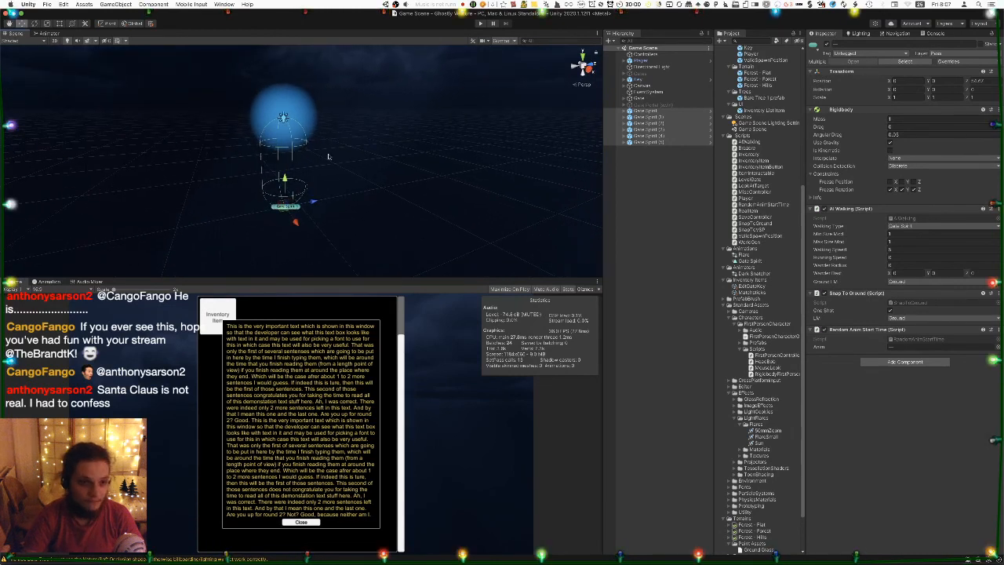
Run the game scene in play mode and walk through the forest to watch the glowing spirits.
right_click_drag(340, 134, 424, 145)
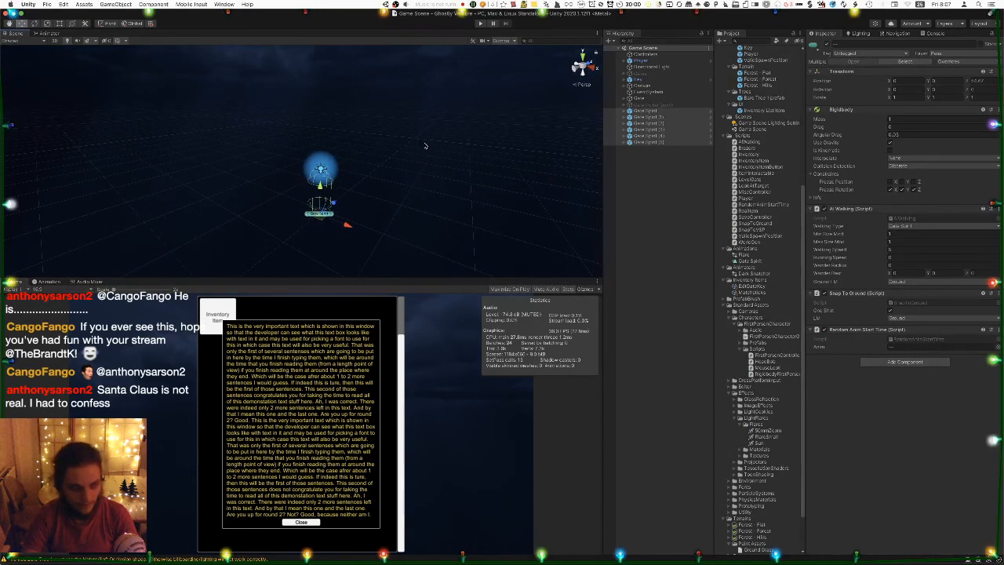
key("super+p")
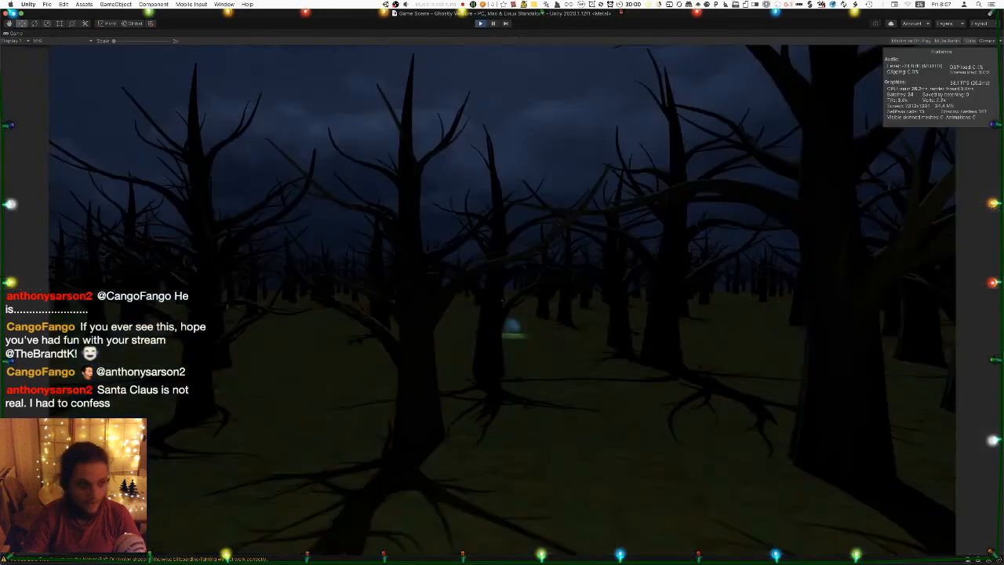
key("w")
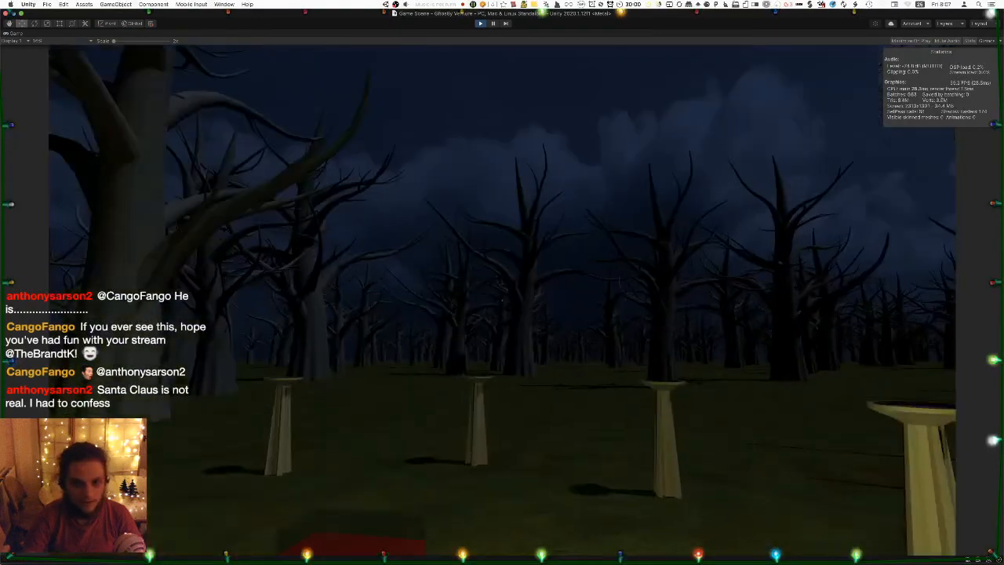
key("w")
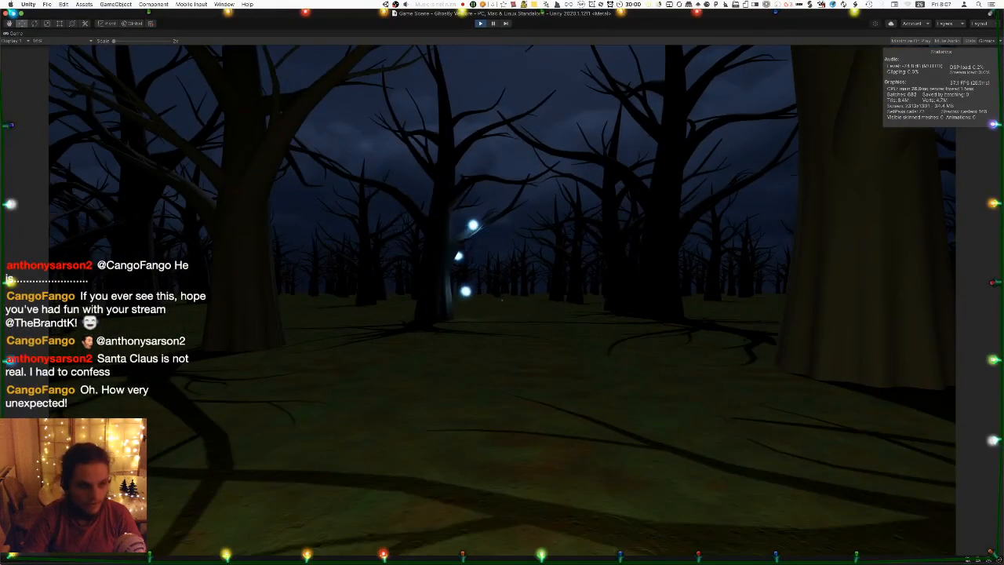
key("w")
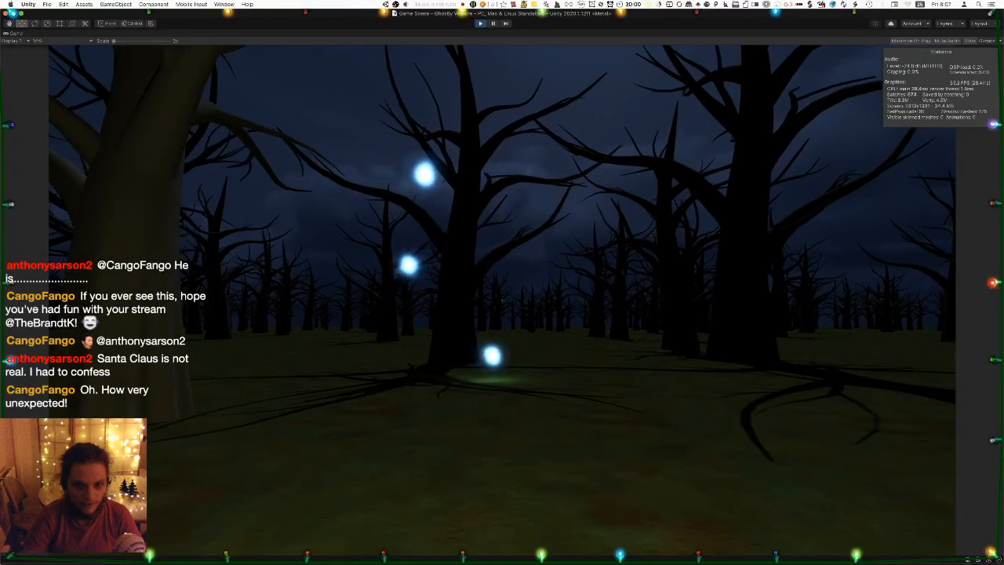
key("w")
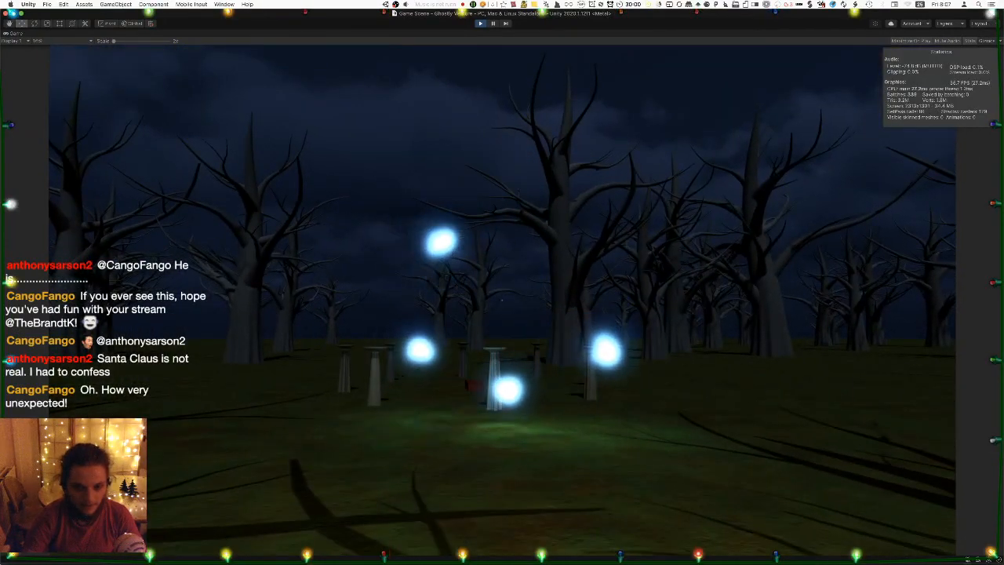
key("w")
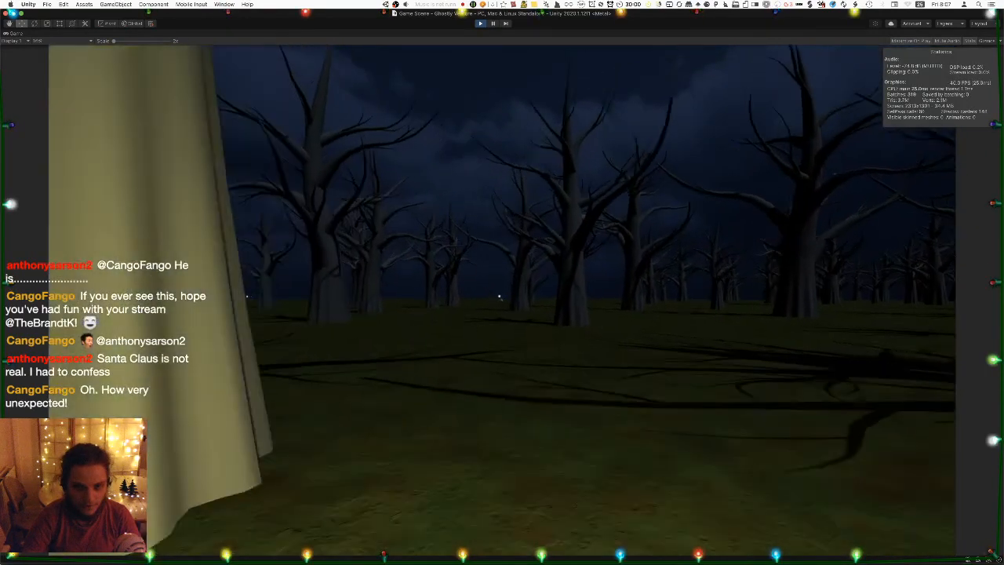
Follow a distant glowing spirit between the trees and examine it up close.
key("w")
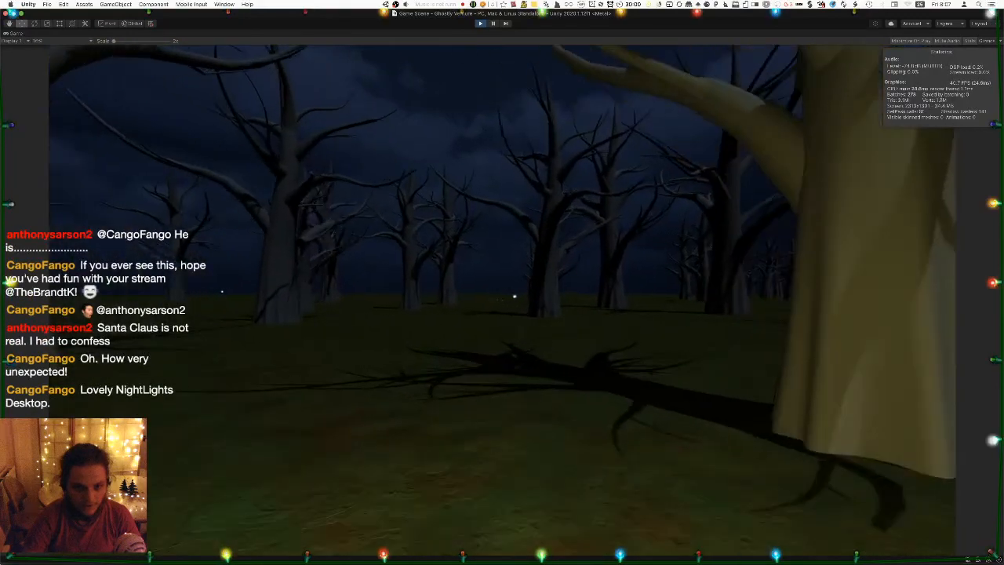
key("w")
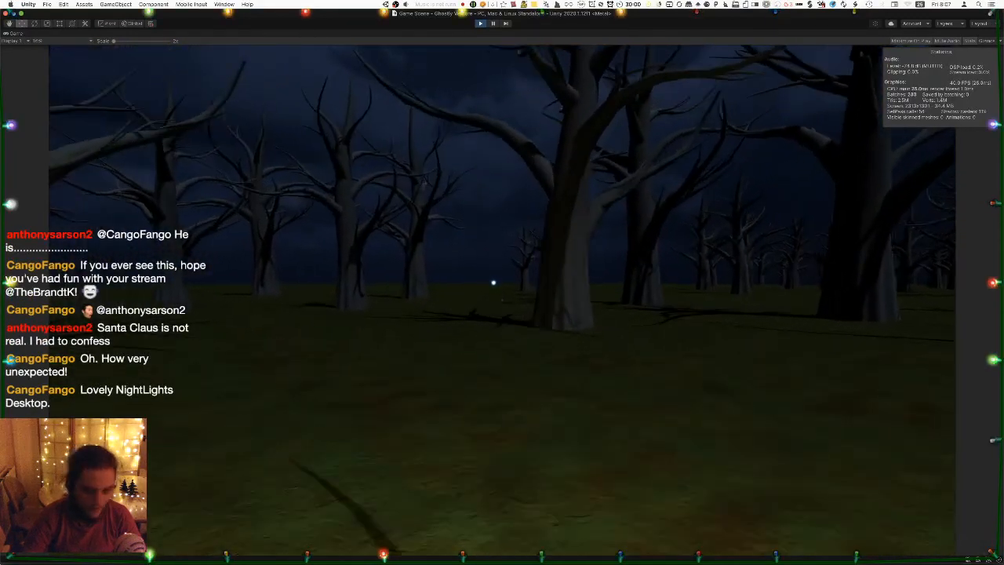
key("w")
key("w")
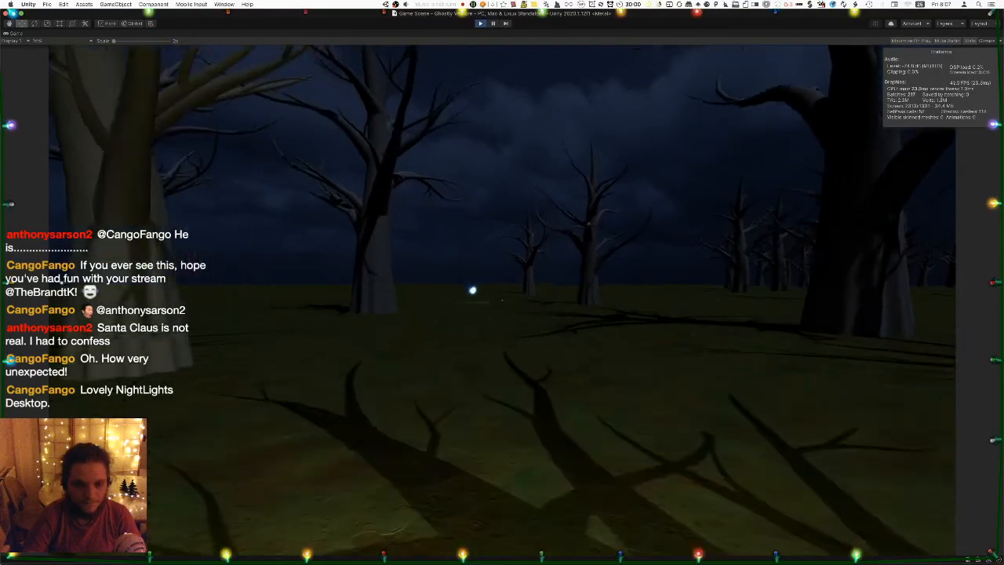
key("w")
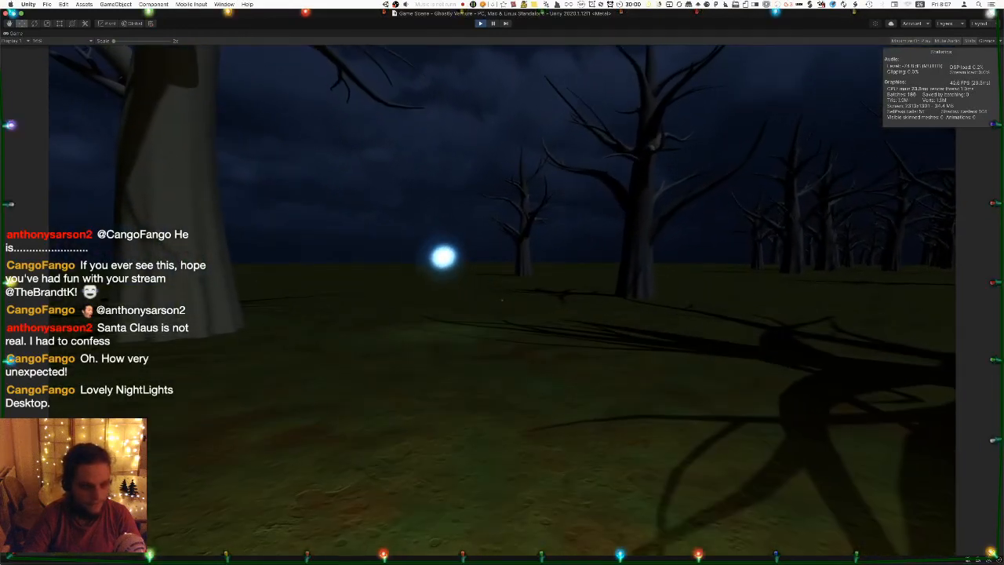
key("w")
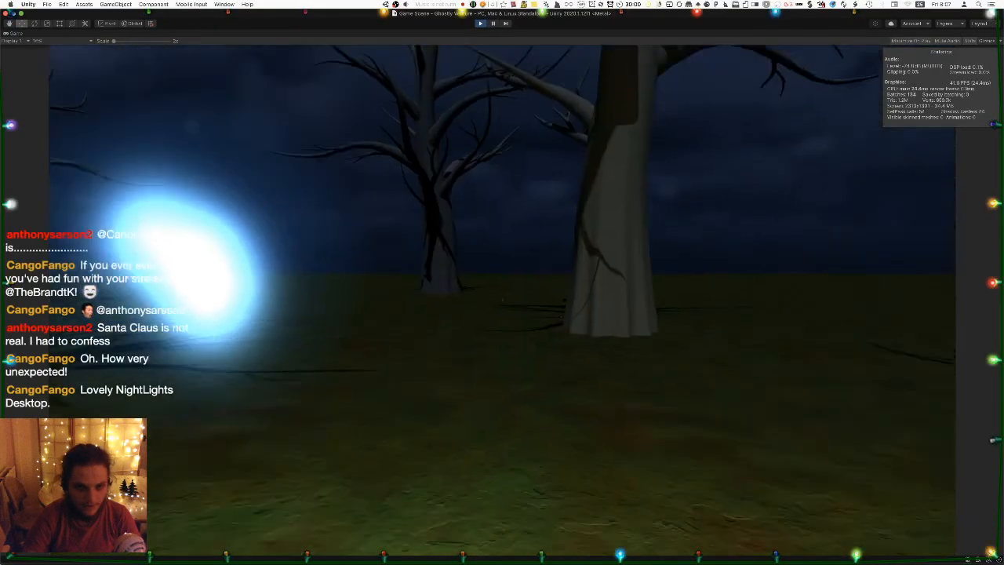
key("w")
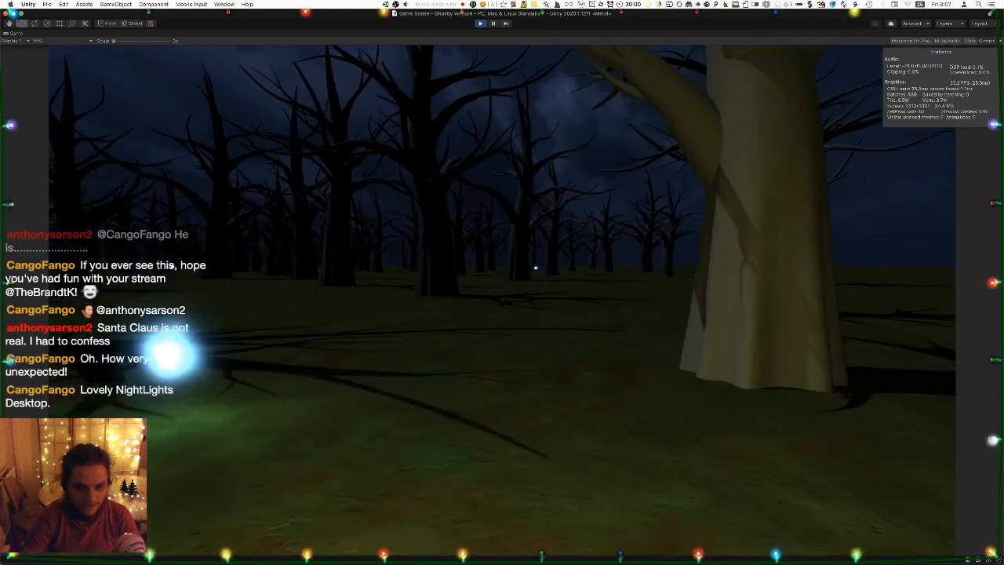
Follow the spirits back through the forest to the ring of braziers around the red block.
key("w")
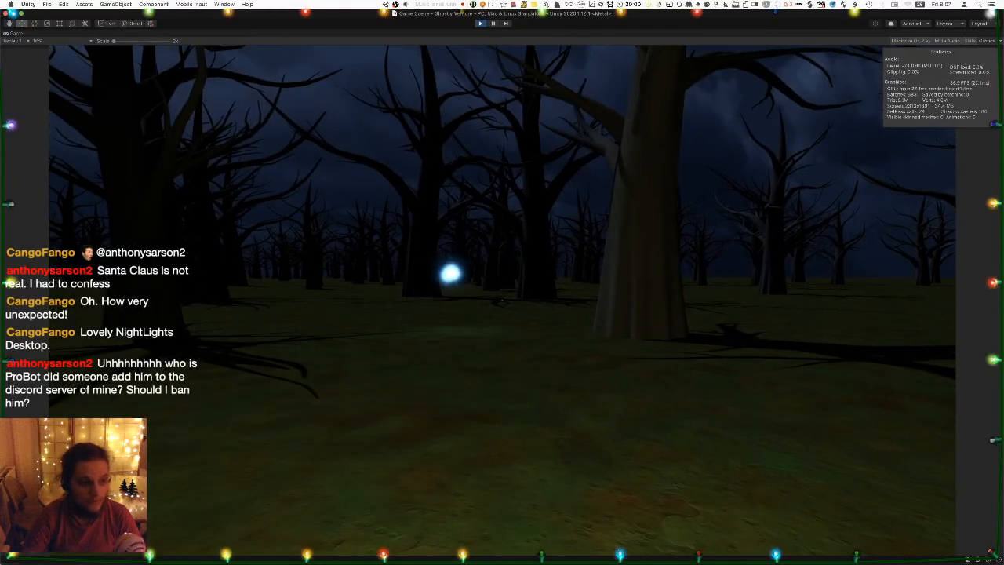
key("w")
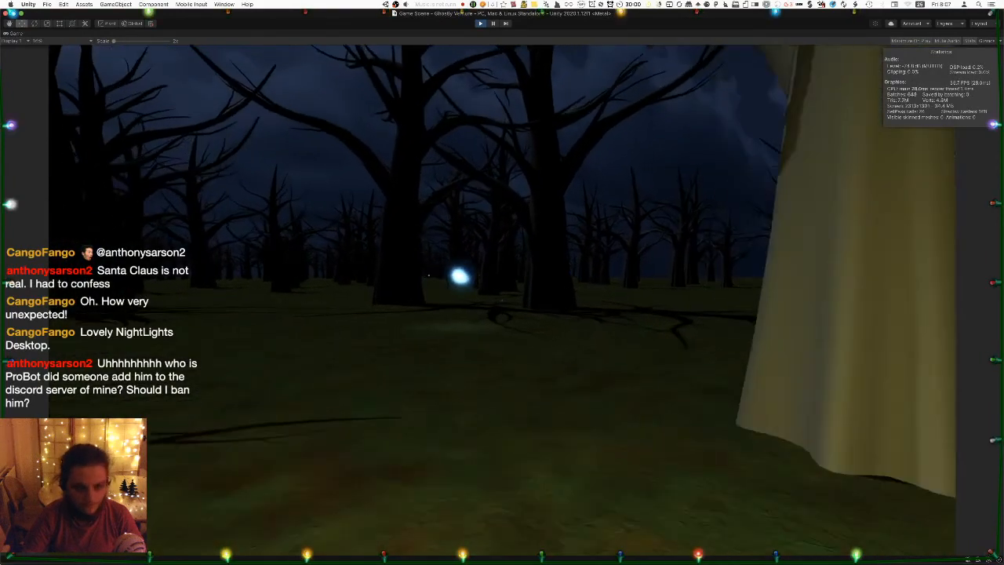
key("w")
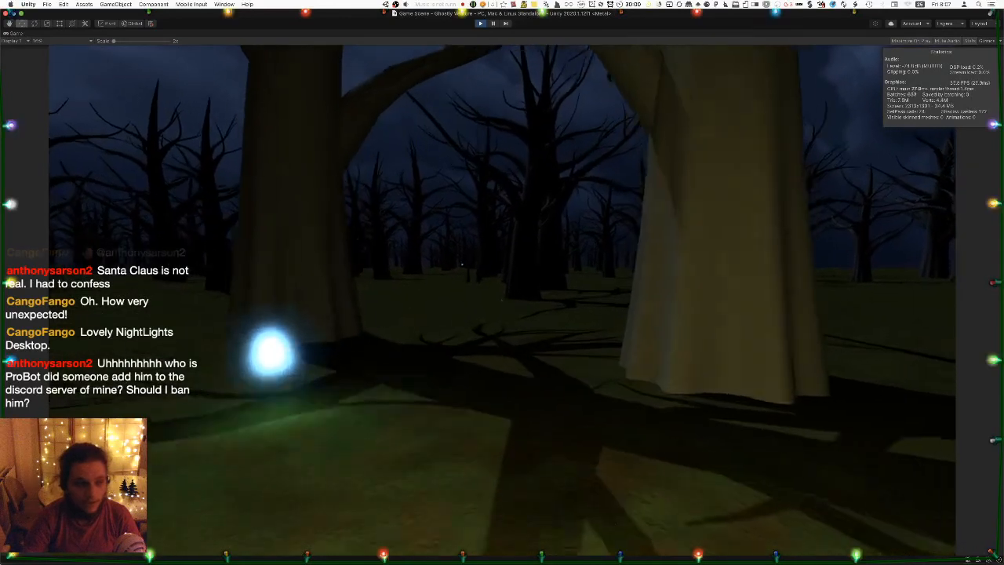
key("w")
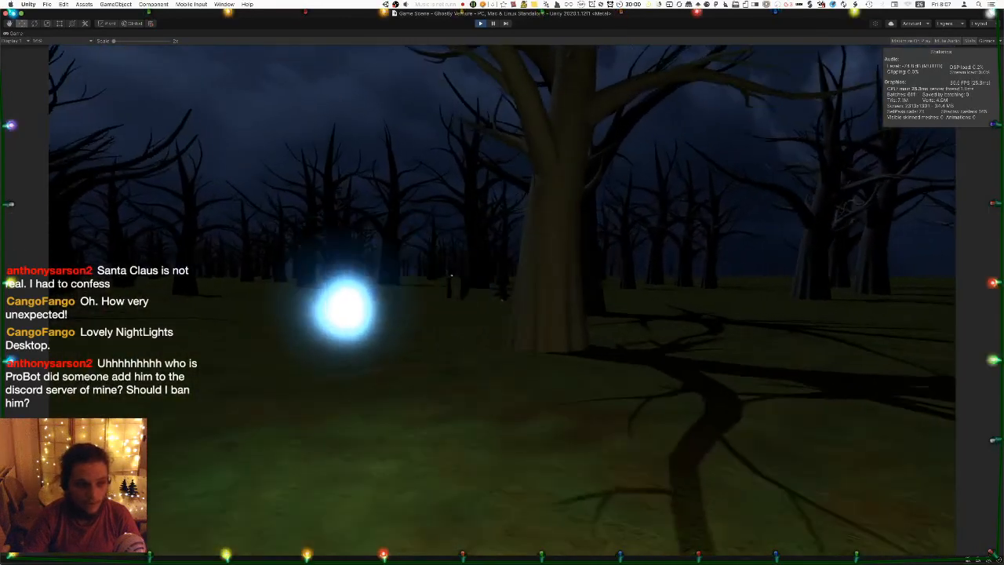
key("w")
key("w")
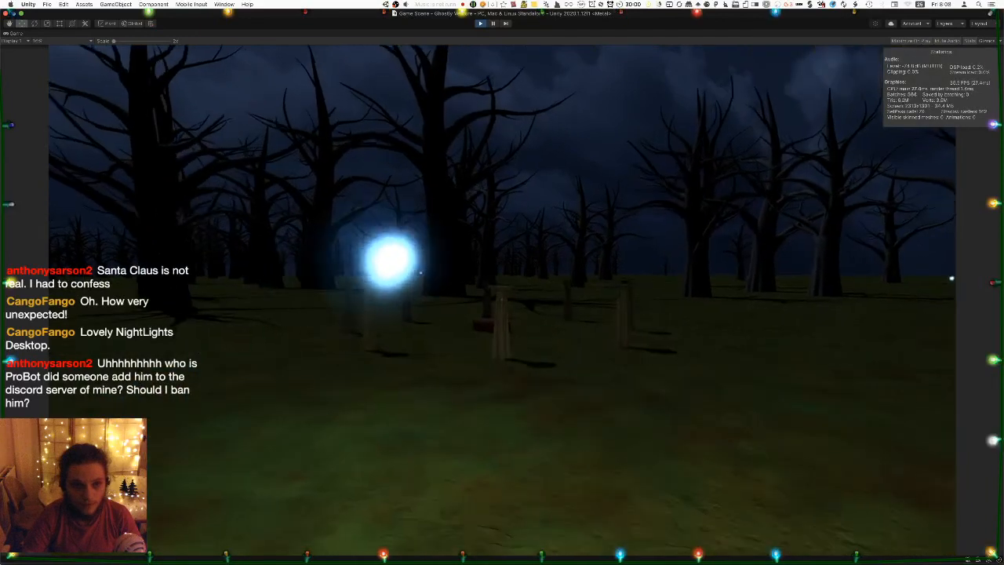
key("w")
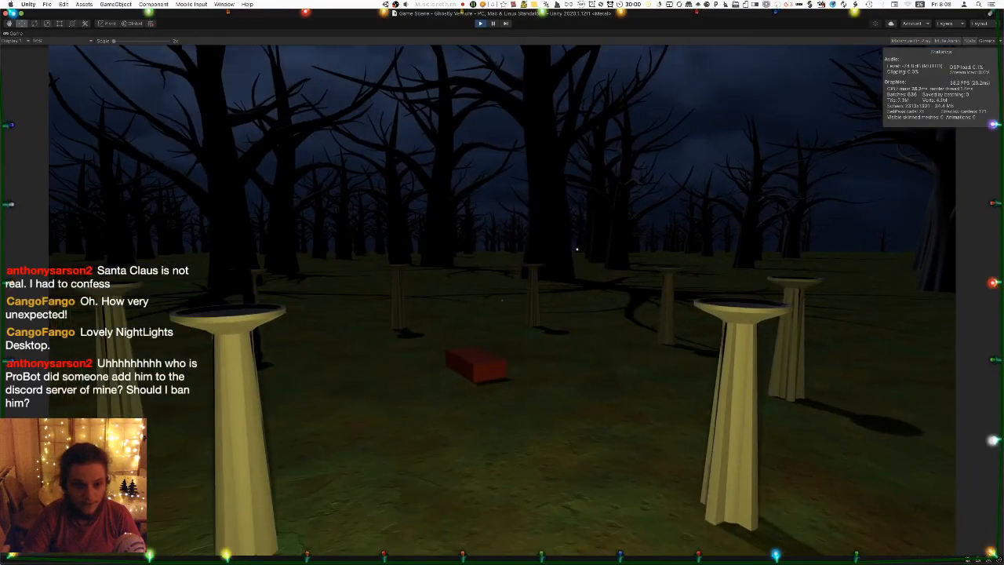
Inspect the Matchbox in the in-game inventory to read its description, and close the inventory.
key("Escape")
key("i")
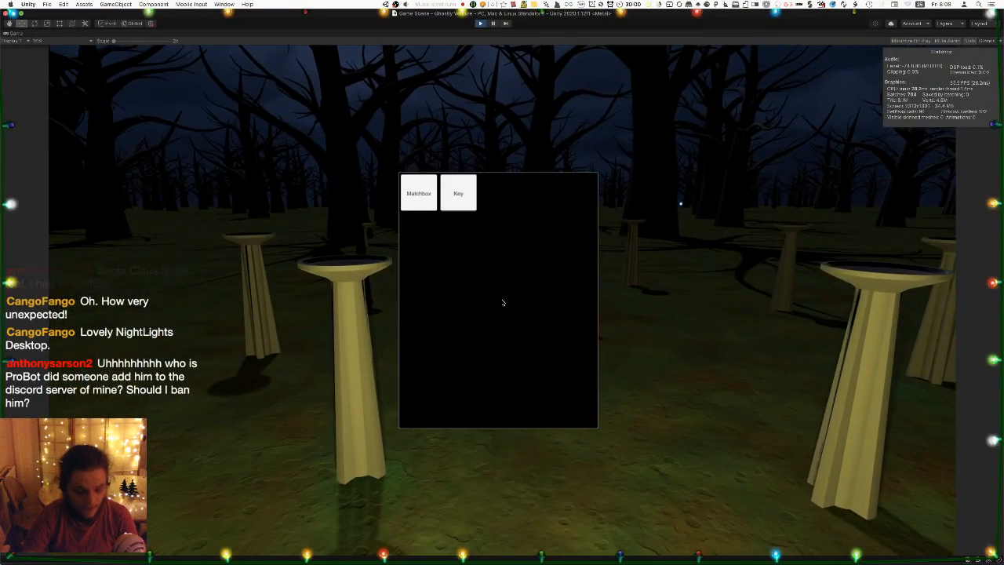
left_click(422, 198)
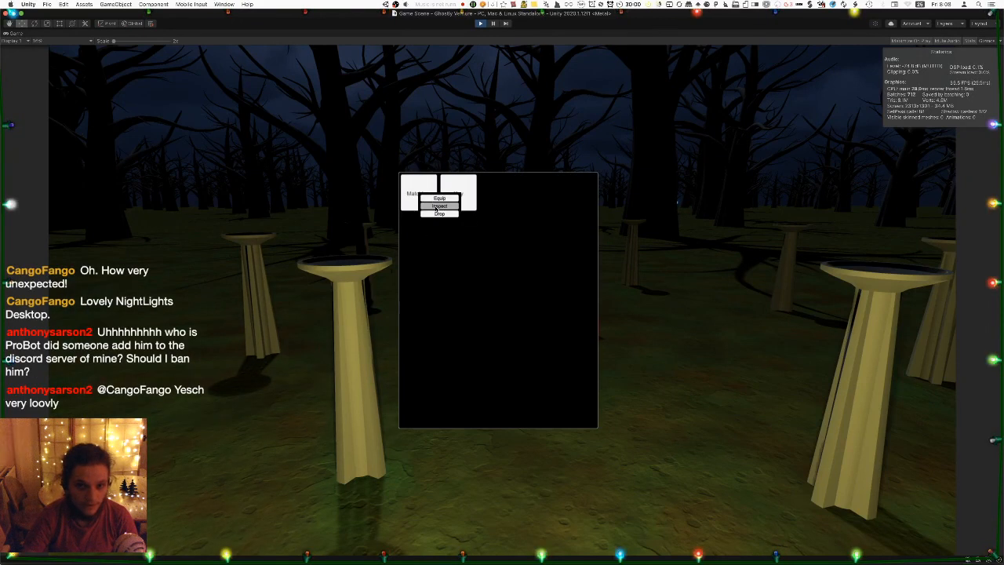
left_click(437, 207)
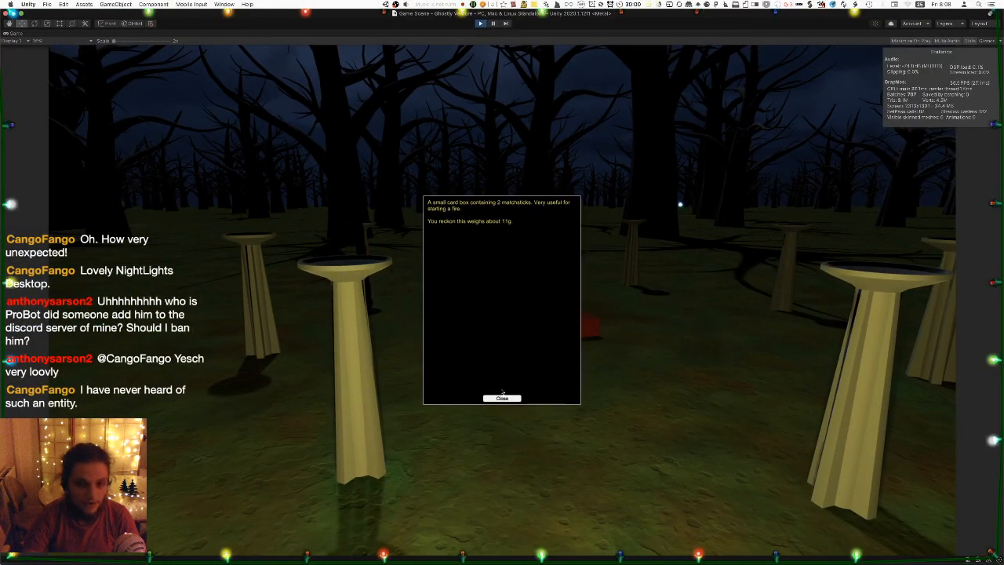
left_click(499, 397)
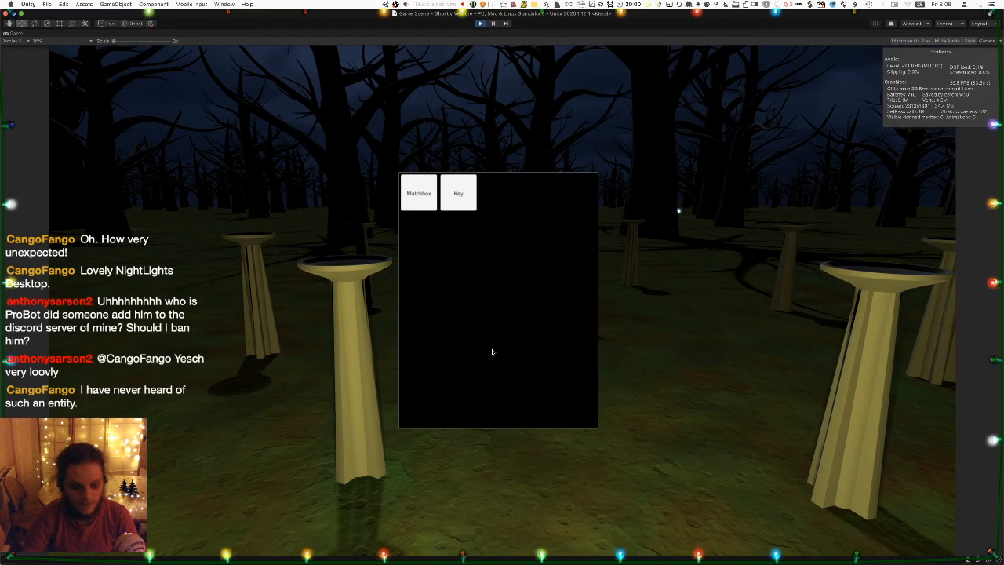
key("i")
Walk around the unlit braziers to check their interaction text, and return to the ring from the forest.
key("w")
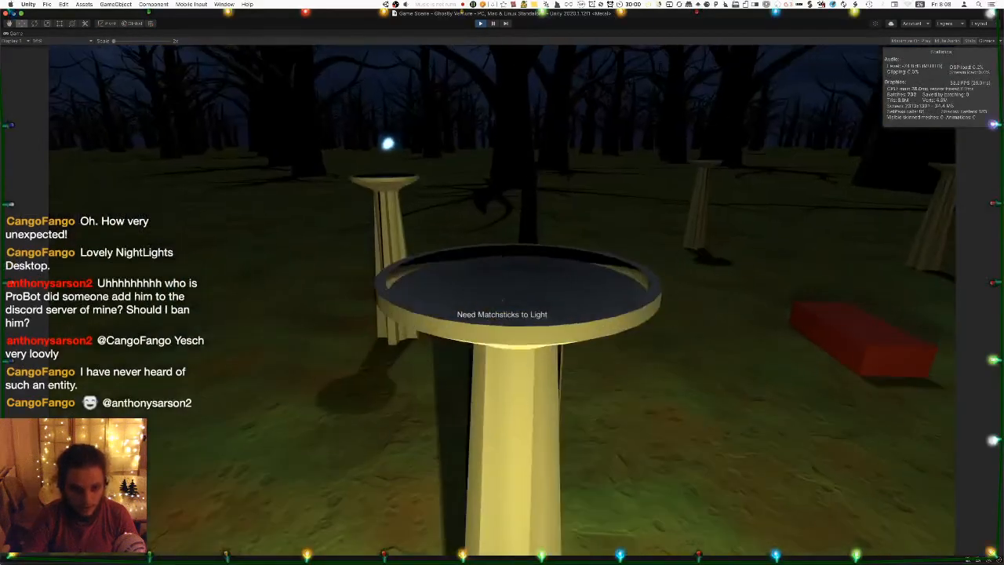
key("w")
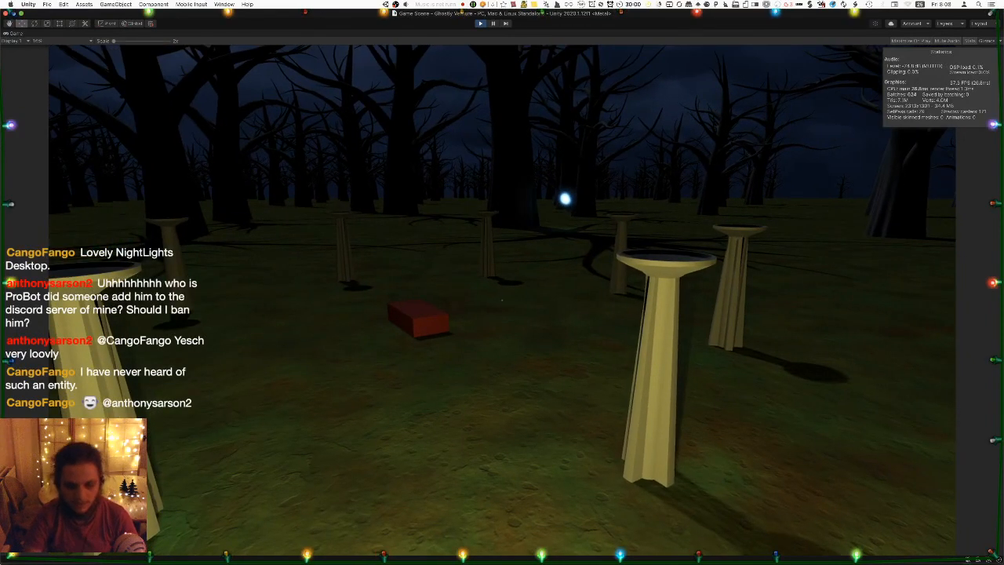
key("w")
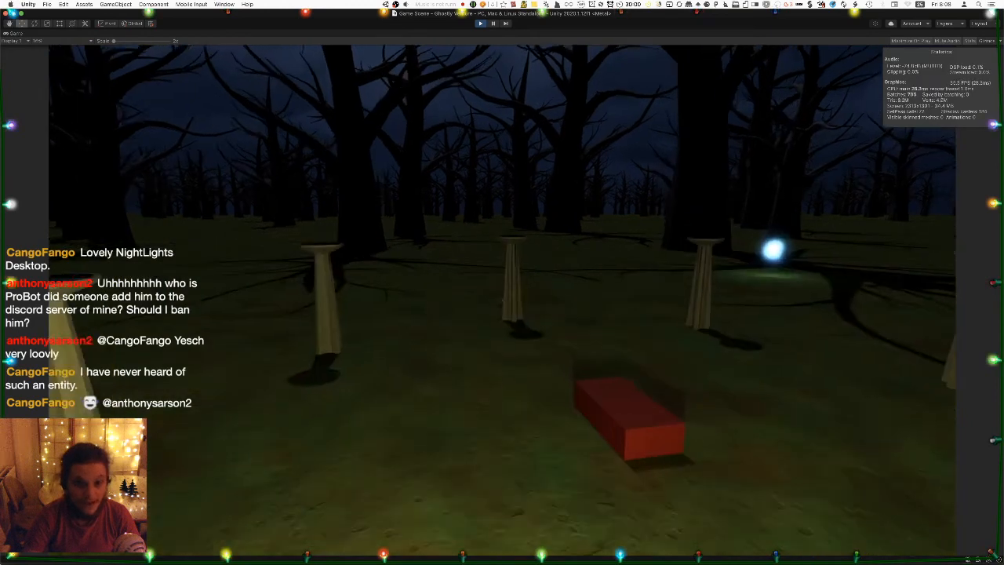
key("w")
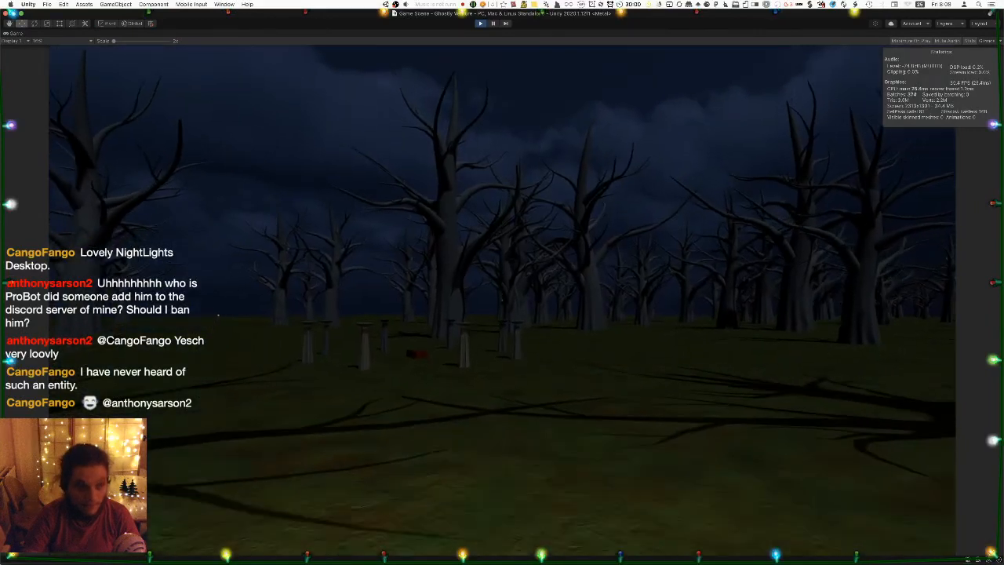
key("w")
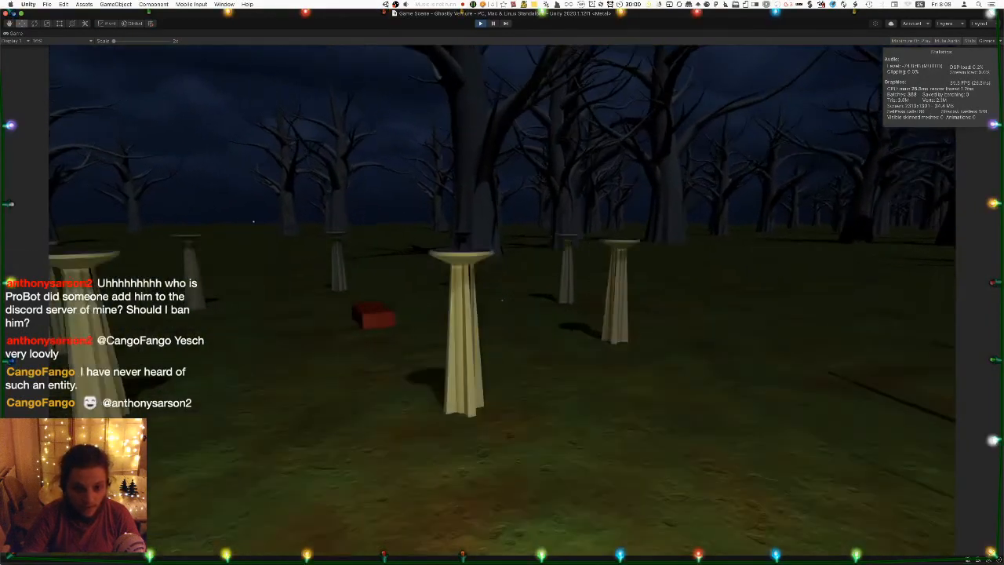
Inspect the Matchbox again before lighting a brazier to check its matchstick count and weight.
key("i")
left_click(419, 199)
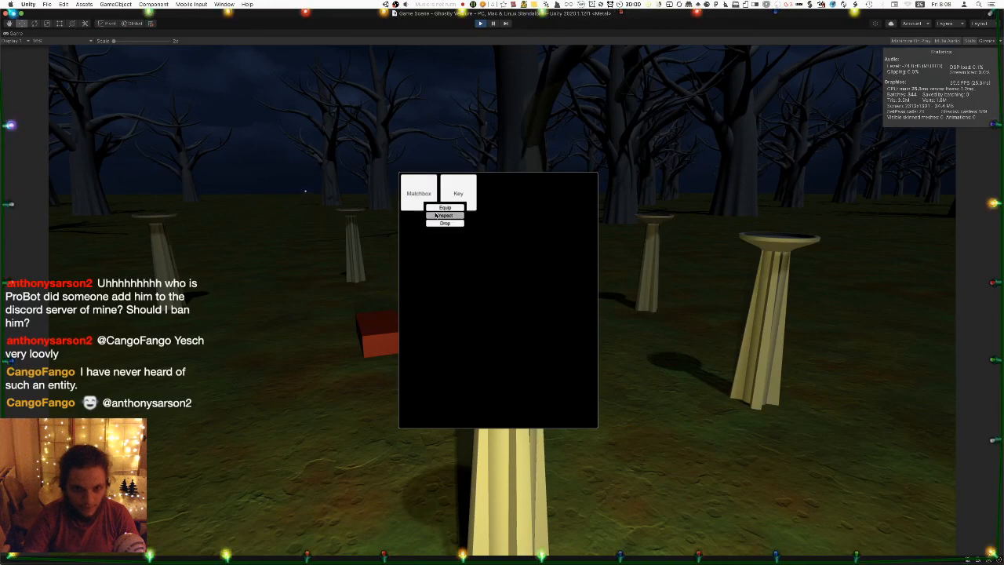
left_click(436, 214)
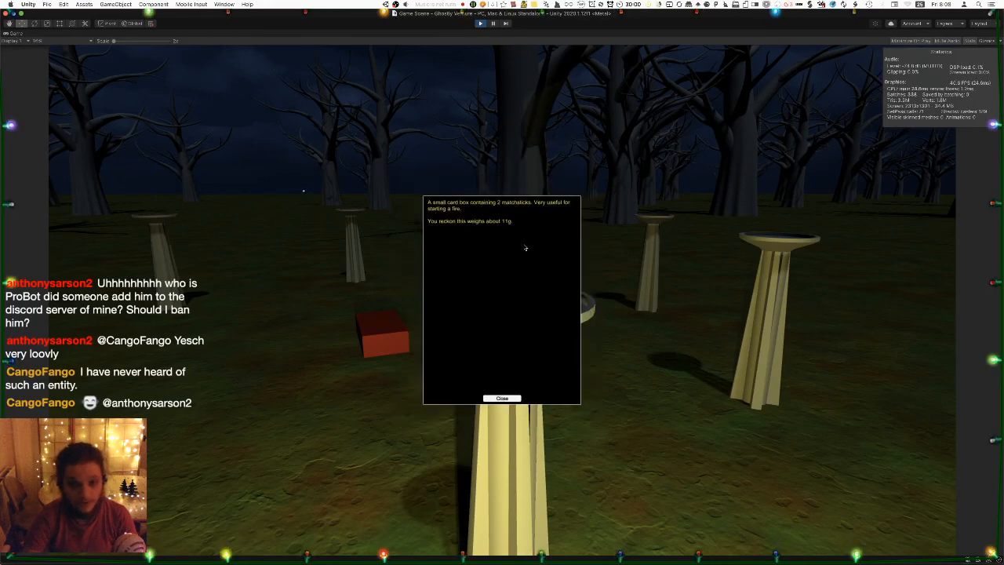
left_click(502, 398)
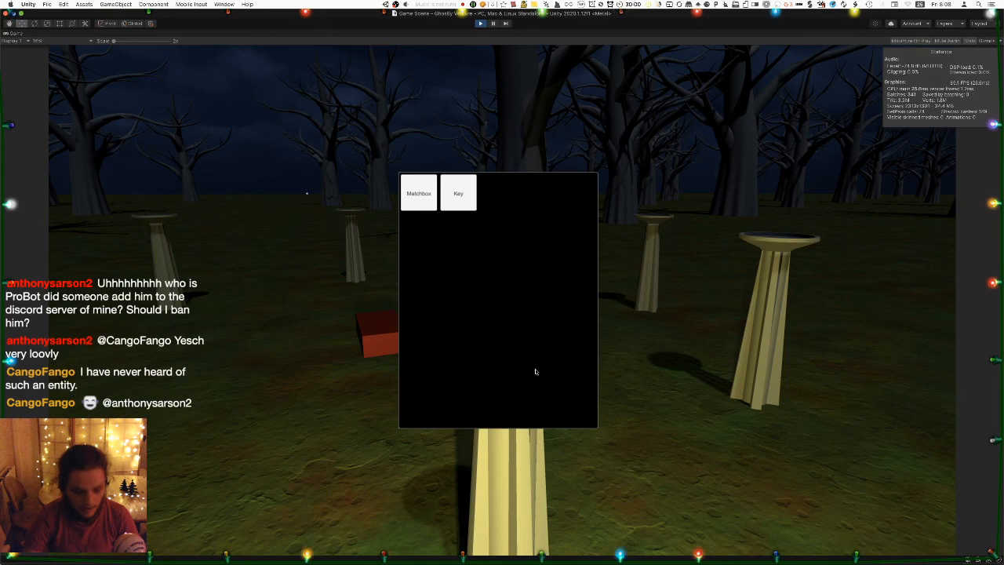
key("i")
Walk up to the nearest brazier and light it with a matchstick.
key("w")
left_click(502, 300)
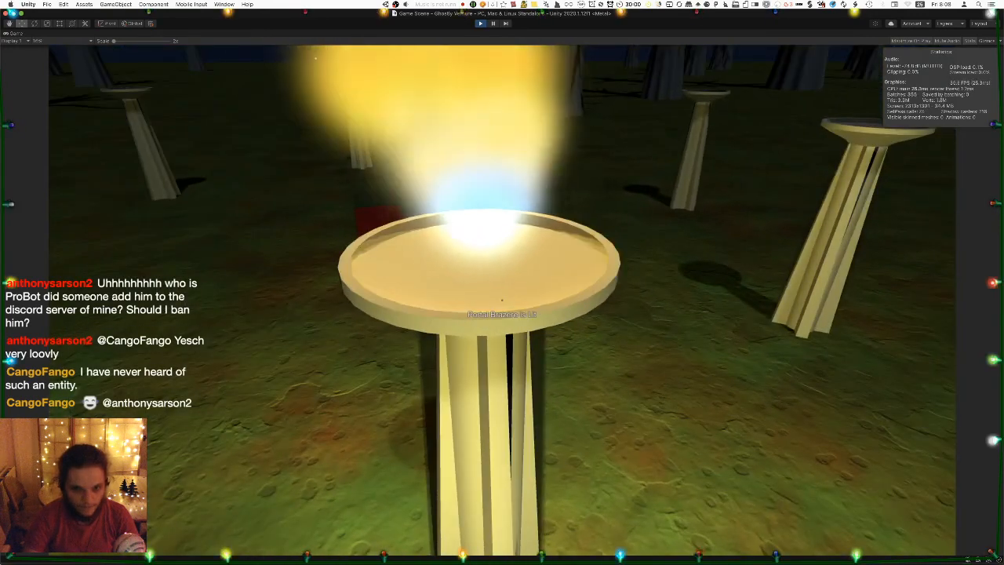
key("s")
Inspect the Matchbox after lighting the brazier to check the updated matchstick count and weight.
key("i")
left_click(426, 195)
left_click(442, 206)
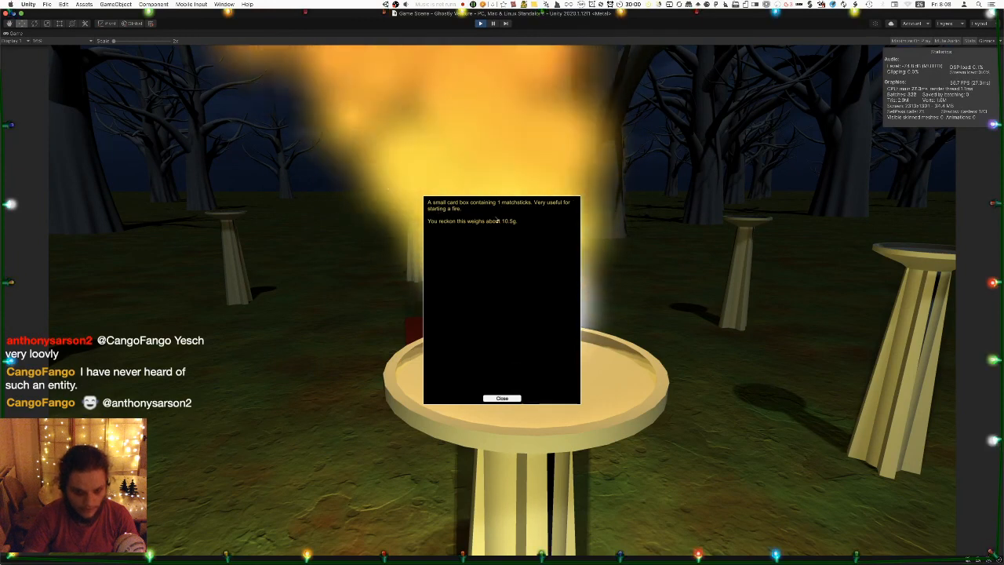
left_click(502, 398)
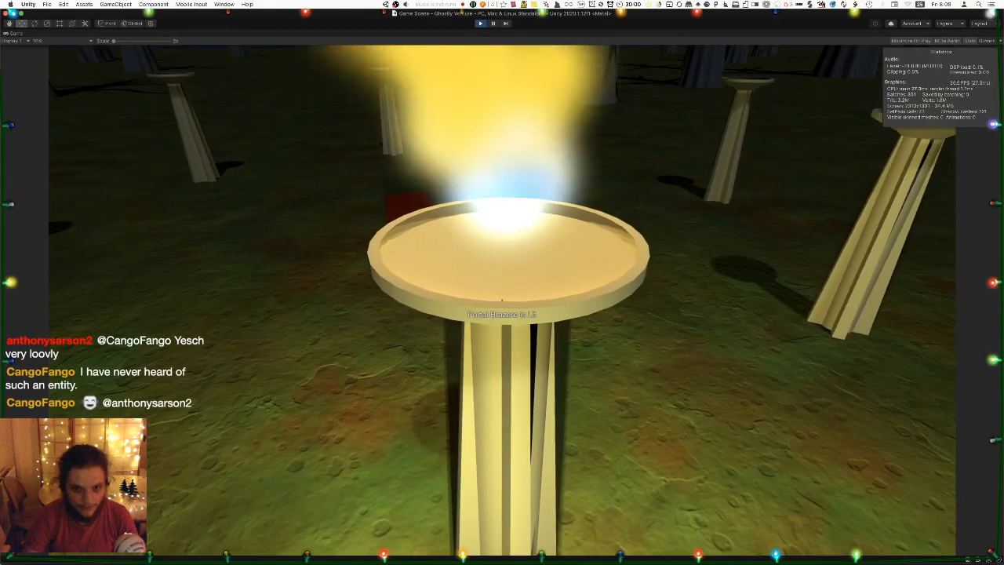
Recheck the Matchbox description in the inventory while facing the lit brazier.
key("i")
left_click(426, 209)
left_click(443, 219)
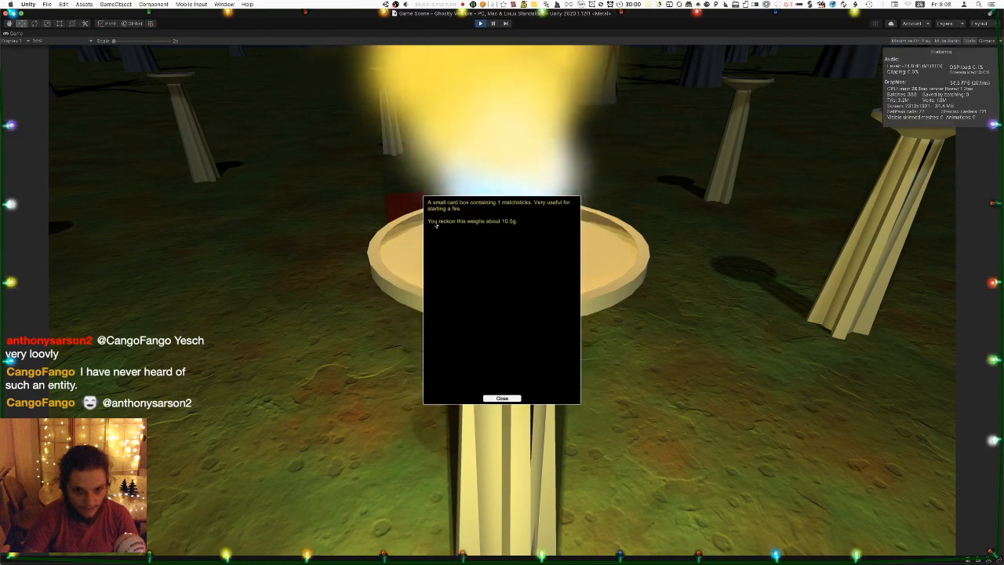
Close the Matchbox description and inventory, then walk around the ring of braziers to view the lit one from a distance.
left_click(502, 399)
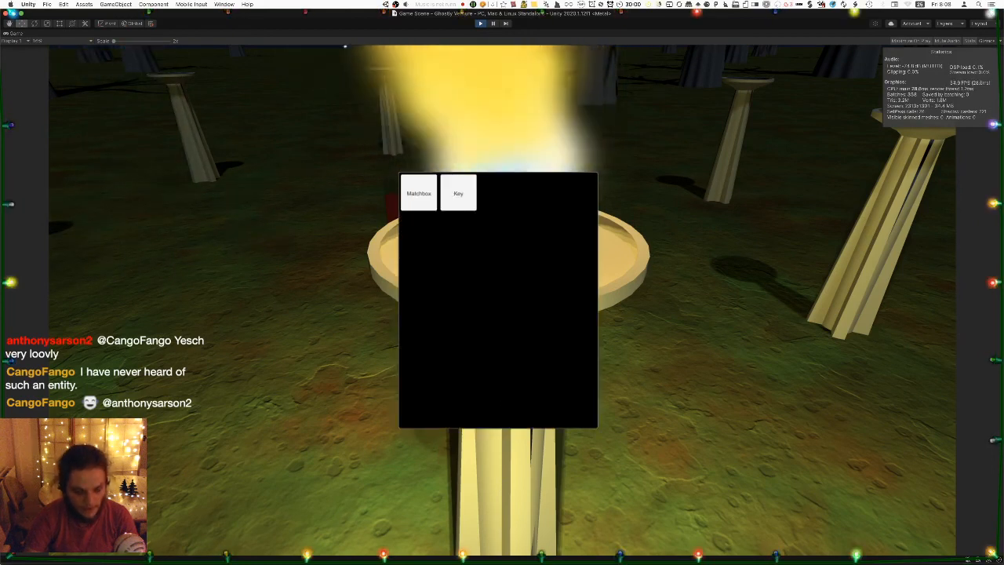
key("Tab")
key("s")
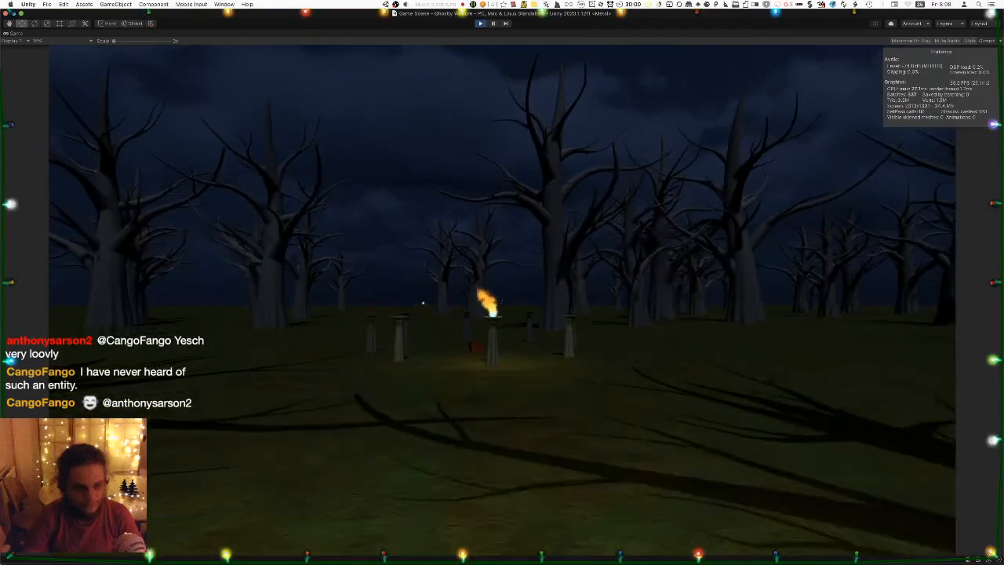
key("a")
key("w")
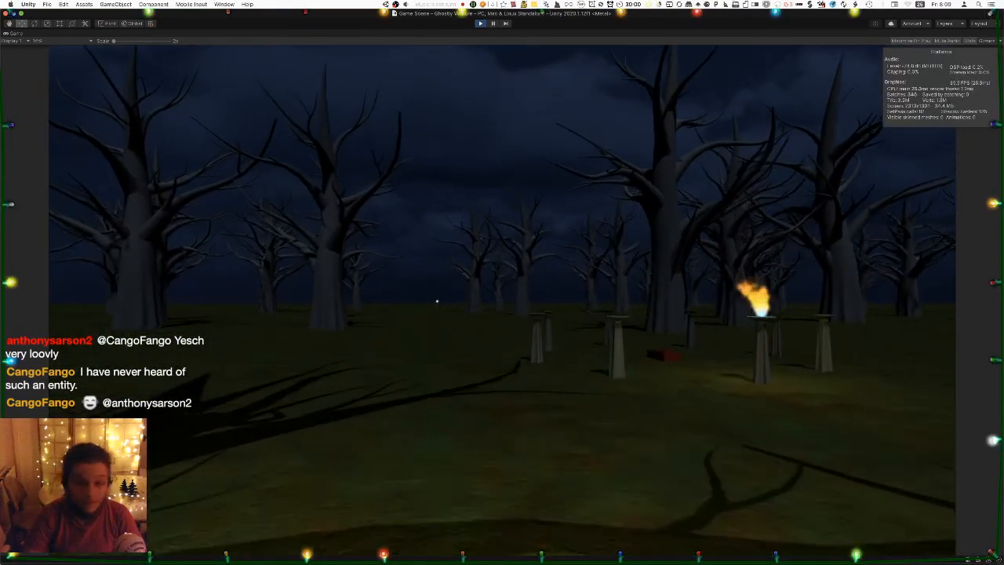
key("d")
key("w")
key("w")
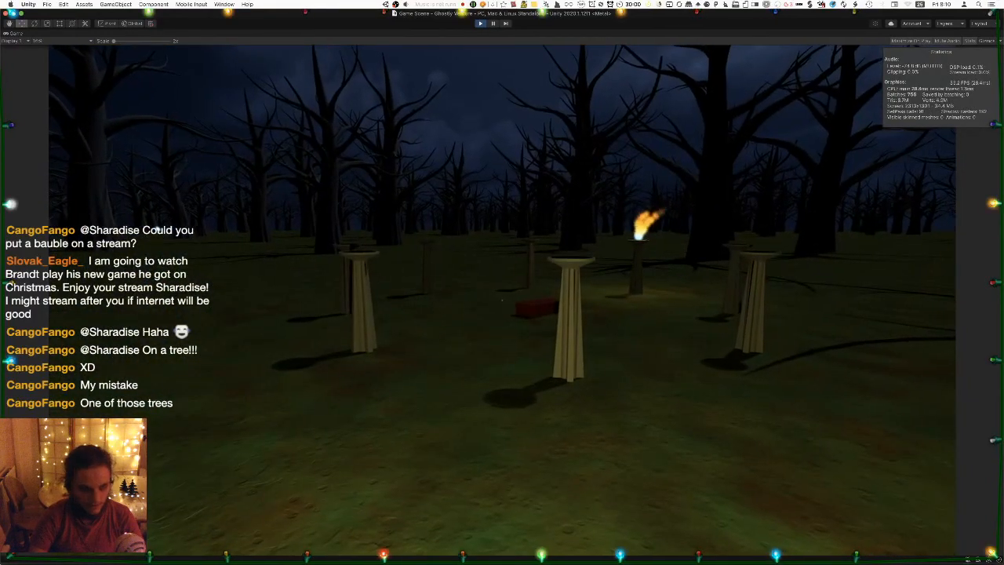
Stop the playtest and return to editing the game scene.
key("super+p")
right_click_drag(460, 146, 508, 147)
left_click(499, 138)
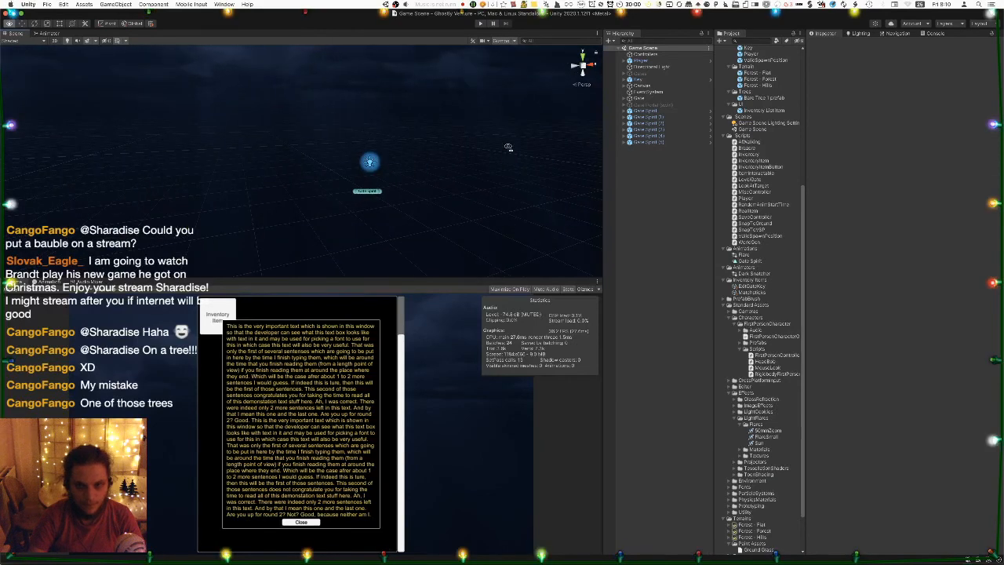
scroll(749, 141, "up", 6)
right_click_drag(515, 145, 544, 145)
key("w")
key("s")
Look through the Gate Brazier and Bare Tree 1 models in the project assets, and switch to Blender with Bare Tree 1.blend.
left_click(739, 124)
left_click(757, 125)
left_click(764, 150)
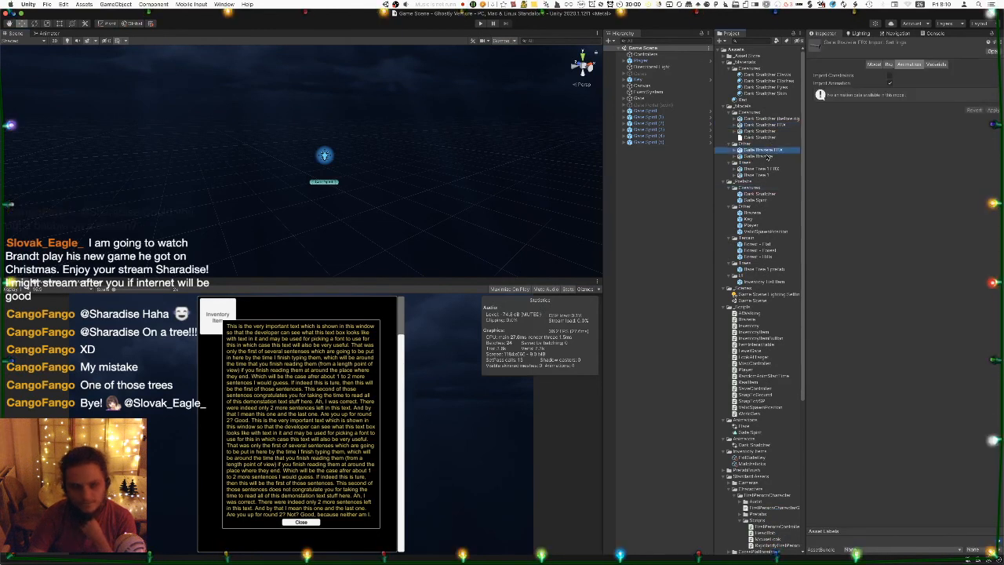
left_click(768, 156)
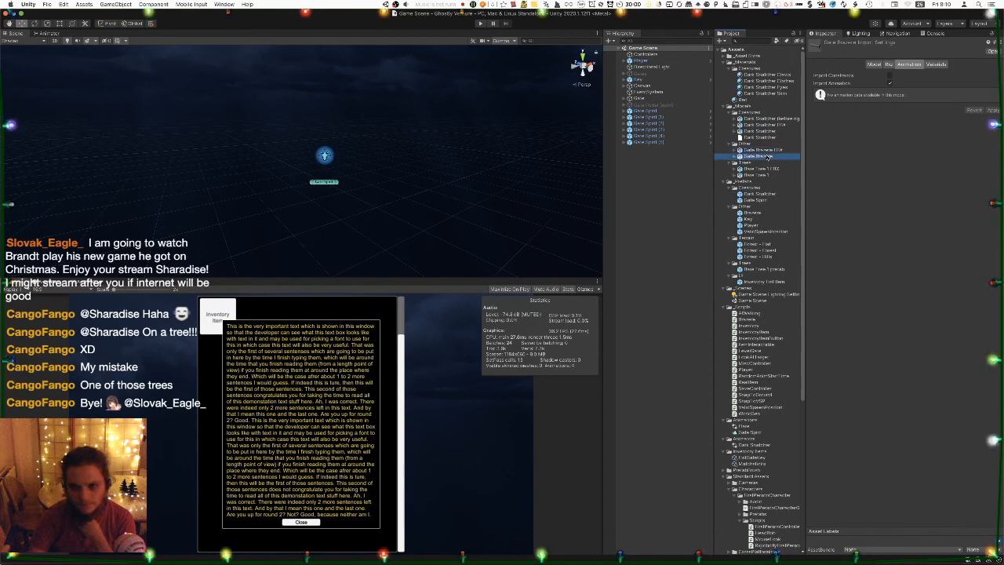
left_click(771, 175)
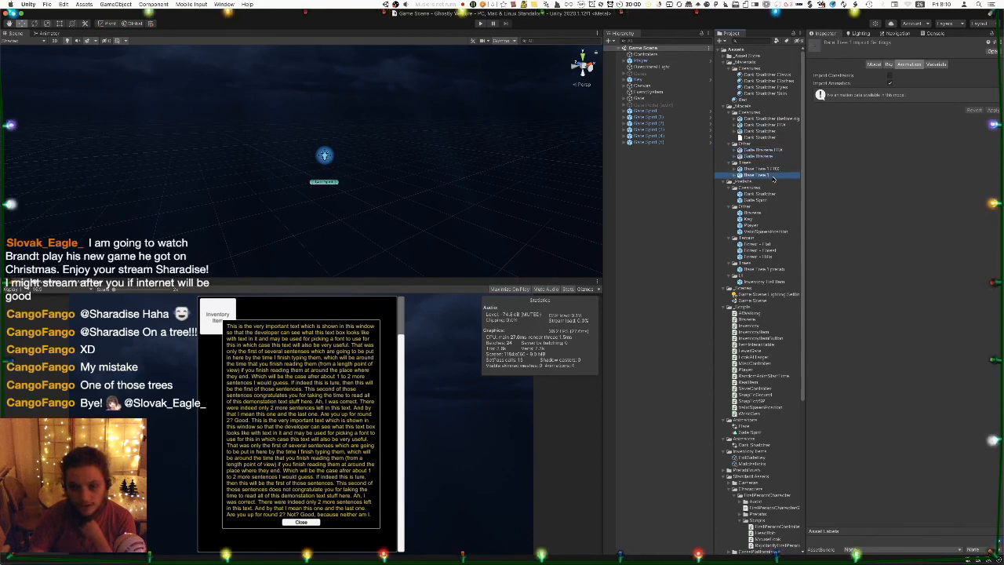
key("super+Tab")
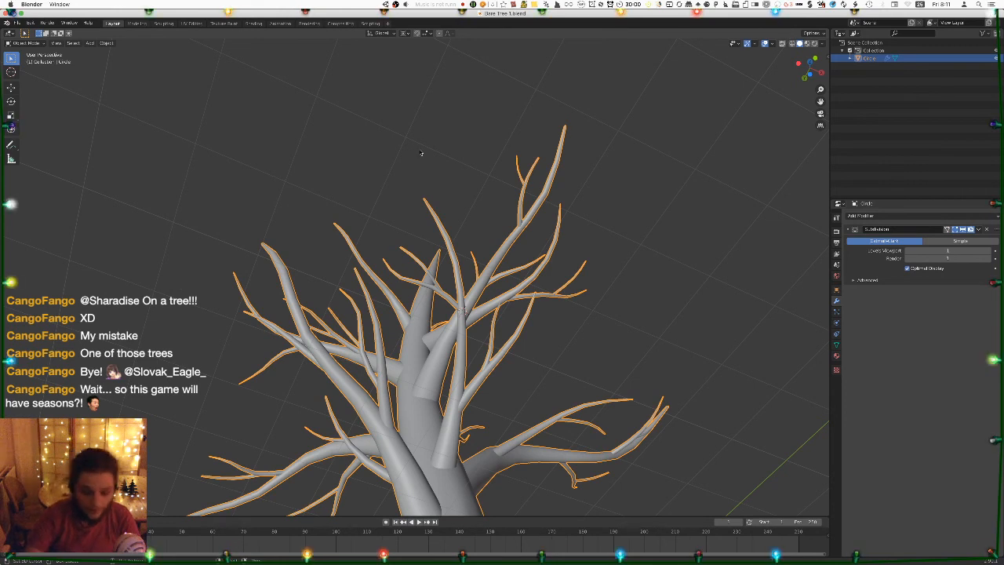
View the whole bare tree model from directly above to study its branches.
key("KP_7")
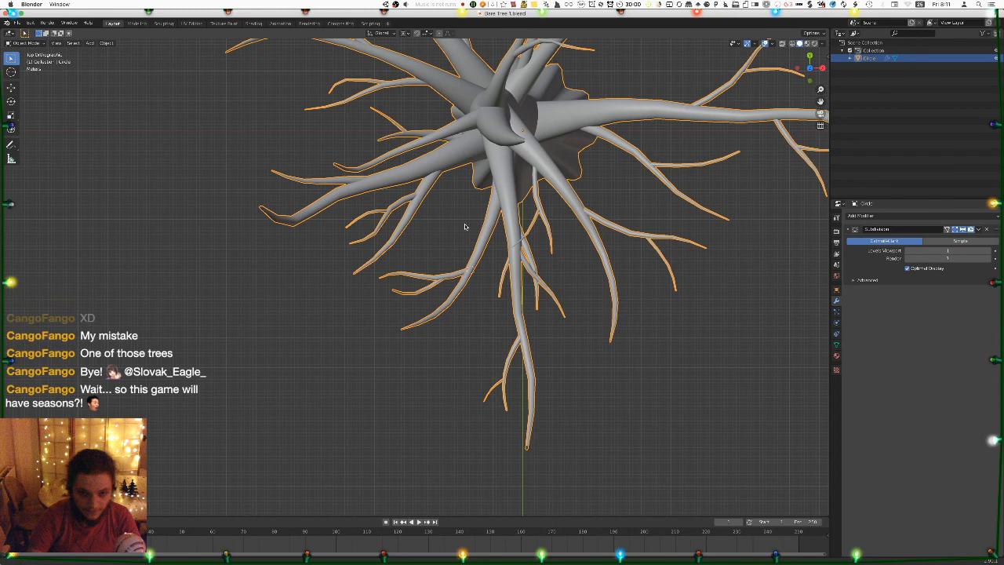
key("KP_Decimal")
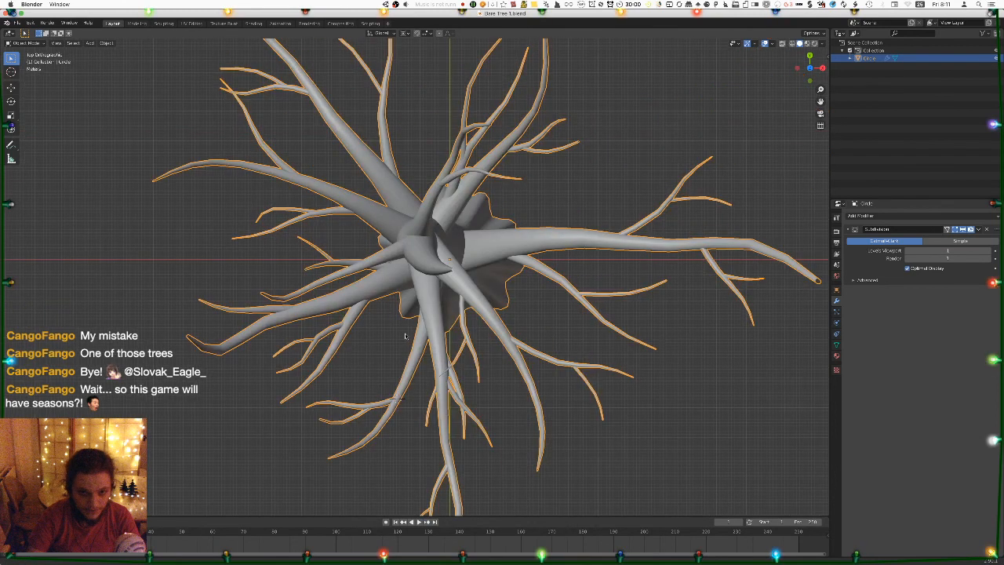
middle_click_drag(437, 400, 604, 422, "shift")
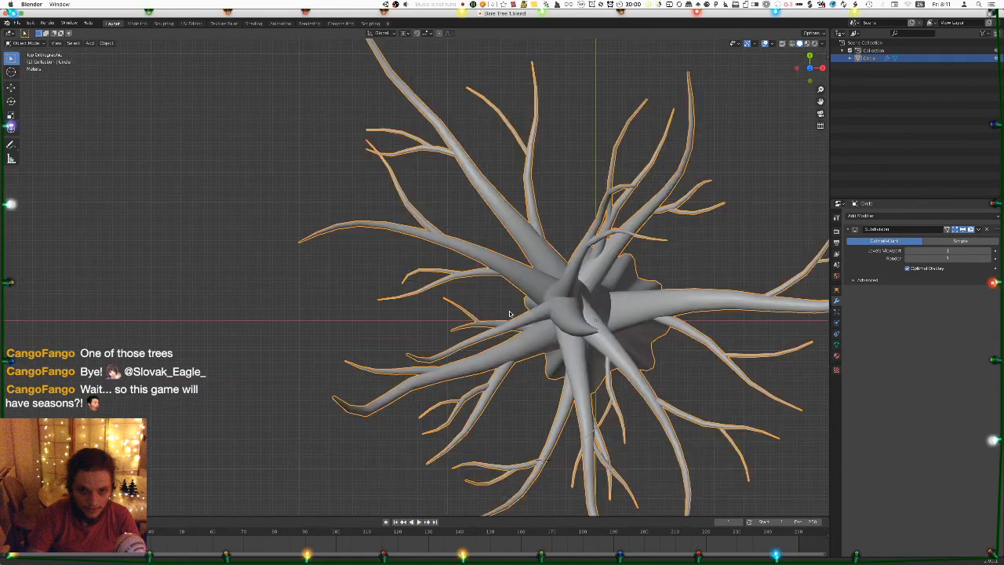
middle_click_drag(509, 313, 442, 332, "shift")
Quit the unneeded background application and stay in Blender.
key("super+Tab")
key("super+Tab")
key("super+Tab")
key("super+Tab")
key("super+Tab")
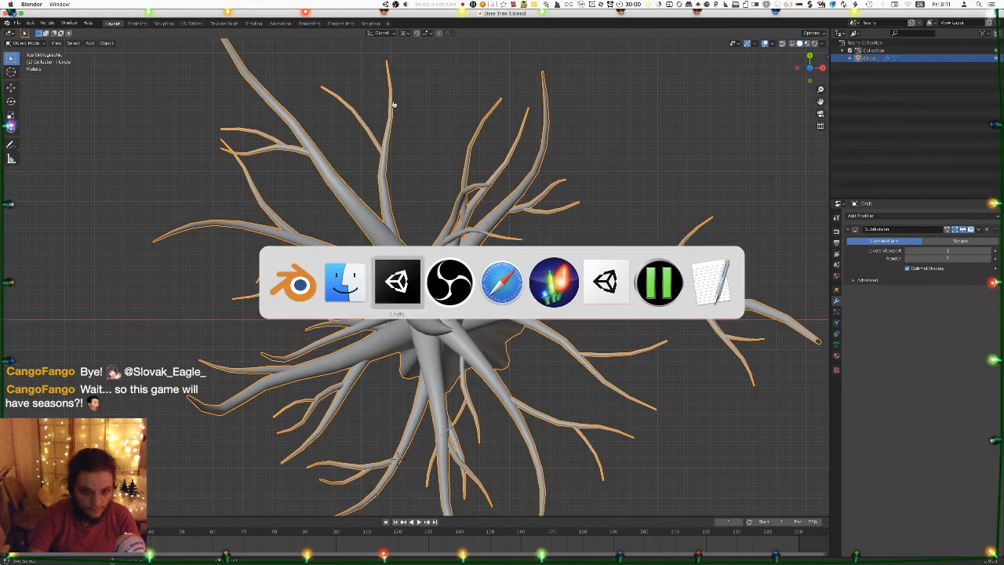
key("super+q")
key("super+shift+Tab")
key("super+shift+Tab")
key("super+shift+Tab")
key("super+shift+Tab")
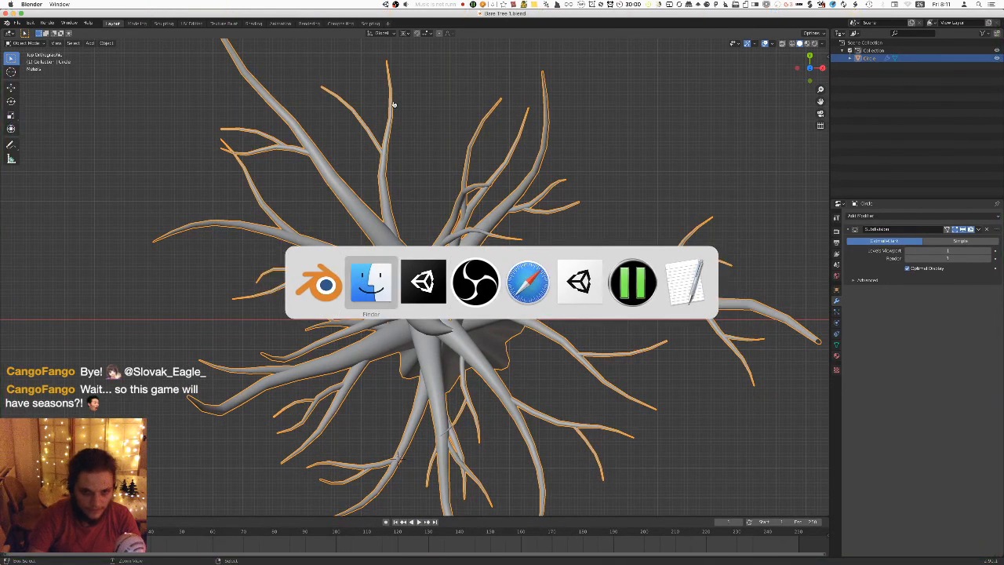
Examine how the bare tree's branches spread around the trunk in the top view.
middle_click_drag(418, 273, 445, 252)
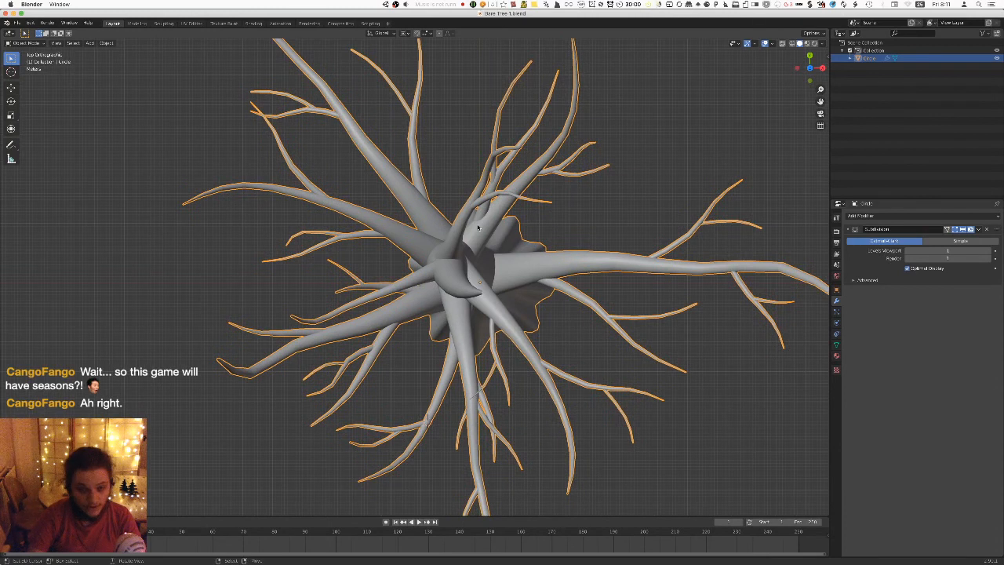
scroll(477, 227, "up", 2)
scroll(478, 249, "down", 2)
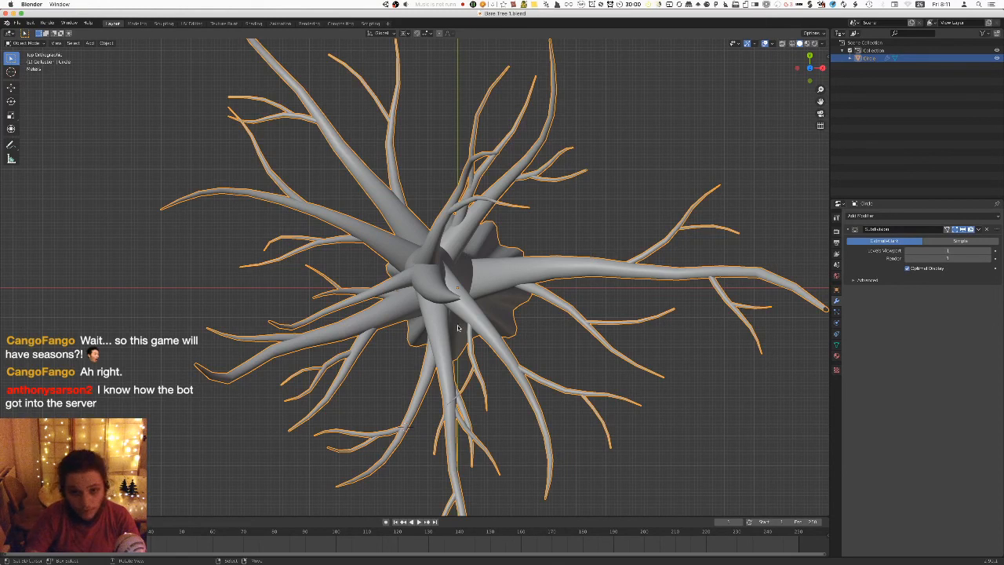
Switch back to Unity and create a folder named Foliage inside the Textures folder.
key("super+Tab")
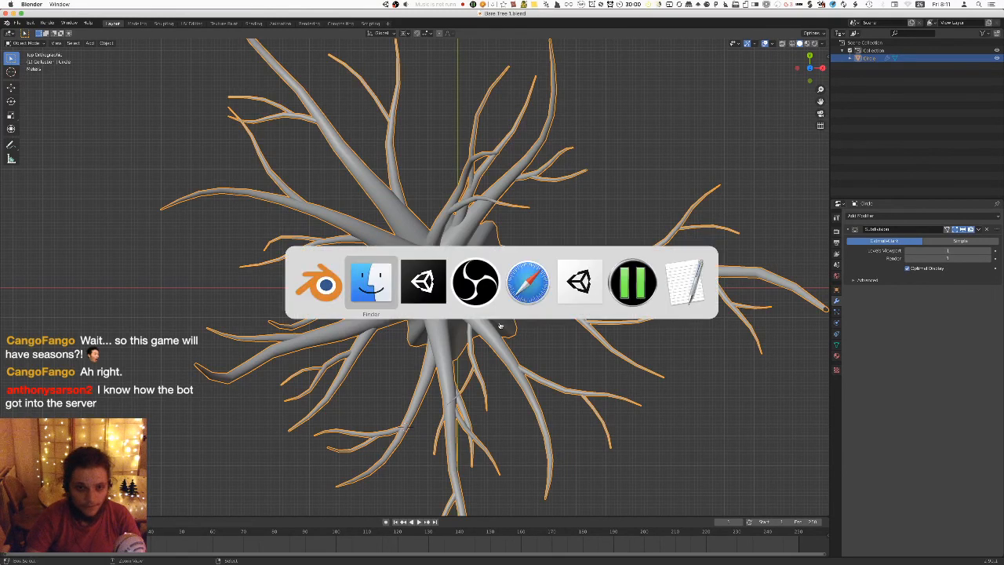
key("super+Tab")
key("super+Tab")
key("super+shift+Tab")
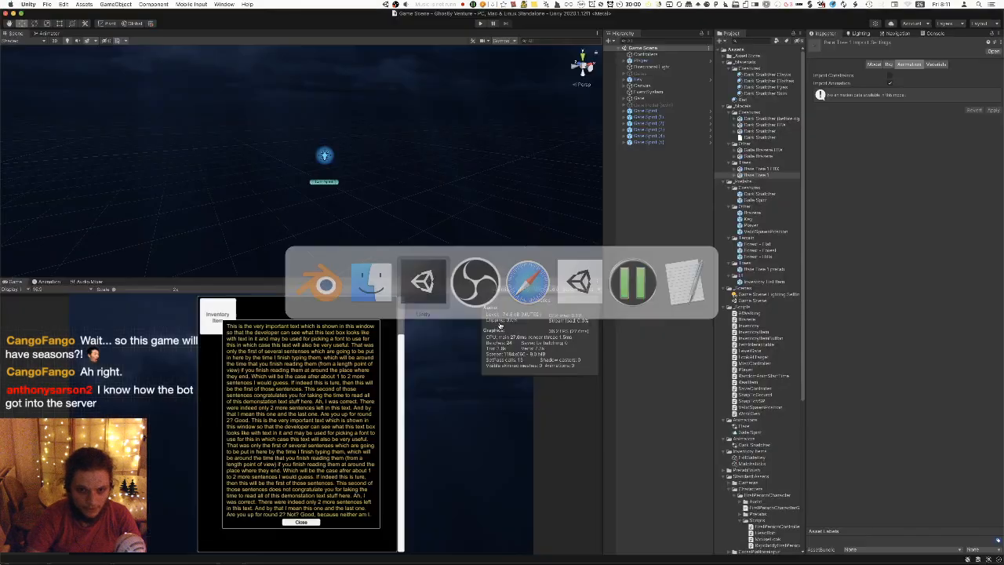
scroll(753, 297, "down", 10)
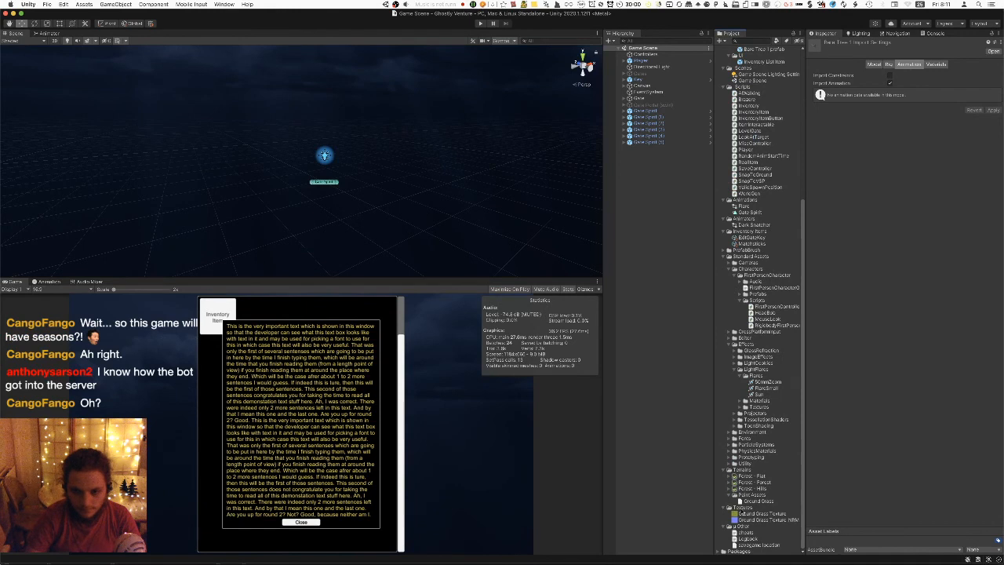
left_click(741, 507)
right_click(741, 507)
mouse_move(820, 360)
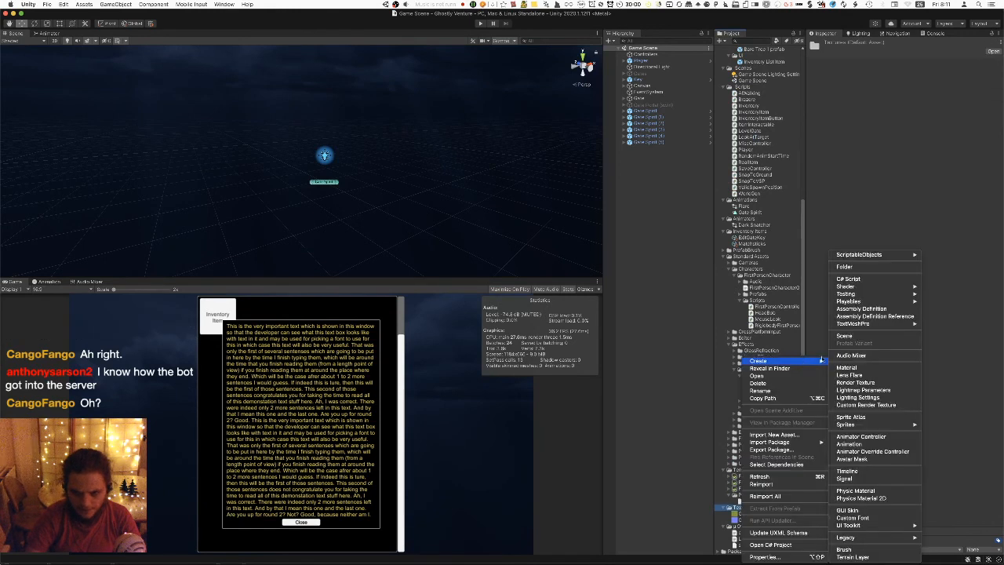
left_click(844, 266)
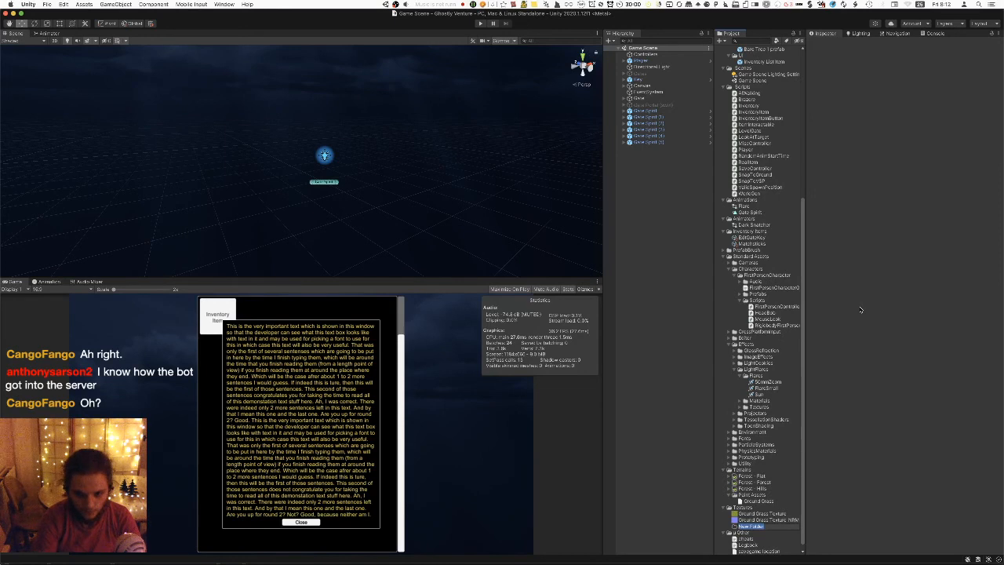
type("Fu")
key("Return")
Switch to Blender and compare the bare tree's branches from the side and from above.
mouse_move(612, 561)
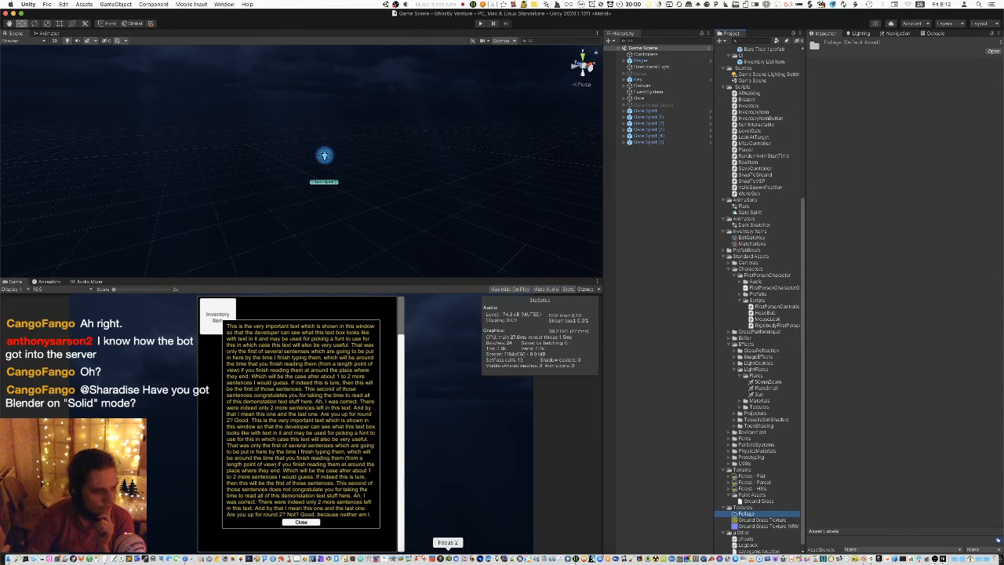
key("super+Tab")
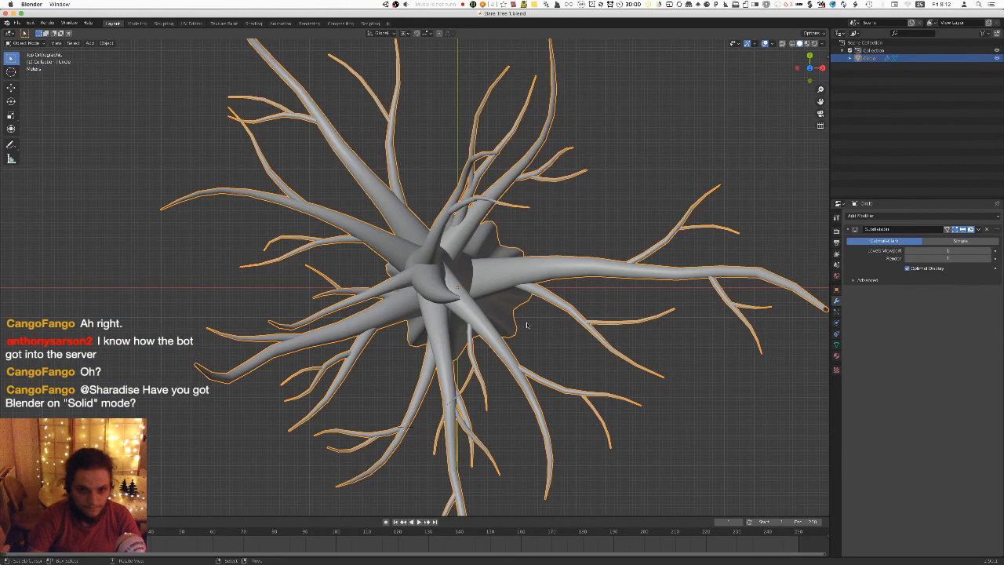
middle_click_drag(527, 326, 527, 231)
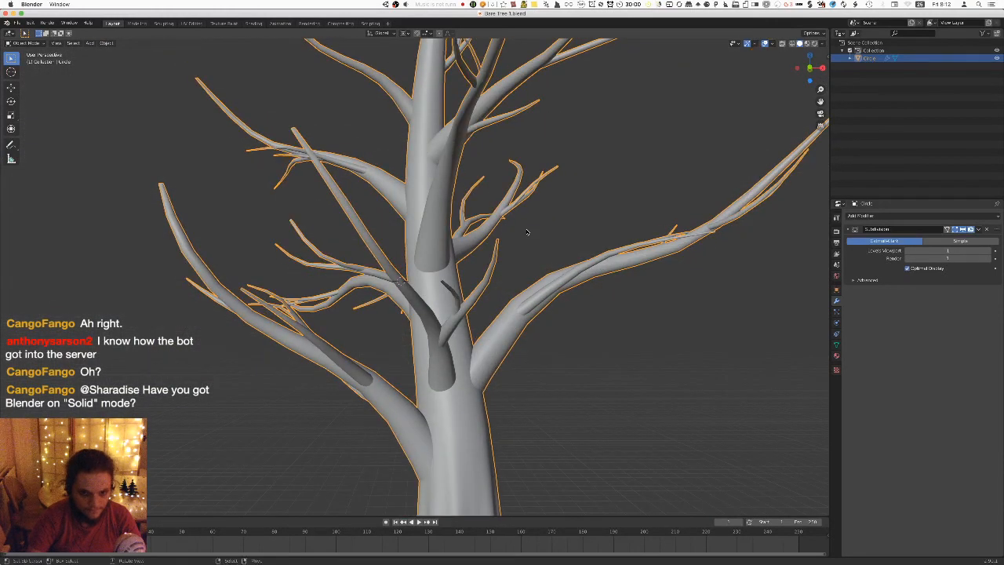
key("KP_7")
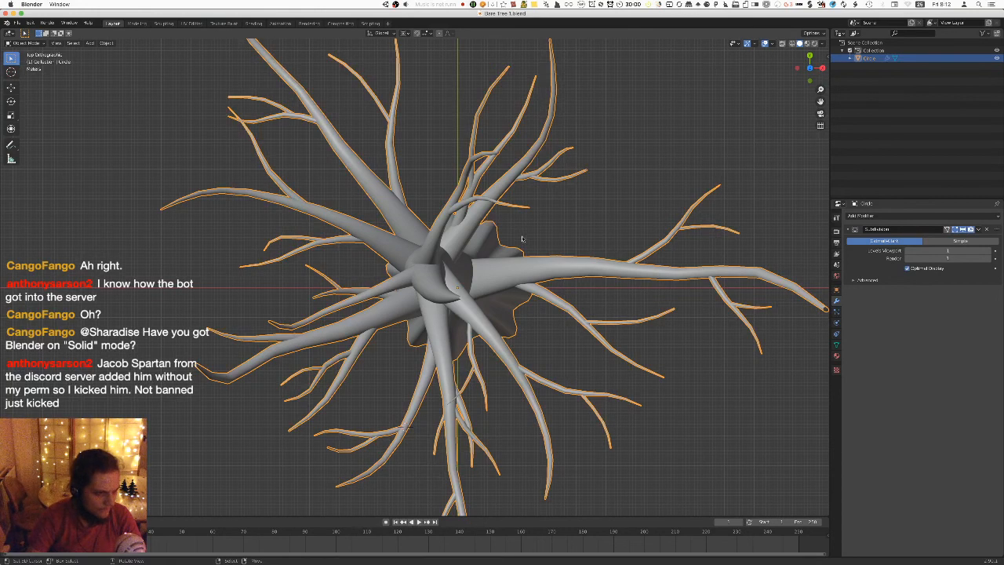
Launch Pixelmator Pro and start an empty new document.
key("super+Tab")
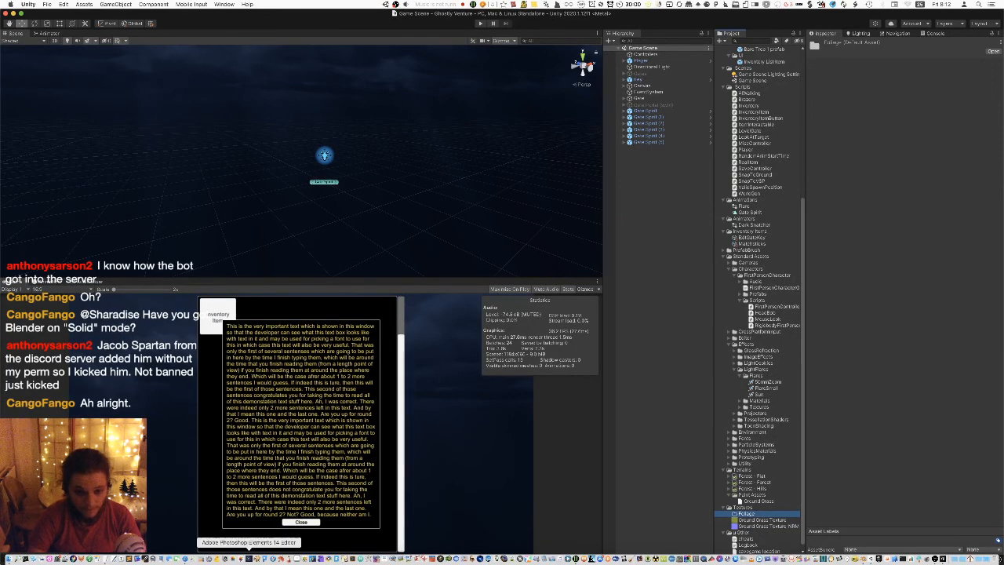
left_click(240, 557)
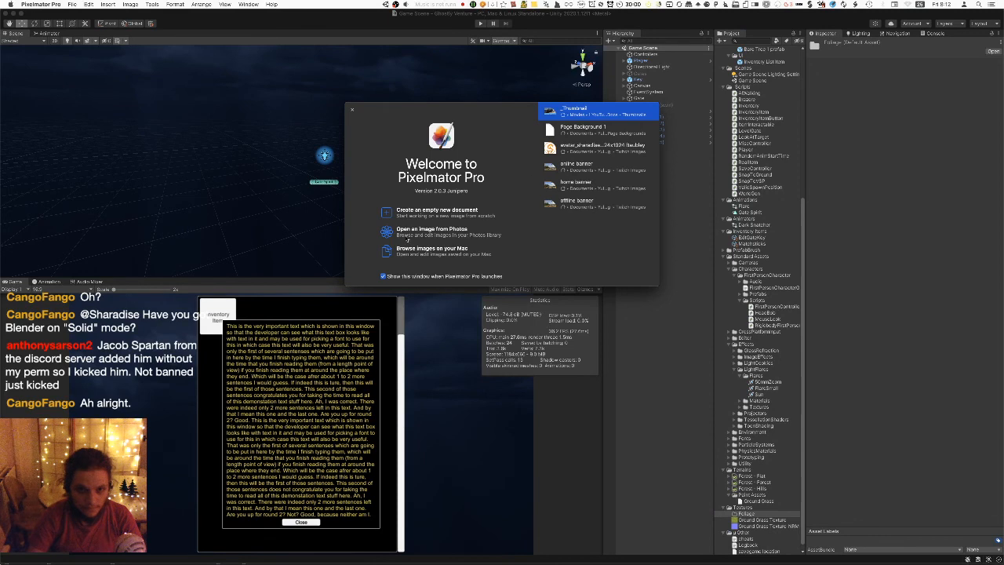
left_click(385, 212)
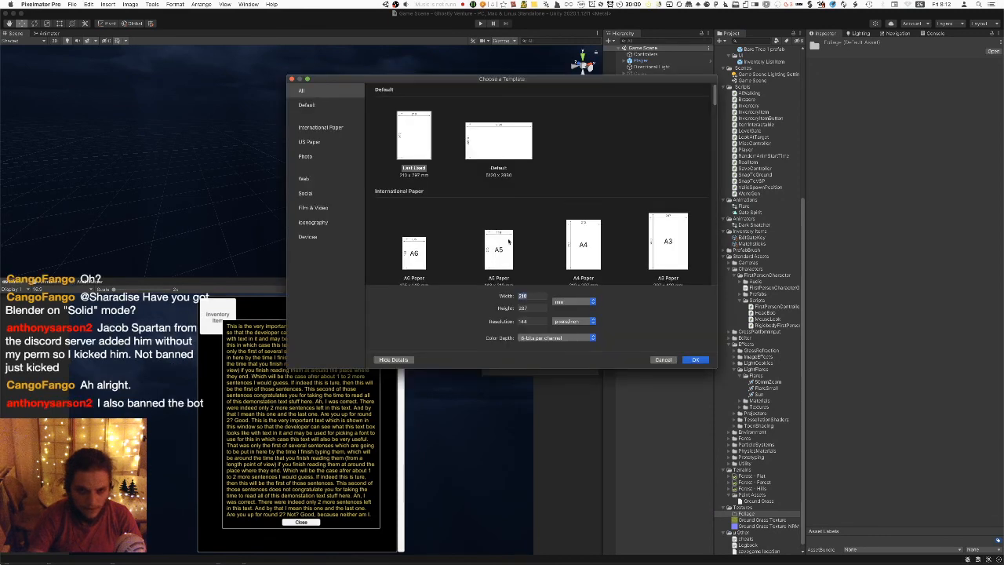
Set the new document's units to pixels and its size to 512 by 512.
type("512")
key("Tab")
type("512")
left_click(572, 301)
left_click(574, 284)
left_click(534, 295)
type("512")
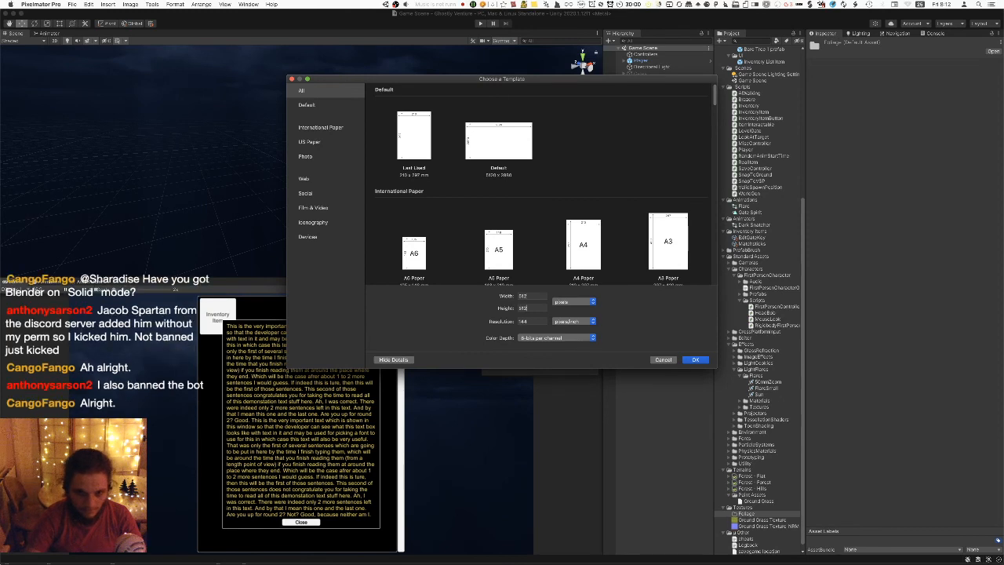
Set the resolution to 72 pixels/inch and create the document.
left_click(529, 321)
type("72")
left_click(696, 361)
key("super+equal")
key("super+equal")
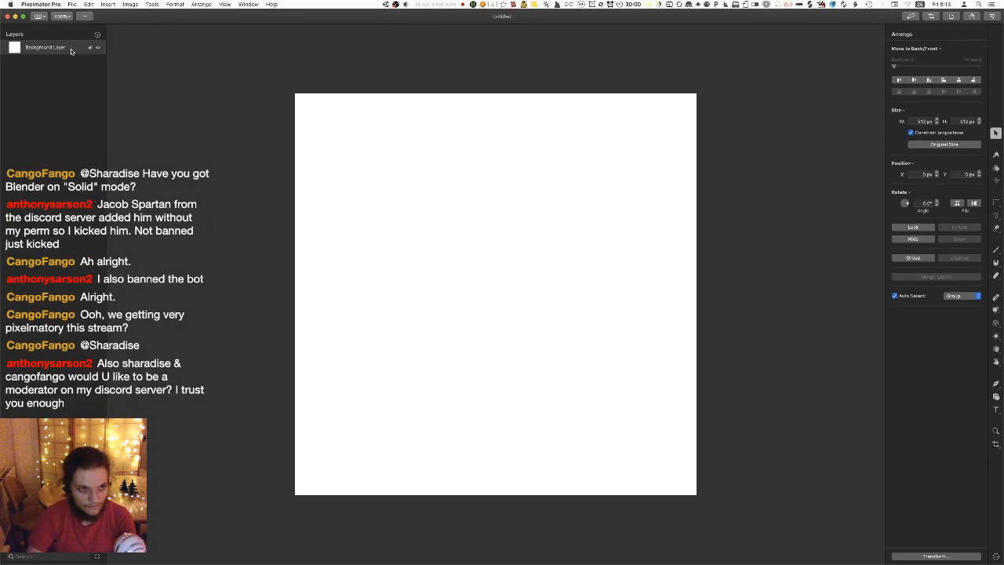
Add a new empty layer and delete the white Background Layer.
right_click(45, 118)
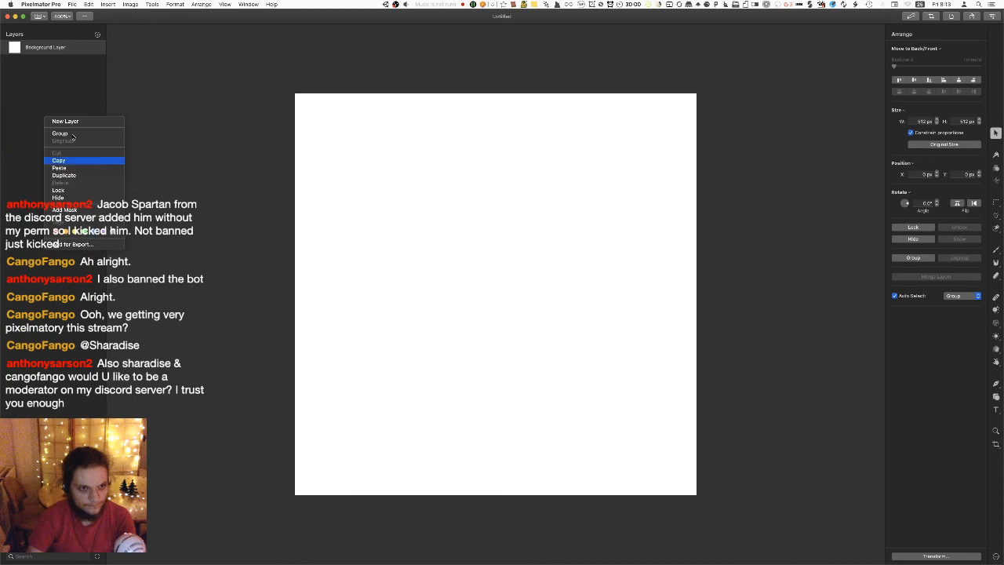
left_click(74, 123)
left_click(65, 63)
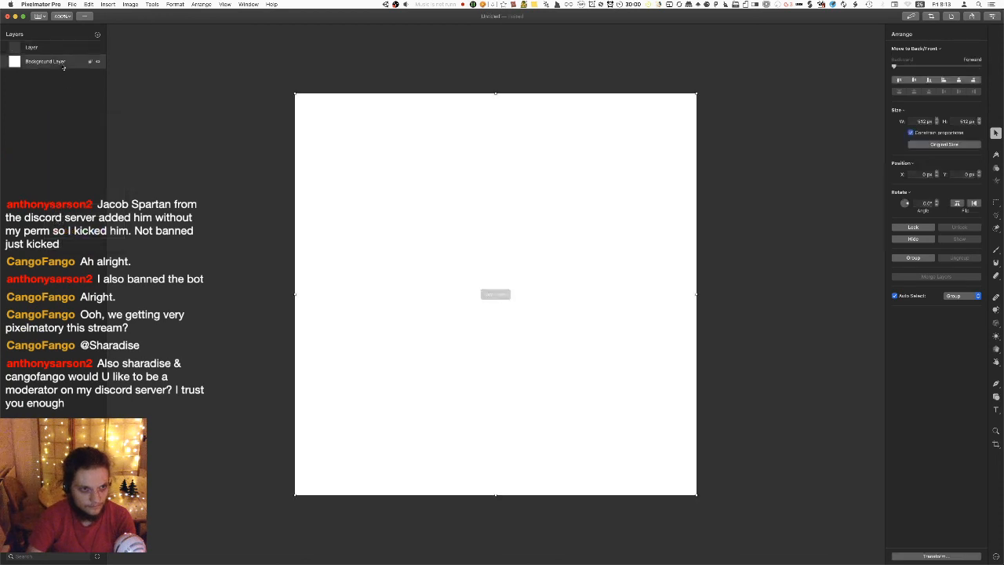
key("BackSpace")
Rename the remaining layer as Main Branch.
double_click(31, 48)
type("Main Branch")
key("Return")
Start saving the document and browse to the Ghostly Venture project's Assets > Textures > Foliage folder.
key("super+s")
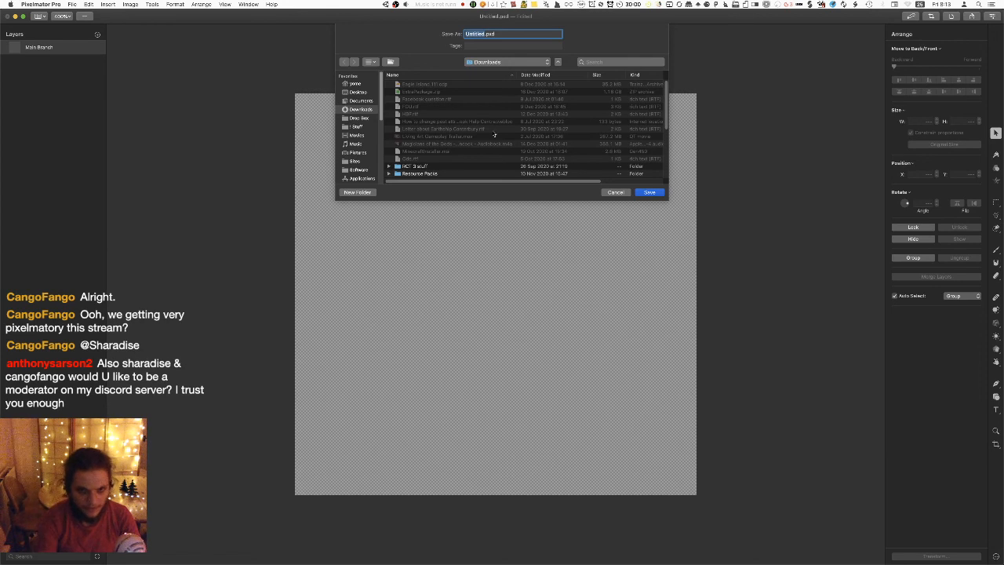
scroll(473, 141, "down", 5)
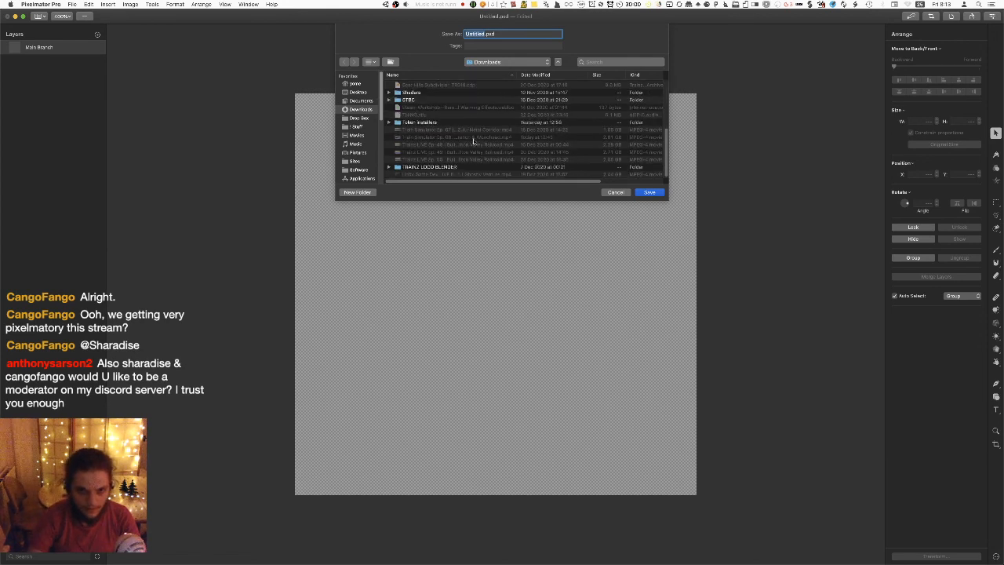
scroll(433, 132, "up", 2)
scroll(433, 134, "up", 3)
scroll(439, 141, "down", 3)
scroll(485, 86, "down", 3)
left_click(489, 63)
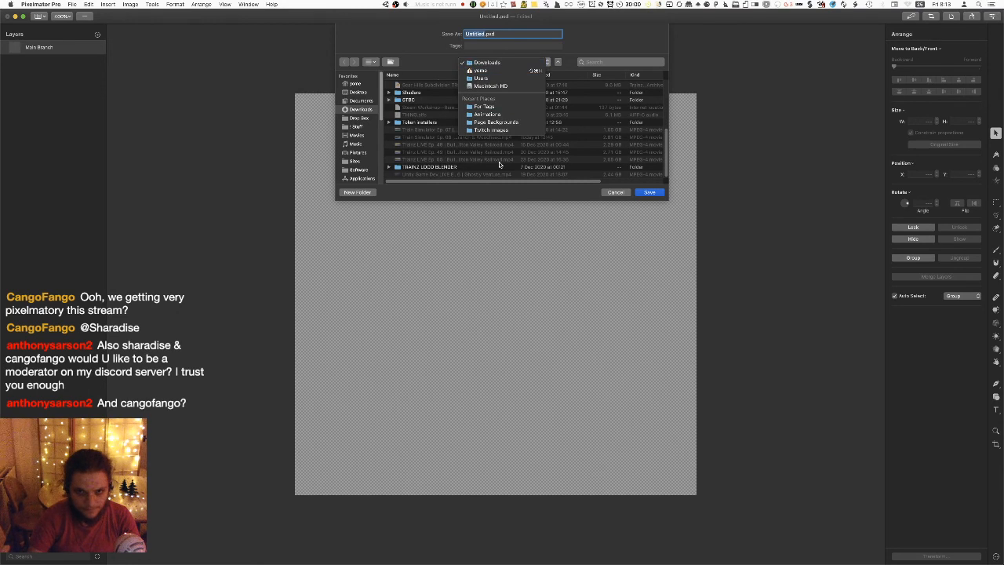
left_click(493, 72)
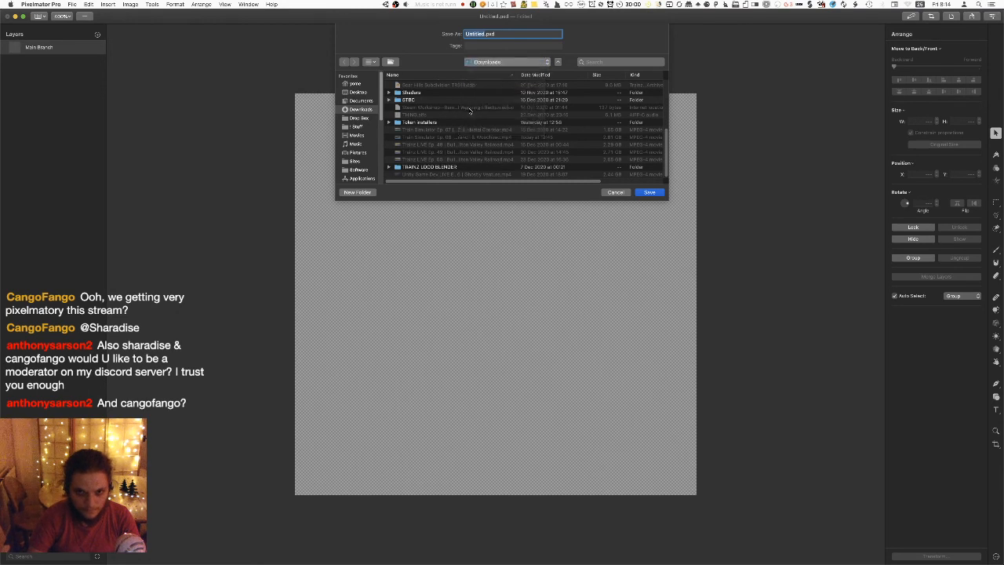
double_click(443, 176)
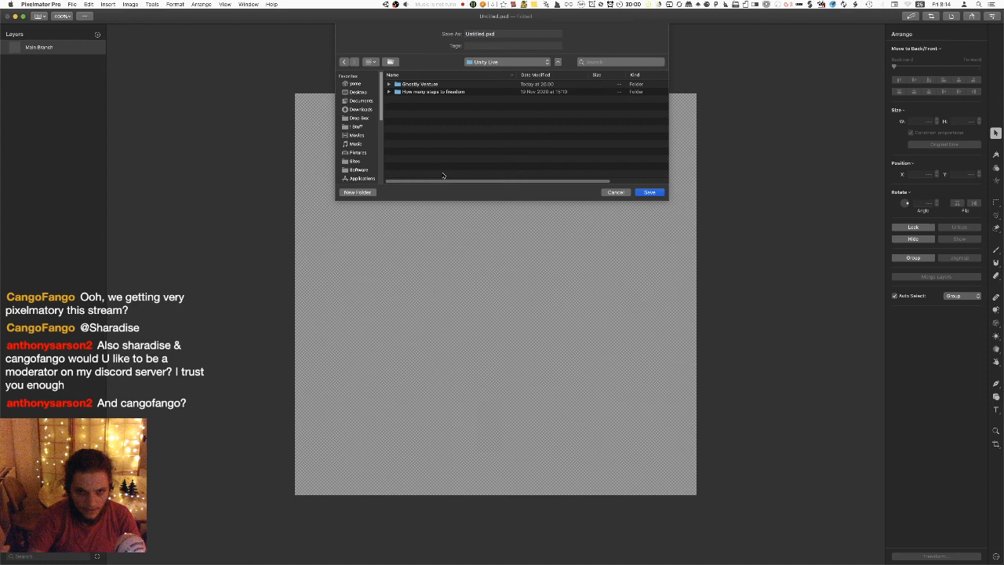
left_click(449, 85)
double_click(450, 85)
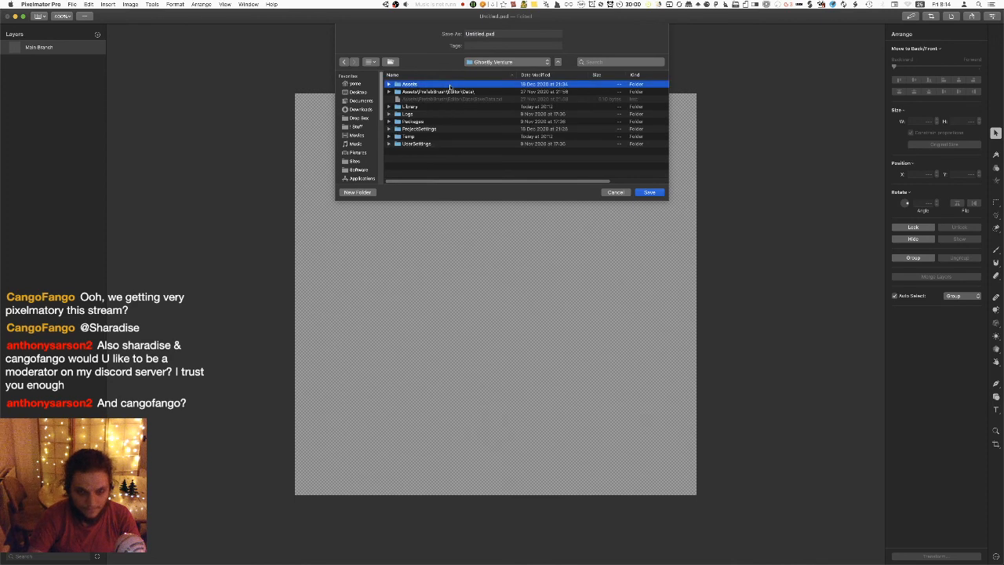
double_click(449, 84)
scroll(428, 141, "down", 5)
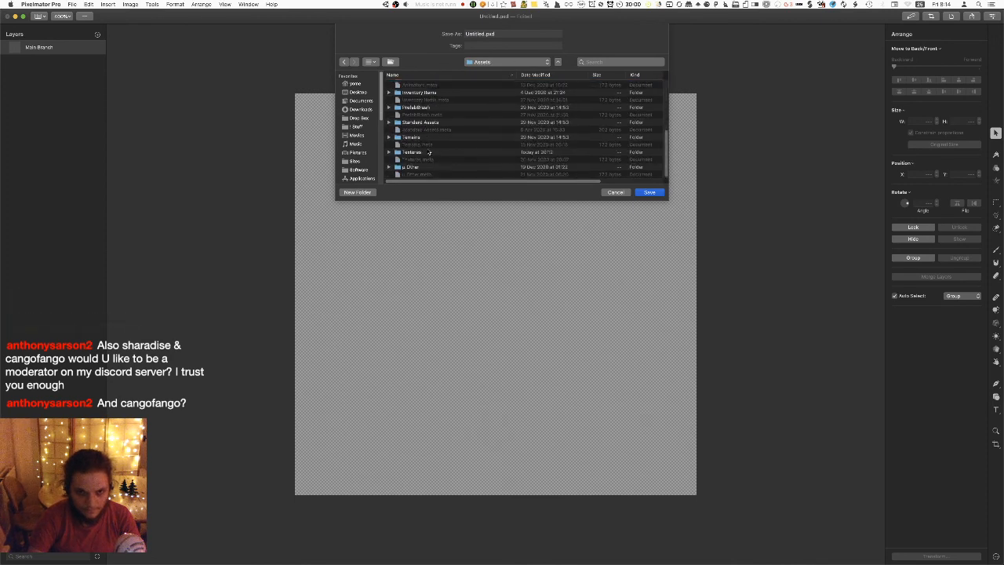
double_click(428, 152)
double_click(436, 86)
Name the file Tree Branches.psd and save it in the Foliage folder.
double_click(474, 34)
type("Tr")
type("ees")
type(" Branches")
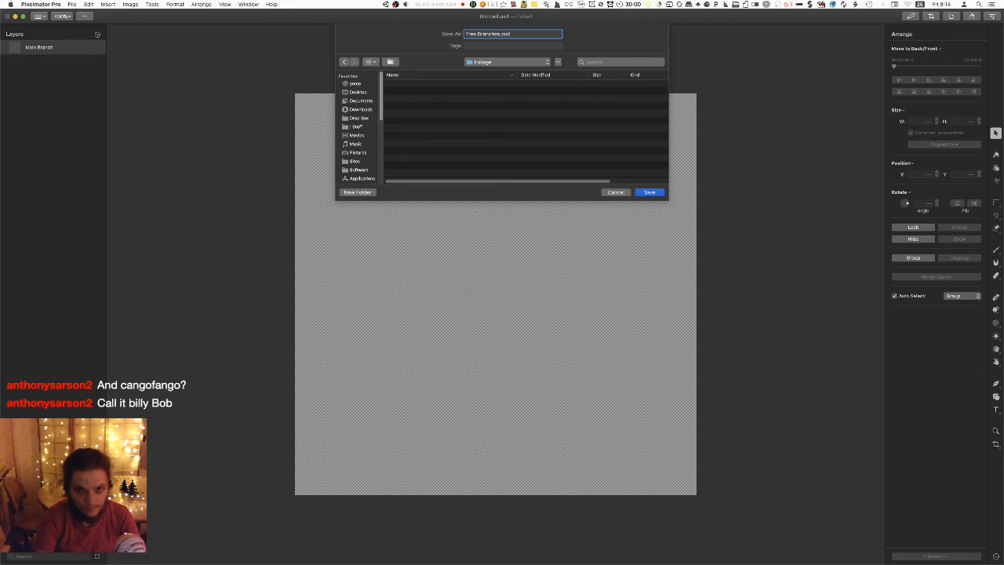
key("Return")
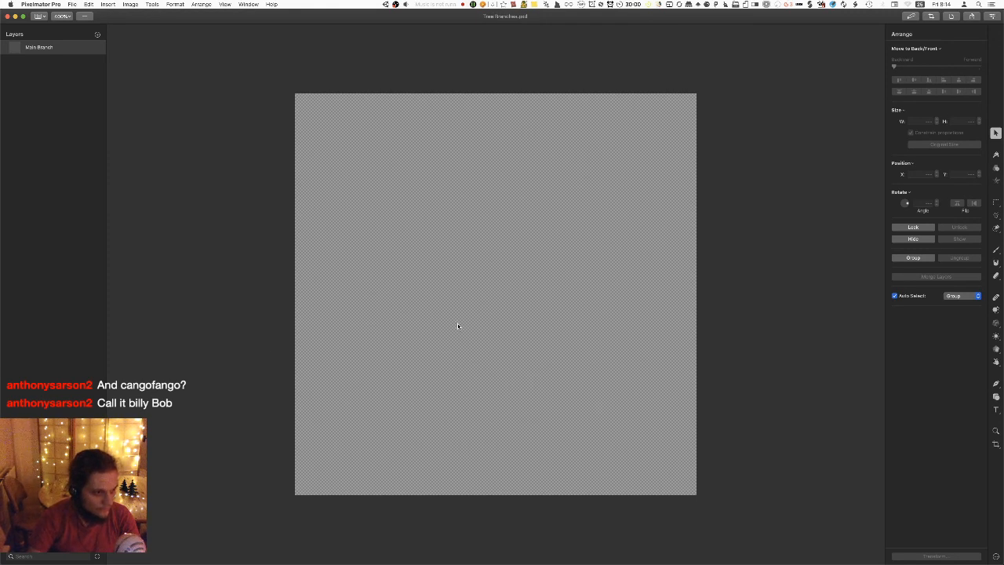
Activate the Paint tool, test and undo a stroke, and set the brush colour to a dark brown.
key("b")
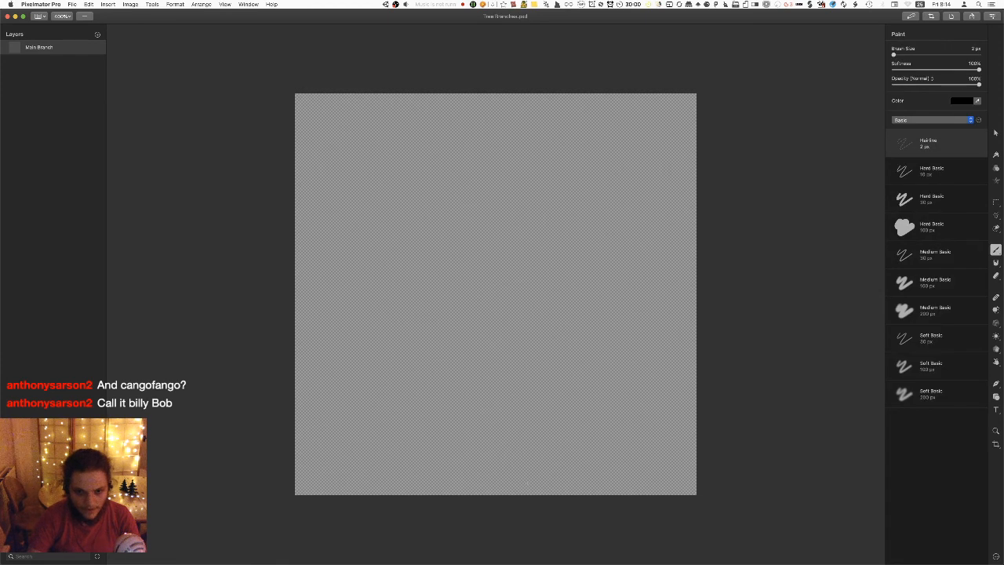
mouse_move(492, 535)
left_mouse_down()
mouse_move(498, 398)
mouse_move(510, 481)
left_mouse_up()
key("super+z")
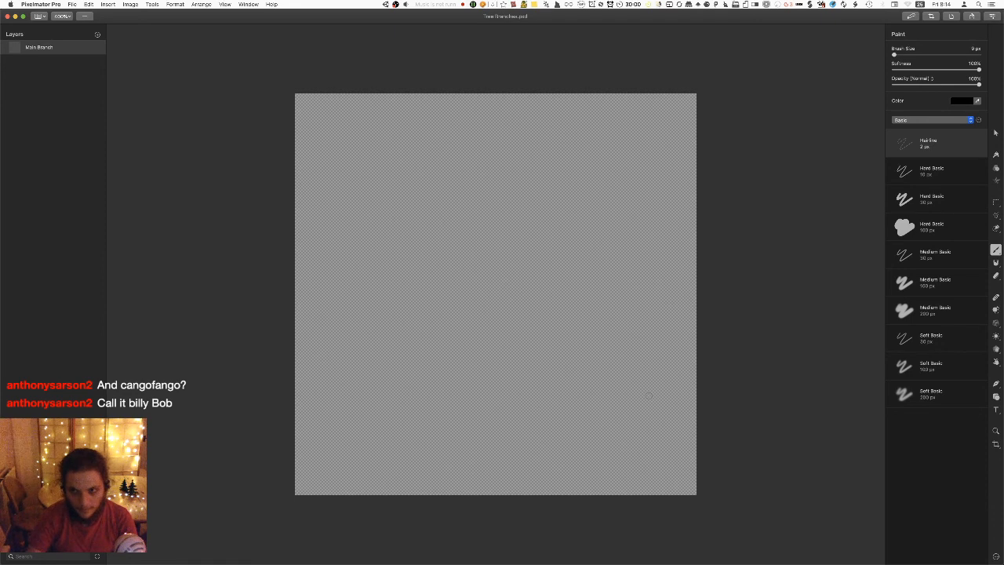
left_click(964, 101)
mouse_move(912, 196)
left_mouse_down()
mouse_move(898, 200)
mouse_move(931, 176)
mouse_move(927, 151)
mouse_move(940, 171)
mouse_move(922, 172)
left_mouse_up()
left_click(932, 173)
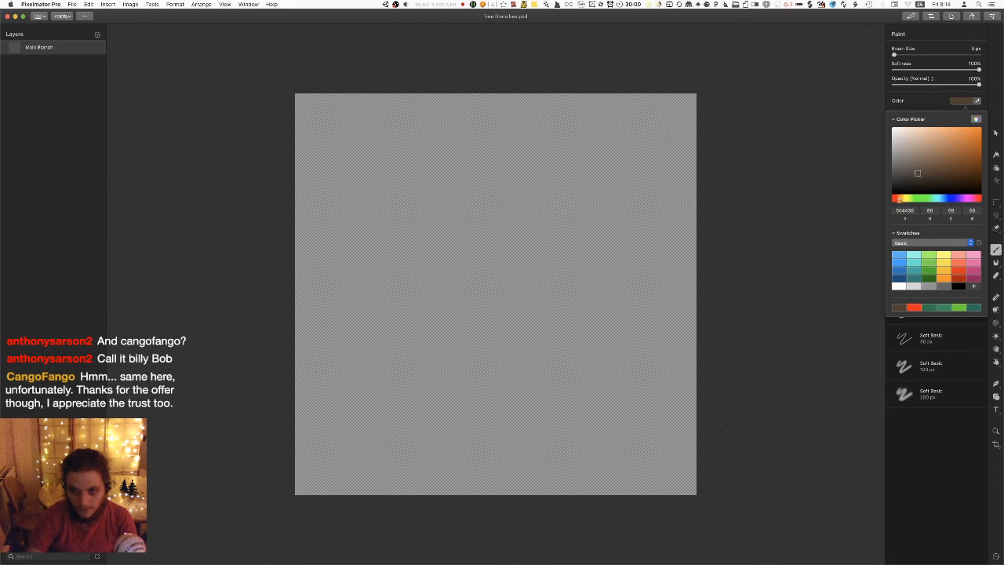
left_click(794, 431)
Switch to Unity, run the game and examine the bare trees' trunks and branches in a maximized Scene view.
key("super+Tab")
key("super+Tab")
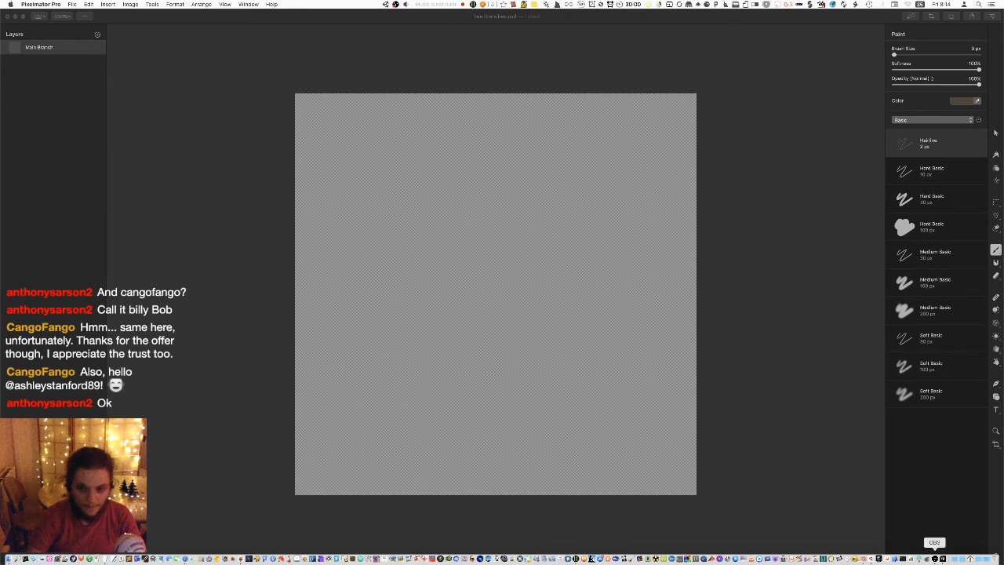
left_click(936, 544)
left_click_drag(268, 123, 287, 133, "alt")
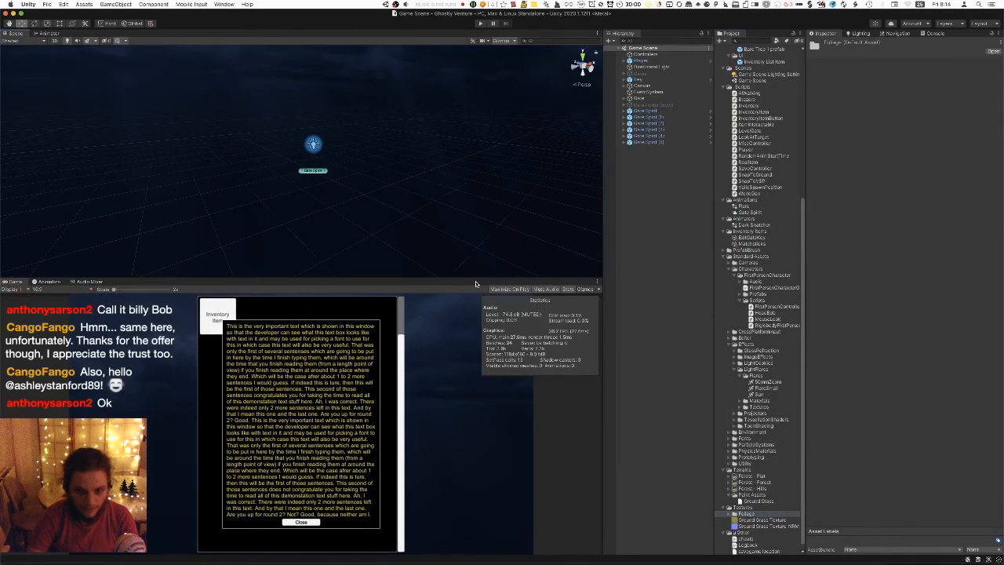
key("super+p")
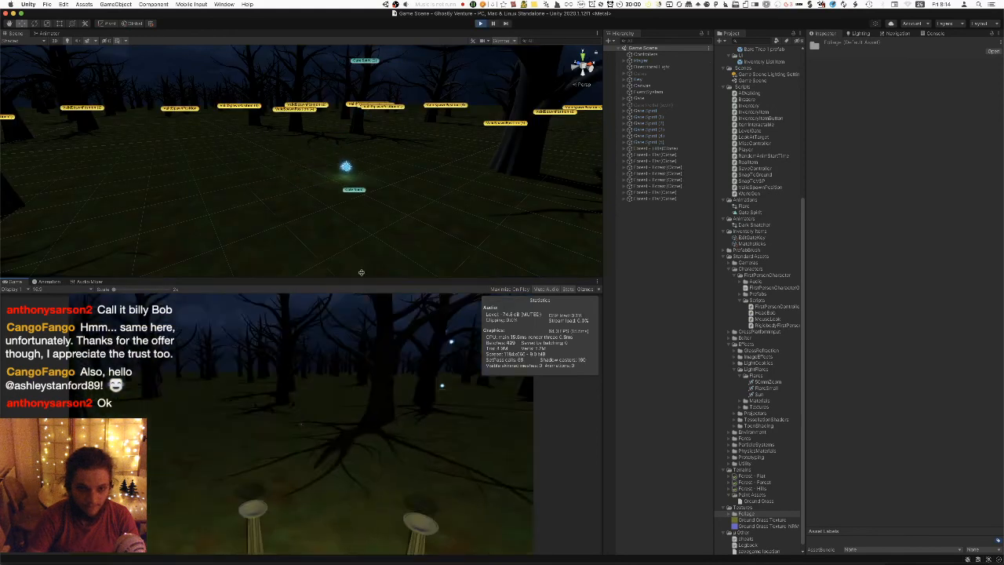
key("shift+space")
left_click_drag(398, 159, 654, 109, "alt")
key("w")
right_click_drag(654, 109, 531, 331)
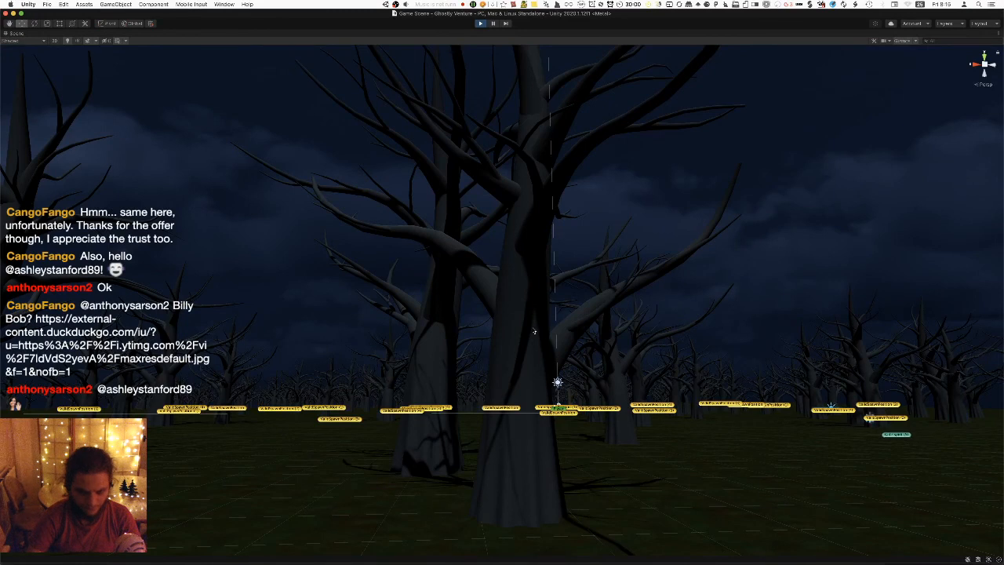
key("super+p")
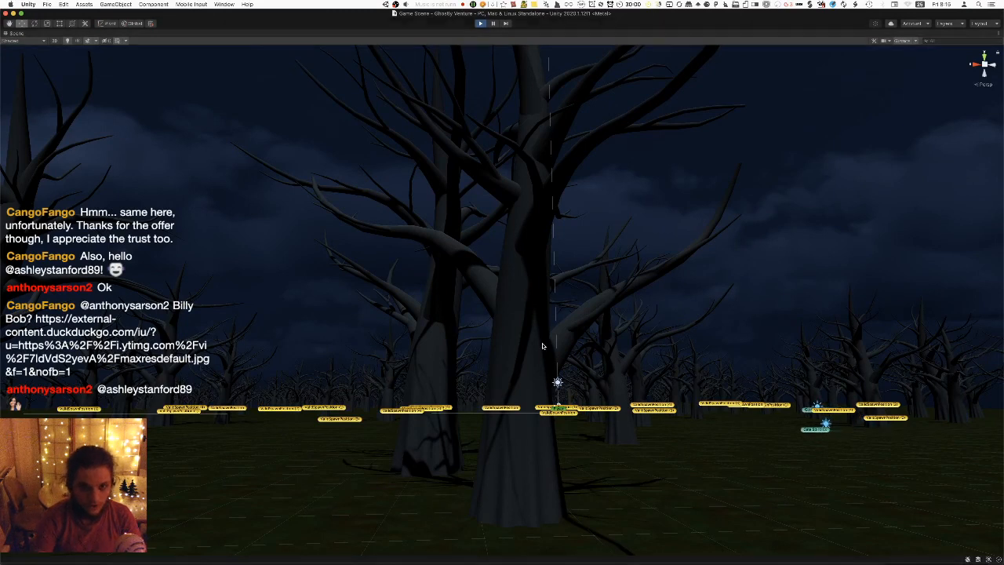
Switch back to Pixelmator Pro, test and undo a stroke, and make the brush colour a less saturated grey-brown.
key("super+Tab")
left_click_drag(524, 296, 609, 266)
key("super+z")
left_click(963, 100)
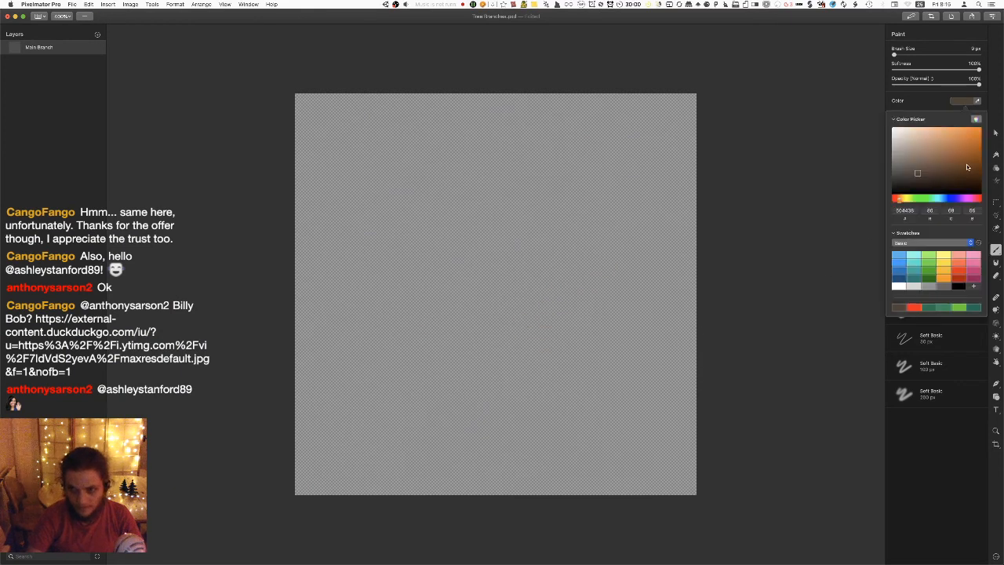
mouse_move(925, 171)
left_mouse_down()
mouse_move(912, 161)
mouse_move(907, 173)
left_mouse_up()
Test the new colour with a stroke, undo it, and choose the Hard Basic 30 px brush.
mouse_move(541, 291)
left_mouse_down()
mouse_move(492, 429)
mouse_move(533, 424)
left_mouse_up()
key("super+z")
key("bracketright")
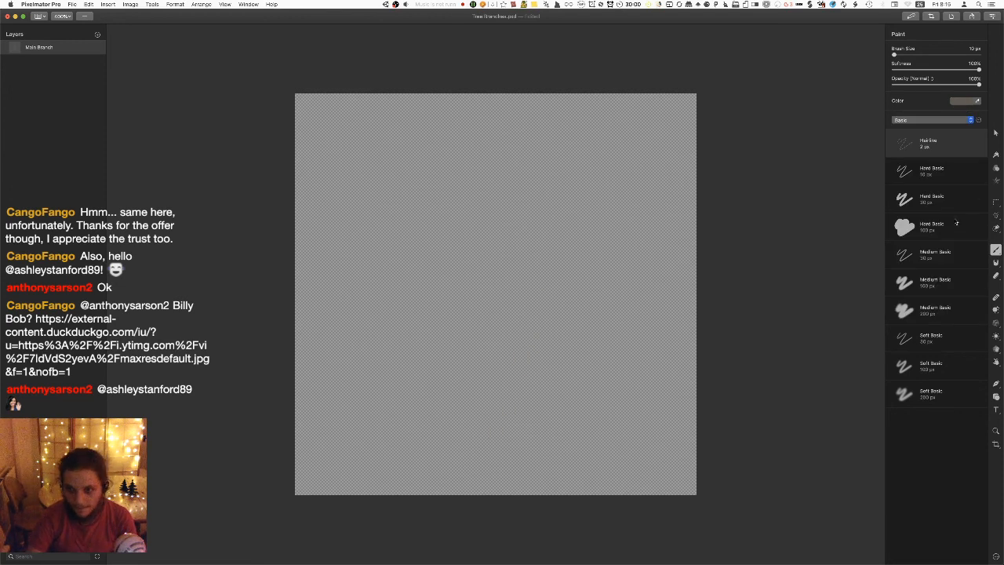
left_click(952, 212)
mouse_move(571, 423)
left_mouse_down()
mouse_move(567, 310)
mouse_move(540, 533)
left_mouse_up()
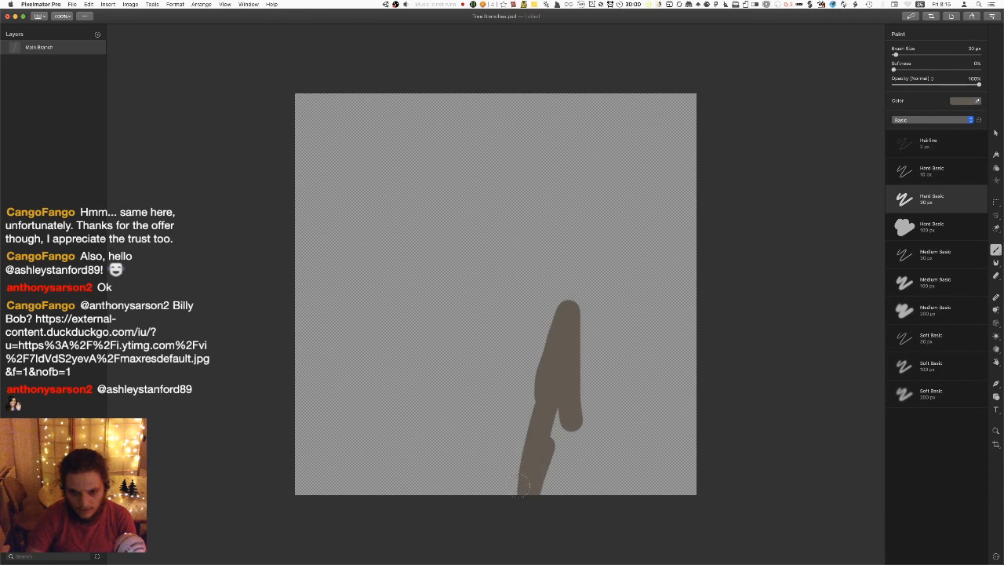
key("super+z")
mouse_move(482, 519)
left_mouse_down()
mouse_move(480, 360)
mouse_move(499, 416)
mouse_move(499, 505)
left_mouse_up()
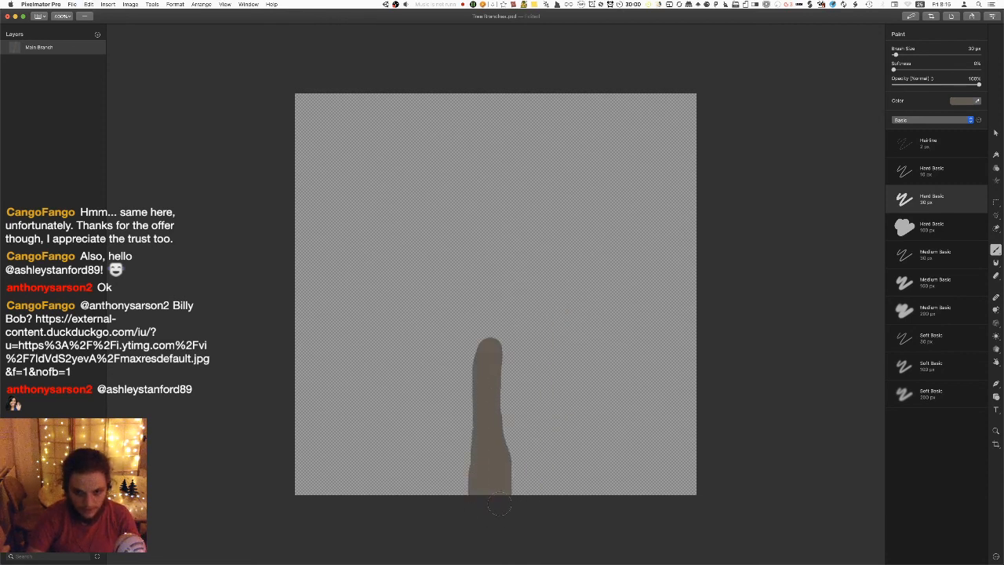
left_click_drag(492, 429, 515, 255)
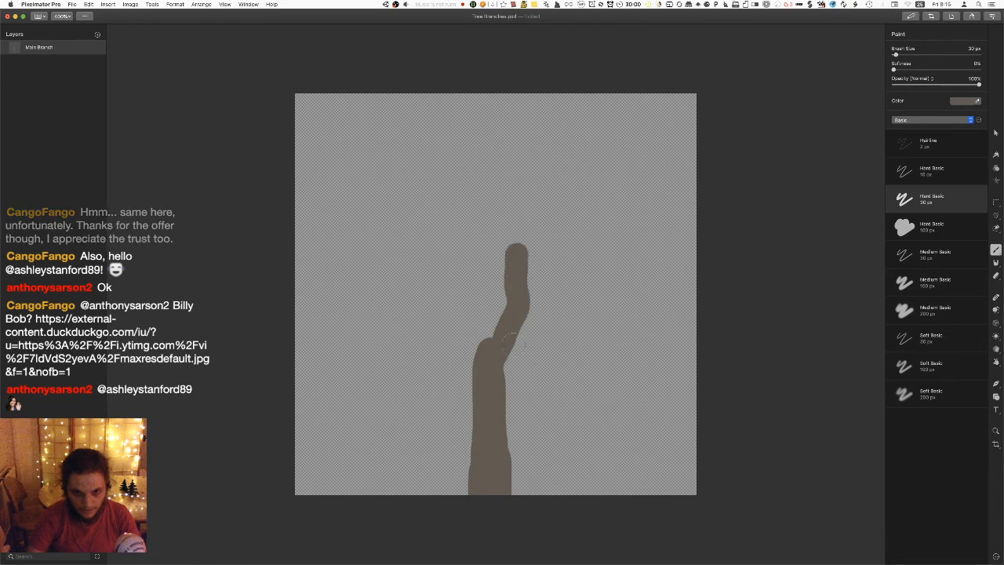
key("super+z")
Paint a curving, tapering main branch from the canvas's bottom edge up to its upper part with a slightly smaller brush.
key("bracketleft")
mouse_move(482, 510)
left_mouse_down()
mouse_move(470, 432)
mouse_move(508, 337)
mouse_move(475, 163)
mouse_move(521, 309)
mouse_move(500, 446)
mouse_move(522, 507)
left_mouse_up()
left_click_drag(493, 476, 500, 496)
Paint a left side branch off the main branch with a 15 px brush and add forks with a 10 px brush.
key("bracketleft")
key("bracketleft")
key("bracketleft")
key("bracketleft")
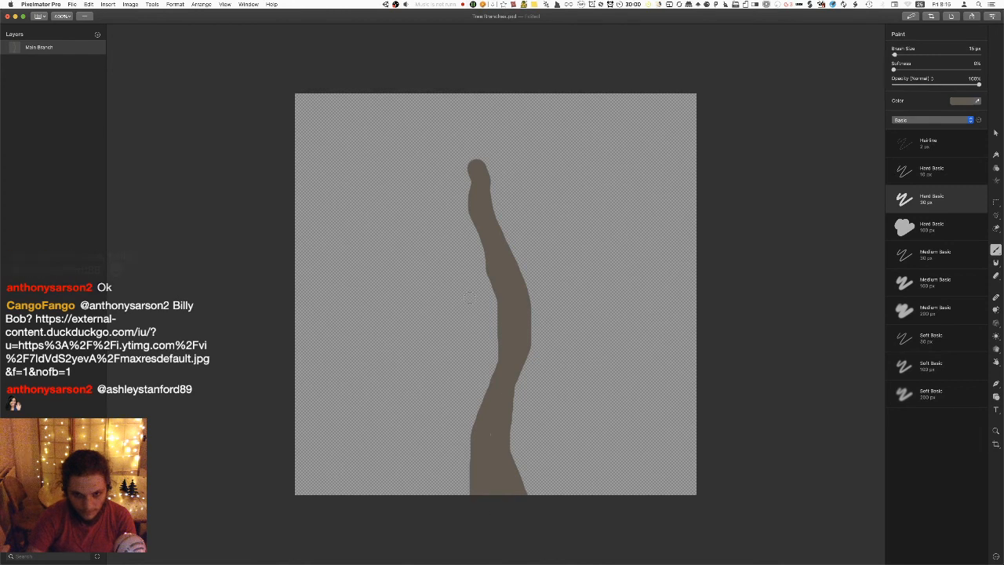
left_click_drag(497, 350, 415, 238)
key("bracketleft")
mouse_move(445, 282)
left_mouse_down()
mouse_move(378, 237)
mouse_move(412, 238)
mouse_move(383, 257)
left_mouse_up()
left_click_drag(452, 269, 451, 252)
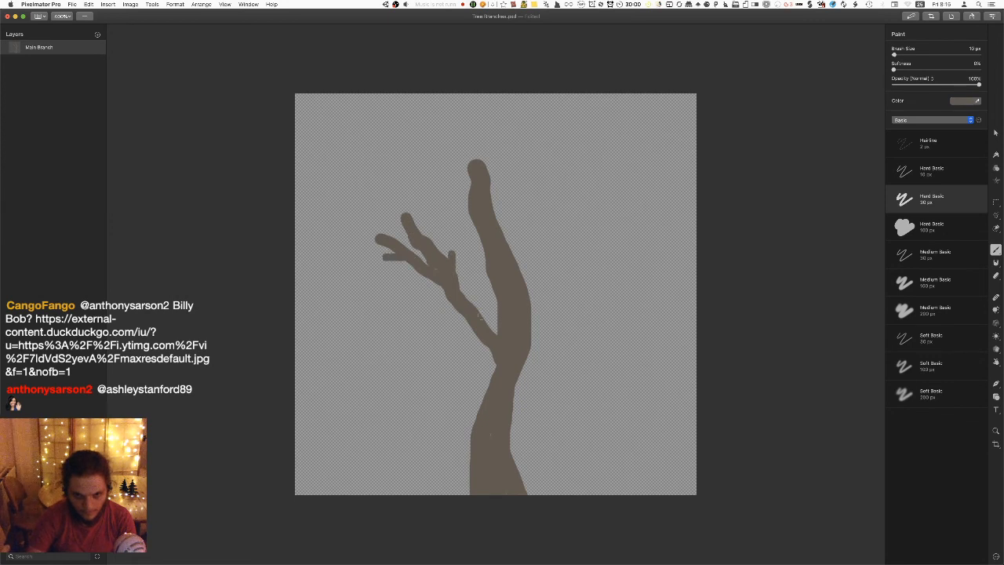
left_click_drag(494, 368, 495, 383)
Paint an upper right side branch with a 15 px brush, fork its end and thicken its joints.
left_click_drag(527, 287, 580, 155)
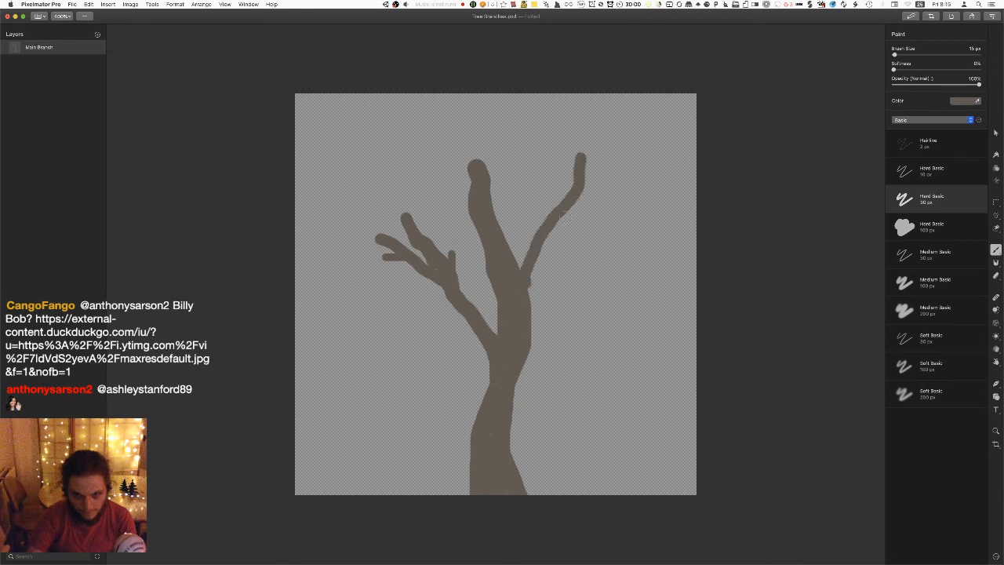
mouse_move(547, 221)
left_mouse_down()
mouse_move(555, 180)
mouse_move(544, 147)
mouse_move(562, 151)
mouse_move(572, 135)
left_mouse_up()
mouse_move(550, 205)
left_mouse_down()
mouse_move(522, 281)
mouse_move(528, 314)
left_mouse_up()
Paint forked 9 px twigs on both sides of the main branch's upper end and fill in their joint.
left_click_drag(463, 182, 394, 141)
mouse_move(443, 161)
left_mouse_down()
mouse_move(367, 169)
mouse_move(395, 176)
mouse_move(408, 123)
left_mouse_up()
left_click_drag(482, 176, 503, 124)
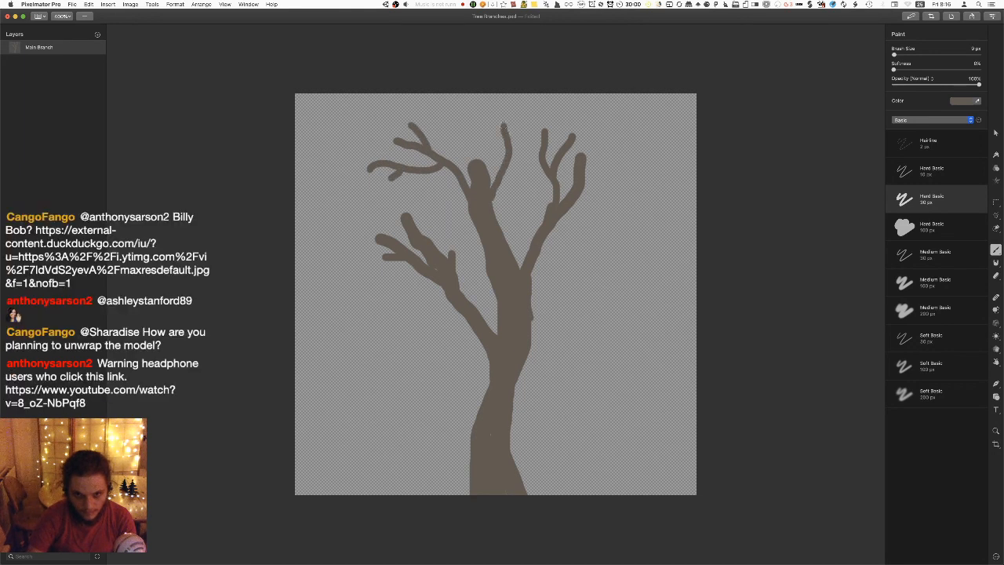
left_click_drag(505, 164, 522, 145)
mouse_move(497, 193)
left_mouse_down()
mouse_move(494, 204)
mouse_move(499, 175)
mouse_move(495, 208)
left_mouse_up()
Add forked 9 px twigs to the outer side and tip of the upper right side branch.
left_click_drag(541, 249, 609, 217)
mouse_move(581, 156)
left_mouse_down()
mouse_move(627, 135)
mouse_move(627, 158)
left_mouse_up()
left_click_drag(579, 232, 609, 190)
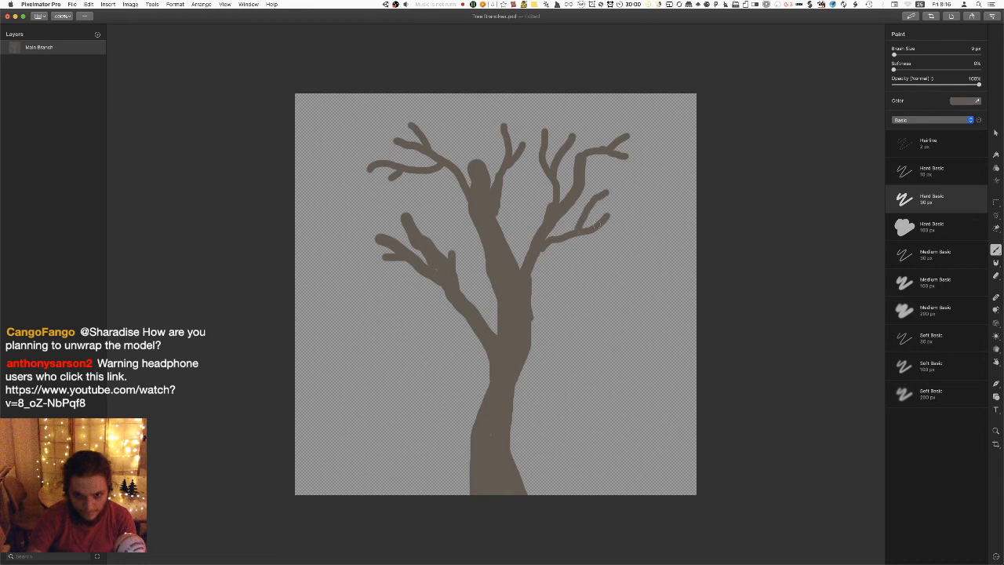
Add forked 9 px twigs along the left side branch and at the ends of its forks.
mouse_move(416, 233)
left_mouse_down()
mouse_move(433, 181)
mouse_move(450, 195)
left_mouse_up()
mouse_move(455, 257)
left_mouse_down()
mouse_move(444, 218)
mouse_move(459, 232)
left_mouse_up()
mouse_move(404, 217)
left_mouse_down()
mouse_move(357, 213)
mouse_move(365, 196)
mouse_move(342, 189)
left_mouse_up()
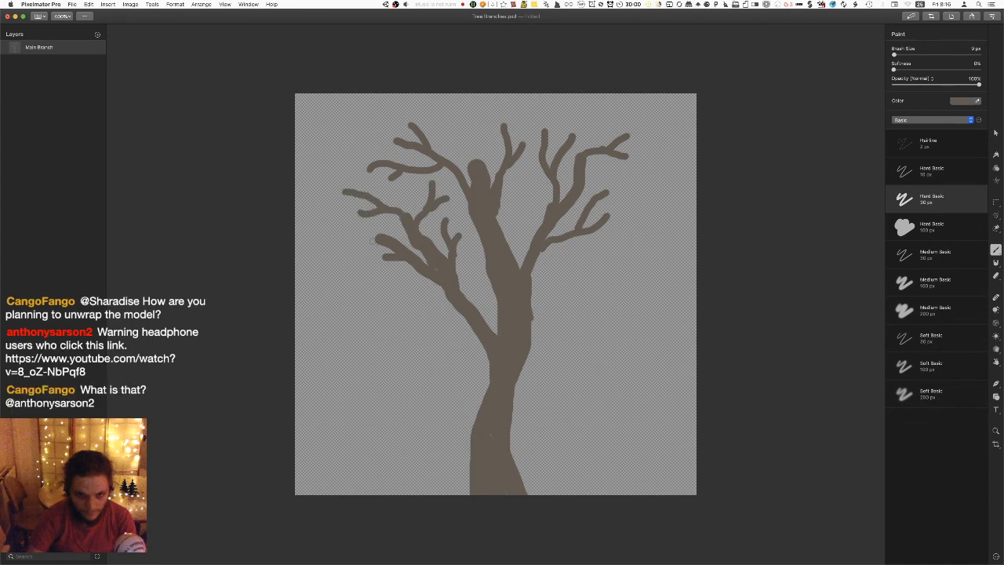
mouse_move(375, 239)
left_mouse_down()
mouse_move(325, 242)
mouse_move(337, 228)
mouse_move(325, 219)
left_mouse_up()
Paint a lower forked branch off the left side branch and a forked twig at the main branch's tip.
left_click_drag(463, 314, 345, 297)
mouse_move(419, 314)
left_mouse_down()
mouse_move(365, 352)
mouse_move(369, 337)
mouse_move(333, 328)
left_mouse_up()
mouse_move(476, 158)
left_mouse_down()
mouse_move(449, 110)
mouse_move(454, 126)
mouse_move(442, 123)
left_mouse_up()
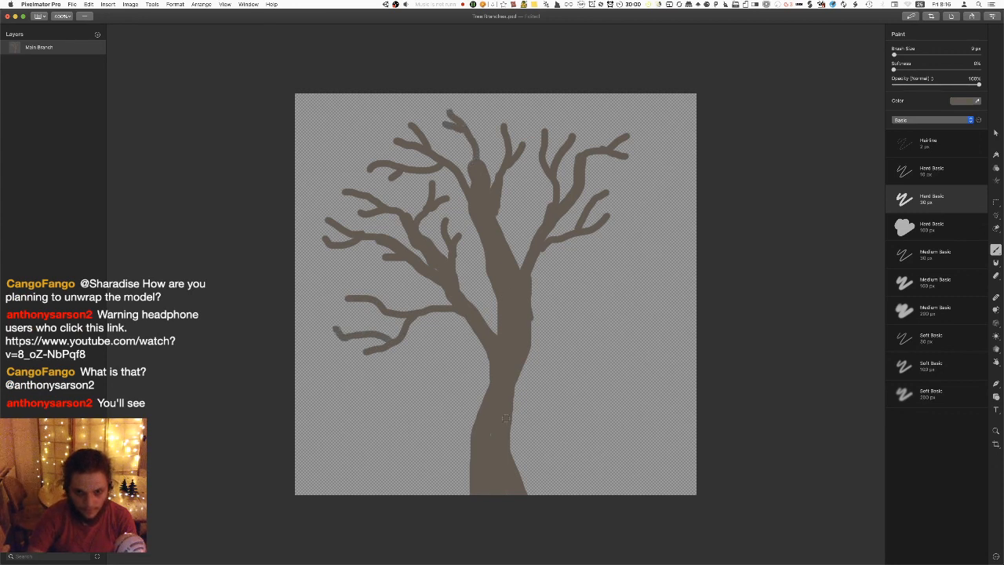
Paint a lower right side branch with a 20 px brush and blend its joint using a smaller brush.
mouse_move(498, 430)
left_mouse_down()
mouse_move(569, 345)
mouse_move(566, 296)
left_mouse_up()
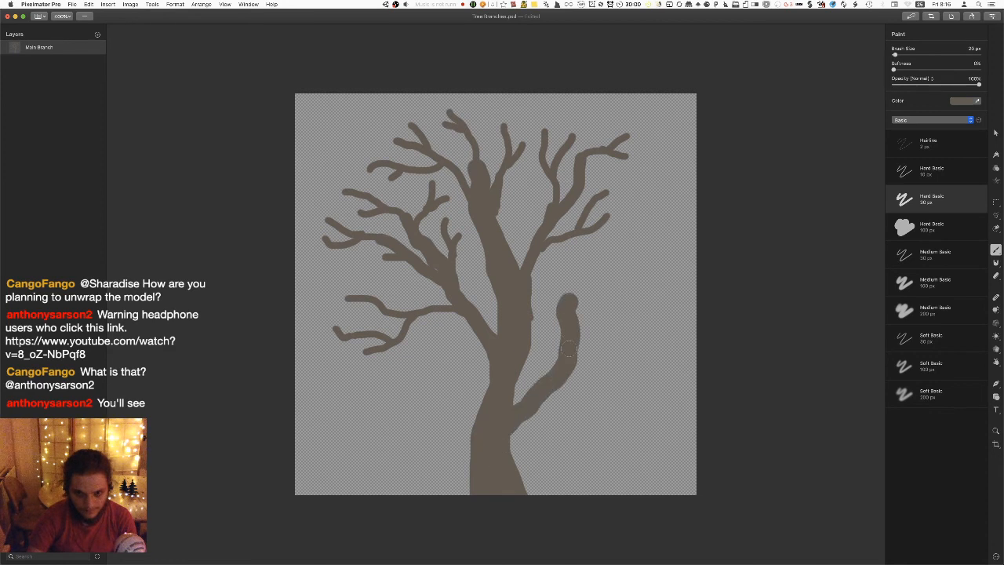
key("bracketleft")
left_click_drag(530, 402, 511, 480)
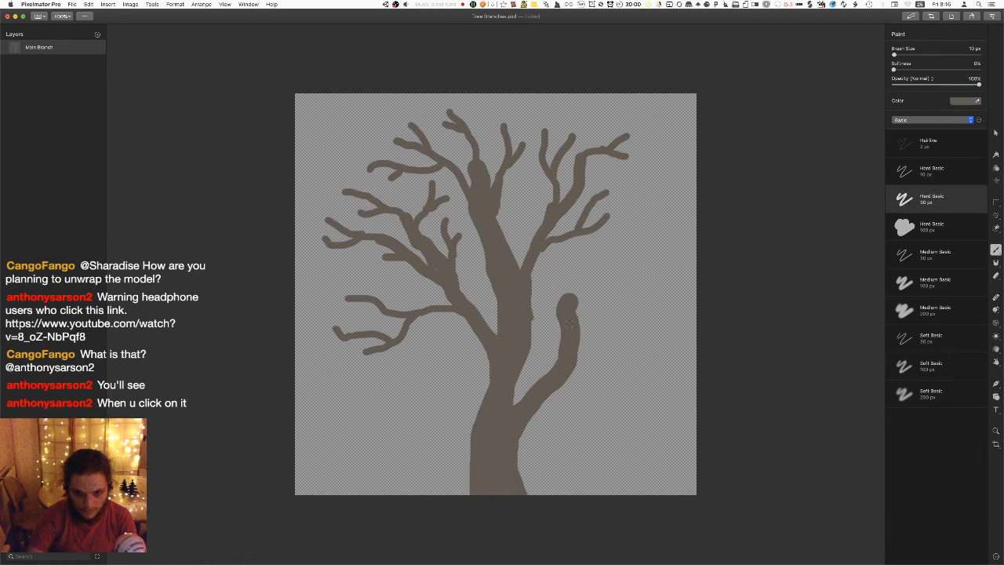
Erase the blunt upper part of the lower right side branch with the Hard Basic eraser.
key("e")
mouse_move(571, 297)
left_mouse_down()
mouse_move(577, 345)
mouse_move(580, 306)
mouse_move(584, 336)
left_mouse_up()
left_click(929, 231)
left_click(932, 176)
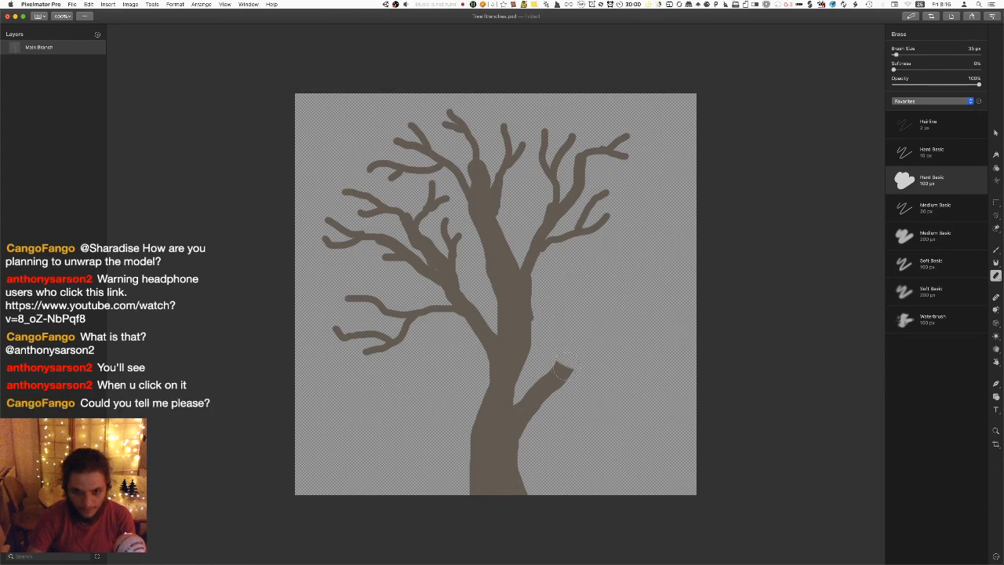
Repaint the lower right side branch's end with a thinner extension and add forked 10 px twigs.
key("b")
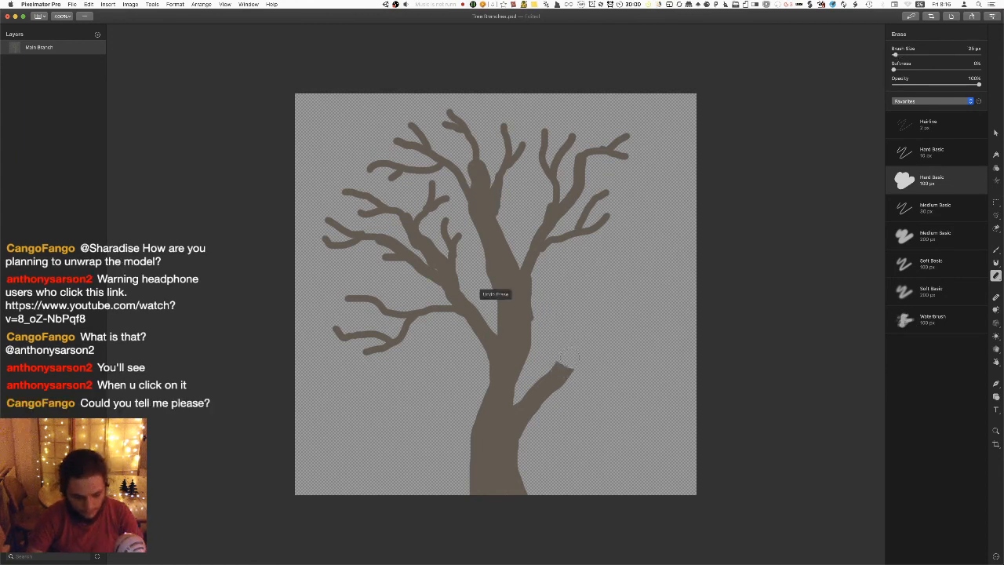
mouse_move(560, 370)
left_mouse_down()
mouse_move(590, 305)
mouse_move(626, 279)
mouse_move(602, 275)
left_mouse_up()
key("[")
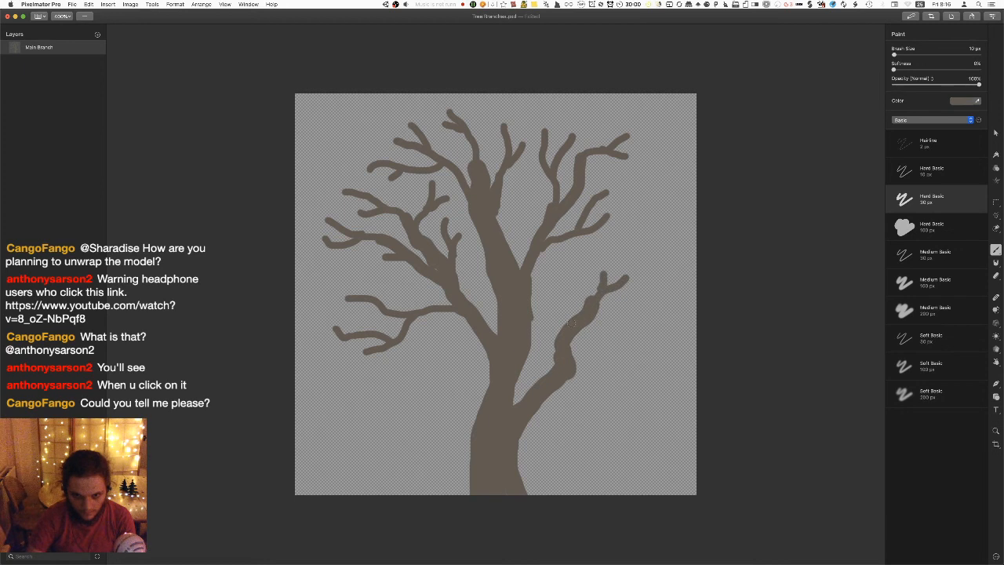
mouse_move(568, 313)
left_mouse_down()
mouse_move(551, 273)
mouse_move(565, 274)
left_mouse_up()
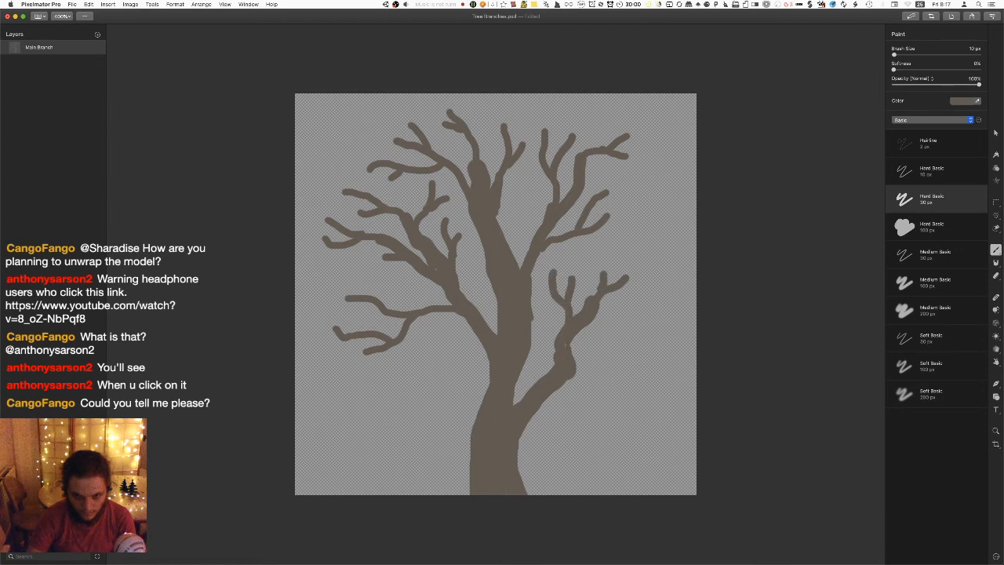
Paint a forked twig and a drooping twig off the outer side of the lower right side branch with the 10 px brush.
left_click_drag(572, 374, 654, 359)
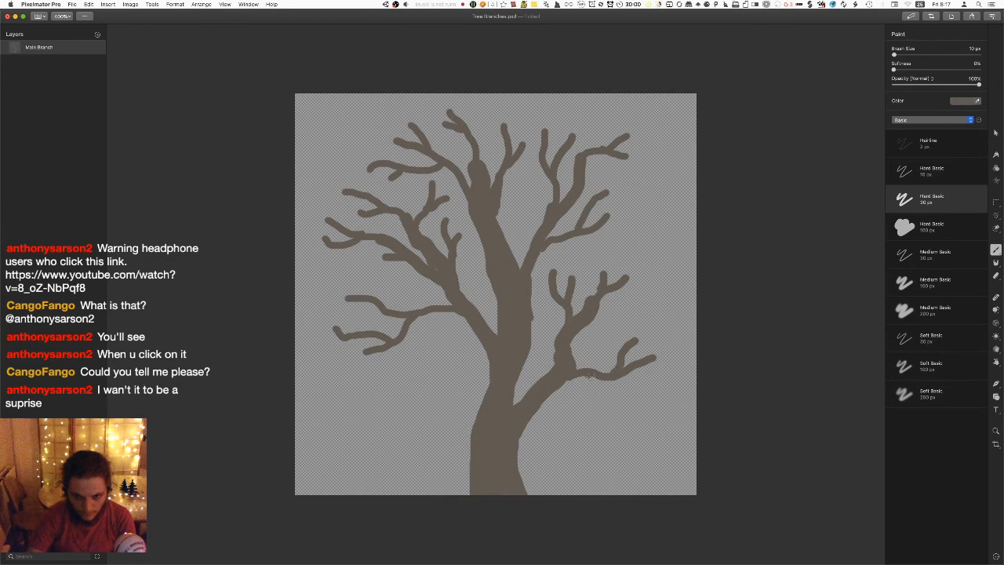
left_click_drag(588, 375, 631, 403)
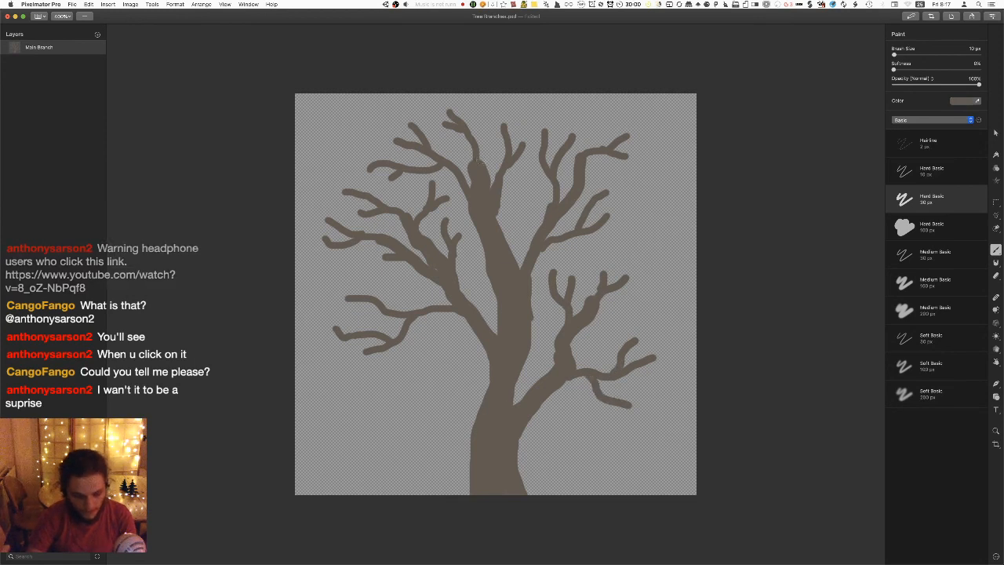
Erase the blunt rounded stub at the top of the main branch between its upper forks with the Hard Basic eraser.
key("e")
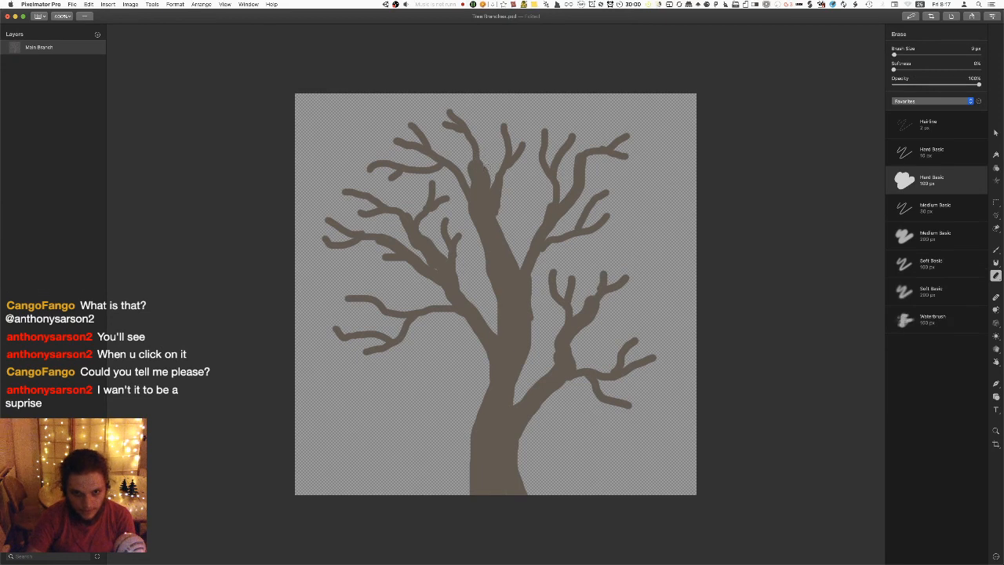
mouse_move(483, 168)
left_mouse_down()
mouse_move(488, 180)
mouse_move(467, 183)
left_mouse_up()
key("super+z")
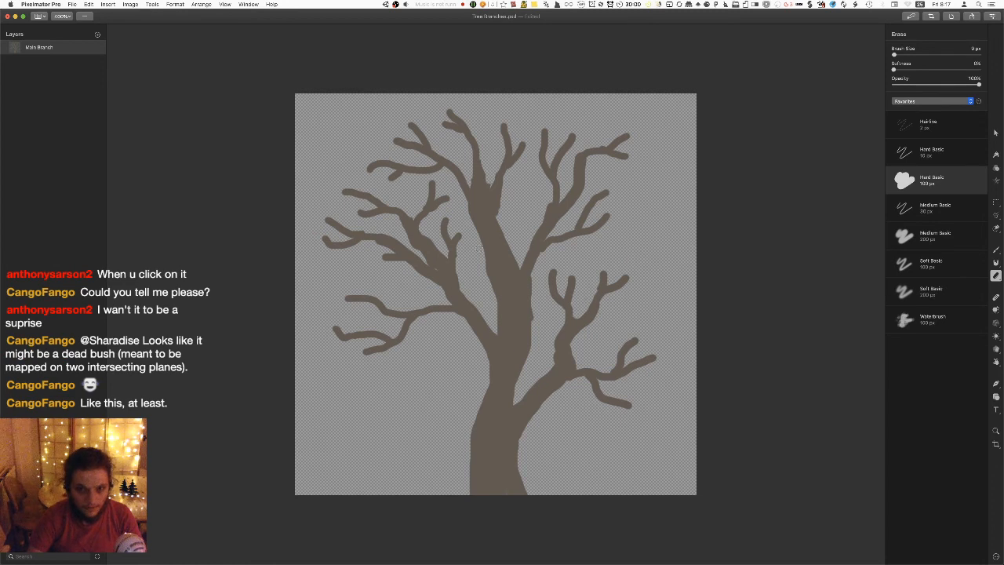
key("b")
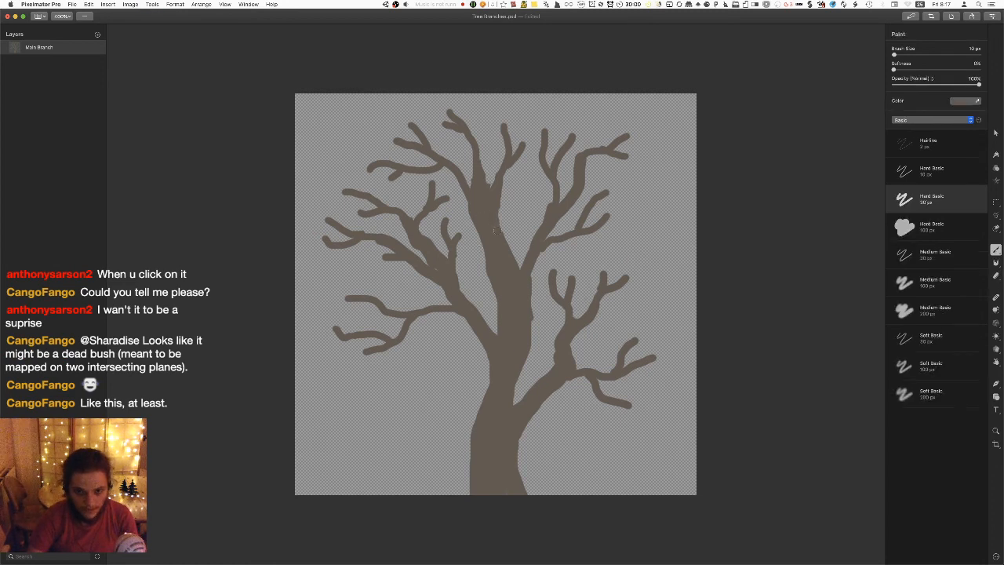
Save Tree Branches.psd over the externally changed file and export the artwork as Tree Branches.png to the Foliage folder.
key("super+s")
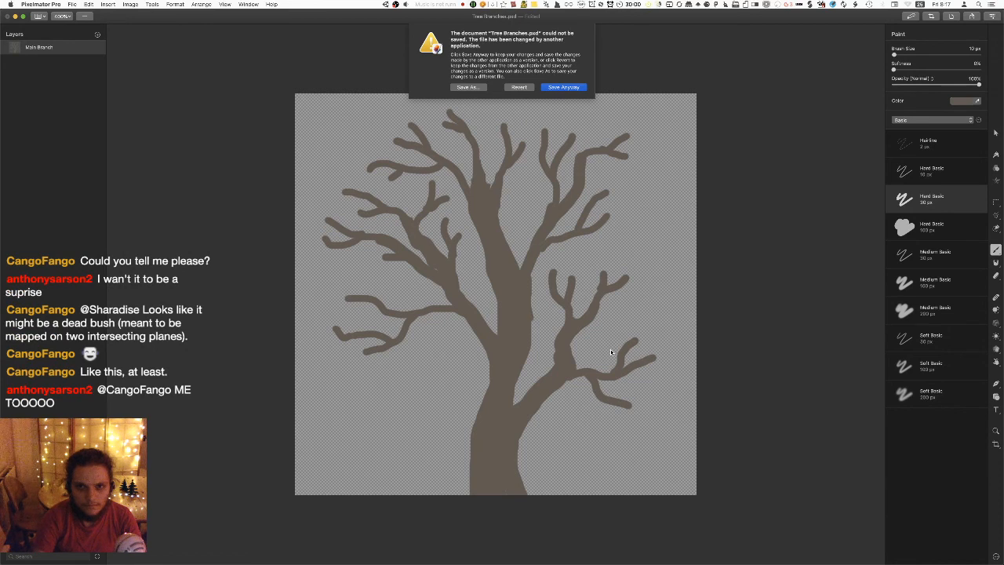
key("Return")
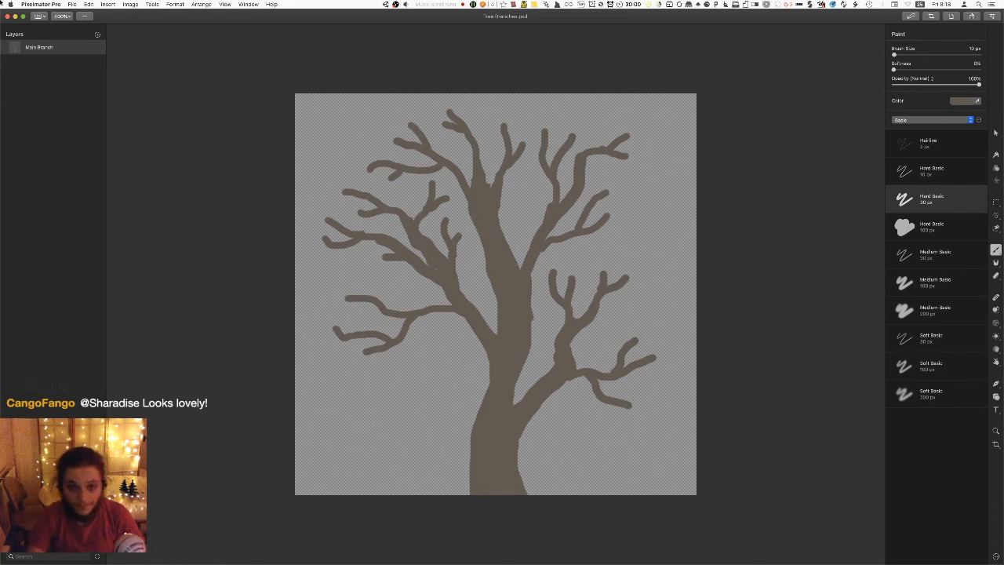
key("super+shift+e")
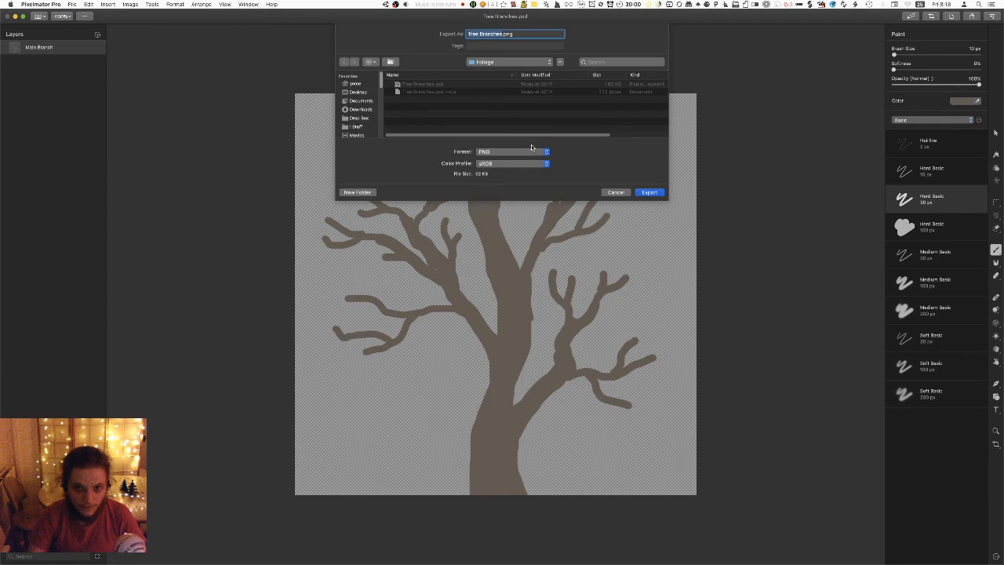
key("Return")
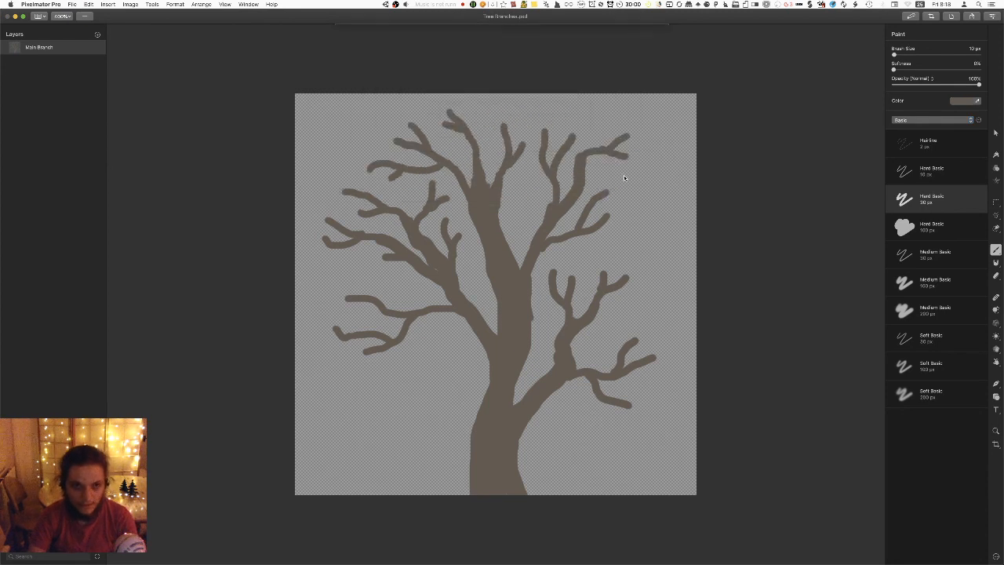
Switch to Unity and enable Alpha Is Transparency in the import settings of the Tree Branches texture in the Foliage folder.
key("super+Tab")
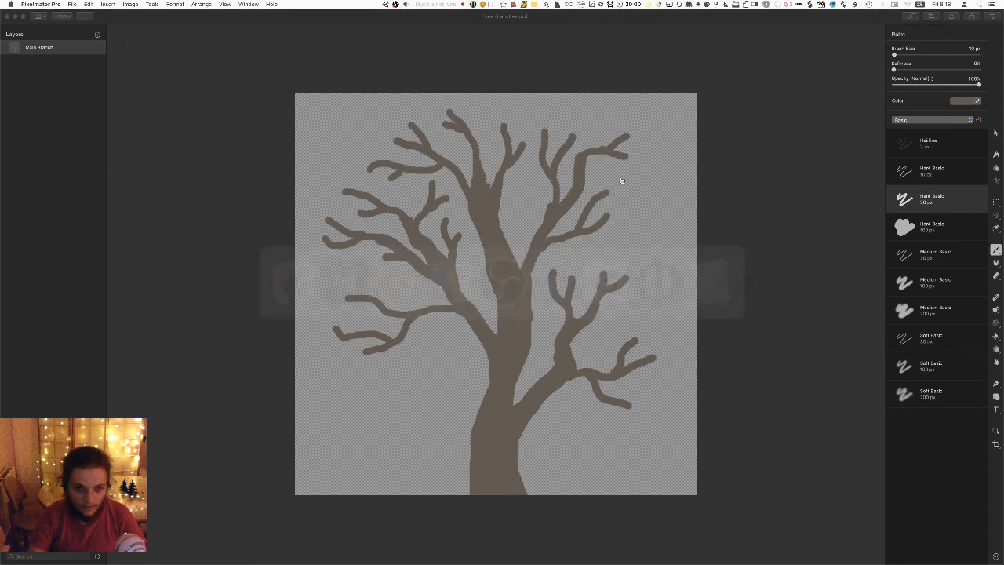
scroll(755, 494, "down", 1)
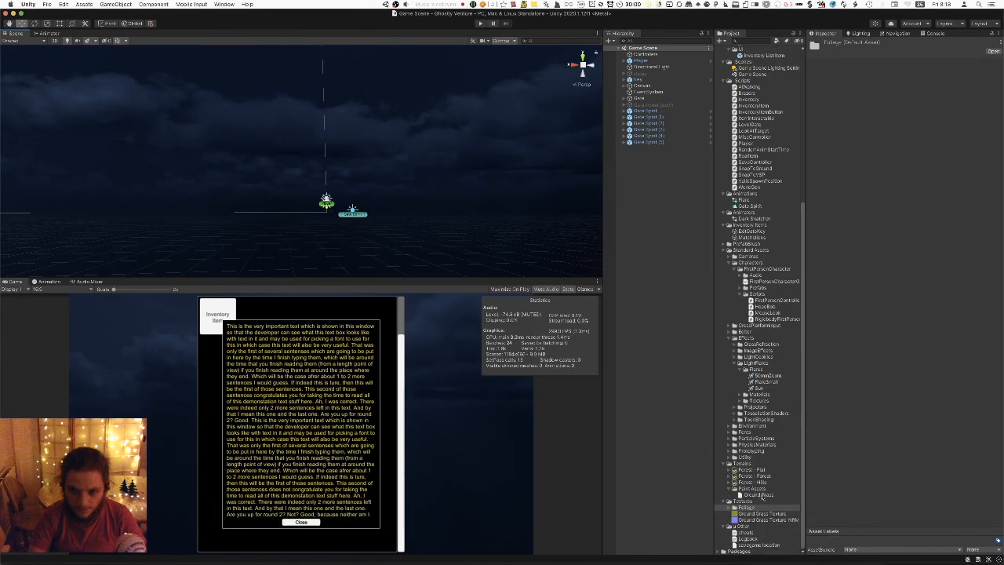
double_click(749, 507)
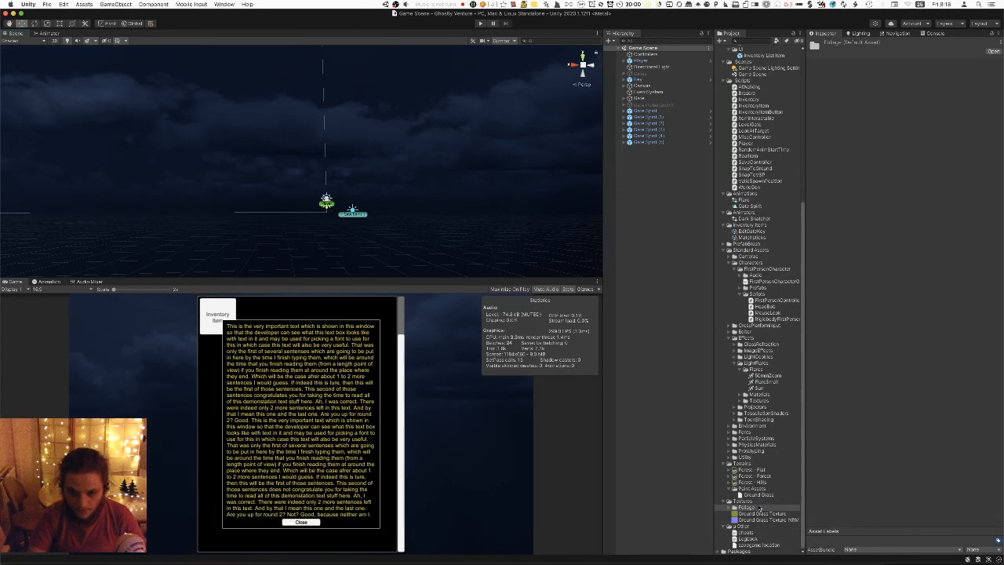
left_click(759, 513)
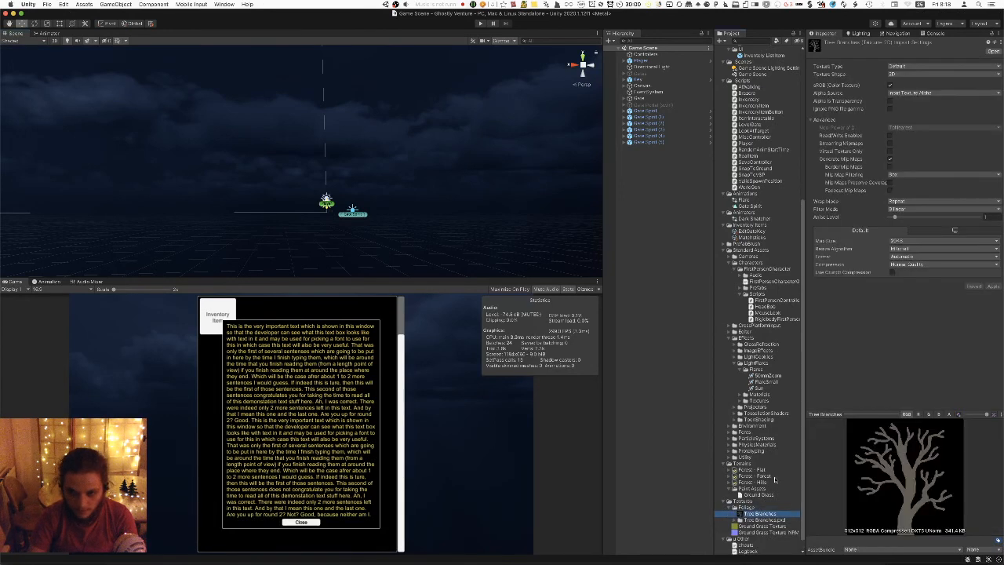
left_click(889, 100)
left_click(992, 286)
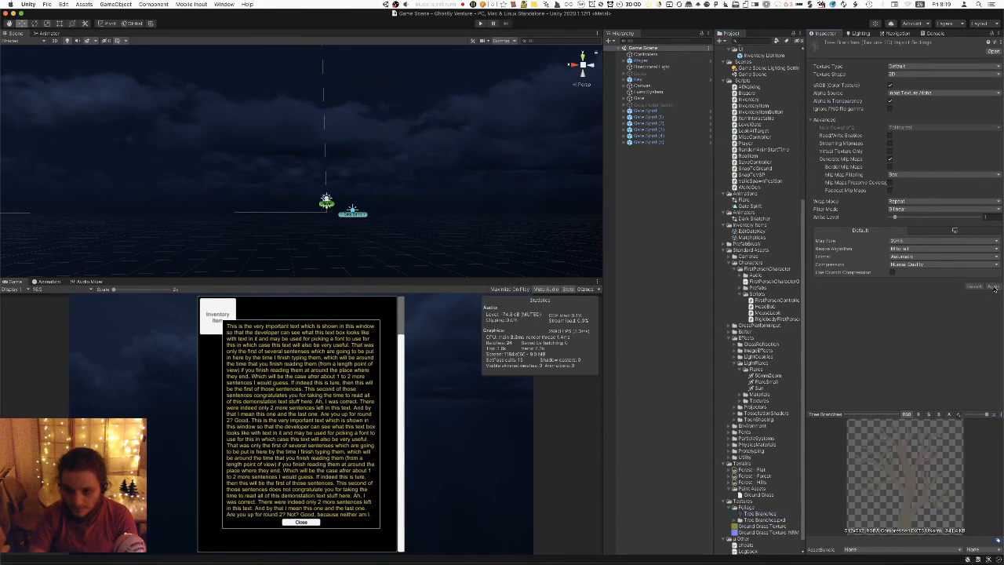
left_click(772, 512)
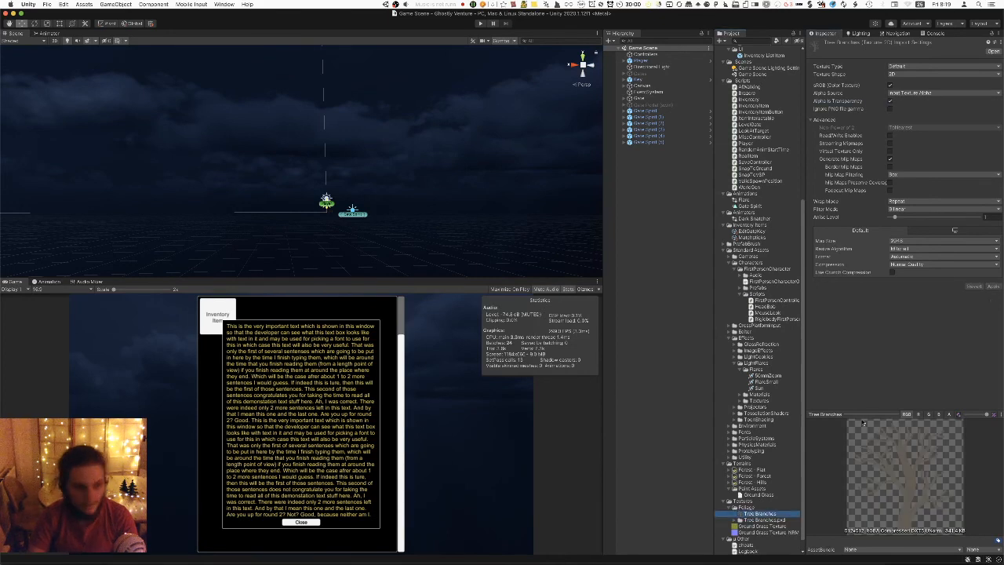
Switch to Blender and turn off the viewport display of the tree's Subdivision modifier.
key("super+Tab")
key("super+Tab")
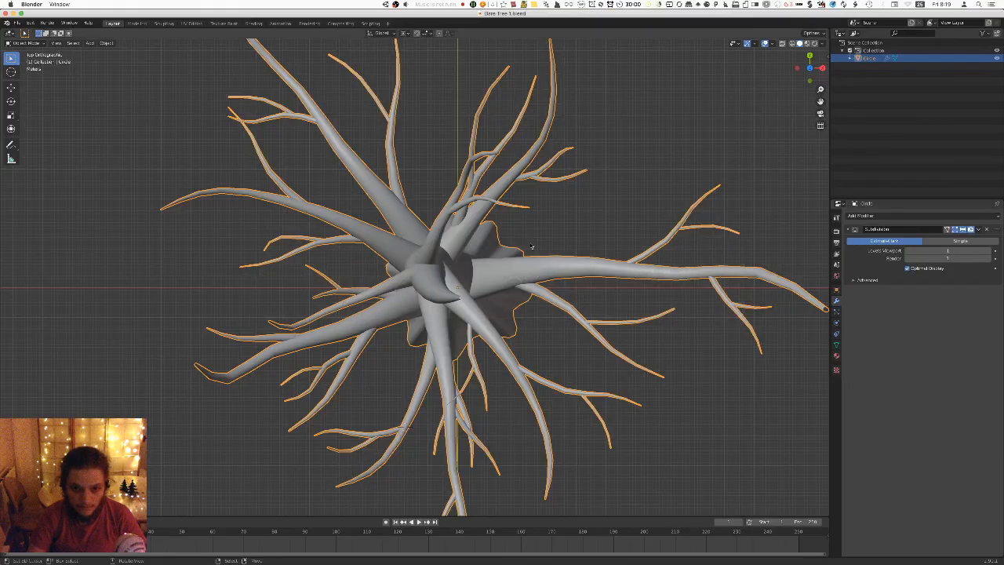
middle_click_drag(557, 258, 528, 222)
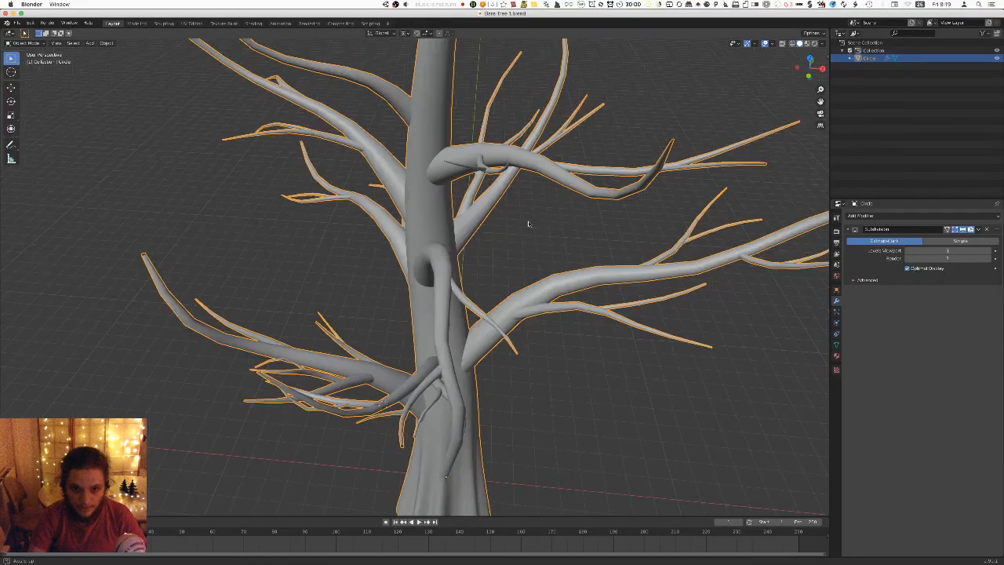
scroll(518, 232, "down", 2)
scroll(515, 224, "down", 3)
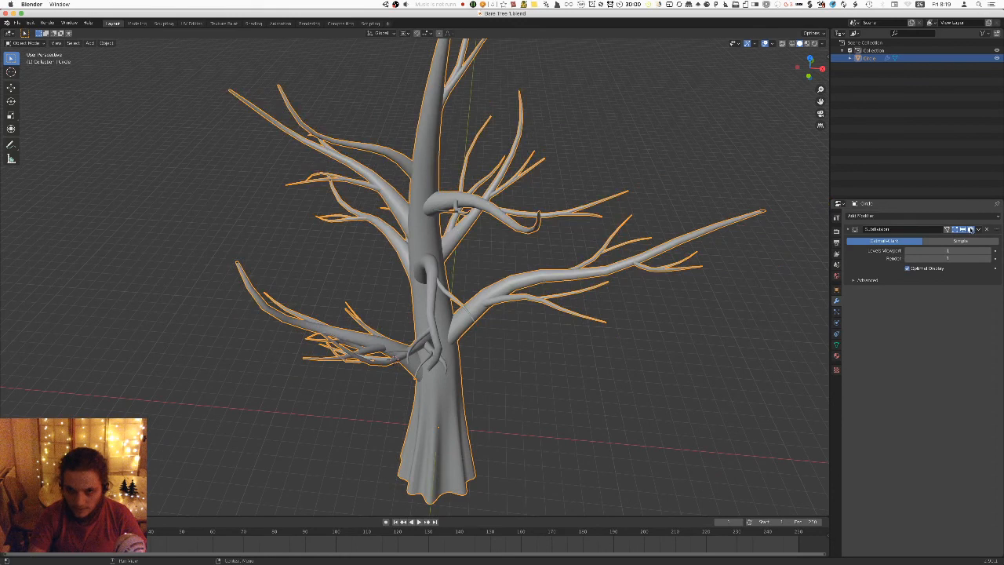
left_click(962, 229)
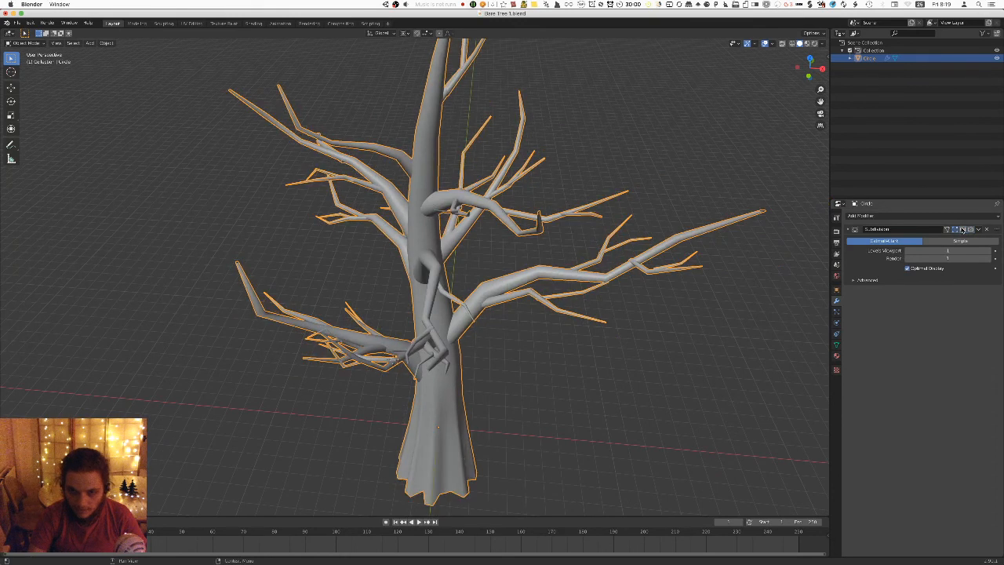
left_click(962, 229)
left_click(962, 229)
Examine the unsubdivided tree's branches and mesh from the sides, from above and in Edit Mode.
middle_click_drag(643, 268, 668, 237)
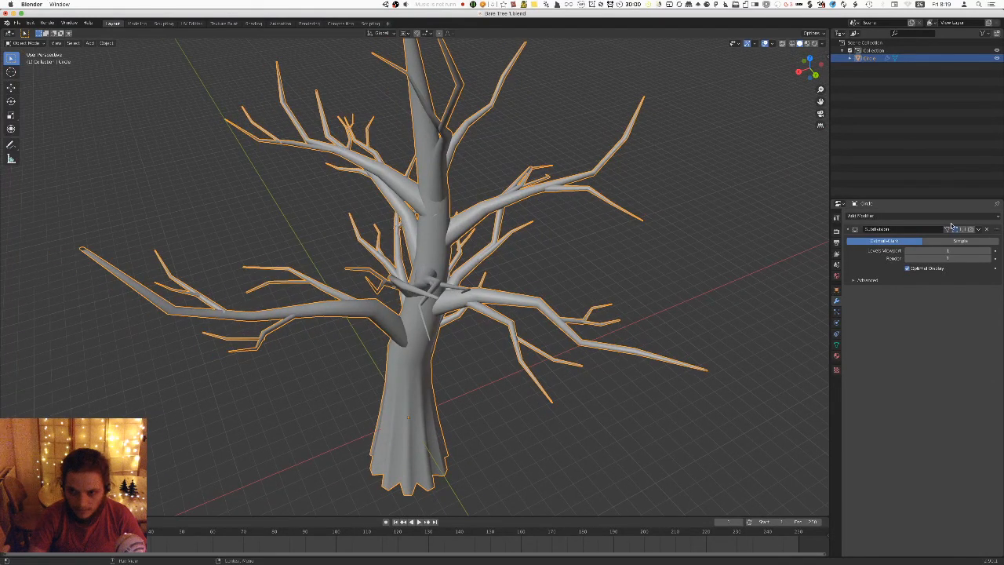
middle_click_drag(684, 242, 549, 259)
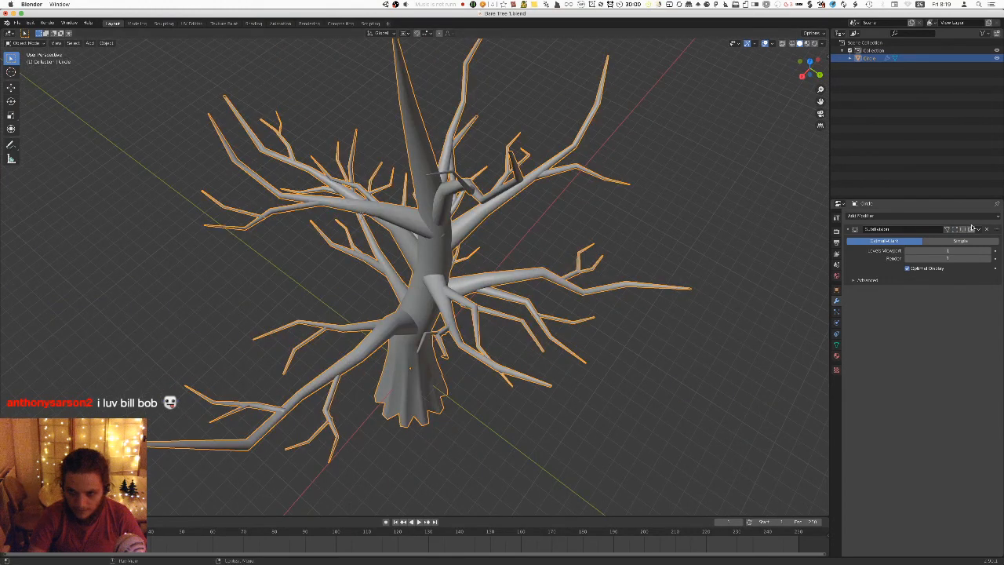
middle_click_drag(426, 291, 537, 287)
key("KP_7")
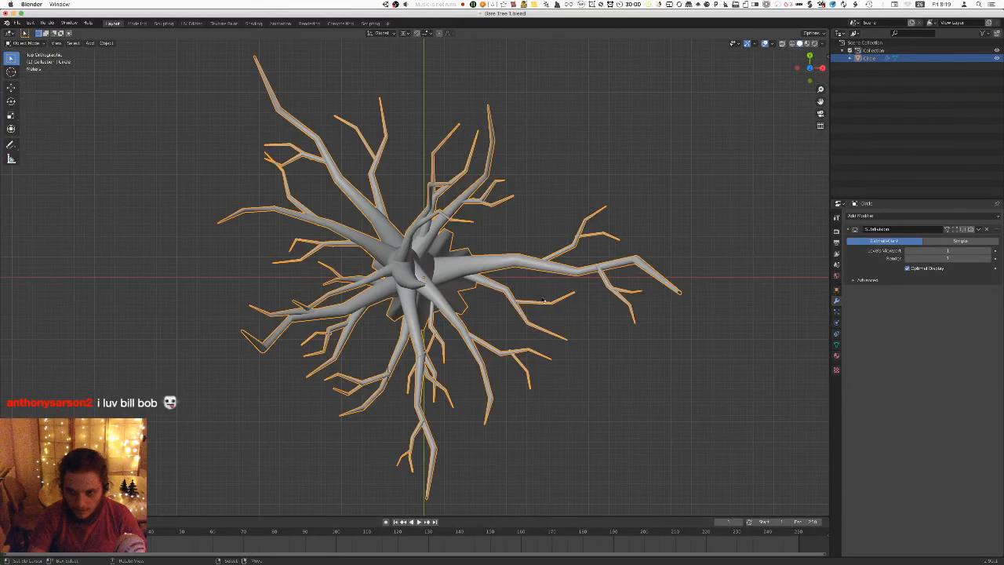
scroll(543, 300, "up", 8)
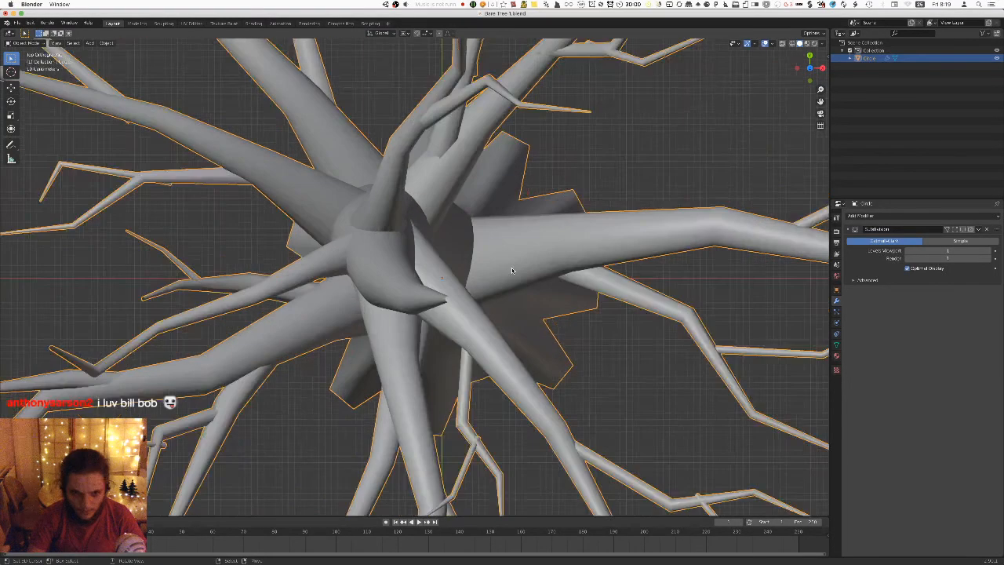
scroll(511, 270, "up", 1)
scroll(511, 269, "down", 1)
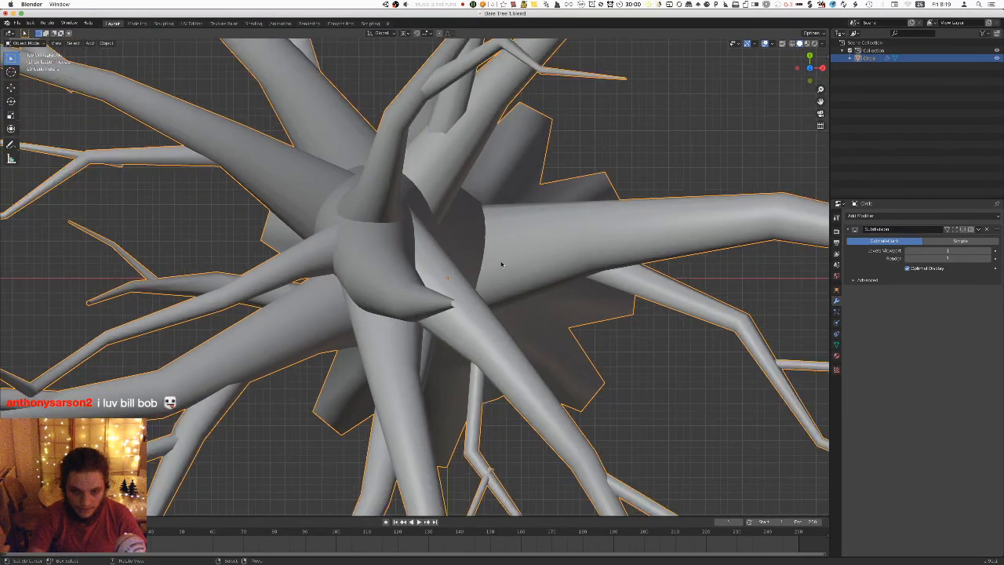
scroll(502, 264, "down", 8)
middle_click_drag(467, 351, 525, 229)
scroll(493, 234, "down", 3)
key("Tab")
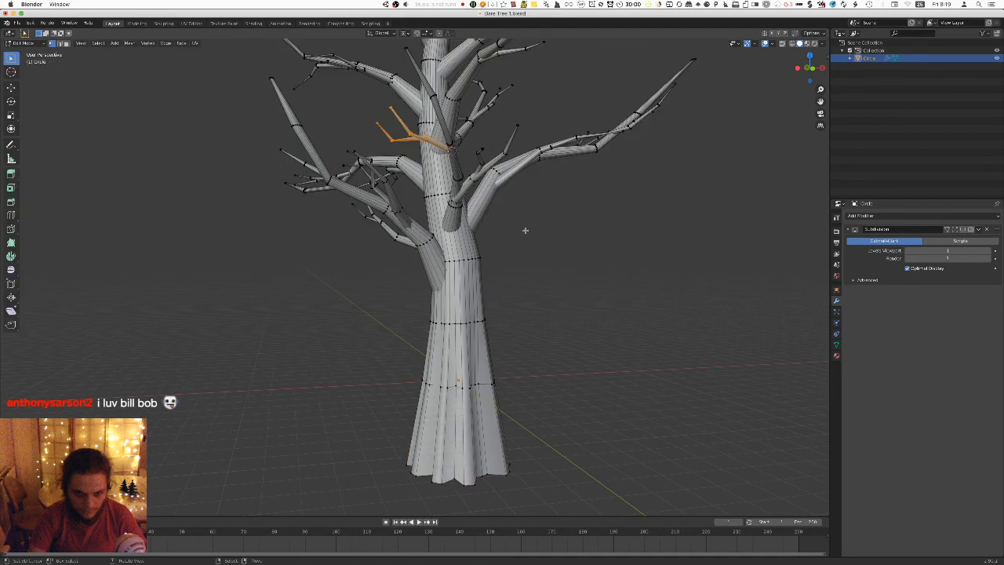
key("Tab")
key("Tab")
key("Tab")
middle_click_drag(504, 207, 474, 259)
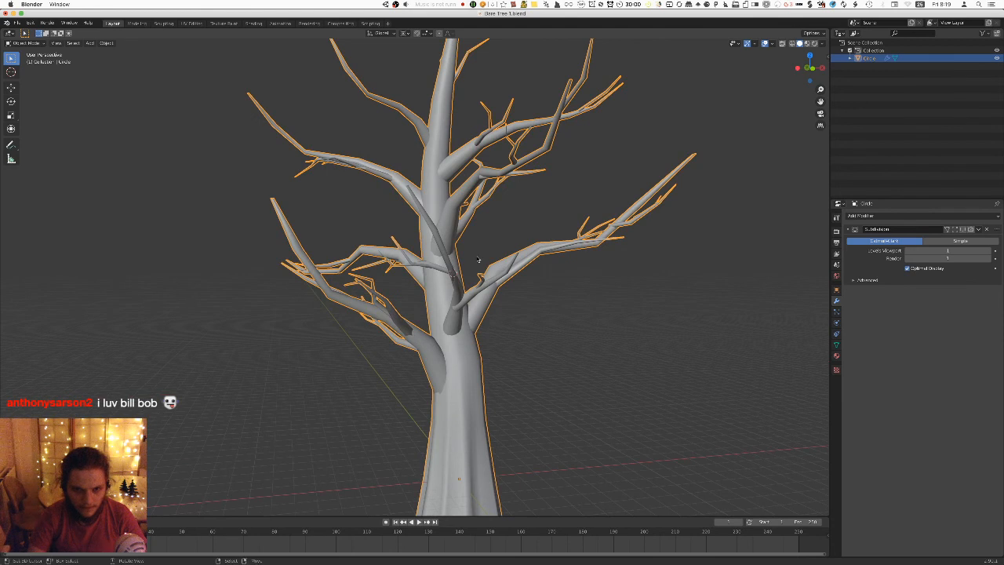
scroll(477, 259, "up", 2)
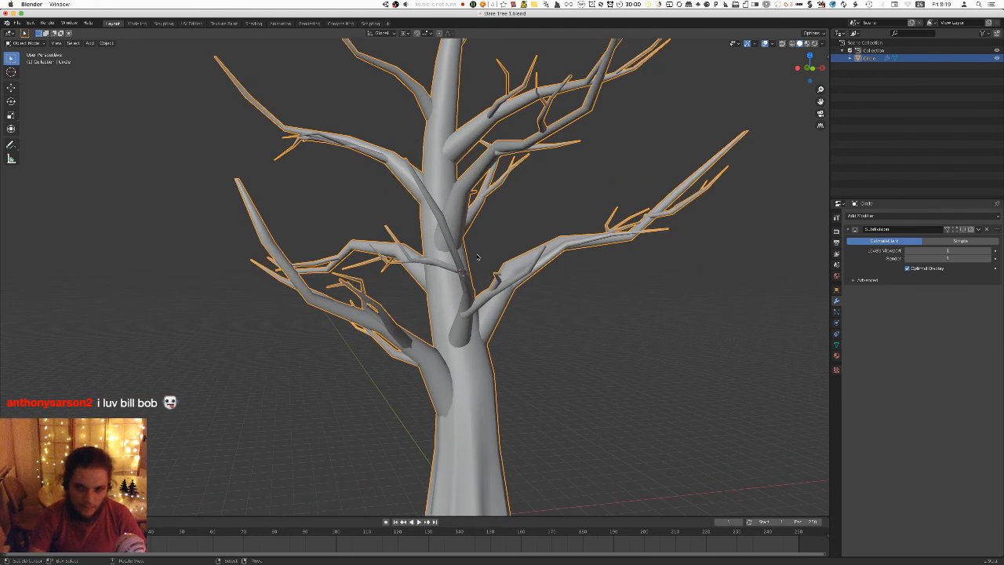
In Edit Mode, clear the selection, turn on X-ray and box-select the vertex ring at the bend of the upper left branch.
key("Tab")
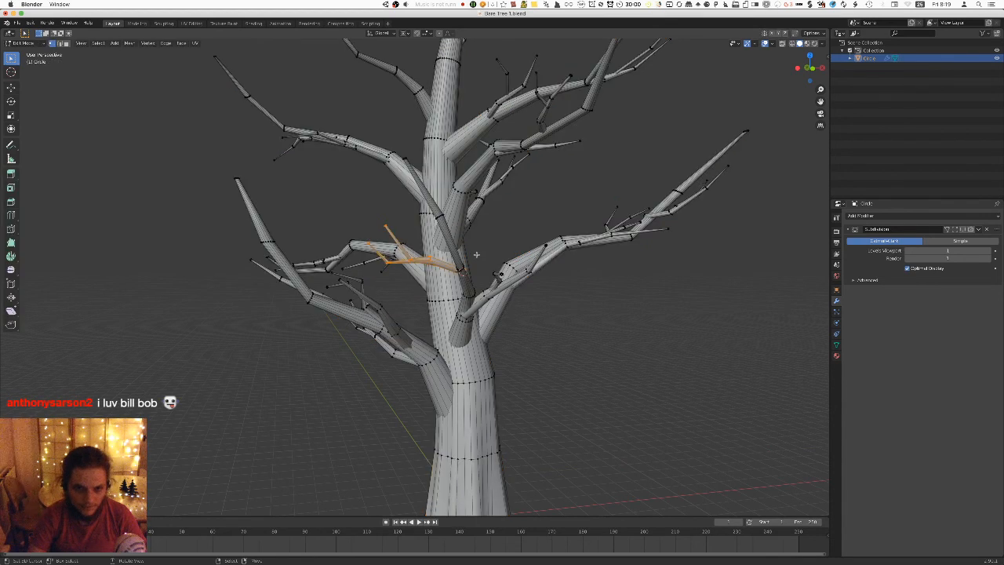
key("a")
key("alt+a")
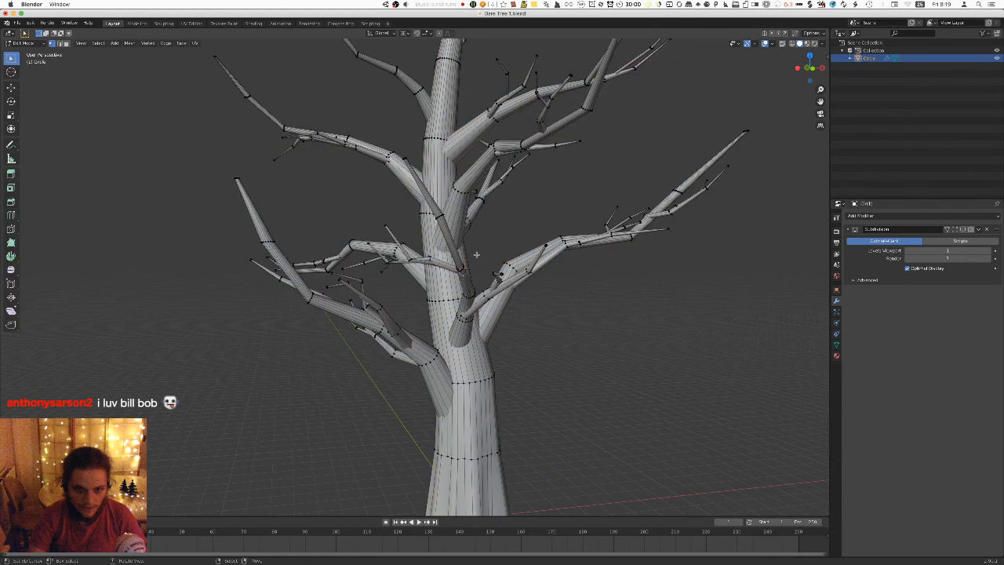
middle_click_drag(393, 96, 401, 336, "shift")
key("b")
left_click_drag(363, 311, 388, 328)
left_click(790, 43)
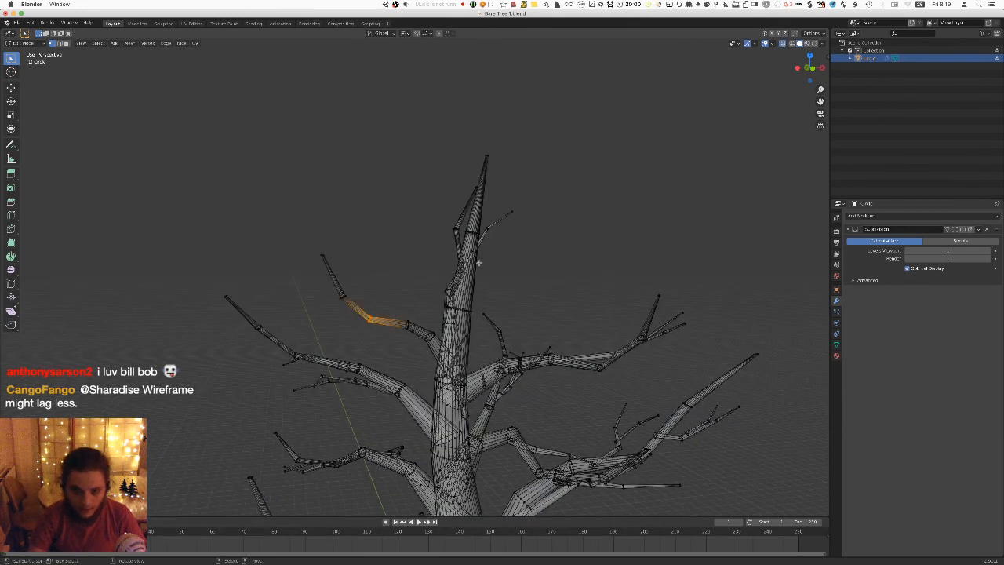
key("b")
left_click_drag(364, 307, 381, 339)
Frame the selected ring, snap the 3D cursor to it and switch the viewport to wireframe shading.
key("KP_Decimal")
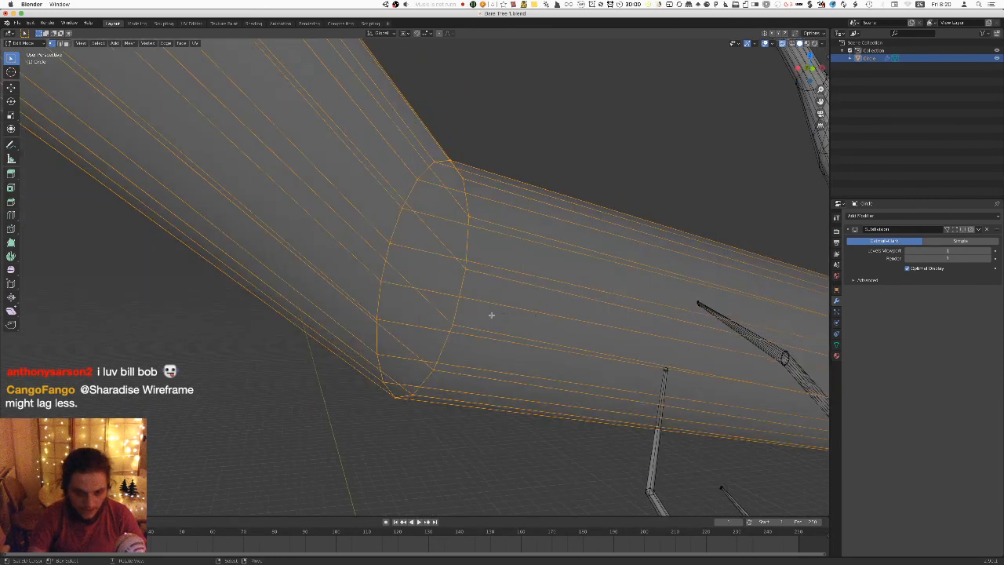
key("shift+s")
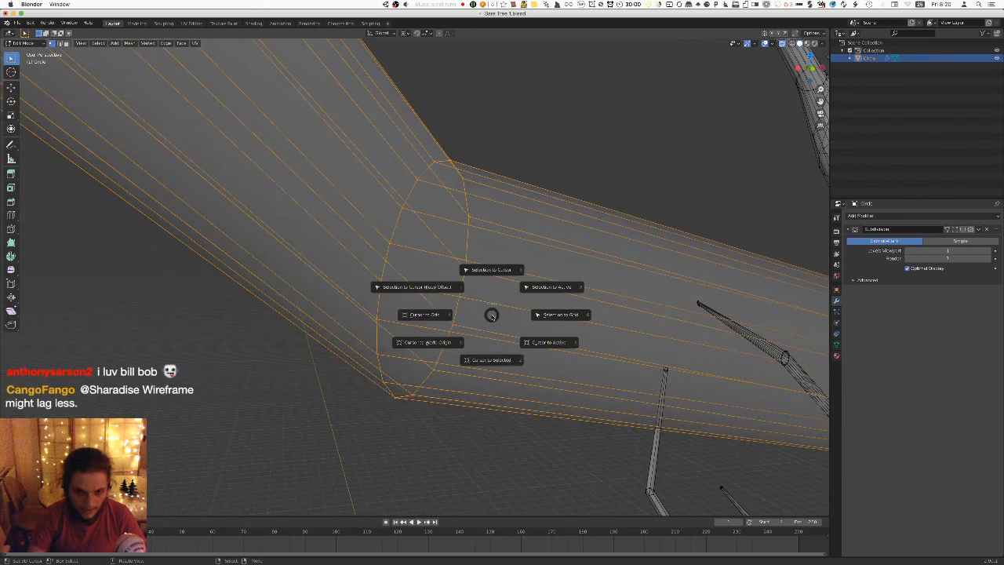
left_click(500, 363)
scroll(490, 350, "down", 1)
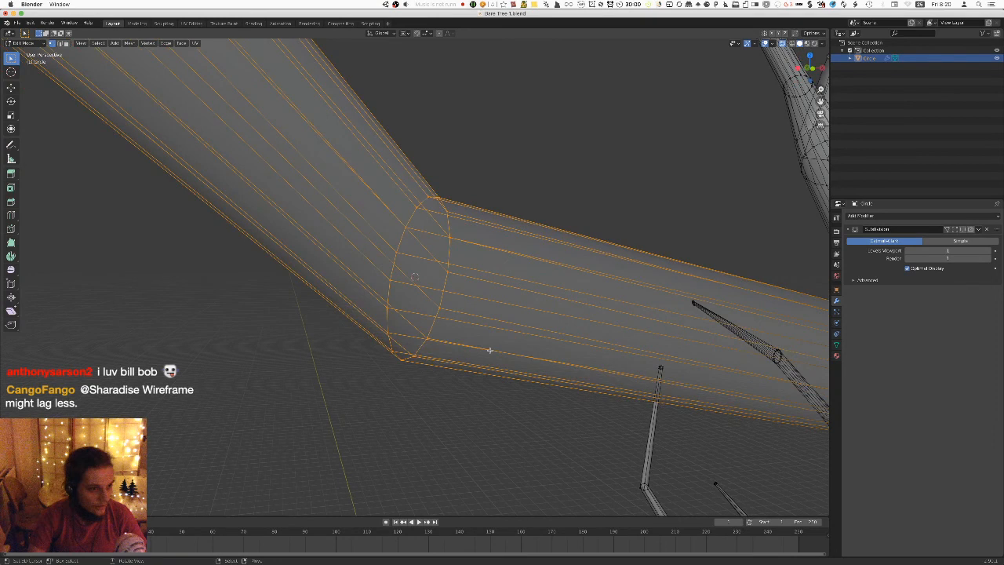
scroll(489, 349, "down", 1)
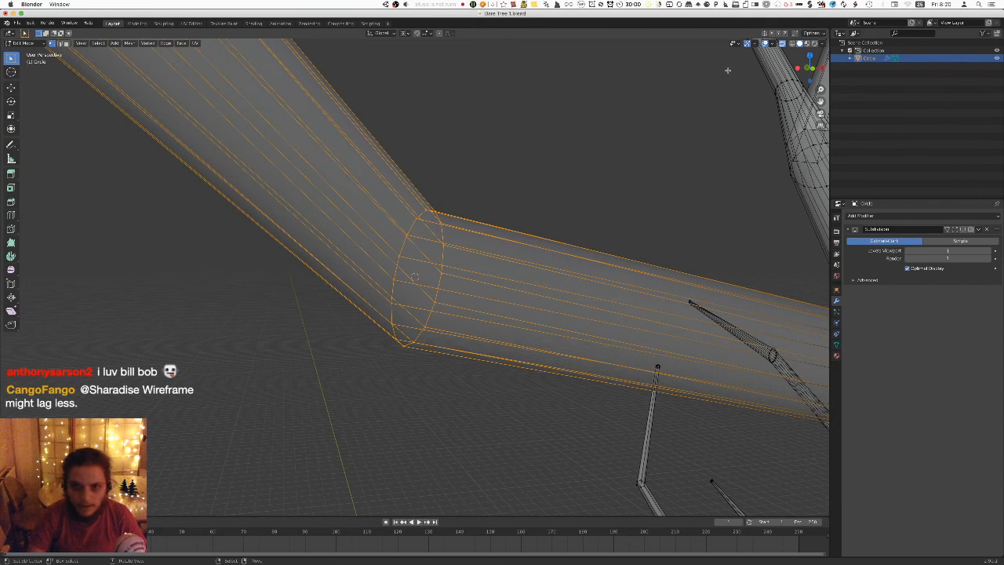
scroll(565, 253, "down", 5)
key("shift+z")
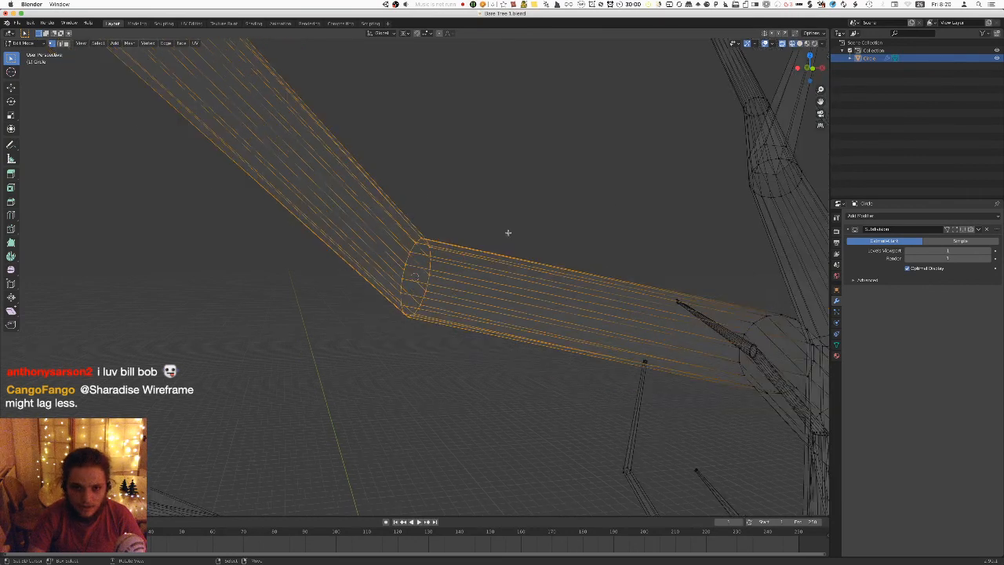
Return the viewport to solid shading and add a plane at the 3D cursor on the branch bend, working in orthographic front view.
middle_click_drag(446, 295, 724, 80)
left_click(799, 43)
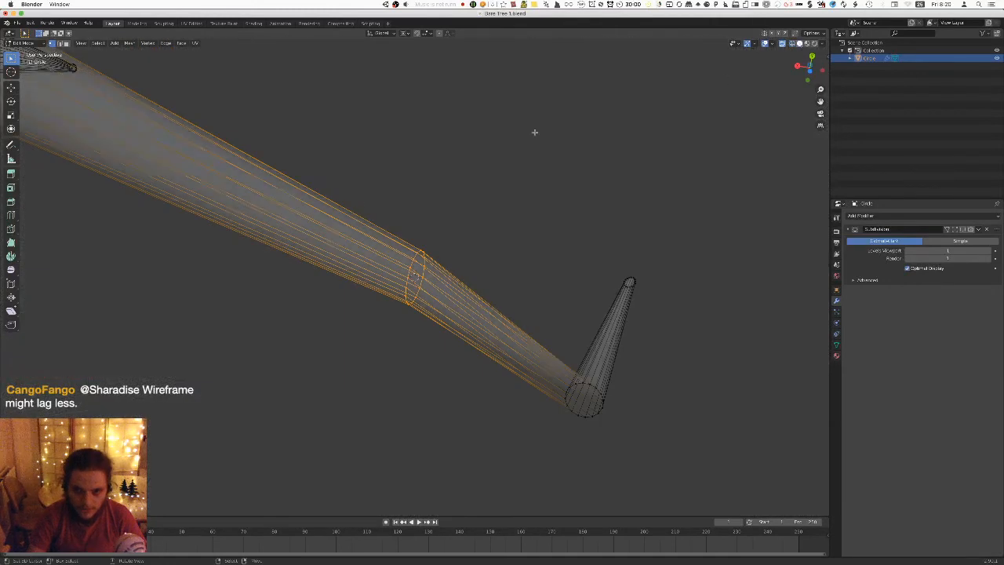
middle_click_drag(384, 220, 384, 221)
middle_click_drag(452, 253, 512, 264)
key("KP_Divide")
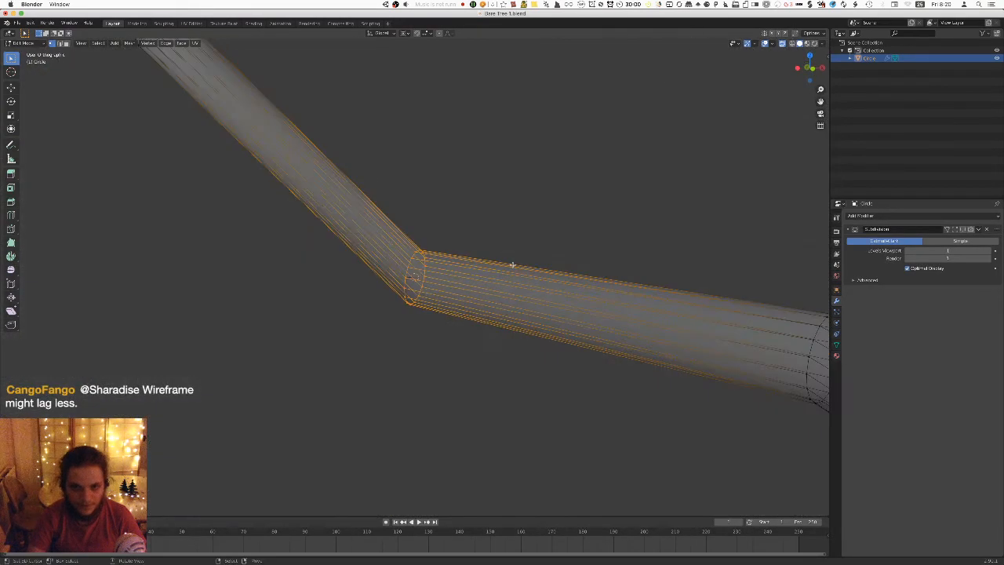
key("KP_5")
key("shift+a")
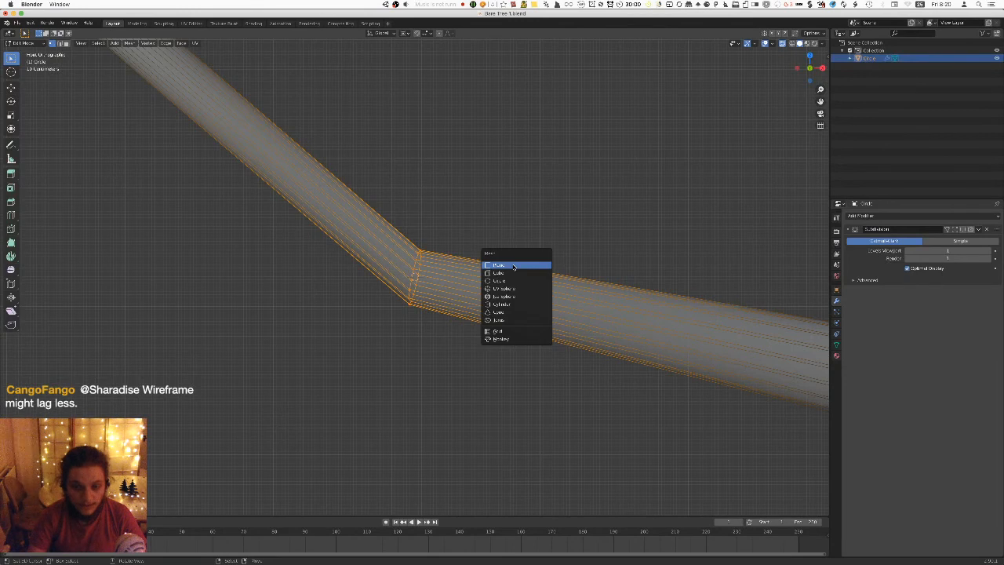
left_click(514, 267)
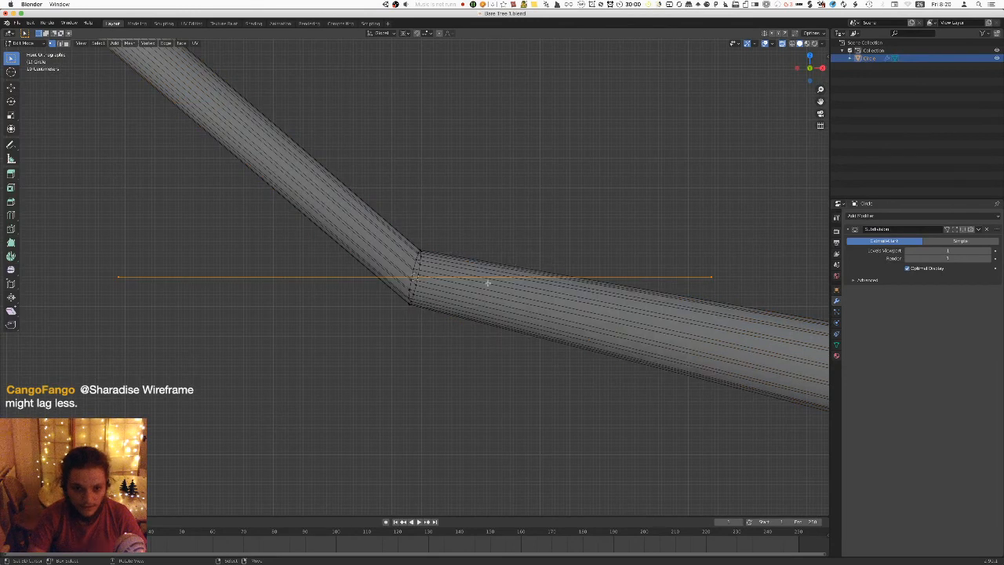
Unwrap the new plane from the top view using Project From View (Bounds).
key("KP_Divide")
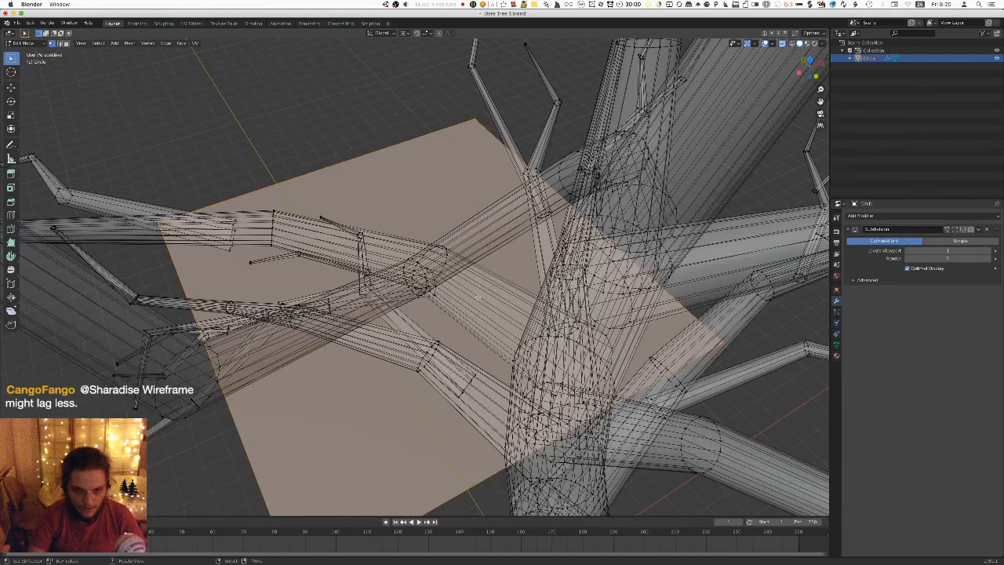
key("KP_7")
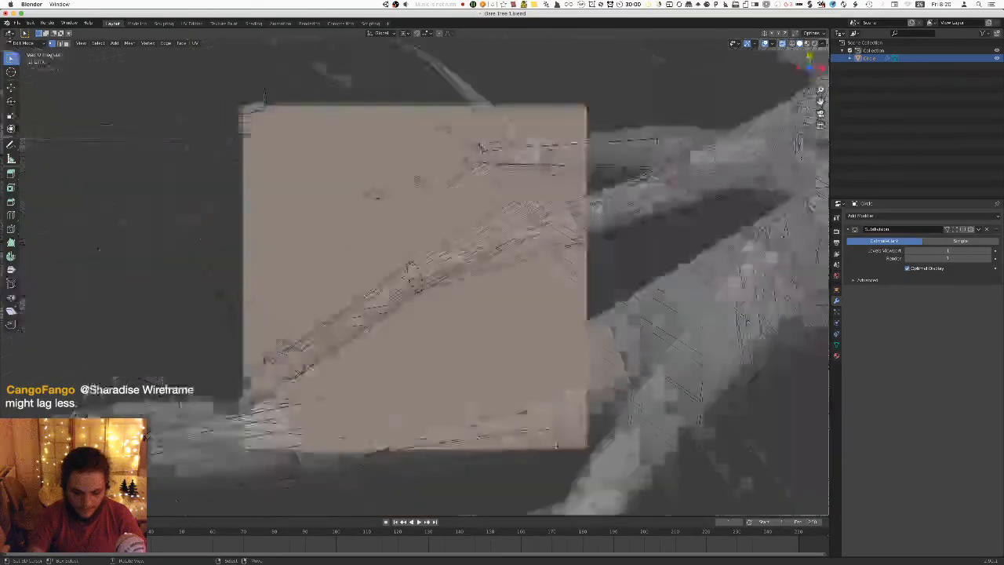
key("u")
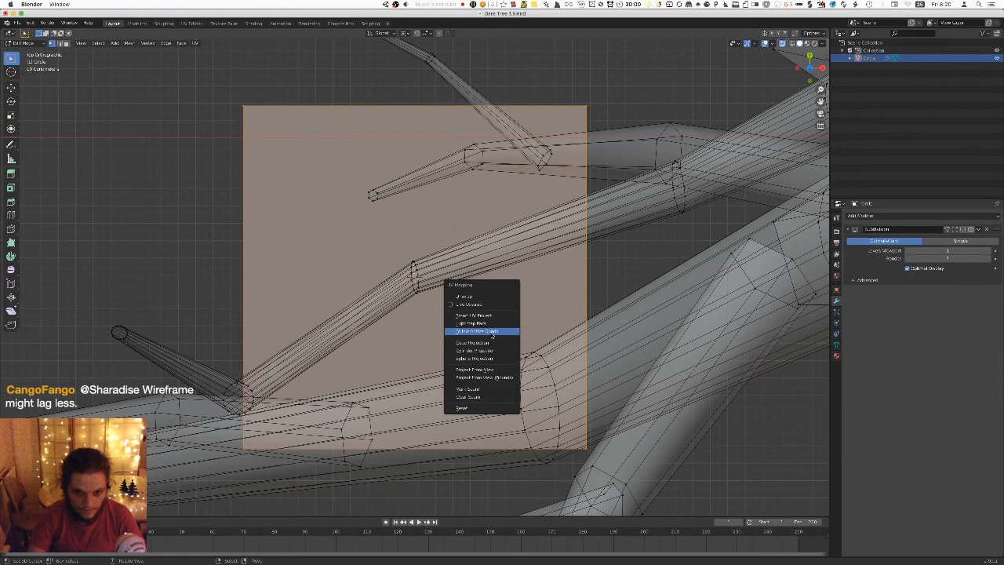
left_click(506, 378)
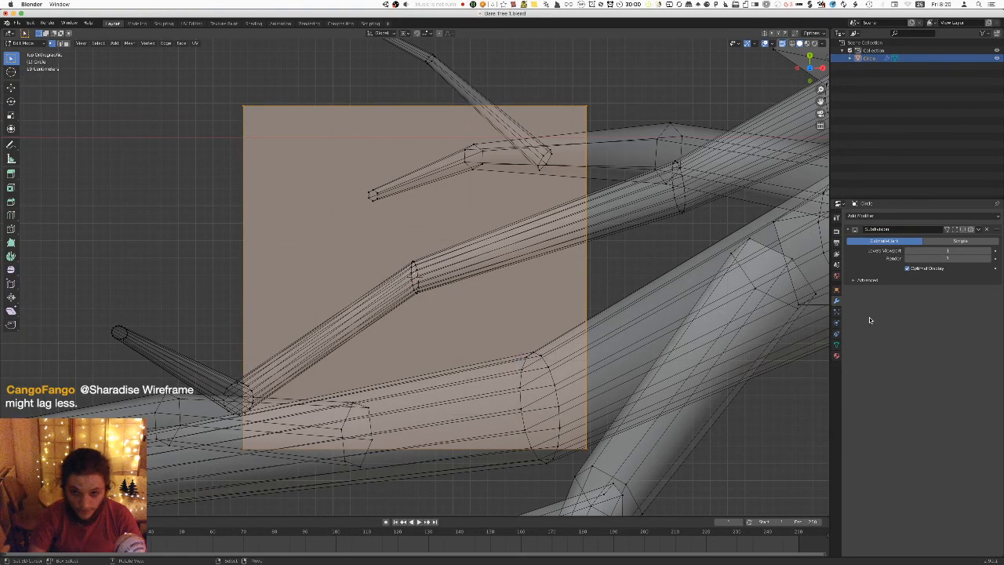
Create a first material for the tree and name it Bark.
left_click(835, 355)
left_click(882, 253)
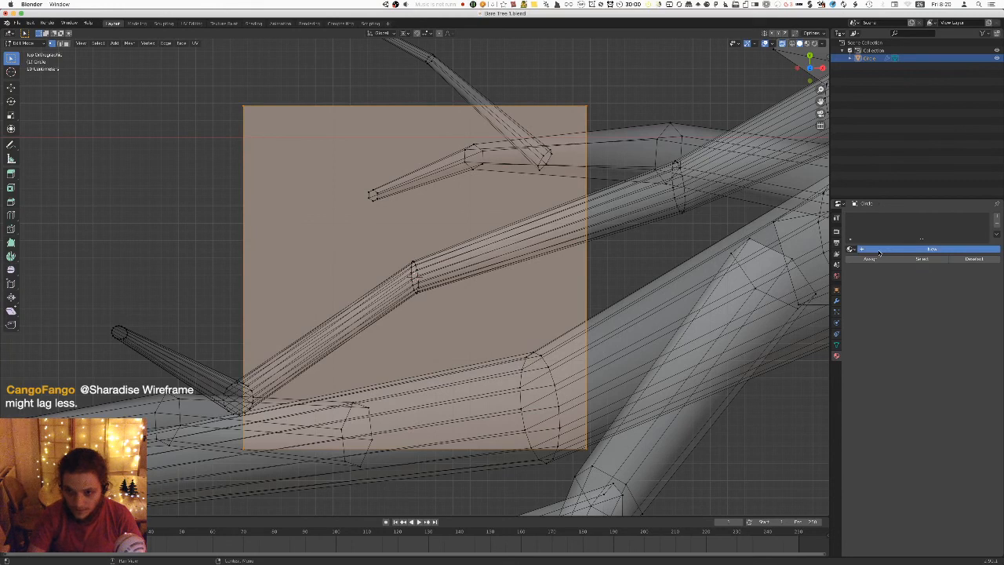
left_click(997, 249)
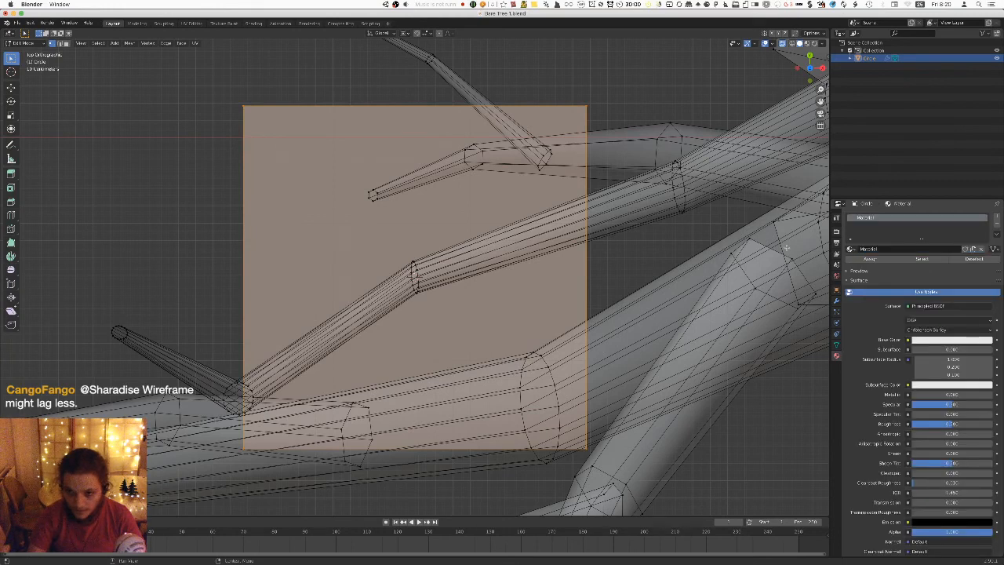
double_click(919, 248)
type("Bl")
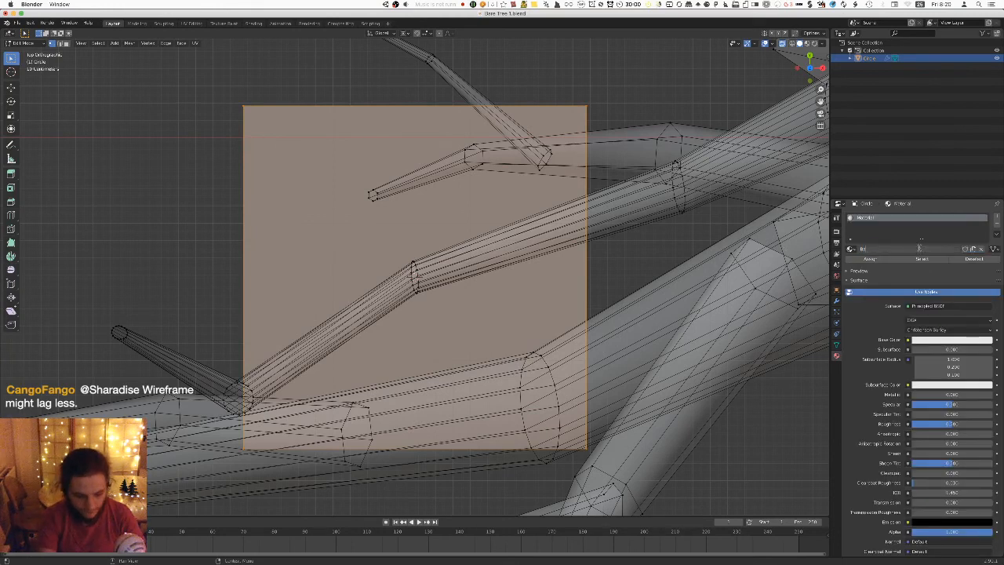
type("rk")
key("Return")
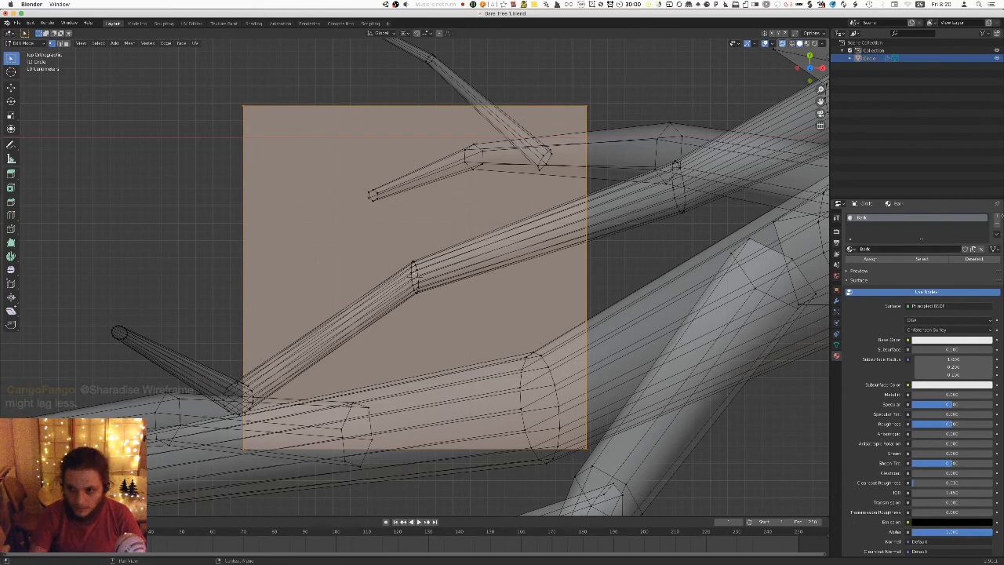
Add a second material slot with a new material named Branches and assign it to the selected plane.
left_click(998, 216)
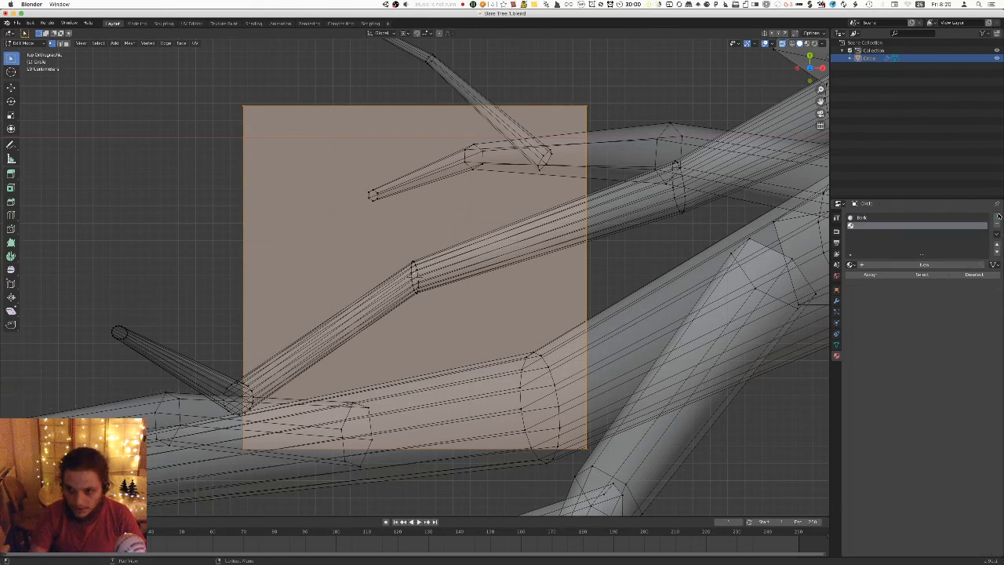
left_click(904, 266)
left_click(899, 264)
type("Br")
key("Return")
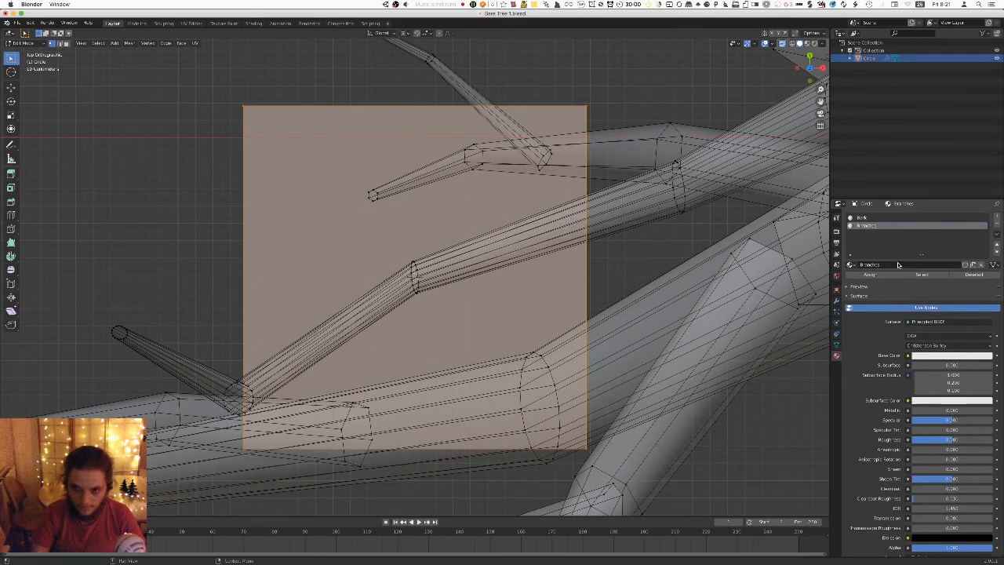
left_click(871, 276)
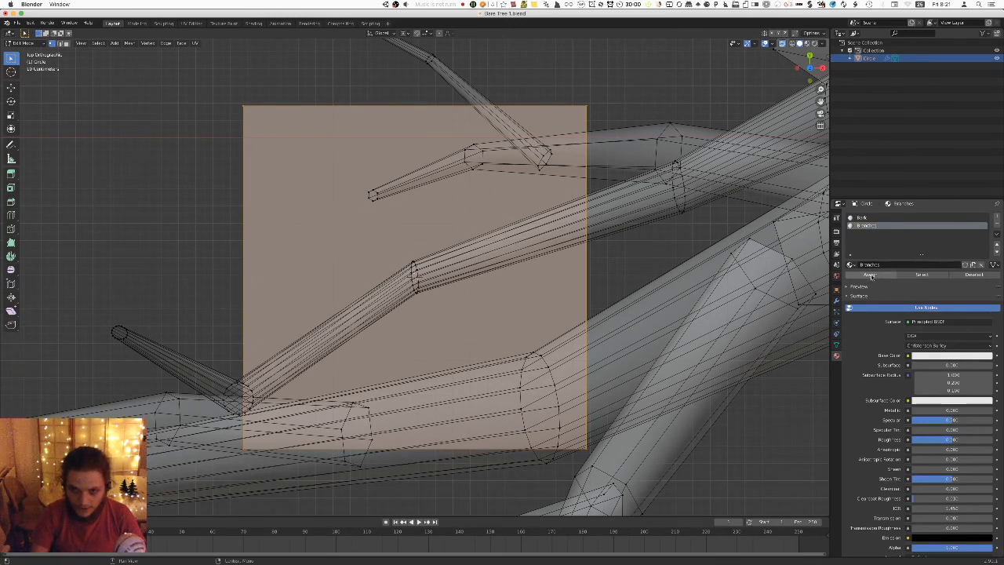
Leave Edit Mode, save the Blender file and export the tree as FBX, overwriting the existing Bare Tree 1 FBX.fbx.
scroll(487, 290, "down", 3)
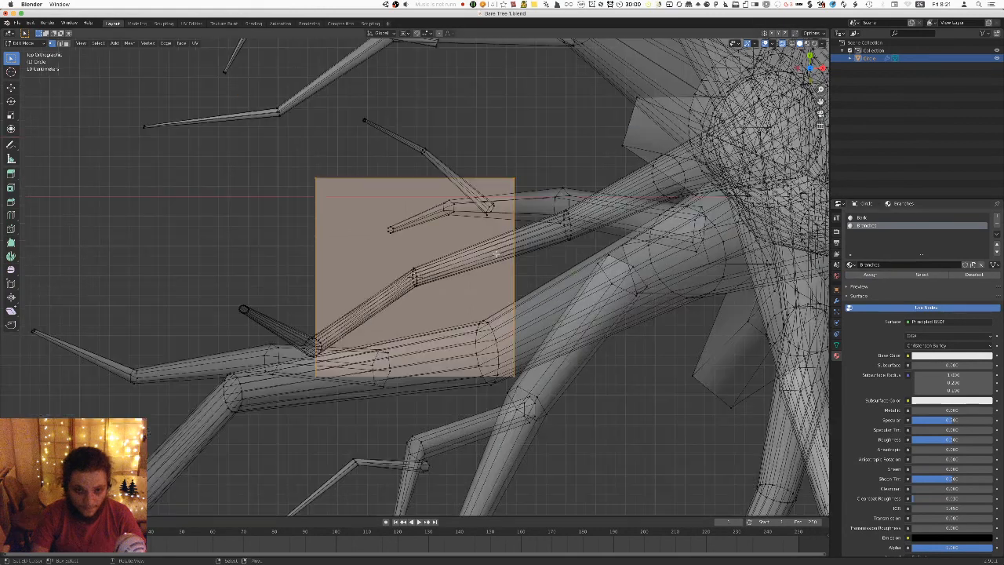
key("Tab")
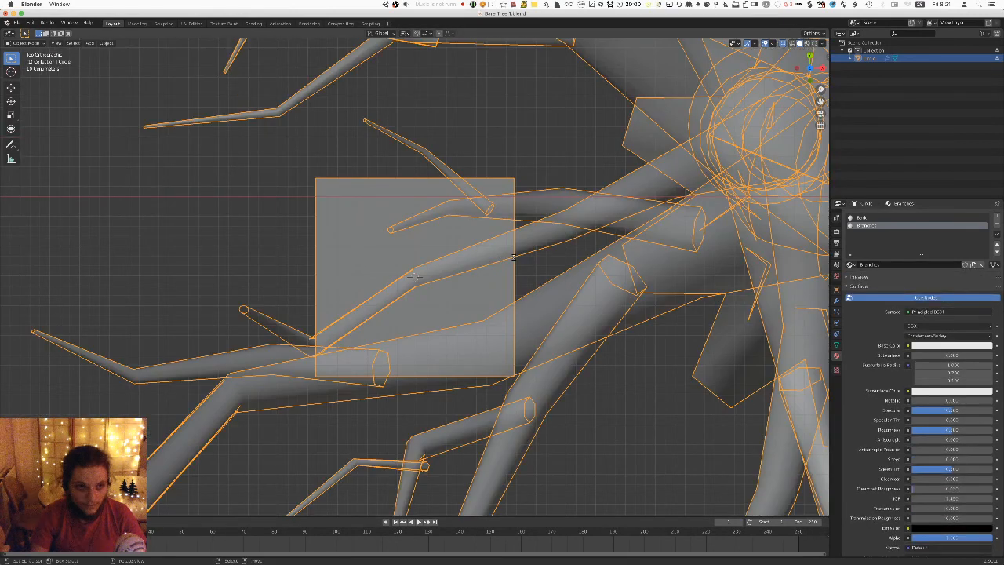
key("super+s")
key("super+Tab")
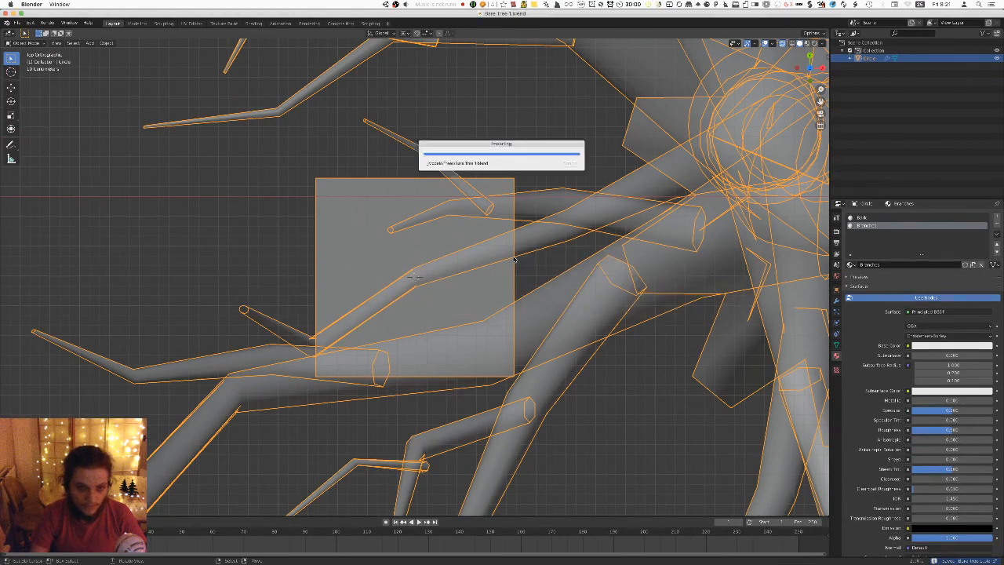
left_click(17, 23)
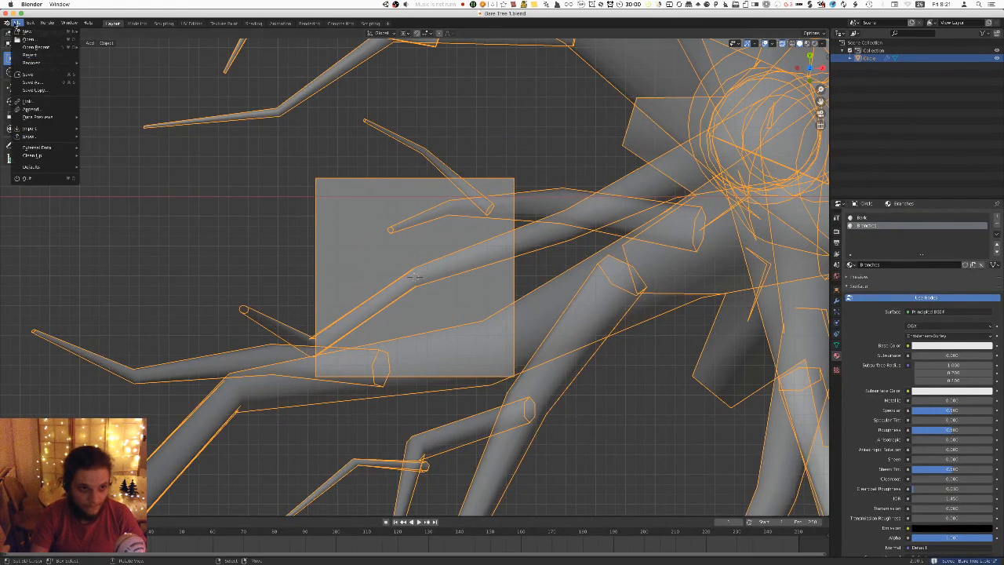
mouse_move(47, 136)
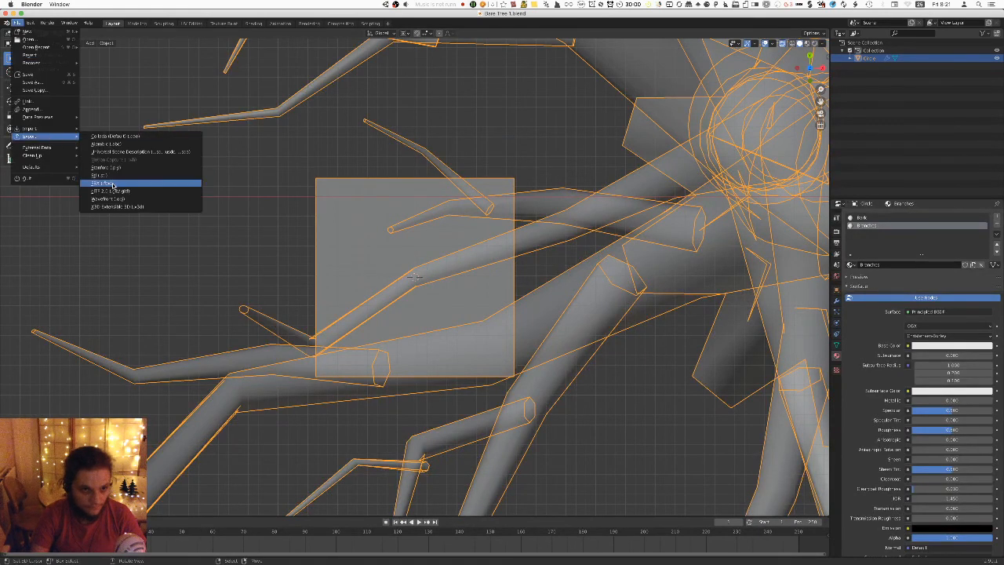
left_click(119, 188)
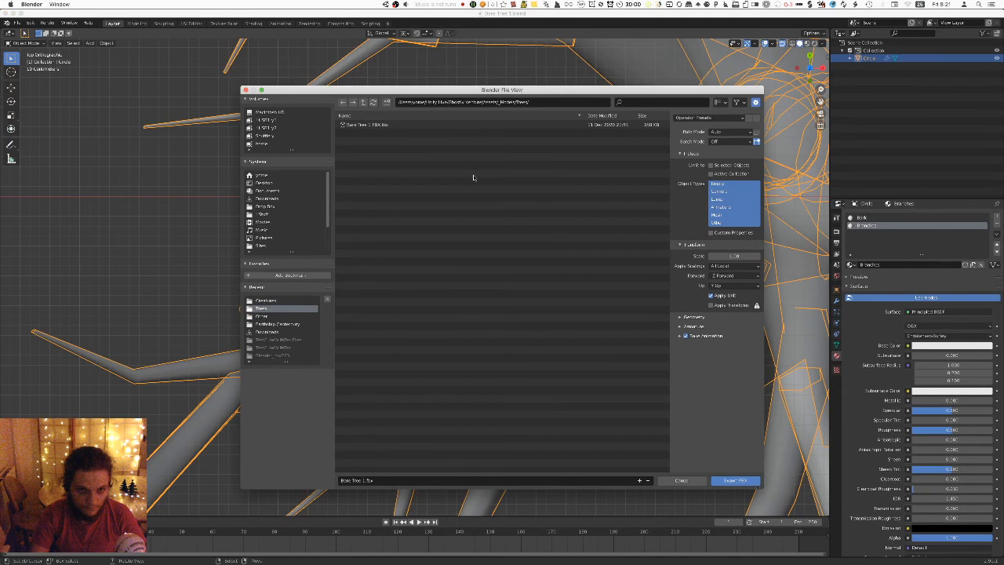
left_click(411, 124)
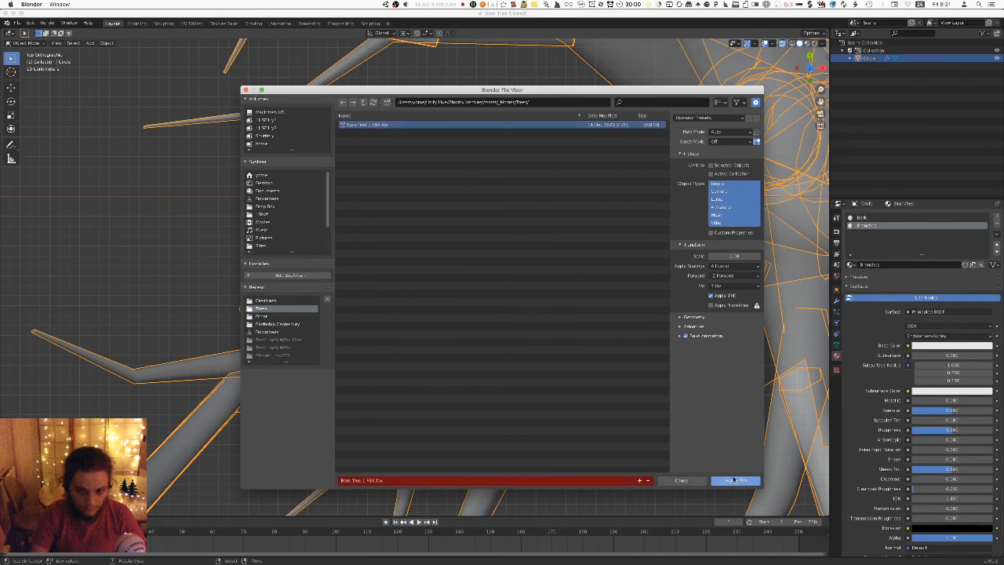
left_click(734, 480)
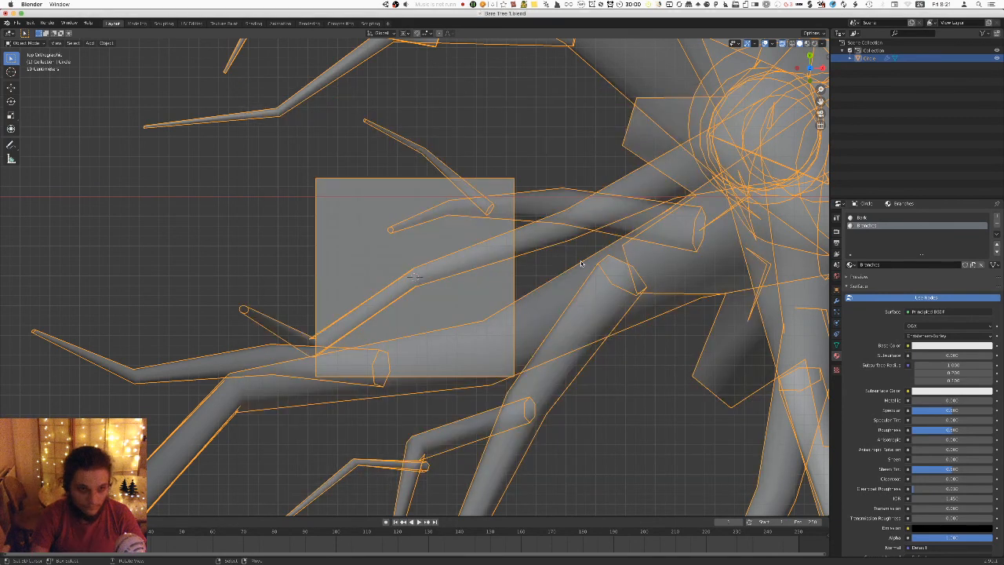
Switch to Unity, add the Bare Tree 1 prefab to the Game Scene hierarchy and frame it in the Scene view.
key("super+Tab")
right_click_drag(427, 171, 560, 223)
scroll(794, 140, "up", 3)
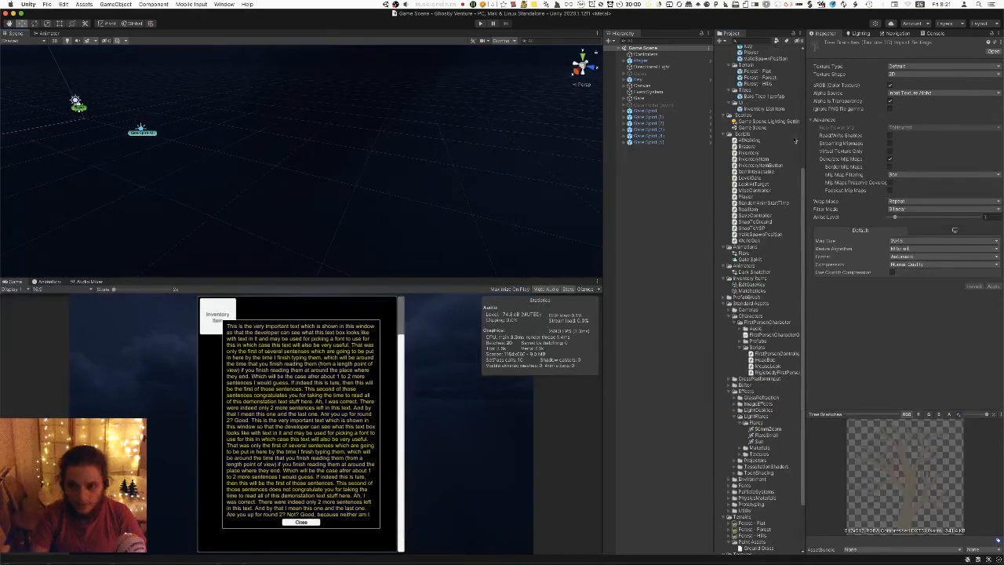
scroll(792, 140, "up", 3)
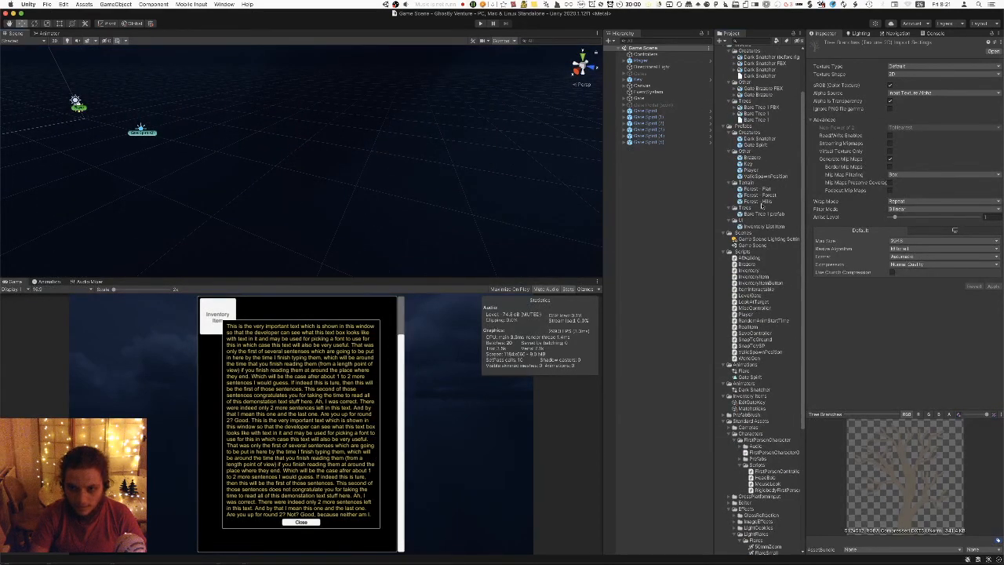
scroll(760, 205, "up", 3)
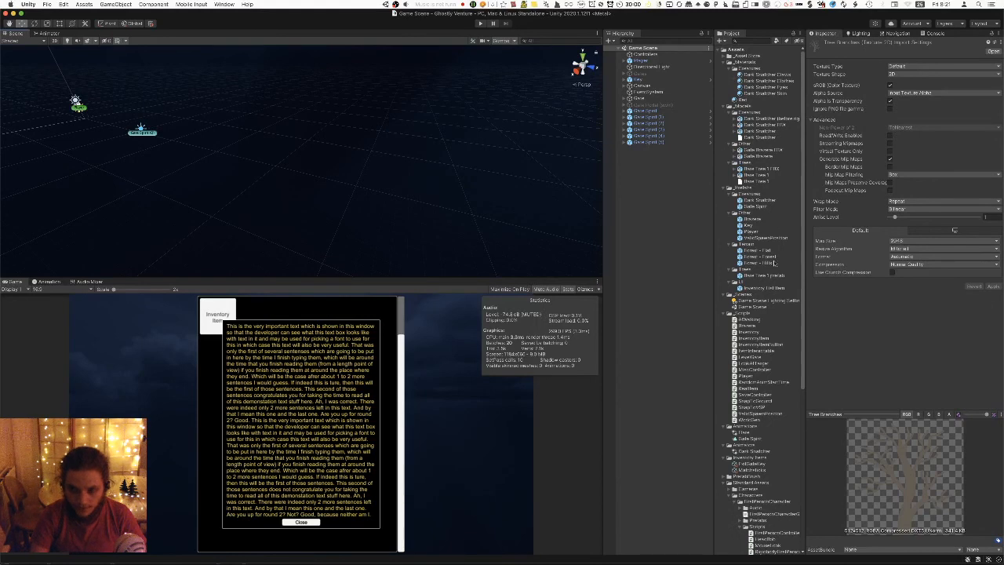
left_click_drag(773, 276, 661, 280)
left_click_drag(770, 276, 674, 280)
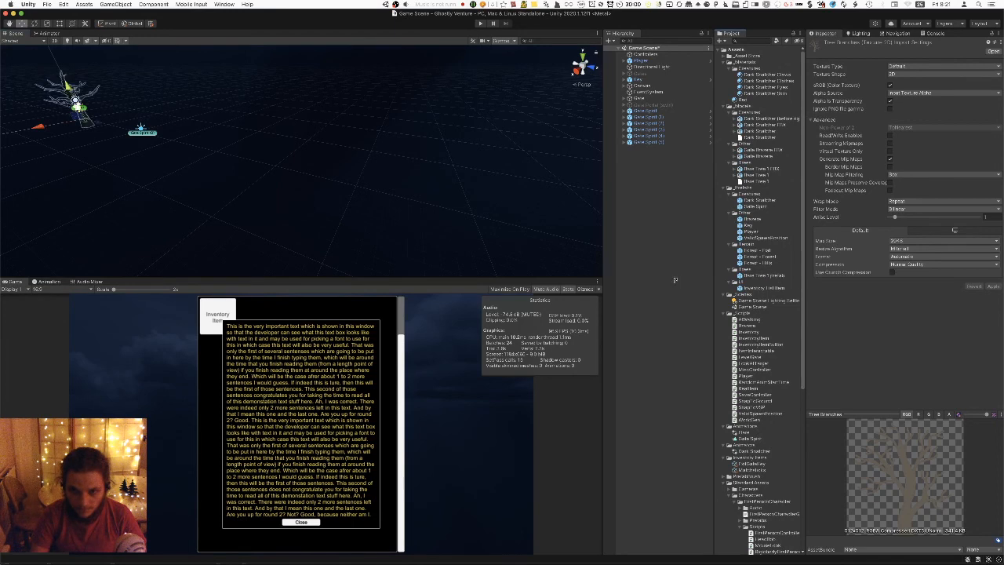
right_click(363, 144)
key("f")
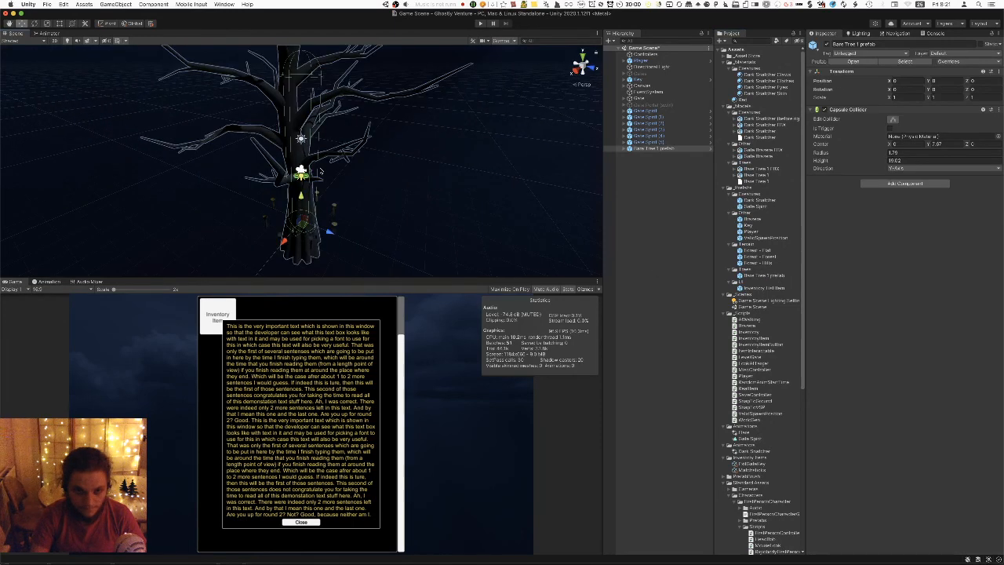
Try moving the tree to X position 400 and frame it there.
scroll(374, 181, "down", 10)
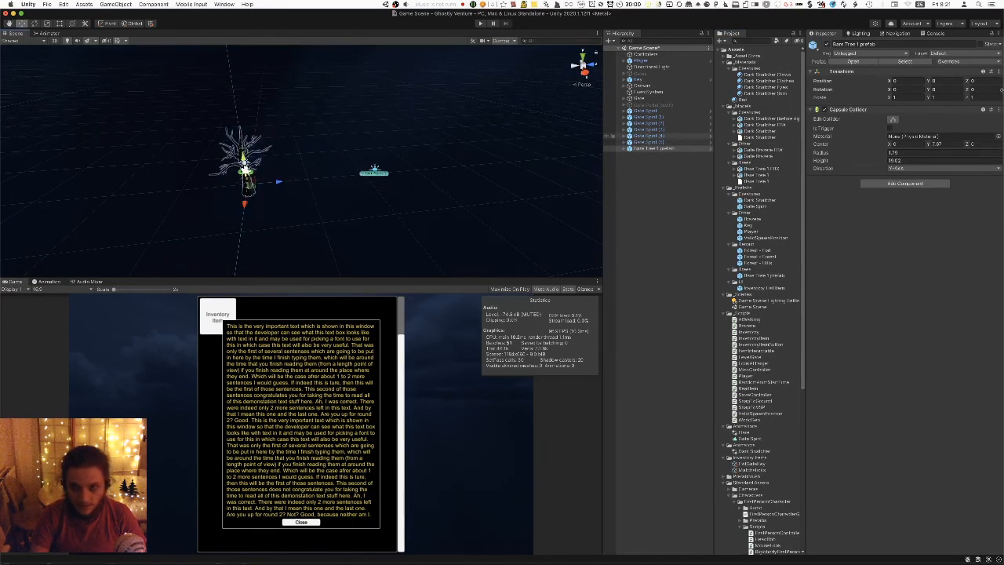
left_click(904, 83)
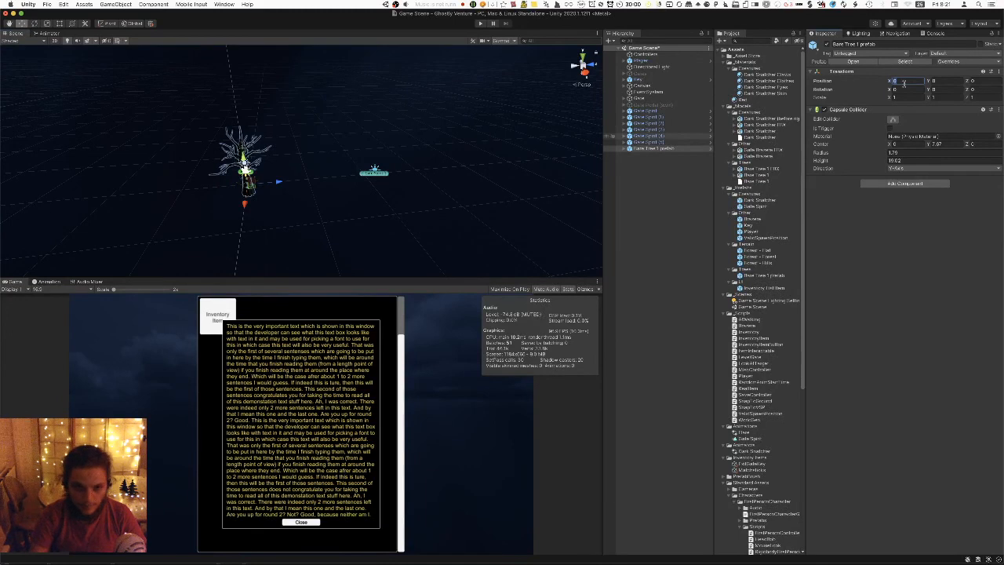
type("400")
key("Return")
key("f")
scroll(443, 128, "down", 3)
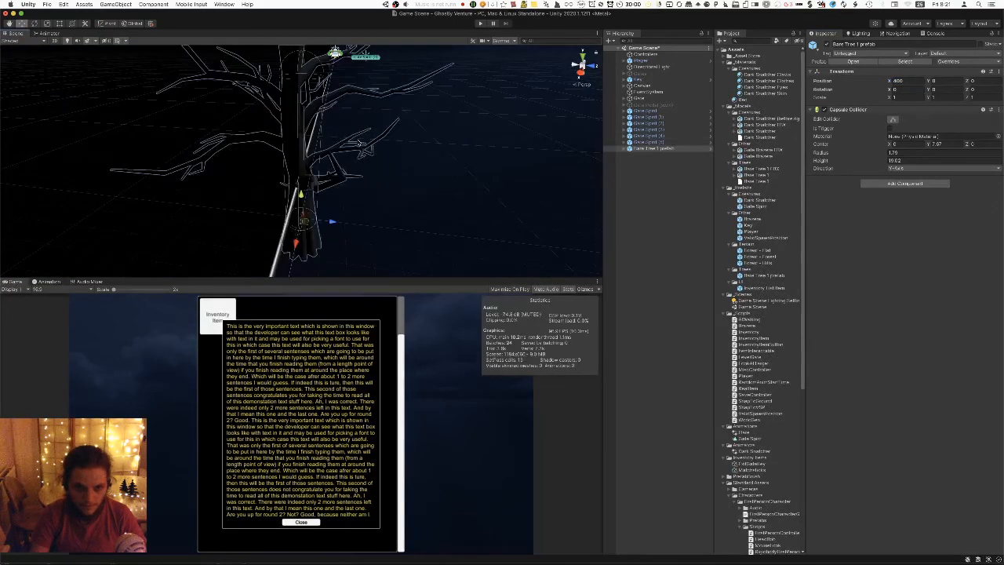
left_click_drag(337, 139, 400, 148, "alt")
Set the tree's X position to 0 and its Z position to 400, and frame it.
left_click(894, 80)
type("0")
key("Tab")
left_click(975, 81)
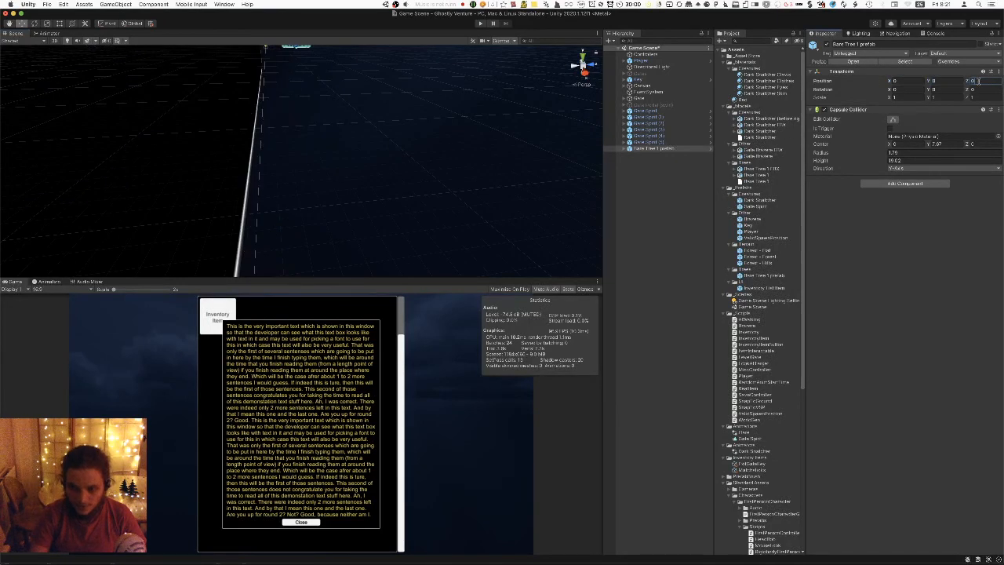
type("400")
key("Return")
key("f")
Turn off scene lighting in the Scene view and examine the plane attached to the tree's branch up close.
left_click_drag(446, 125, 106, 55, "alt")
left_click(68, 41)
left_click_drag(181, 110, 360, 172, "alt")
scroll(560, 224, "up", 5)
scroll(369, 171, "up", 4, "alt")
scroll(381, 217, "up", 4)
scroll(359, 146, "down", 5)
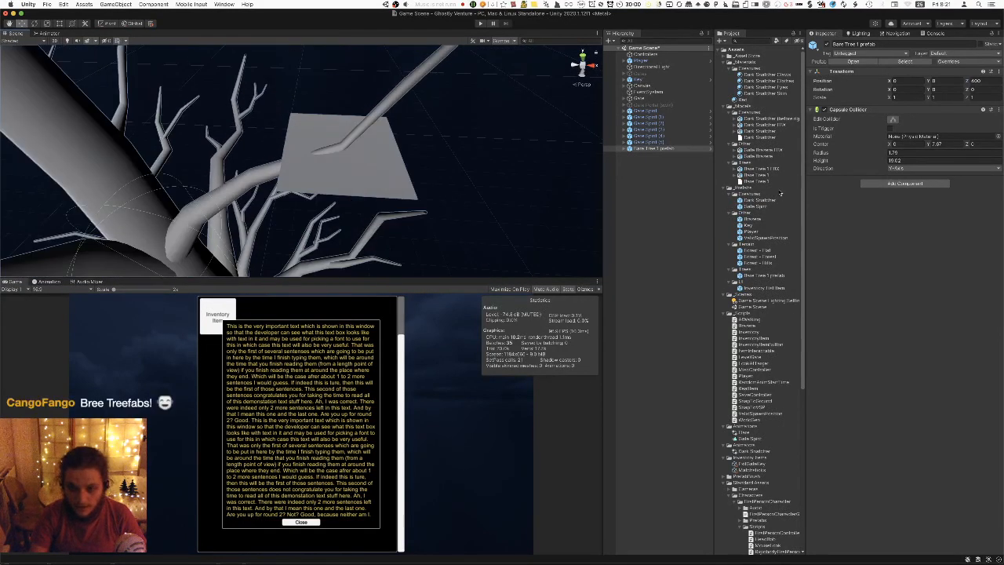
Create a folder named Foliage inside the _Materials folder.
right_click(750, 60)
mouse_move(784, 64)
left_click(859, 76)
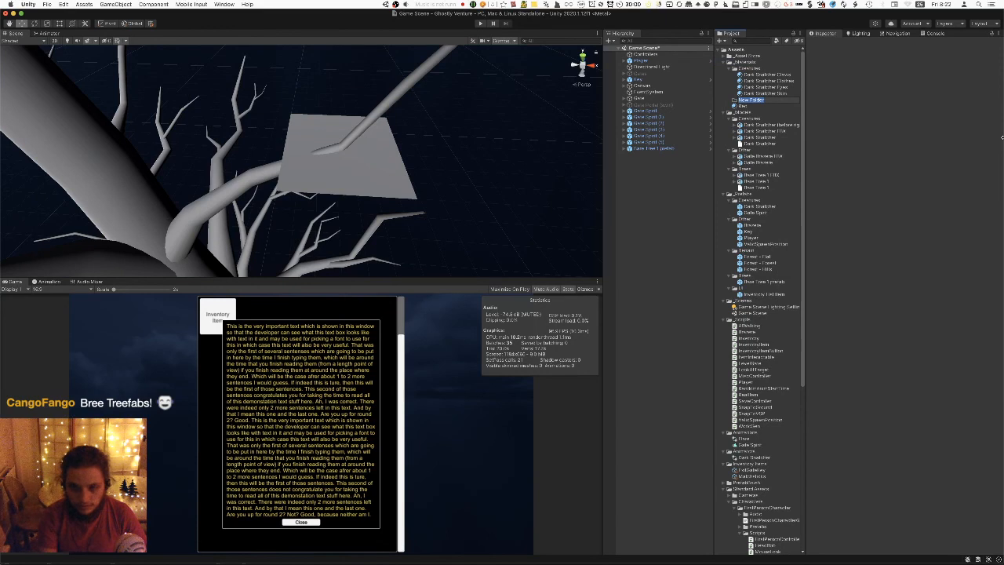
type("Fo")
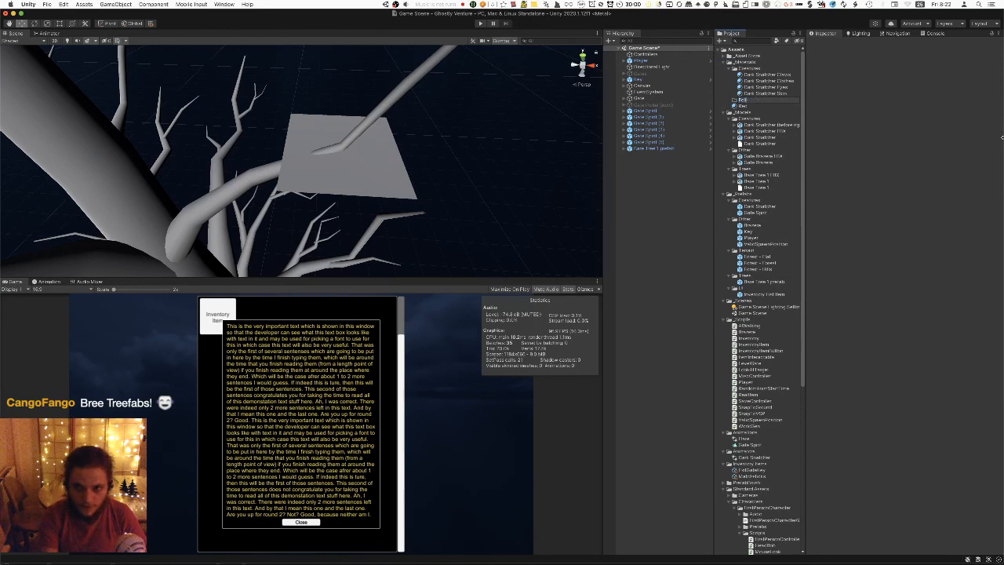
key("Return")
Create a material named Branches in the Foliage folder and apply it to the plane on the tree's branch.
right_click(788, 99)
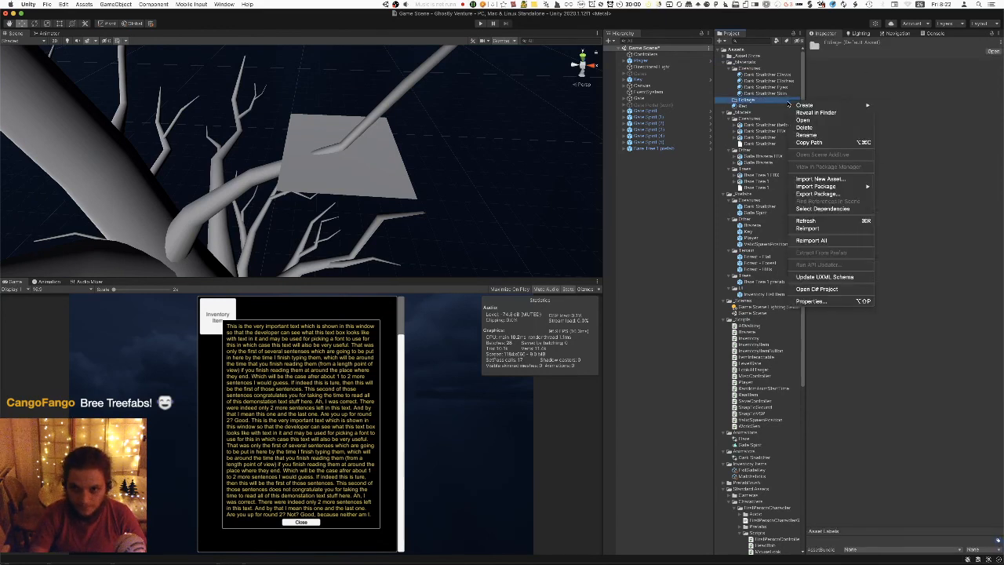
mouse_move(831, 105)
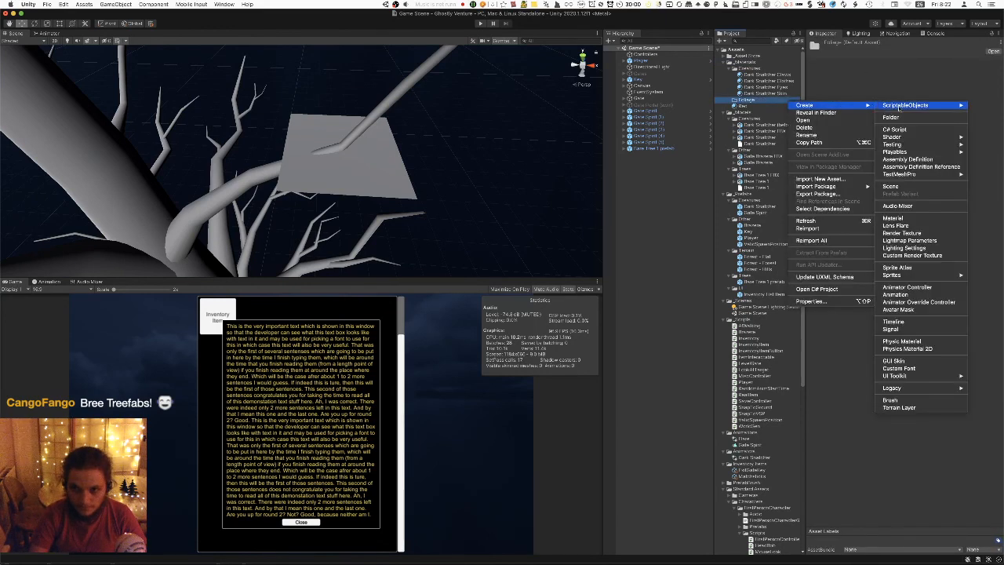
left_click(919, 218)
type("Branches")
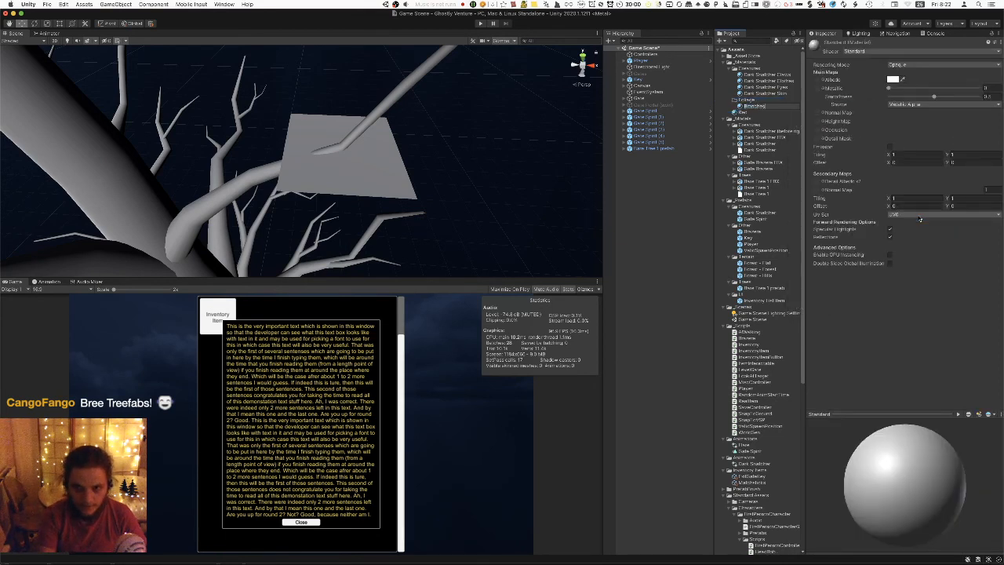
key("Return")
left_click_drag(768, 107, 382, 161)
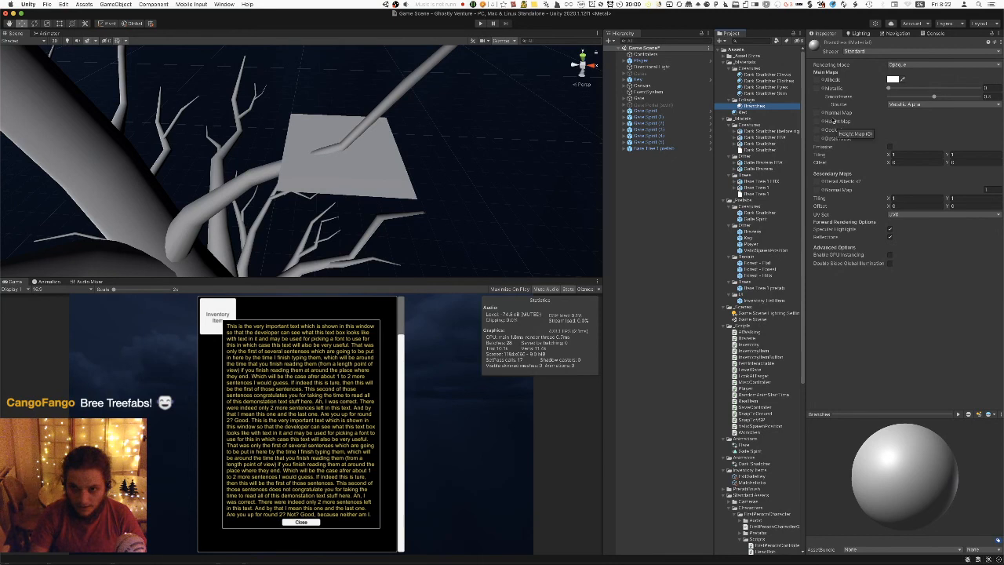
Assign the Tree Branches texture as the Branches material's albedo and set its rendering mode to Cutout.
scroll(758, 458, "down", 10)
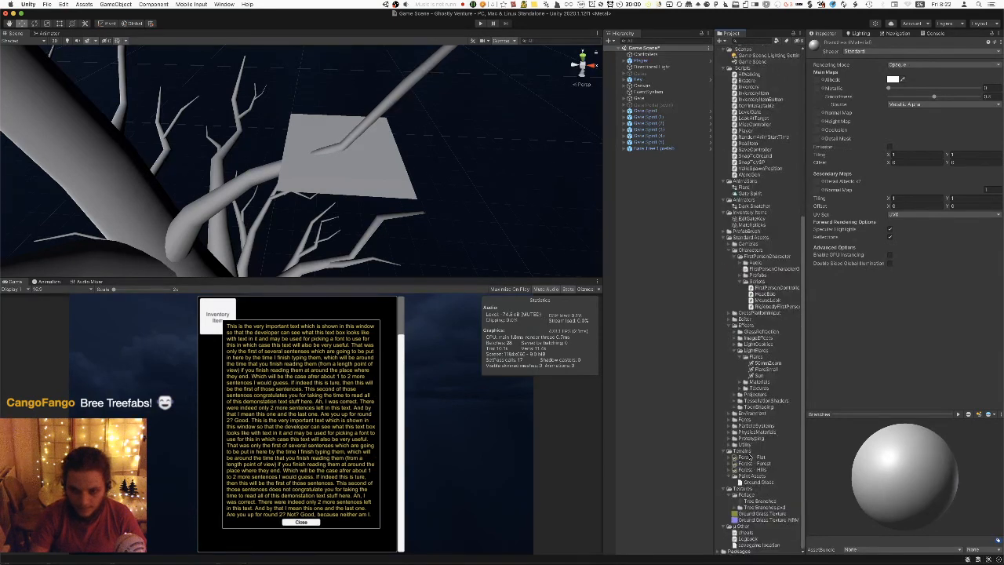
left_click_drag(749, 500, 818, 79)
right_click_drag(392, 203, 506, 204)
left_click(902, 64)
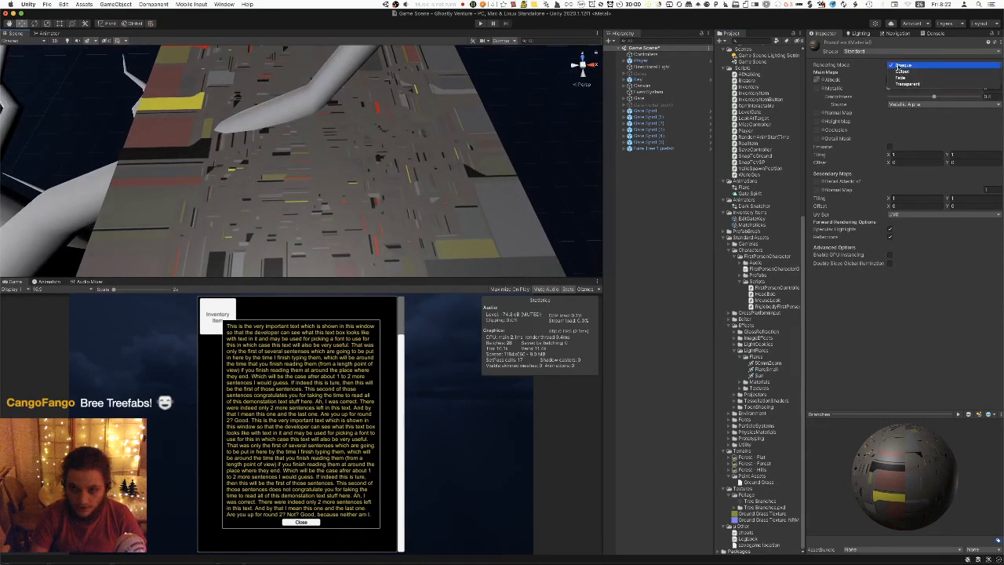
left_click(913, 72)
Check the cutout branches from several angles and set the Branches material's smoothness to 0.
right_click_drag(336, 159, 584, 308)
mouse_move(369, 162)
right_mouse_down()
mouse_move(371, 176)
mouse_move(403, 149)
mouse_move(384, 156)
mouse_move(395, 80)
mouse_move(387, 164)
right_mouse_up()
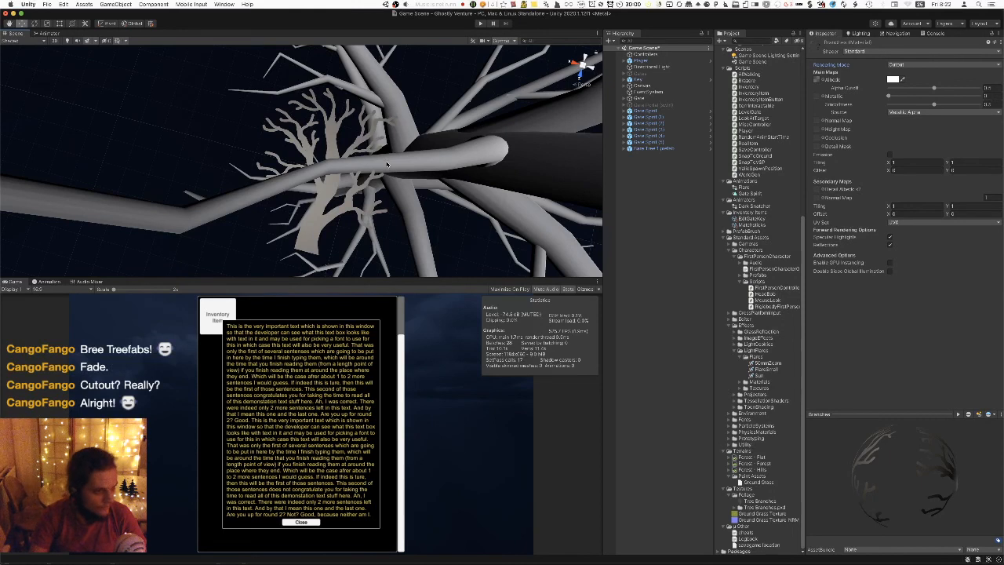
right_click_drag(380, 158, 330, 137)
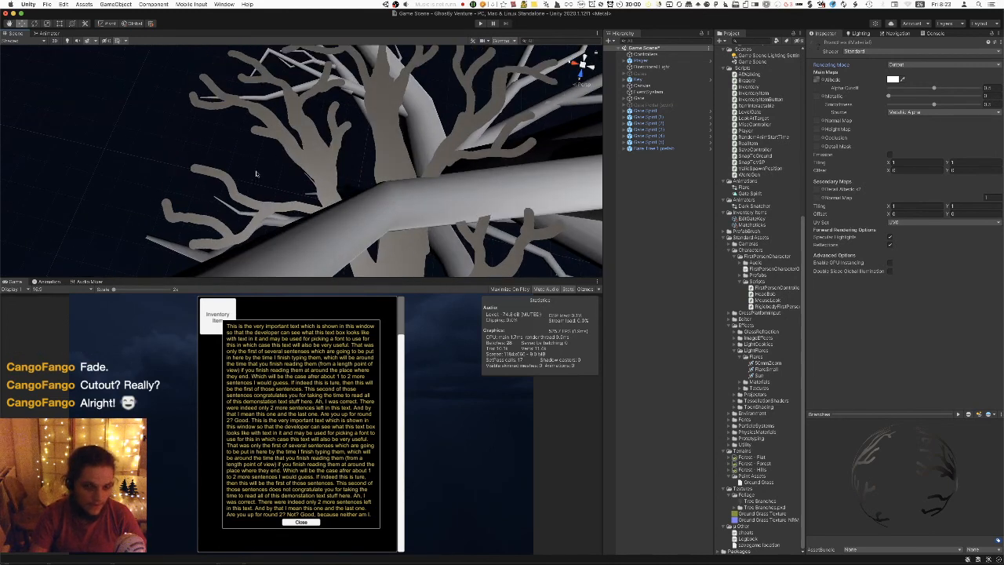
right_click_drag(336, 224, 339, 212)
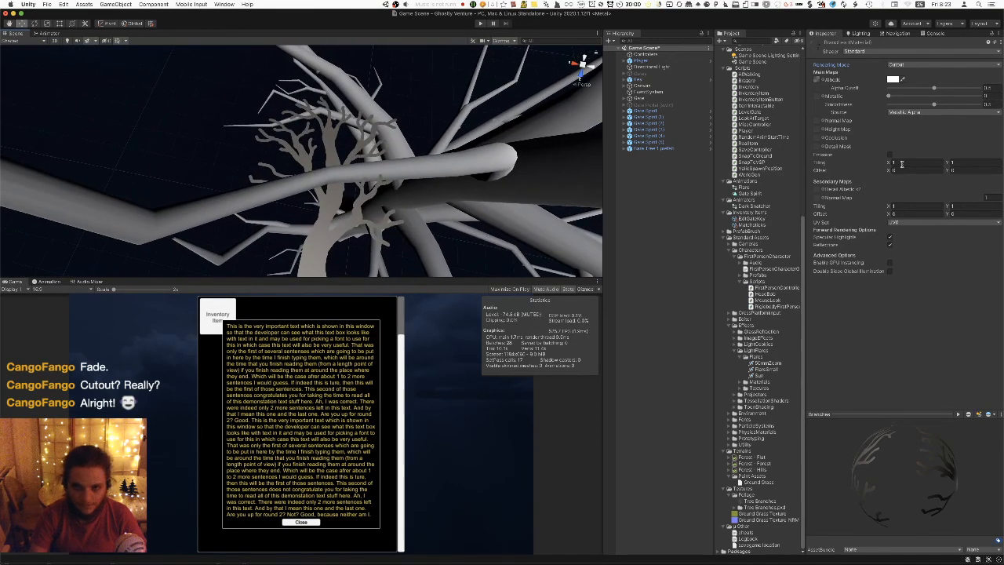
mouse_move(934, 87)
left_mouse_down()
mouse_move(889, 88)
mouse_move(960, 102)
mouse_move(933, 96)
left_mouse_up()
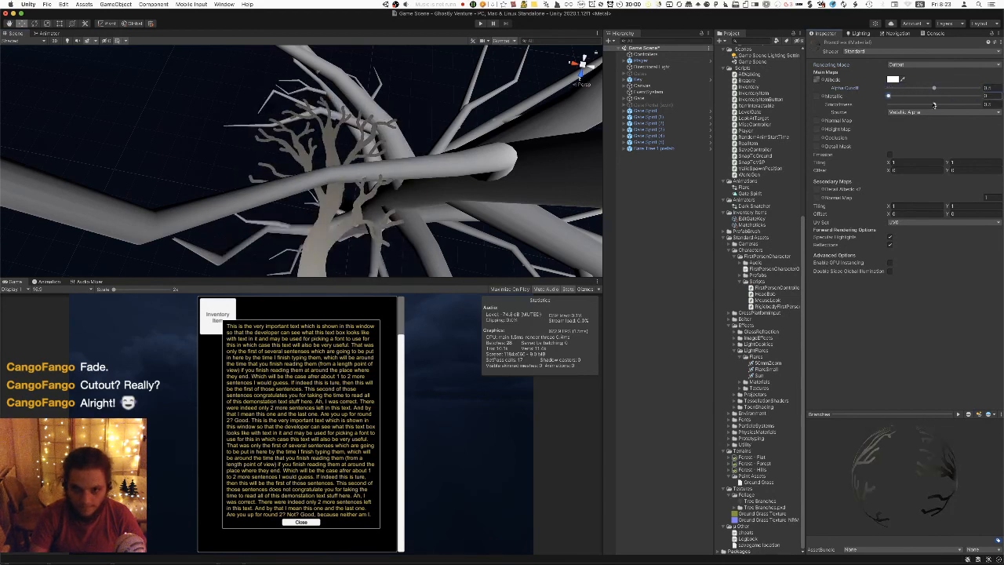
left_click(904, 104)
left_click_drag(361, 133, 533, 63, "alt")
left_click_drag(815, 52, 980, 105, "alt")
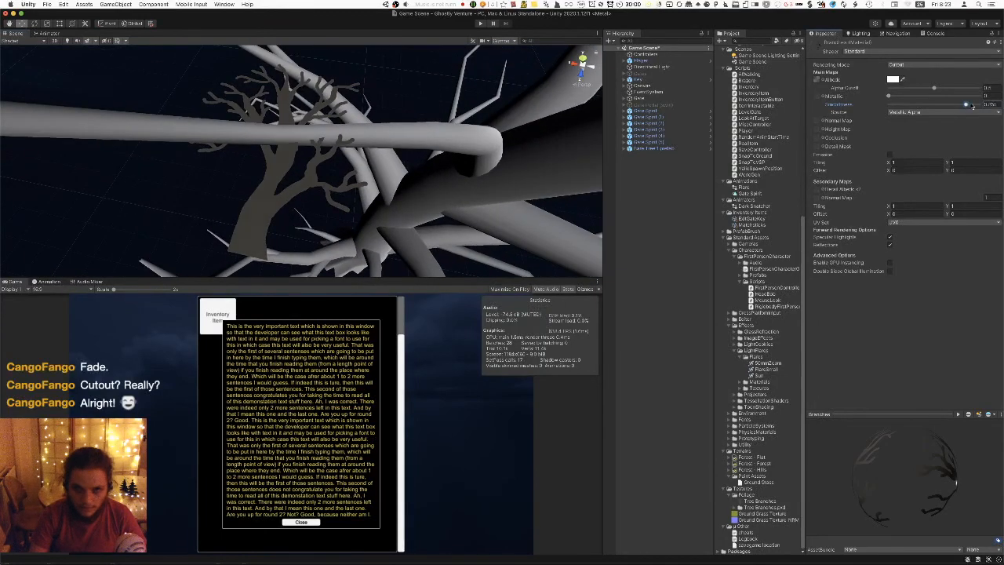
left_click_drag(703, 98, 985, 170, "alt")
left_click_drag(977, 103, 887, 103)
Compare the twig plane's placement on the branch in Unity with the same plane in Blender.
left_click_drag(439, 172, 364, 55, "alt")
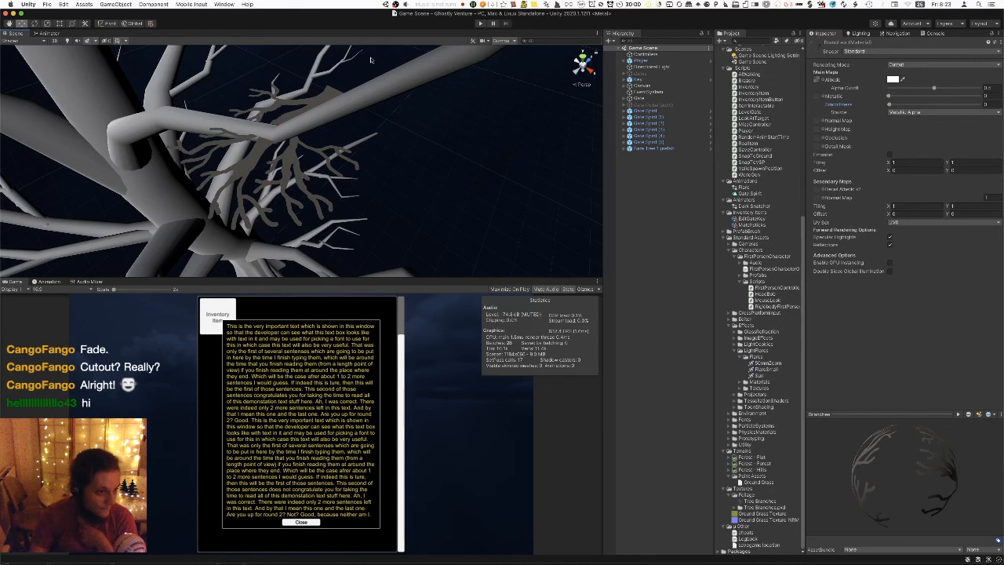
left_click_drag(376, 69, 296, 152, "alt")
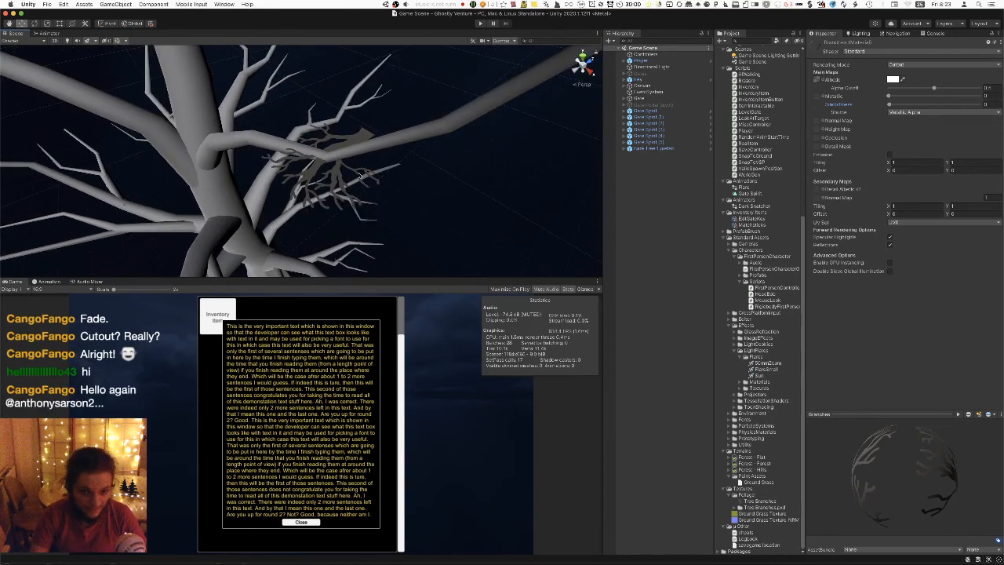
key("super+Tab")
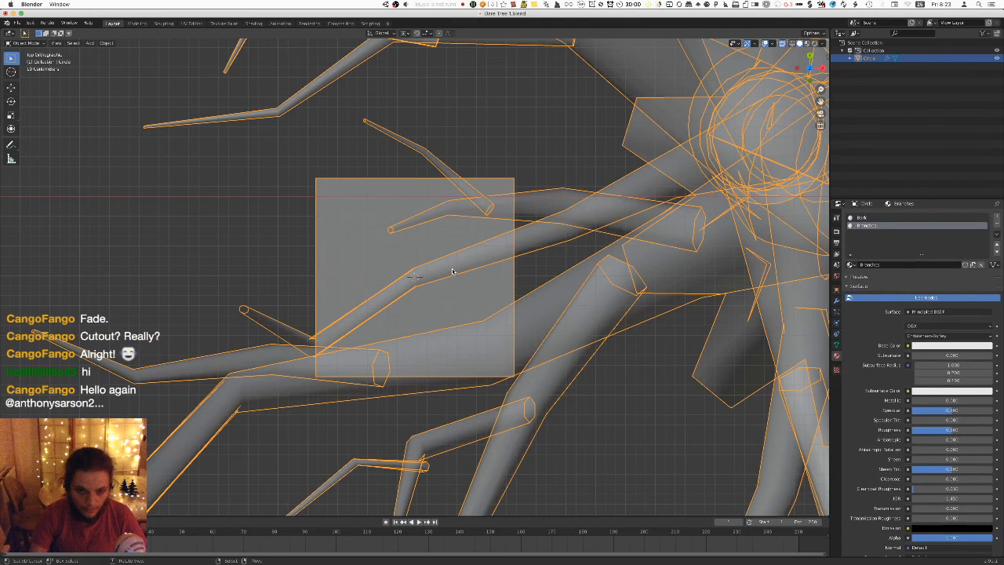
key("super+Tab")
left_click_drag(346, 226, 9, 279, "alt")
key("super+Tab")
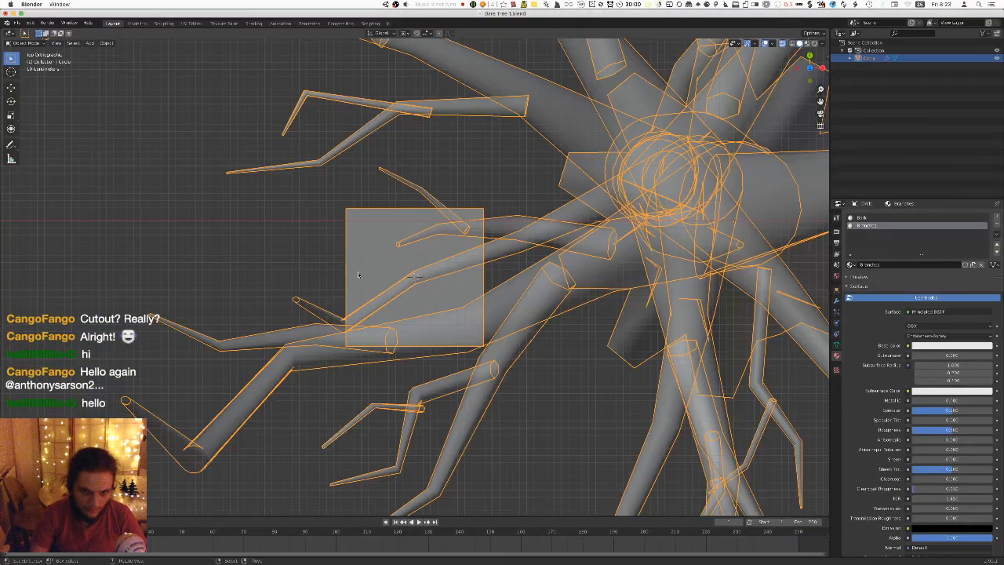
middle_click_drag(453, 286, 500, 289)
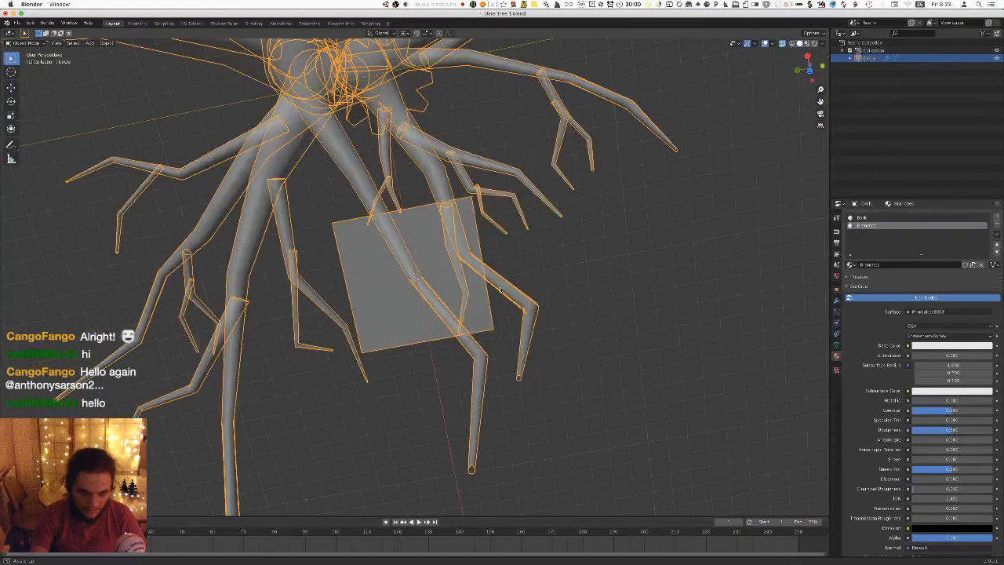
key("super+Tab")
key("super+Tab")
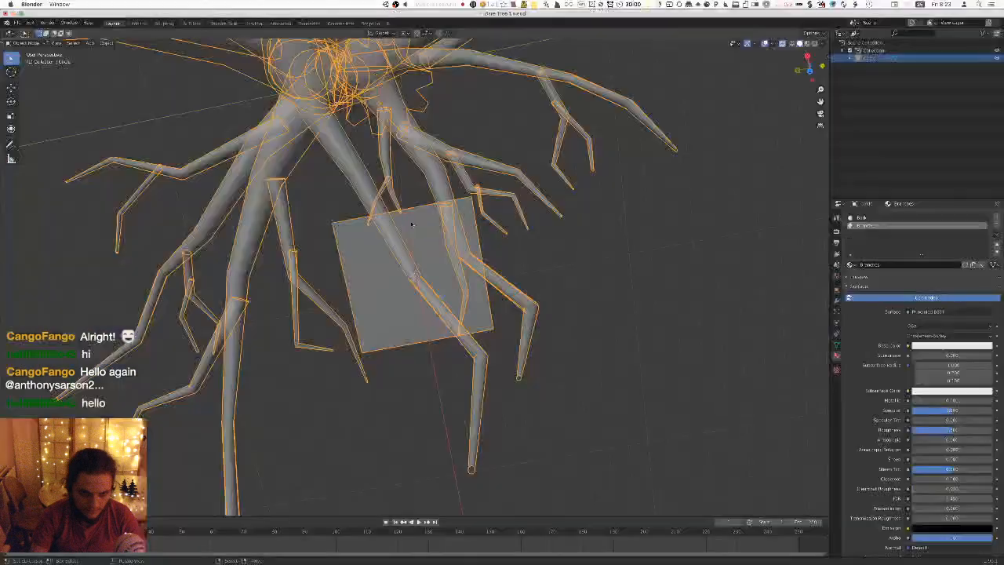
In Blender's top view, scale the twig plane's lower edge inward along X so the plane tapers almost to a point.
key("KP_7")
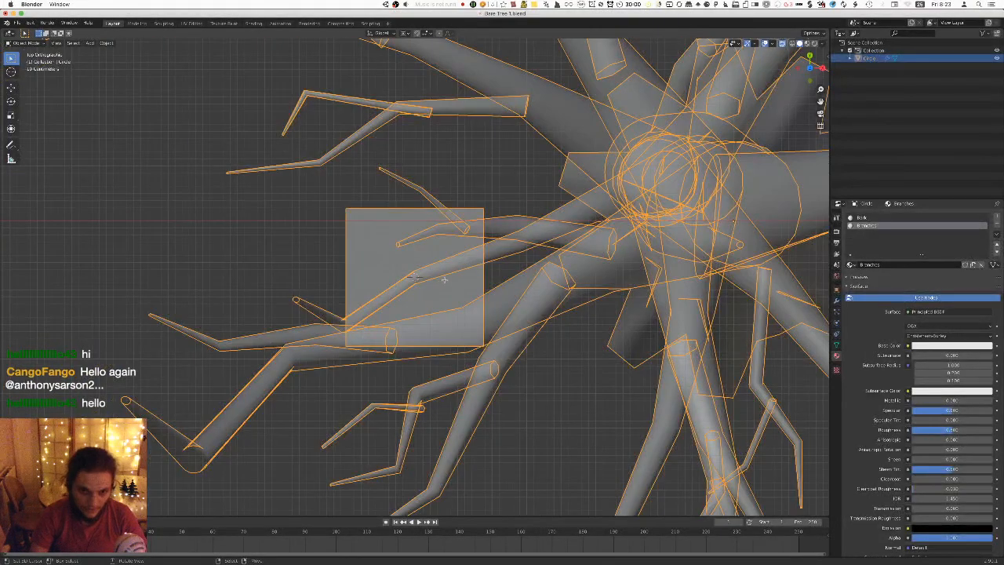
key("Tab")
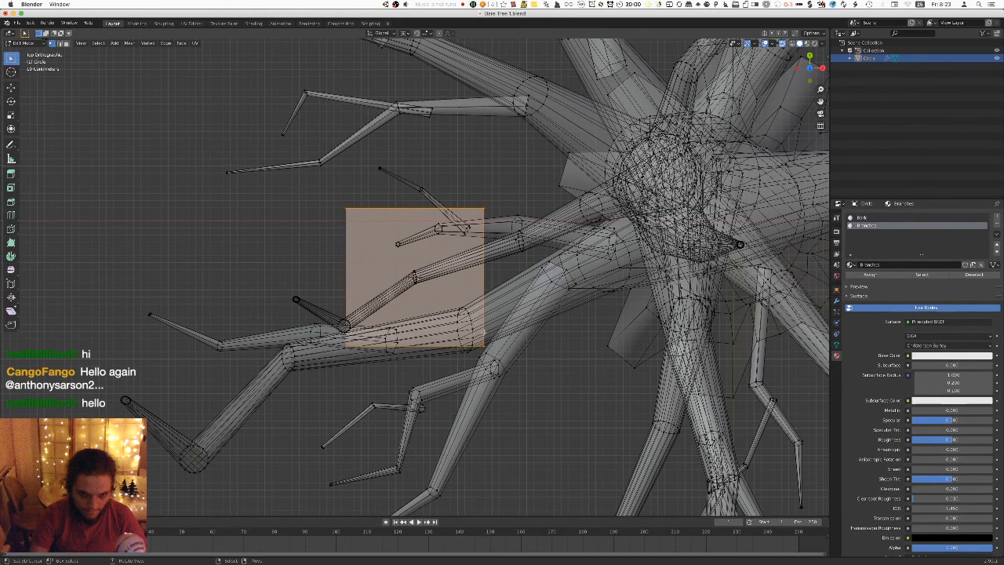
key("alt+a")
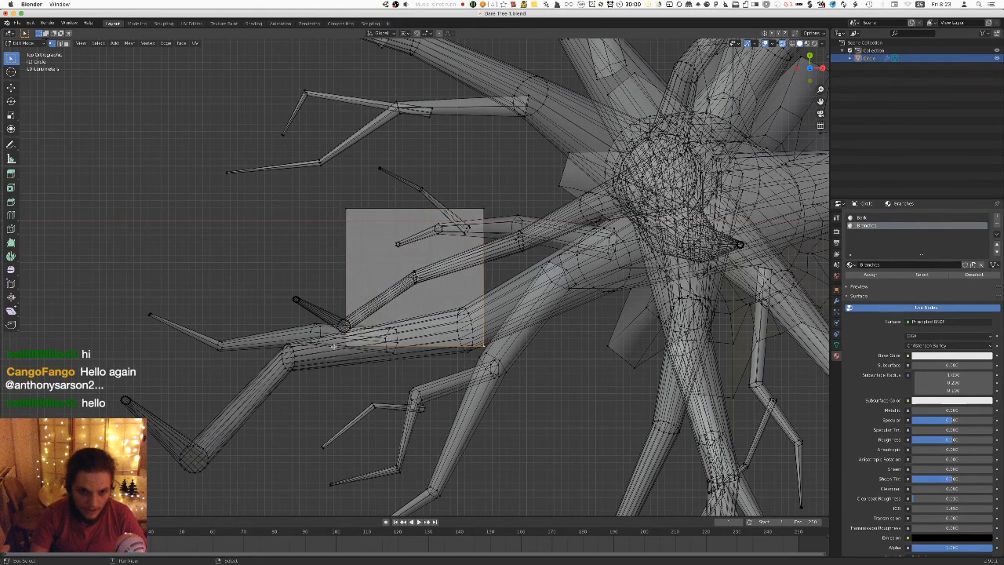
key("s")
key("x")
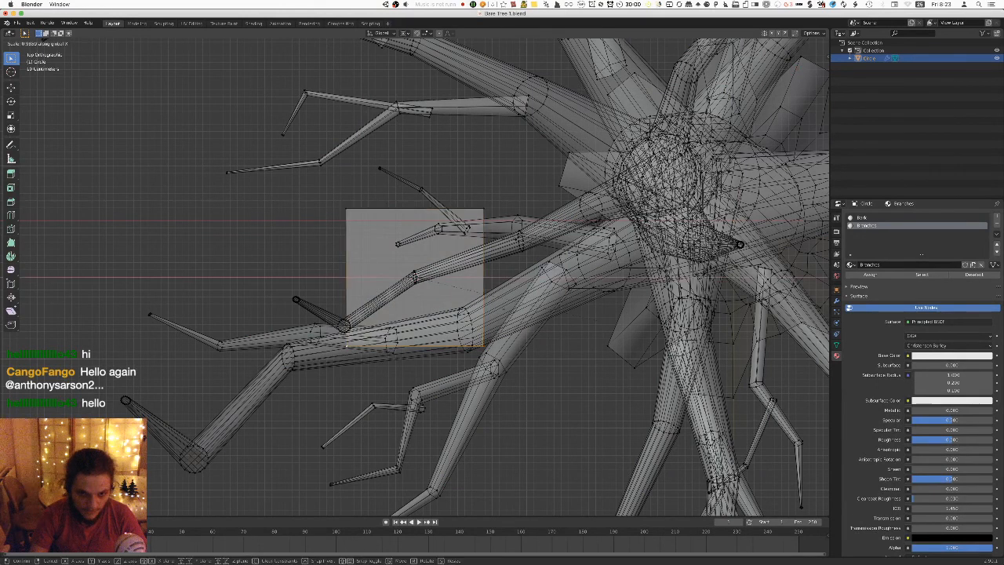
key("Return")
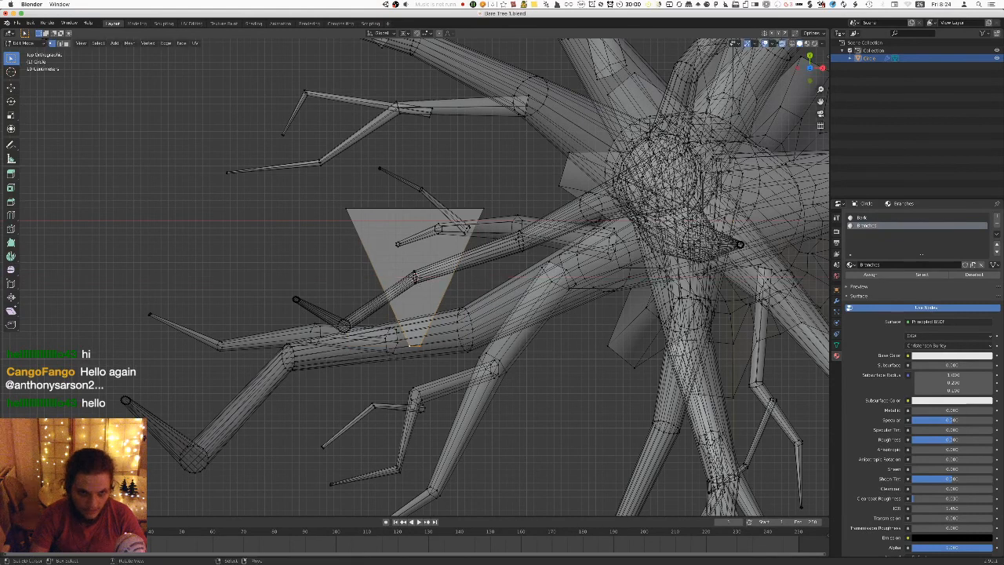
Export the edited tree as FBX to the Trees models folder, overwriting the existing Bare Tree 1 FBX file.
left_click(16, 23)
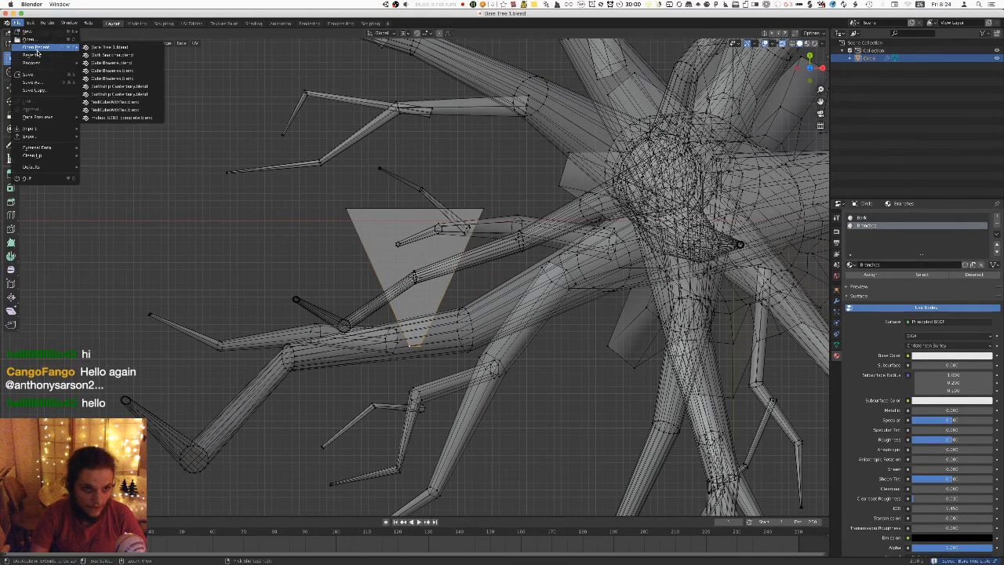
mouse_move(49, 137)
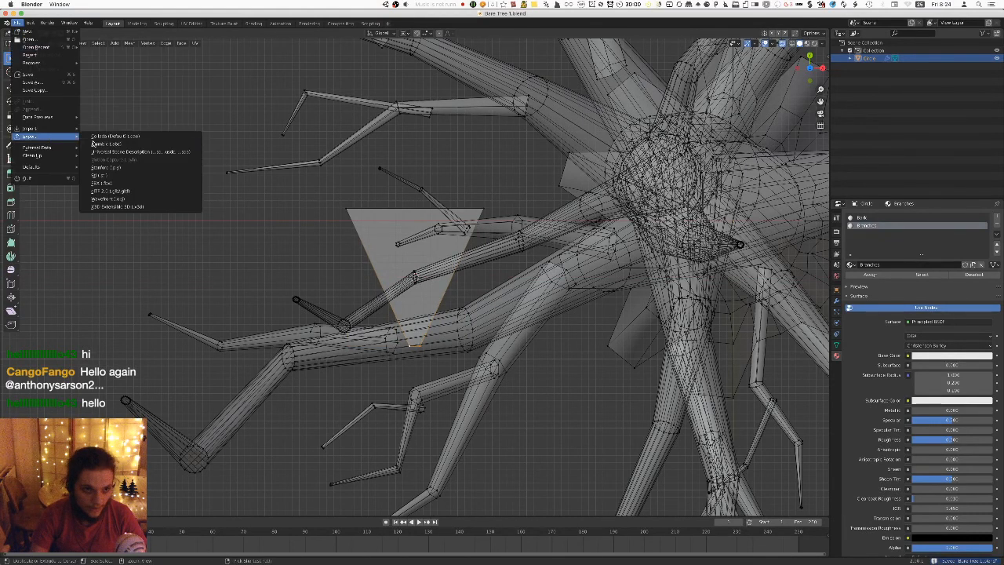
left_click(133, 183)
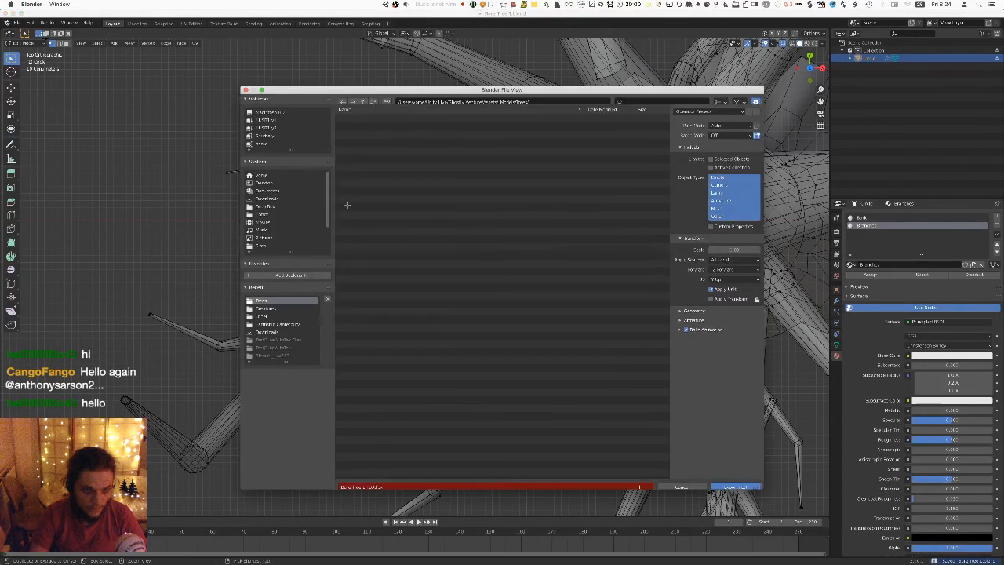
left_click(715, 477)
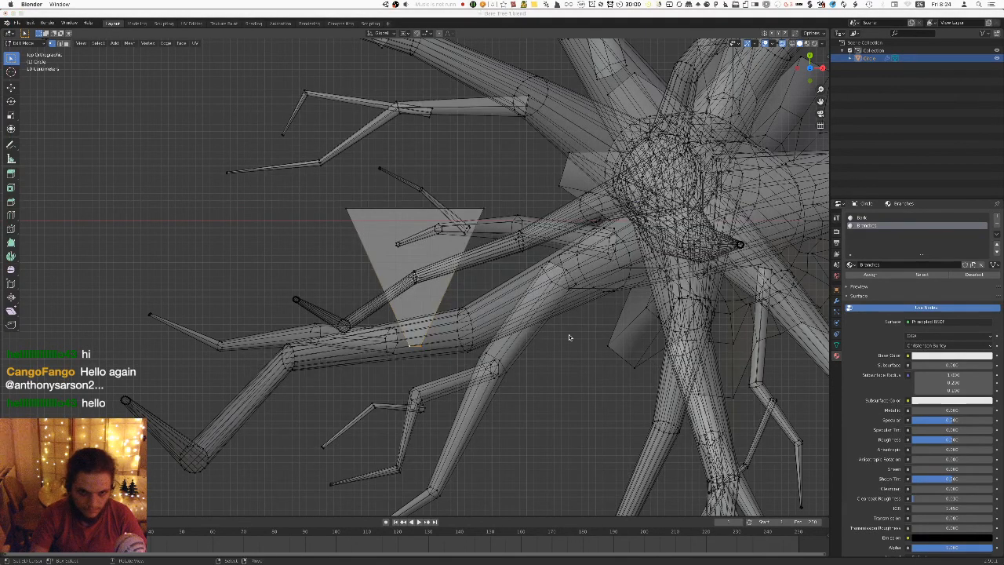
Switch to Unity and examine the tapered twig plane on the re-exported tree in Wireframe mode, then restore Shaded mode.
key("super+Tab")
left_click_drag(368, 265, 421, 178, "alt")
scroll(420, 179, "up", 5)
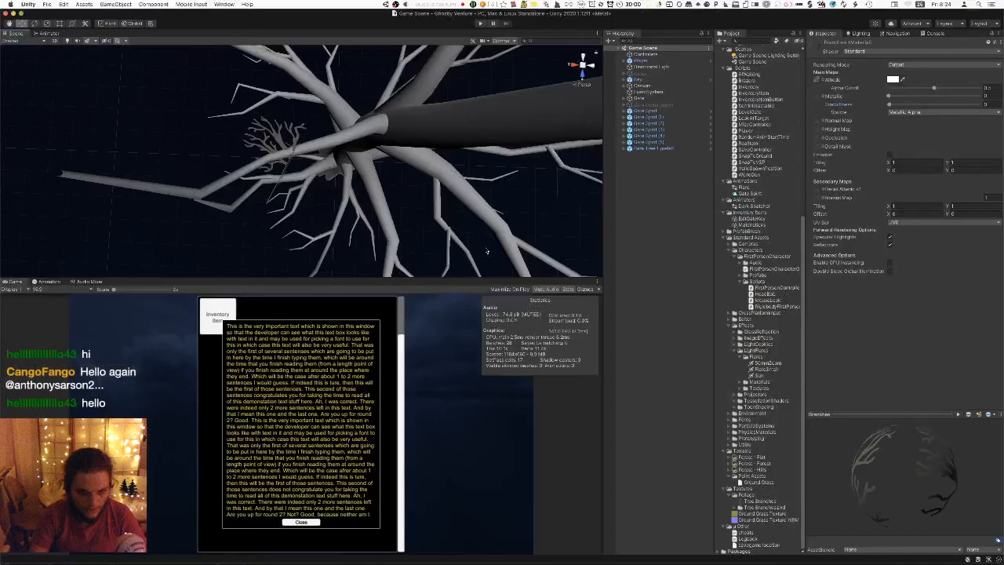
left_click(278, 134)
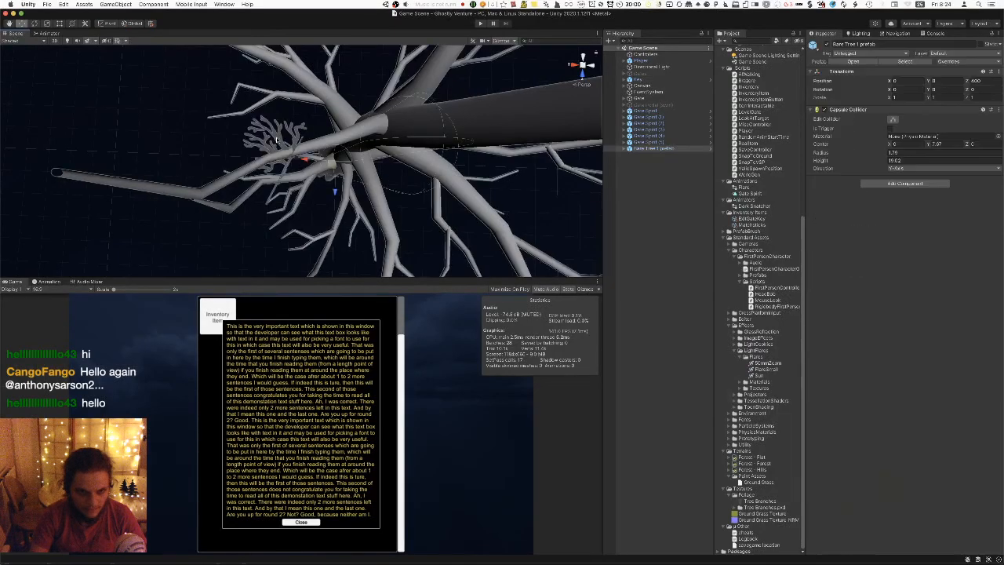
left_click(34, 41)
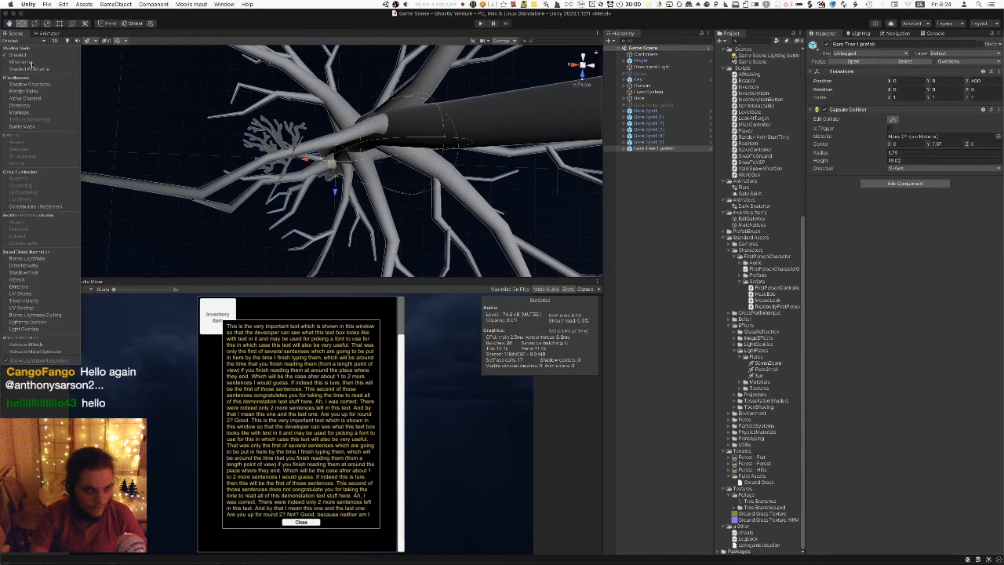
left_click(35, 69)
left_click(30, 62)
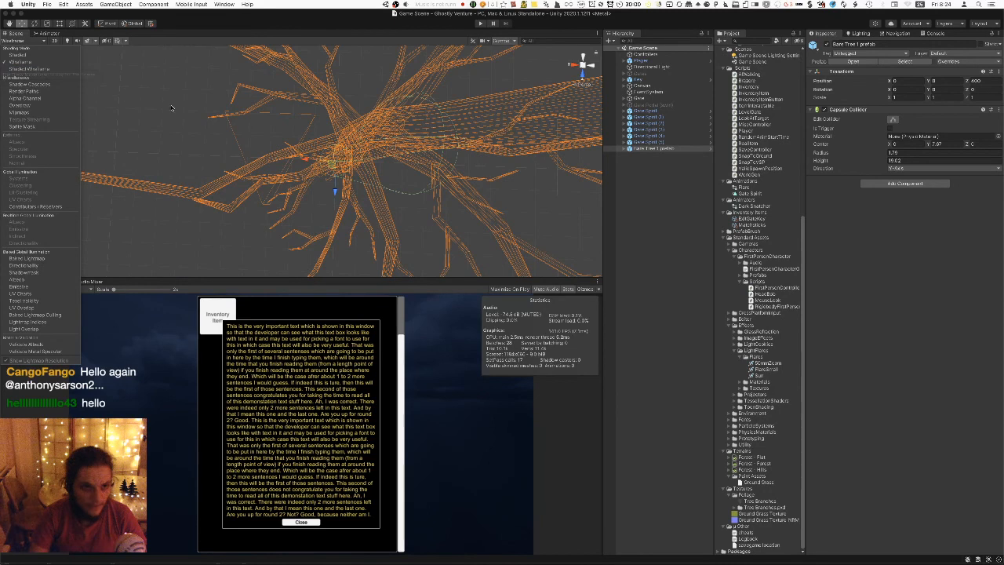
left_click(35, 69)
left_click(31, 62)
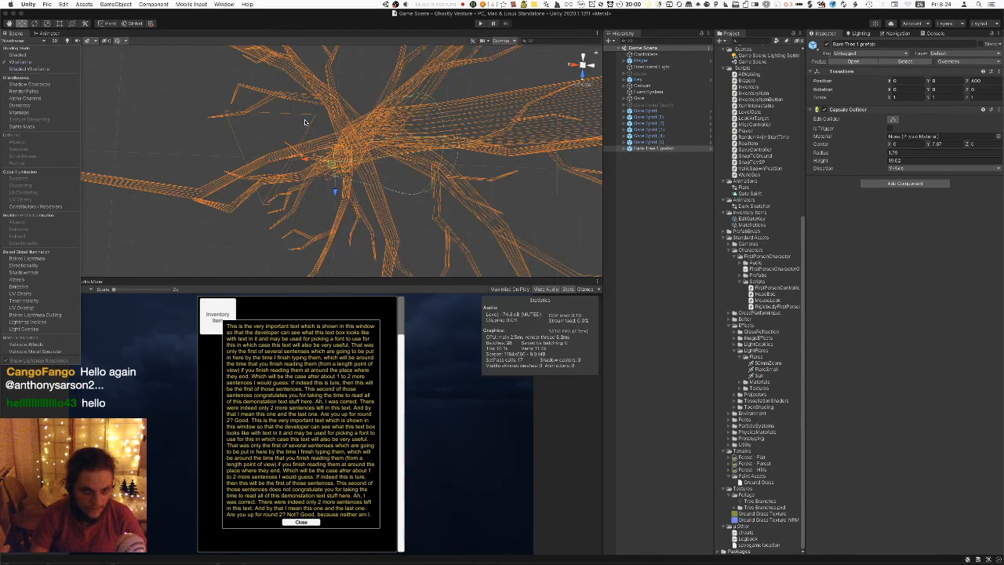
left_click(18, 56)
Switch to Blender, undo the strong taper, and scale the twig plane's lower edge to about 0.92 along X.
key("super+Tab")
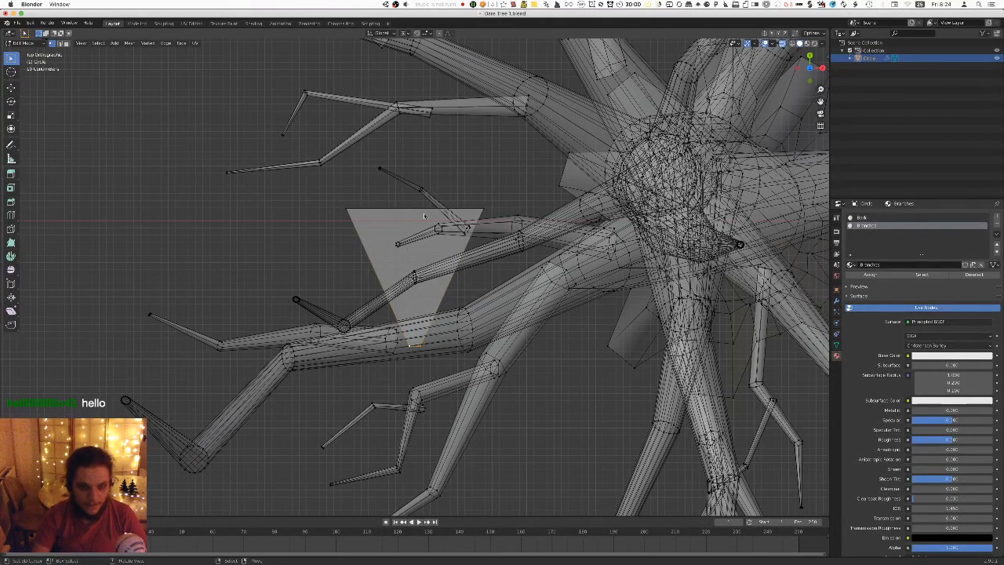
scroll(418, 226, "up", 3)
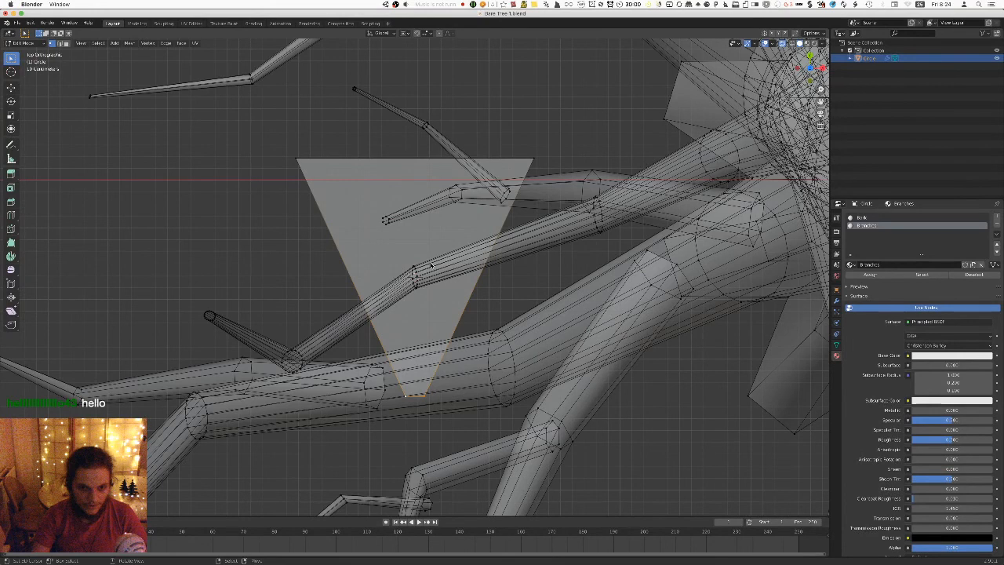
key("ctrl+z")
key("s")
key("x")
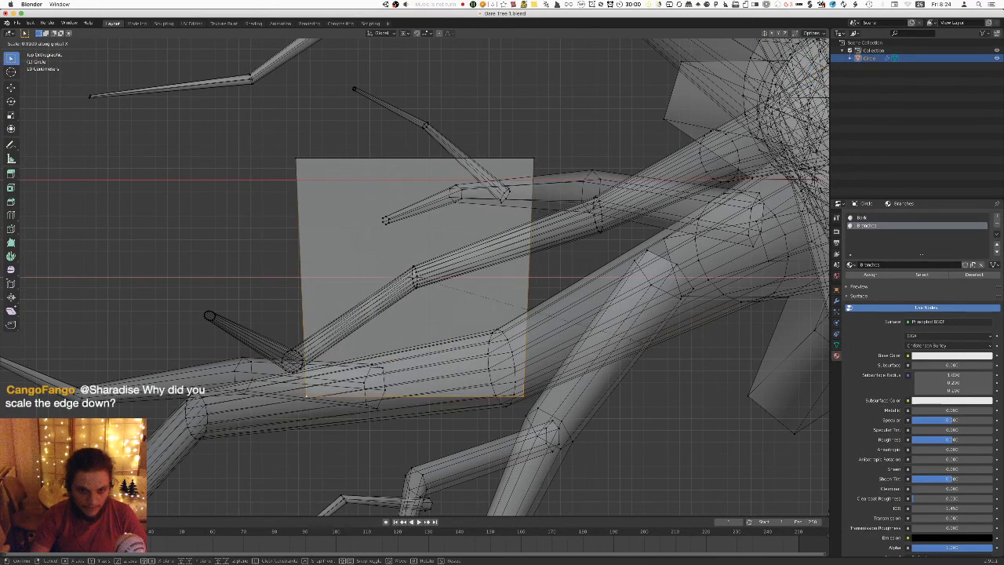
key("Return")
scroll(105, 138, "down", 3)
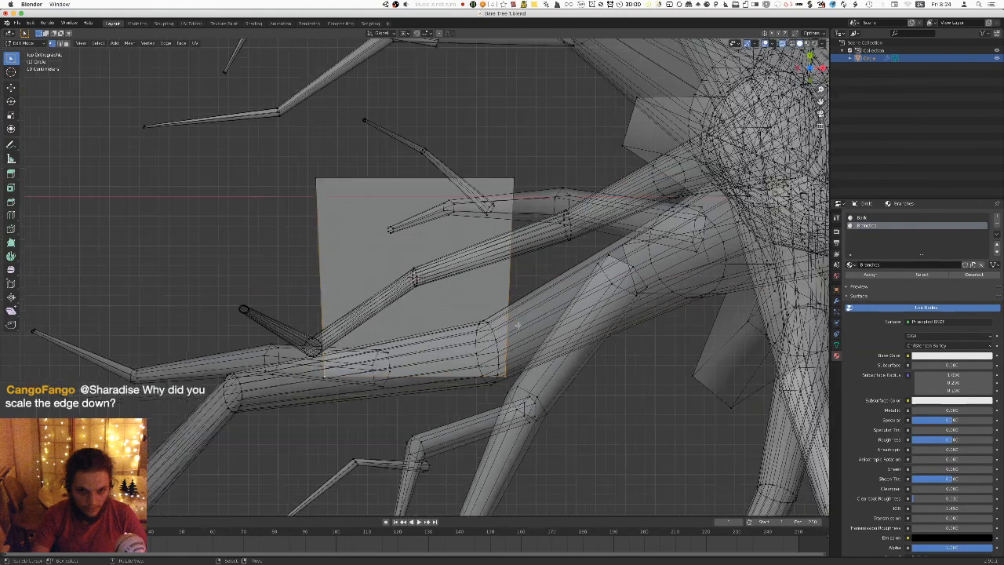
Re-export the tree over the existing Bare Tree 1 FBX file and inspect the twig plane in Unity's scene view.
left_click(17, 23)
mouse_move(49, 142)
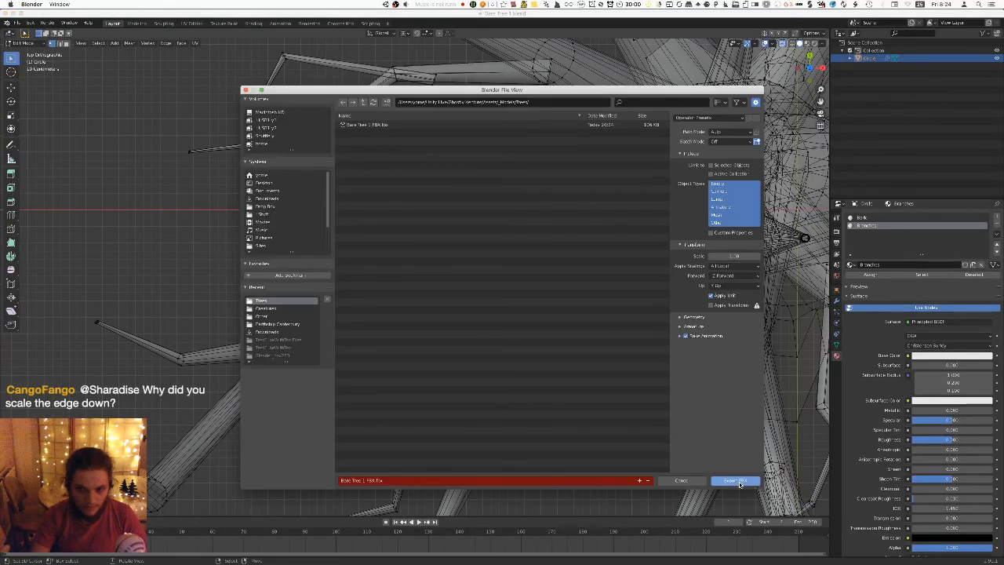
left_click(739, 482)
key("super+Tab")
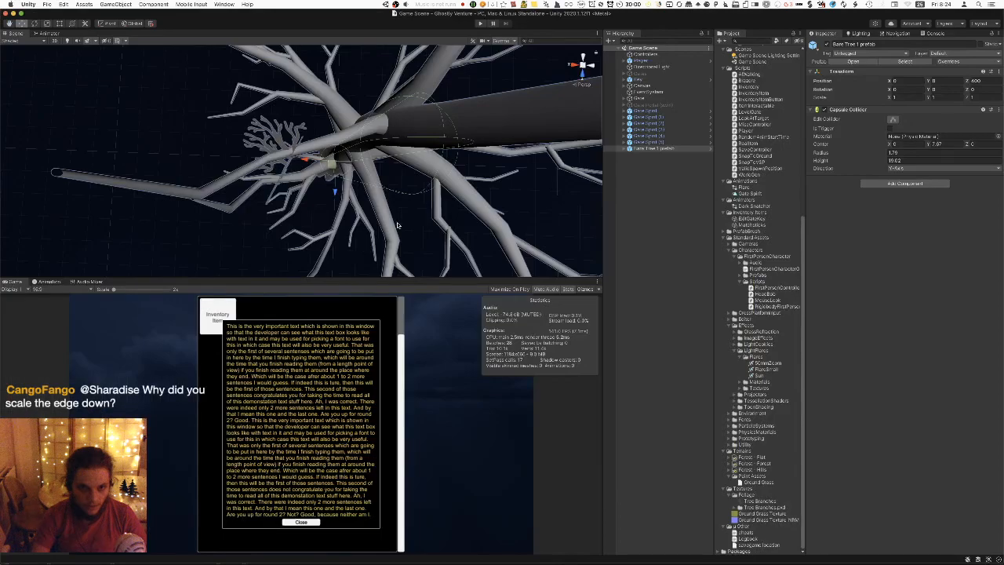
left_click_drag(268, 160, 326, 184, "alt")
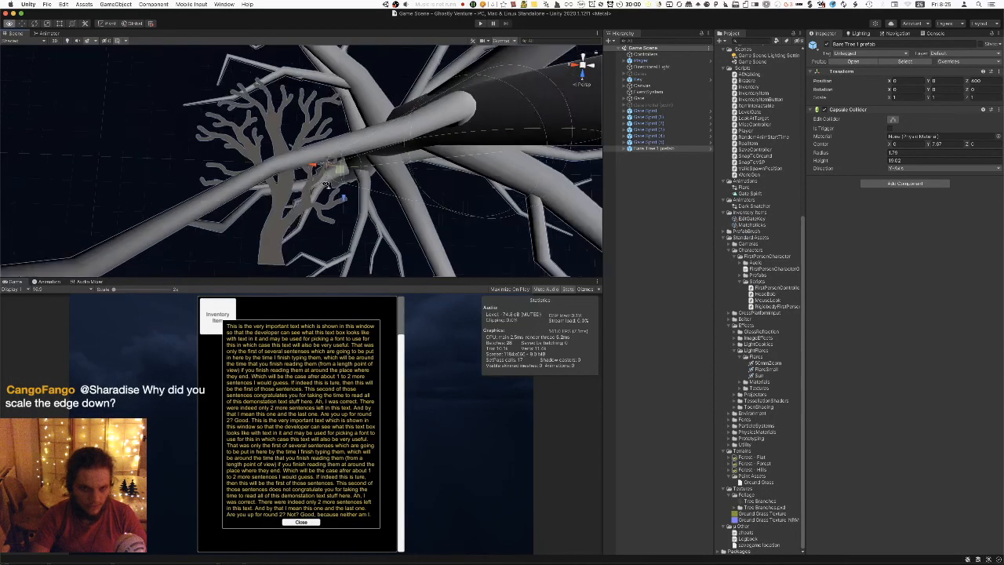
Return to Blender and select only the faces assigned to the Branches material in Edit Mode.
key("super+Tab")
key("Tab")
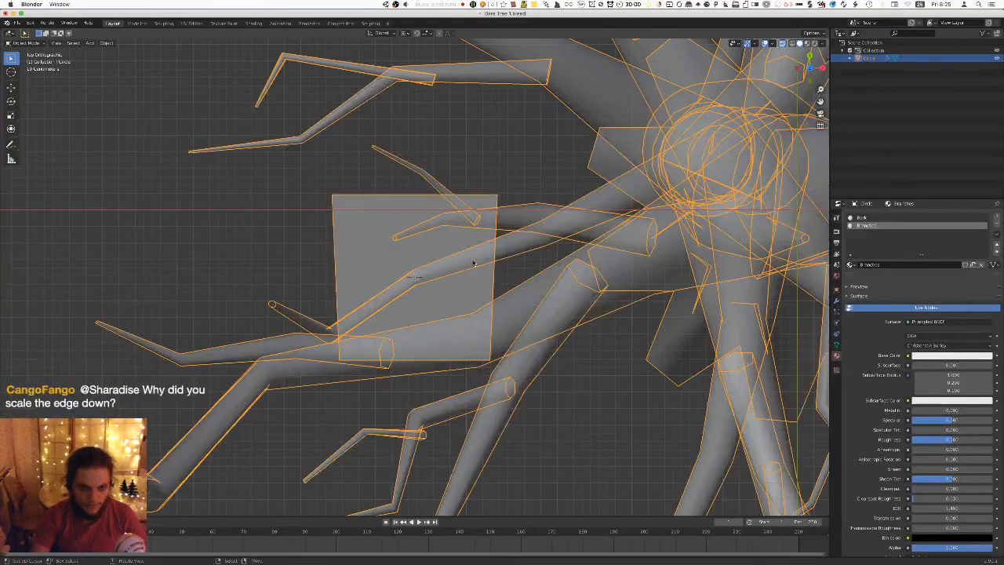
key("Tab")
scroll(455, 263, "down", 4)
key("l")
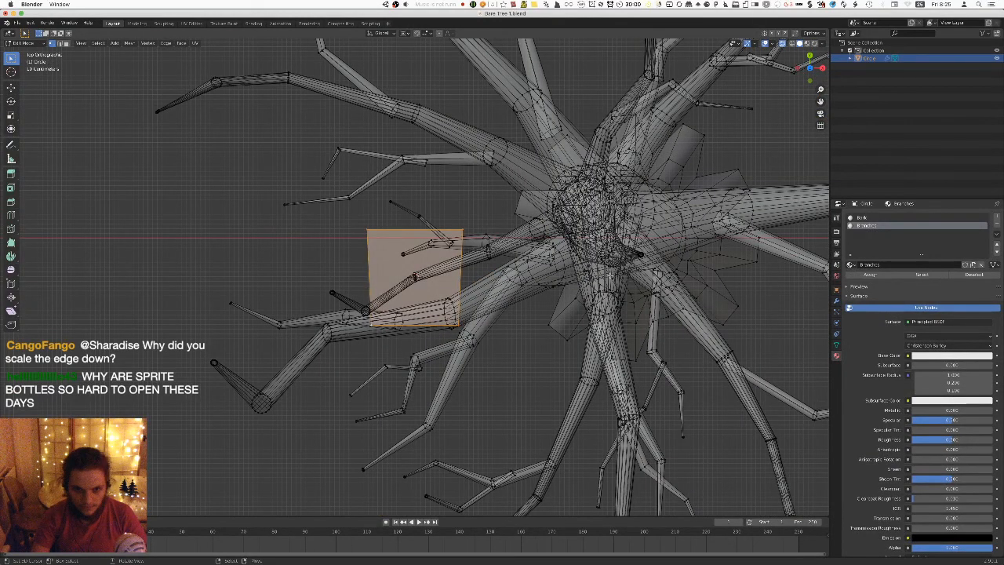
key("ctrl+i")
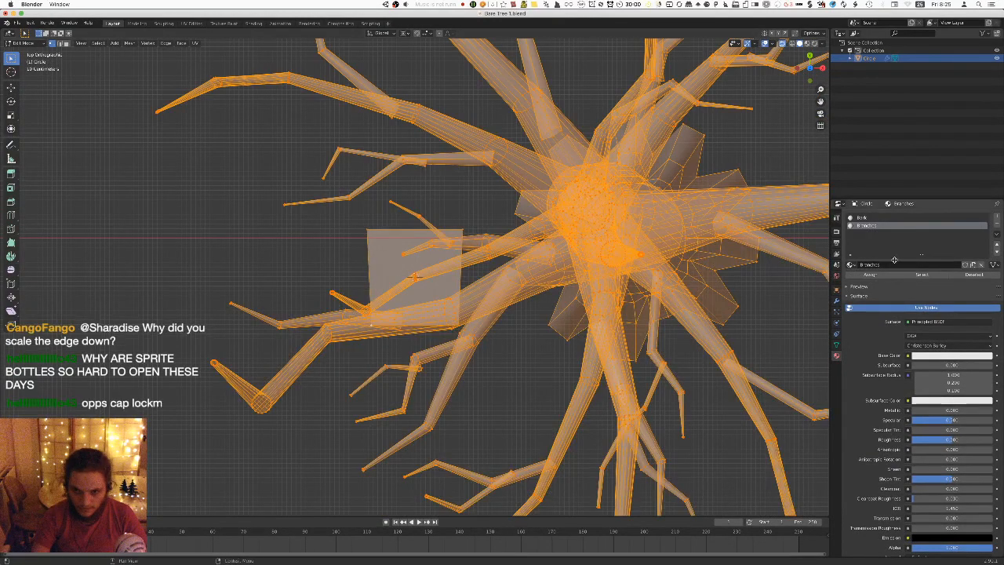
key("alt+a")
left_click(919, 275)
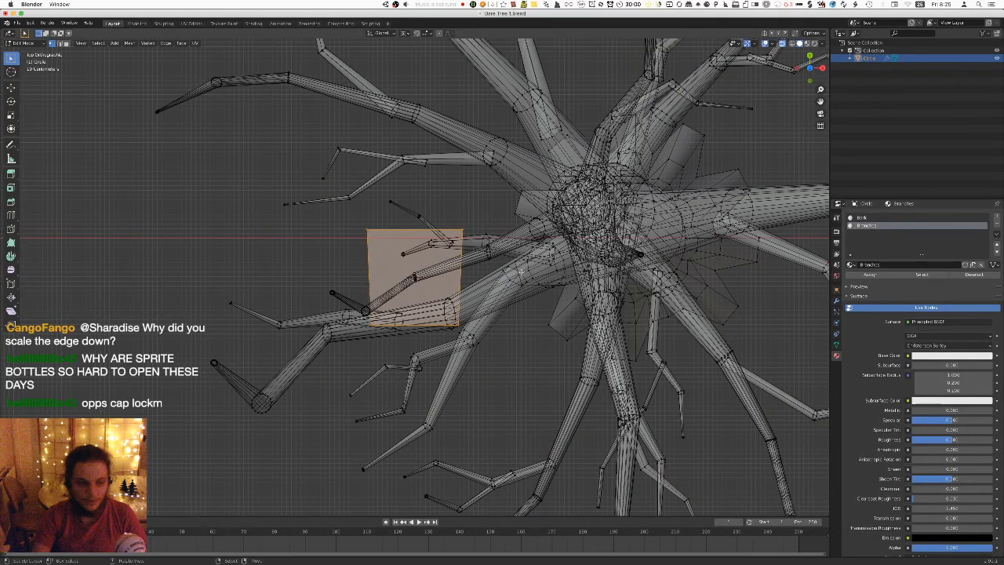
Examine from several angles how the twig plane sits against the surrounding branches, ending in top view.
scroll(521, 271, "up", 1)
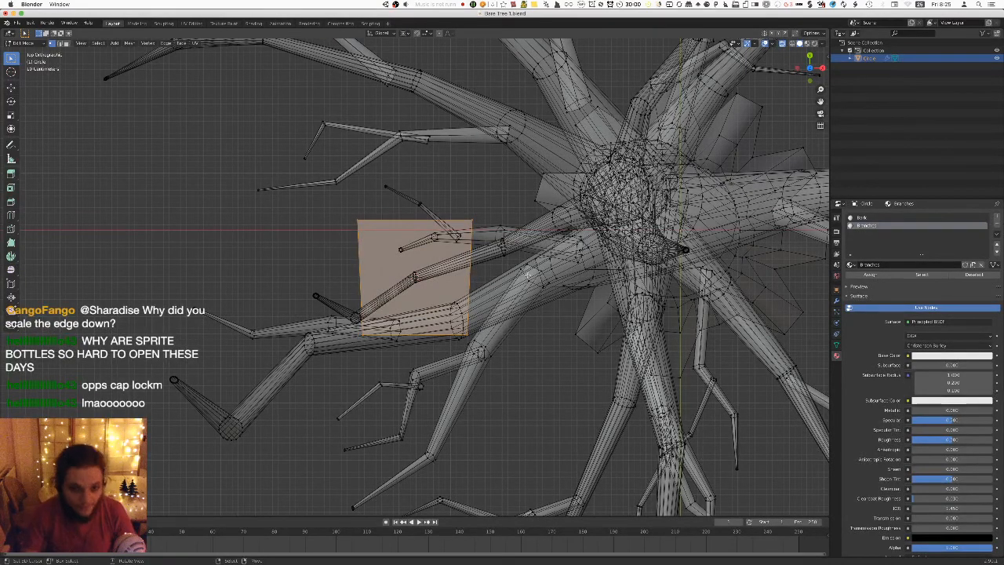
middle_click_drag(482, 280, 592, 118)
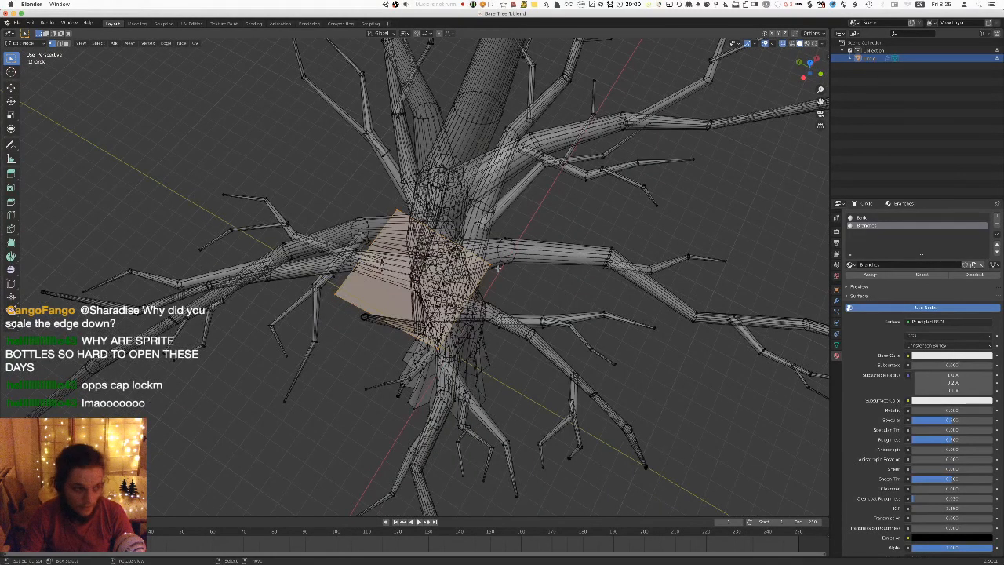
middle_click_drag(508, 261, 515, 251)
middle_click_drag(398, 234, 454, 245)
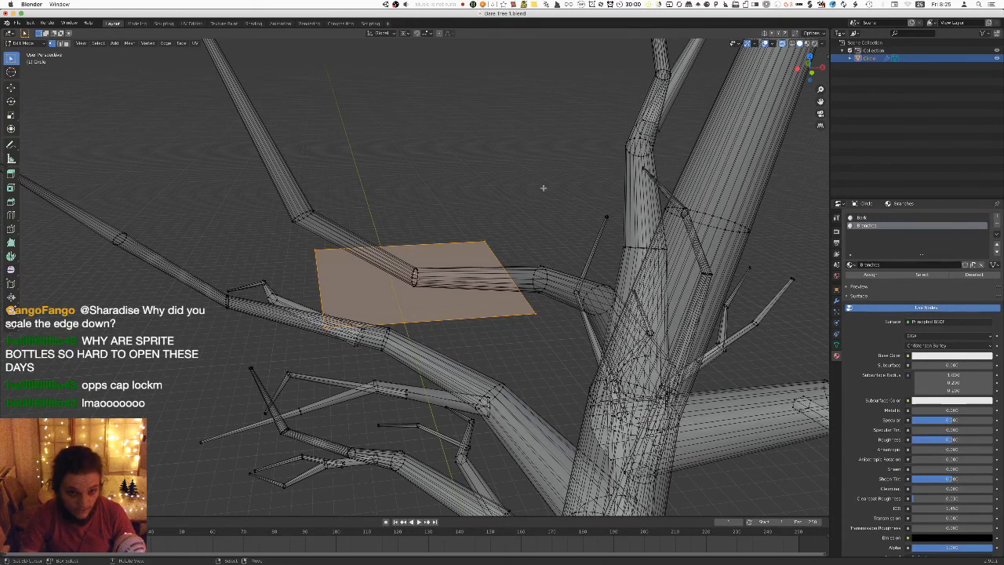
middle_click_drag(494, 232, 475, 285)
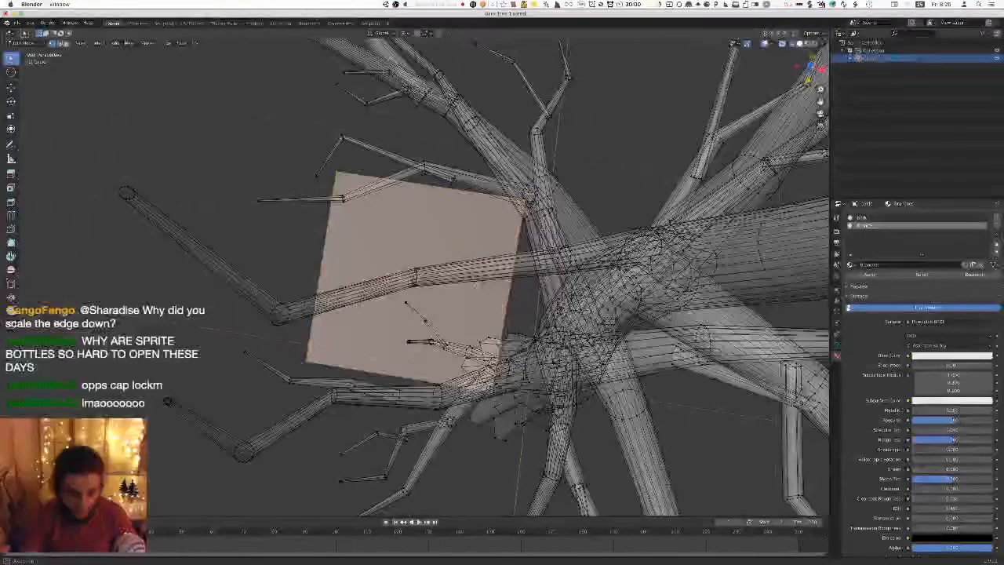
key("KP_7")
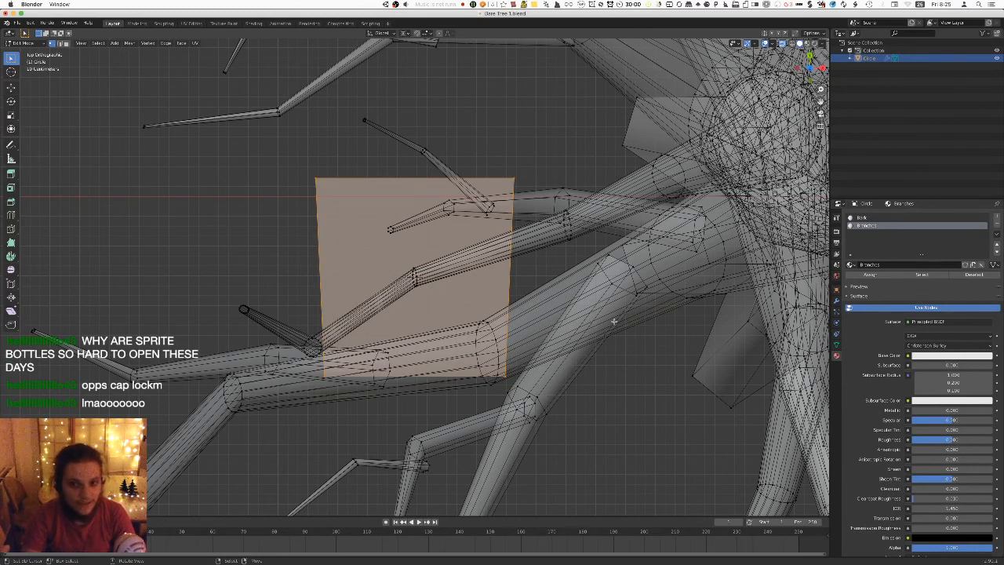
scroll(423, 277, "down", 3)
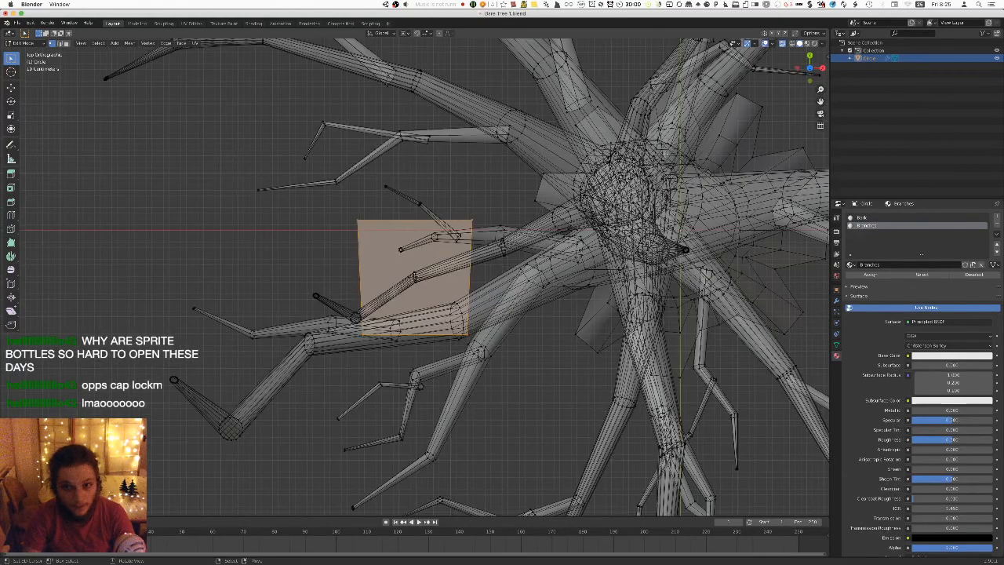
Reselect the Branches material's faces and rotate the twig plane about 40 degrees counterclockwise in top view.
left_click(875, 219)
left_click(875, 226)
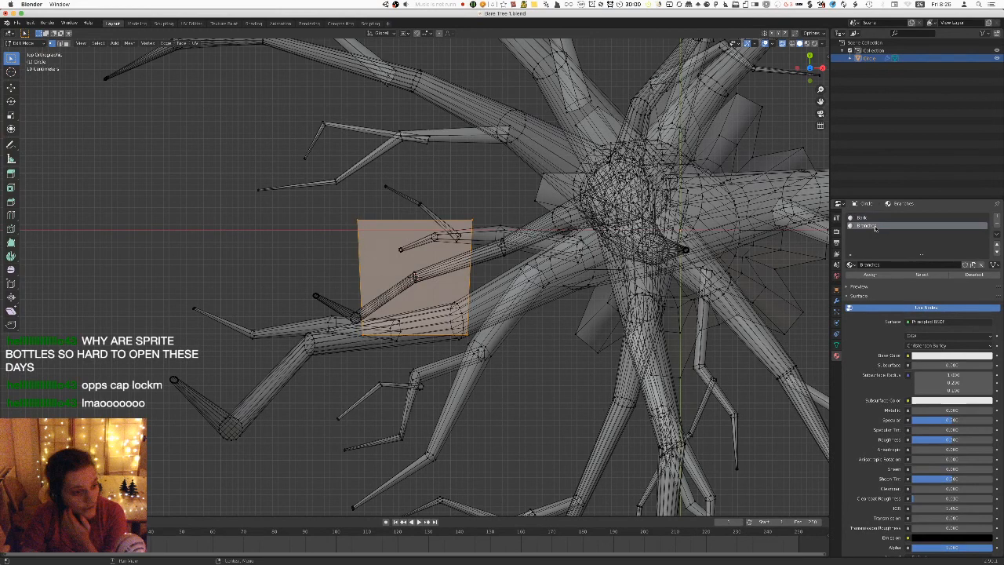
left_click(920, 274)
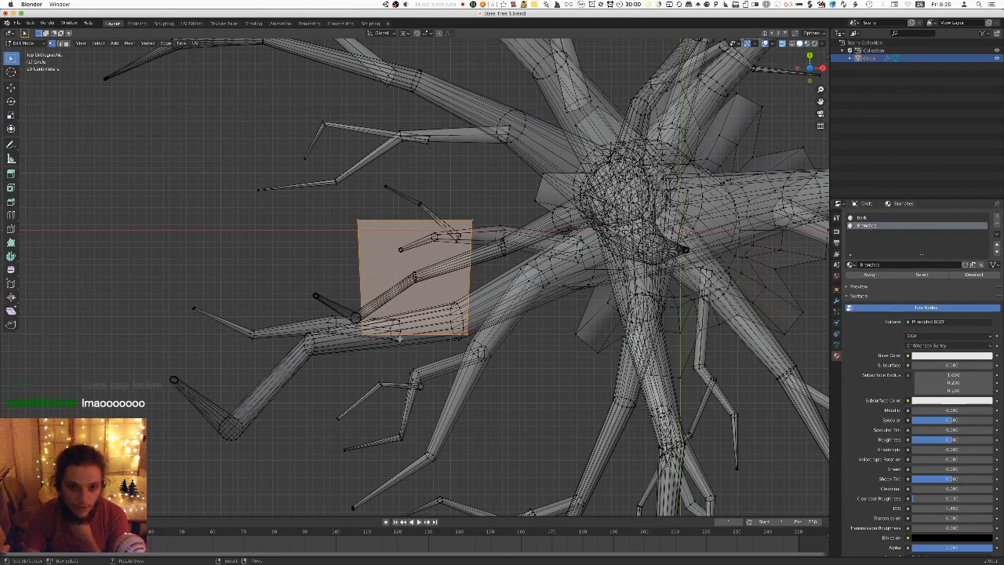
scroll(684, 249, "up", 2)
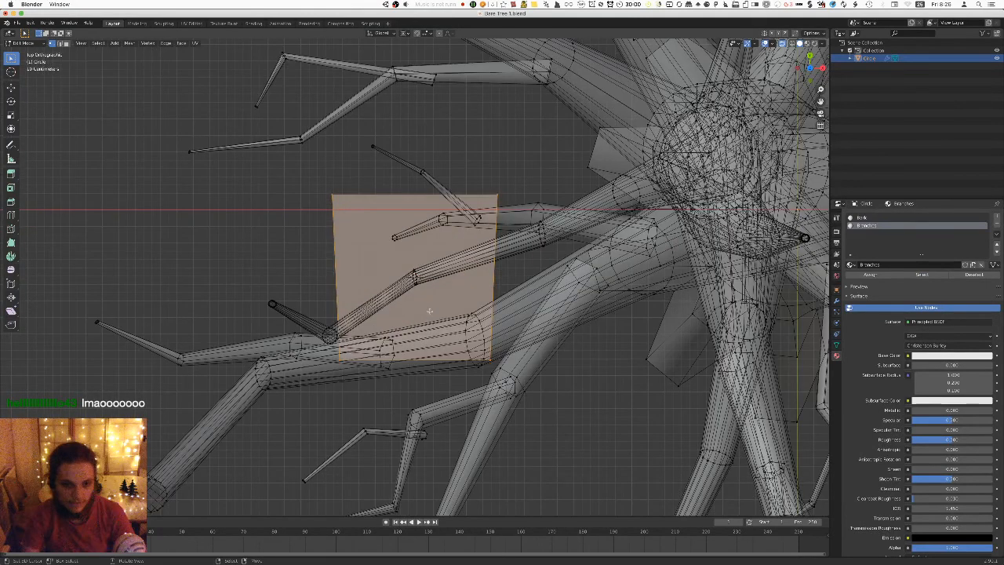
key("r")
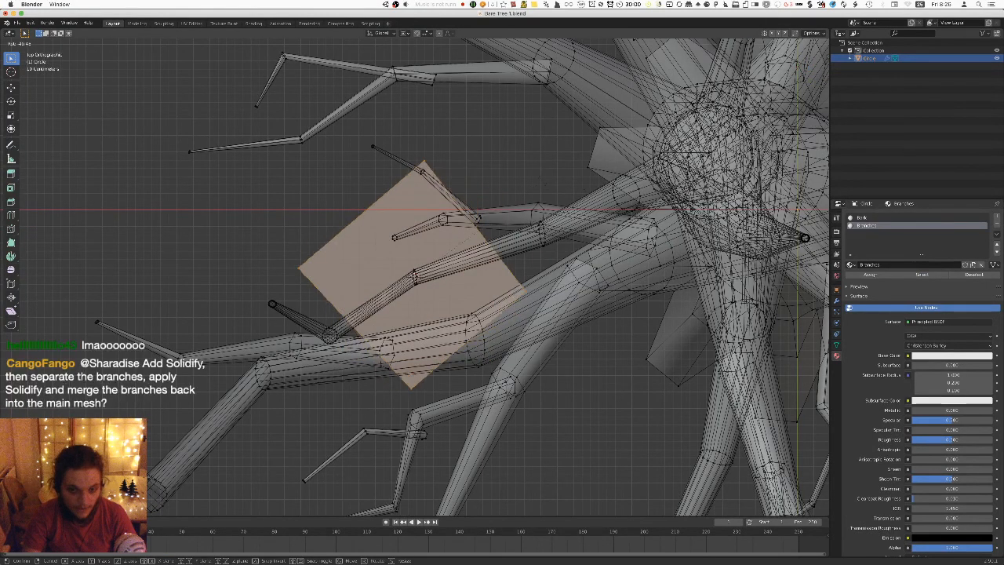
left_click(635, 238)
From a side view, tilt the twig plane so it follows the slope of the thin branch it crosses.
middle_click_drag(599, 347, 540, 230)
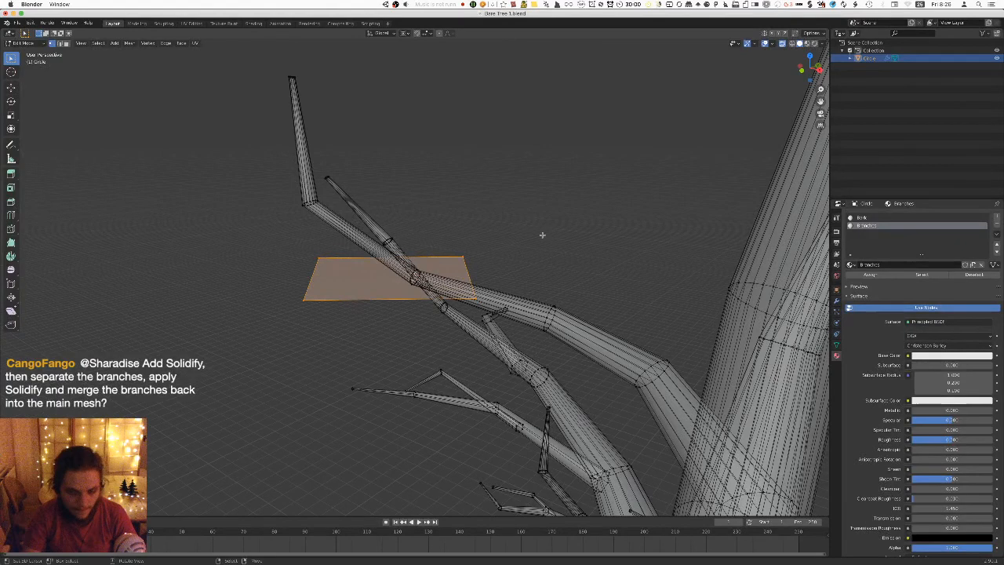
middle_click_drag(573, 280, 525, 288)
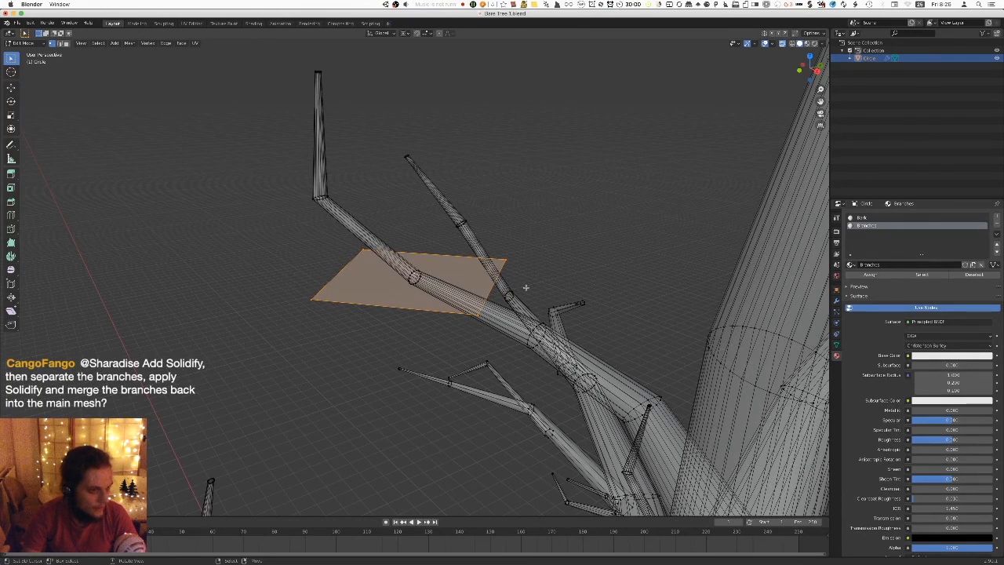
middle_click_drag(490, 278, 465, 263)
key("KP_7")
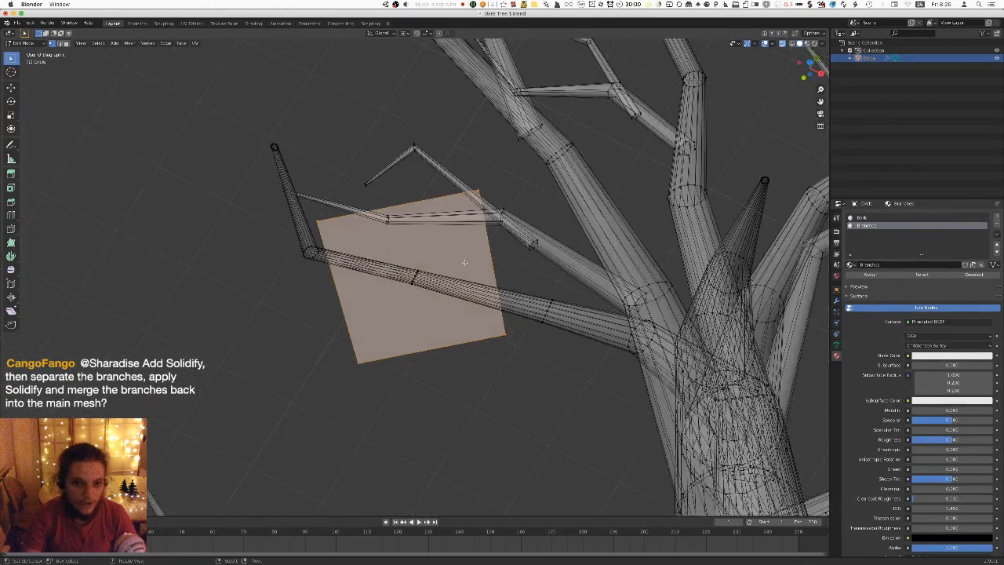
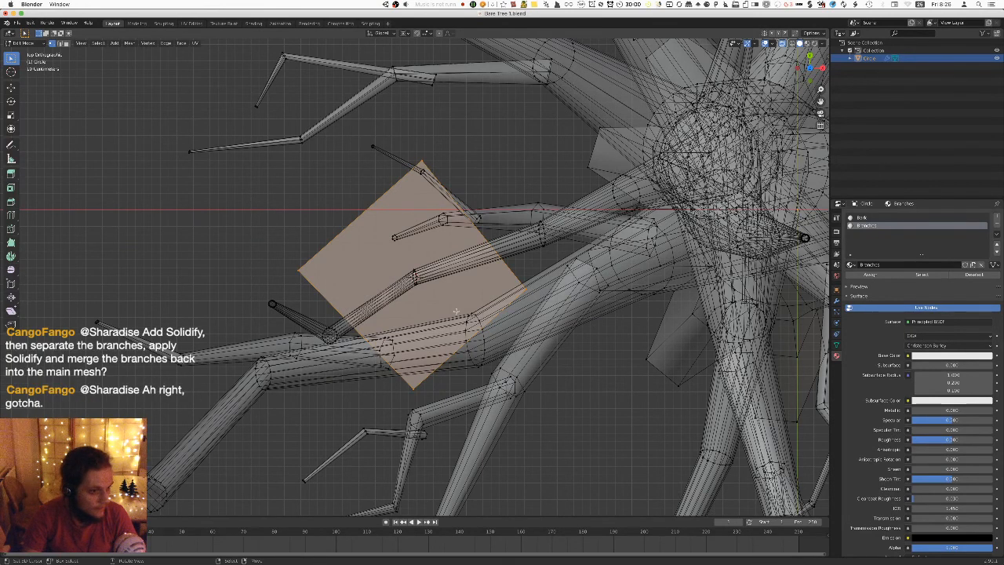
scroll(502, 311, "up", 1)
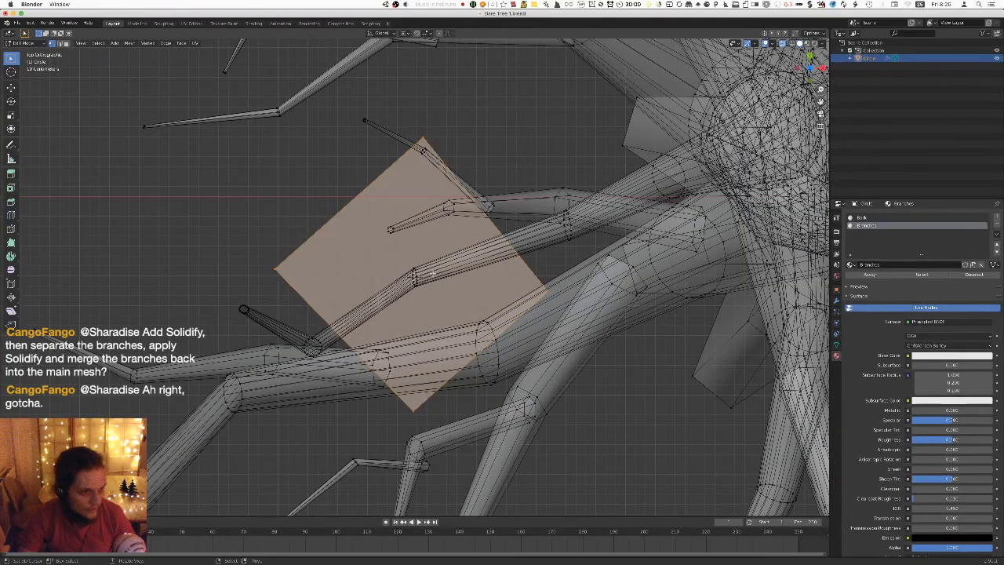
middle_click_drag(424, 353, 436, 248)
key("r")
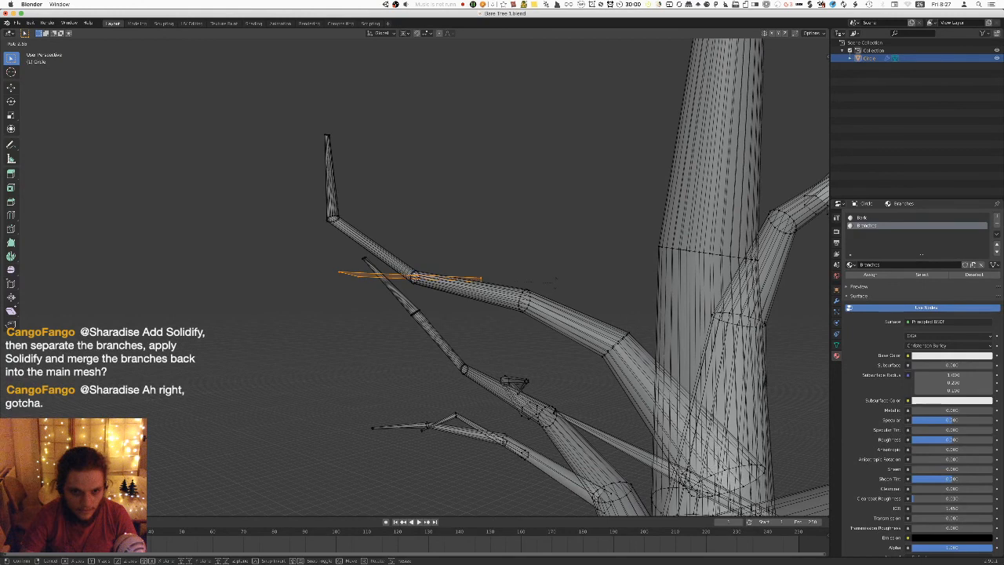
left_click(521, 255)
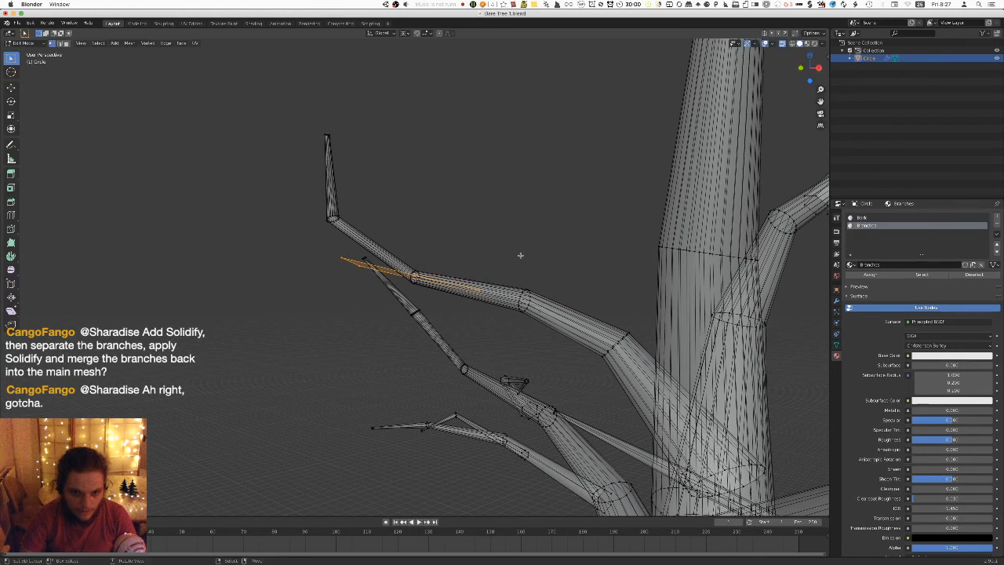
In top view, rotate the twig plane further and move it outward so one edge meets the branch joint.
key("KP_7")
key("r")
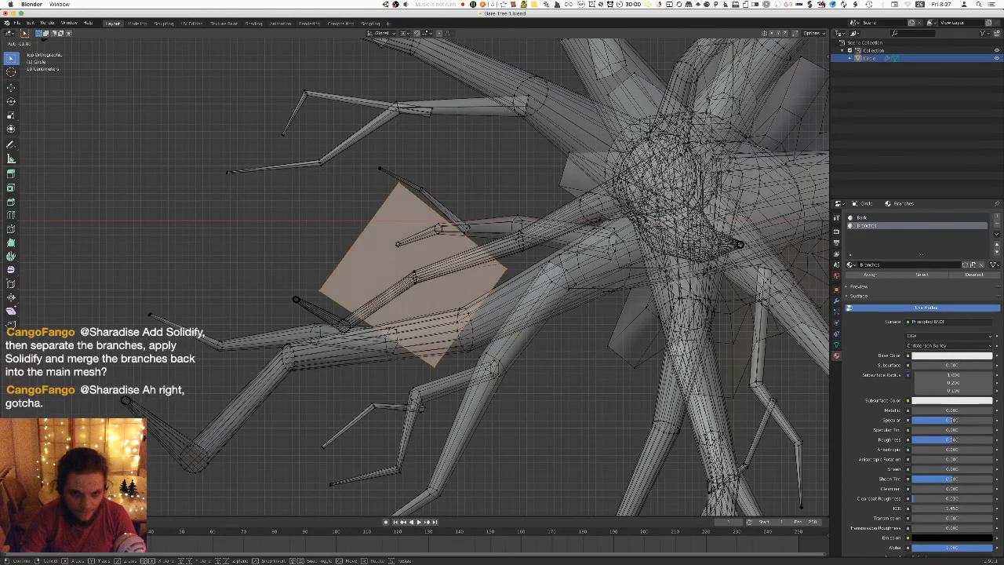
left_click(547, 280)
middle_click_drag(547, 280, 503, 301)
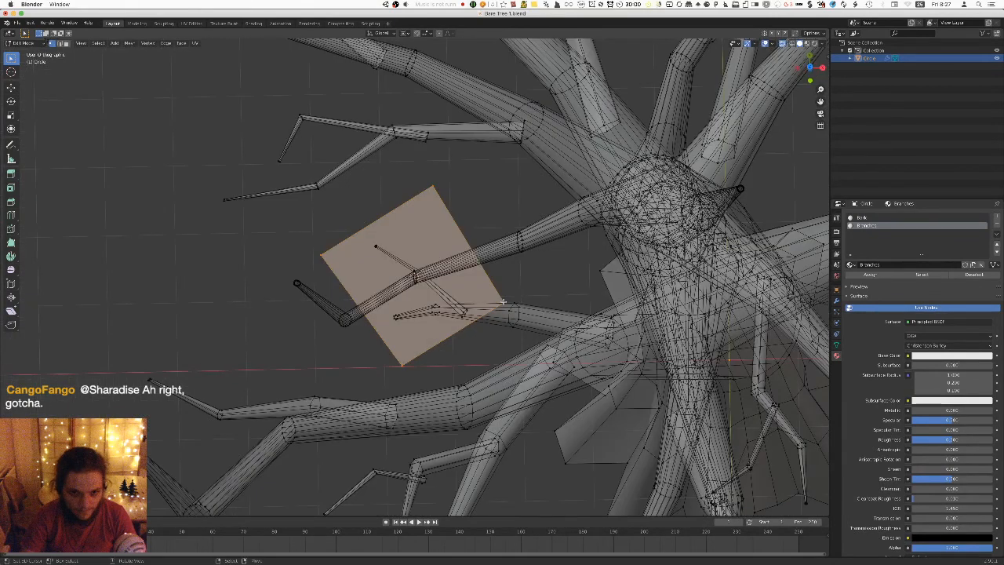
key("KP_7")
key("g")
key("r")
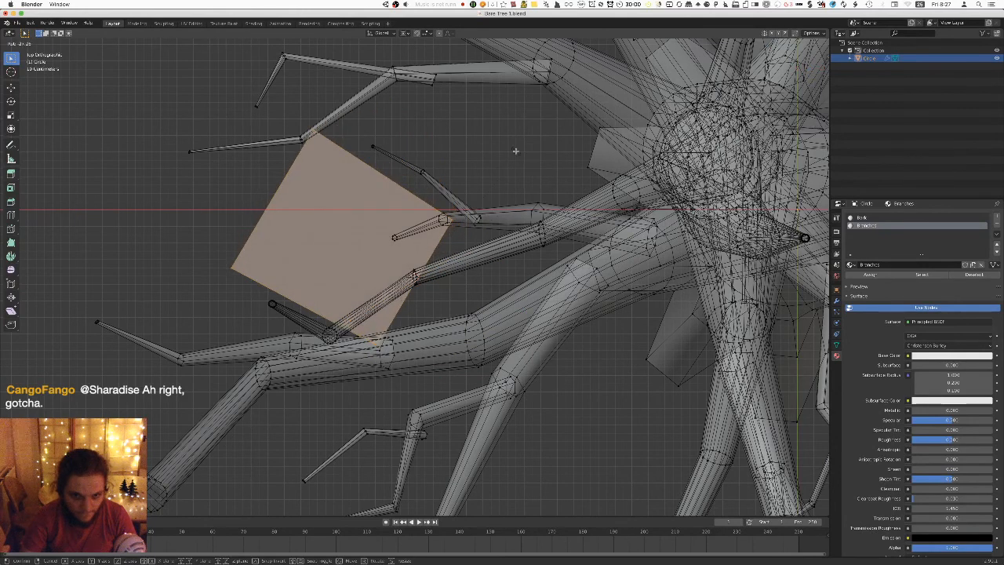
left_click(516, 150)
Set the transform pivot point to Individual Origins and nudge the twig plane into place against the branch joint.
key("Tab")
left_click(405, 33)
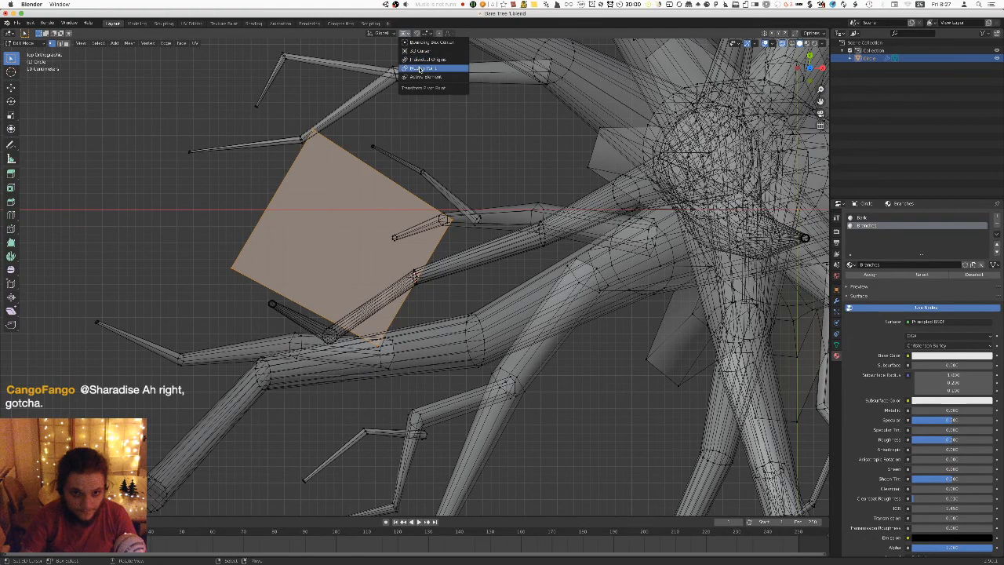
left_click(421, 60)
key("g")
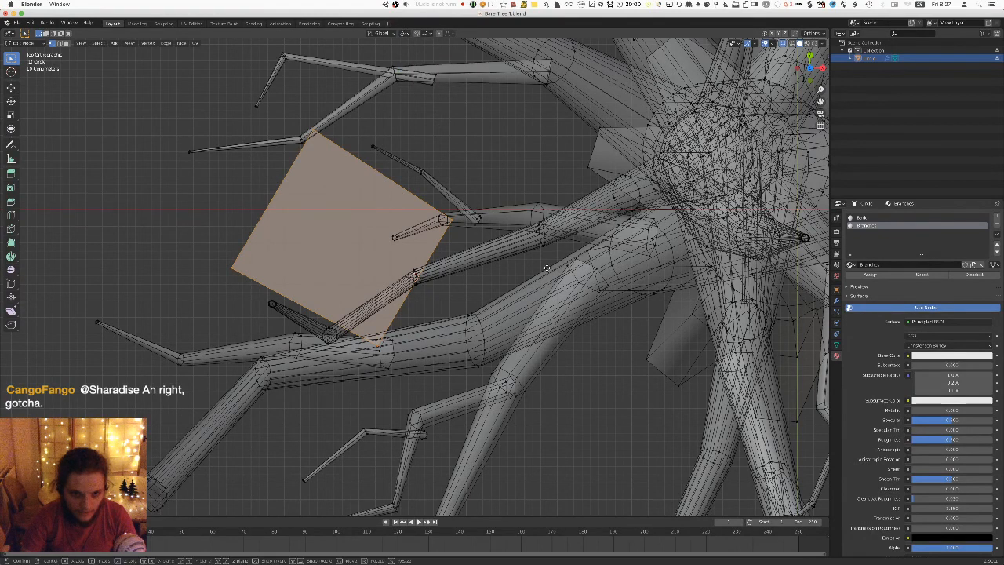
left_click(556, 270)
key("g")
left_click(552, 264)
From a side view, tilt the twig plane to slope upward and move it so its inner edge meets the branch joint.
middle_click_drag(553, 263, 568, 231)
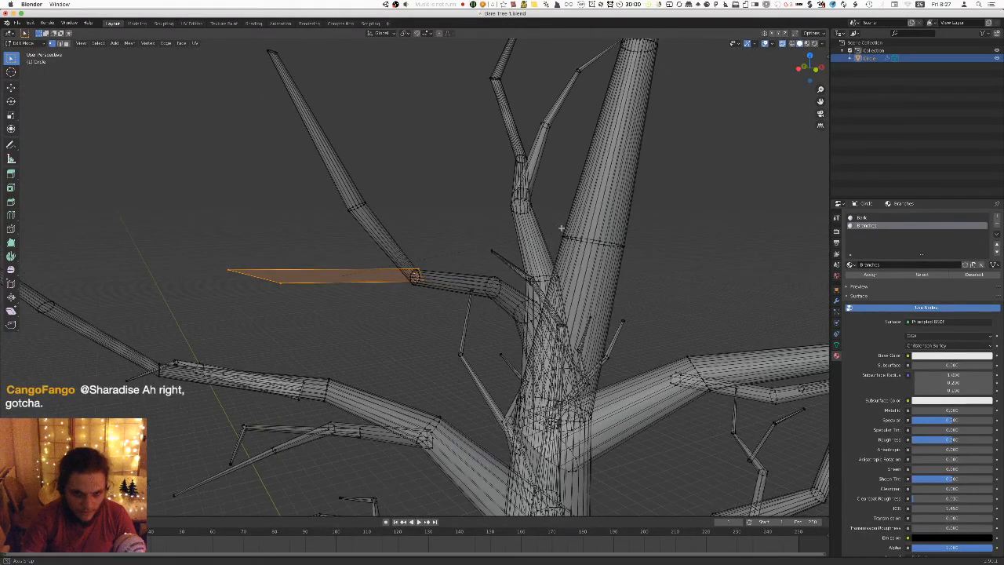
key("r")
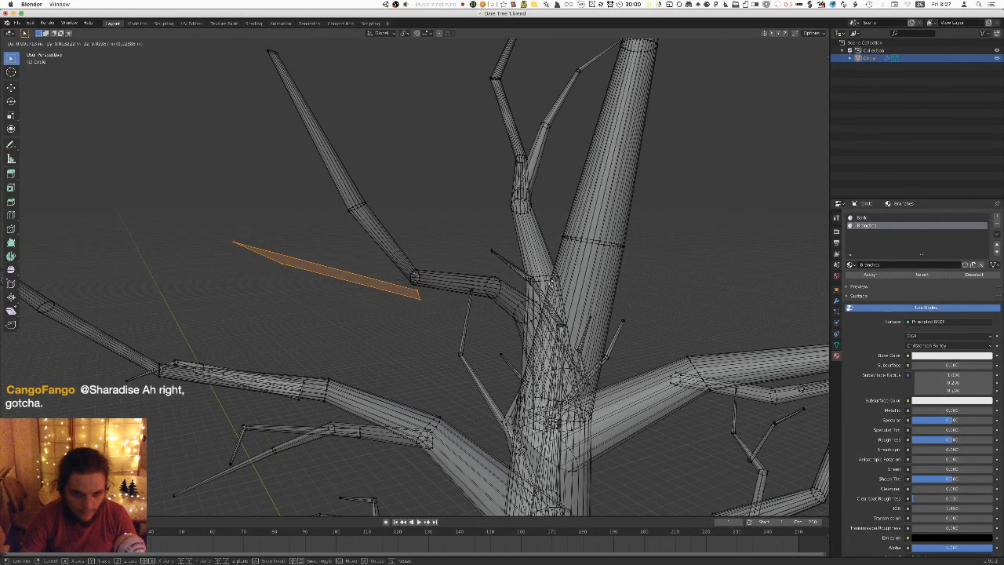
key("g")
left_click(554, 269)
middle_click_drag(554, 269, 469, 275)
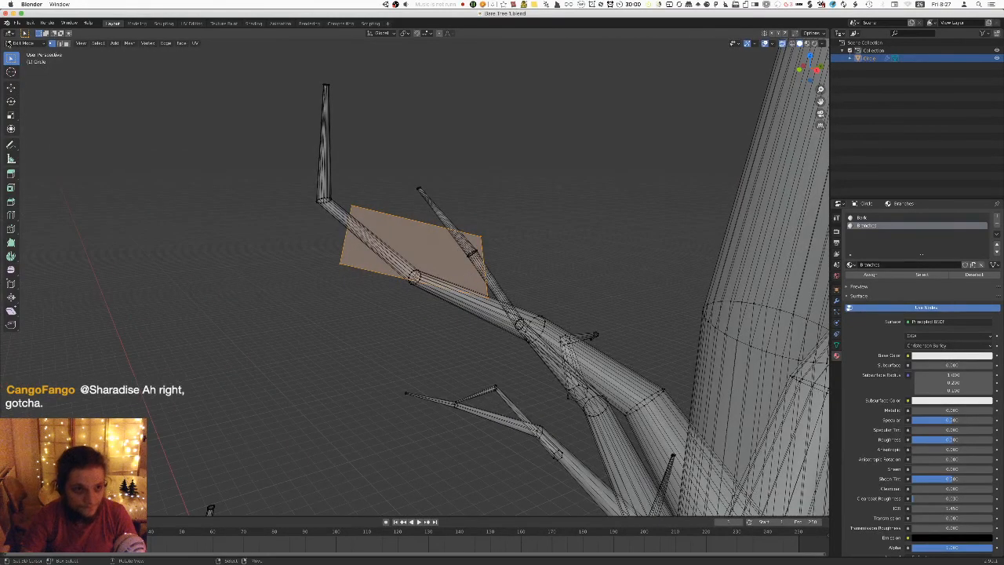
Export the tree with the adjusted twig plane as FBX, overwriting the Bare Tree 1 FBX file in the Trees folder.
left_click(17, 23)
mouse_move(41, 138)
left_click(131, 182)
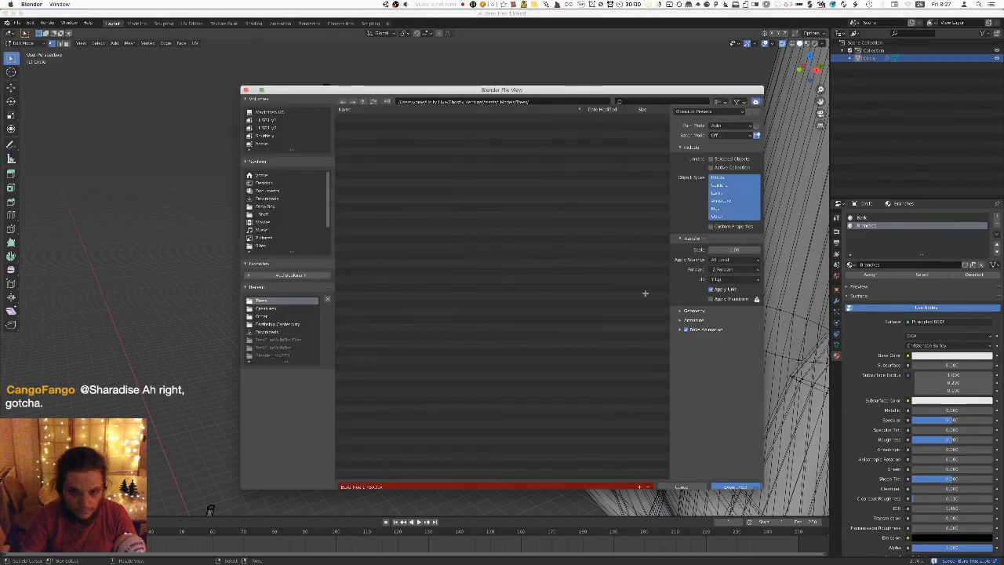
key("Return")
Switch to Unity and examine from several angles how the single twig sits on the tree's branch in the scene.
key("super+Tab")
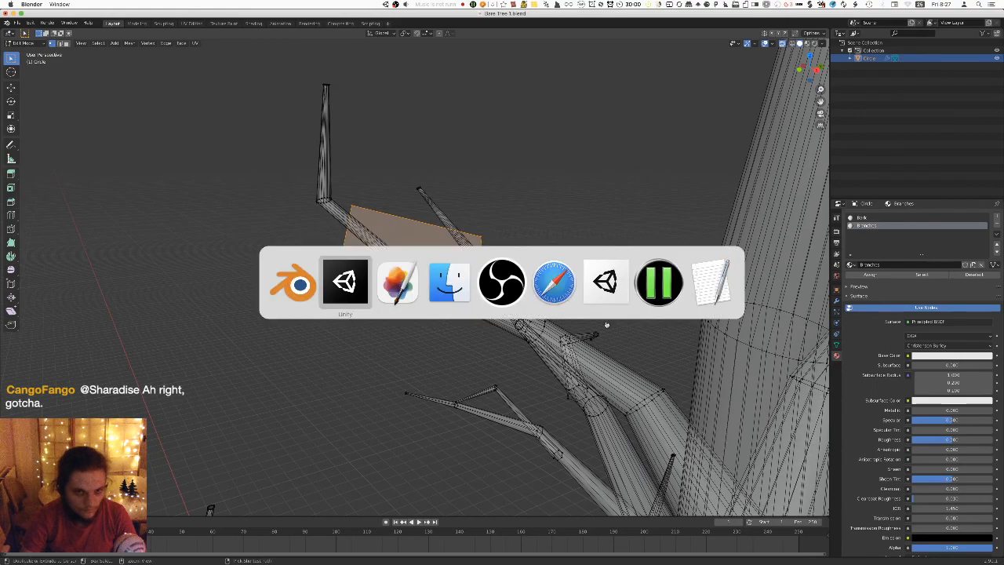
left_click_drag(371, 178, 118, 125, "alt")
scroll(128, 175, "down", 5)
left_click(351, 152)
left_click_drag(352, 152, 322, 126, "alt")
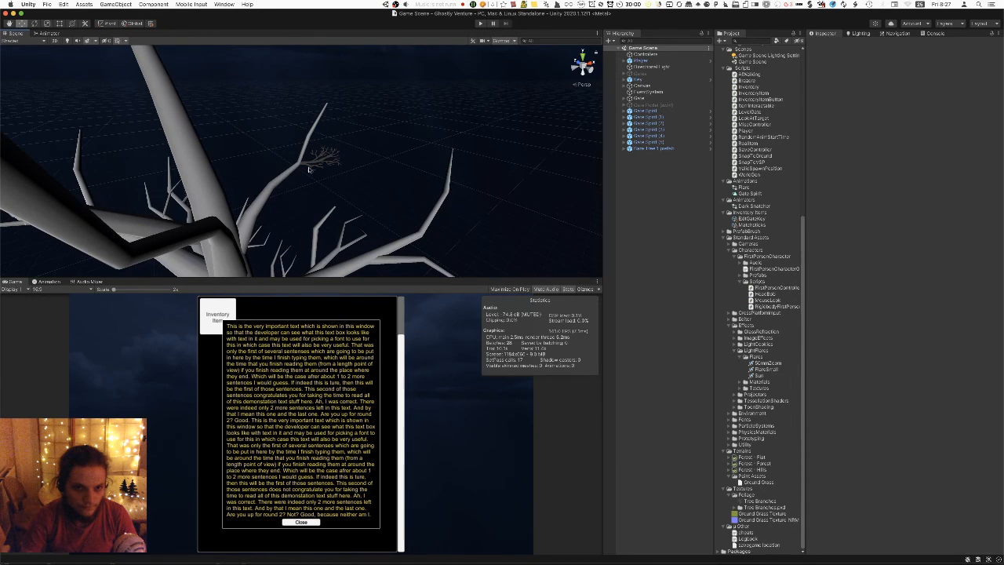
scroll(332, 154, "down", 5)
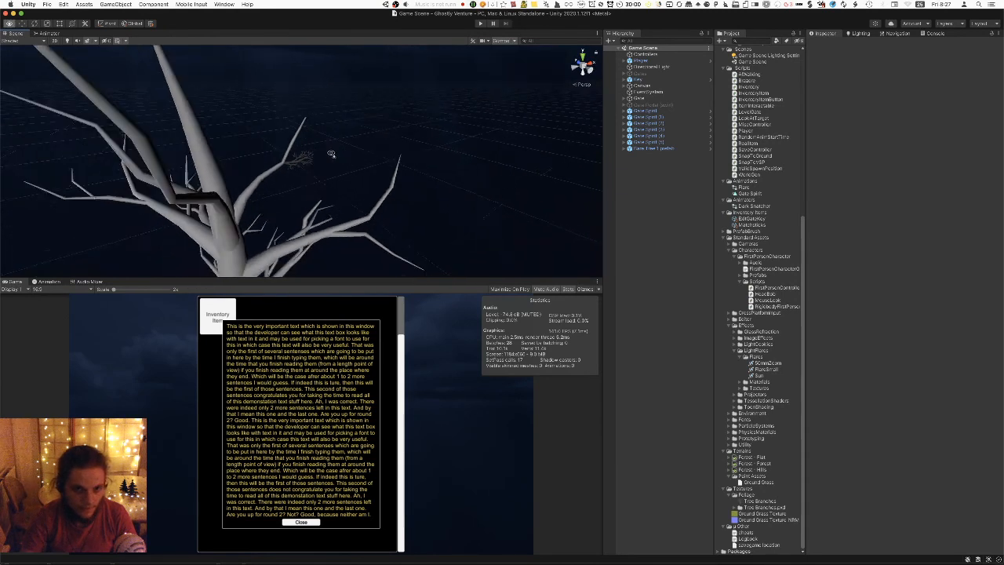
scroll(331, 155, "up", 6)
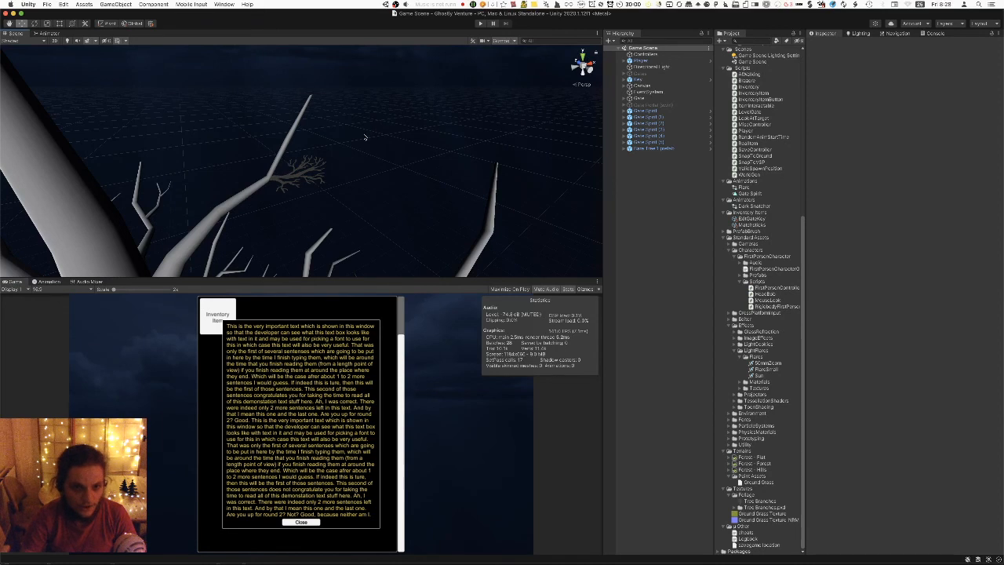
scroll(294, 174, "down", 4)
left_click_drag(294, 174, 281, 163, "alt")
scroll(281, 162, "up", 4)
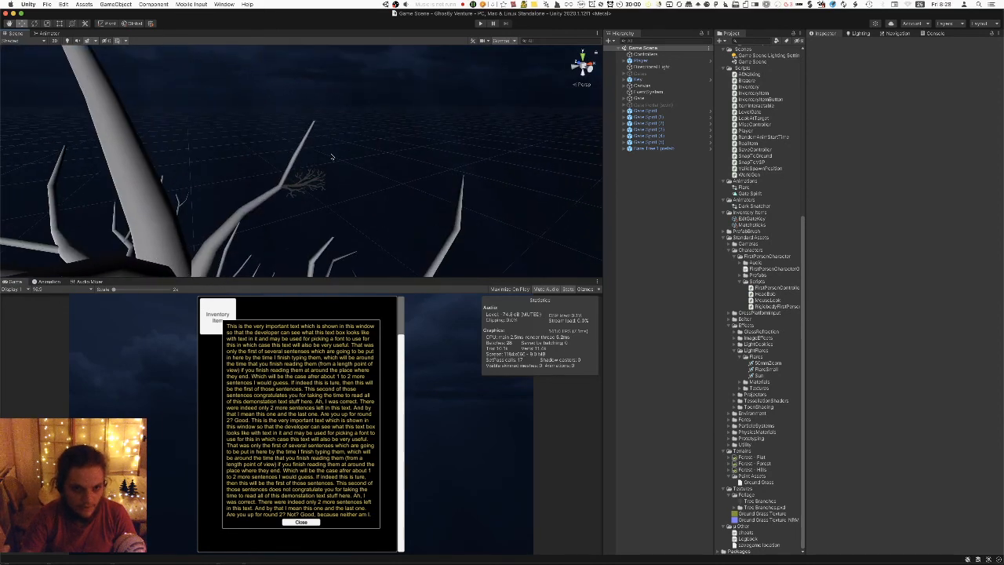
scroll(335, 174, "down", 3)
left_click_drag(334, 193, 453, 272, "alt")
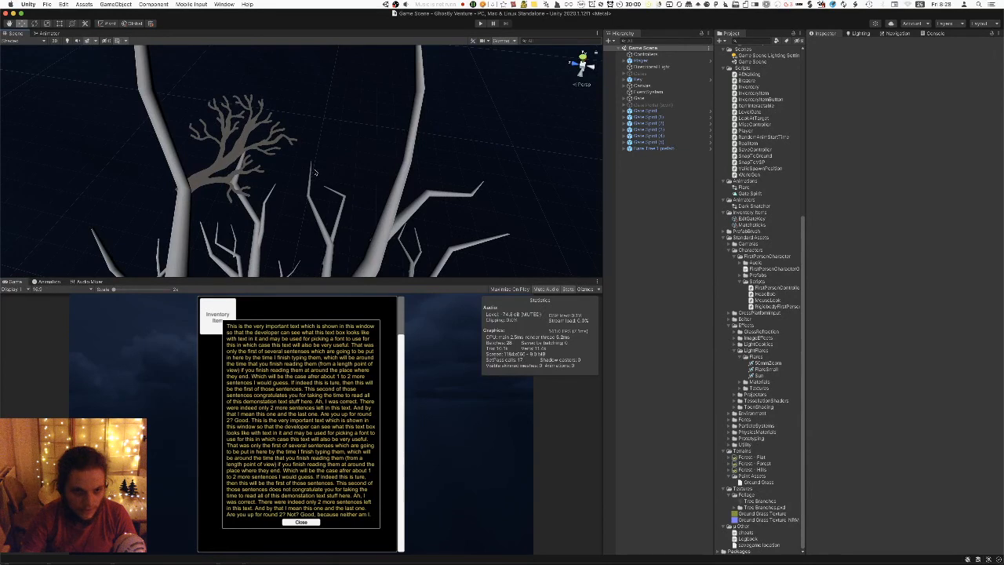
left_click_drag(248, 159, 472, 188, "alt")
scroll(447, 211, "down", 5)
scroll(472, 188, "up", 6)
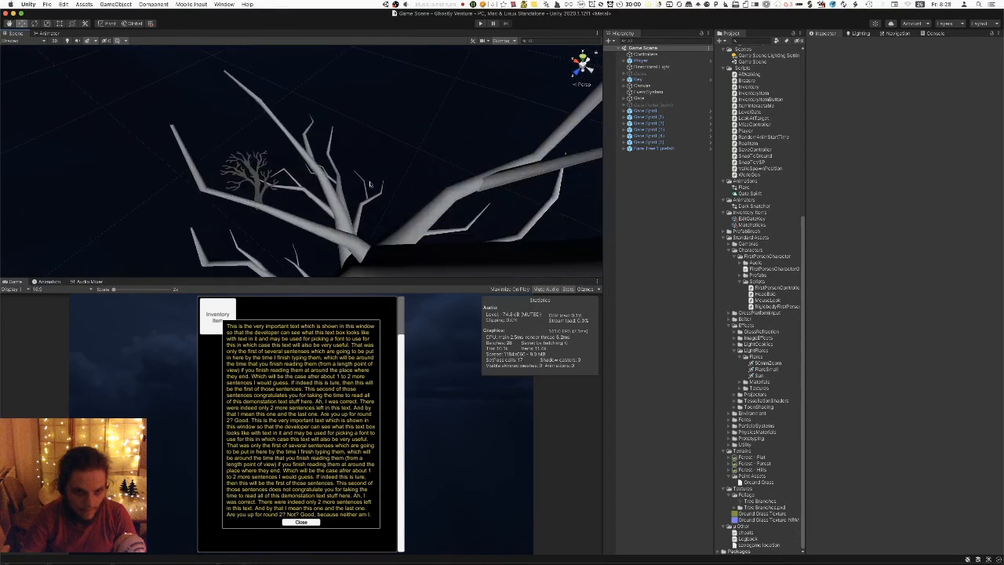
Switch back to Blender, duplicate the twig plane in top view, and rotate and move the copy onto the lower inner part of the branches.
key("super+Tab")
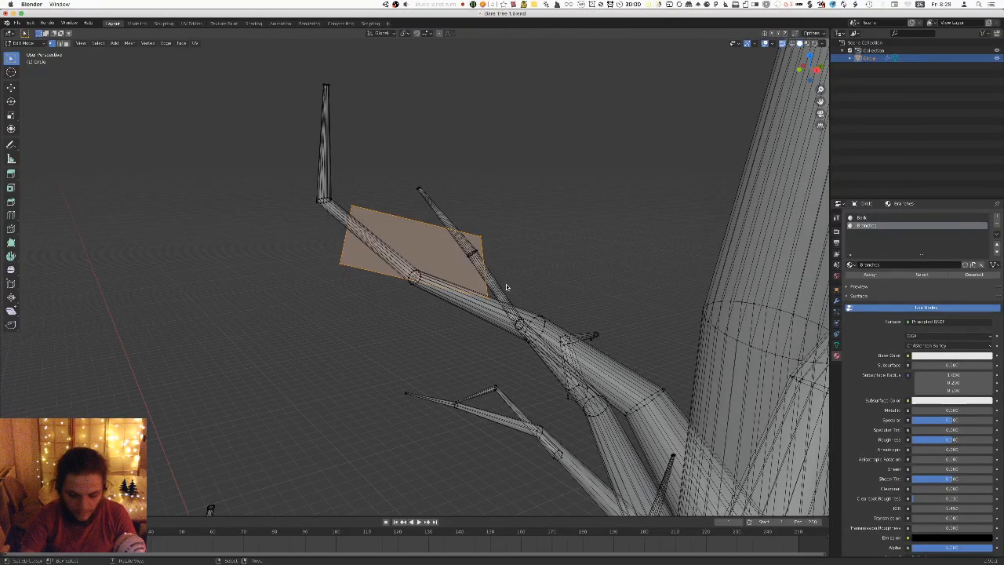
key("KP_7")
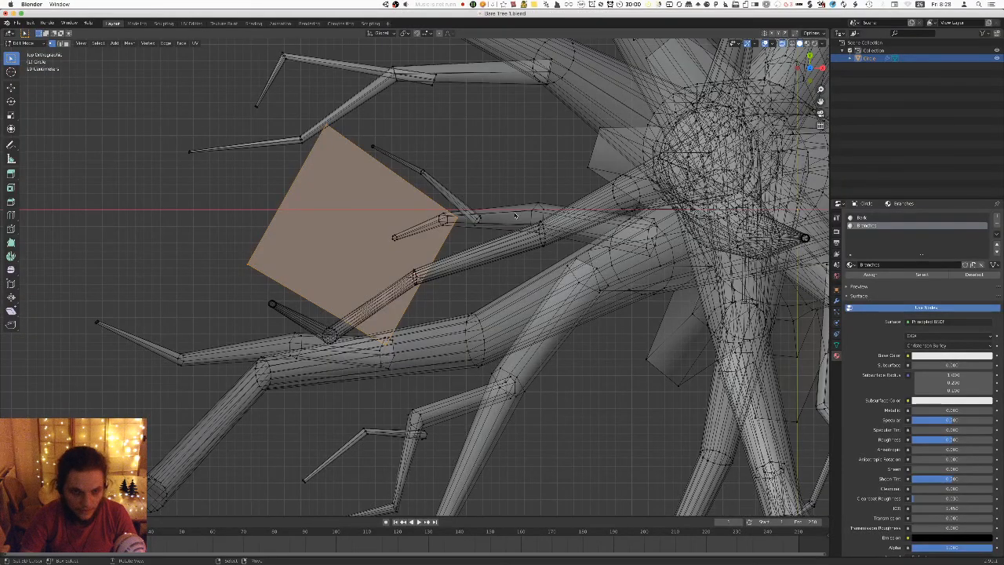
middle_click_drag(518, 237, 529, 276)
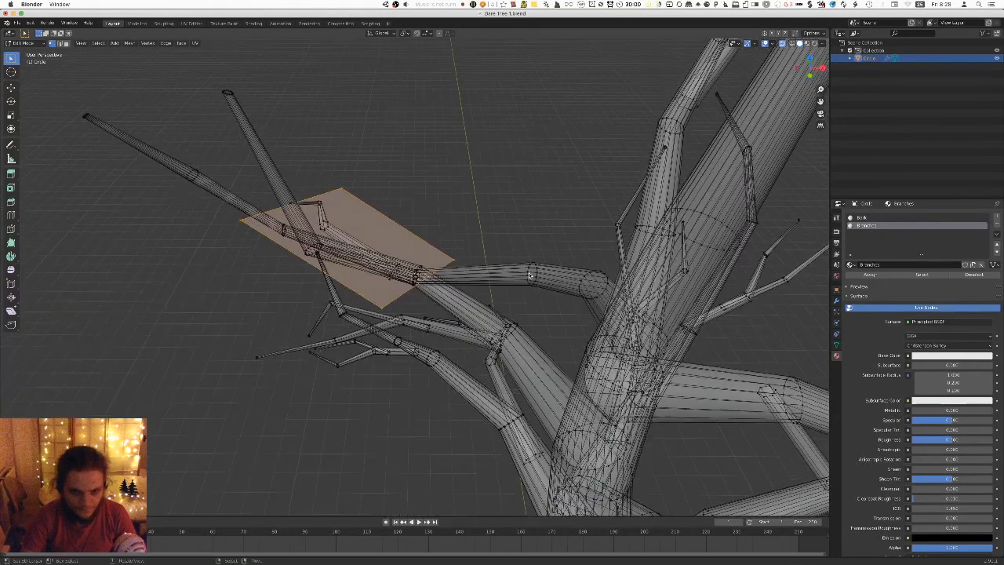
key("KP_7")
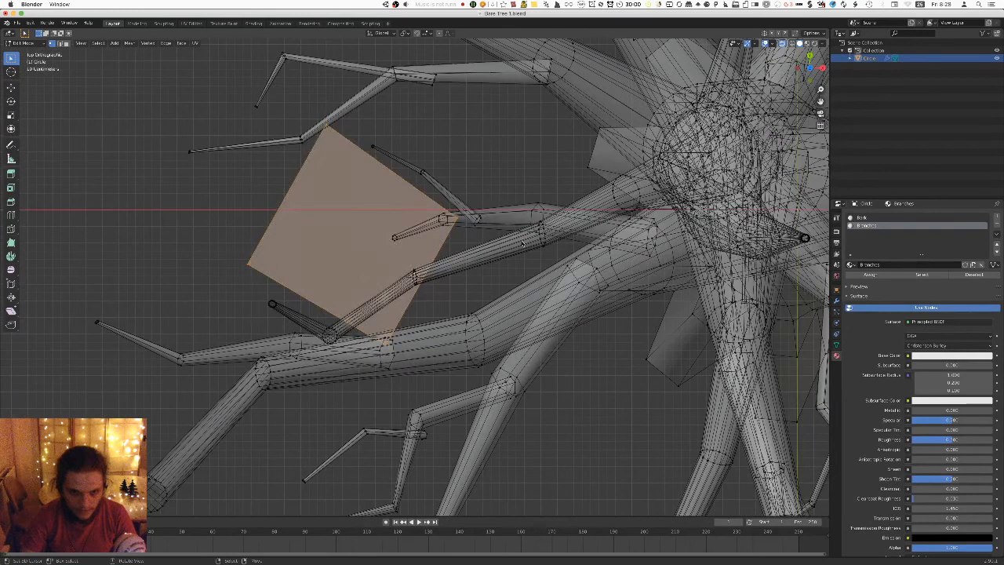
key("shift+d")
key("r")
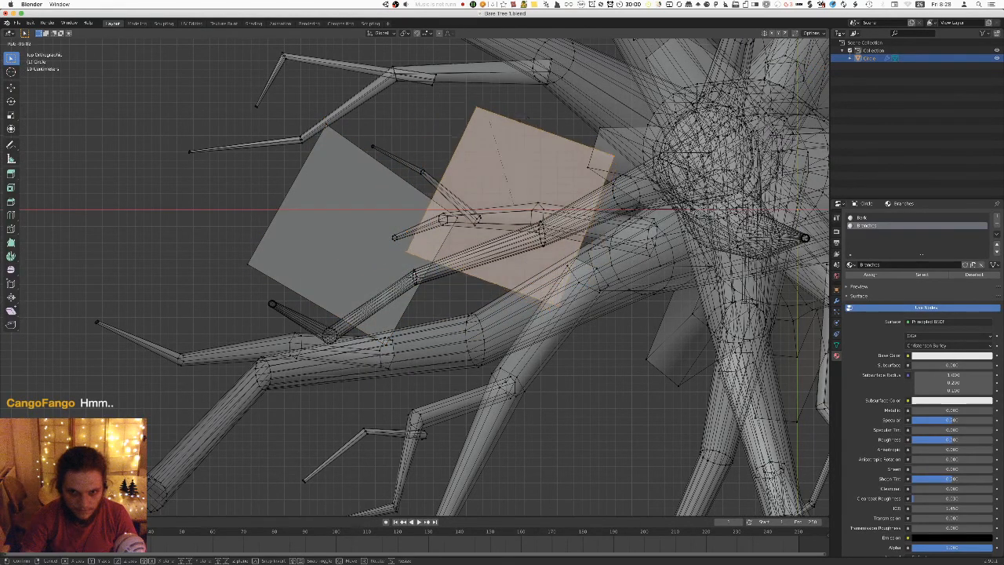
key("g")
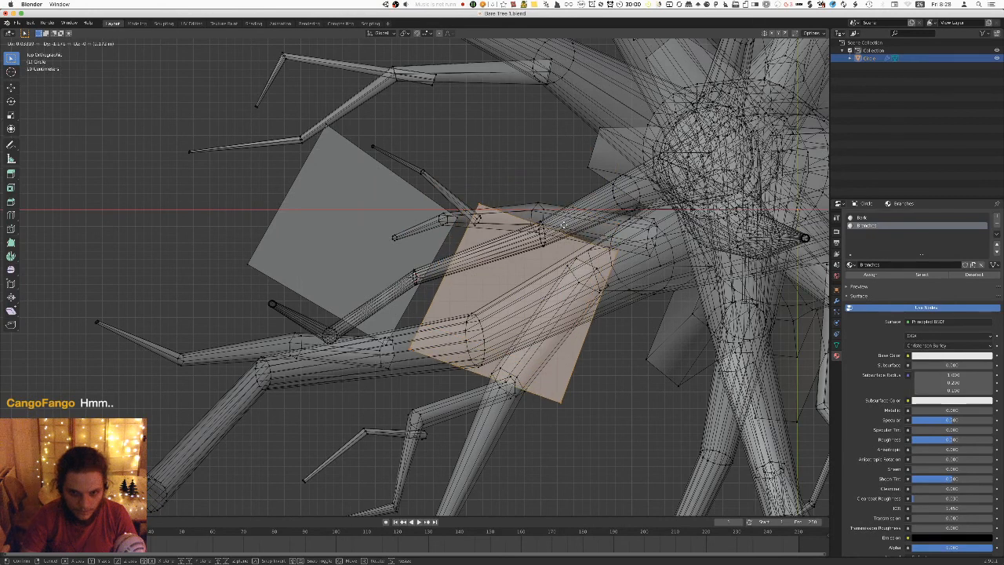
left_click(575, 289)
From a side view, tilt the duplicated twig plane along the branch's slope and lower it onto the branch.
middle_click_drag(574, 289, 621, 251)
key("r")
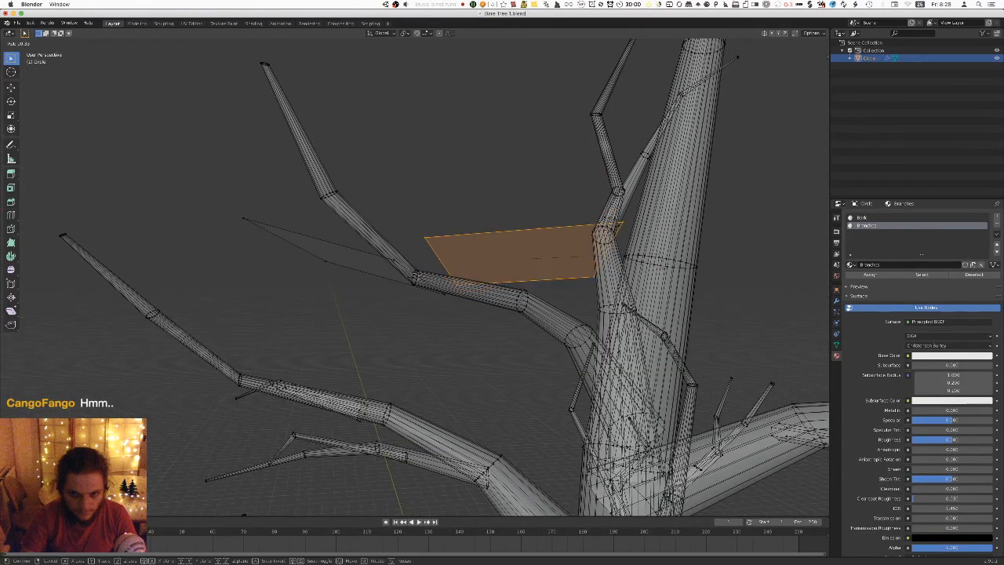
left_click(644, 308)
key("g")
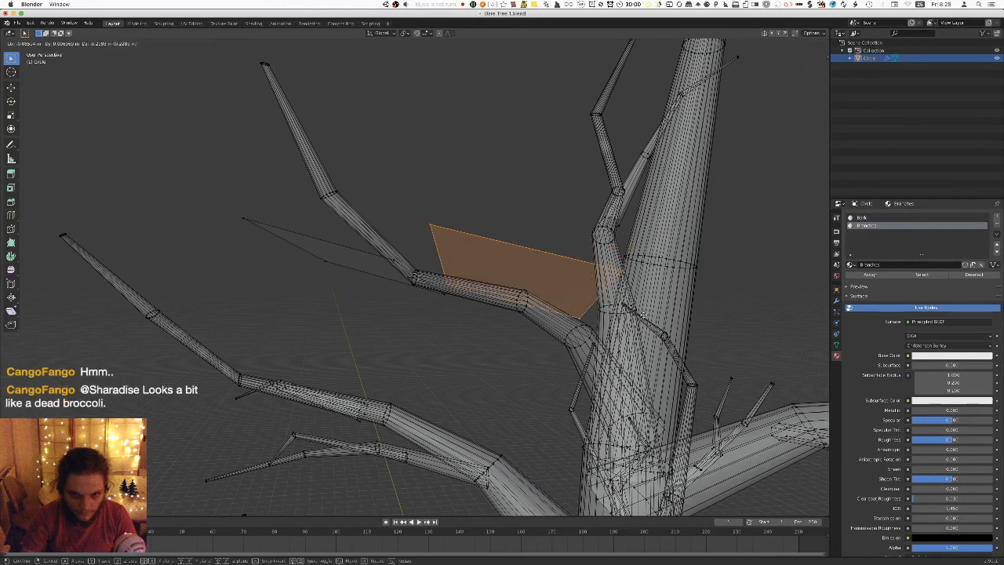
left_click(643, 314)
middle_click_drag(643, 314, 474, 325)
key("Tab")
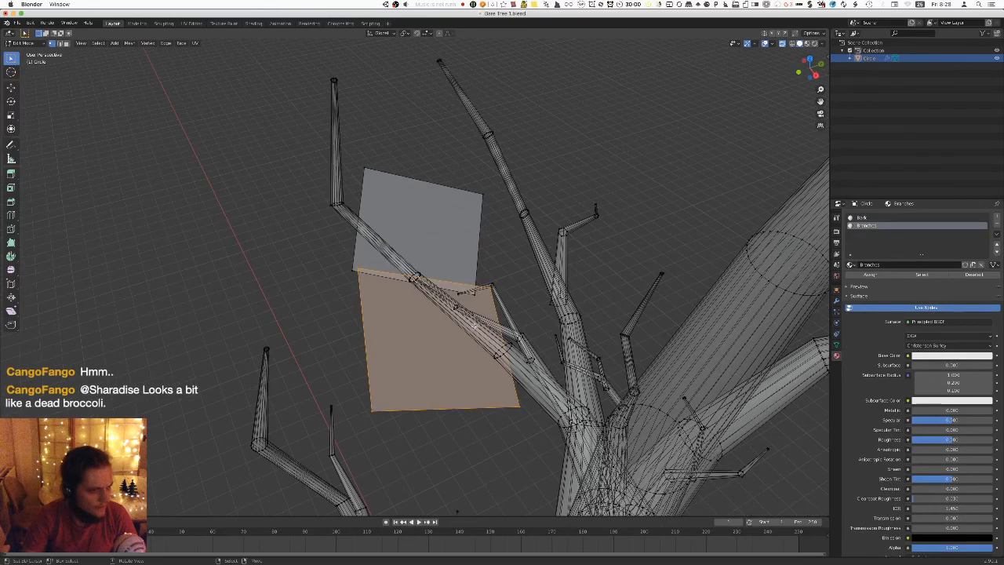
Export the tree with both twig planes as FBX, replacing the Bare Tree 1 FBX file in the Trees folder.
key("KP_7")
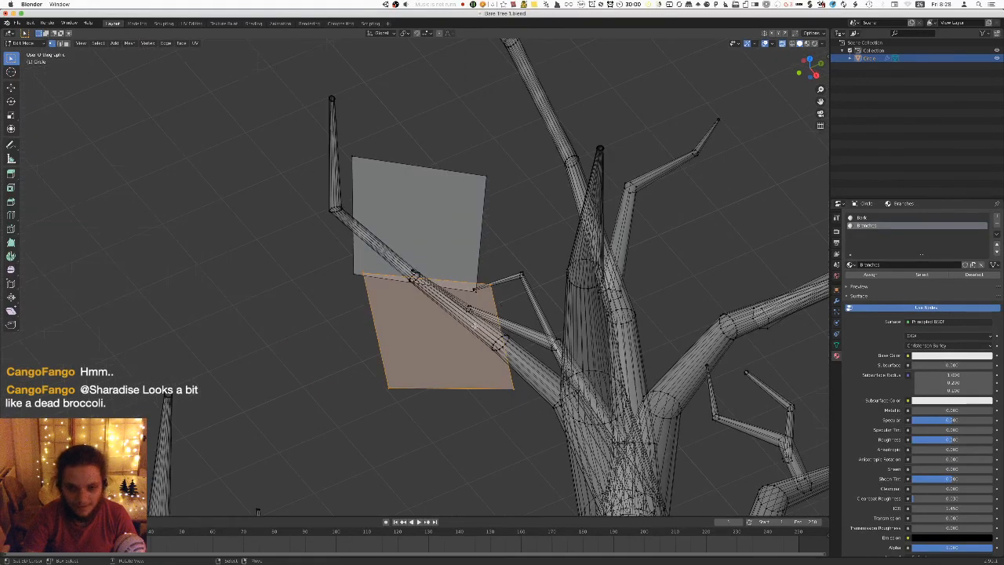
scroll(551, 274, "down", 3)
middle_click_drag(552, 274, 437, 228, "shift")
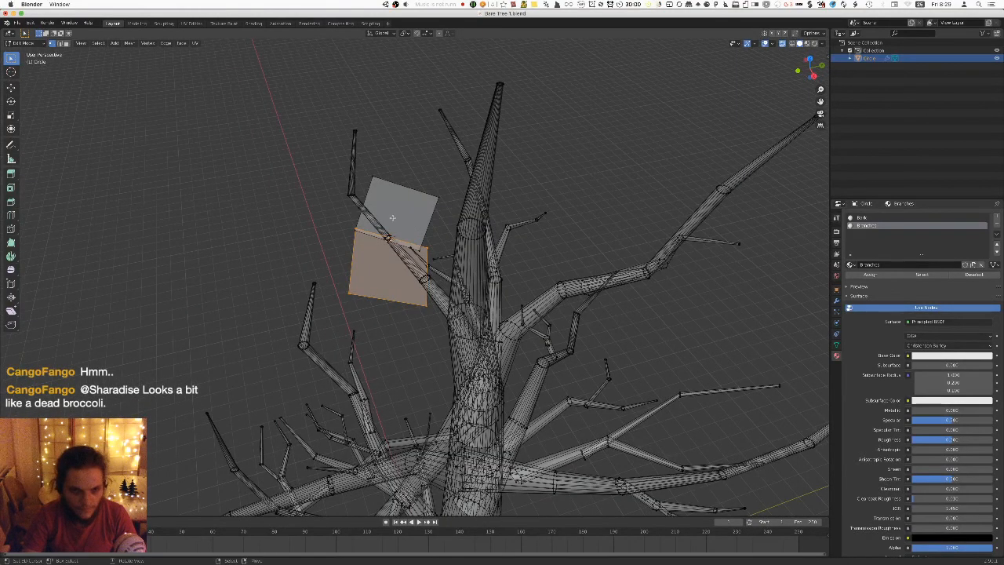
left_click(16, 22)
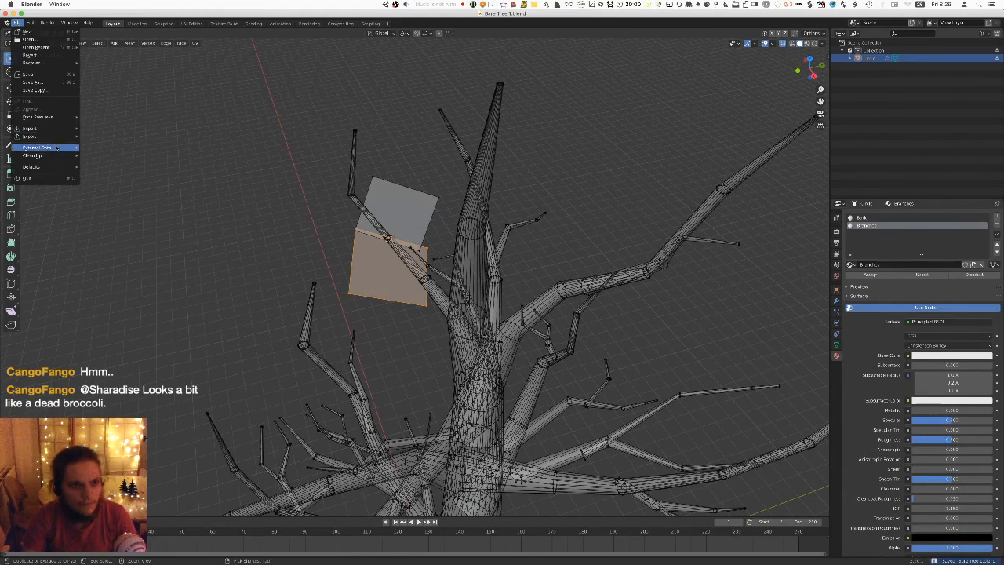
mouse_move(35, 137)
left_click(145, 186)
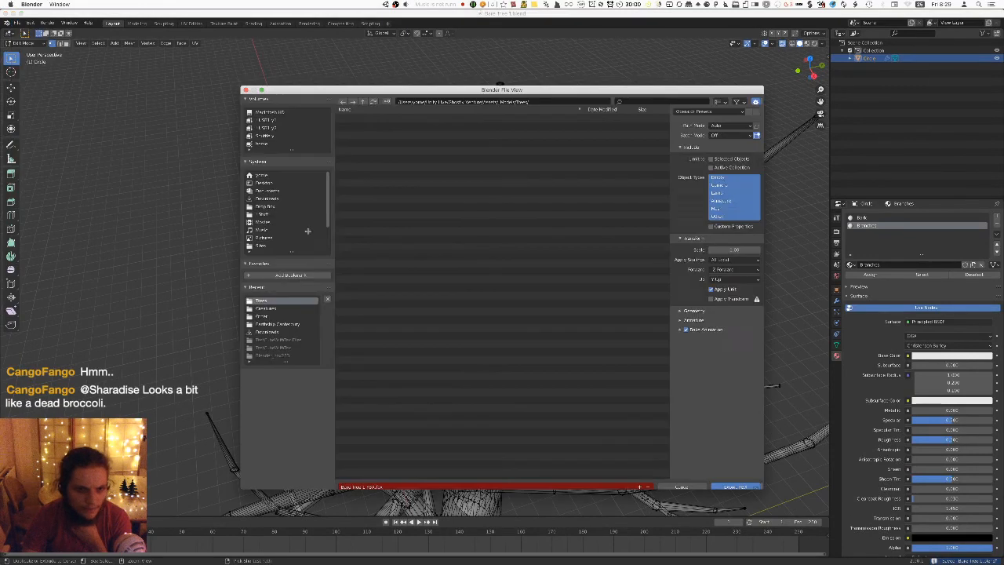
key("Return")
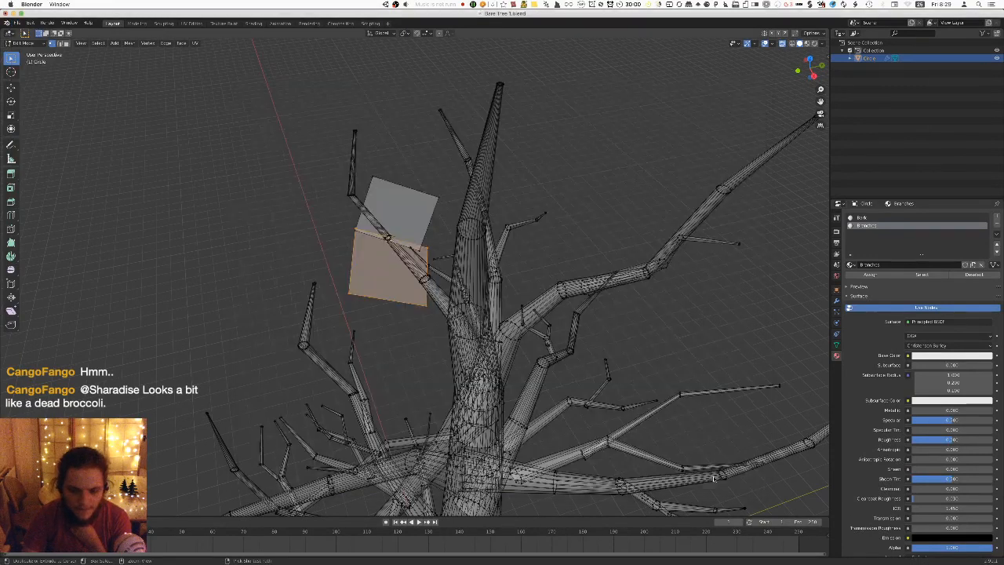
Switch to Unity and examine how the two twigs look on the reimported tree, from a distance and up close.
key("super+Tab")
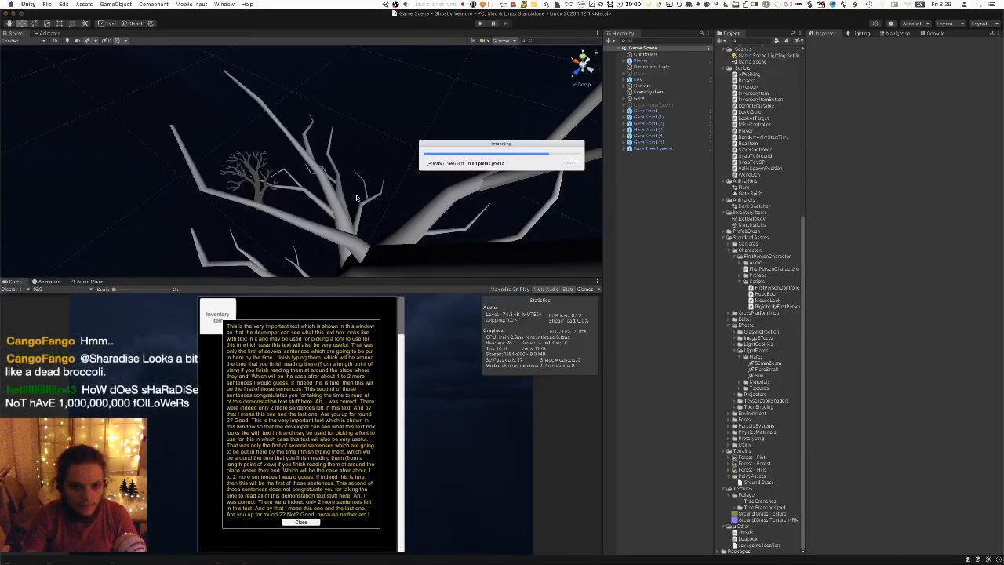
left_click_drag(364, 221, 30, 183, "alt")
scroll(30, 184, "down", 5)
scroll(33, 116, "up", 5)
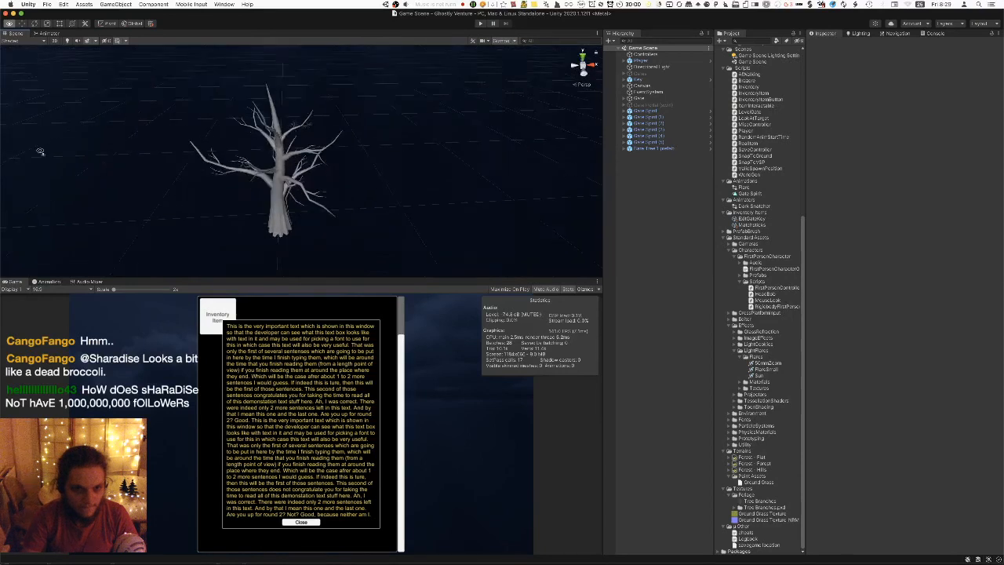
left_click_drag(62, 128, 146, 163, "alt")
scroll(776, 164, "up", 10)
left_click_drag(326, 141, 345, 177, "alt")
Create a material named Bark in the Foliage materials folder and apply it to the tree's trunk and branches in the scene.
right_click(751, 100)
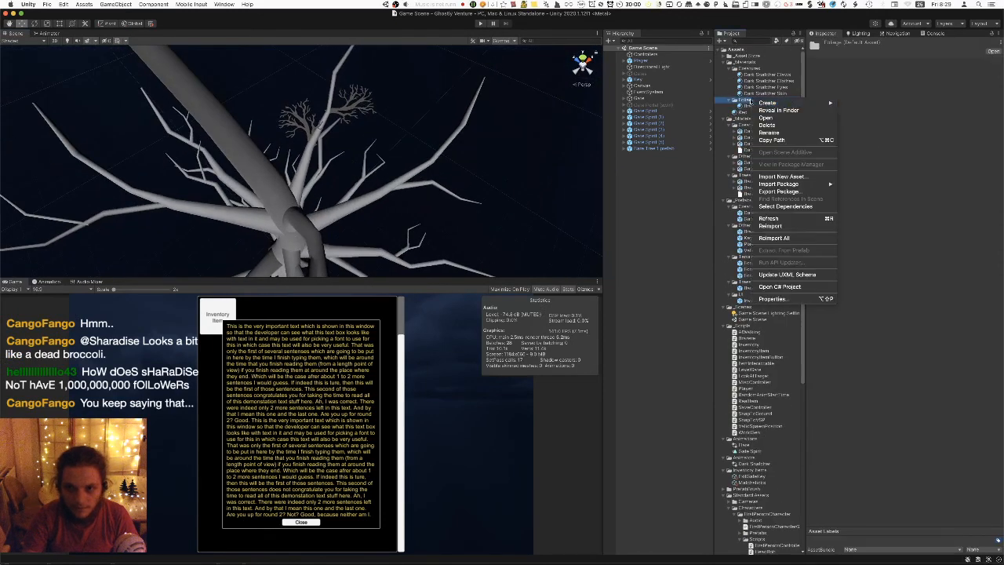
mouse_move(792, 103)
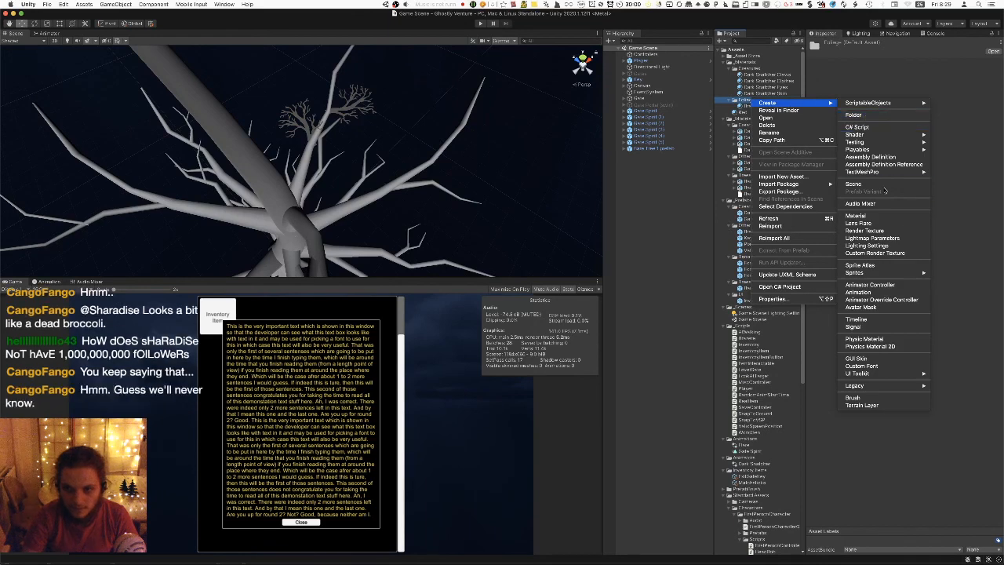
left_click(894, 215)
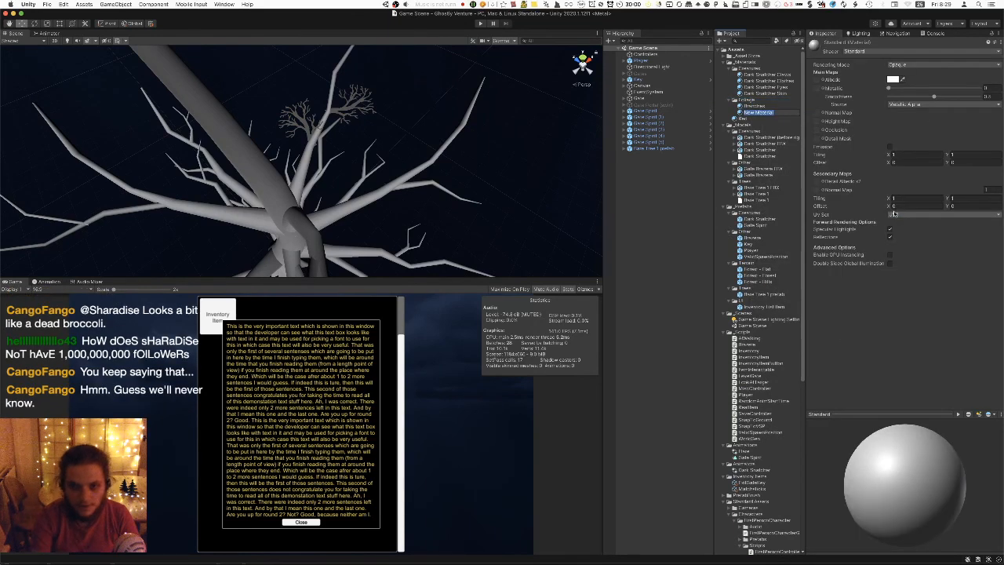
type("Bark")
key("Return")
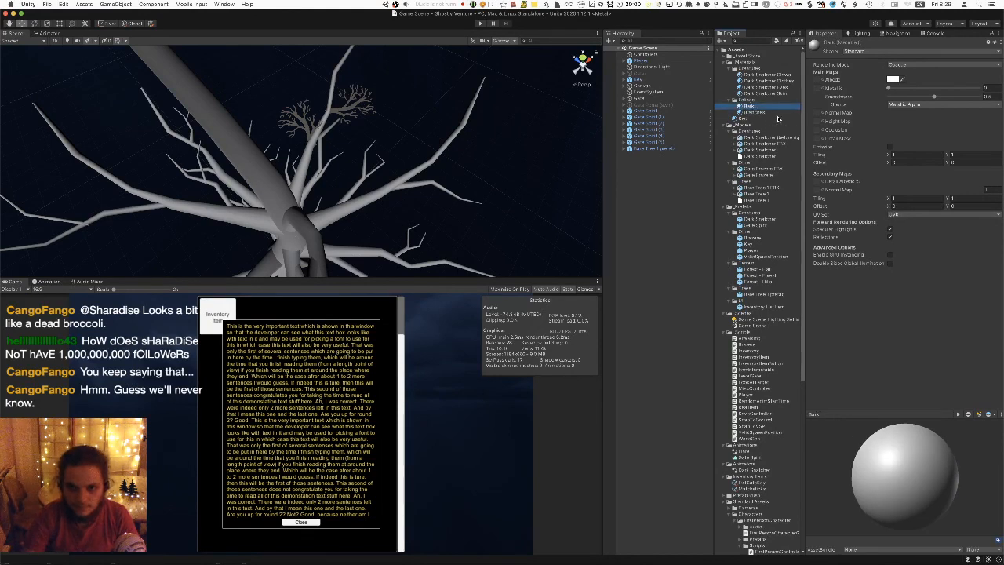
left_click_drag(381, 127, 266, 174)
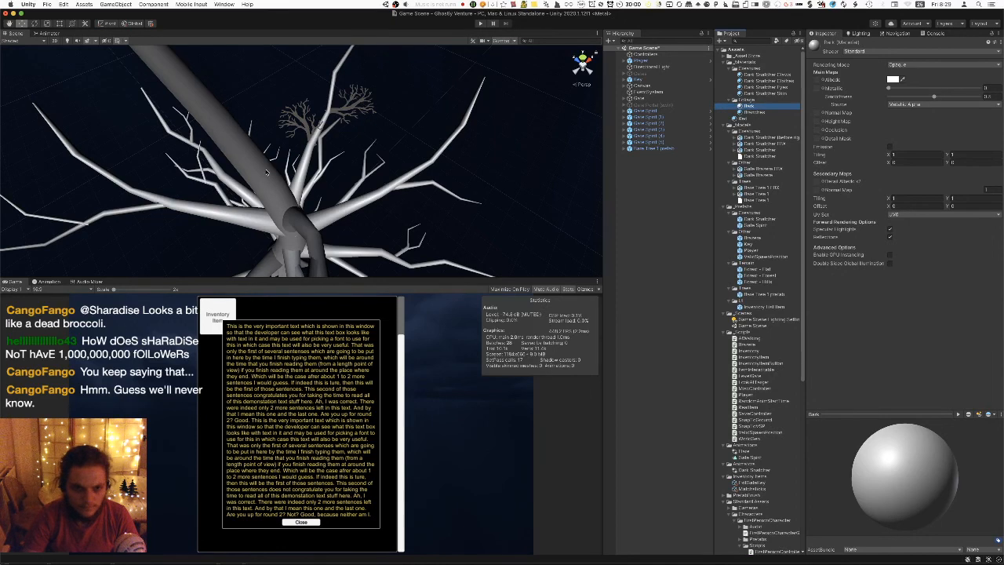
Switch to Pixelmator Pro and look up the RGB values of the paint colour used for the twig drawing.
left_click(891, 79)
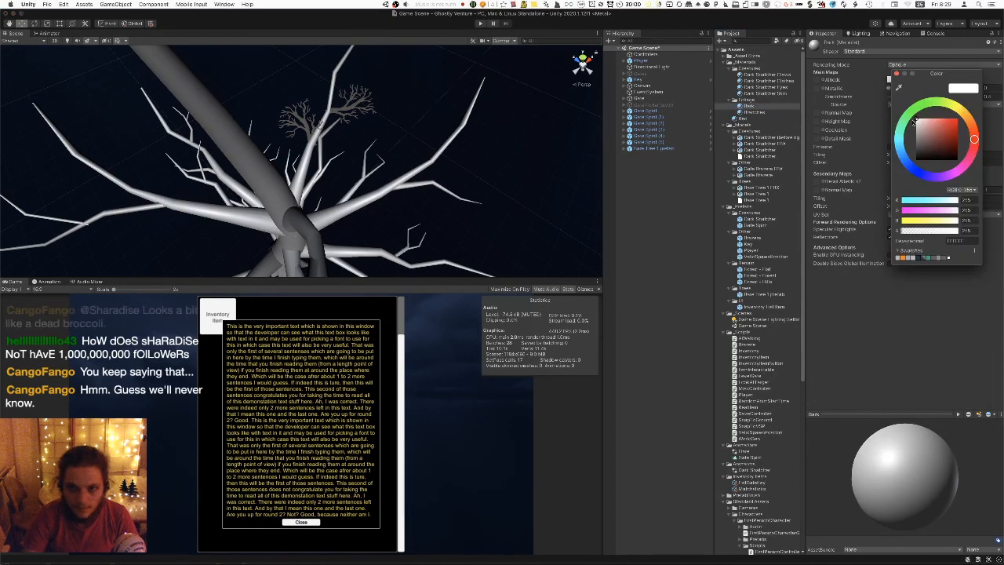
key("super+Tab")
key("super+Tab")
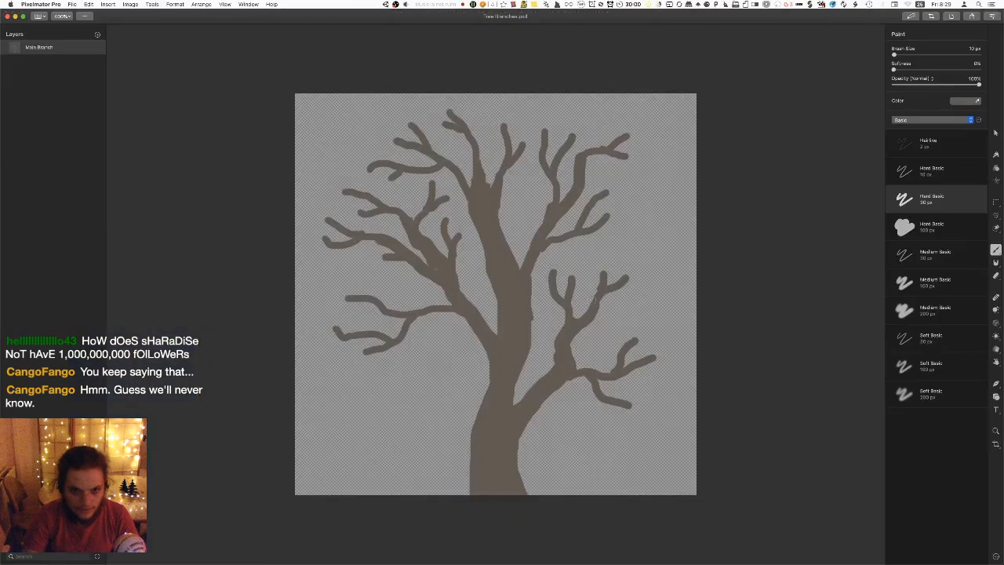
left_click(963, 101)
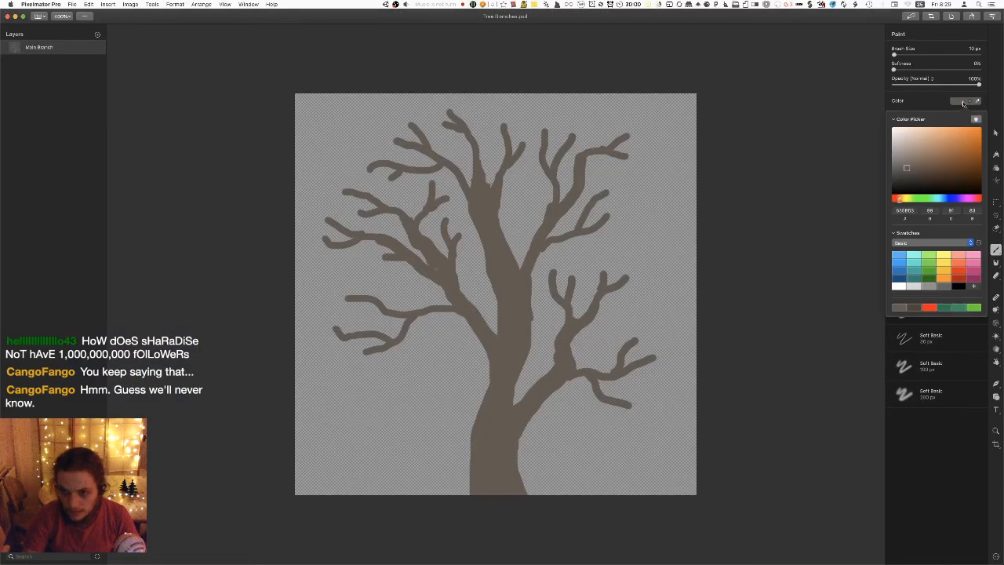
left_click(963, 101)
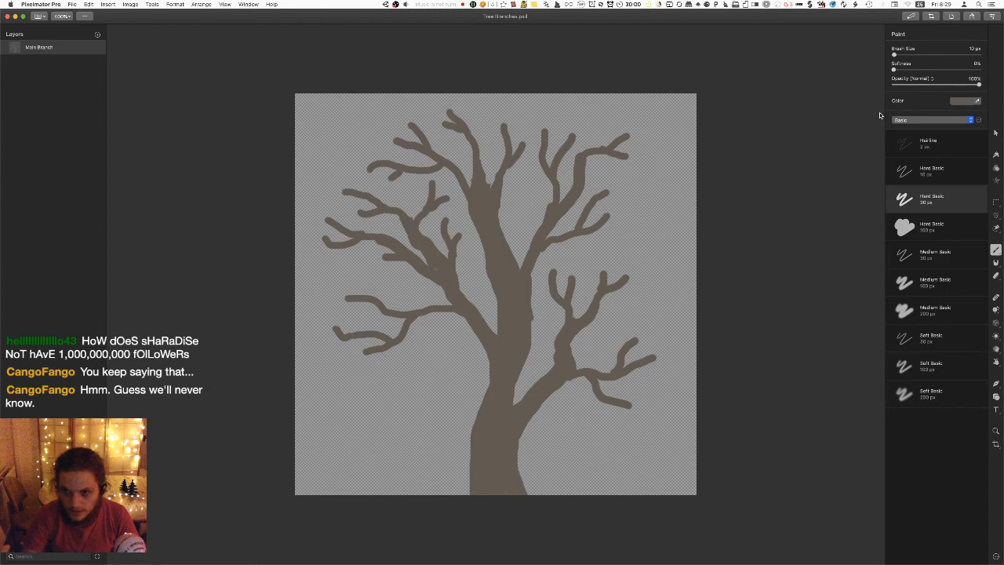
key("super+Tab")
In Unity, set the Bark material's albedo colour to the twig drawing's grey-brown, RGB 99, 91, 83.
left_click(894, 78)
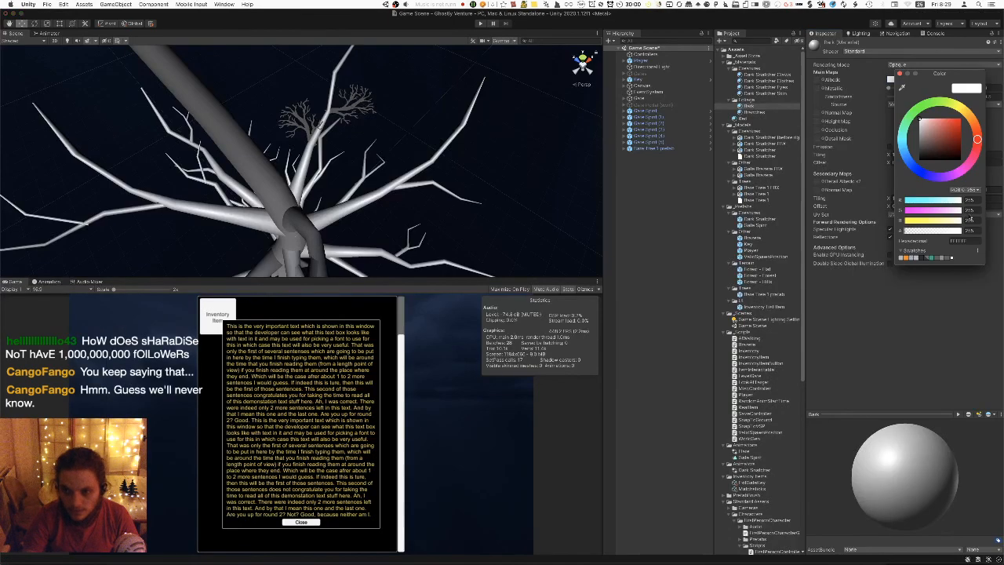
type("100")
key("Tab")
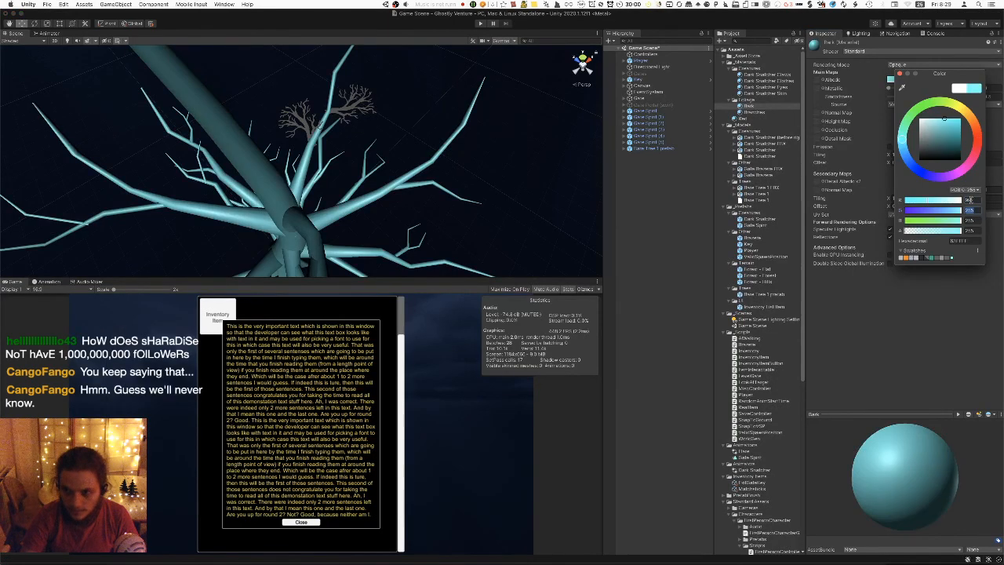
type("100")
key("Tab")
type("80")
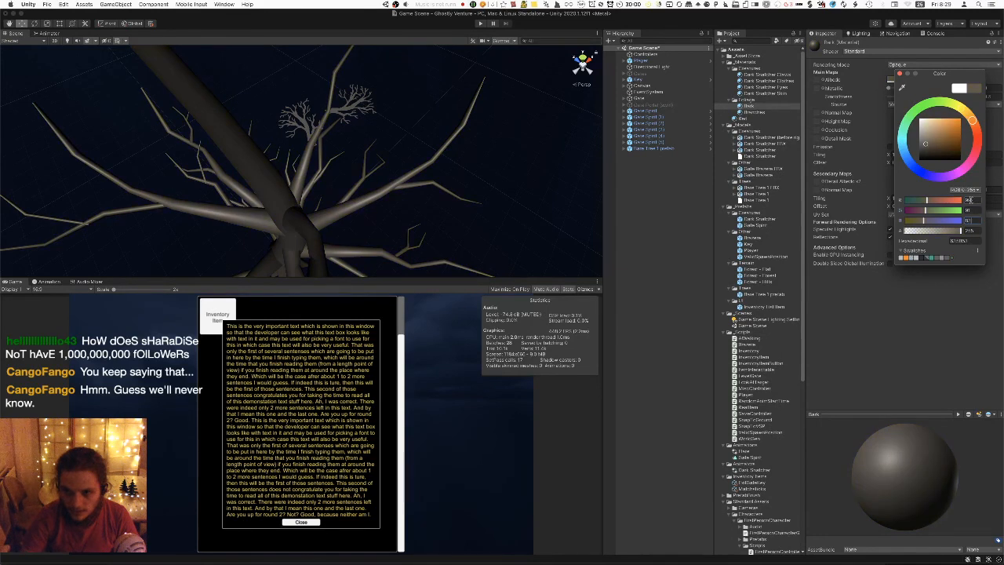
left_click(900, 73)
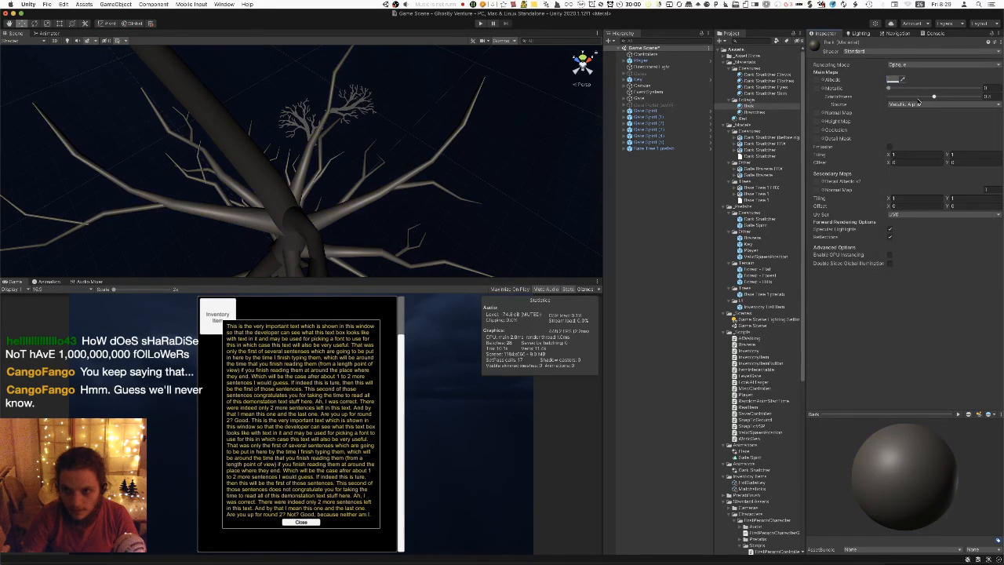
Set the Bark material's smoothness to 0 and check the tree from several distances and angles in the scene.
left_click_drag(926, 97, 888, 96)
left_click_drag(338, 165, 268, 104, "alt")
scroll(229, 69, "down", 6, "alt")
scroll(228, 67, "up", 6, "alt")
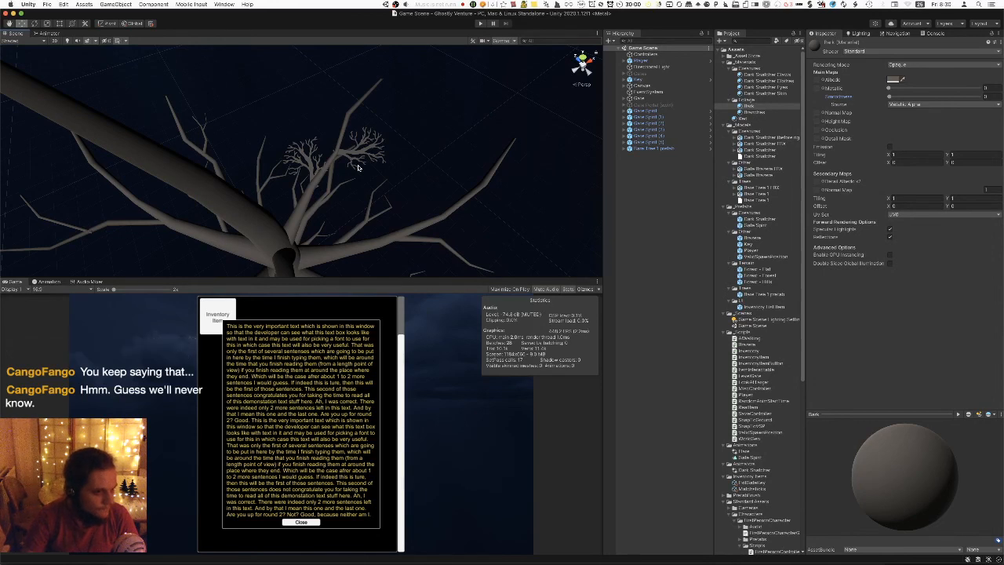
left_click_drag(353, 135, 342, 111, "alt")
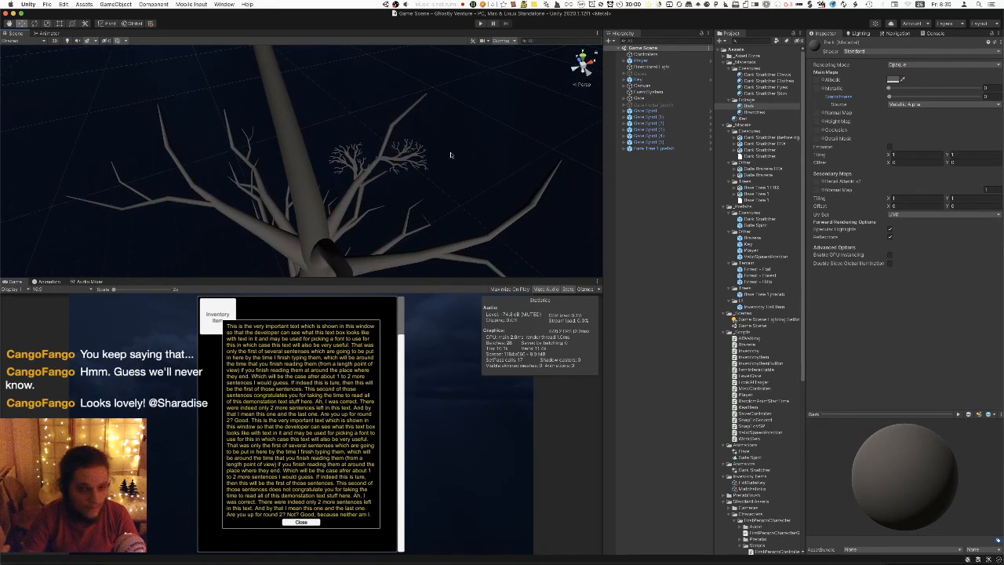
Switch to Blender, scale the selected twig plane up about 1.2 times from the top view, and save the file.
key("super+Tab")
key("super+Tab")
key("super+Tab")
key("super+Tab")
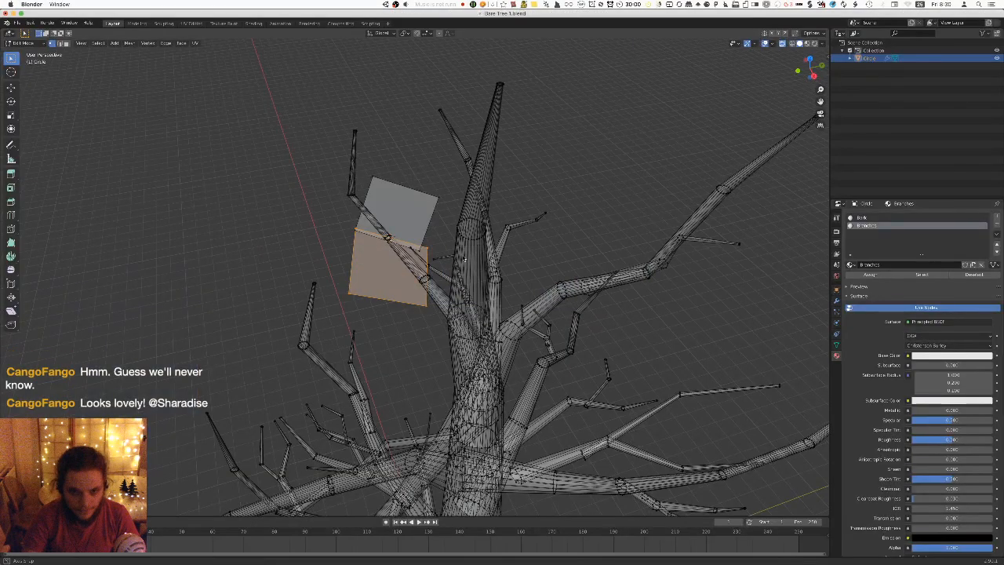
middle_click_drag(487, 271, 464, 292)
key("KP_7")
scroll(473, 225, "up", 3)
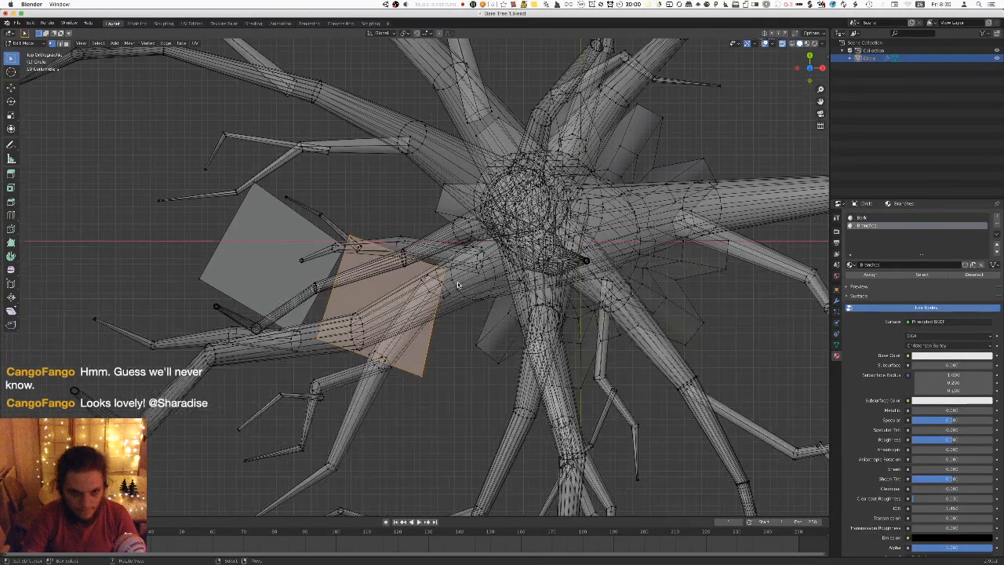
key("s")
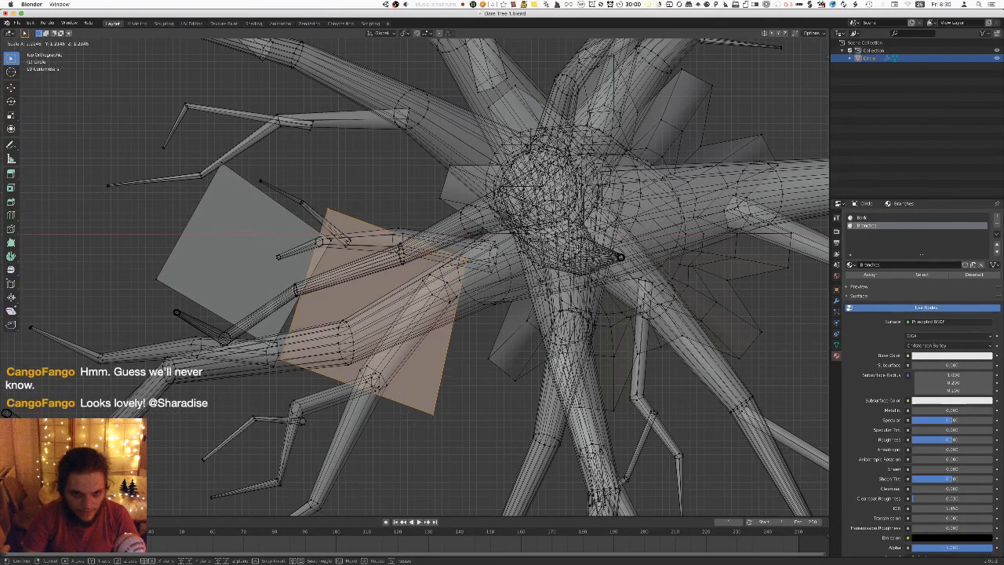
left_click(530, 244)
key("ctrl+s")
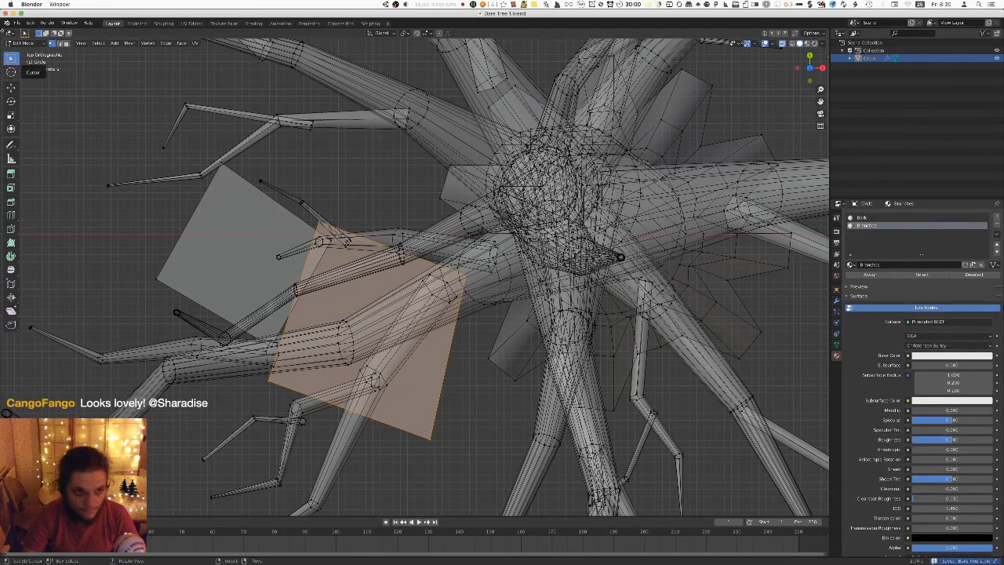
Export the tree with the enlarged twig plane as FBX, replacing the Bare Tree 1 FBX file in the Trees folder.
left_click(16, 23)
mouse_move(47, 136)
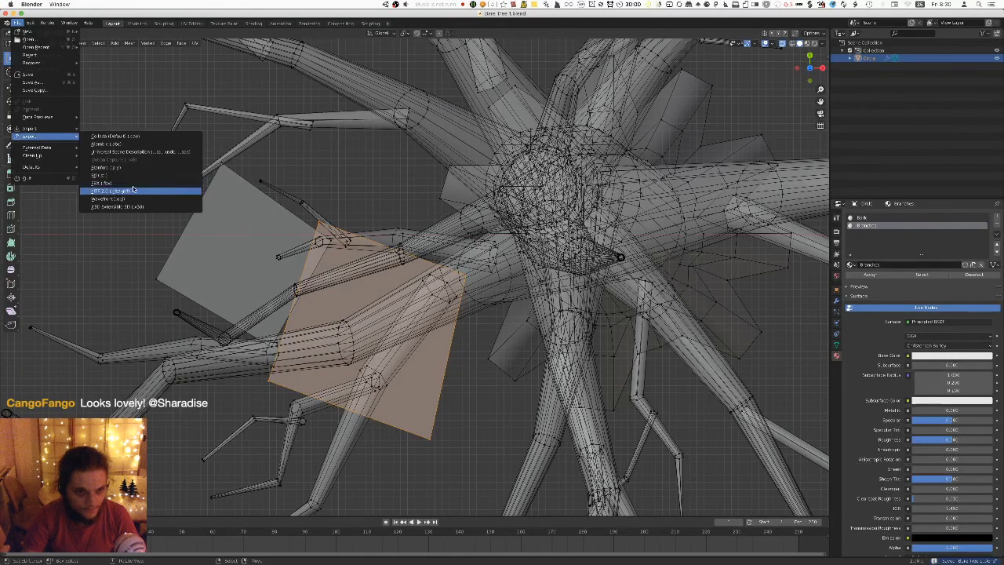
left_click(145, 183)
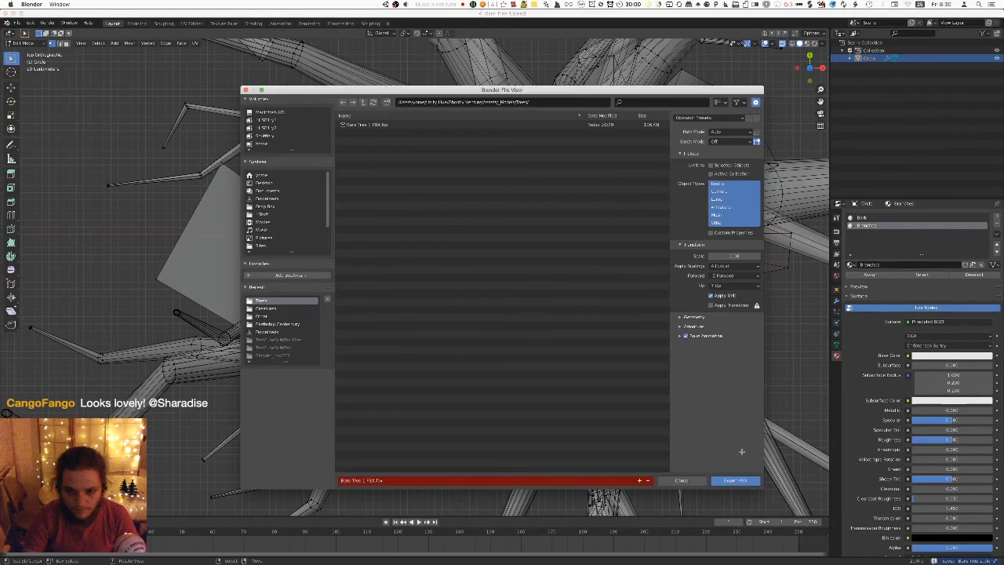
left_click(735, 480)
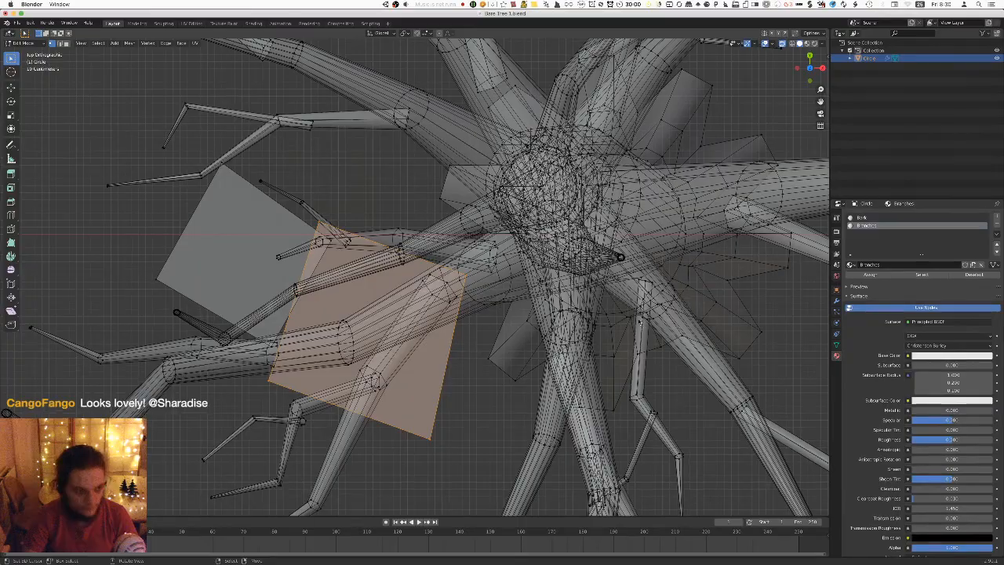
Switch to Unity and examine the reimported tree's enlarged twig among the surrounding branches from different angles.
key("super+Tab")
right_click_drag(376, 196, 361, 131)
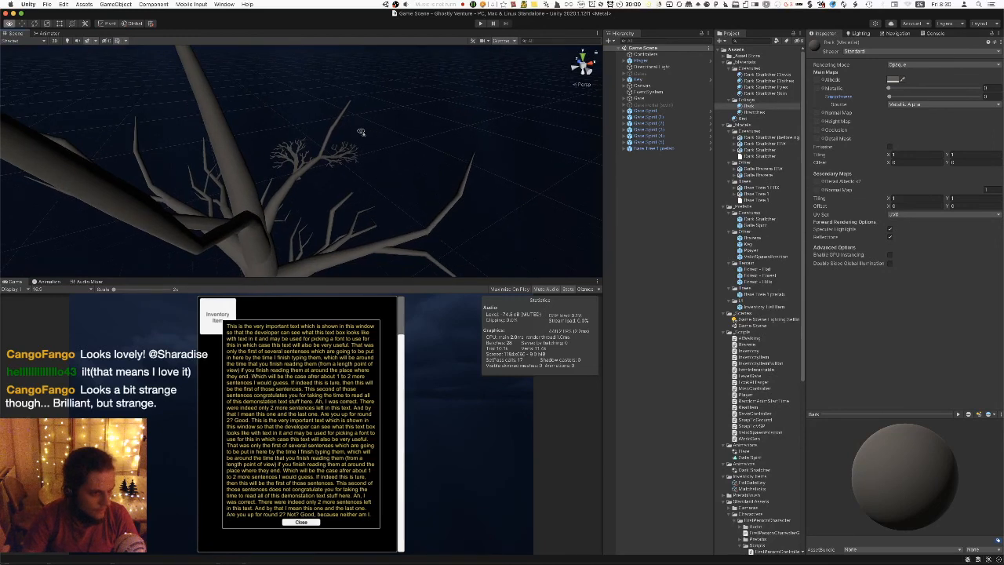
right_click_drag(360, 132, 358, 134)
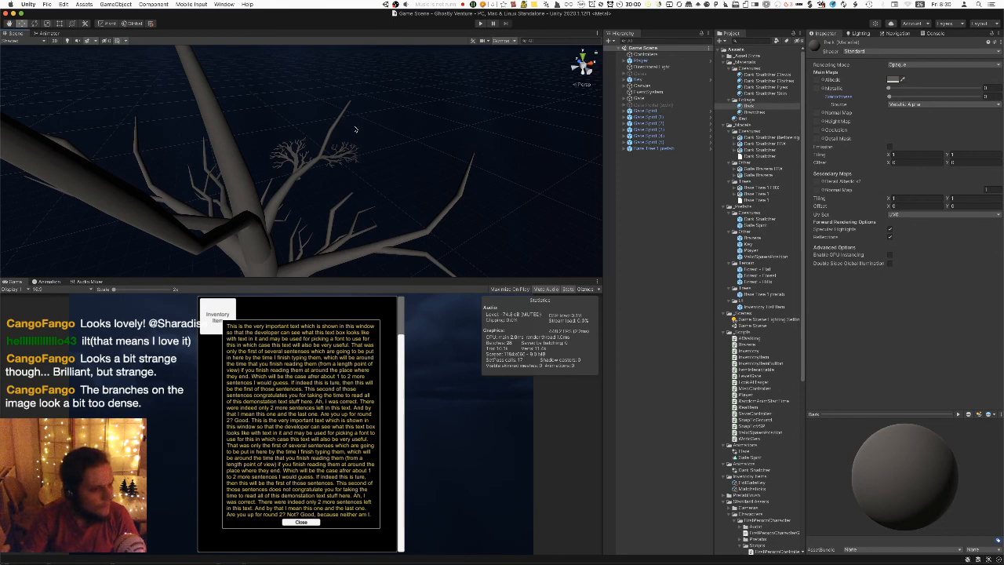
right_click_drag(353, 126, 267, 141)
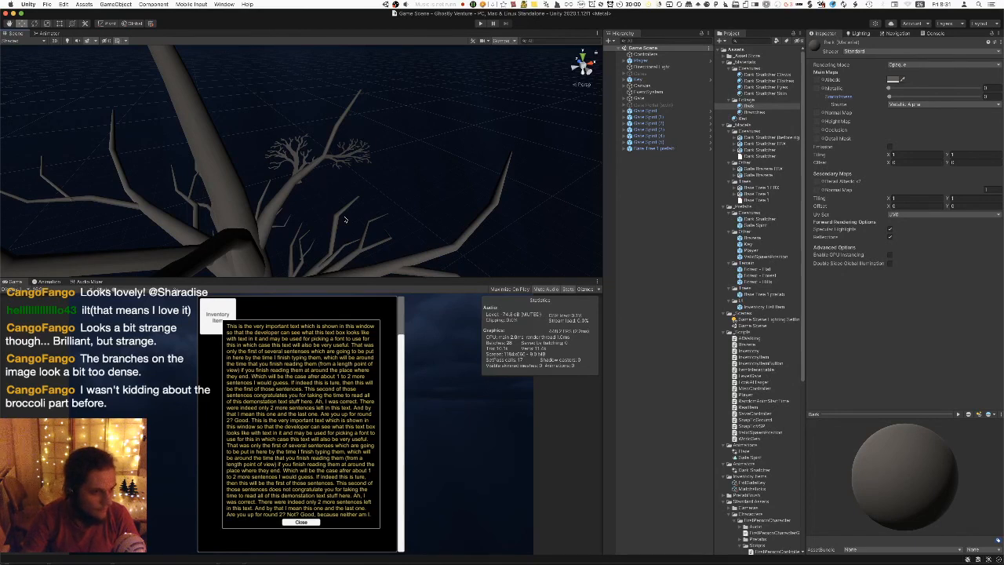
Switch to Blender and, from the top view, duplicate the outer twig plane and move the copy clear of the tree's branches.
key("super+Tab")
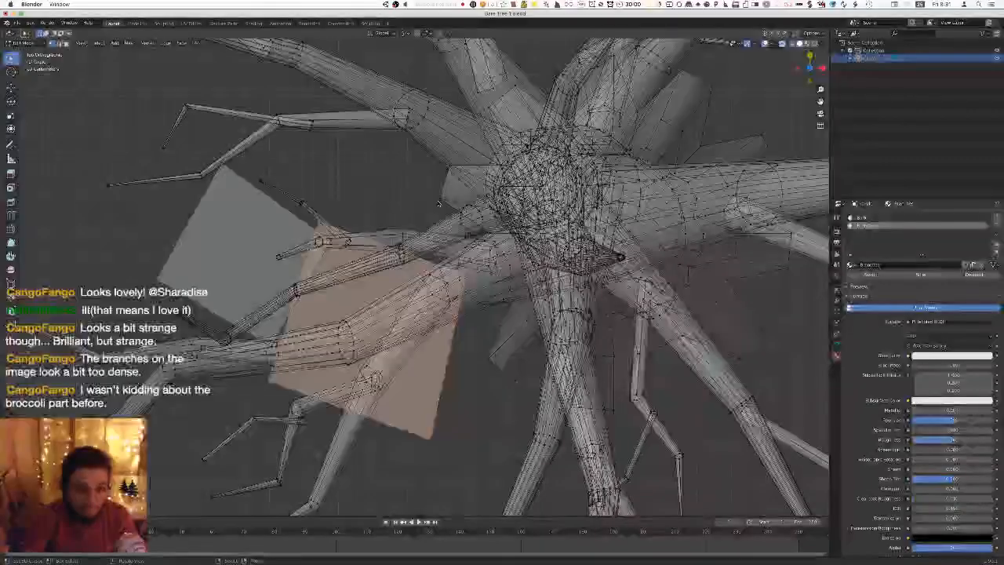
scroll(425, 208, "down", 2)
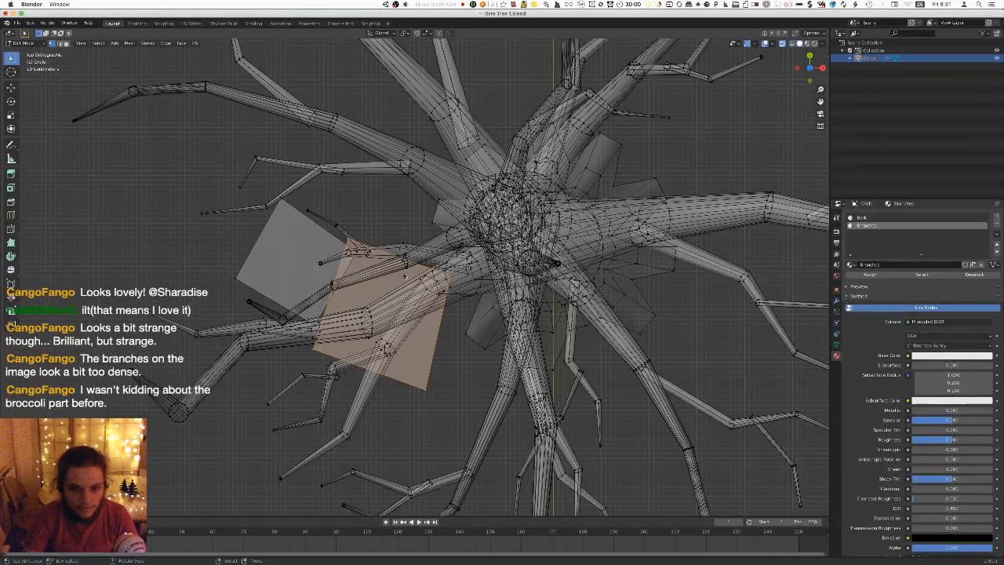
middle_click_drag(406, 276, 331, 249)
key("KP_7")
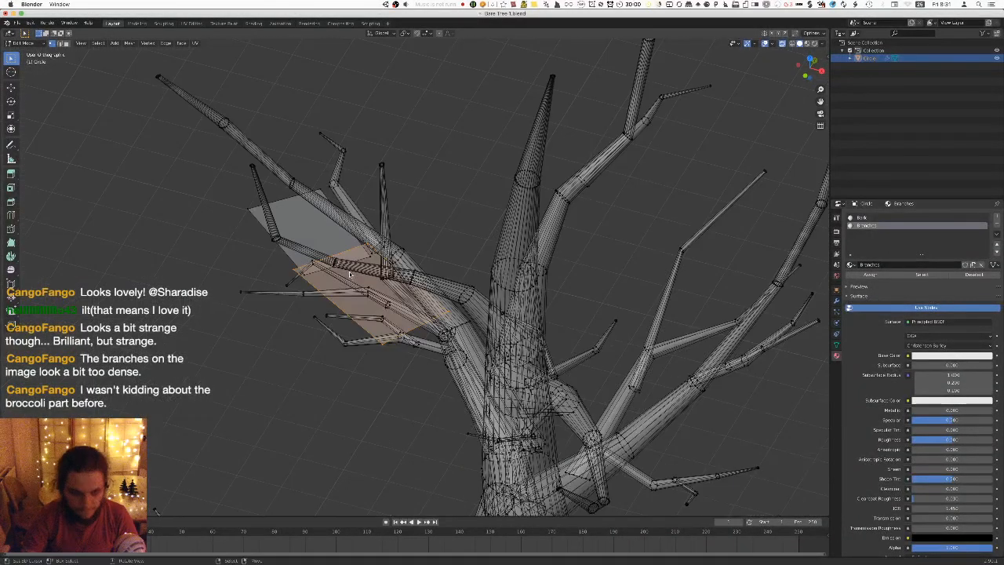
key("a")
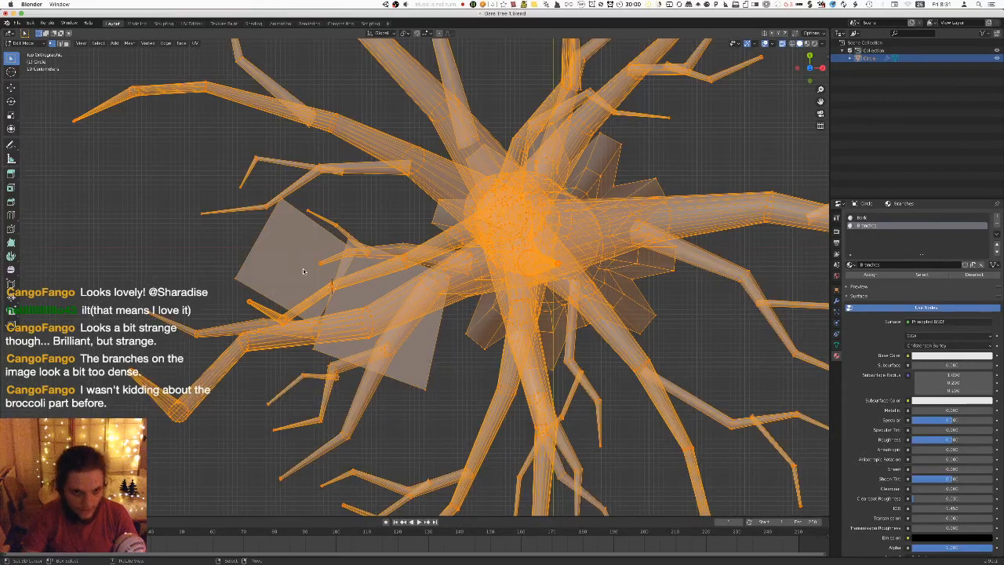
key("alt+a")
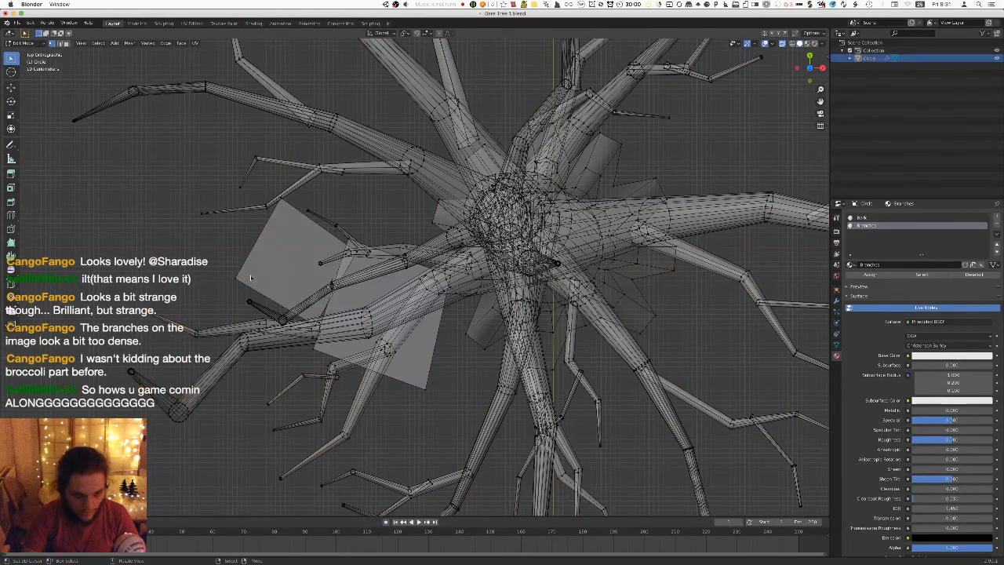
left_click(235, 269)
scroll(378, 269, "down", 3)
key("g")
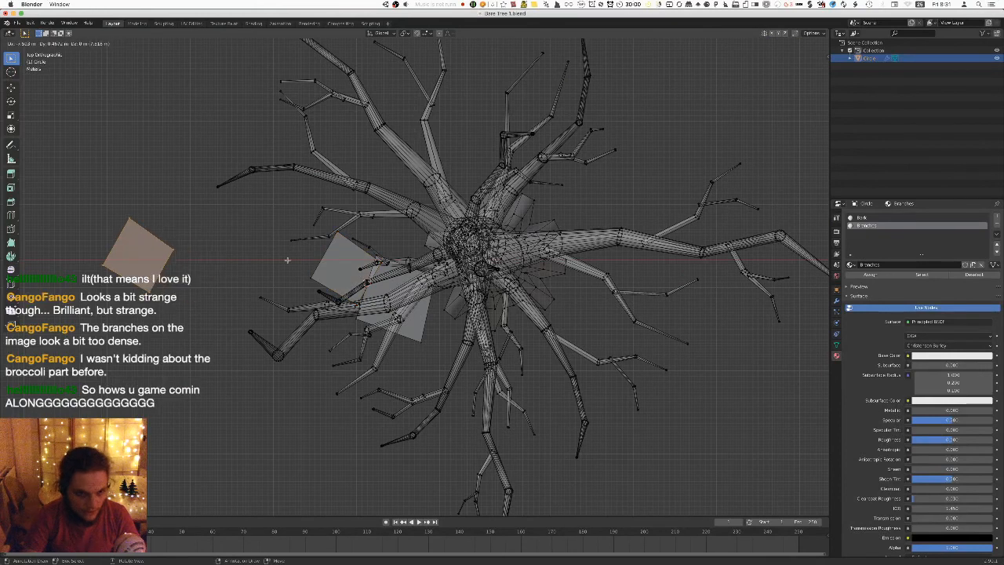
Rotate the duplicated twig plane in the top, front and right views so that it lies level and roughly square.
key("r")
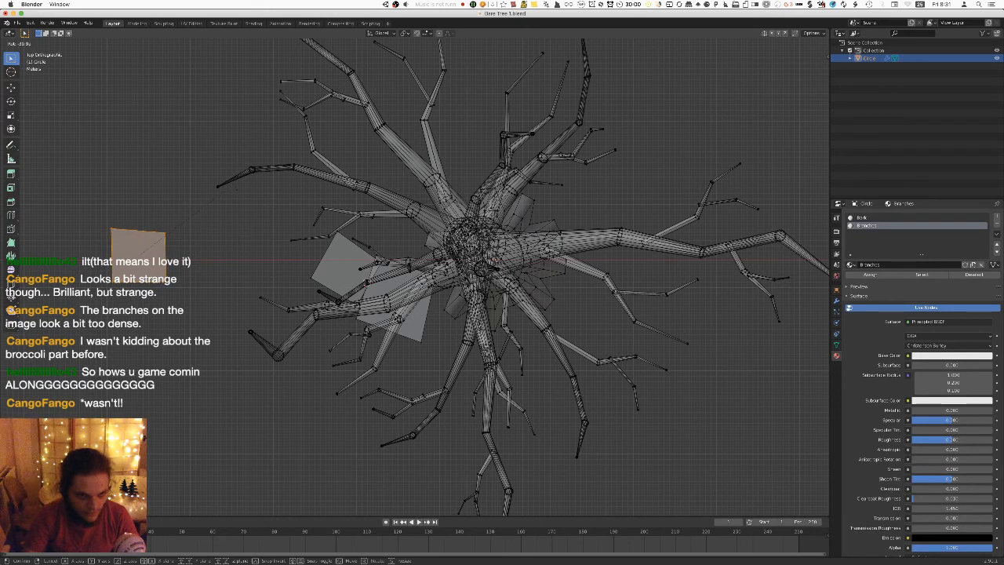
key("KP_1")
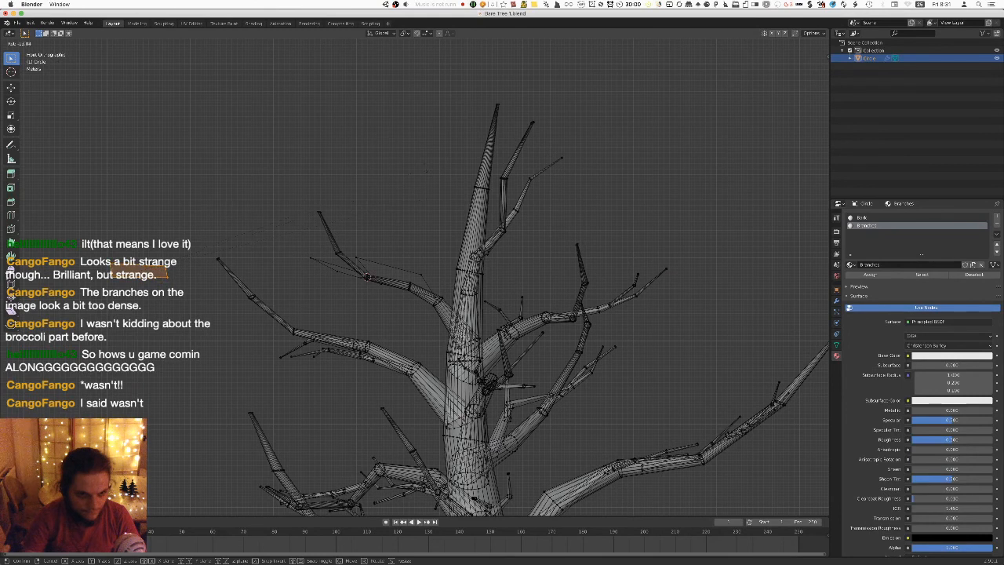
left_click(424, 166)
key("KP_3")
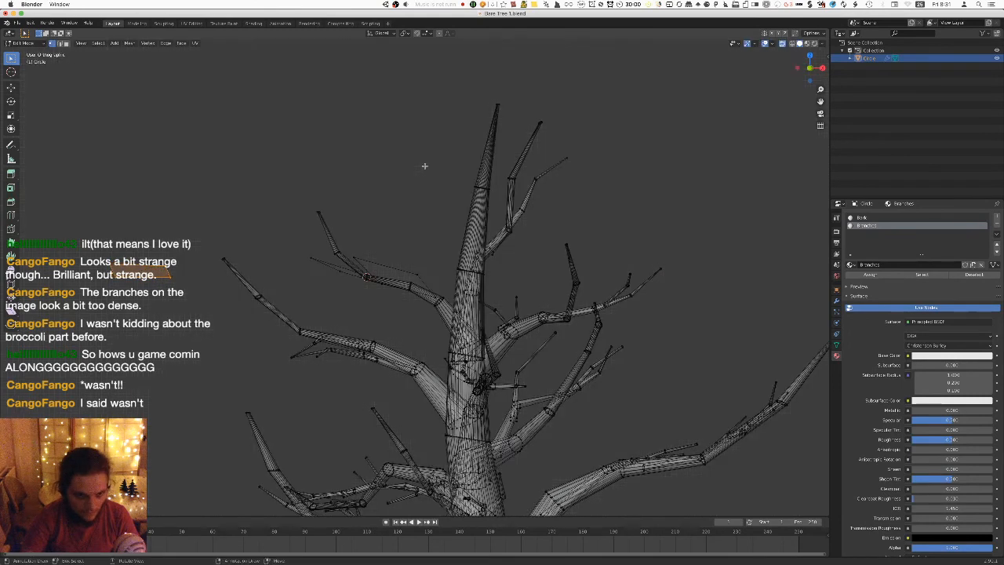
key("r")
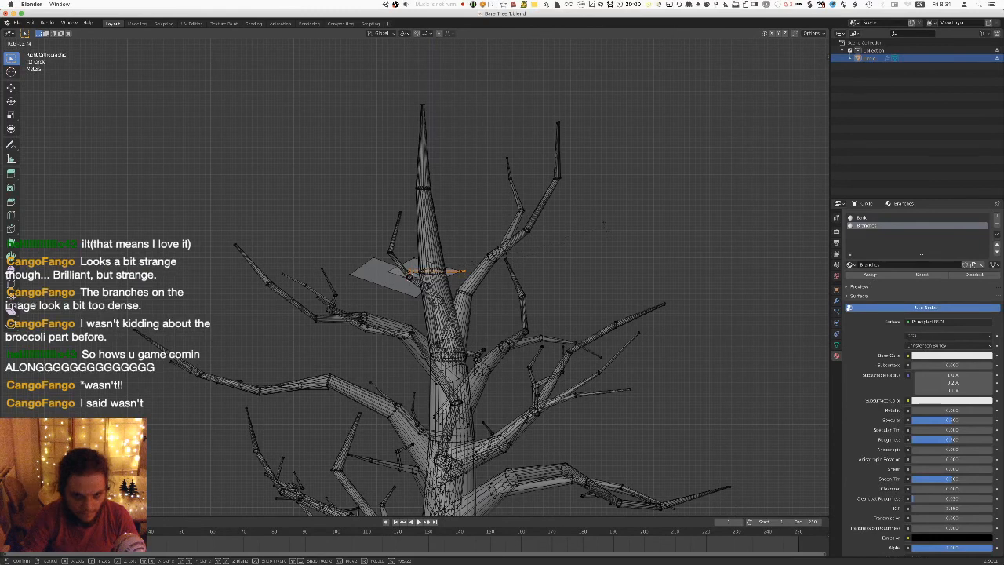
left_click(599, 227)
Fine-tune the duplicated plane's rotation from the top view so its edges line up with the grid, and check it in perspective.
key("KP_7")
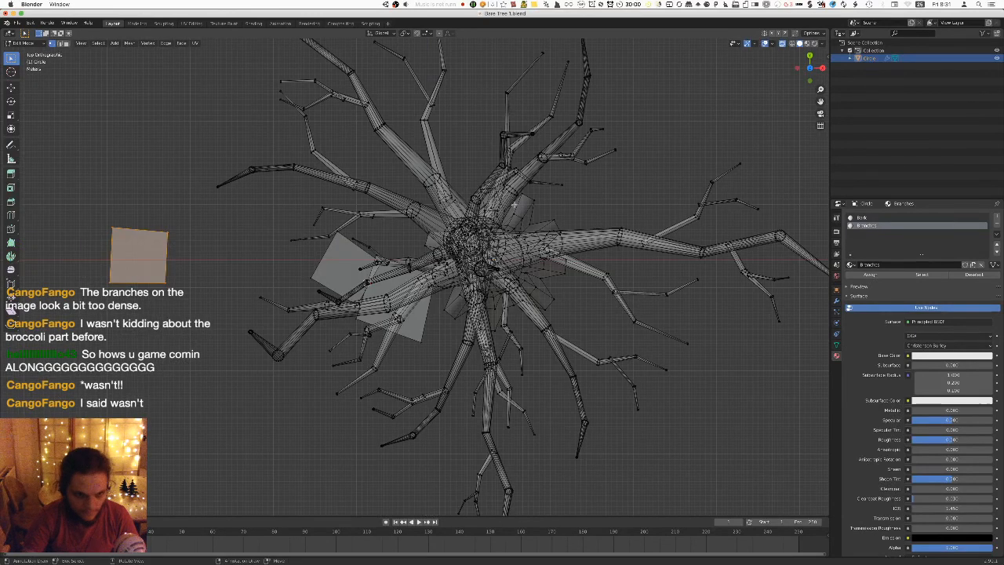
middle_click_drag(306, 213, 413, 234, "shift")
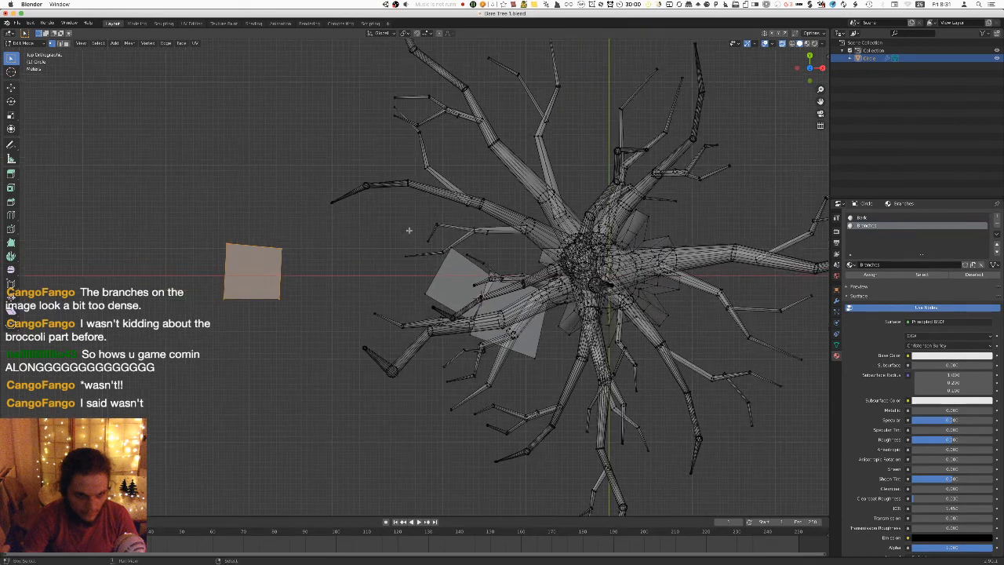
scroll(280, 240, "up", 5)
scroll(358, 246, "down", 2)
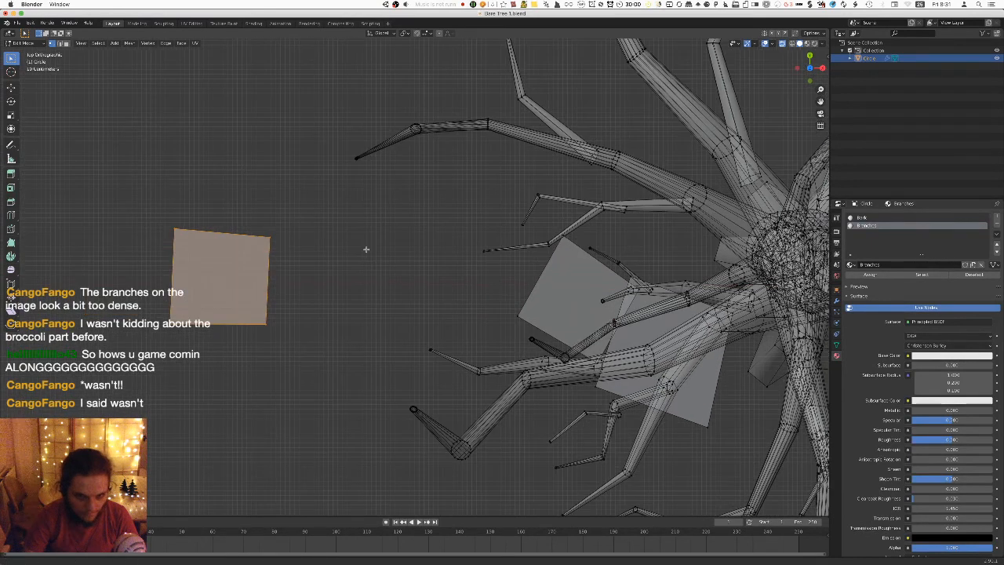
key("r")
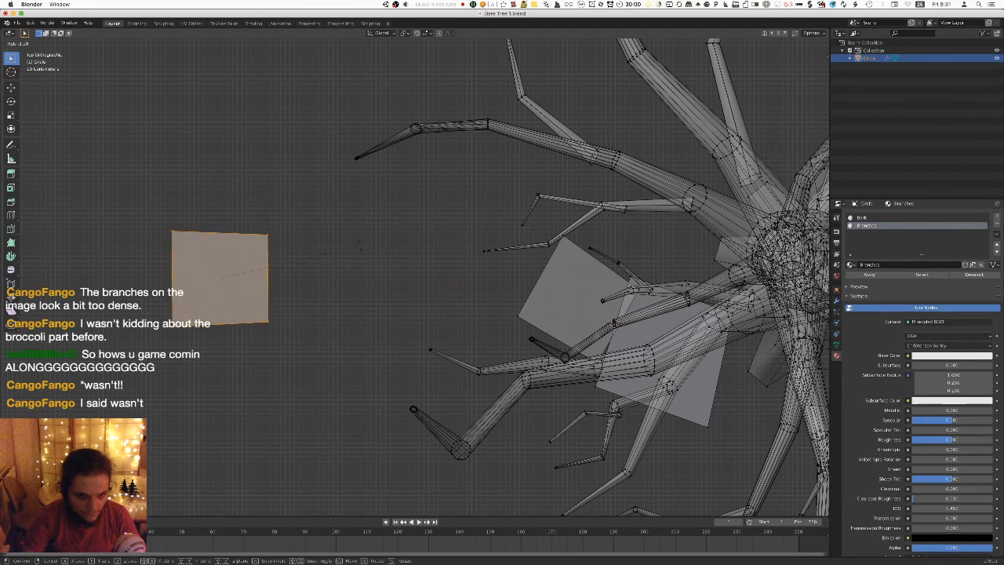
left_click(266, 283)
middle_click_drag(405, 313, 230, 264, "shift")
middle_click_drag(453, 331, 426, 294)
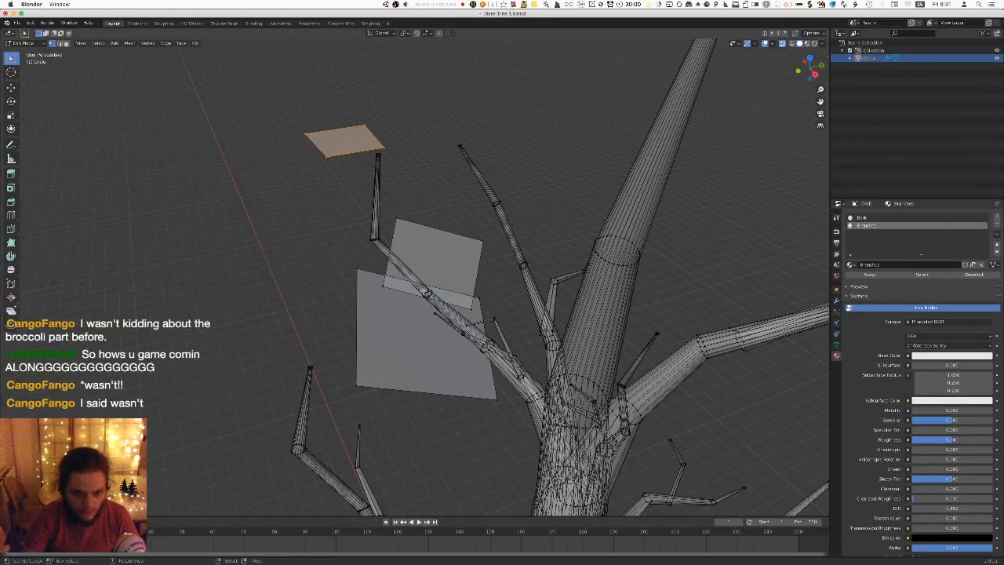
Hide the two tilted twig planes and the branch running past them, leaving only the level twig plane visible beside the tree.
key("l")
key("l")
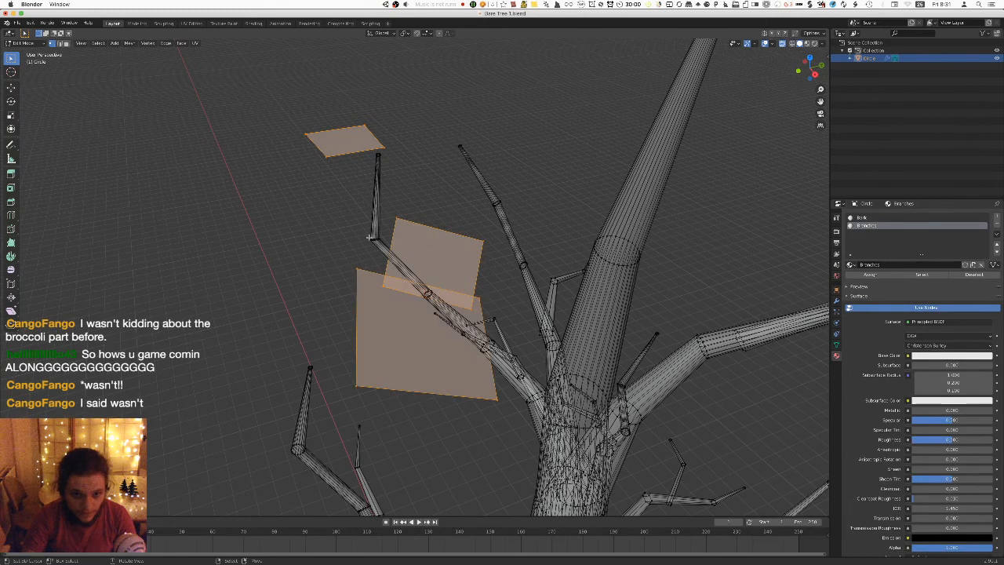
key("l")
middle_click_drag(375, 237, 394, 247)
key("h")
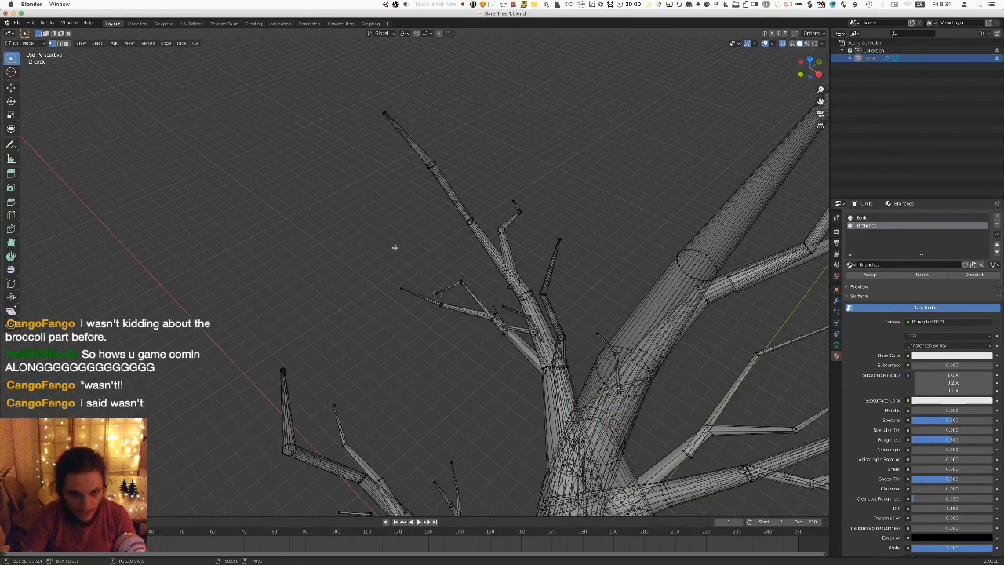
key("alt+h")
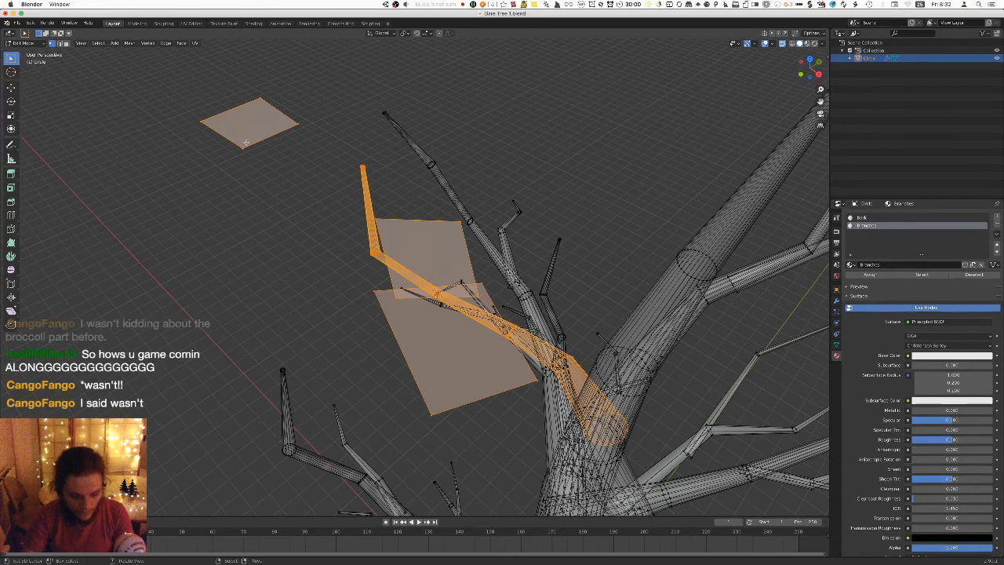
left_click(241, 151, "shift")
key("h")
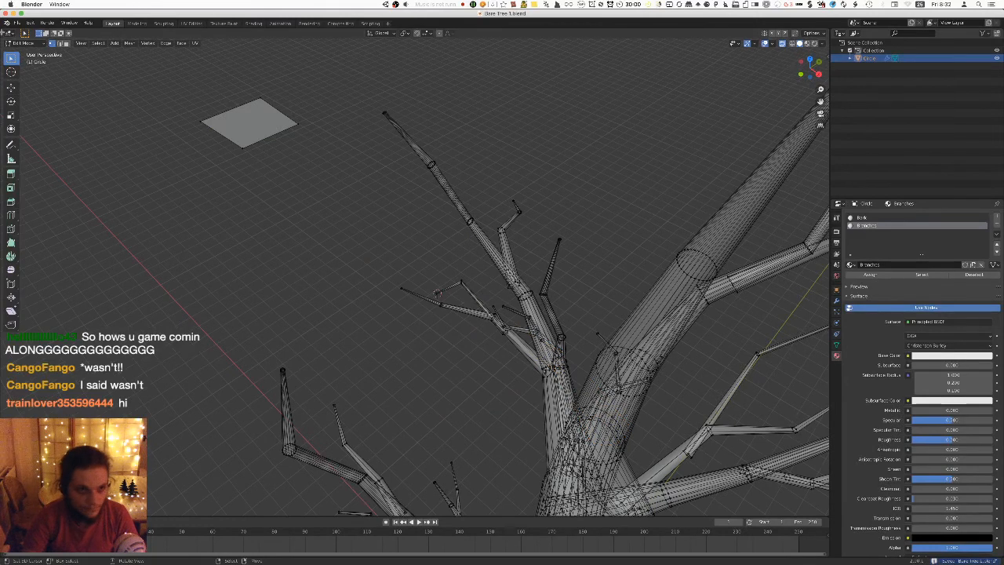
Export the tree as FBX into the project's Models/Trees folder, overwriting the existing file.
left_click(14, 23)
mouse_move(40, 137)
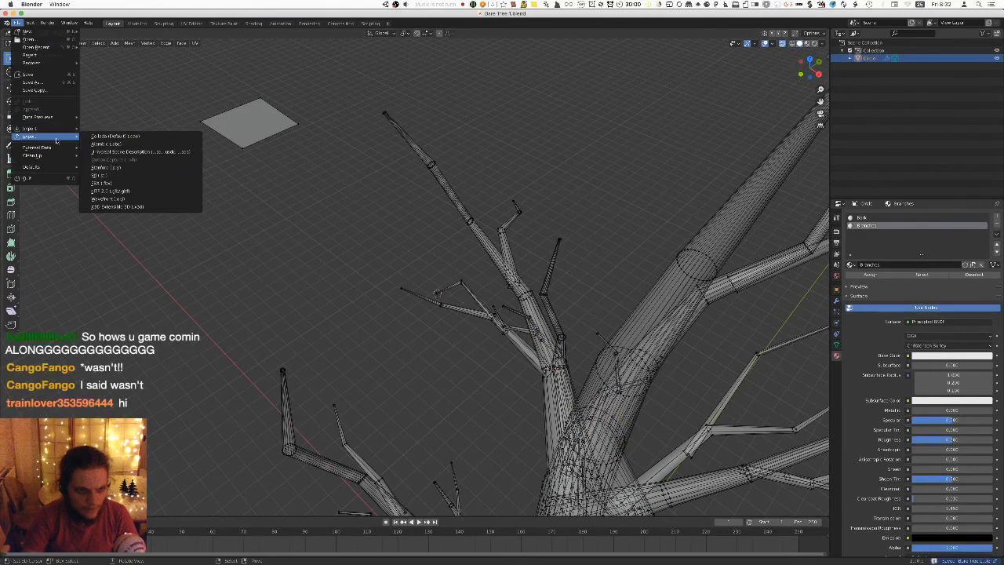
left_click(118, 185)
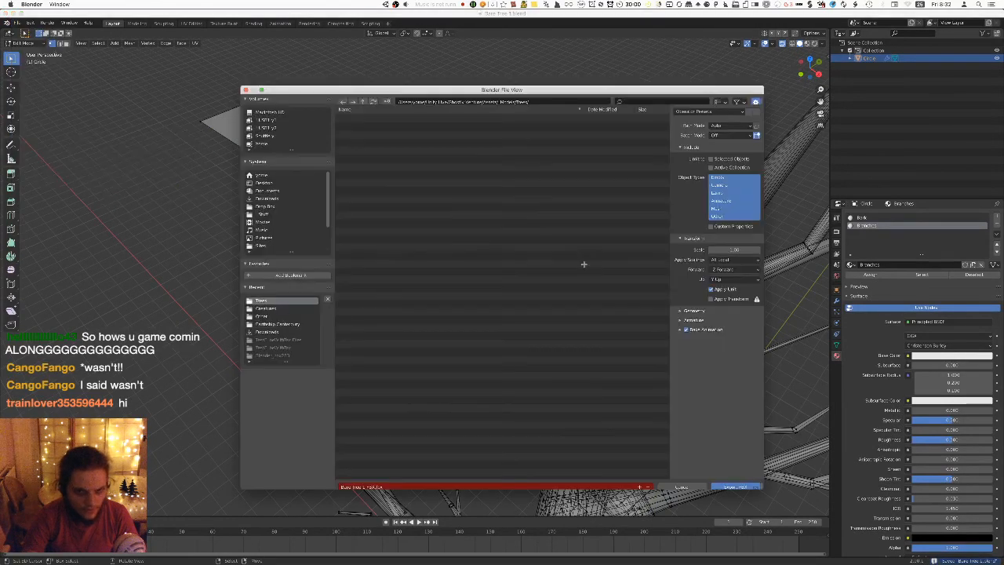
left_click(726, 481)
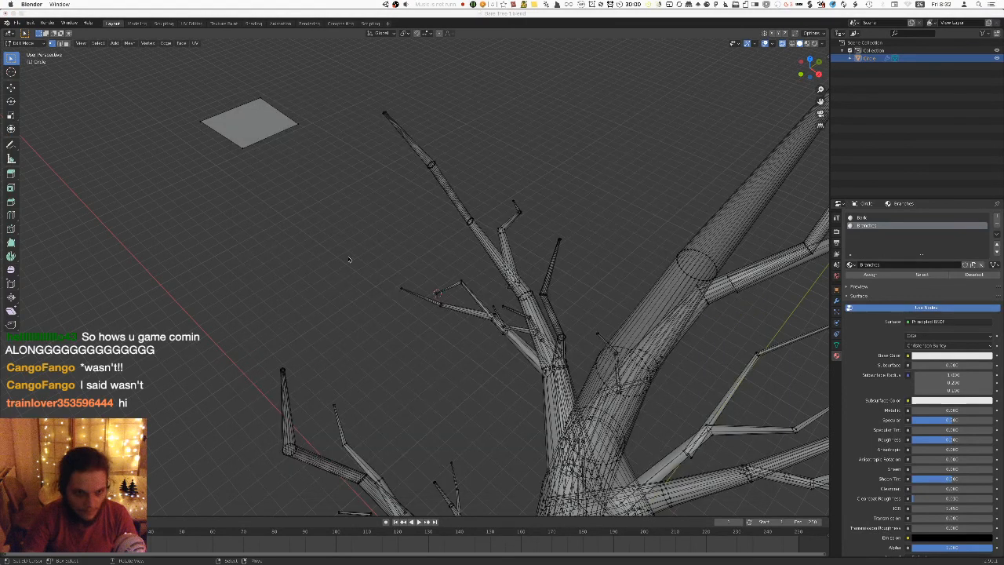
Switch to Unity, examine the exported tree's branches from another angle, and return to Blender.
key("super+Tab")
left_click_drag(327, 168, 468, 201, "alt")
key("super+Tab")
From the top view, duplicate the level twig plane, place the copy over the neighbouring branch's outer end and rotate it diagonally.
middle_click_drag(304, 164, 460, 214)
mouse_move(495, 246)
middle_mouse_down()
mouse_move(408, 262)
mouse_move(372, 206)
mouse_move(492, 228)
middle_mouse_up()
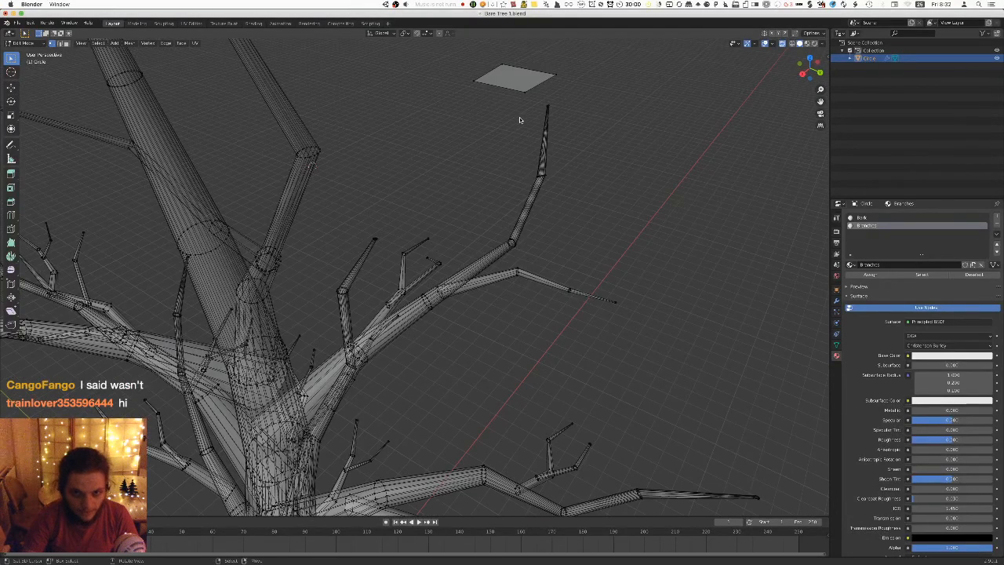
left_click(468, 87)
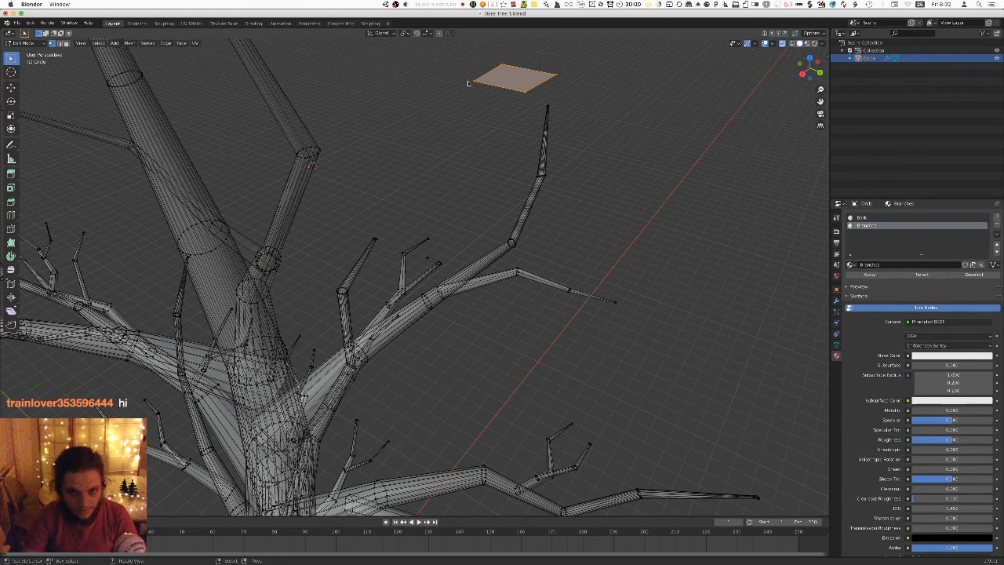
key("KP_7")
key("shift+d")
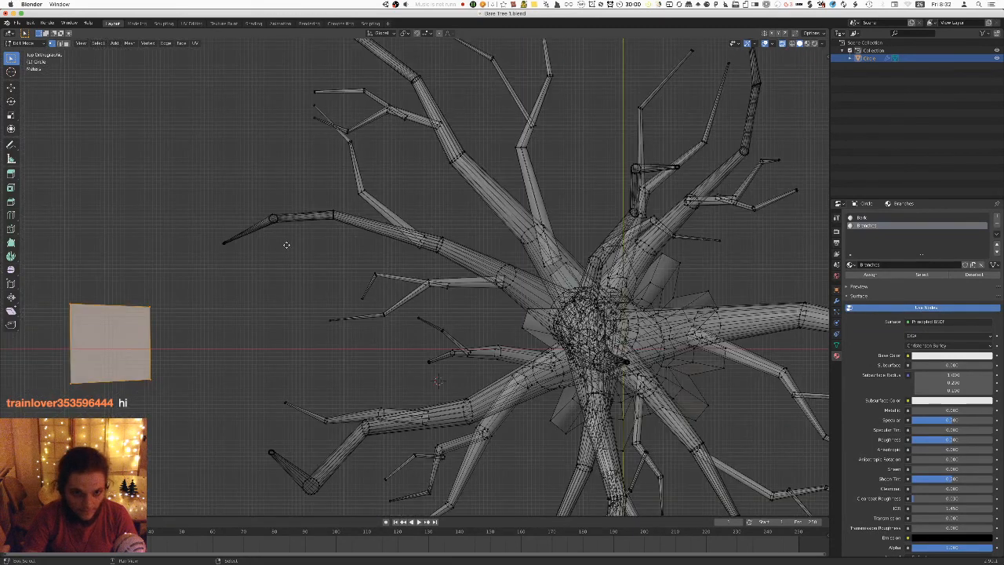
left_click(457, 123)
key("r")
left_click(337, 294)
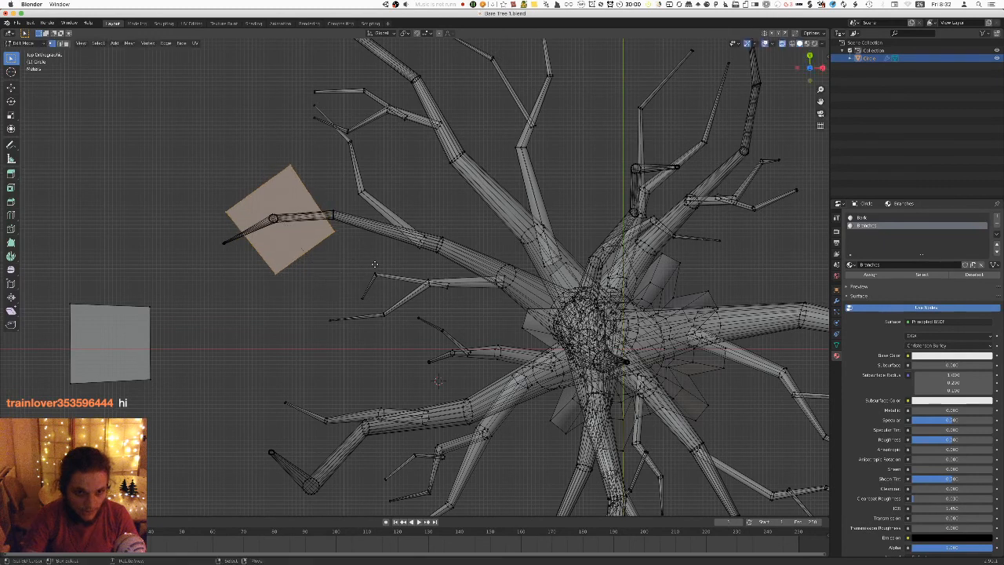
Shift the copied twig plane in the top view so one corner overlaps the outer branch segment near its bend.
key("g")
left_click(379, 258)
middle_click_drag(323, 221, 384, 249, "shift")
scroll(383, 250, "up", 3)
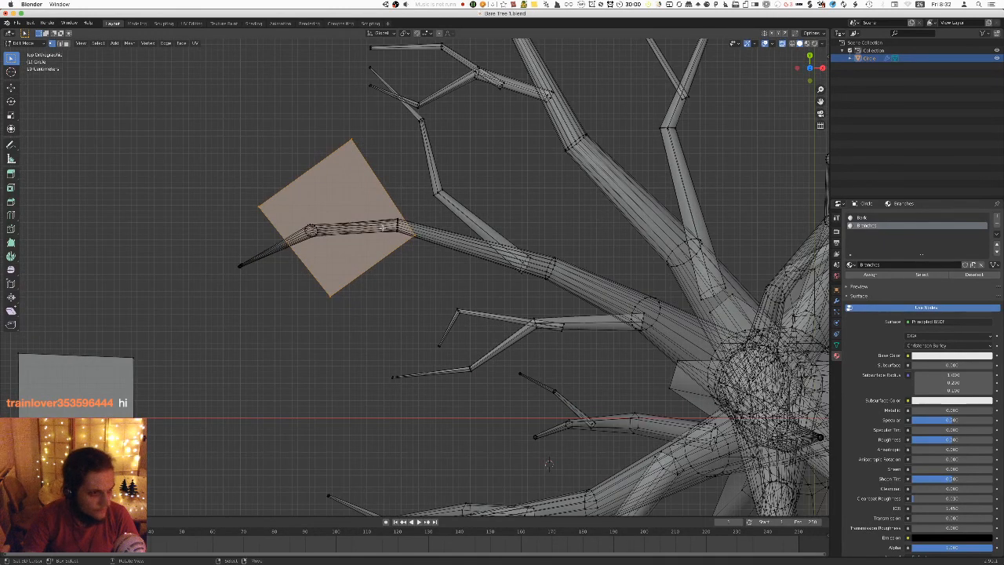
scroll(382, 227, "up", 1)
middle_click_drag(382, 227, 343, 250, "shift")
key("g")
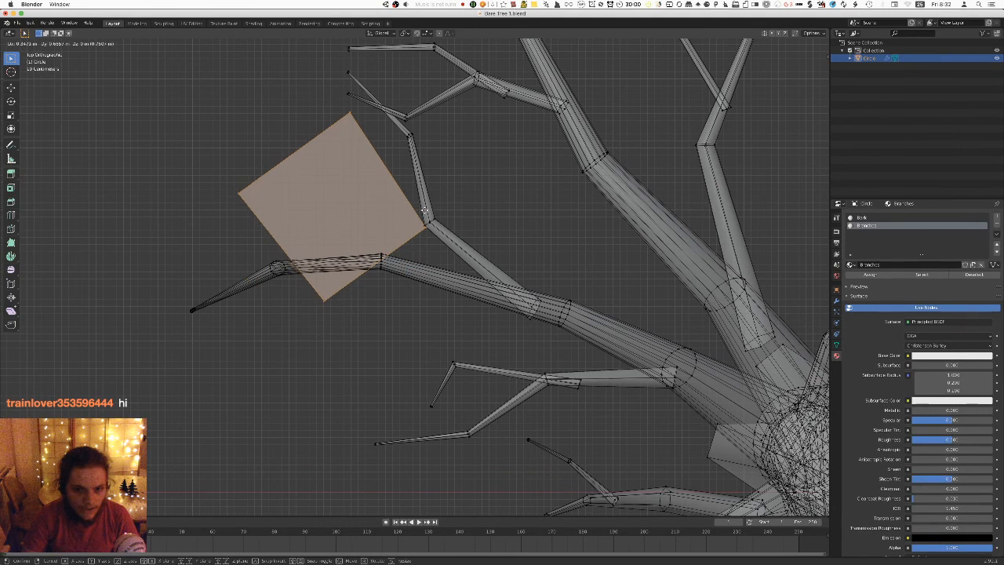
left_click(424, 213)
From the front view, tilt the copied plane to follow the branch's upward slope and lower it onto the outer segment.
key("KP_1")
key("Tab")
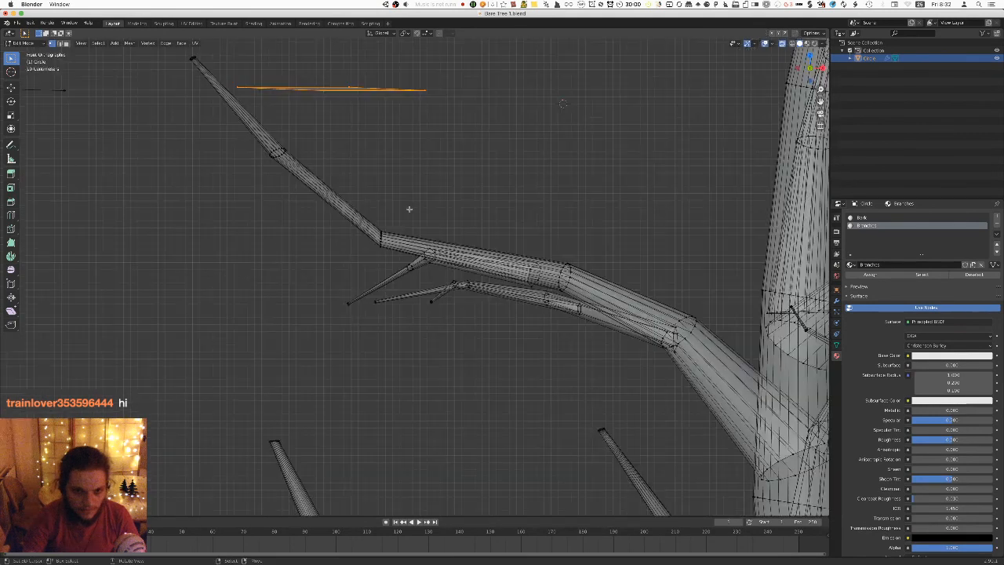
key("r")
left_click(485, 262)
key("g")
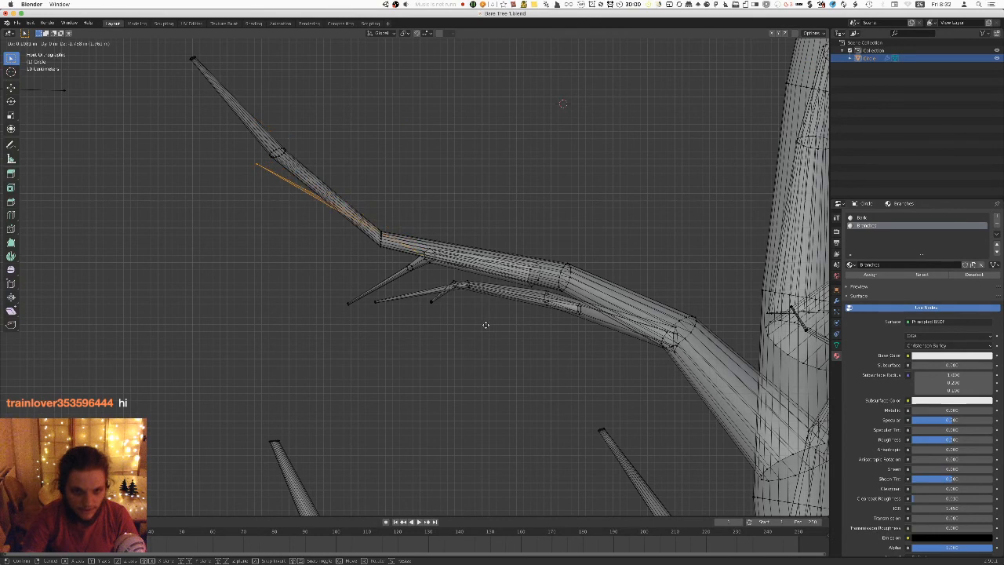
left_click(482, 327)
Fine-tune the copied plane's rotation from the top view and check its fit from the side and in perspective.
key("KP_7")
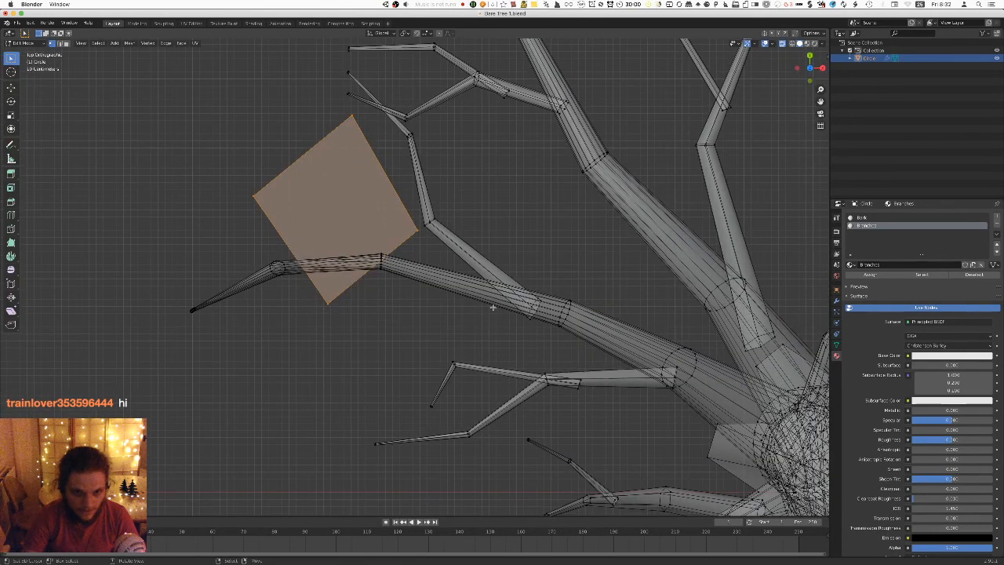
key("r")
left_click(518, 304)
middle_click_drag(519, 304, 609, 217)
key("KP_3")
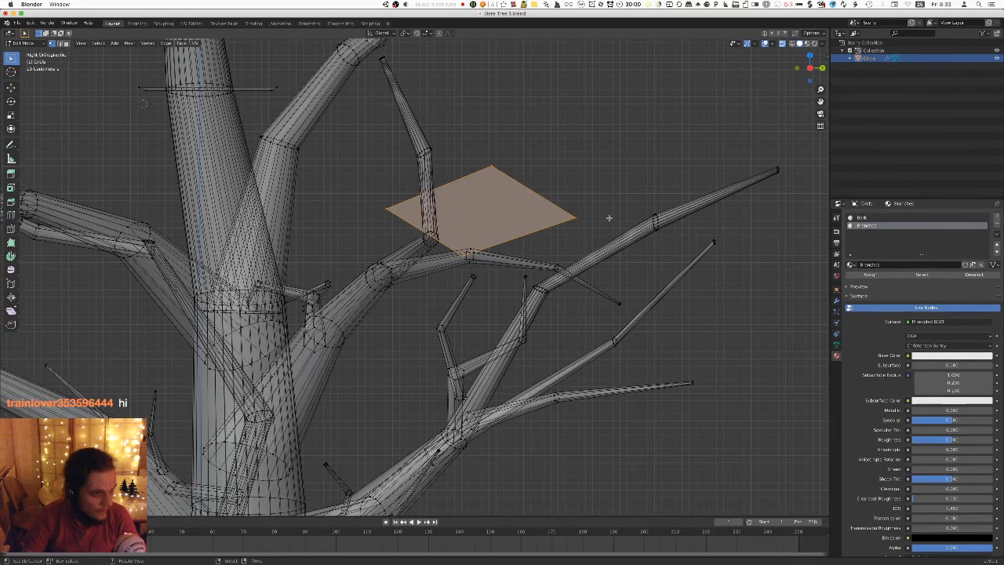
key("ctrl+KP_3")
middle_click_drag(609, 217, 541, 241)
Duplicate the fitted twig plane to the opposite side of the same branch and adjust the copy's height in the front view.
key("KP_7")
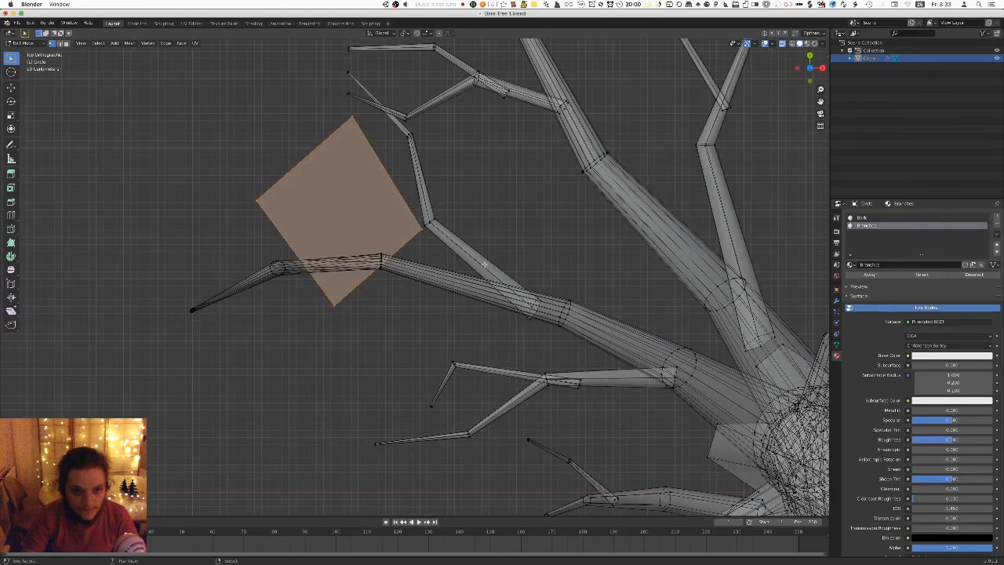
key("shift+d")
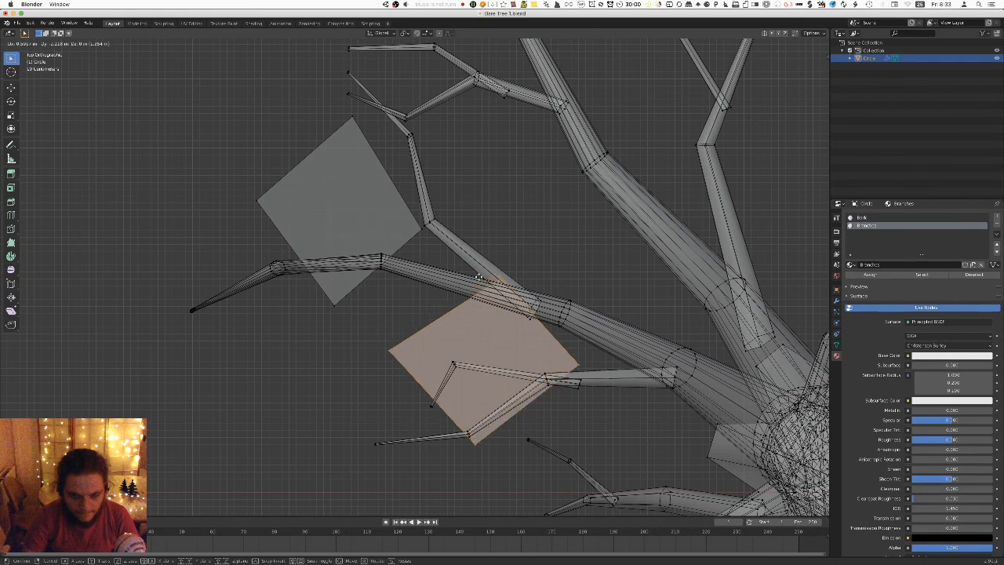
left_click(490, 269)
key("KP_1")
key("g")
key("z")
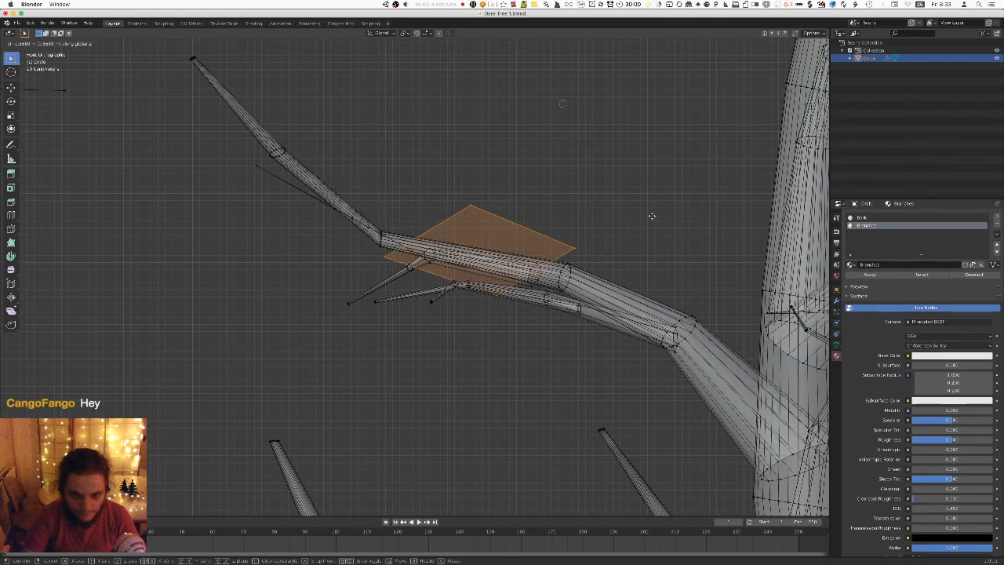
left_click(610, 242)
Rotate the second twig copy in perspective and top views so it lies along the branch's middle segment, and save the file.
middle_click_drag(612, 242, 684, 262)
key("r")
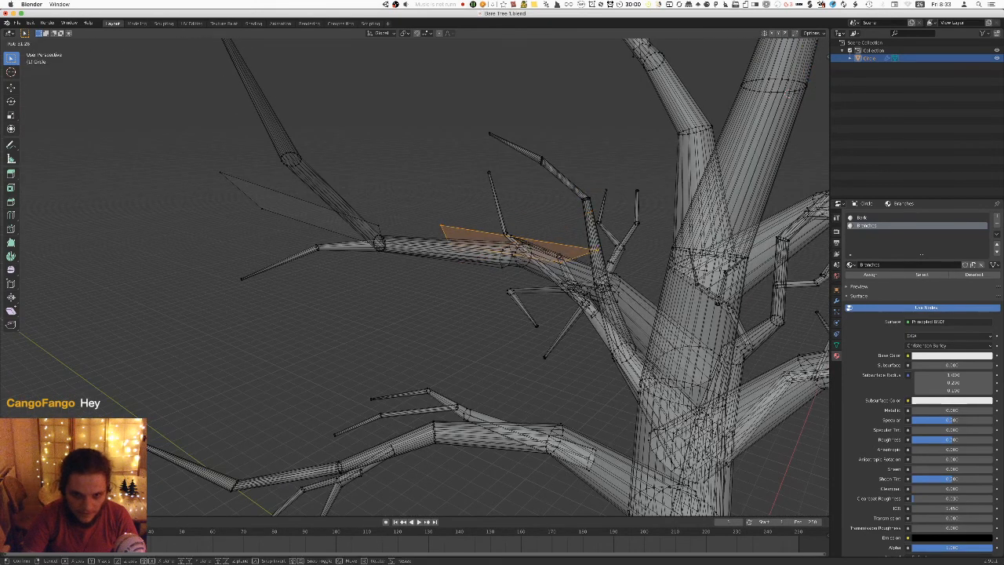
left_click(504, 251)
middle_click_drag(504, 251, 509, 302)
key("KP_7")
key("r")
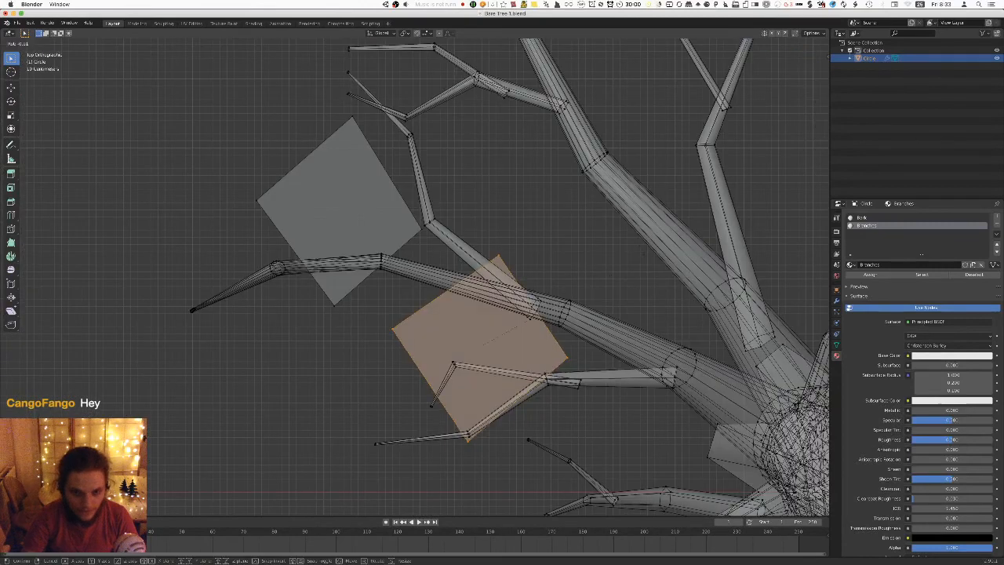
key("g")
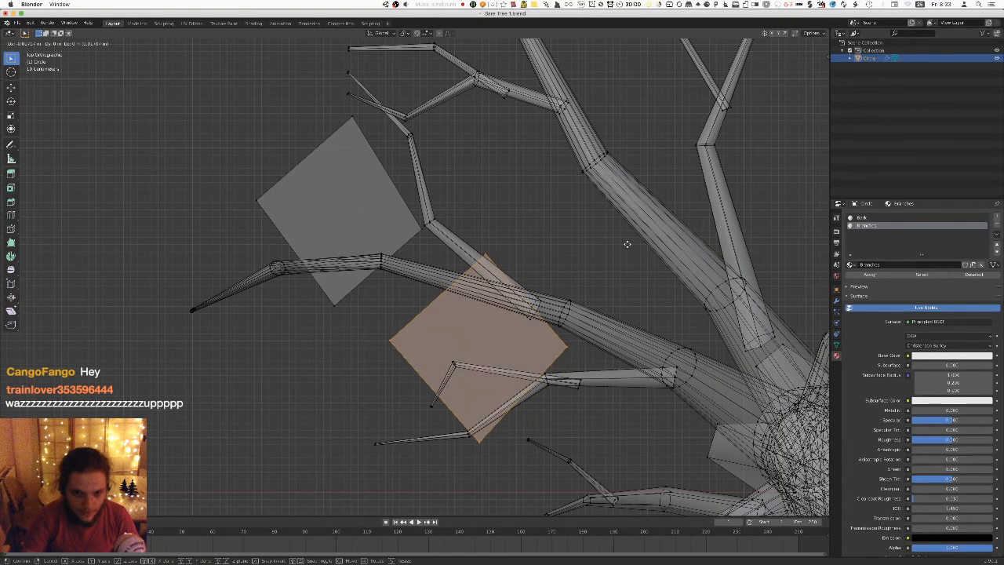
key("Escape")
key("Tab")
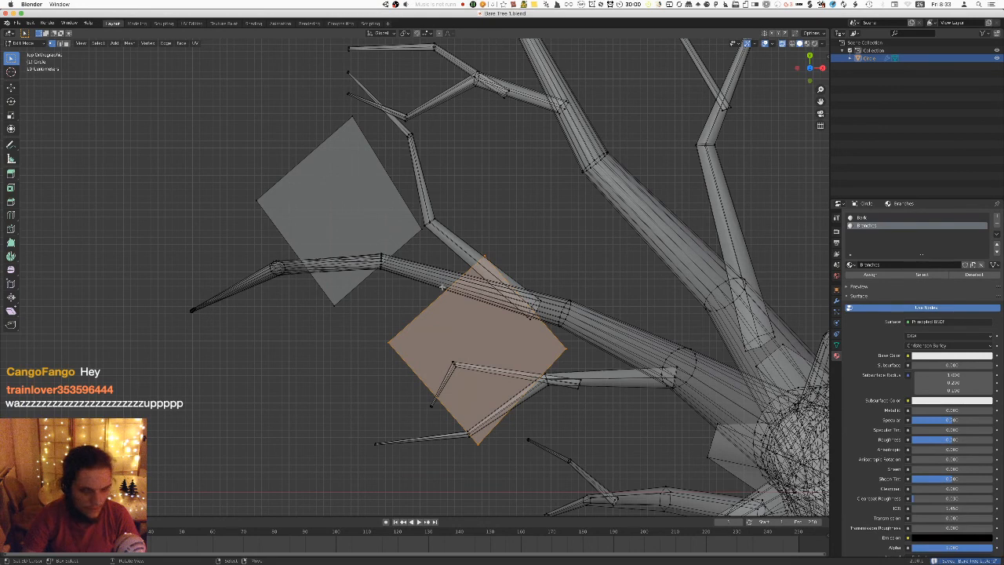
Duplicate the second twig plane from the top view and place the copy over the branch's inner segment, nearer the trunk.
scroll(392, 283, "down", 2)
middle_click_drag(481, 274, 387, 222, "shift")
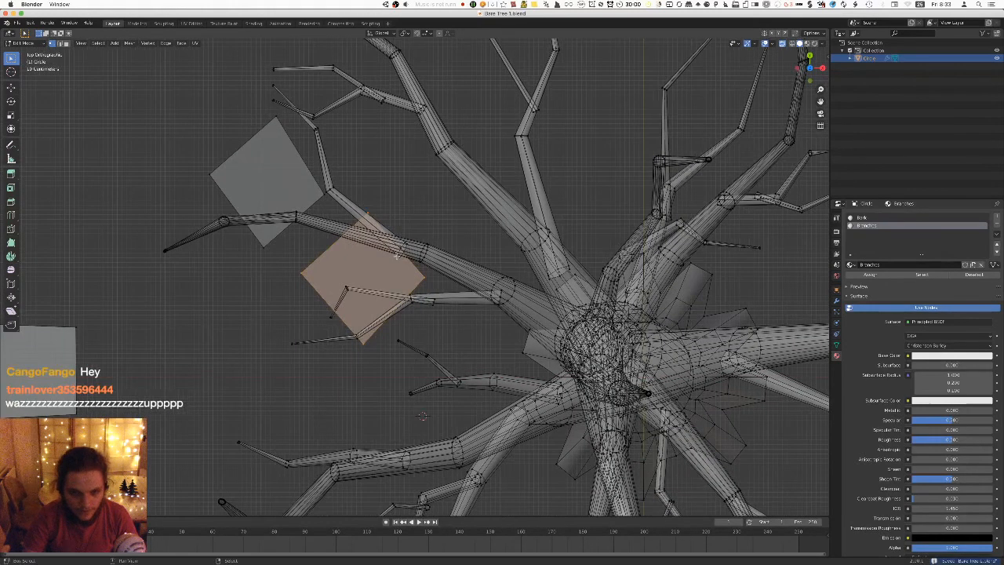
scroll(427, 294, "up", 1)
scroll(470, 290, "up", 2)
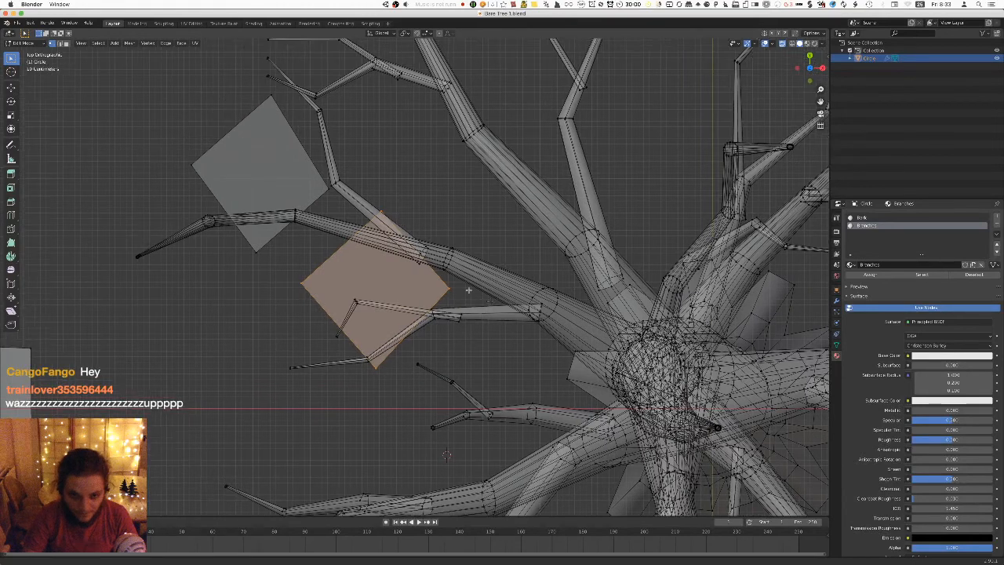
scroll(470, 290, "up", 1)
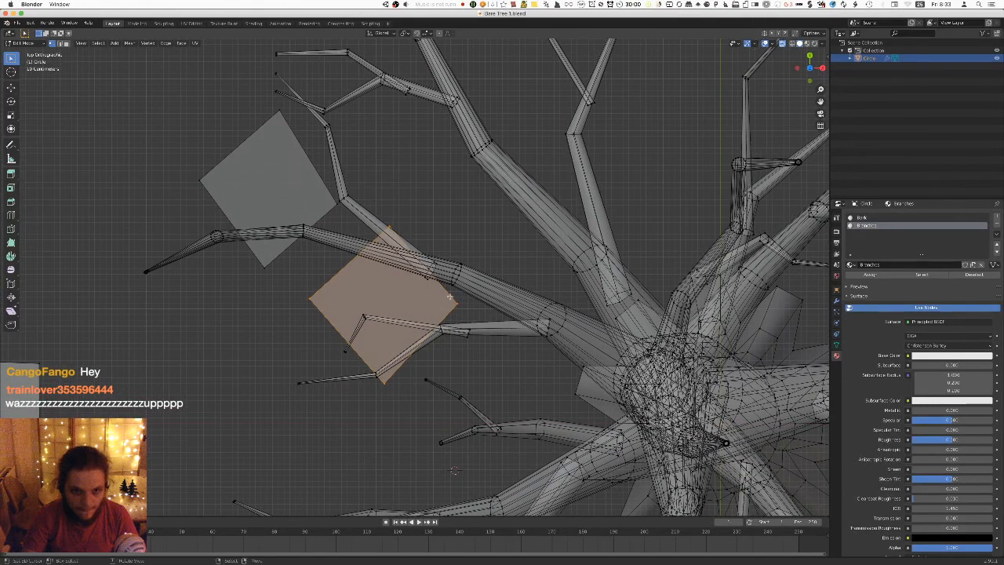
scroll(449, 301, "up", 1)
scroll(449, 301, "up", 2)
key("g")
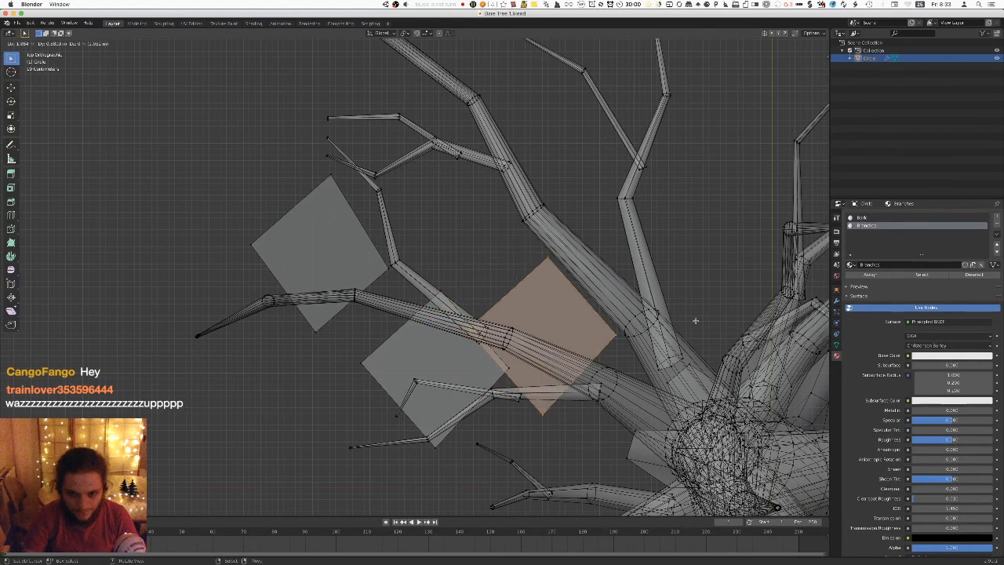
left_click(694, 388)
Adjust the third twig plane's height in the front view so it meets the inner branch segment, and check its placement.
scroll(695, 388, "down", 3)
key("g")
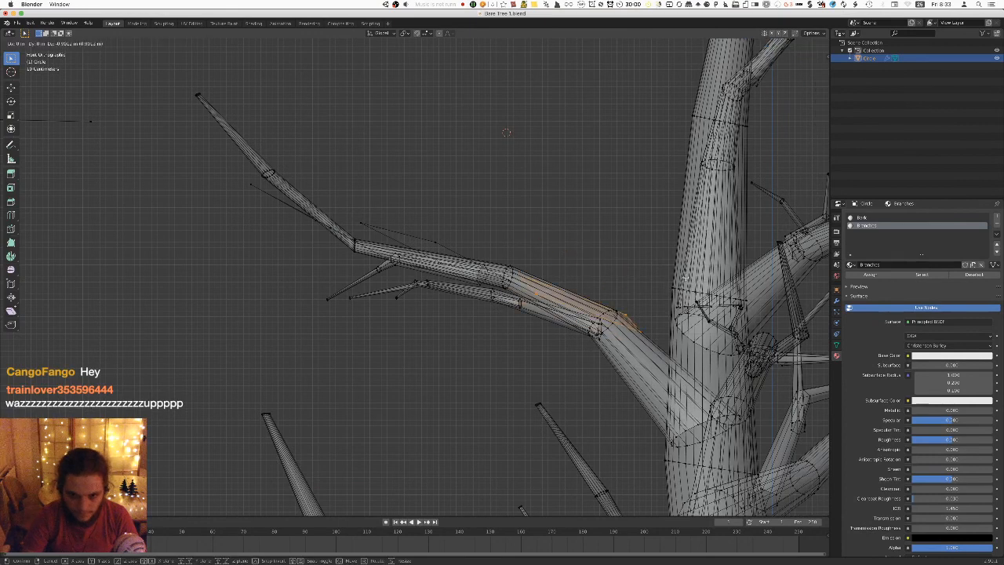
left_click(685, 277)
key("KP_7")
middle_click_drag(664, 290, 588, 262, "shift")
scroll(648, 293, "up", 1)
middle_click_drag(670, 315, 531, 228, "shift")
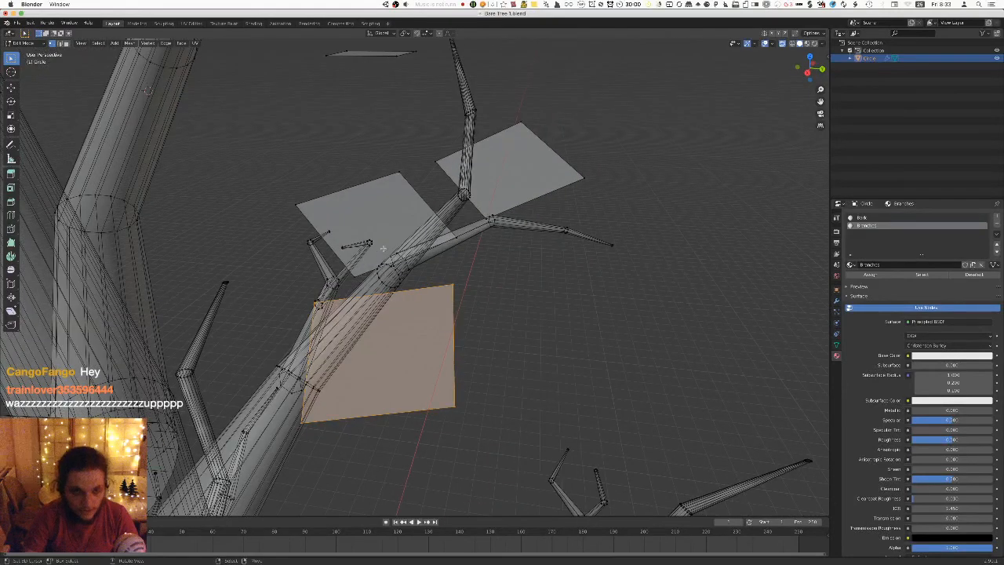
Leave mesh editing and export the tree as FBX to the Trees folder, overwriting Bare Tree 1 FBX.fbx.
key("Tab")
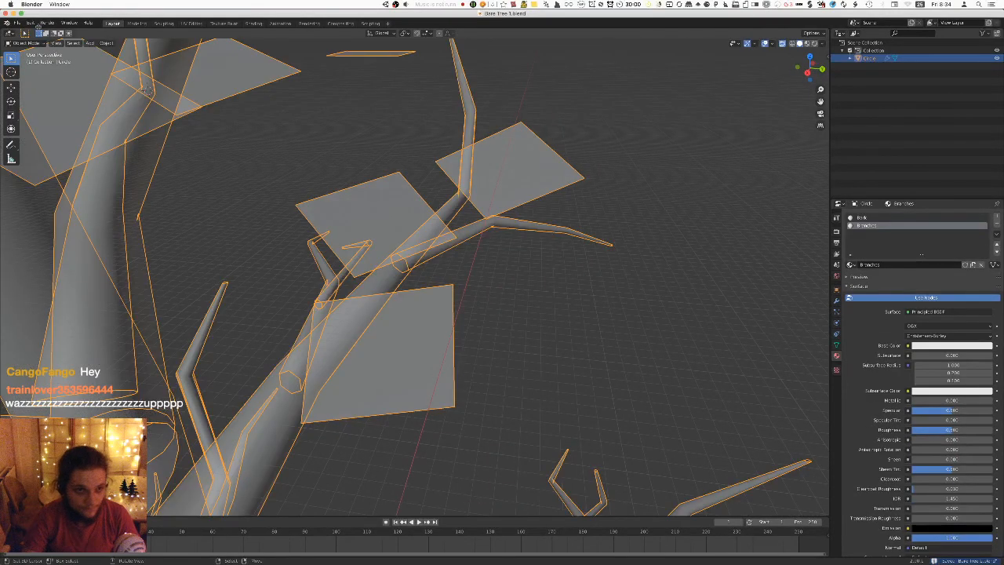
left_click(17, 22)
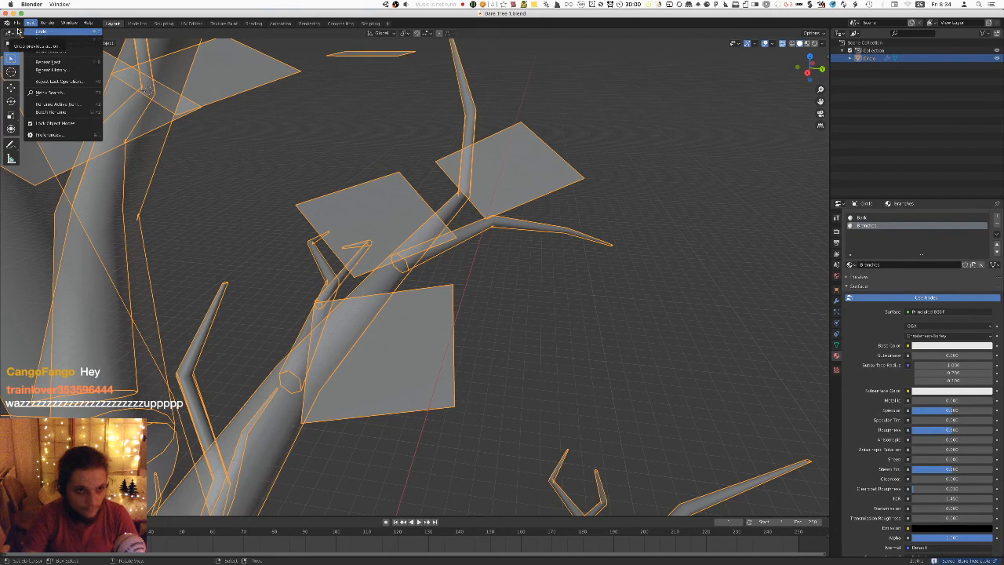
left_click(19, 24)
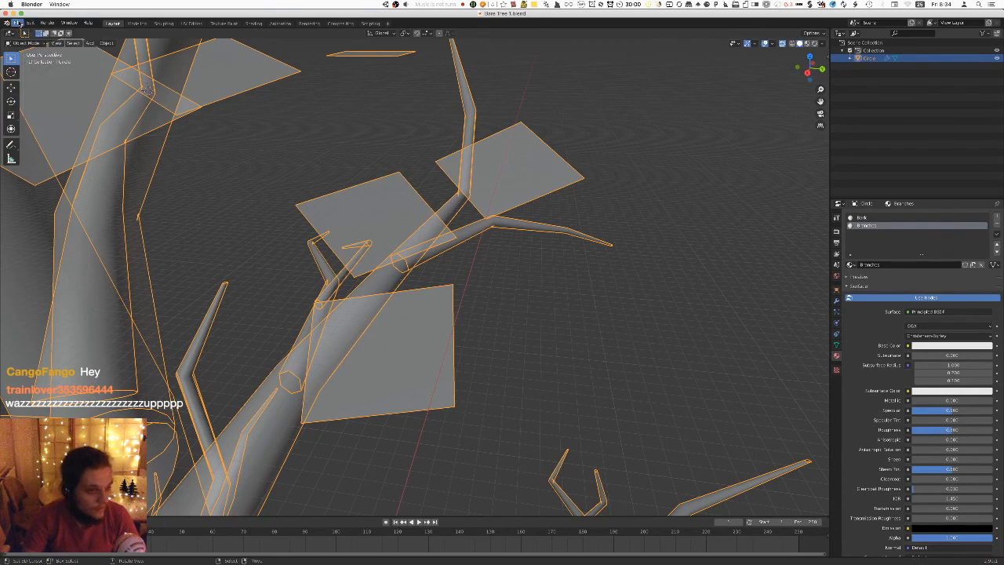
left_click(17, 23)
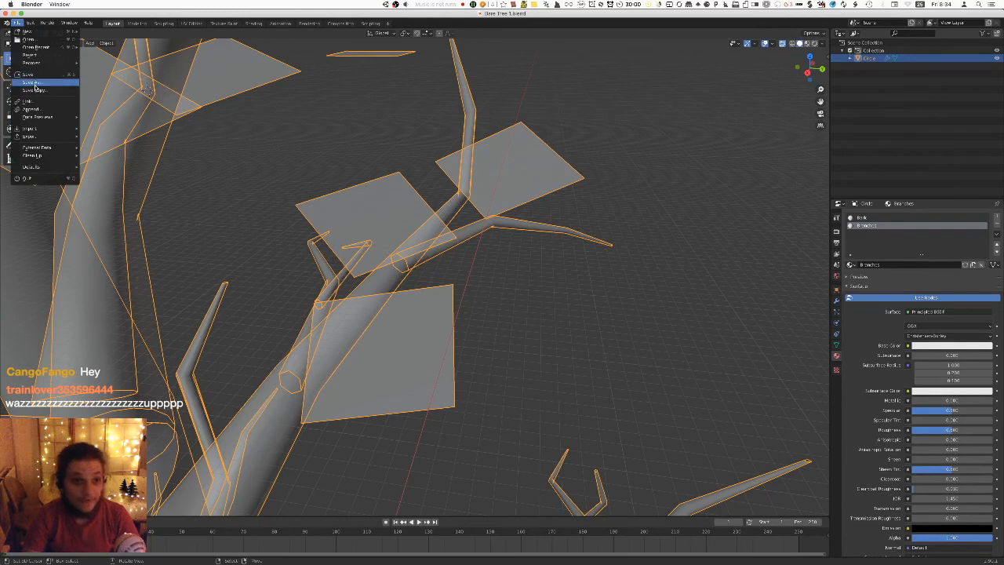
mouse_move(38, 138)
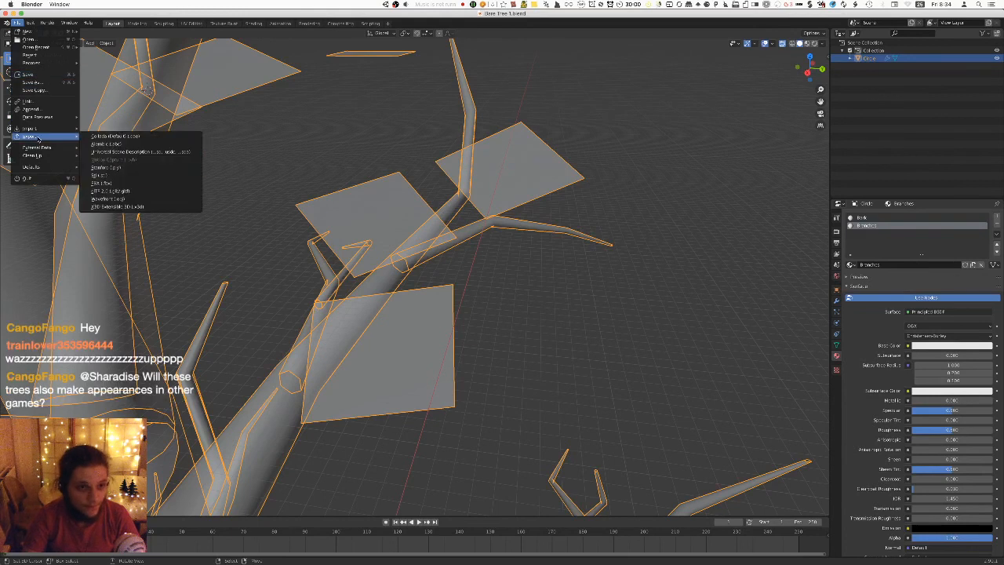
left_click(125, 183)
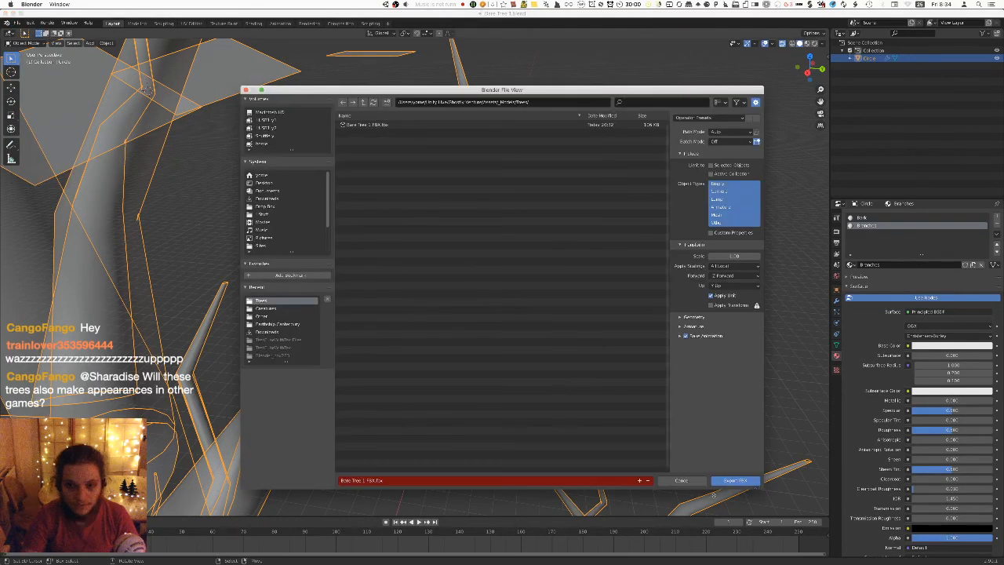
left_click(737, 481)
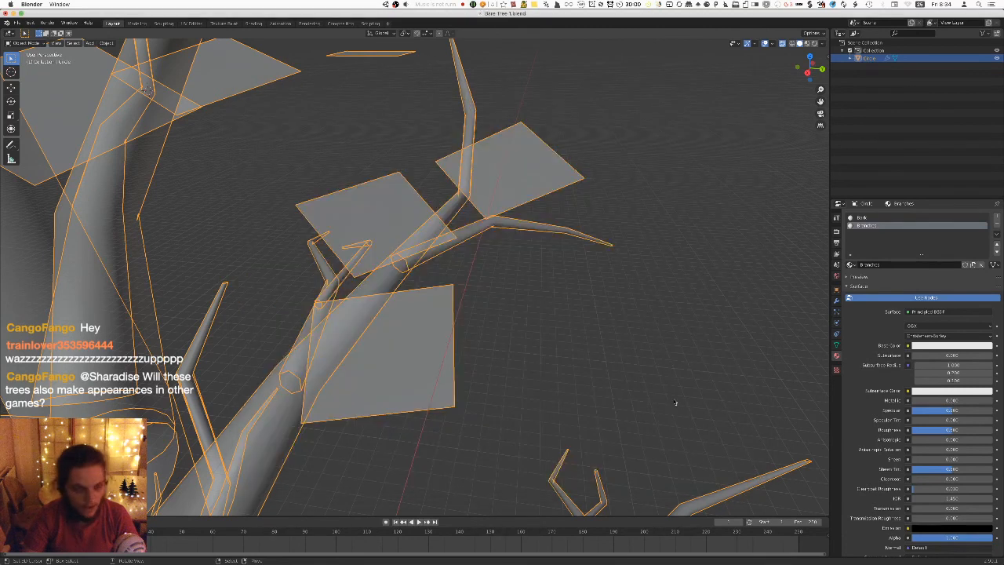
Switch to Unity and examine the updated tree's twigs along its branches in the scene view.
scroll(674, 403, "down", 3)
key("super+Tab")
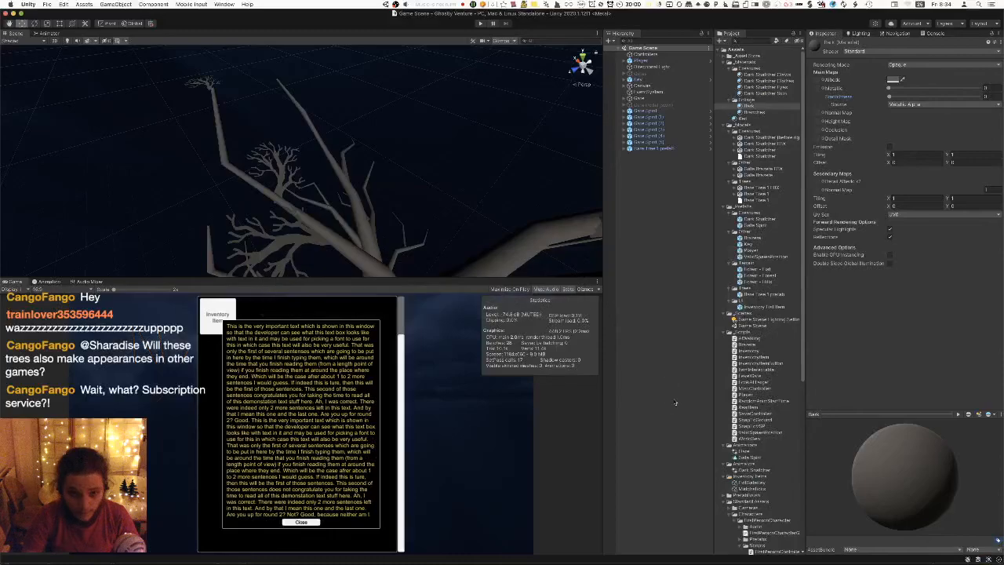
left_click_drag(350, 222, 267, 233, "alt")
Return to Blender and rotate the third twig plane in the top view to realign it with the inner branch segment.
key("super+Tab")
scroll(498, 248, "up", 5)
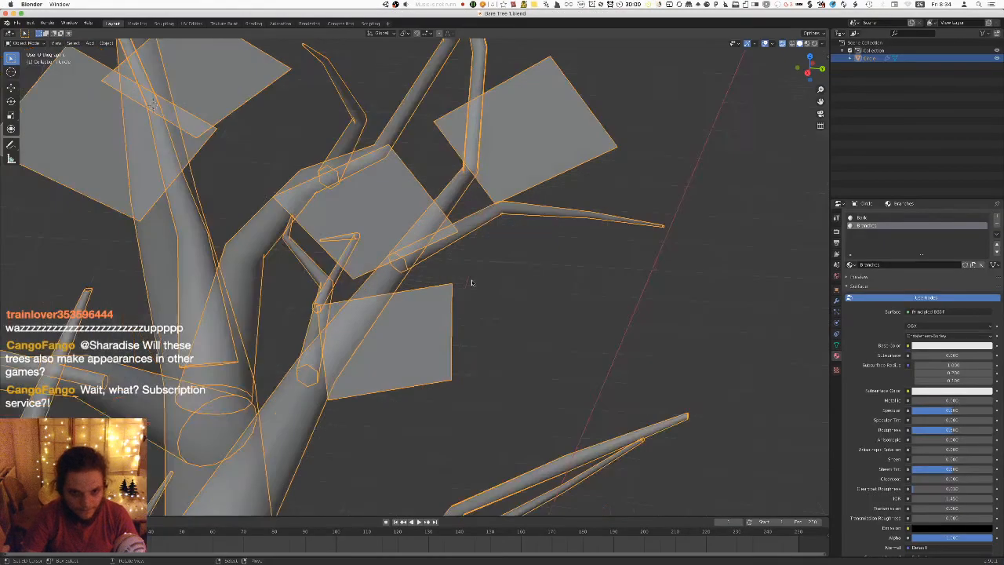
key("Tab")
key("r")
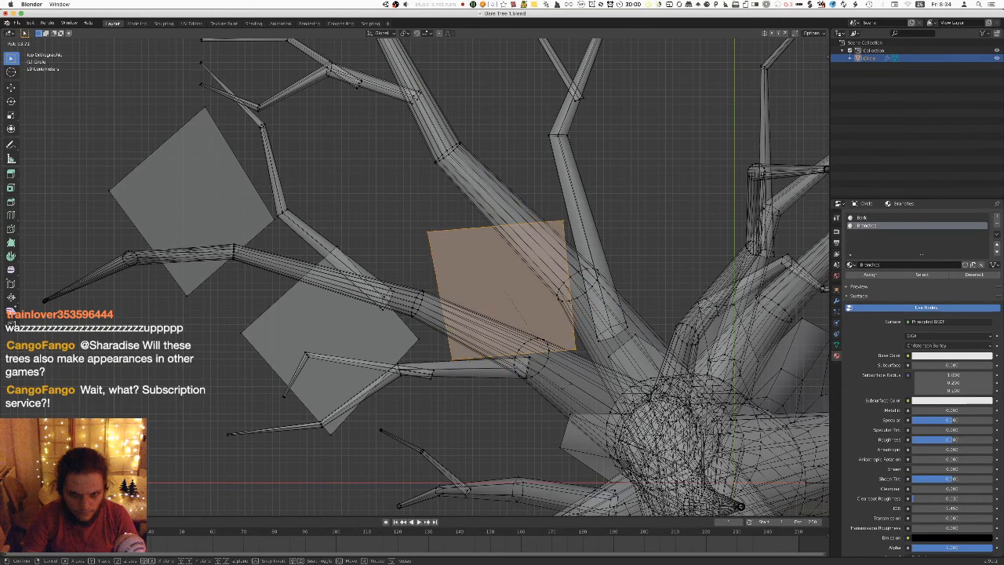
left_click(578, 378)
key("Tab")
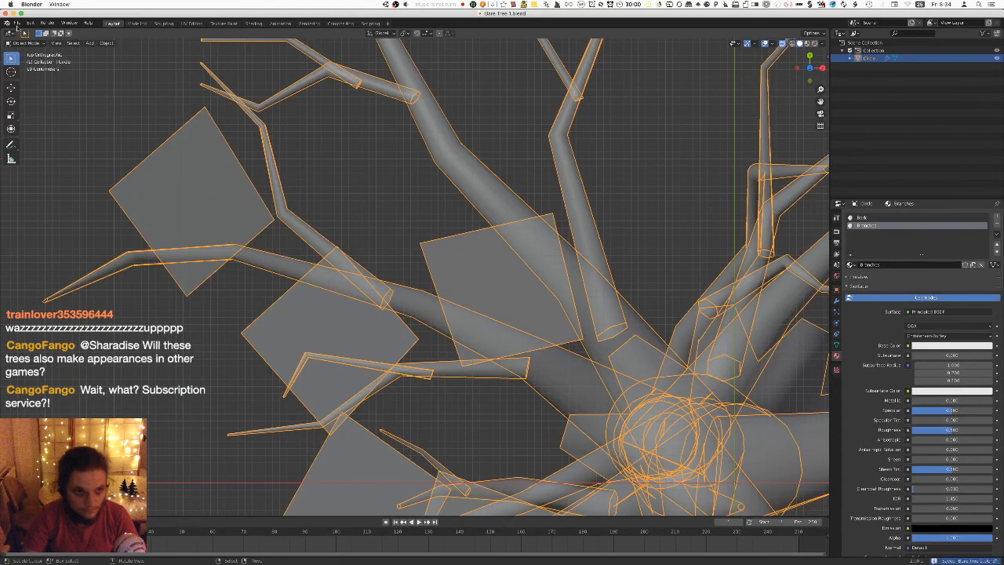
Export the tree over Bare Tree 1 FBX.fbx again and check the rotated twig in Unity's scene view.
left_click(17, 23)
mouse_move(32, 128)
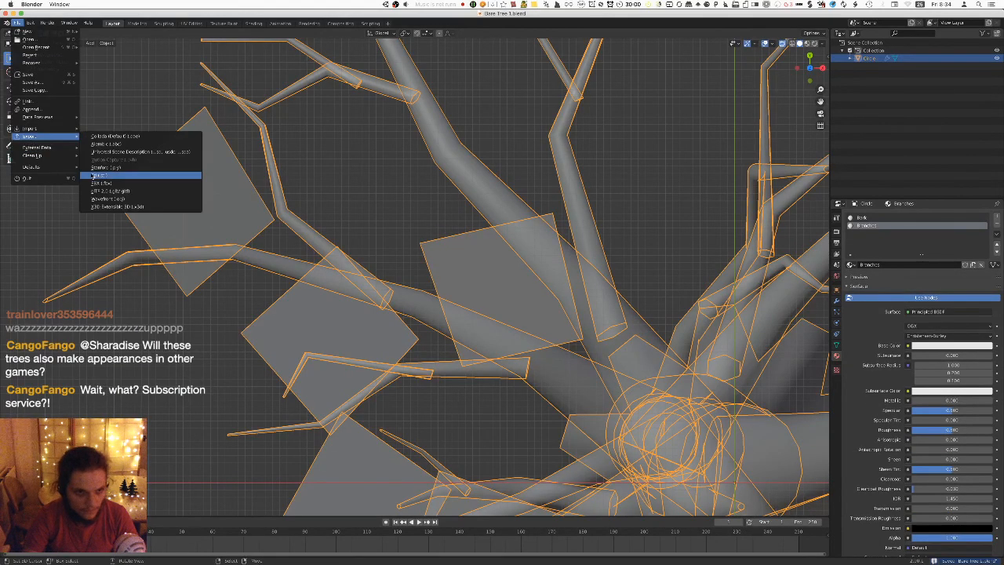
left_click(102, 183)
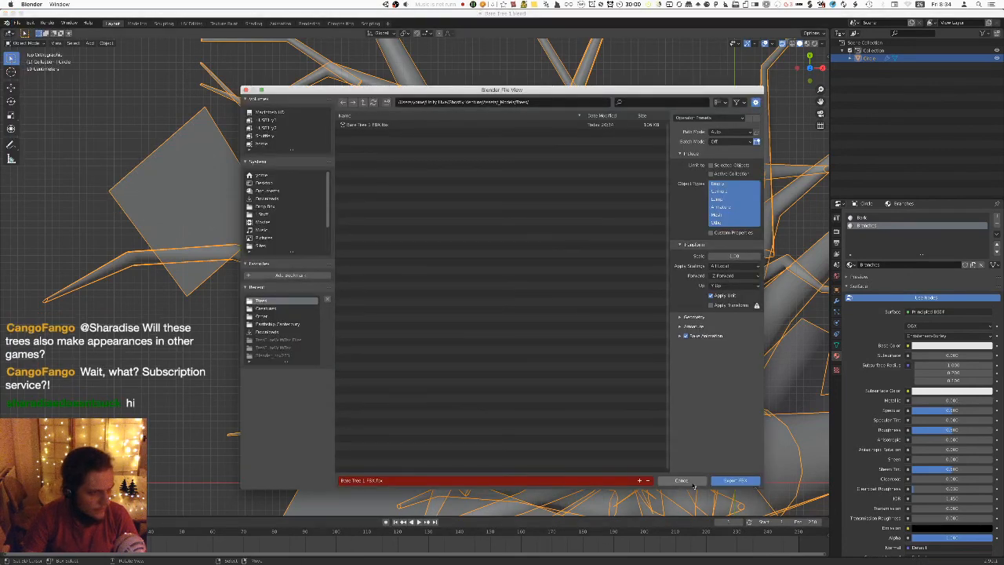
left_click(734, 480)
key("super+Tab")
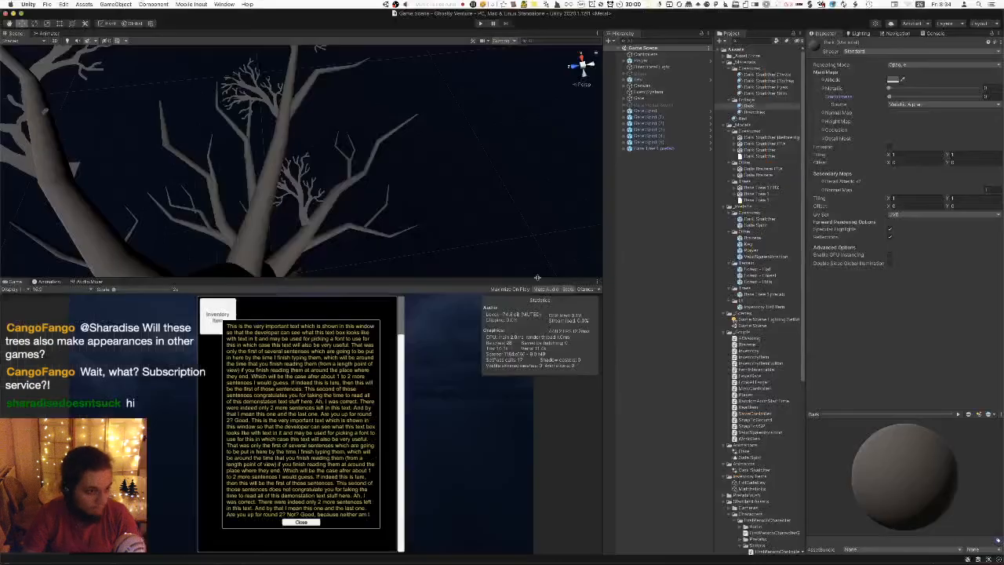
left_click_drag(363, 120, 345, 149, "alt")
Back in Blender, enlarge the third twig plane and shift it in the top view so its inner corner meets the branch base.
key("super+Tab")
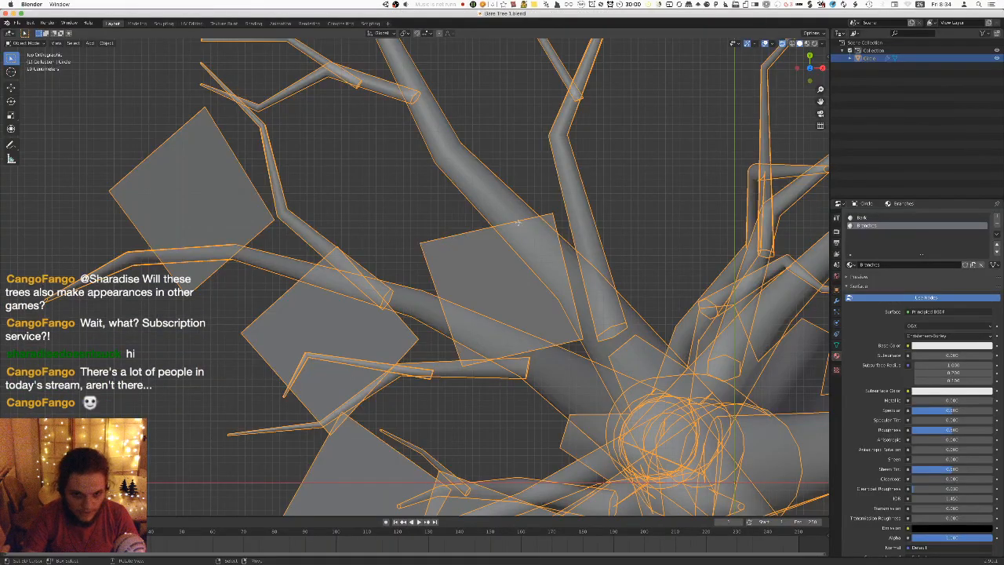
key("Tab")
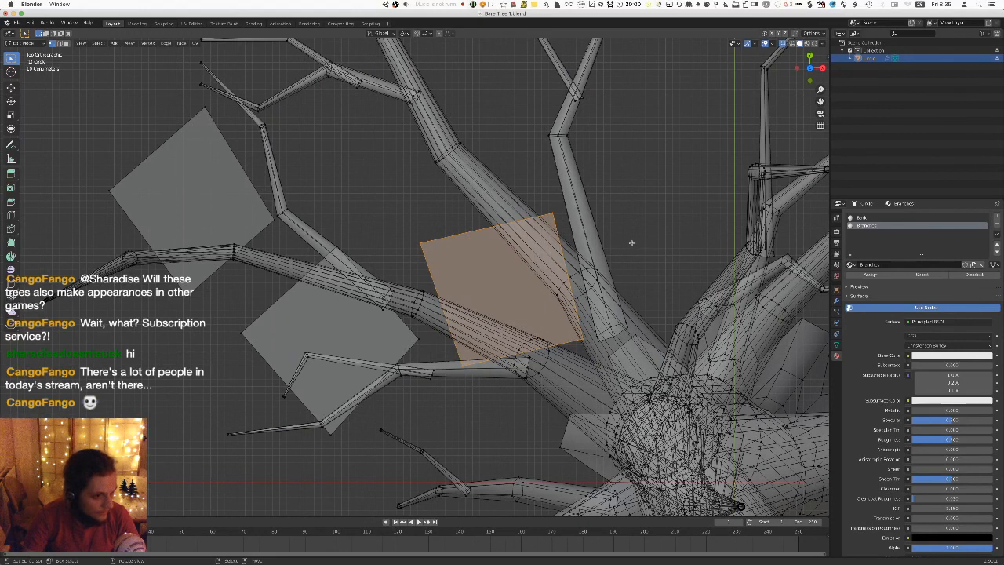
key("s")
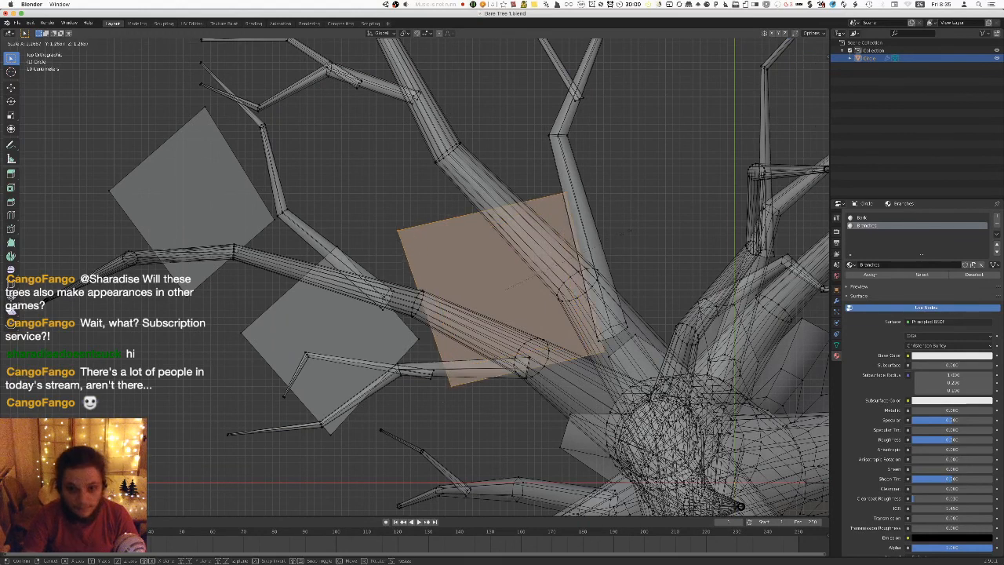
key("g")
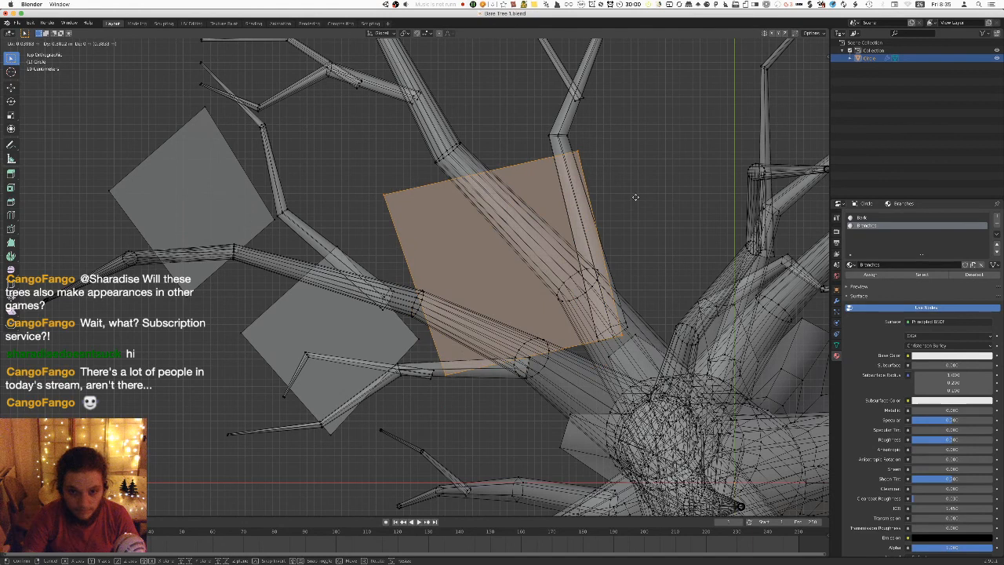
left_click(627, 195)
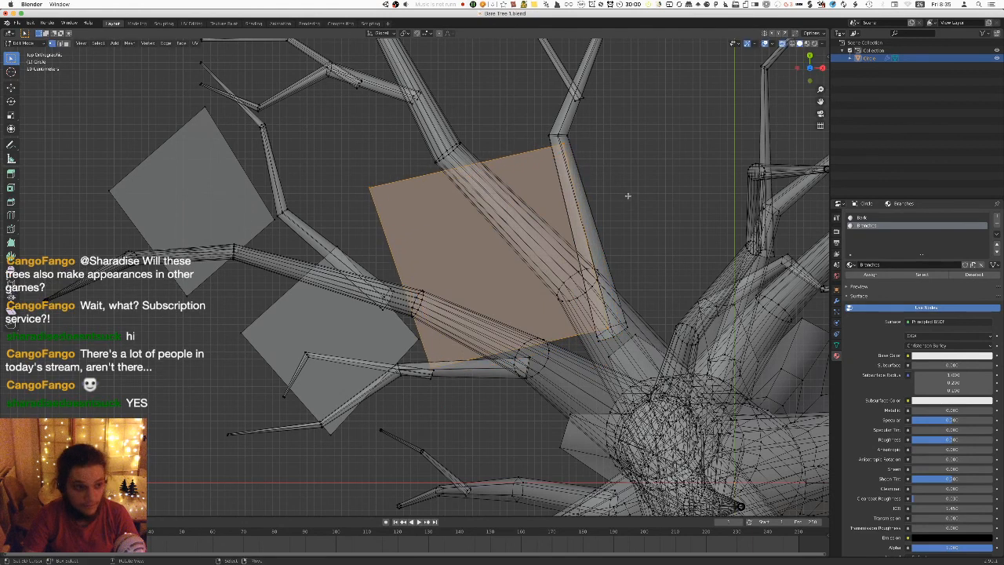
Start an FBX export of the tree with the enlarged twig plane.
left_click(15, 23)
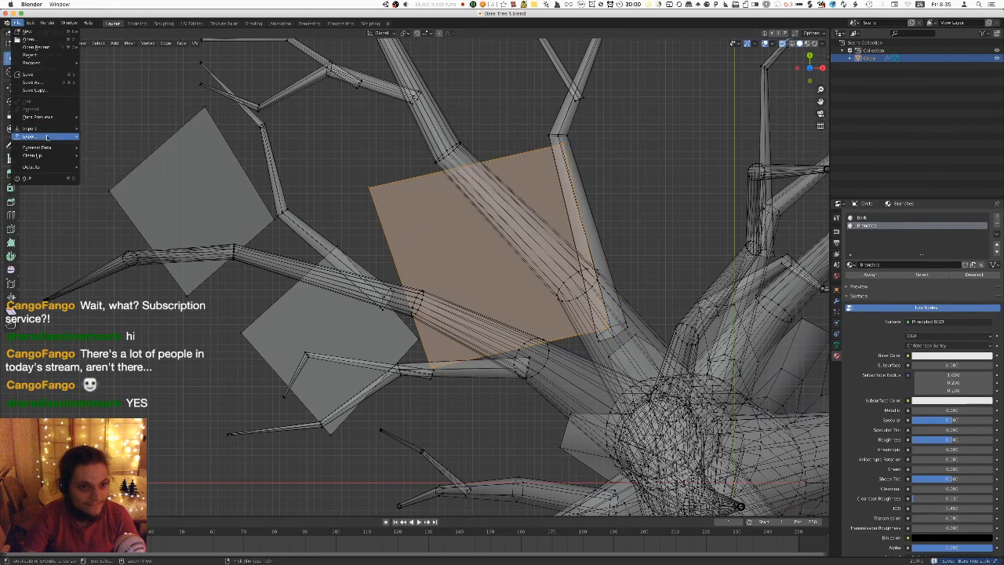
mouse_move(47, 137)
left_click(134, 186)
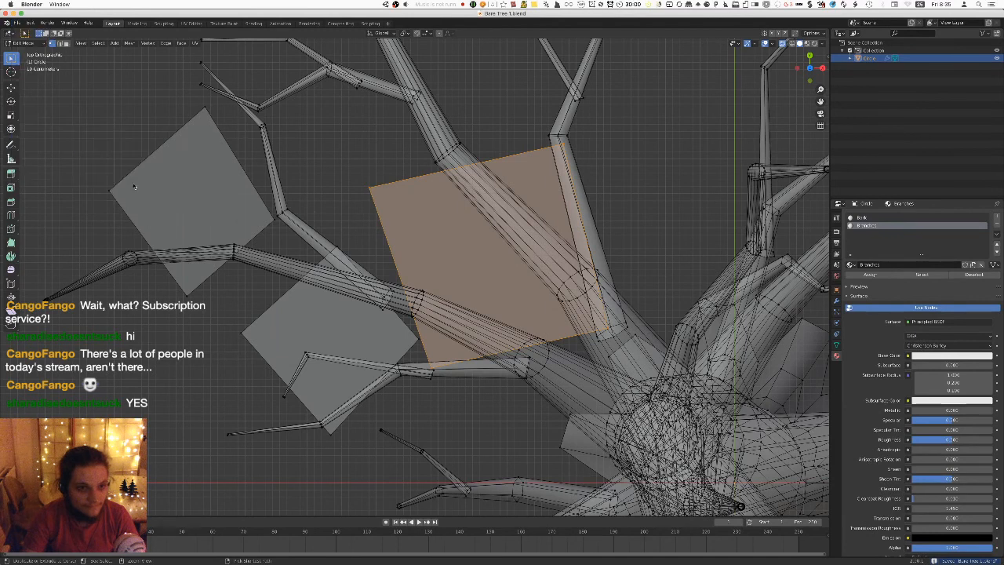
Export the tree as FBX over "Bare Tree 1 FBX.fbx" and examine the updated model in Unity.
left_click(737, 480)
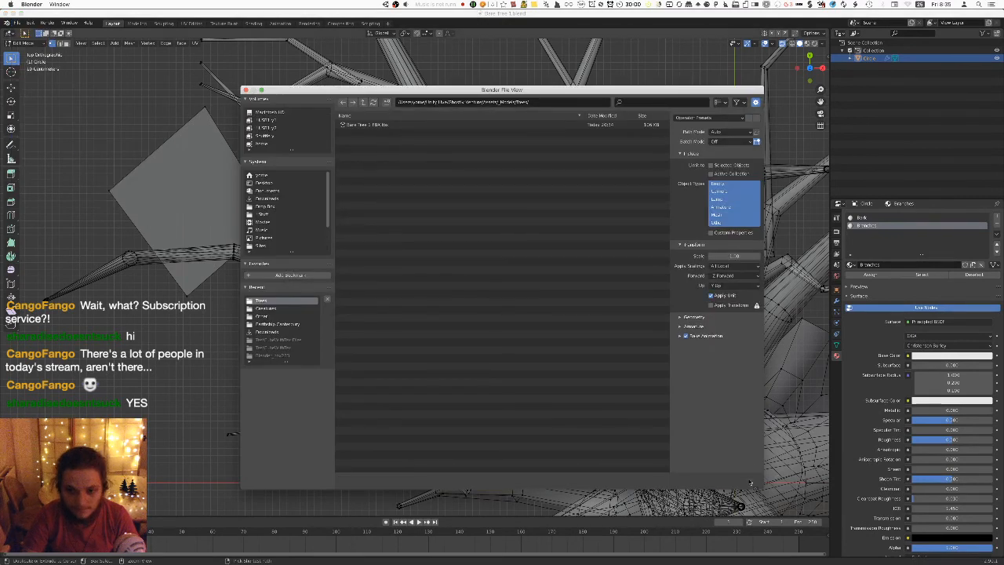
key("super+Tab")
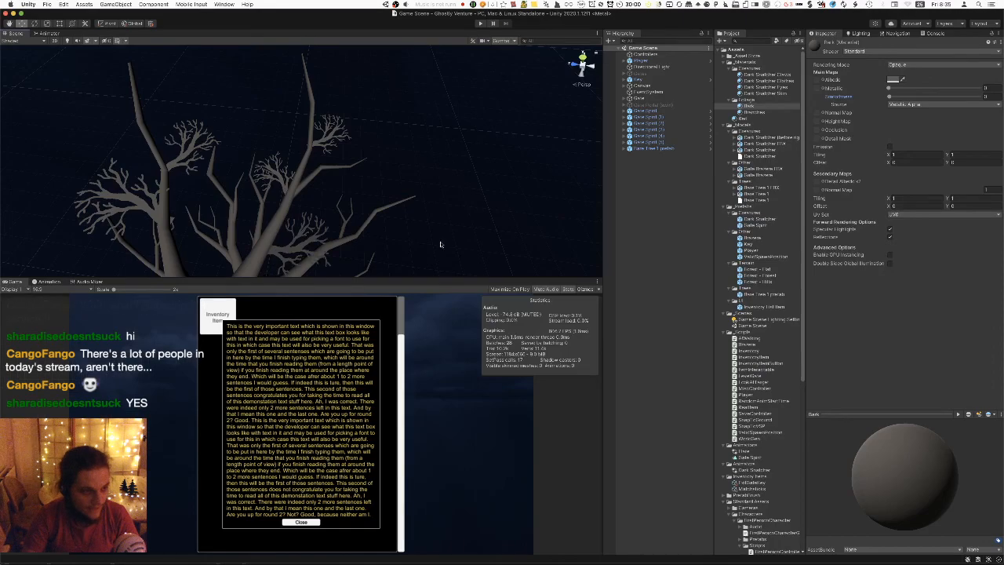
left_click_drag(404, 187, 392, 99, "alt")
key("super+Tab")
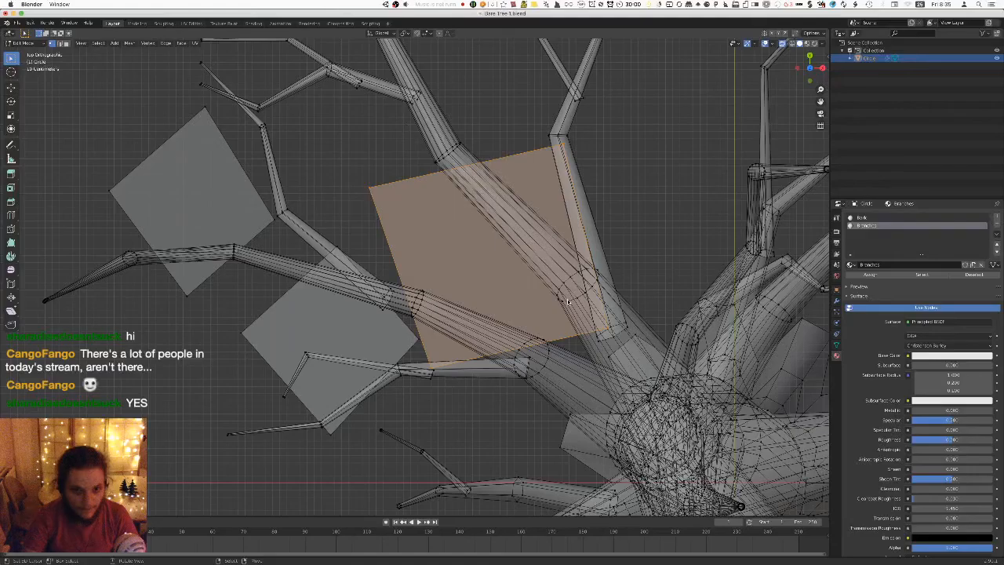
Back in Blender, move the selected large branch plane vertically along the Z axis to fit its branch.
middle_click_drag(562, 302, 549, 259)
key("g")
key("z")
left_click(654, 253)
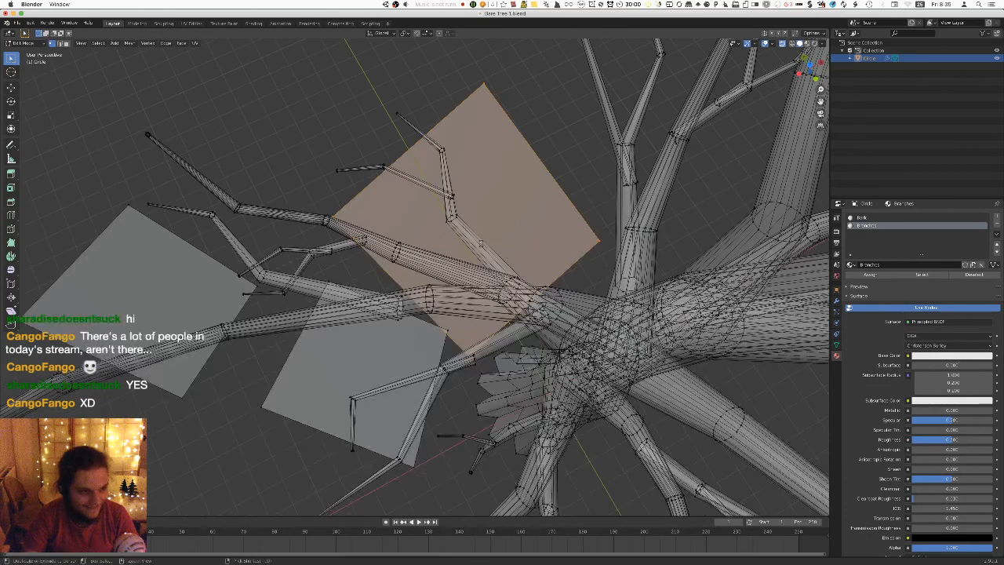
Export the adjusted tree over "Bare Tree 1 FBX.fbx", examine it in Unity and return to Blender.
left_click(16, 23)
mouse_move(31, 137)
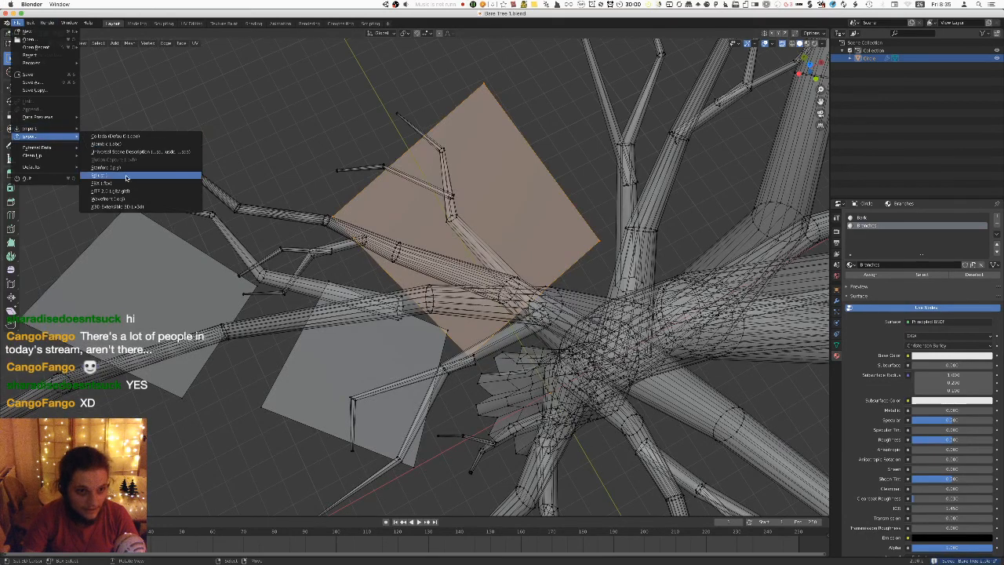
left_click(121, 177)
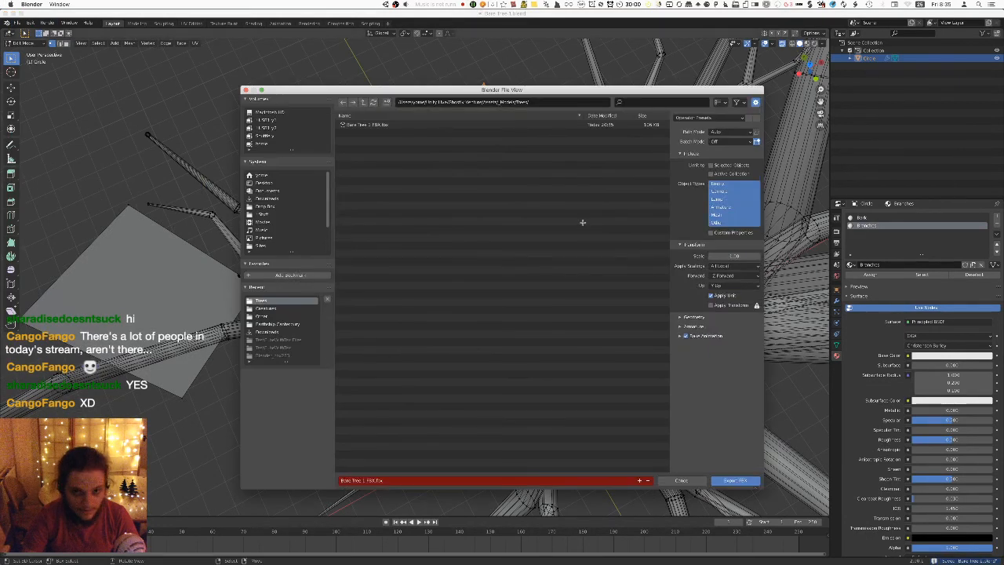
left_click(723, 481)
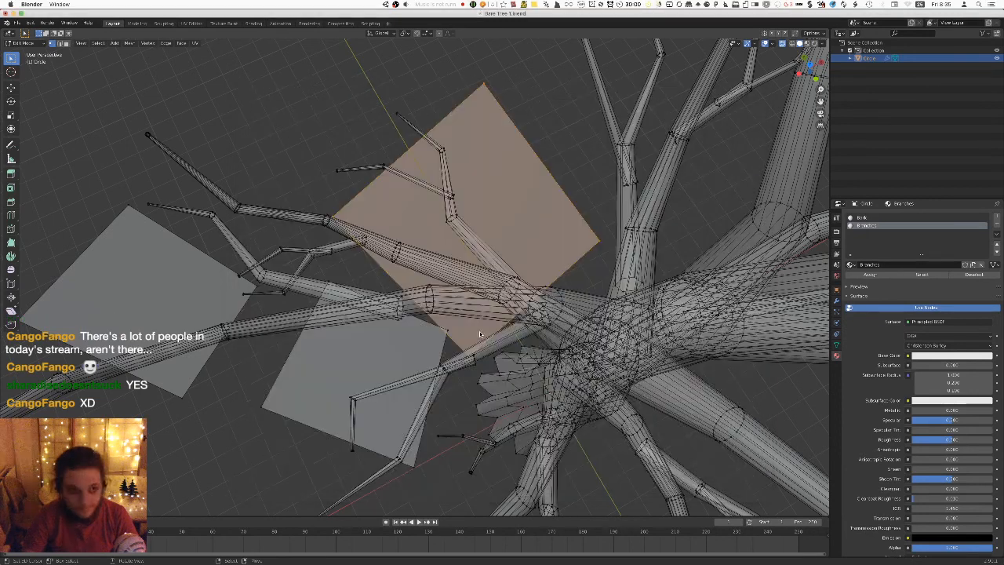
key("super+Tab")
right_click_drag(457, 182, 477, 264)
key("super+Tab")
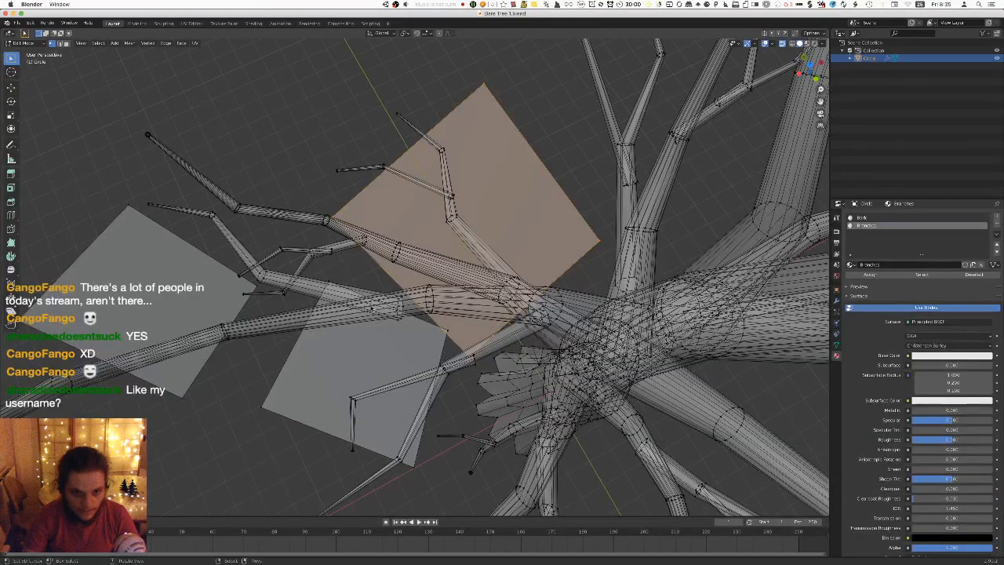
Select only the branch plane over the forked side twigs, enlarge it slightly and reposition it in top view and along Z.
key("a")
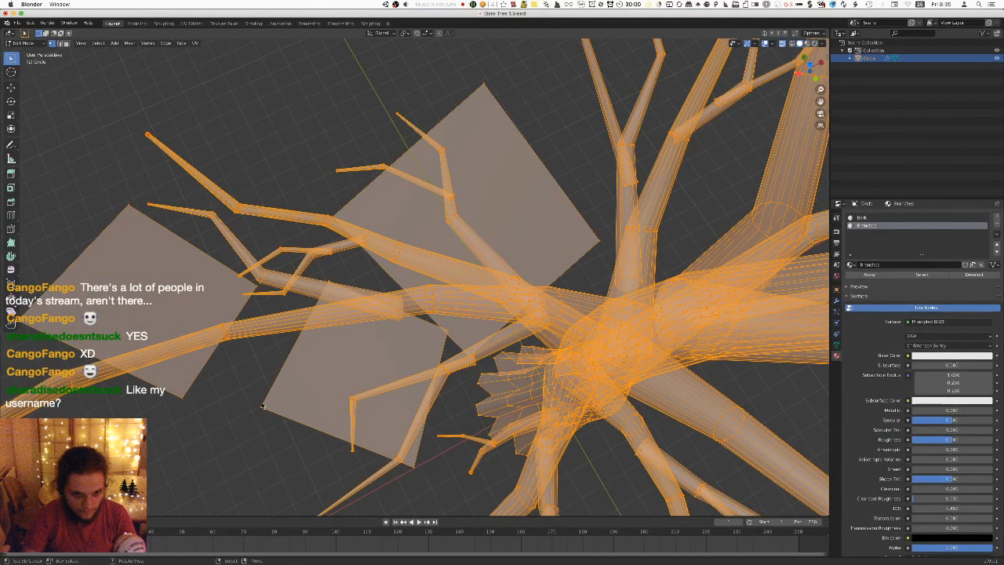
key("alt+a")
left_click(431, 355)
key("KP_7")
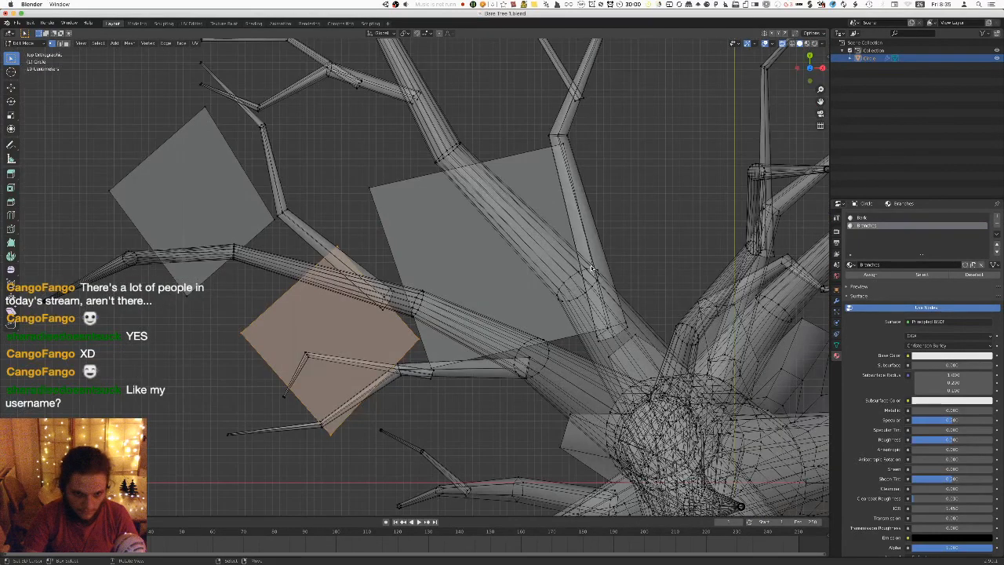
key("g")
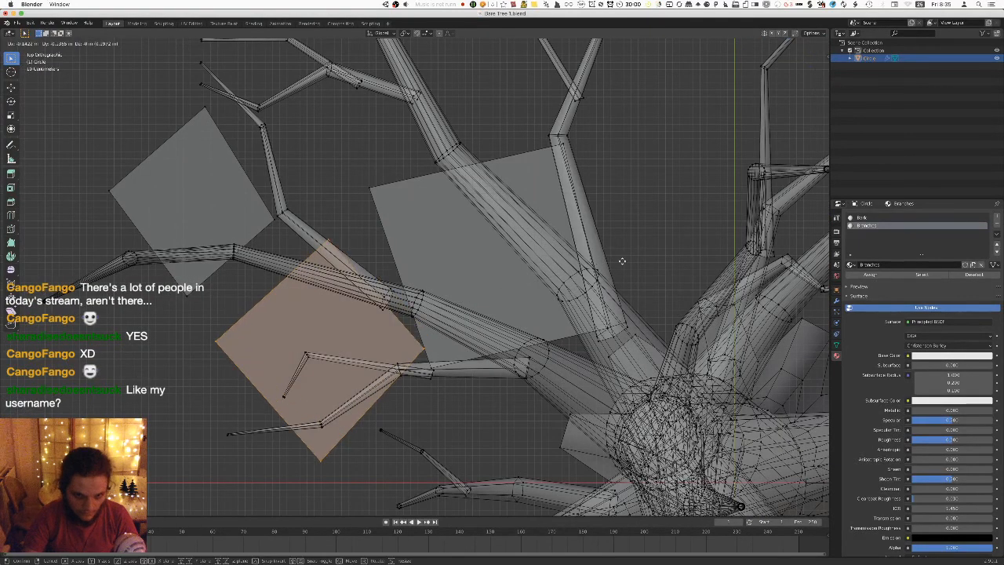
key("KP_1")
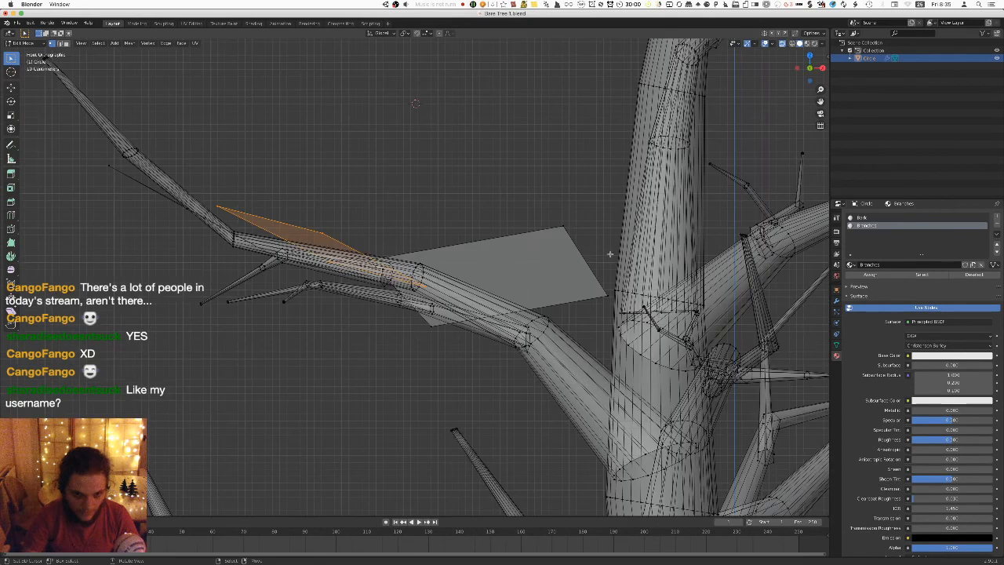
key("z")
left_click(610, 251)
middle_click_drag(610, 252, 493, 332)
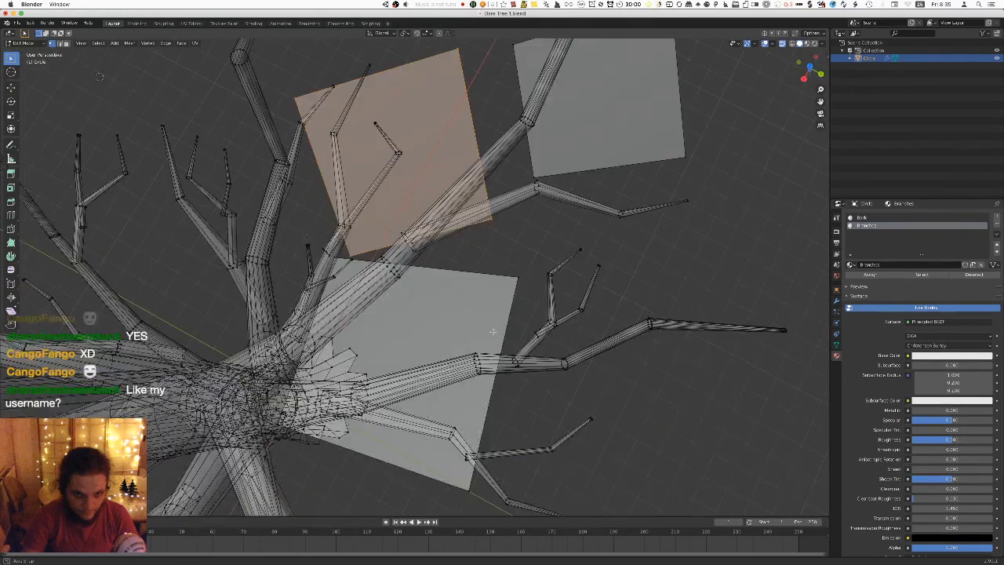
middle_click_drag(525, 251, 534, 236)
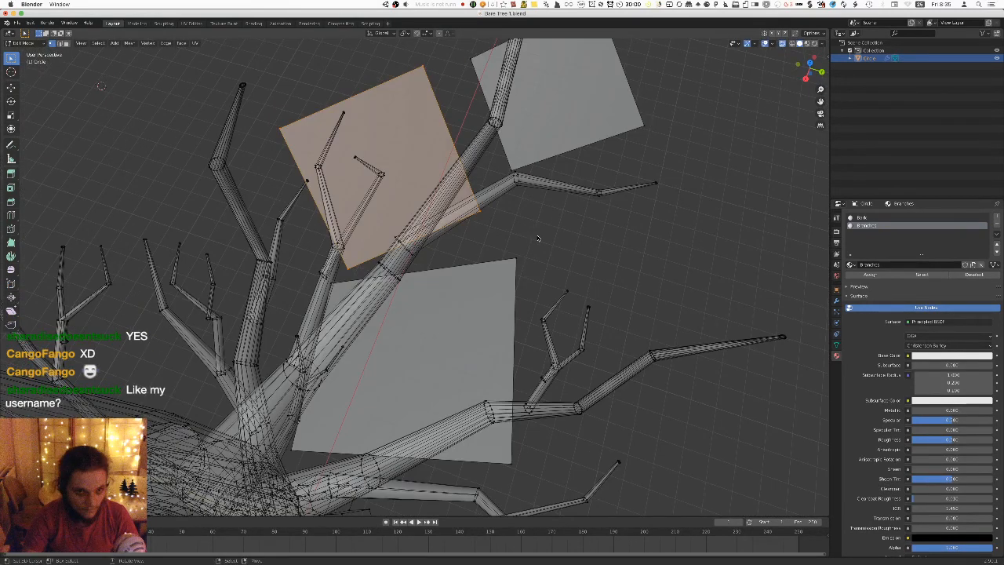
Export the tree with the repositioned plane as FBX, overwriting "Bare Tree 1 FBX.fbx" in the Trees folder.
key("Tab")
key("Tab")
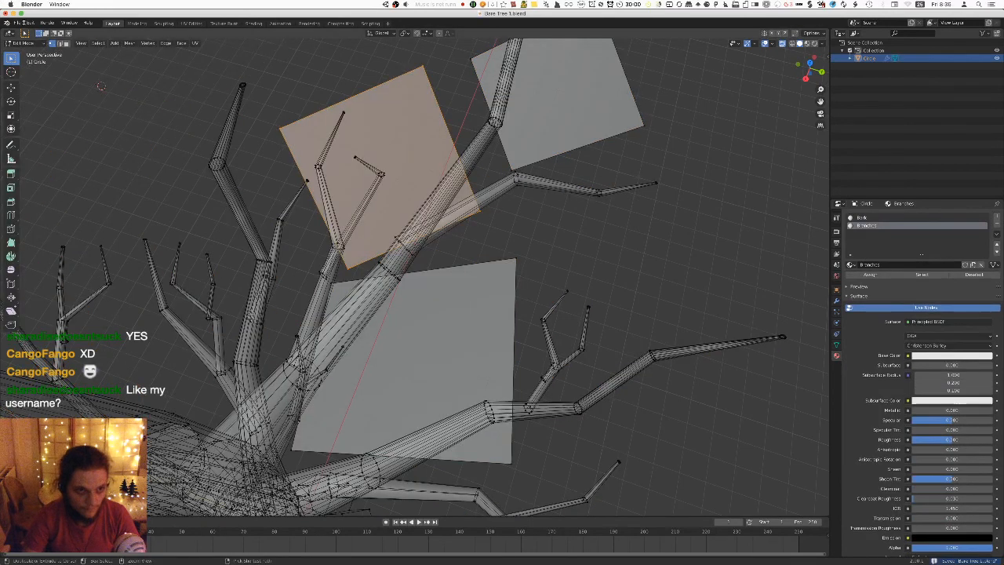
left_click(16, 23)
mouse_move(40, 137)
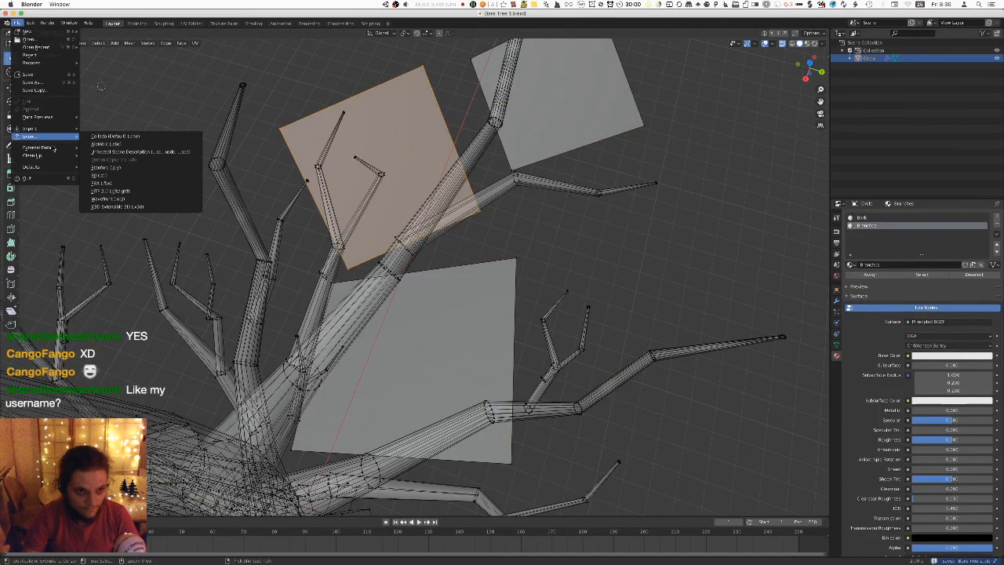
left_click(106, 183)
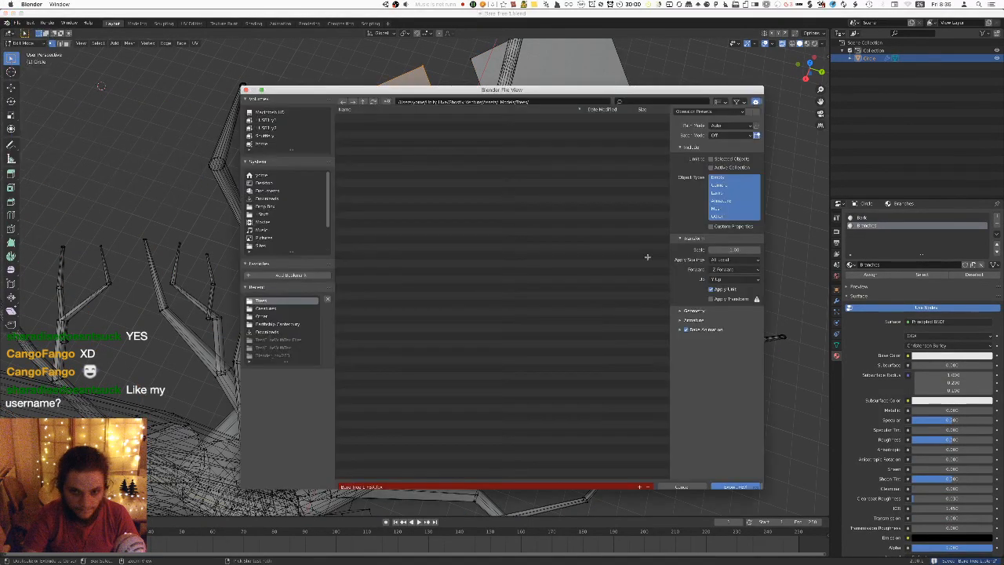
left_click(731, 480)
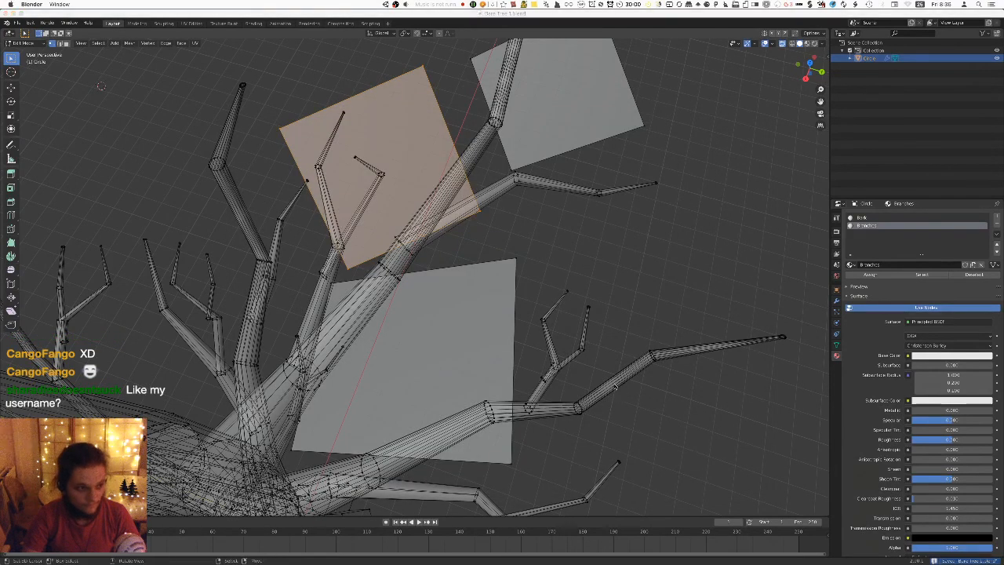
Switch to Unity and examine the re-exported tree's branch planes from several angles.
key("super+Tab")
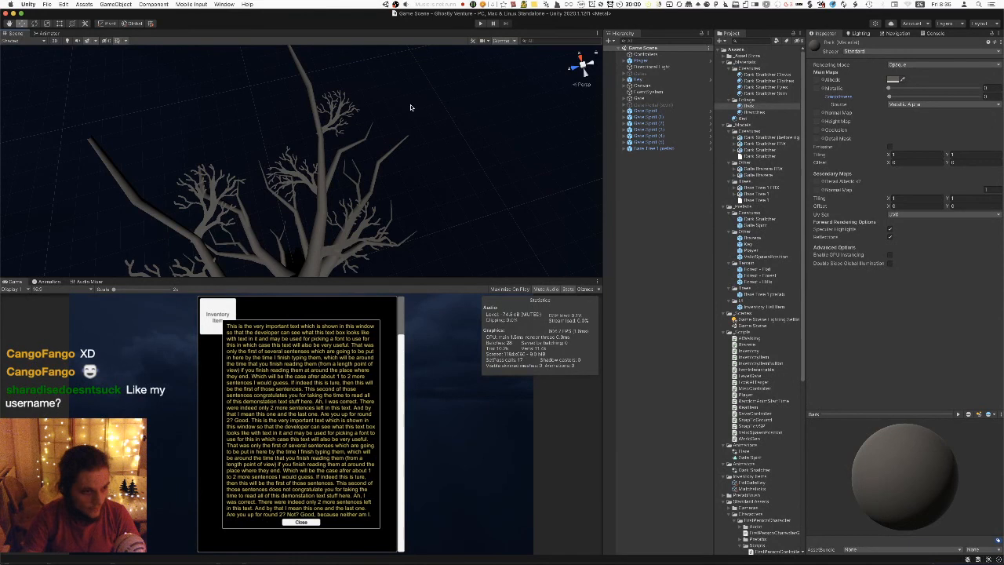
left_click_drag(332, 133, 294, 130, "alt")
scroll(435, 135, "up", 3)
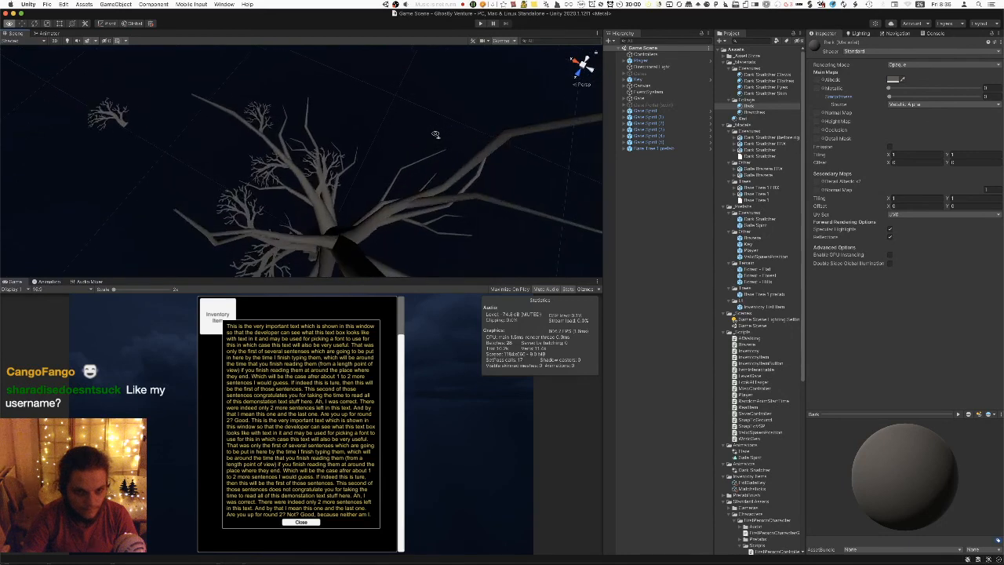
left_click_drag(435, 135, 428, 115, "alt")
left_click_drag(341, 190, 387, 160, "alt")
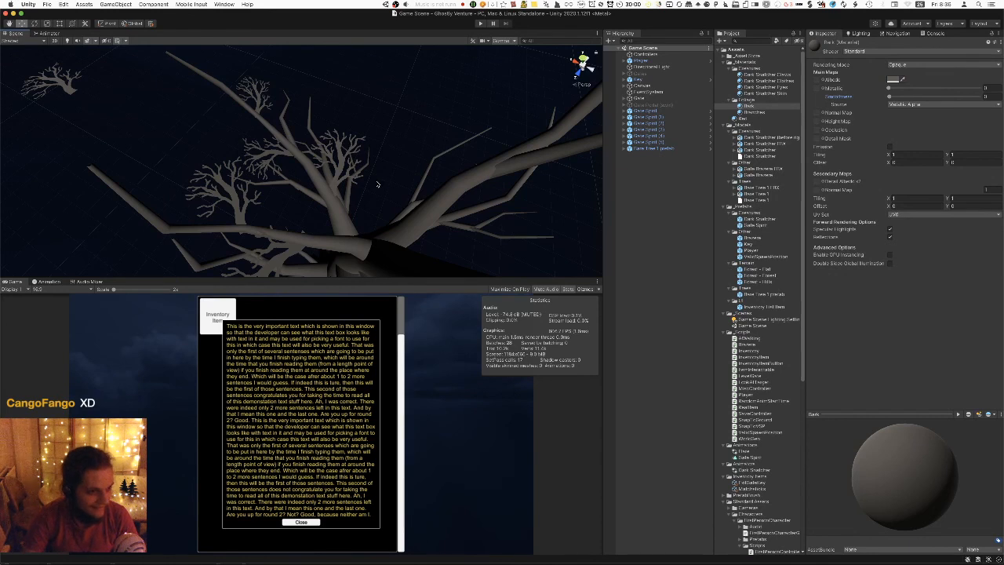
Return to Blender and hide the finished branch with its side twigs and the two branch planes attached to it.
key("super+Tab")
scroll(503, 196, "down", 2)
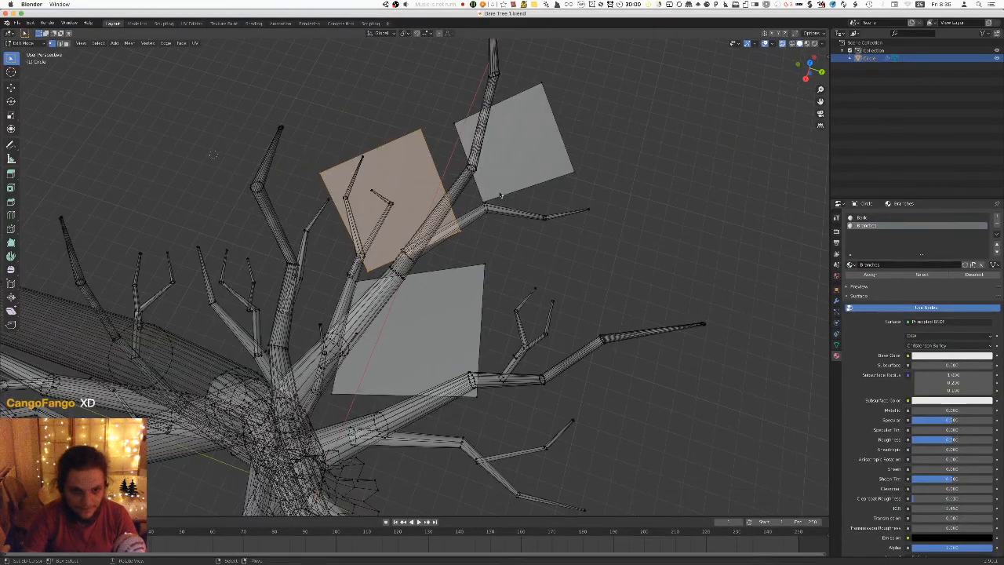
middle_click_drag(505, 221, 504, 214)
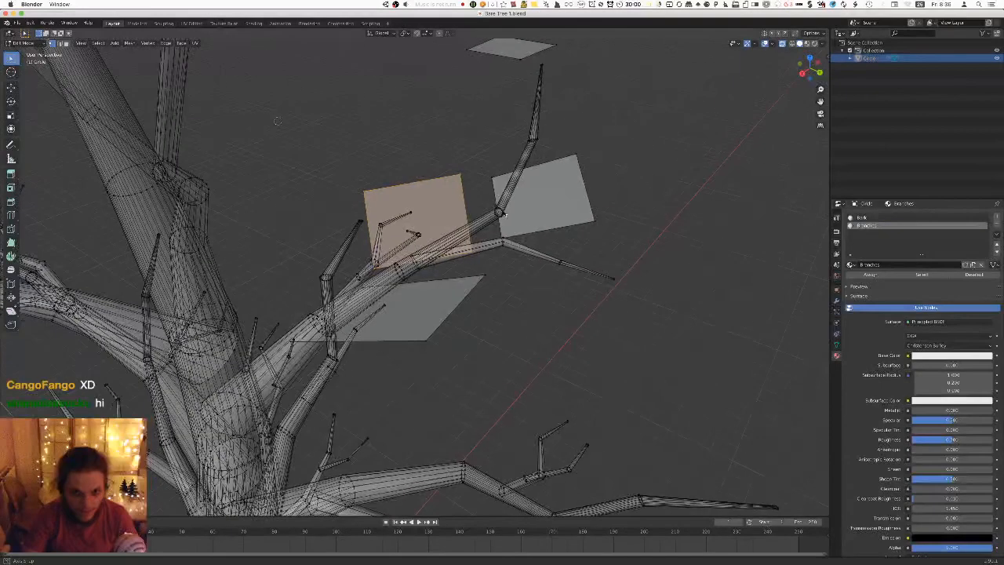
key("l")
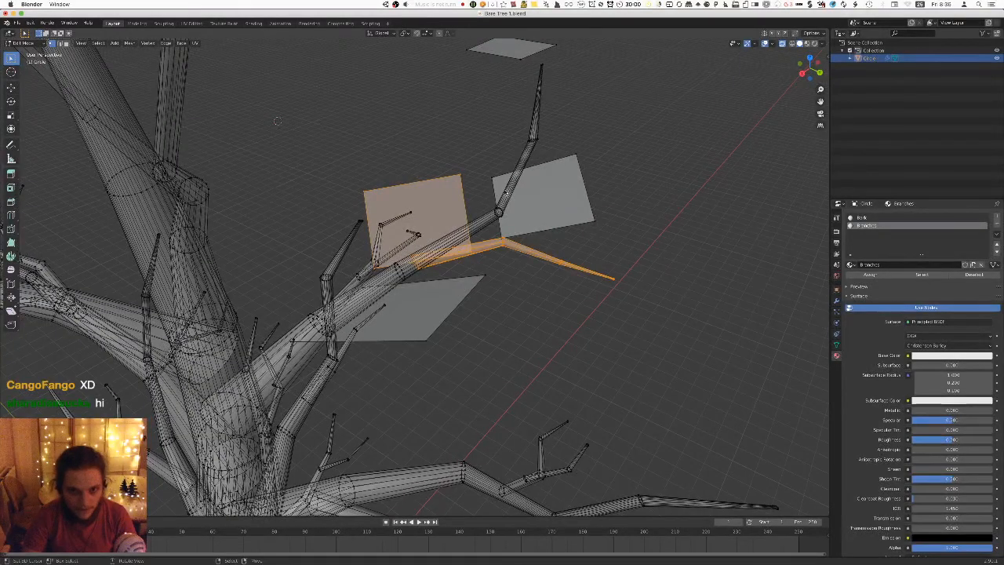
key("l")
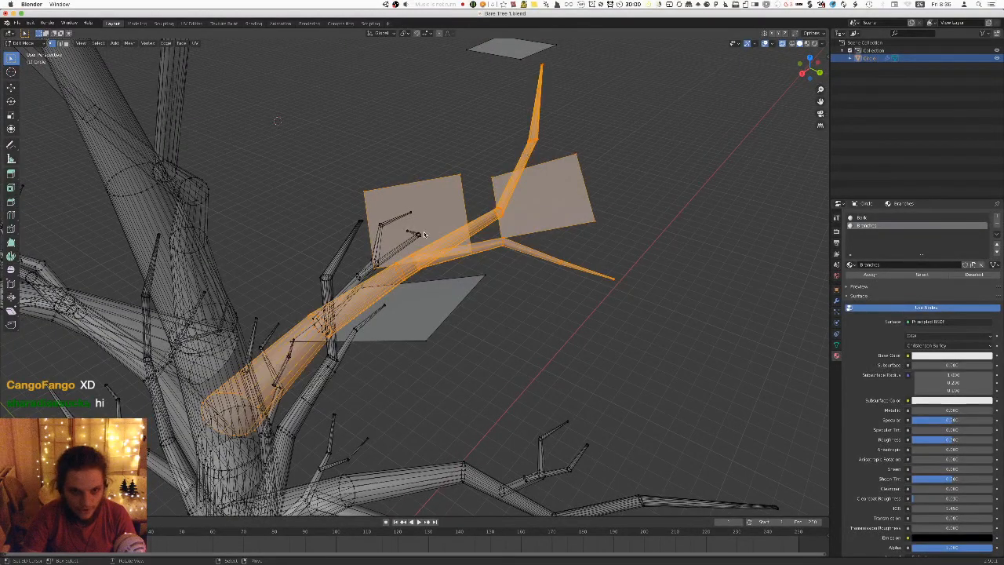
key("l")
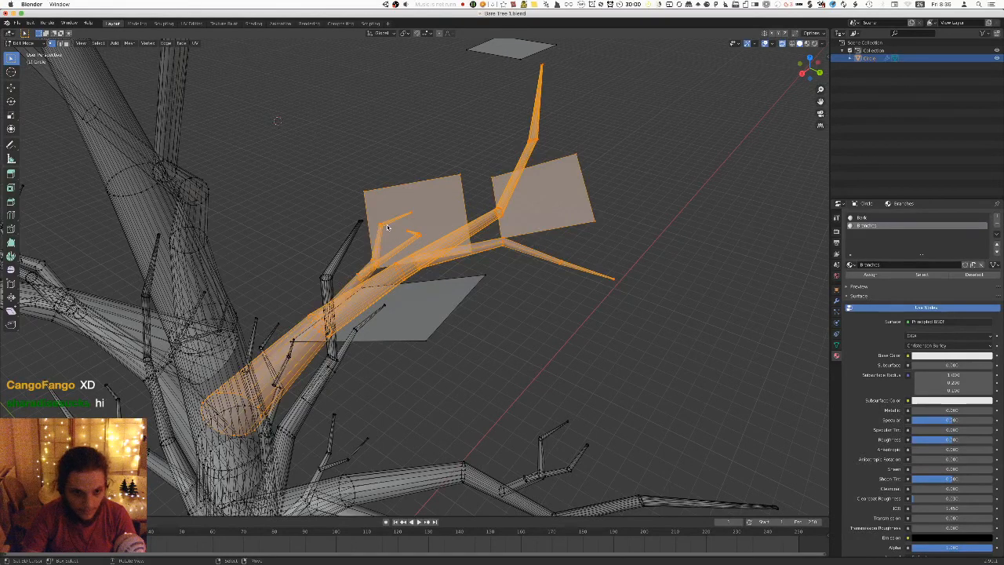
middle_click_drag(387, 227, 392, 228)
key("h")
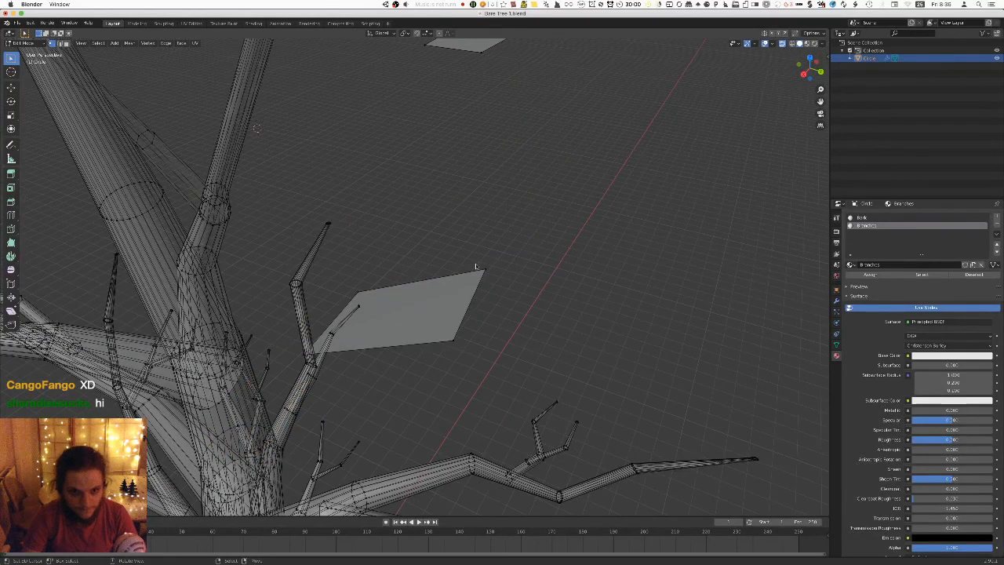
Hide the remaining large branch plane next to the trunk.
middle_click_drag(534, 246, 484, 269)
key("l")
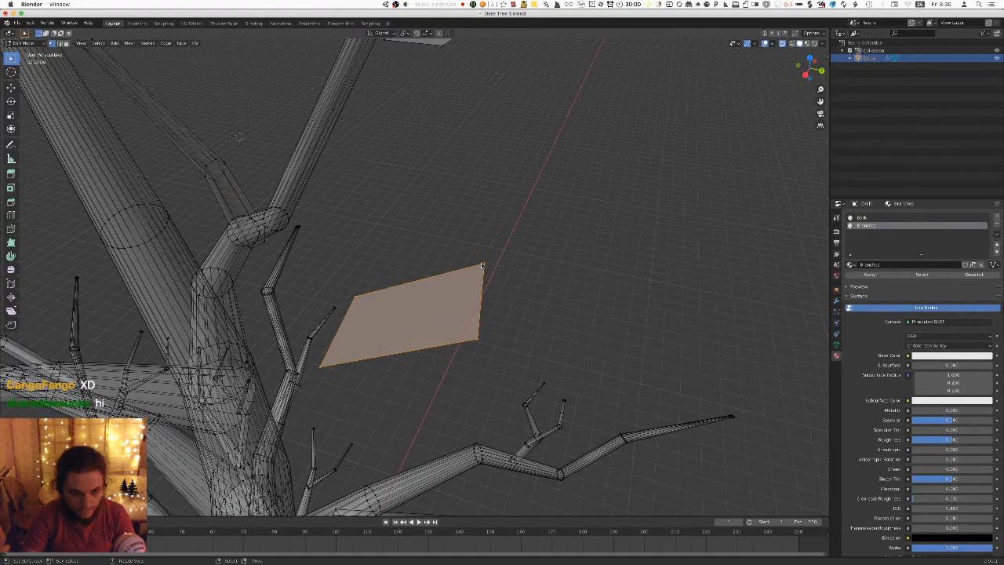
key("h")
Select the detached branch plane beside the tree, snap the 3D cursor to it and show it in top view.
scroll(446, 228, "down", 3)
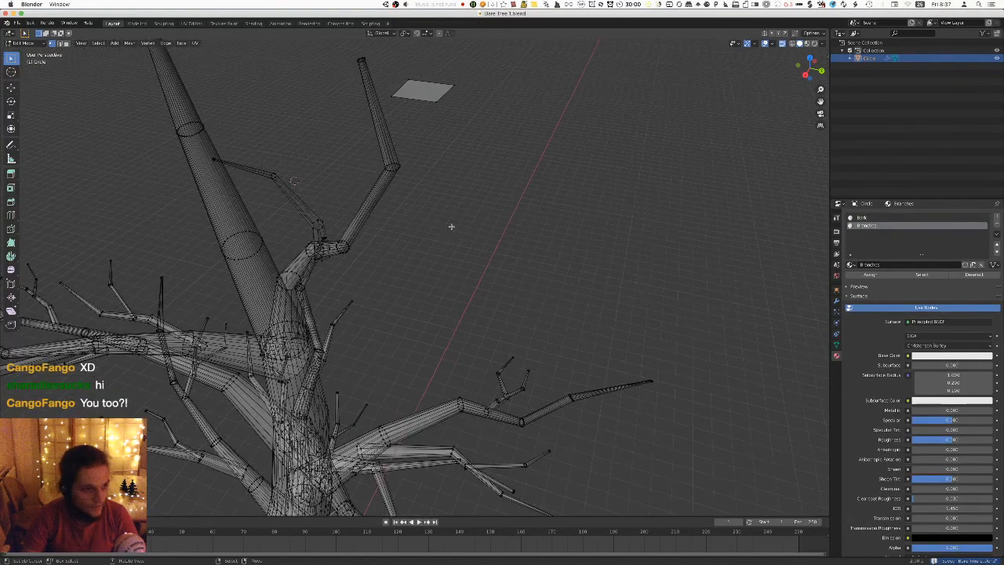
key("KP_1")
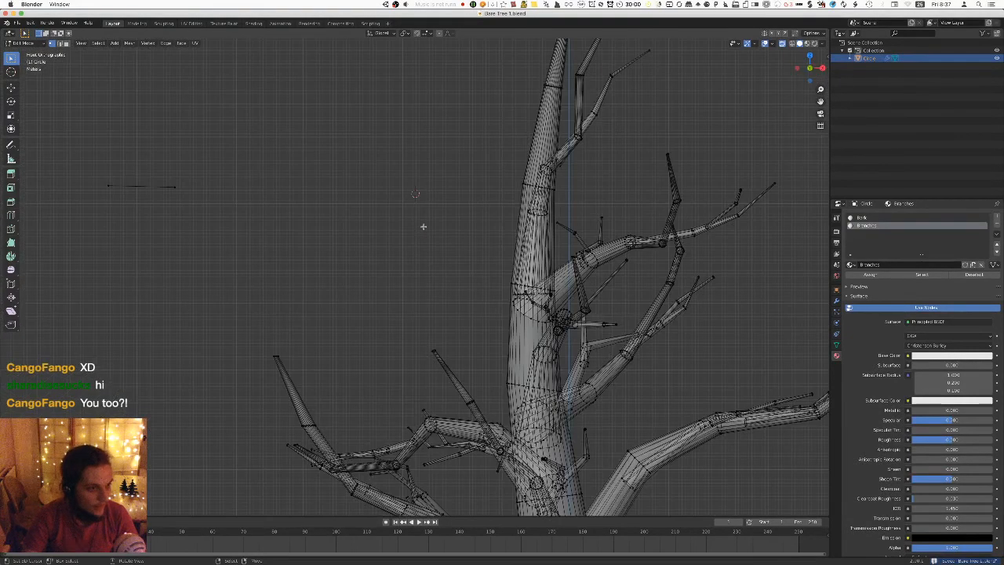
scroll(353, 235, "down", 2)
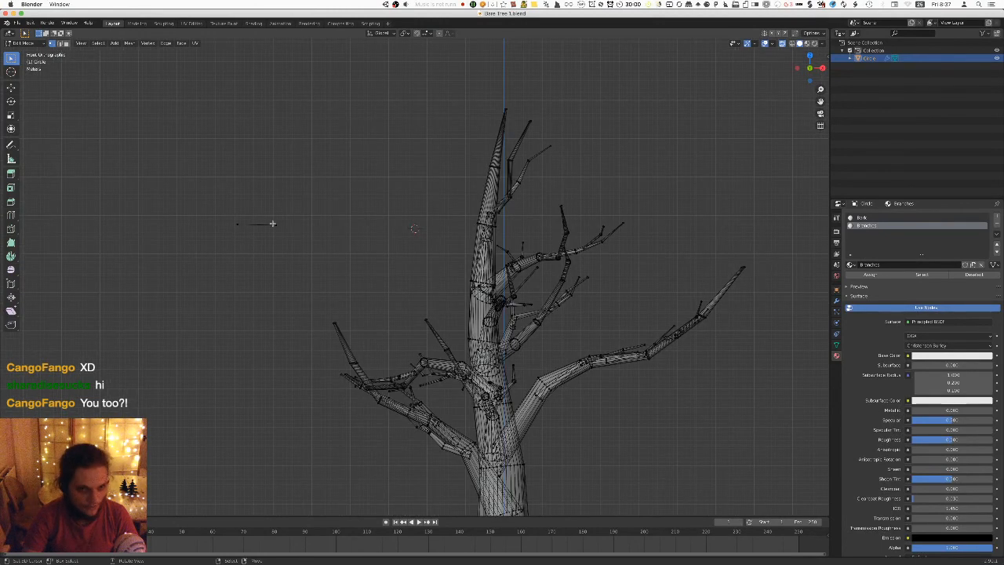
key("r")
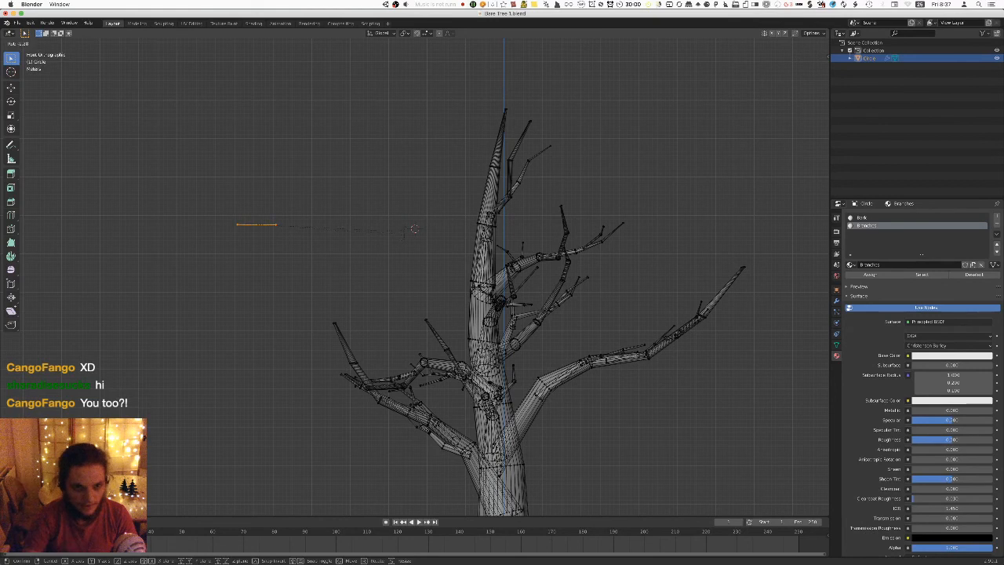
right_click(404, 231)
scroll(404, 230, "up", 1)
key("shift+s")
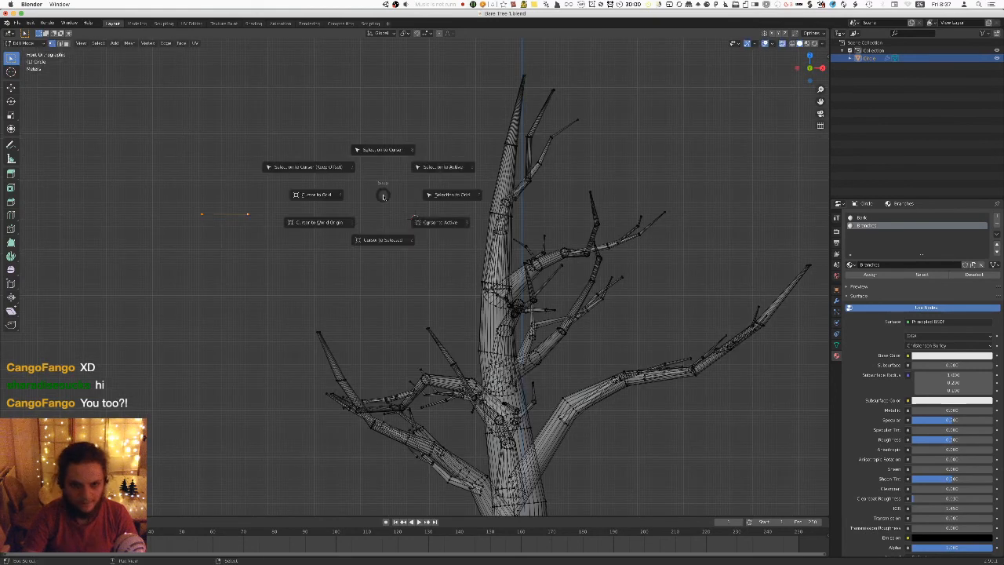
left_click(385, 239)
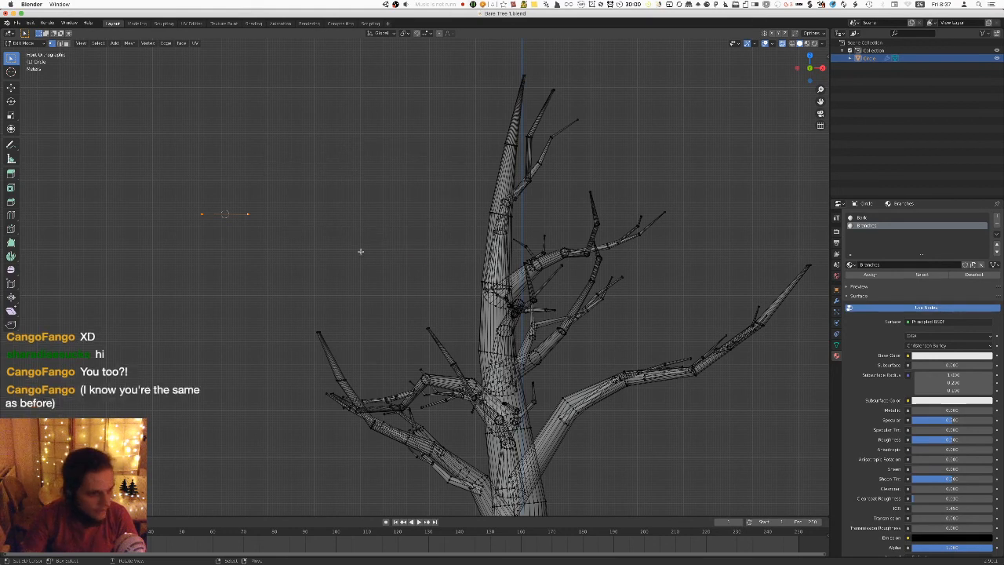
key("KP_7")
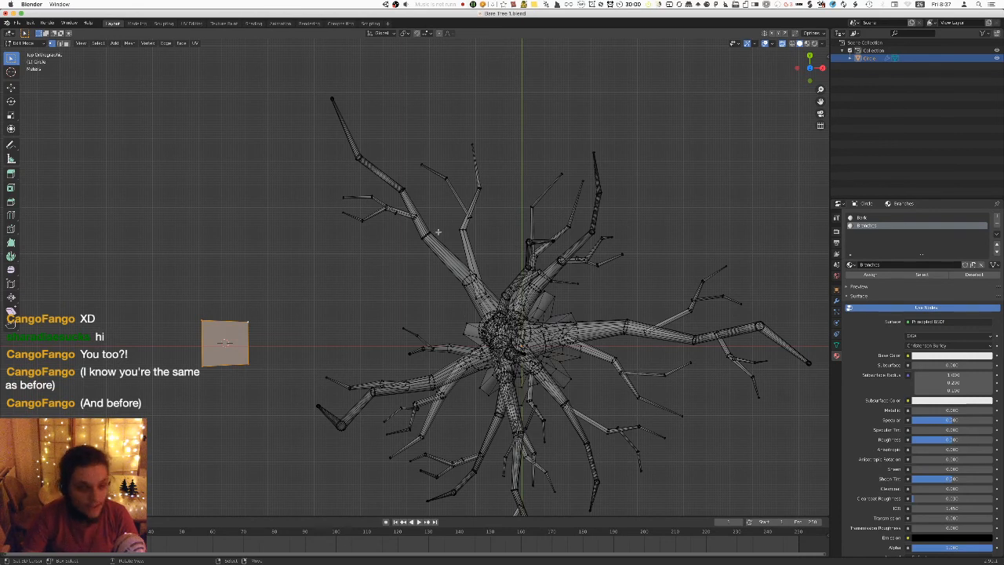
In top view, duplicate a branch plane, rotate it and place it over the base of the long upper limb beside the trunk.
middle_click_drag(437, 231, 467, 172)
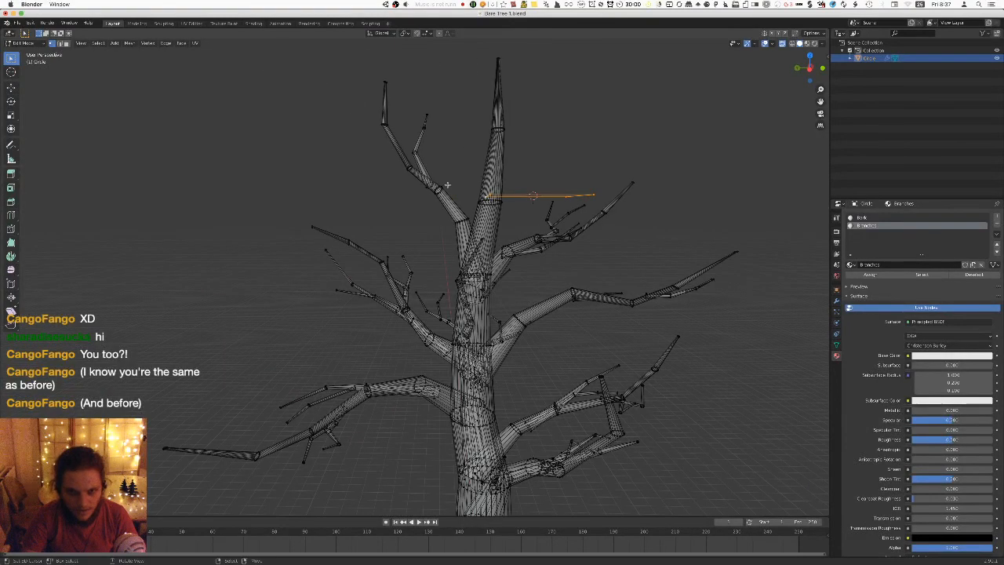
key("KP_7")
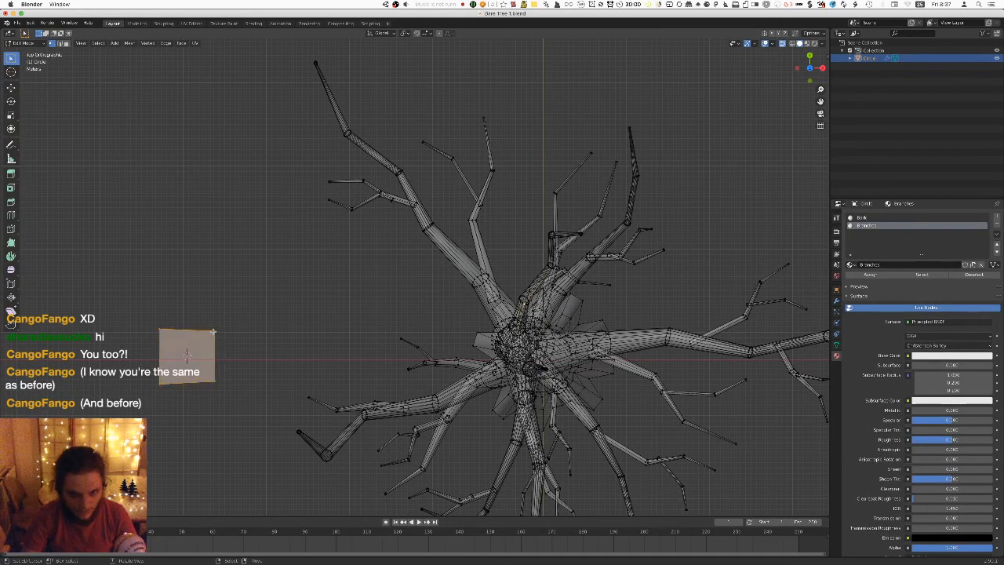
key("a")
key("alt+a")
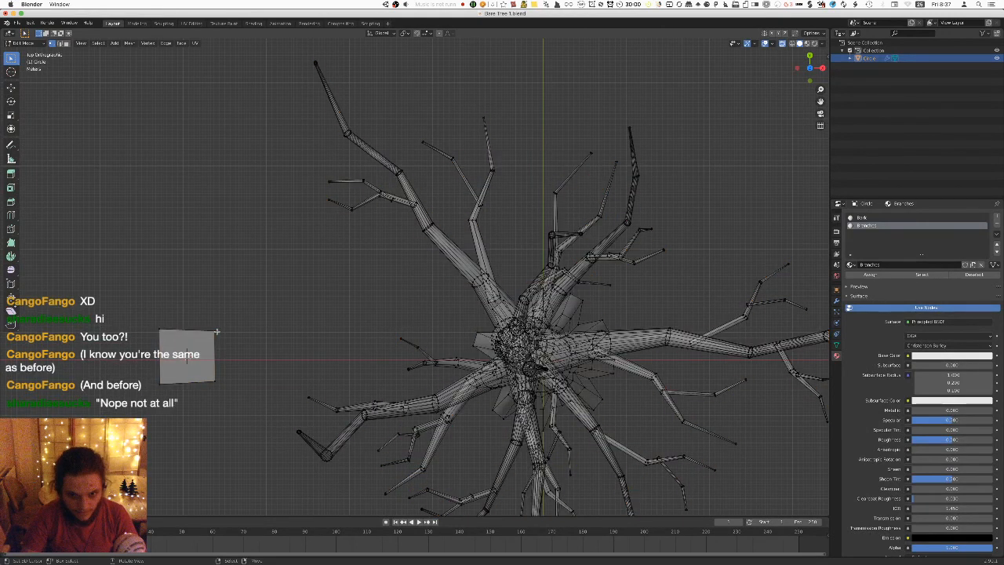
key("shift+d")
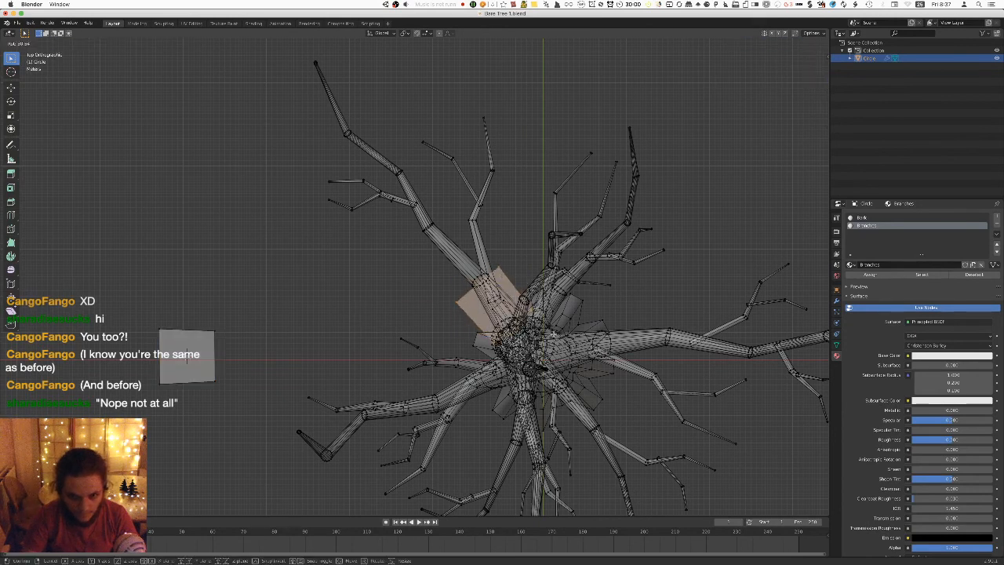
left_click(567, 308)
key("Tab")
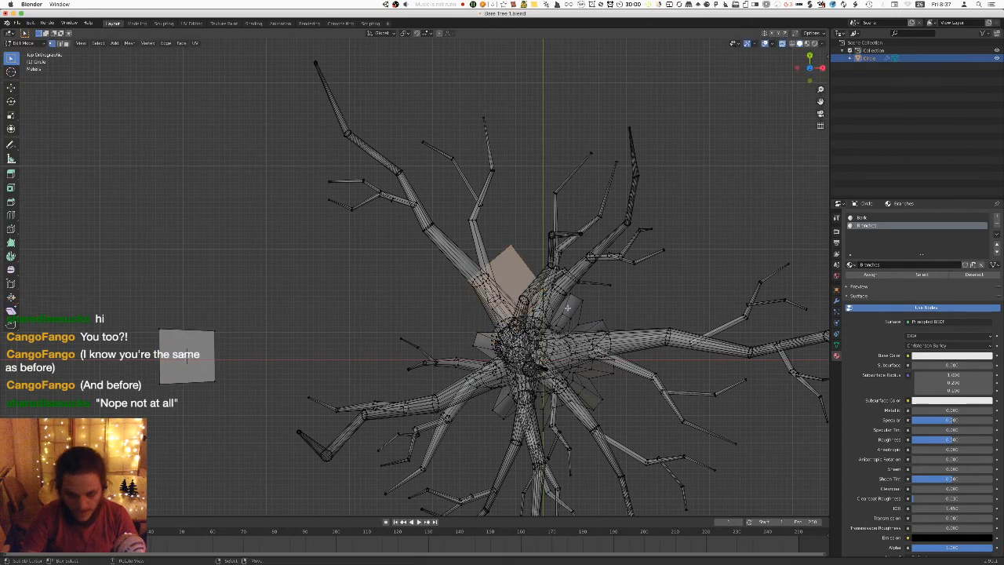
Raise the duplicated branch plane so it crosses the limb just below its first bend.
scroll(567, 309, "up", 4)
middle_click_drag(546, 310, 633, 244)
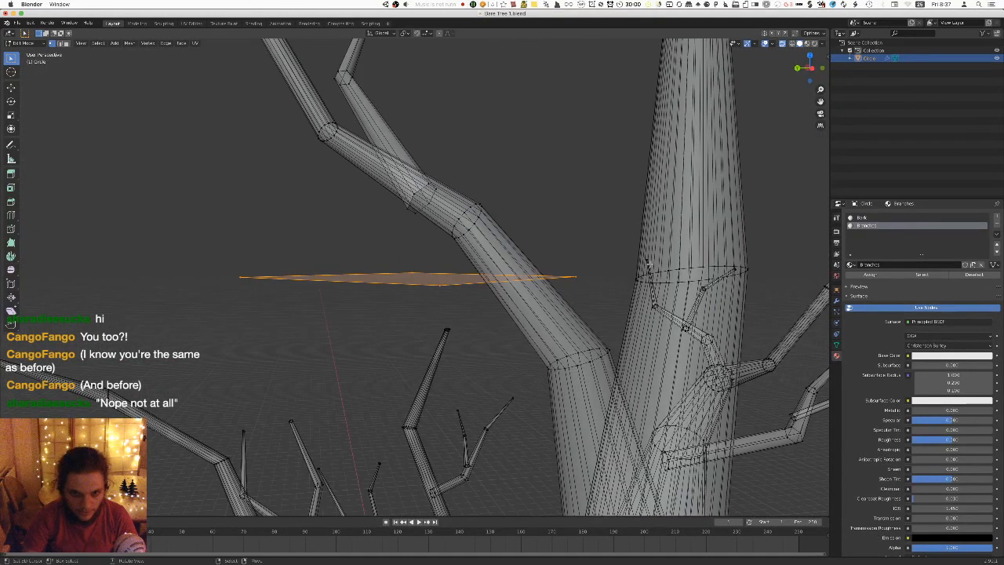
key("g")
left_click(645, 243)
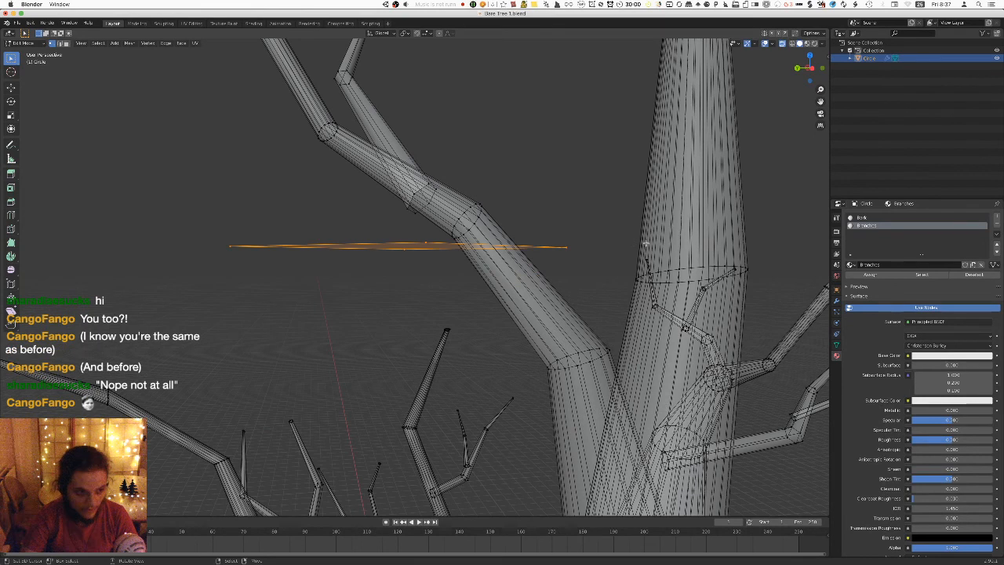
Tilt the branch plane upward by about 45 degrees to follow the slope of the limb.
key("KP_5")
key("KP_3")
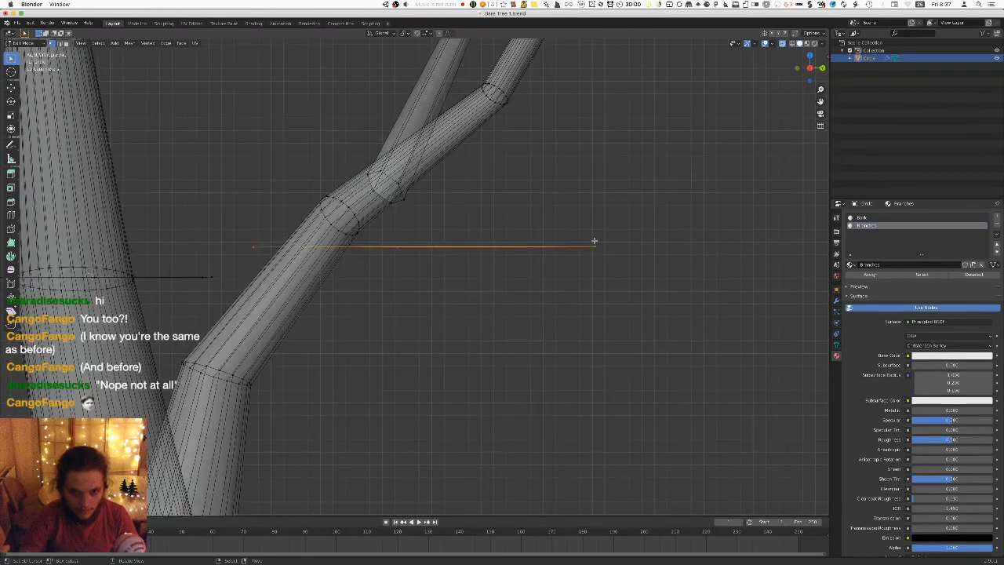
mouse_move(586, 224)
middle_mouse_down()
mouse_move(576, 248)
mouse_move(560, 249)
mouse_move(605, 286)
mouse_move(554, 226)
mouse_move(568, 229)
middle_mouse_up()
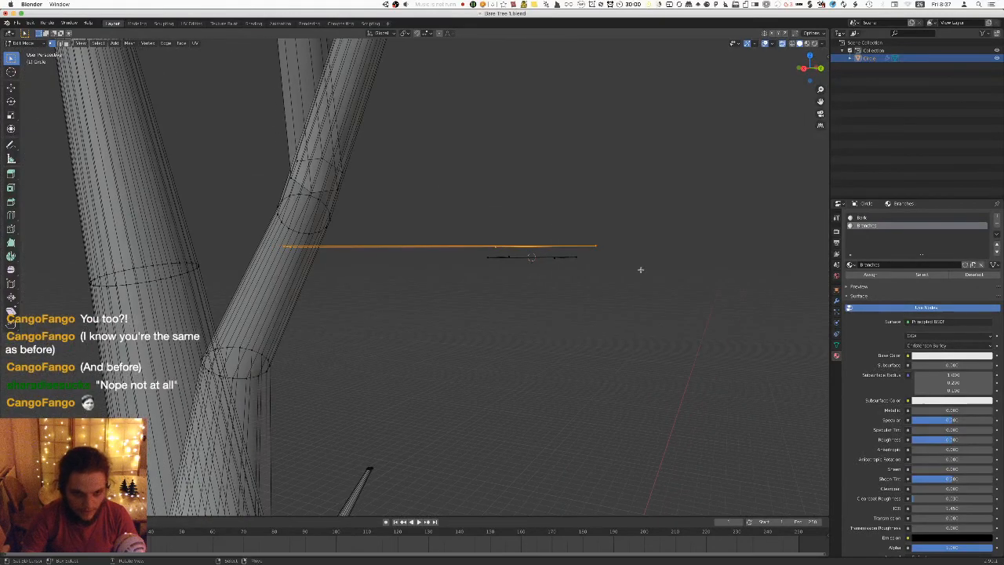
key("g")
key("r")
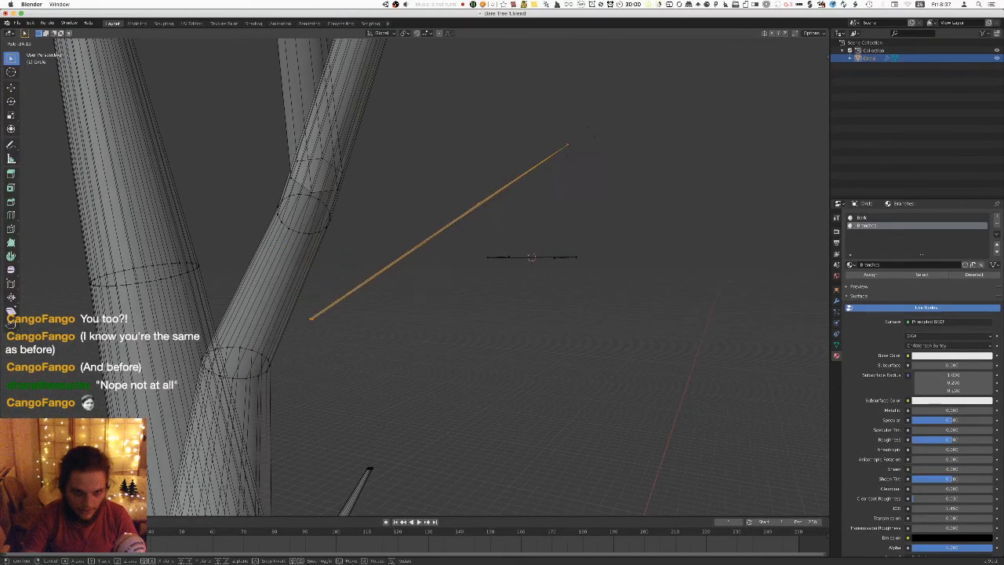
left_click(560, 115)
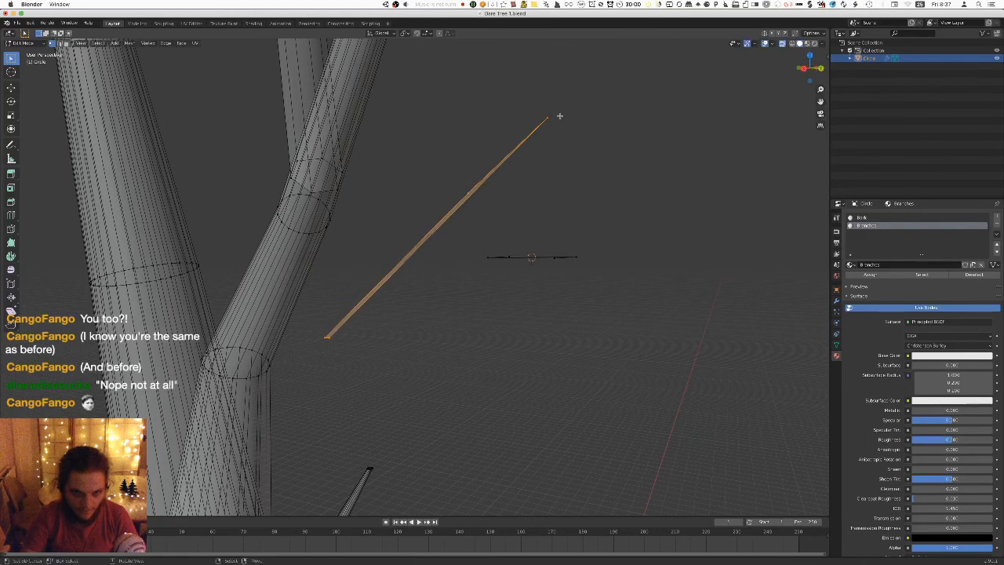
Move the tilted branch plane horizontally, with its height locked, closer to the limb.
key("KP_7")
middle_click_drag(589, 223, 573, 197)
key("g")
key("shift+z")
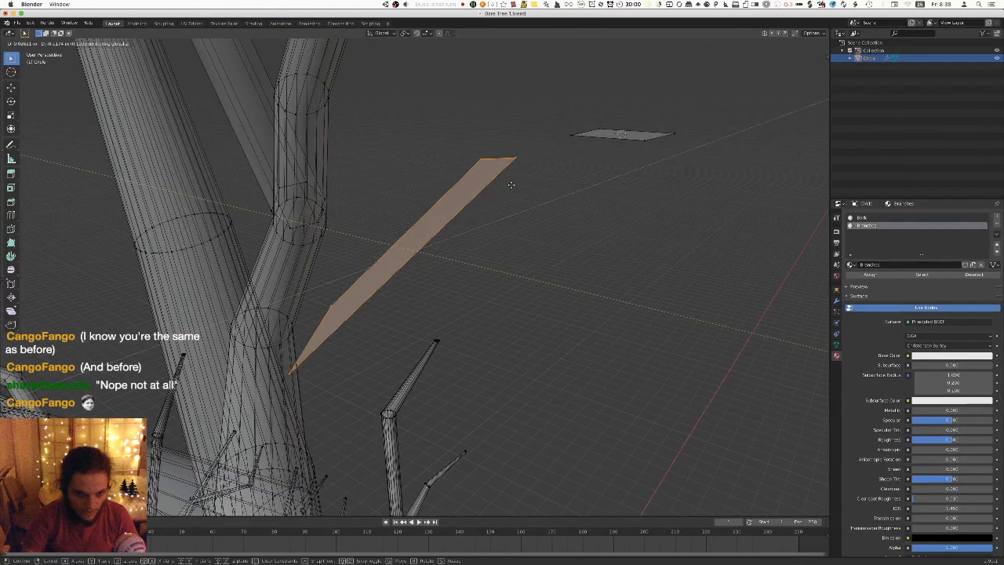
left_click(470, 167)
Check the branch plane from other sides and rotate it to line up with the limb's direction.
middle_click_drag(425, 184, 582, 178)
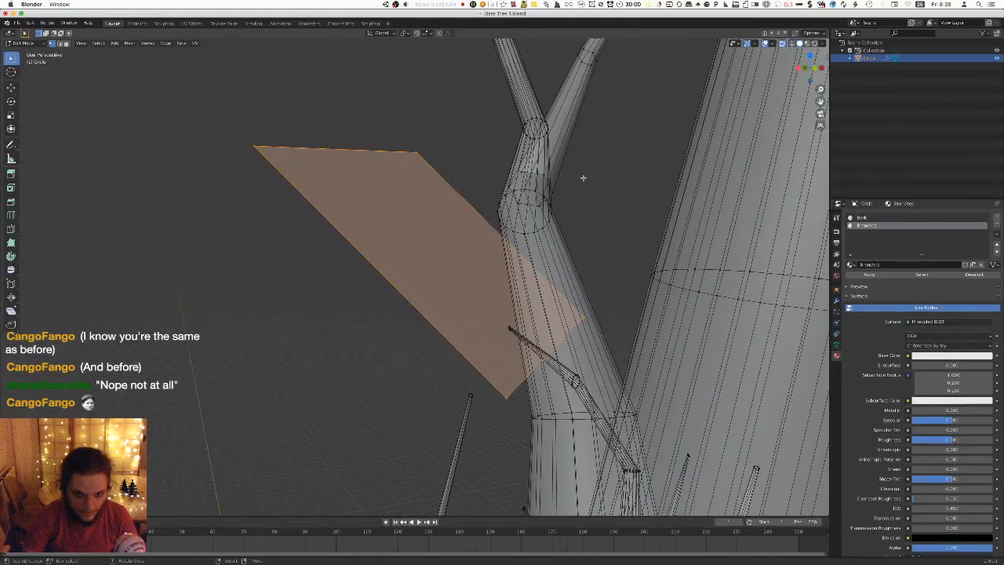
key("Tab")
middle_click_drag(585, 213, 547, 181)
key("Tab")
middle_click_drag(613, 192, 598, 204)
key("r")
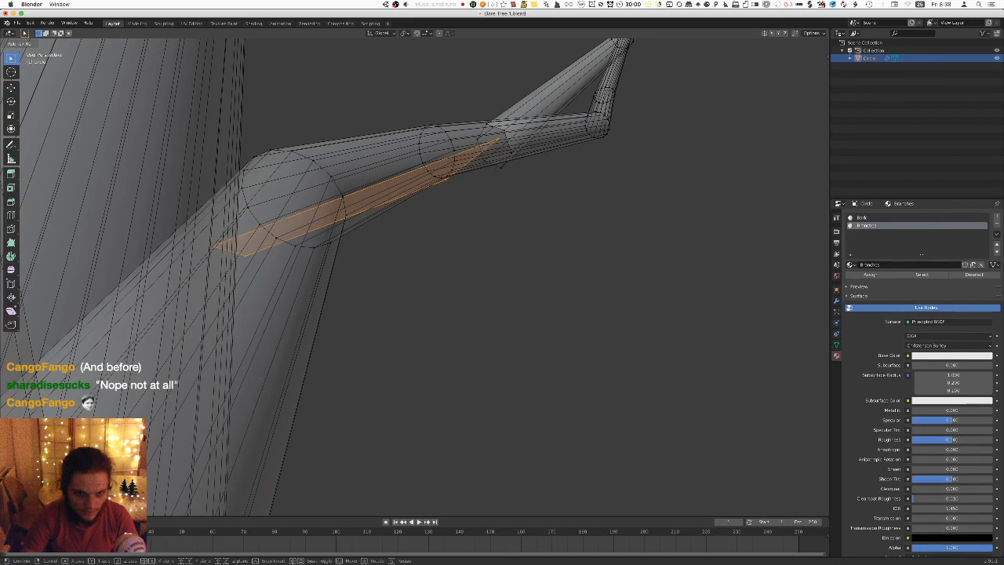
left_click(568, 161)
Rotate the branch plane slightly further and enlarge it to about 1.5 times its size beside the limb.
middle_click_drag(568, 161, 570, 182)
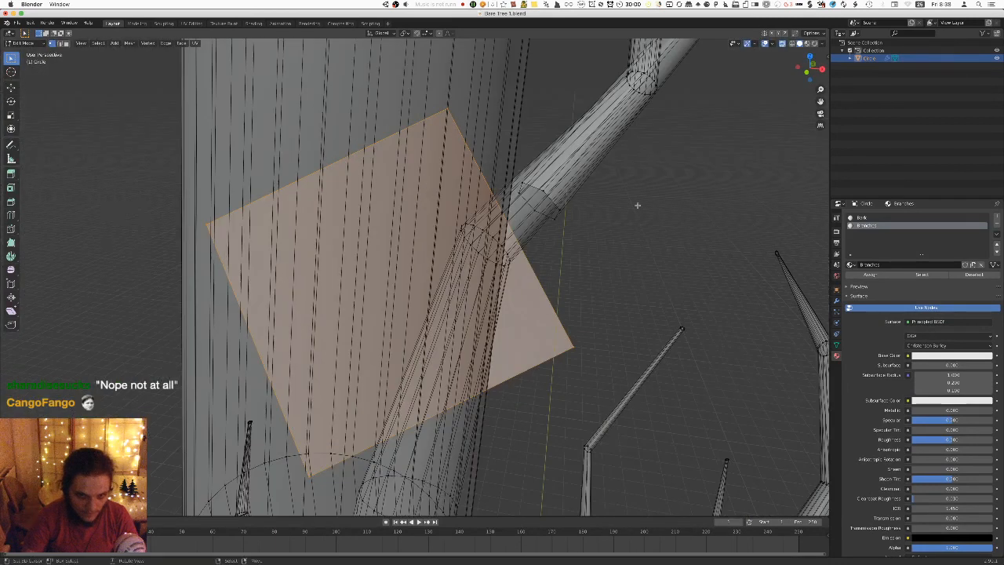
key("r")
left_click(620, 175)
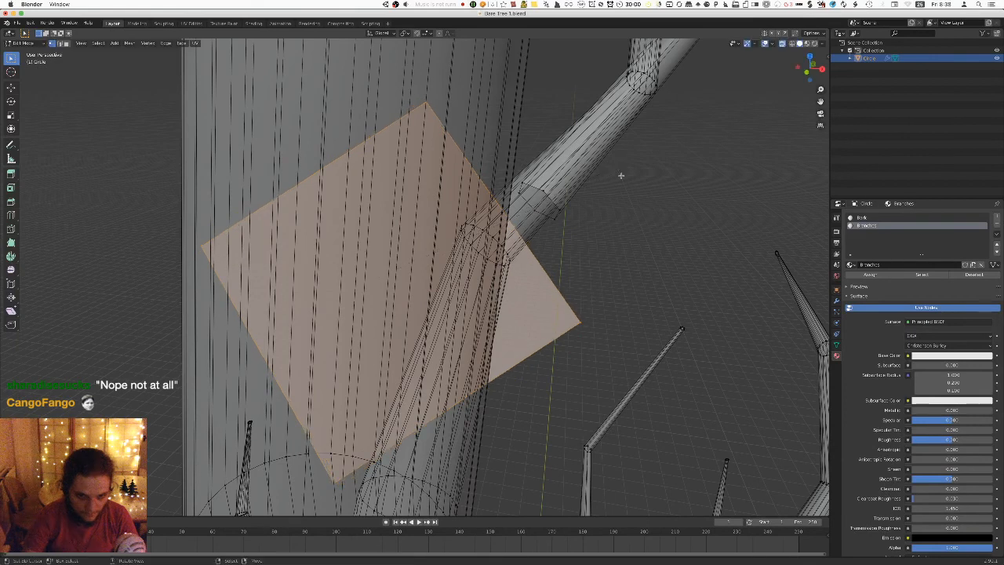
key("s")
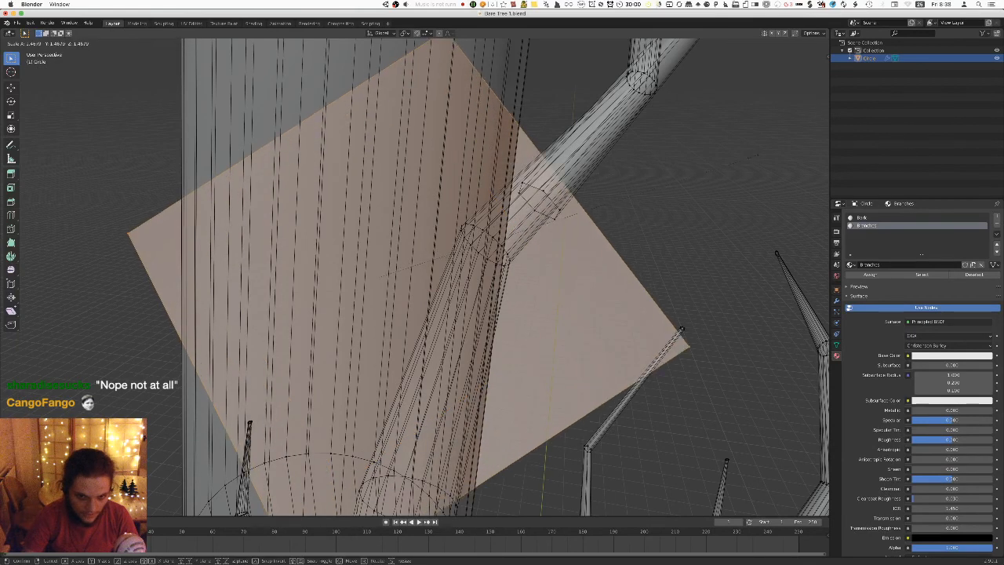
left_click(687, 85)
Leave mesh editing, save the file and export the tree over the existing Bare Tree 1 FBX.fbx.
key("Tab")
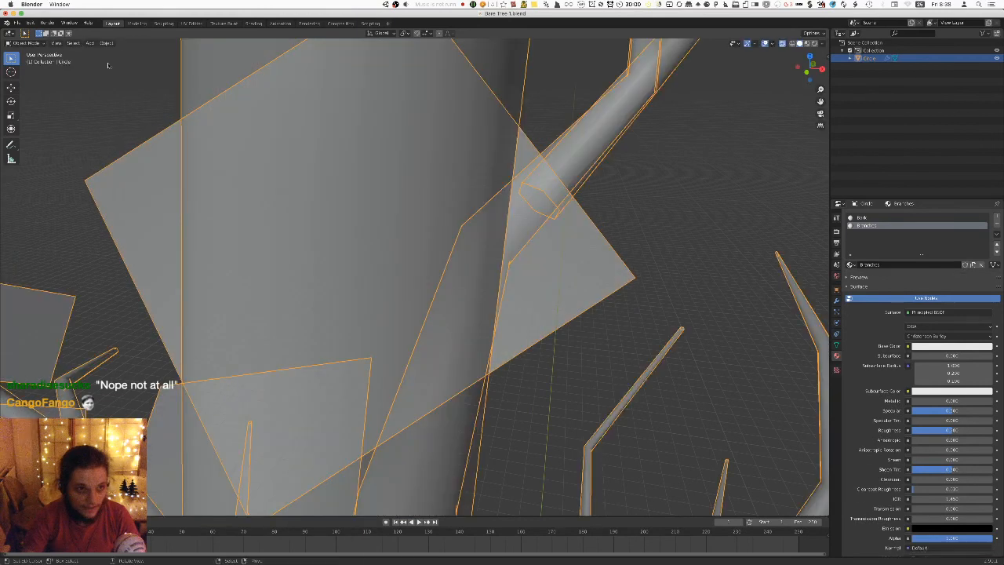
left_click(17, 23)
mouse_move(45, 140)
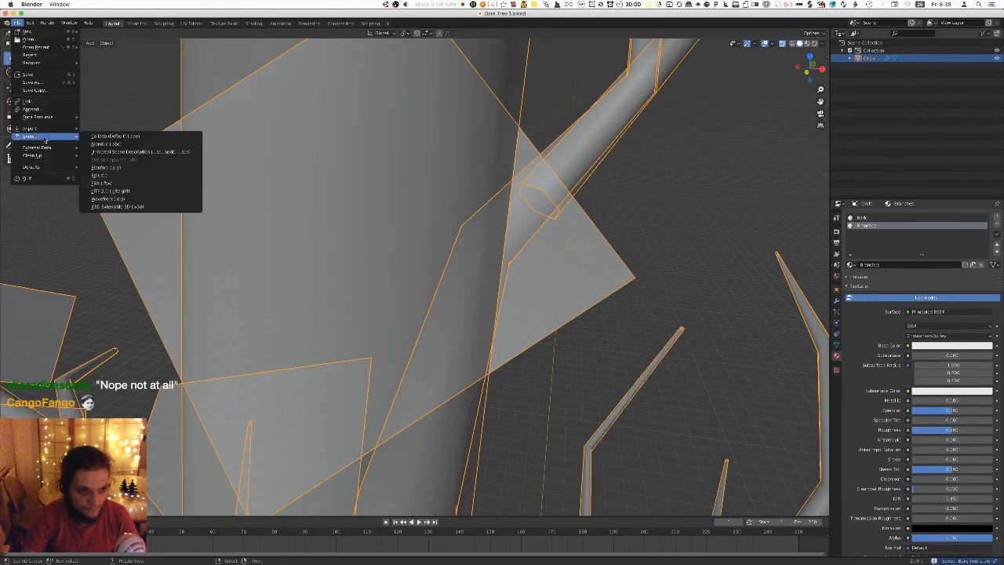
left_click(114, 183)
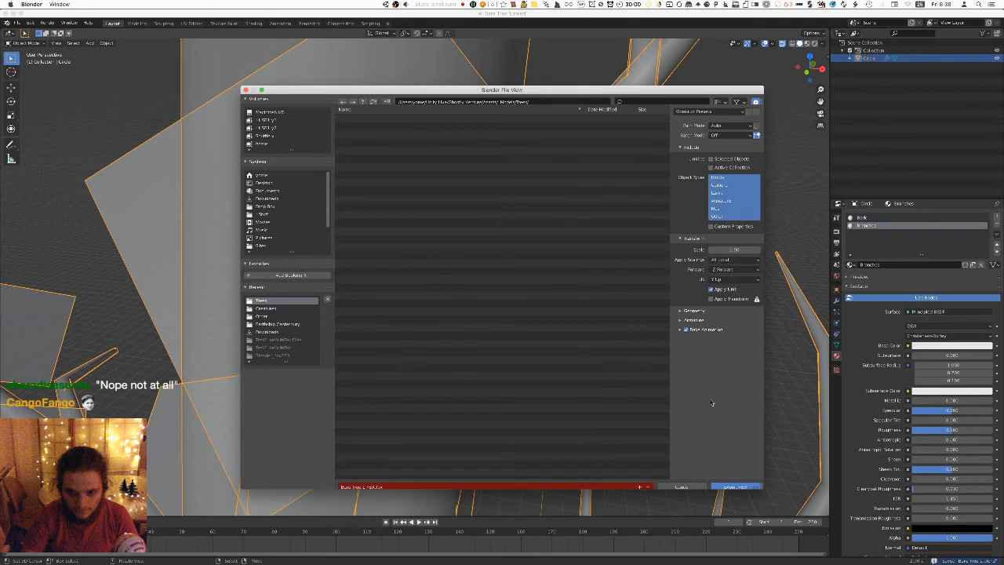
left_click(734, 486)
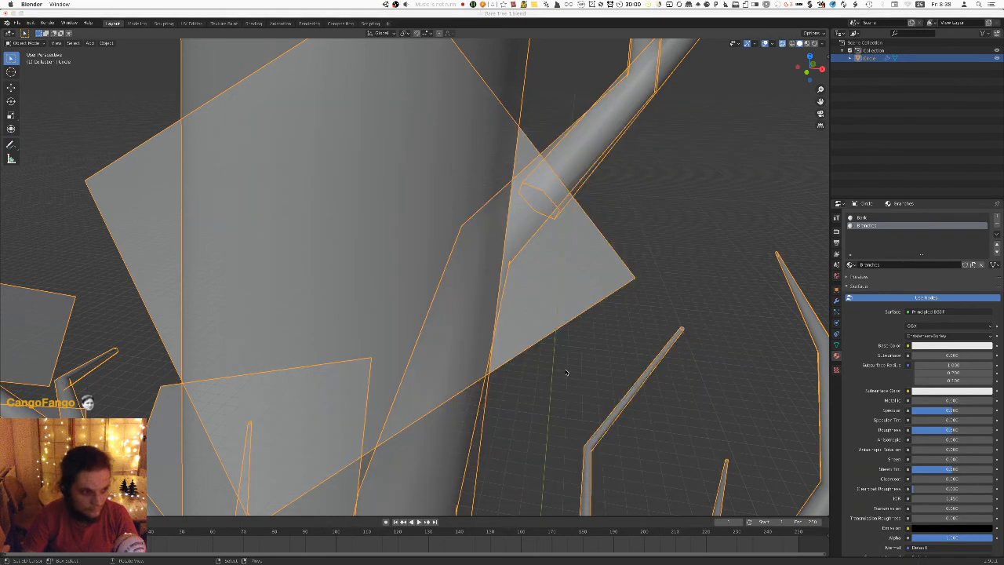
Switch to Unity and examine the new branch plane on the updated tree from the side, from afar and from below.
key("super+Tab")
left_click_drag(469, 173, 302, 177, "alt")
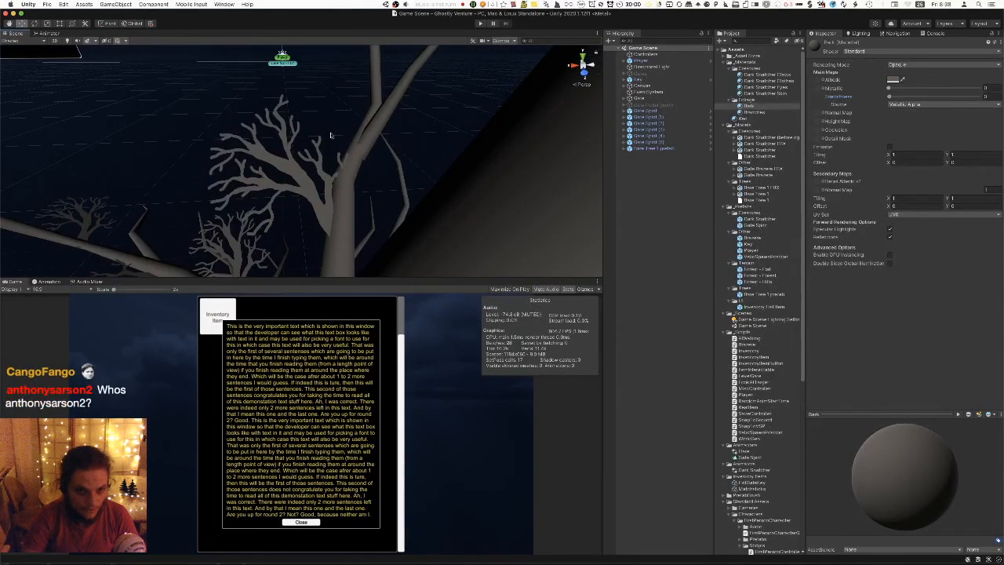
scroll(287, 196, "down", 5)
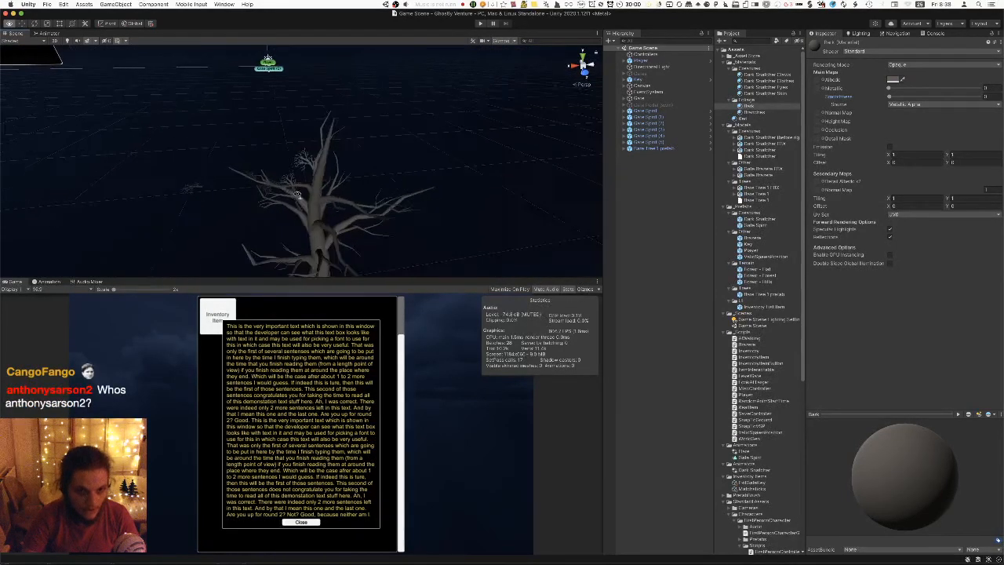
scroll(296, 184, "up", 5)
left_click_drag(296, 184, 283, 240, "alt")
scroll(289, 180, "down", 5)
scroll(289, 180, "up", 5)
left_click_drag(288, 197, 393, 277, "alt")
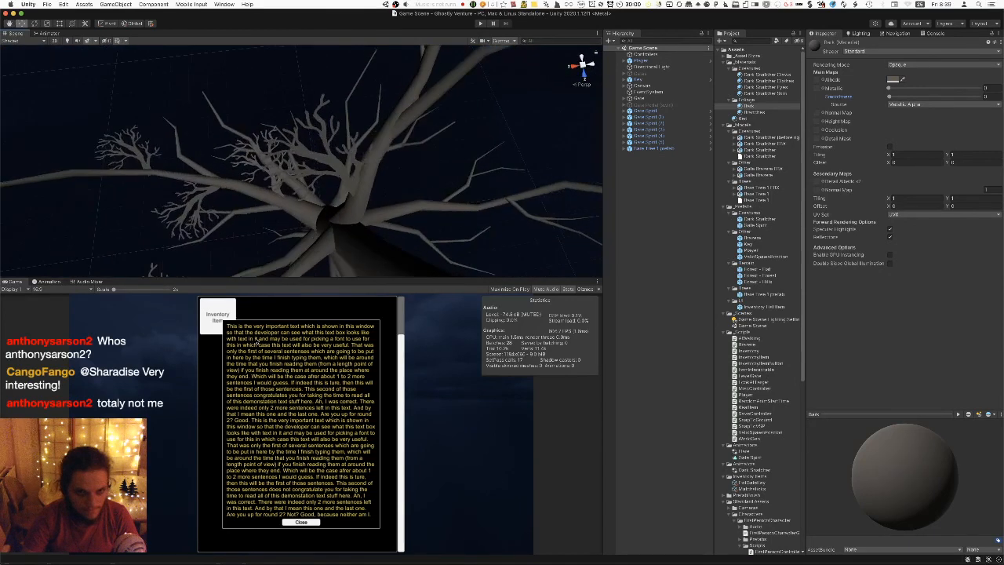
Return to Blender's mesh editing, rotate the enlarged branch plane and shift it slightly so it joins the limb better.
key("super+Tab")
key("Tab")
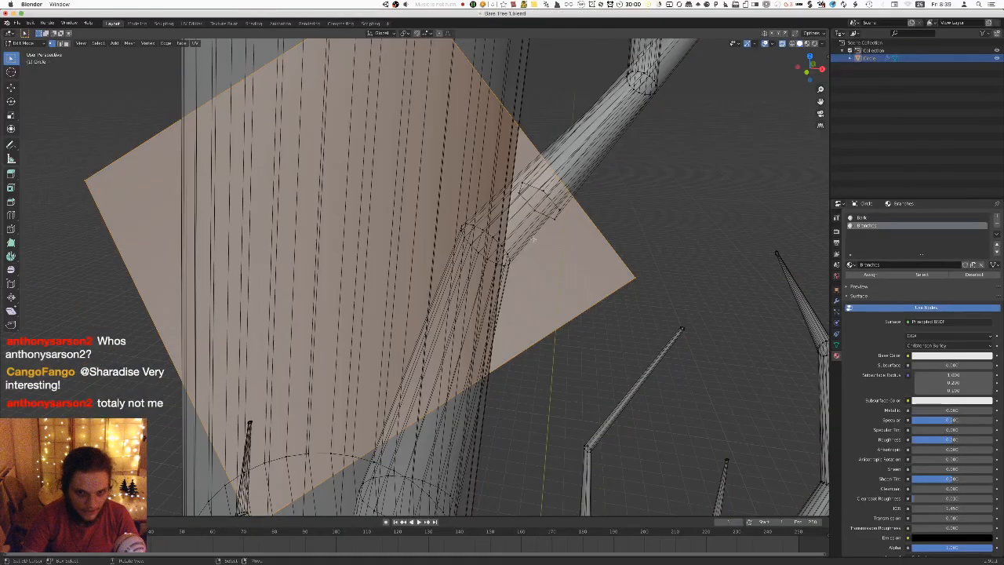
middle_click_drag(538, 244, 582, 235)
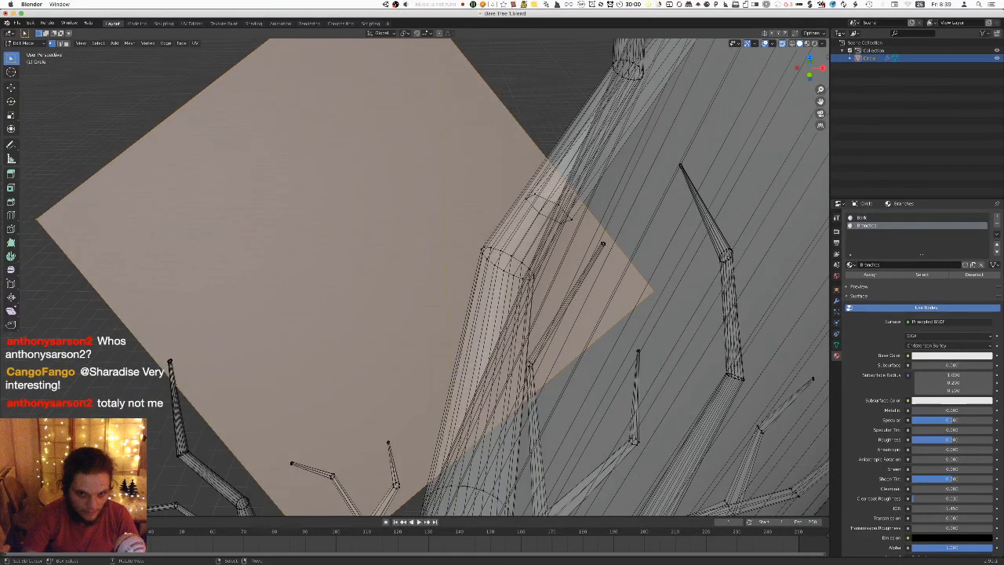
key("r")
left_click(703, 215)
key("g")
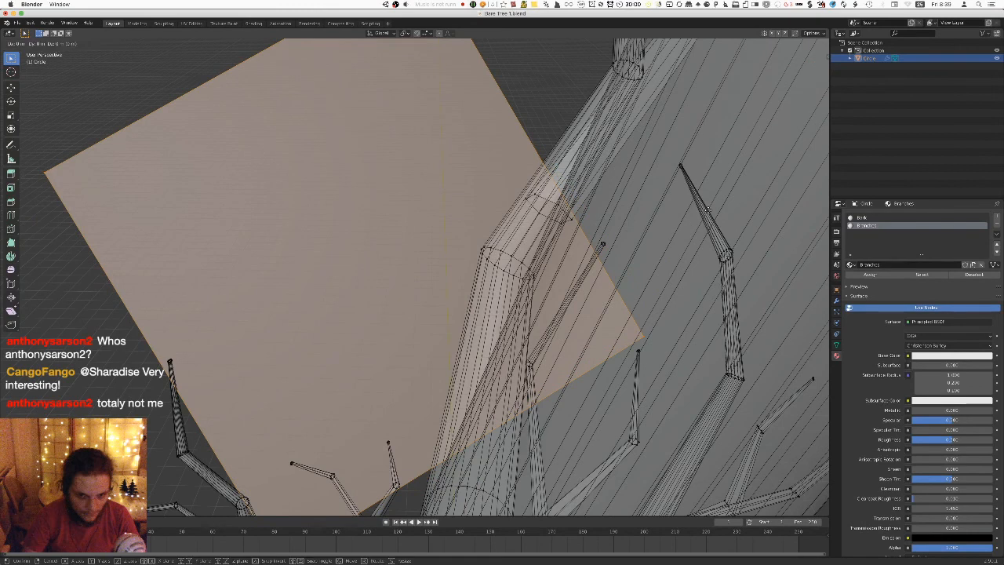
left_click(711, 208)
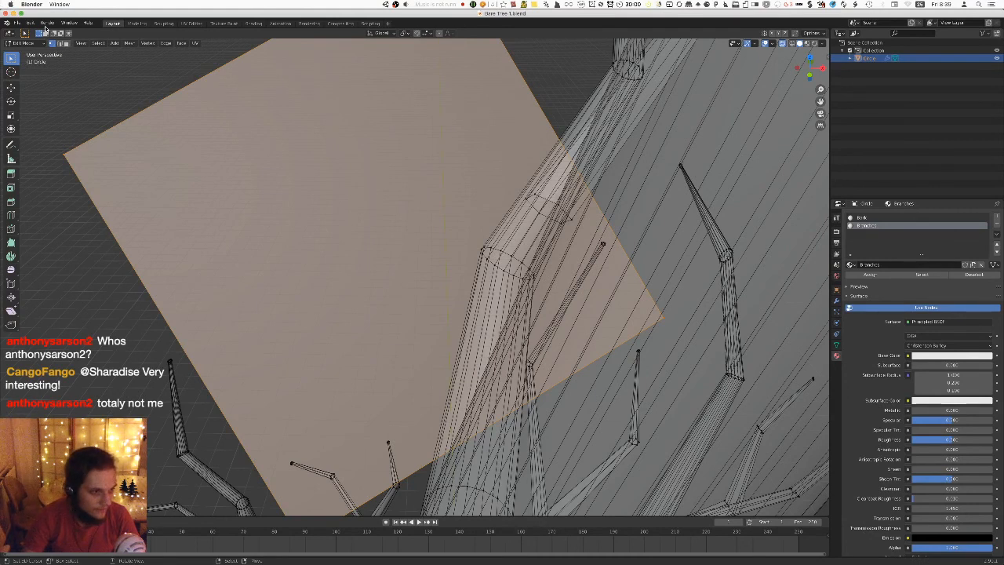
Export the adjusted tree as FBX again, overwriting Bare Tree 1 FBX.fbx.
left_click(17, 23)
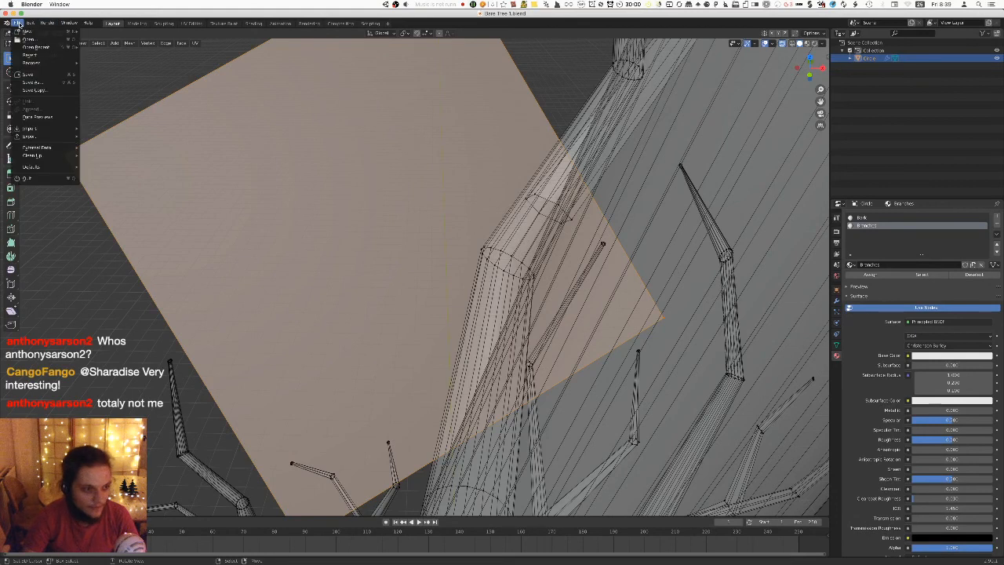
mouse_move(49, 135)
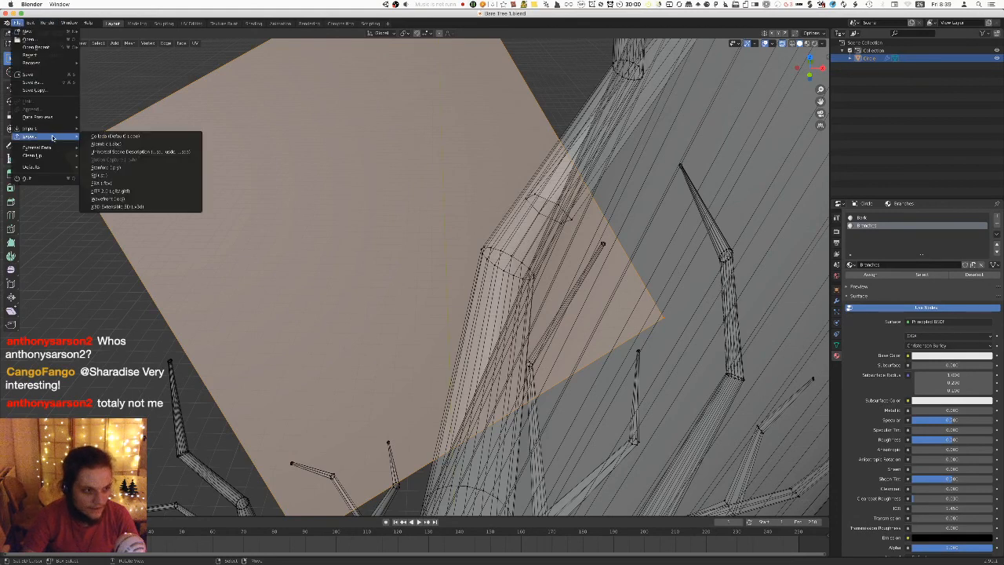
left_click(135, 182)
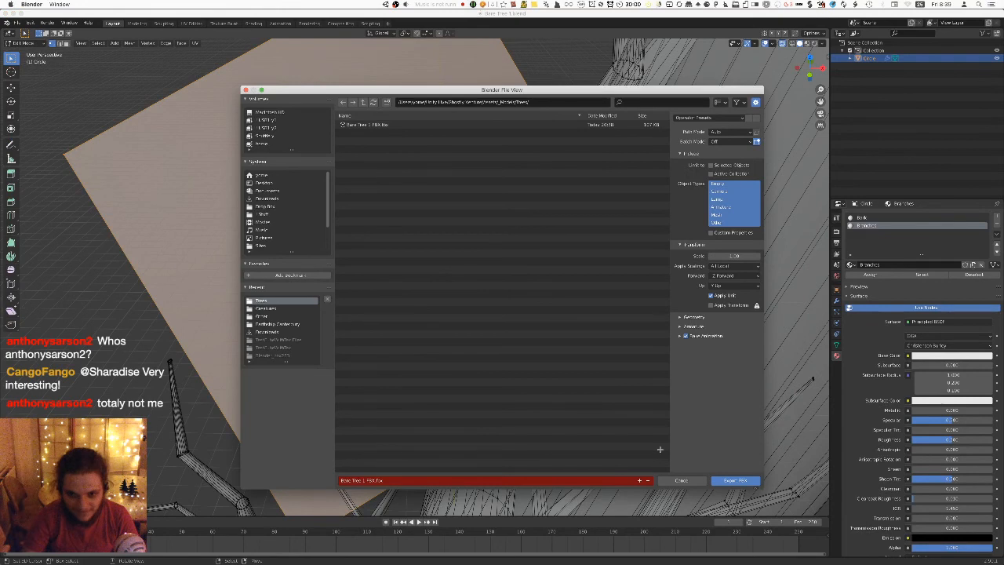
left_click(714, 480)
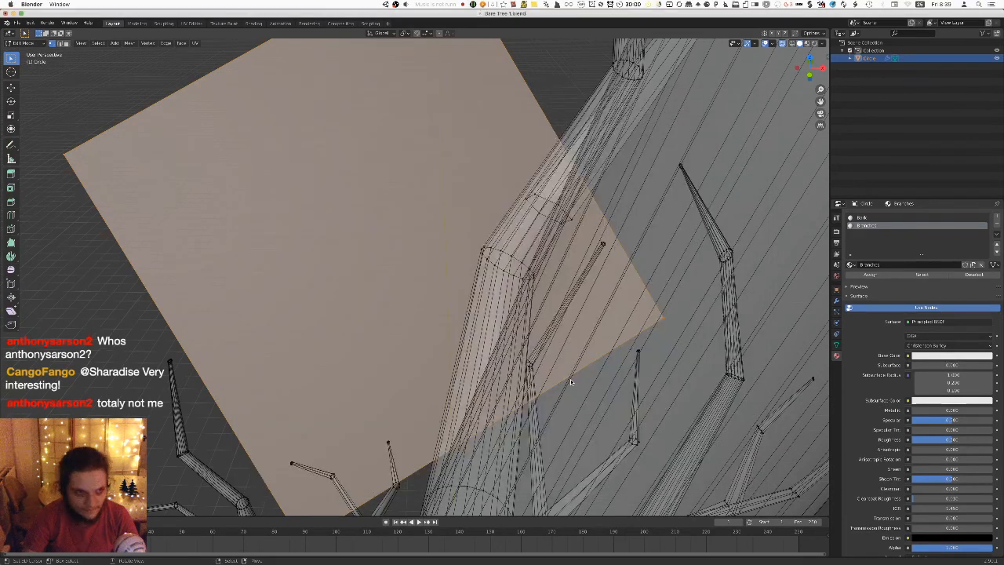
Switch to Unity to inspect the upper limbs of the re-exported tree, and return to Blender with the whole upper tree in view.
key("super+Tab")
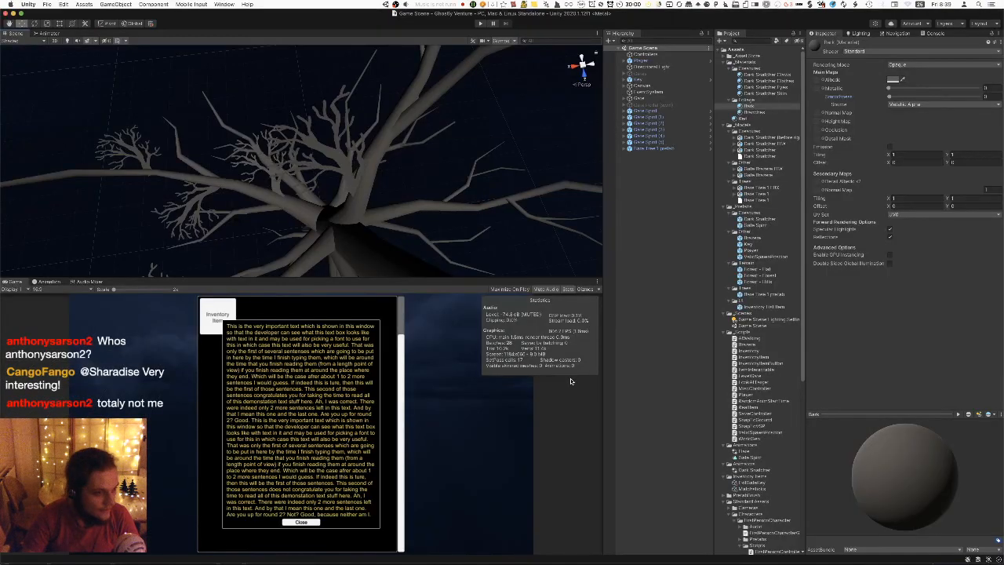
right_click_drag(384, 196, 422, 149)
right_click_drag(331, 147, 290, 176)
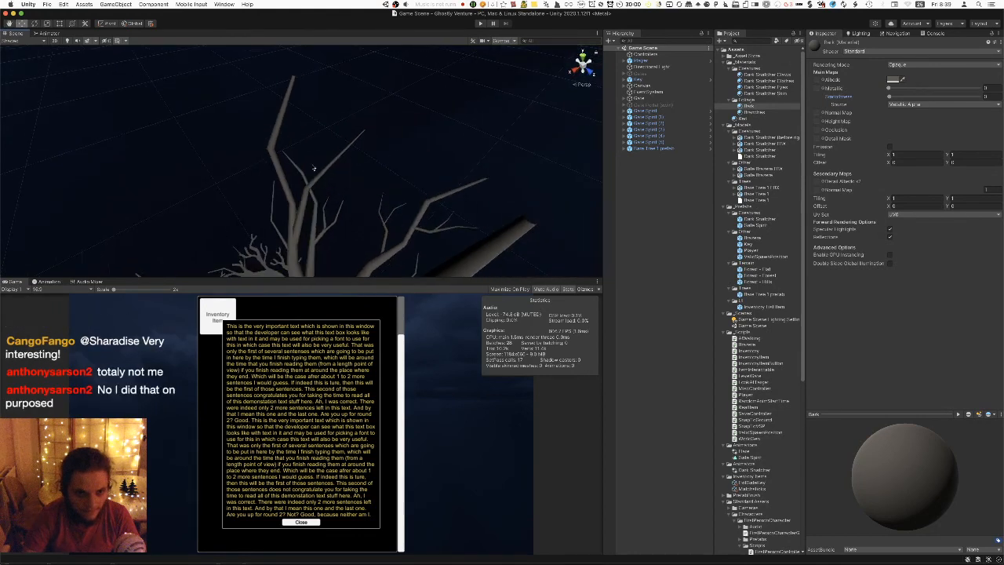
key("super+Tab")
scroll(561, 220, "down", 6)
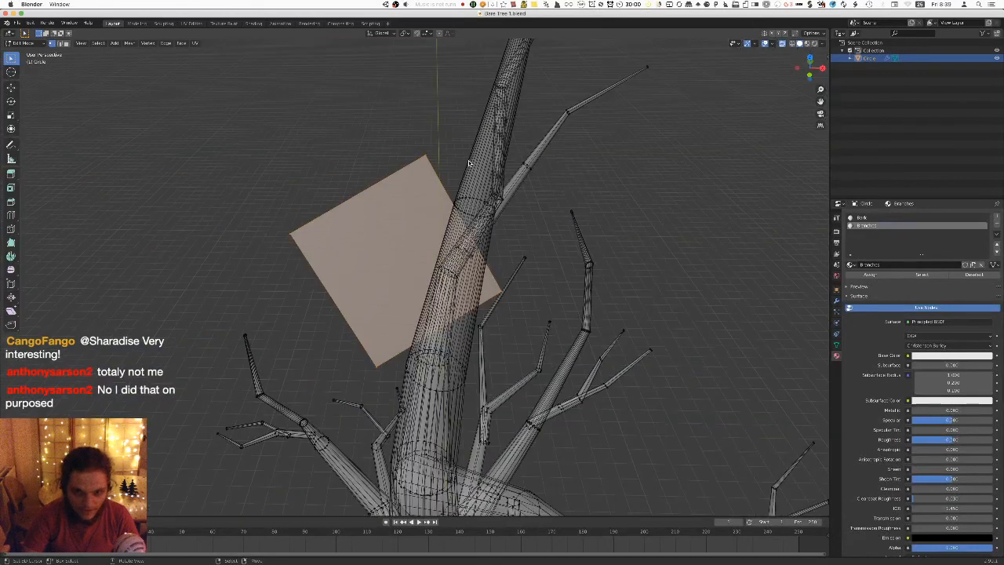
Duplicate the selected branch plane, scale the copy down and place it by the bend of the limb above.
scroll(468, 163, "right", 10)
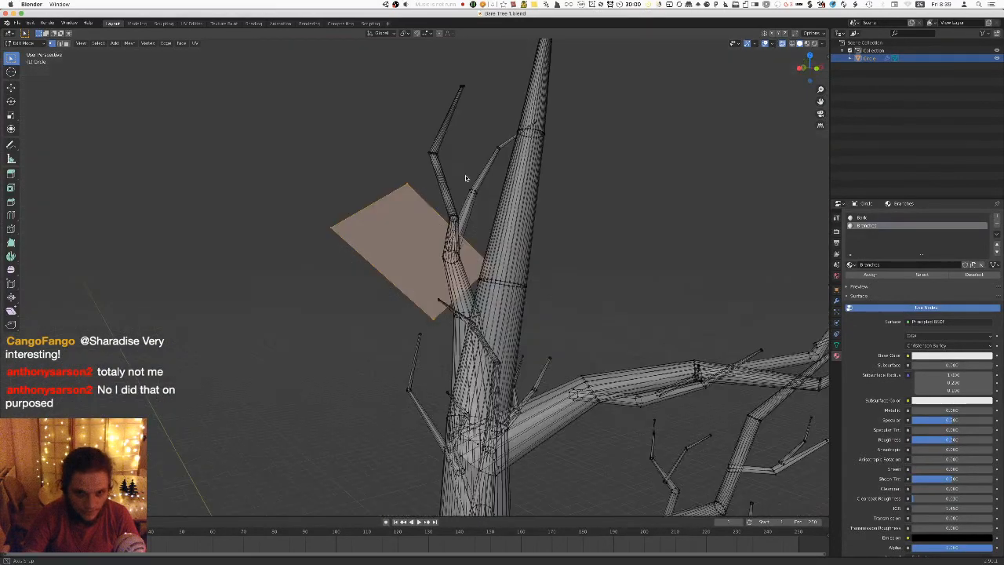
scroll(463, 171, "right", 10)
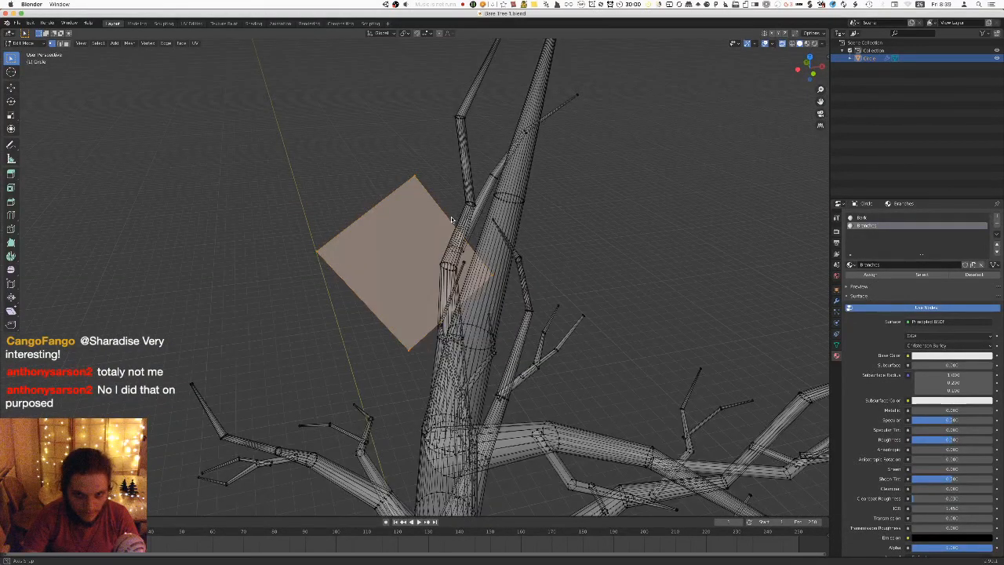
key("shift+d")
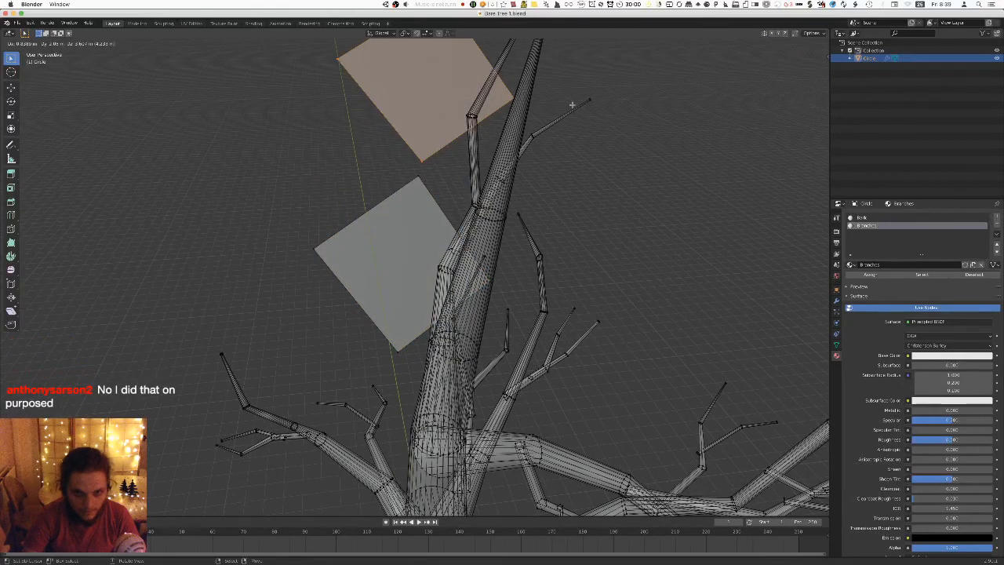
key("s")
key("g")
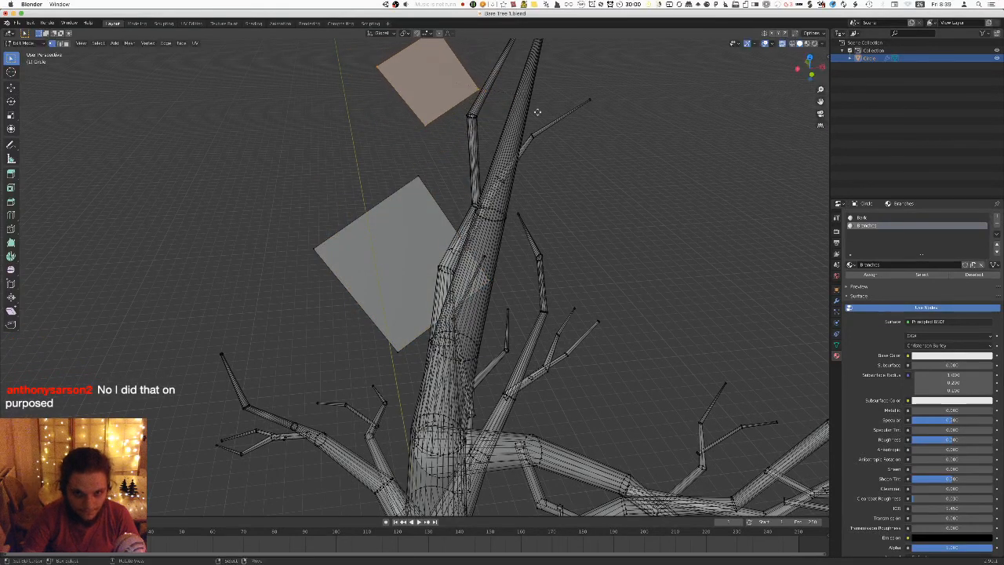
left_click(540, 116)
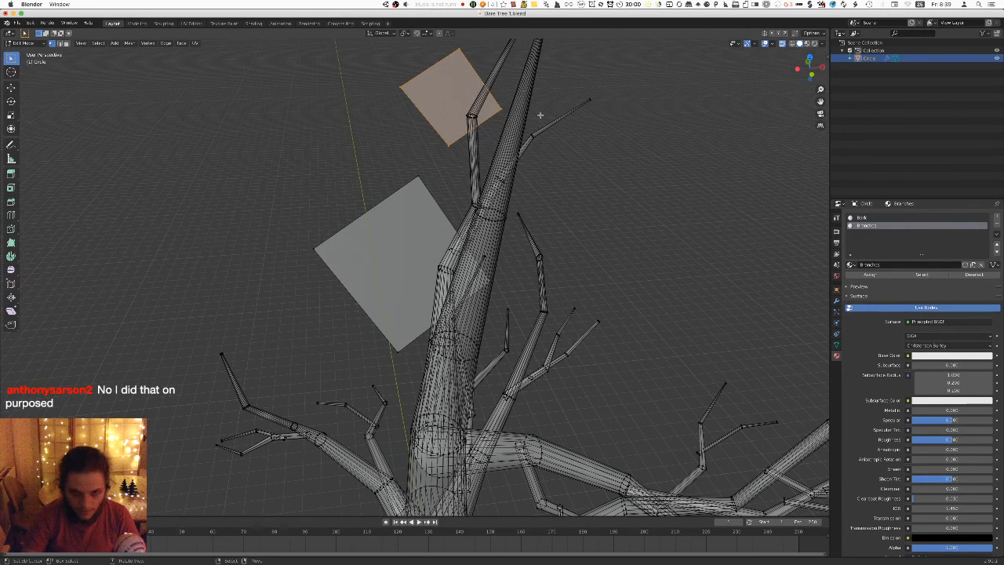
Rotate the small branch plane, seen edge-on, to bring it closer to the slope of the upper limb's tip.
scroll(549, 149, "up", 8)
middle_click_drag(587, 190, 583, 142)
middle_click_drag(681, 190, 746, 215)
key("r")
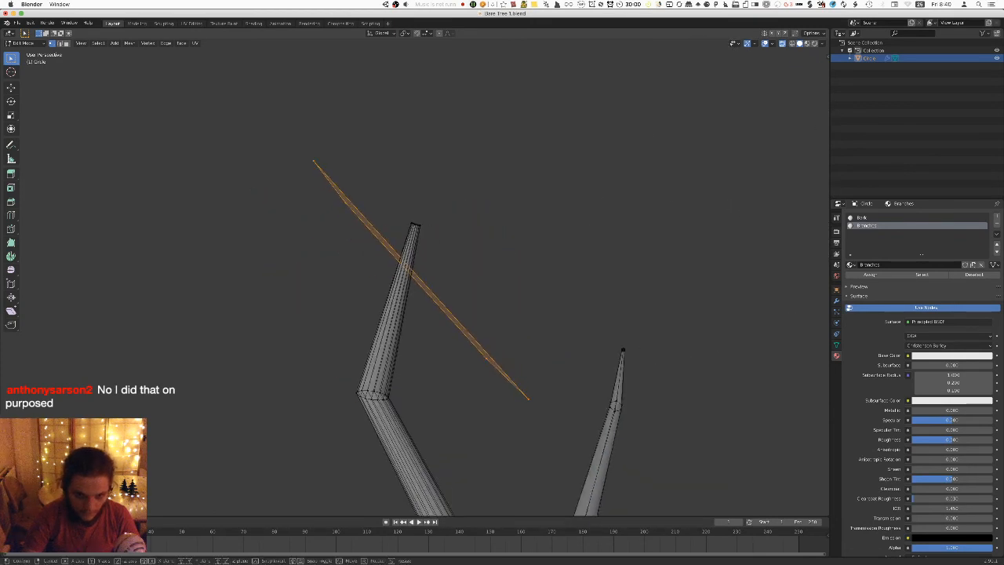
left_click(694, 304)
middle_click_drag(654, 291, 614, 354)
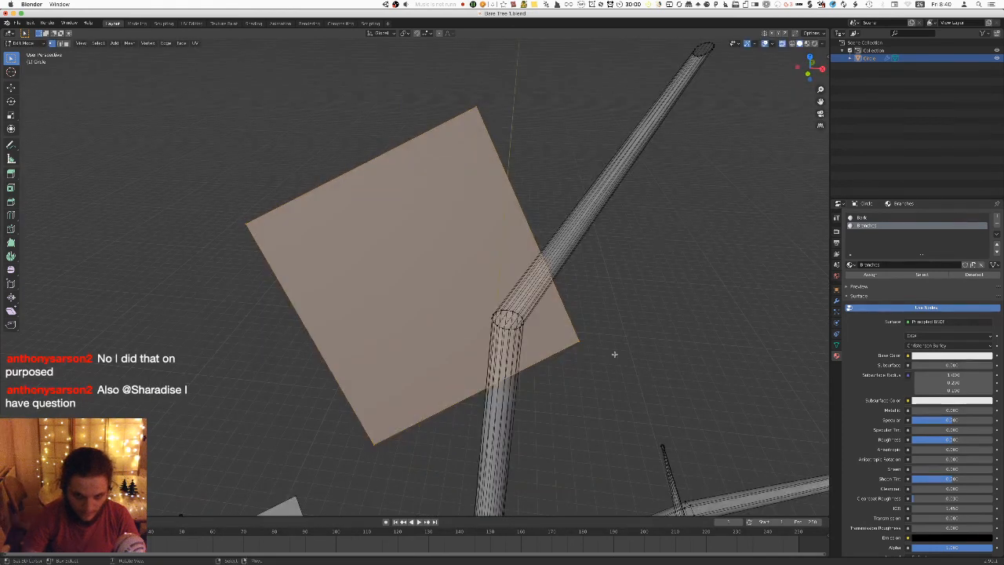
Rotate the small plane further and move it so its lower corner meets the limb's bend.
middle_click_drag(663, 242, 706, 167)
key("r")
left_click(573, 132)
key("g")
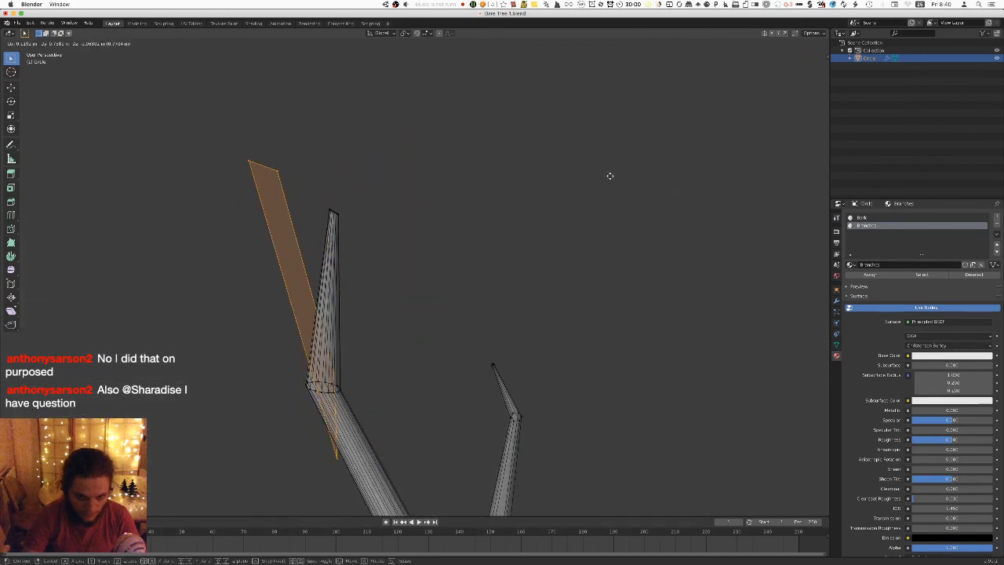
left_click(608, 176)
middle_click_drag(608, 175, 595, 252)
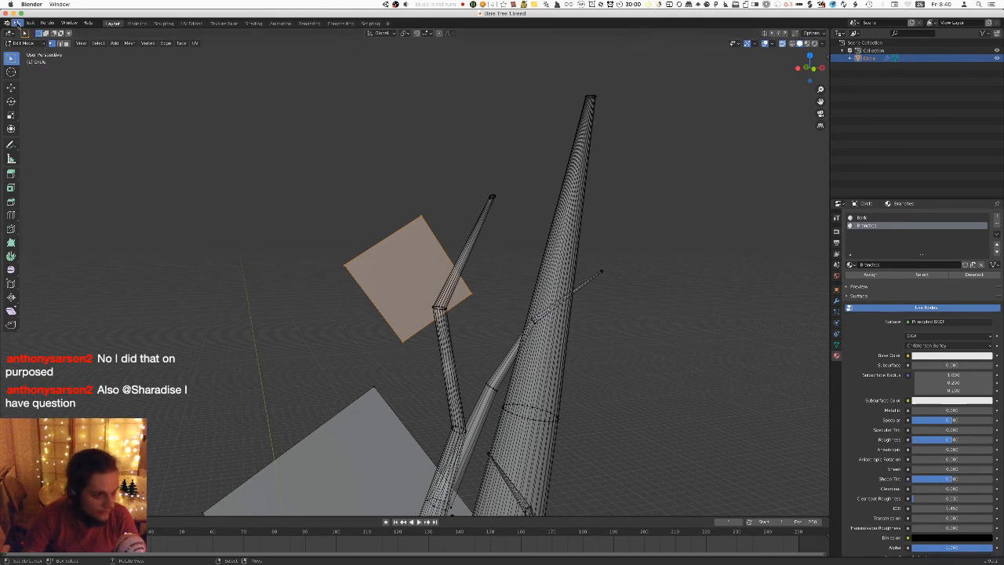
Export the tree with the added plane as FBX, overwriting Bare Tree 1 FBX.fbx.
left_click(15, 22)
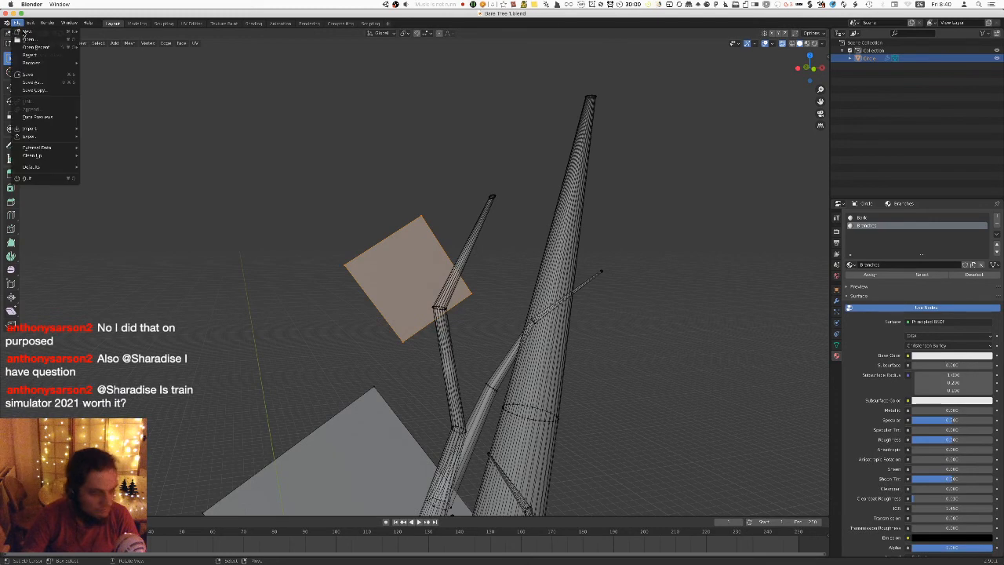
mouse_move(47, 136)
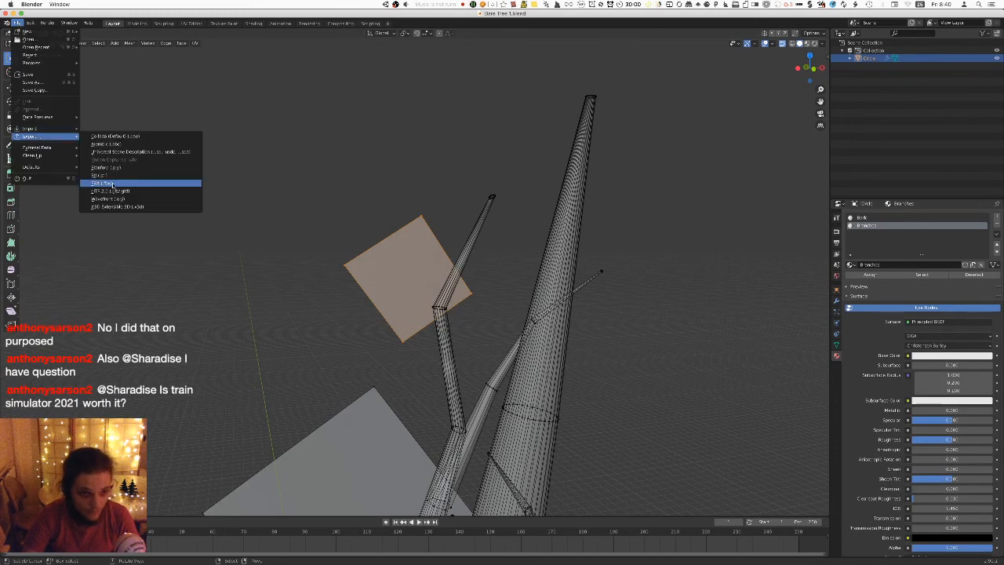
left_click(111, 183)
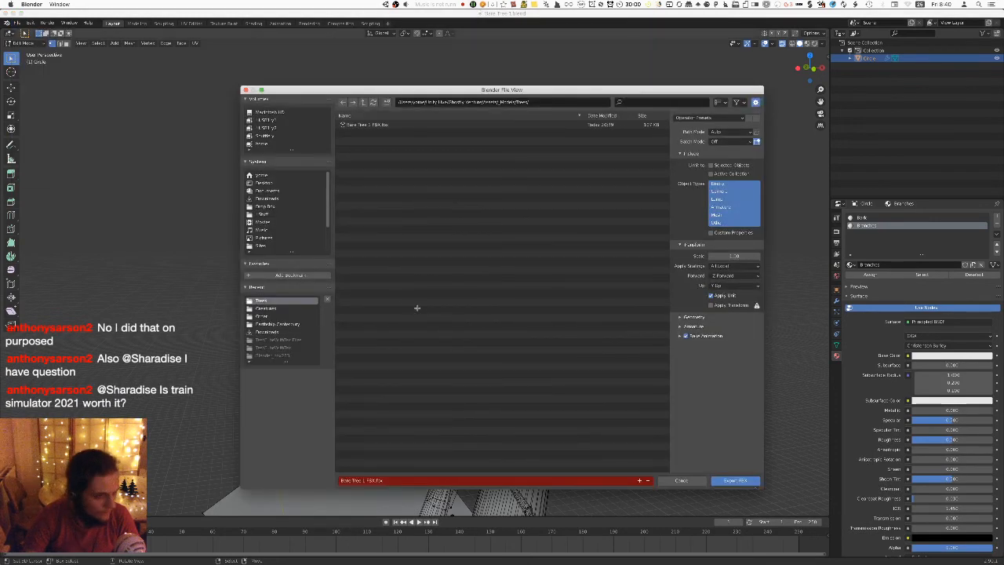
left_click(735, 480)
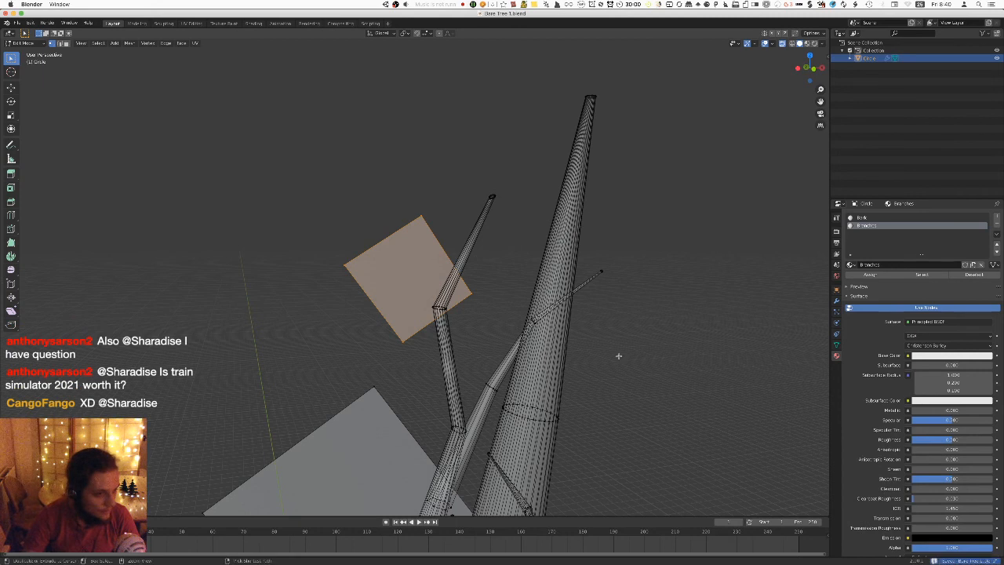
Switch to Unity to examine the new upper branch plane on the tree, and return to Blender.
key("super+Tab")
mouse_move(331, 150)
right_mouse_down()
mouse_move(280, 168)
mouse_move(335, 166)
right_mouse_up()
key("s")
key("w")
key("super+Tab")
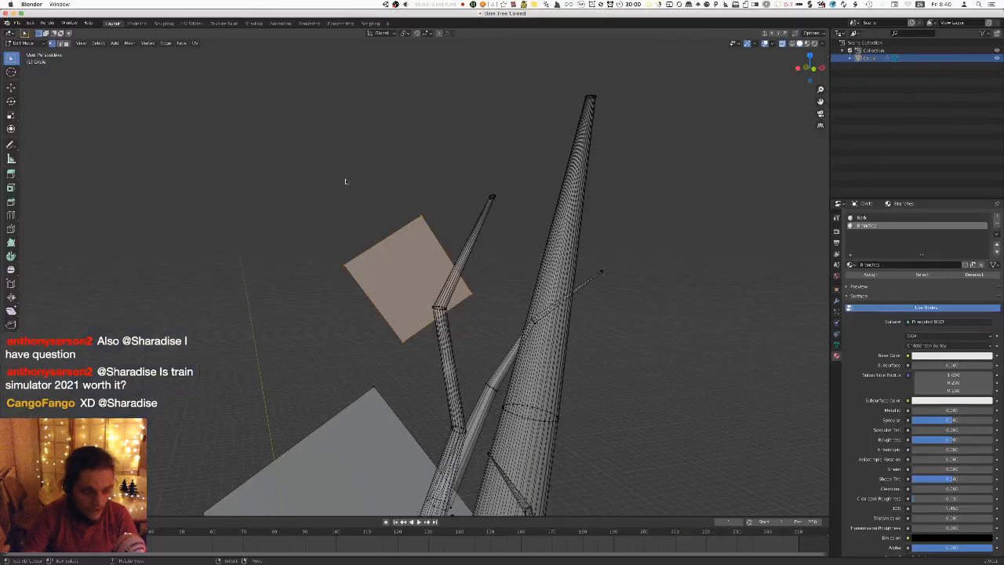
middle_click_drag(464, 195, 470, 159)
key("shift+d")
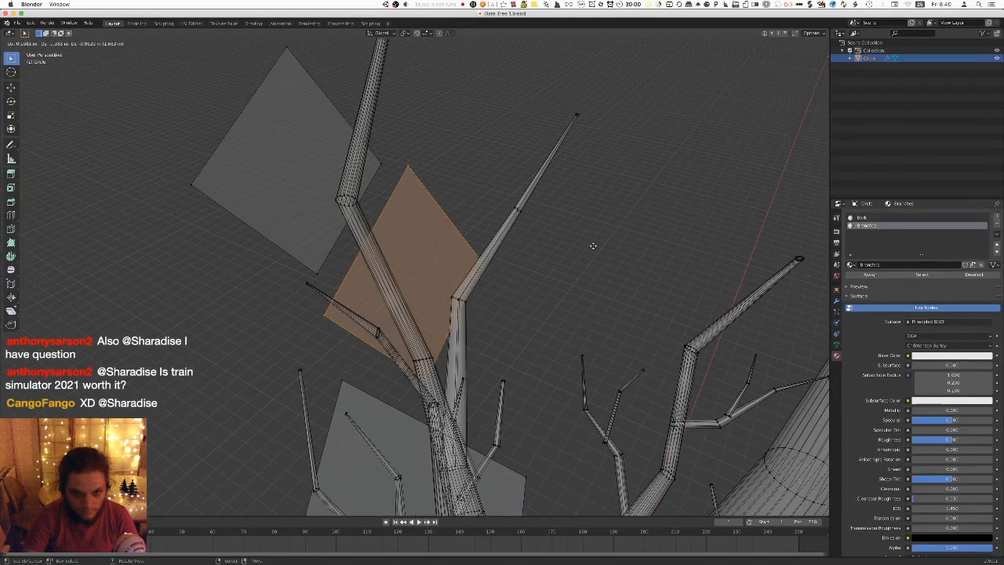
left_click(594, 257)
key("r")
left_click(544, 284)
middle_click_drag(544, 285, 509, 276)
key("x")
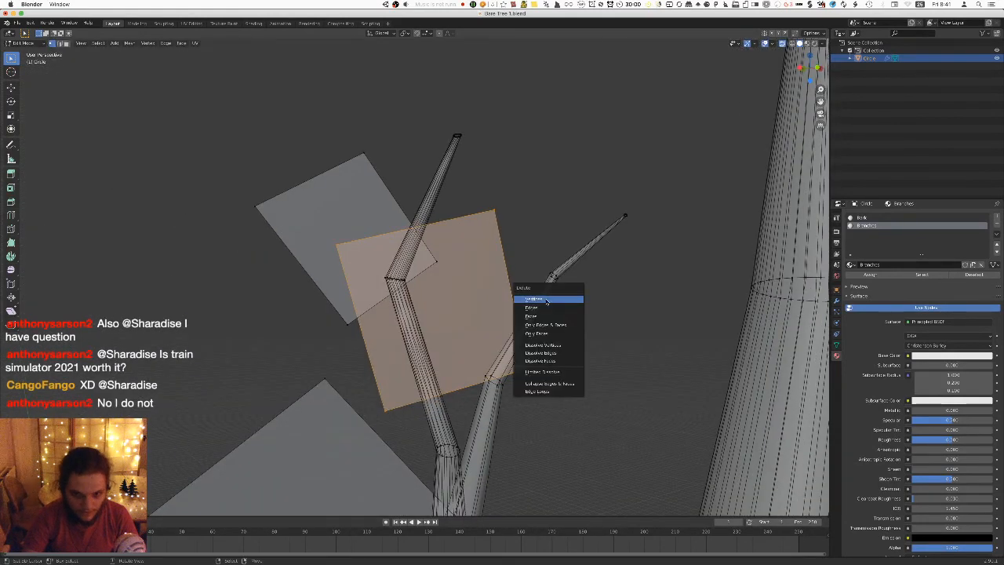
left_click(546, 300)
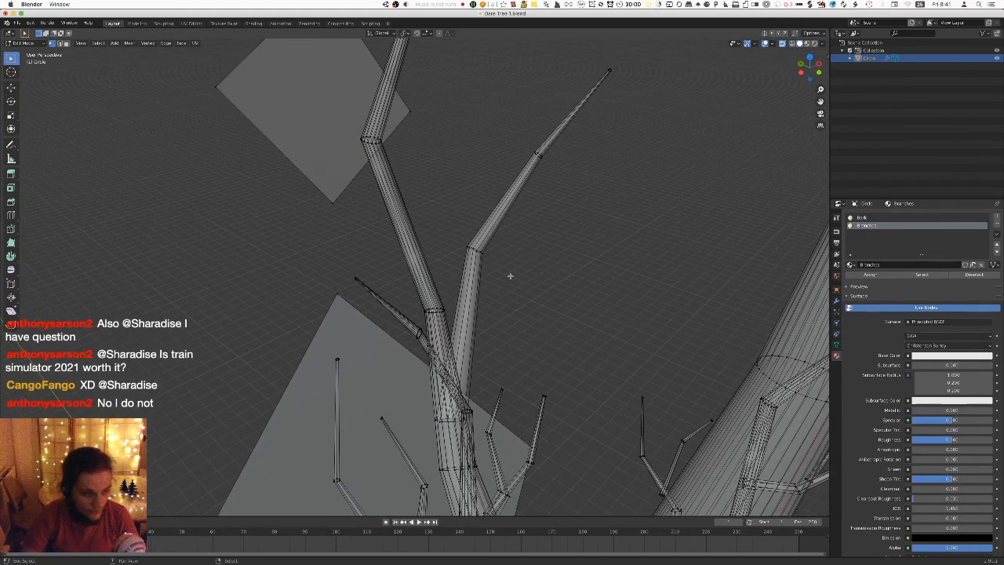
Duplicate the large lower branch plane up to the neighbouring thin limb and scale the copy down.
left_click(345, 301)
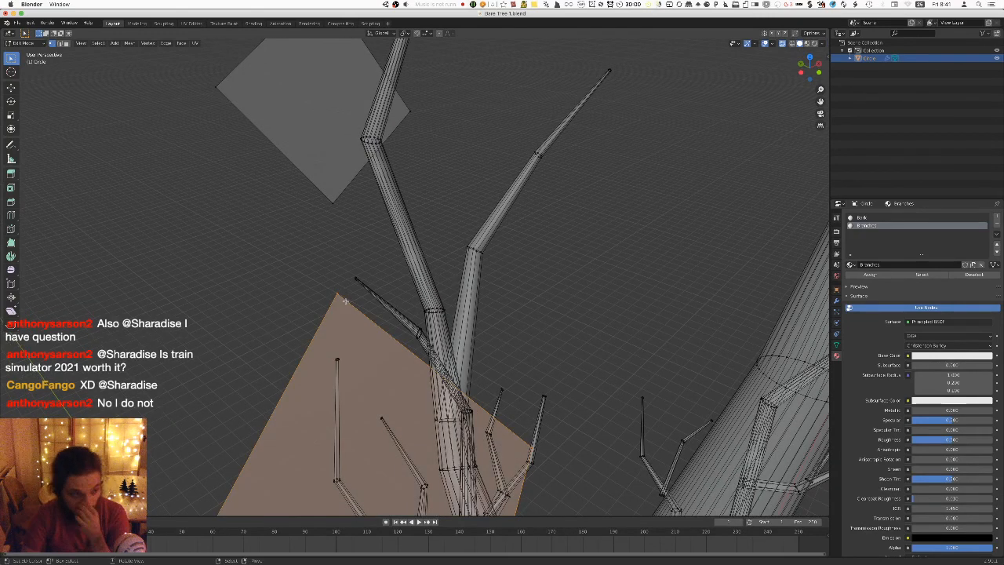
middle_click_drag(506, 260, 535, 243)
key("g")
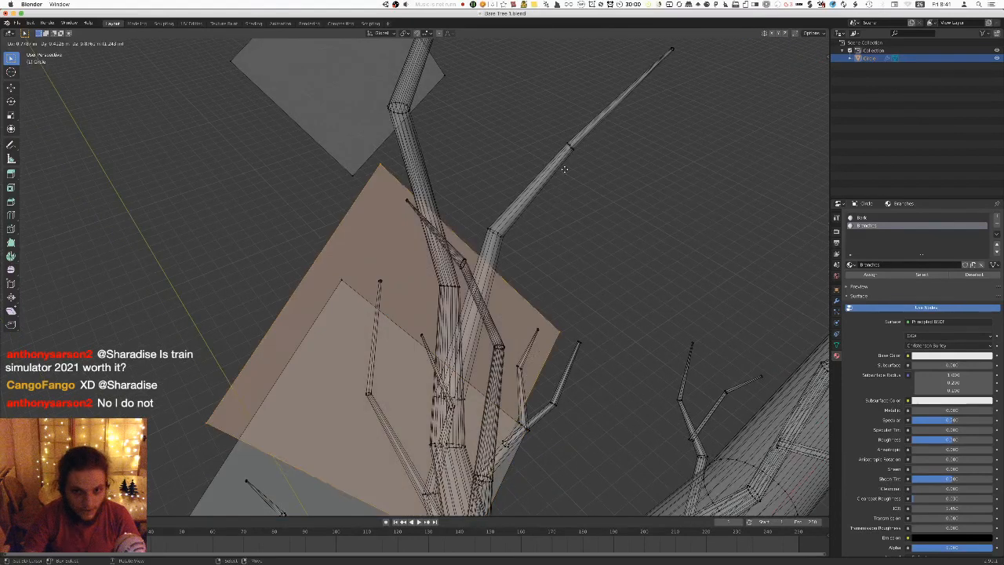
key("g")
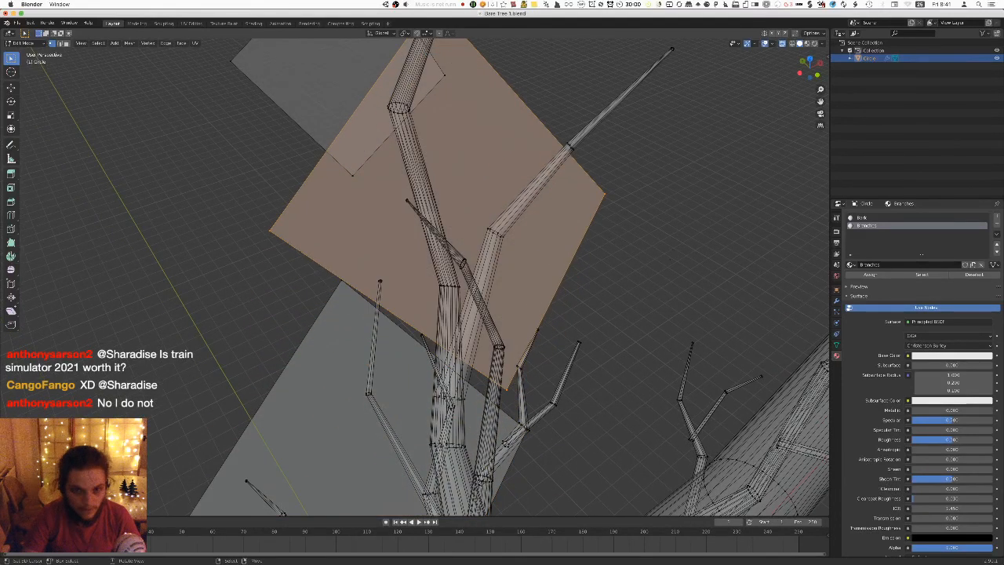
left_click(619, 326)
middle_click_drag(618, 327, 762, 185)
key("KP_7")
key("s")
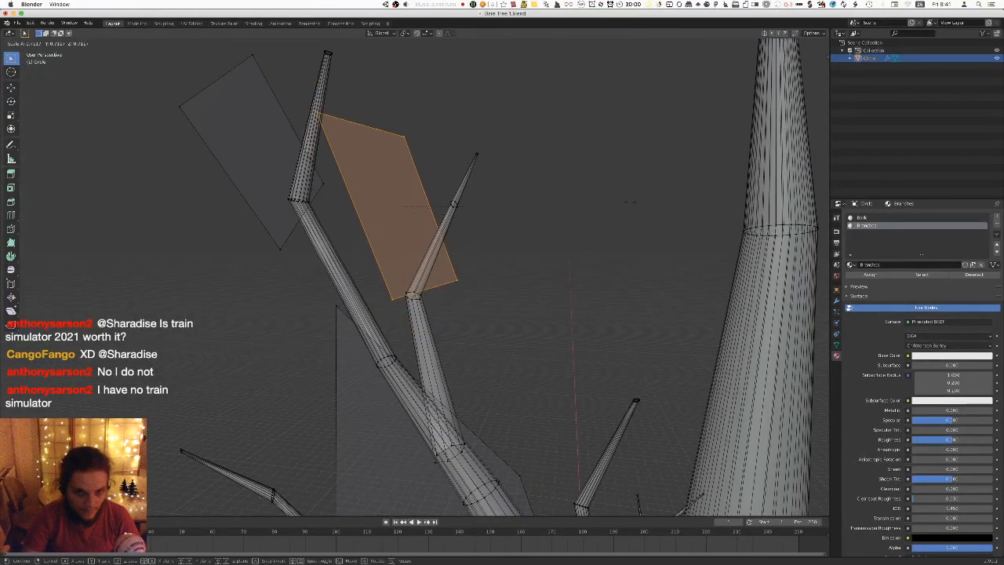
key("Escape")
middle_click_drag(578, 193, 554, 209)
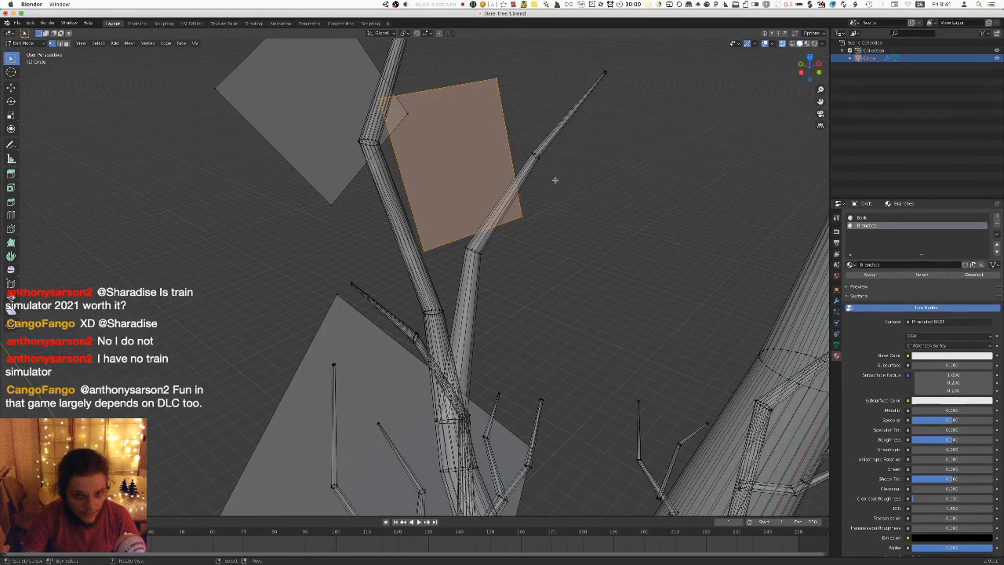
Move the copied plane towards the thin limb's bend and rotate it in the top view.
key("g")
left_click(541, 256)
middle_click_drag(542, 255, 580, 250)
key("r")
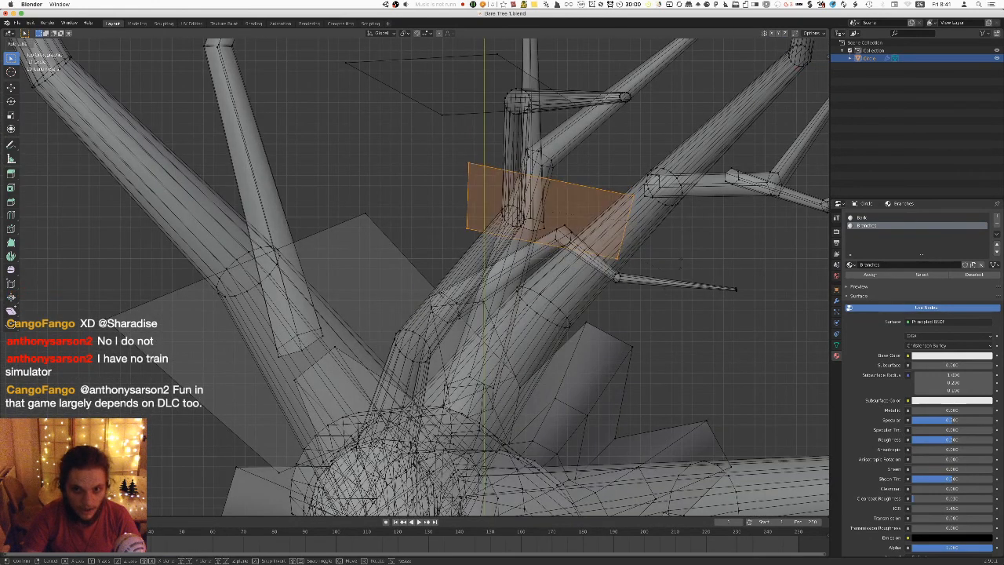
left_click(622, 291)
middle_click_drag(622, 291, 573, 312)
Frame the copied plane, tilt it to follow the thin limb and reposition it against the limb's upper section.
key("KP_Decimal")
middle_click_drag(439, 247, 550, 148)
middle_click_drag(517, 214, 485, 273)
middle_click_drag(560, 282, 643, 291)
key("g")
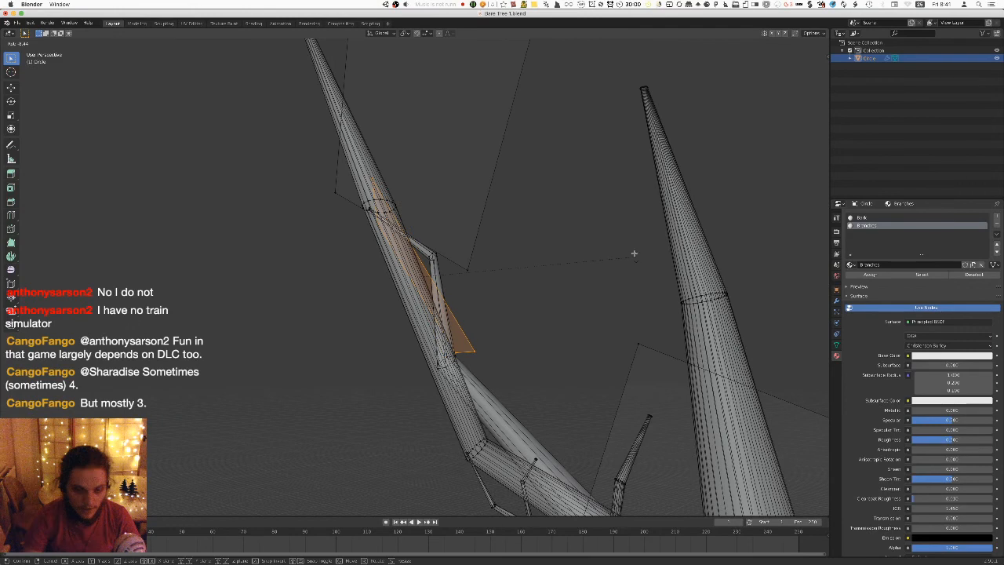
left_click(612, 278)
mouse_move(611, 277)
middle_mouse_down()
mouse_move(538, 314)
mouse_move(531, 300)
middle_mouse_up()
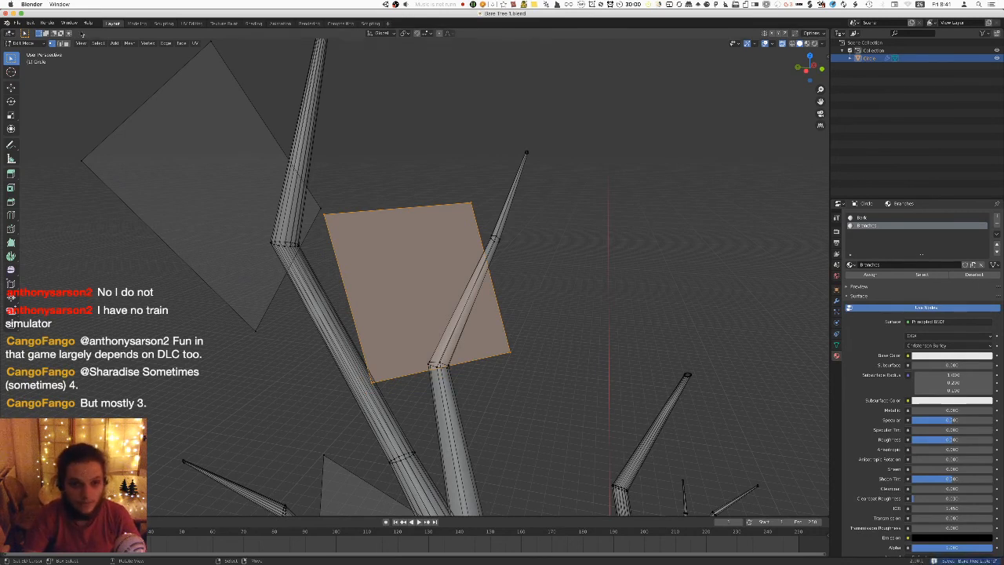
Export the tree with the thin limb's plane as FBX, overwriting the existing file.
left_click(16, 23)
mouse_move(34, 147)
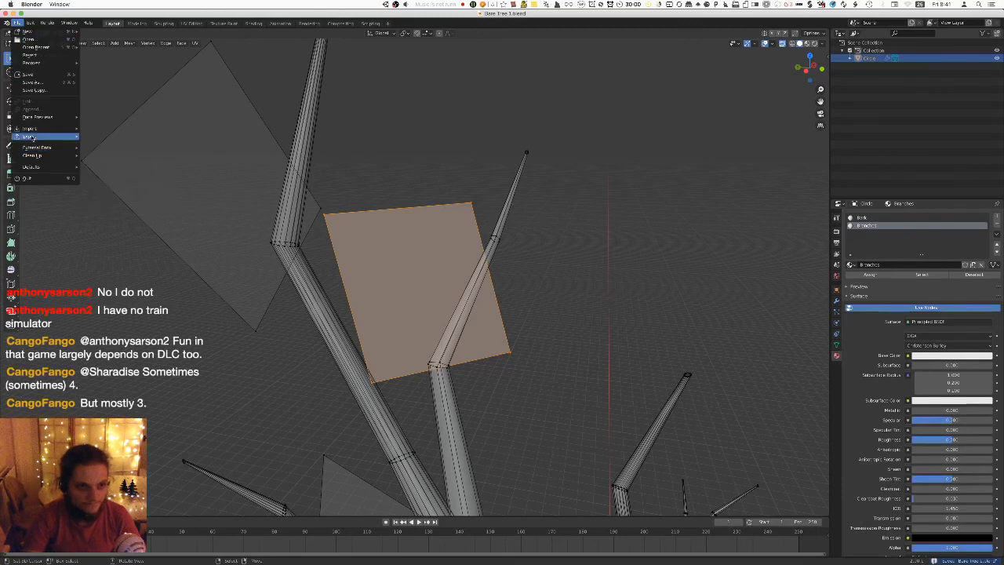
mouse_move(66, 138)
left_click(117, 183)
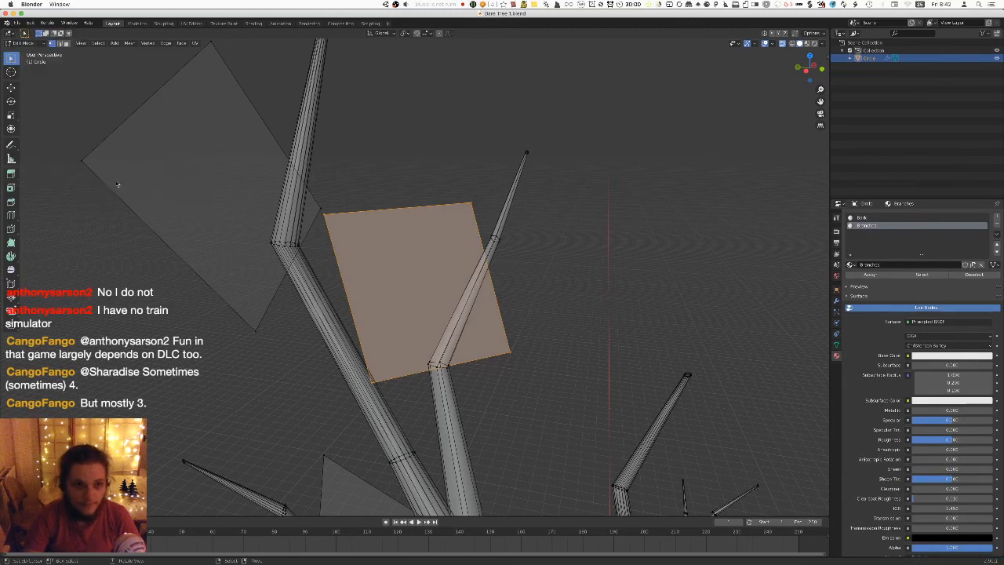
left_click(731, 482)
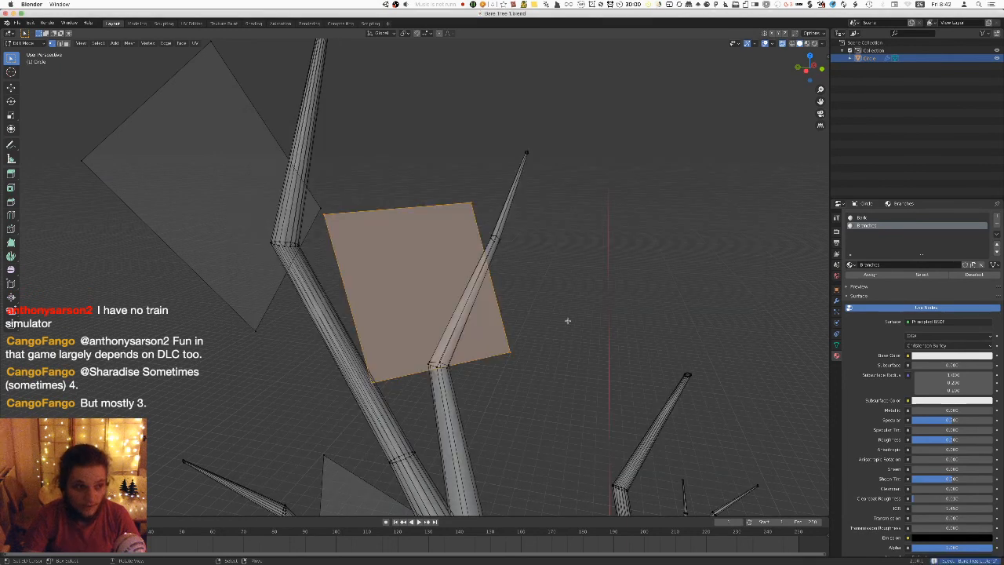
Switch to Unity to inspect the thin limb's new branch plane up close, and return to Blender.
key("super+Tab")
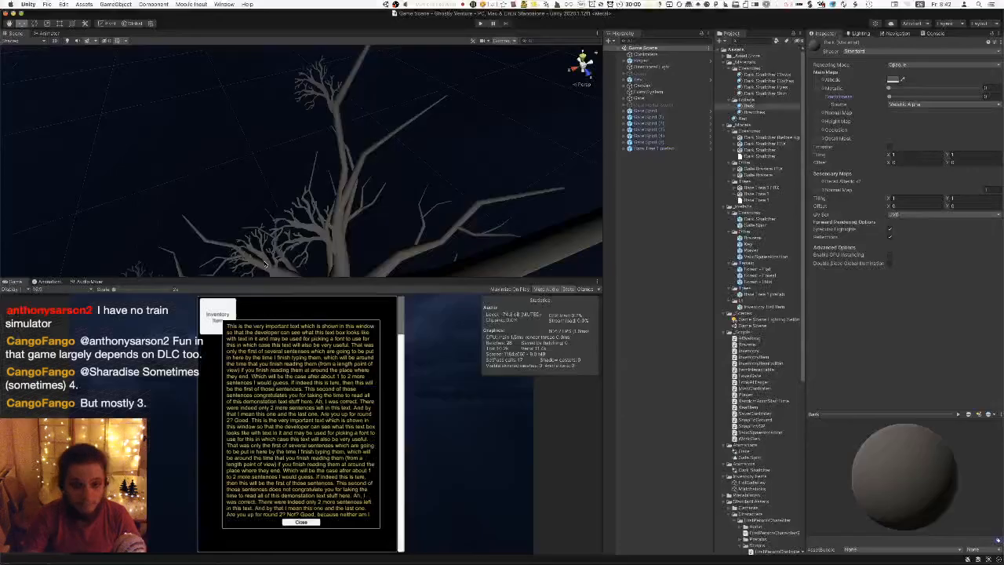
right_click_drag(414, 201, 422, 184)
scroll(328, 160, "up", 5)
key("super+Tab")
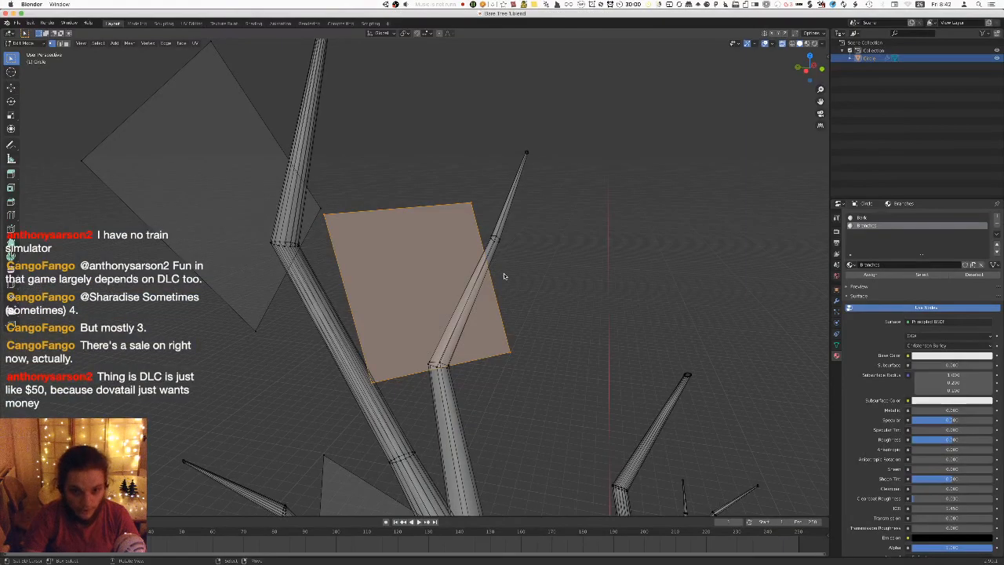
Duplicate the thin limb's plane further down the same limb, rotate the copy and move it against the lower section.
middle_click_drag(500, 290, 551, 331)
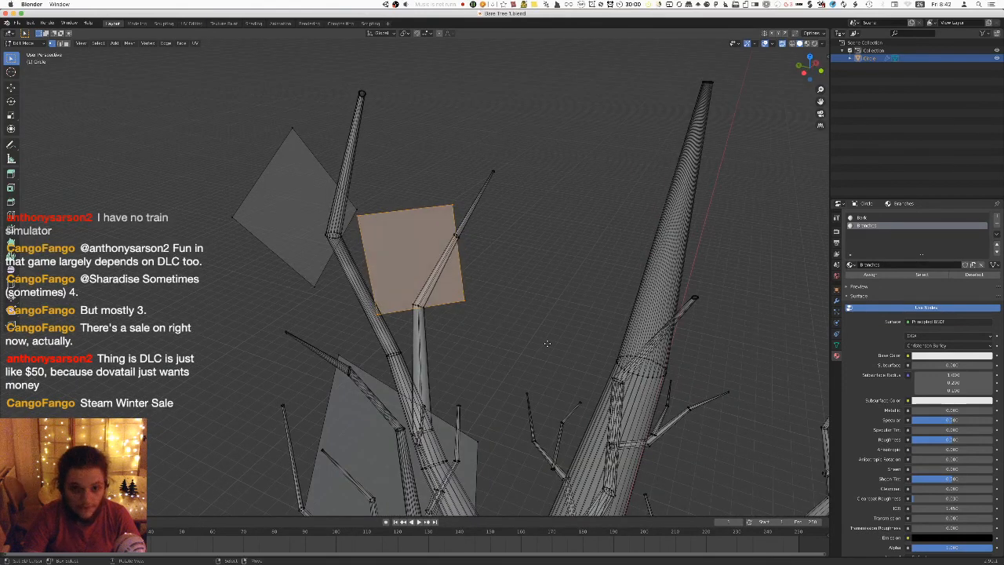
key("shift+d")
left_click(552, 392)
key("r")
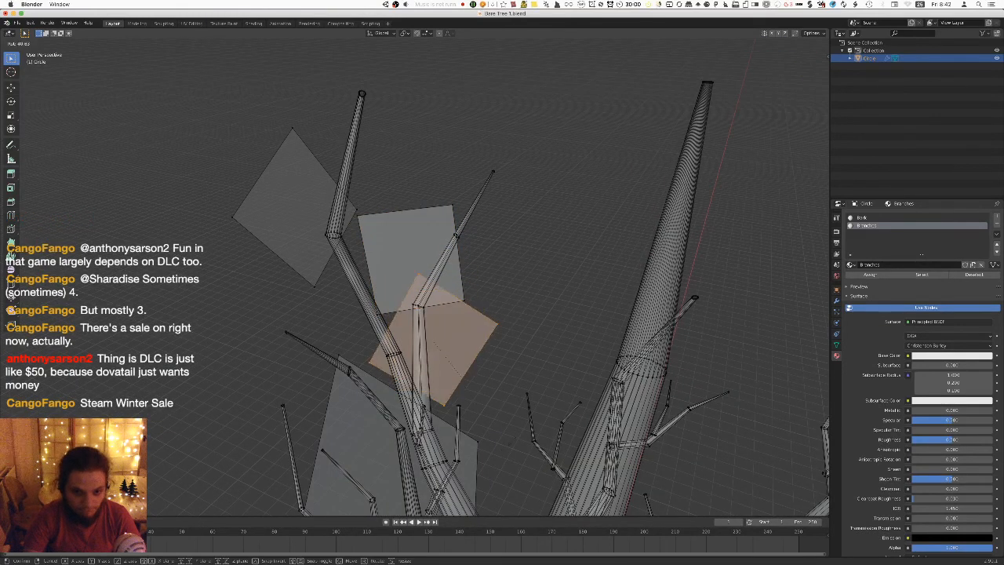
middle_click_drag(511, 392, 481, 322)
key("g")
left_click(558, 368)
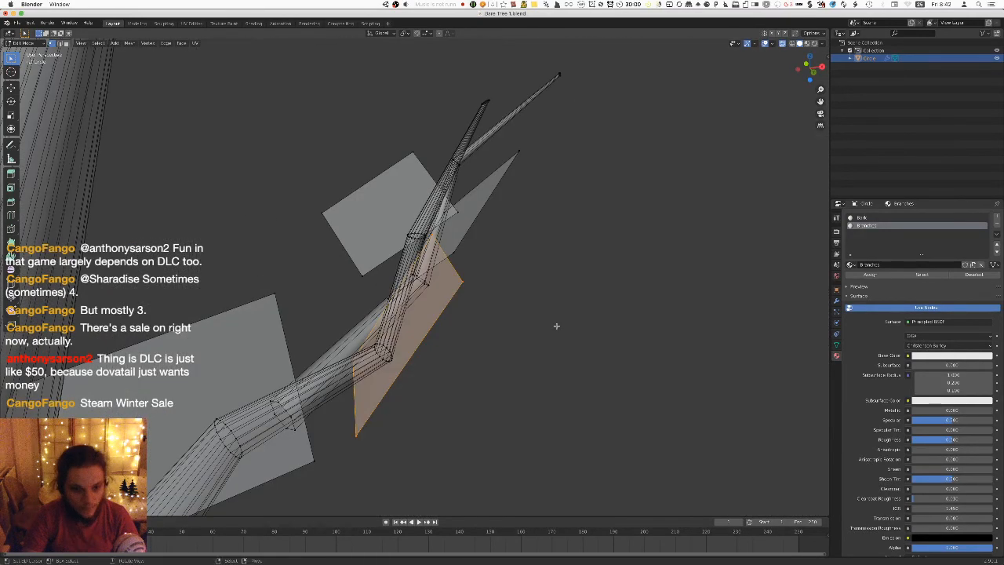
Rotate the duplicated lower plane to follow the thin limb and move it snugly against the limb from several angles.
middle_click_drag(556, 325, 560, 320)
key("r")
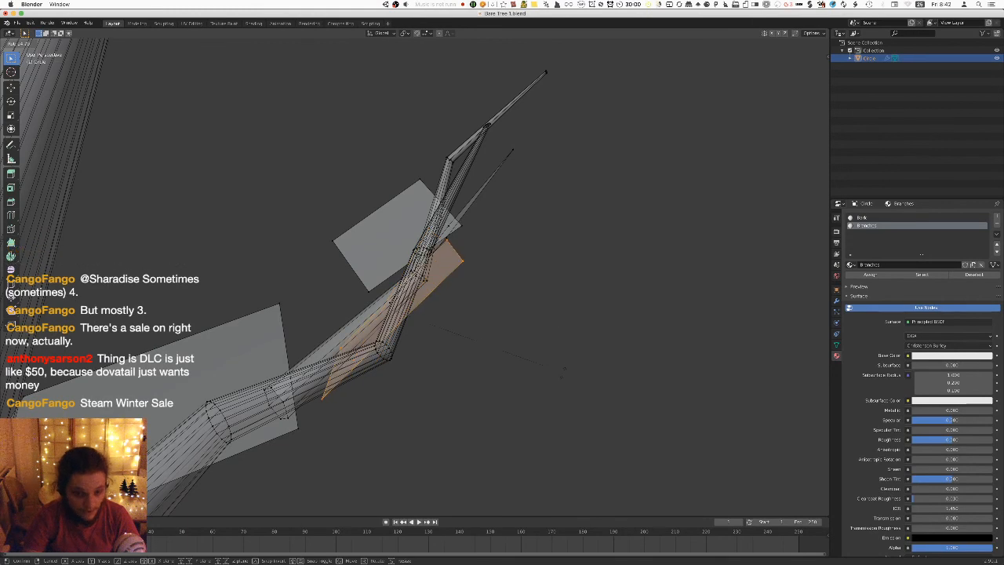
left_click(562, 370)
key("g")
left_click(556, 357)
middle_click_drag(556, 357, 598, 317)
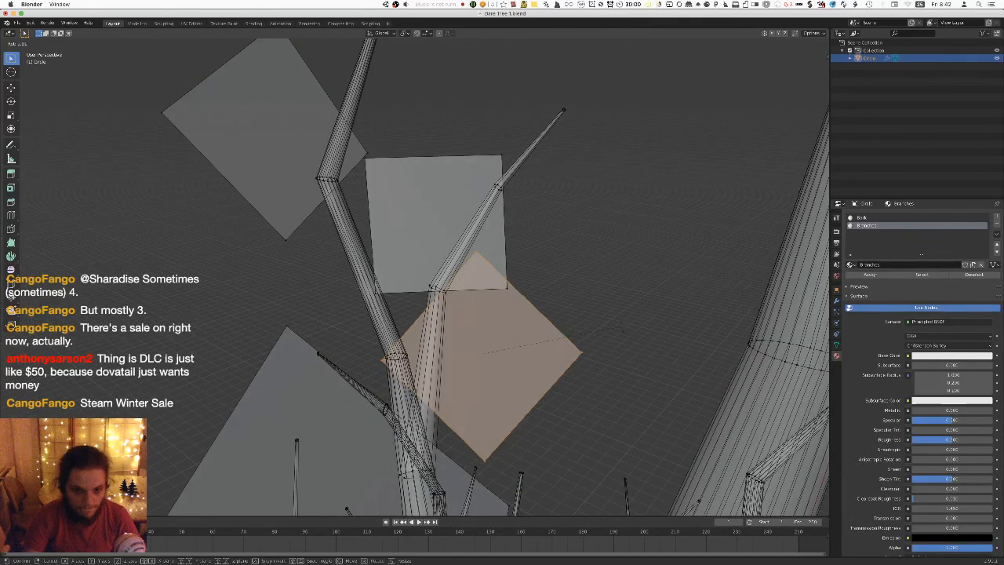
key("g")
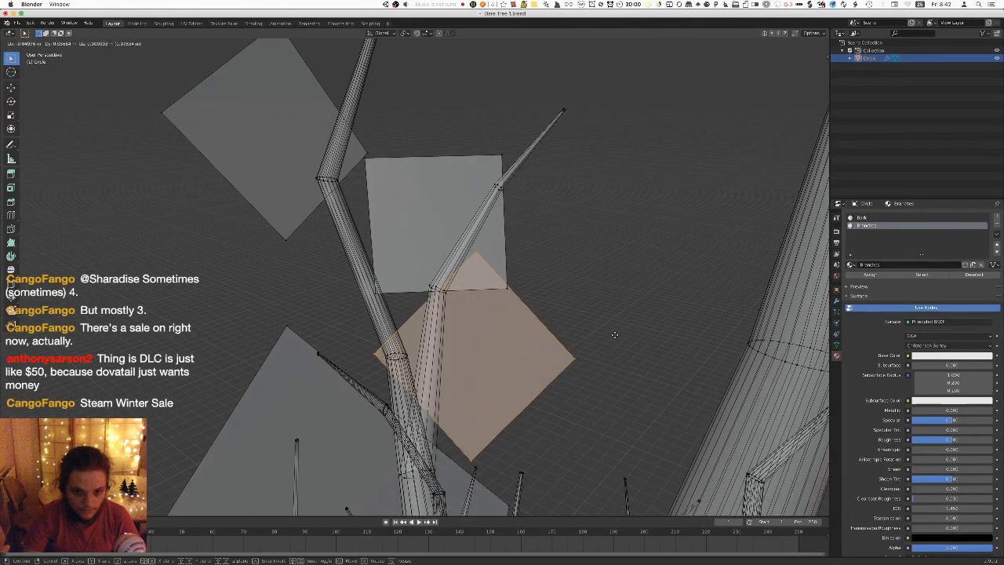
left_click(608, 342)
key("Tab")
middle_click_drag(608, 342, 588, 322)
Export the tree with the realigned lower plane as FBX, overwriting Bare Tree 1 FBX.fbx.
left_click(18, 22)
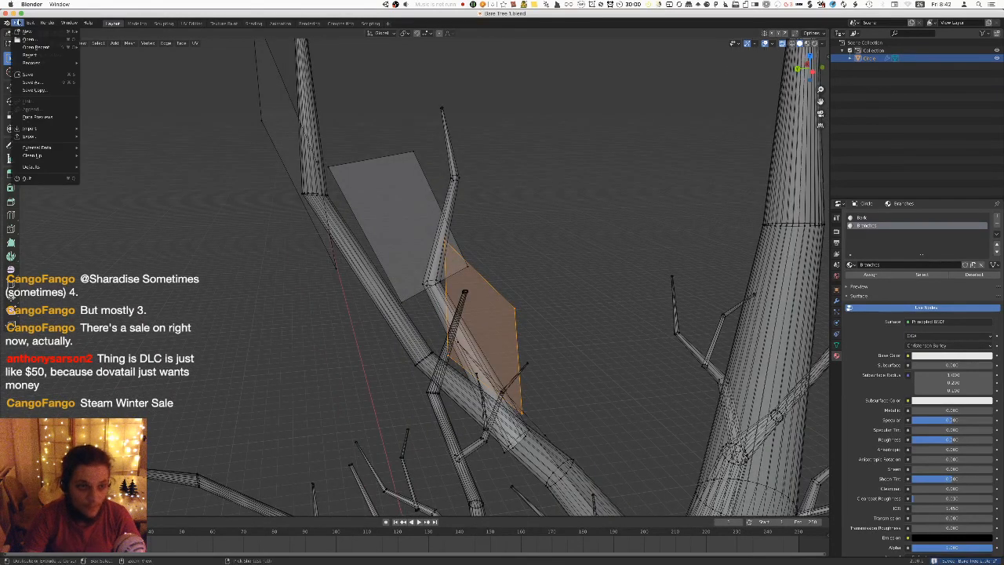
mouse_move(50, 138)
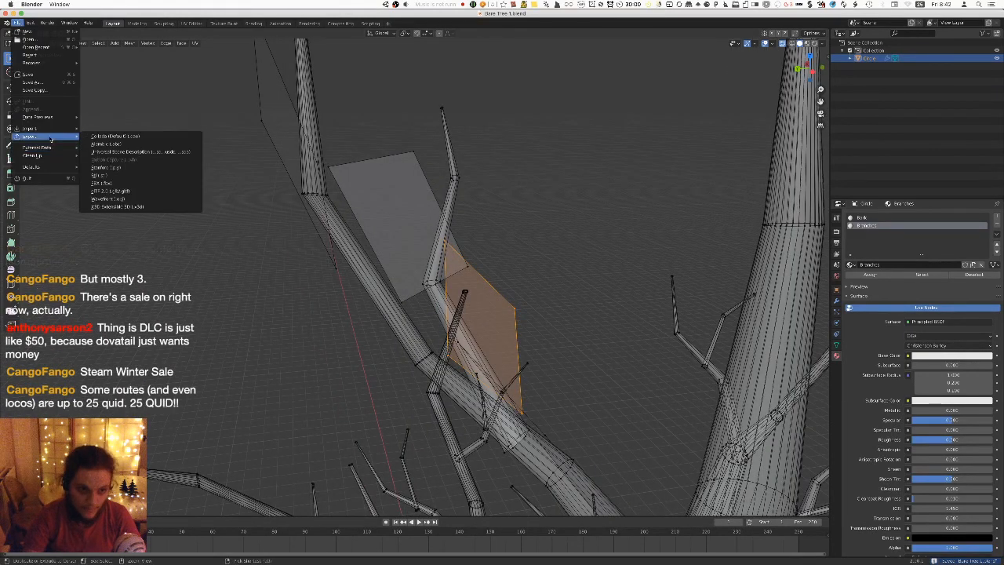
left_click(117, 182)
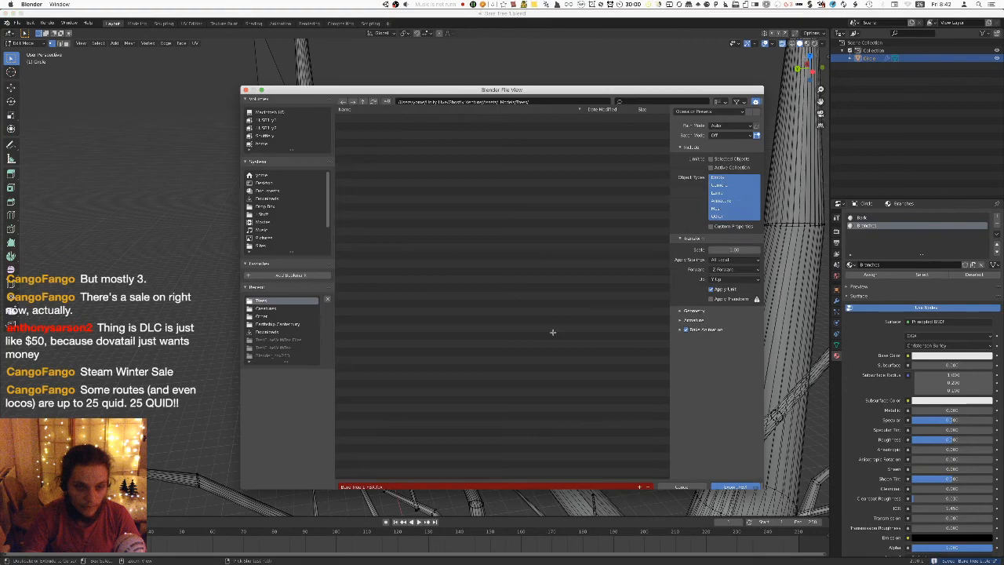
left_click(735, 480)
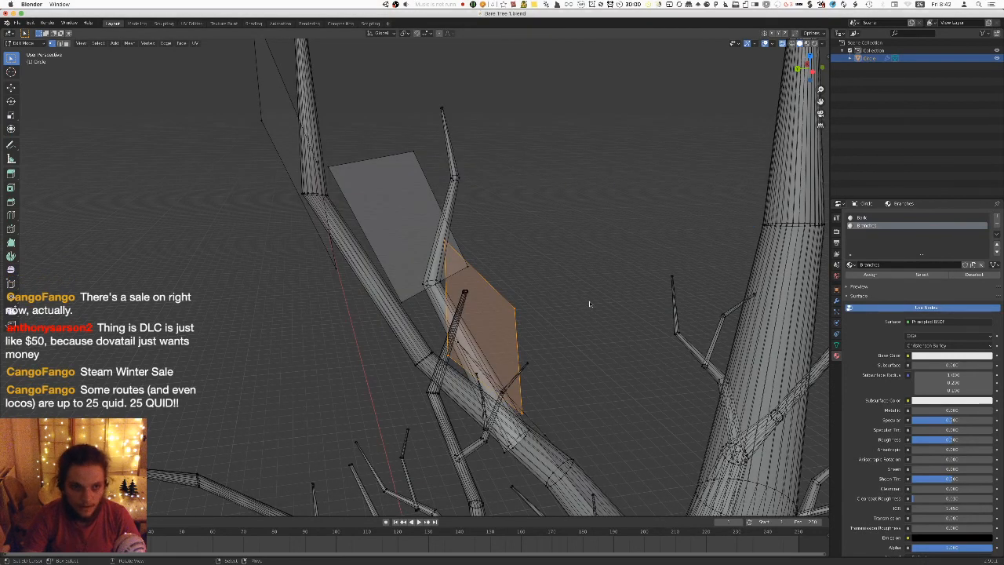
Switch to Unity, inspect the thin limb's lower branch plane from different angles and distances, and return to Blender.
key("super+Tab")
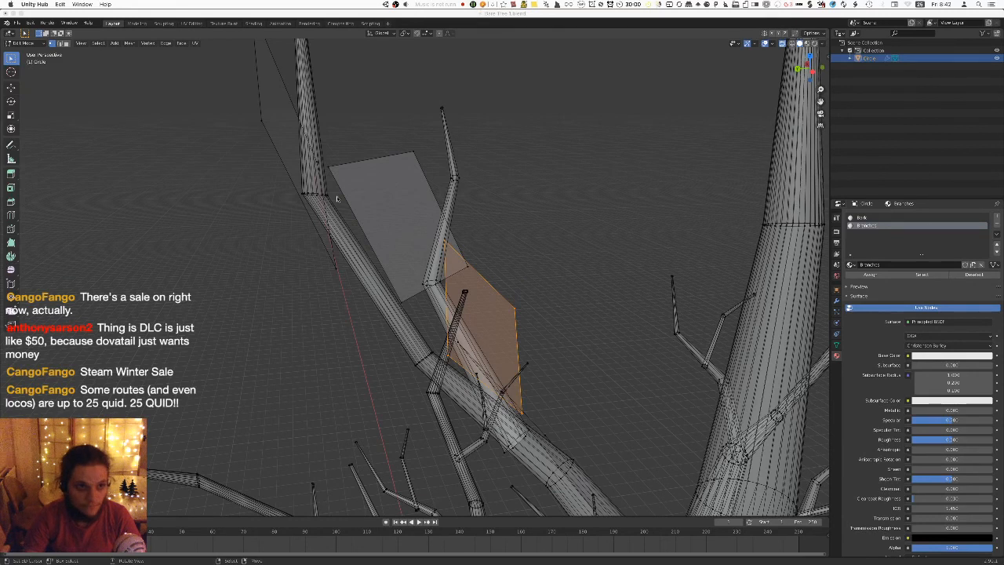
key("super+Tab")
key("super+Tab")
key("Tab")
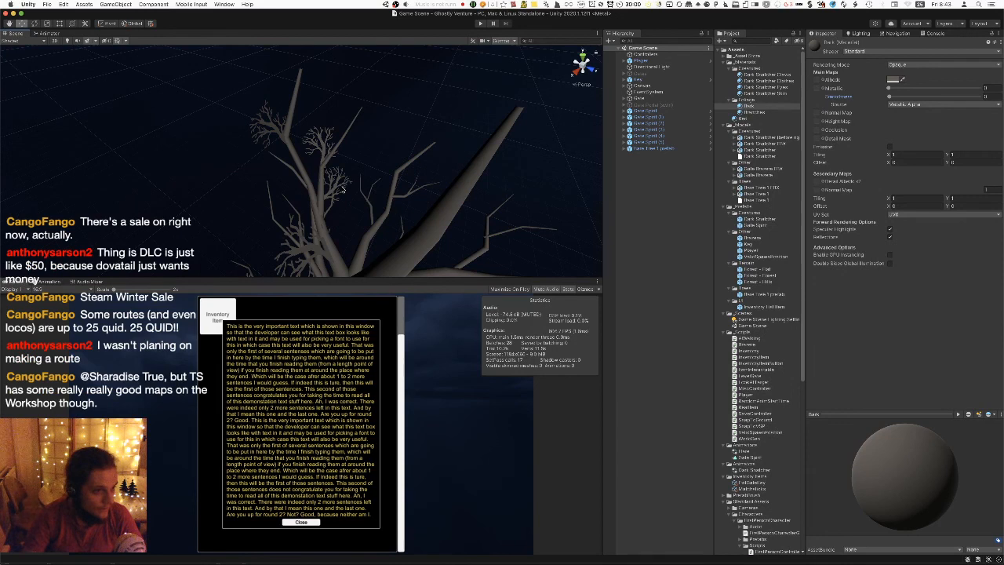
right_click_drag(329, 182, 276, 182)
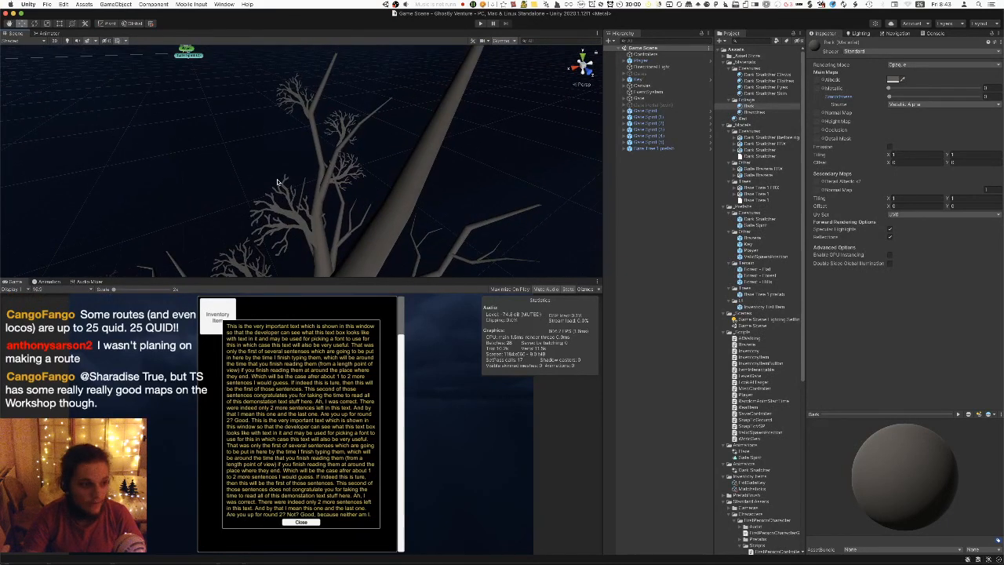
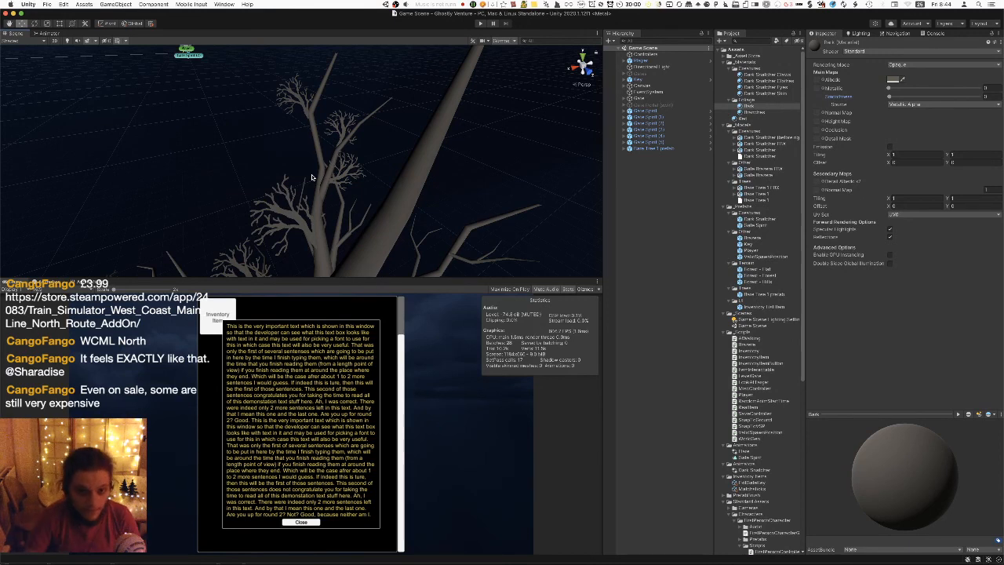
left_click_drag(312, 178, 291, 190, "alt")
scroll(292, 191, "down", 4)
scroll(292, 192, "up", 8)
key("super+Tab")
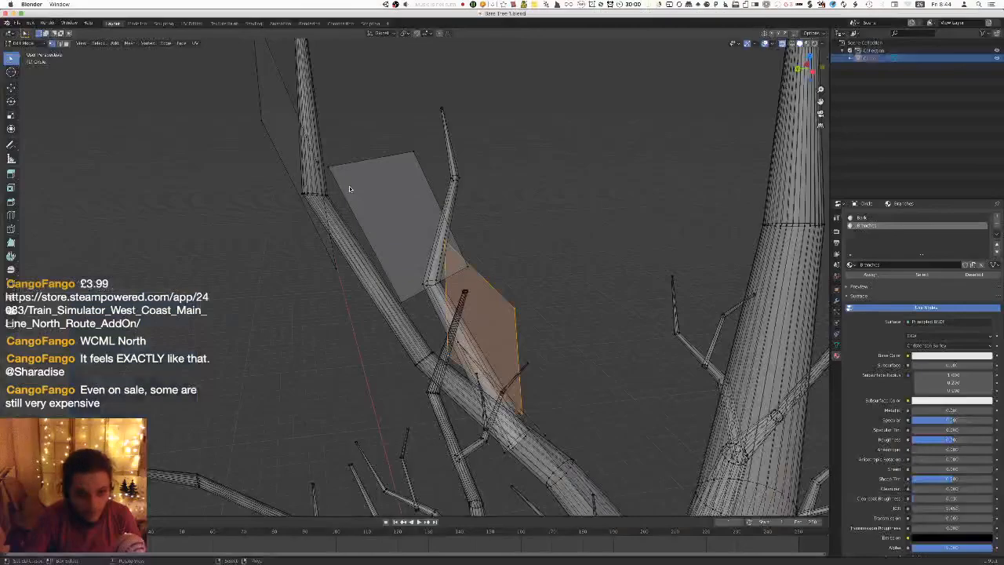
Enlarge the thin limb's lower plane slightly and reposition it against the limb.
middle_click_drag(586, 303, 554, 328)
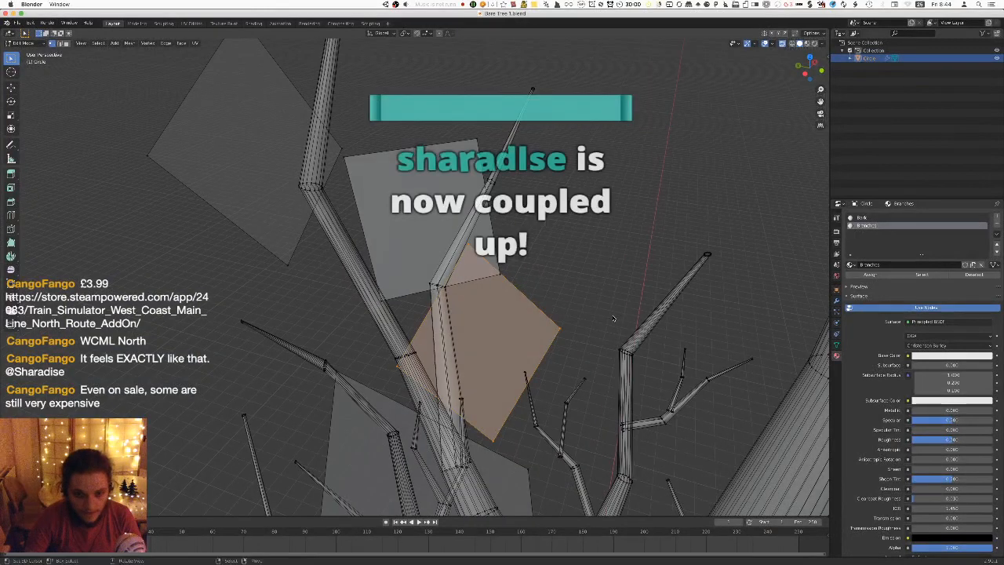
key("s")
key("g")
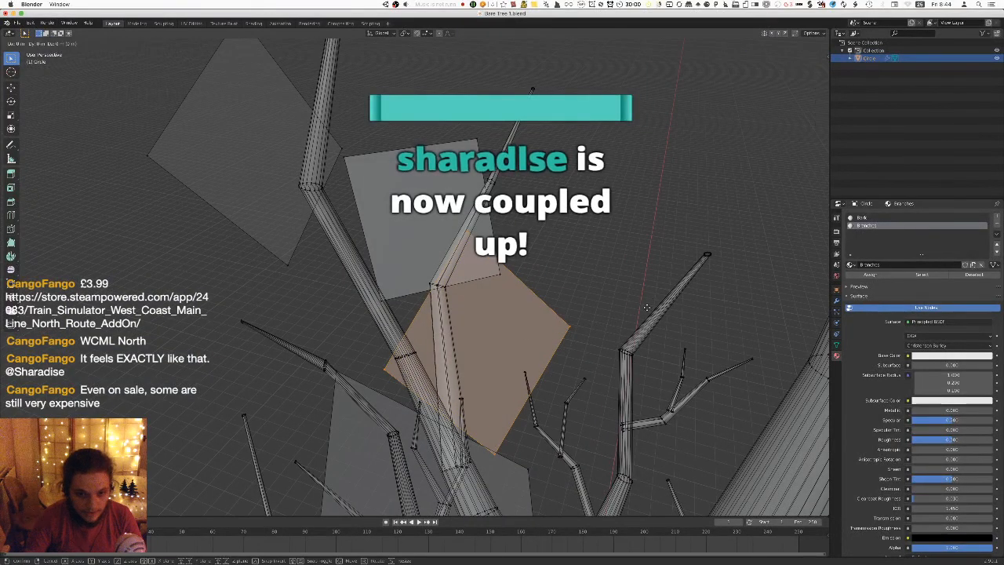
left_click(620, 347)
middle_click_drag(620, 348, 633, 320)
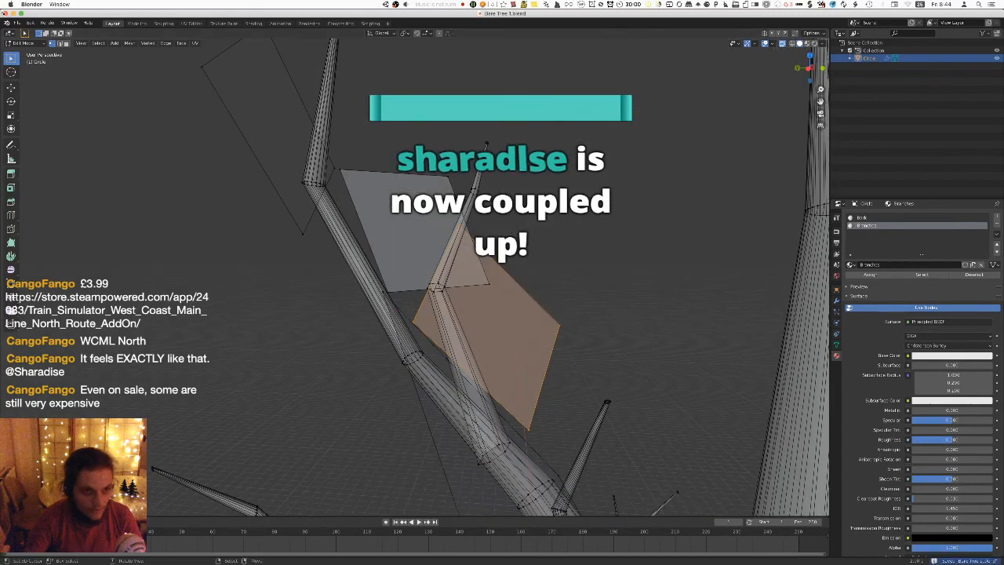
Export the tree with the enlarged lower plane as FBX over the existing Bare Tree 1 FBX.fbx.
left_click(15, 24)
mouse_move(35, 136)
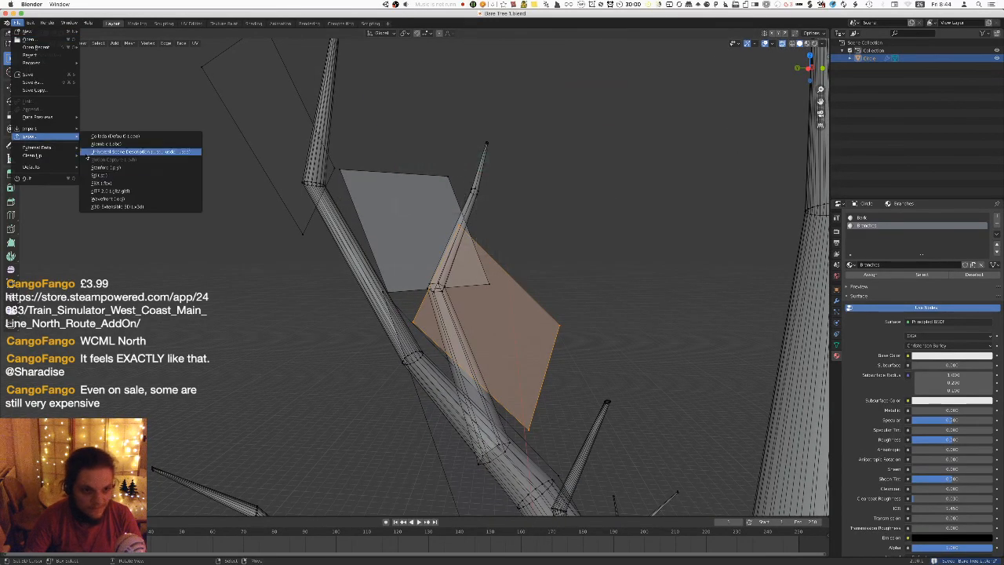
left_click(115, 183)
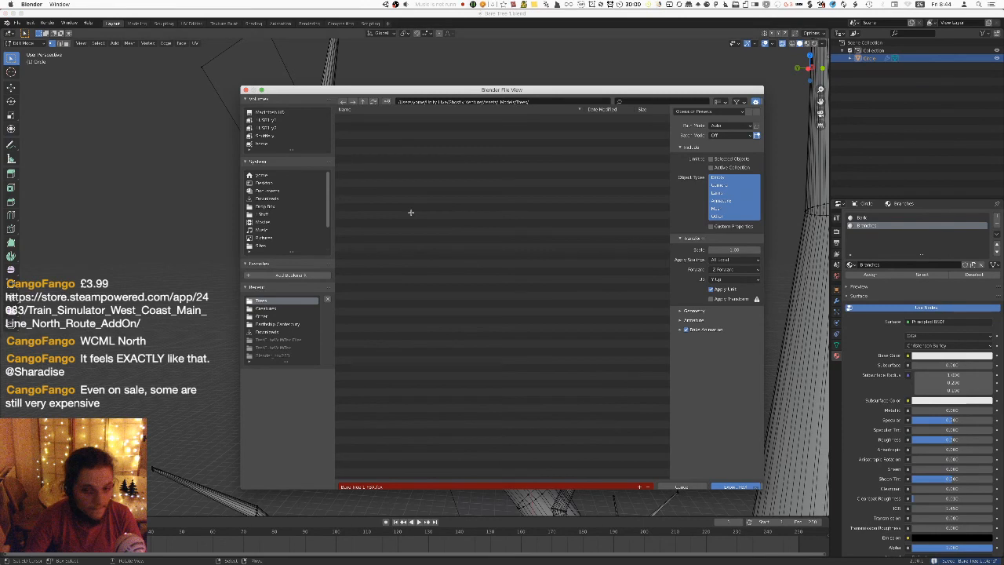
left_click(726, 481)
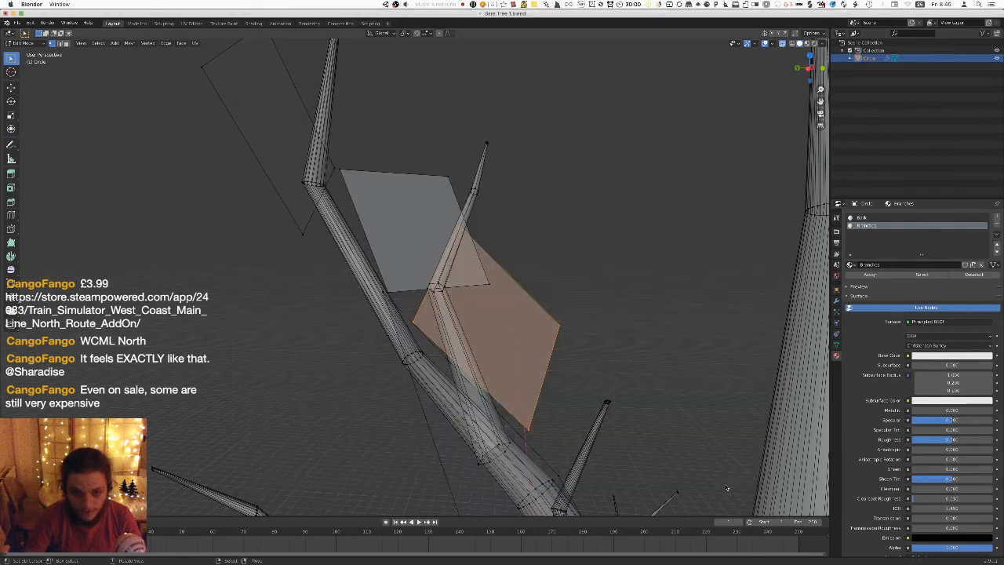
Switch to Unity to check the enlarged lower plane on the thin limb, and return to Blender.
key("super+Tab")
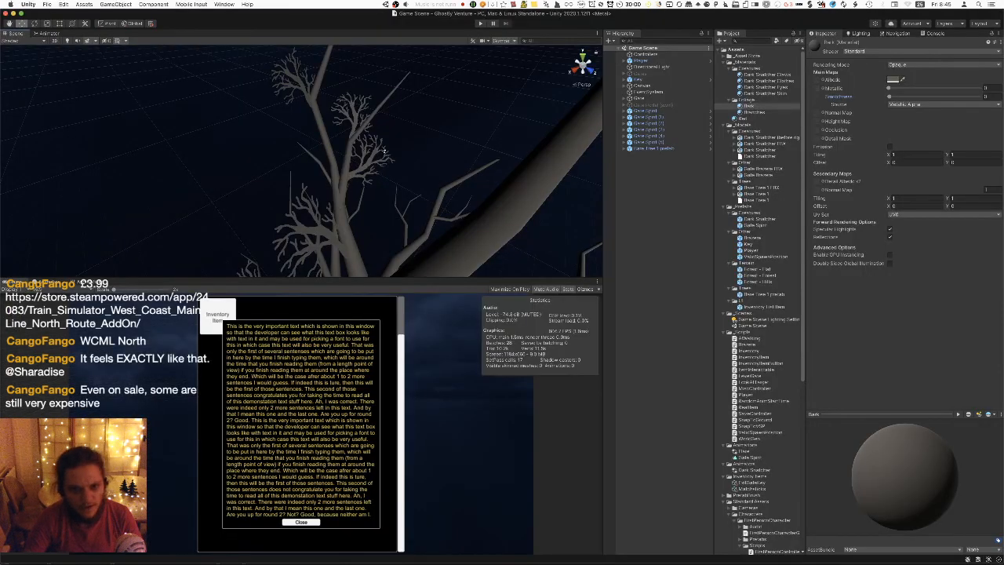
right_click_drag(391, 154, 524, 261)
key("super+Tab")
Rotate the thin limb's lower plane a little further and nudge it into line with the limb.
middle_click_drag(523, 261, 549, 280)
key("g")
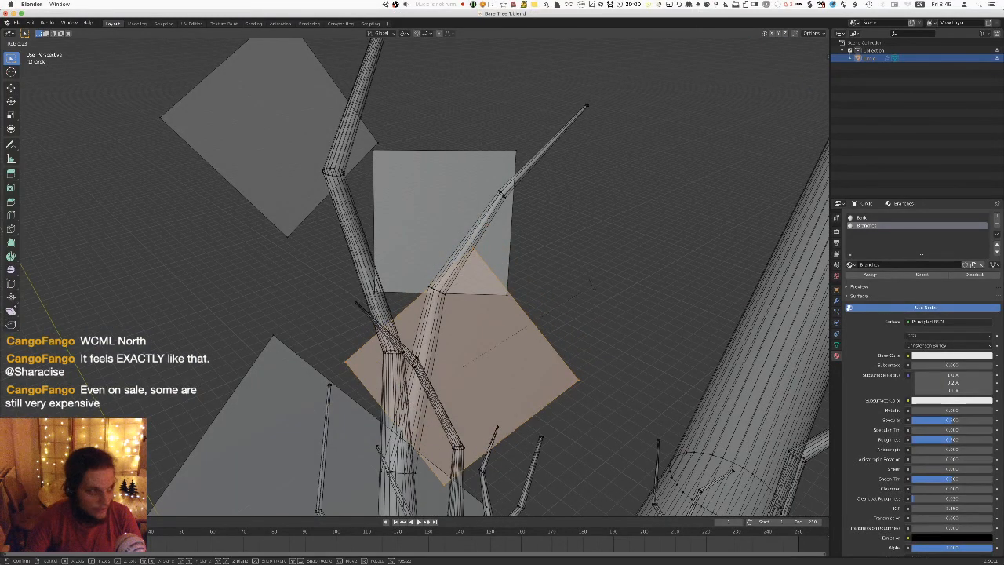
left_click(596, 289)
key("g")
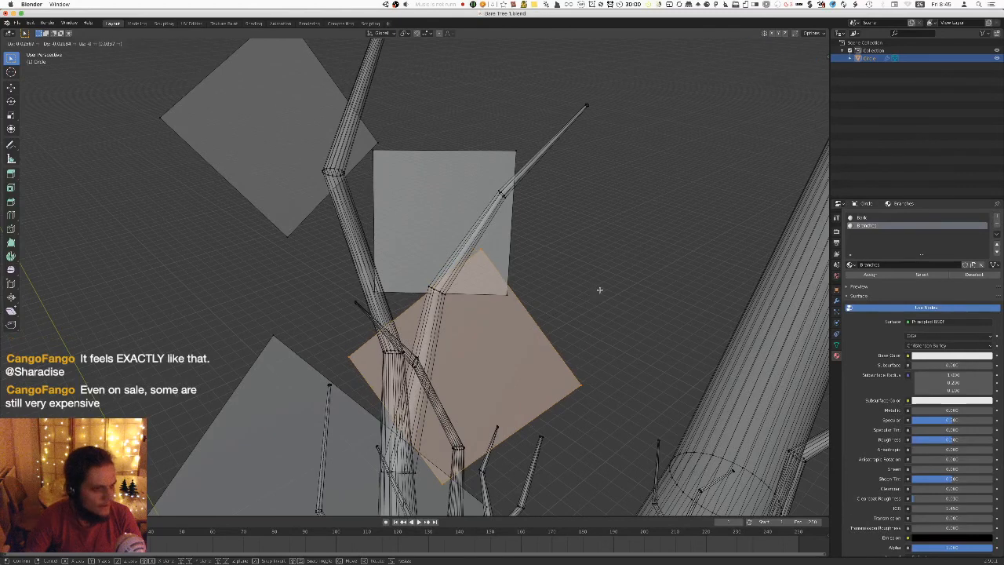
left_click(599, 289)
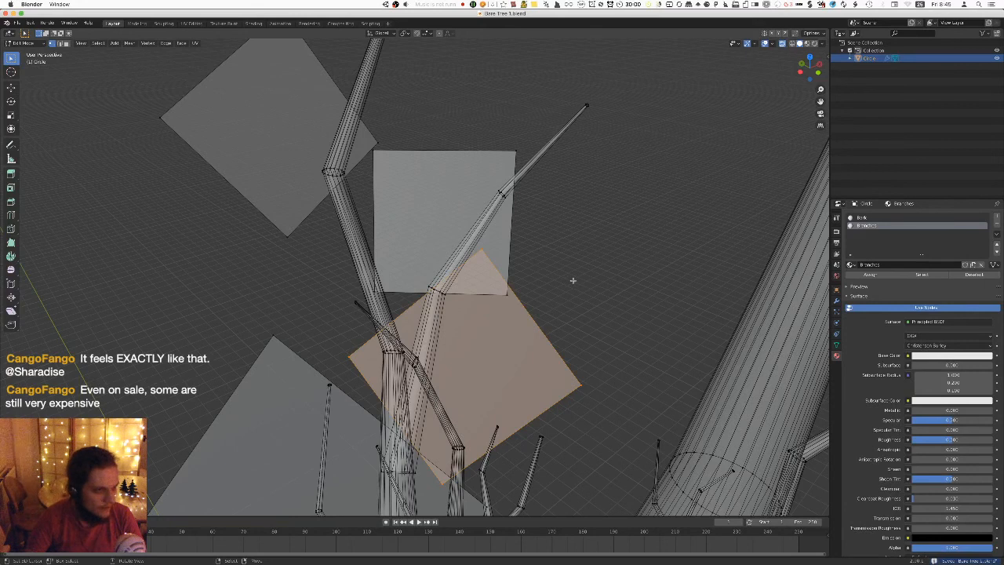
Re-export the tree with the adjusted lower plane as FBX, replacing Bare Tree 1 FBX.fbx.
left_click(17, 23)
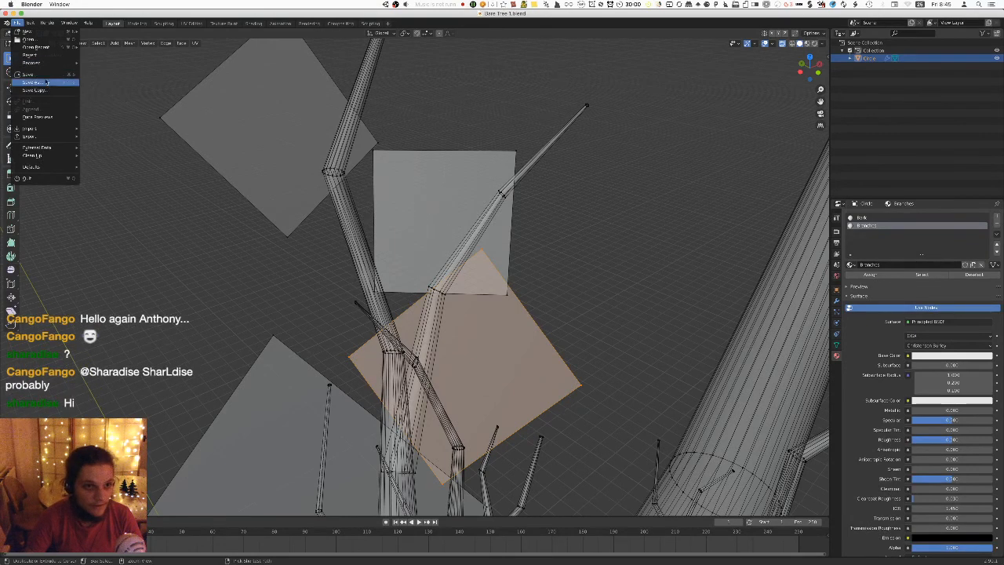
mouse_move(36, 136)
left_click(114, 182)
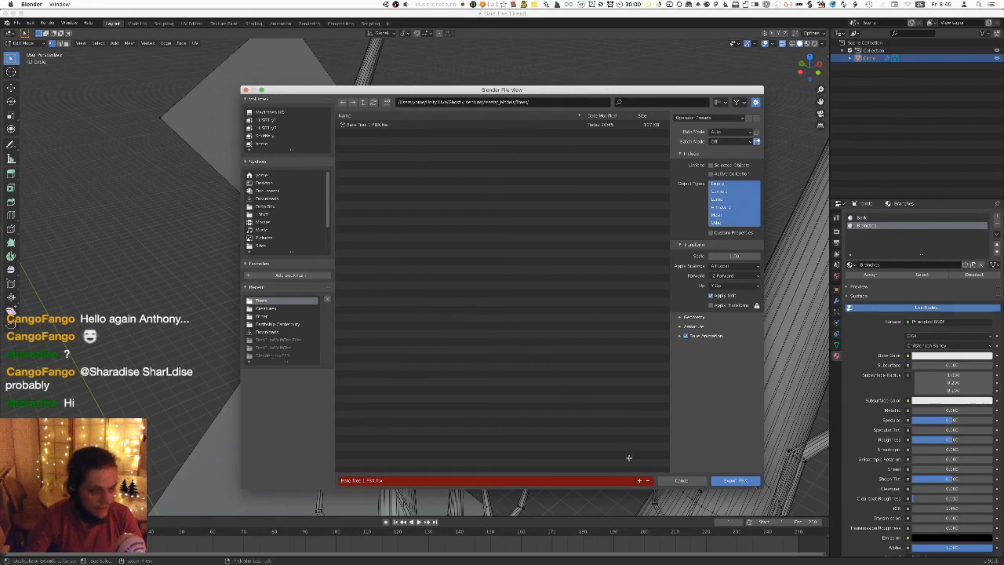
left_click(716, 481)
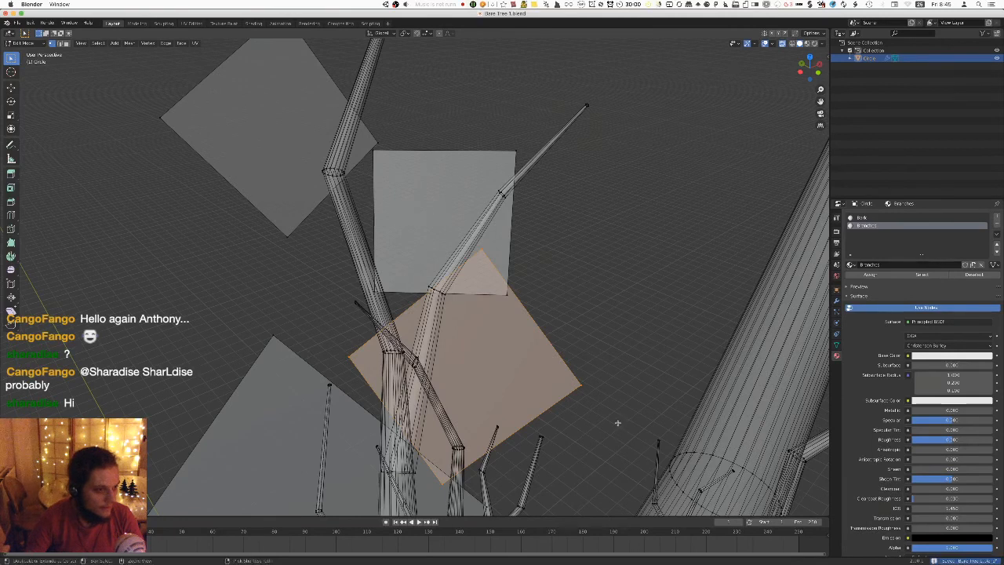
Switch to Unity to compare the thin limb's upper and lower branch planes, and return to Blender.
key("super+Tab")
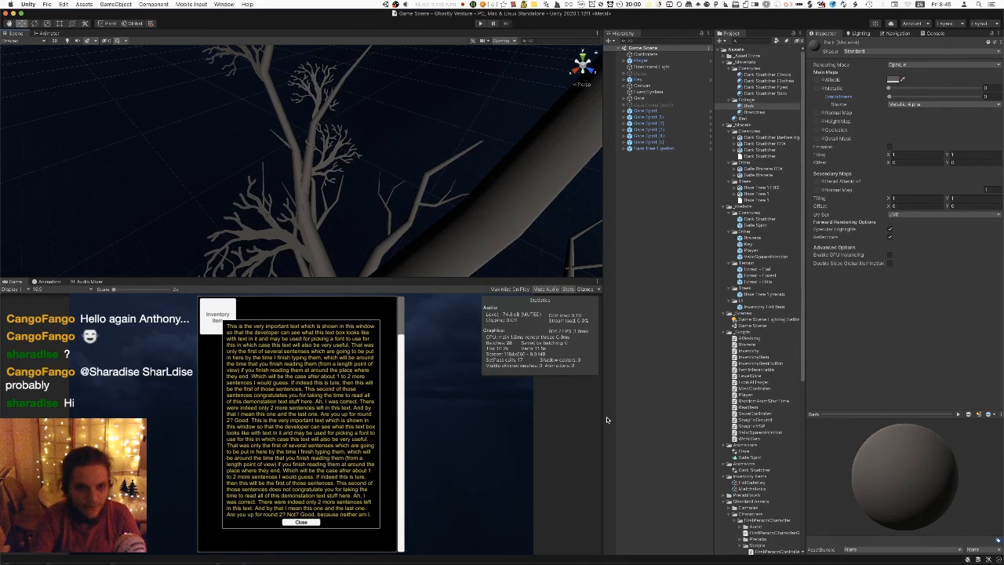
scroll(335, 210, "down", 3)
key("super+Tab")
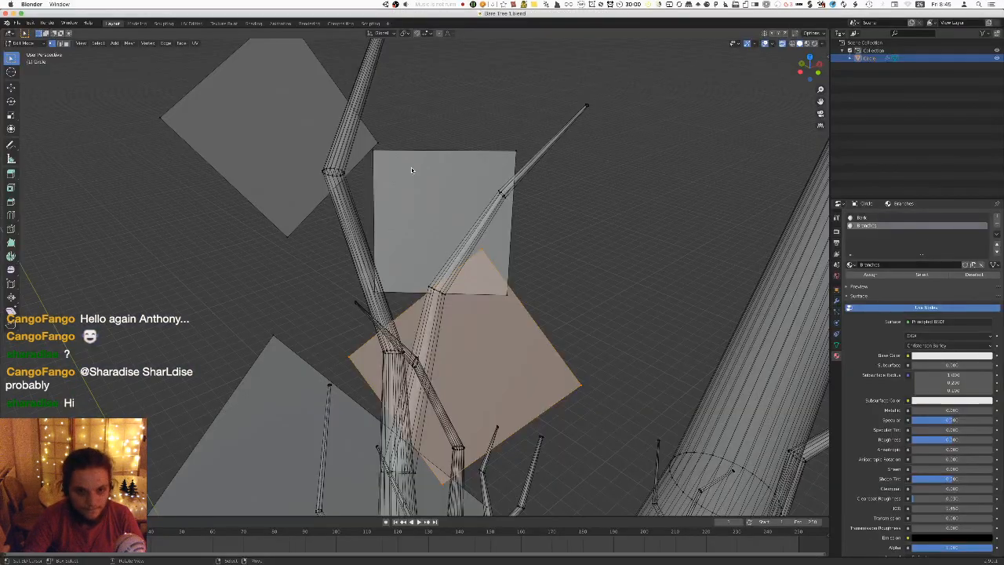
Select only the thin limb's upper plane, scale it down slightly and move it back against the limb.
key("a")
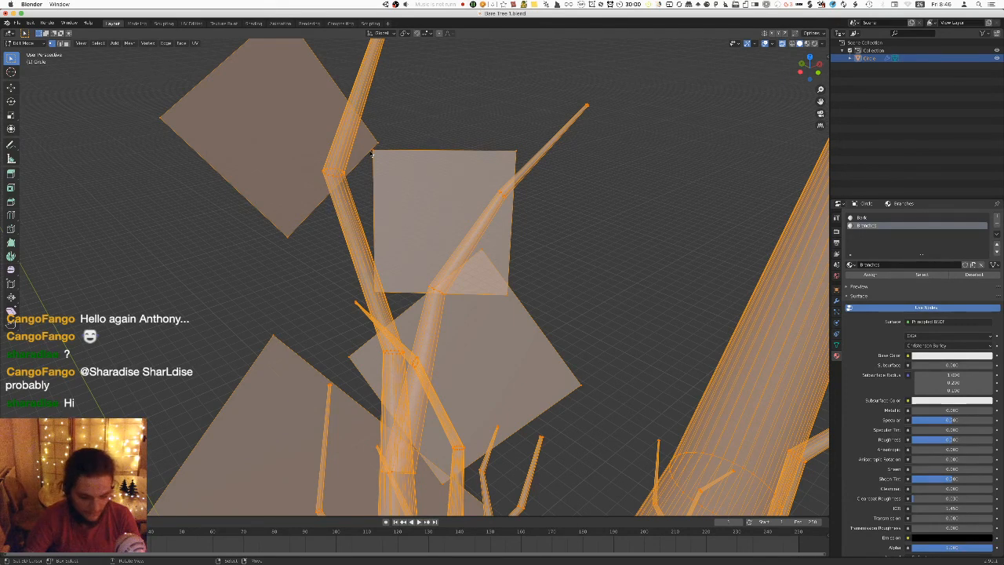
key("alt+a")
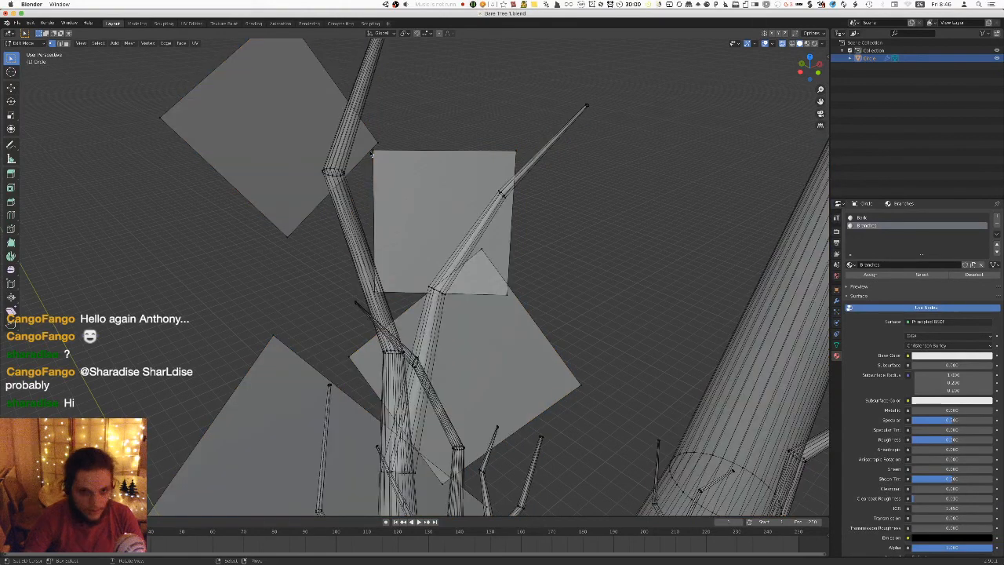
key("l")
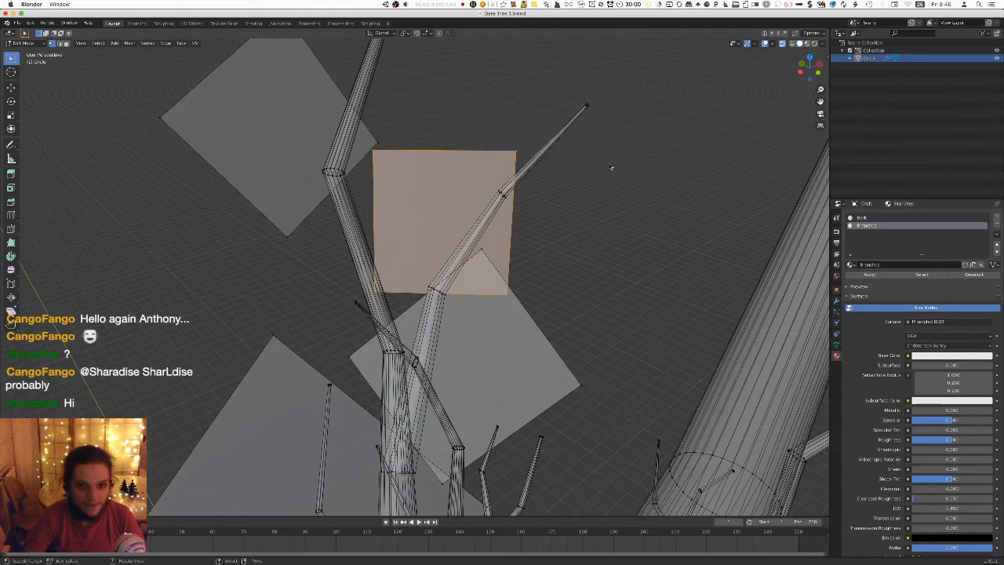
key("s")
left_click(577, 164)
key("g")
left_click(581, 164)
mouse_move(581, 164)
middle_mouse_down()
mouse_move(526, 161)
mouse_move(487, 144)
mouse_move(584, 168)
middle_mouse_up()
Export the tree with the reduced upper plane as FBX, overwriting the existing file.
left_click(16, 22)
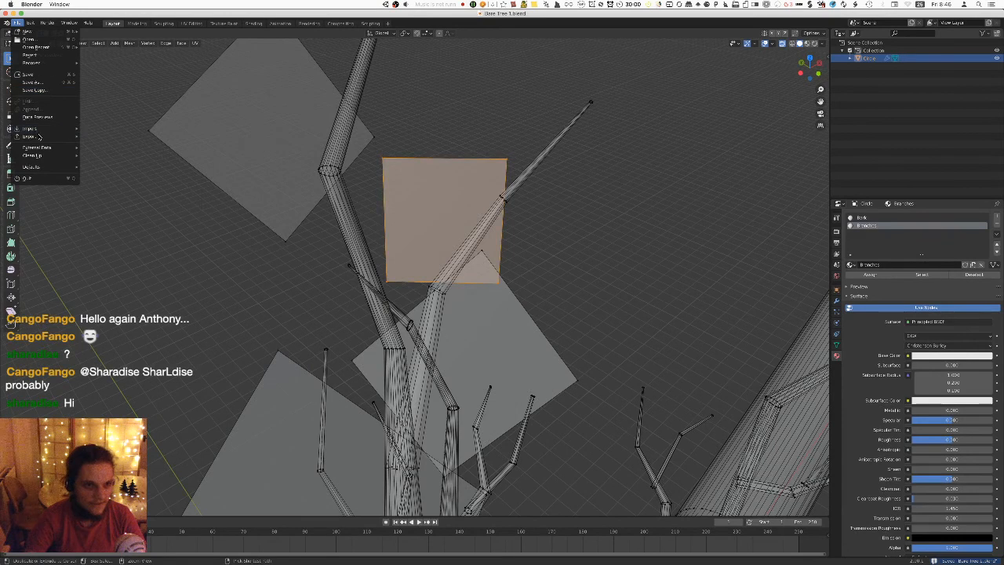
mouse_move(35, 136)
left_click(135, 185)
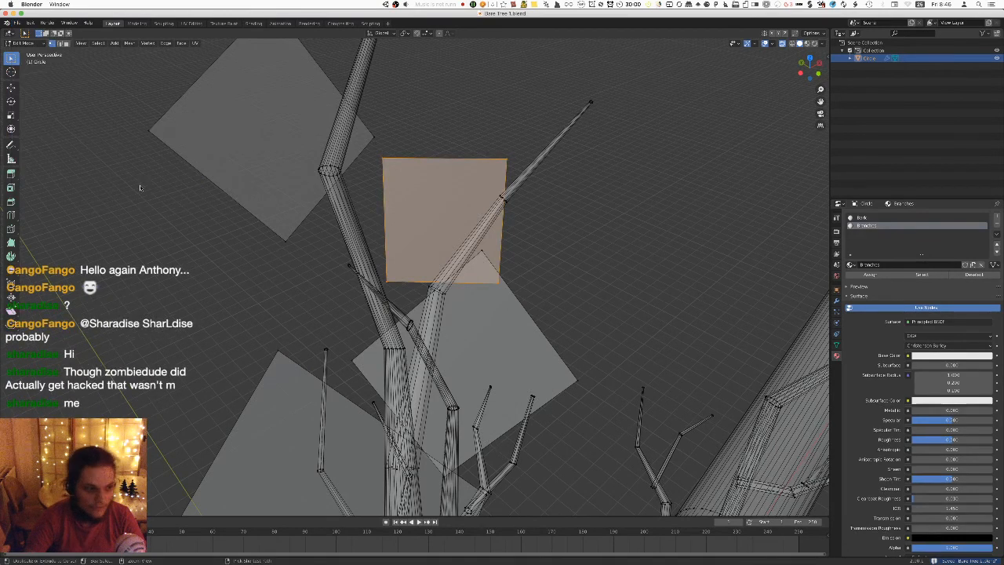
left_click(735, 480)
Switch to Unity and examine the tree's branch planes from above, from the side and at different distances.
key("super+Tab")
scroll(383, 183, "up", 3)
right_click_drag(383, 183, 236, 189)
scroll(472, 199, "down", 5)
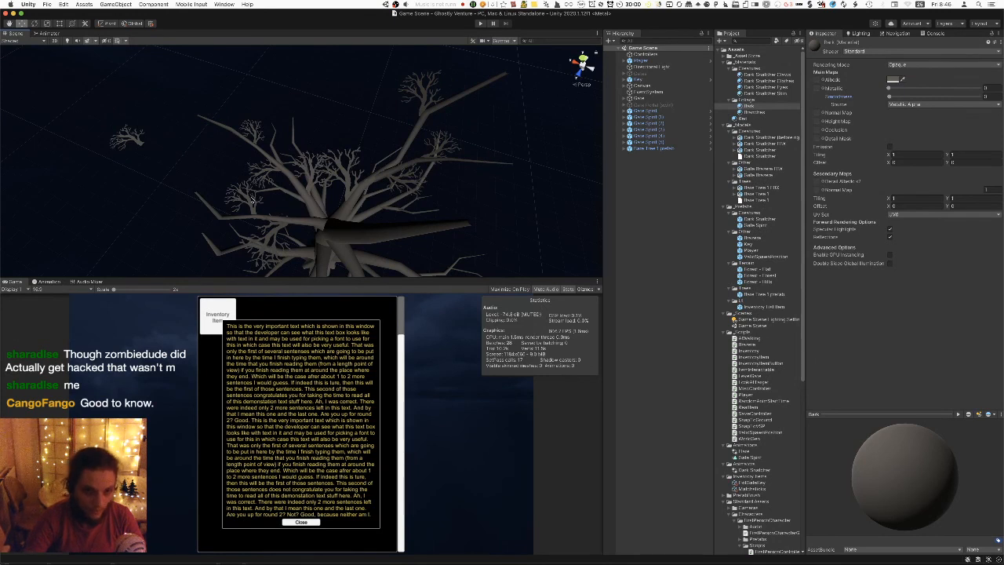
right_click_drag(300, 161, 473, 69)
key("s")
key("w")
right_click_drag(246, 165, 305, 174)
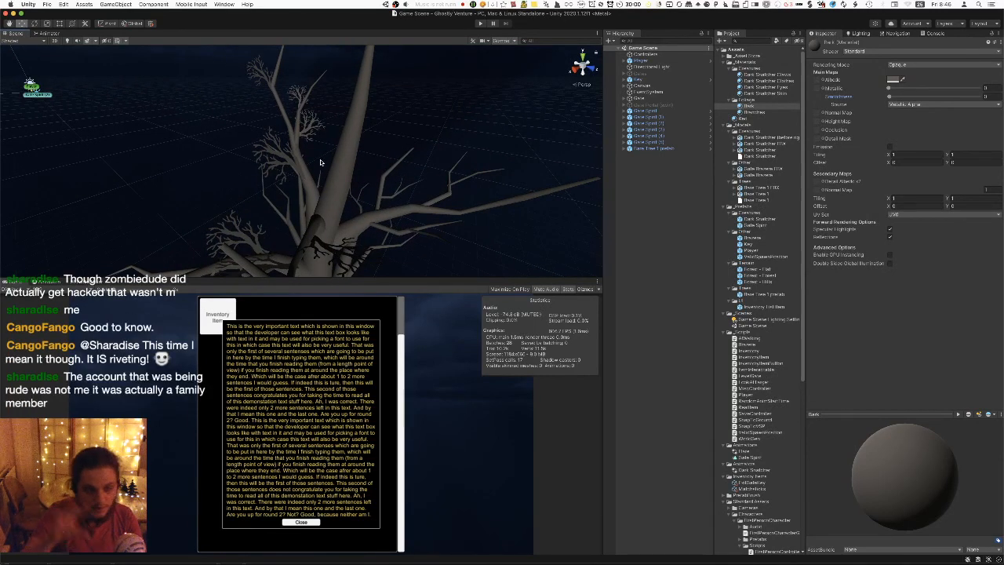
right_click_drag(315, 142, 315, 142)
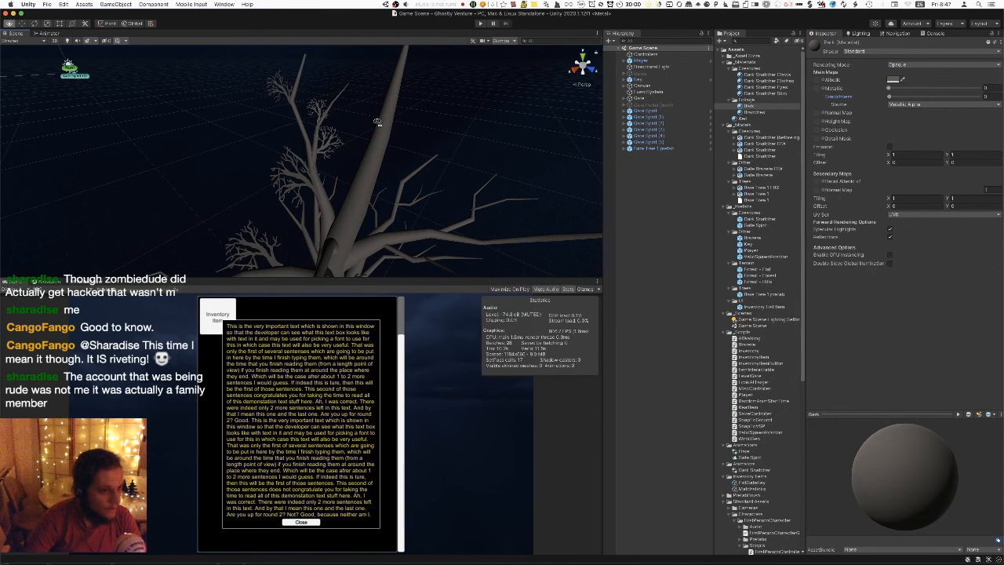
View the whole tree from farther back in the Unity scene, and return to Blender.
key("s")
right_click_drag(377, 122, 387, 179)
key("super+Tab")
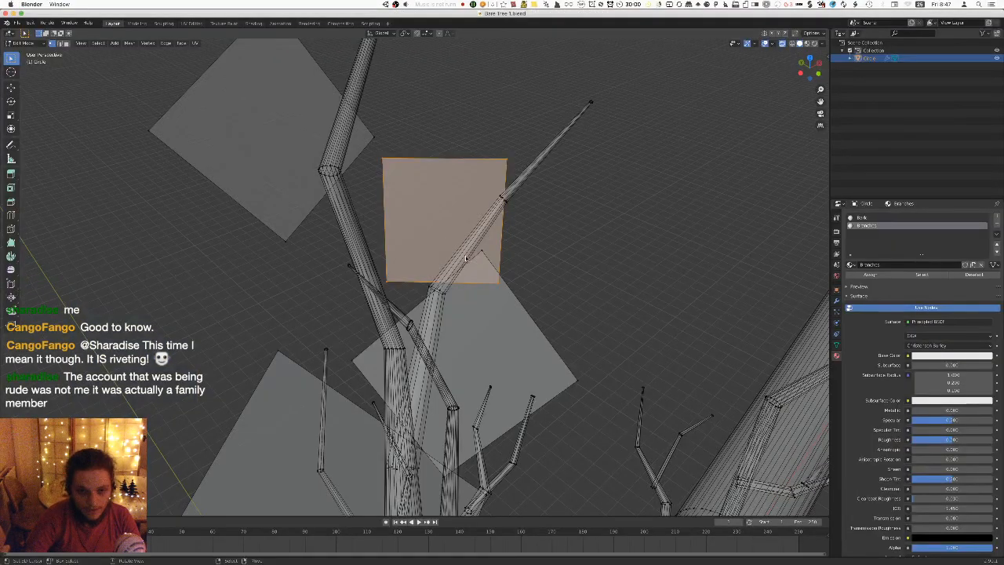
Select the finished limbs together with their branch planes, hide them in Edit Mode and save the file.
scroll(466, 259, "down", 5)
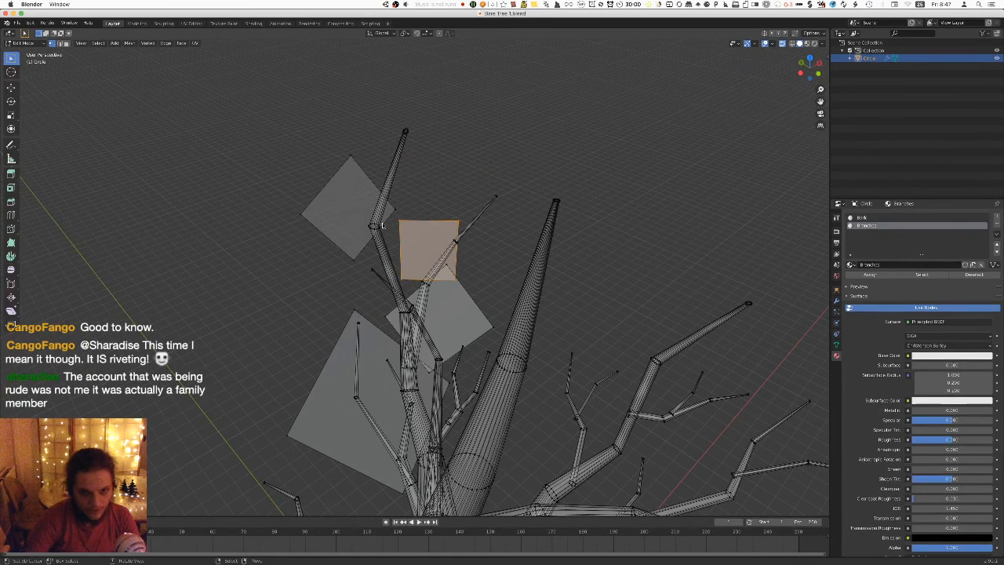
key("l")
key("l")
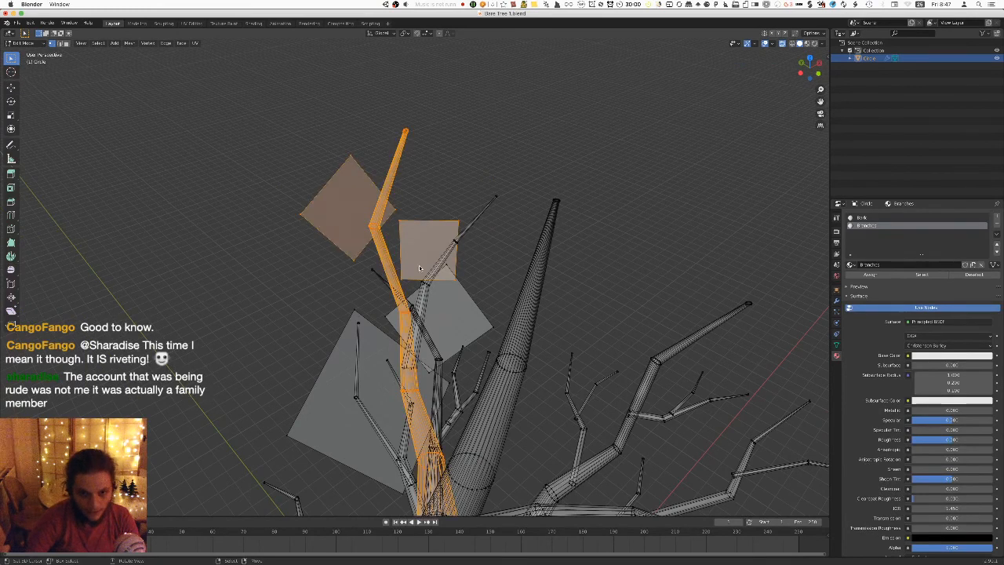
key("l")
key("l")
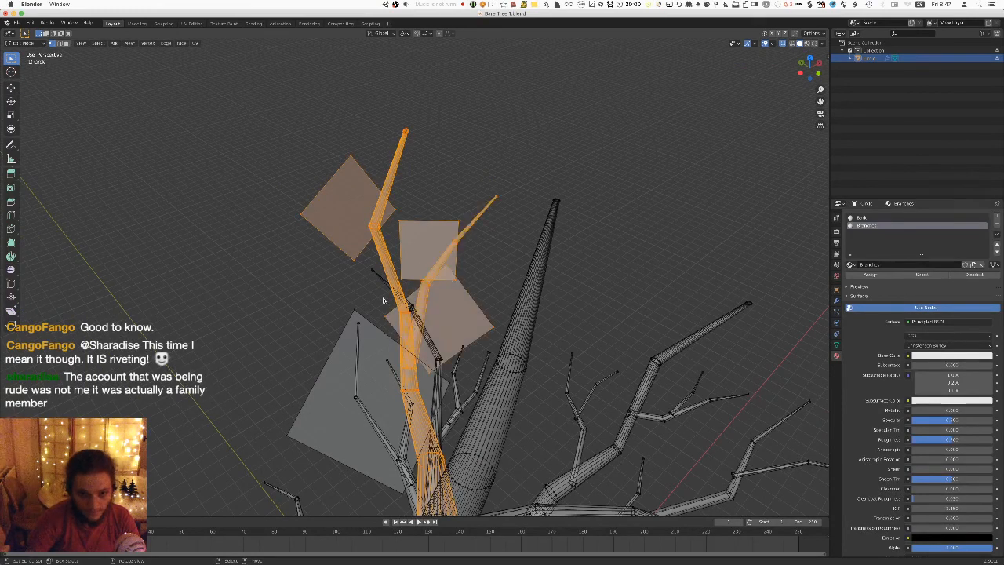
middle_click_drag(359, 314, 217, 299)
key("h")
middle_click_drag(491, 298, 414, 301)
middle_click_drag(509, 274, 478, 269)
key("ctrl+s")
Duplicate the spare branch plane beside the tree from the top view, and rotate and move the copy onto a bare limb near the trunk.
middle_click_drag(474, 335, 407, 222, "shift")
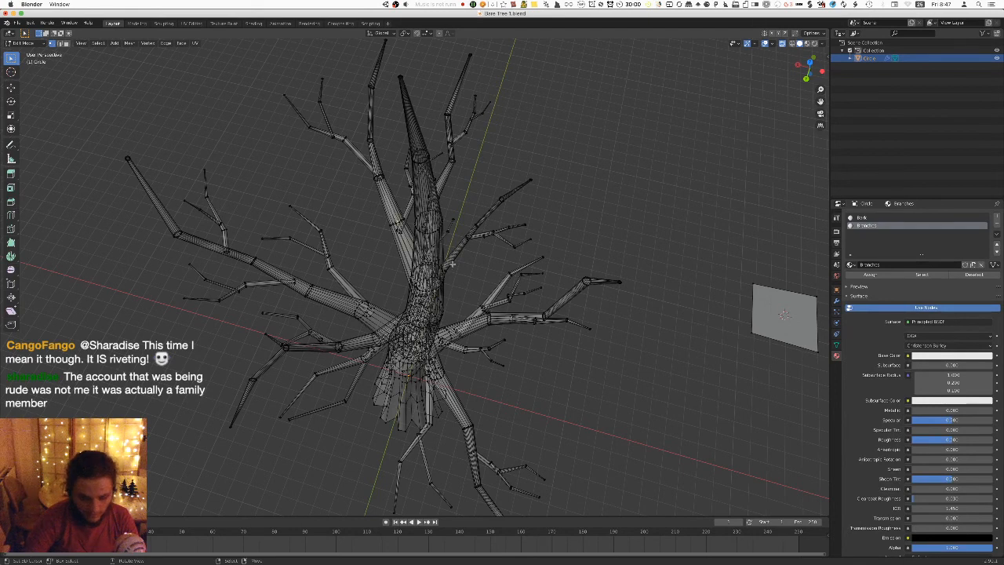
key("KP_7")
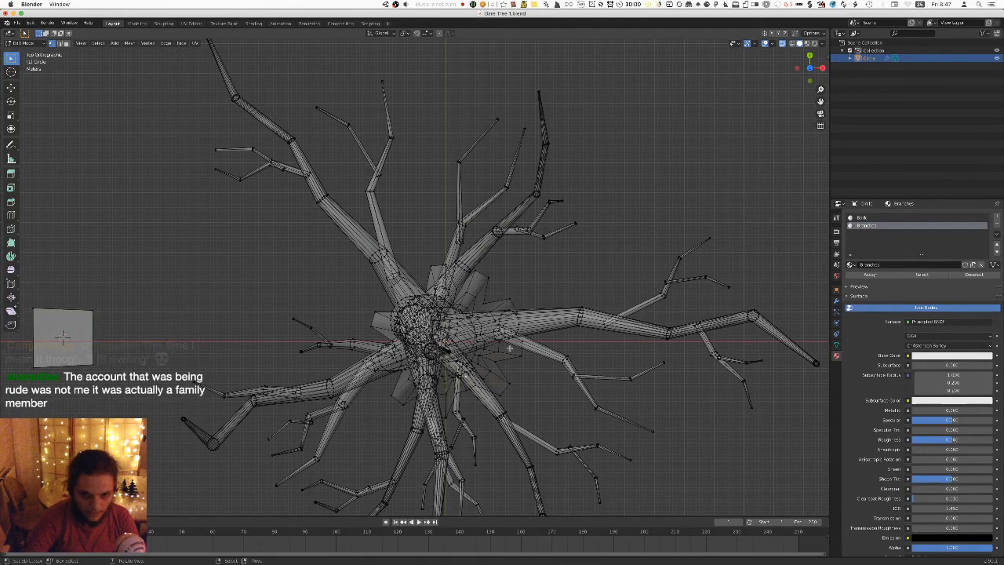
middle_click_drag(442, 373, 460, 312)
key("KP_1")
key("KP_7")
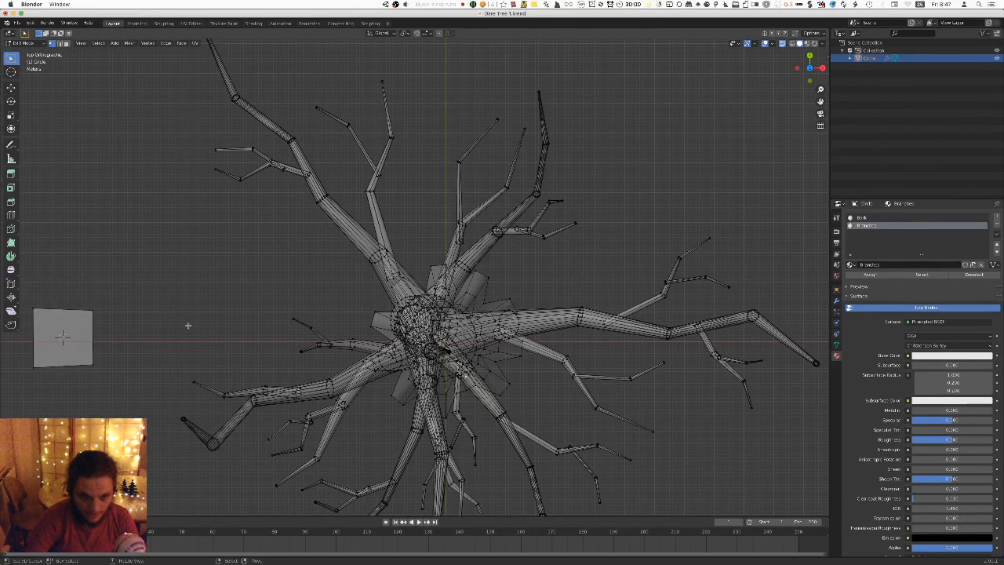
key("a")
key("alt+a")
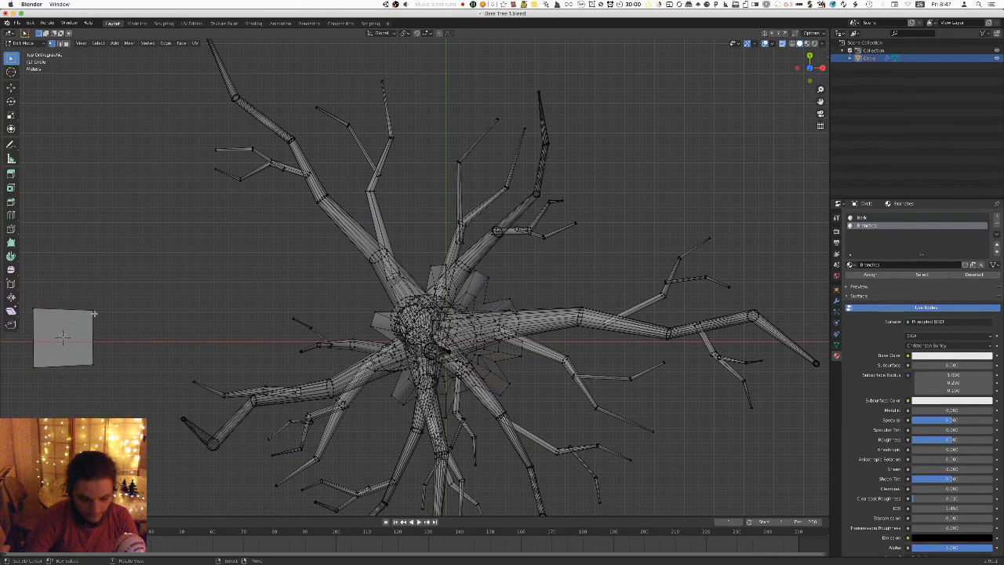
key("shift+d")
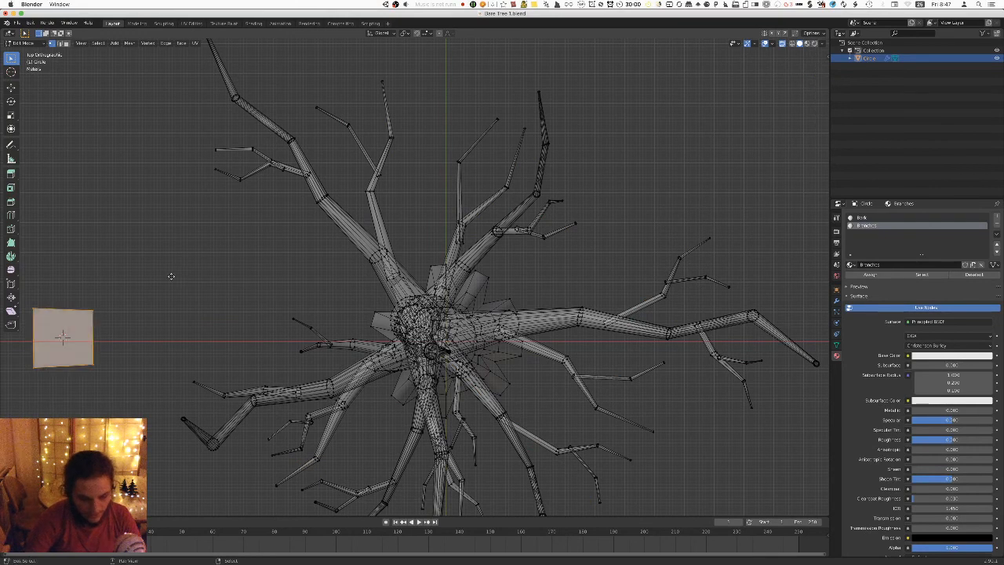
left_click(679, 324)
key("r")
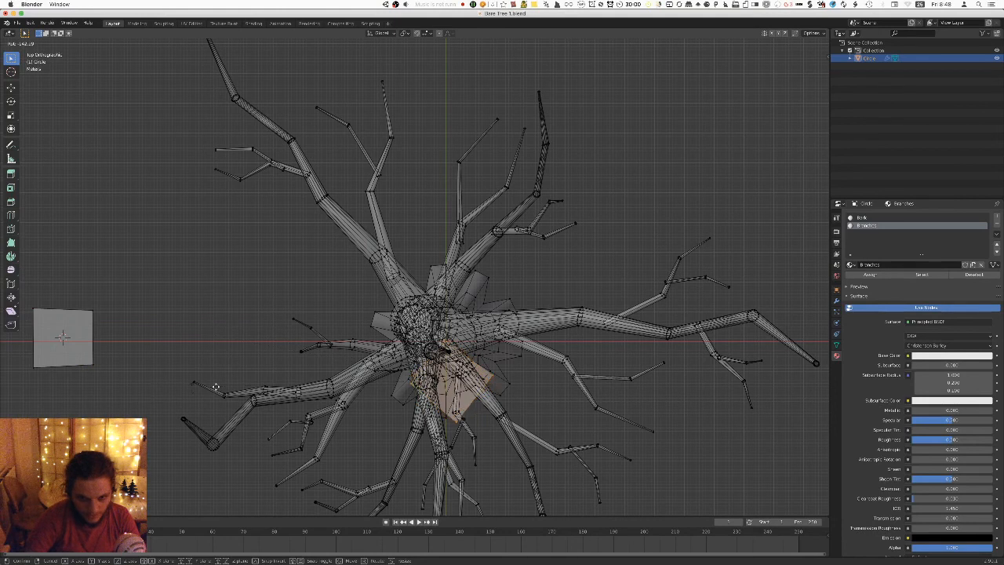
left_click(215, 387)
key("g")
left_click(253, 387)
middle_click_drag(342, 383, 322, 345, "shift")
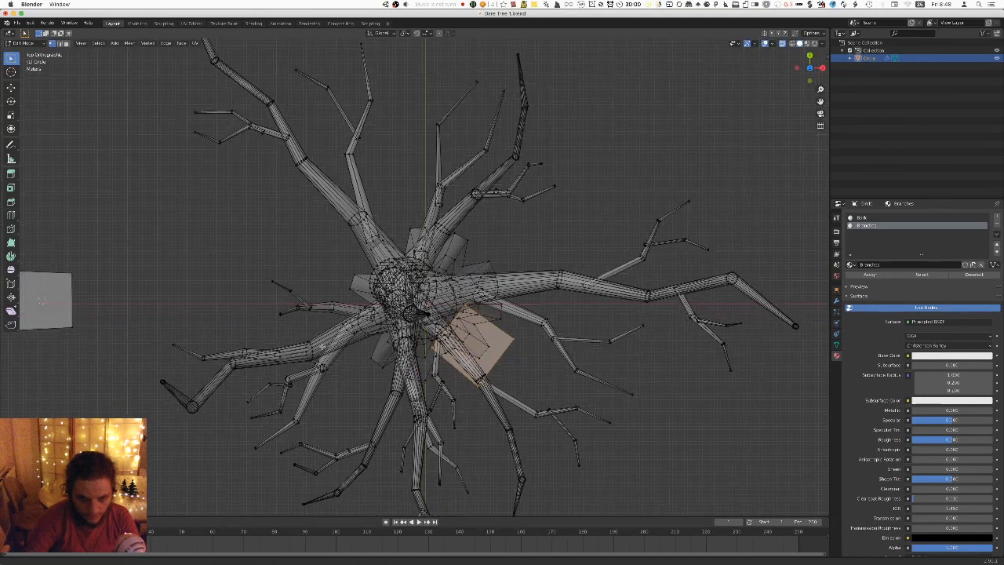
Rotate the new plane in top view, scale it up by about a third and shift it alongside the limb.
scroll(385, 358, "up", 4)
middle_click_drag(623, 452, 509, 297, "shift")
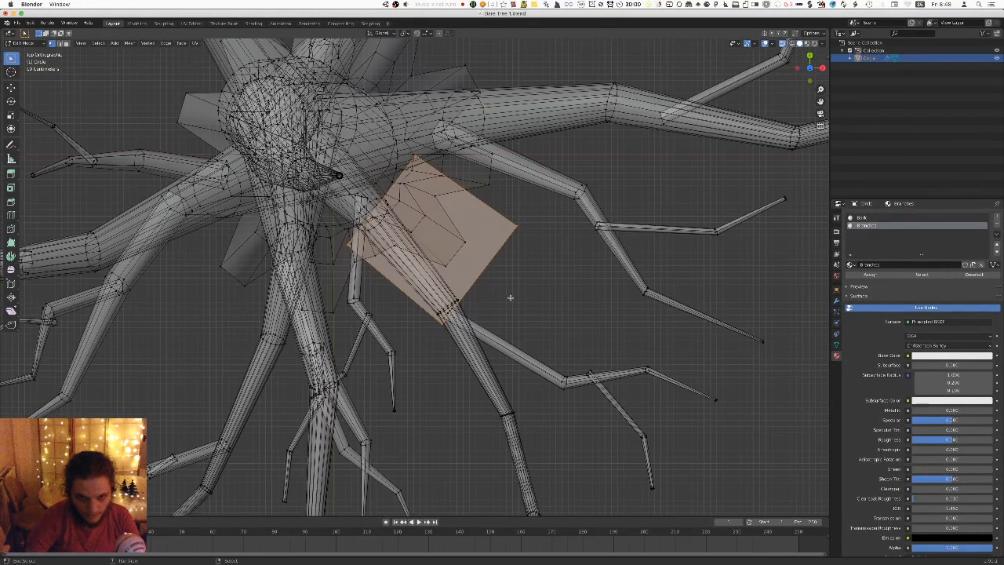
middle_click_drag(457, 359, 417, 314, "shift")
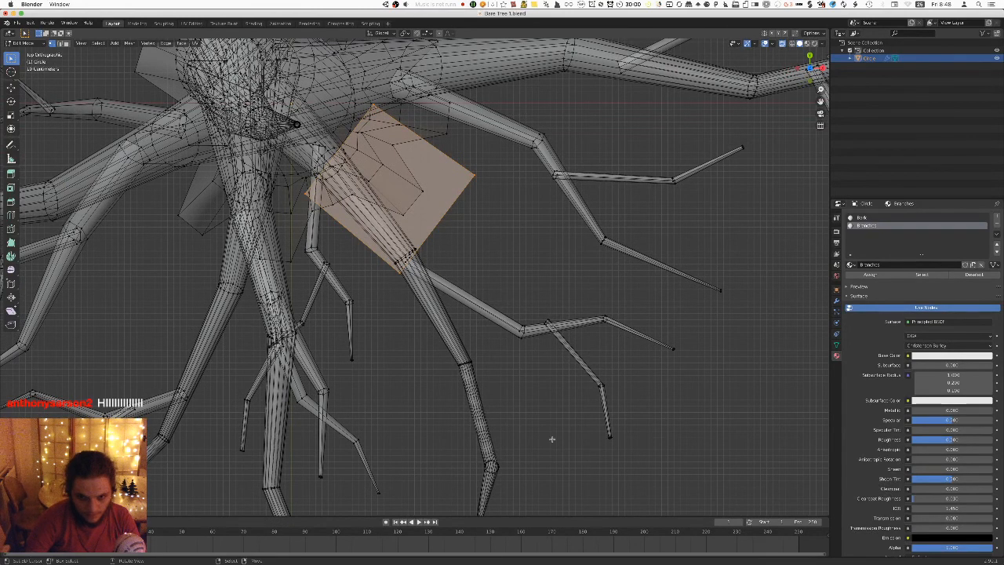
middle_click_drag(523, 414, 510, 363)
key("KP_7")
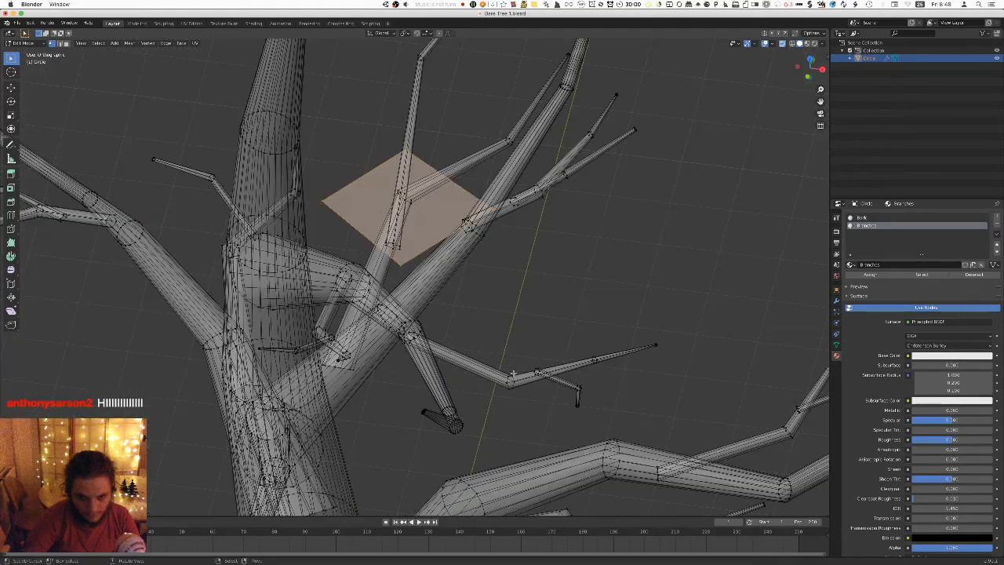
mouse_move(502, 302)
middle_mouse_down("shift")
mouse_move(497, 218)
mouse_move(503, 314)
middle_mouse_up("shift")
key("r")
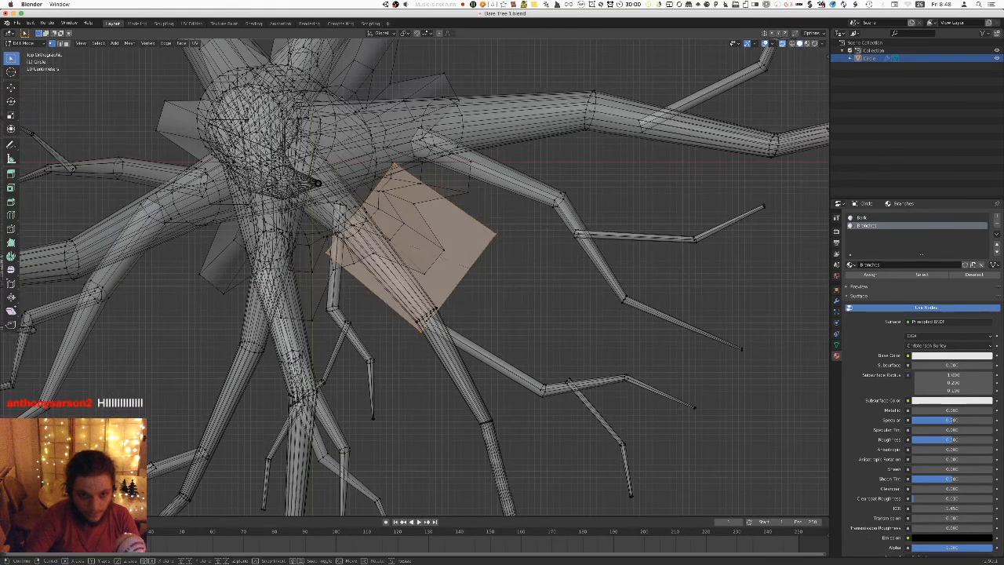
left_click(556, 227)
key("s")
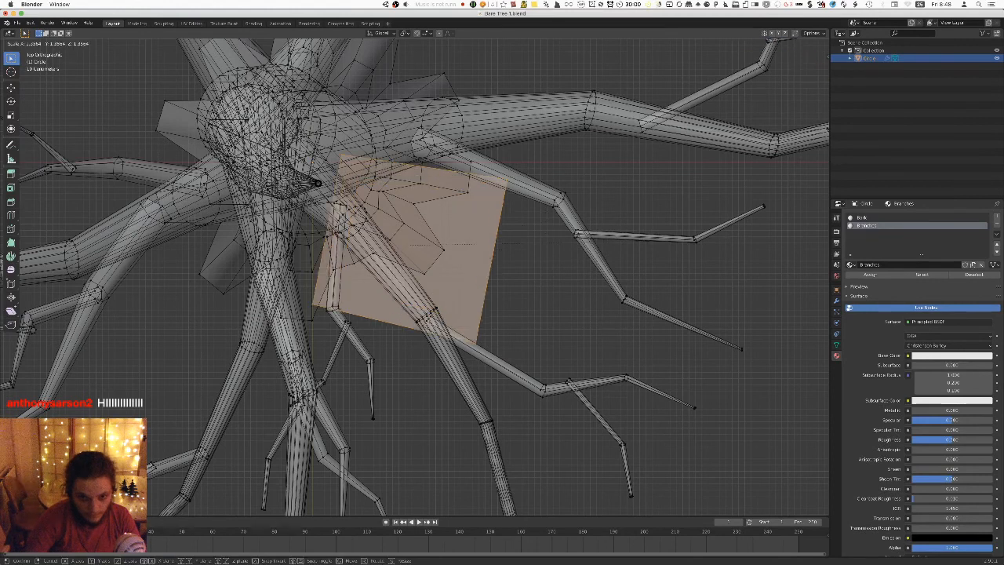
left_click(637, 240)
key("g")
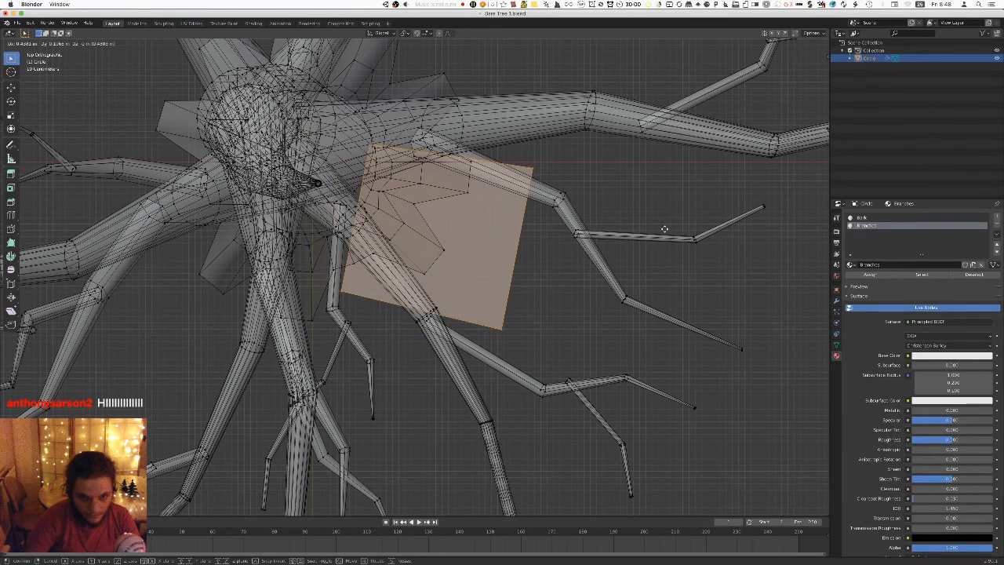
left_click(664, 229)
Move the new plane along Z to the limb's height, tilt it to the limb's slope and nudge it against the underside.
middle_click_drag(641, 341, 643, 229)
key("g")
key("z")
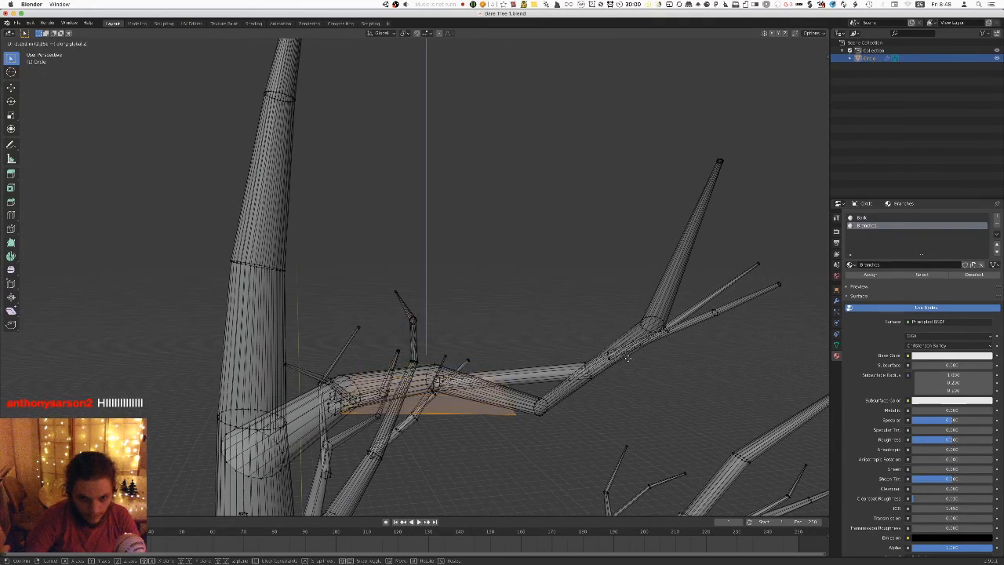
left_click(614, 358)
mouse_move(613, 358)
middle_mouse_down()
mouse_move(679, 326)
mouse_move(662, 356)
mouse_move(613, 345)
middle_mouse_up()
key("r")
left_click(611, 291)
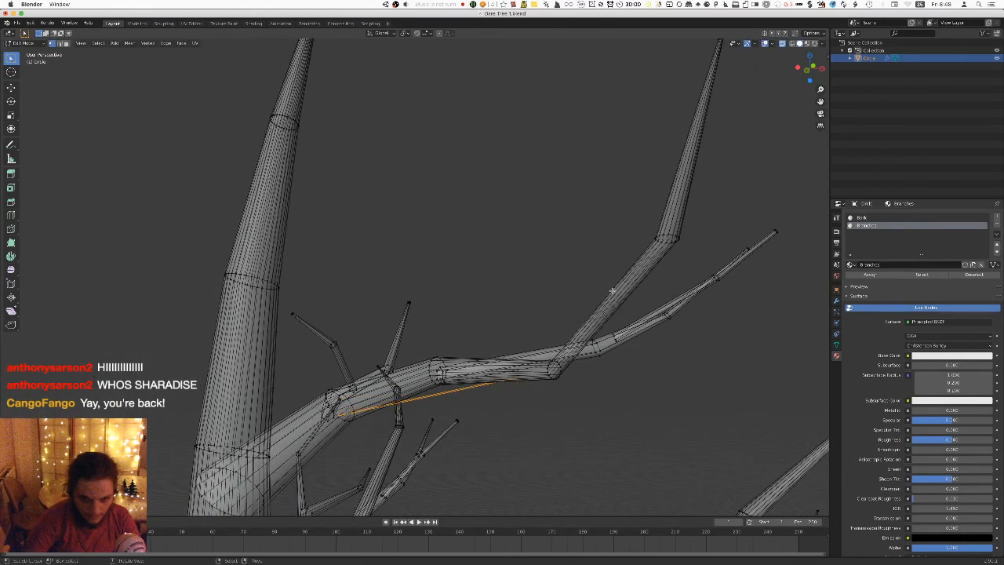
key("g")
left_click(612, 304)
middle_click_drag(612, 304, 549, 270)
Return to Object Mode with X-ray off and export the tree as FBX over Bare Tree 1 FBX.fbx.
key("Tab")
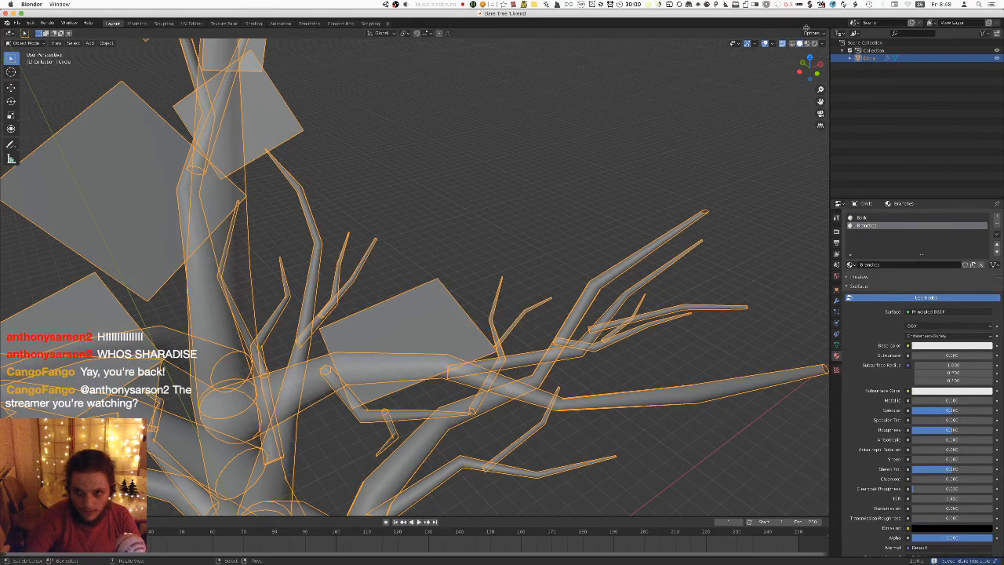
left_click(783, 43)
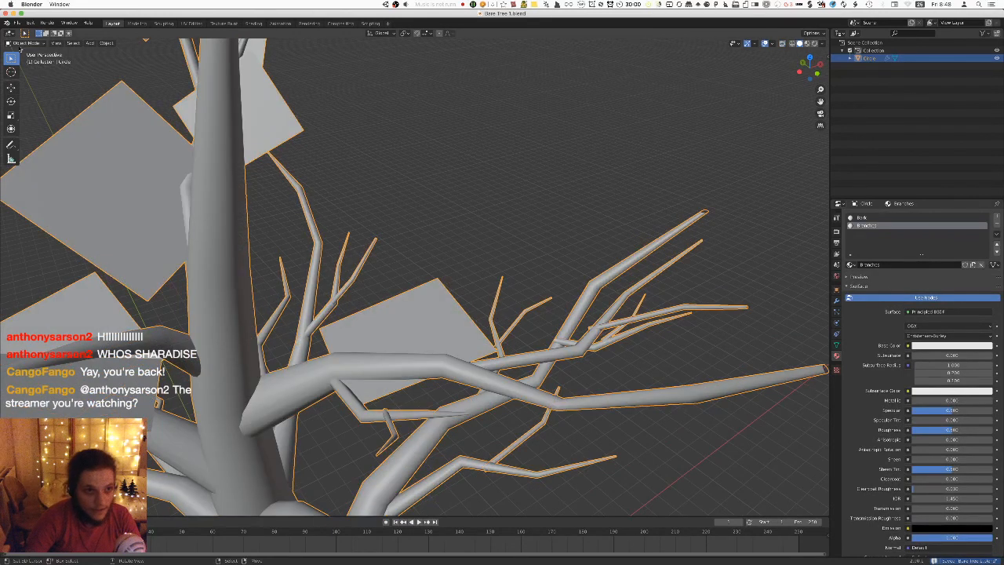
left_click(16, 23)
mouse_move(31, 137)
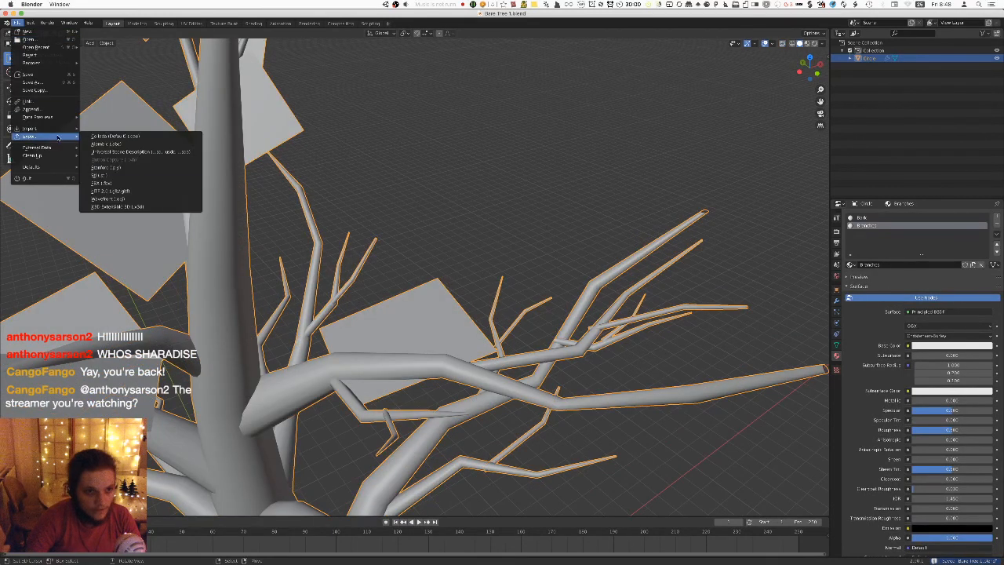
left_click(144, 183)
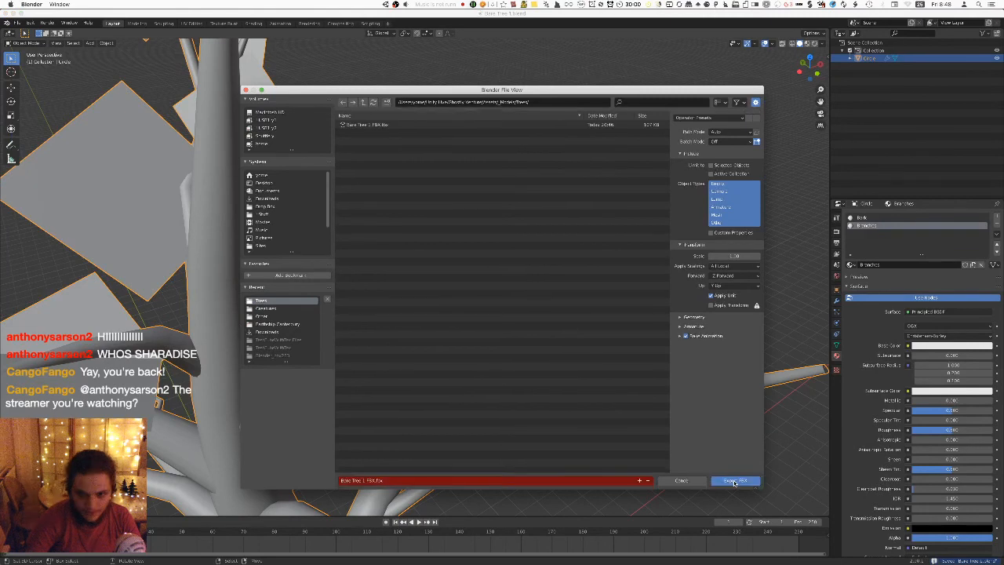
left_click(737, 483)
Switch to Unity to view the new limb's branch plane by orbiting around the tree, and return to Blender.
key("super+Tab")
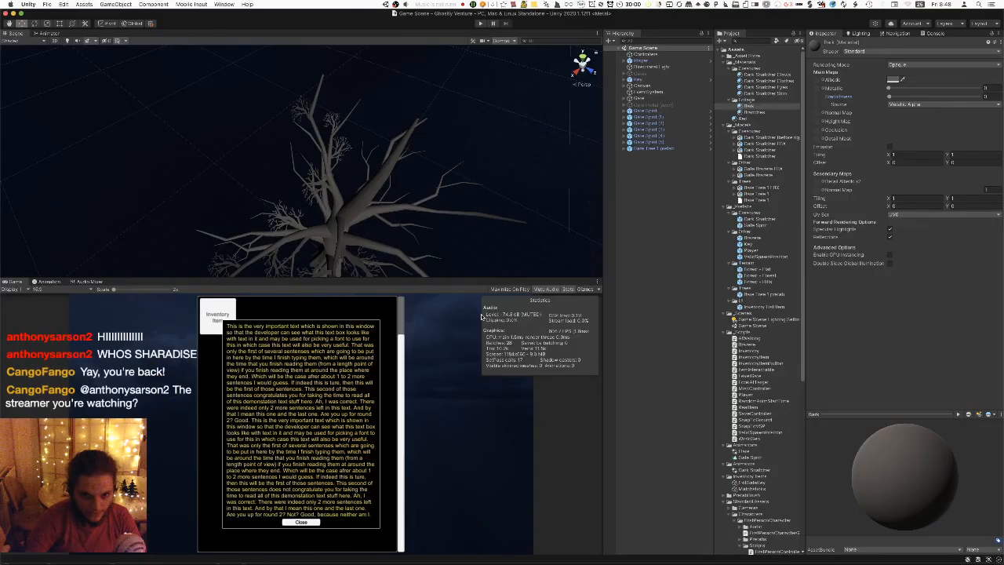
left_click_drag(376, 178, 573, 237, "alt")
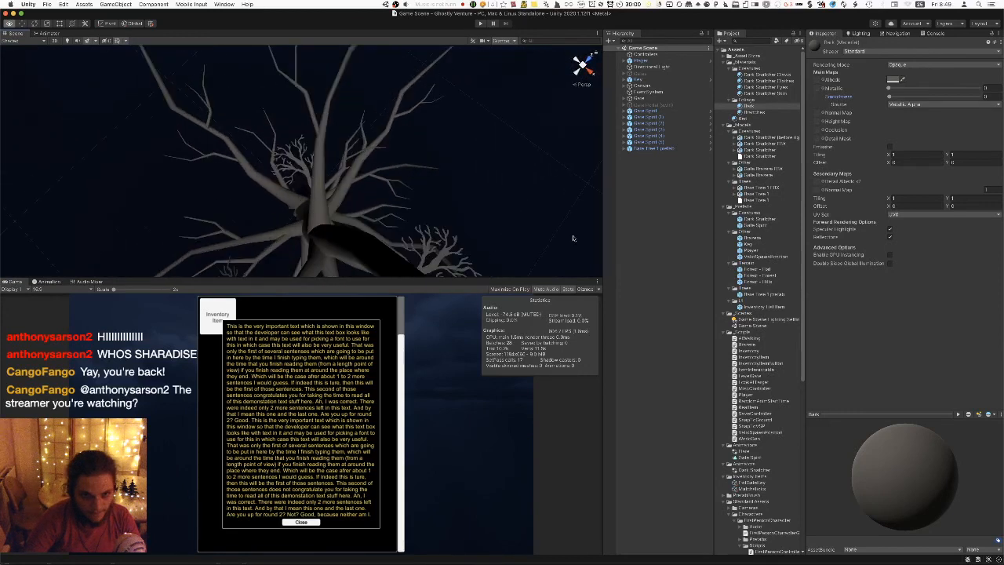
key("super+Tab")
Rotate the new plane square to the top view in Edit Mode and shift it slightly up toward the neighbouring thick limb.
key("Tab")
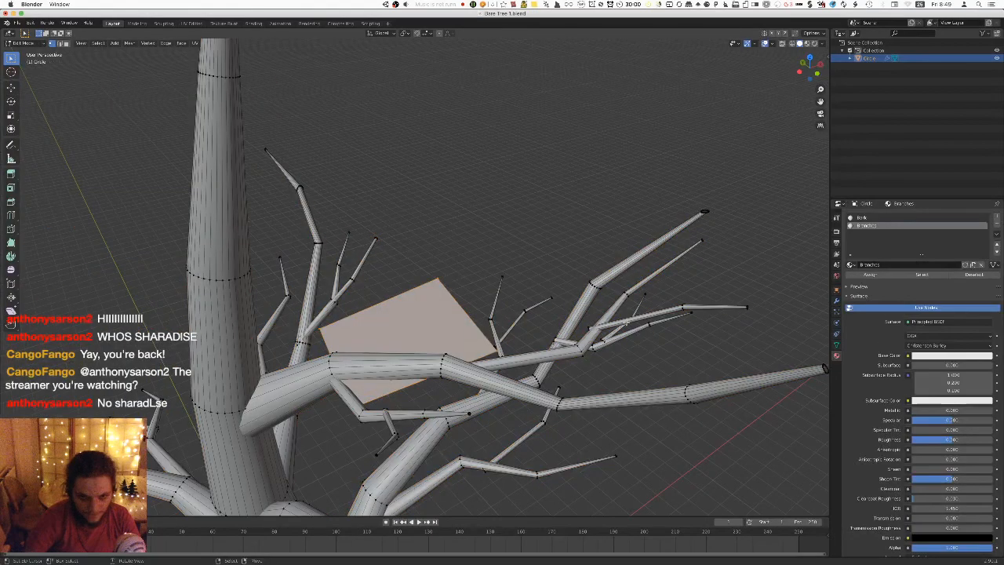
key("KP_7")
key("r")
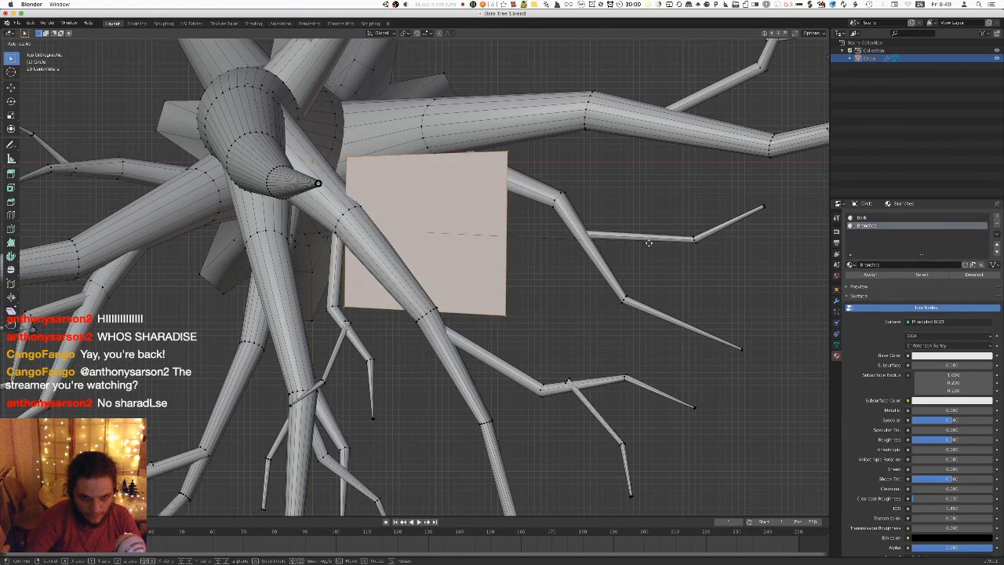
left_click(648, 241)
key("g")
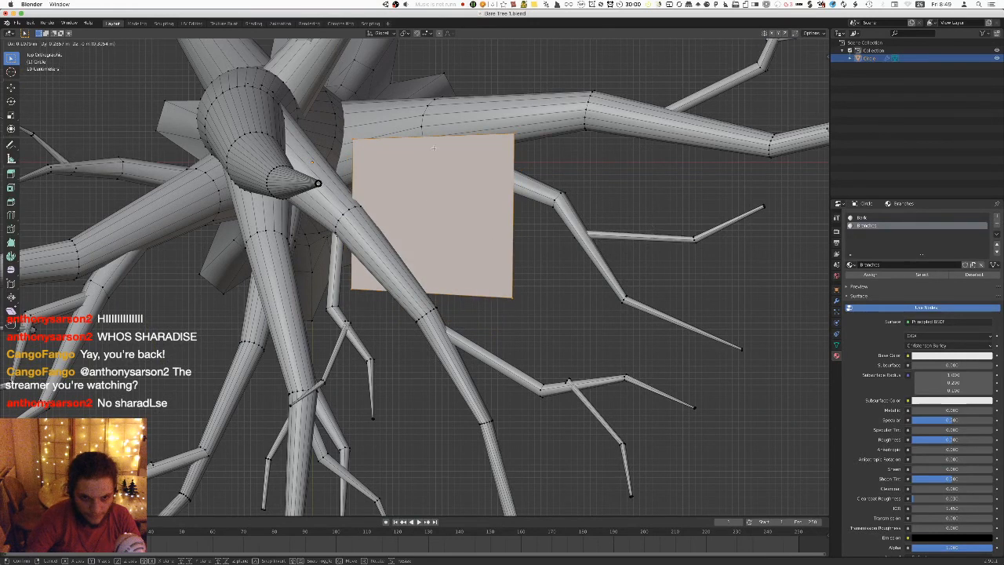
left_click(654, 224)
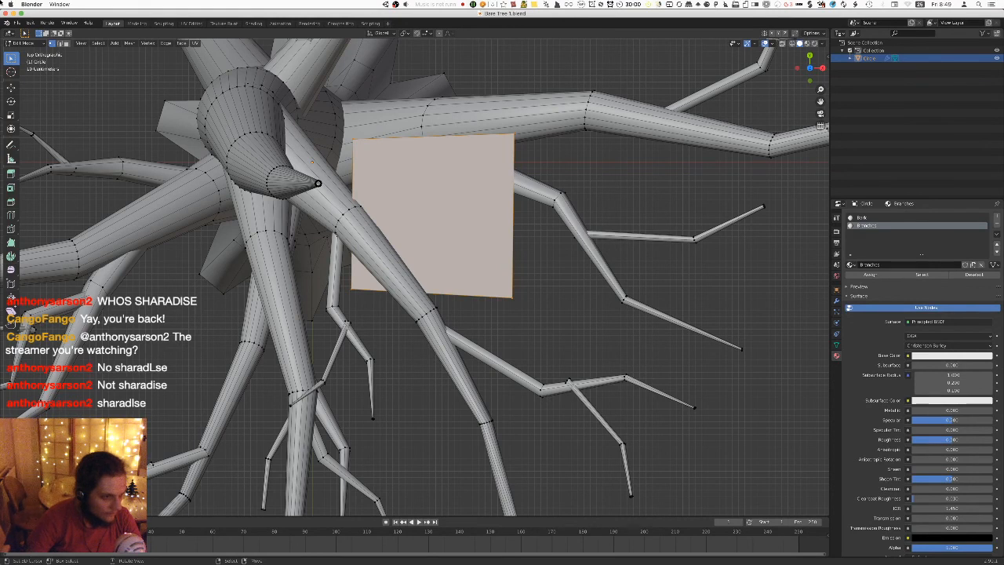
Export the tree with the re-rotated plane as FBX, overwriting Bare Tree 1 FBX.fbx.
left_click(16, 23)
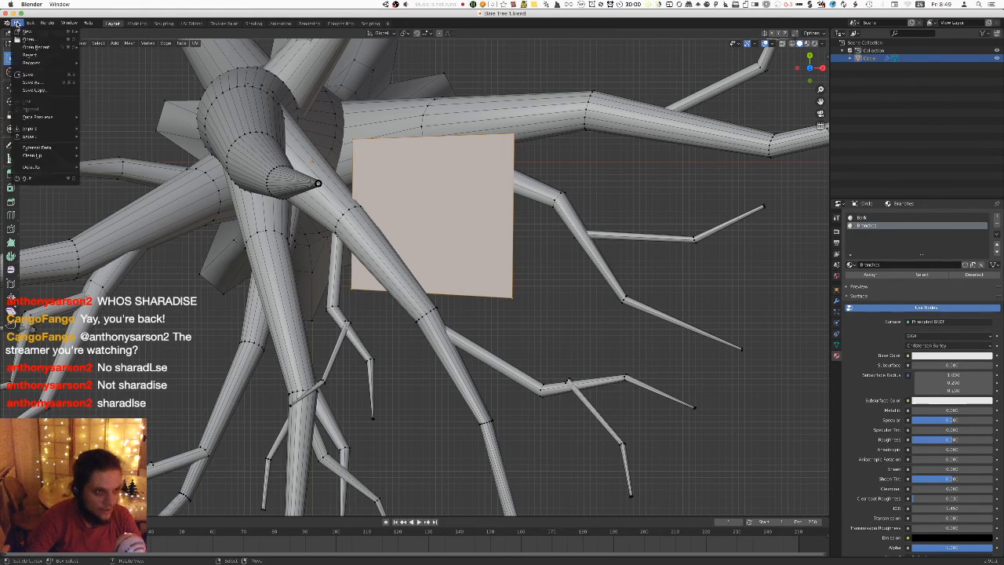
mouse_move(45, 141)
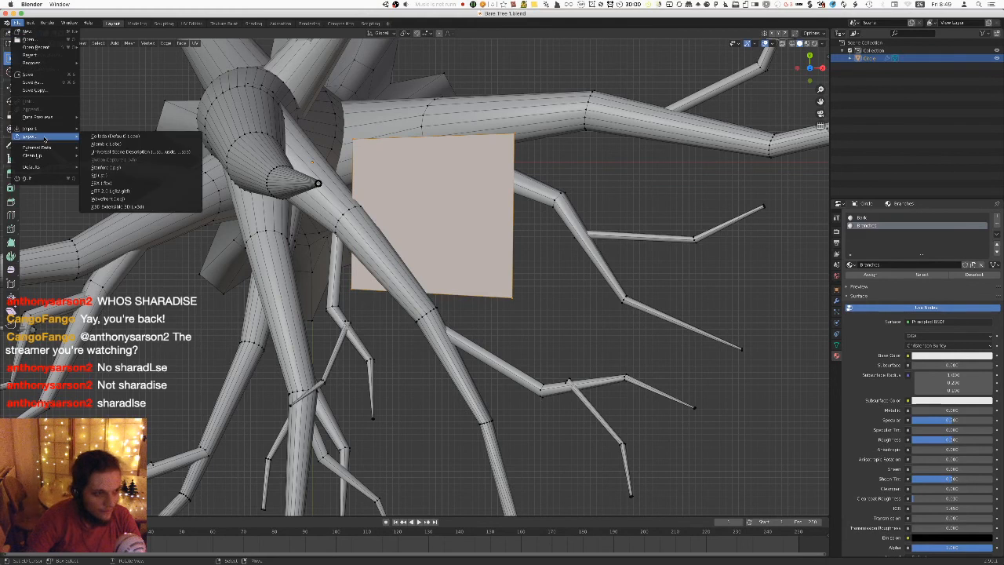
left_click(126, 184)
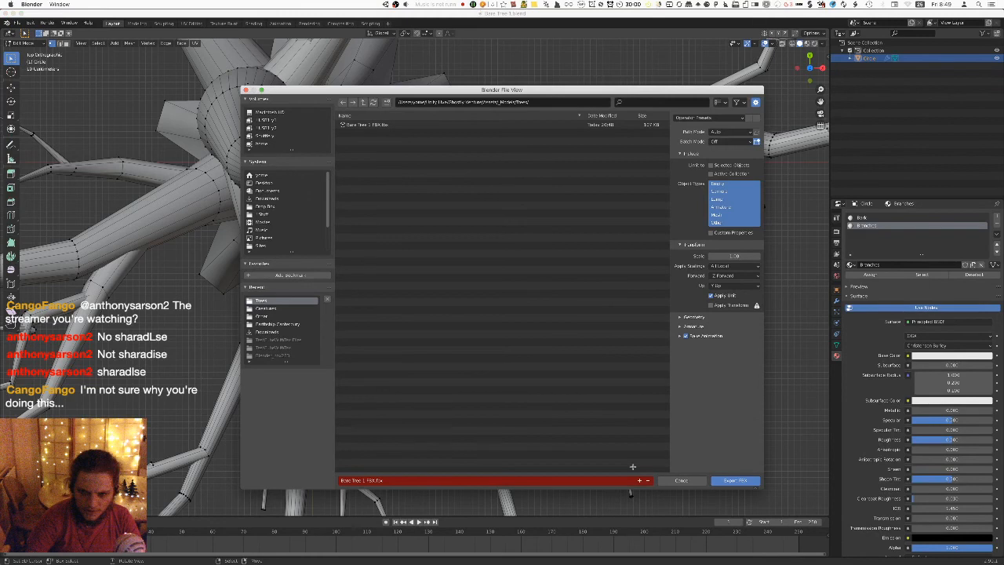
left_click(735, 480)
Switch to Unity to check the re-rotated plane's placement on the limb, and return to Blender.
key("super+Tab")
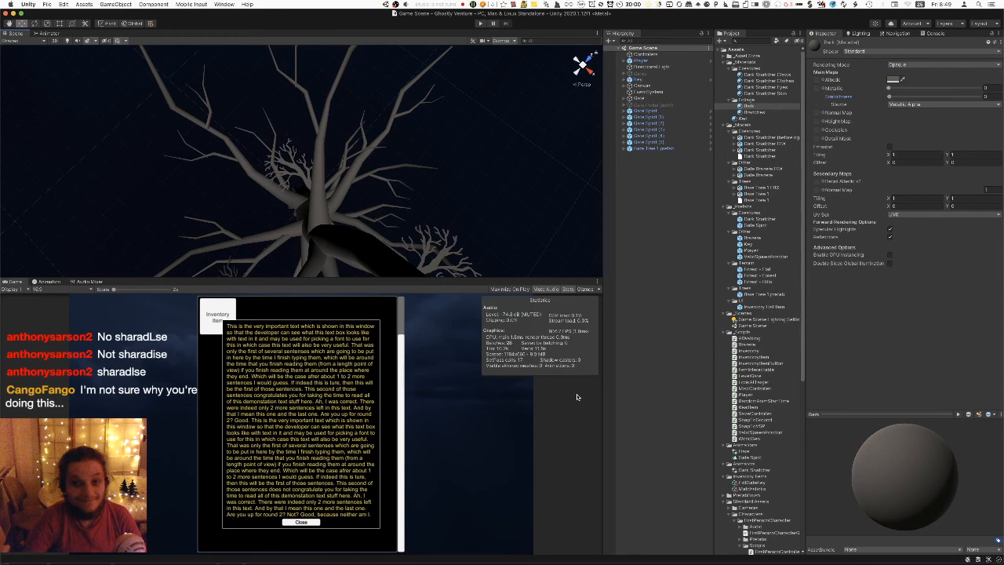
right_click_drag(517, 211, 320, 194)
key("super+Tab")
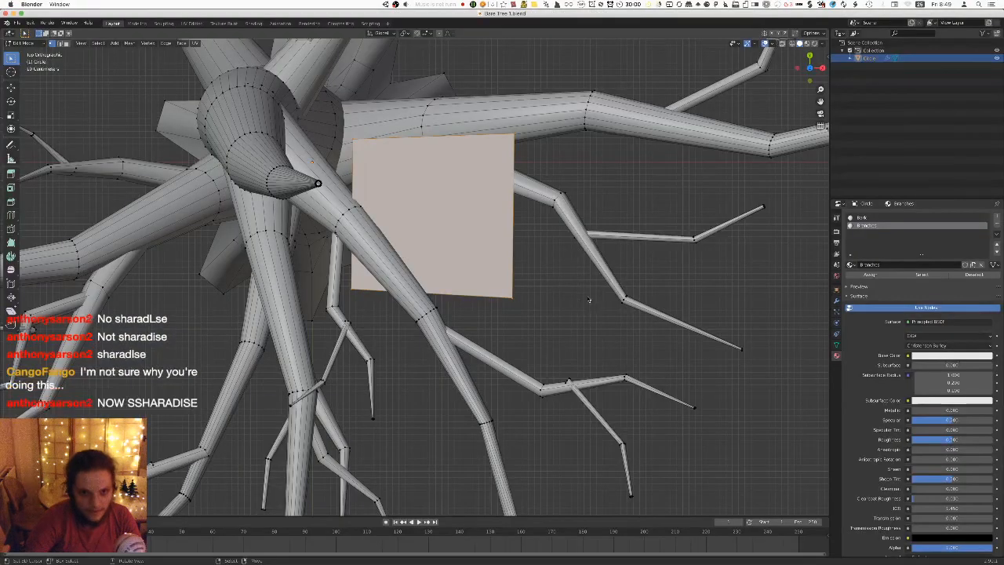
Move the selected branch plane up toward the trunk in top view and adjust its height along Z in front view.
key("g")
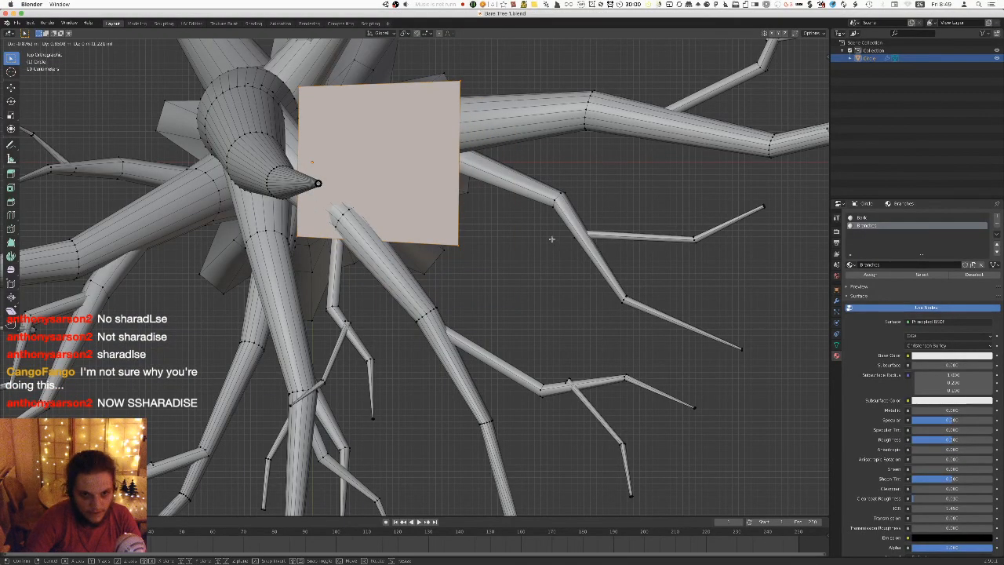
left_click(552, 239)
key("KP_1")
key("g")
key("z")
left_click(579, 260)
middle_click_drag(579, 260, 561, 267)
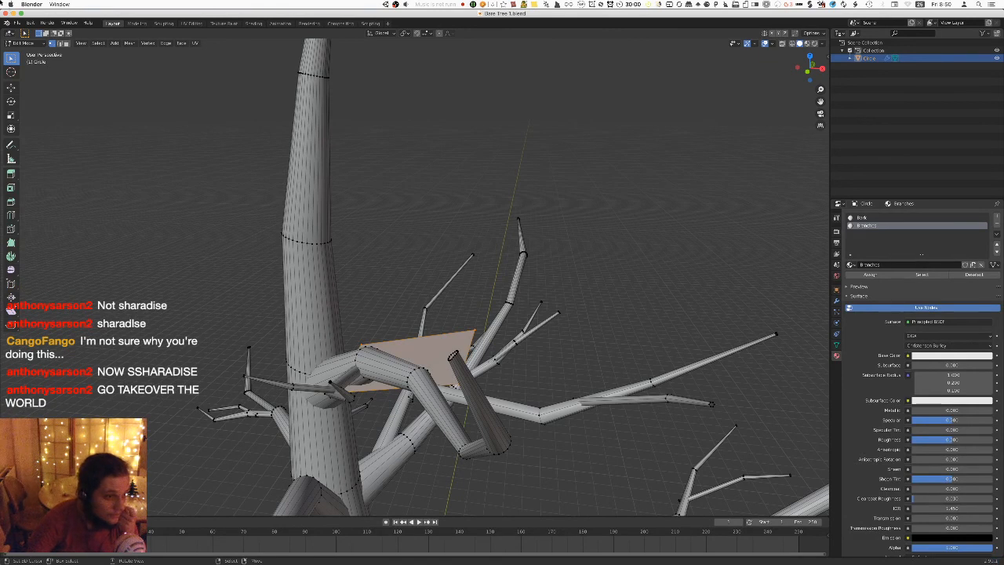
Export the tree with the moved plane as FBX, overwriting Bare Tree 1 FBX.fbx.
left_click(17, 23)
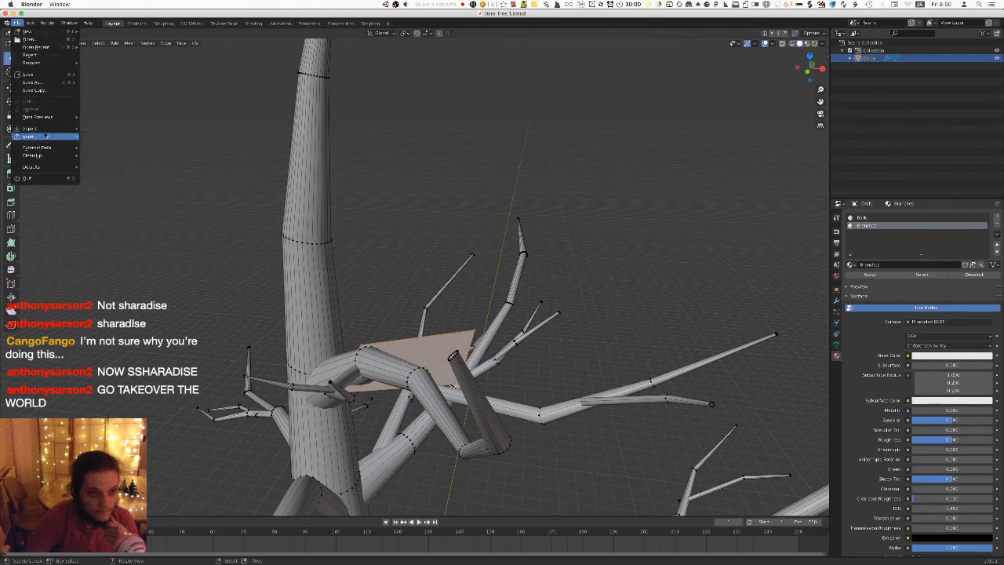
left_click(118, 181)
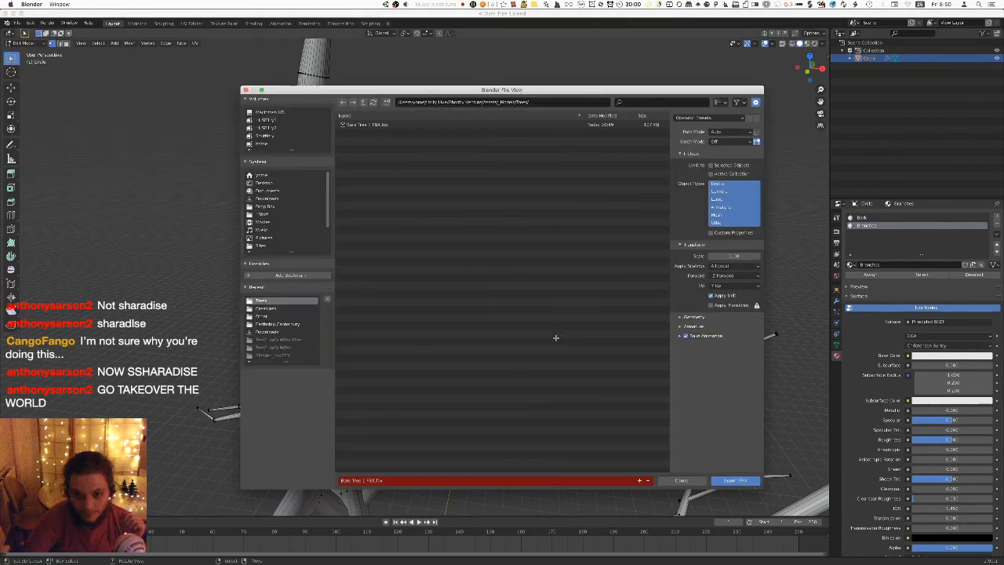
left_click(743, 479)
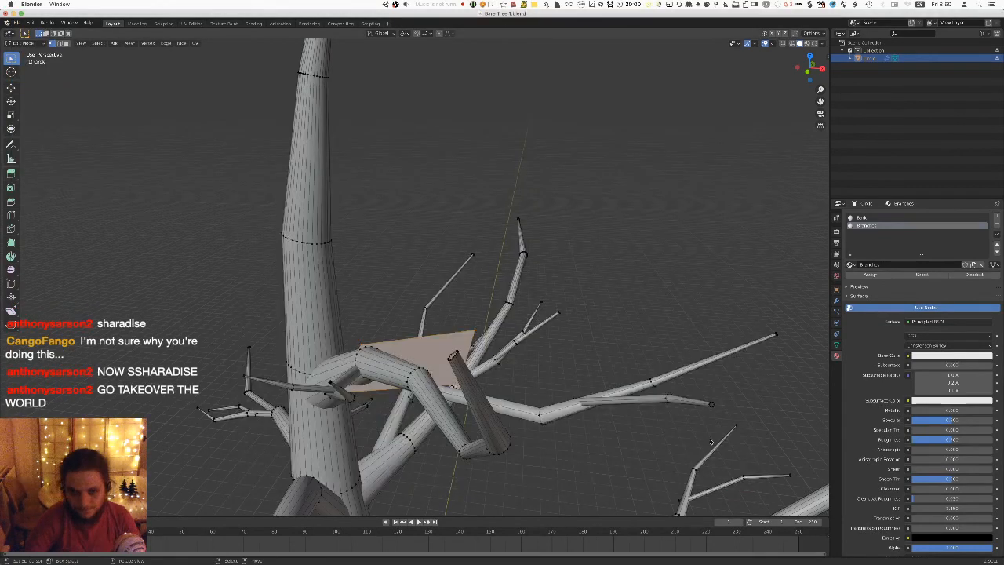
Switch to Unity to check the moved plane's placement by orbiting around the tree, and return to Blender.
key("super+Tab")
left_click_drag(376, 216, 3, 157, "alt")
left_click_drag(255, 154, 381, 176, "alt")
key("super+Tab")
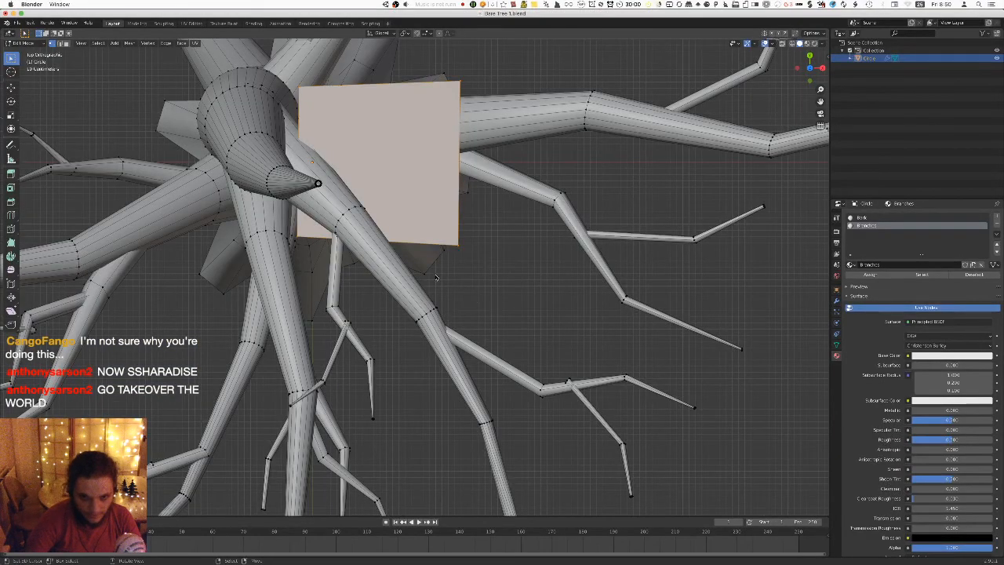
Duplicate the branch plane in top view, then rotate, shrink and place the copy over the thick limb below the trunk tip.
middle_click_drag(474, 303, 486, 197)
key("shift+KP_7")
key("shift+d")
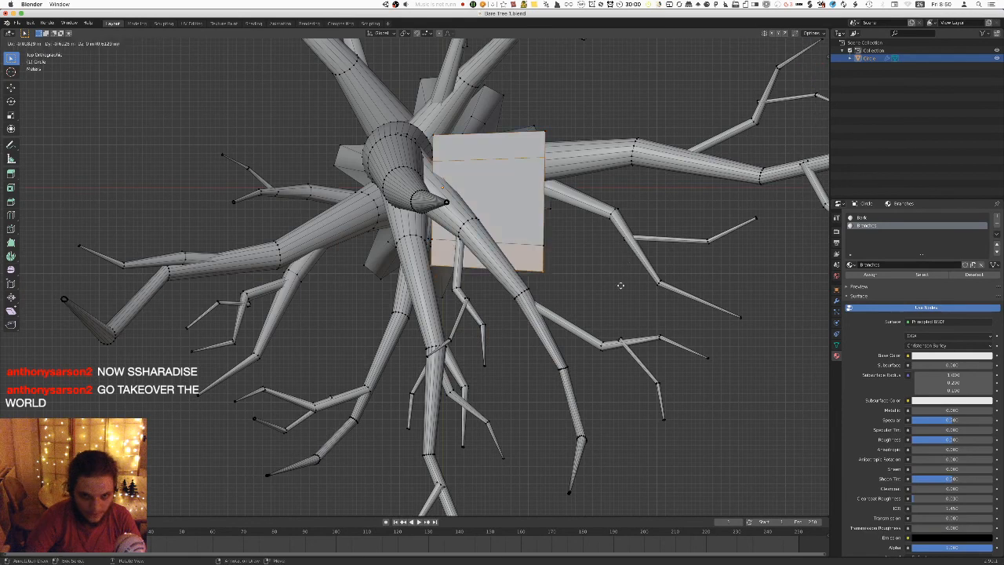
left_click(618, 329)
key("r")
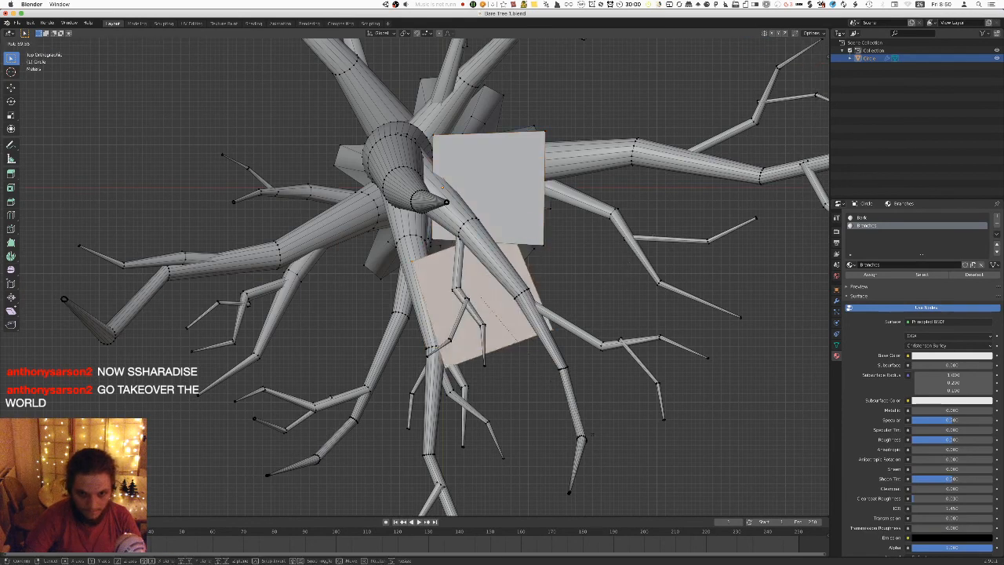
key("s")
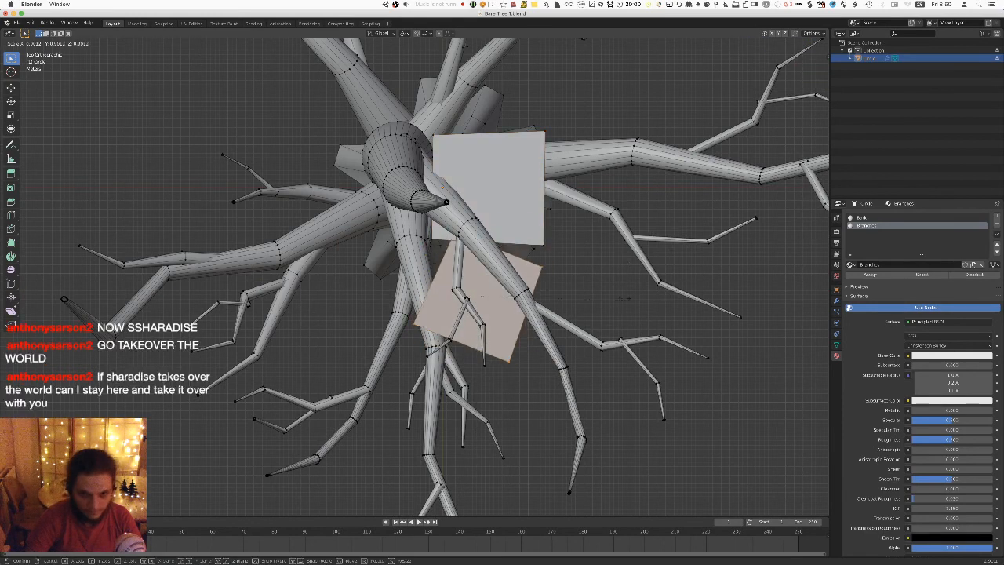
left_click(563, 292)
key("g")
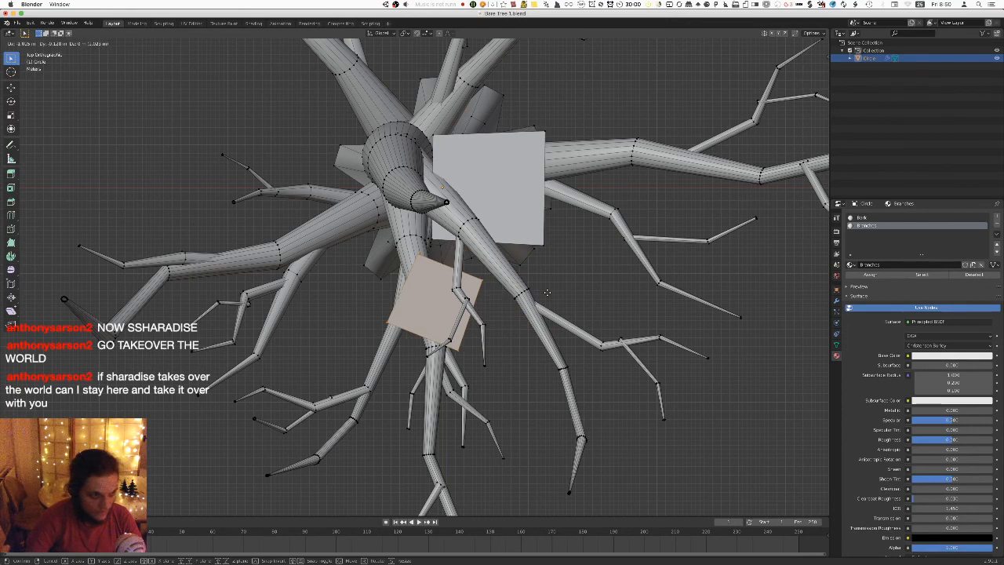
left_click(547, 291)
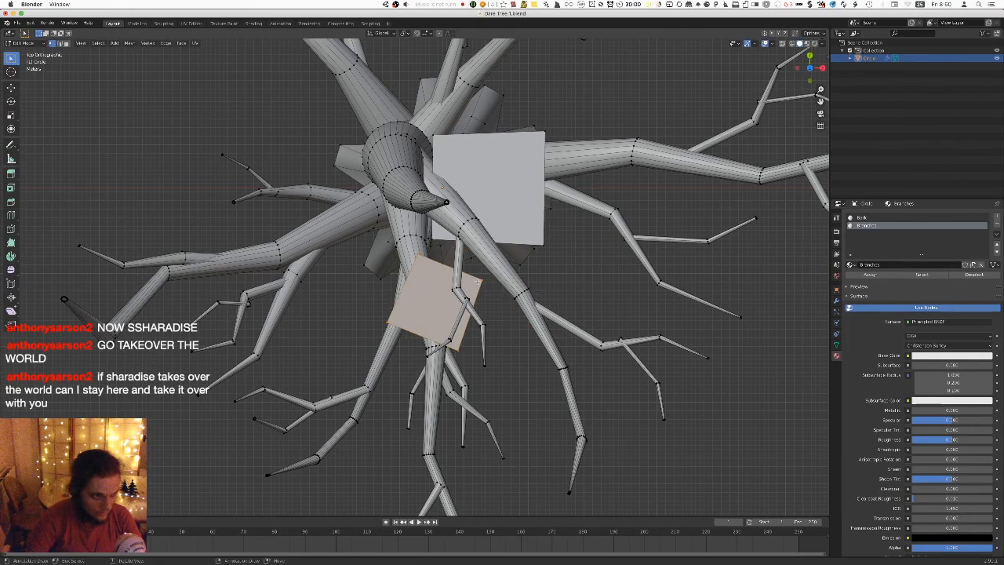
Rotate and shift the smaller plane beside its limb in top view, and adjust its height along Z in front view.
scroll(522, 310, "up", 3)
scroll(576, 309, "up", 2)
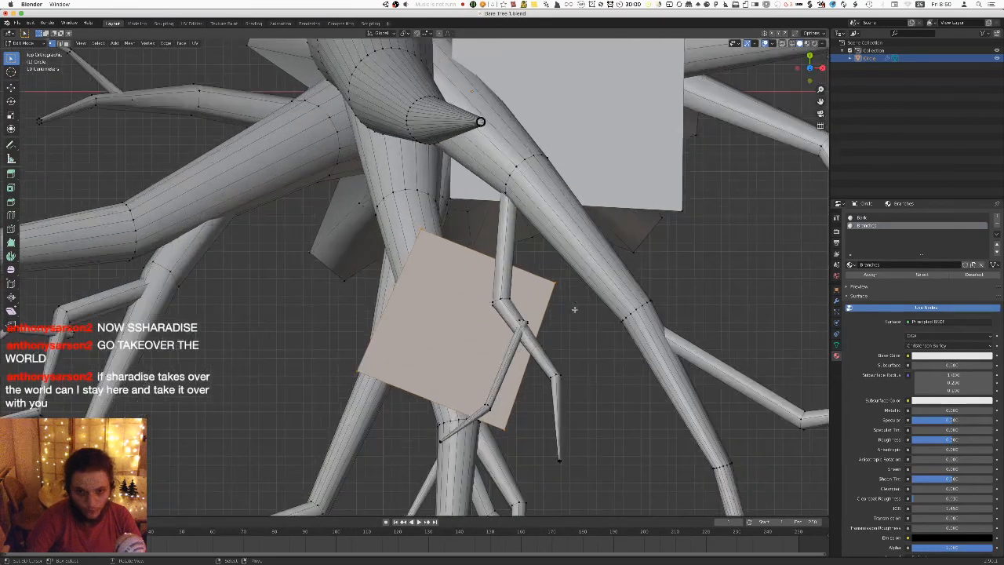
middle_click_drag(567, 333, 548, 305, "shift")
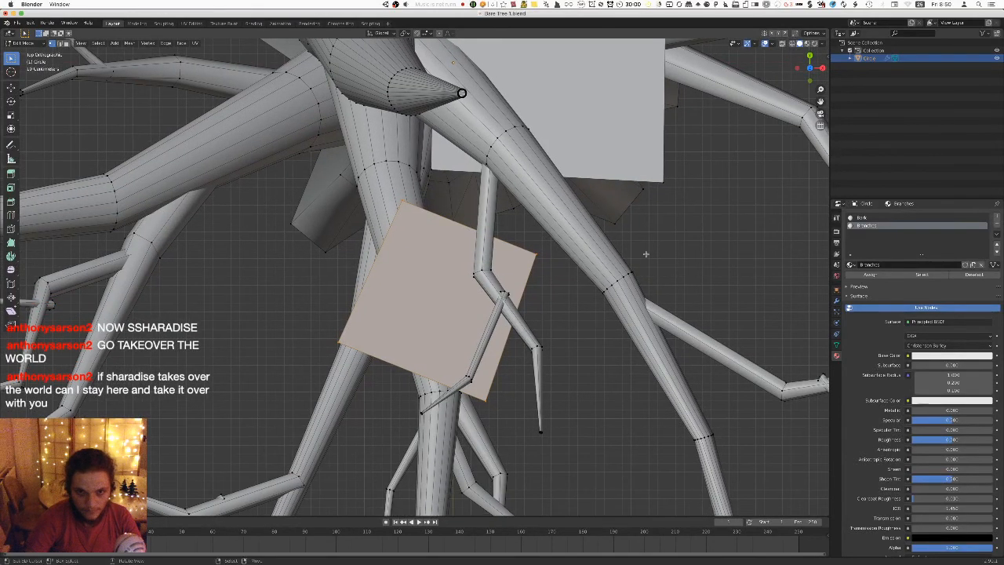
key("r")
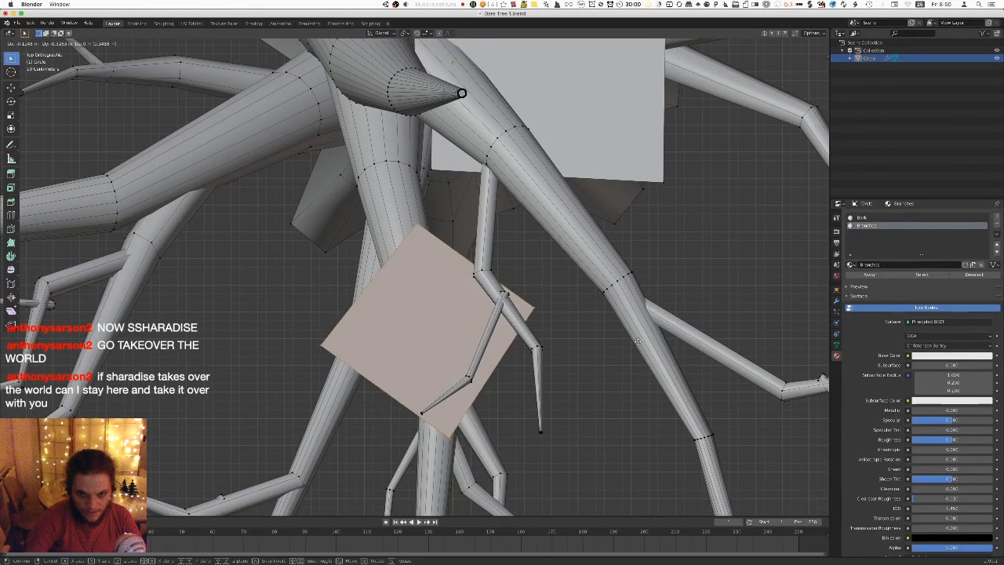
left_click(625, 330)
key("KP_1")
middle_click_drag(624, 338, 612, 230, "shift")
key("g")
key("z")
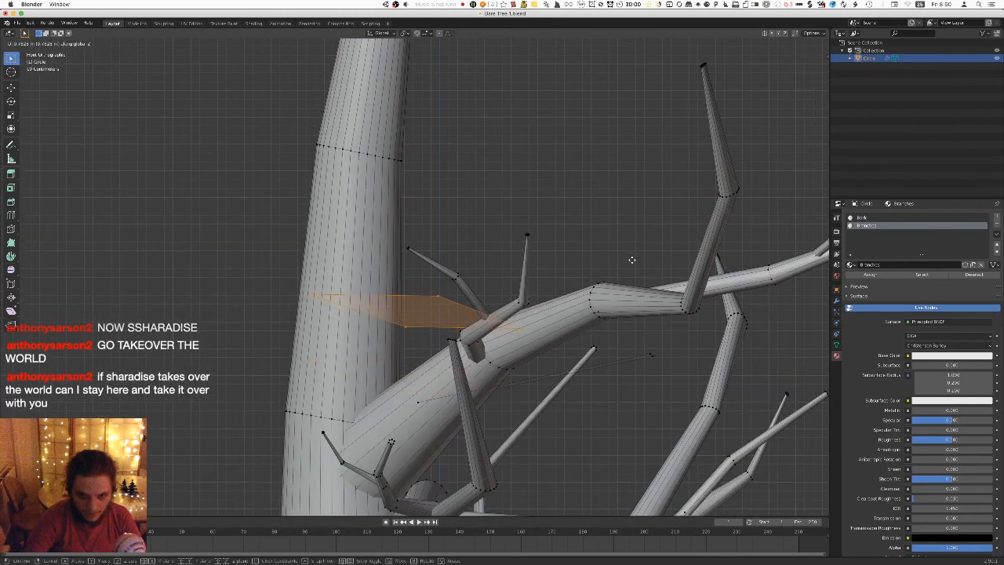
left_click(620, 273)
Turn the smaller plane slightly in top view and tilt it in an angled side view to follow the limb.
middle_click_drag(620, 273, 538, 324)
key("KP_7")
key("g")
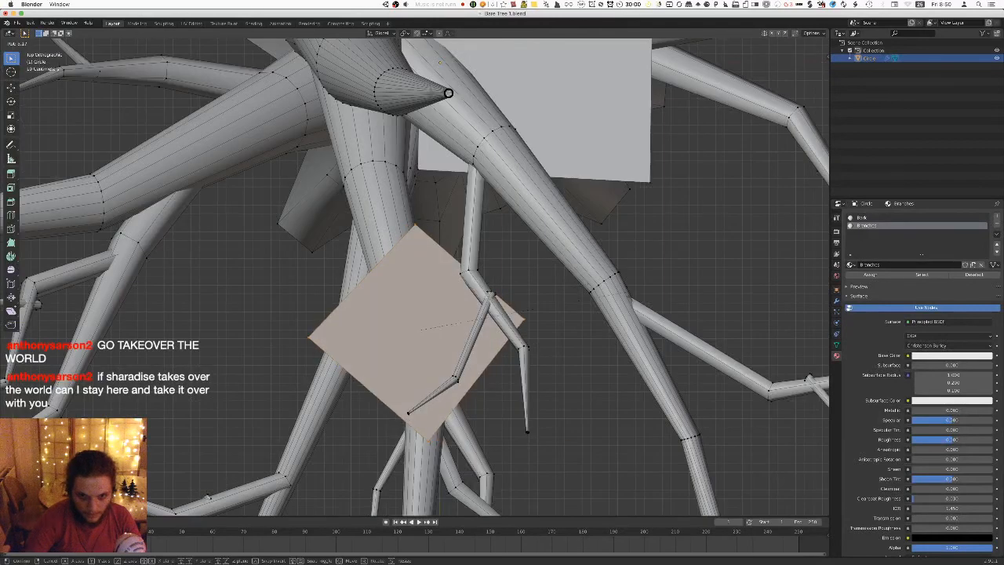
left_click(624, 284)
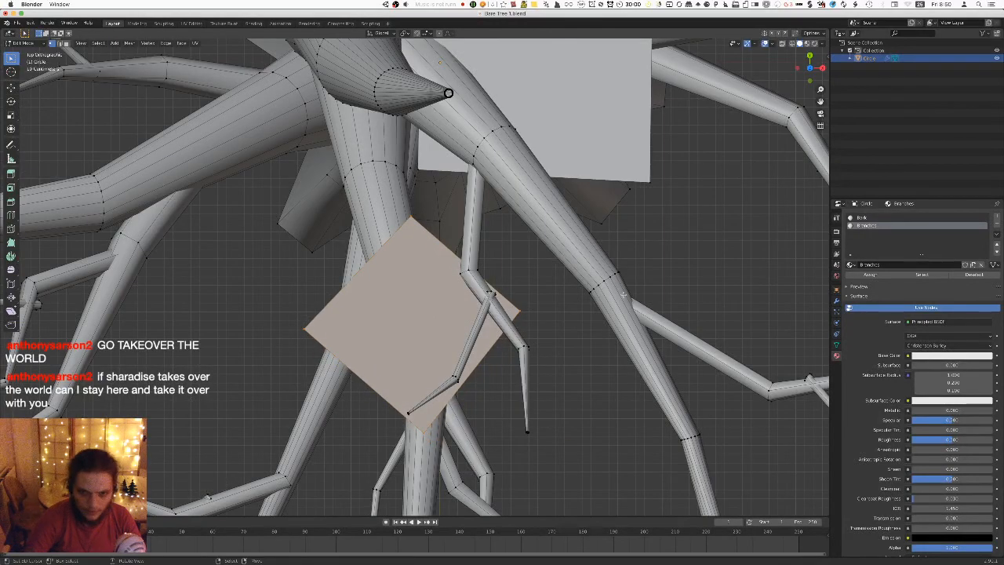
middle_click_drag(561, 311, 569, 244)
key("r")
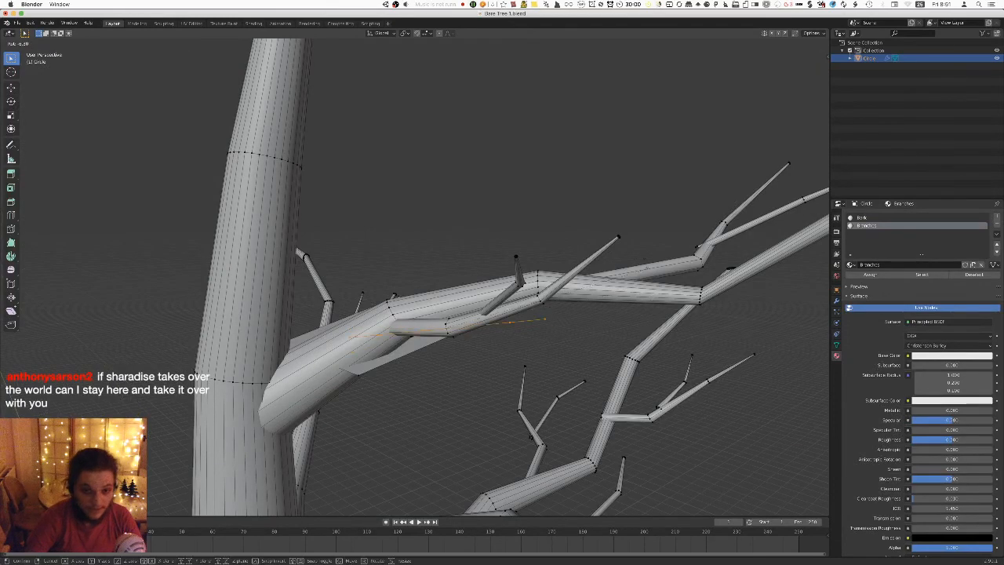
left_click(628, 231)
middle_click_drag(628, 230, 618, 301)
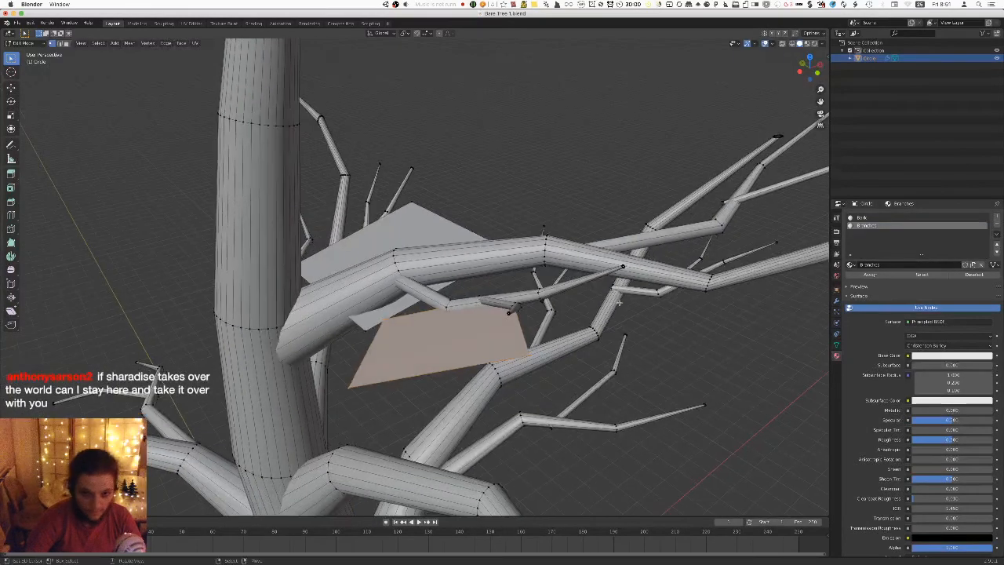
Reposition and slightly shrink the smaller plane over its limb in top view, and save the Blender file.
key("KP_7")
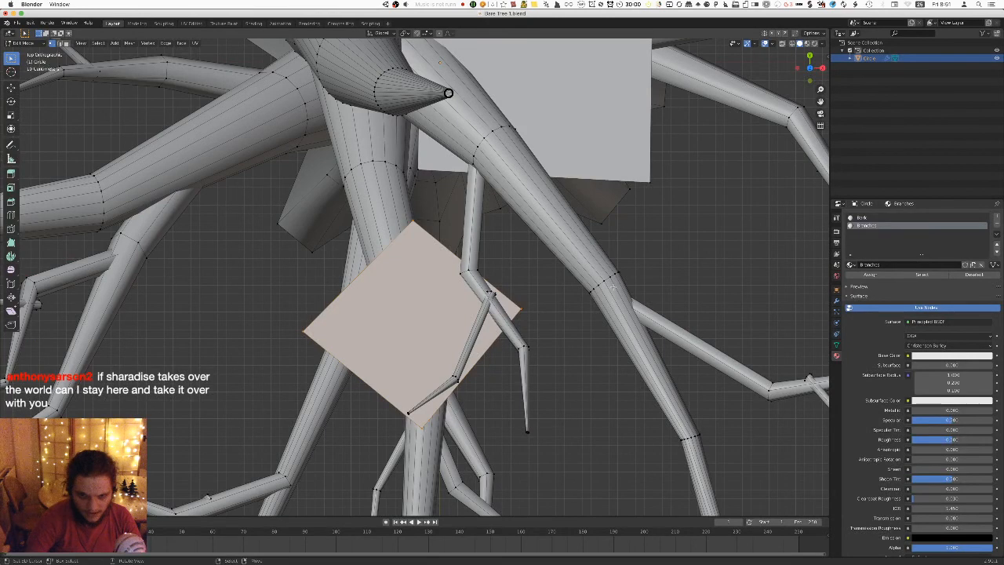
key("g")
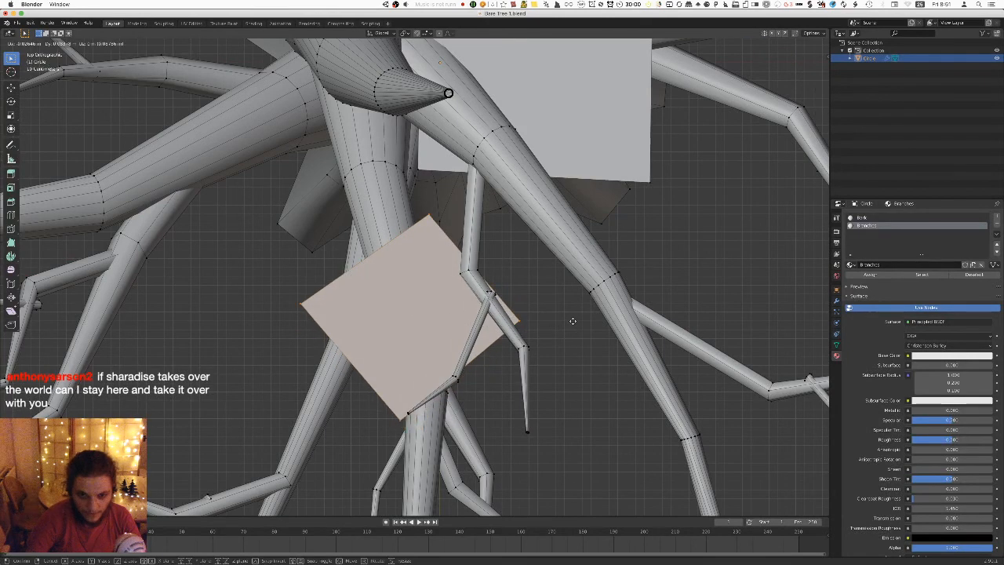
left_click(569, 322)
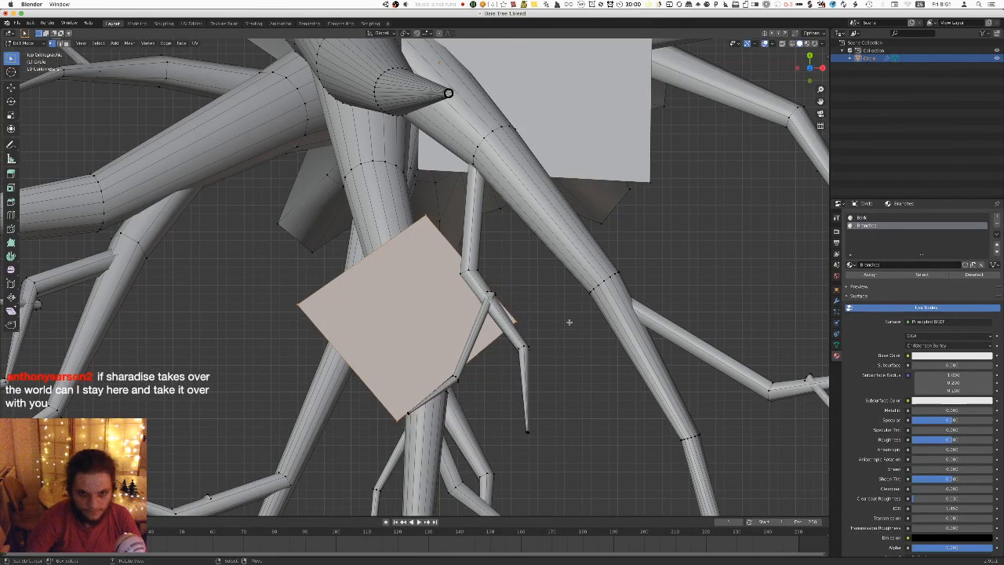
key("s")
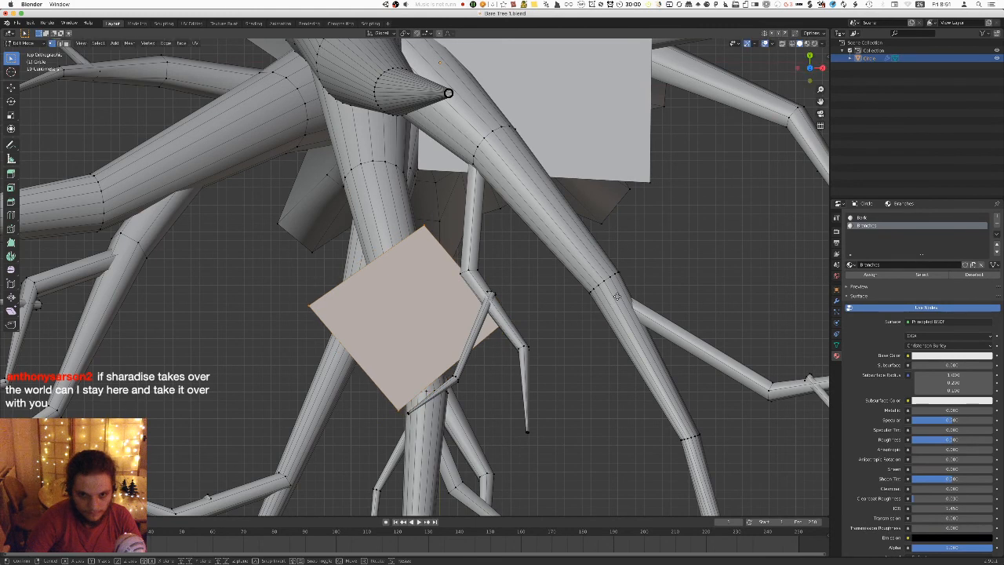
left_click(621, 297)
key("super+s")
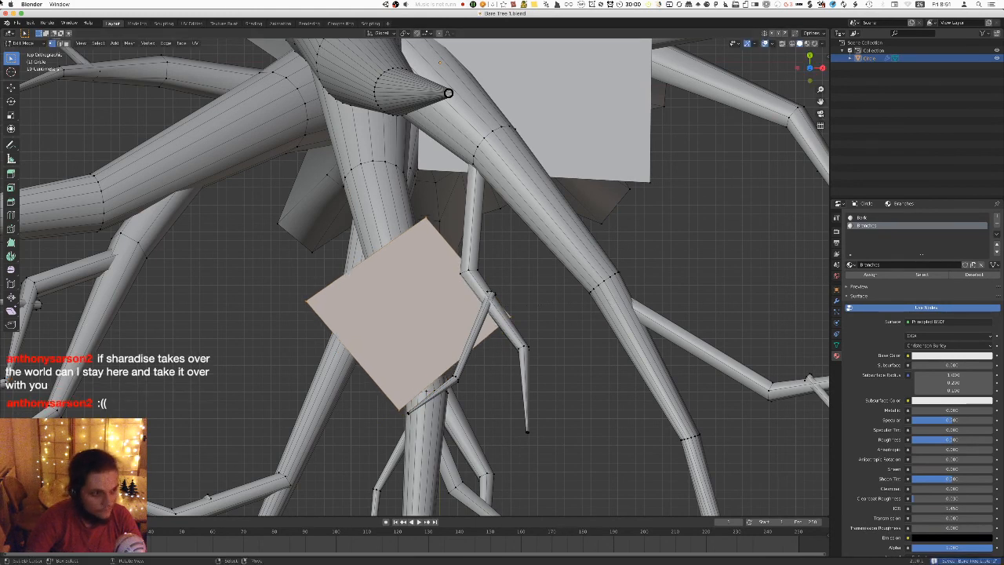
Export the tree with the added smaller plane as FBX, overwriting Bare Tree 1 FBX.fbx.
left_click(17, 22)
mouse_move(47, 137)
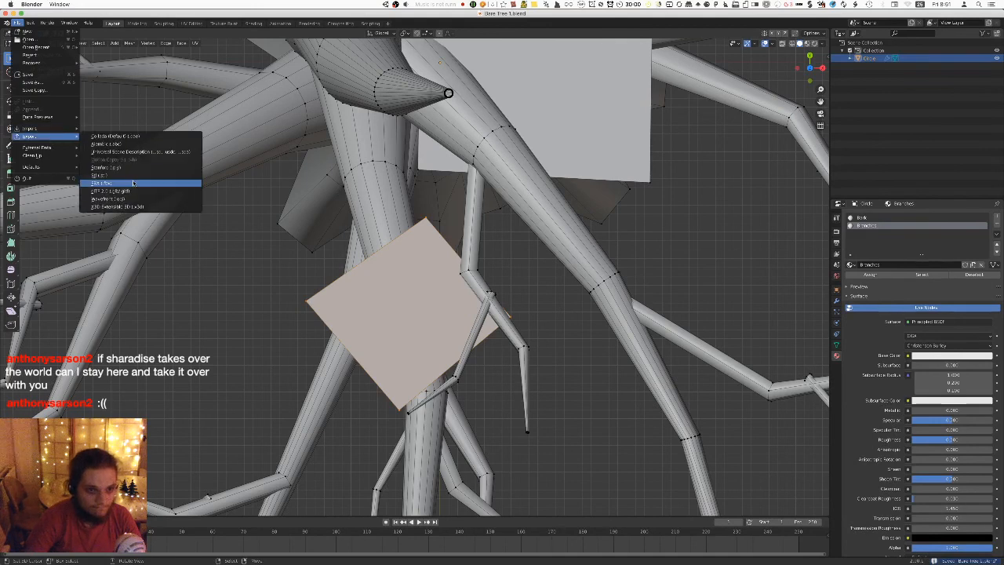
left_click(133, 183)
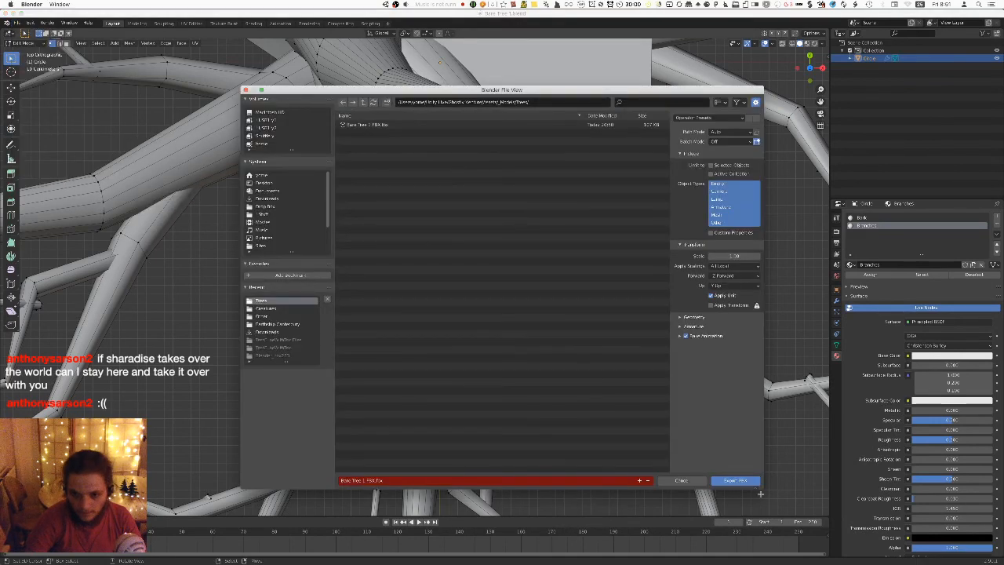
left_click(737, 481)
Switch to Unity to check the smaller plane's twigs on the tree, and return to Blender.
key("super+Tab")
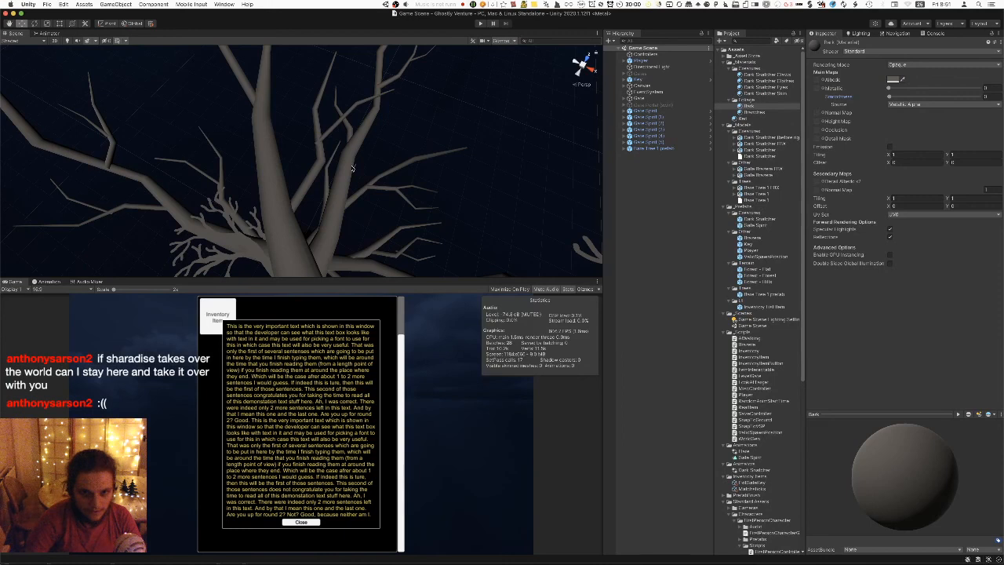
left_click_drag(348, 165, 279, 145, "alt")
scroll(436, 167, "down", 5)
scroll(321, 145, "up", 6)
key("super+Tab")
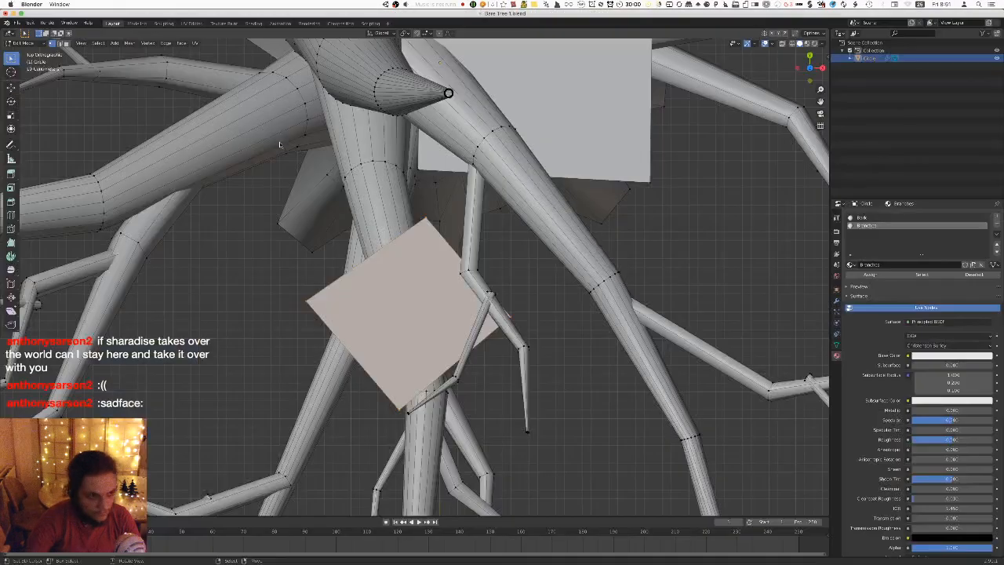
Compare the wider top view with the tree's limbs from other angles in Unity, and return to Blender.
scroll(427, 271, "down", 4)
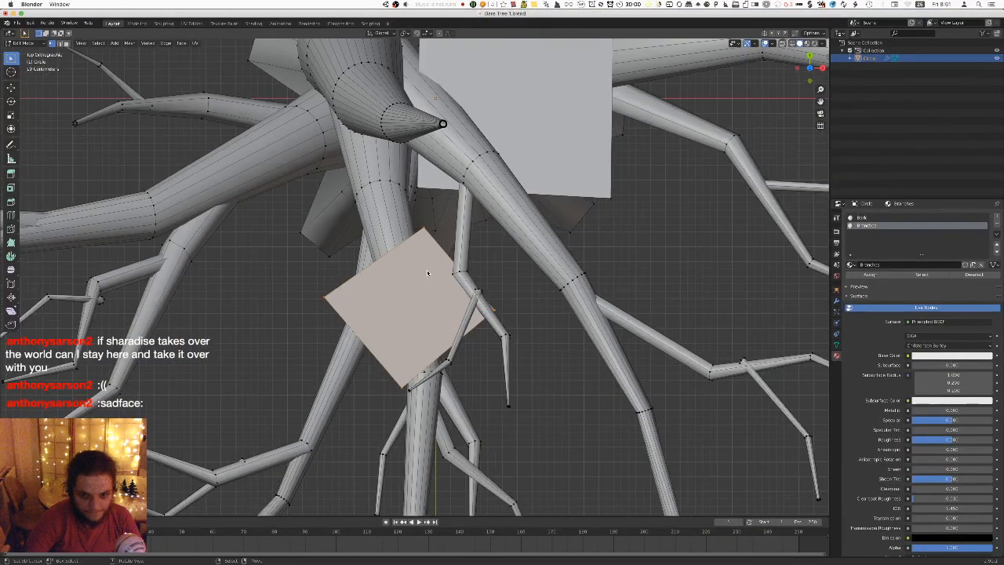
middle_click_drag(553, 300, 468, 300, "shift")
key("super+Tab")
left_click_drag(472, 292, 463, 259, "alt")
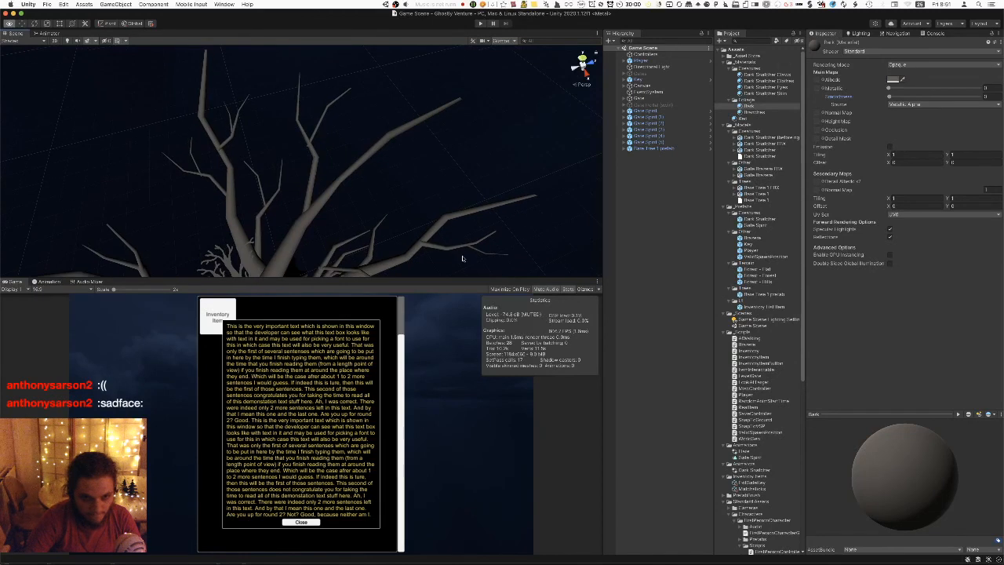
left_click_drag(396, 226, 318, 193, "alt")
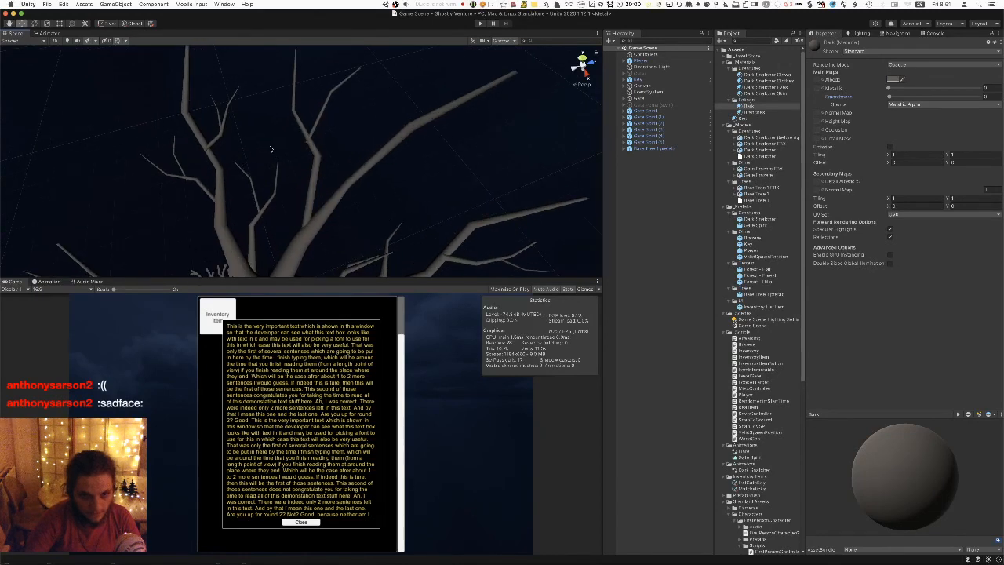
key("super+Tab")
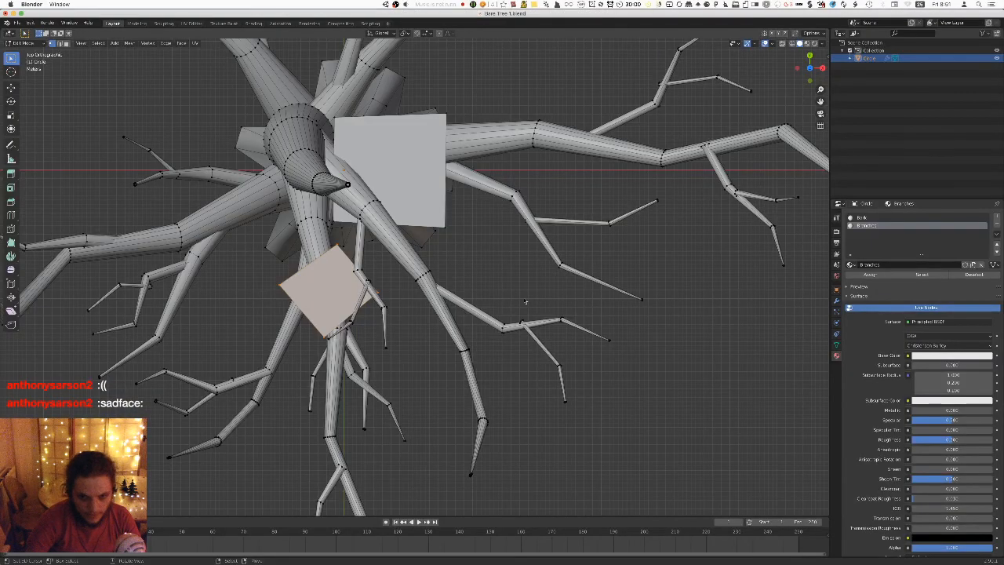
Duplicate the smaller plane onto the neighbouring forked limb and rotate the copy to follow that limb in top view.
key("shift+d")
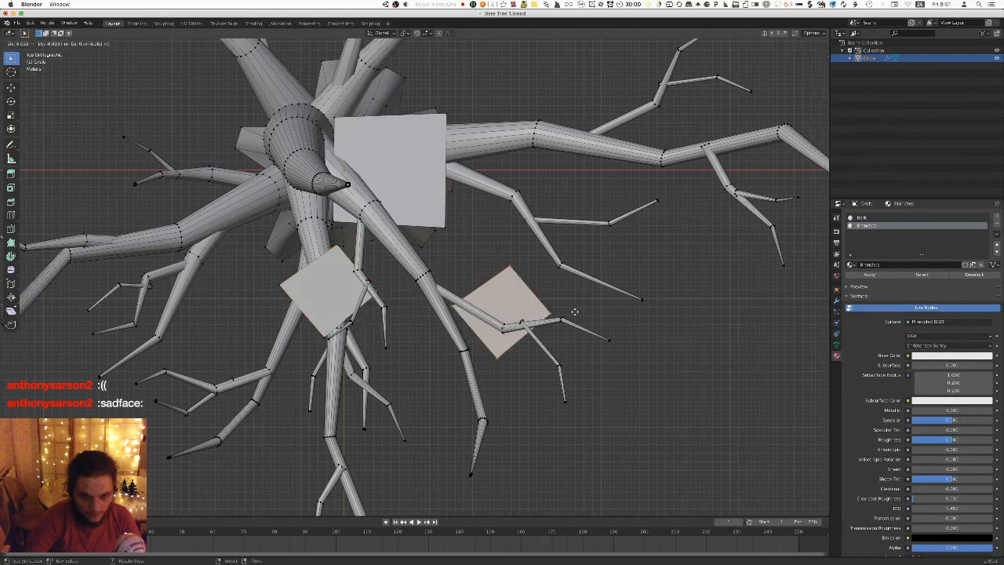
key("r")
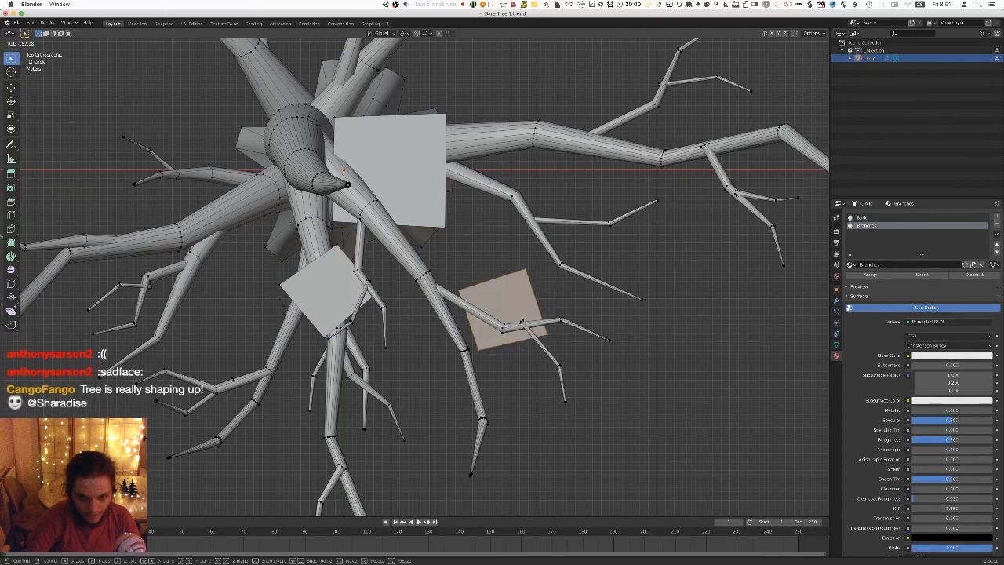
left_click(609, 366)
Adjust the copied plane's height along Z and tilt it in side view to match the slope of its limb.
key("KP_1")
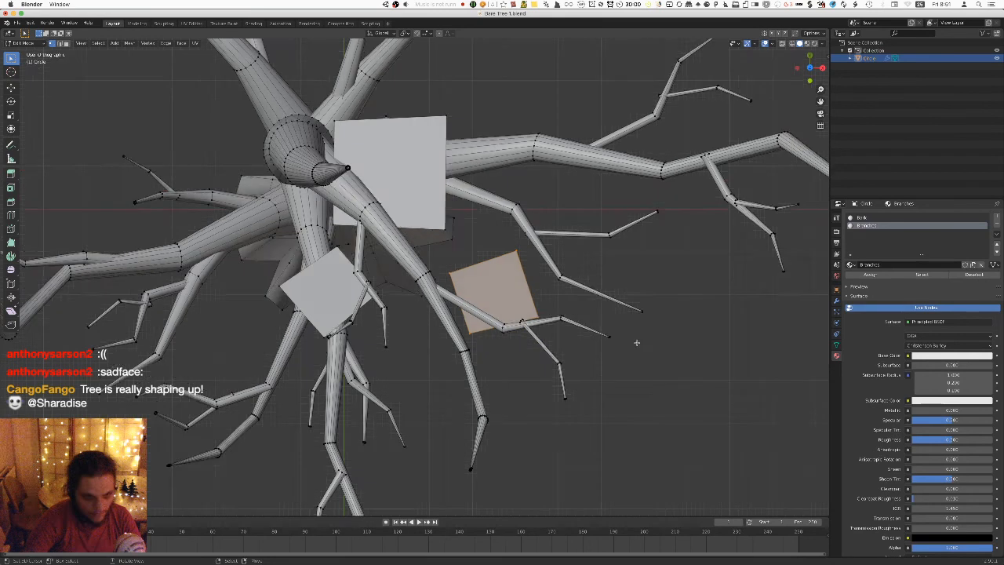
key("g")
key("z")
left_click(631, 281)
middle_click_drag(630, 283, 543, 289)
key("r")
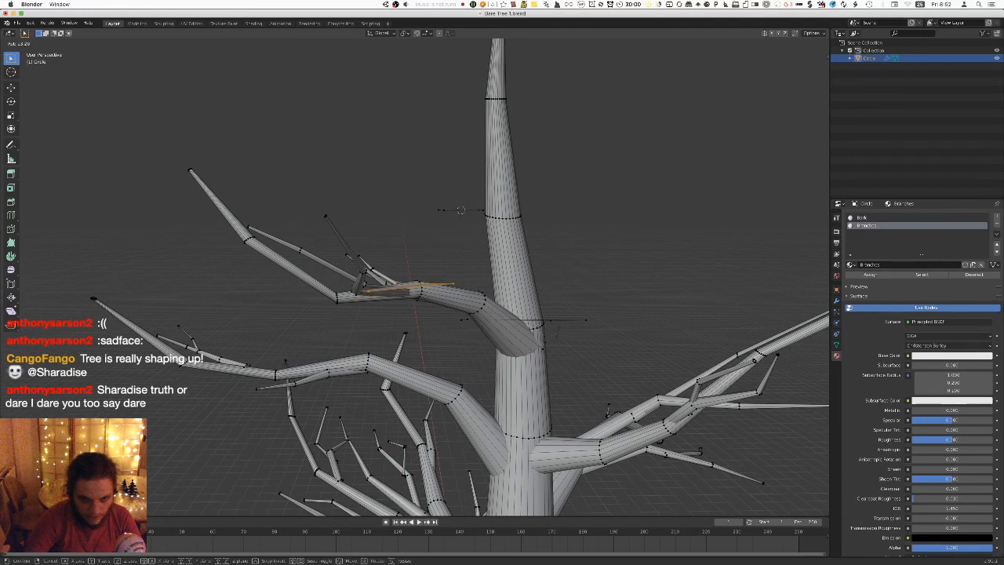
left_click(461, 210)
middle_click_drag(461, 210, 655, 339)
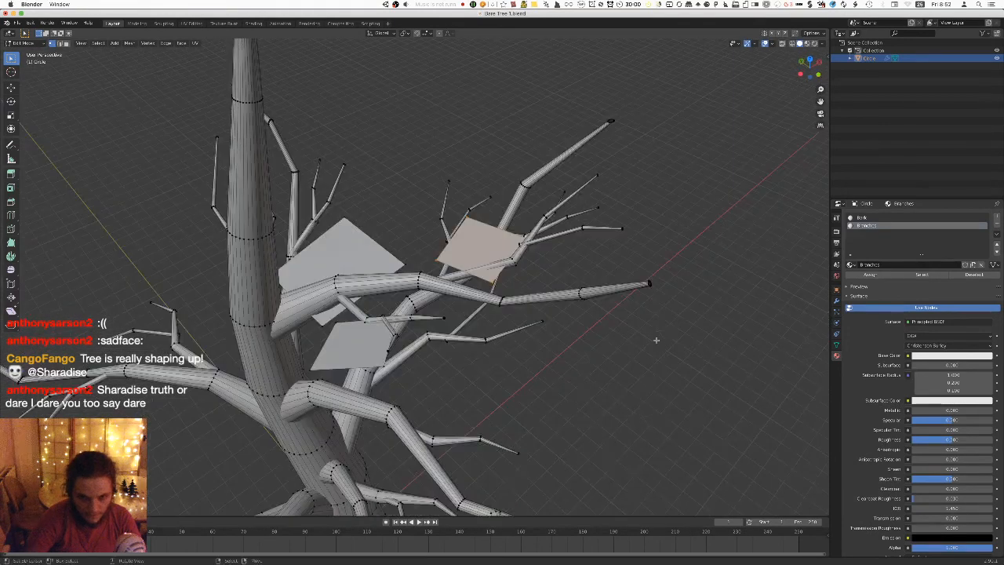
Fine-tune the copied plane's size and position against the forked limb, and save the Blender file.
middle_click_drag(573, 256, 612, 285)
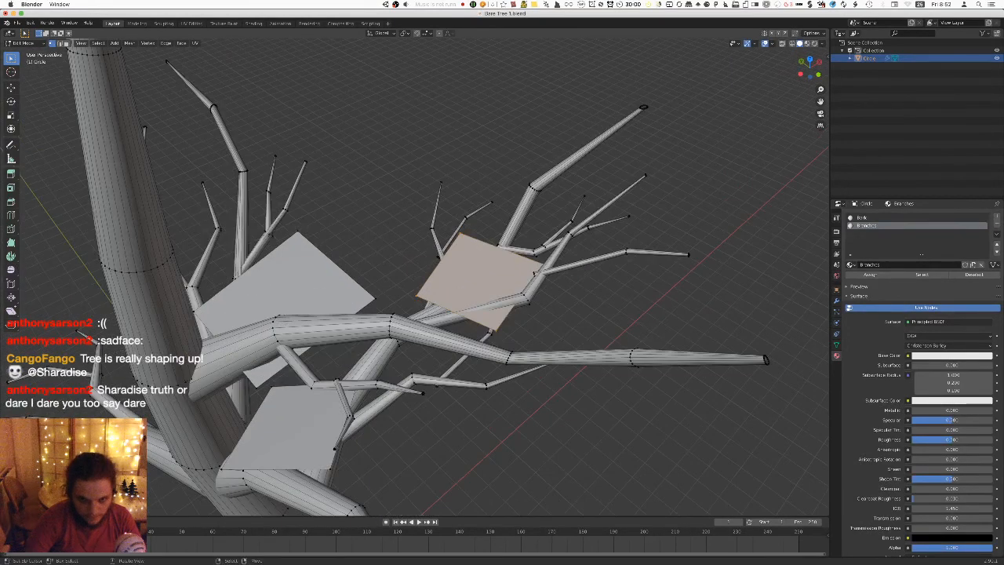
key("s")
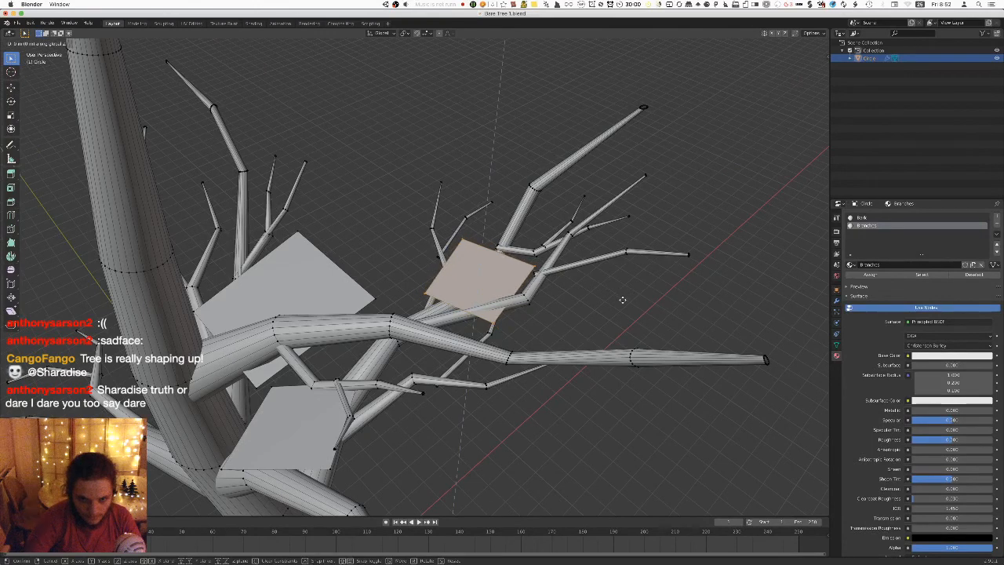
left_click(624, 309)
middle_click_drag(624, 309, 625, 332)
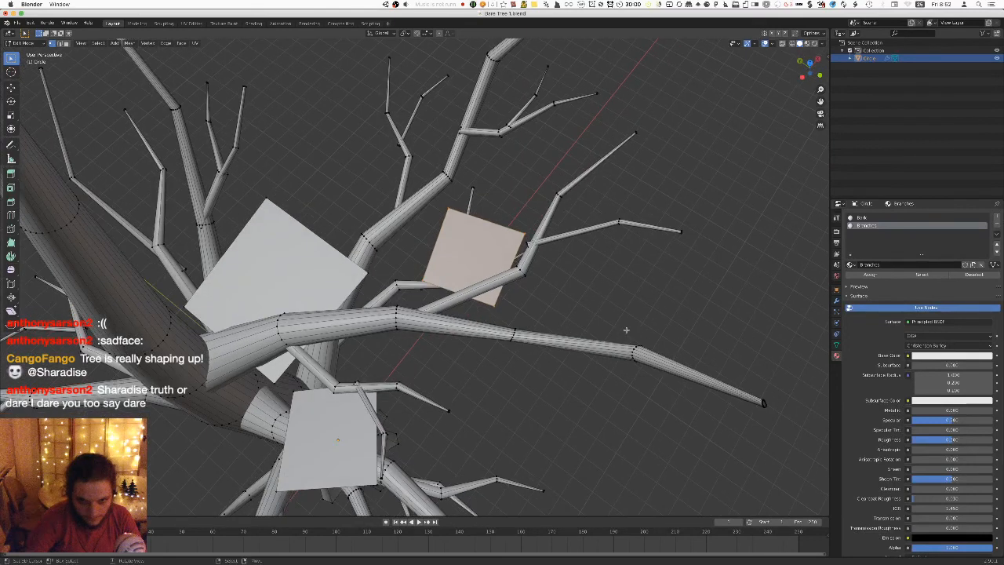
key("g")
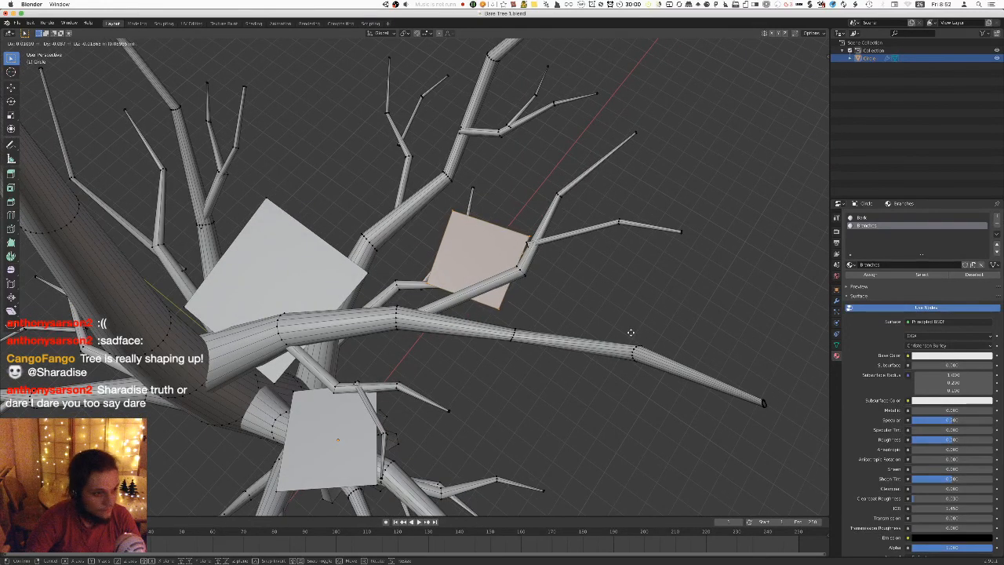
left_click(630, 333)
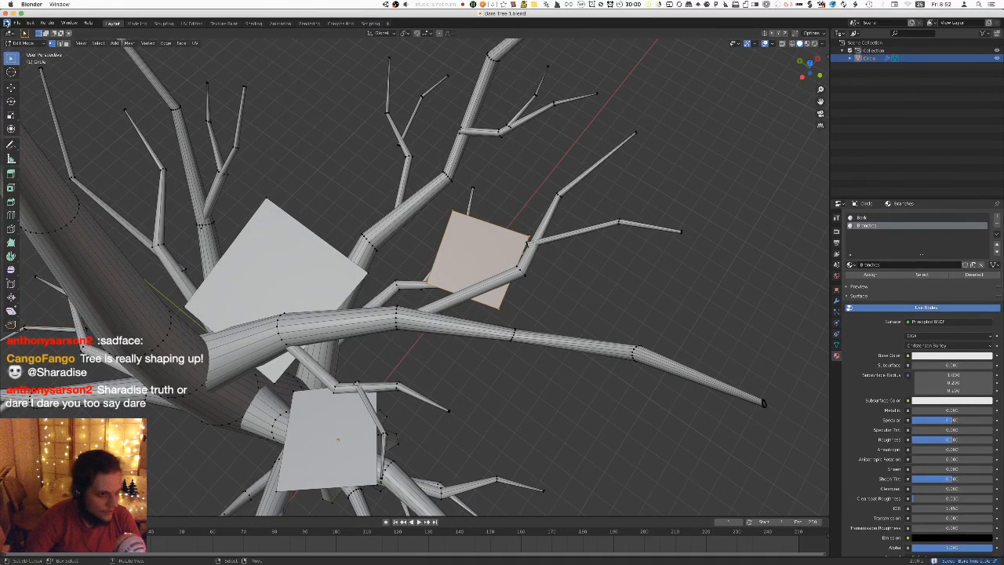
Export the tree with the copied plane as FBX, overwriting Bare Tree 1 FBX.fbx.
left_click(17, 23)
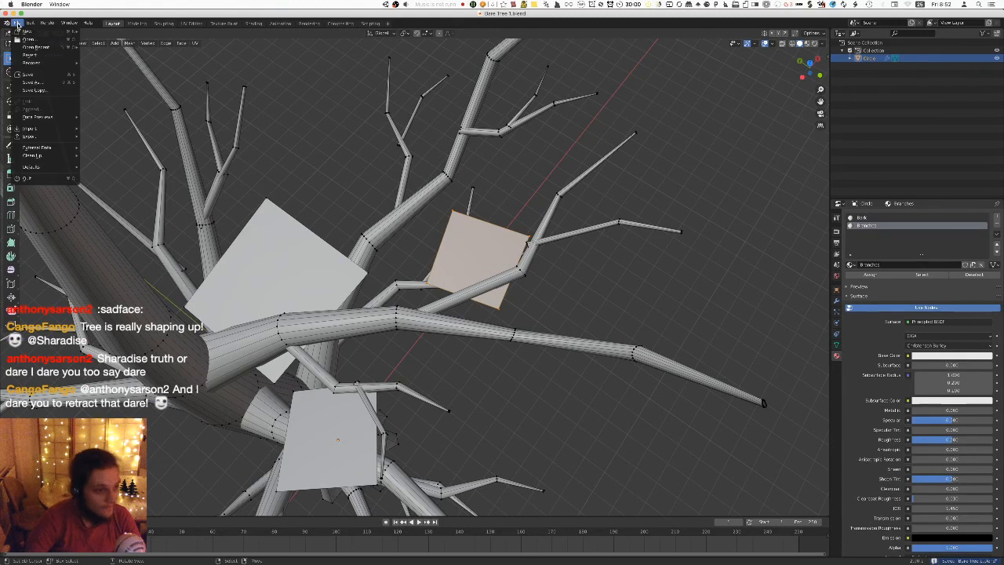
mouse_move(34, 119)
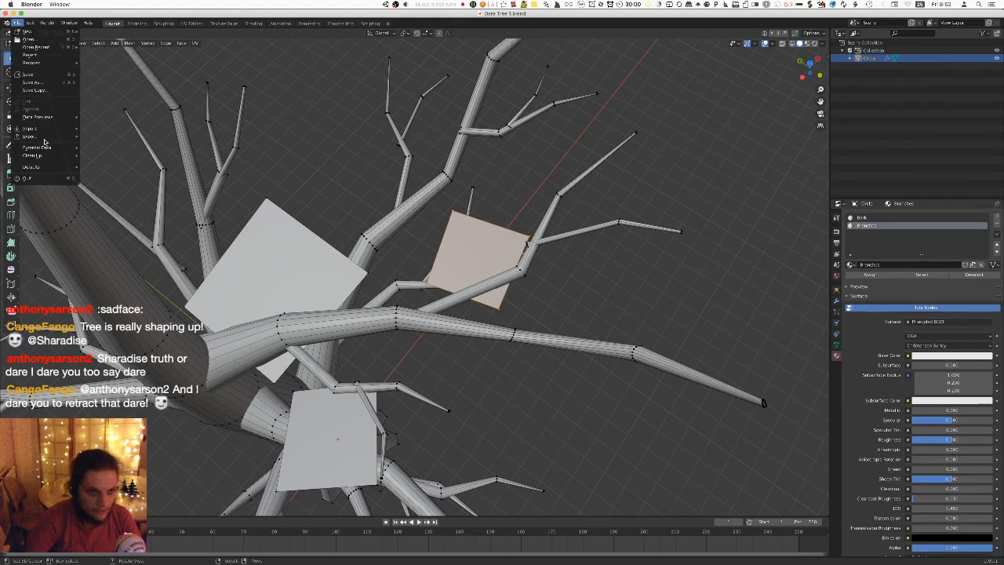
mouse_move(44, 138)
left_click(133, 190)
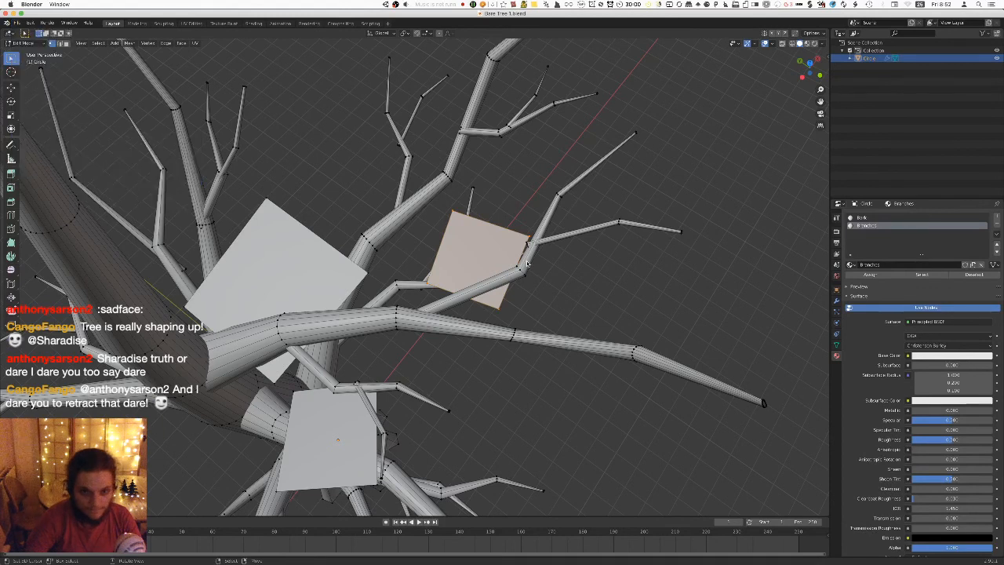
left_click(740, 481)
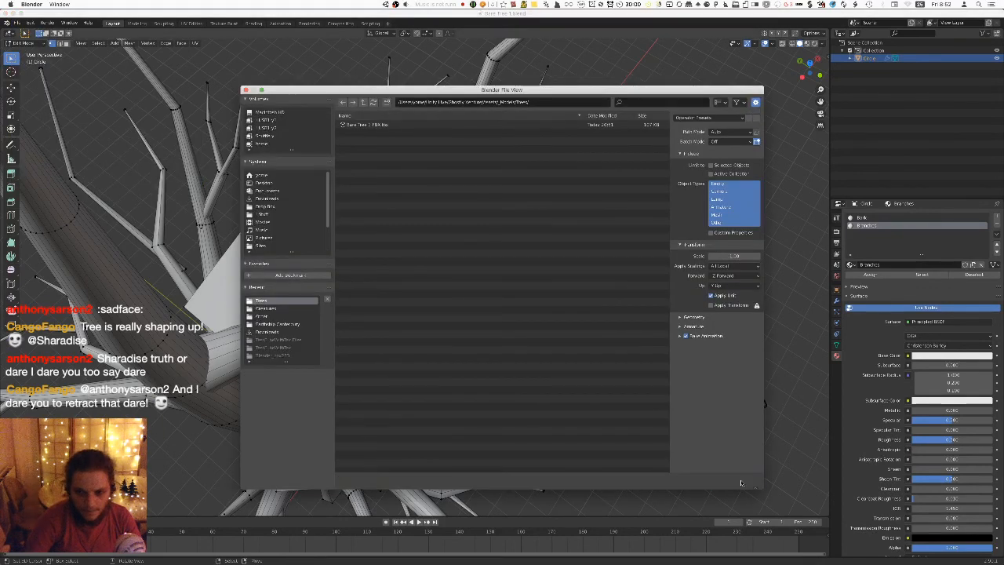
Switch to Unity to check the copied plane's twigs from another angle, and return to Blender.
key("super+Tab")
left_click_drag(285, 180, 339, 192, "alt")
key("super+Tab")
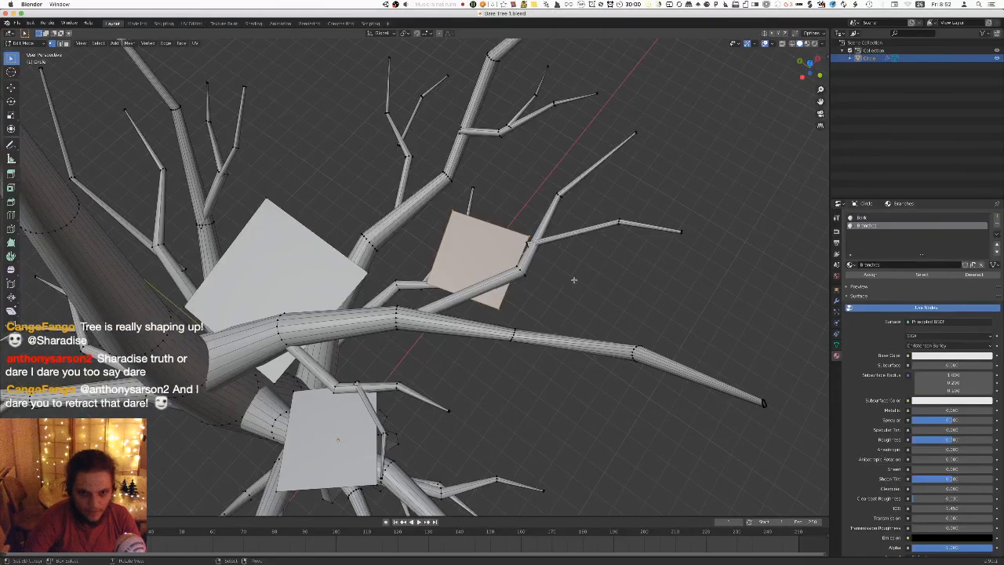
Move the selected plane back toward the base of its limb, slightly enlarge it, and save the file.
key("g")
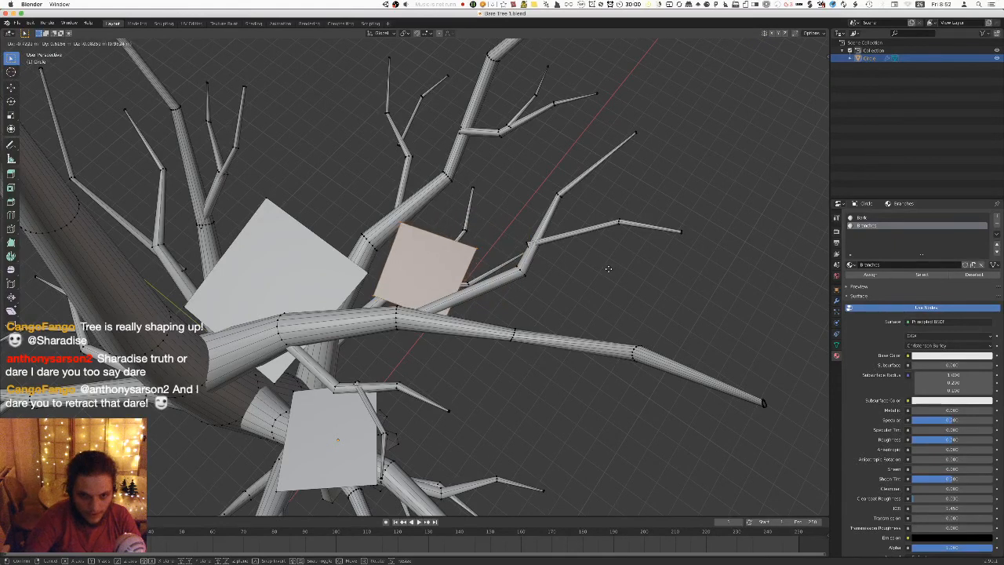
left_click(612, 273)
mouse_move(612, 273)
middle_mouse_down()
mouse_move(470, 221)
mouse_move(502, 219)
mouse_move(625, 267)
middle_mouse_up()
key("s")
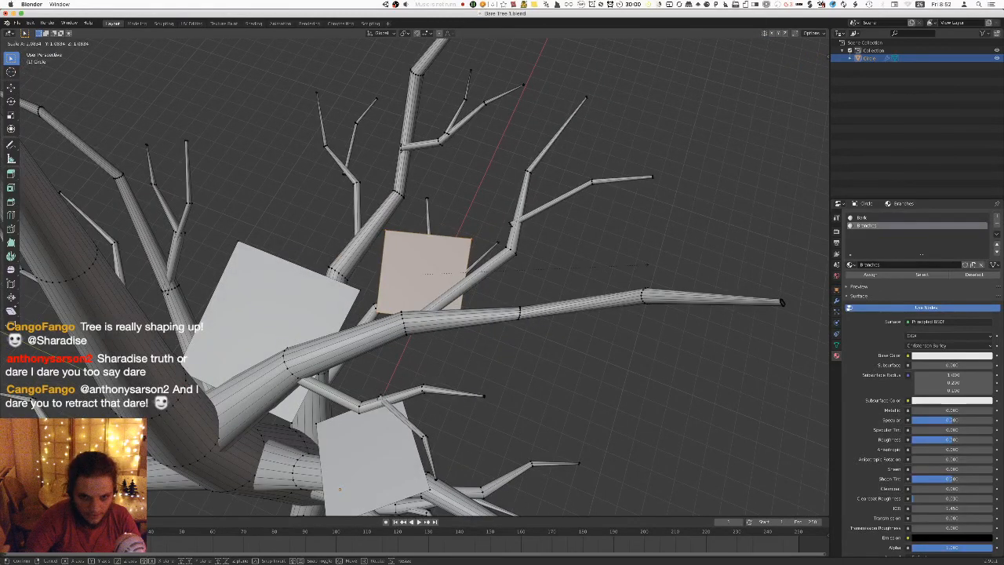
left_click(642, 265)
Export the tree over Bare Tree 1 FBX.fbx, check the moved plane's twigs in Unity, and return to Blender.
left_click(17, 24)
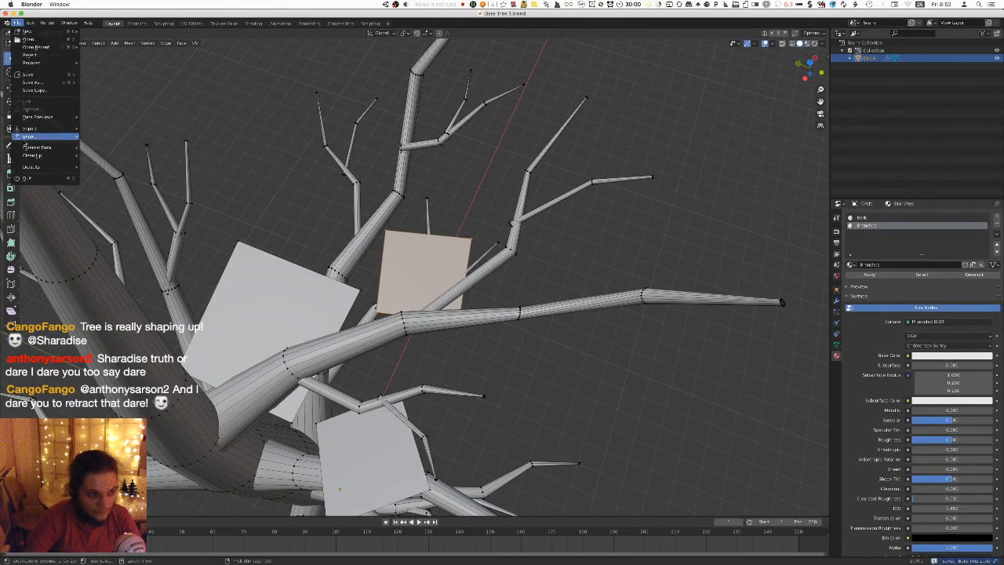
mouse_move(21, 148)
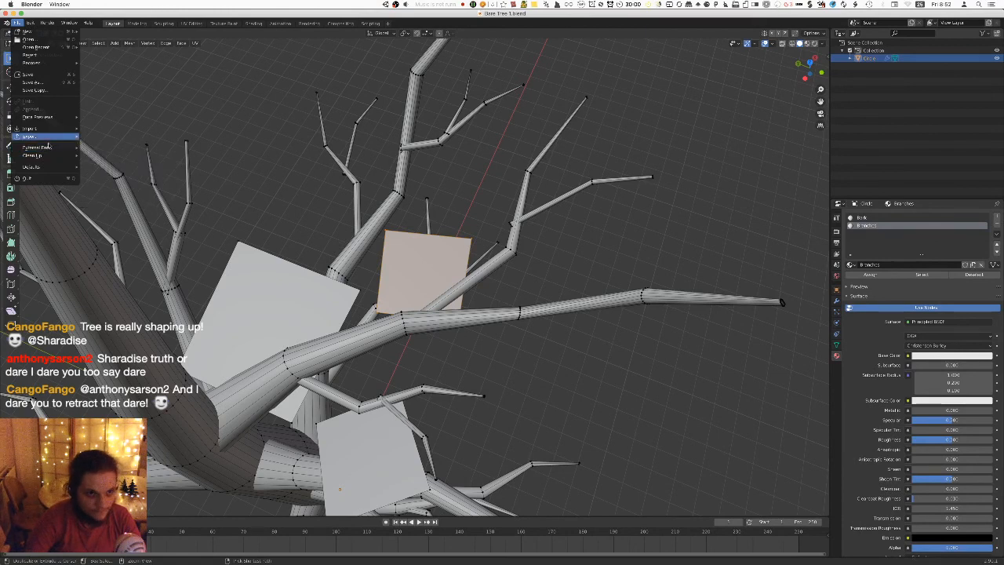
left_click(110, 192)
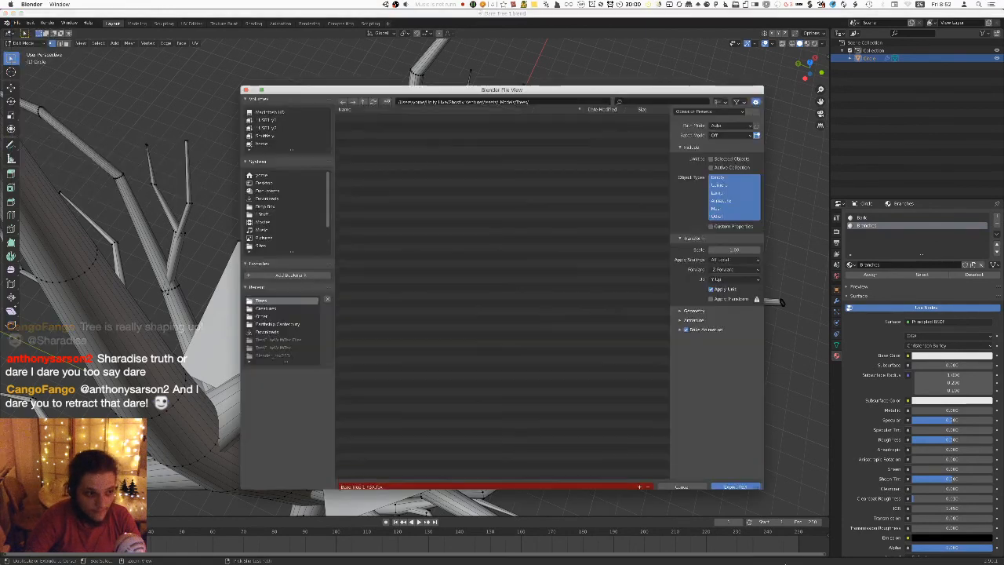
left_click(731, 480)
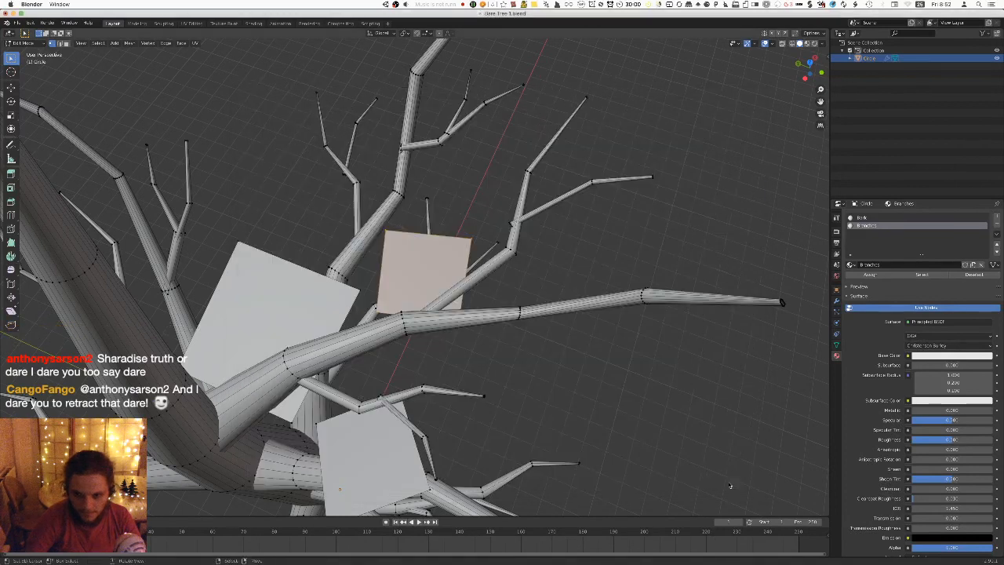
key("super+Tab")
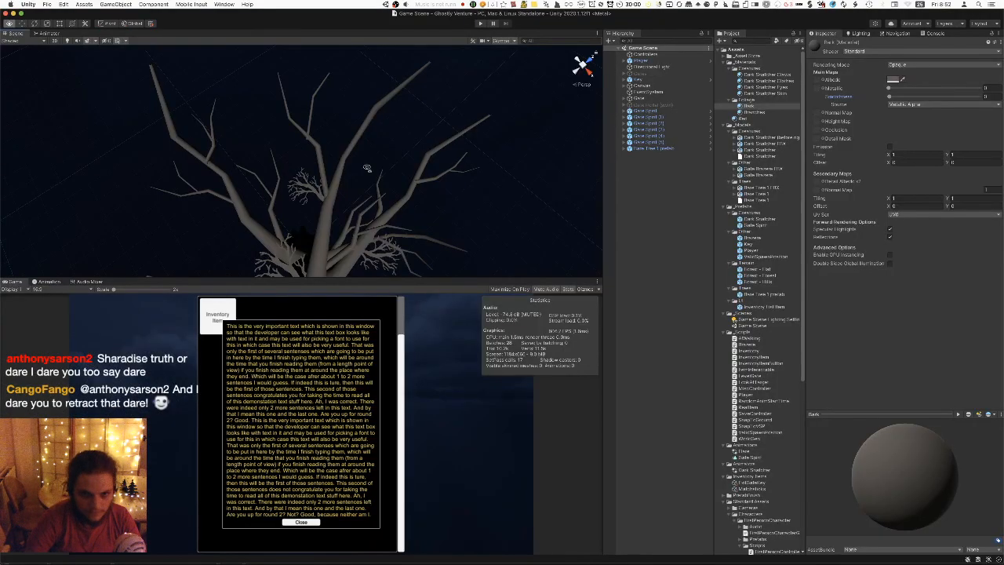
key("super+Tab")
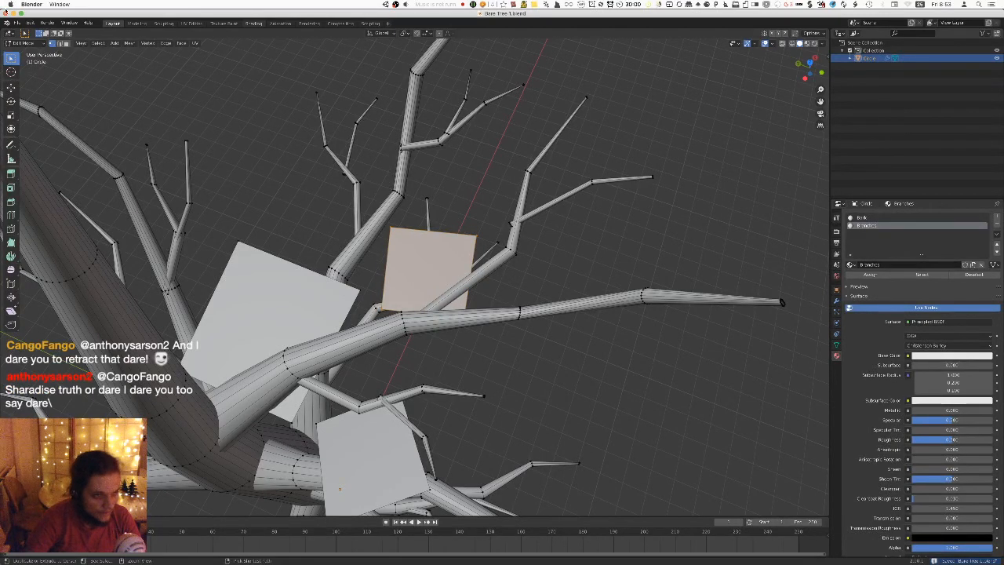
Re-export the tree with the slightly nudged plane as FBX, overwriting Bare Tree 1 FBX.fbx.
left_click(16, 23)
mouse_move(54, 131)
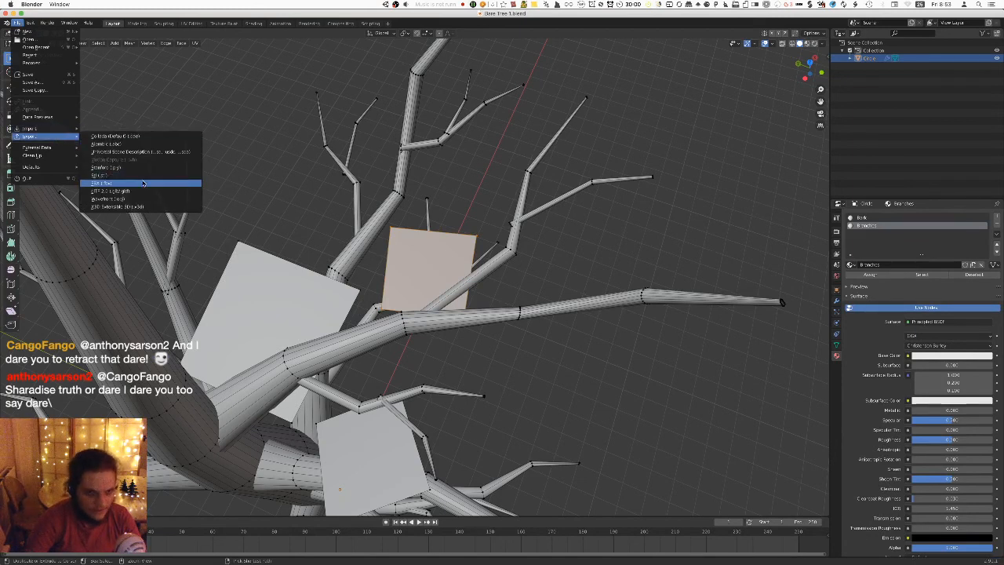
left_click(102, 183)
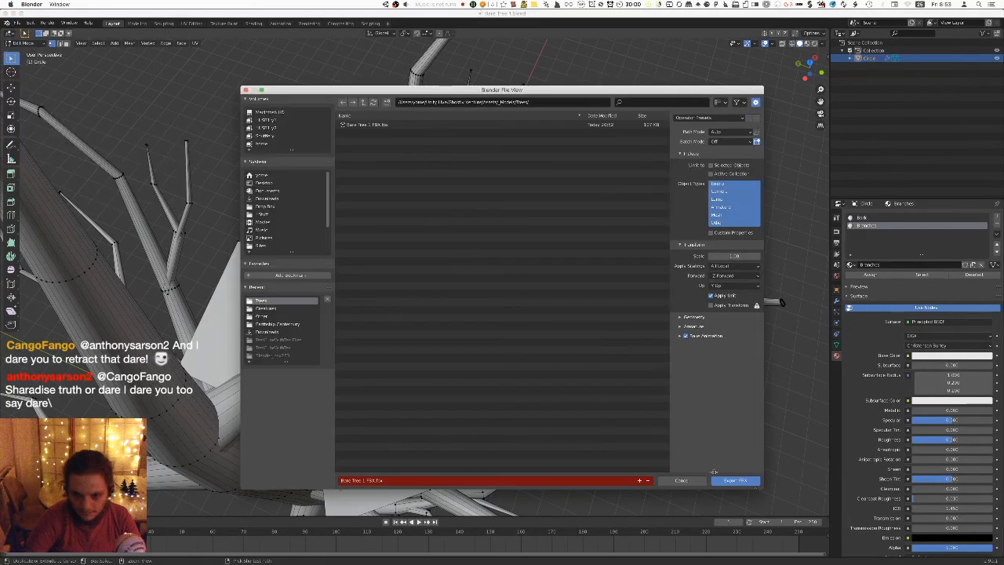
left_click(730, 480)
Examine the nudged plane's twigs on the tree from above in Unity, and return to Blender.
key("super+Tab")
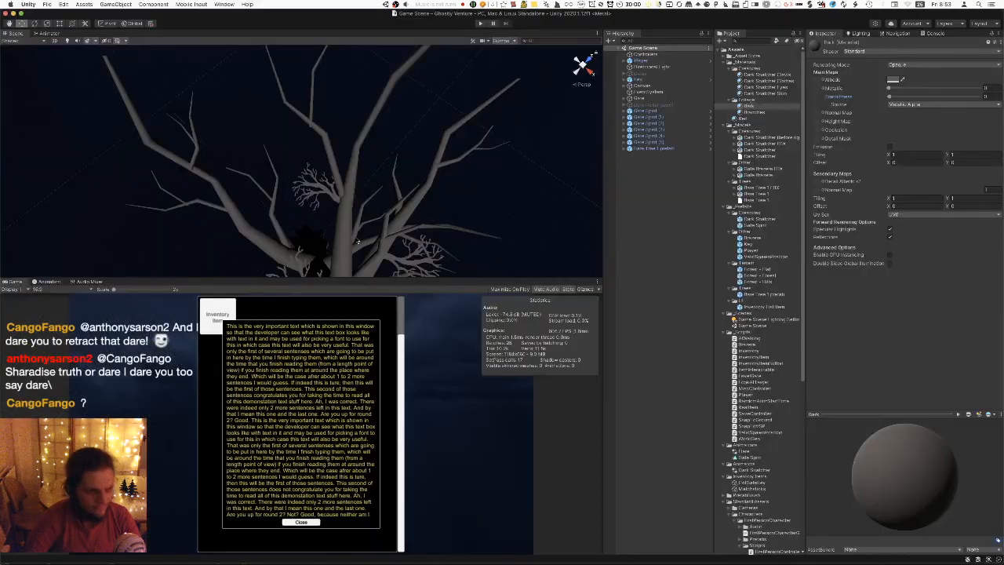
left_click_drag(356, 213, 402, 222, "alt")
scroll(403, 222, "up", 10)
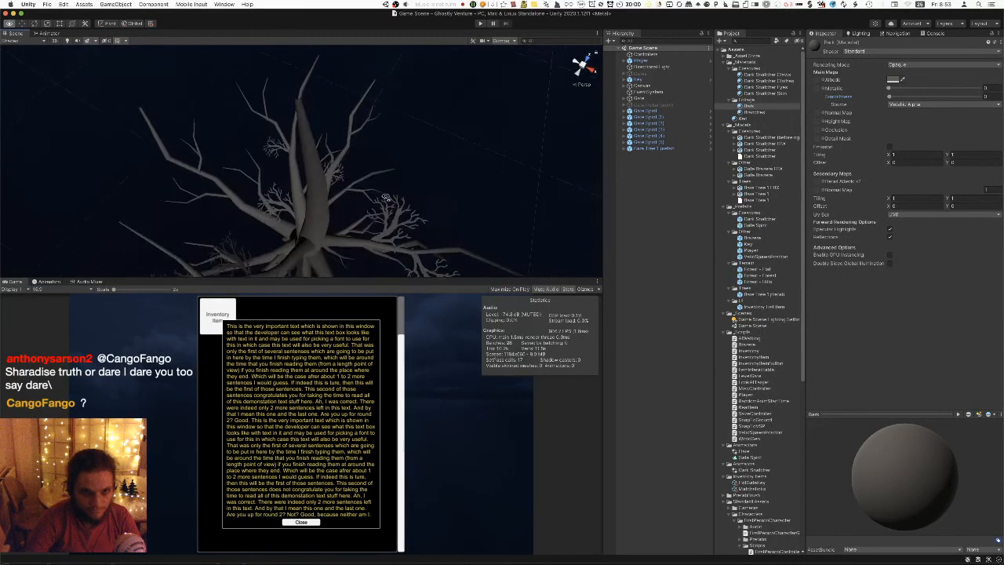
key("super+Tab")
Enlarge the selected plane by about half over its limb and export the tree as FBX, overwriting Bare Tree 1 FBX.fbx.
key("s")
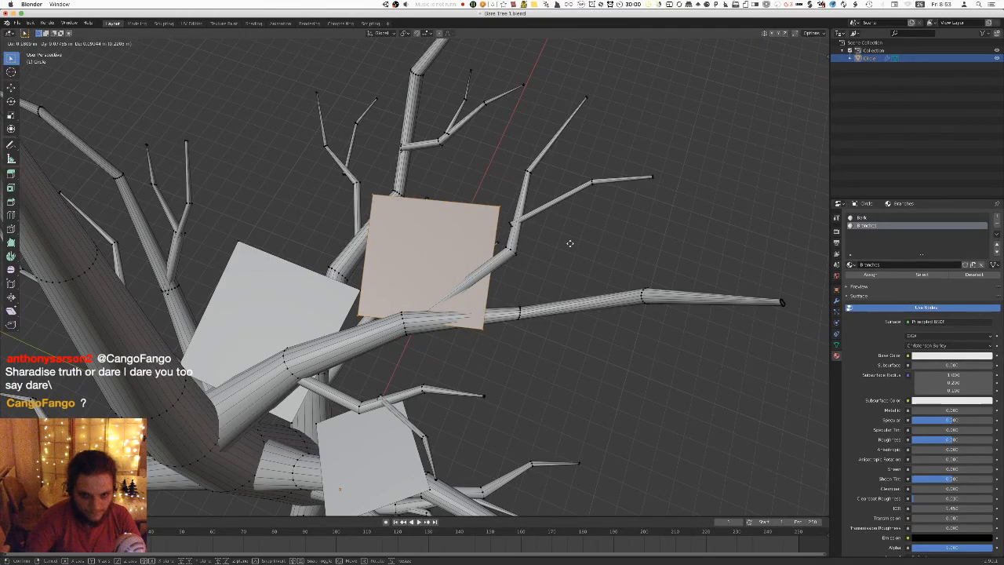
left_click(570, 244)
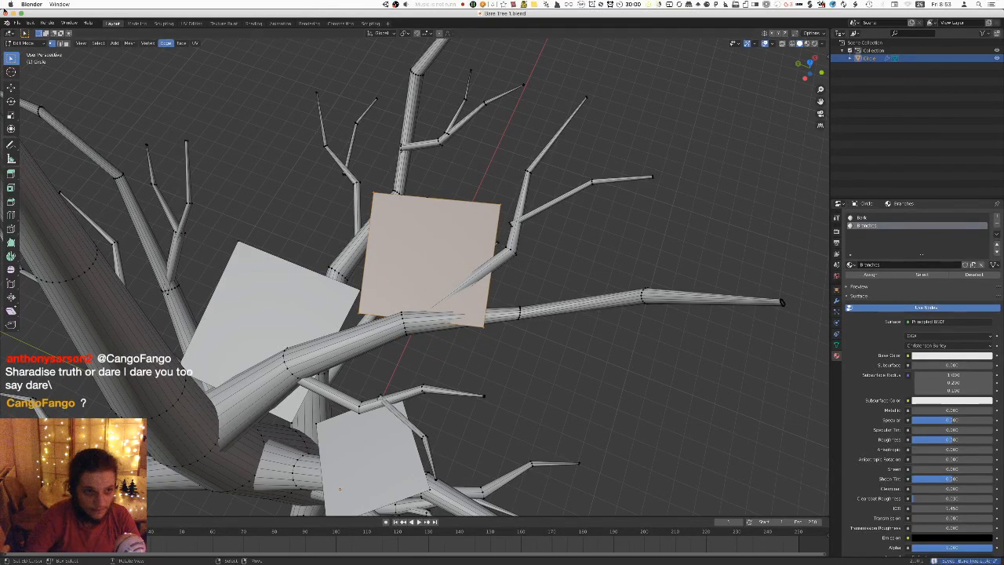
left_click(17, 22)
mouse_move(51, 137)
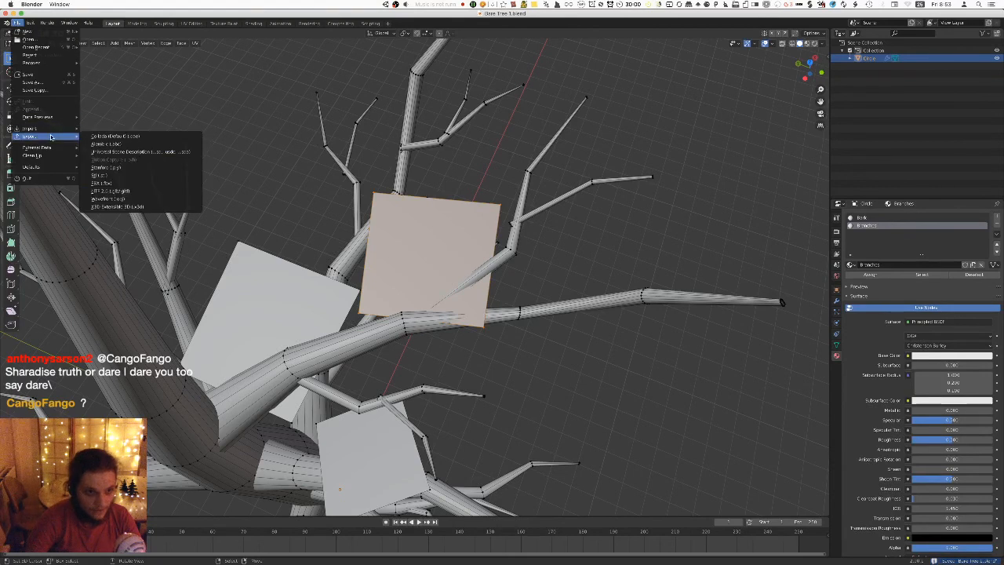
left_click(117, 191)
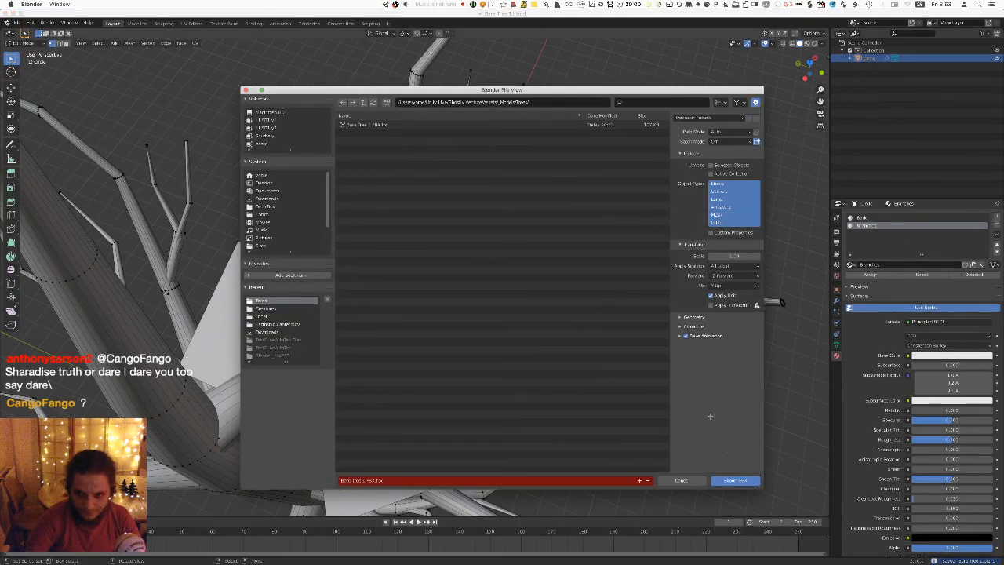
left_click(735, 480)
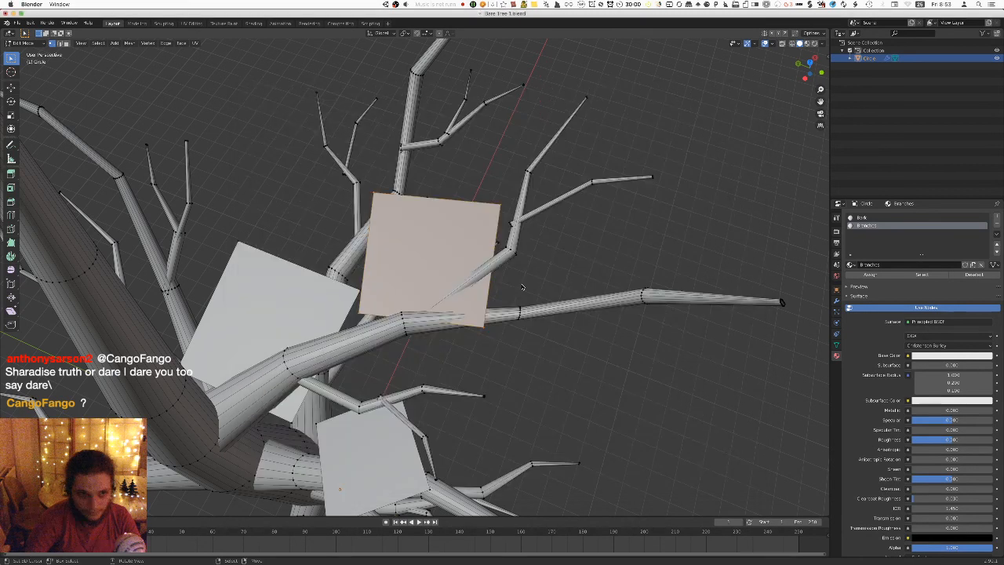
Check the enlarged plane's twigs in Unity, and inspect the plane against its limb in Blender's top view.
key("super+Tab")
left_click_drag(388, 206, 333, 190, "alt")
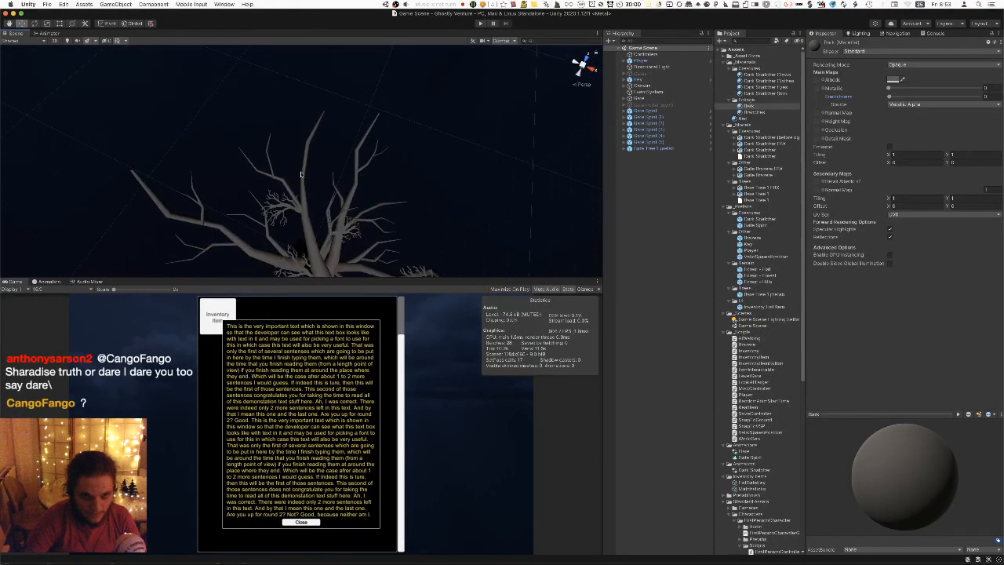
key("super+Tab")
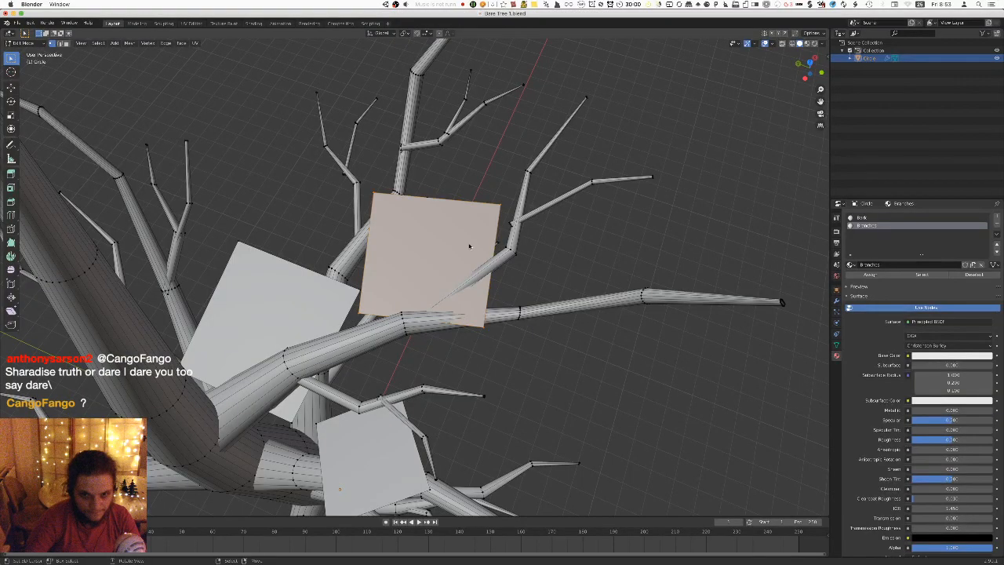
middle_click_drag(469, 246, 505, 250)
key("KP_7")
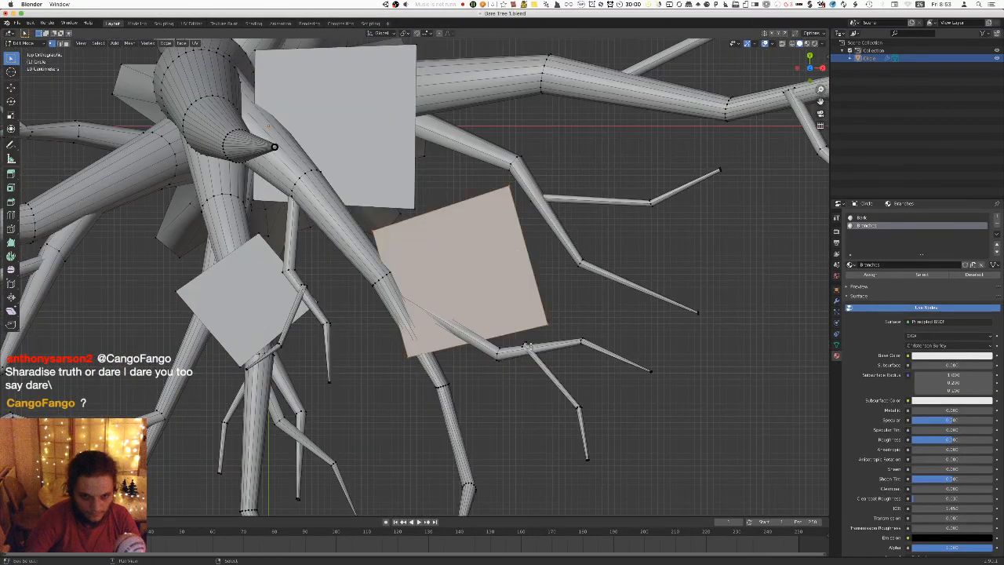
Place a duplicate of the branch plane over the end of the neighbouring limb, rotated along it and slightly scaled down.
key("r")
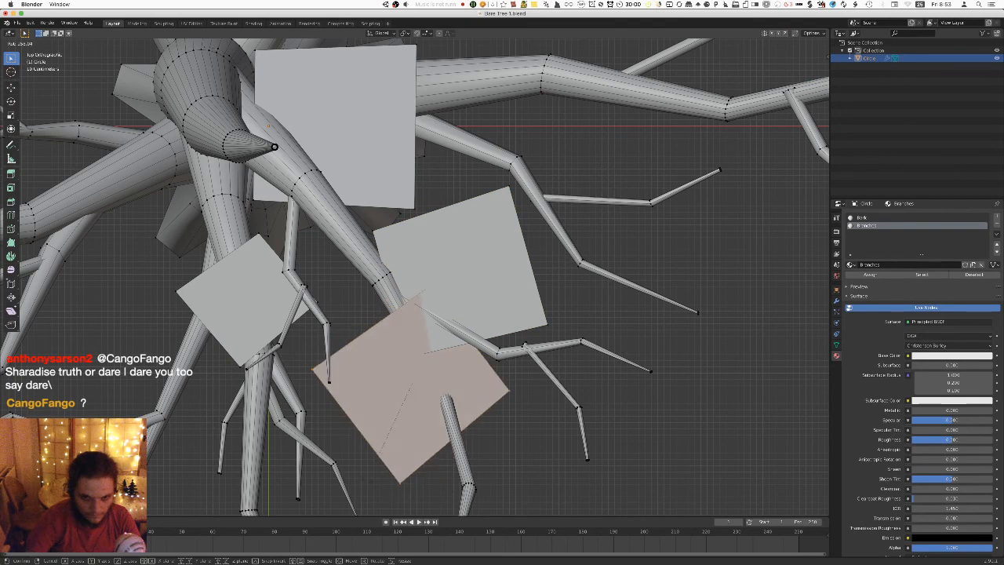
left_click(477, 441)
key("g")
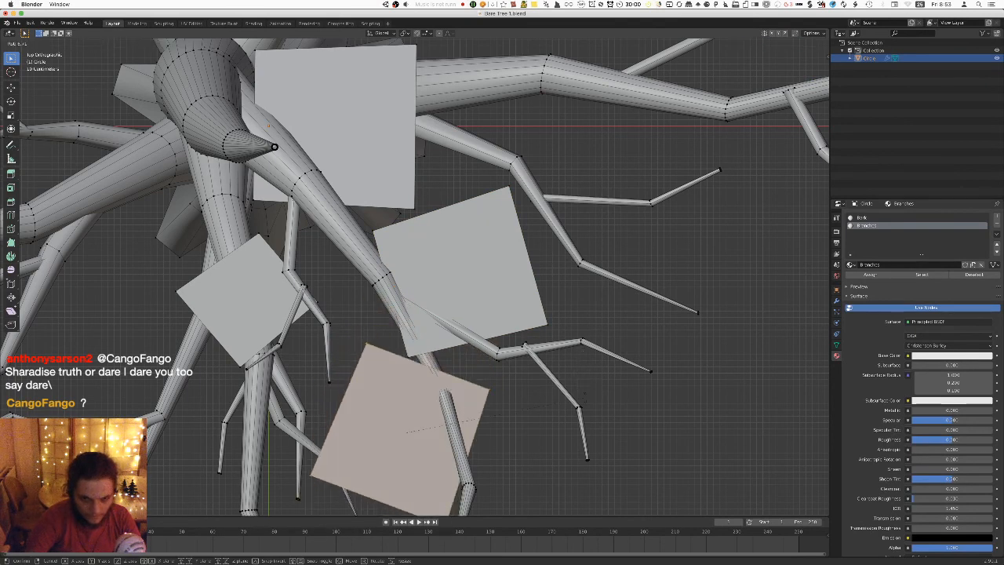
left_click(584, 396)
key("s")
left_click(552, 398)
middle_click_drag(554, 365, 534, 158, "shift")
key("r")
left_click(573, 253)
Tilt the duplicated plane to follow its limb's slope and move it against the limb.
middle_click_drag(583, 207, 578, 207)
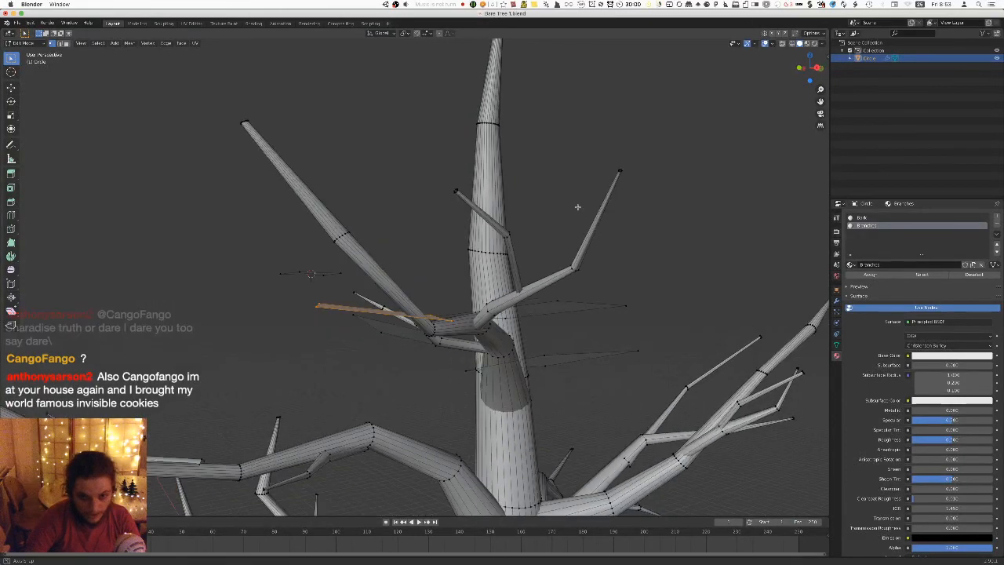
key("r")
key("g")
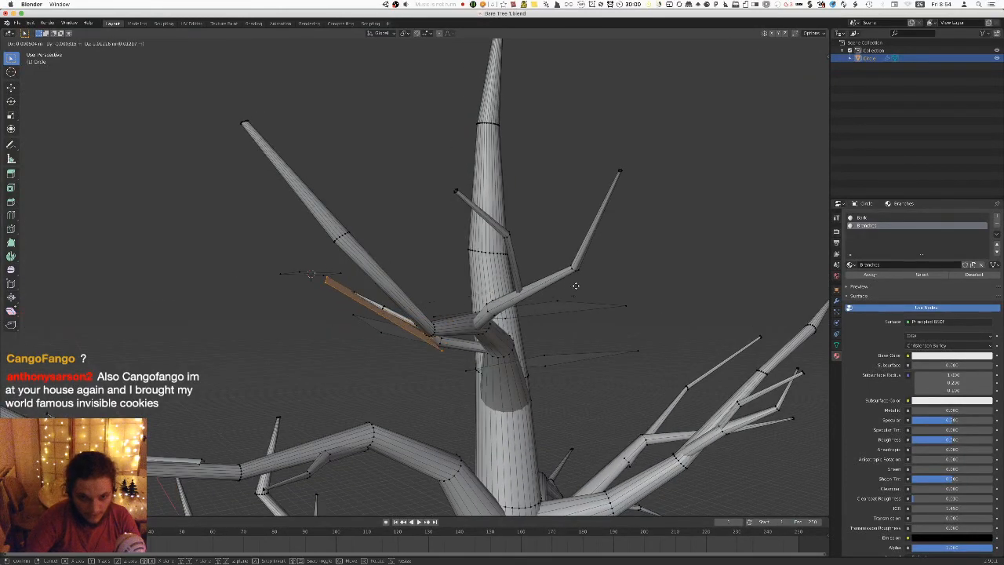
left_click(576, 285)
middle_click_drag(550, 297, 471, 340)
key("g")
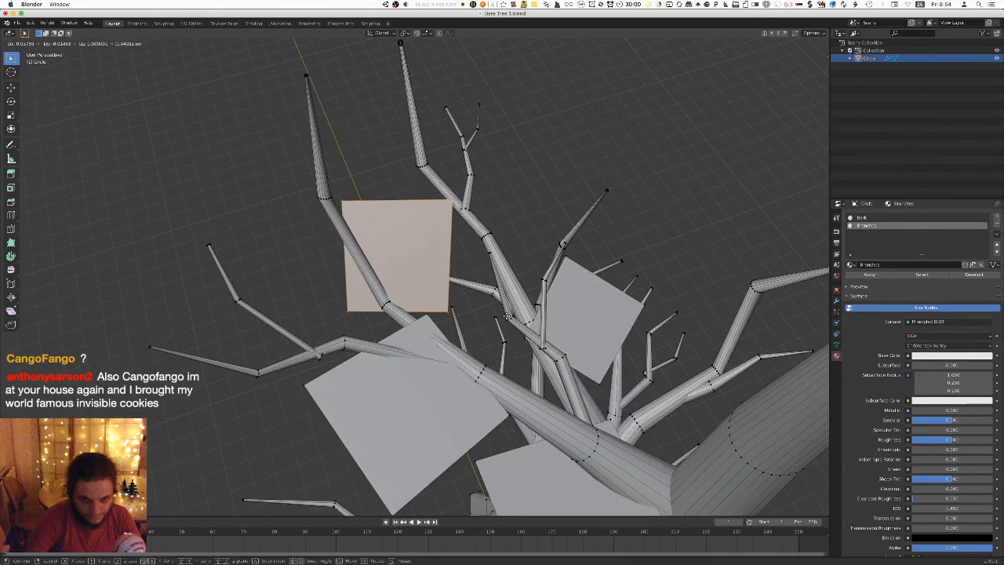
left_click(524, 284)
Fine-tune the duplicated plane's rotation and shift it slightly along the limb.
middle_click_drag(524, 285, 567, 246)
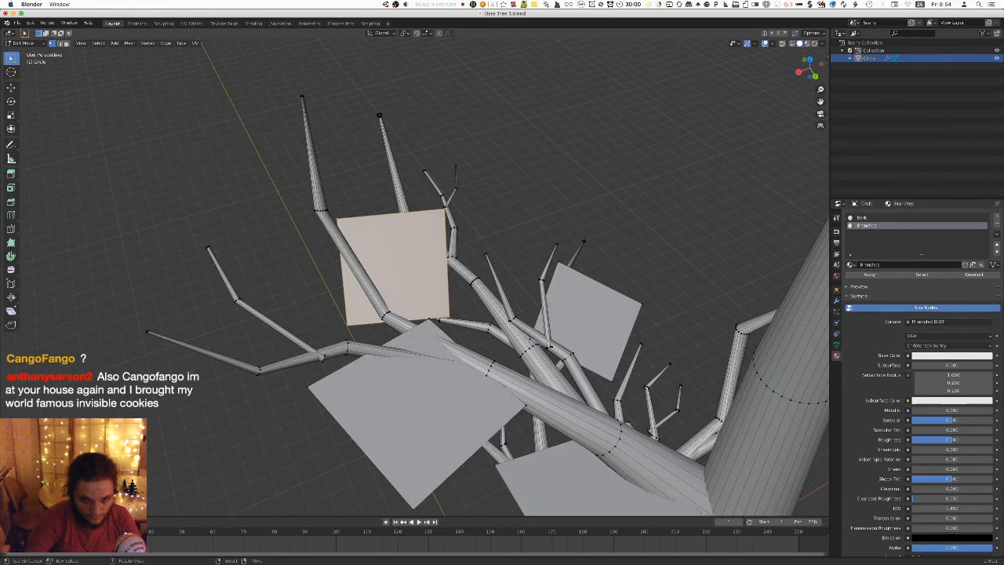
key("r")
left_click(566, 273)
key("g")
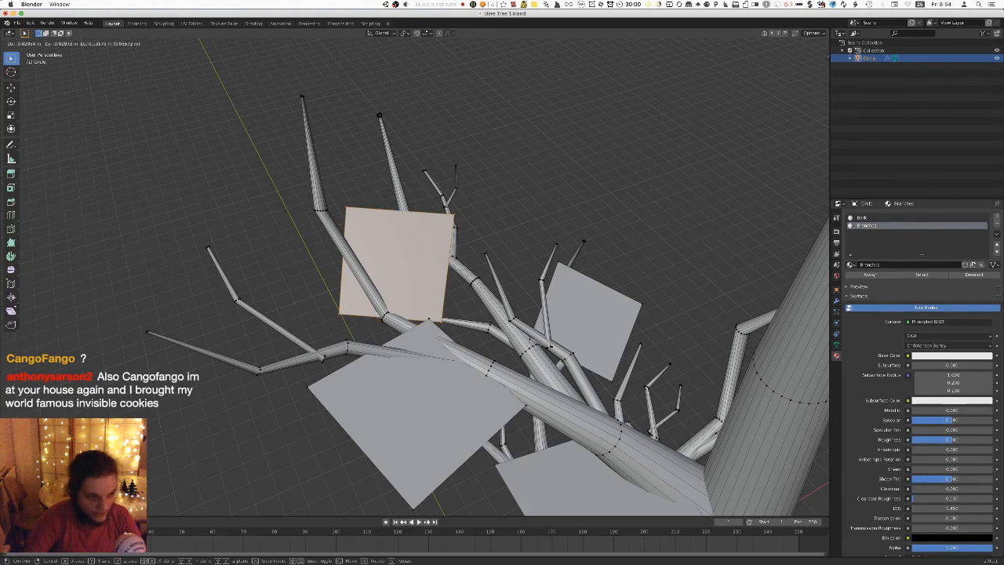
left_click(567, 270)
Save the tree file and export it as FBX, overwriting Bare Tree 1 FBX.fbx.
key("super+s")
left_click(16, 22)
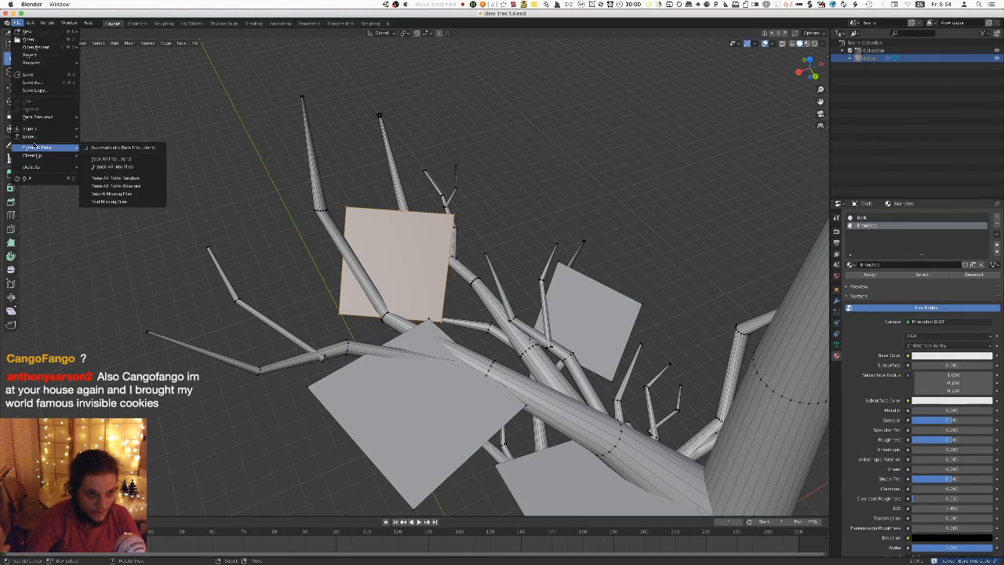
mouse_move(31, 136)
left_click(97, 191)
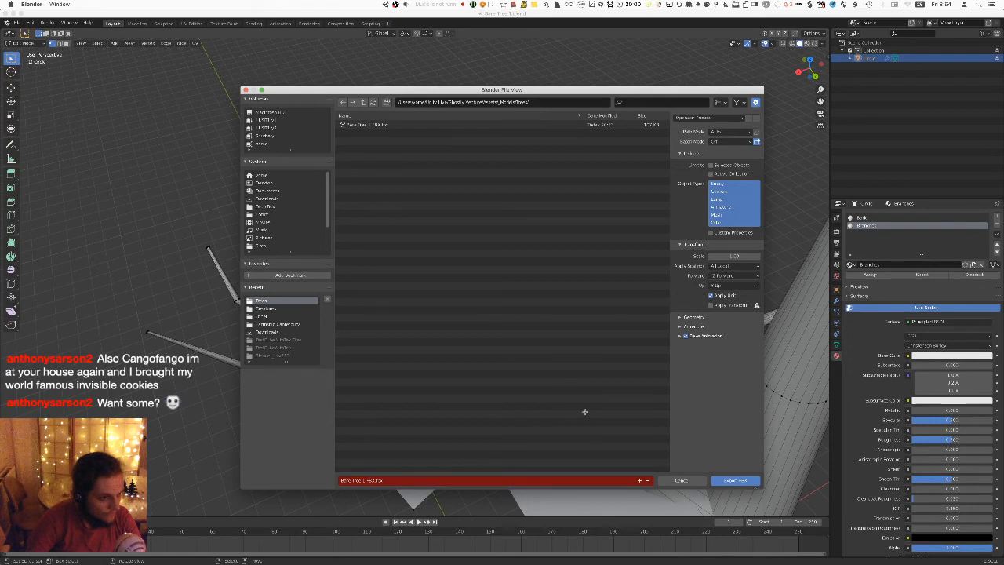
left_click(734, 480)
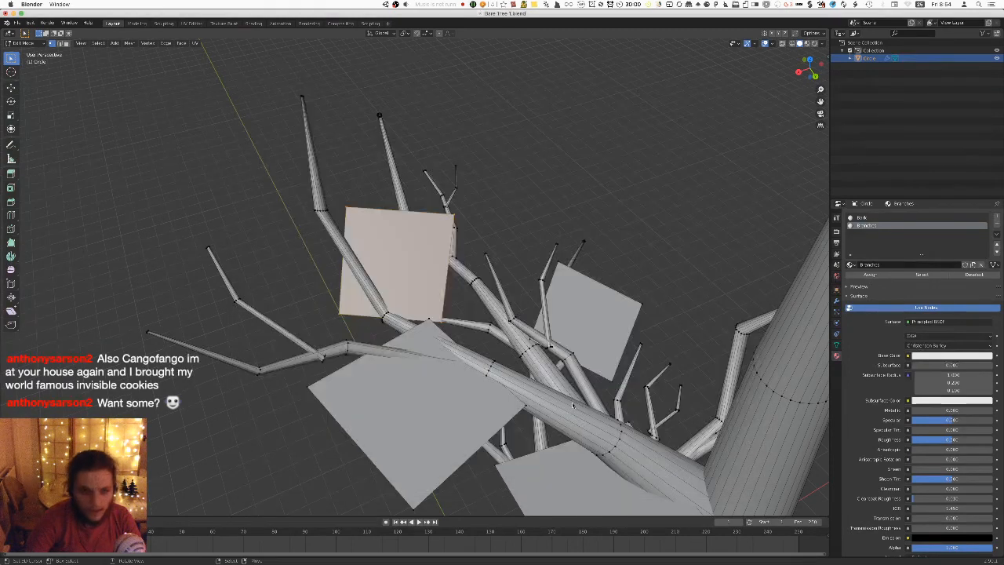
Check the duplicated plane's twigs on the tree in Unity, and return to Blender.
key("super+Tab")
scroll(388, 115, "up", 4)
scroll(396, 120, "down", 8)
left_click_drag(396, 119, 307, 188, "alt")
key("super+Tab")
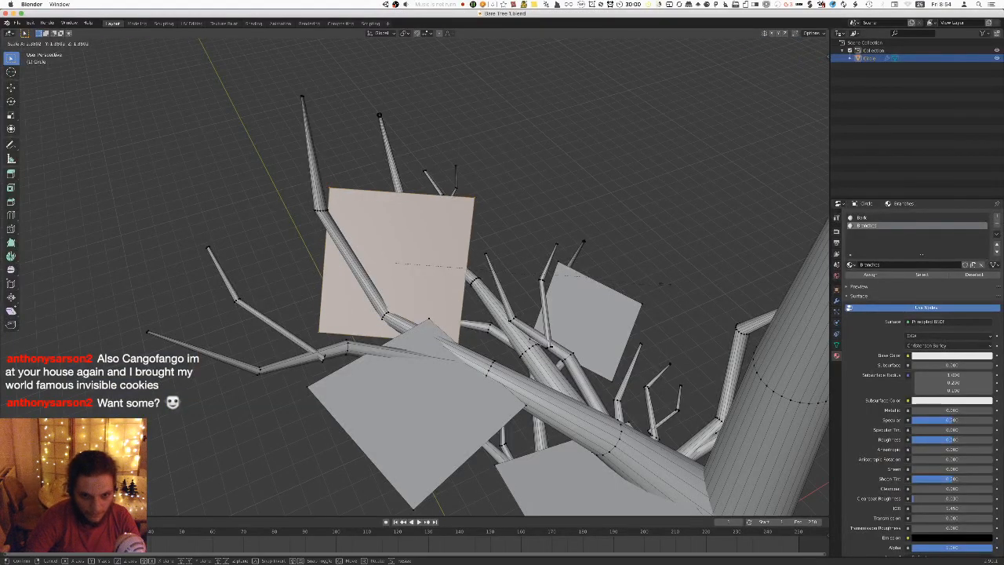
Enlarge the duplicated plane and reposition it outward along its limb.
key("g")
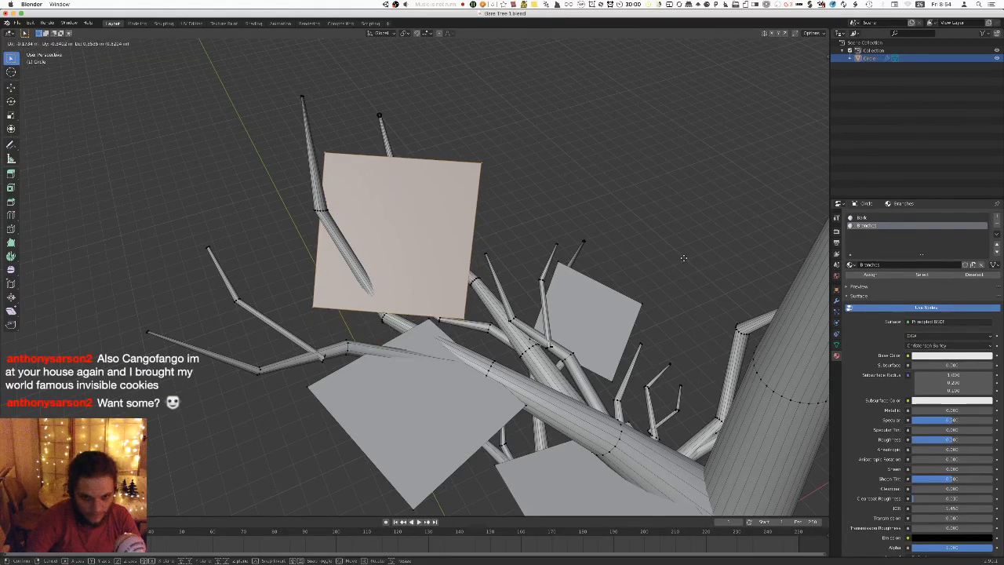
middle_click_drag(563, 294, 531, 342)
left_click(649, 252)
key("g")
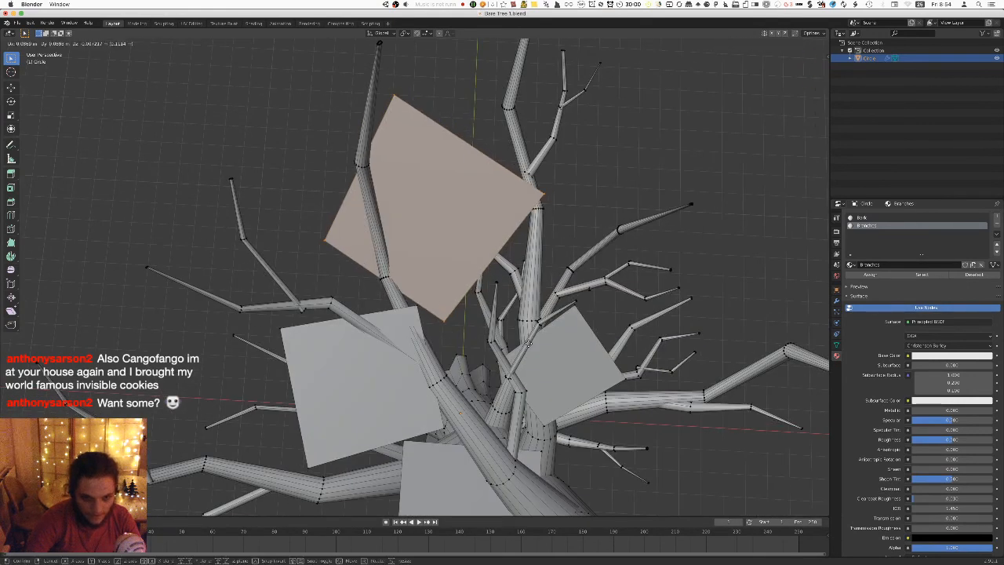
left_click(526, 345)
Save the file and re-export the tree with the enlarged duplicate as FBX, overwriting Bare Tree 1 FBX.fbx.
key("ctrl+s")
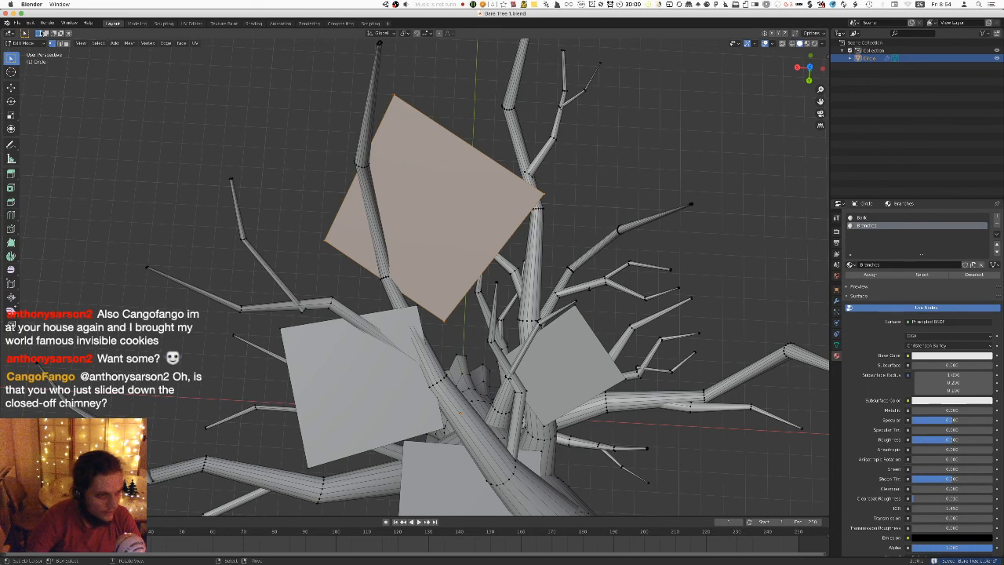
left_click(17, 22)
mouse_move(35, 136)
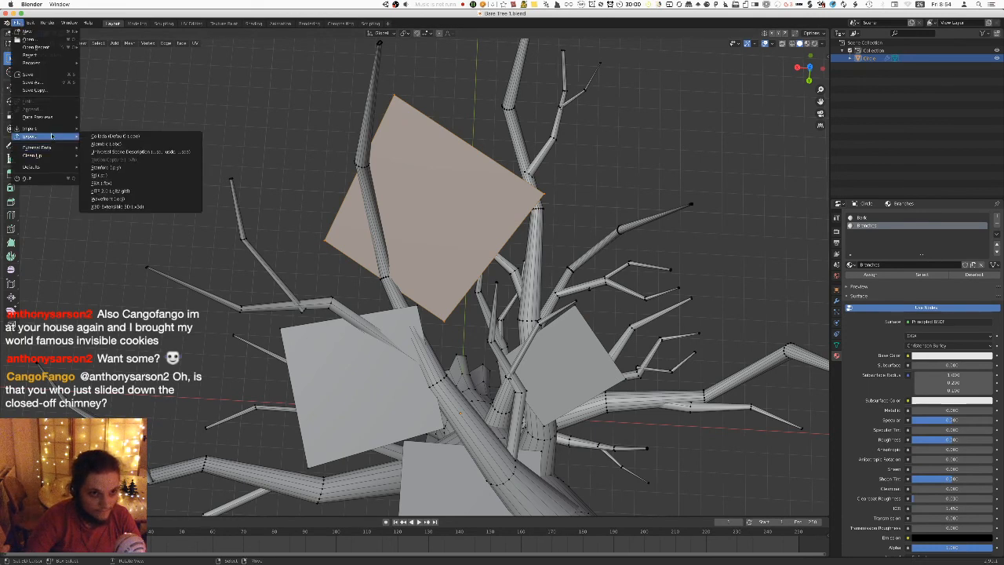
left_click(104, 182)
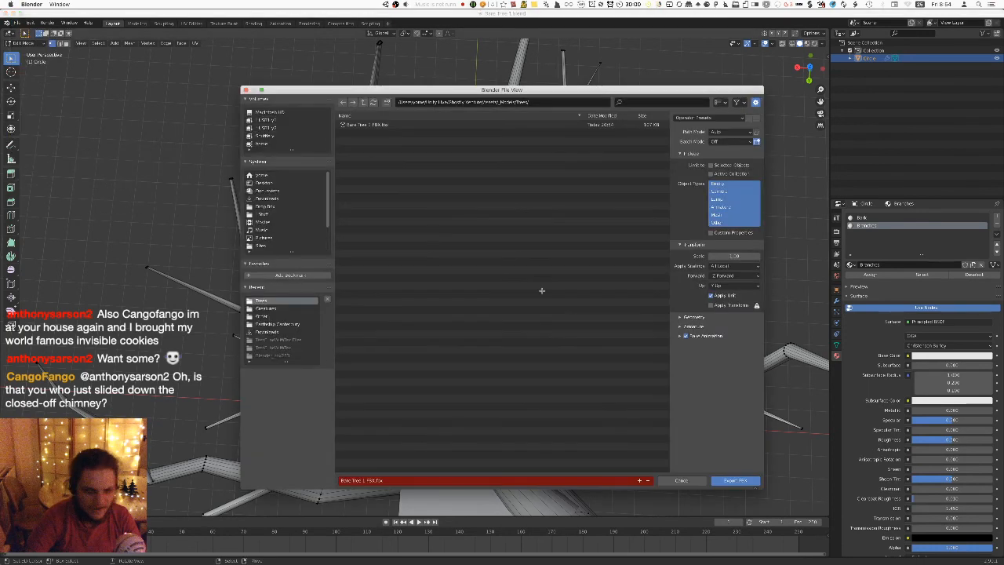
left_click(729, 480)
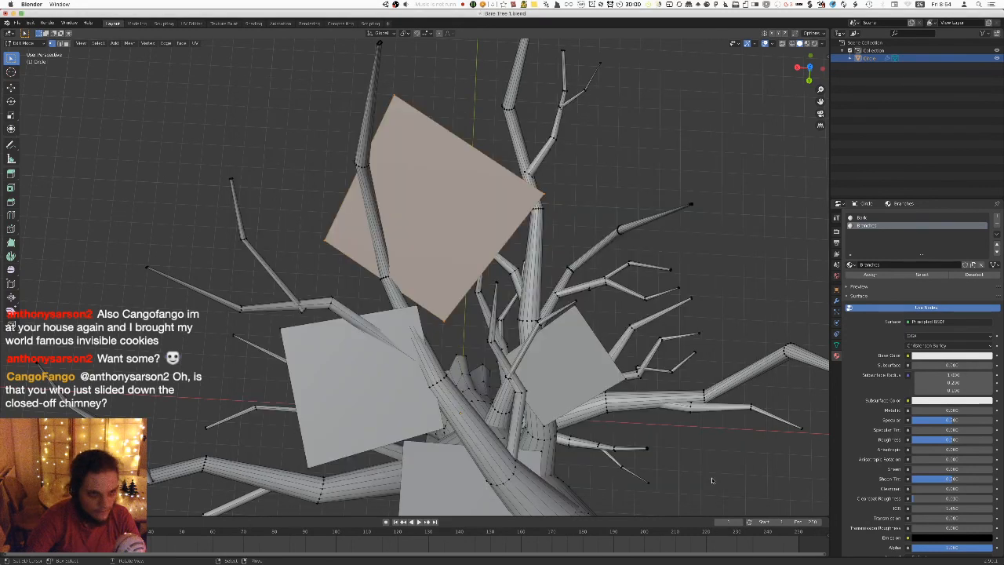
Switch to Unity and examine the re-exported tree's twigs from above and from the side.
key("super+Tab")
left_click_drag(386, 183, 298, 171, "alt")
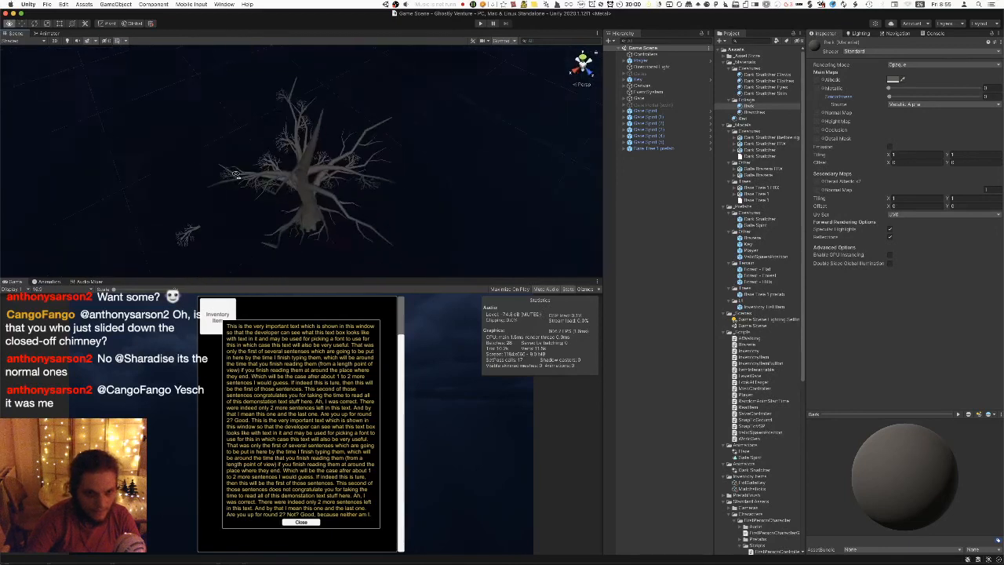
left_click_drag(210, 143, 452, 168, "alt")
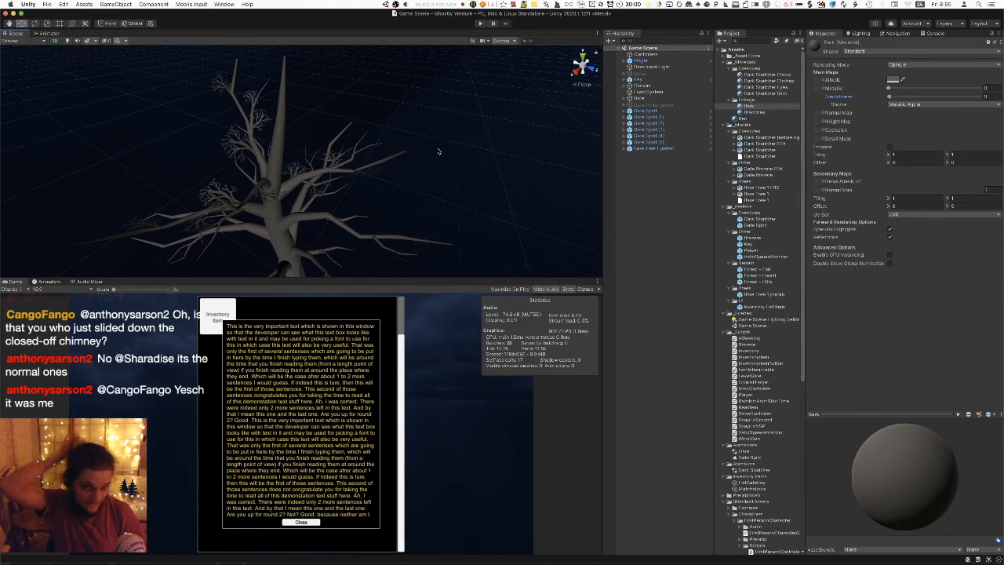
left_click_drag(439, 151, 382, 182, "alt")
scroll(379, 152, "down", 5)
Test-run the game, examine the branch planes on the spawned forest trees, and stop the run.
key("super+p")
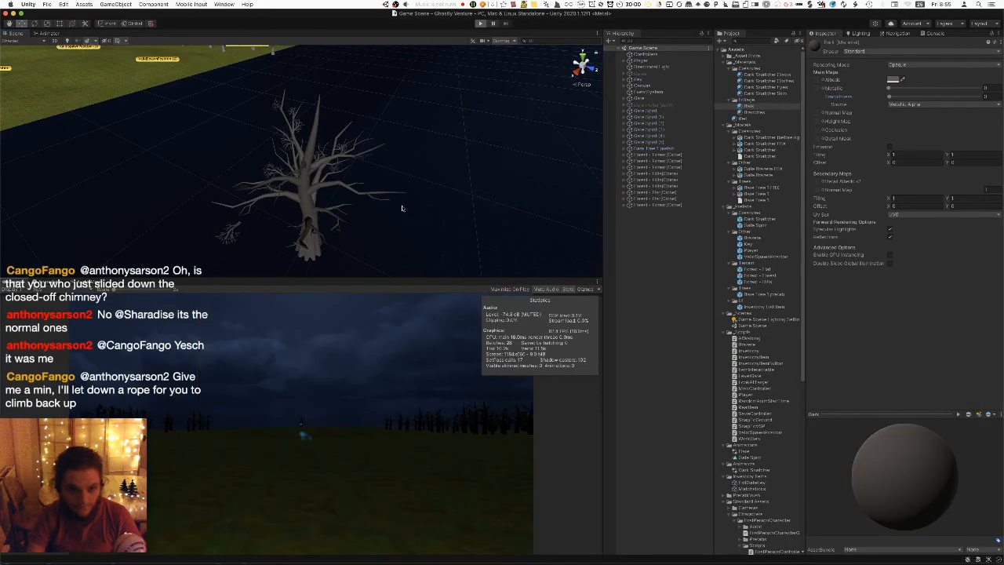
scroll(401, 207, "down", 5)
left_click_drag(400, 206, 283, 68, "alt")
key("w")
right_click_drag(283, 67, 251, 187)
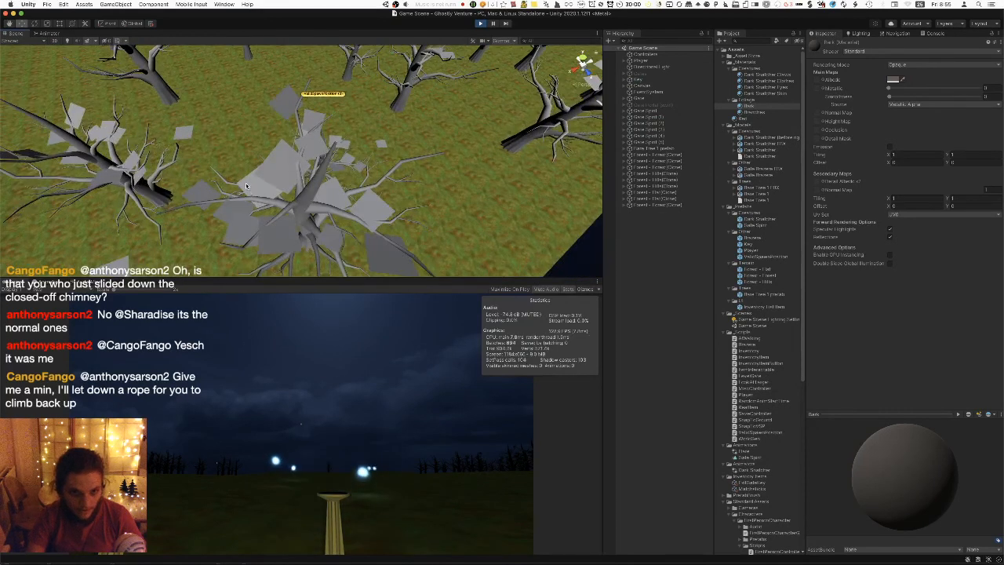
key("super+p")
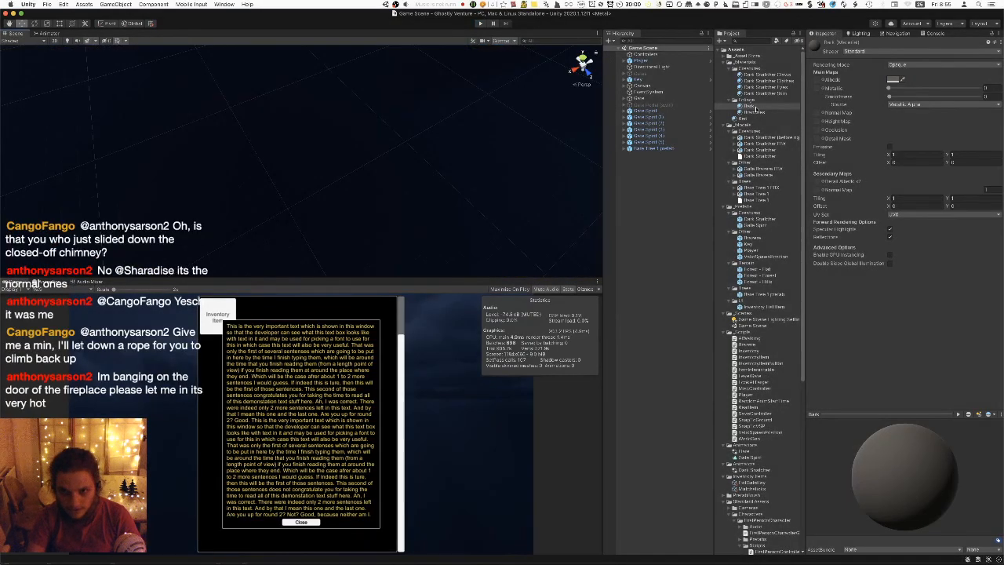
Apply all overrides of the scene's Bare Tree 1 instance to its prefab.
left_click(676, 147)
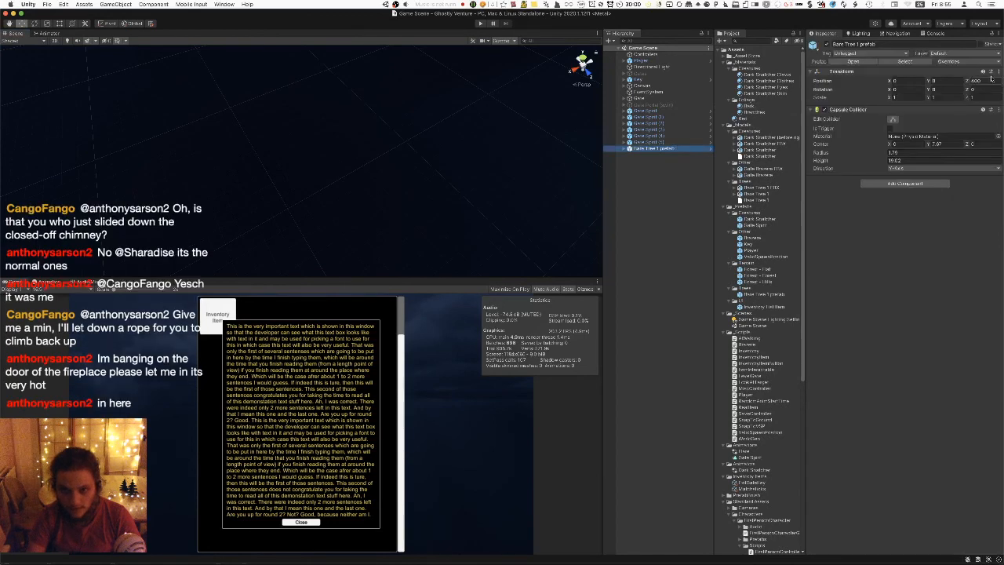
left_click(971, 62)
left_click(976, 131)
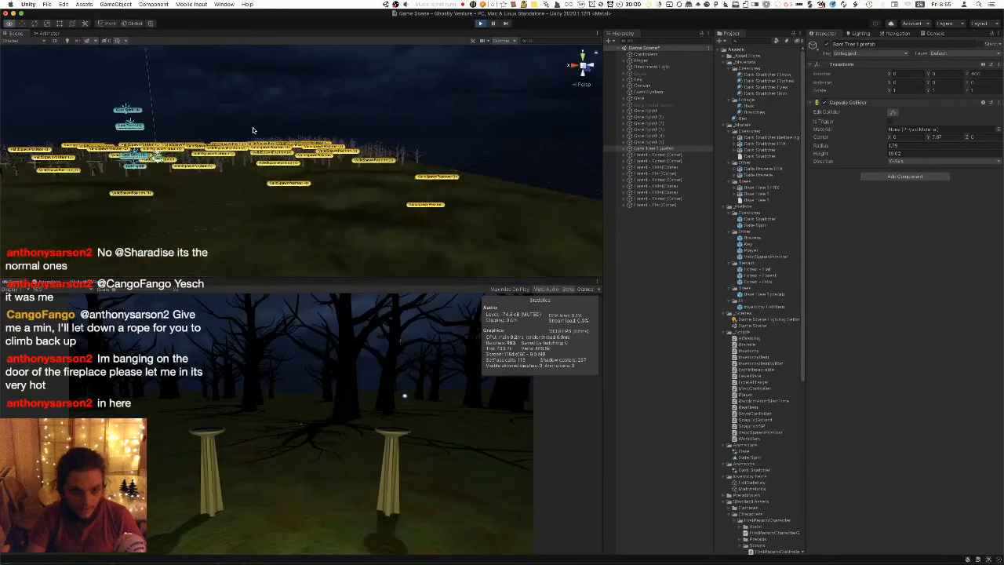
Run the game again and show the forest without gizmos in a maximized Scene view.
left_click_drag(253, 130, 274, 232, "alt")
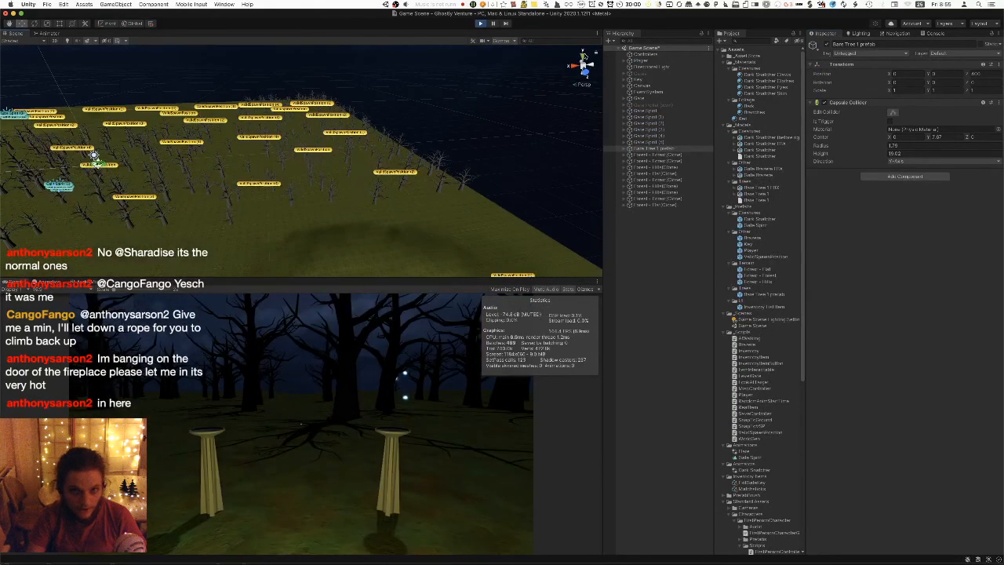
left_click(501, 40)
scroll(395, 161, "up", 5)
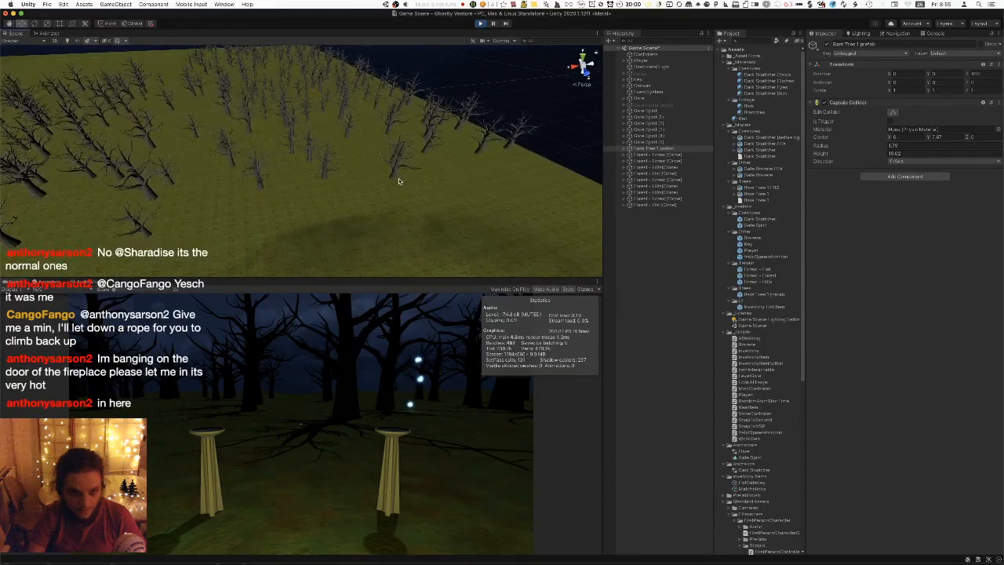
key("shift+space")
Fly around the spawned trees to examine their twig planes up close and from above.
scroll(424, 184, "up", 10)
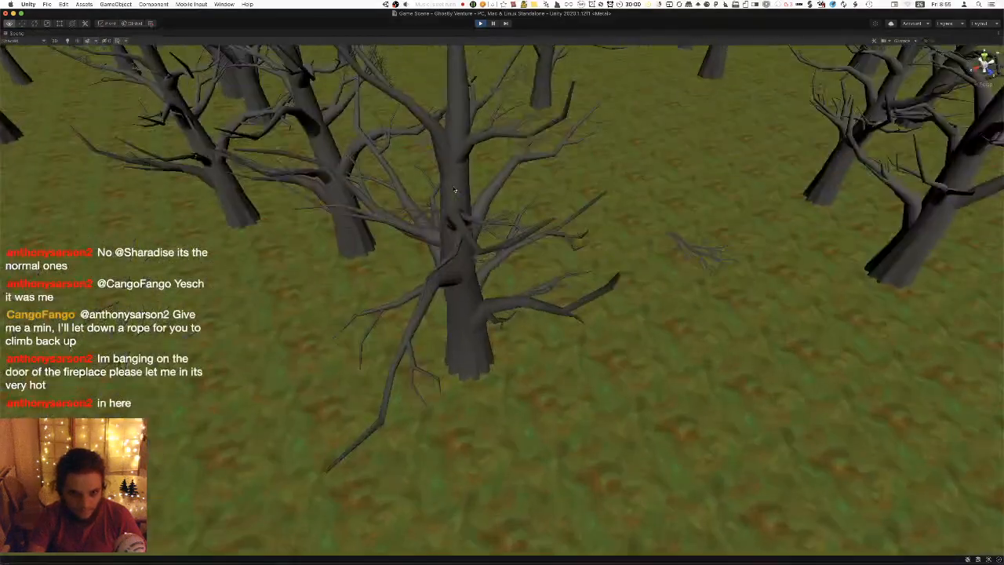
left_click_drag(455, 190, 417, 138, "alt")
right_click_drag(417, 138, 340, 236)
key("w")
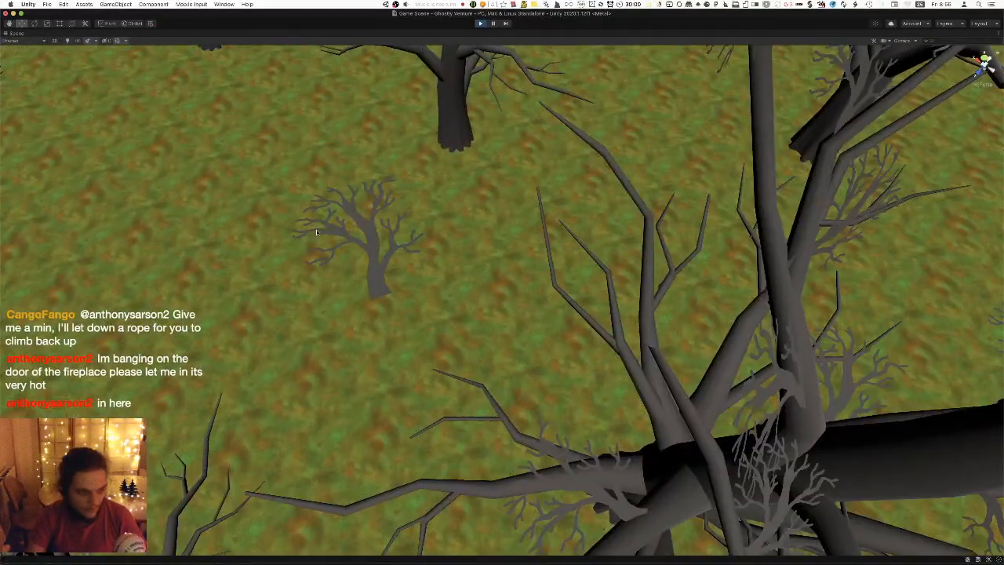
right_click_drag(345, 283, 600, 207)
right_click_drag(471, 235, 566, 312)
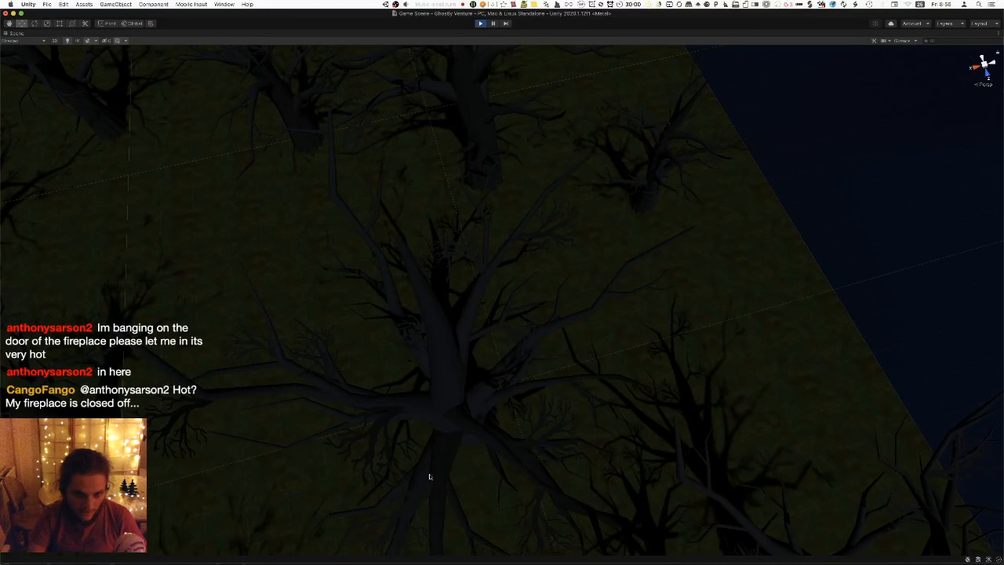
right_click_drag(481, 399, 467, 399)
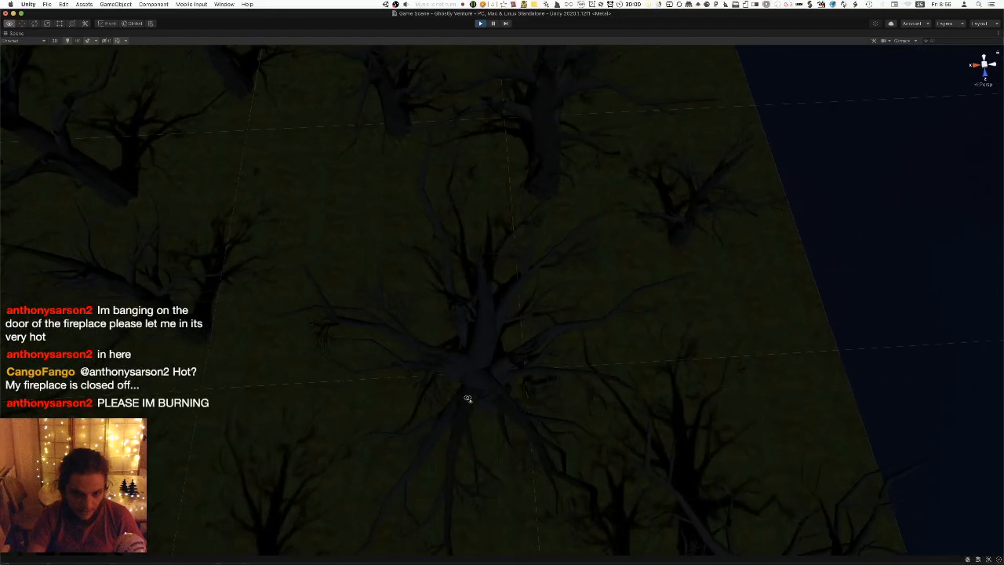
Switch off the Scene view's lighting and leave the maximized test run.
left_click(66, 41)
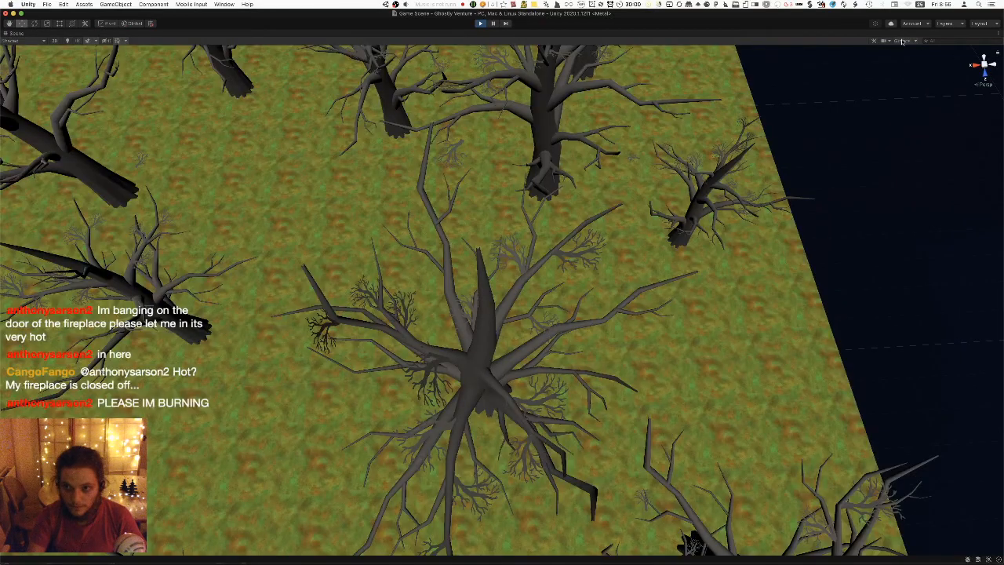
key("shift+space")
left_click(479, 24)
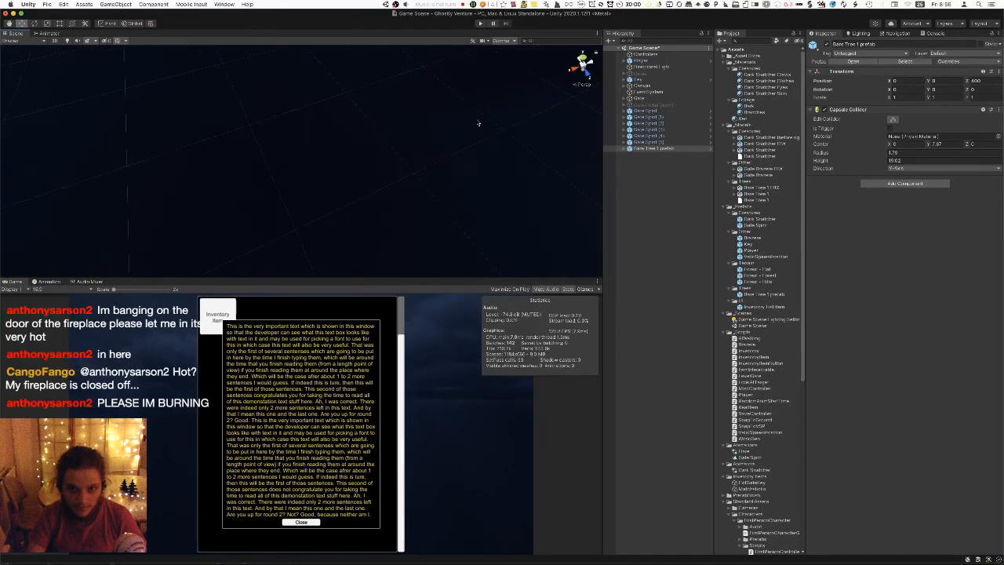
Examine the framed Bare Tree 1 instance from several angles, and return to Blender with the plane deselected.
key("f")
left_click_drag(468, 130, 421, 140, "alt")
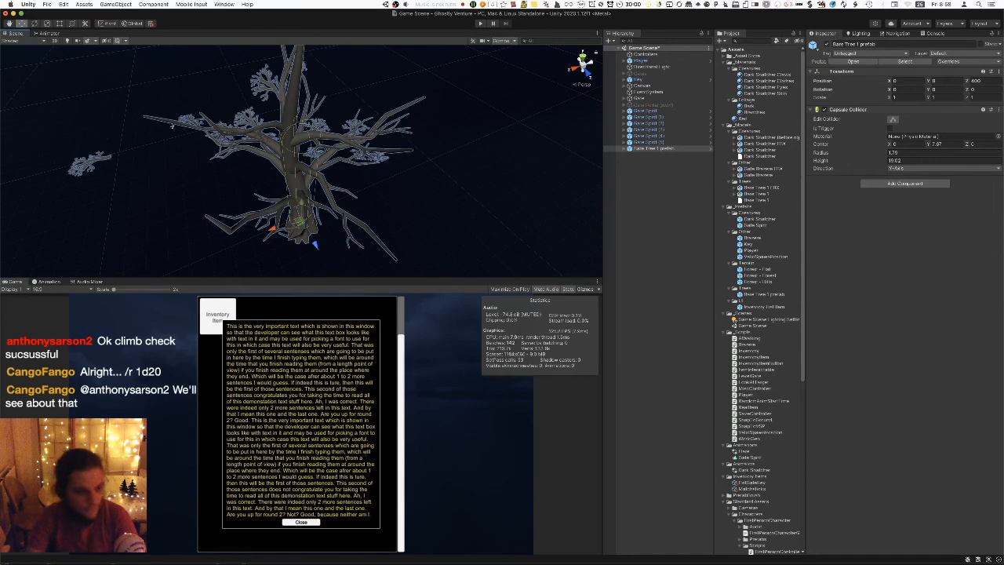
left_click_drag(326, 197, 258, 181, "alt")
key("super+Tab")
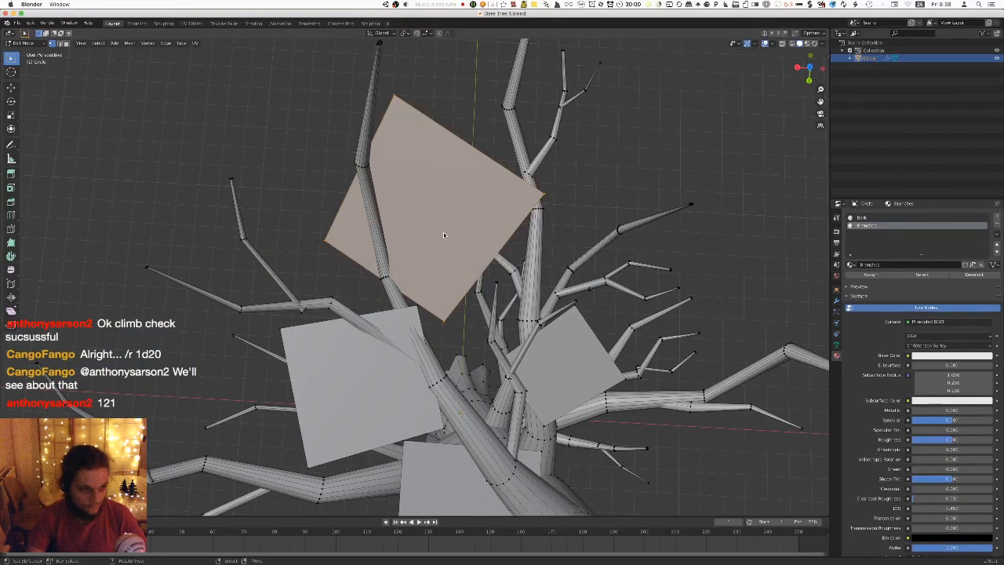
key("alt+a")
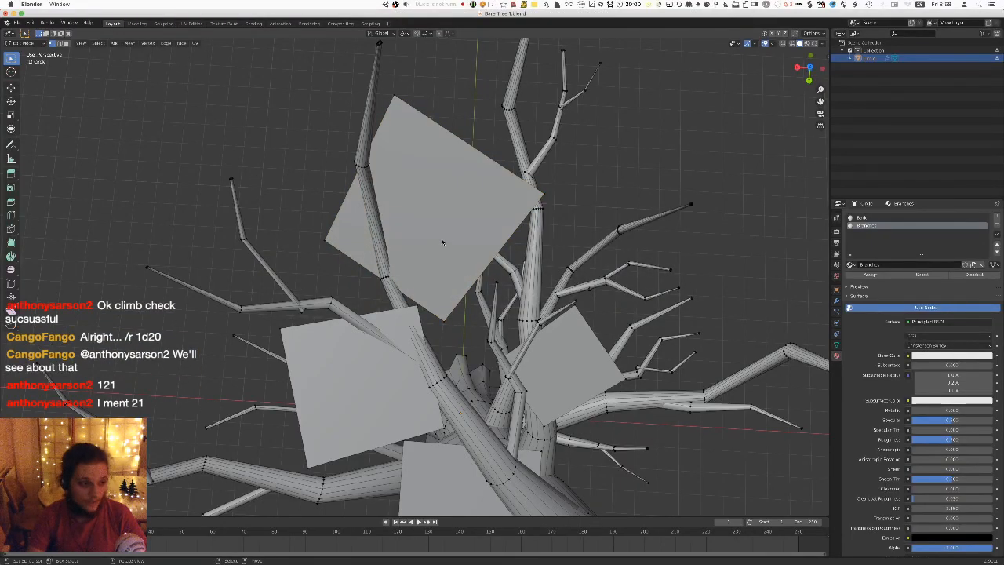
Select the limb already fitted with branch planes, including its side twigs and four planes, and hide it all.
scroll(442, 239, "down", 1)
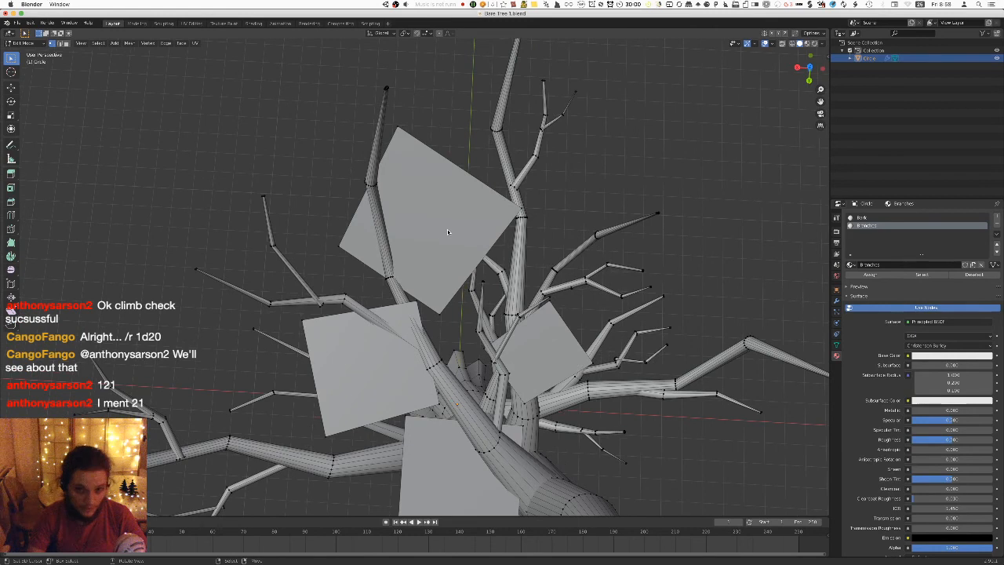
left_click(401, 131)
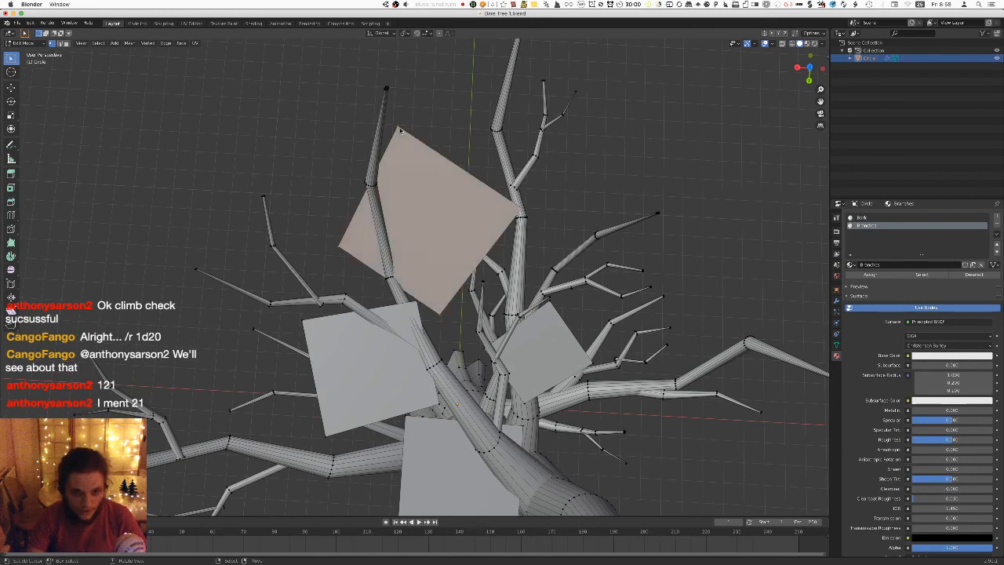
key("KP_7")
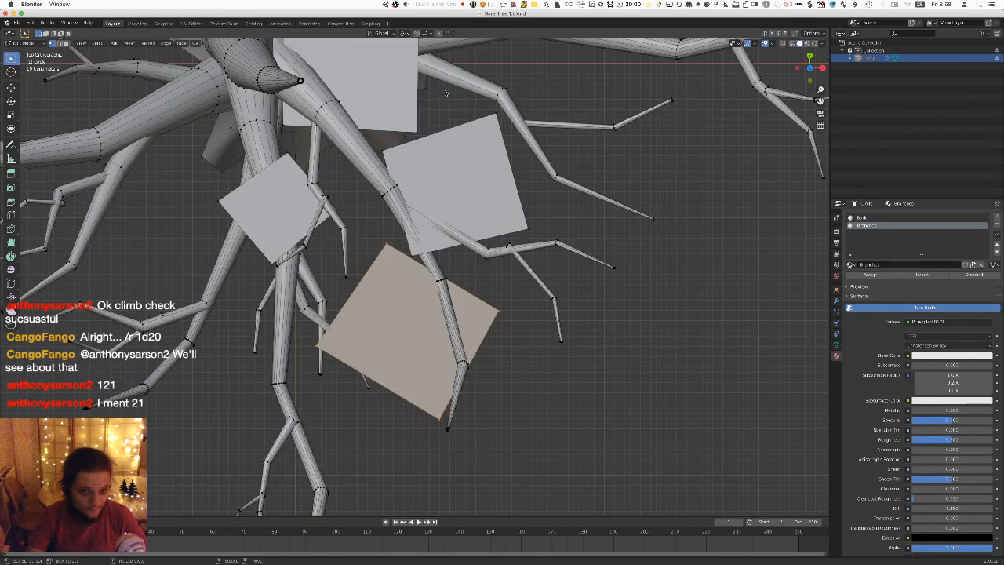
middle_click_drag(396, 180, 343, 211)
left_click(269, 287)
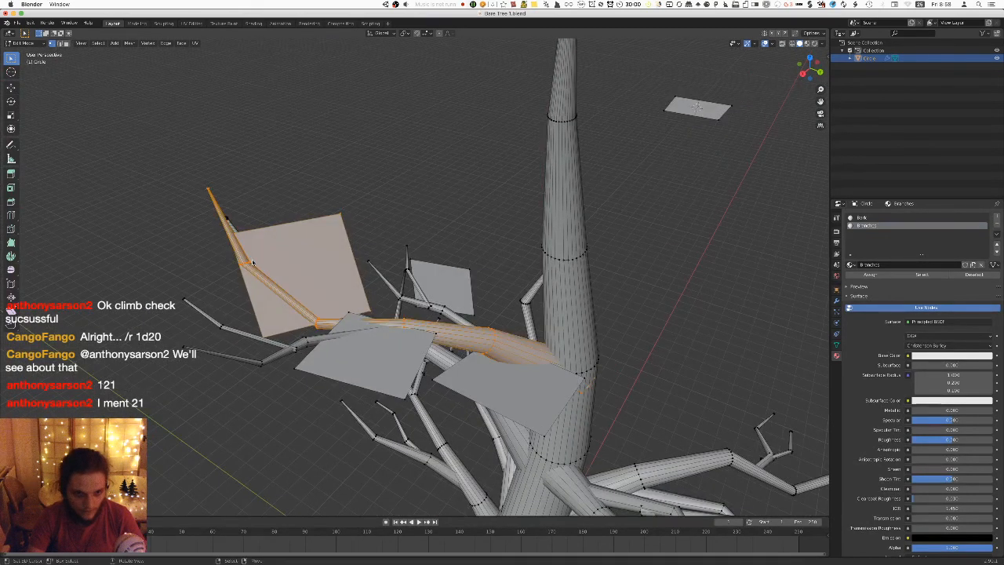
middle_click_drag(269, 287, 261, 280)
key("l")
key("l")
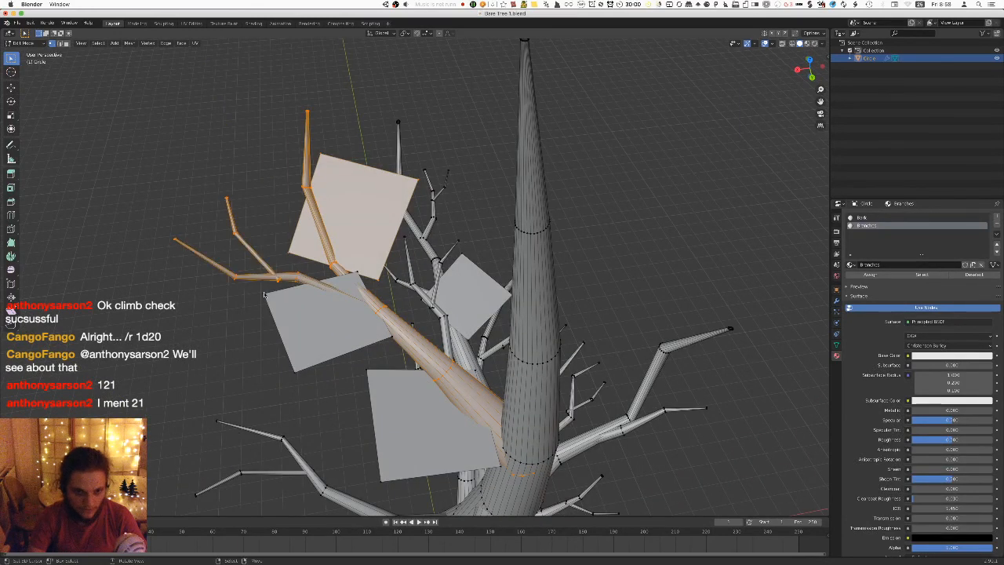
middle_click_drag(356, 363, 364, 284)
key("l")
key("l")
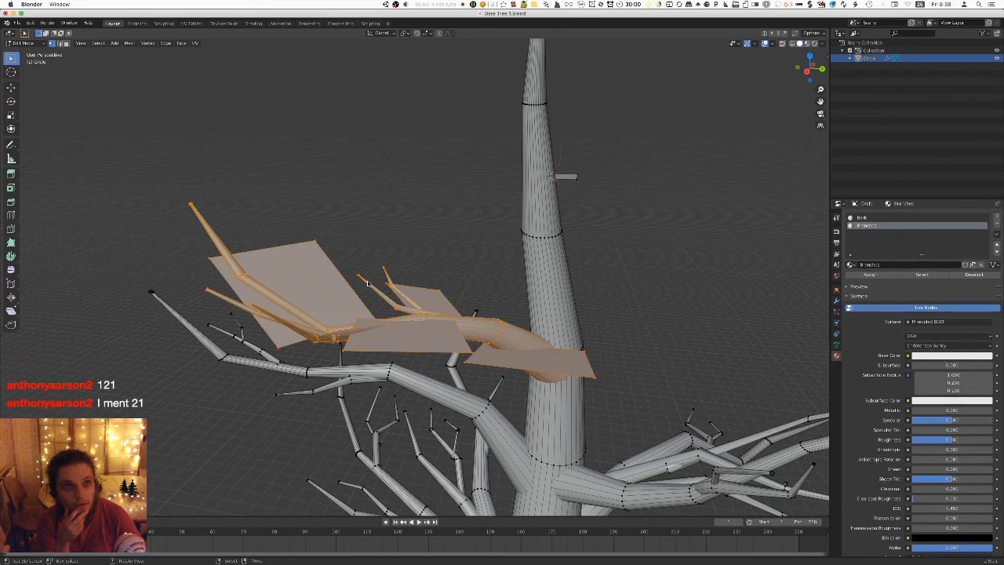
middle_click_drag(367, 284, 455, 263)
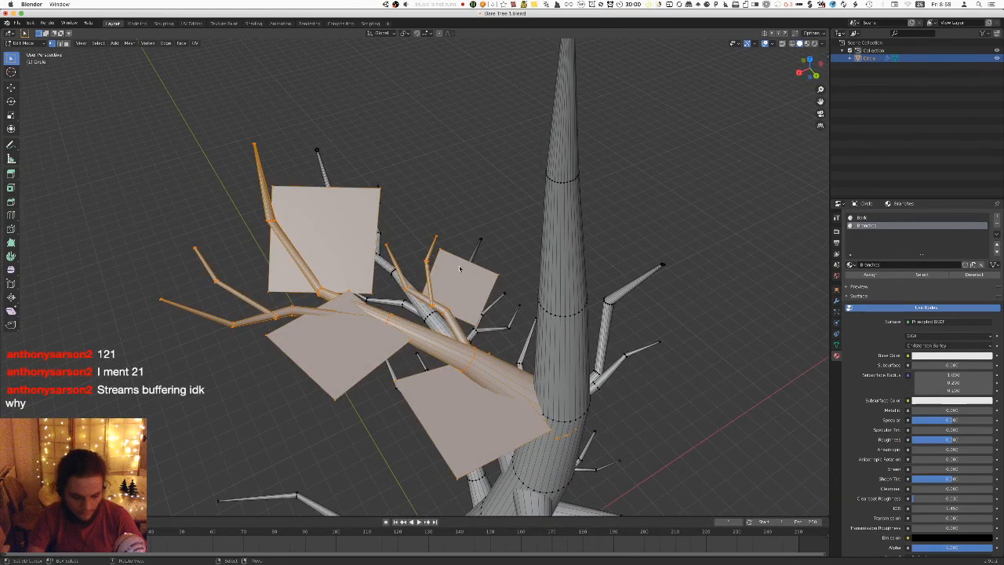
key("h")
middle_click_drag(441, 260, 476, 265)
scroll(477, 266, "down", 3)
key("KP_7")
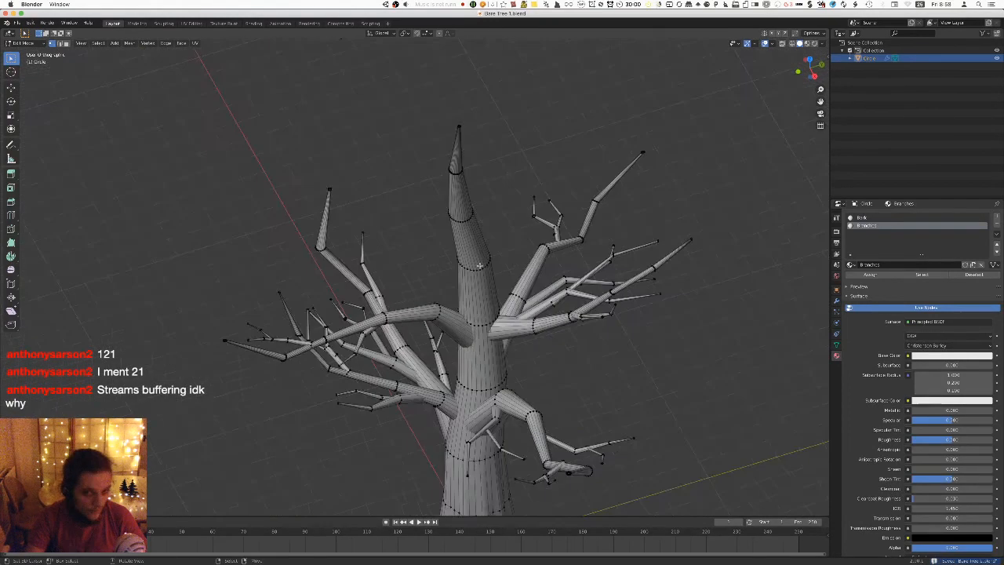
middle_click_drag(392, 241, 347, 180)
Switch to OBS to check the stream's dropped frames, and return to Blender.
key("super+Tab")
key("super+Tab")
key("super+Tab")
key("super+Tab")
key("super+Tab")
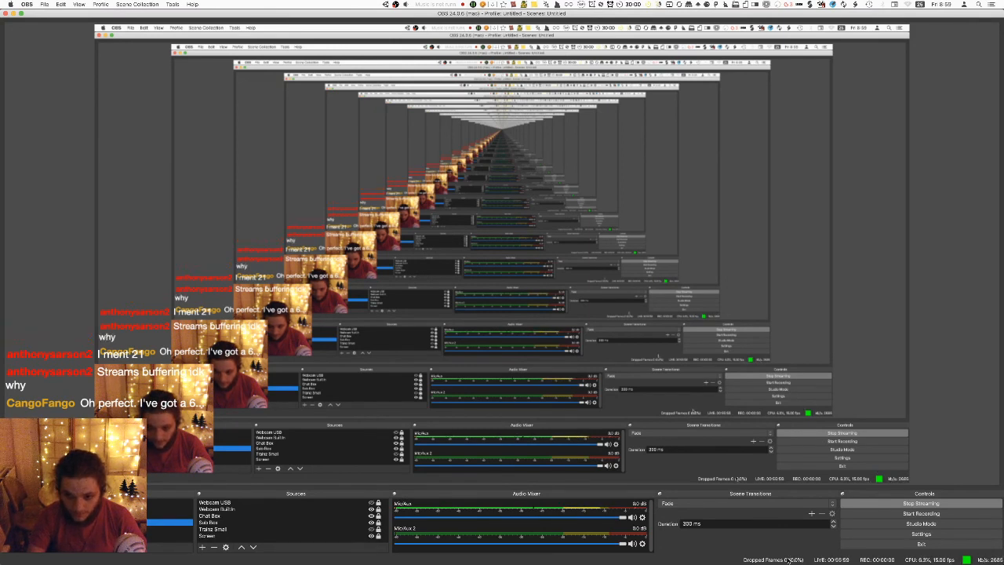
key("super+Tab")
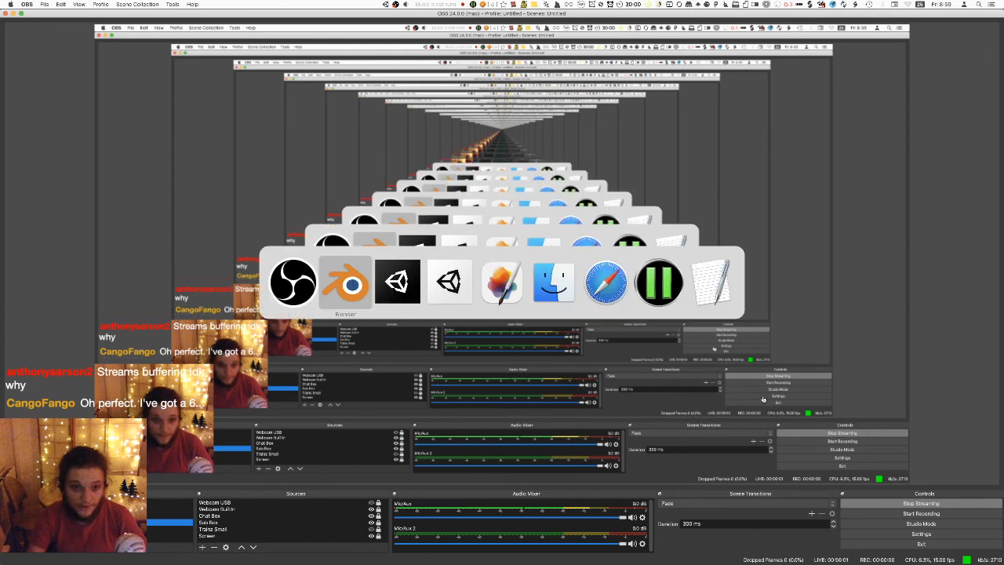
In top view, duplicate the spare plane beside the tree and place the copy against the trunk.
middle_click_drag(522, 327, 484, 294)
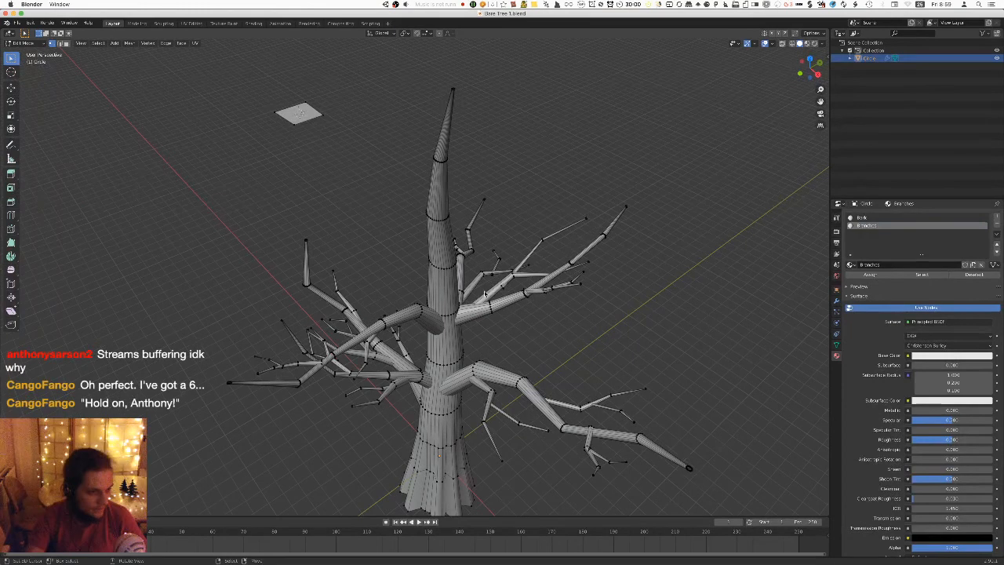
middle_click_drag(485, 293, 471, 337)
key("KP_7")
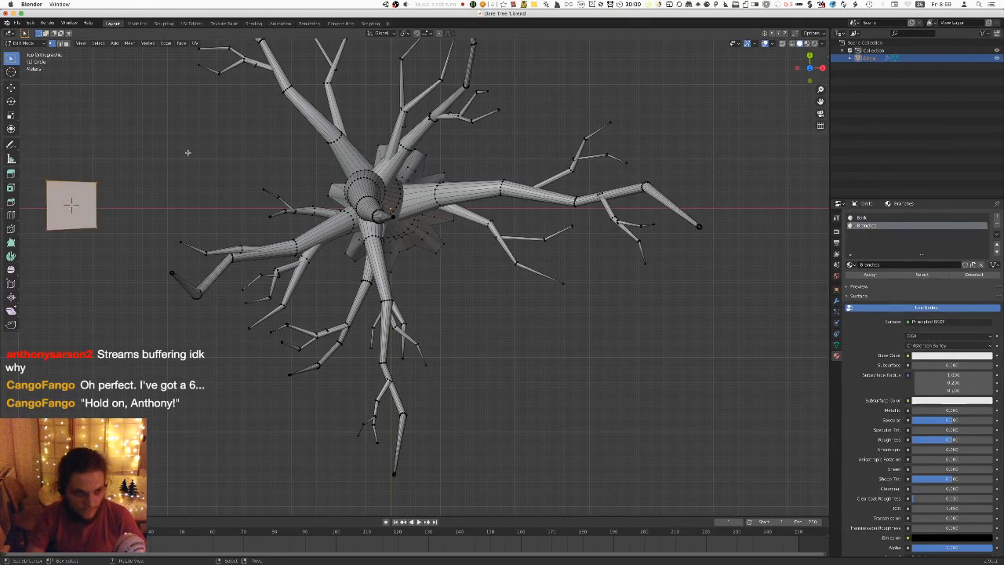
middle_click_drag(196, 160, 259, 229, "shift")
key("shift+d")
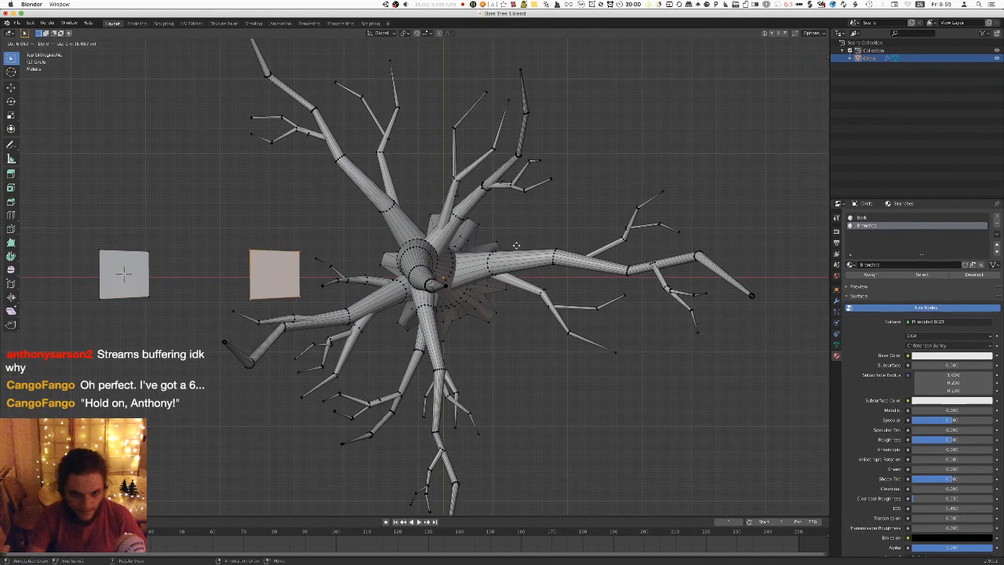
left_click(638, 239)
key("Tab")
scroll(513, 256, "up", 5)
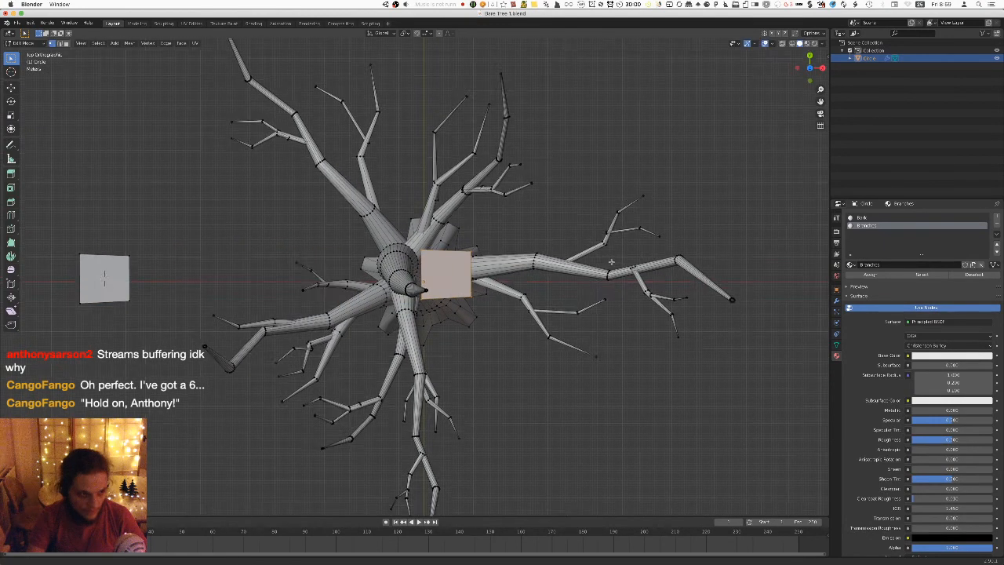
Rotate the plane copy in top view so it lies diagonally across the front limb's base.
middle_click_drag(514, 255, 539, 181)
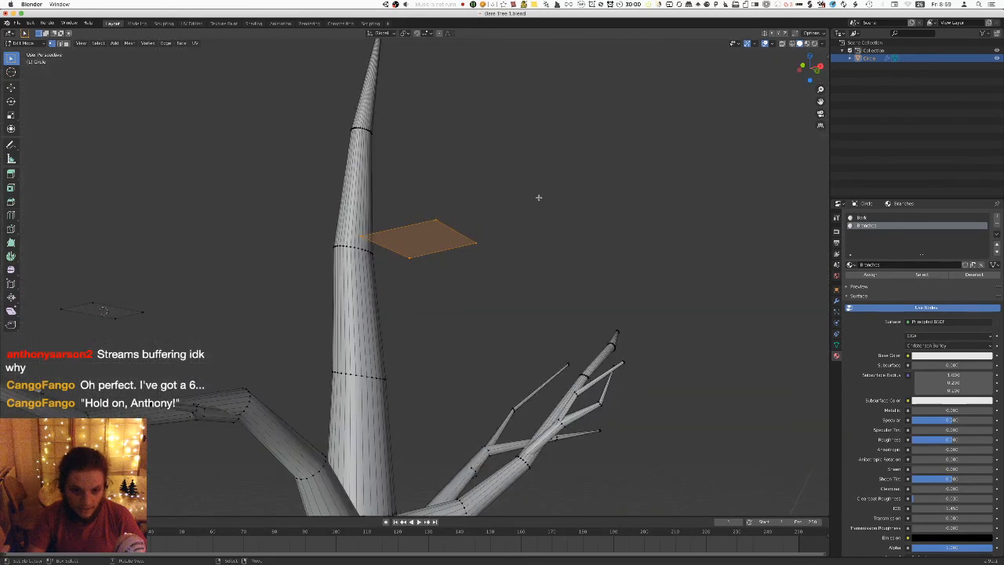
key("KP_5")
key("KP_7")
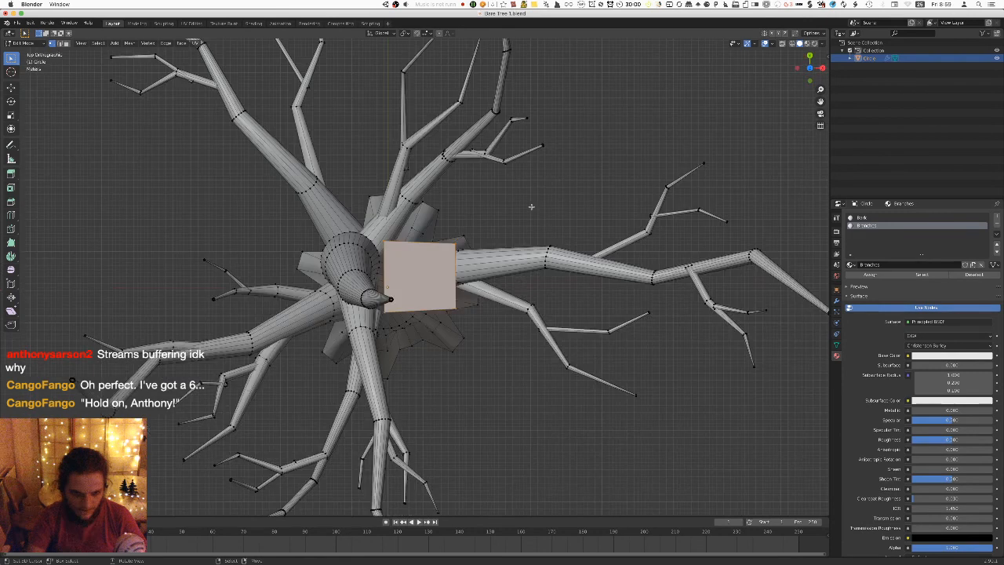
scroll(533, 210, "up", 4)
key("r")
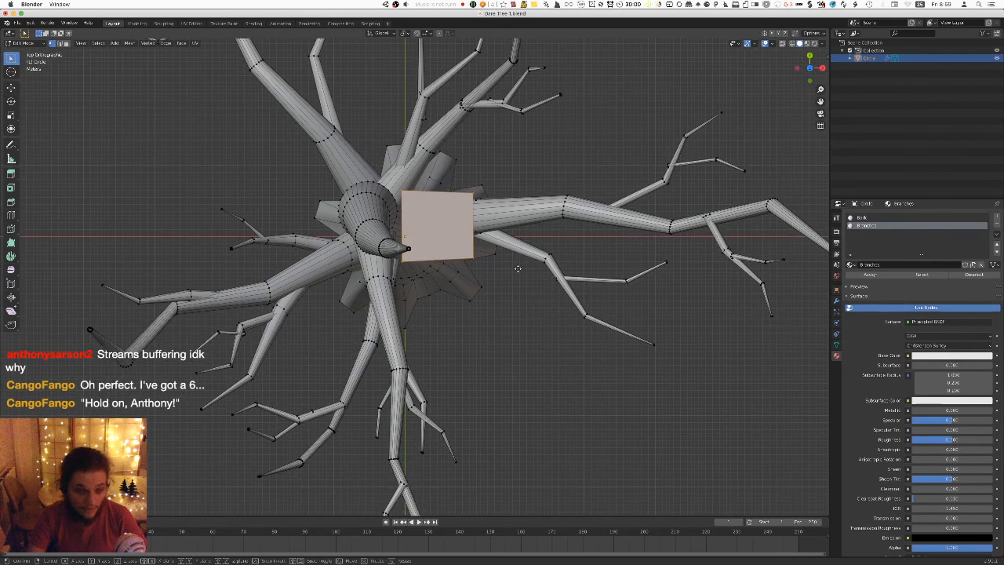
key("Return")
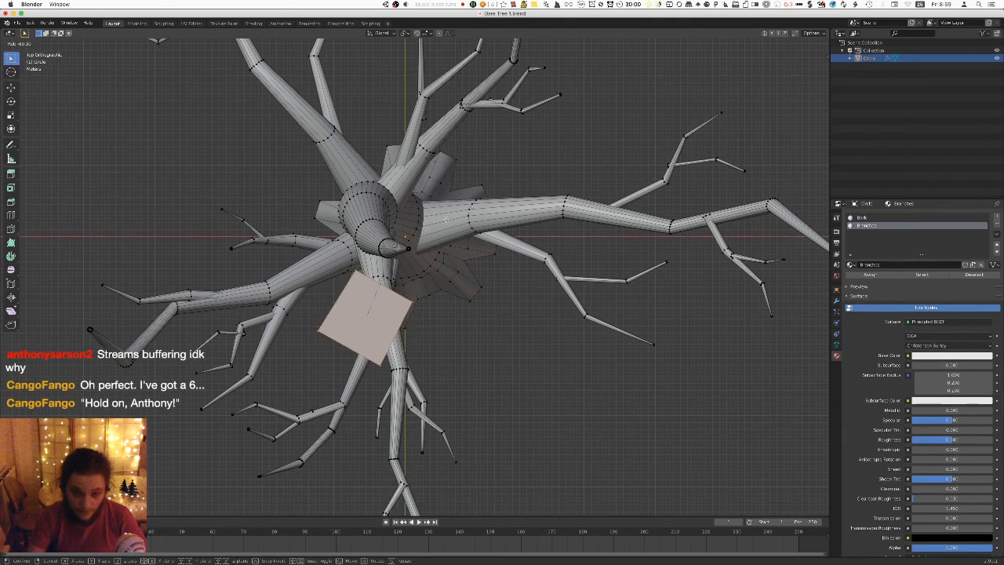
key("Tab")
Lower the plane copy from beside the upper trunk to the height of the front limb.
key("KP_1")
key("g")
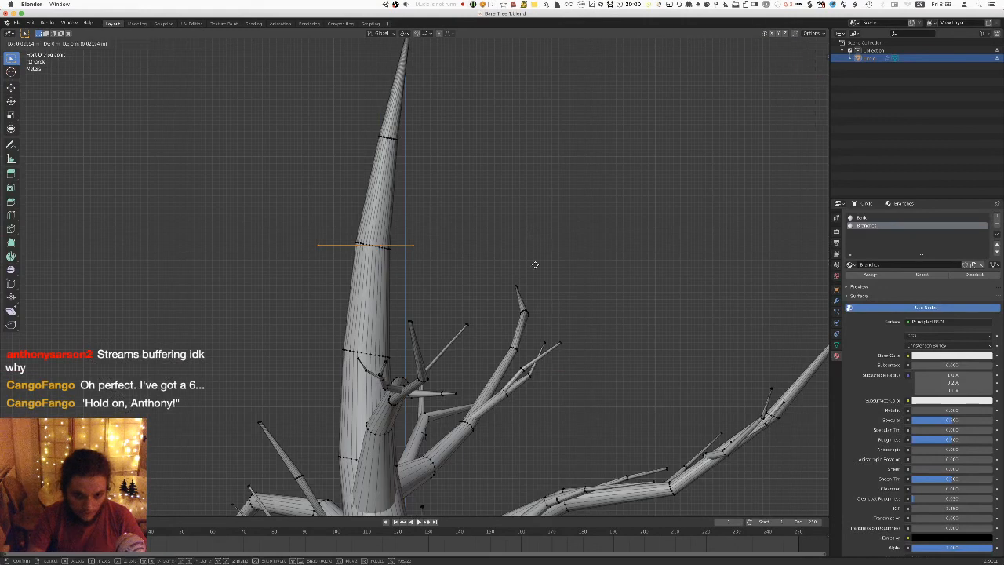
left_click(540, 352)
middle_click_drag(540, 352, 446, 365)
key("g")
left_click(447, 378)
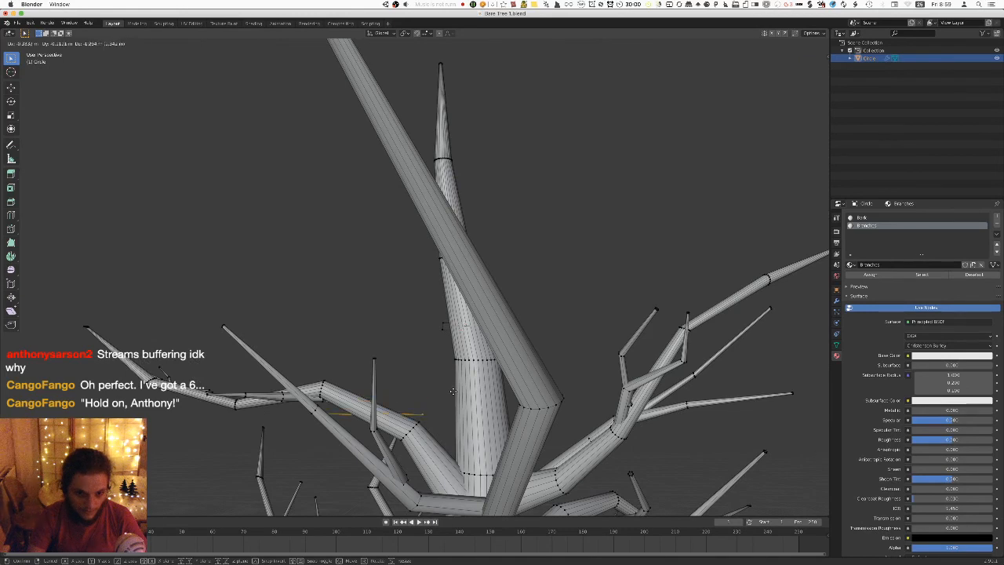
mouse_move(461, 330)
middle_mouse_down()
mouse_move(461, 370)
mouse_move(461, 333)
middle_mouse_up()
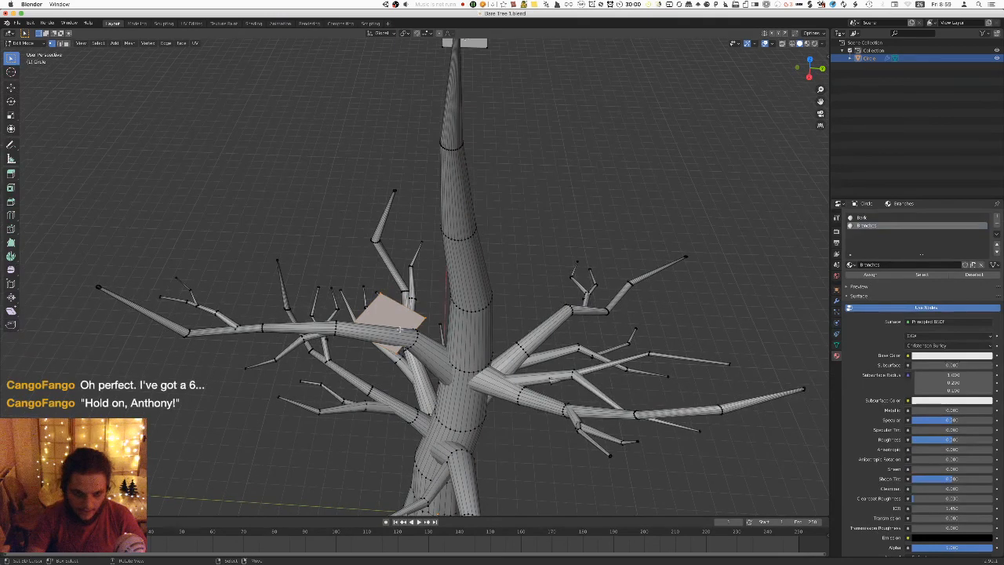
Reposition the plane in top view so it lies across the inner section of the front limb.
scroll(399, 329, "up", 8)
scroll(436, 313, "down", 2)
middle_click_drag(484, 320, 449, 334)
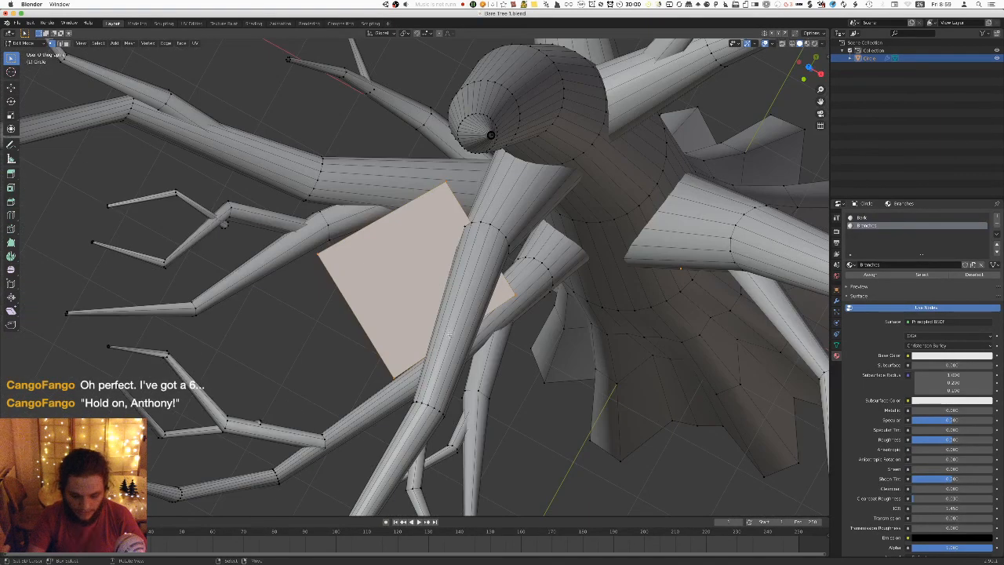
key("KP_7")
scroll(449, 332, "up", 5)
key("g")
left_click(660, 268)
Tilt the plane from a side angle to follow the slope of the front limb.
key("KP_1")
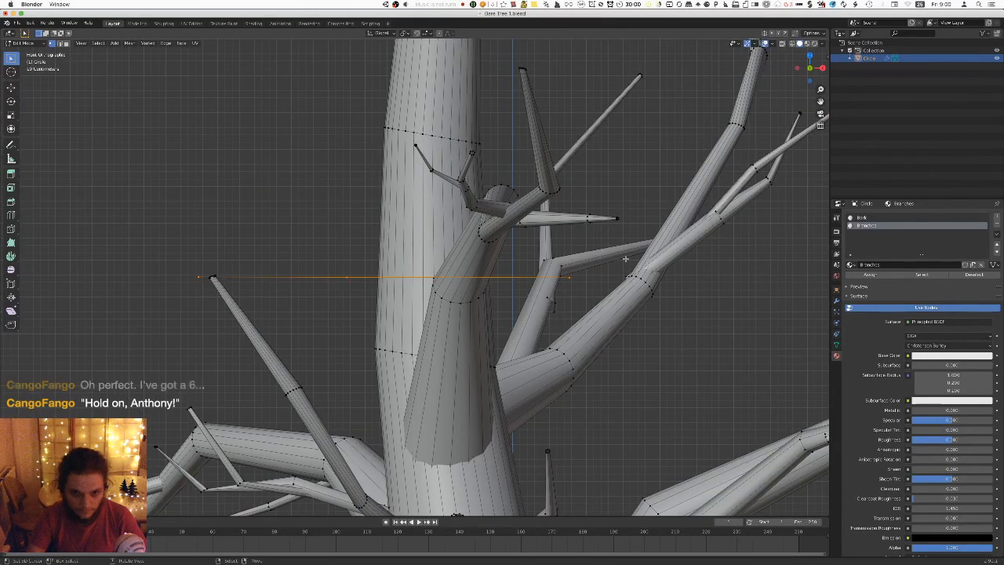
middle_click_drag(602, 268, 621, 265)
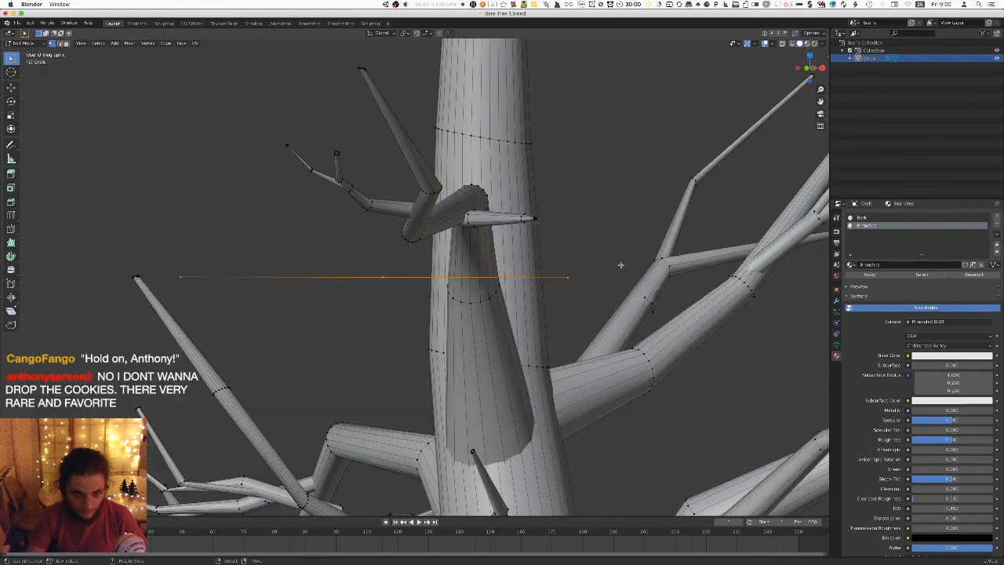
key("KP_3")
middle_click_drag(562, 212, 606, 263)
key("r")
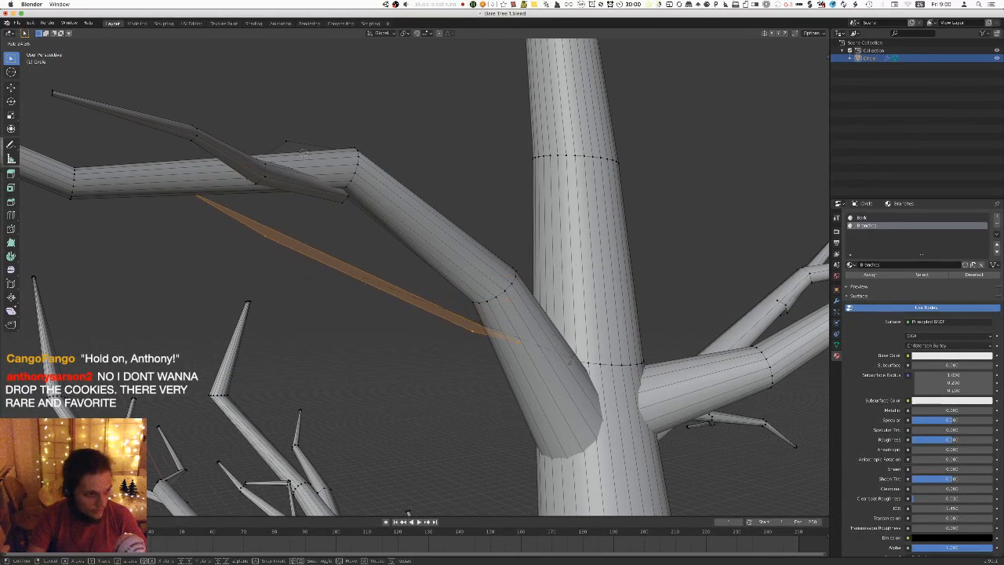
left_click(570, 359)
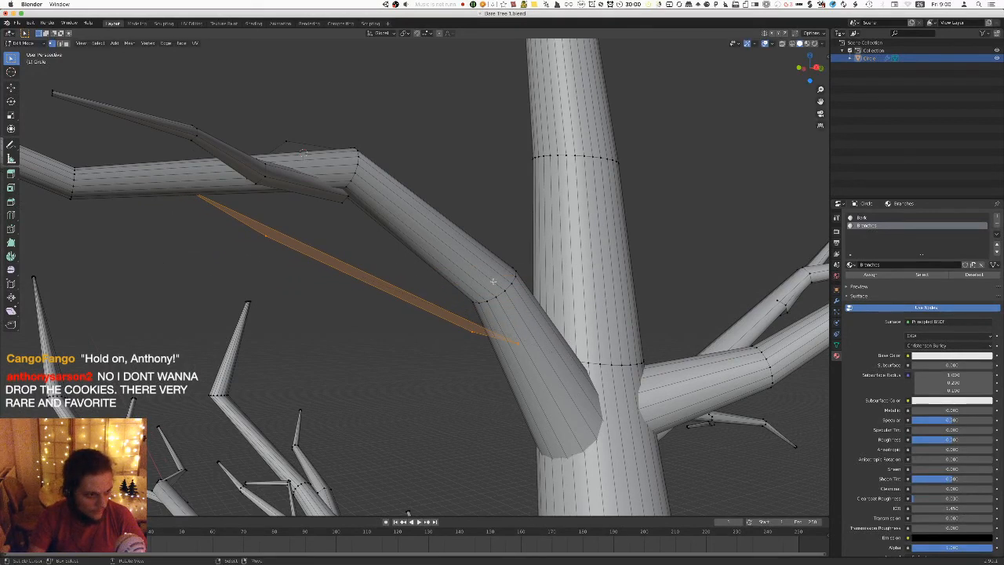
Move the tilted plane up against the limb and adjust its placement across the limb in top view.
key("g")
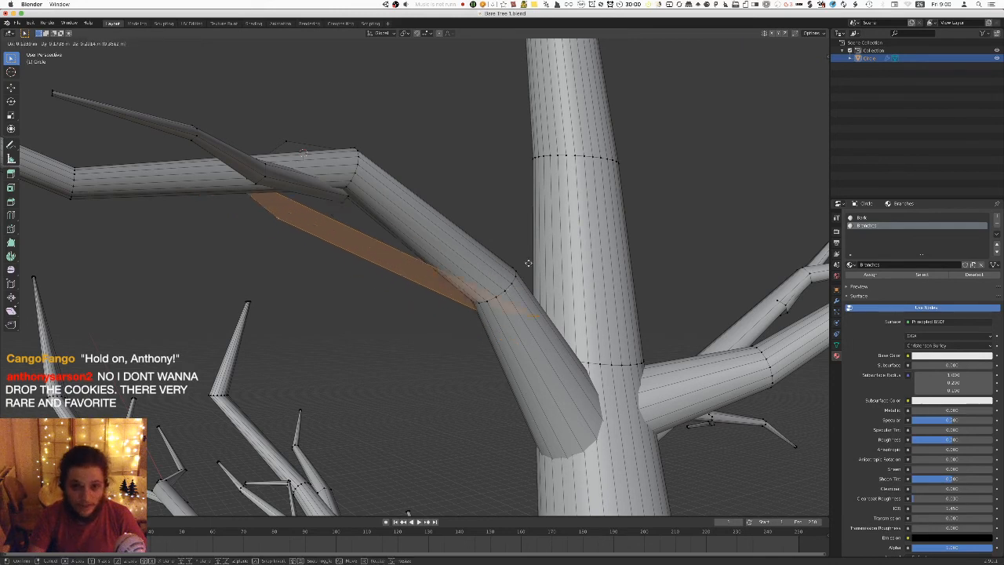
left_click(526, 258)
middle_click_drag(527, 258, 464, 276)
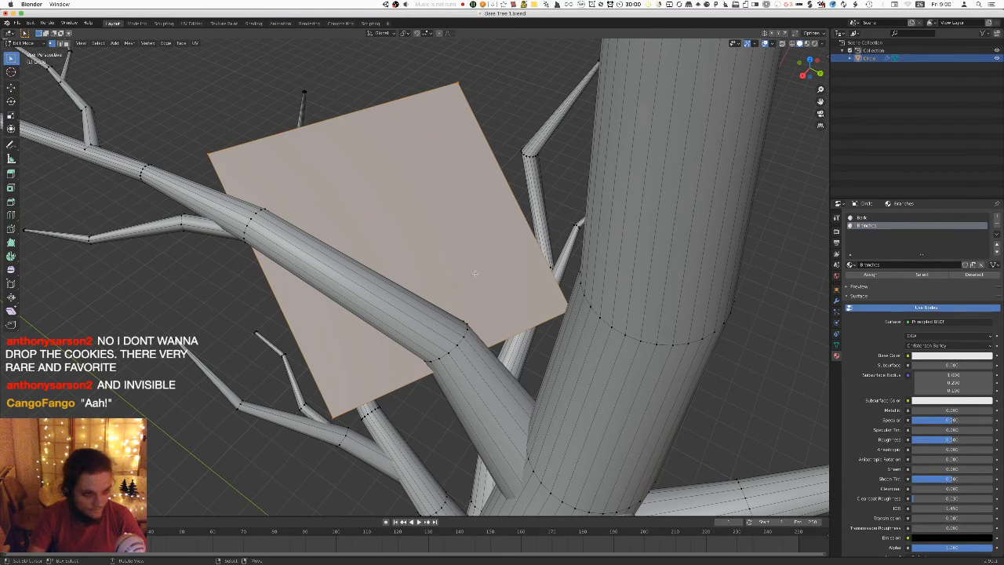
scroll(483, 229, "down", 2)
key("KP_7")
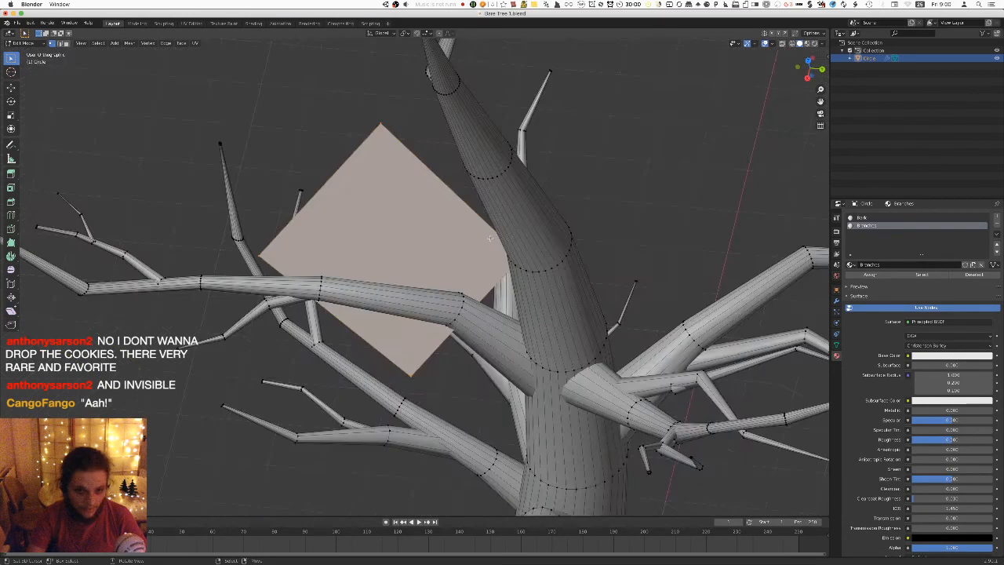
key("g")
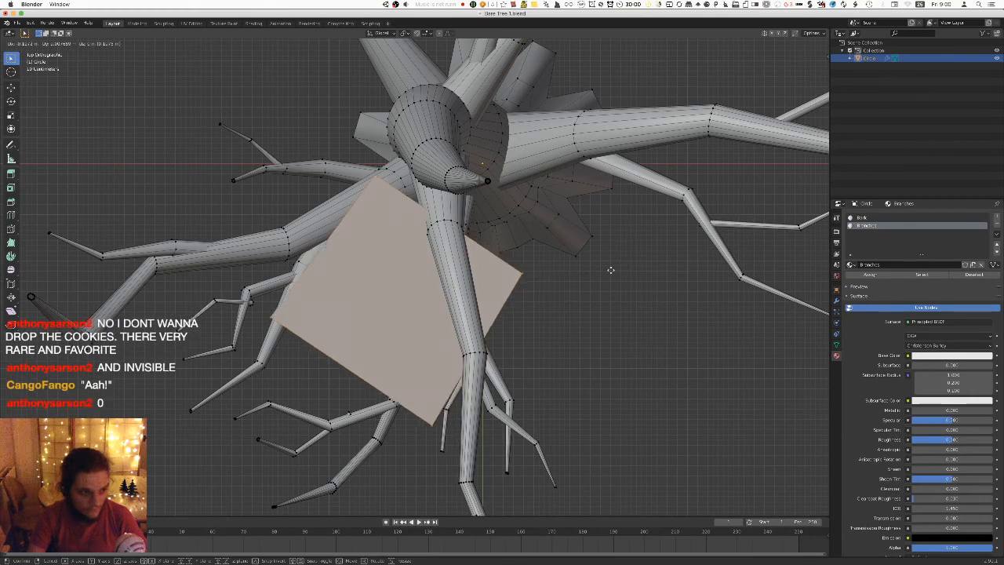
left_click(606, 269)
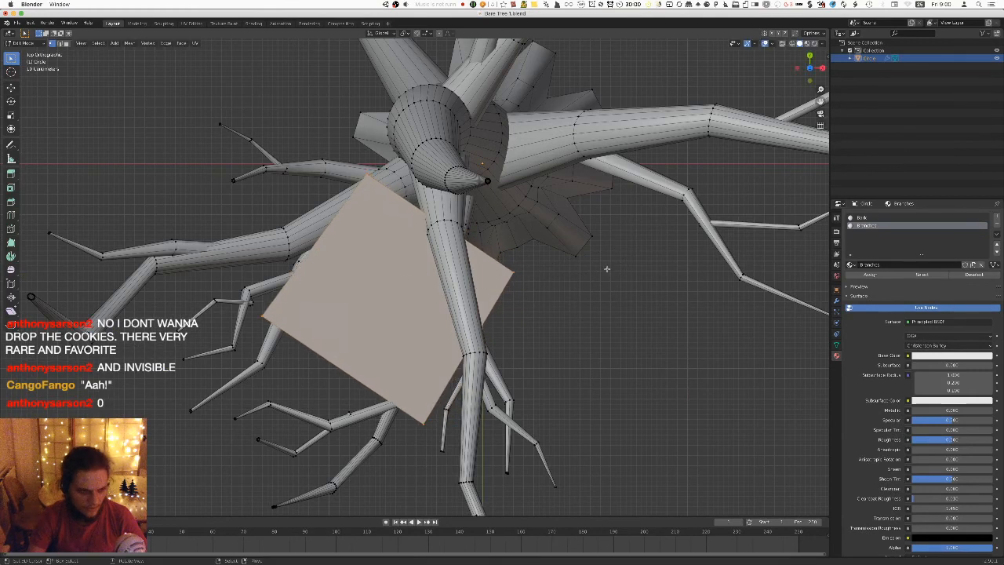
Rotate the plane once more to match the front limb's angle.
middle_click_drag(595, 292, 606, 250)
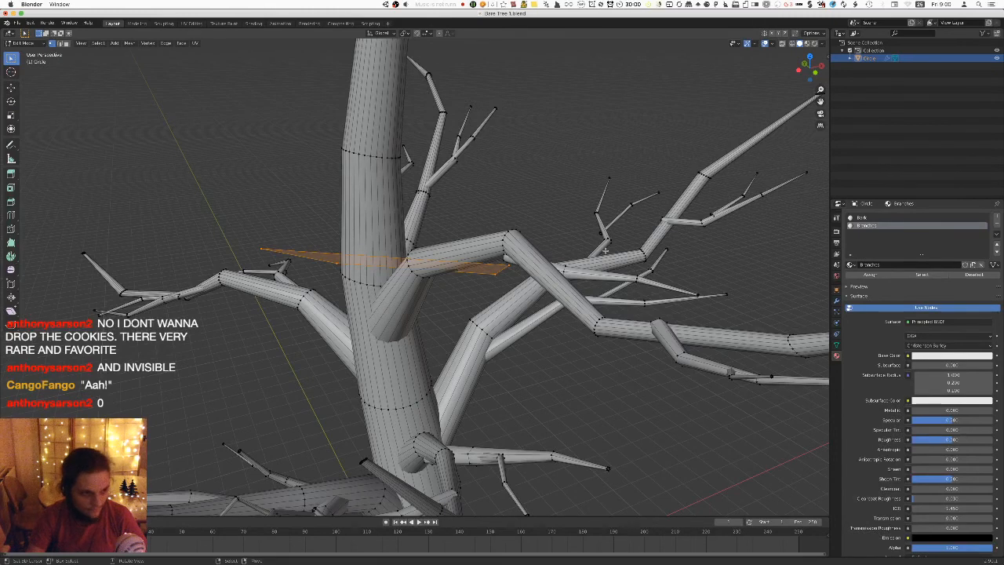
middle_click_drag(605, 250, 632, 252)
key("r")
left_click(497, 260)
Export the tree as FBX over the existing Bare Tree 1 FBX.fbx and save the Blender file.
left_click(16, 23)
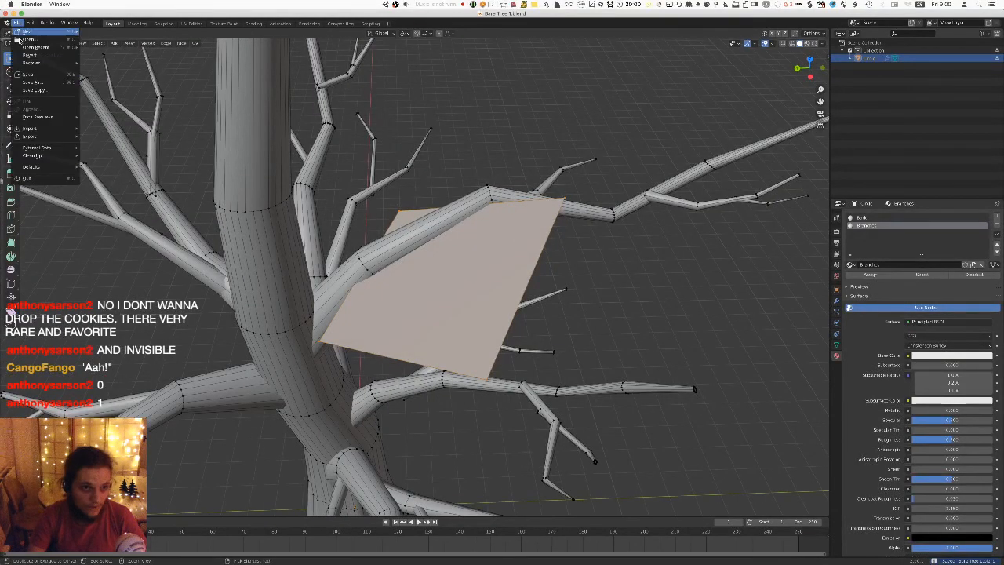
mouse_move(43, 147)
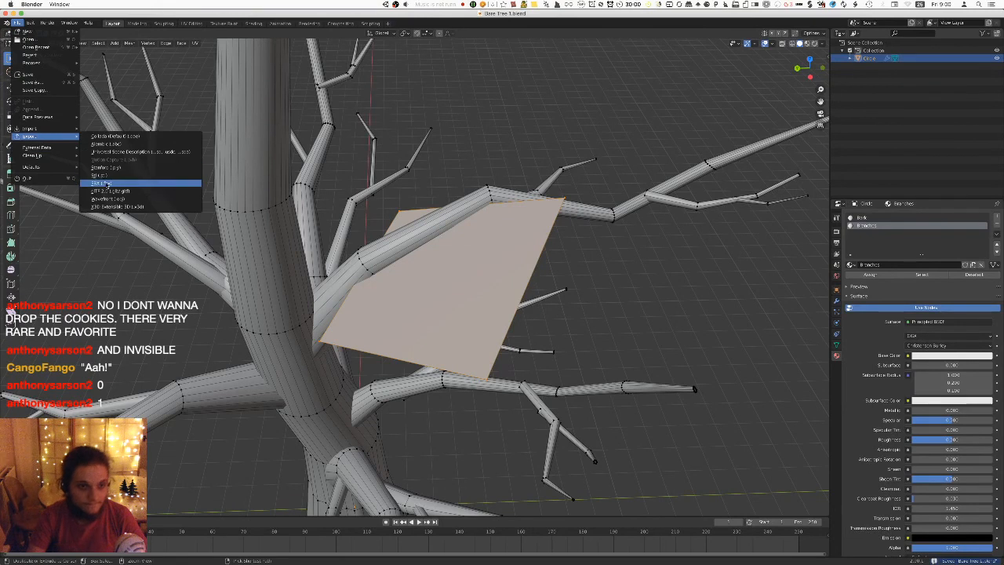
left_click(108, 189)
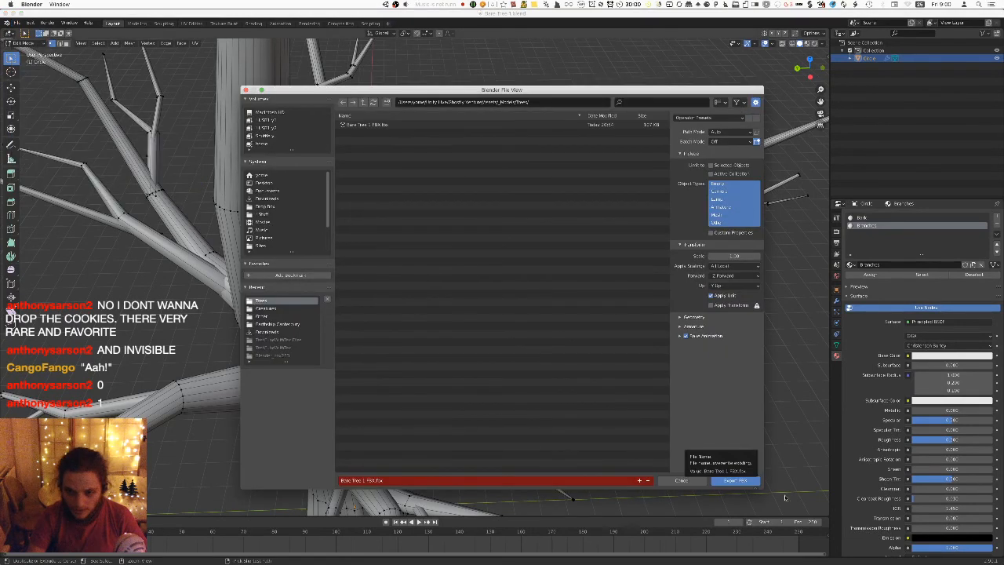
left_click(751, 483)
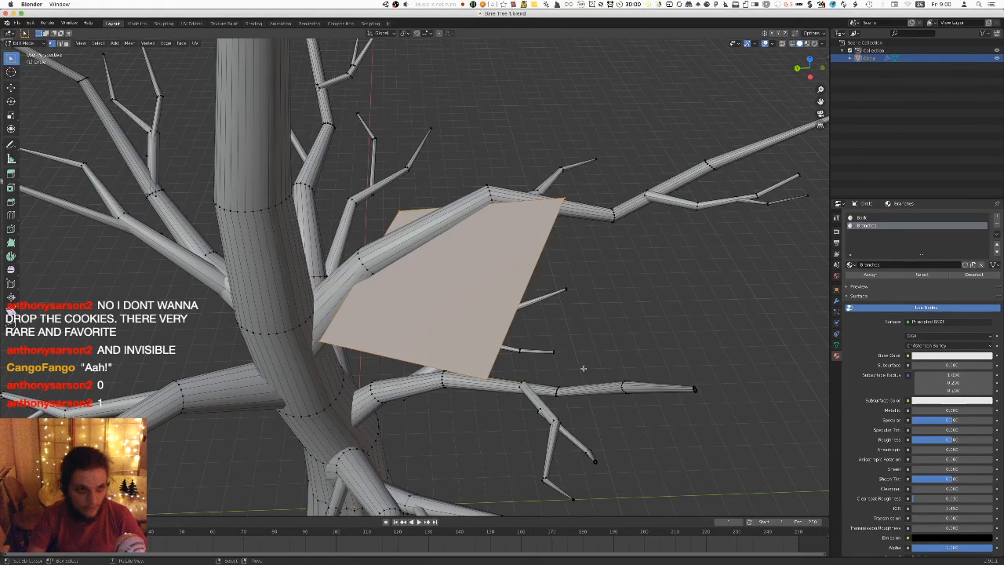
key("super+s")
Switch to Unity and examine the updated branch plane on the tree in the scene from several angles.
key("super+Tab")
key("super+Tab")
key("super+Tab")
key("super+Tab")
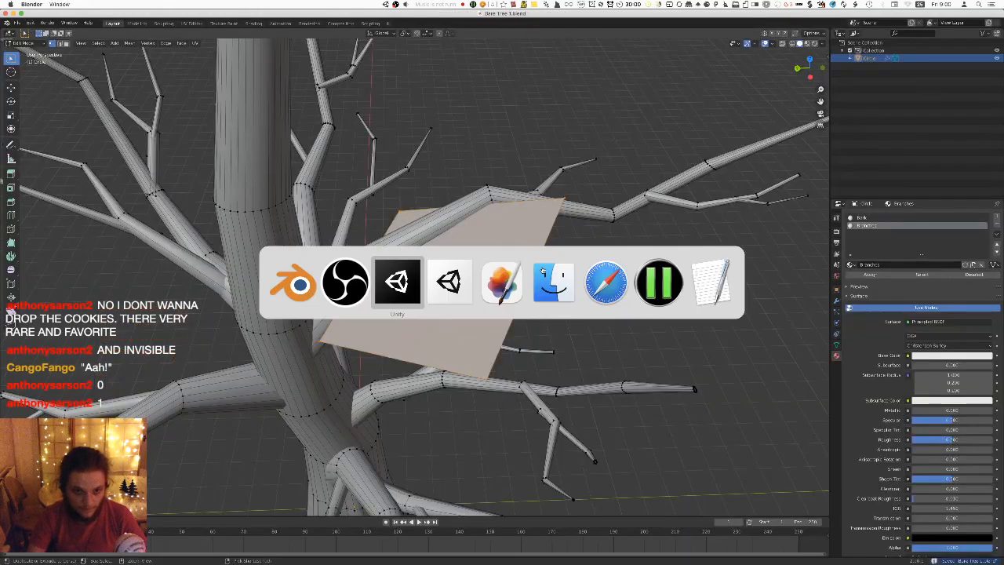
left_click_drag(219, 178, 330, 134, "alt")
left_click(183, 92)
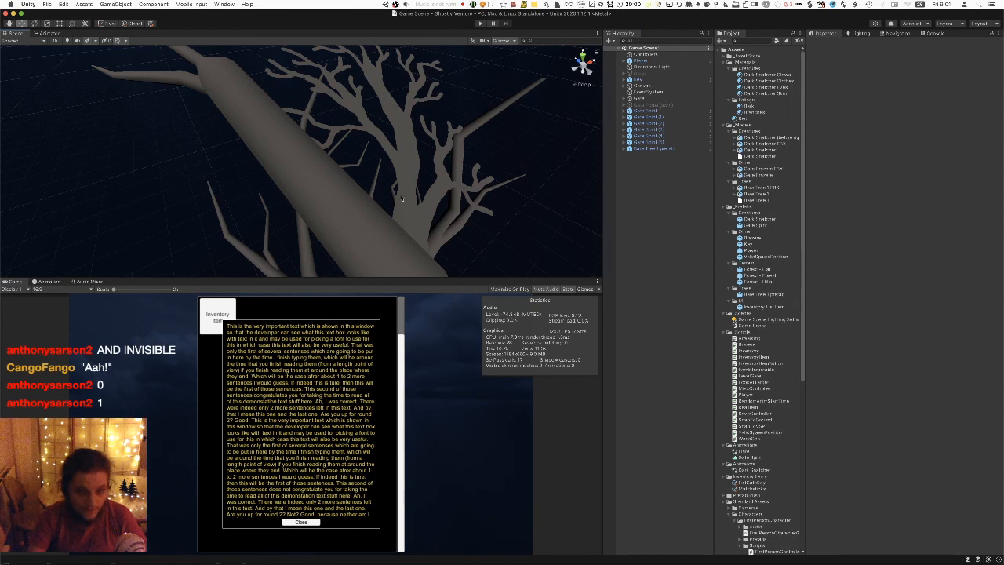
left_click_drag(389, 134, 279, 177, "alt")
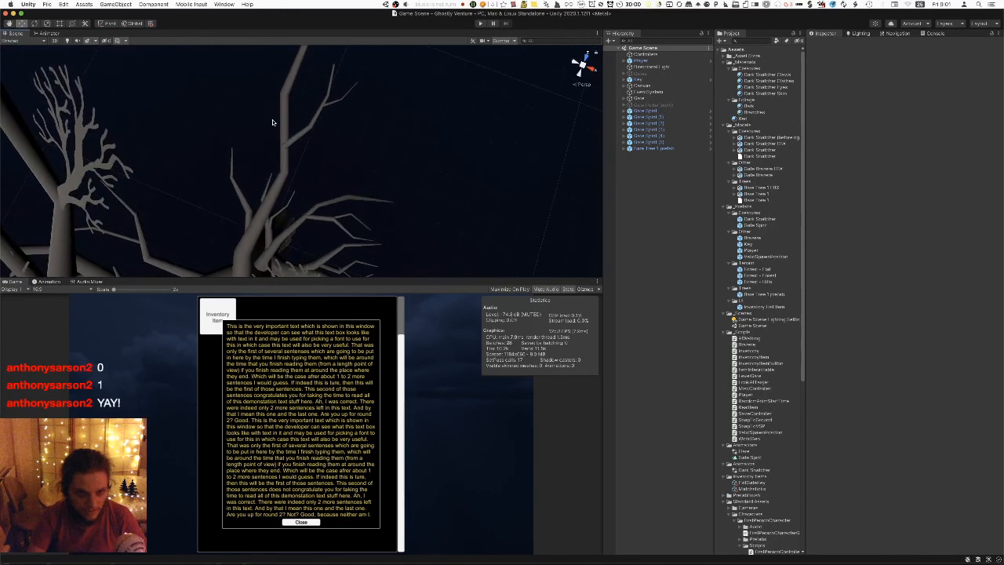
Back in Blender, duplicate the branch plane in top view, place it over the front limb's outer section and rotate it slightly.
key("super+Tab")
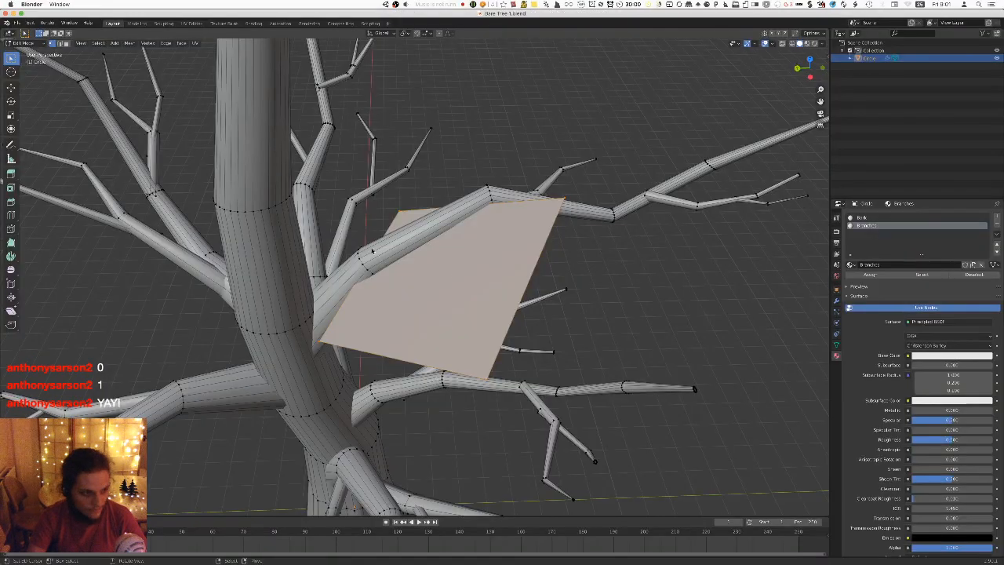
middle_click_drag(488, 287, 492, 254)
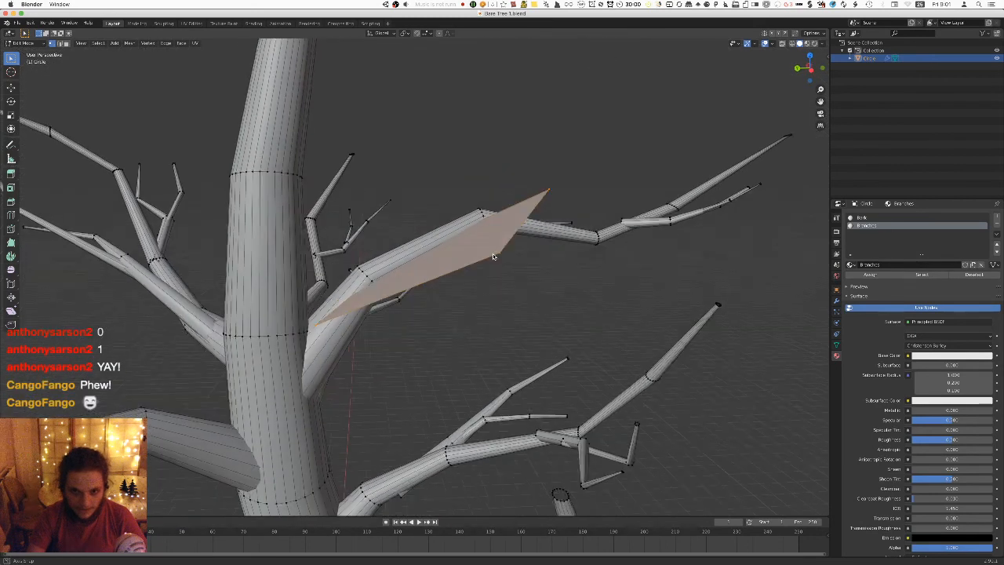
key("KP_7")
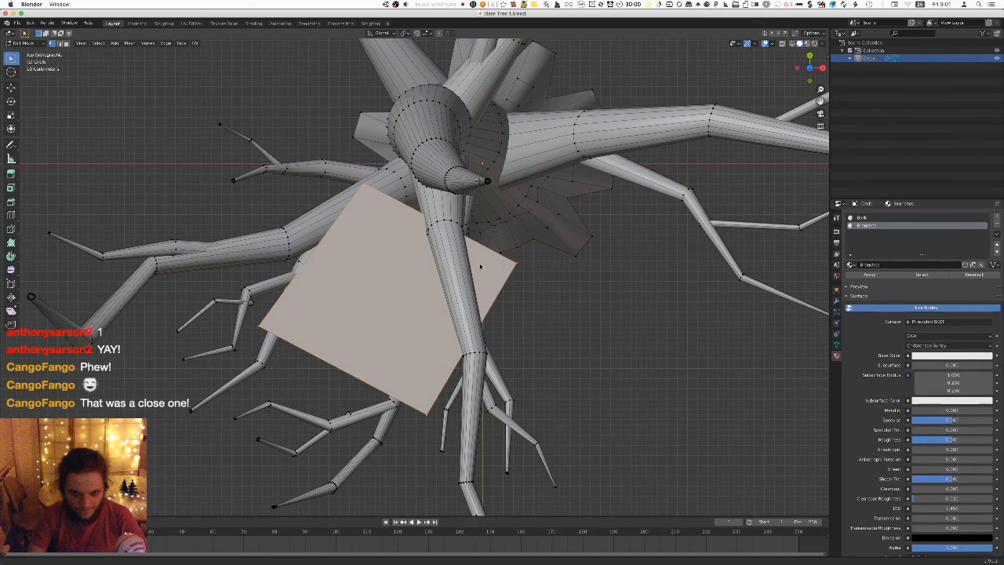
scroll(510, 251, "down", 5, "shift")
middle_click_drag(513, 246, 470, 297)
key("KP_7")
middle_click_drag(521, 390, 502, 287, "shift")
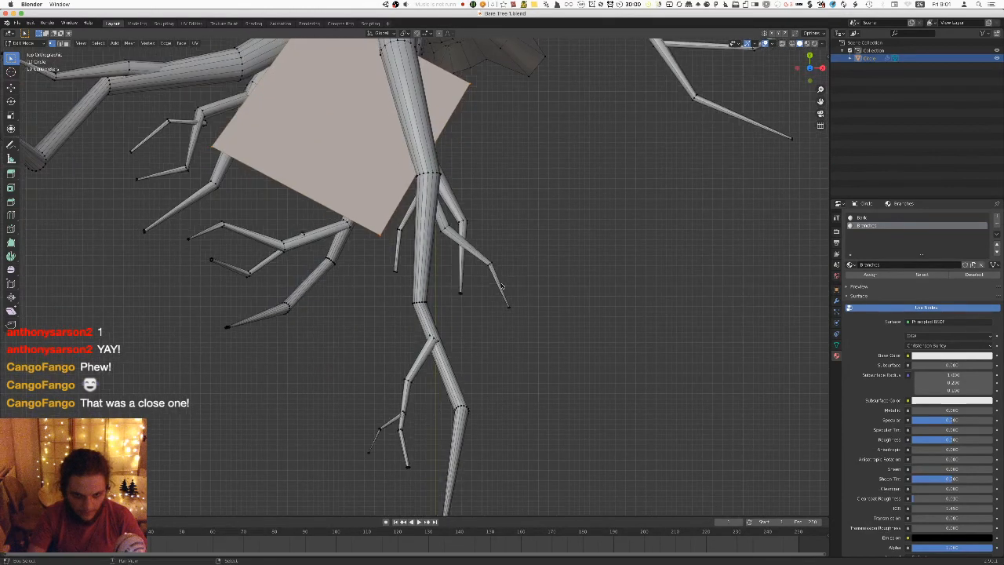
key("shift+d")
key("r")
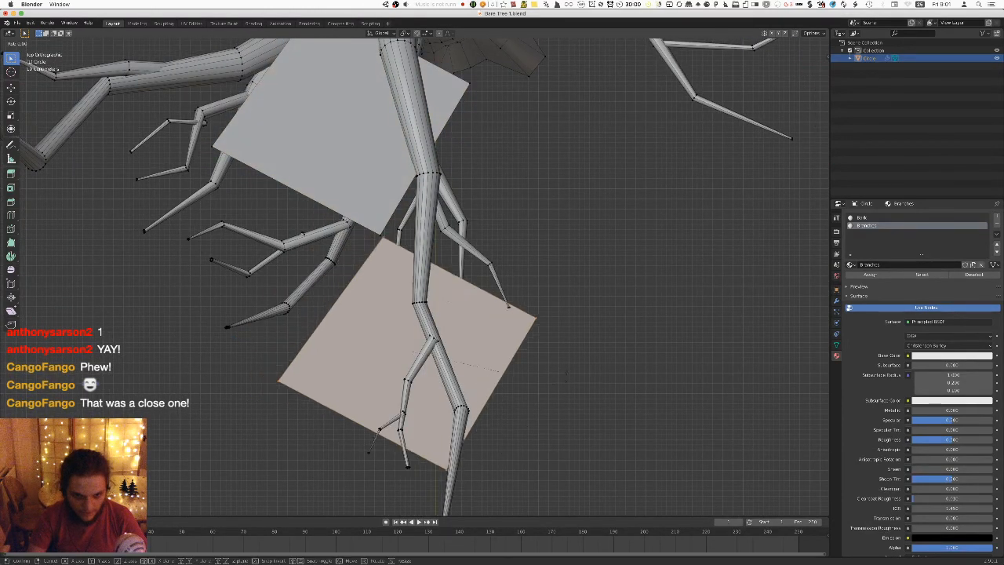
key("g")
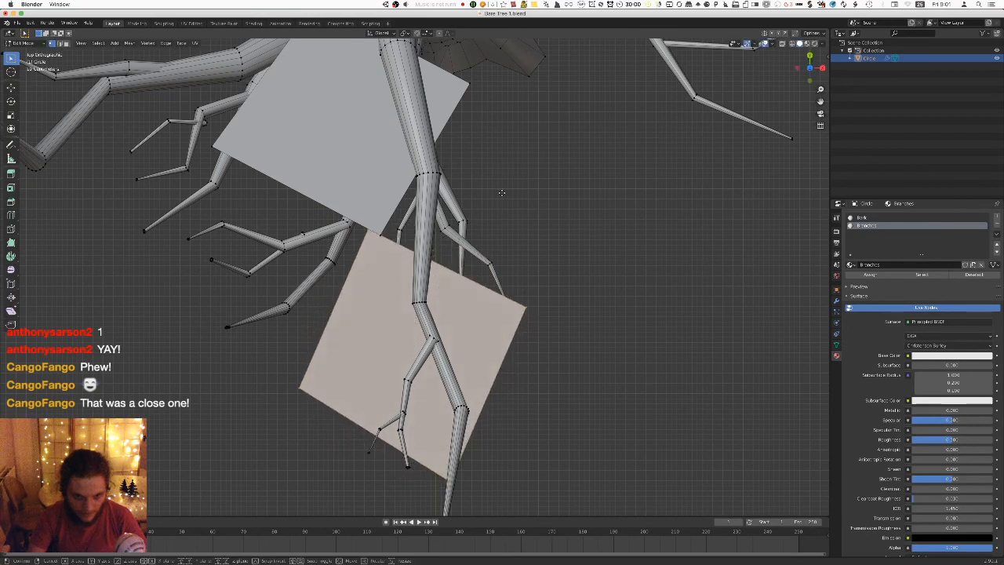
Scale the duplicated plane down slightly and position it beside the outer section of the front limb in top view.
key("s")
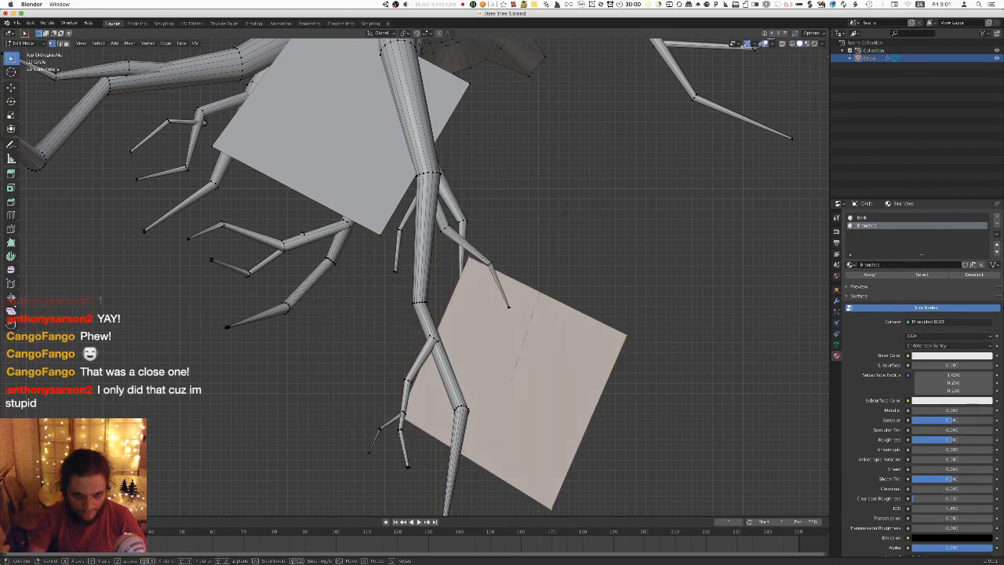
left_click(512, 245)
key("g")
left_click(495, 233)
key("s")
left_click(509, 205)
key("g")
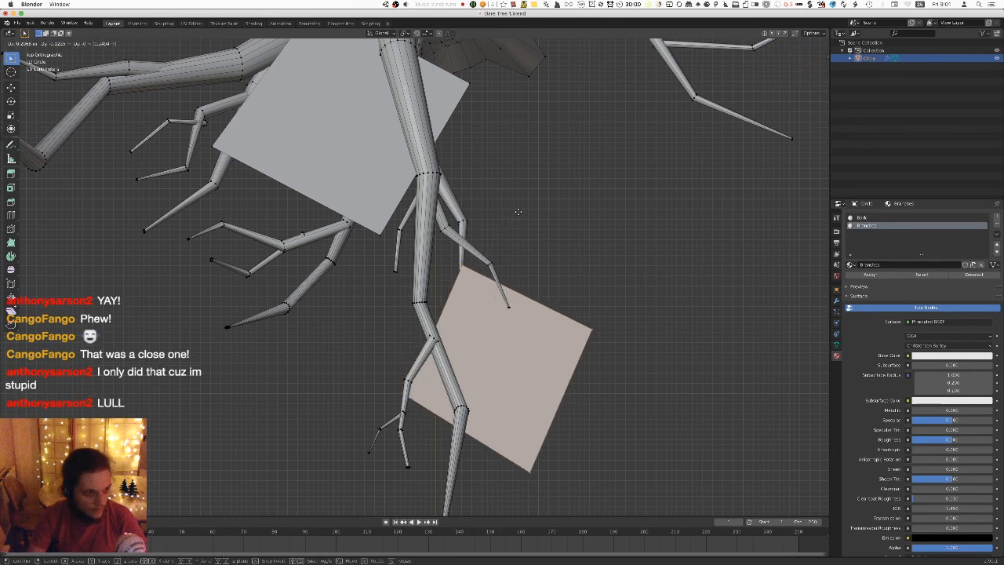
left_click(517, 211)
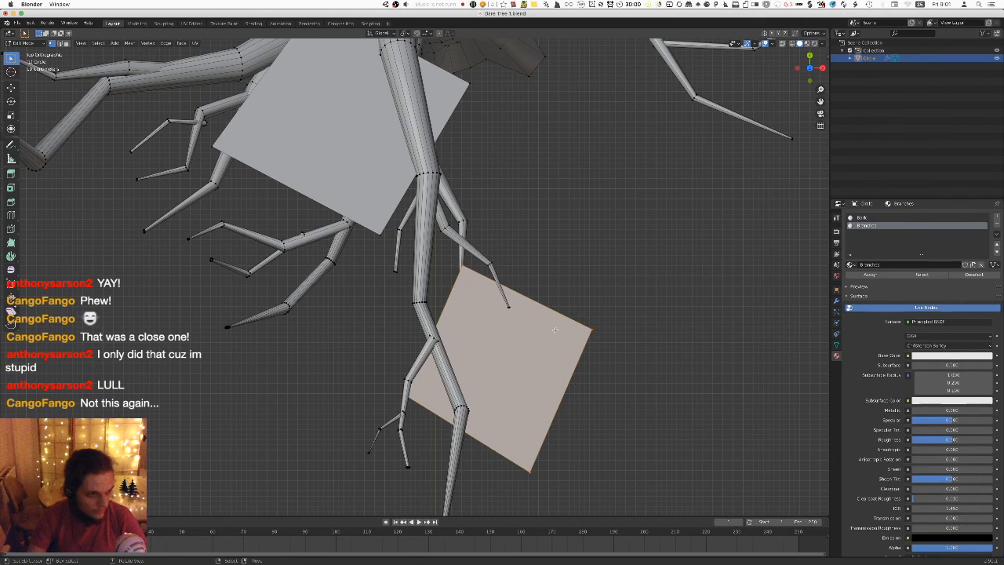
Raise the duplicated plane along the Z axis toward the height of the front limb's outer section.
key("KP_Decimal")
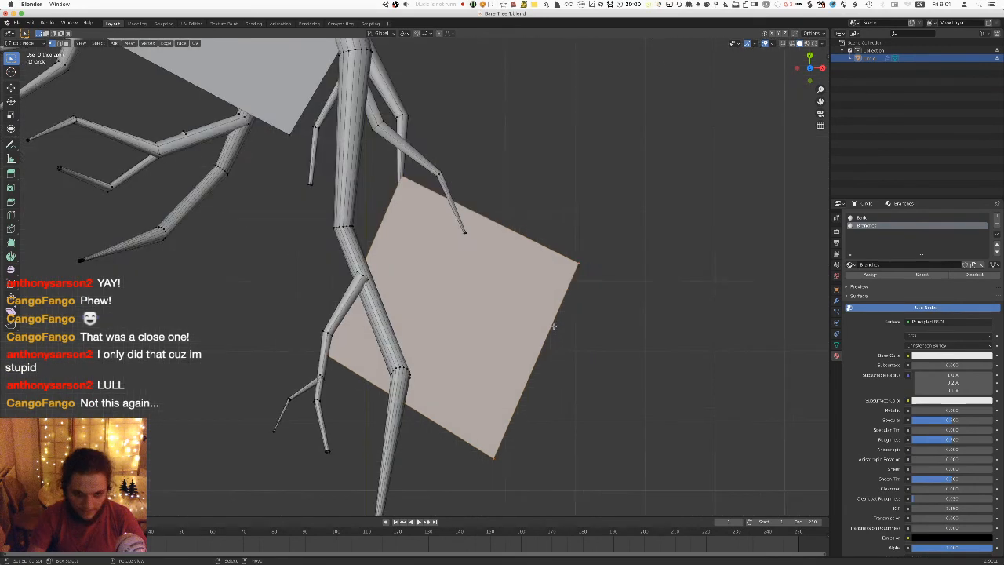
middle_click_drag(555, 343, 537, 263)
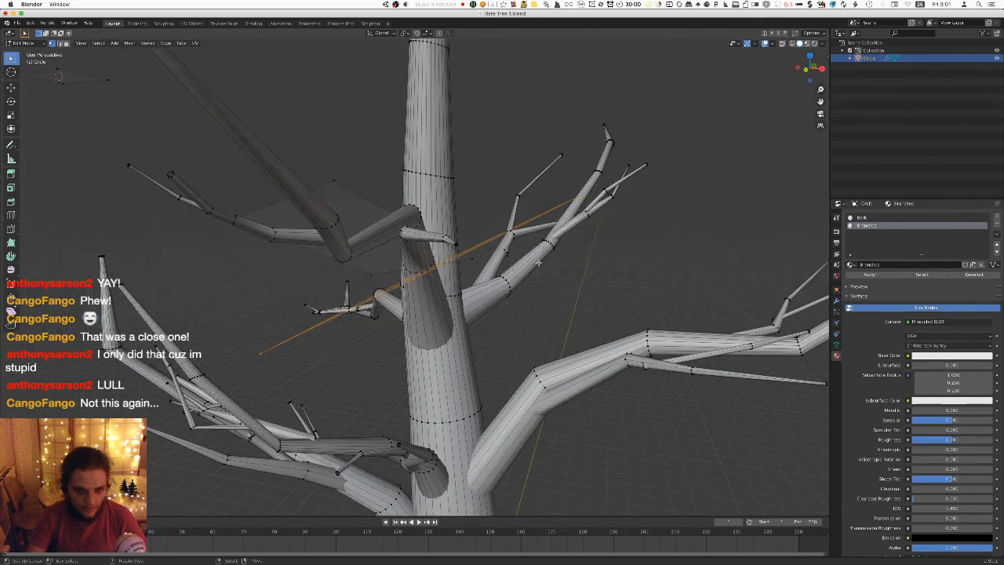
key("g")
key("z")
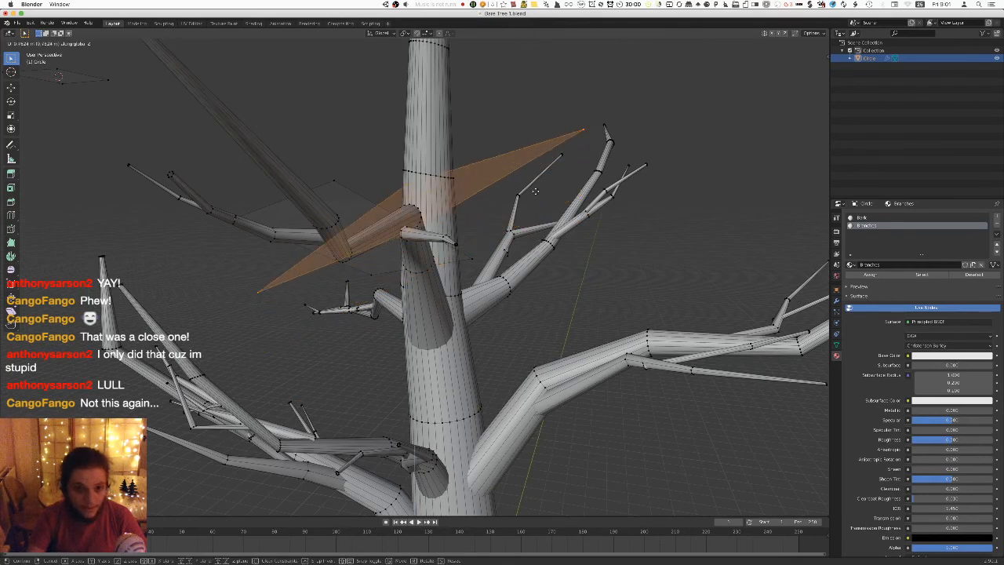
left_click(527, 163)
middle_click_drag(528, 163, 404, 277)
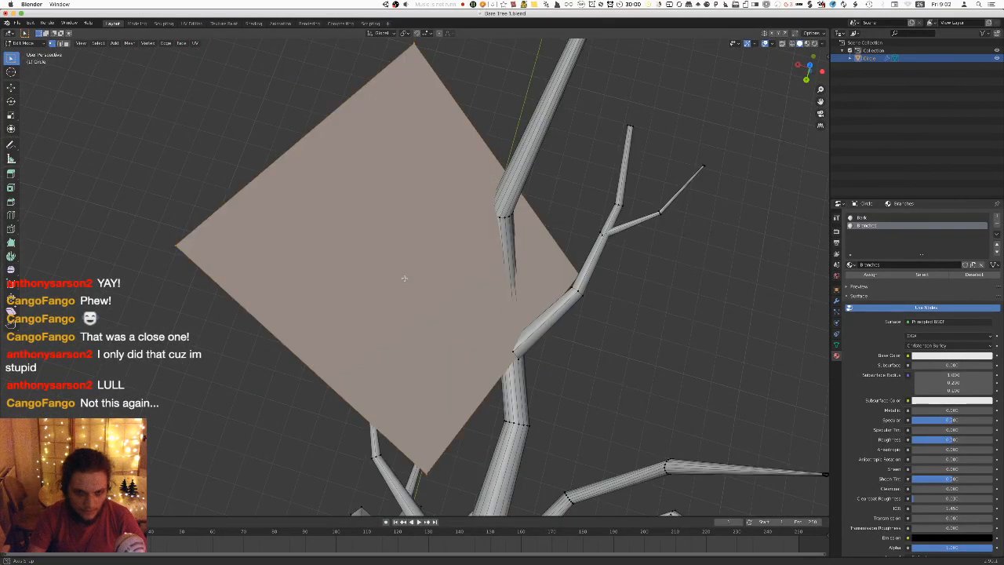
Move the duplicated plane up against the outer limb so its edge meets the branch.
key("super+Tab")
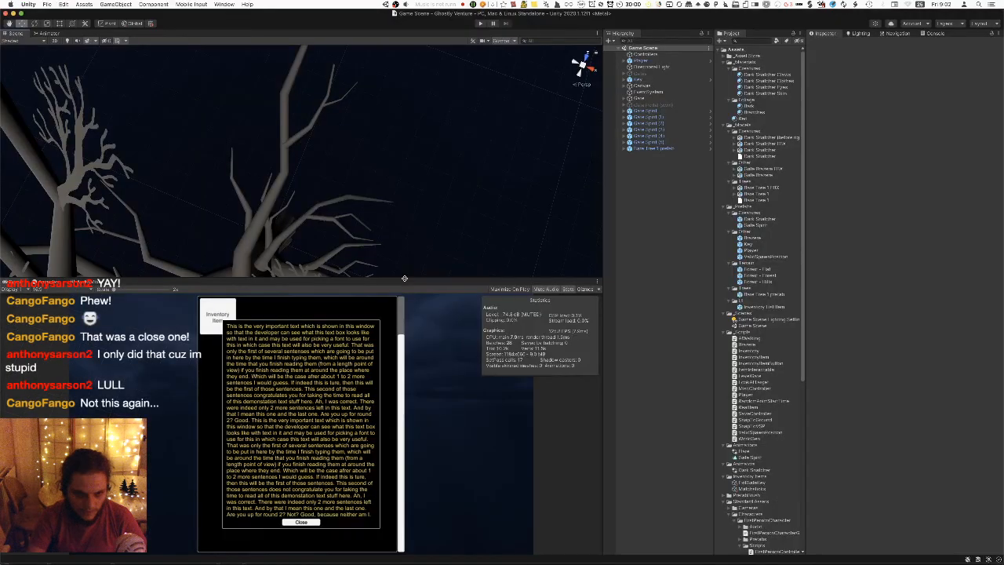
key("super+Tab")
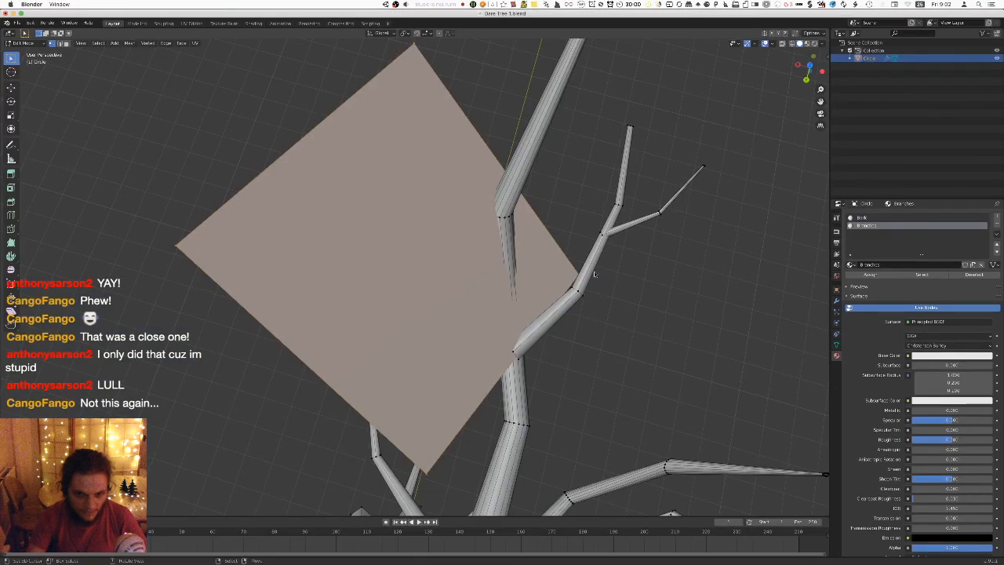
key("g")
middle_click_drag(596, 346, 634, 287)
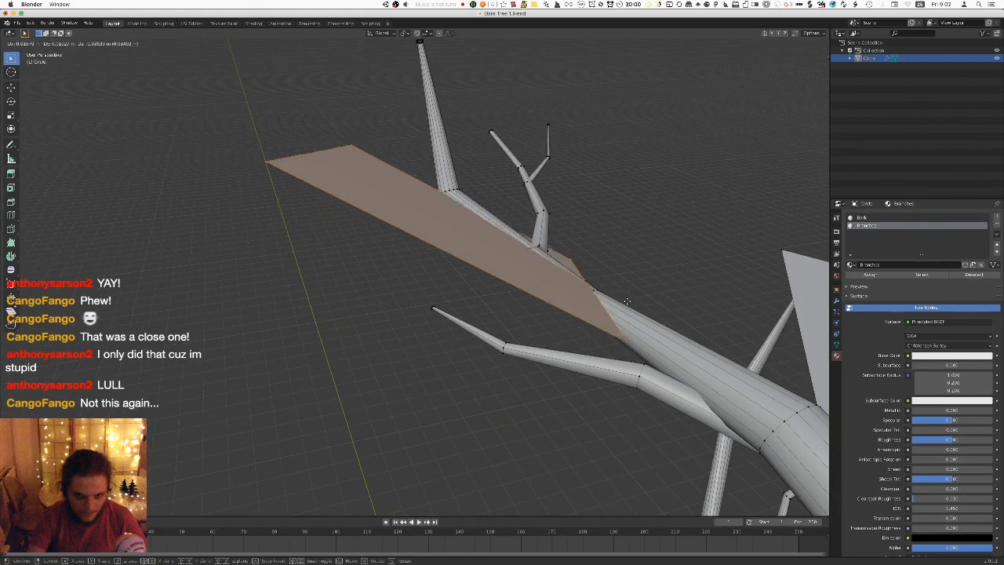
left_click(572, 316)
middle_click_drag(573, 316, 549, 324)
Save and re-export the tree over Bare Tree 1 FBX.fbx, and view the new plane in Unity.
key("ctrl+s")
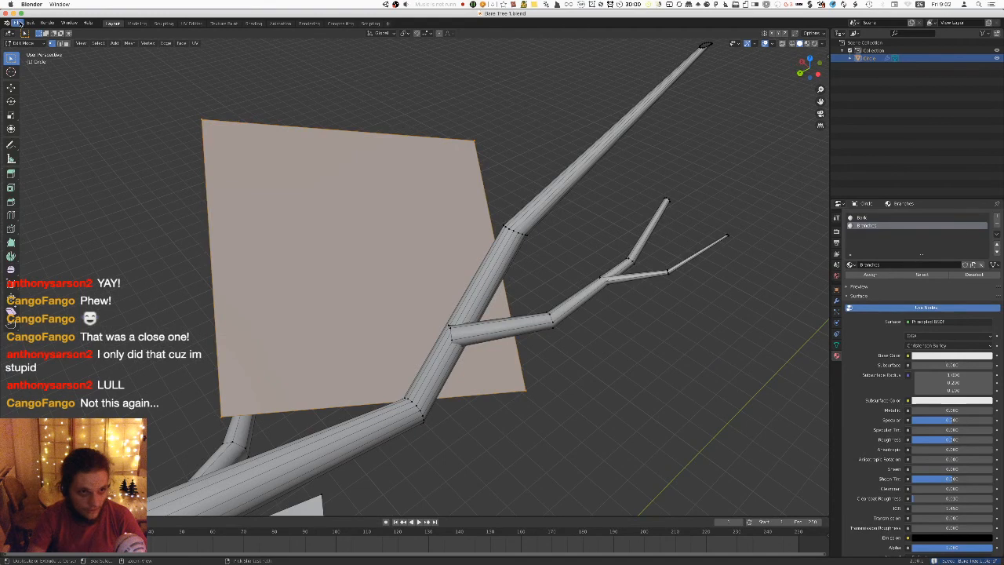
left_click(17, 24)
mouse_move(31, 136)
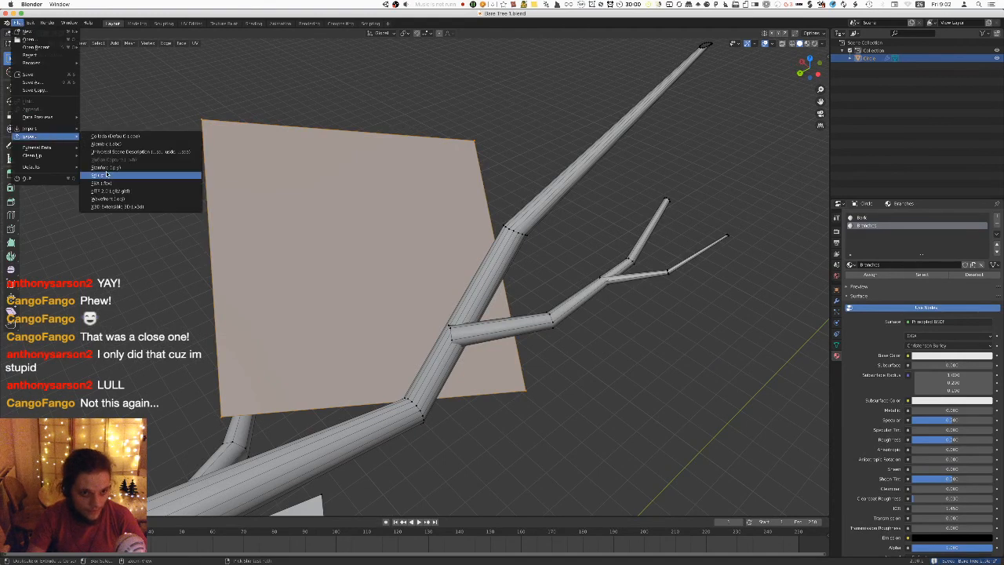
left_click(106, 174)
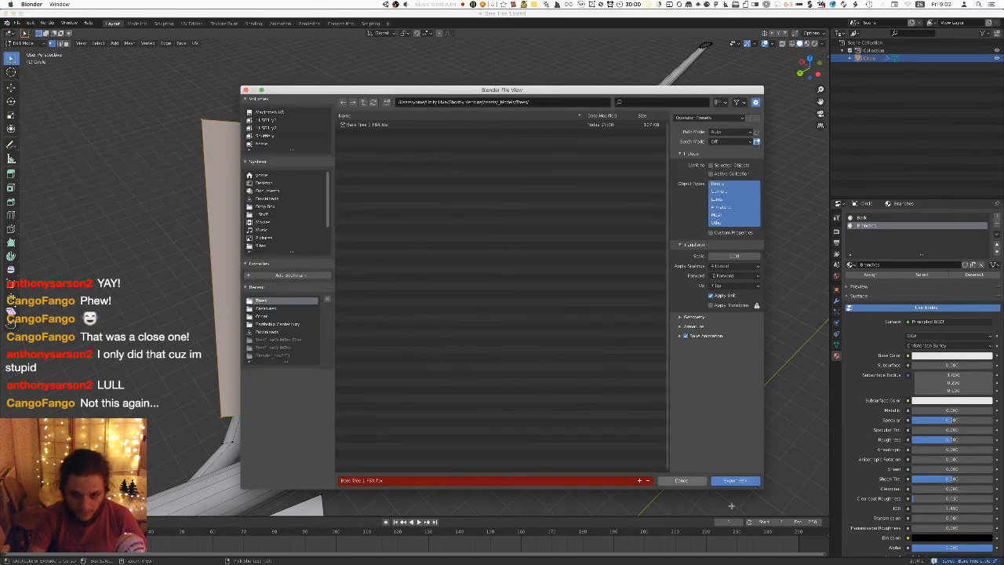
left_click(735, 480)
key("super+Tab")
left_click_drag(362, 272, 284, 185, "alt")
Return to Blender and shift the outer plane slightly to refine its placement against the limb.
key("super+Tab")
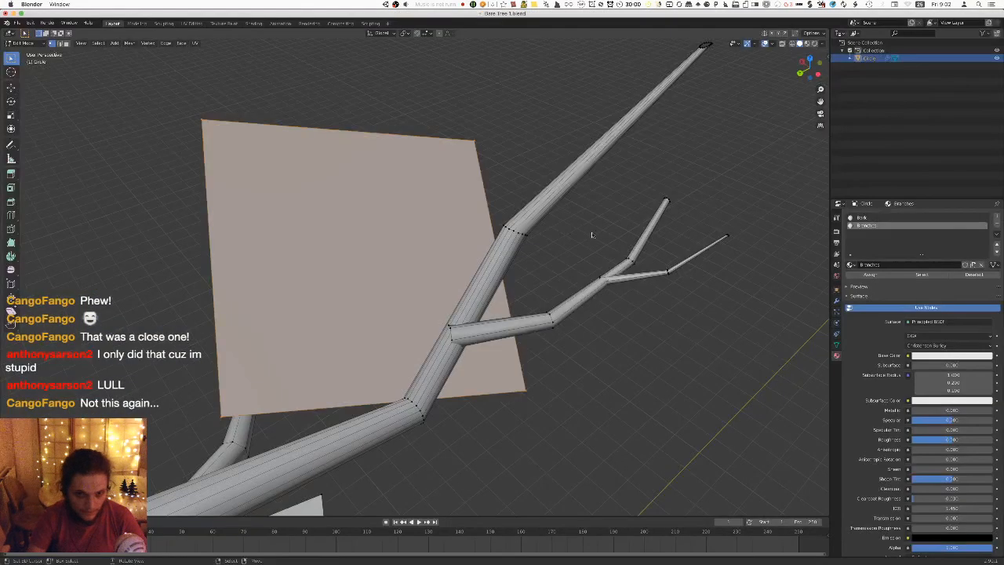
key("g")
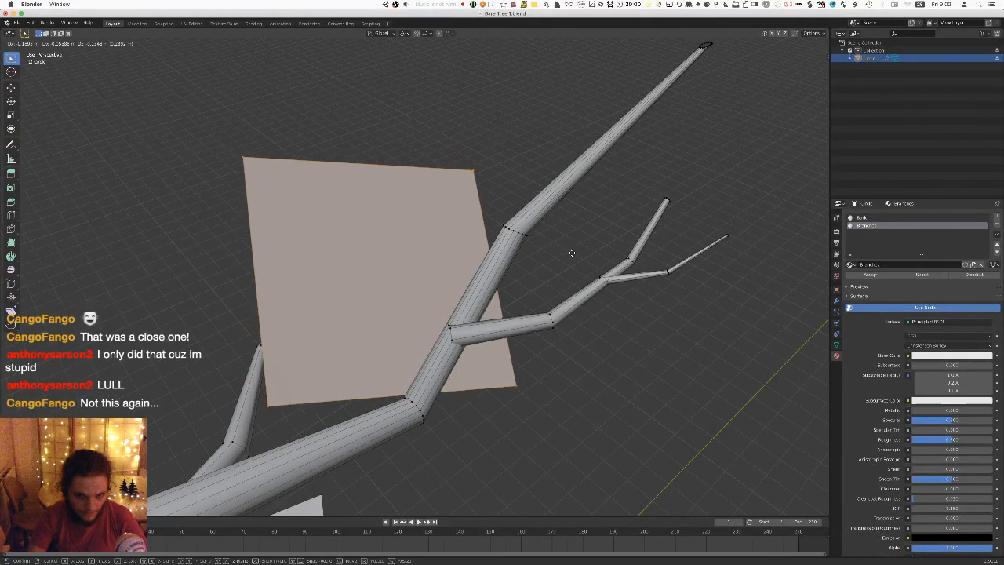
left_click(575, 258)
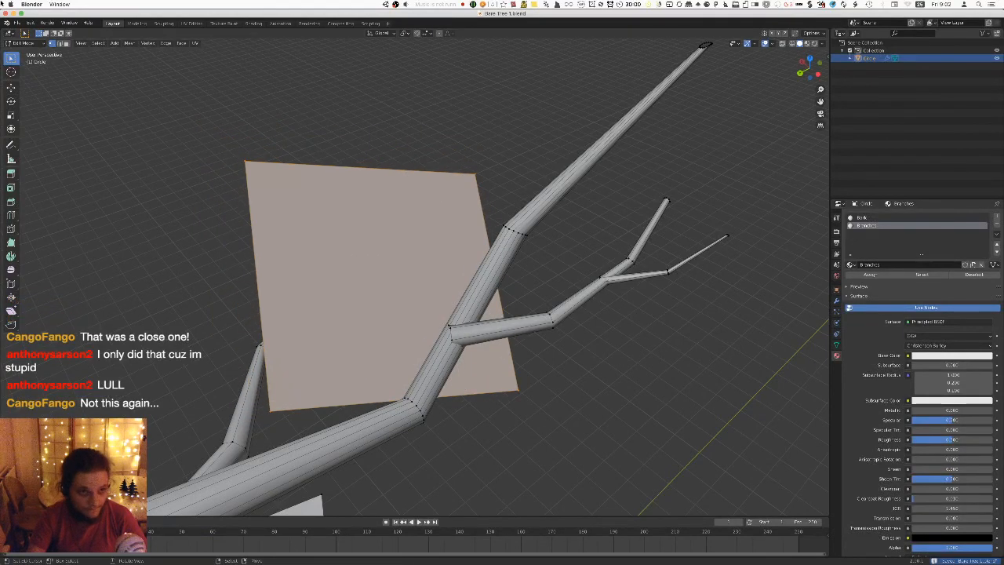
Export the tree with the adjusted outer plane as FBX, overwriting Bare Tree 1 FBX.fbx.
left_click(15, 23)
mouse_move(32, 136)
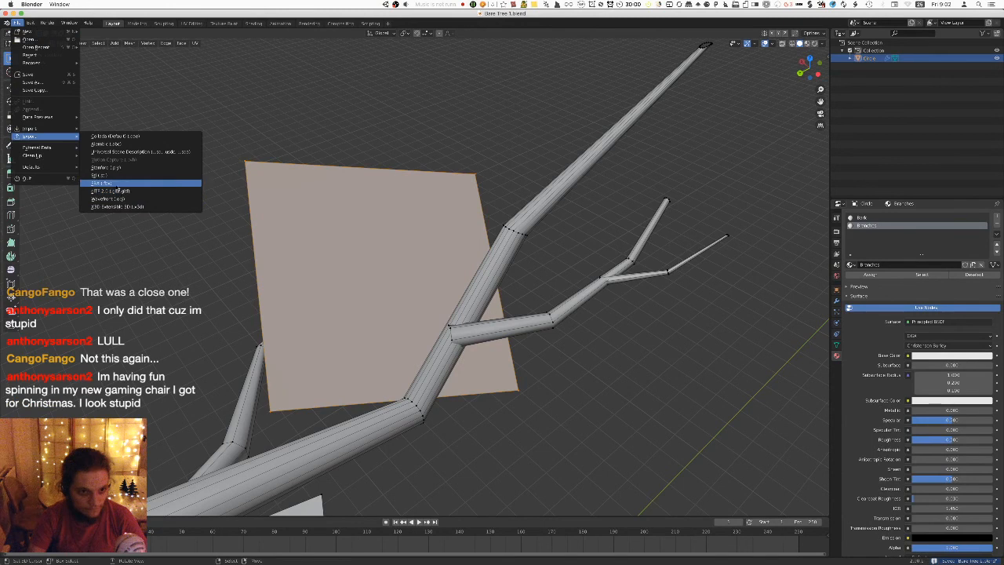
left_click(106, 167)
key("ctrl+s")
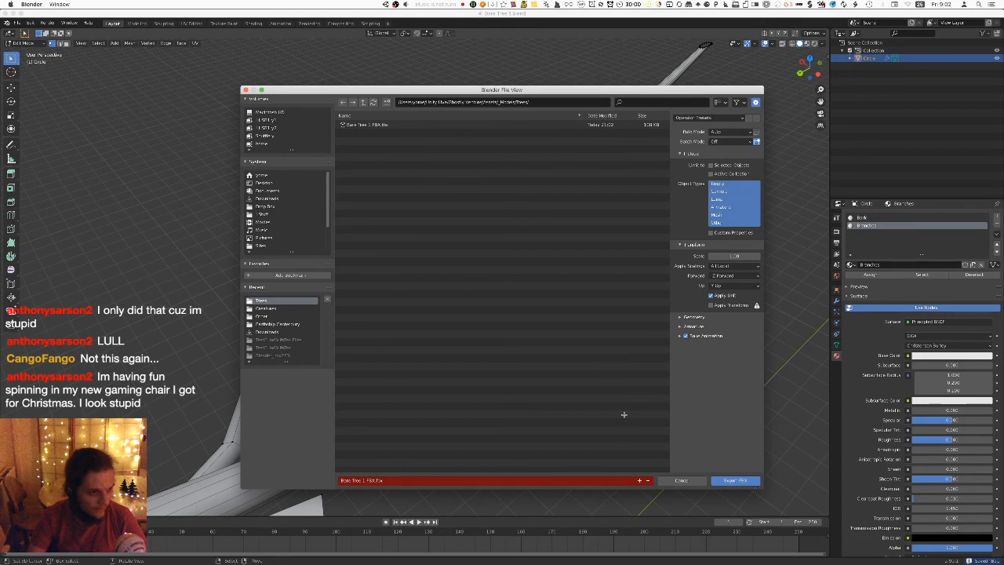
left_click(734, 480)
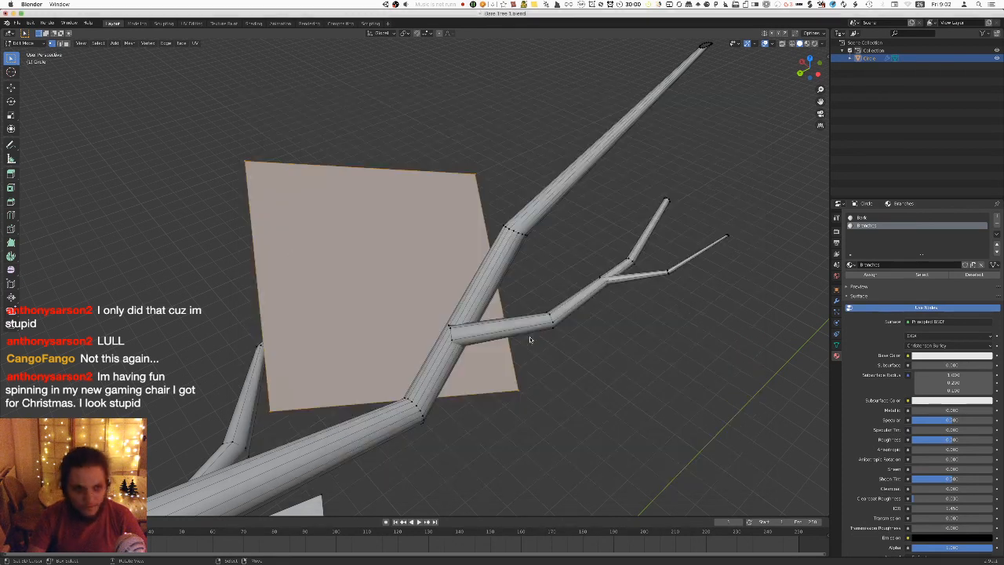
Switch to Unity and inspect how the twig plane sits on the outer limb from different angles.
key("super+Tab")
key("w")
right_click_drag(386, 177, 403, 59)
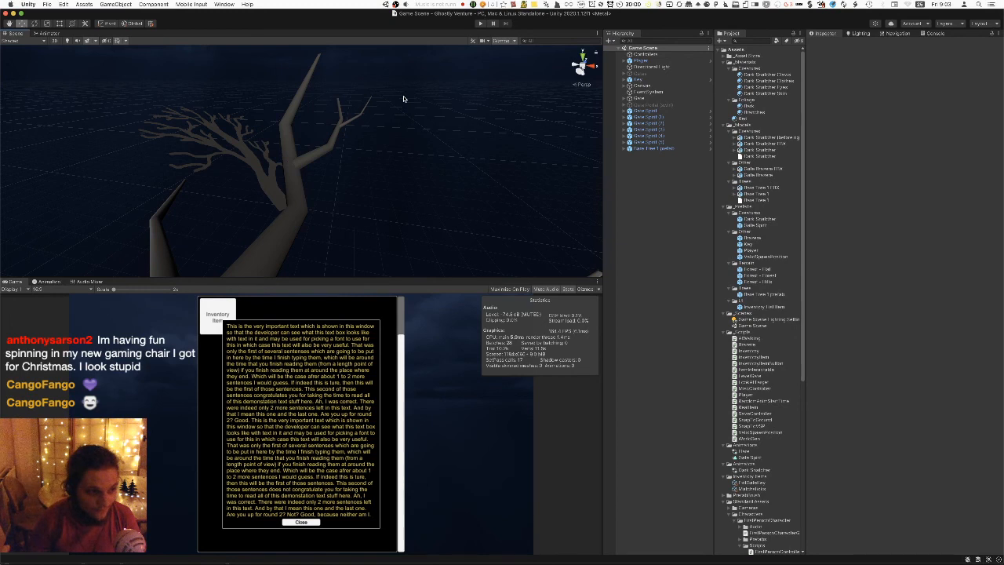
right_click_drag(372, 201, 379, 225)
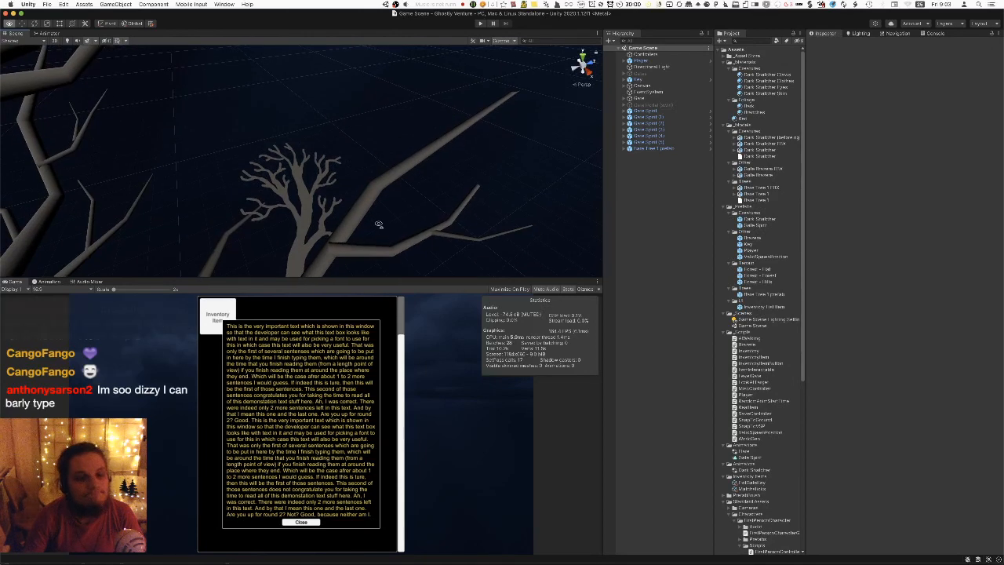
right_click_drag(379, 225, 381, 228)
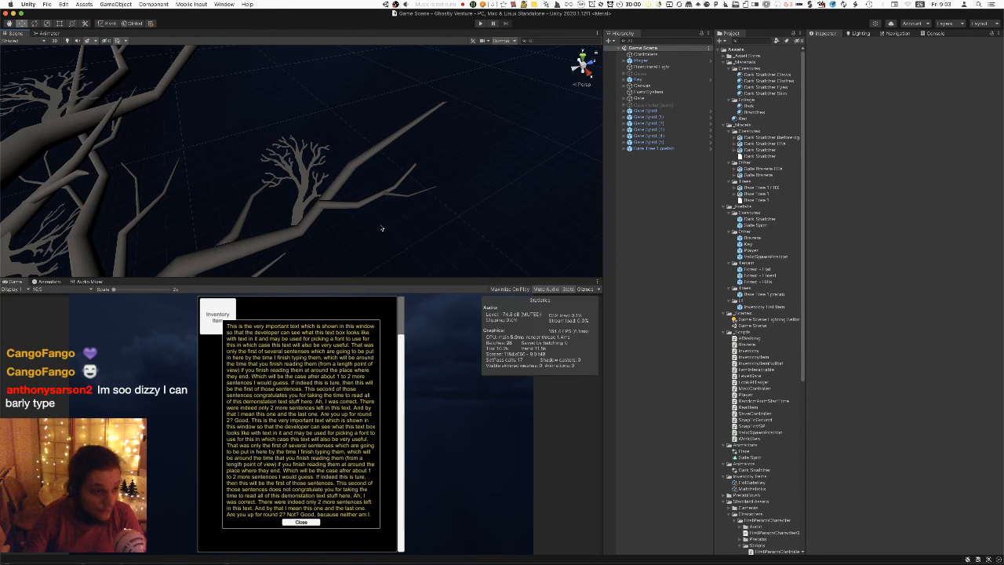
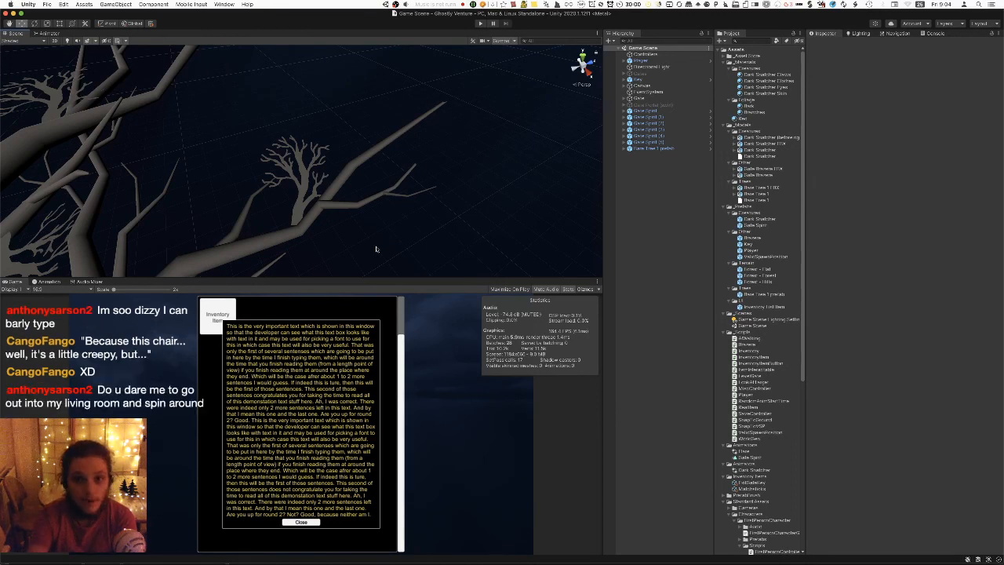
Switch to Blender and move the outer branch plane in top view toward the limb's thicker end.
right_click_drag(432, 186, 429, 188)
right_click_drag(315, 185, 345, 227)
key("super+Tab")
key("KP_7")
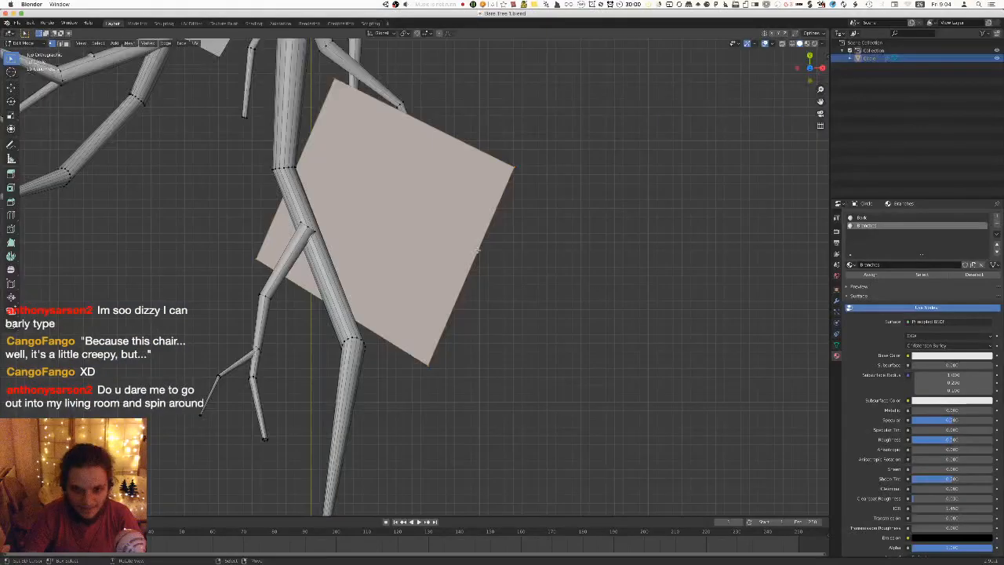
key("g")
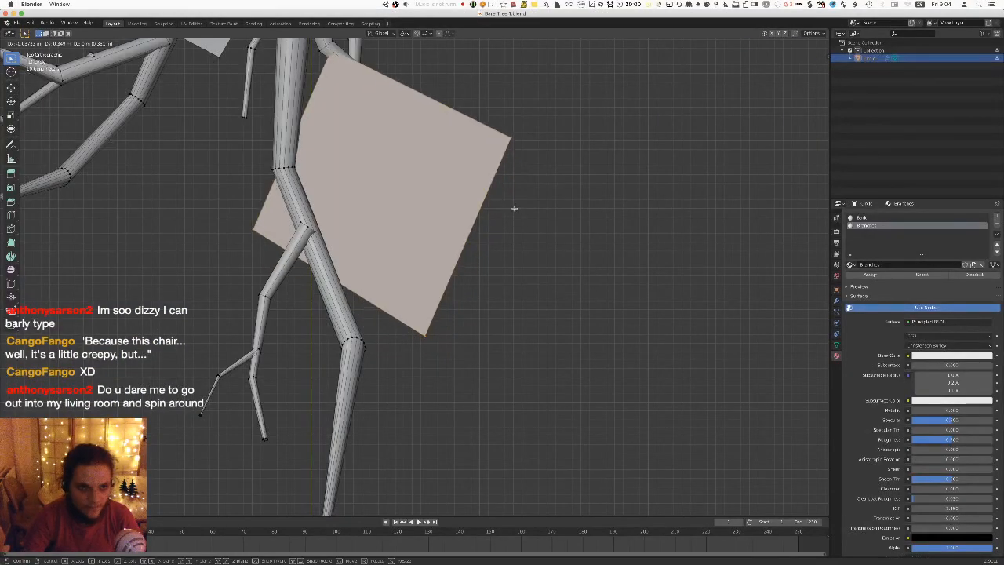
left_click(515, 208)
Export the tree as FBX over Bare Tree 1 FBX.fbx and check the shifted plane from another angle in Unity.
left_click(17, 23)
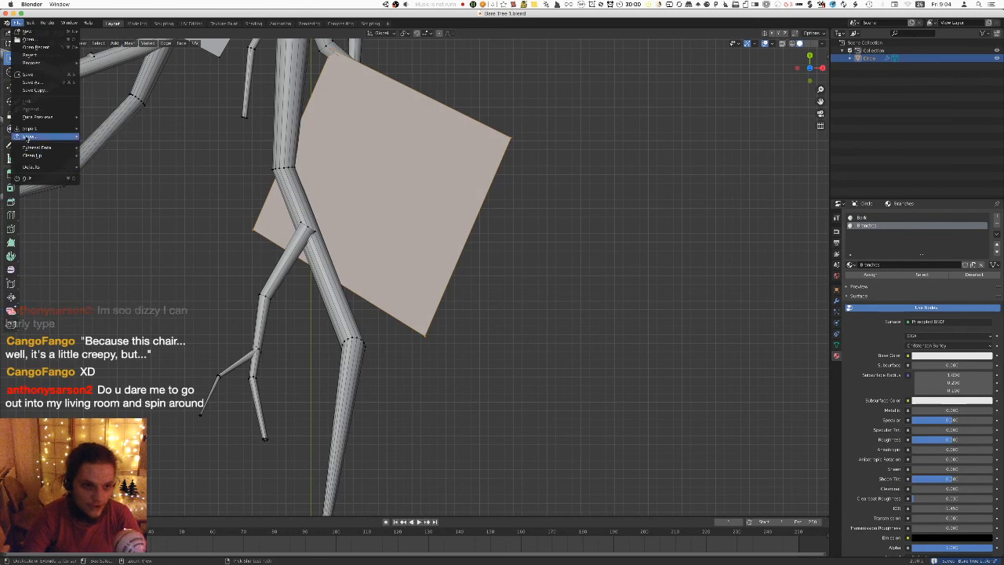
mouse_move(32, 136)
left_click(132, 185)
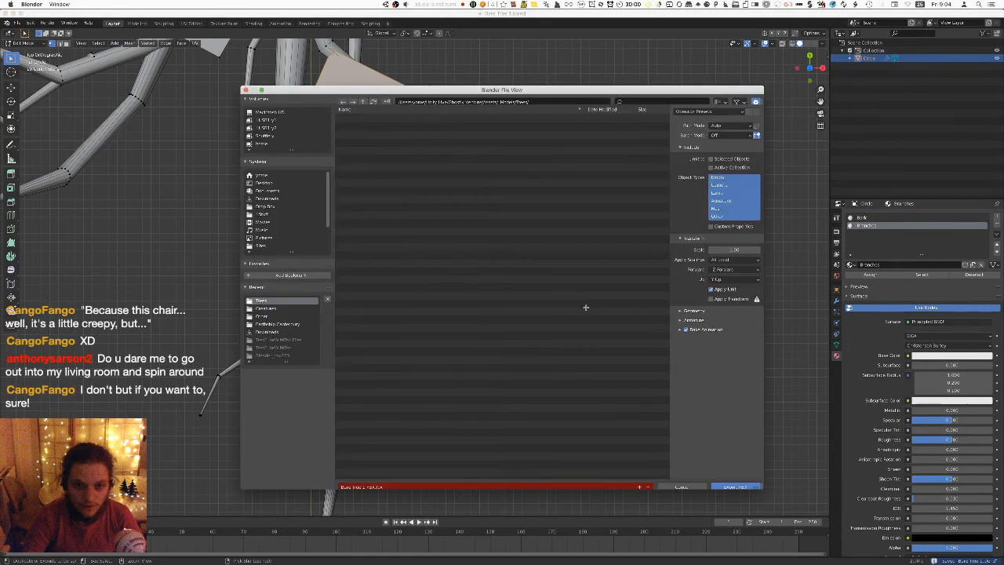
left_click(715, 479)
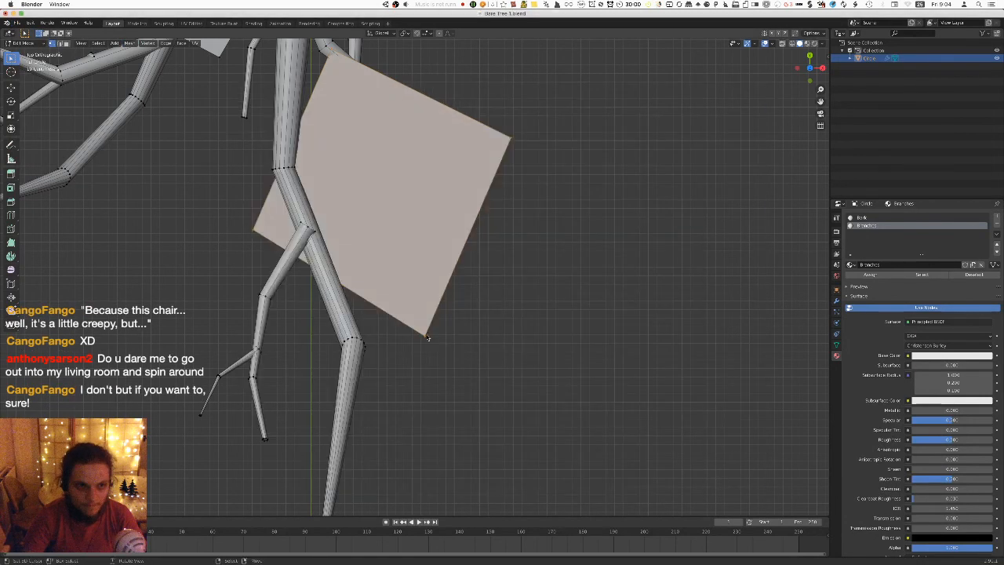
key("super+Tab")
left_click_drag(294, 125, 364, 113, "alt")
Return to Blender, undo the last plane move, and shift the plane a shorter distance toward the limb's thicker end.
key("super+Tab")
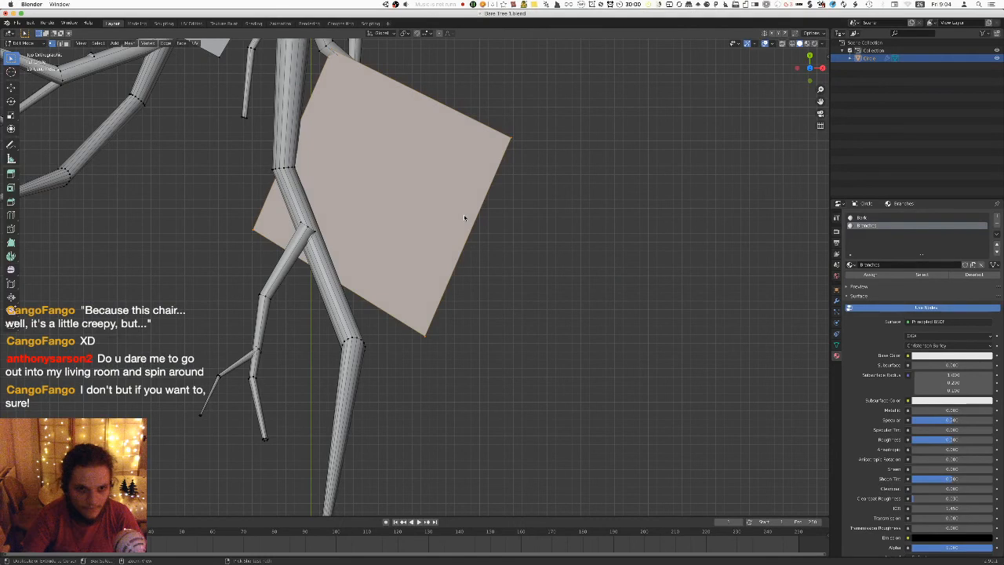
key("super+z")
key("g")
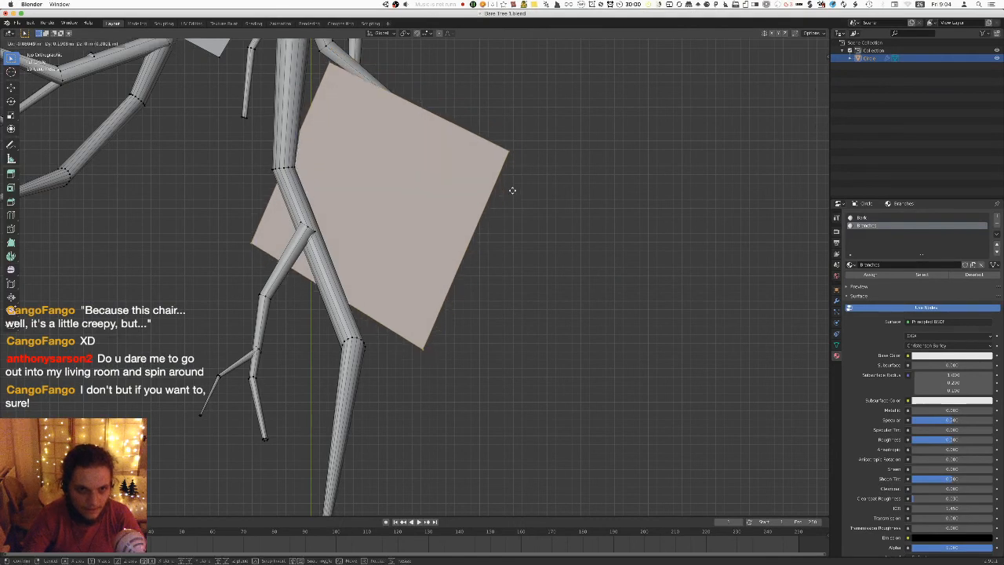
left_click(513, 193)
Save and re-export the tree over Bare Tree 1 FBX.fbx, and inspect the repositioned twig plane in Unity.
key("Tab")
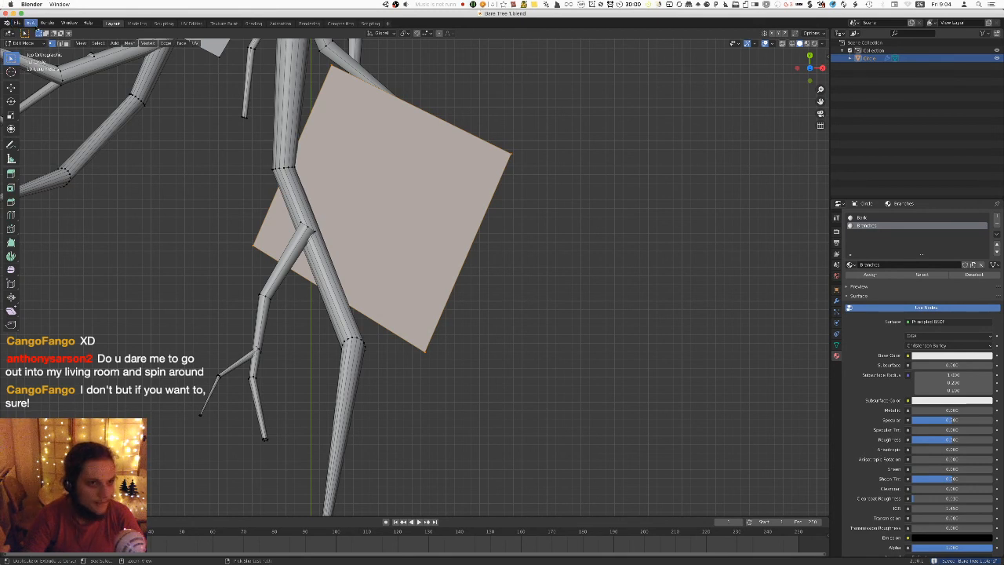
left_click(16, 23)
mouse_move(31, 136)
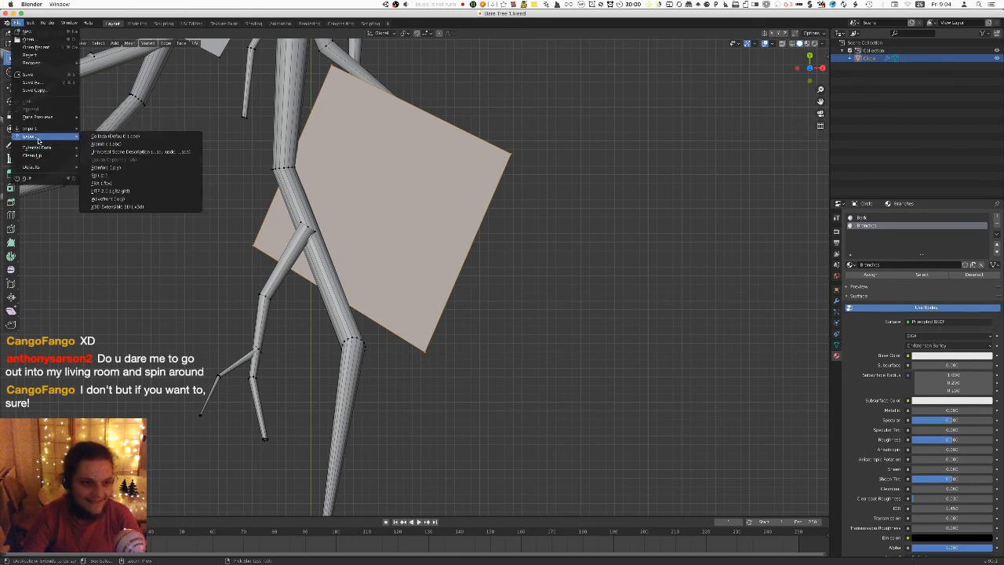
left_click(139, 188)
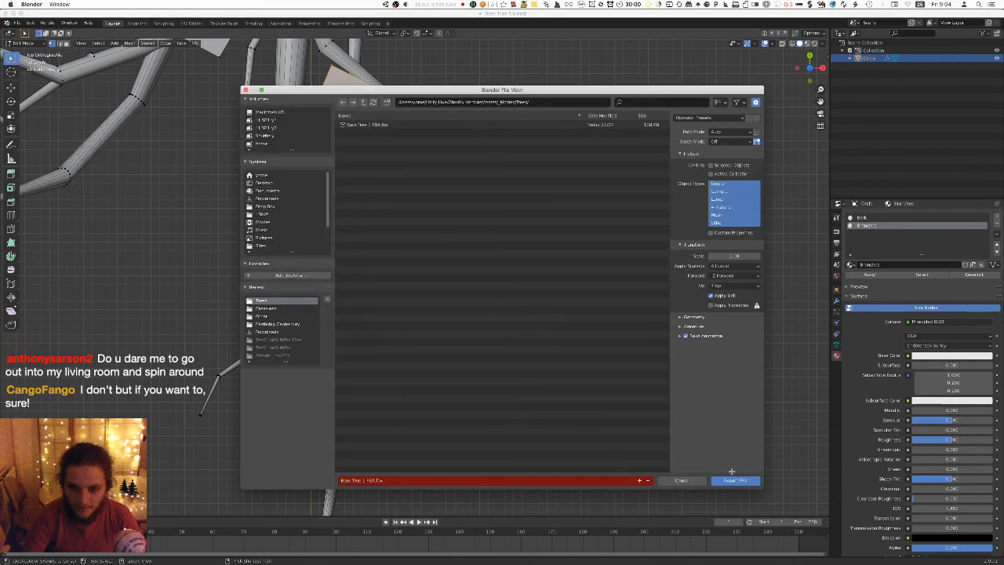
left_click(737, 483)
key("super+Tab")
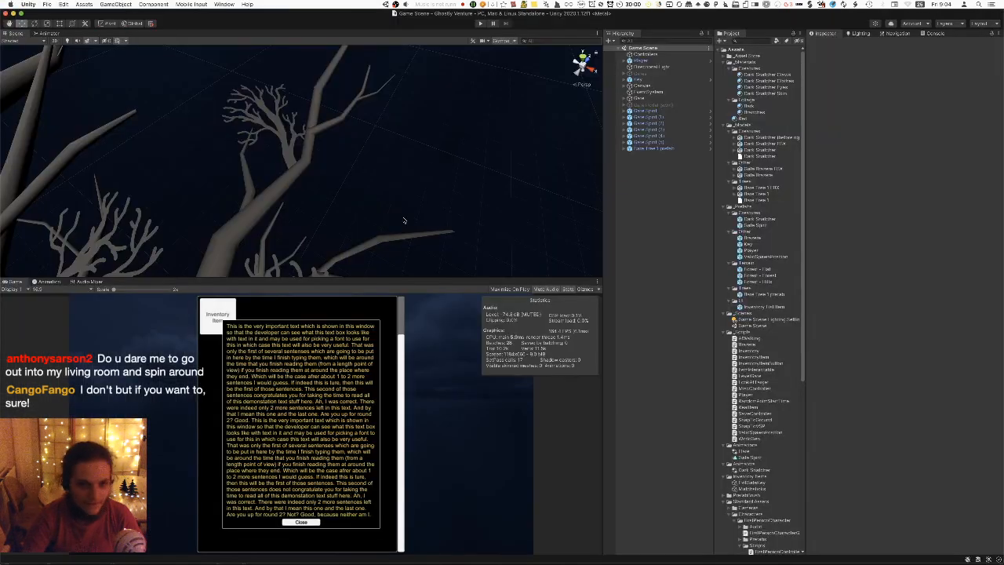
left_click_drag(384, 175, 385, 193, "alt")
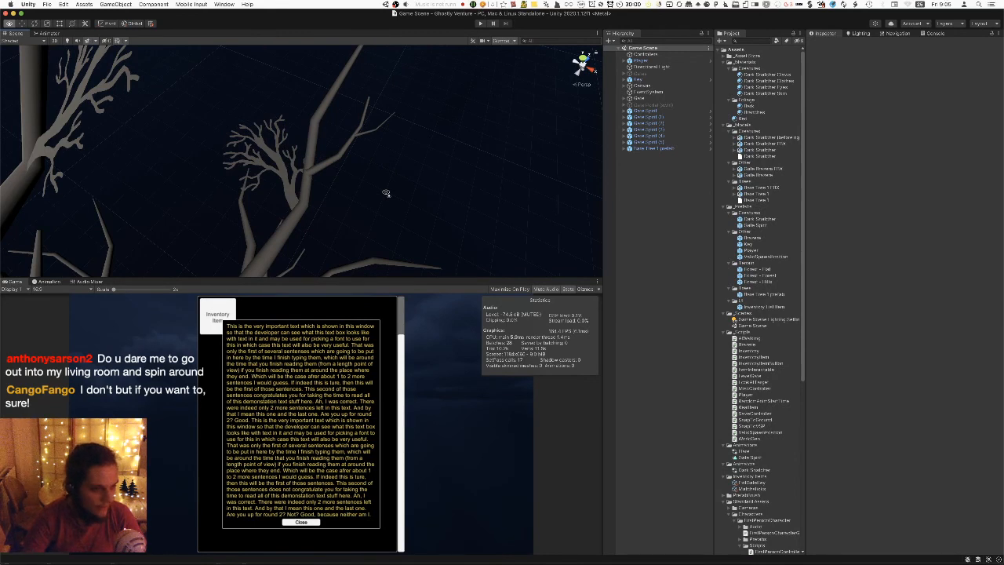
left_click_drag(385, 192, 360, 115, "alt")
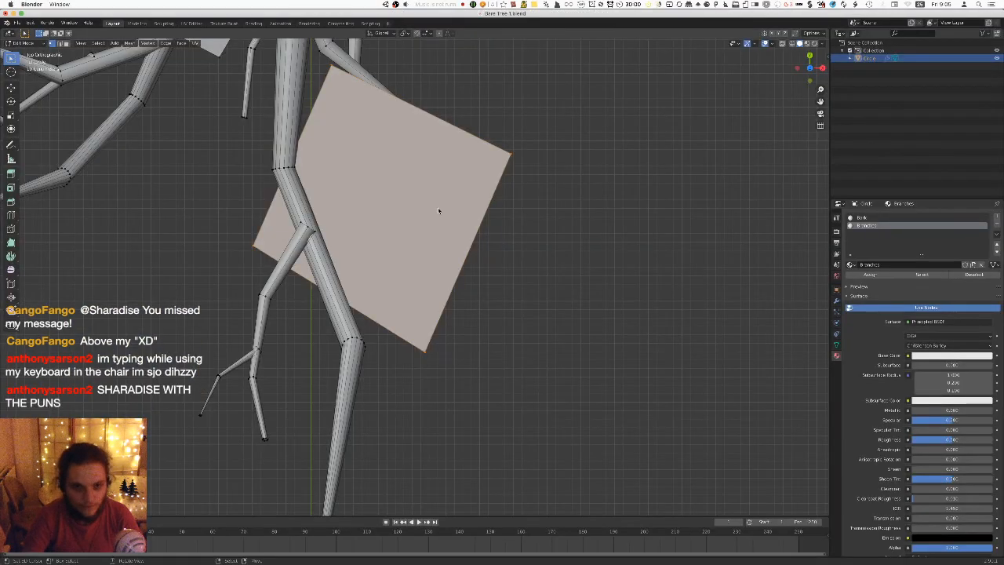
Select the side branch, its connected twigs and its two foliage planes as linked geometry, and hide them.
scroll(430, 201, "down", 3)
middle_click_drag(513, 236, 424, 193)
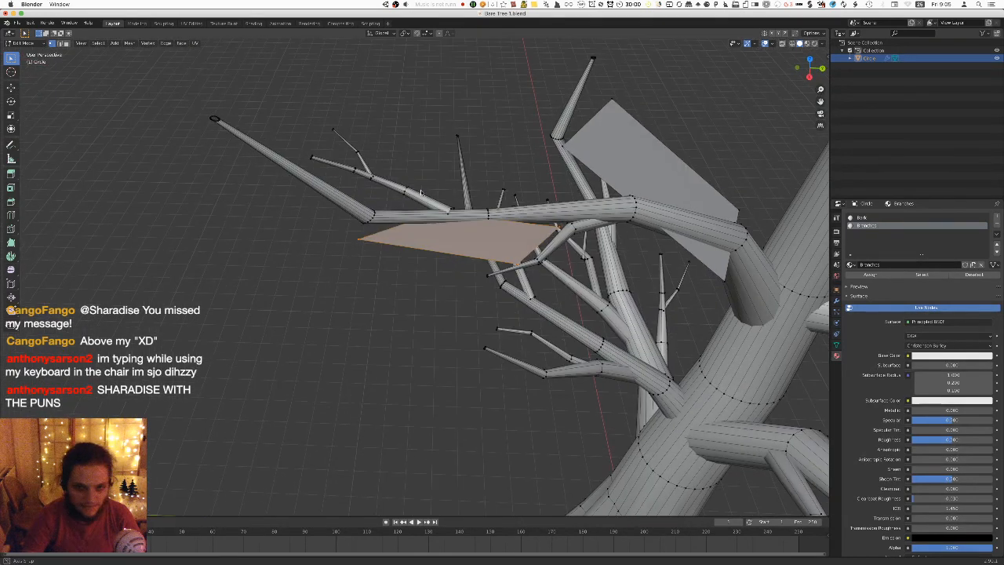
key("l")
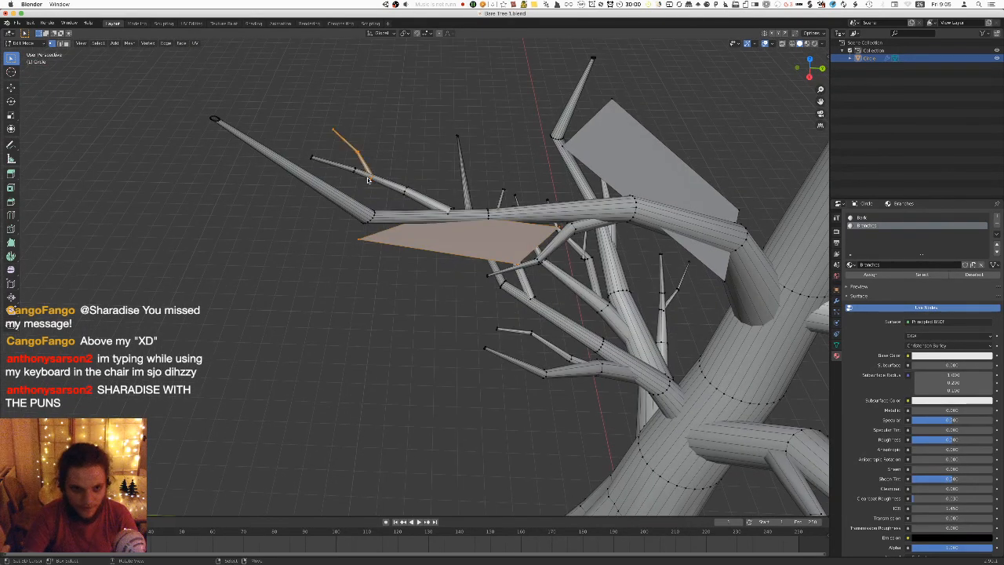
key("l")
key("l")
middle_click_drag(570, 160, 523, 154)
key("l")
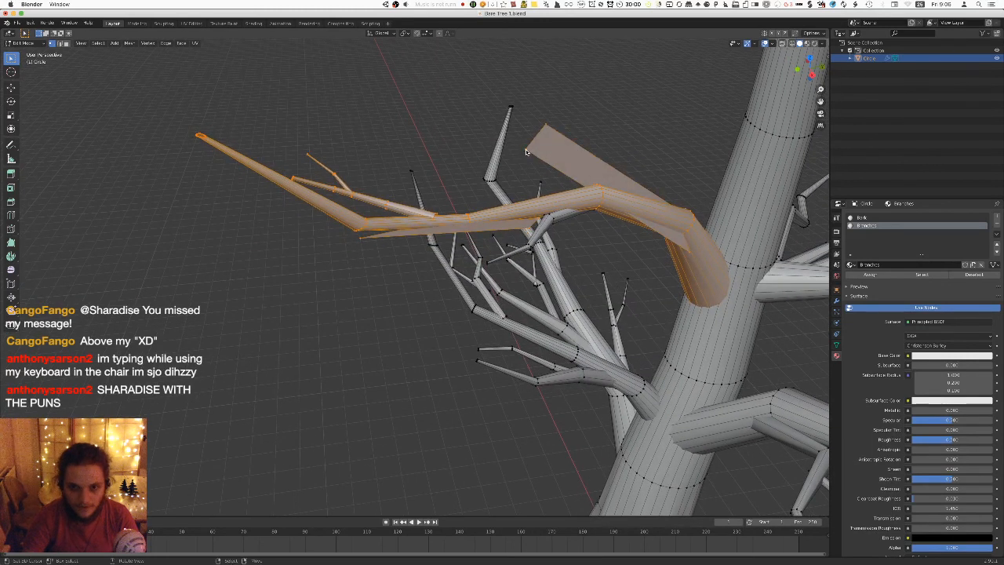
key("l")
middle_click_drag(528, 246, 610, 237)
scroll(610, 237, "down", 3)
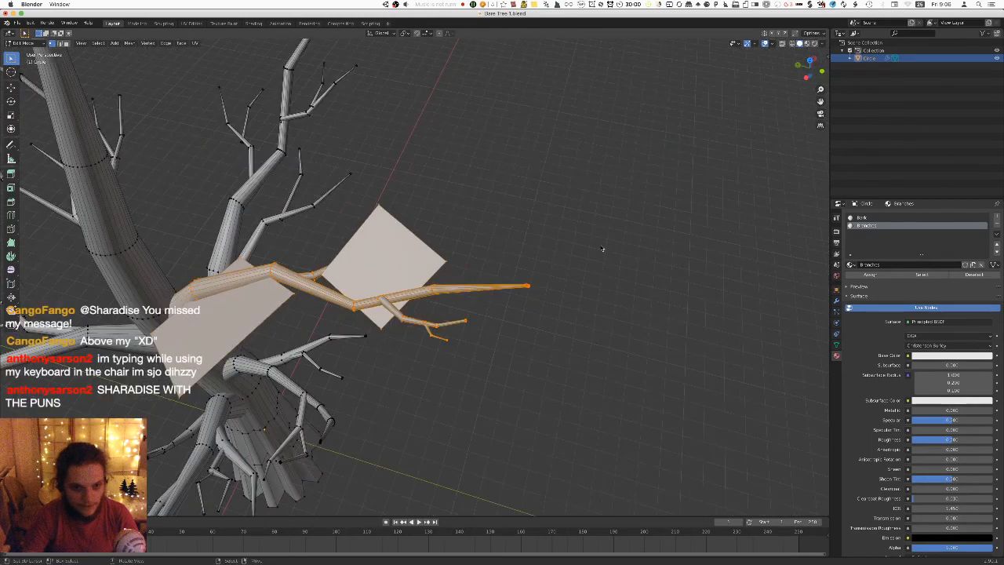
key("h")
Duplicate the spare foliage plane lying away from the tree and place the copy beside the trunk in top view.
middle_click_drag(468, 275, 486, 353)
scroll(494, 243, "down", 4)
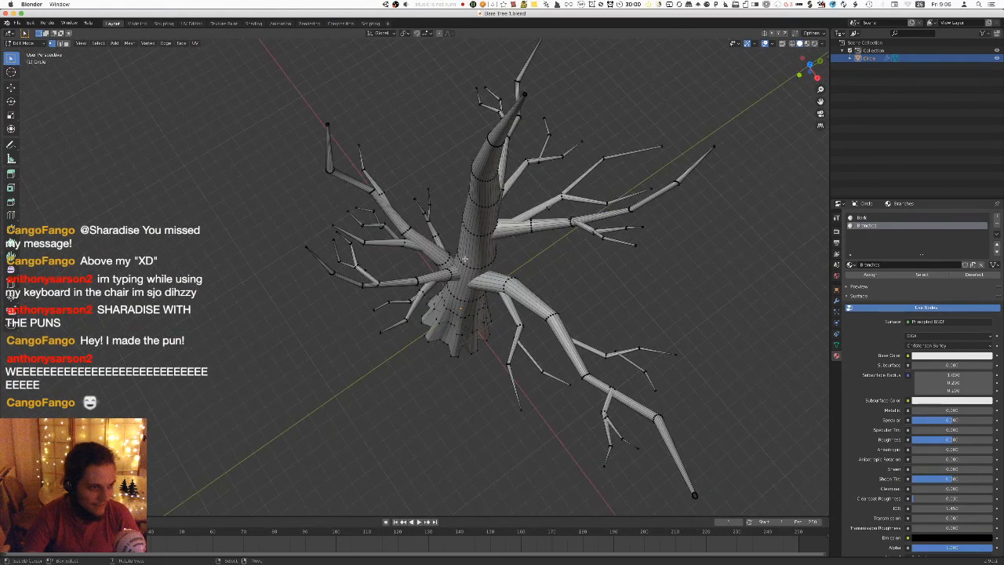
scroll(532, 319, "down", 3)
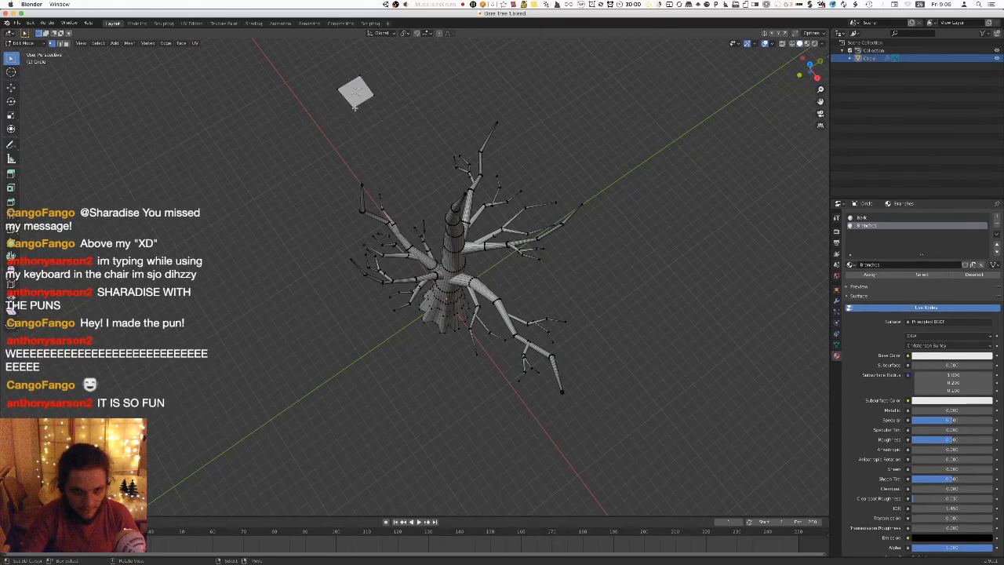
key("KP_7")
middle_click_drag(451, 167, 497, 281)
scroll(480, 205, "up", 2)
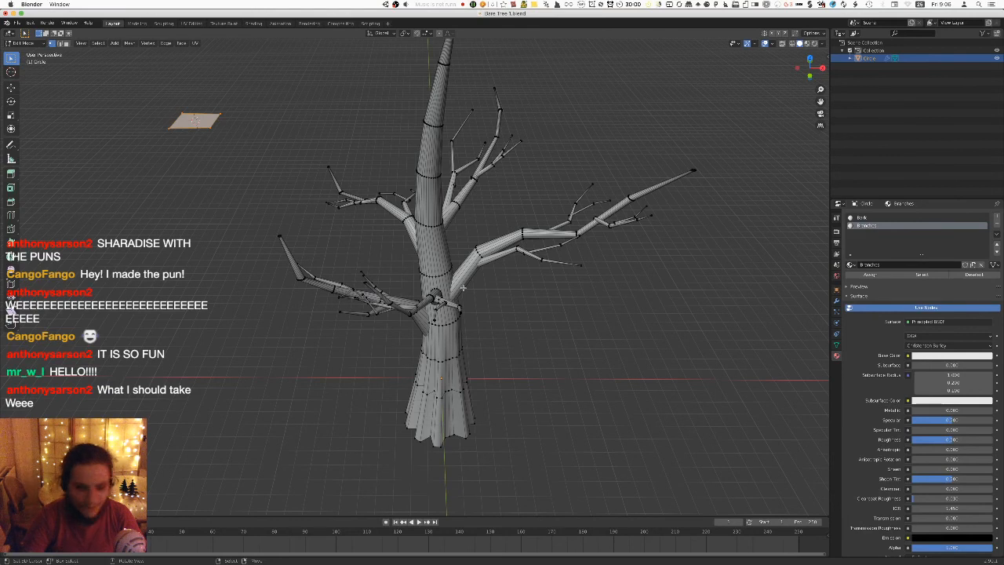
key("KP_7")
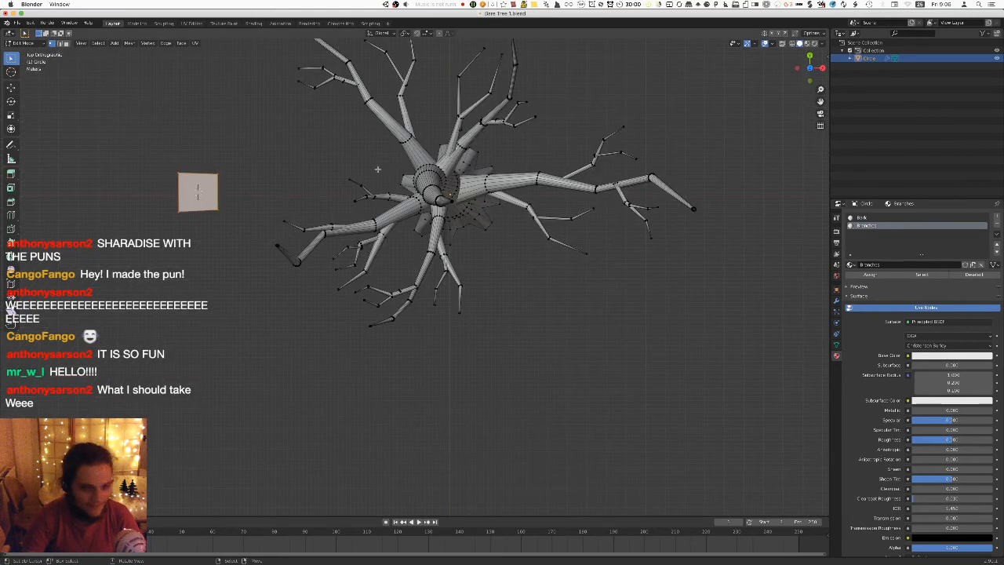
middle_click_drag(447, 233, 463, 186)
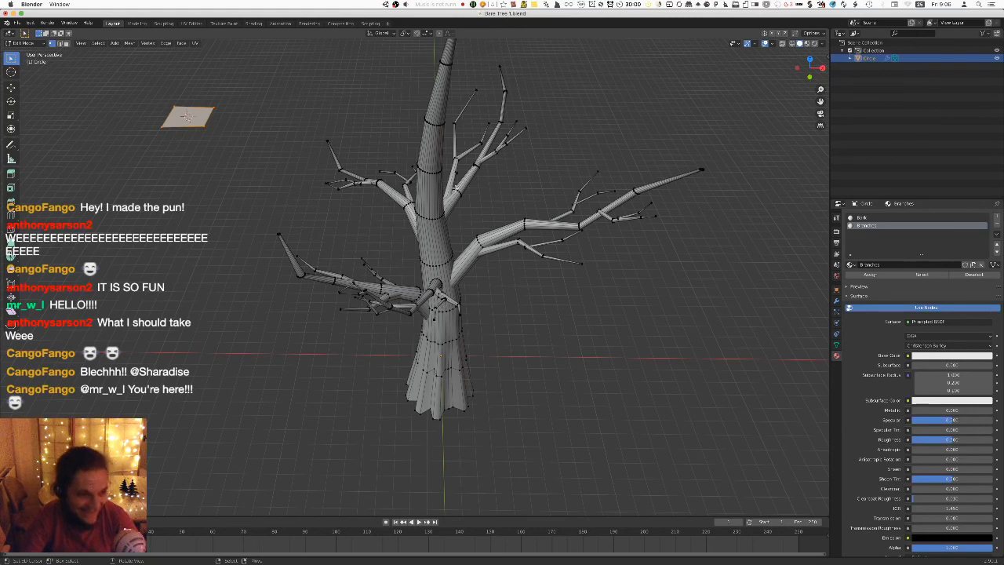
key("KP_7")
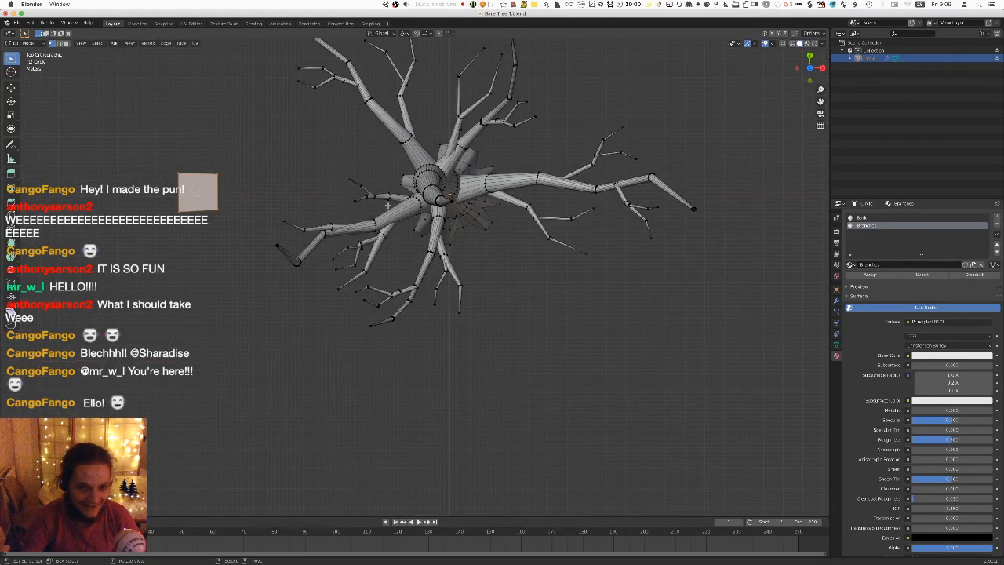
middle_click_drag(326, 194, 324, 241, "shift")
key("shift+d")
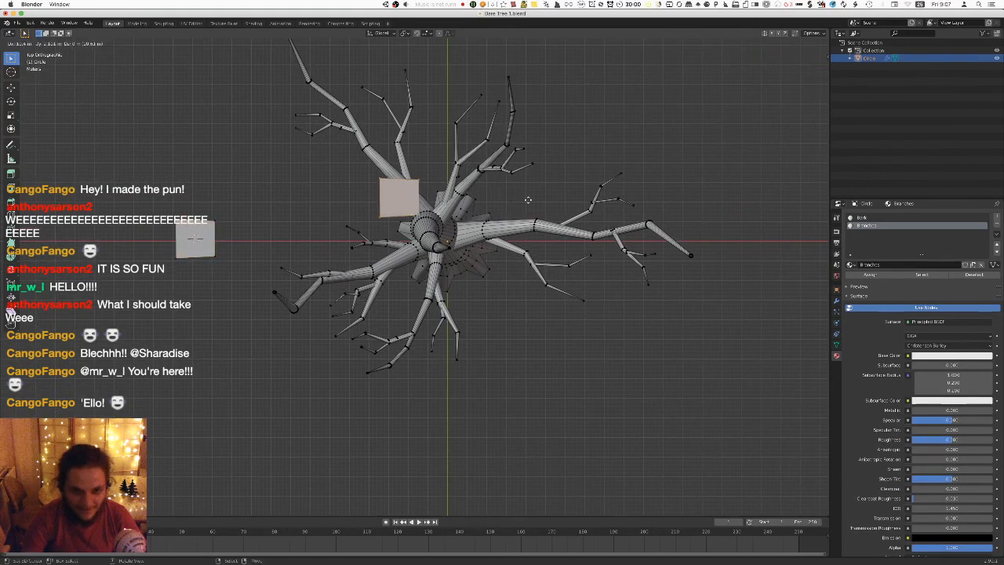
left_click(590, 227)
Move the copied plane over the base of the bare upper branch in top view.
middle_click_drag(603, 312, 508, 171)
middle_click_drag(492, 199, 506, 227)
key("KP_7")
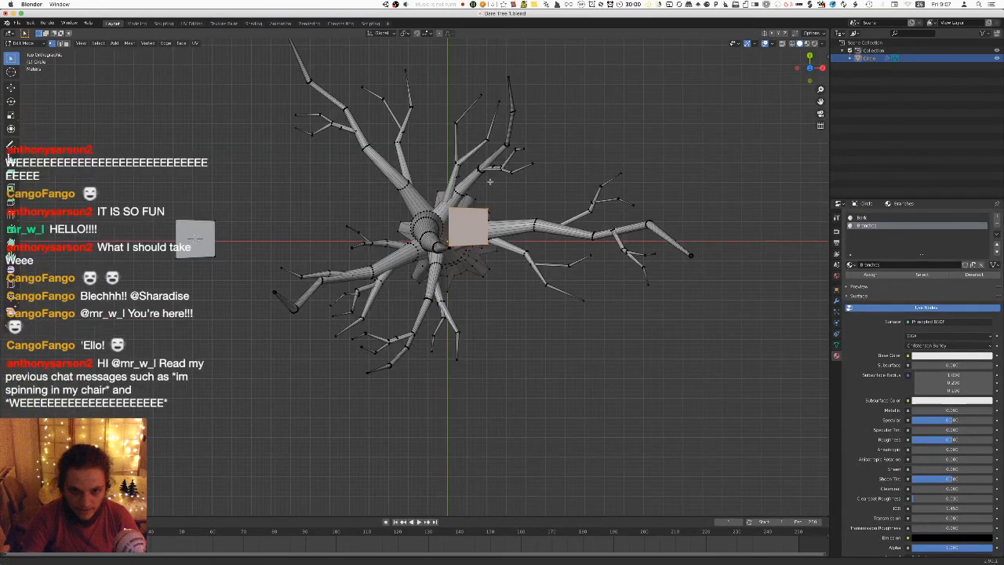
scroll(502, 227, "up", 3)
key("g")
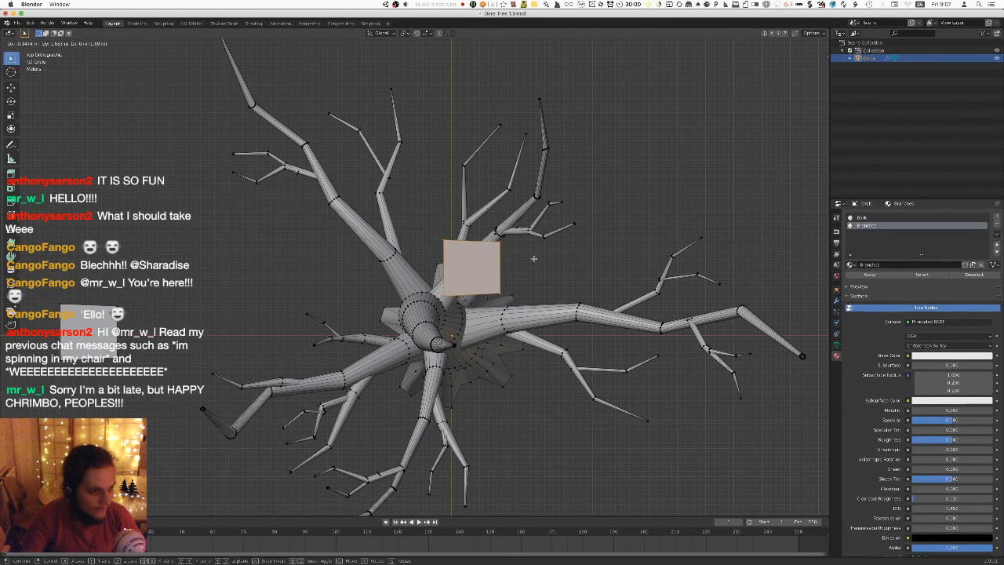
left_click(533, 259)
Rotate the copied plane counterclockwise to follow the branch direction and scale it up to about 1.9 times its size.
scroll(584, 267, "up", 3)
middle_click_drag(587, 269, 496, 321, "shift")
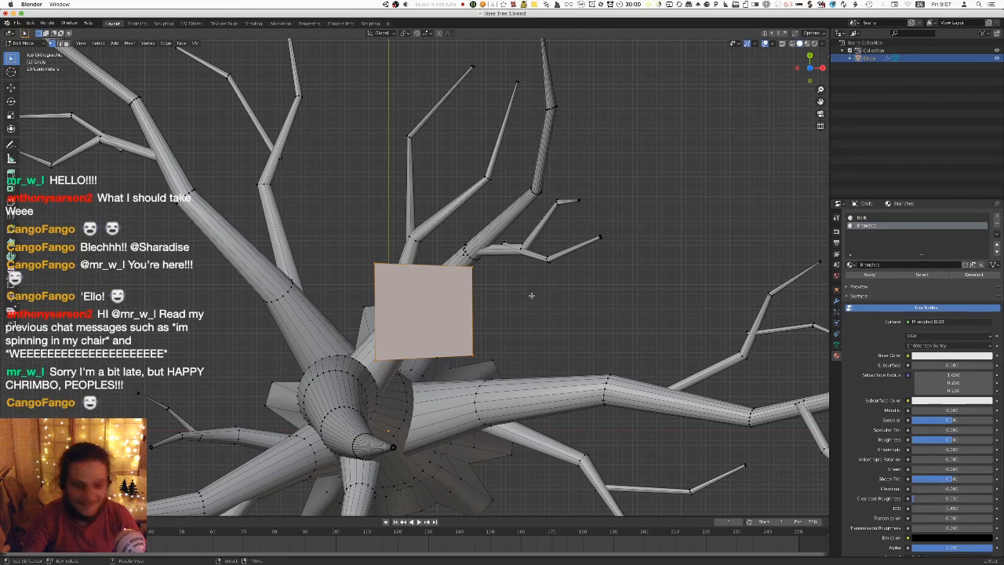
key("r")
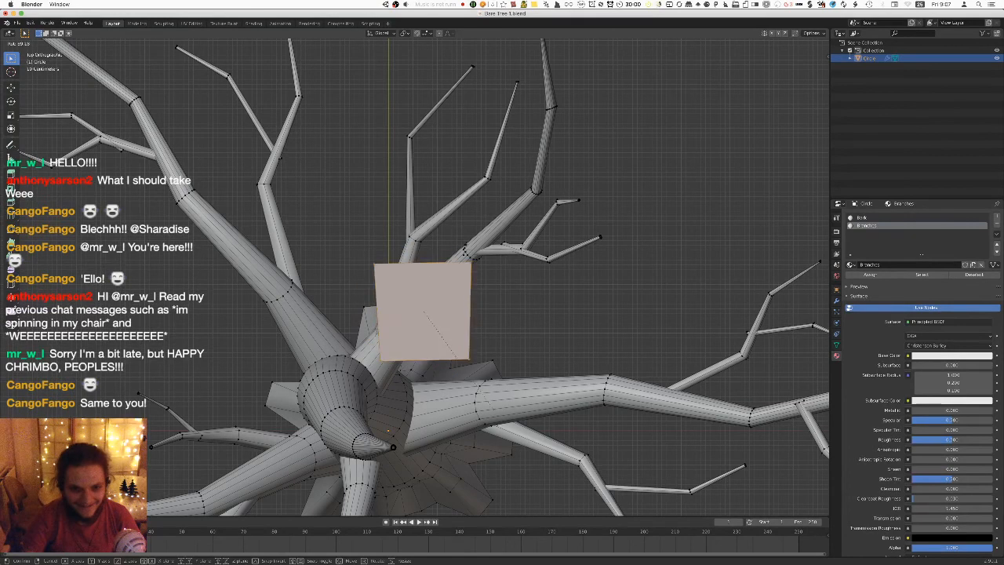
left_click(496, 311)
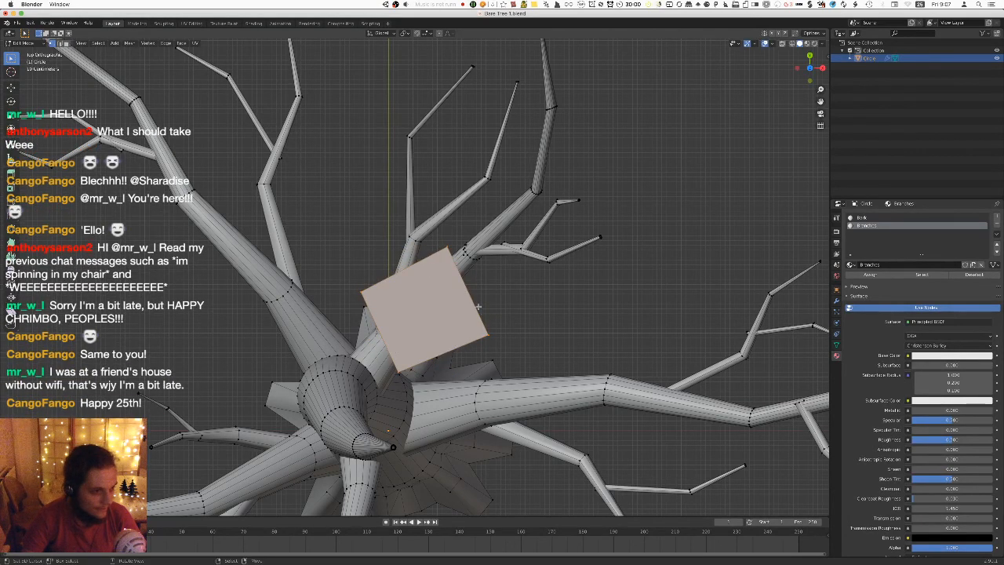
key("s")
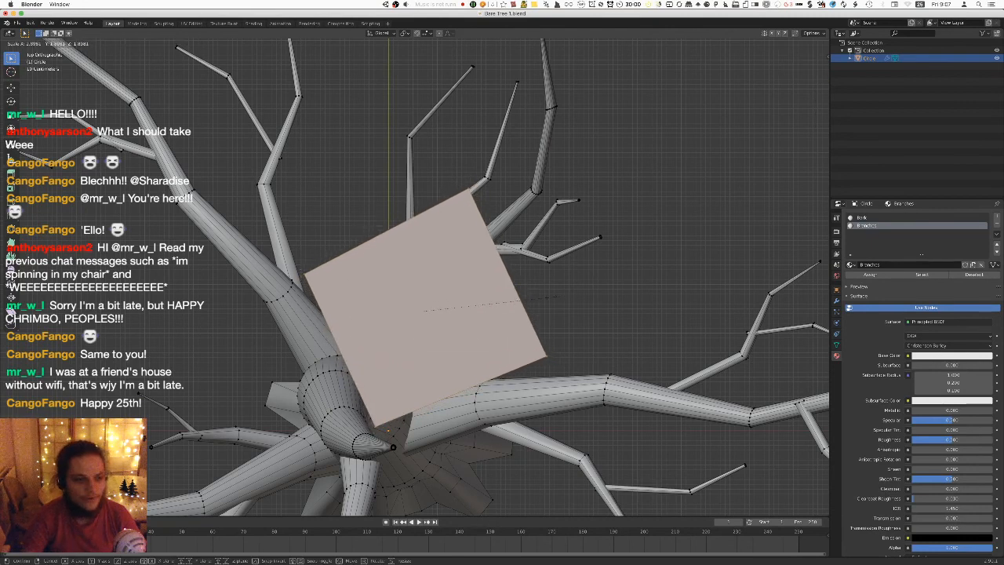
left_click(554, 233)
Raise the plane to the height of the upper branch in front view and turn it roughly square beneath the twigs in top view.
key("KP_1")
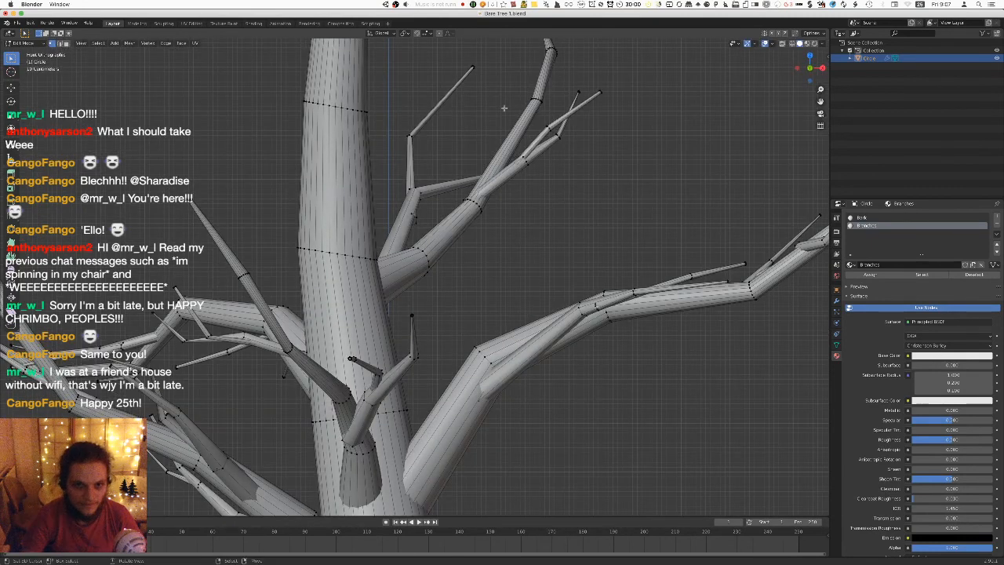
key("g")
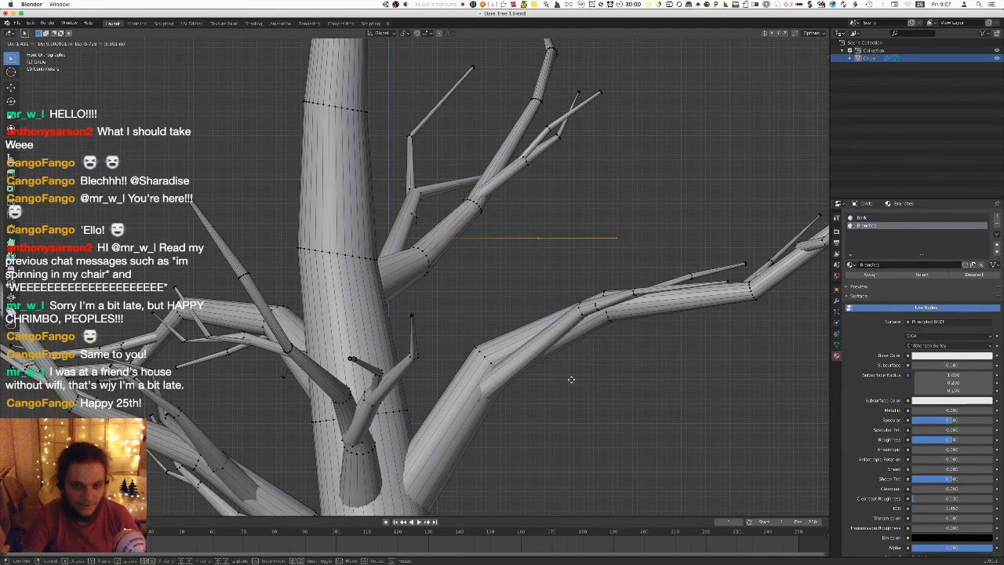
left_click(566, 388)
key("KP_7")
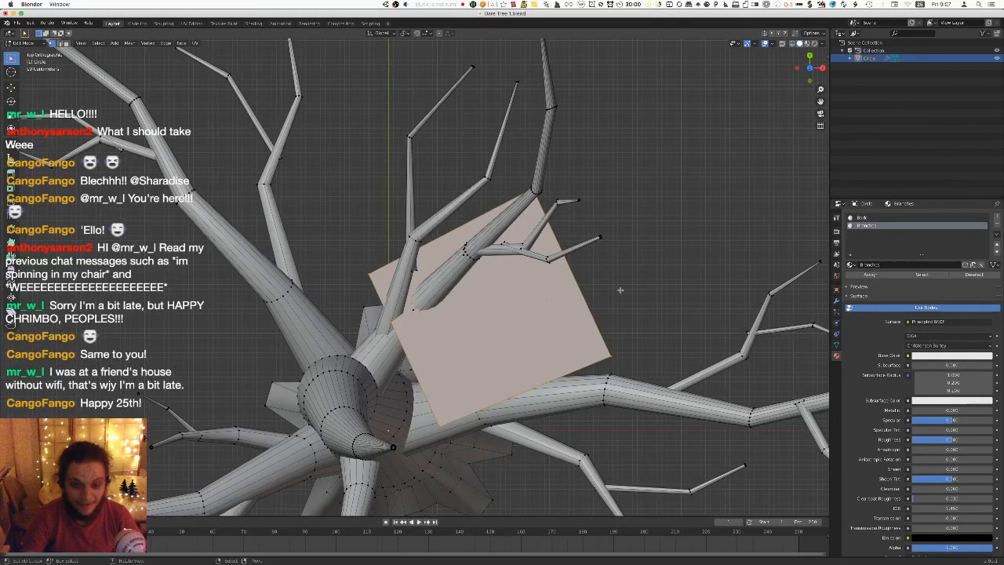
key("r")
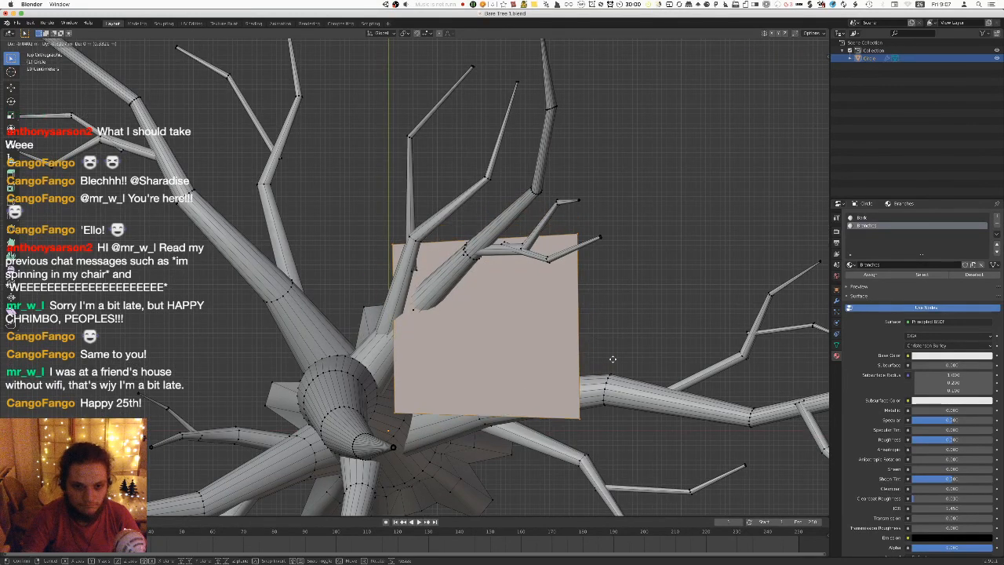
left_click(612, 359)
Tilt the plane to slope upward with the branch and shift it against the branch base.
middle_click_drag(612, 359, 605, 274)
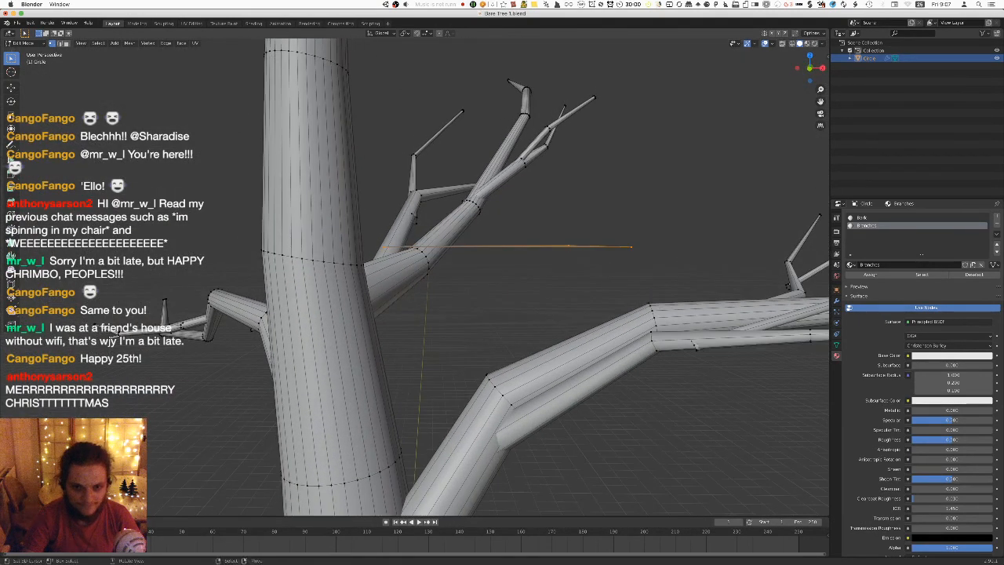
key("r")
left_click(641, 233)
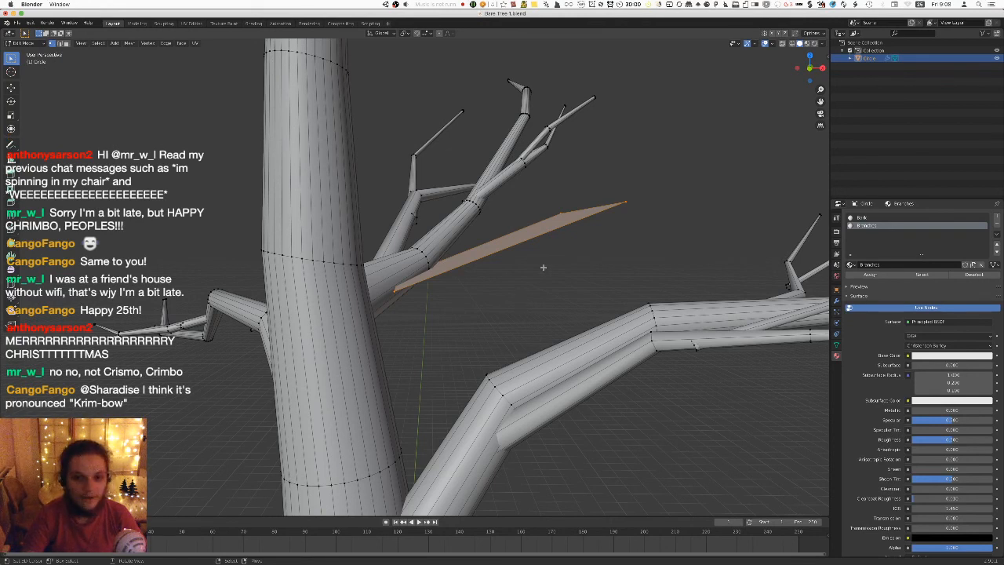
key("g")
left_click(518, 273)
key("KP_7")
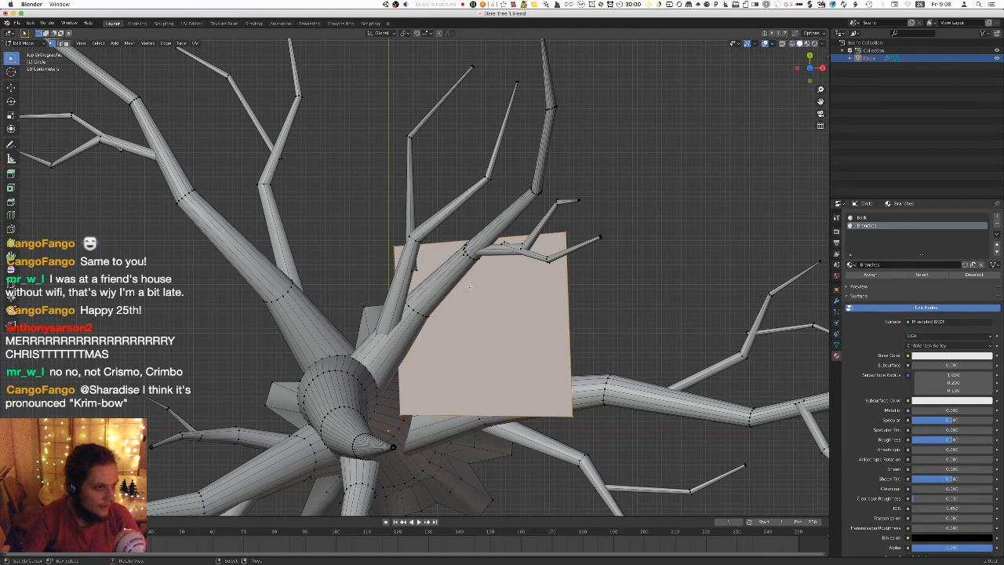
middle_click_drag(552, 342, 538, 256)
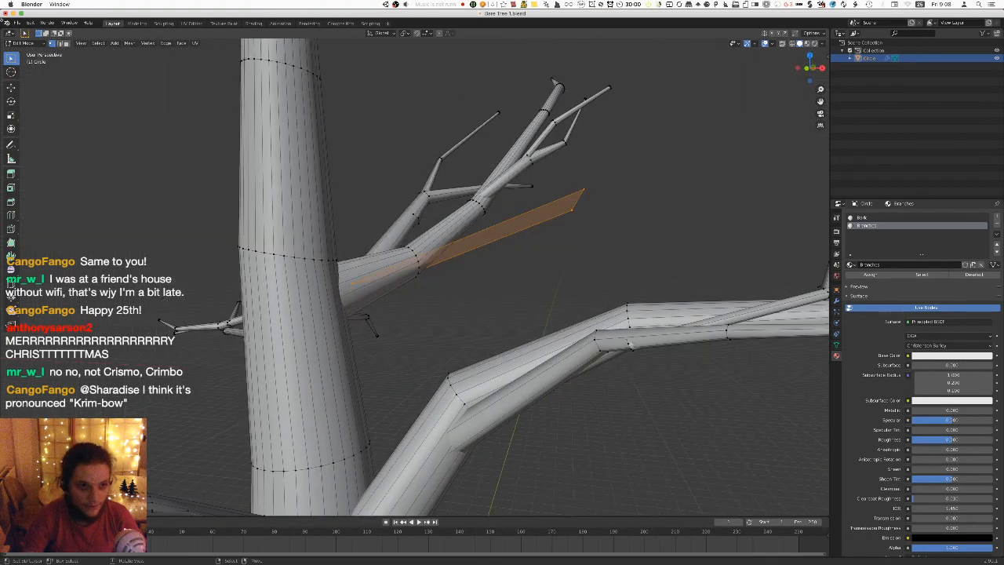
Export the tree as FBX, overwriting Bare Tree 1 FBX.fbx in the Trees folder.
left_click(16, 23)
mouse_move(47, 140)
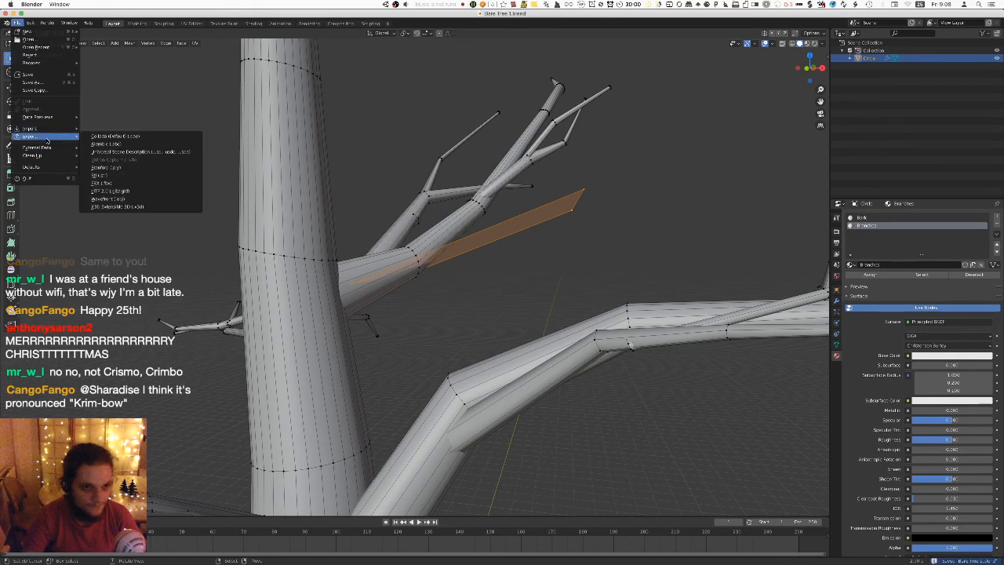
left_click(117, 184)
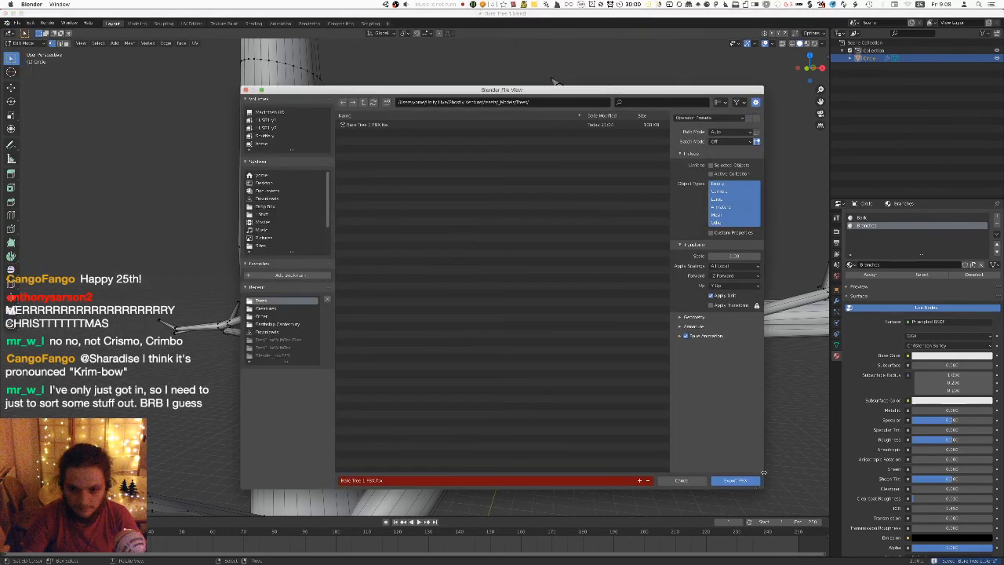
left_click(737, 481)
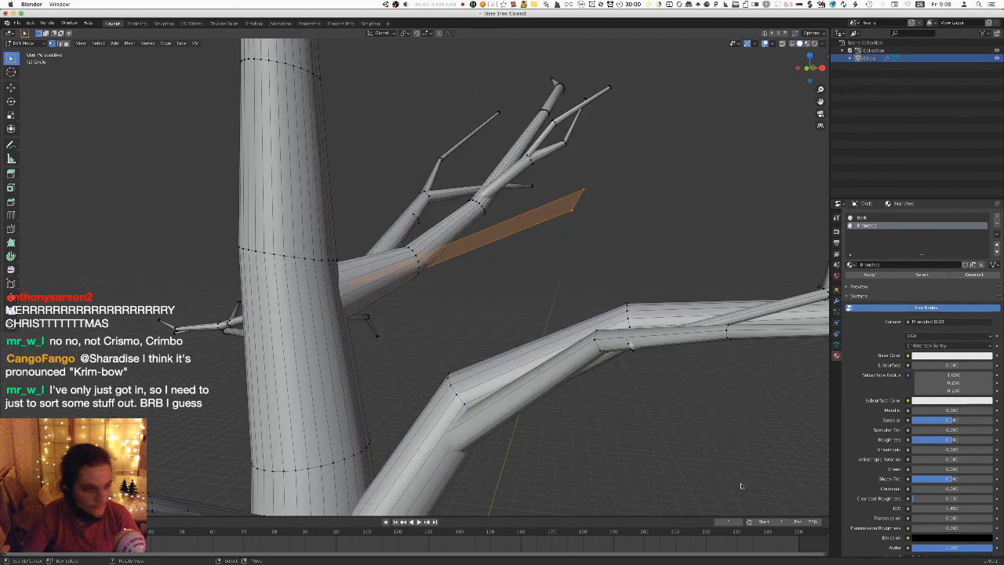
Switch to Unity and examine the re-exported tree's branches in the scene from the side and from above.
key("super+Tab")
scroll(291, 156, "down", 6)
left_click_drag(291, 159, 388, 168, "alt")
scroll(284, 182, "up", 3)
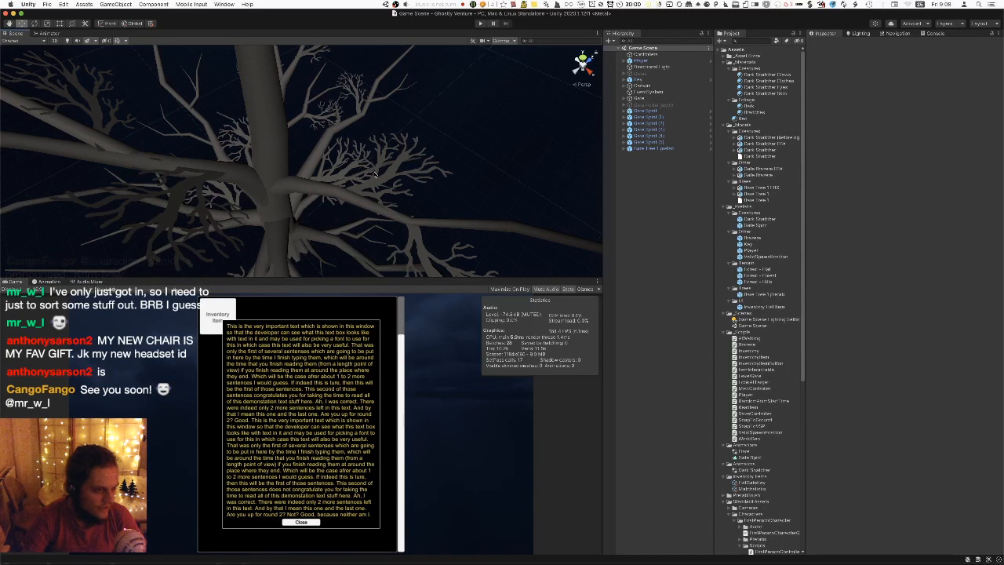
left_click_drag(375, 181, 200, 193, "alt")
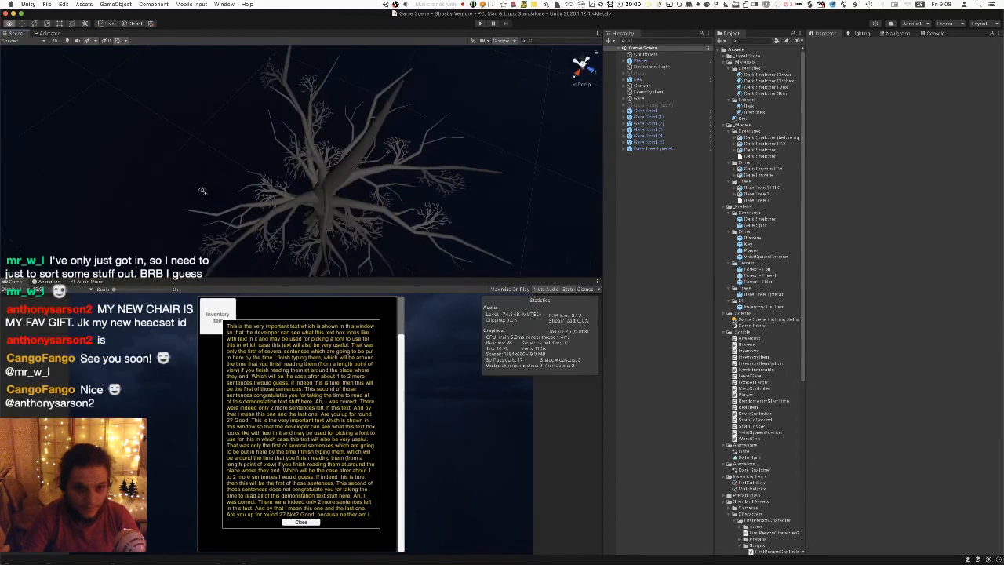
Switch to Blender and view the whole tree with all its foliage planes from above in Object Mode.
key("super+Tab")
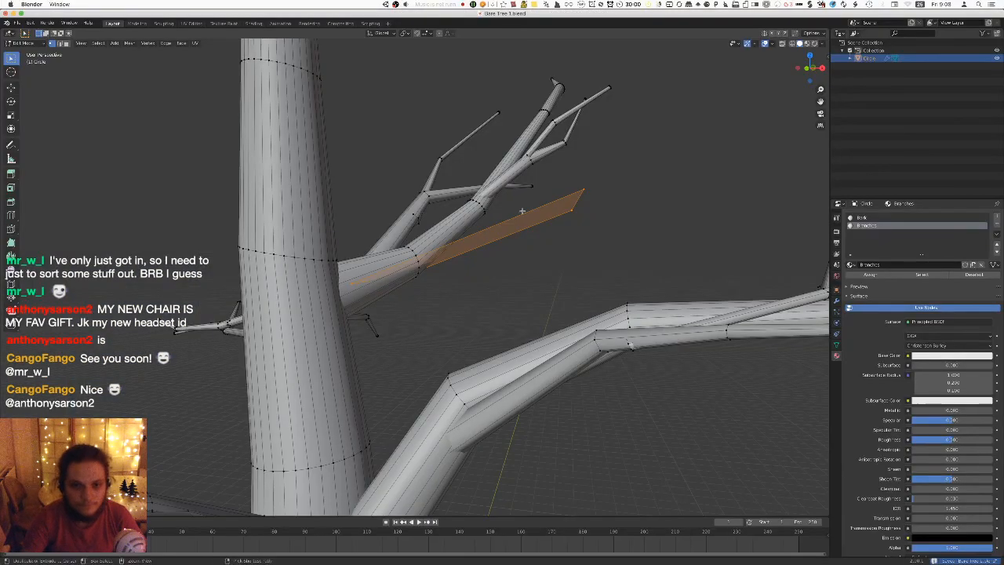
middle_click_drag(448, 166, 328, 176)
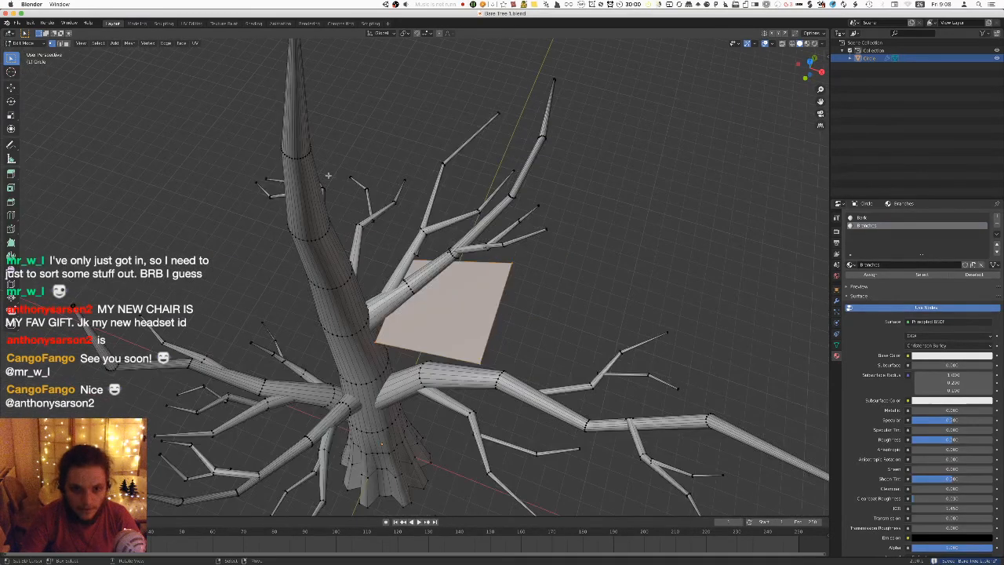
key("KP_7")
key("Tab")
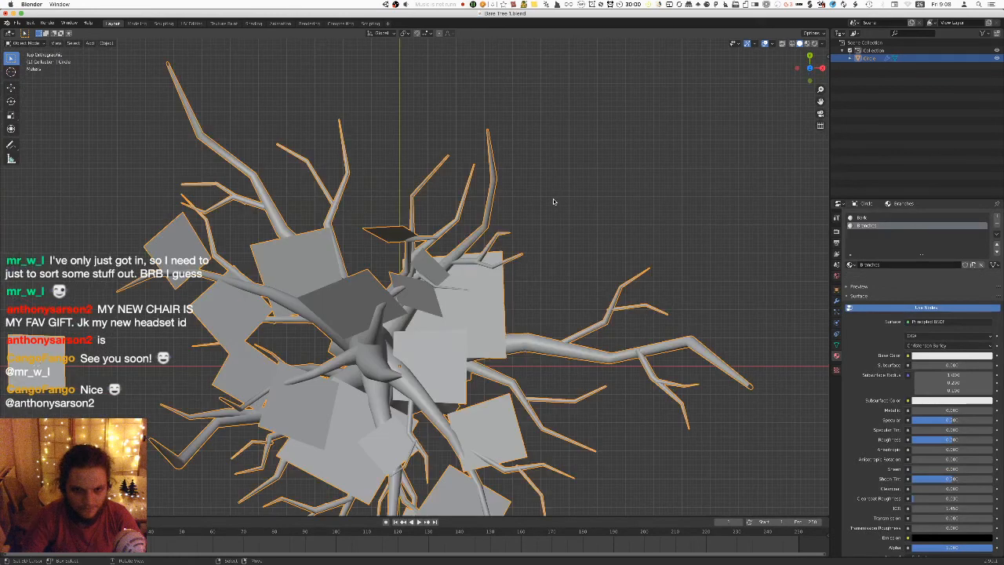
Switch to Unity and examine the tree's upper branches up close for spots lacking twig foliage.
key("super+Tab")
left_click_drag(352, 165, 258, 200, "alt")
scroll(159, 139, "up", 3)
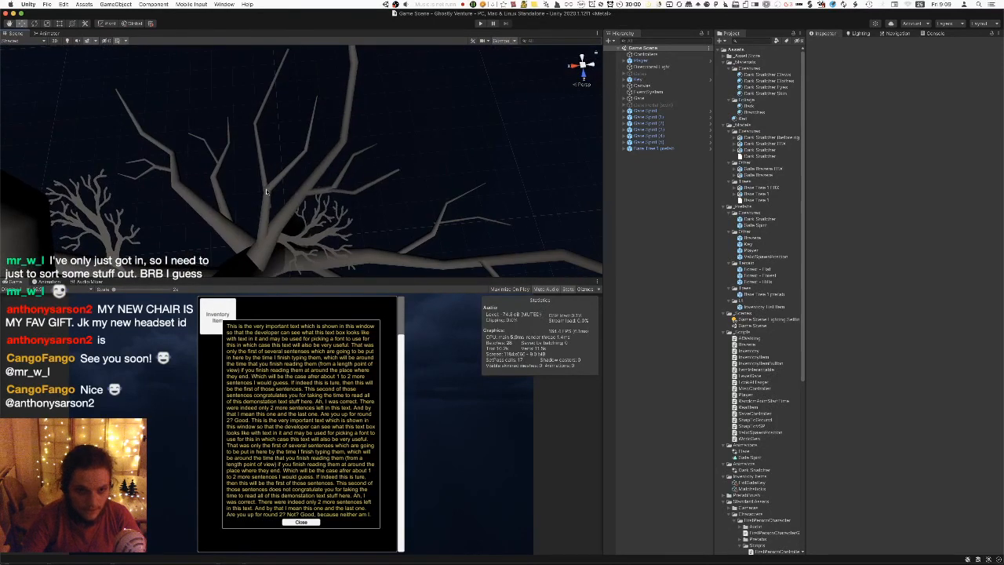
Switch to Blender and duplicate the large foliage plane in Edit Mode, rotating it diagonally, shrinking it slightly and placing it between the bare upper branches.
key("super+Tab")
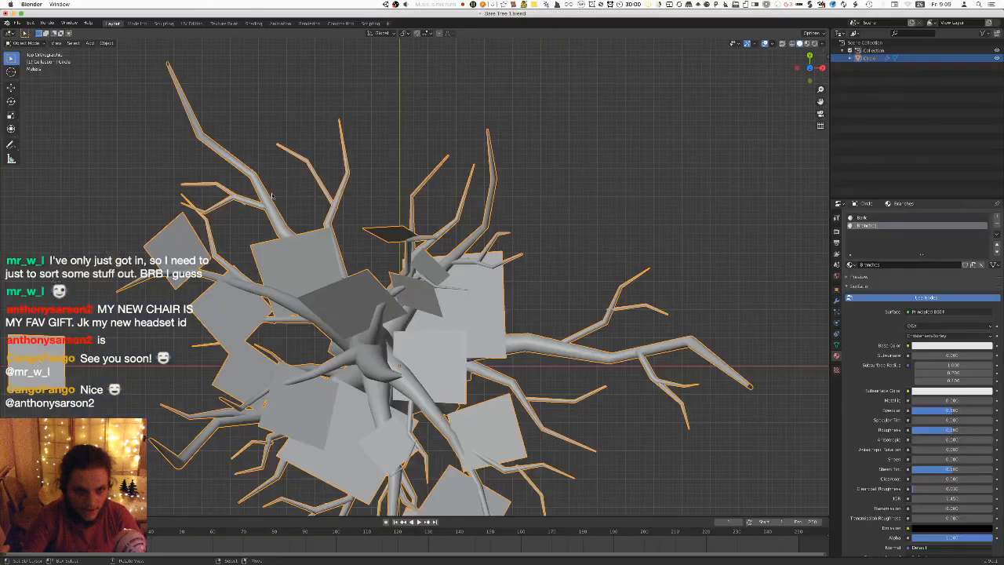
key("Tab")
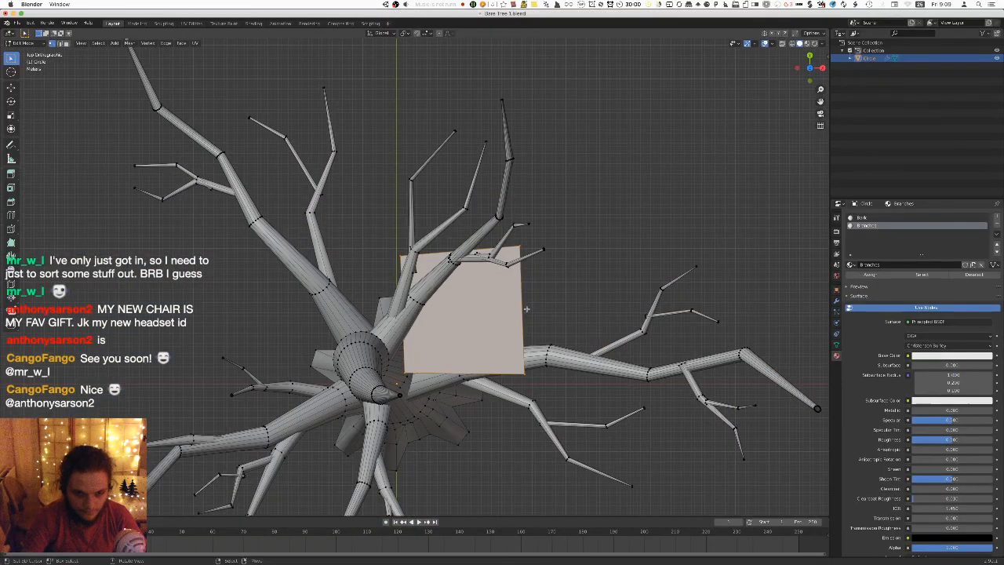
key("shift+d")
key("r")
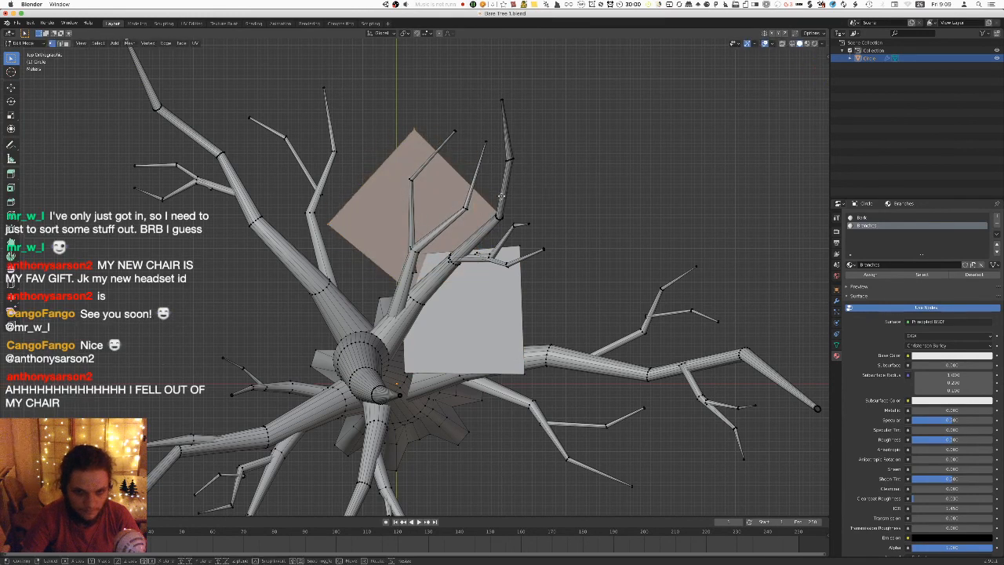
left_click(653, 173)
key("s")
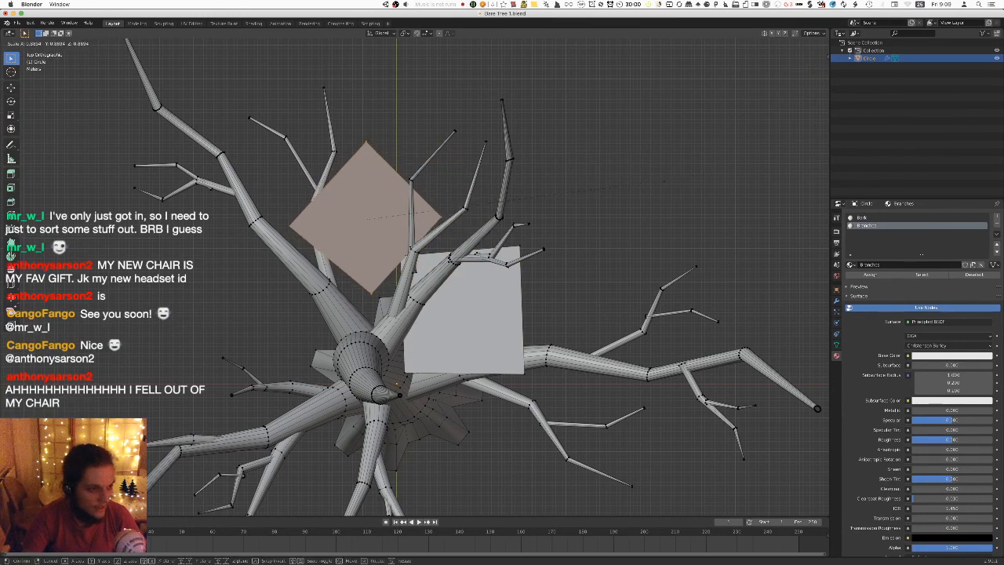
key("g")
scroll(631, 177, "up", 4)
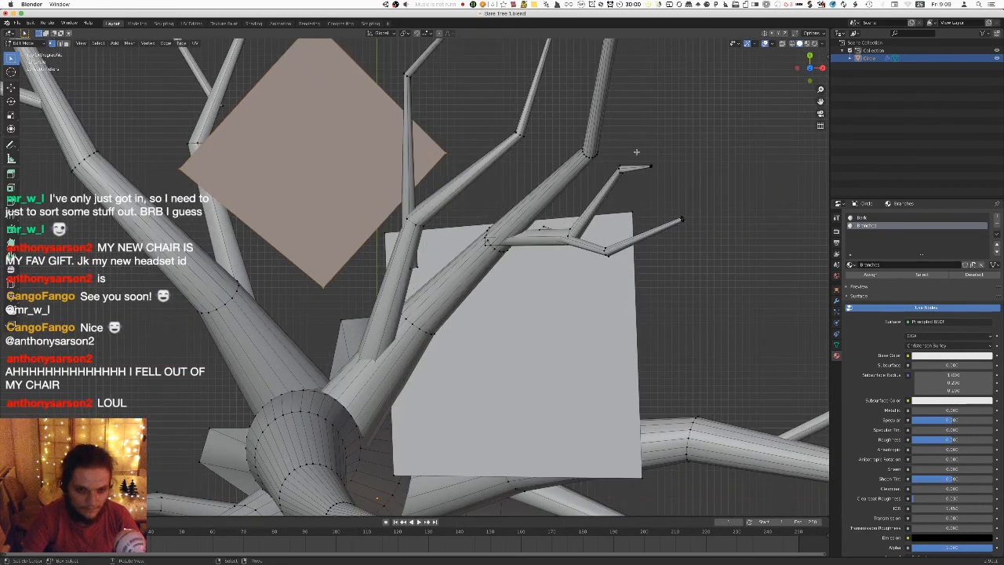
left_click(664, 186)
Reposition the duplicated foliage plane in height and sideways so it sits against the thin forked upper branch.
middle_click_drag(664, 186, 581, 155)
key("g")
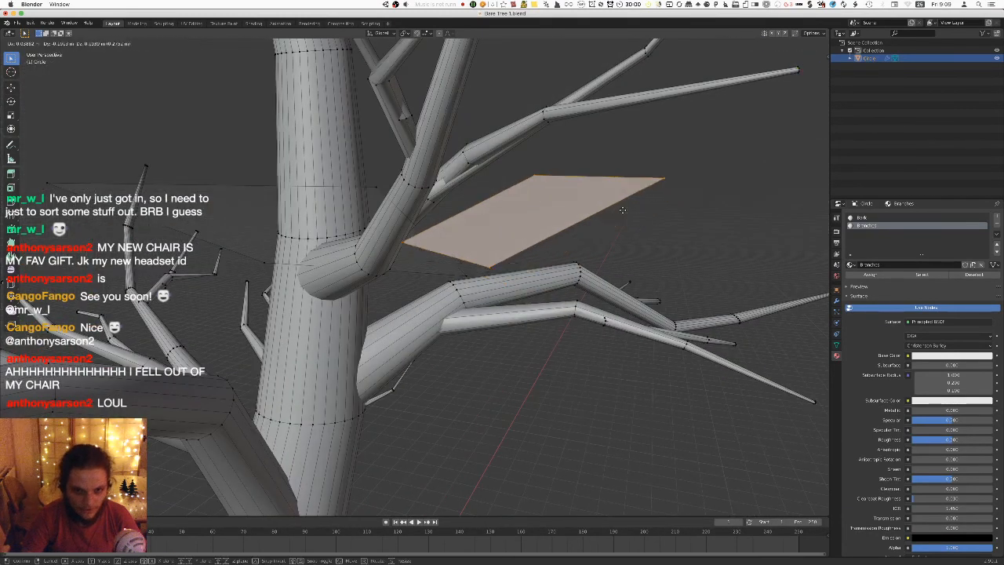
left_click(567, 191)
middle_click_drag(567, 190, 661, 262)
key("g")
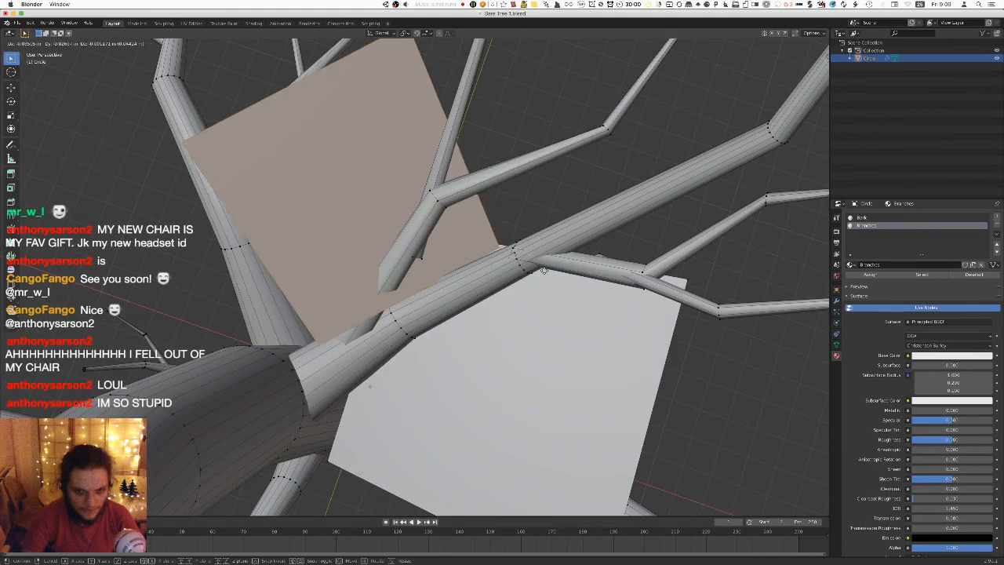
left_click(592, 180)
middle_click_drag(592, 180, 494, 127)
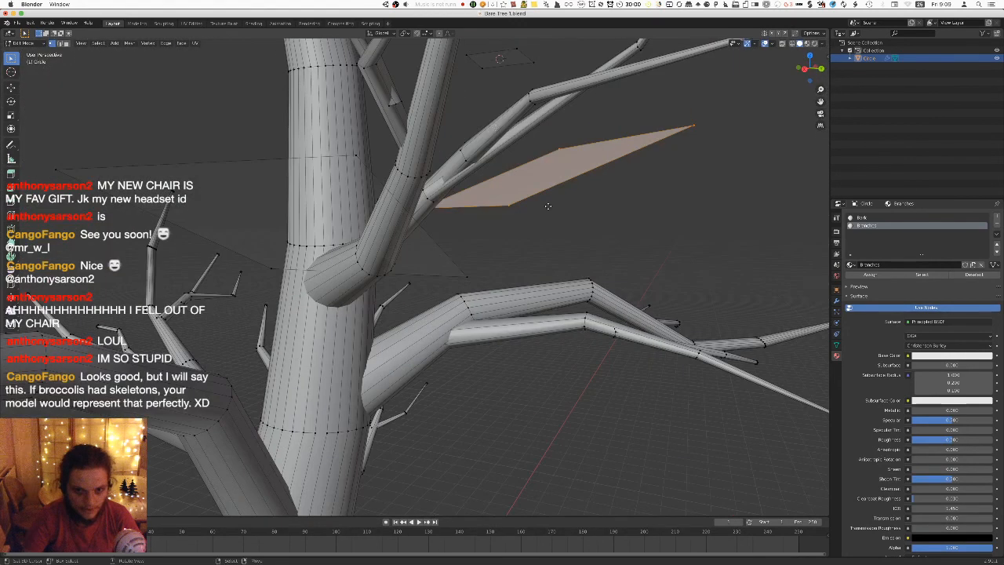
key("g")
left_click(510, 174)
Rotate the foliage plane to match the forked branch, scale it down slightly and shift it to meet the branch.
middle_click_drag(511, 174, 524, 221)
key("r")
left_click(693, 213)
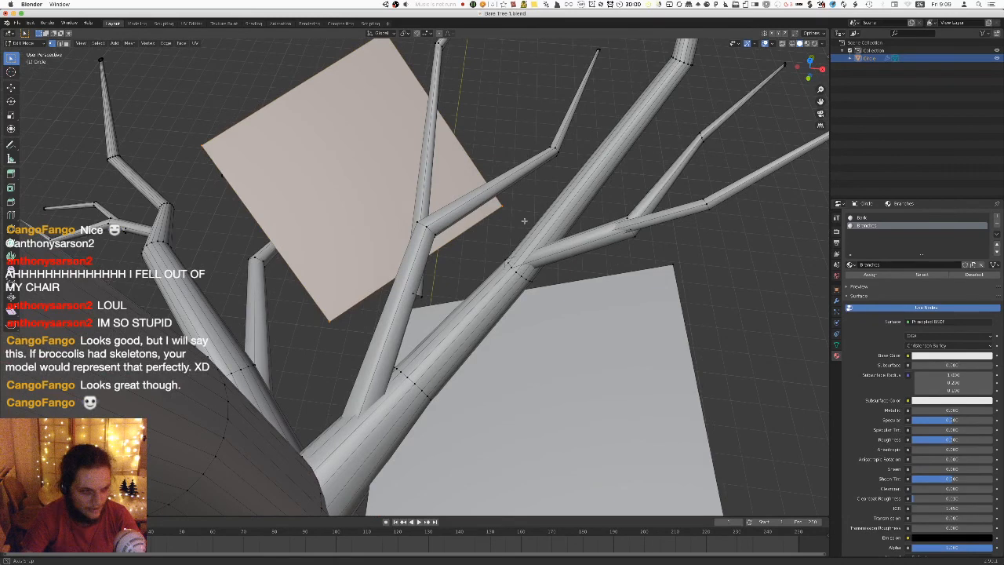
key("g")
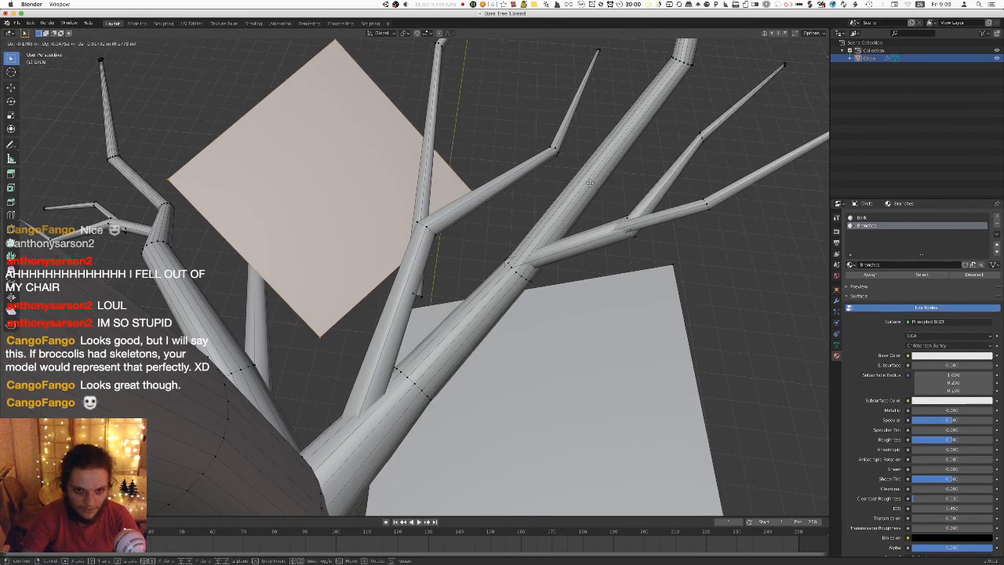
key("s")
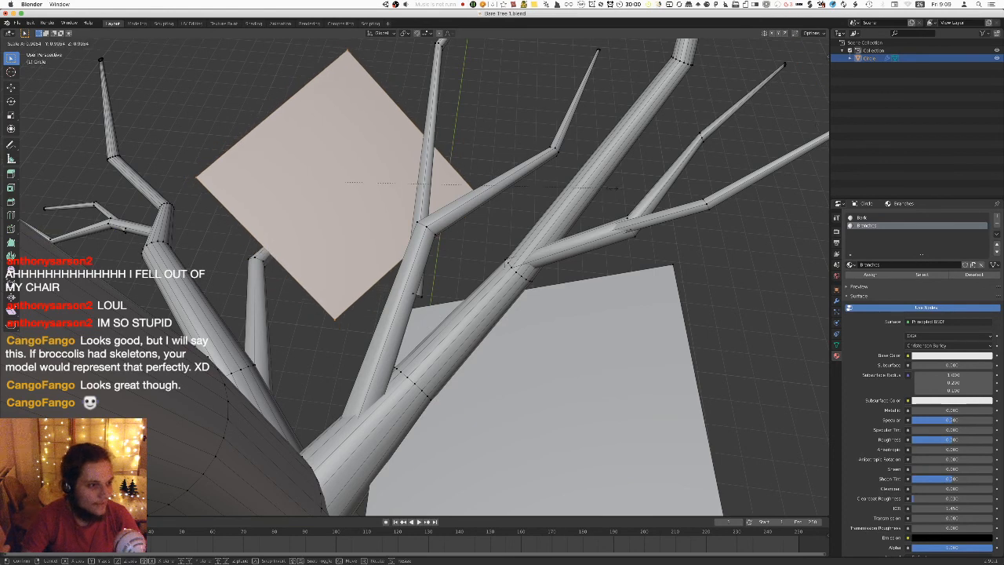
left_click(612, 188)
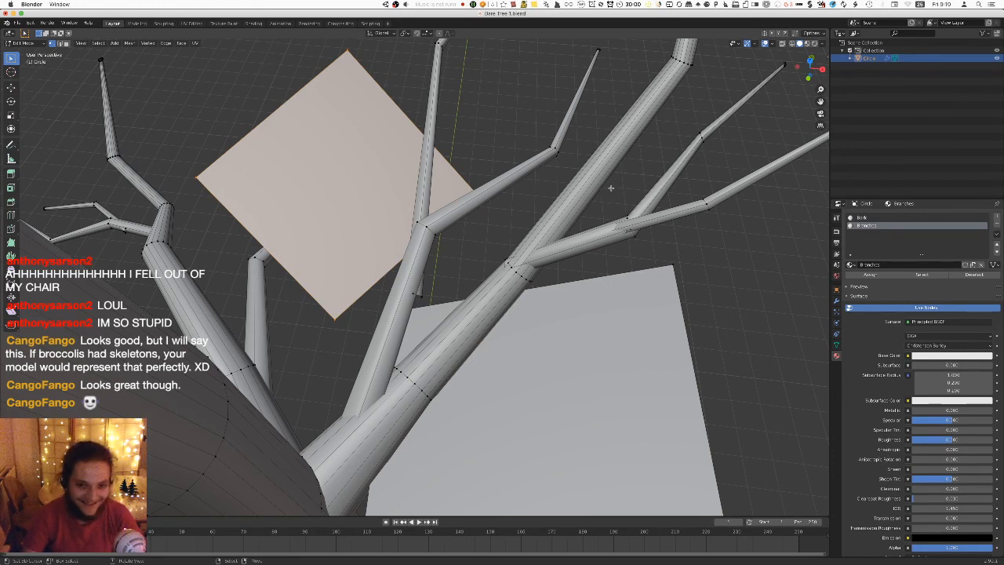
key("r")
left_click(326, 69)
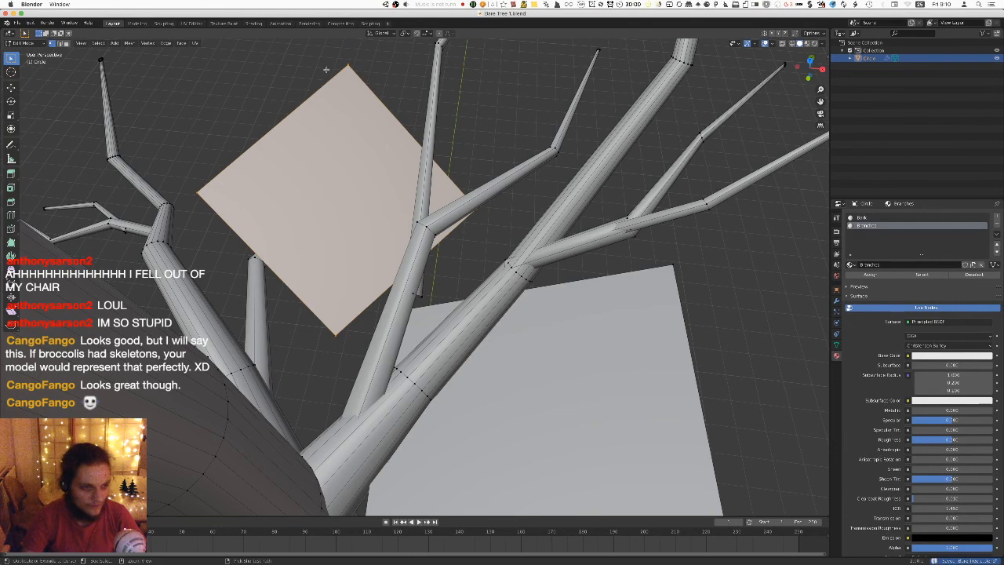
Export the updated tree as FBX over Bare Tree 1 FBX.fbx in the Trees folder.
left_click(16, 23)
mouse_move(47, 136)
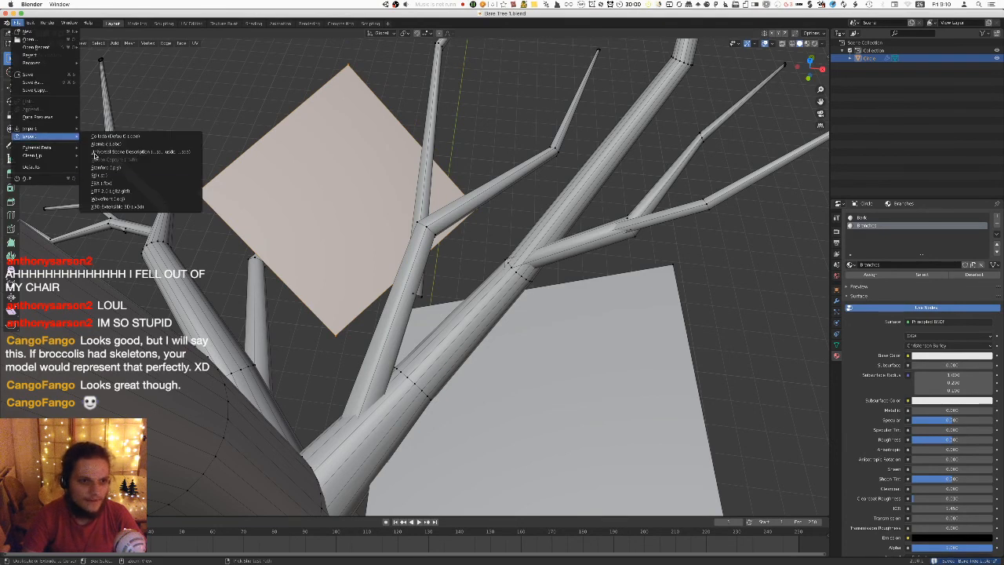
left_click(106, 182)
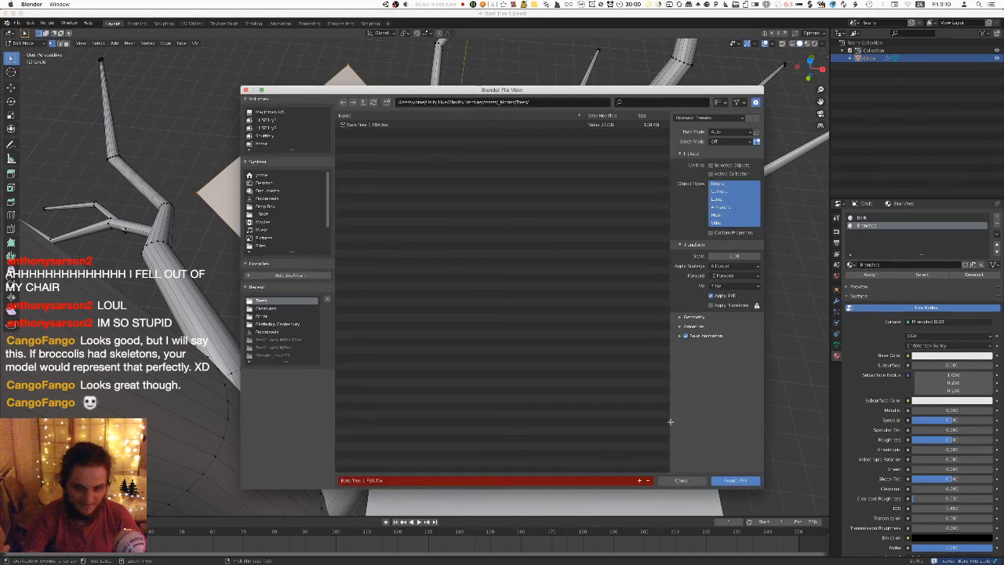
left_click(735, 480)
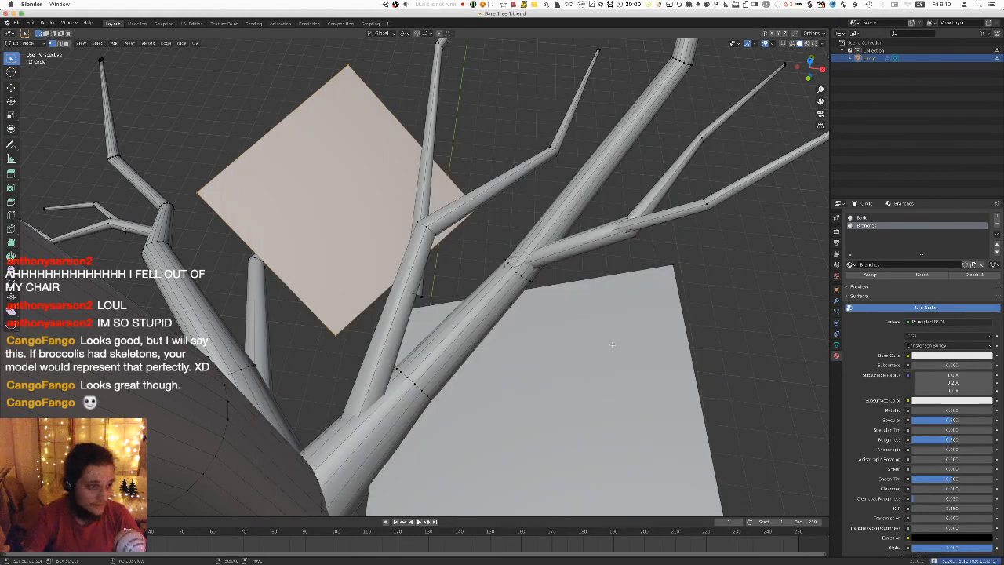
Switch to Unity and examine the new twig foliage around the tree's upper branches from several angles.
key("super+Tab")
right_click_drag(421, 150, 450, 110)
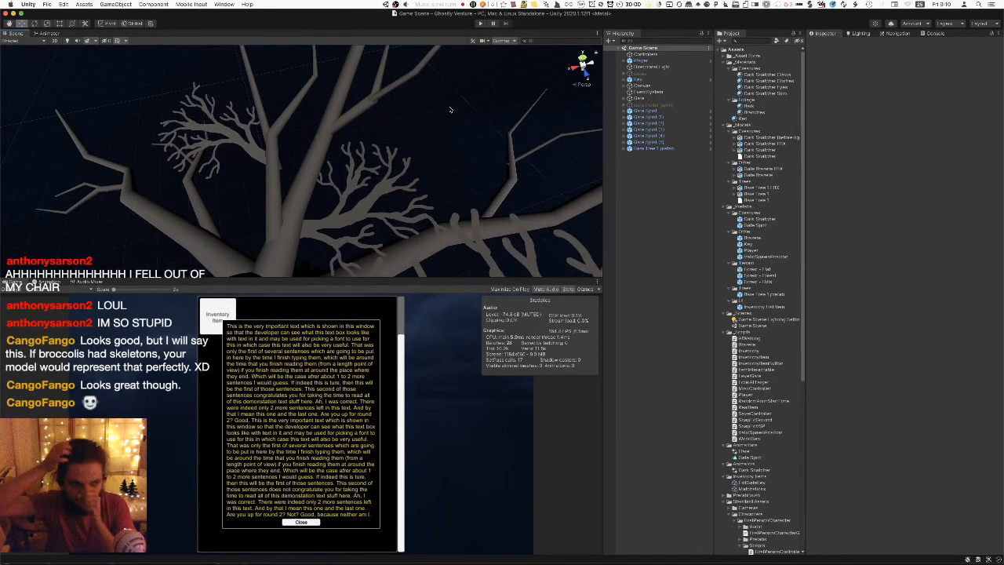
right_click_drag(450, 110, 510, 76)
key("s")
key("w")
right_click_drag(439, 61, 427, 154)
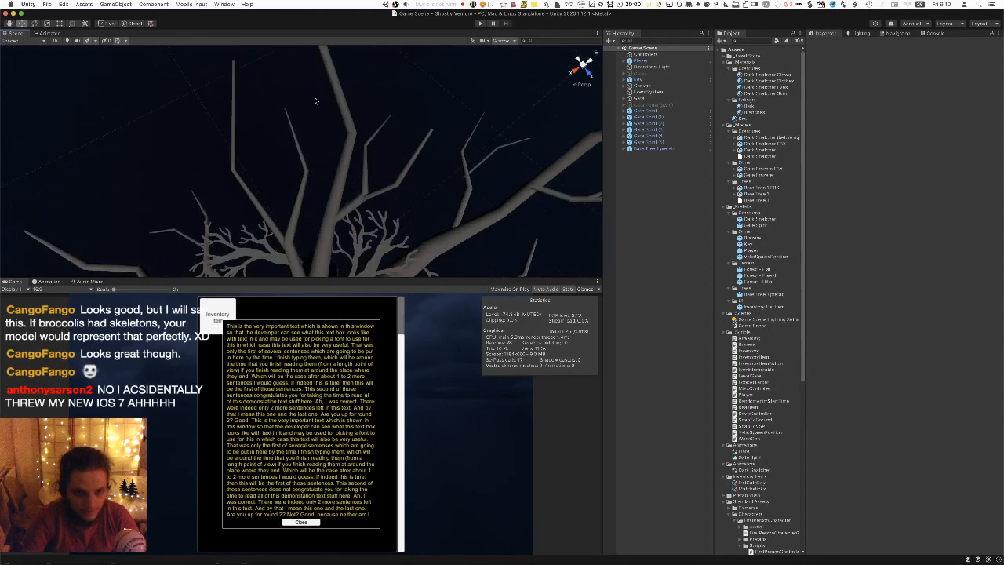
Switch to Blender and duplicate the selected foliage plane in top view, rotating it and placing it over the neighbouring forked twigs.
key("super+Tab")
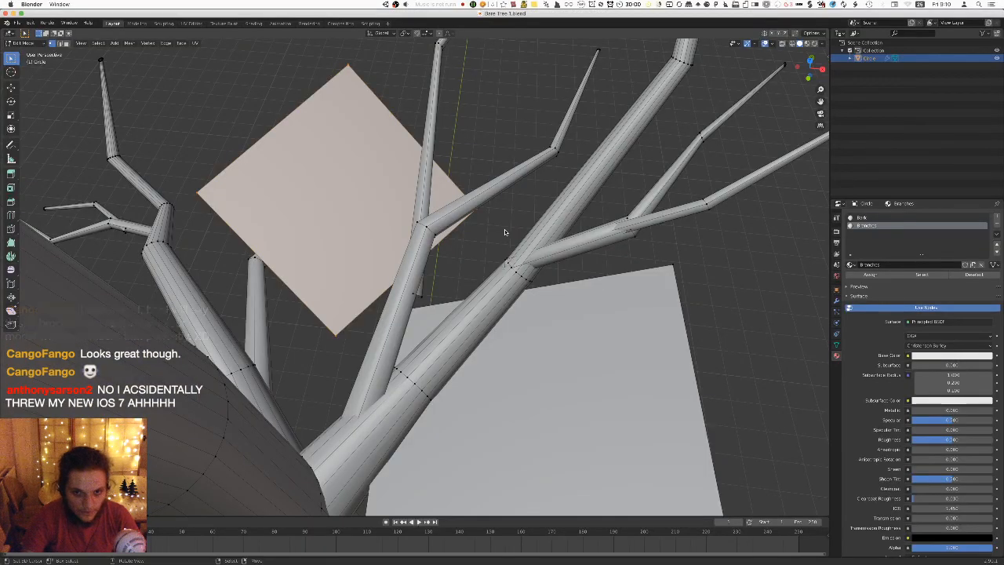
key("KP_7")
key("shift+d")
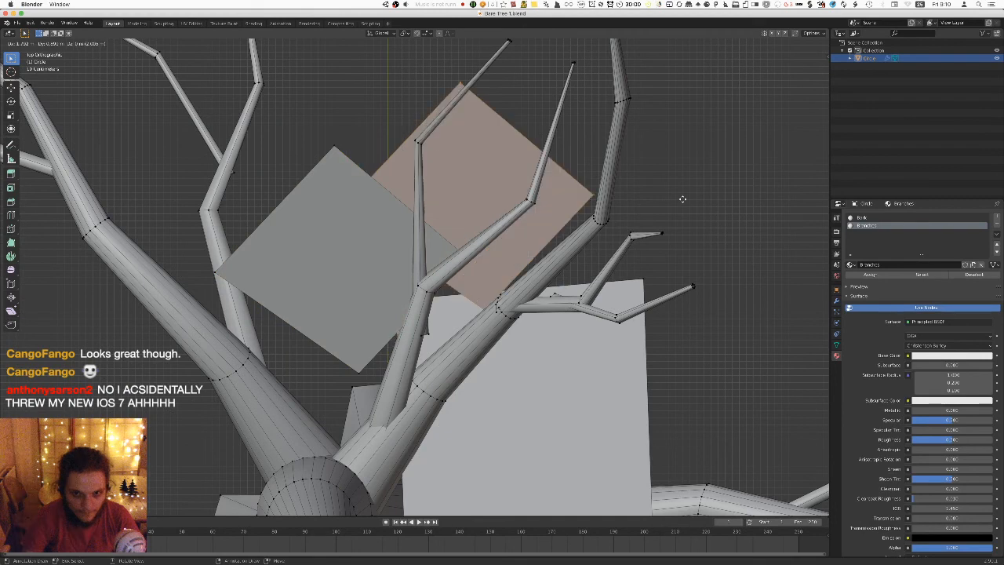
key("r")
left_click(657, 289)
key("g")
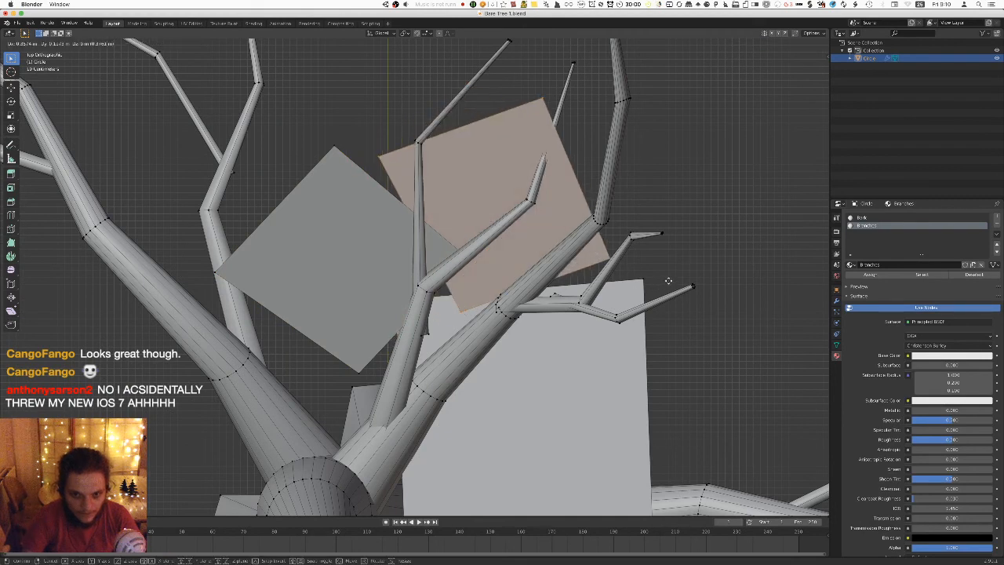
left_click(660, 294)
Raise the second duplicated plane along the Z axis to the height of the forked twigs.
middle_click_drag(660, 294, 618, 209)
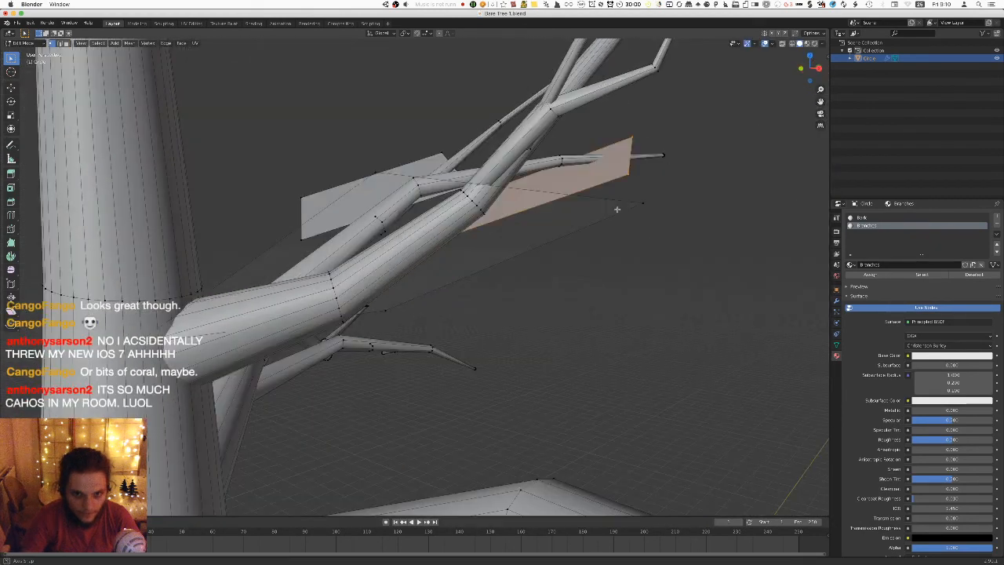
key("g")
key("z")
left_click(604, 150)
Tilt the second duplicated plane to follow the upward slope of its branch.
middle_click_drag(605, 150, 803, 171)
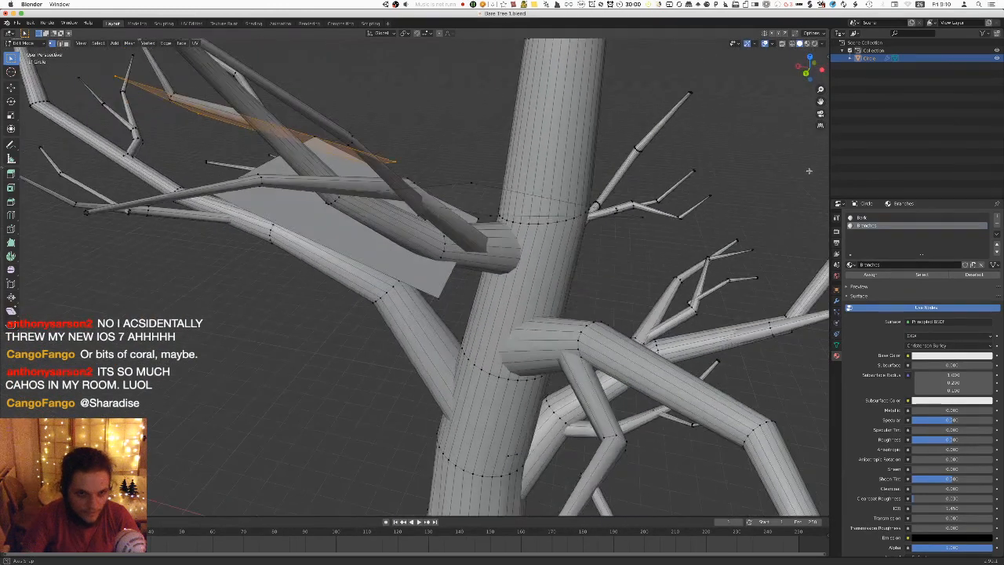
key("g")
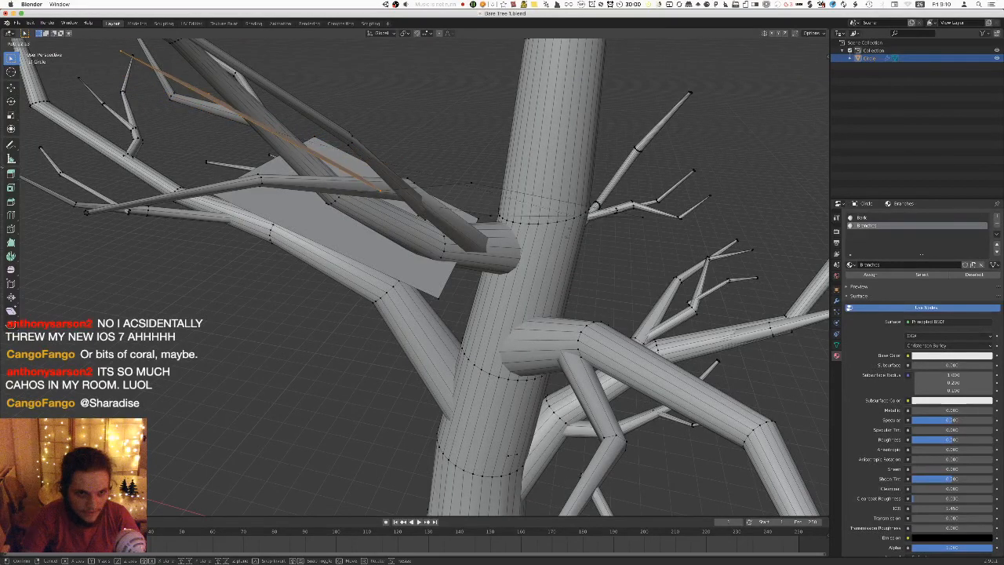
right_click(536, 244)
middle_click_drag(570, 230, 571, 231)
key("r")
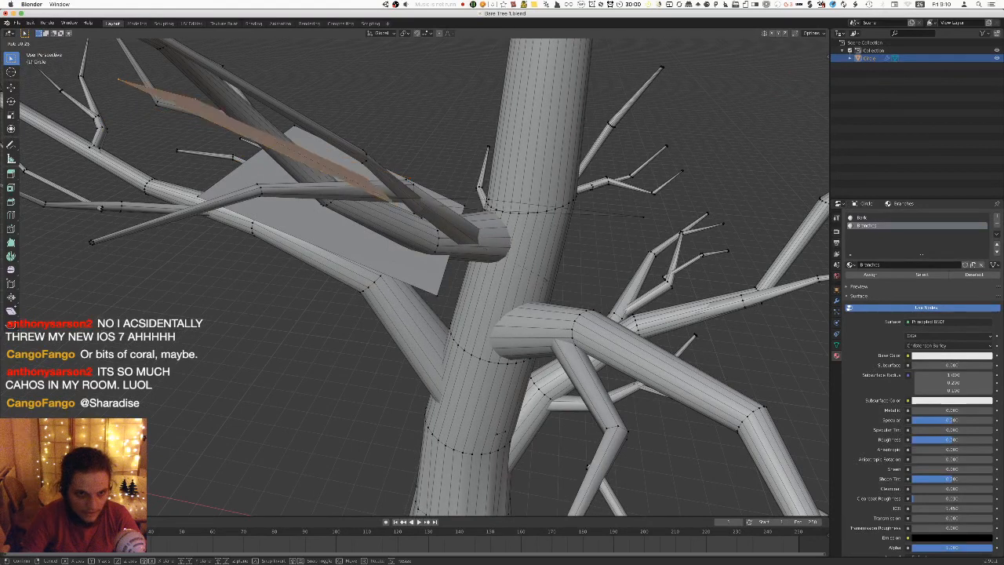
left_click(531, 253)
Shift the tilted plane in top view so it lines up with the forked twigs, and check its fit from the side.
middle_click_drag(531, 254, 413, 256)
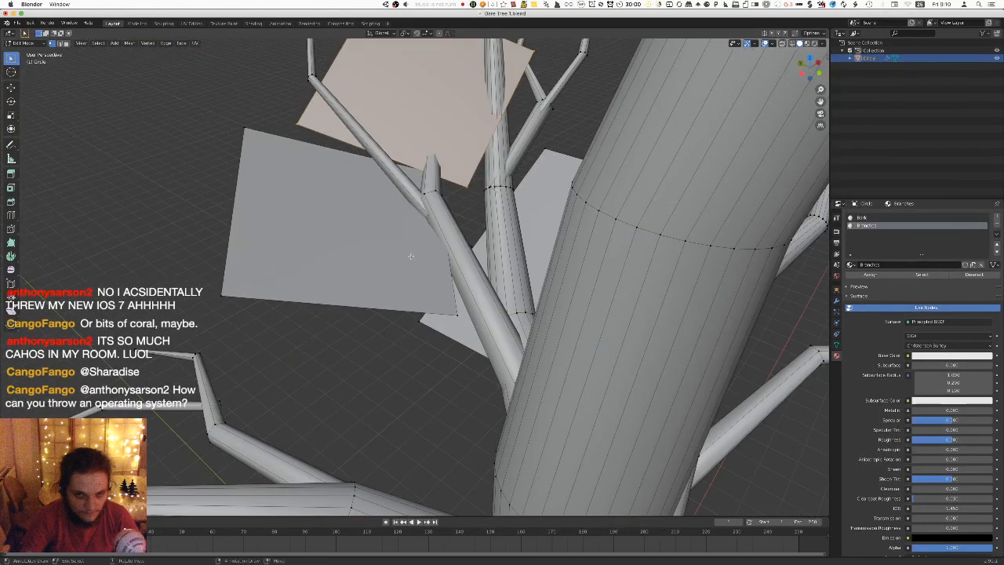
key("KP_7")
key("g")
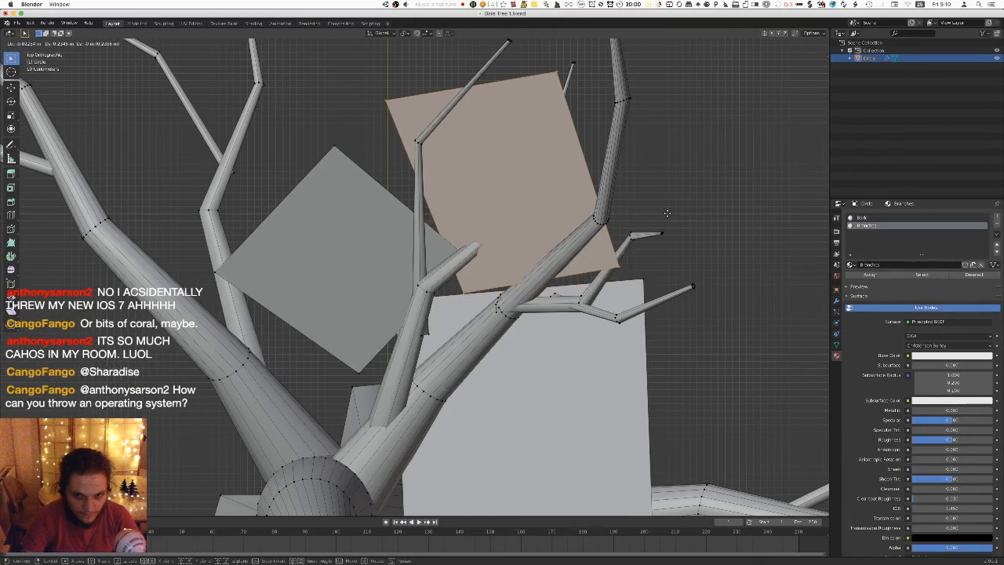
left_click(668, 224)
middle_click_drag(668, 224, 596, 178)
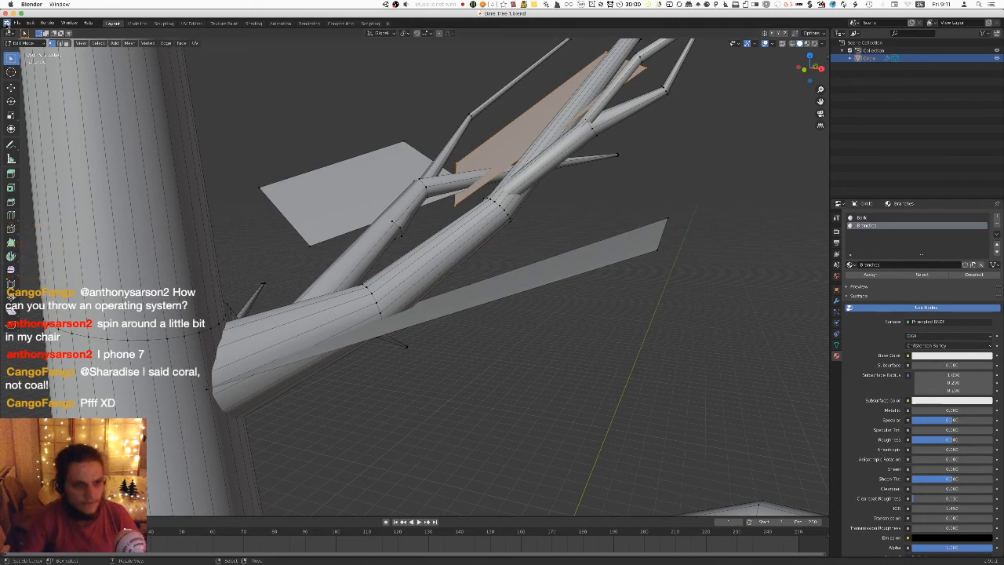
Export the tree with the second added plane as FBX, overwriting Bare Tree 1 FBX.fbx.
left_click(16, 24)
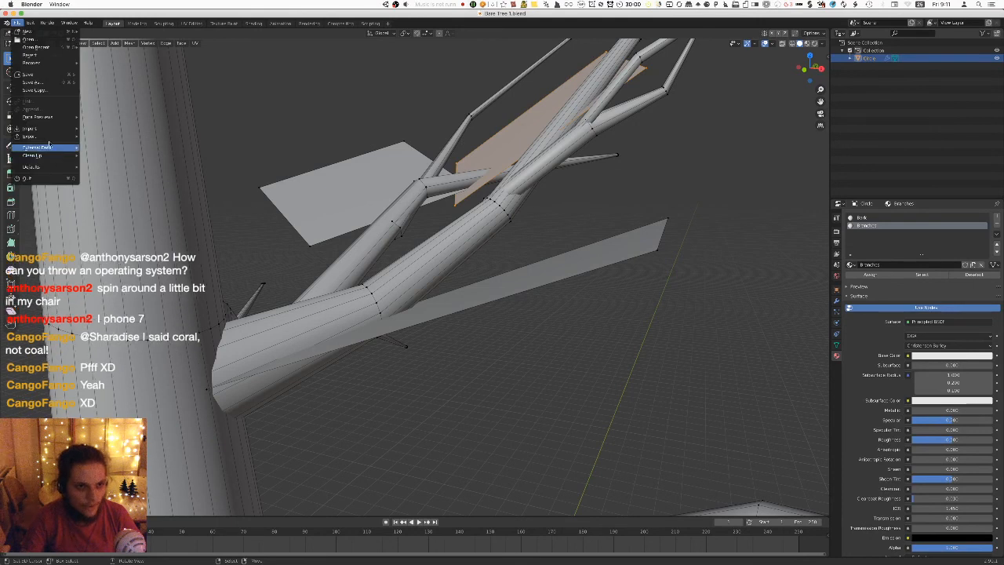
mouse_move(39, 137)
left_click(105, 183)
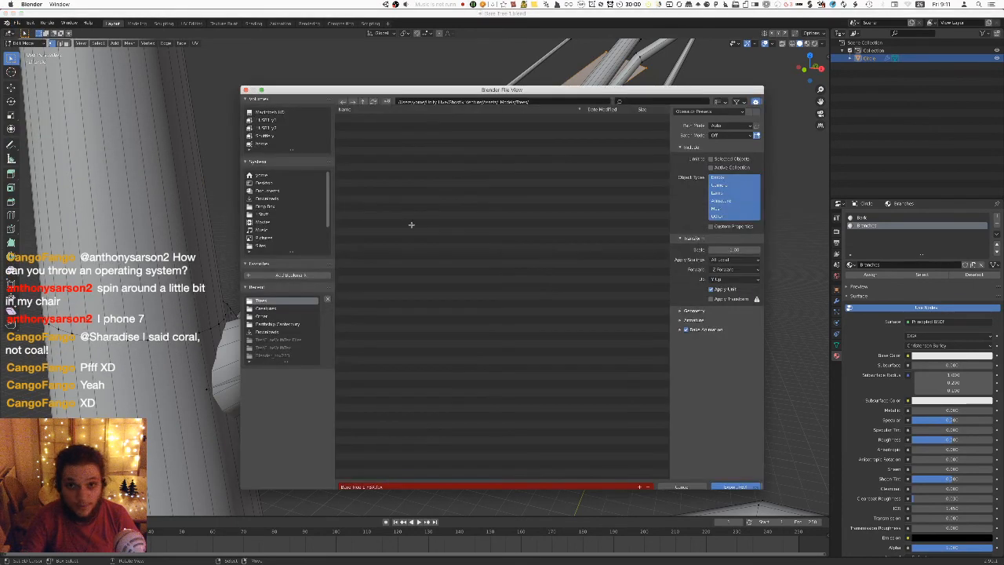
left_click(735, 479)
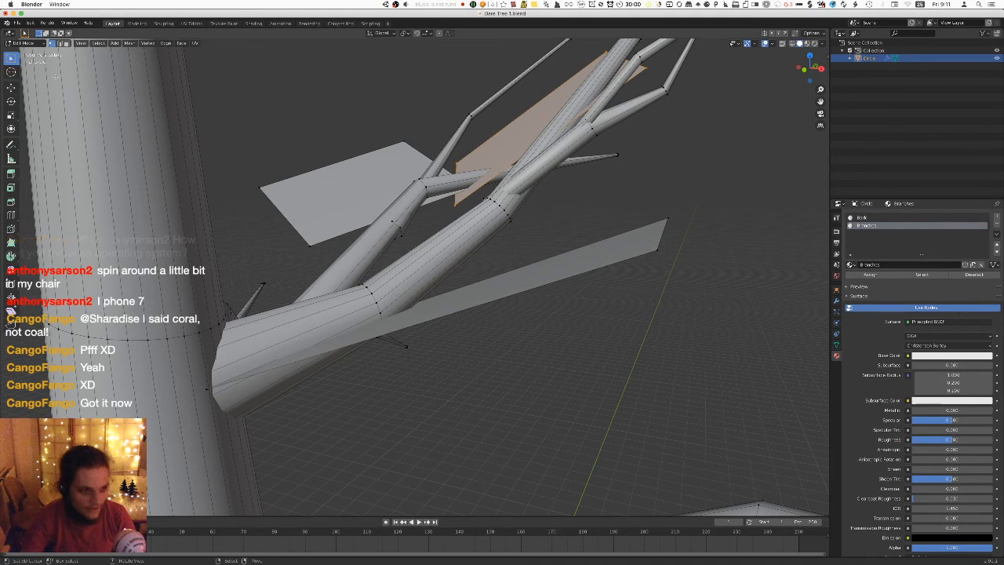
Switch to Unity and examine the re-exported tree's whole crown from a distance and from above for remaining bare spots.
key("super+Tab")
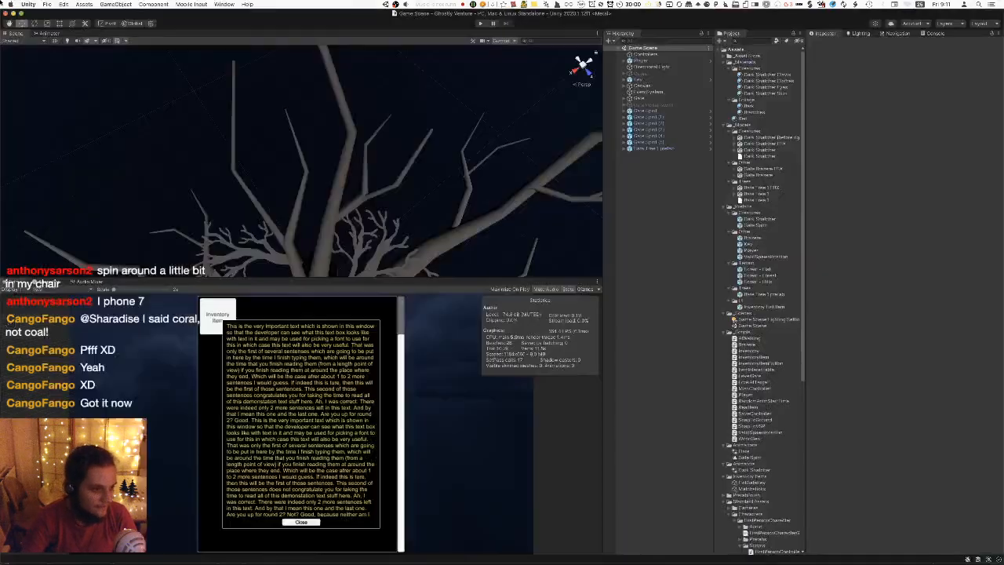
right_click_drag(356, 164, 363, 192)
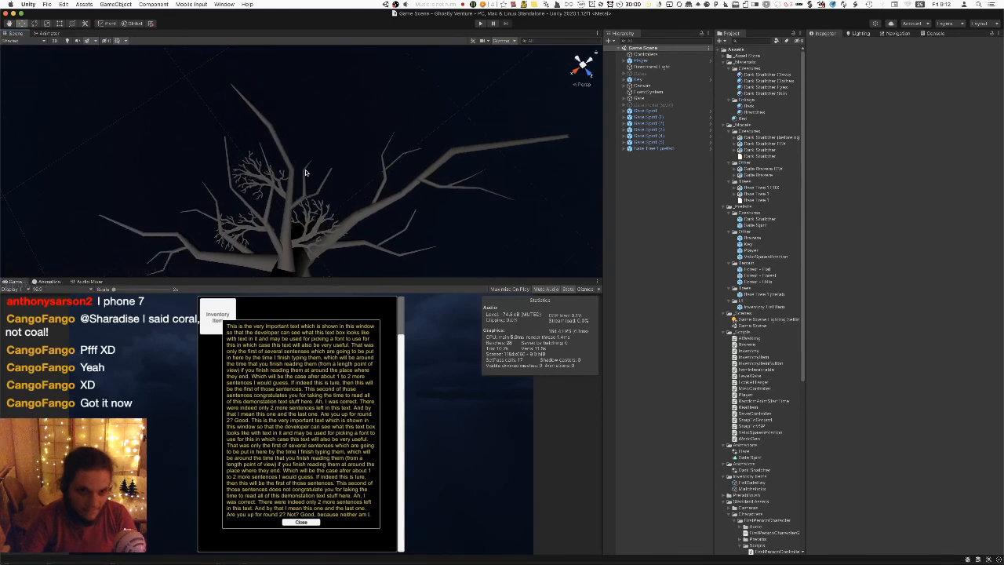
left_click_drag(307, 172, 185, 68, "alt")
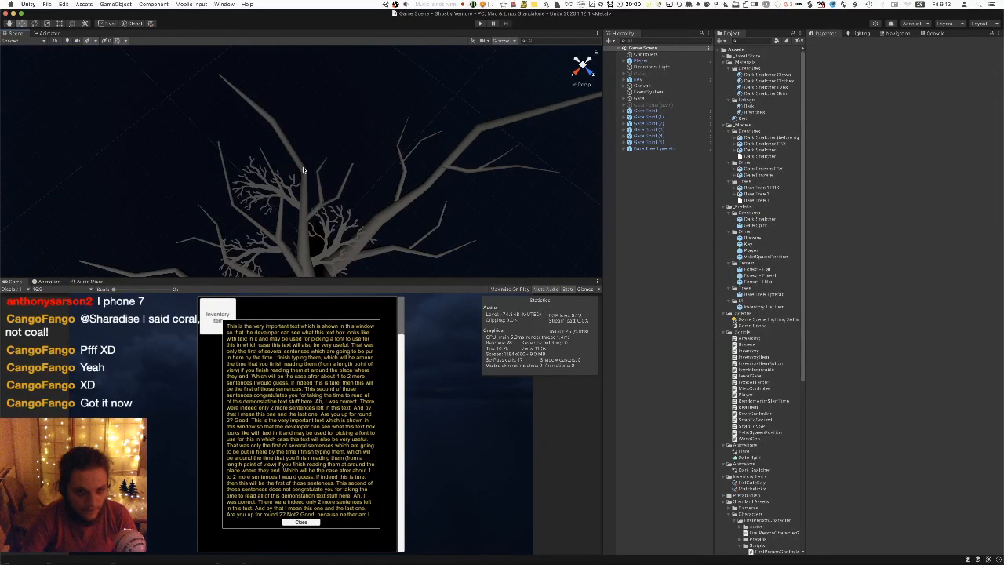
left_click_drag(359, 198, 268, 231, "alt")
scroll(200, 102, "up", 5)
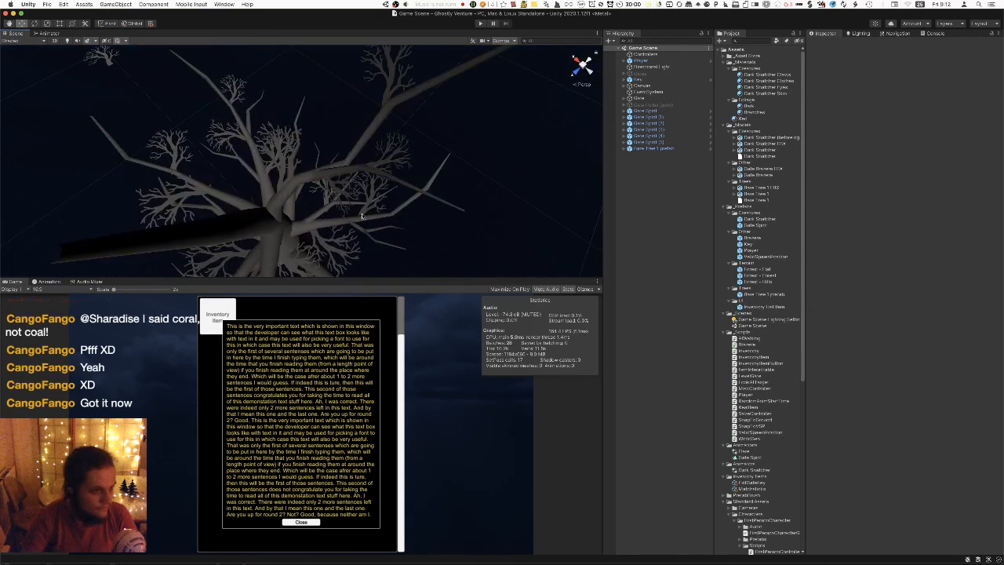
Switch to Blender and hide the finished upper branch together with its side twigs and the tilted foliage plane.
key("super+Tab")
middle_click_drag(542, 227, 519, 255)
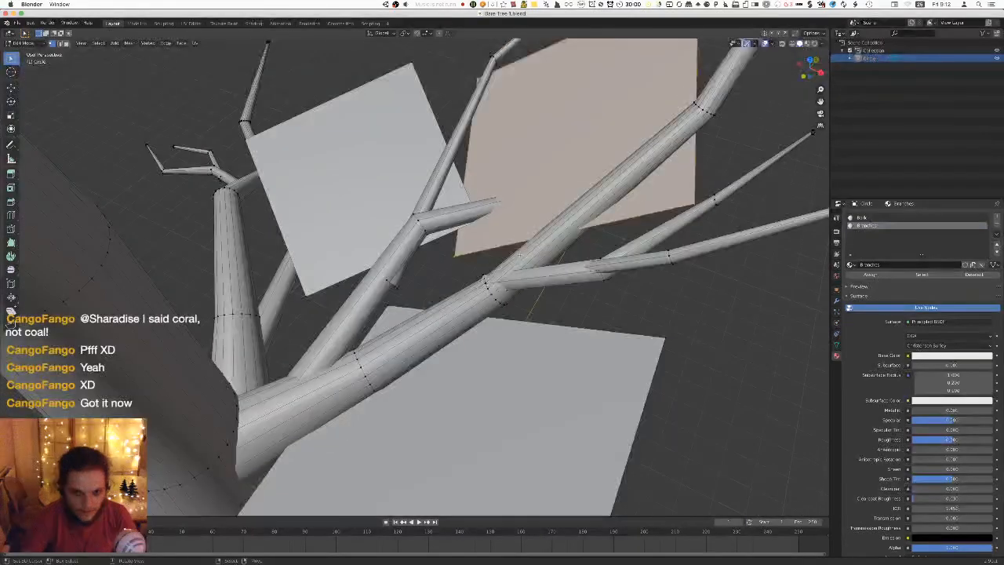
scroll(519, 255, "down", 8)
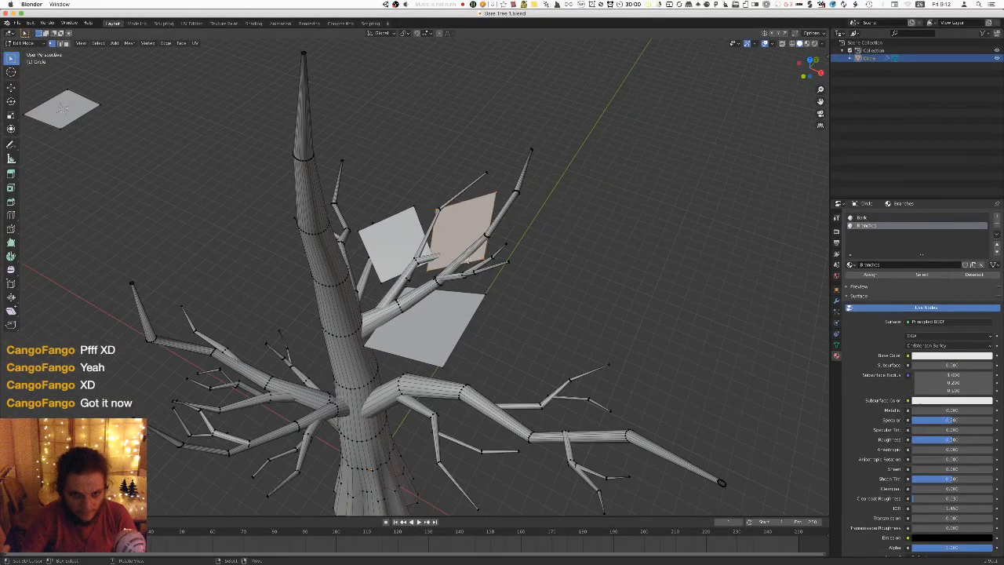
key("alt+a")
scroll(468, 260, "up", 1)
left_click(463, 270)
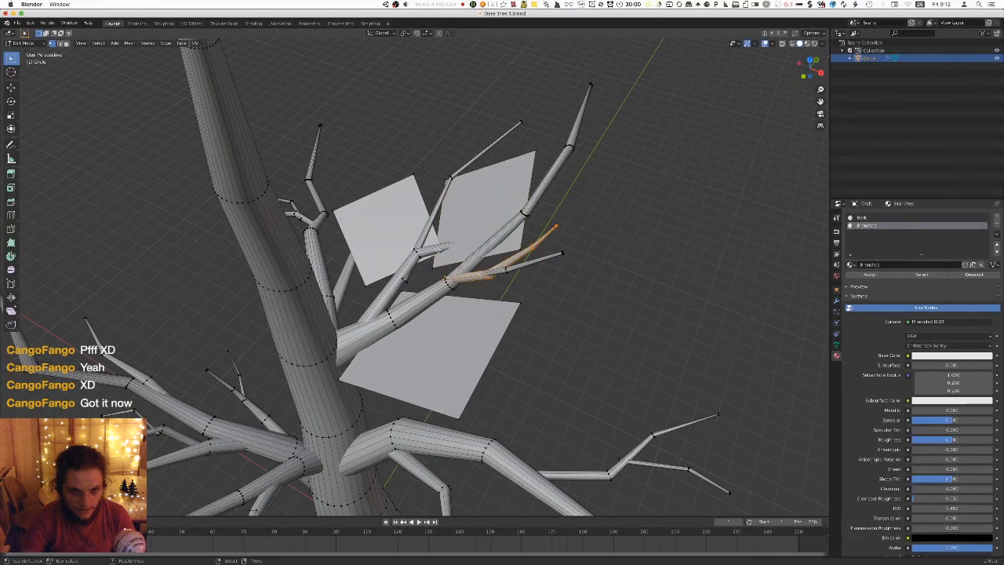
key("l")
key("l")
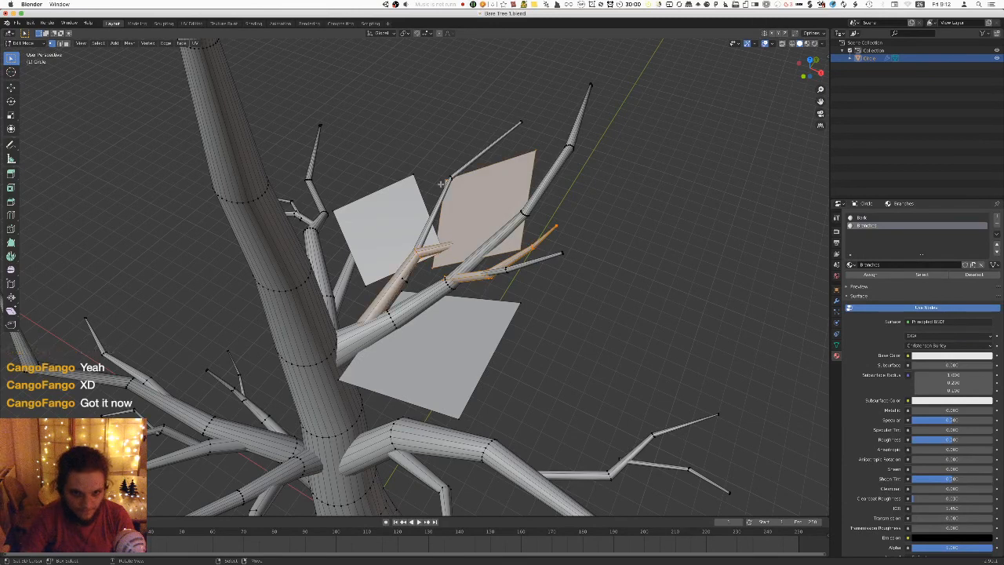
key("l")
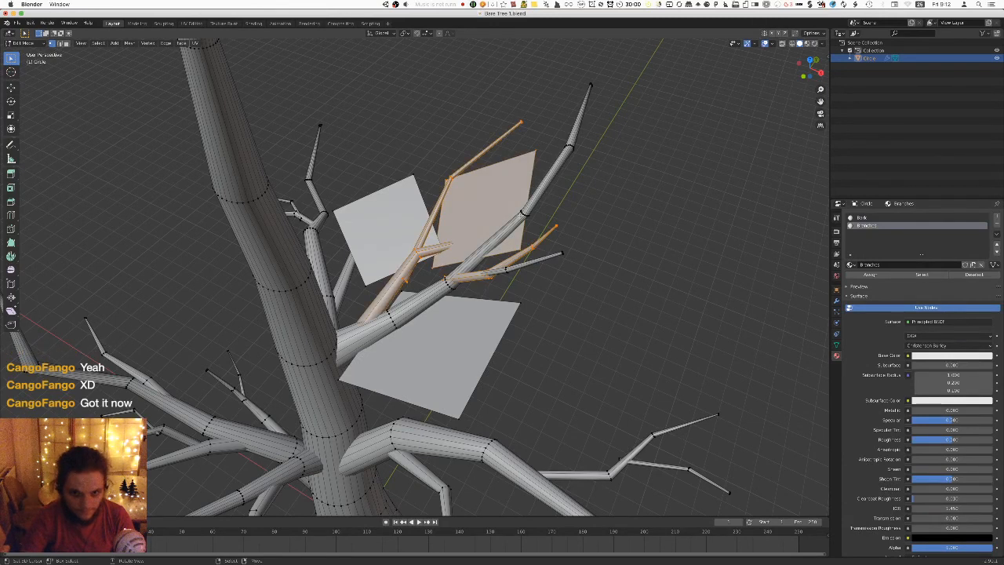
key("l")
key("l")
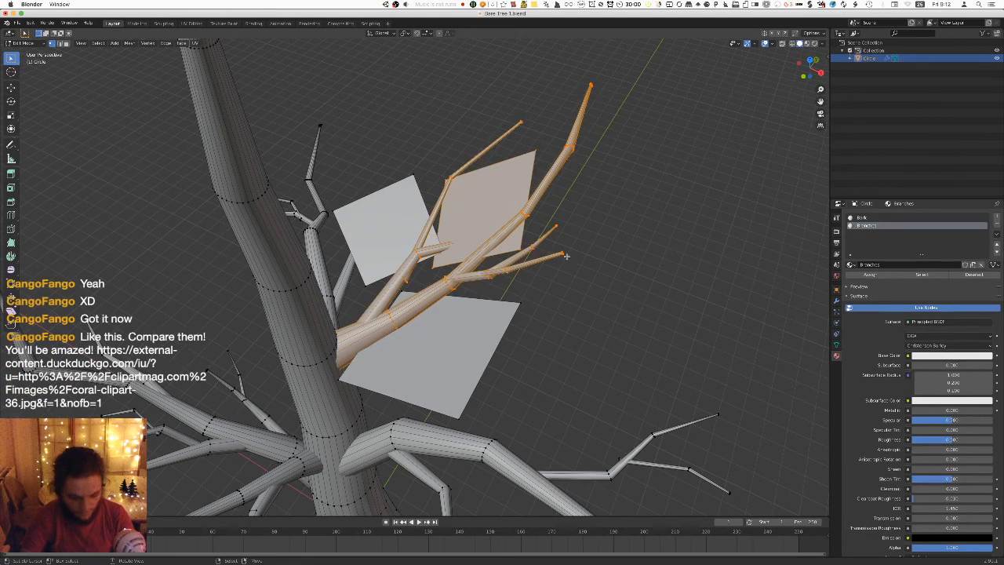
key("h")
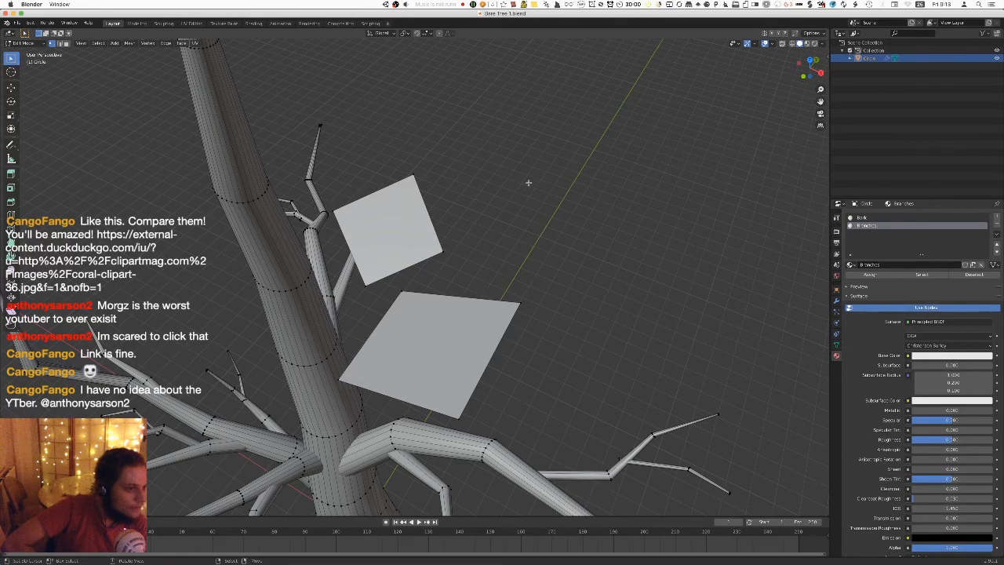
Hide the two other foliage planes already placed near the trunk, leaving the bare branches exposed.
middle_click_drag(477, 162, 462, 201)
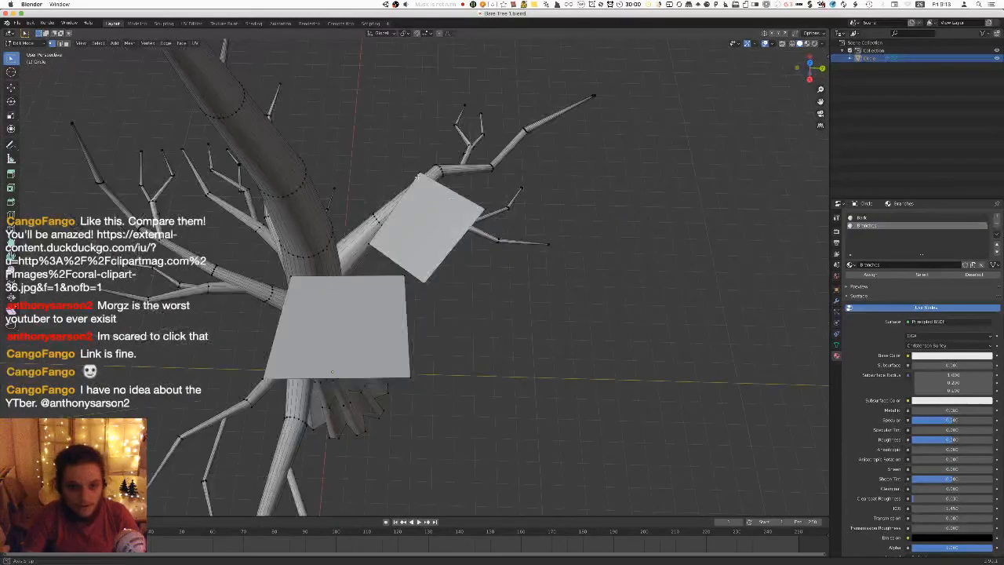
left_click(487, 208)
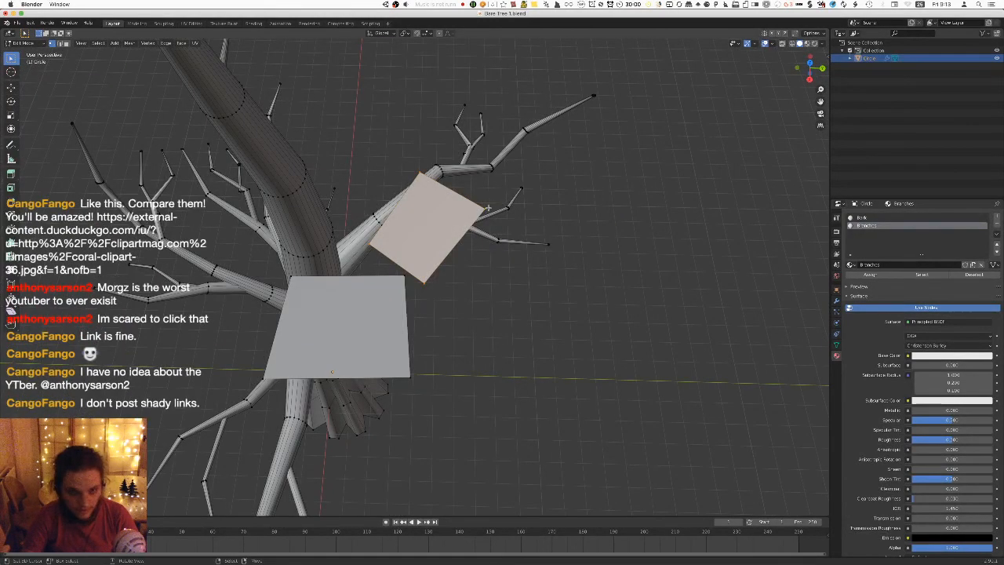
middle_click_drag(522, 212, 348, 204)
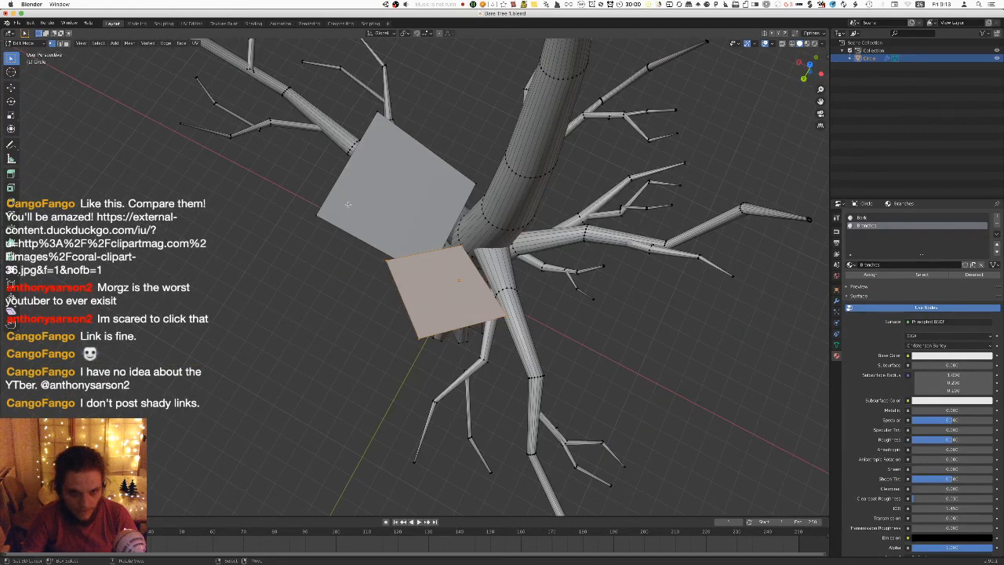
key("h")
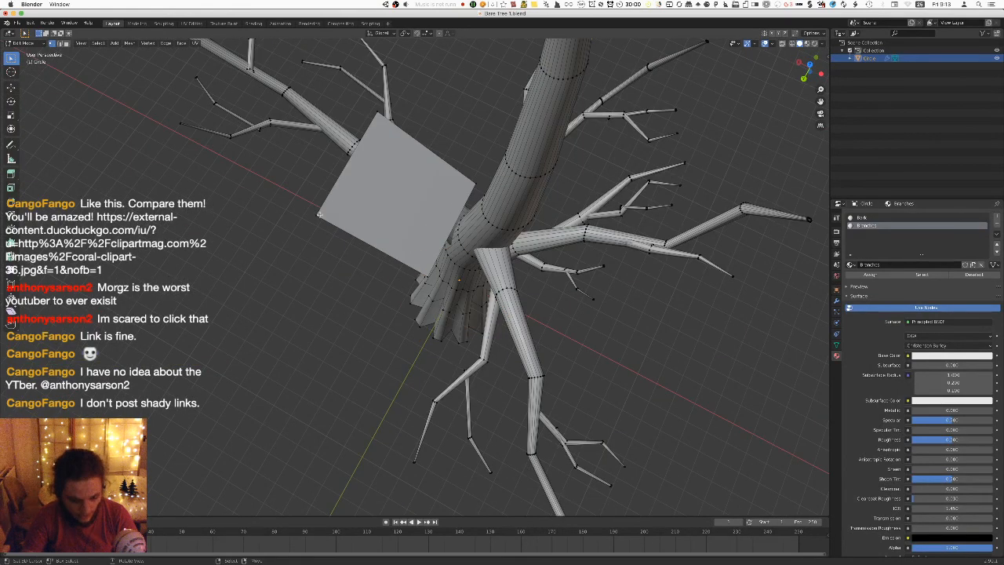
left_click(316, 214)
key("h")
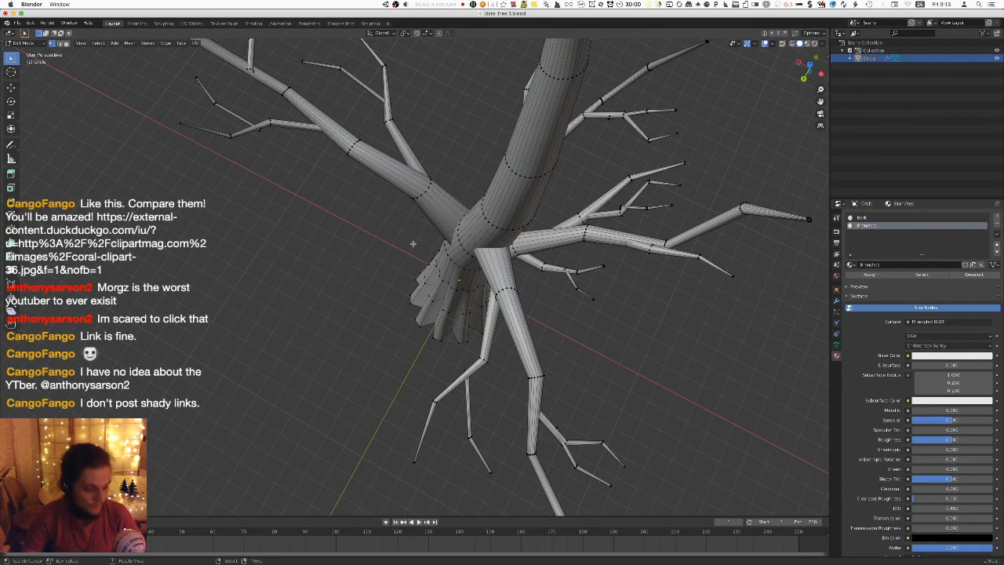
In top view, duplicate the spare plane lying away from the tree and place the copy beside the long bare forked branch.
scroll(424, 251, "down", 2)
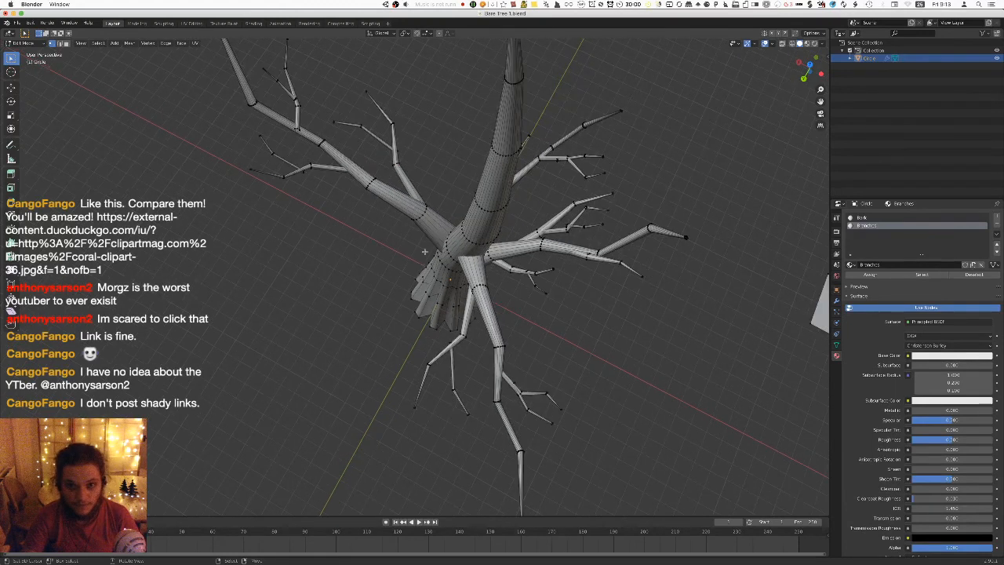
scroll(424, 252, "down", 3)
middle_click_drag(619, 251, 670, 180)
middle_click_drag(416, 302, 654, 278)
scroll(493, 291, "up", 3)
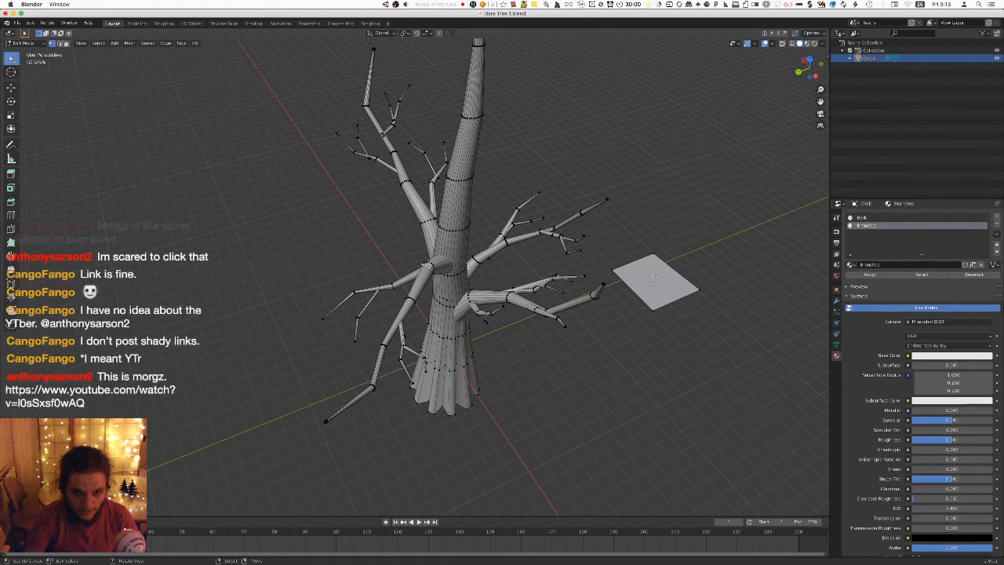
key("KP_7")
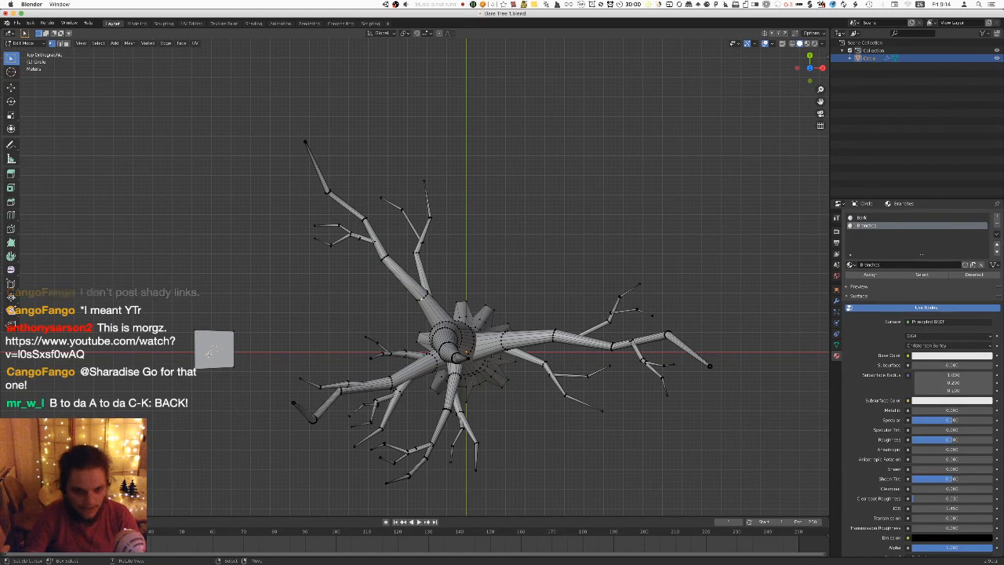
scroll(221, 349, "up", 1)
key("a")
key("a")
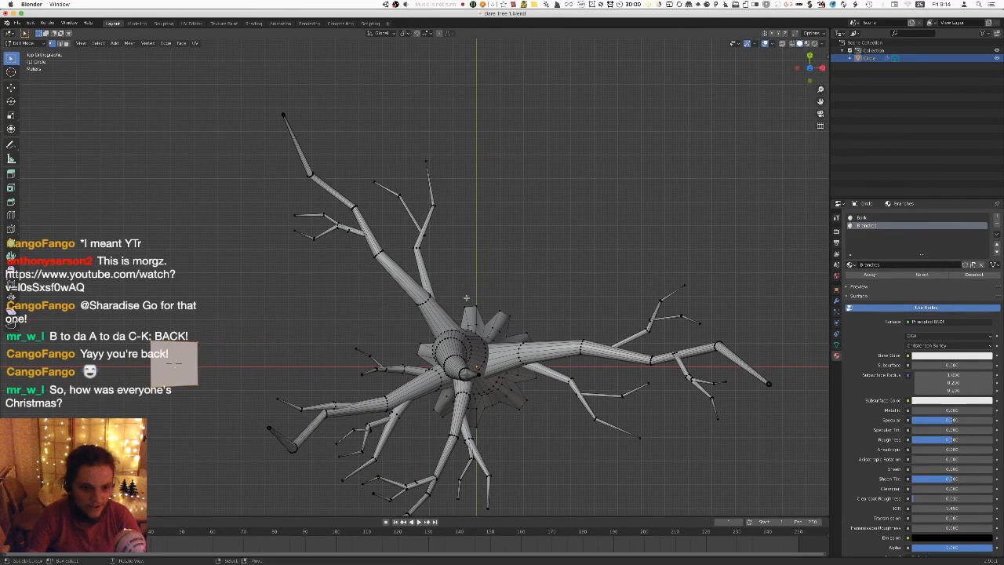
key("shift+d")
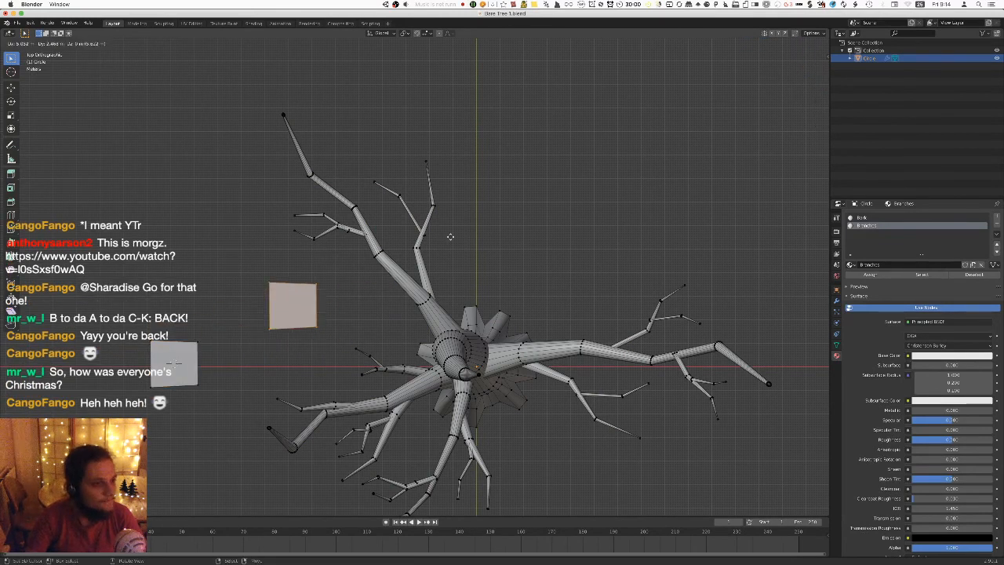
left_click(450, 239)
Rotate and enlarge the duplicated plane in top view, and move it over the base section of the forked branch.
scroll(455, 244, "up", 3)
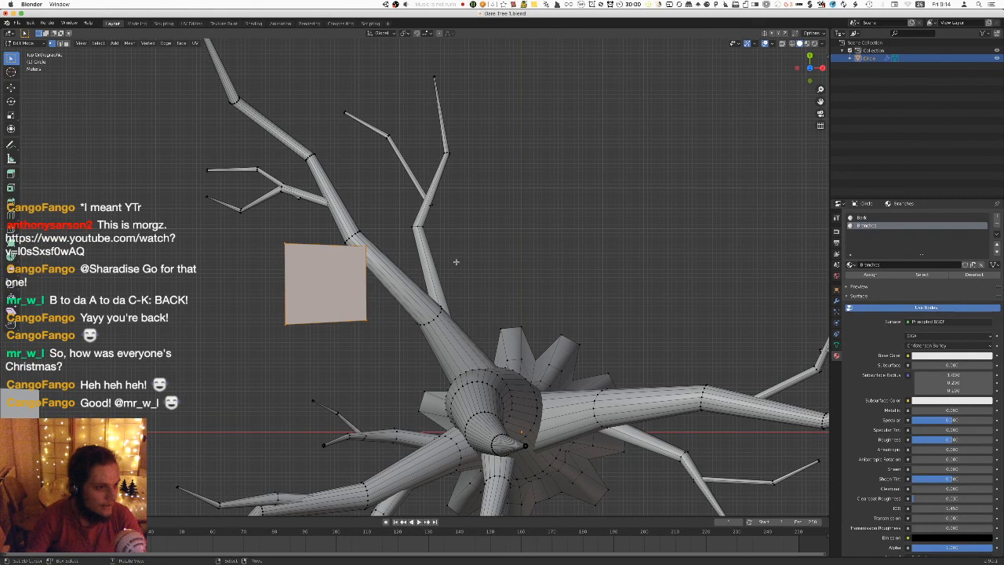
key("r")
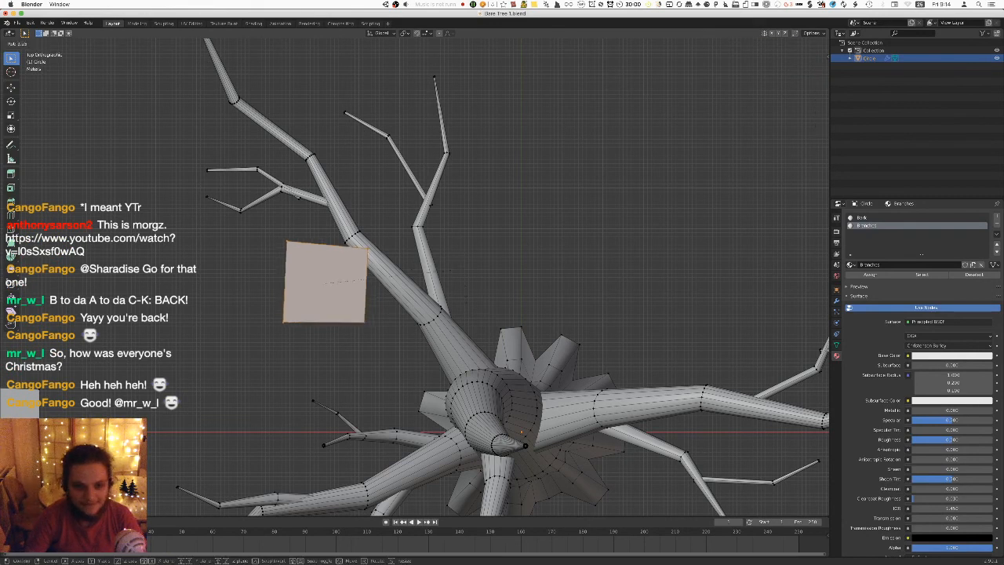
key("s")
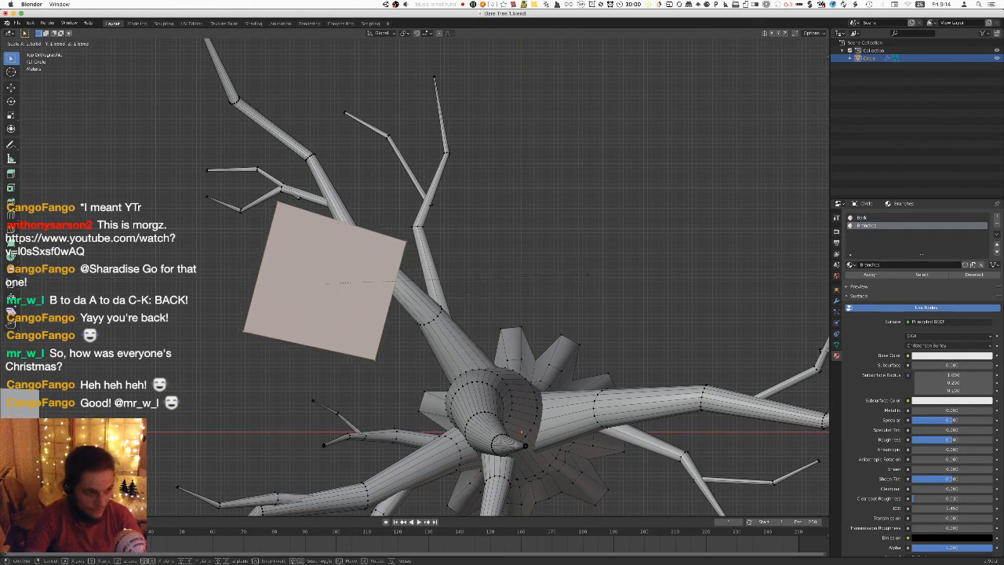
left_click(584, 274)
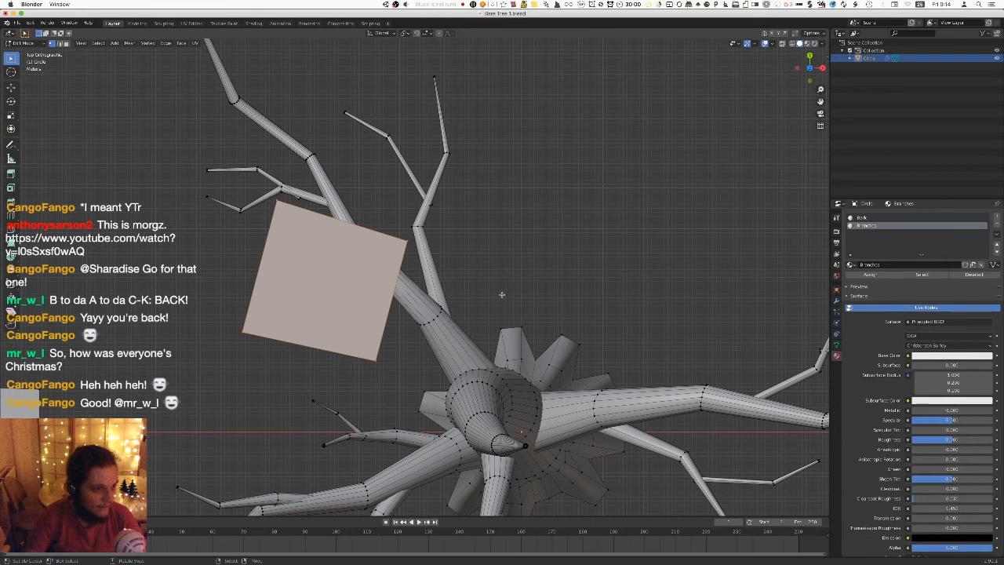
key("g")
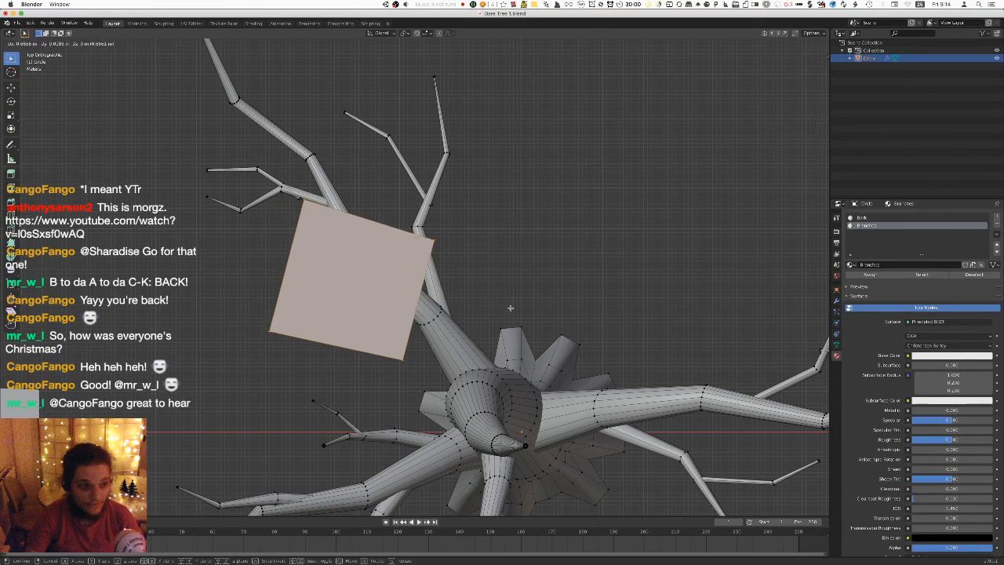
left_click(511, 310)
Raise the duplicated plane along the global Z axis towards the height of the branches.
middle_click_drag(512, 310, 552, 297)
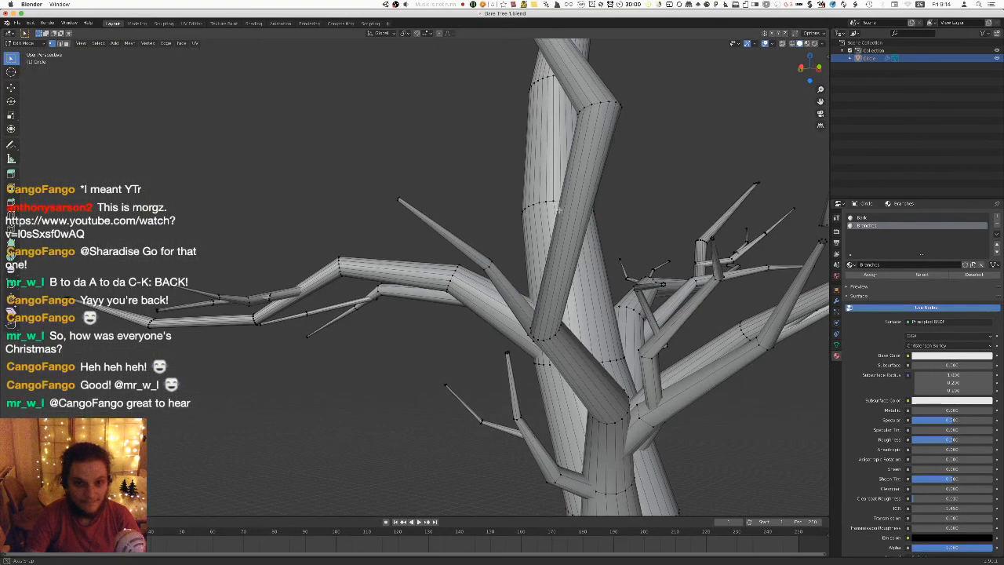
key("g")
key("z")
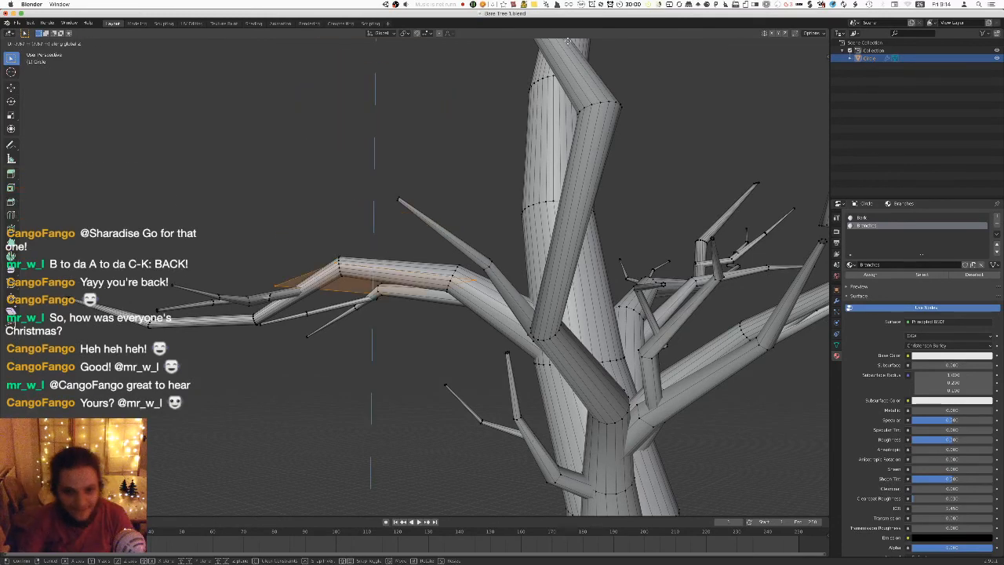
left_click(502, 399)
middle_click_drag(501, 399, 536, 429)
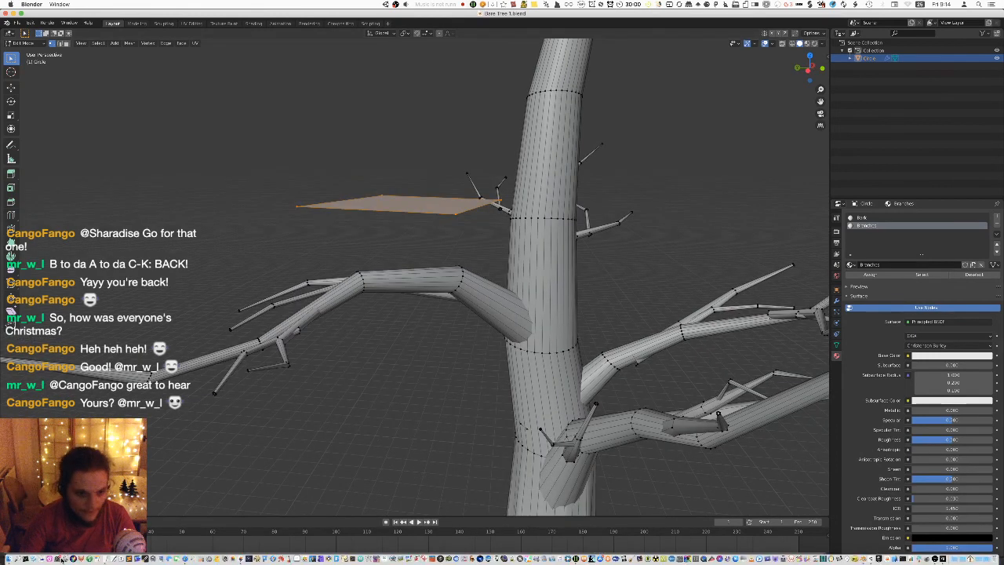
Start the Christmas lights screen overlay, switch to Unity and examine the tree's branches from several sides and distances.
left_click(71, 559)
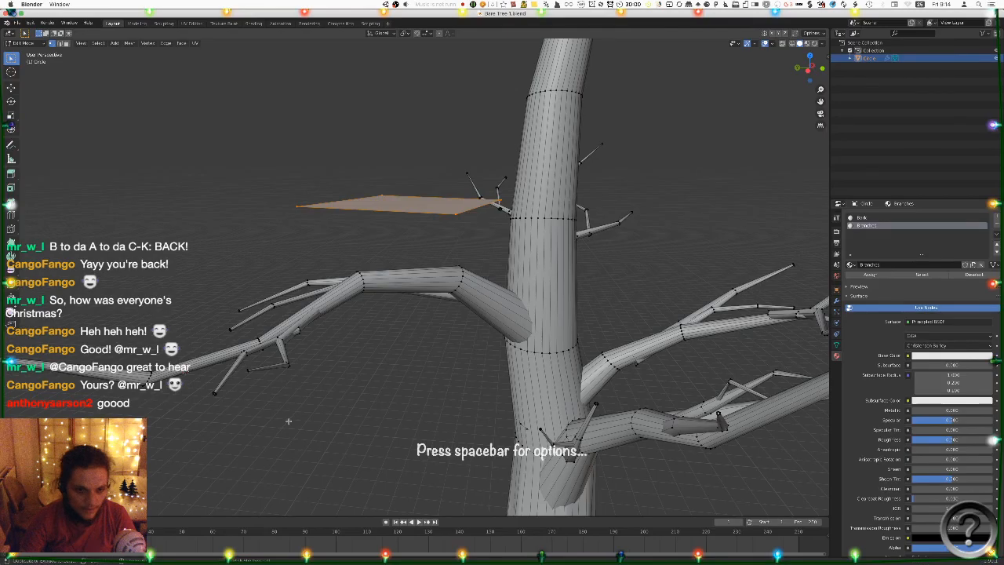
key("super+Tab")
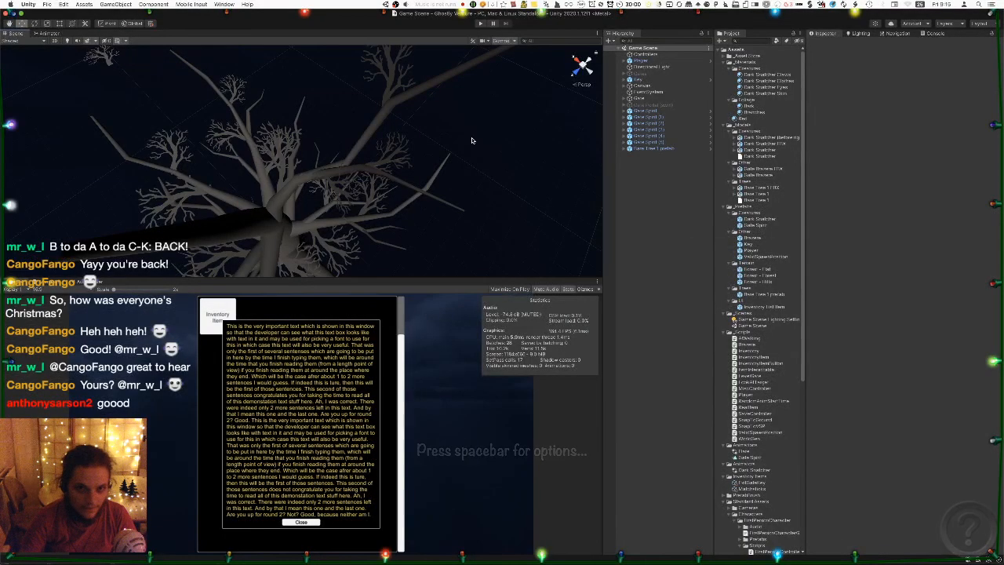
left_click_drag(546, 168, 192, 83, "alt")
scroll(195, 80, "down", 8)
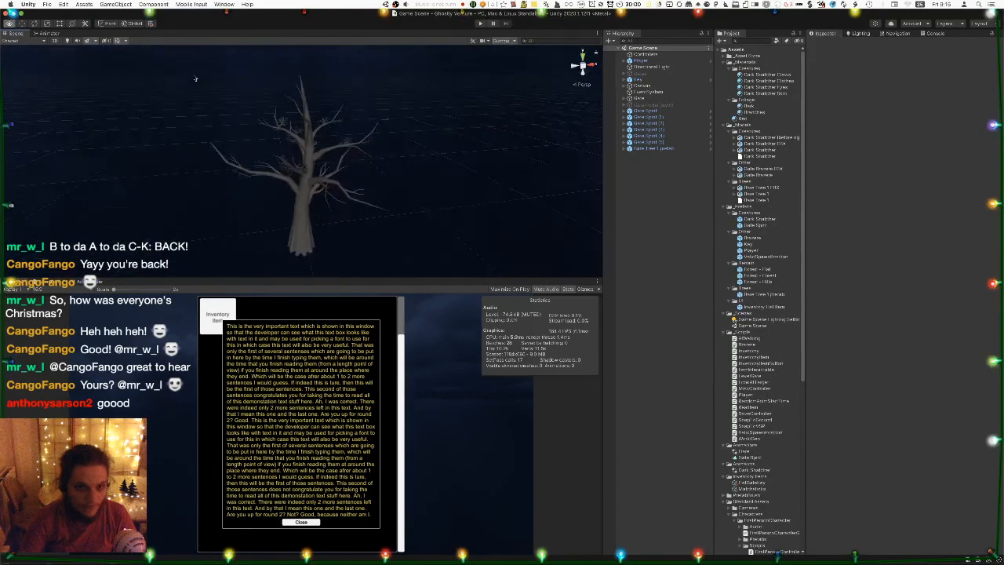
scroll(198, 88, "up", 6)
scroll(197, 90, "down", 5)
left_click_drag(198, 90, 557, 127, "alt")
scroll(461, 127, "up", 2)
scroll(463, 128, "up", 3)
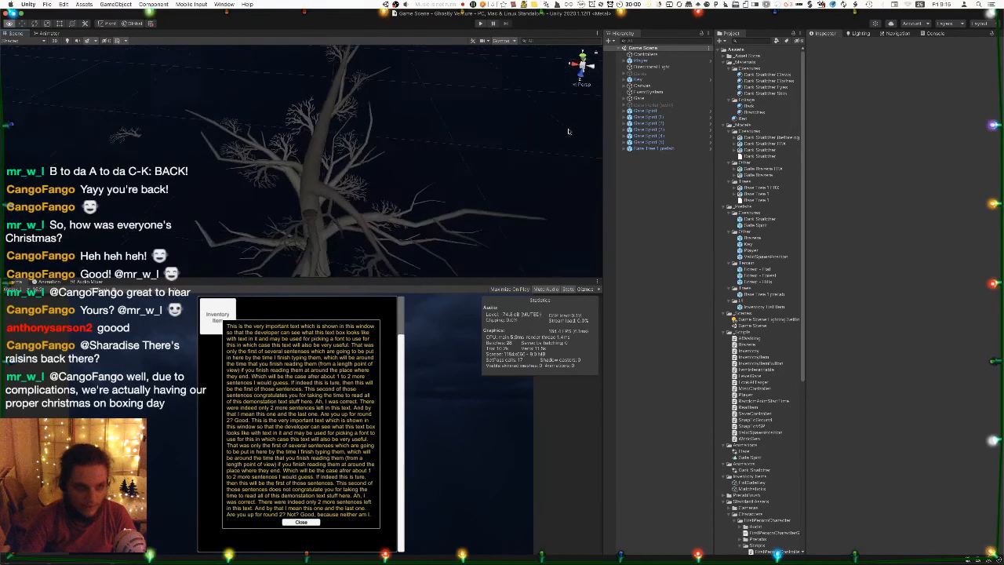
scroll(557, 128, "up", 3)
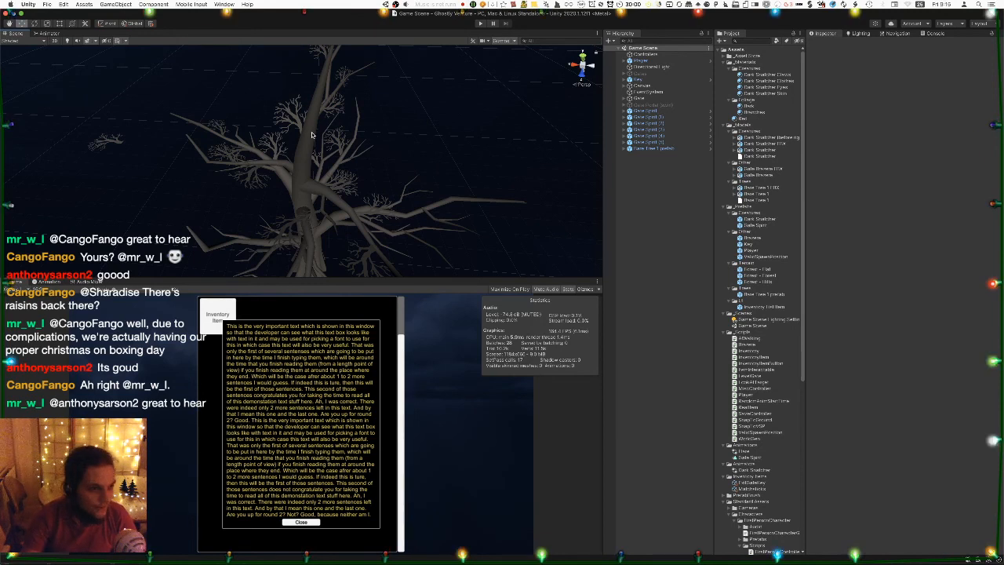
left_click_drag(311, 133, 375, 156, "alt")
scroll(306, 138, "down", 5)
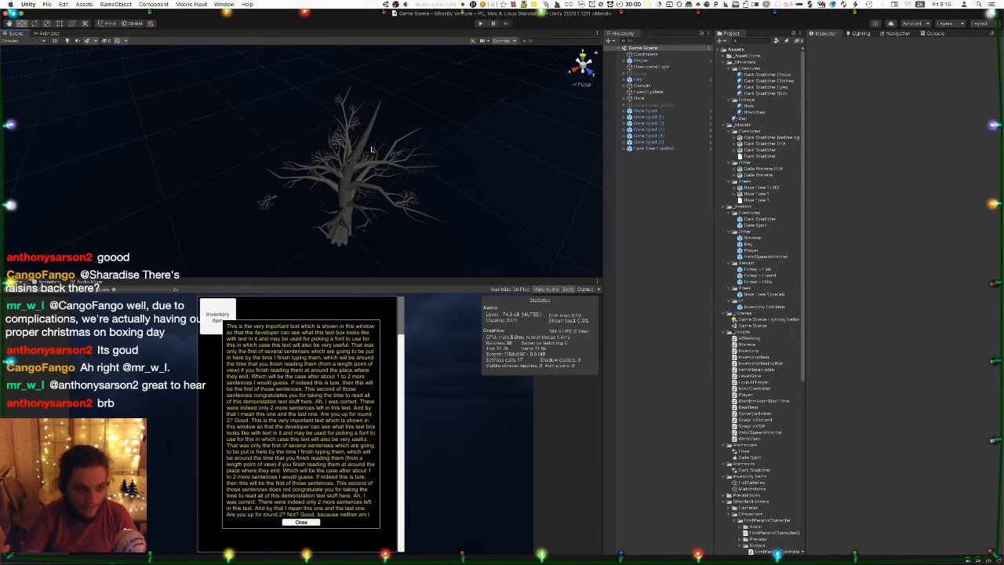
Switch back to Blender and lower the duplicated plane along the global Z axis onto its branch.
key("super+Tab")
key("Tab")
key("Tab")
key("shift+Tab")
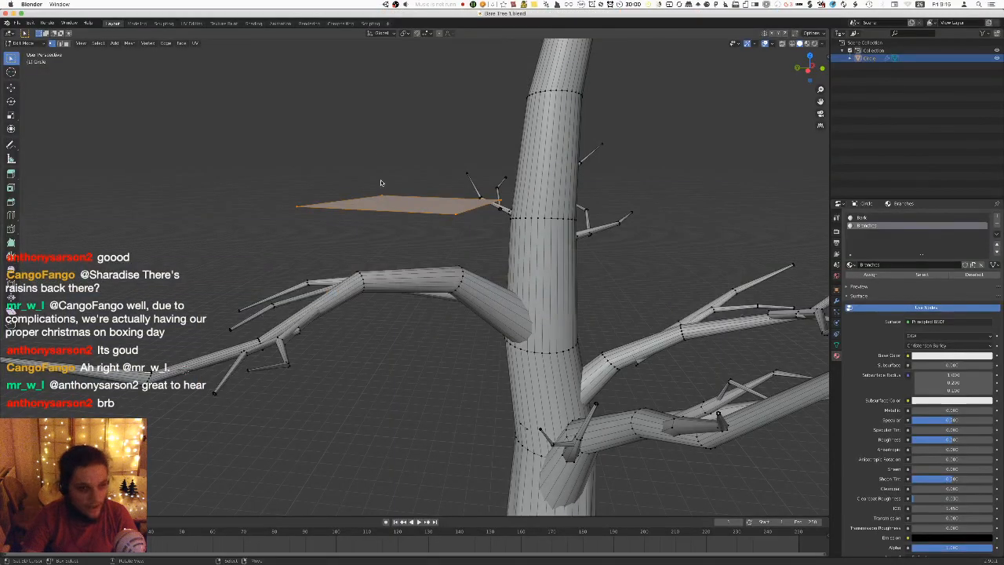
left_click_drag(438, 202, 381, 198, "alt")
middle_click_drag(381, 197, 381, 199)
key("g")
key("z")
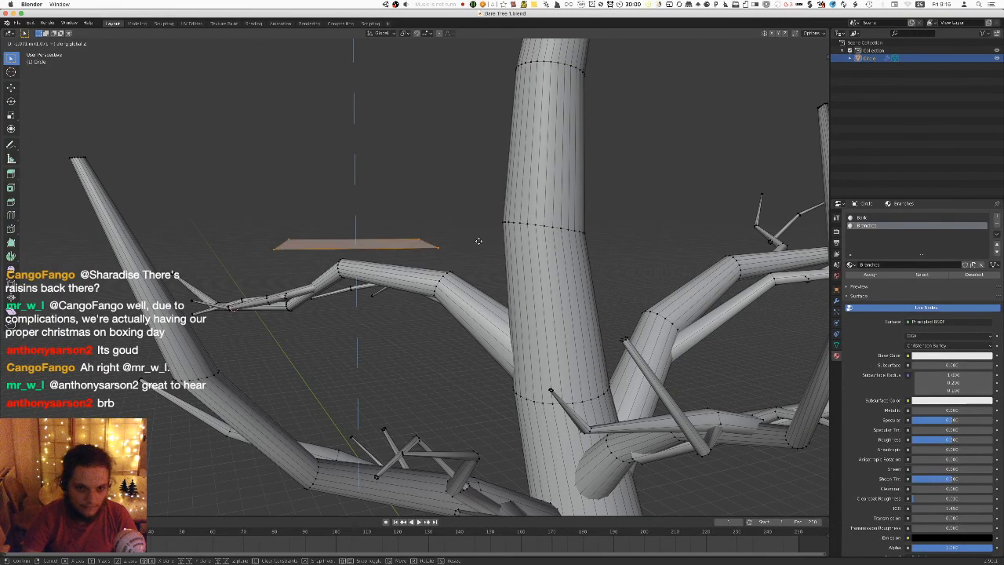
left_click(477, 276)
middle_click_drag(476, 276, 482, 319)
Slightly rotate and enlarge the duplicated plane in top view, and shift it away from the fork alongside the thick branch section.
key("KP_7")
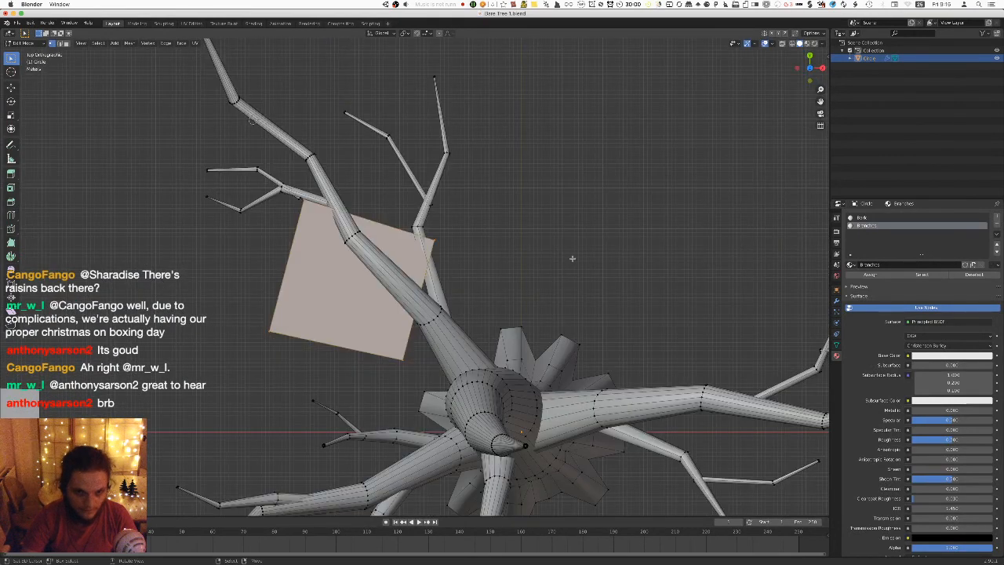
key("s")
key("Escape")
key("g")
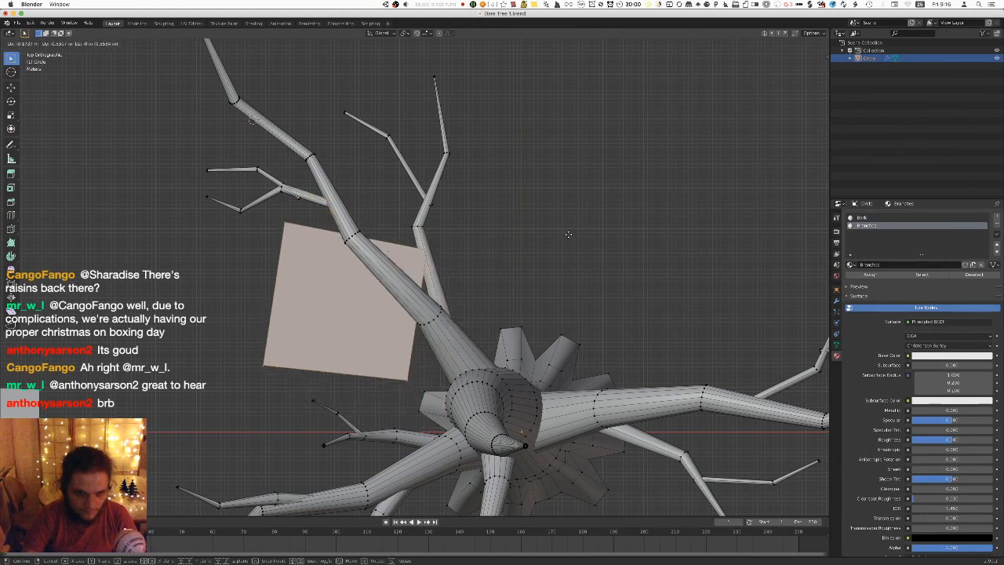
left_click(580, 249)
middle_click_drag(580, 250, 647, 269)
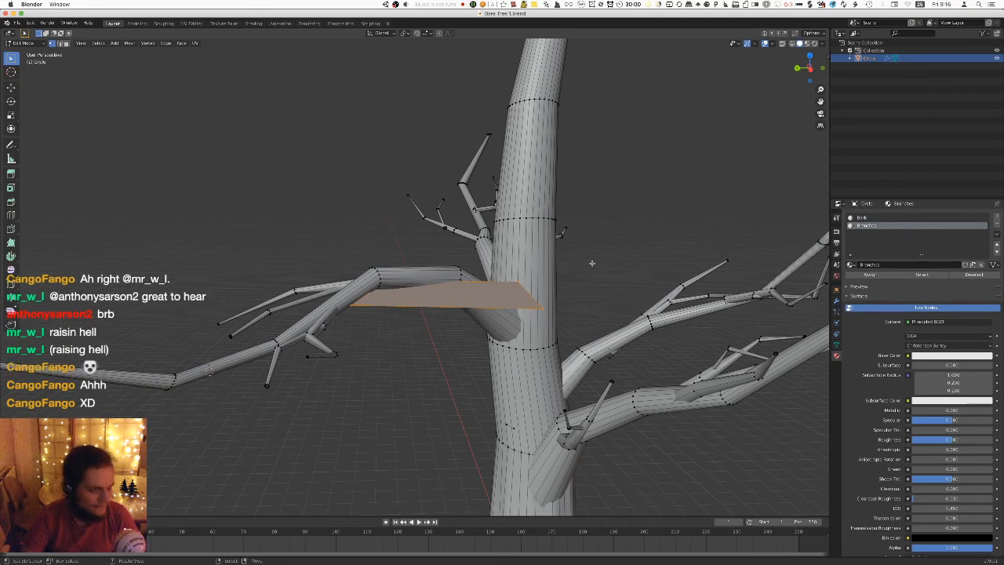
middle_click_drag(581, 263, 535, 272)
Save the Blender file and export the tree over Bare Tree 1 FBX.fbx.
key("ctrl+s")
left_click(18, 23)
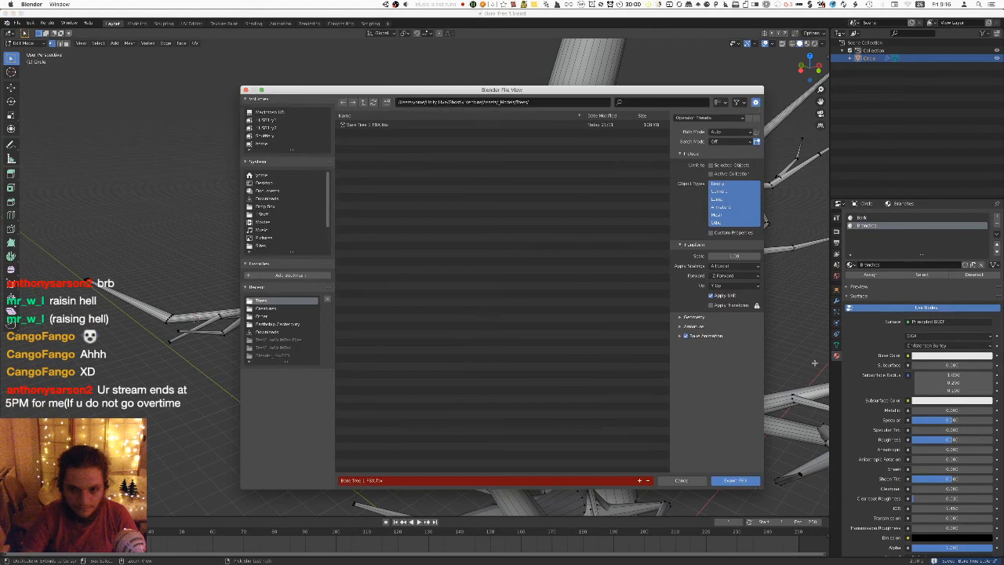
left_click(737, 482)
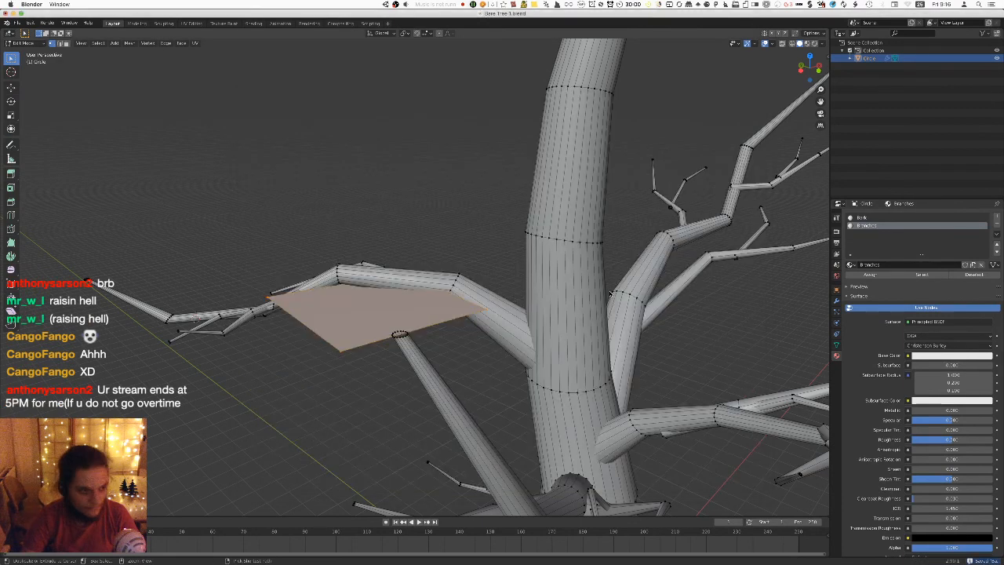
Switch to Unity and look closely at the updated branch to find sections that still lack twigs.
key("super+Tab")
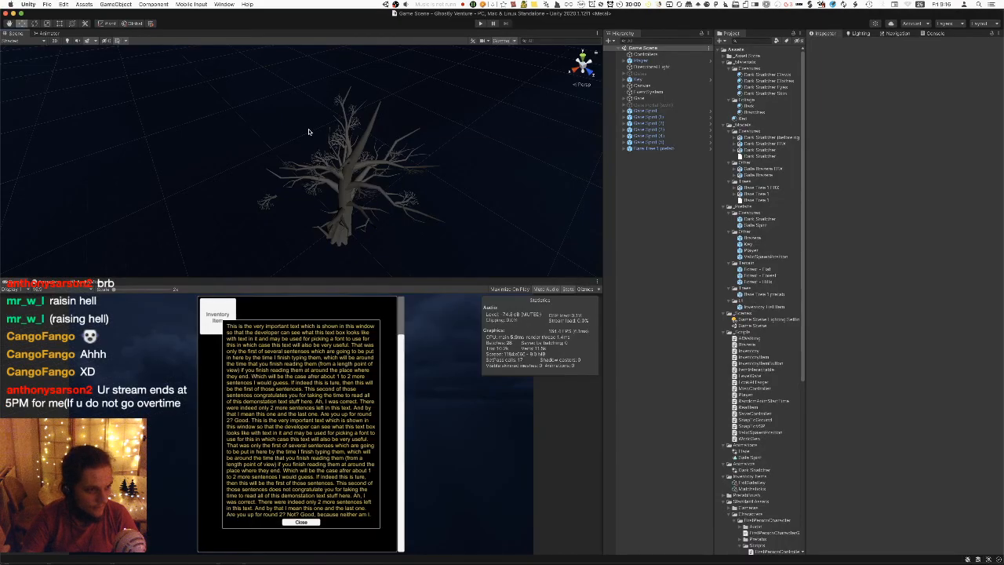
right_click_drag(313, 137, 271, 148)
key("w")
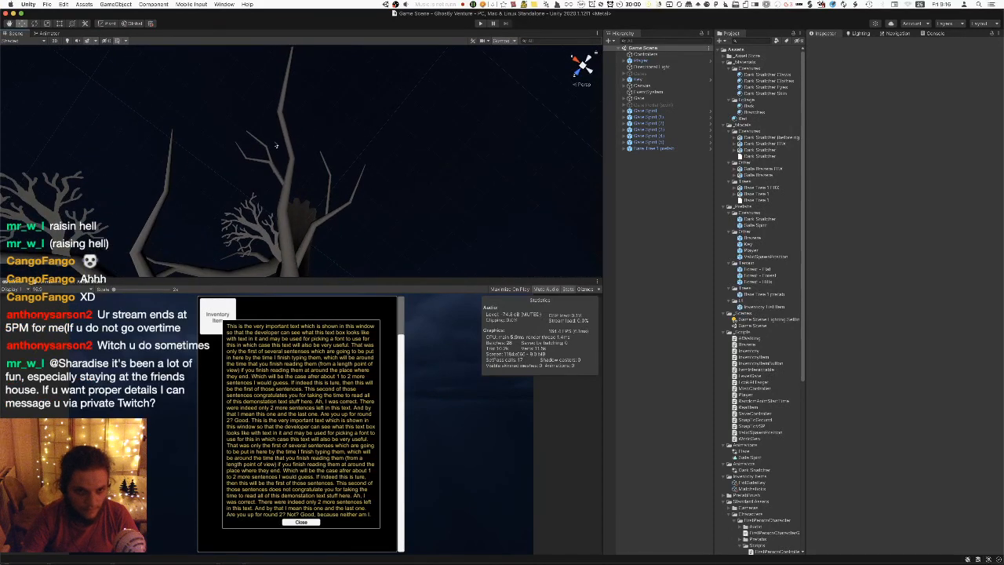
Switch back to Blender, duplicate the plane in top view, move the copy over the branch's outer section and rotate it.
key("super+Tab")
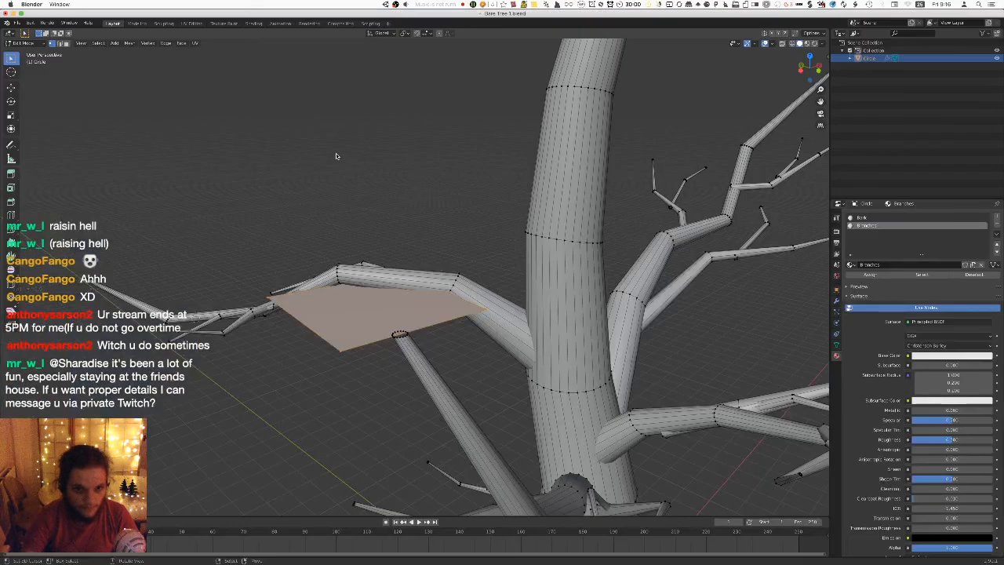
key("KP_7")
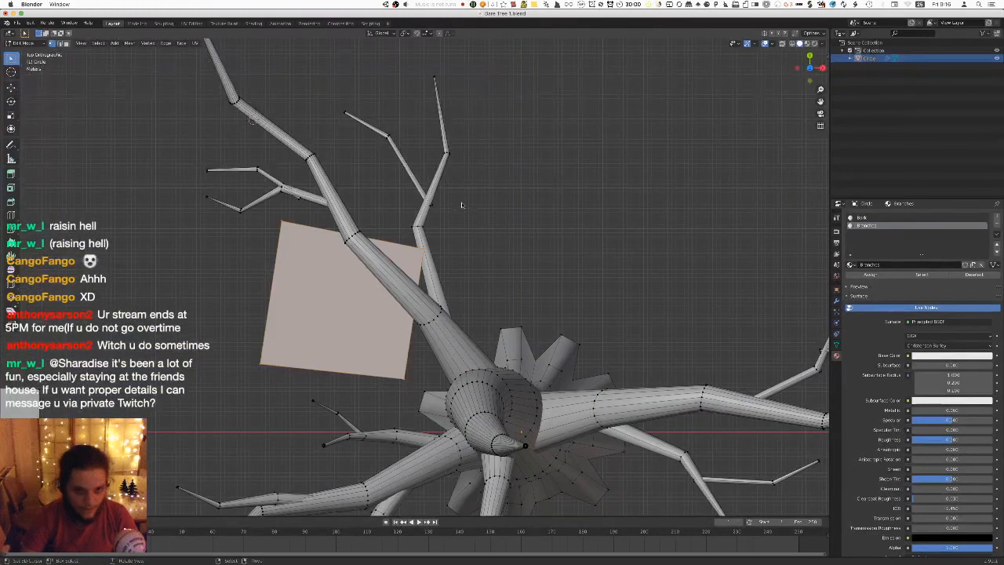
middle_click_drag(339, 191, 391, 258, "shift")
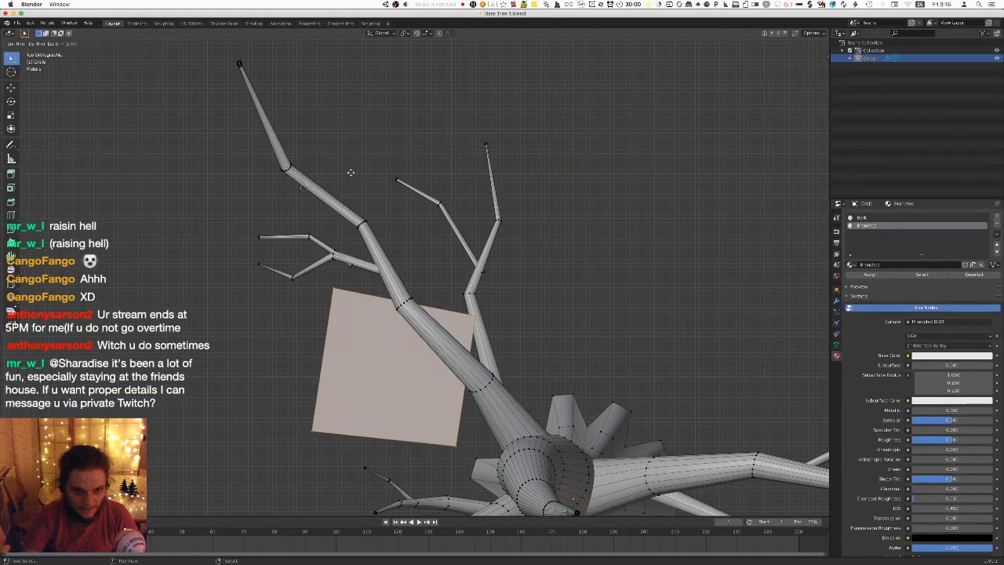
key("shift+d")
left_click(369, 231)
key("r")
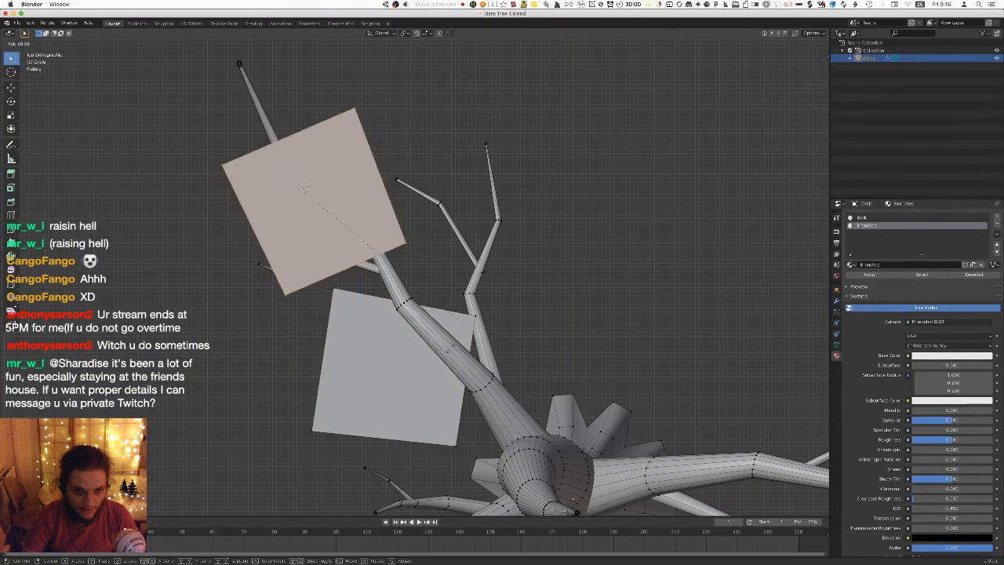
left_click(382, 361)
Shrink the copied plane and position it beside the outer end of the long branch.
key("g")
left_click(397, 287)
key("s")
left_click(535, 230)
key("g")
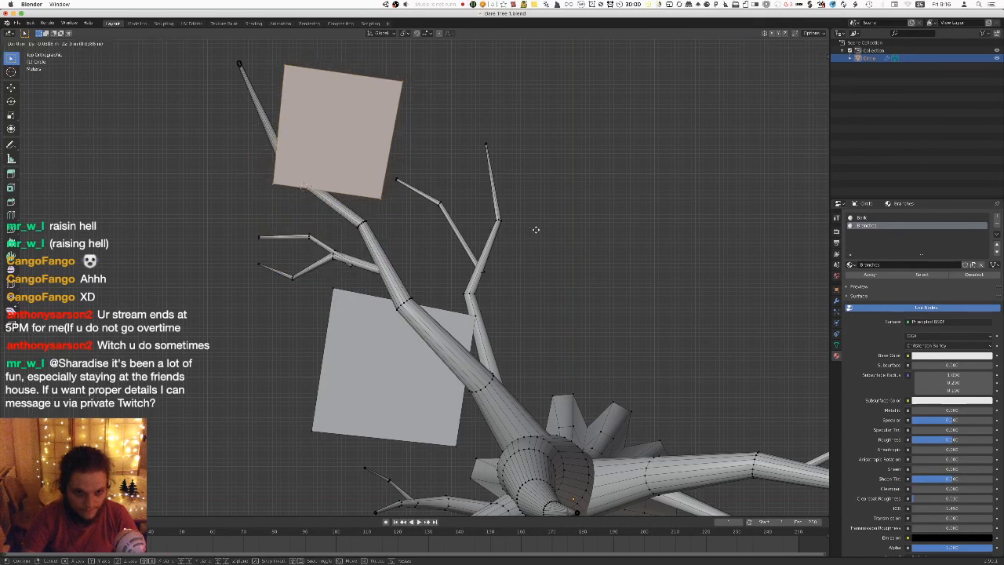
left_click(534, 235)
Lower the copied plane along the global Z axis onto the outer end of the long branch.
middle_click_drag(534, 240, 535, 243)
key("g")
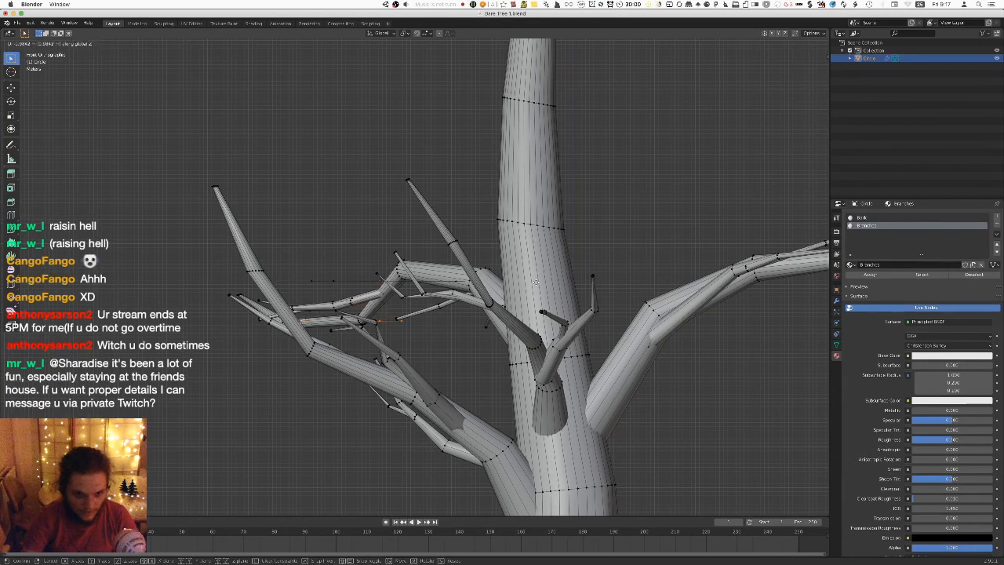
left_click(538, 265)
middle_click_drag(534, 266, 464, 178)
middle_click_drag(426, 161, 409, 129)
Export the updated tree as FBX over Bare Tree 1 FBX.fbx.
left_click(16, 23)
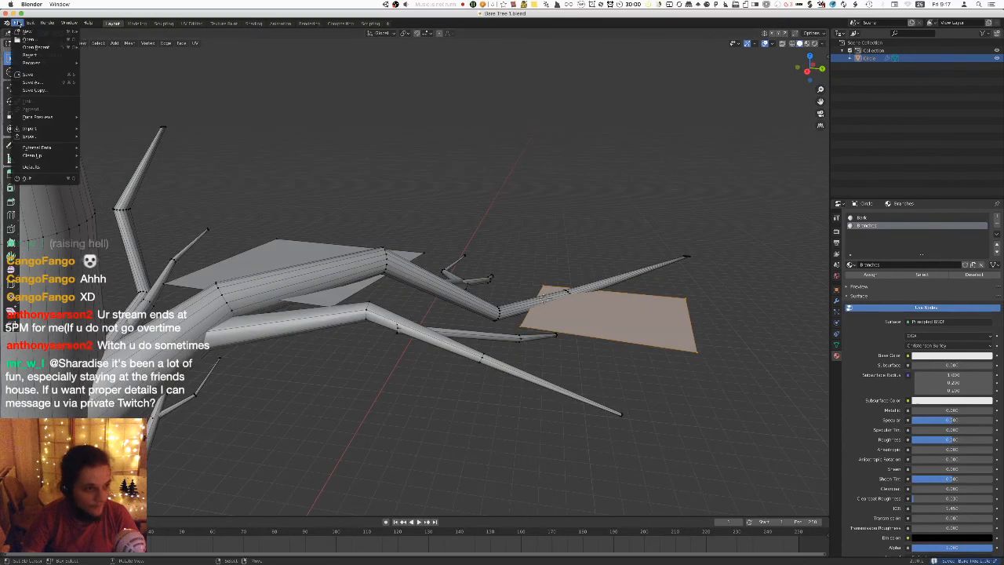
mouse_move(35, 118)
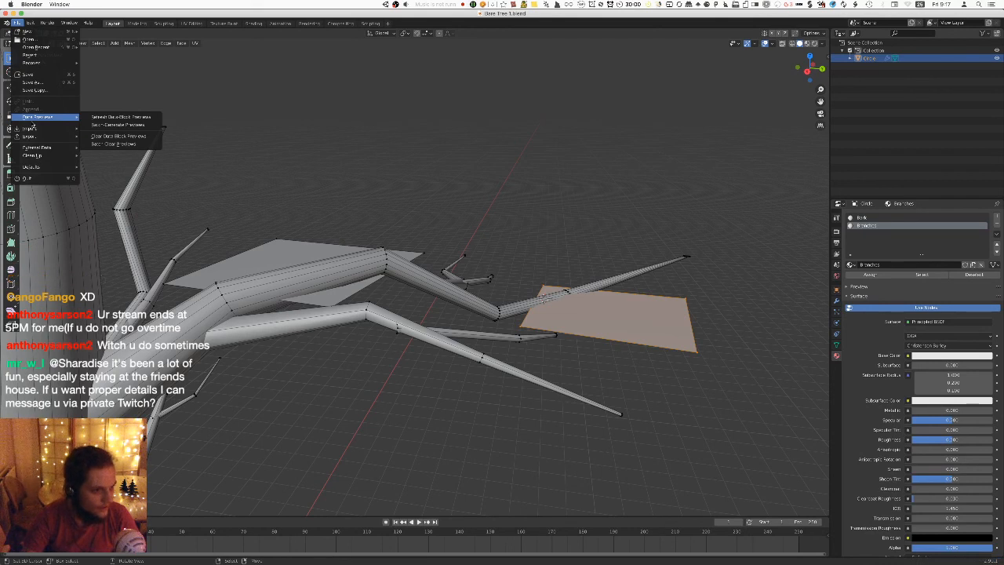
mouse_move(35, 136)
left_click(123, 183)
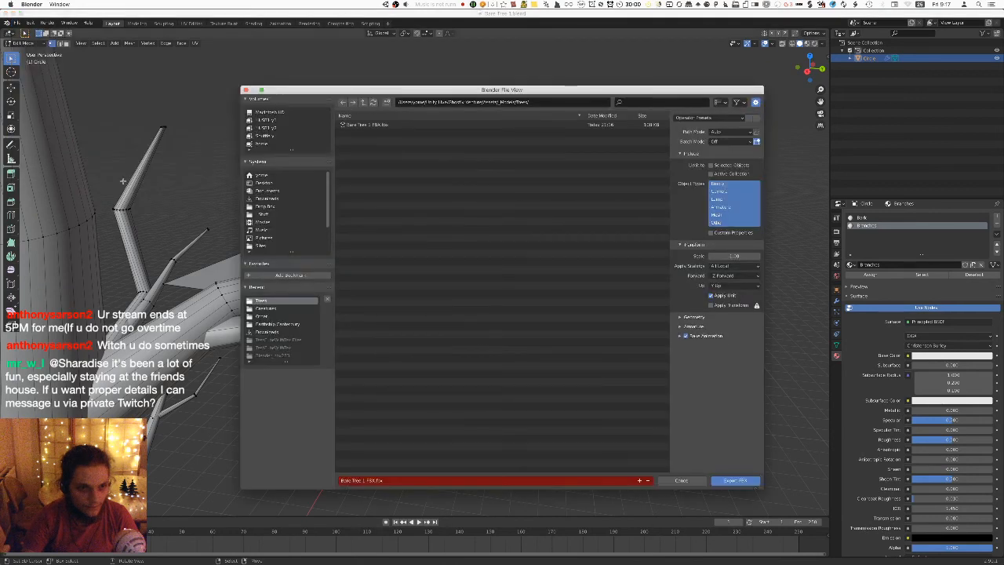
left_click(728, 479)
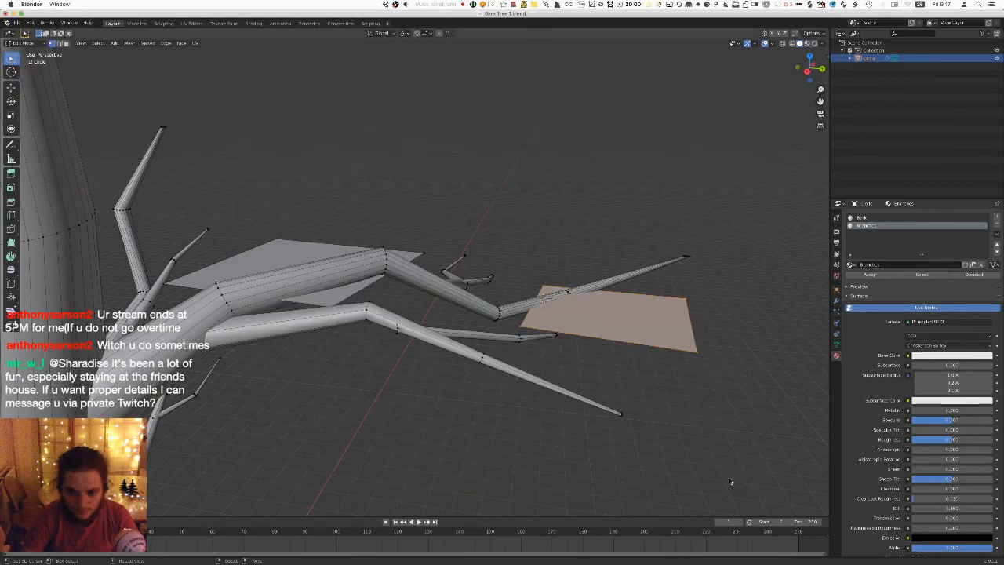
Switch to Unity and examine the tree's twig coverage from above and from several sides, comparing its bare branches with the Blender model.
key("super+Tab")
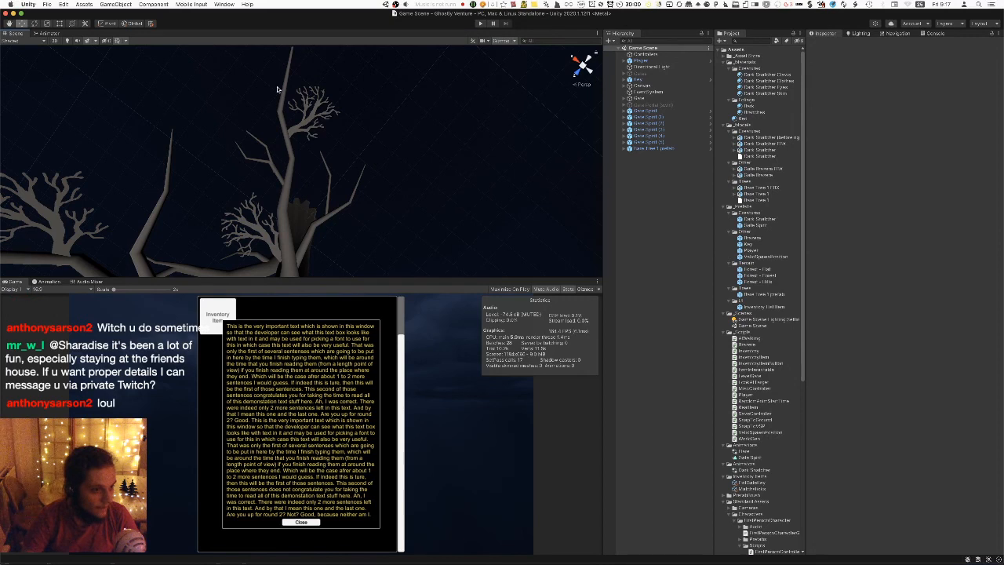
left_click_drag(311, 101, 250, 89, "alt")
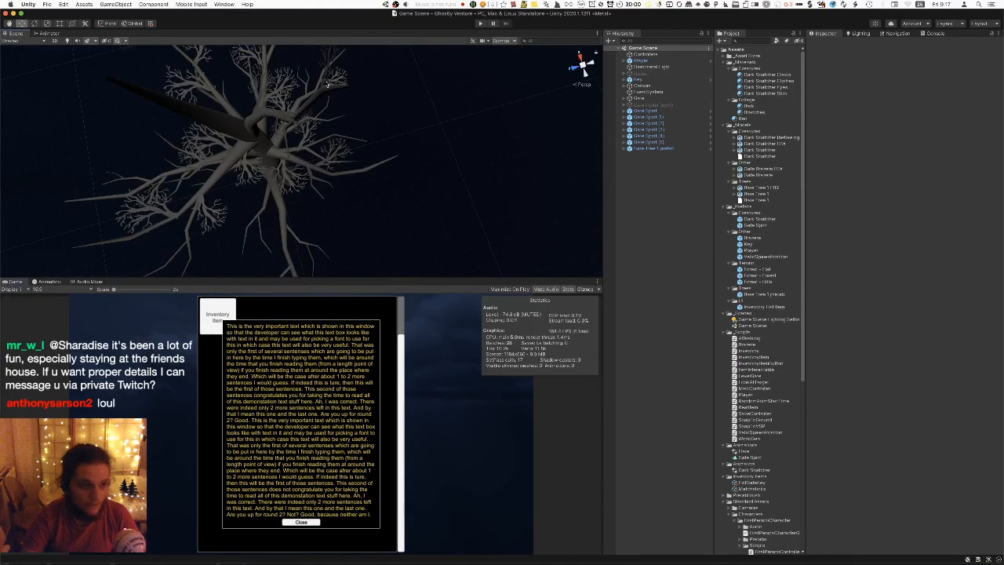
left_click_drag(388, 126, 246, 62, "alt")
left_click_drag(378, 128, 421, 124, "alt")
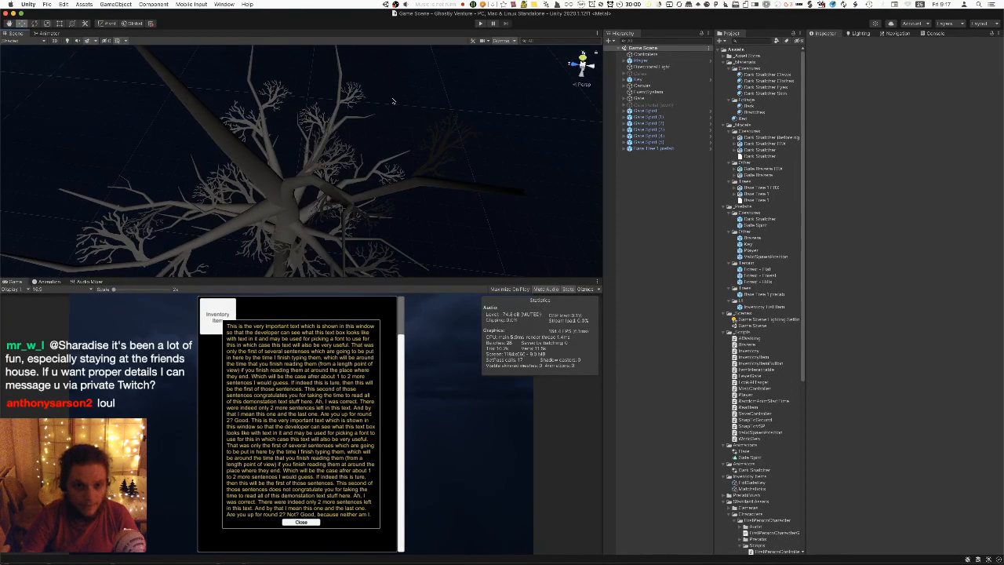
left_click_drag(234, 142, 422, 137, "alt")
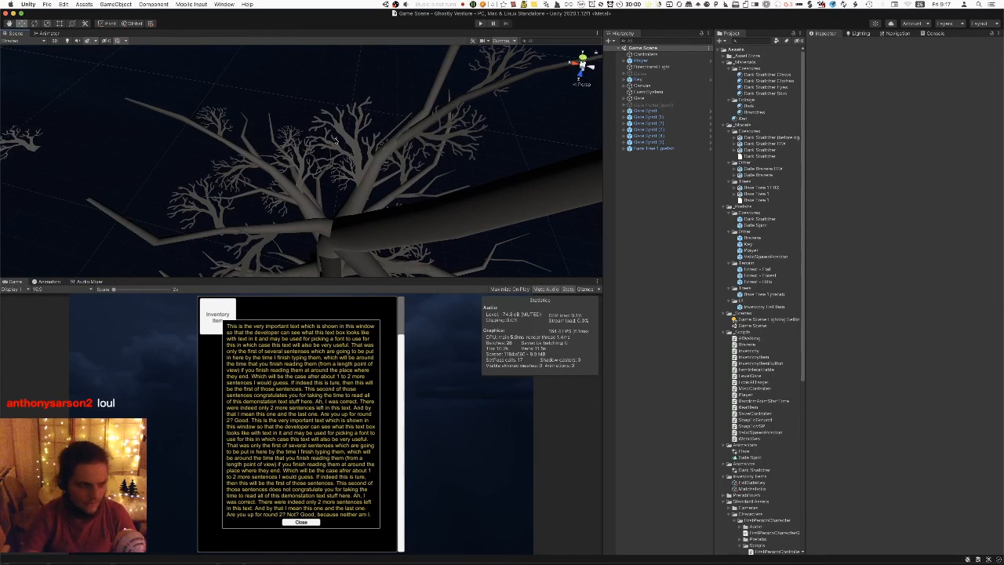
left_click_drag(334, 136, 700, 137, "alt")
scroll(275, 109, "up", 5)
scroll(334, 175, "down", 3)
left_click_drag(334, 174, 339, 204, "alt")
key("super+Tab")
middle_click_drag(340, 205, 338, 339)
key("super+Tab")
left_click_drag(315, 197, 623, 118, "alt")
left_click_drag(302, 241, 305, 221, "alt")
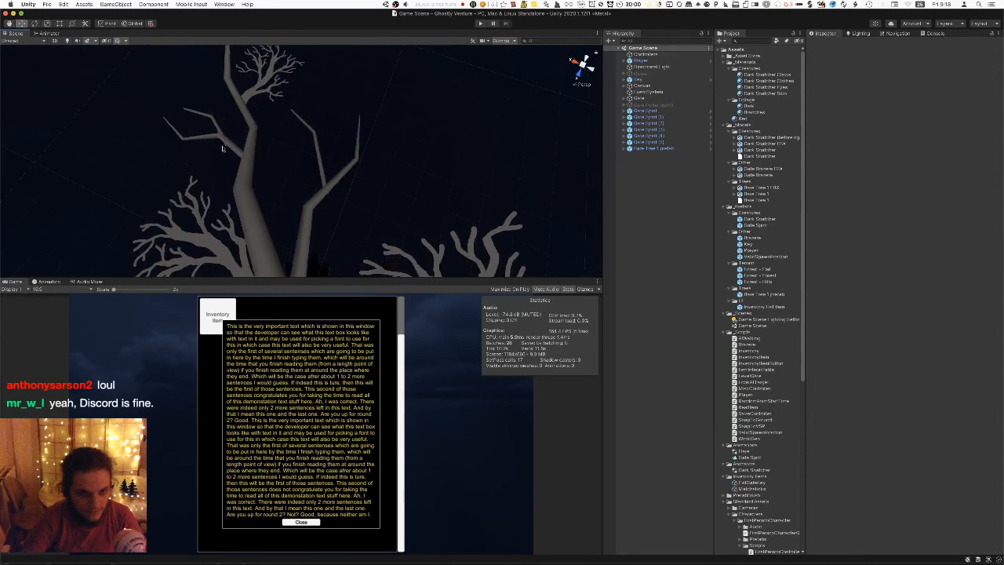
Switch back to Blender and duplicate the outer plane in top view, placing the copy near the tips of the neighbouring forked branch.
key("super+Tab")
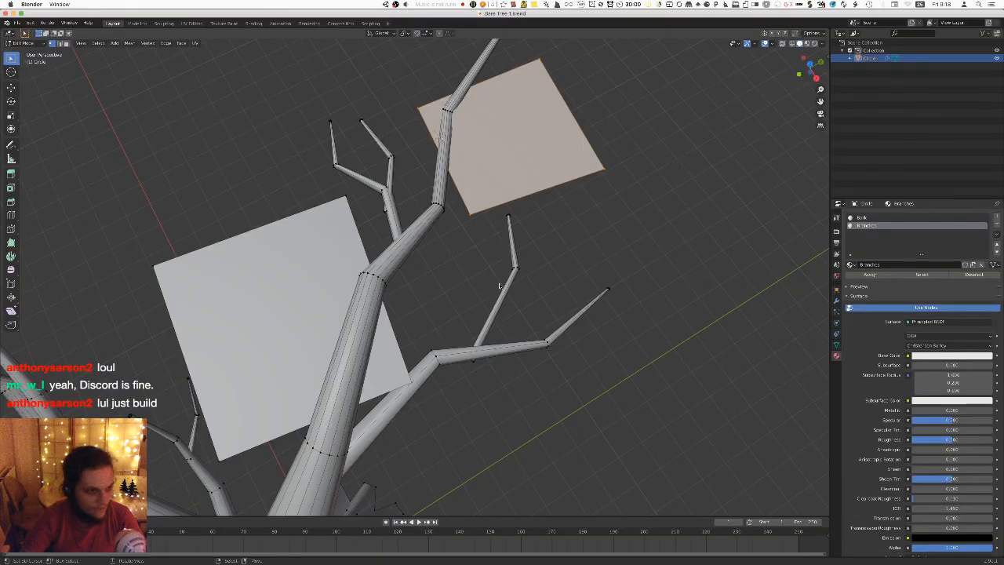
key("KP_7")
scroll(545, 348, "down", 2)
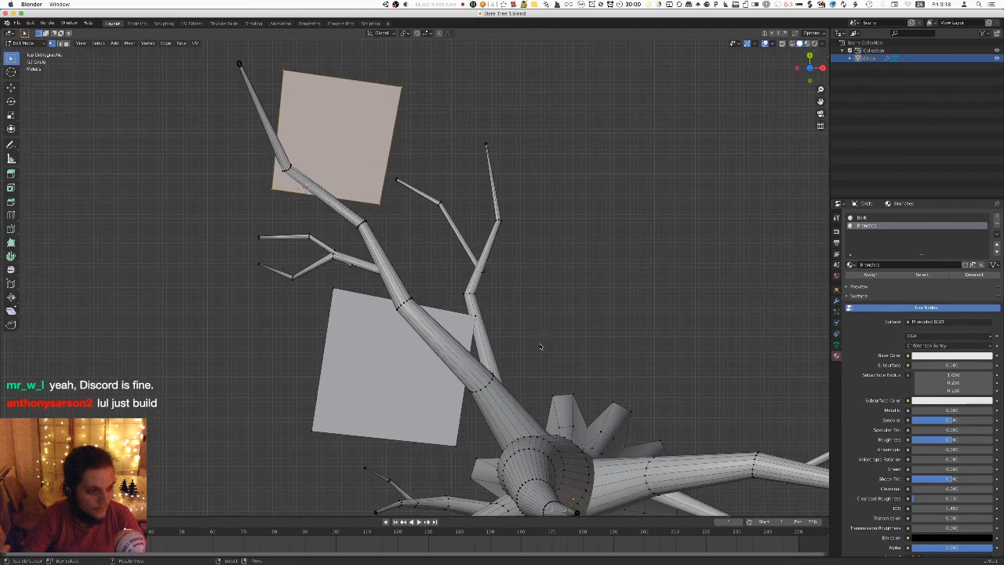
key("g")
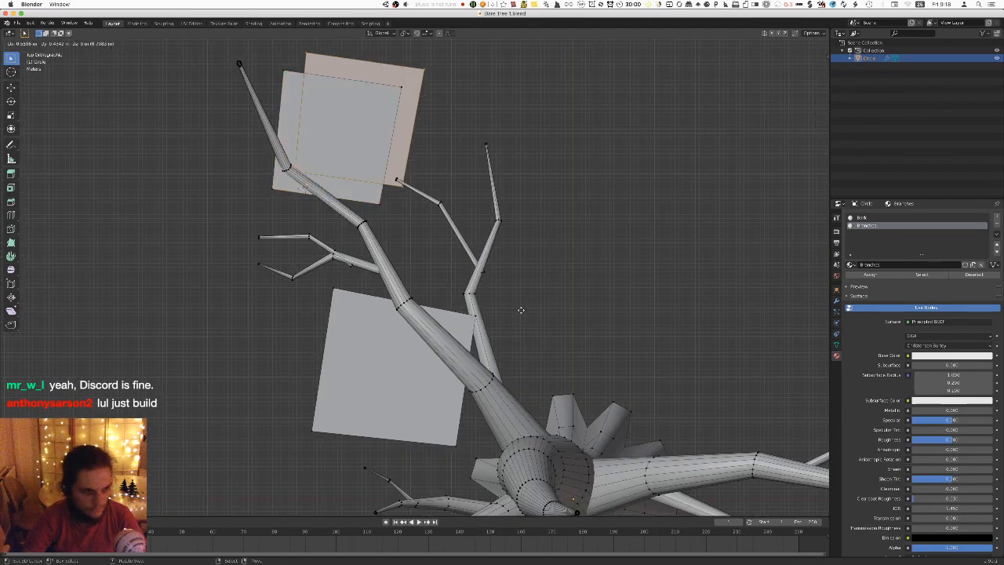
key("r")
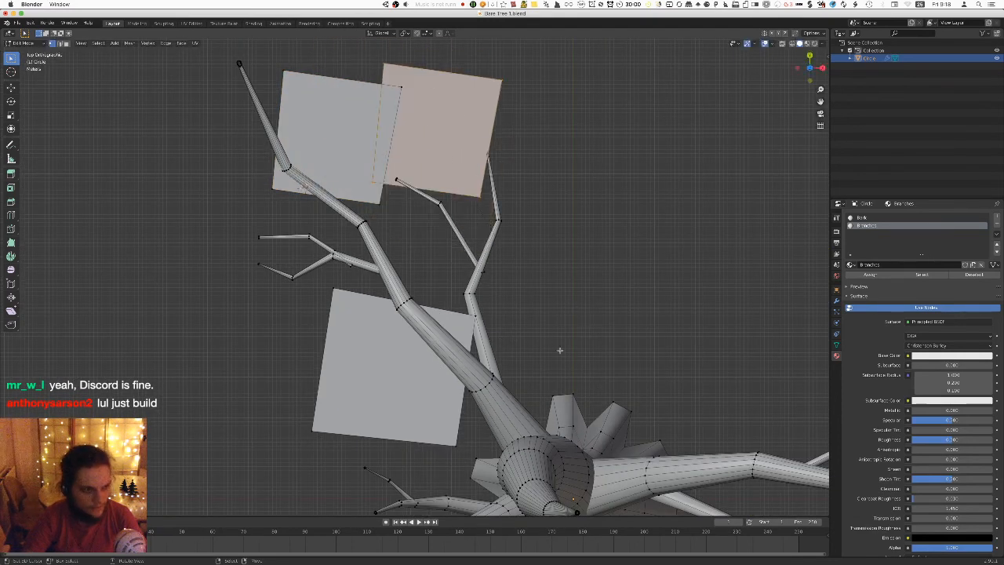
key("Escape")
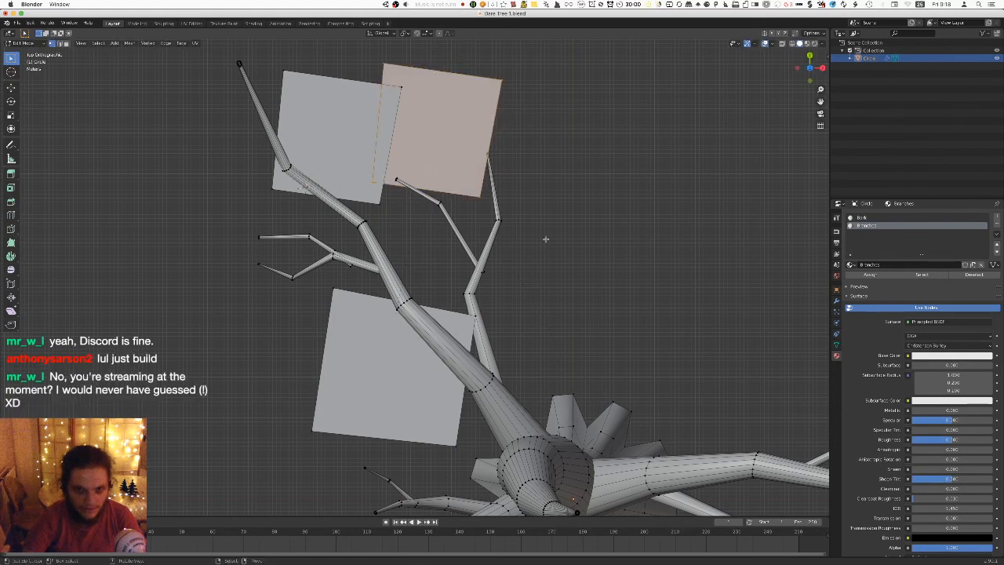
Move the new copy over the forked branch, rotate it into a diamond orientation and shrink it to fit beside the fork.
key("g")
key("r")
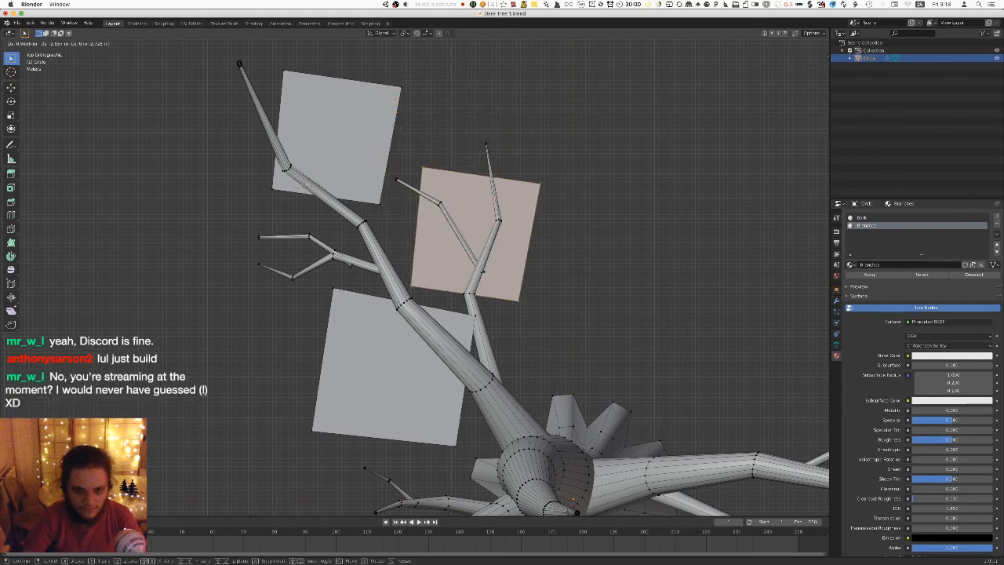
key("g")
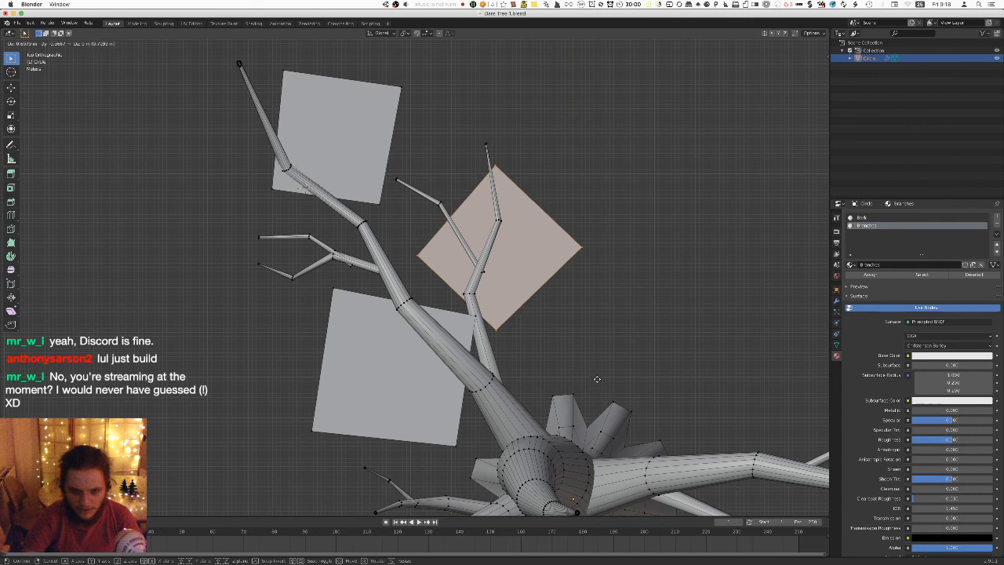
key("s")
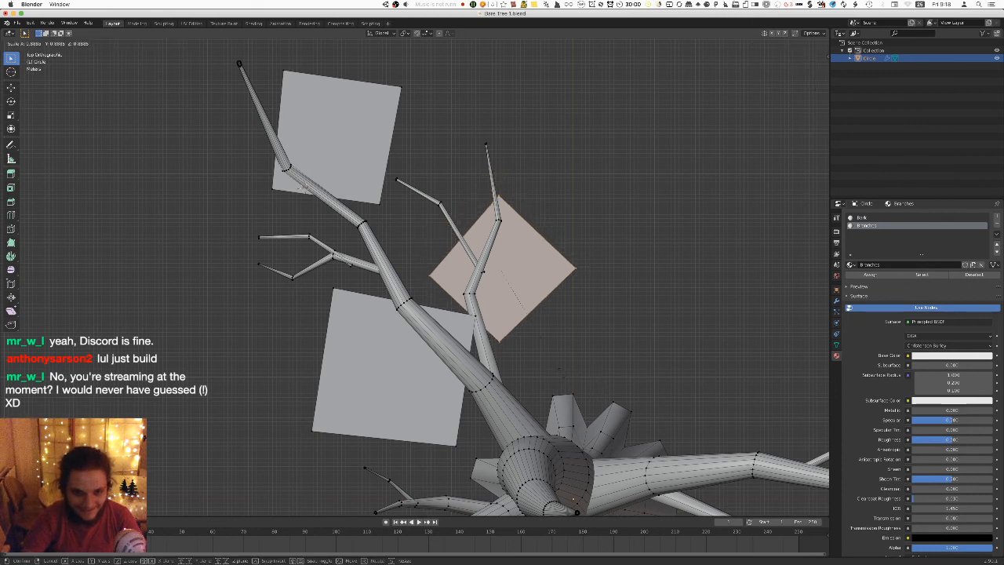
key("g")
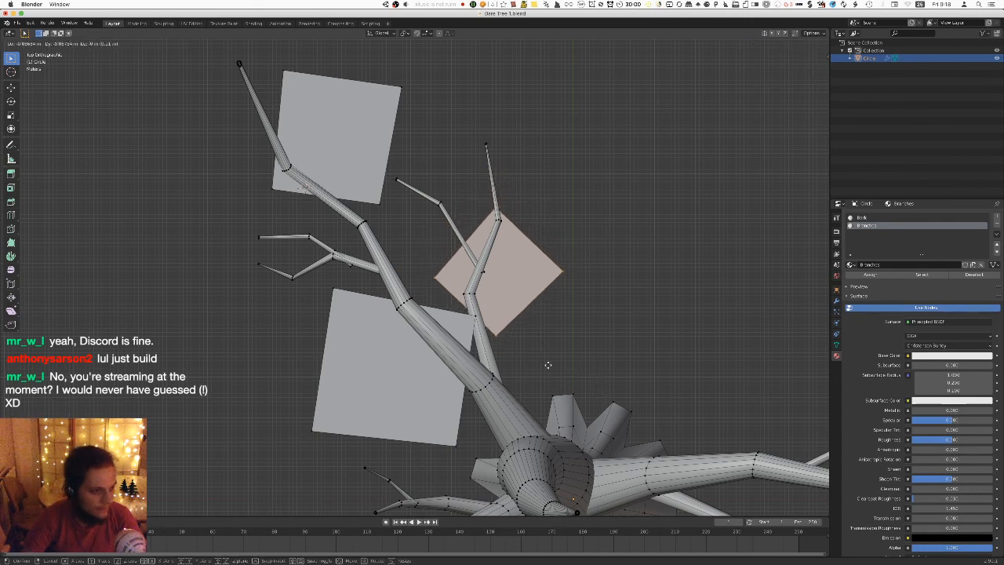
left_click(548, 365)
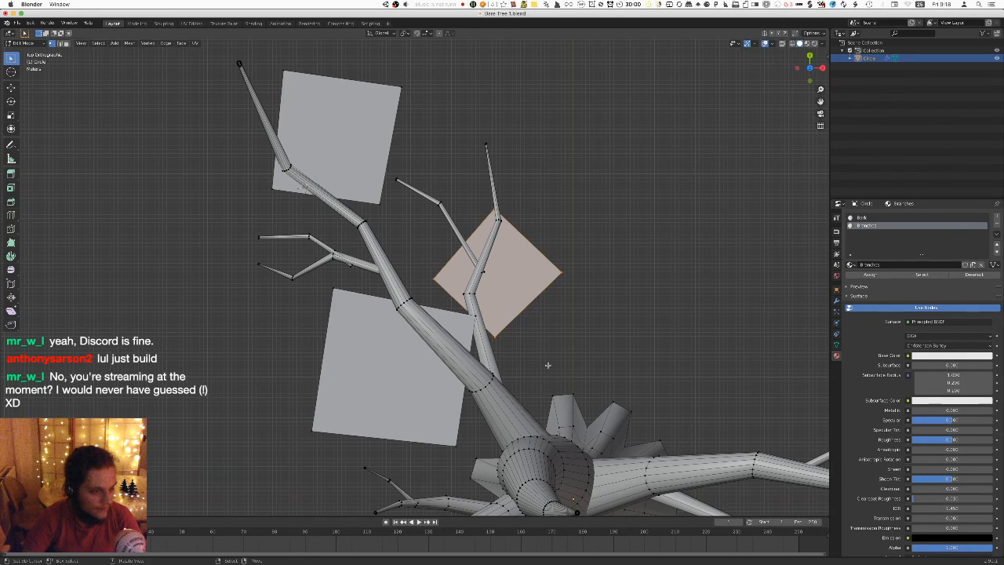
Raise the diamond-oriented plane along the global Z axis to the height of the forked branch.
middle_click_drag(549, 361, 480, 257)
key("g")
key("z")
left_click(476, 229)
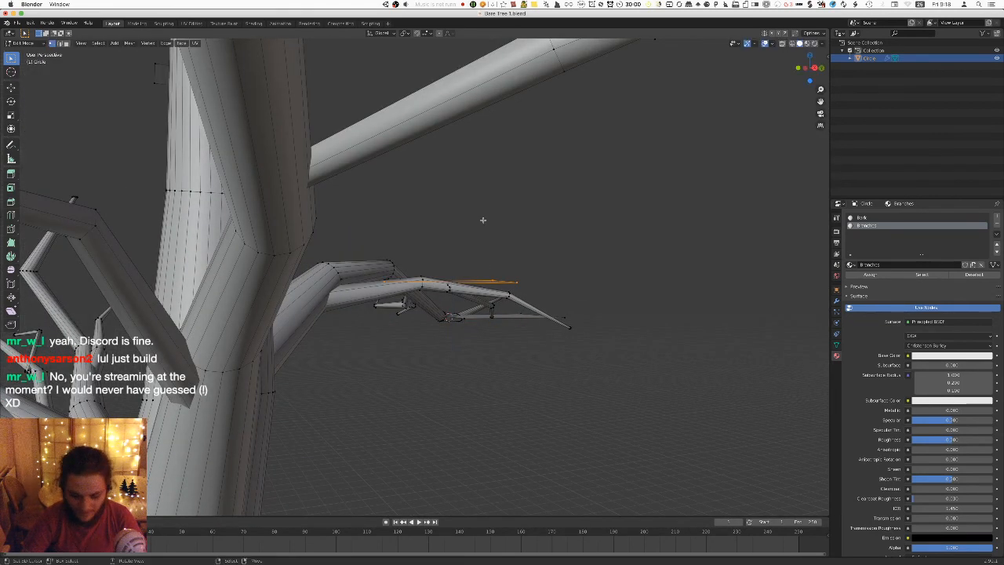
Nudge the diamond-oriented plane in top view so that it sits closer over the forked branch.
key("KP_7")
scroll(596, 235, "up", 1)
key("g")
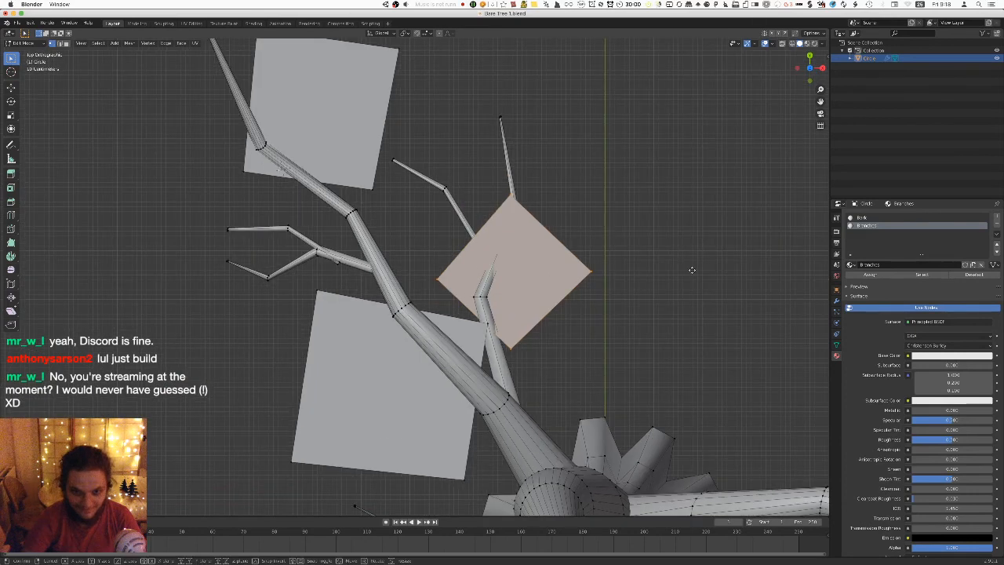
key("y")
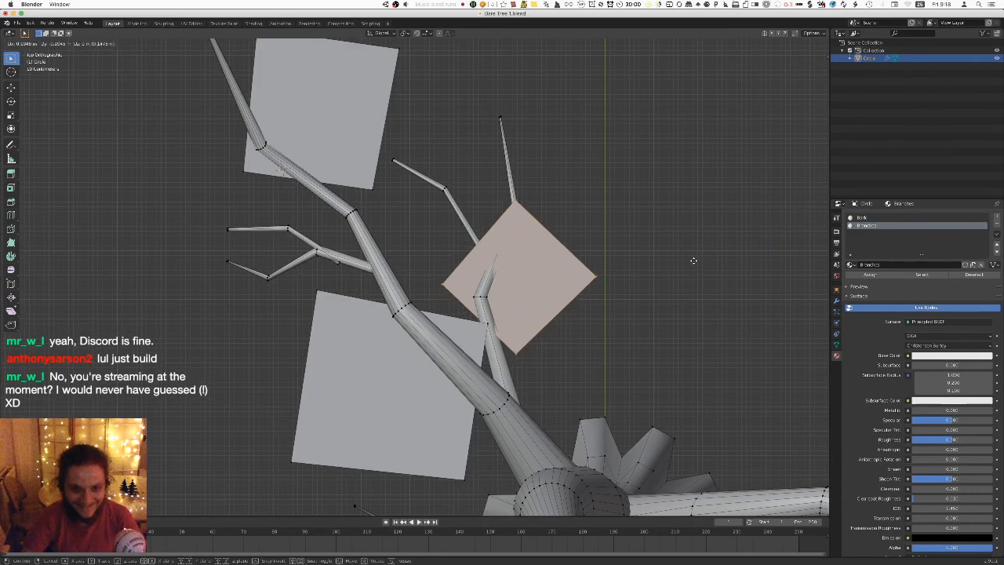
left_click(693, 262)
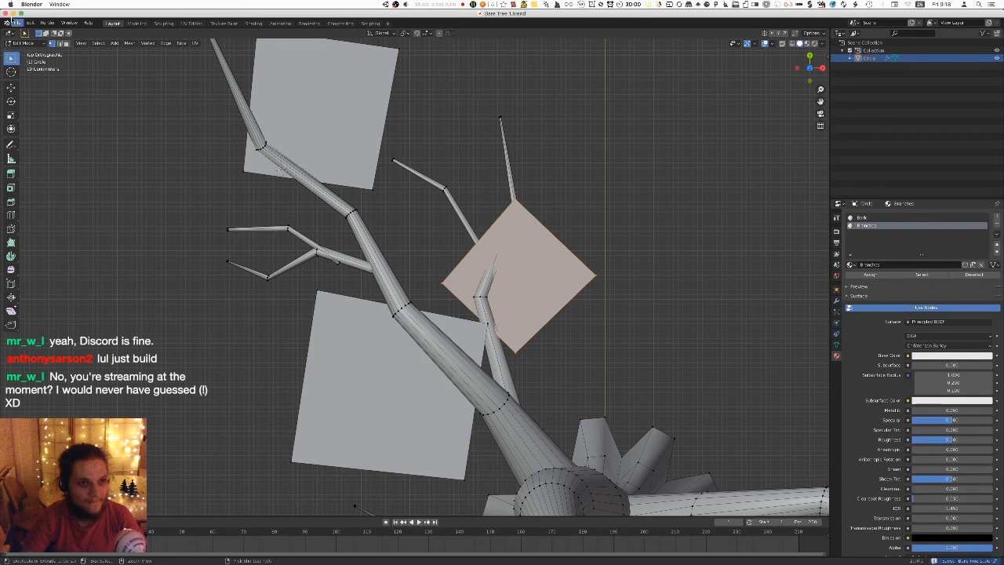
Export the tree as FBX over the existing file and switch to Unity to check the twig coverage.
left_click(16, 22)
mouse_move(50, 139)
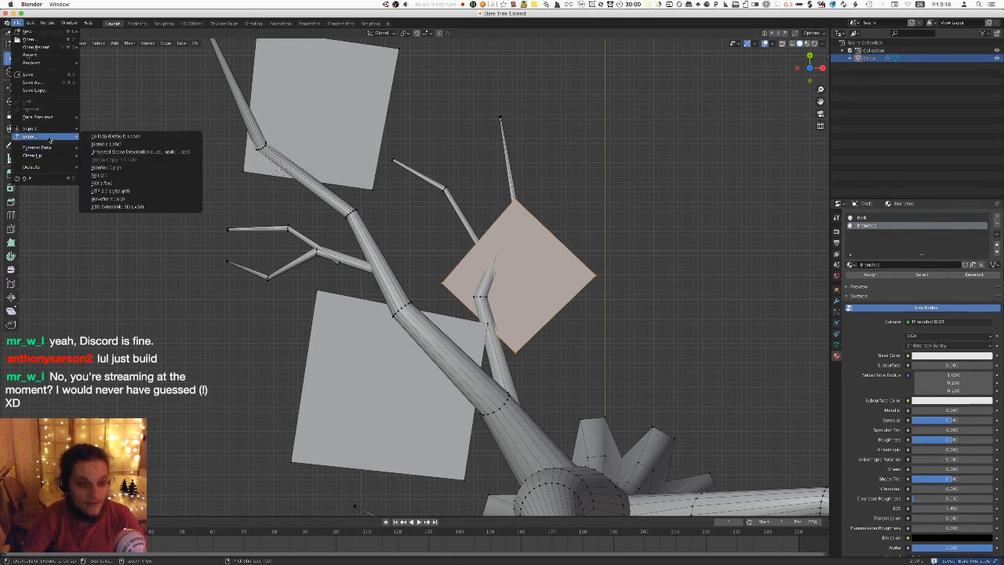
left_click(102, 183)
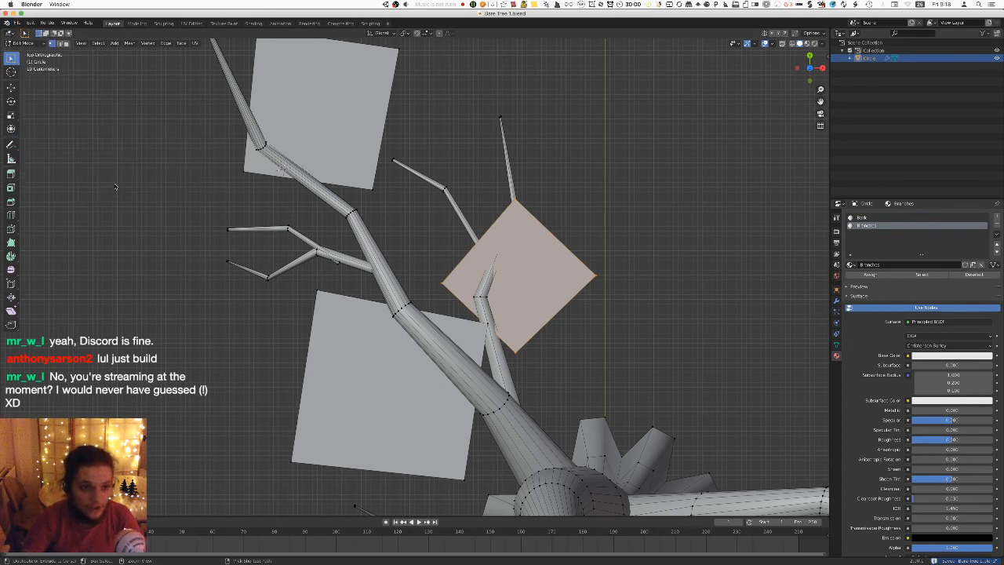
left_click(729, 480)
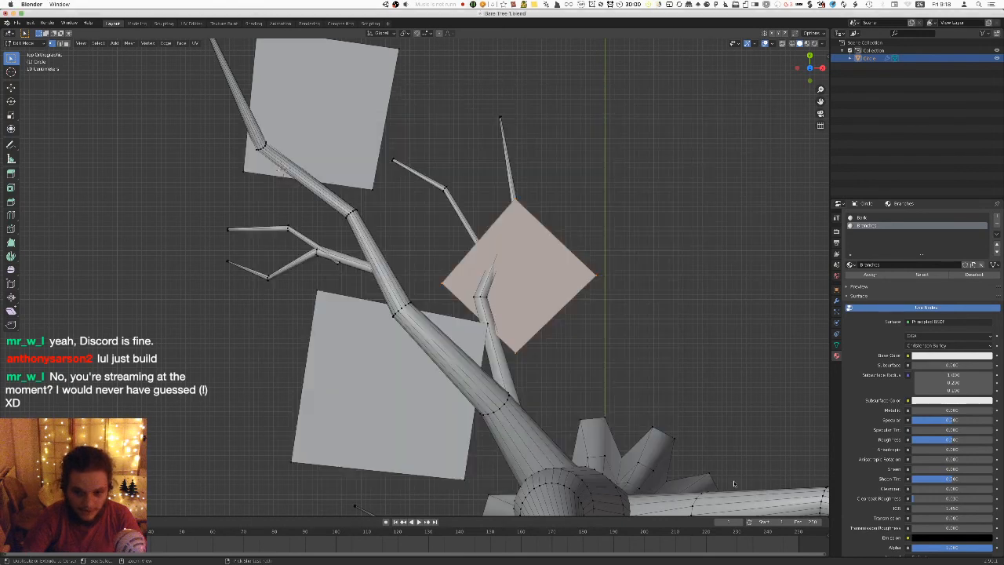
key("super+Tab")
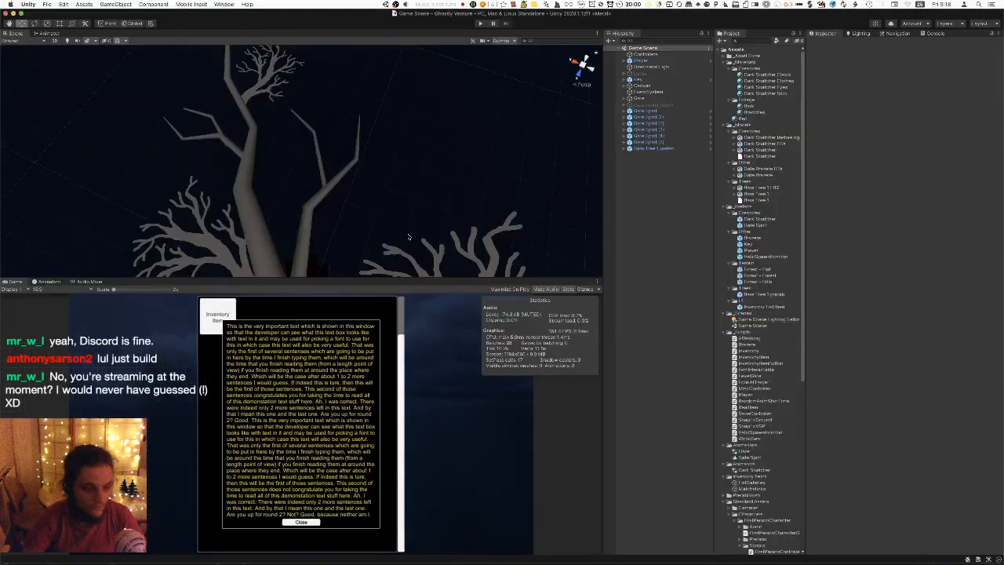
Switch back to Blender, rotate the diamond-oriented plane slightly and move it beside the lower segment of the forked branch.
key("super+Tab")
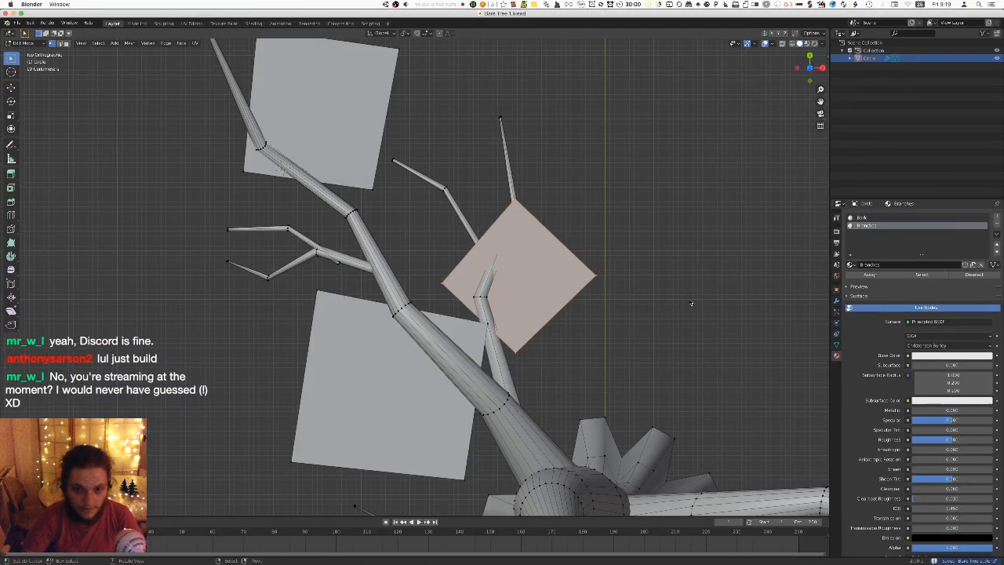
key("r")
key("g")
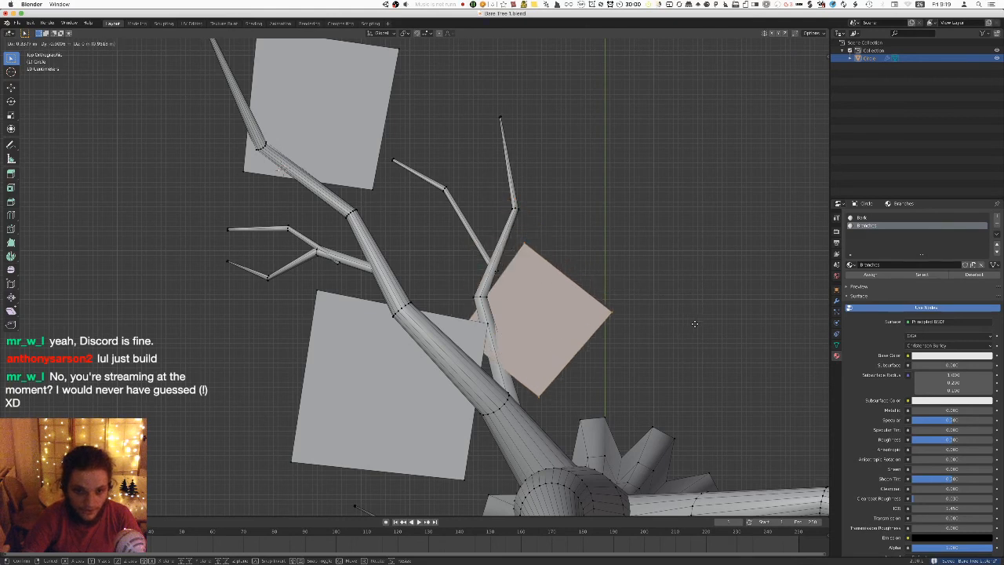
left_click(690, 320)
Shift the plane along the global Z axis to match the height of the forked branch.
middle_click_drag(690, 320, 627, 235)
key("g")
key("z")
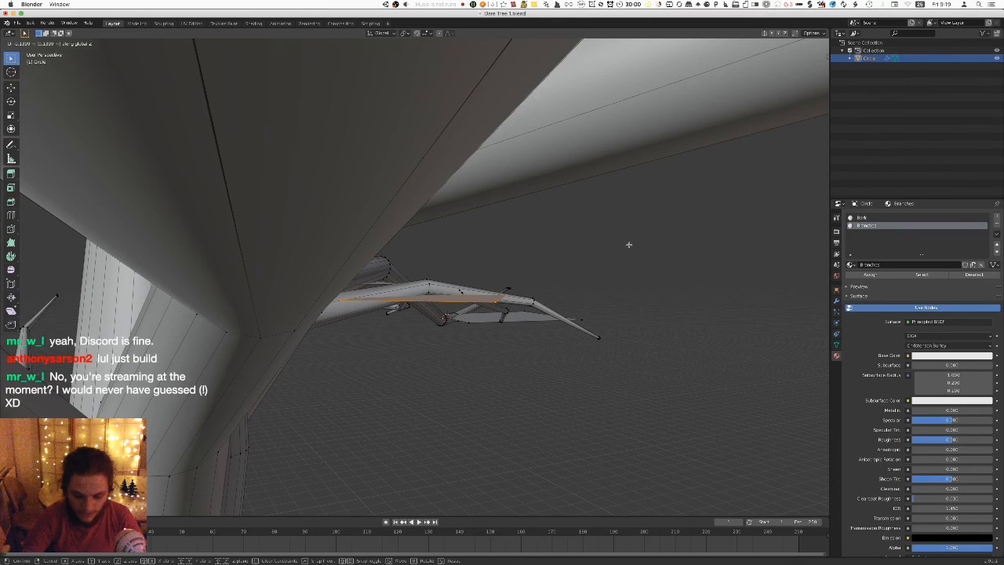
left_click(628, 244)
key("KP_7")
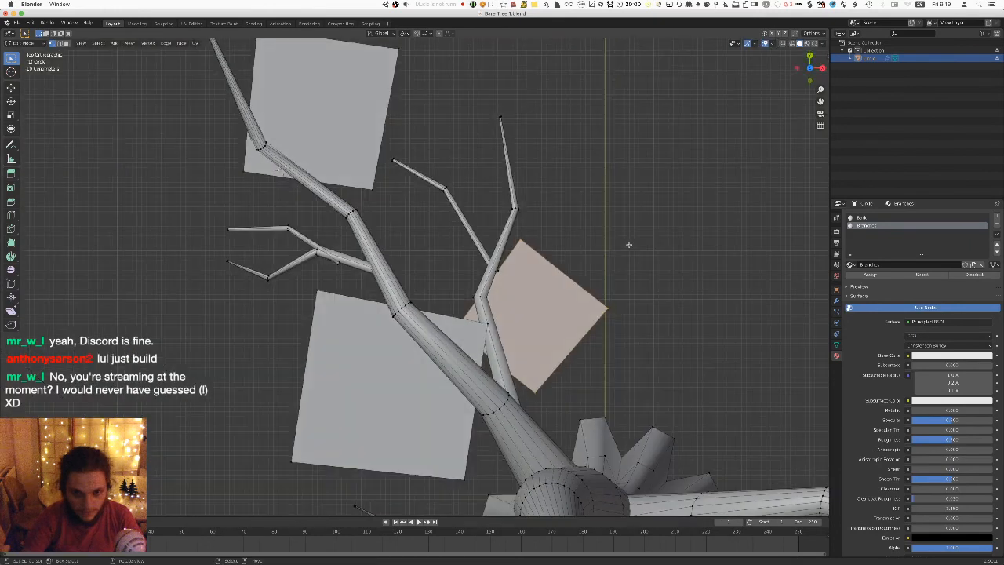
Re-export the tree as FBX with the repositioned plane and inspect the forked branch in Unity.
left_click(17, 23)
mouse_move(39, 136)
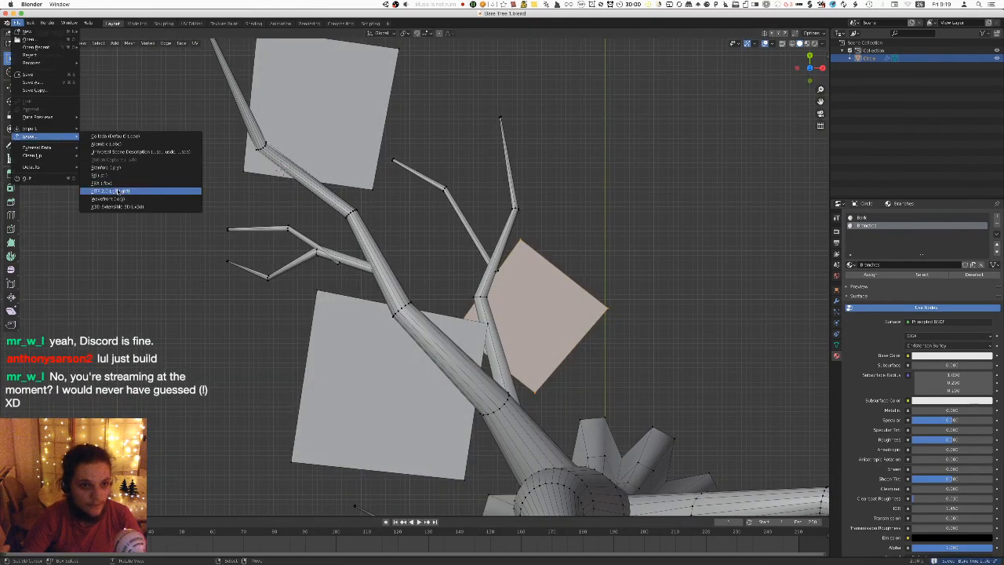
left_click(108, 182)
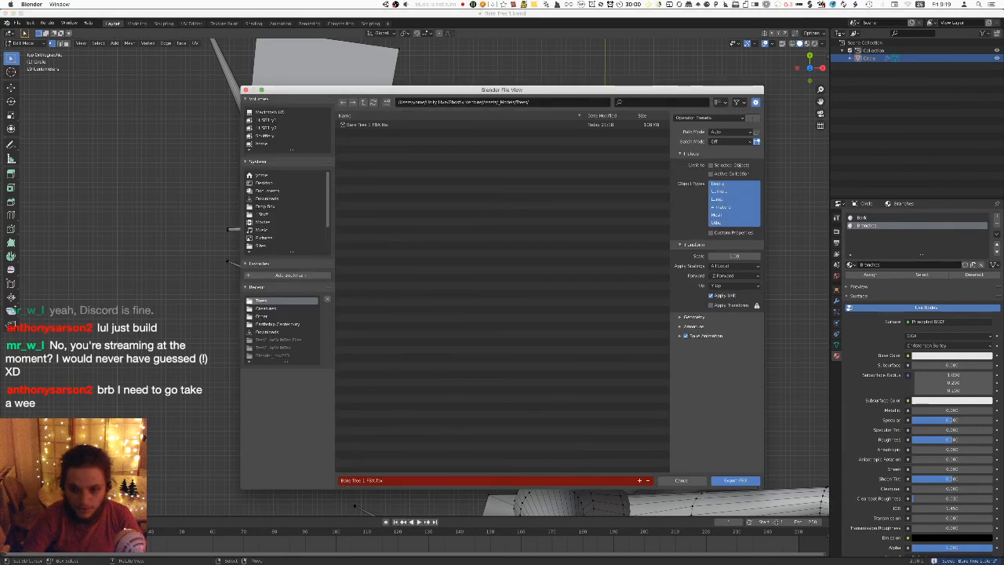
left_click(735, 481)
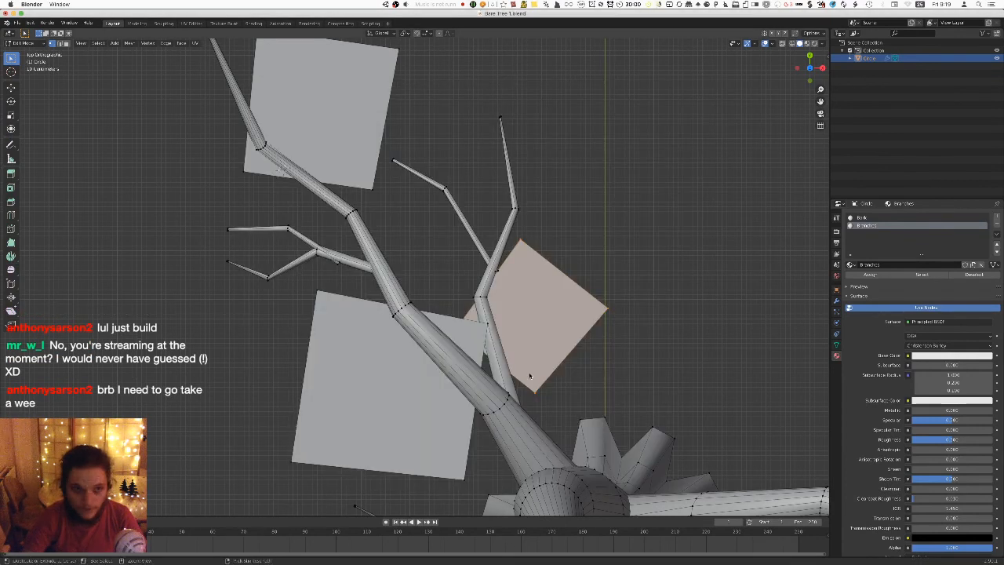
key("super+Tab")
left_click_drag(430, 180, 455, 214, "alt")
Switch back to Blender, duplicate the plane over the fork's inner twig, rotate the copy and shrink it to fit.
key("super+Tab")
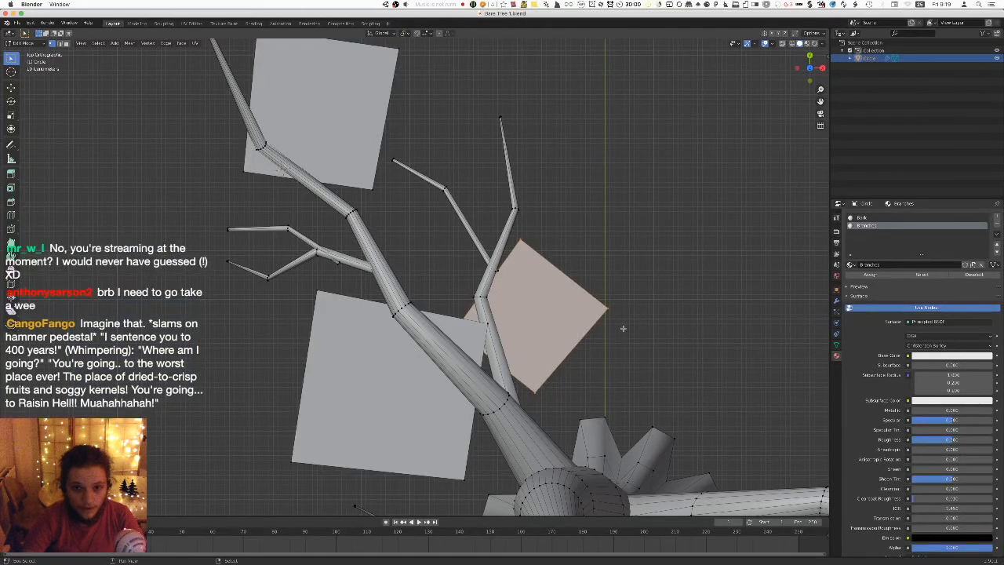
middle_click_drag(624, 319, 555, 339, "shift")
key("shift+d")
key("r")
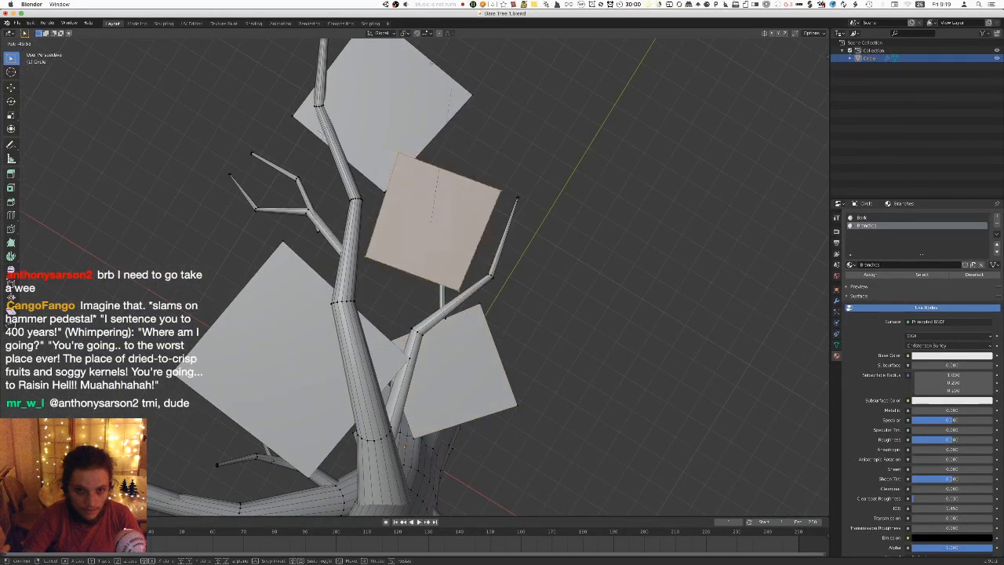
left_click(370, 105)
key("s")
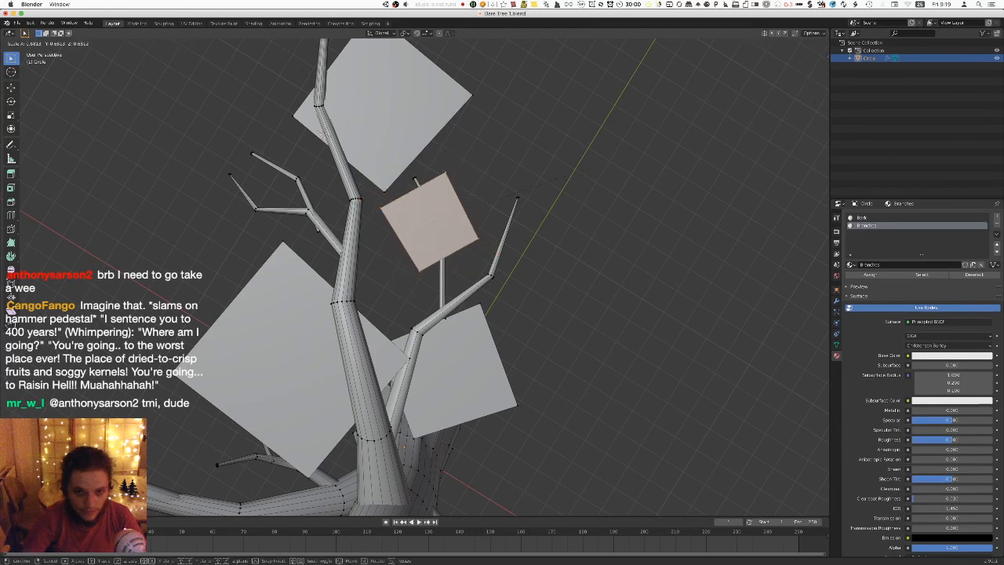
left_click(552, 192)
Adjust the small copy's height along the global Z axis, tilt it and move it onto the inner twig.
middle_click_drag(600, 233, 533, 247)
key("g")
key("z")
left_click(486, 144)
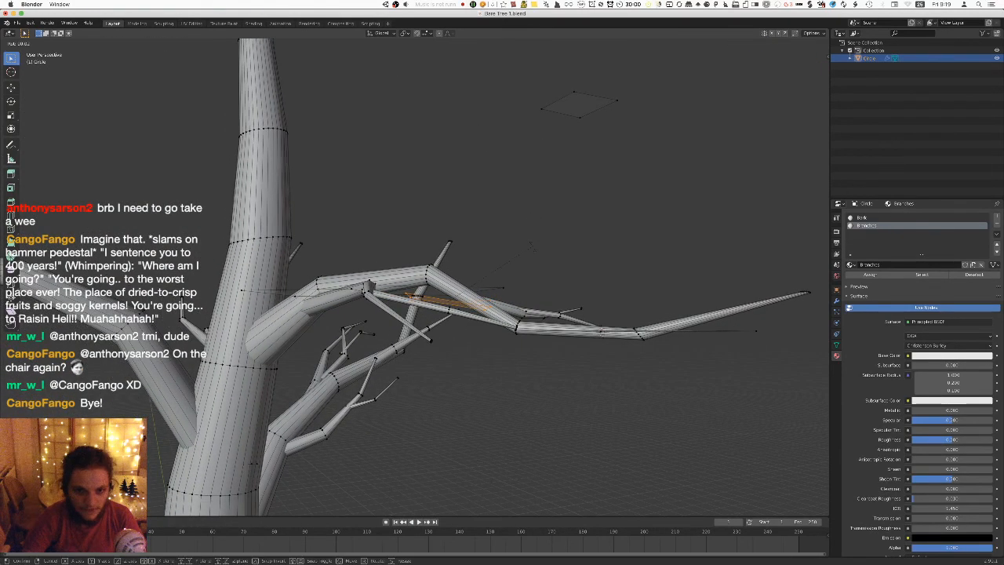
key("g")
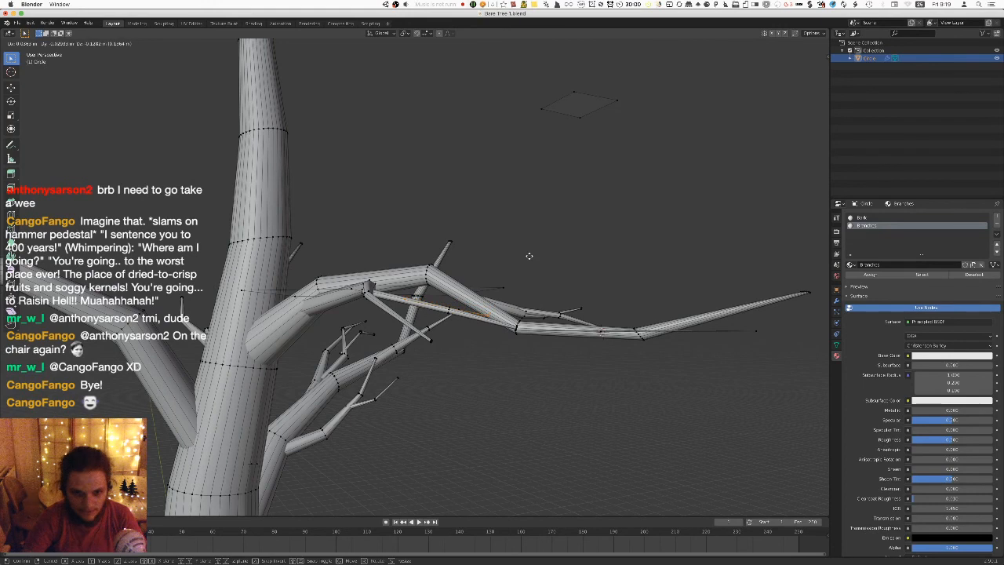
left_click(529, 255)
middle_click_drag(529, 256, 632, 327)
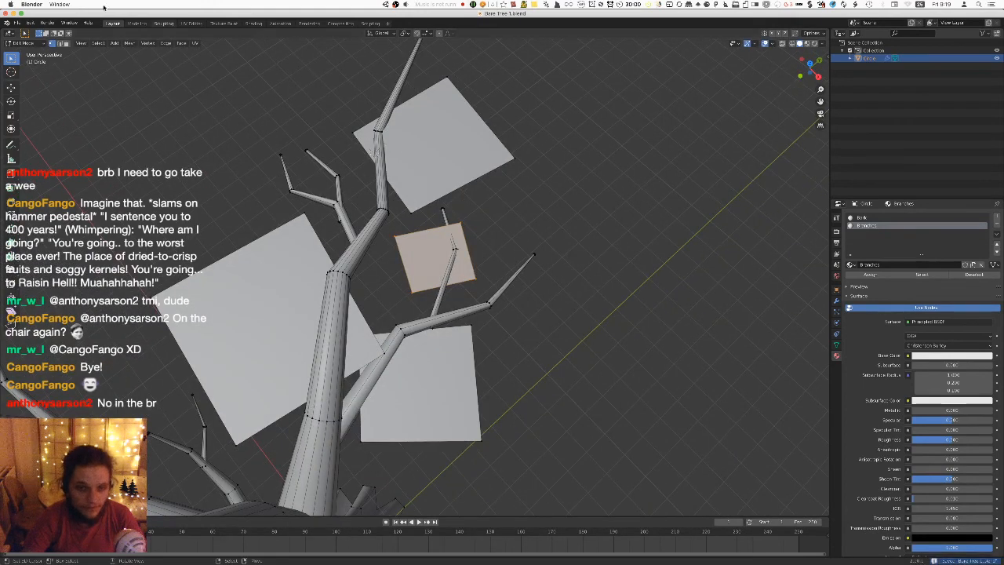
Move the small plane in top view towards the base of the fork, and raise it along the global Z axis to branch level.
key("KP_7")
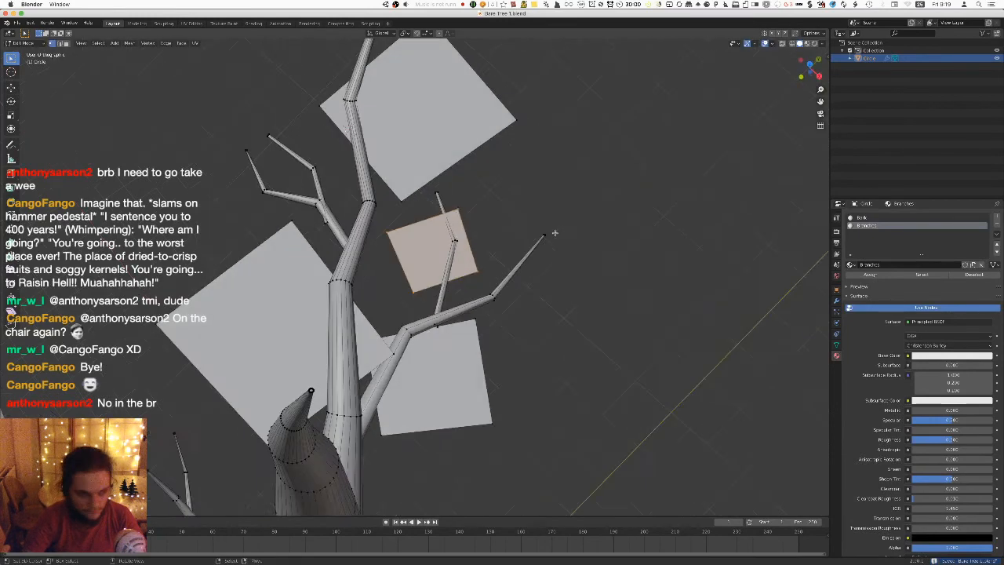
scroll(526, 235, "up", 1)
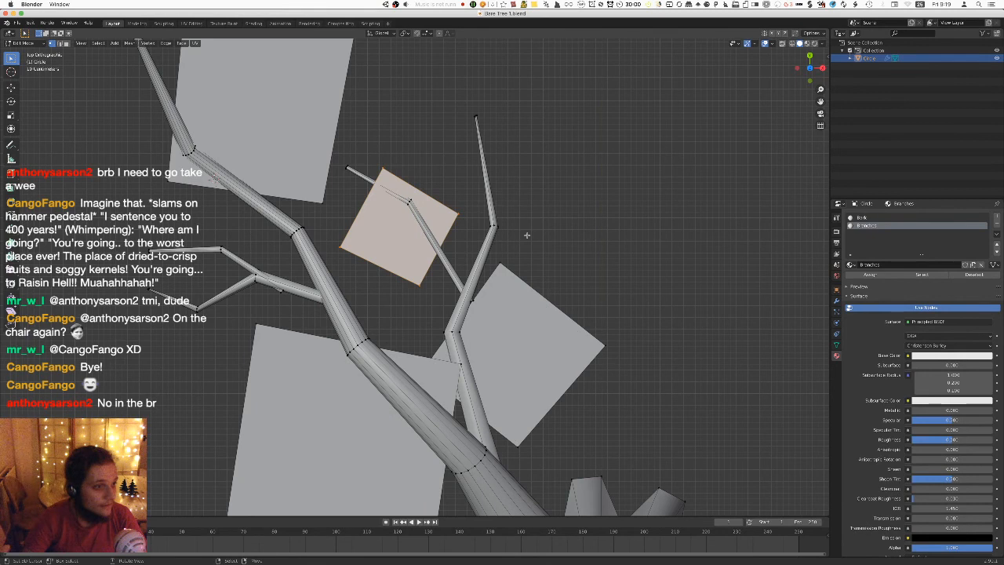
key("g")
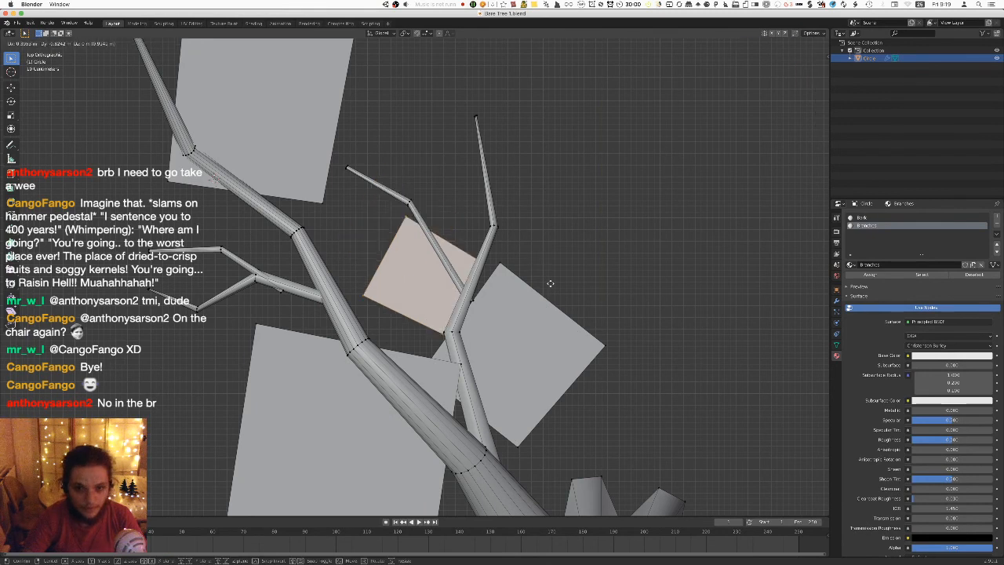
left_click(551, 285)
middle_click_drag(552, 286, 649, 213)
key("g")
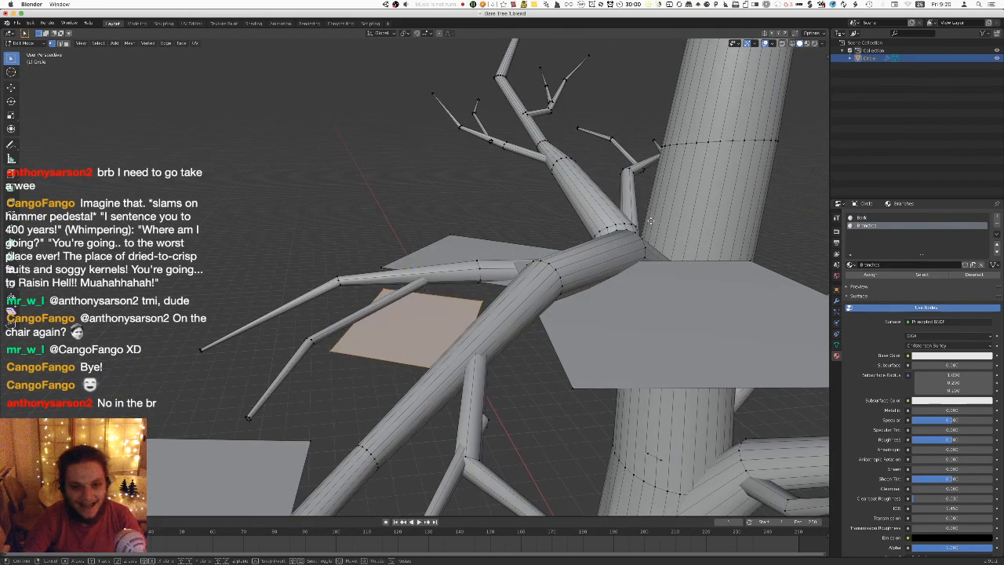
key("z")
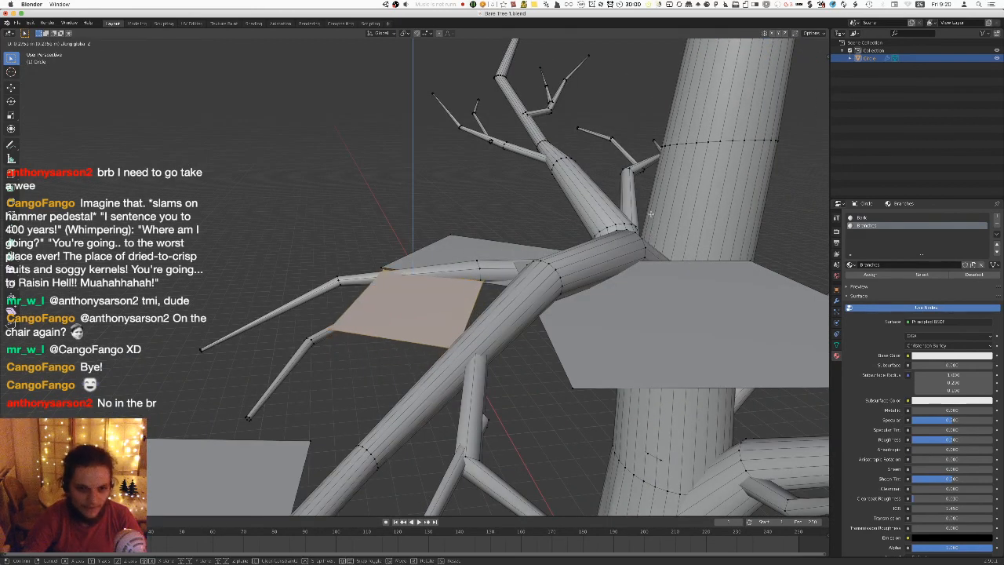
left_click(650, 214)
Rotate the small plane to follow the slope of the forked branch and save the file.
middle_click_drag(650, 213, 662, 202)
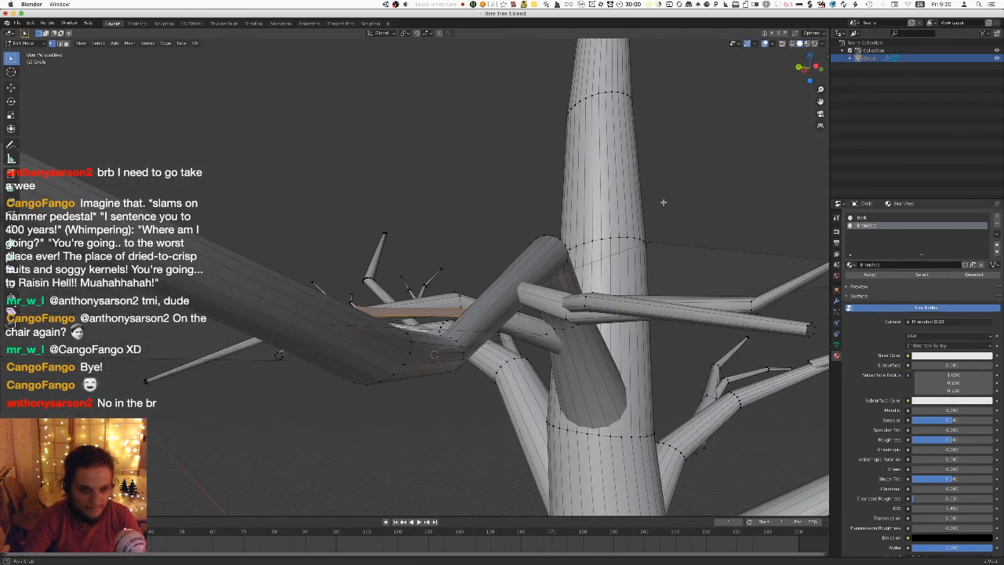
key("r")
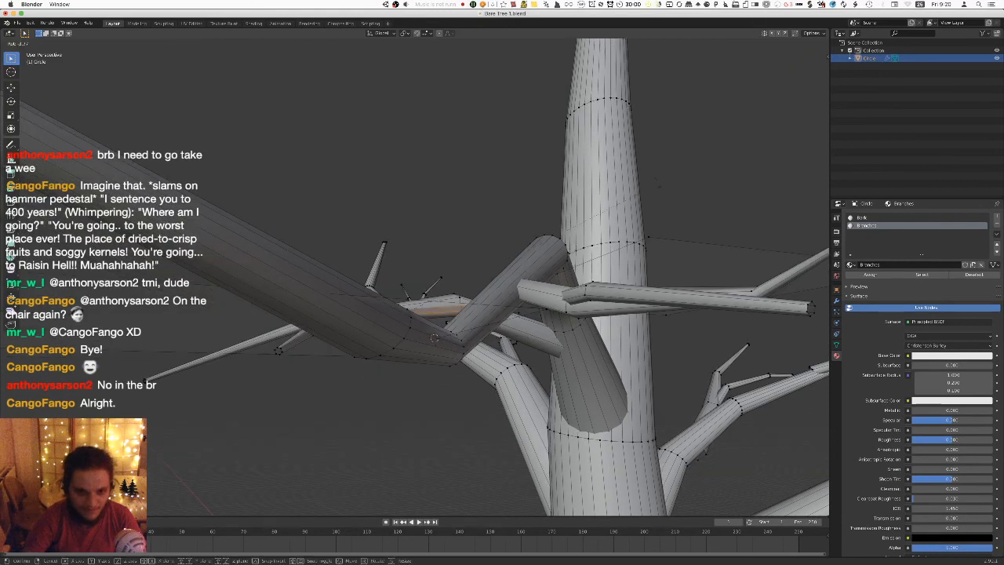
left_click(434, 337)
middle_click_drag(434, 337, 621, 245)
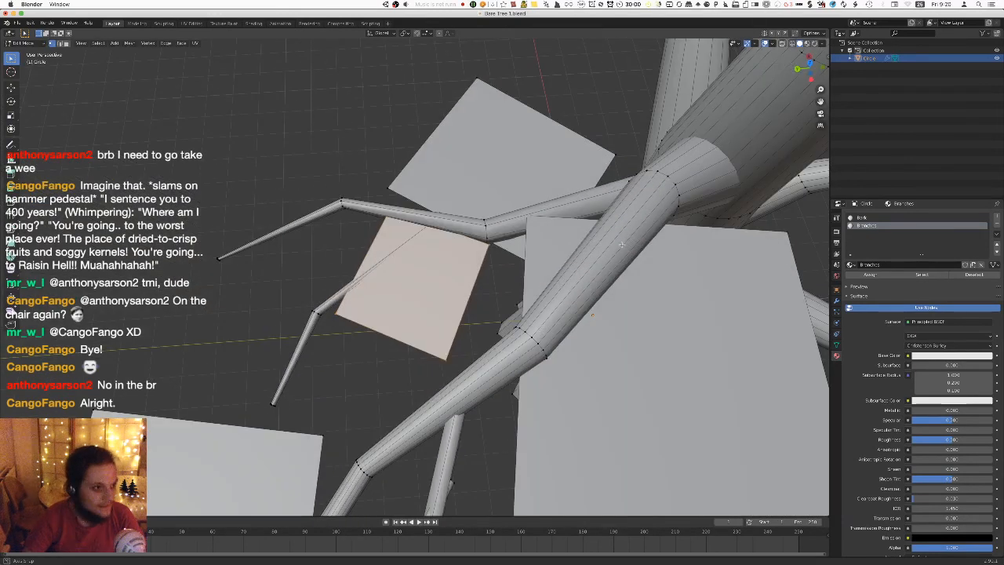
key("super+s")
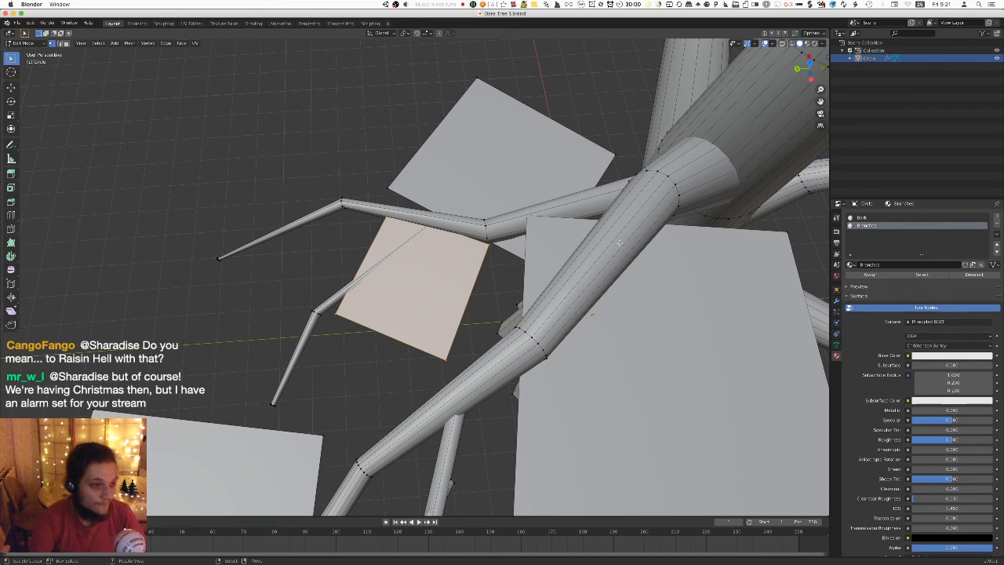
Overwrite the tree's FBX export with the new small plane included and examine the fork's twigs in Unity.
key("KP_7")
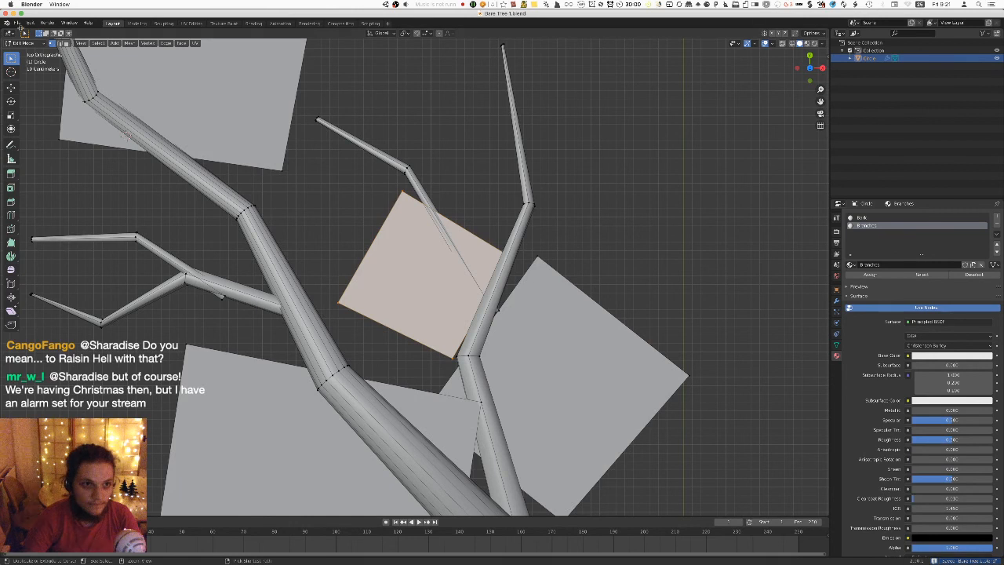
left_click(16, 23)
mouse_move(28, 129)
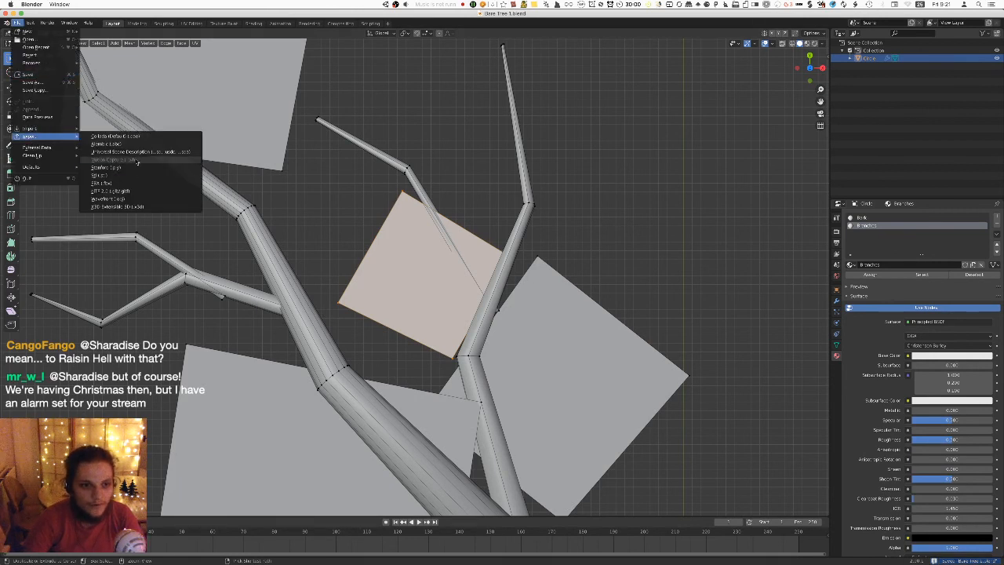
left_click(142, 187)
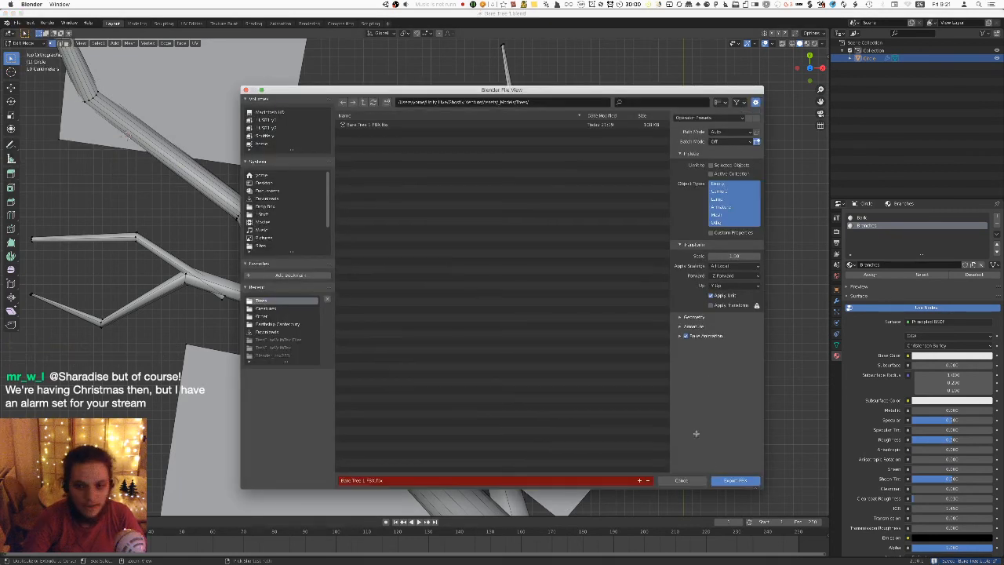
left_click(729, 481)
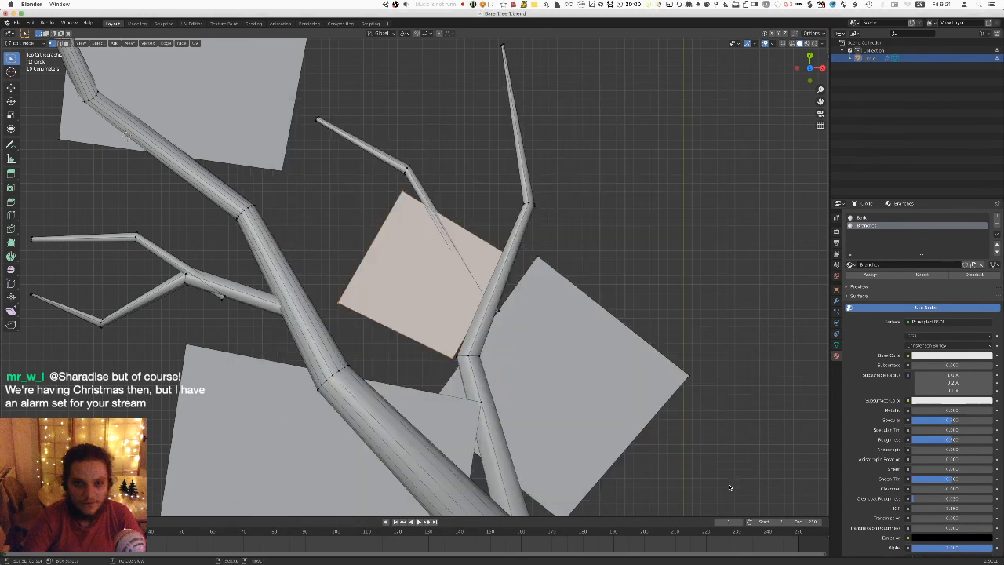
key("super+Tab")
right_click_drag(443, 143, 502, 138)
Switch back to Blender, enlarge the small plane and move it to fill the gap between the main and forked branches.
key("super+Tab")
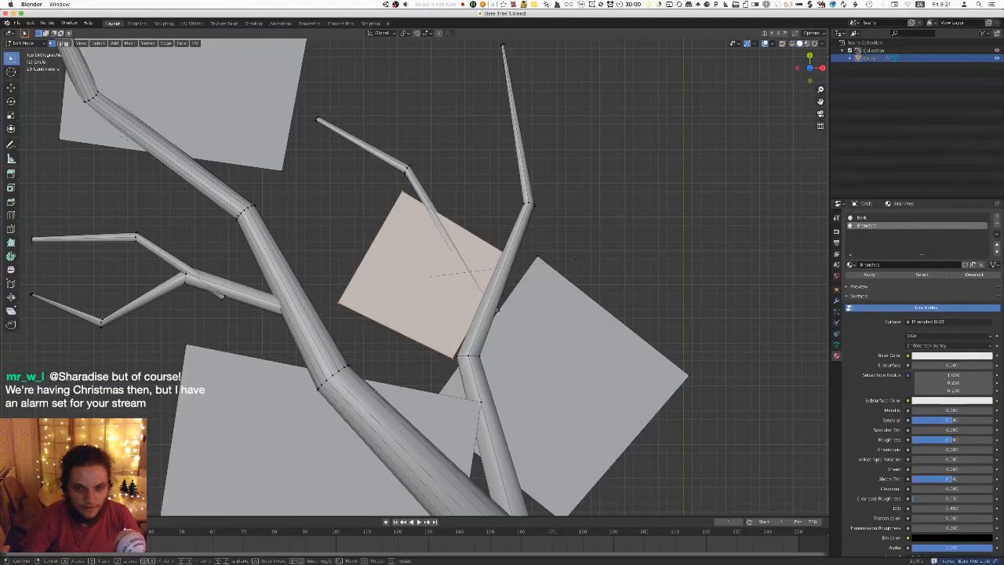
key("s")
left_click(645, 230)
key("g")
left_click(618, 225)
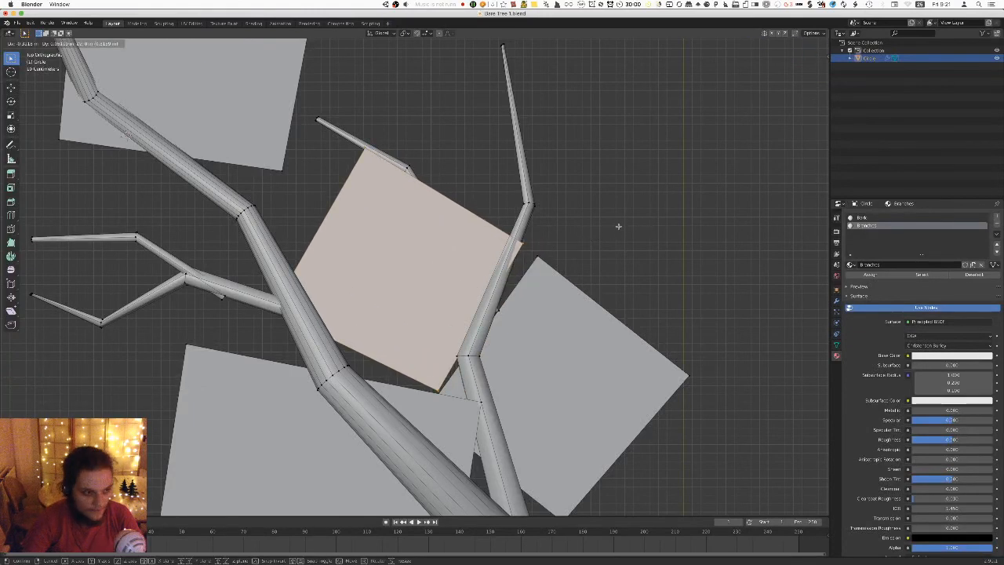
Overwrite the tree's FBX export with the enlarged plane and check the gap between the forked branches in Unity.
left_click(16, 23)
mouse_move(36, 136)
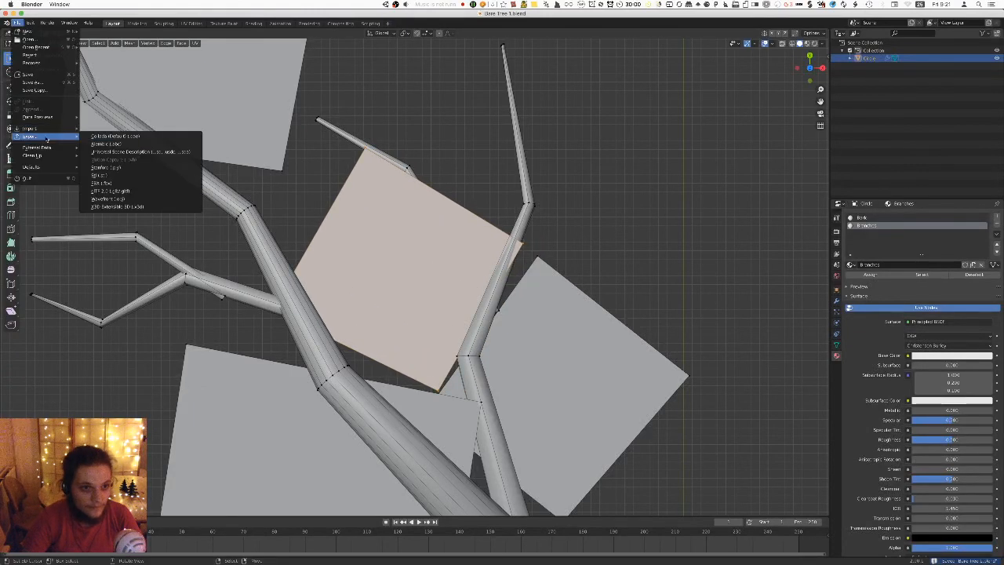
left_click(111, 185)
left_click(729, 480)
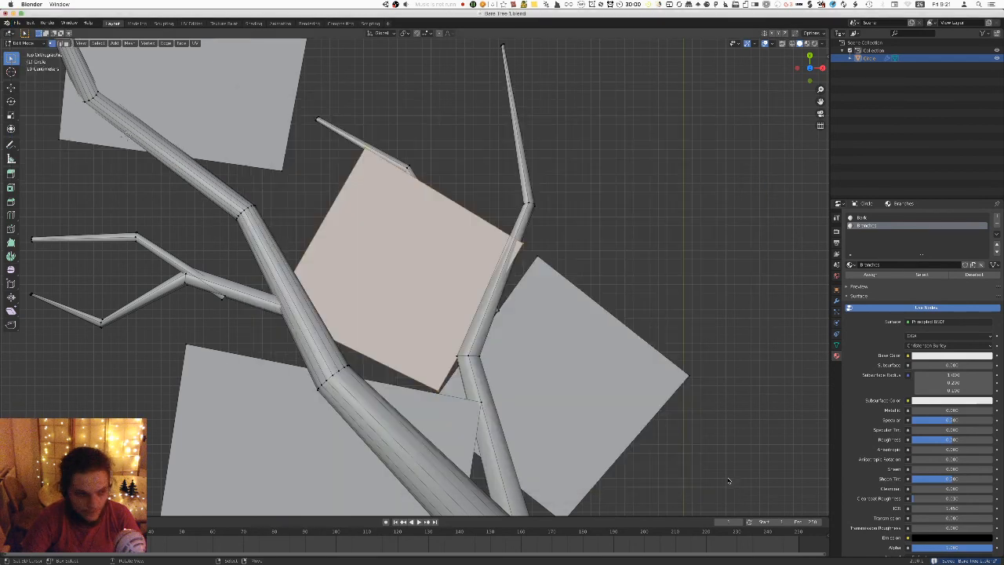
key("super+Tab")
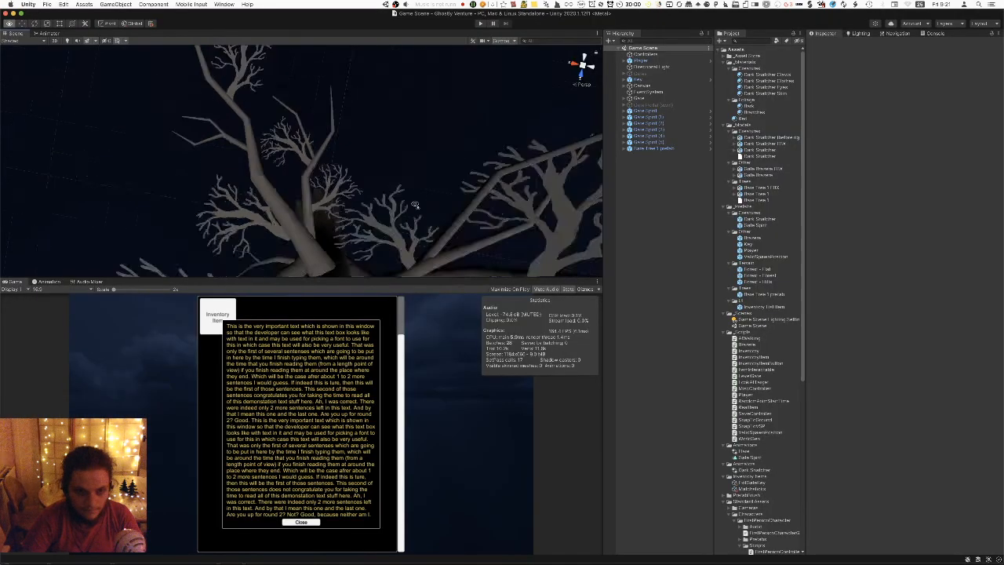
Return to Blender and shift the selected small plane in top view closer to the base of the fork.
key("super+Tab")
key("g")
left_click(528, 260)
Re-export the tree as FBX with the shifted plane and inspect the fork's twigs in Unity.
left_click(16, 22)
mouse_move(52, 129)
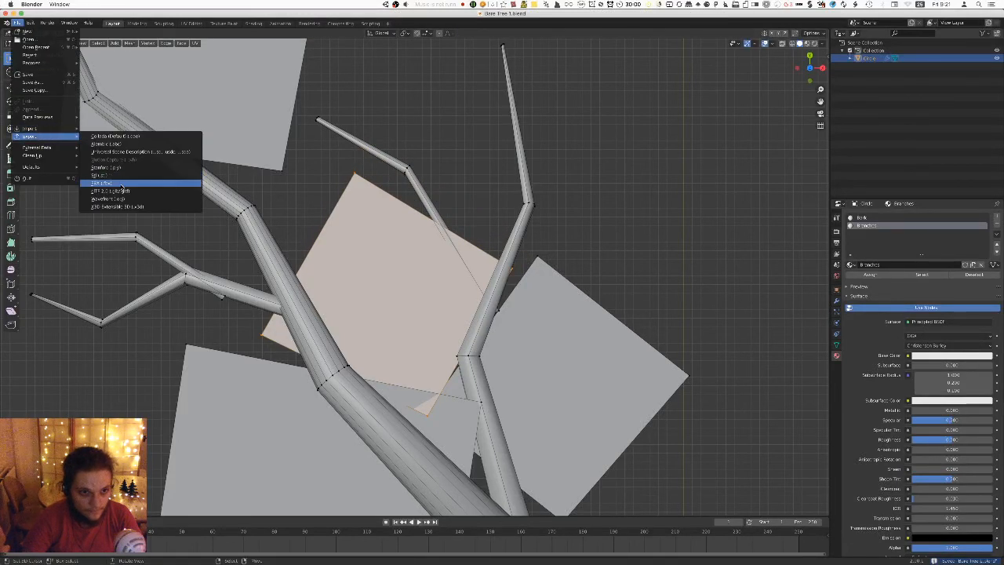
left_click(122, 184)
left_click(749, 482)
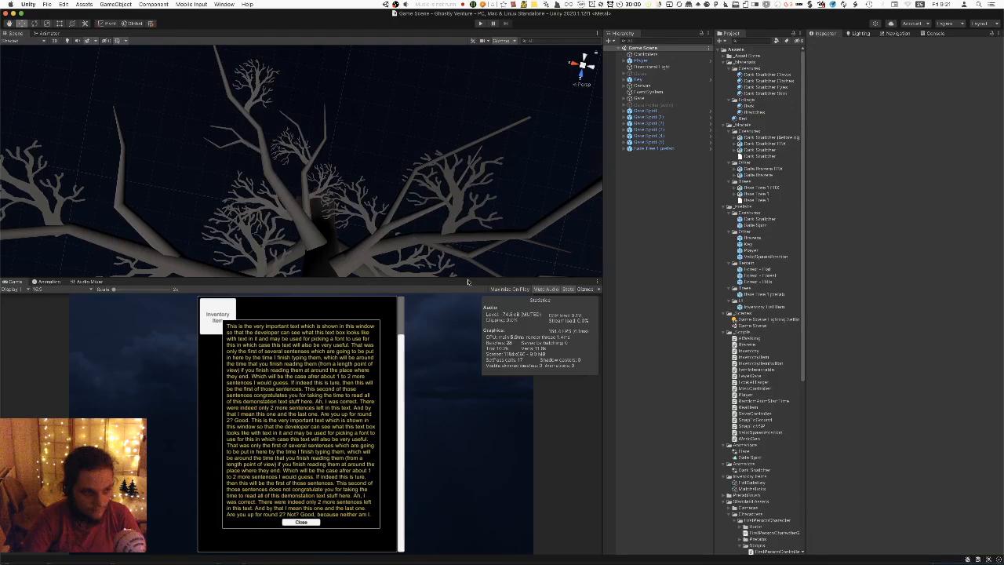
mouse_move(357, 153)
left_mouse_down("alt")
mouse_move(309, 151)
mouse_move(353, 158)
left_mouse_up("alt")
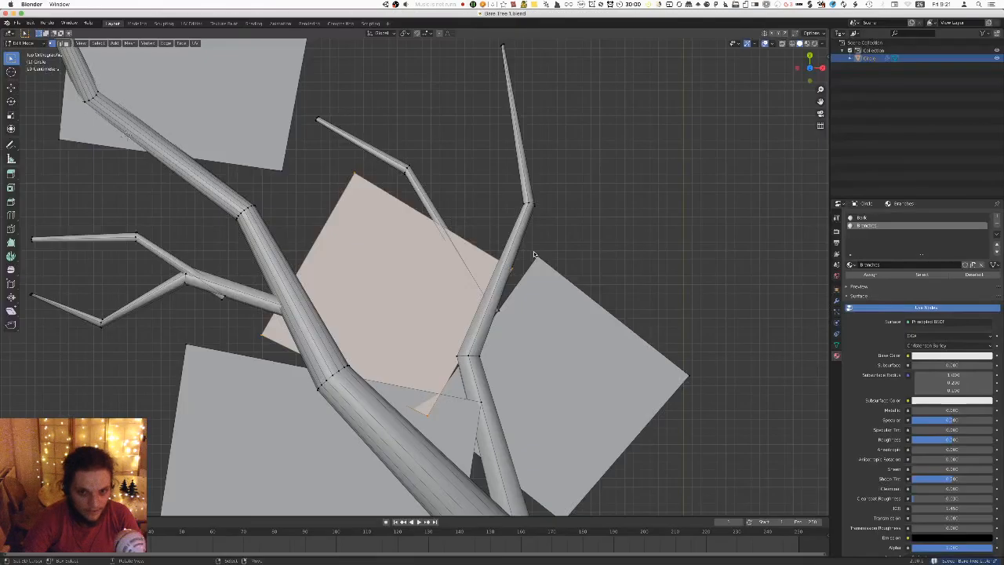
Switch back to Blender and move the small plane slightly along the global Y axis towards the fork's base.
key("g")
key("y")
left_click(533, 265)
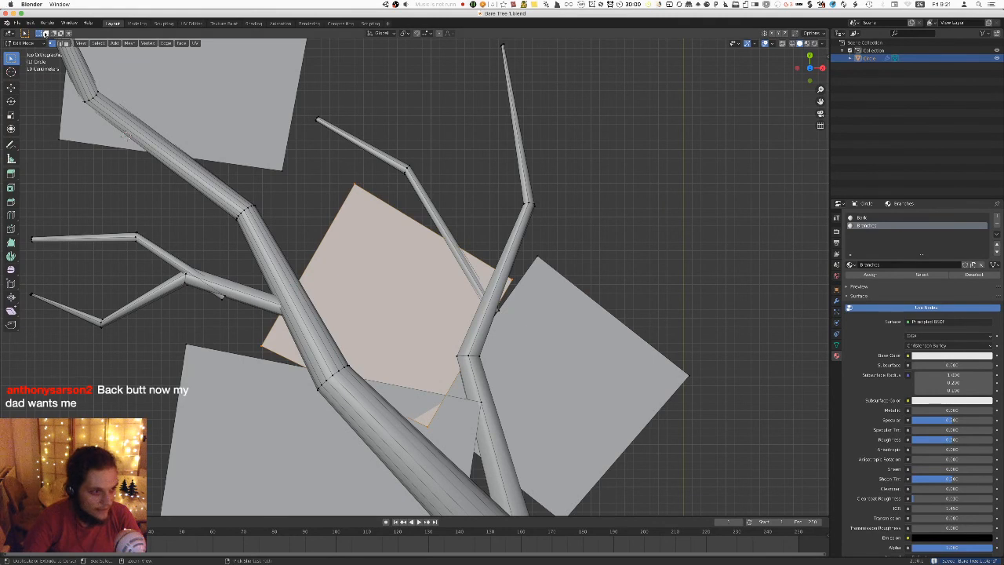
Overwrite the FBX export after the Y-axis adjustment and examine the twig coverage around the fork in Unity.
left_click(16, 22)
mouse_move(32, 136)
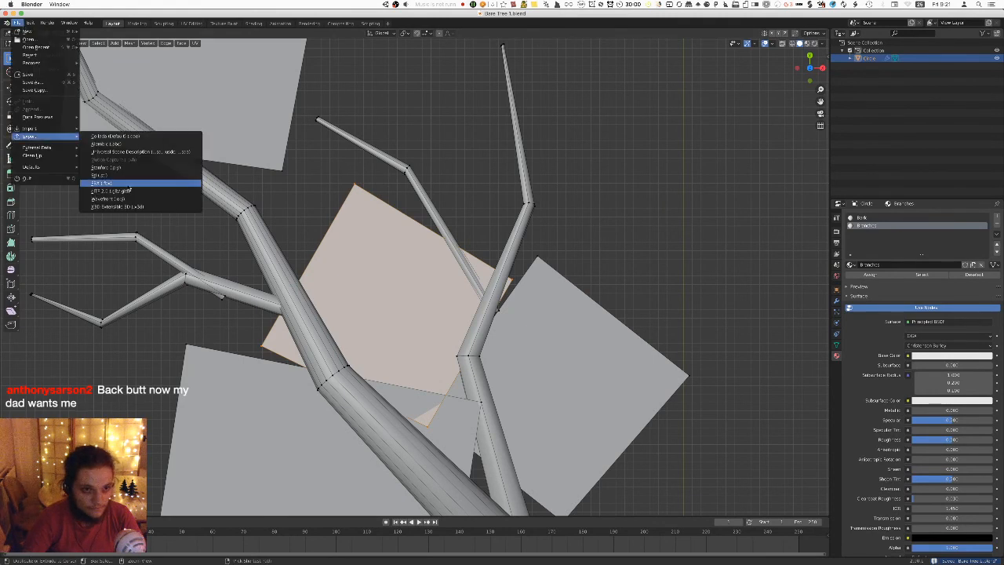
left_click(126, 185)
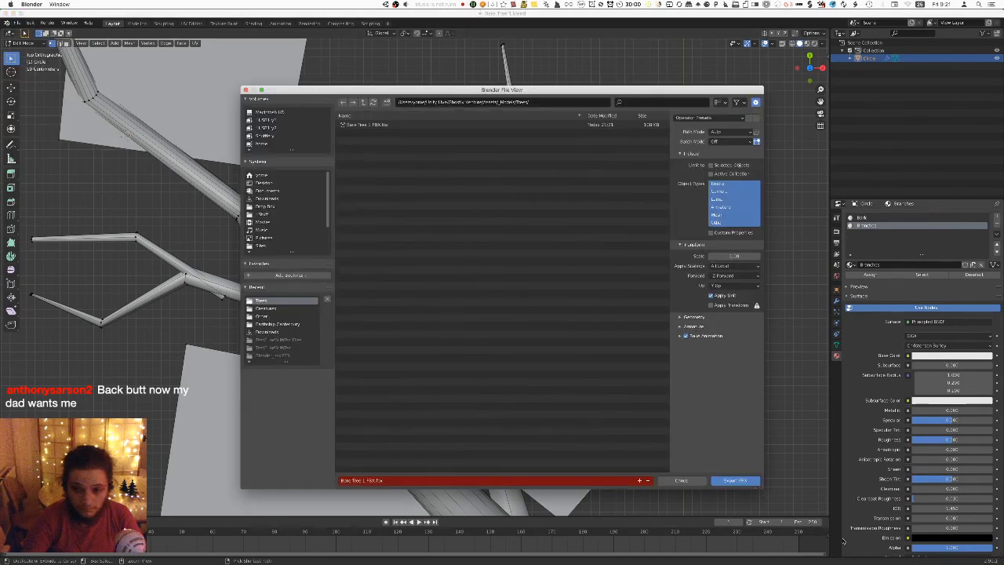
left_click(753, 481)
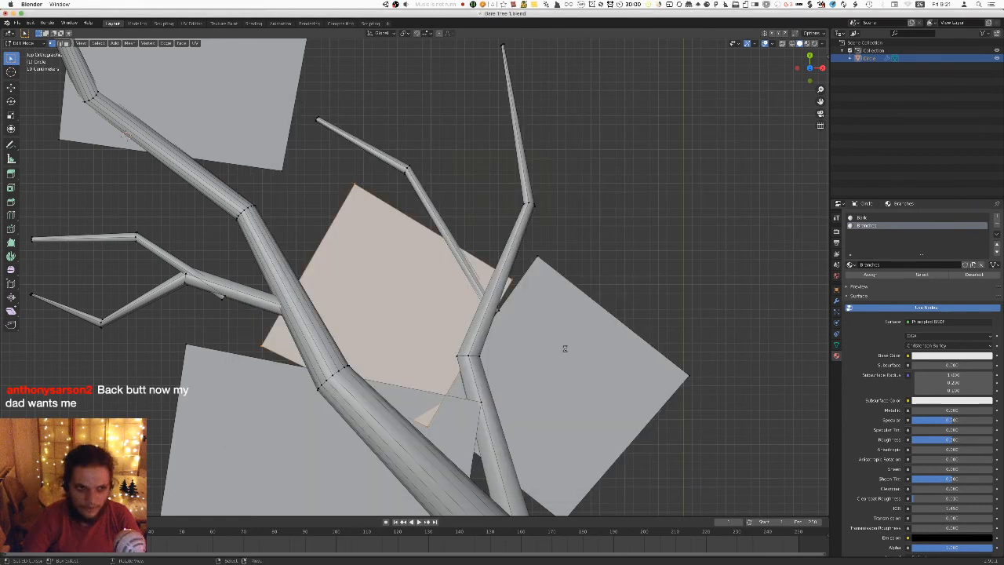
key("super+Tab")
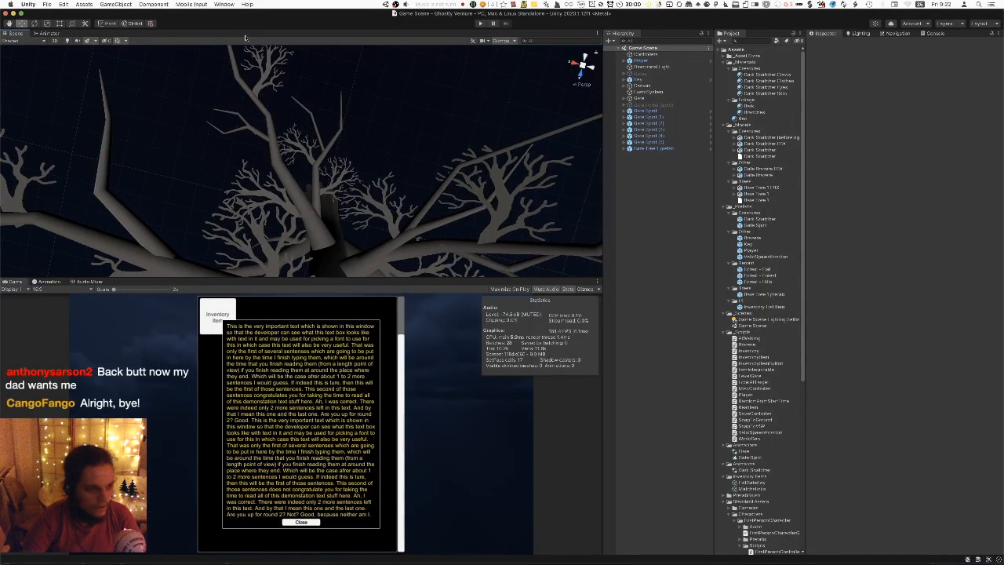
left_click_drag(286, 85, 138, 41, "alt")
In Blender, select the finished main branch with its linked sub-branches and foliage planes, hide them all, and save the file.
key("super+Tab")
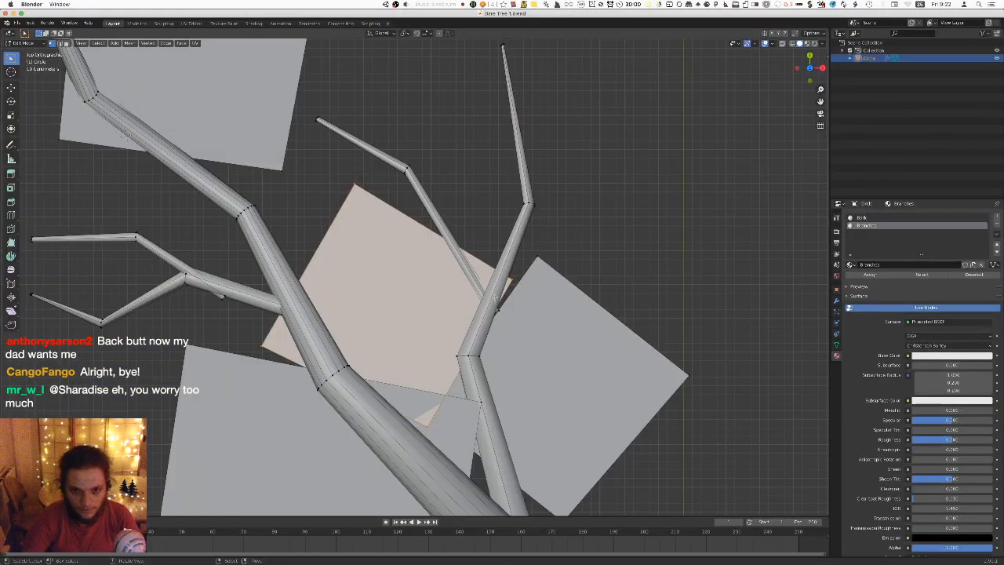
scroll(470, 284, "down", 3)
middle_click_drag(470, 284, 307, 255)
key("l")
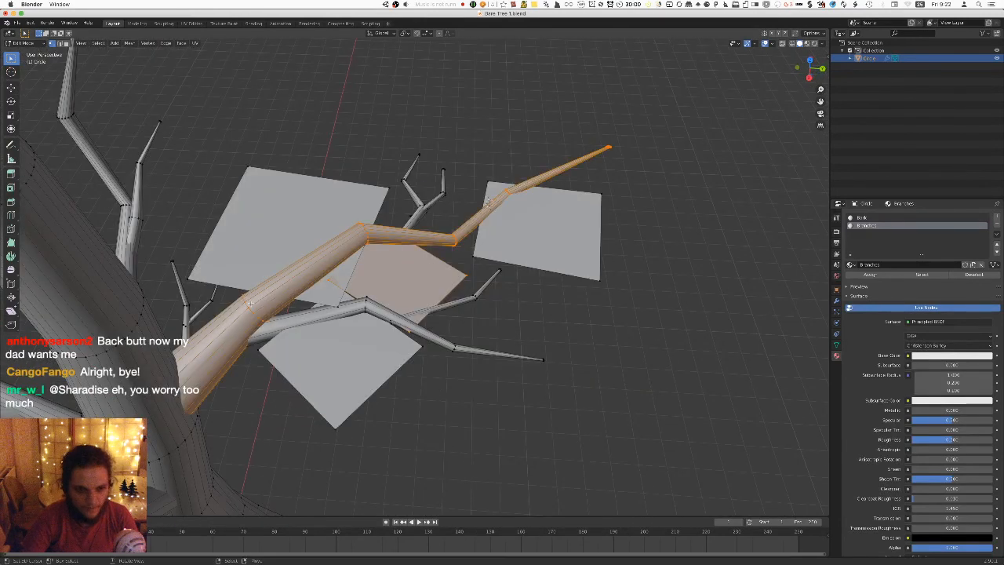
key("l")
key("l")
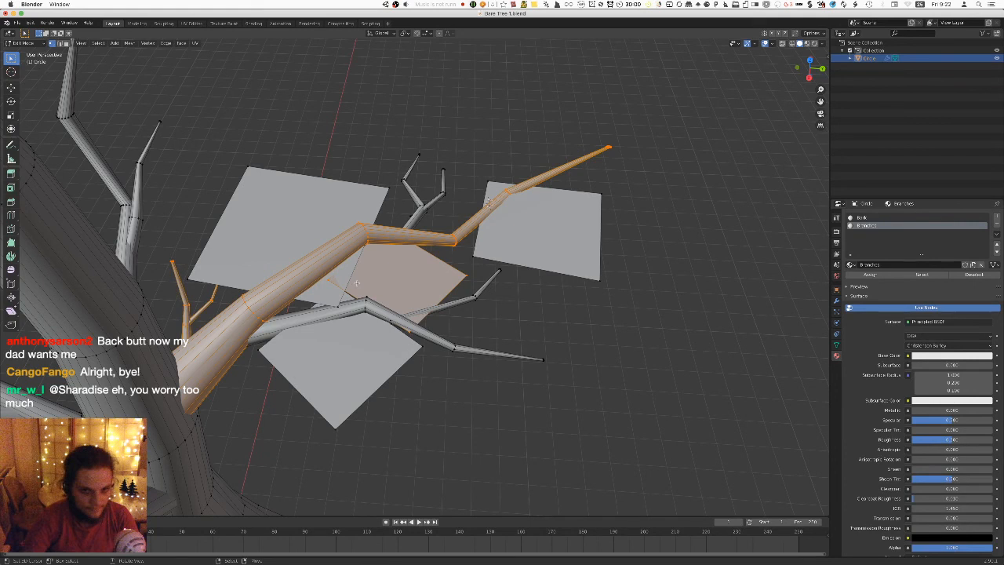
key("l")
key("l")
key("l")
key("l")
key("l")
key("l")
key("l")
key("h")
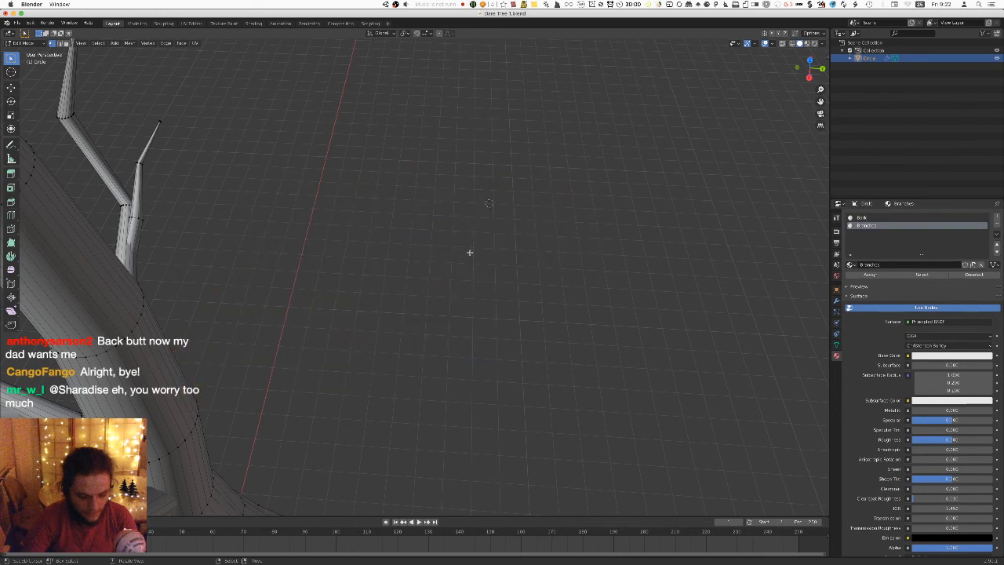
middle_click_drag(448, 279, 395, 264)
key("ctrl+s")
In top view, duplicate the spare foliage plane beside the tree, move the copy to the nearest thick bare branch and rotate it diagonally.
scroll(385, 247, "down", 2)
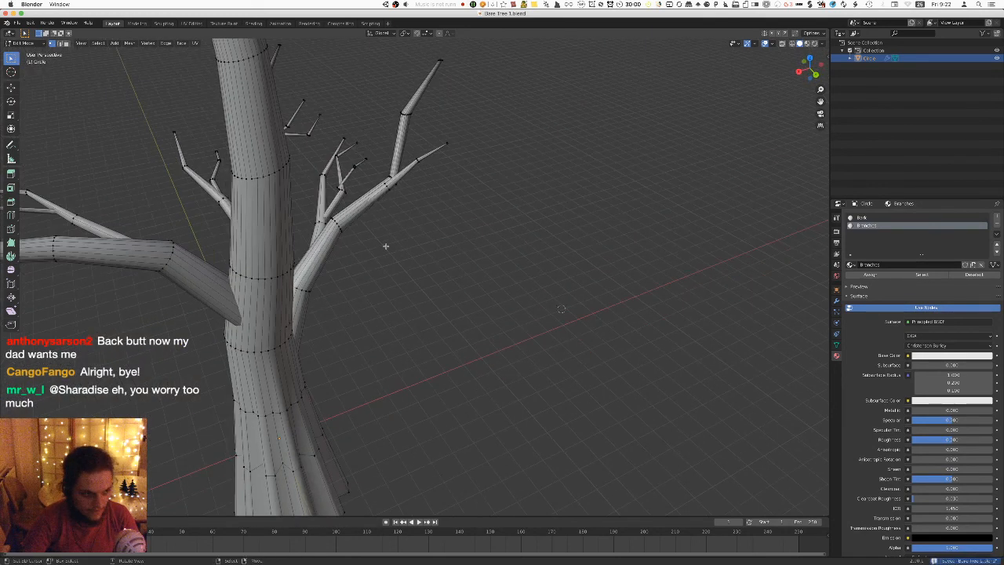
key("KP_7")
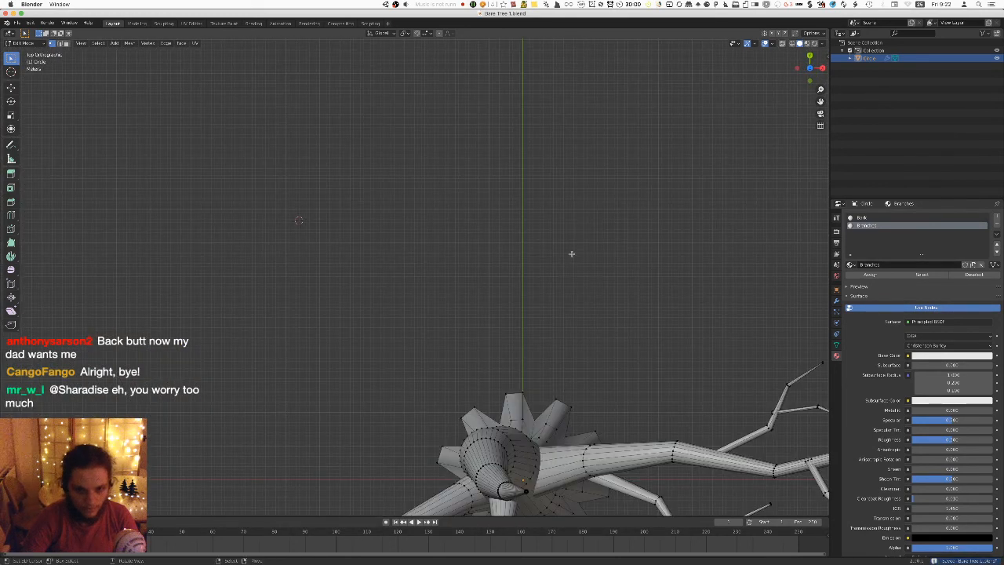
scroll(572, 254, "down", 4)
middle_click_drag(499, 330, 428, 302, "shift")
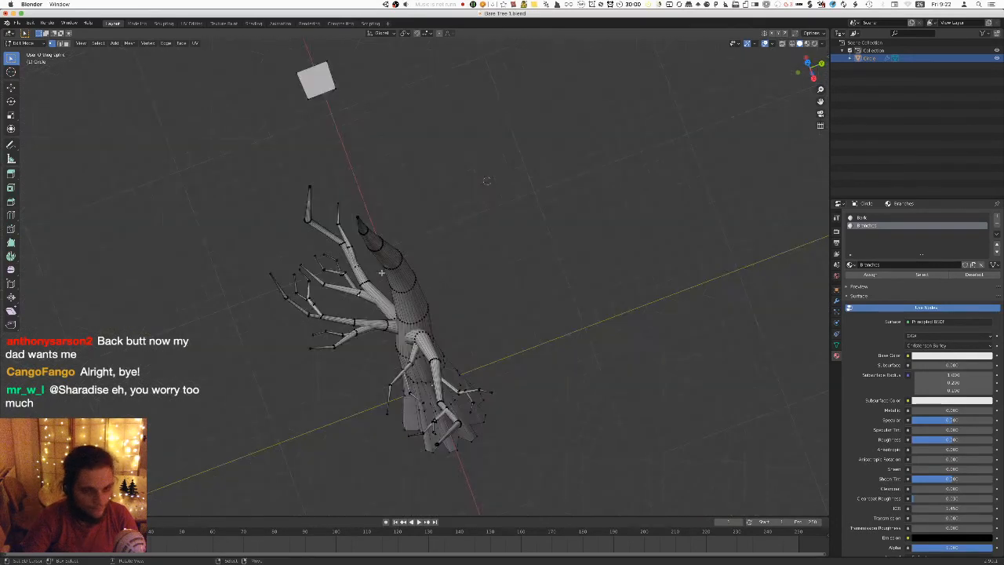
key("KP_7")
scroll(351, 292, "up", 1)
middle_click_drag(349, 293, 434, 275, "shift")
scroll(297, 287, "up", 1)
left_click(280, 274)
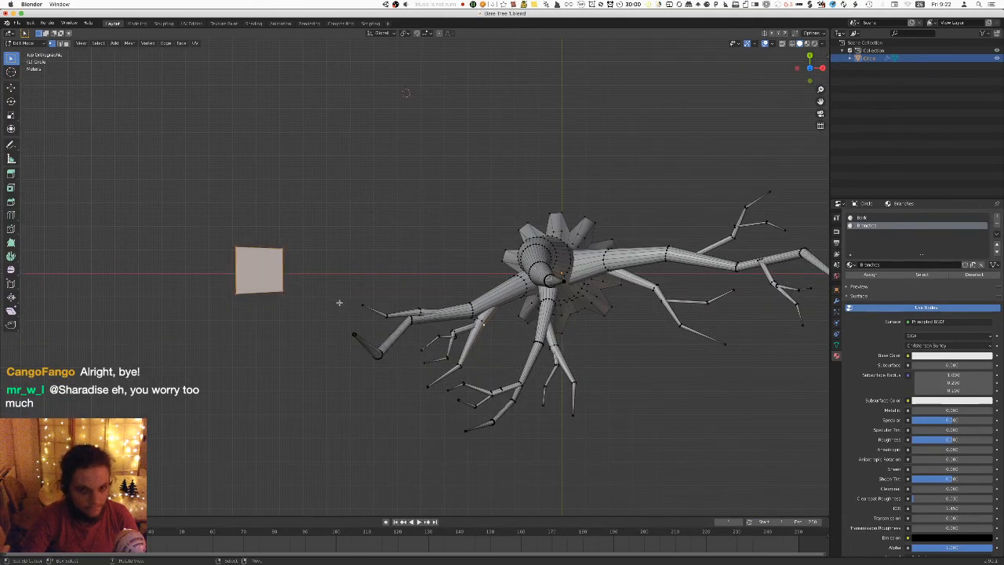
scroll(339, 302, "up", 1)
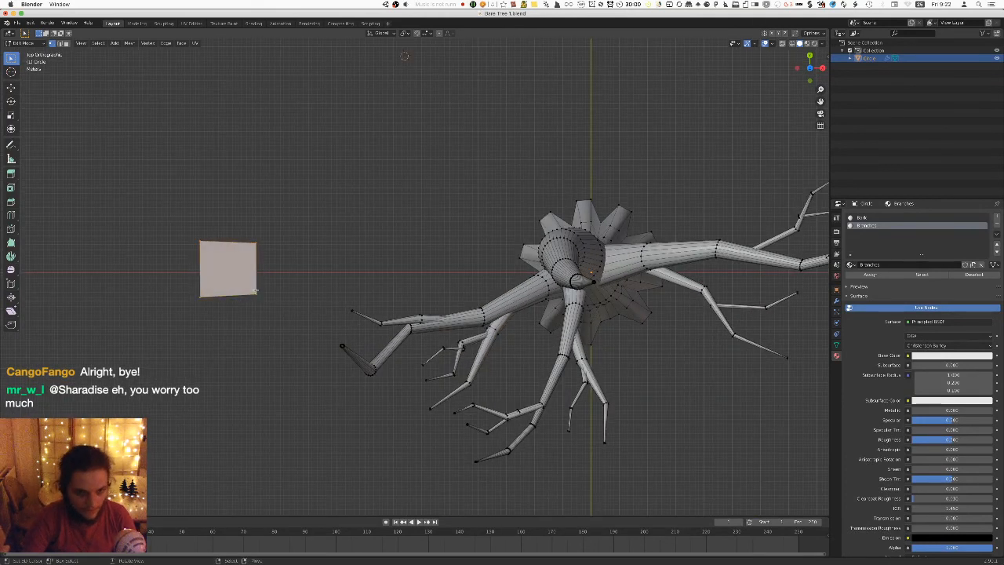
key("shift+d")
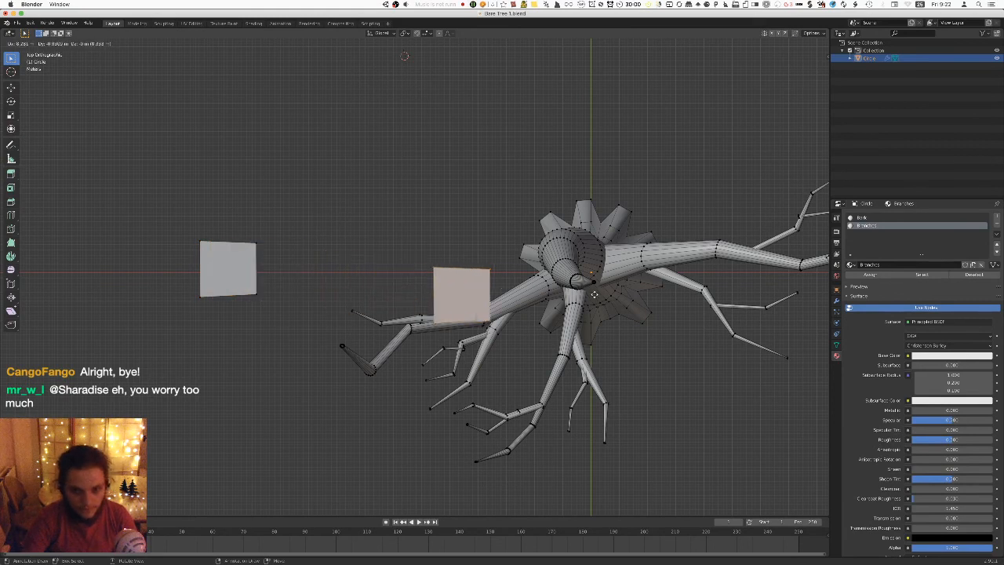
key("r")
key("Return")
Lower the duplicated plane in front view to the height of the bare branch beside the trunk.
middle_click_drag(549, 337, 566, 238)
middle_click_drag(398, 64, 405, 157)
key("KP_1")
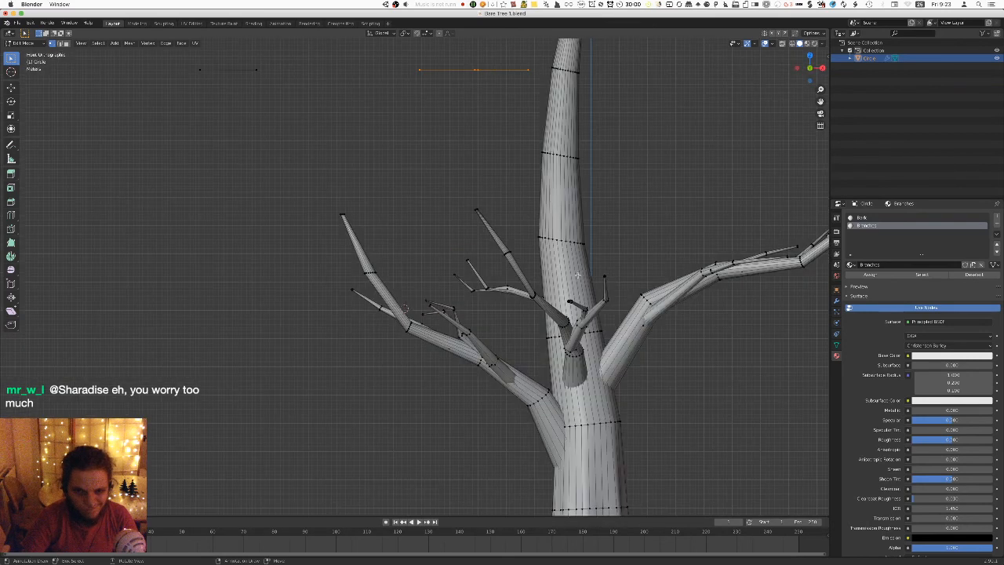
key("g")
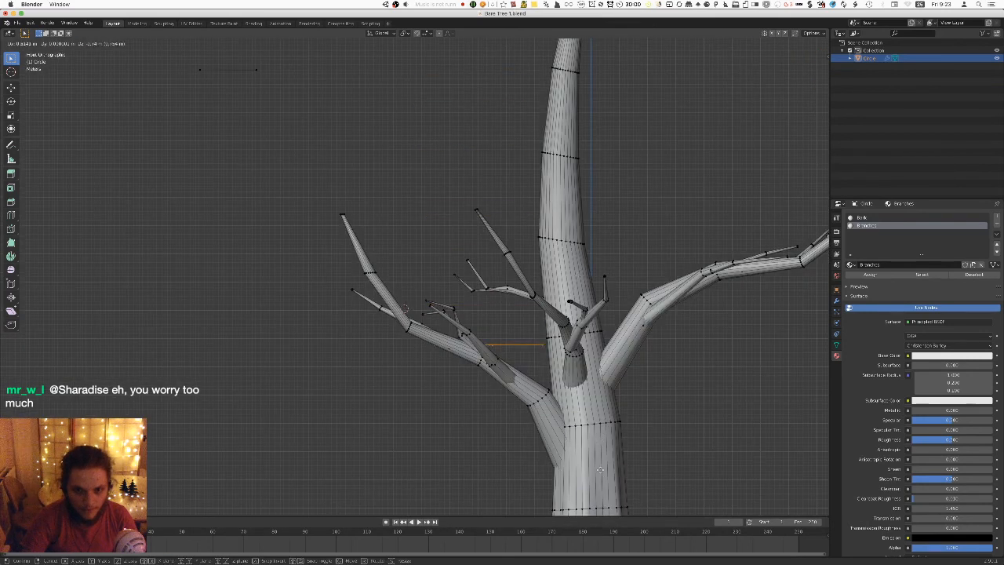
left_click(625, 293)
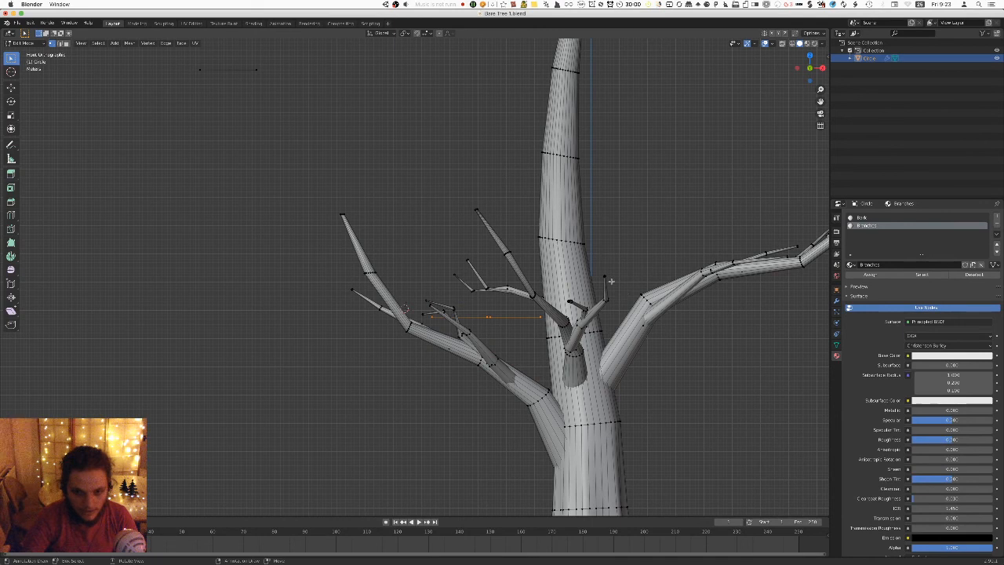
key("g")
left_click(610, 339)
Reposition the duplicated plane in top view so that it sits alongside the bare branch near the trunk.
middle_click_drag(527, 308, 615, 332)
key("KP_7")
key("g")
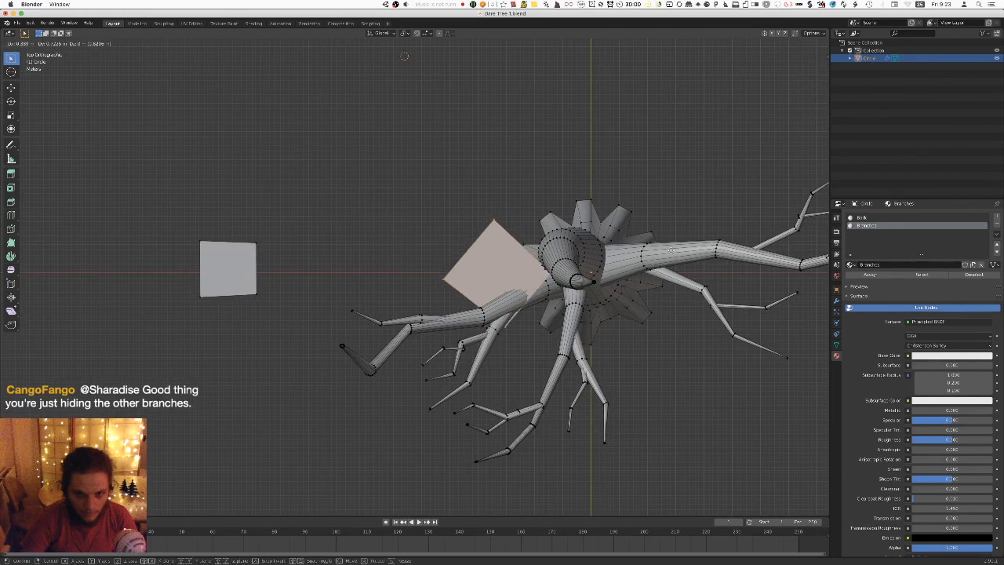
left_click(609, 336)
Rotate the duplicated plane from angled side views until it follows the upward slope of the bare branch.
middle_click_drag(609, 336, 734, 239)
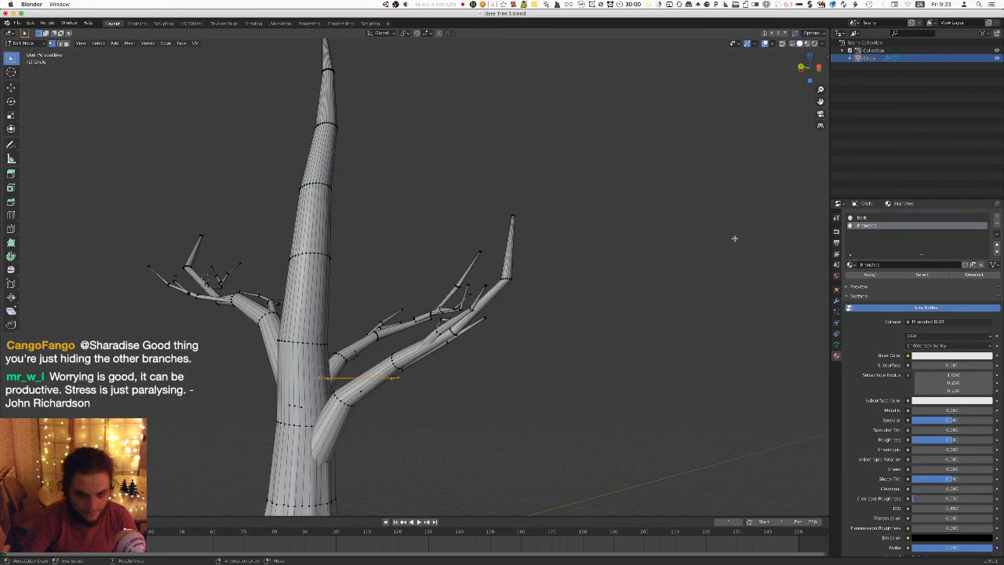
scroll(638, 245, "up", 5)
scroll(600, 245, "down", 2)
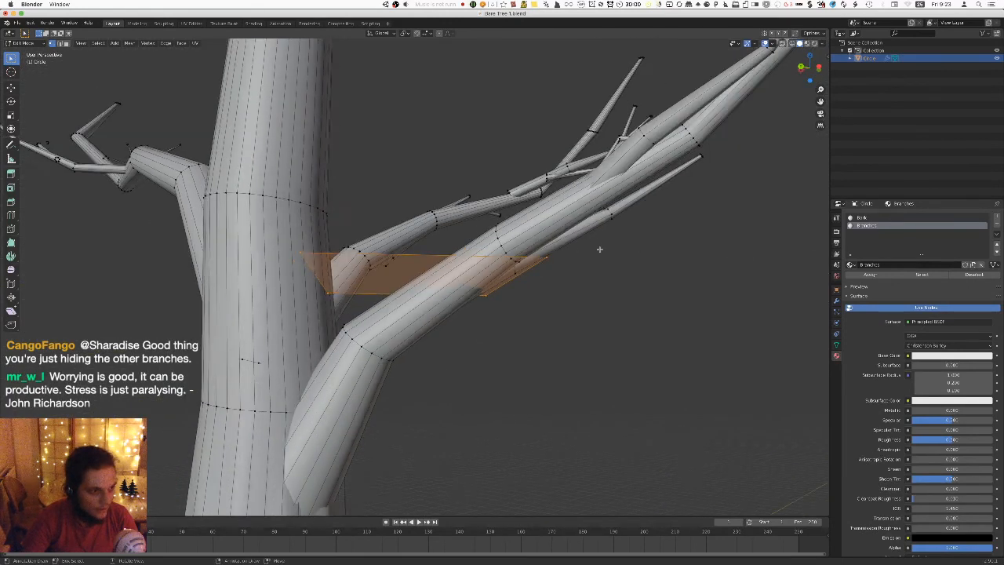
middle_click_drag(607, 249, 605, 253)
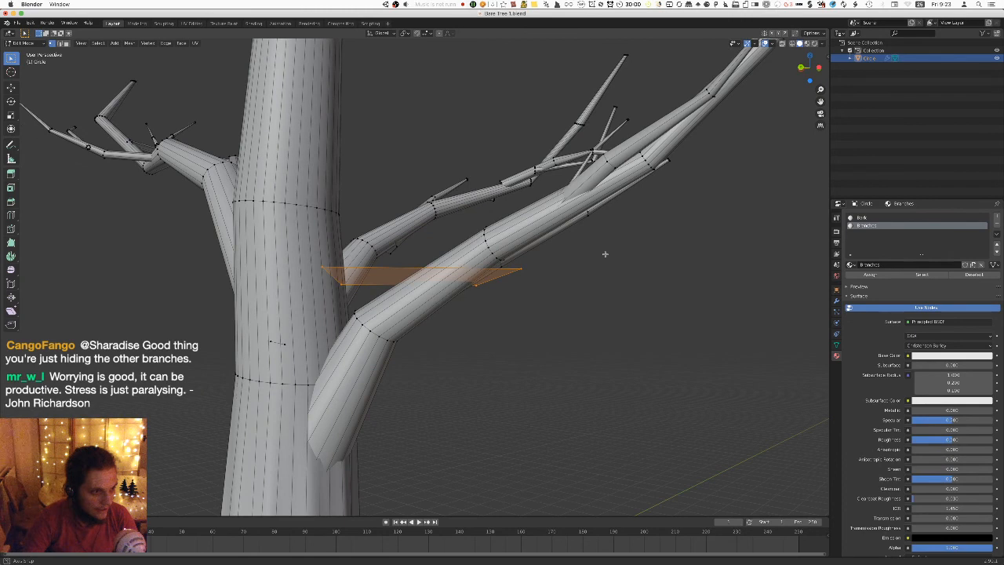
key("r")
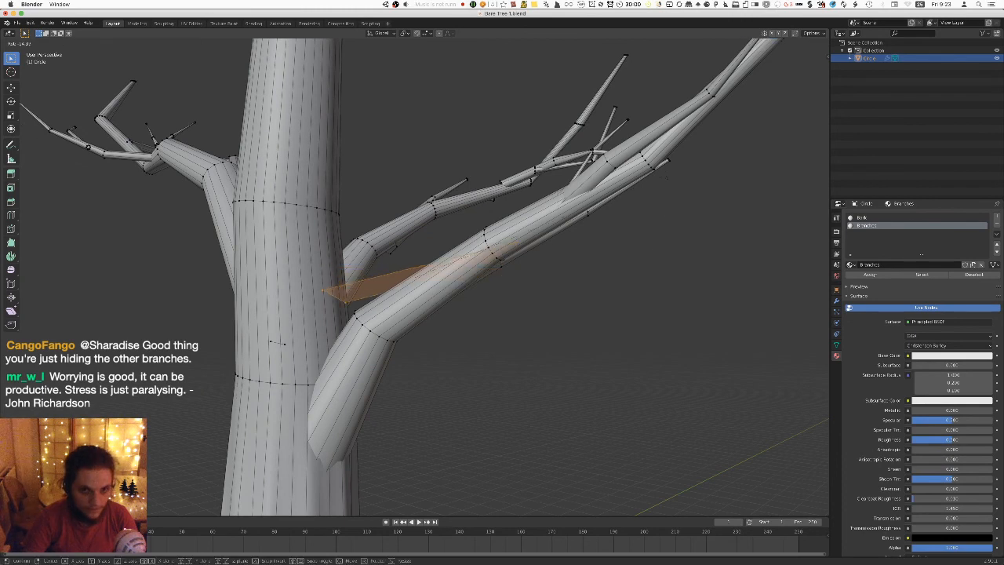
key("Return")
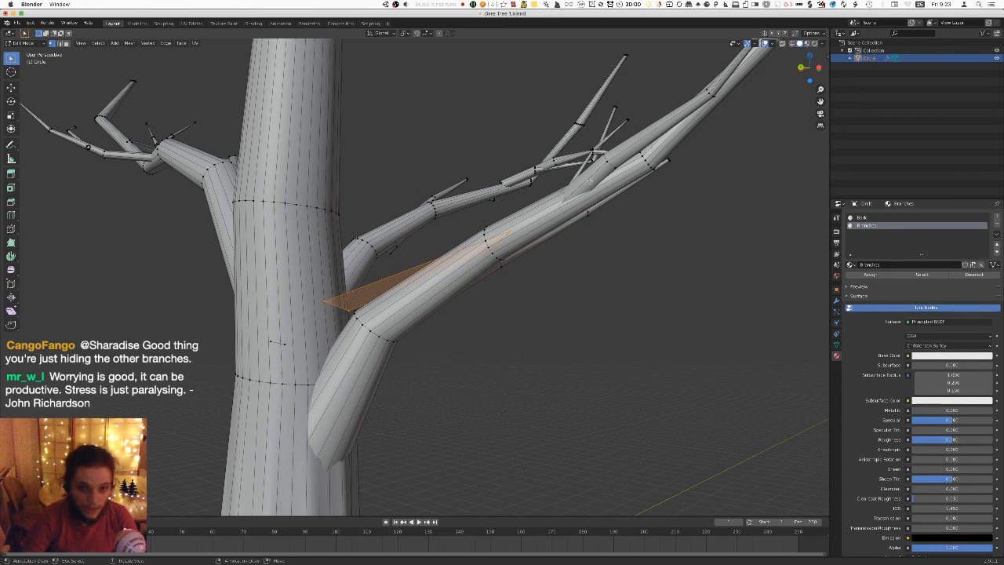
key("KP_7")
middle_click_drag(593, 258, 792, 146)
key("r")
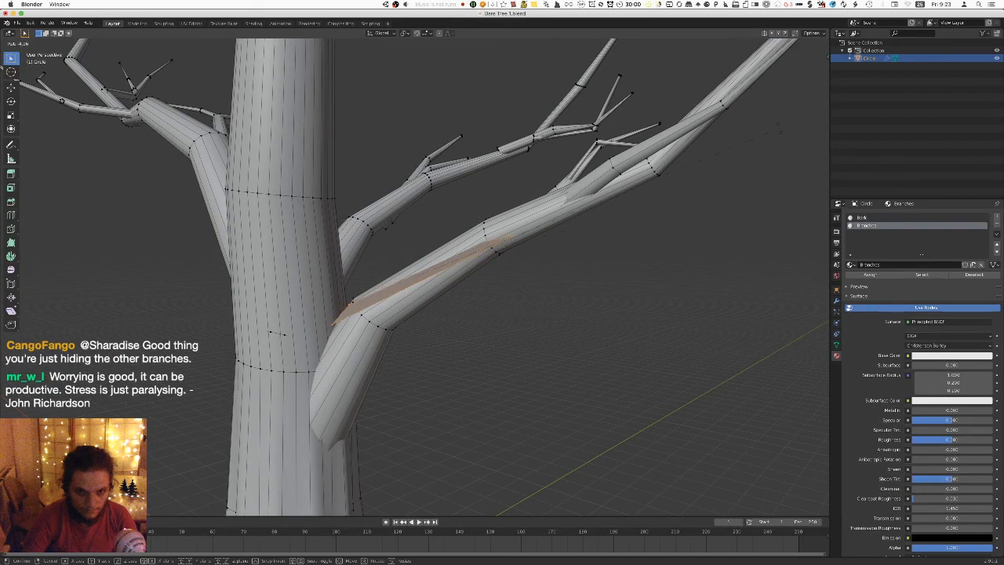
left_click(721, 141)
key("r")
left_click(704, 139)
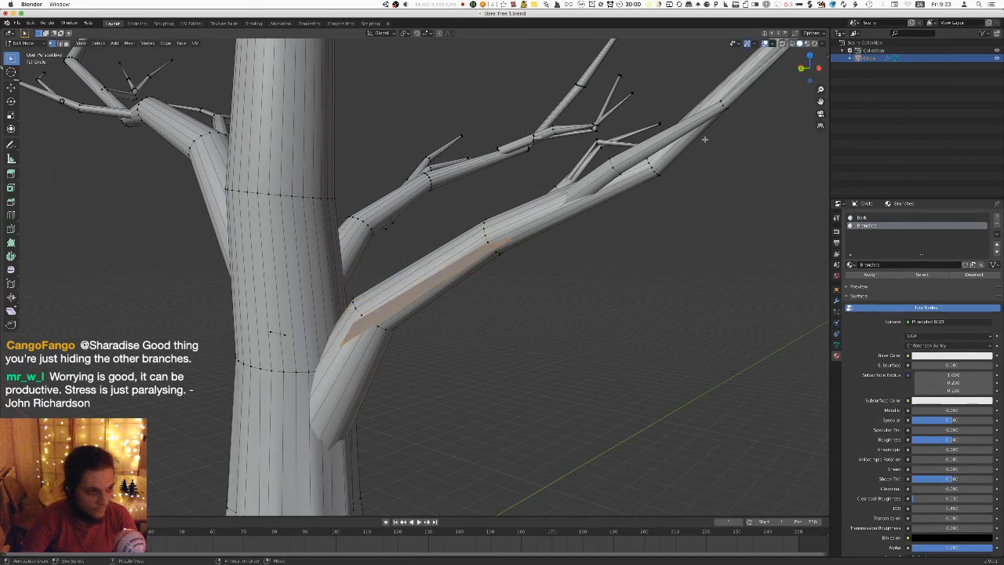
Save the Blender file and re-export the tree over the existing Bare Tree 1 FBX.fbx.
key("KP_7")
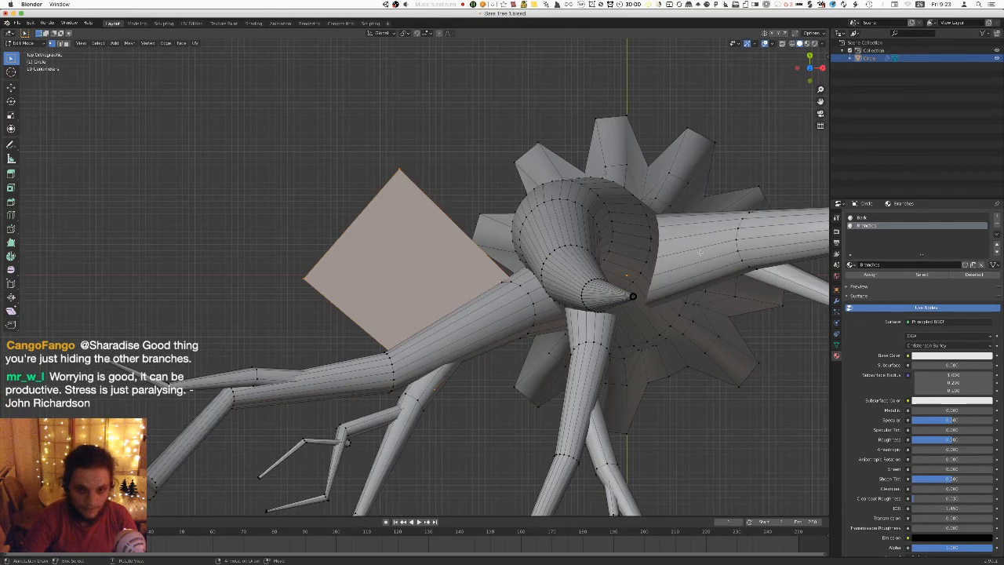
scroll(536, 207, "down", 1)
left_click(17, 22)
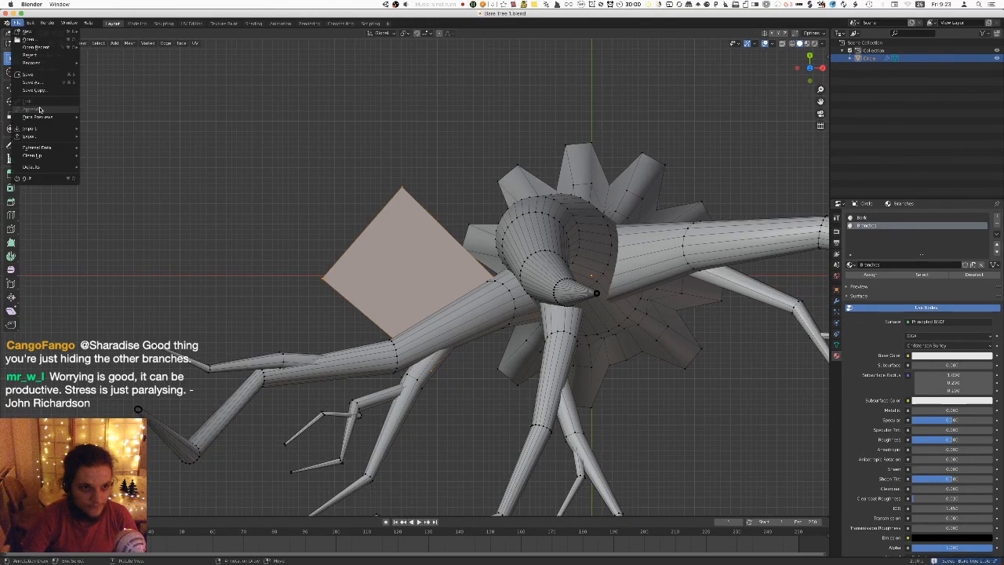
mouse_move(43, 140)
left_click(102, 175)
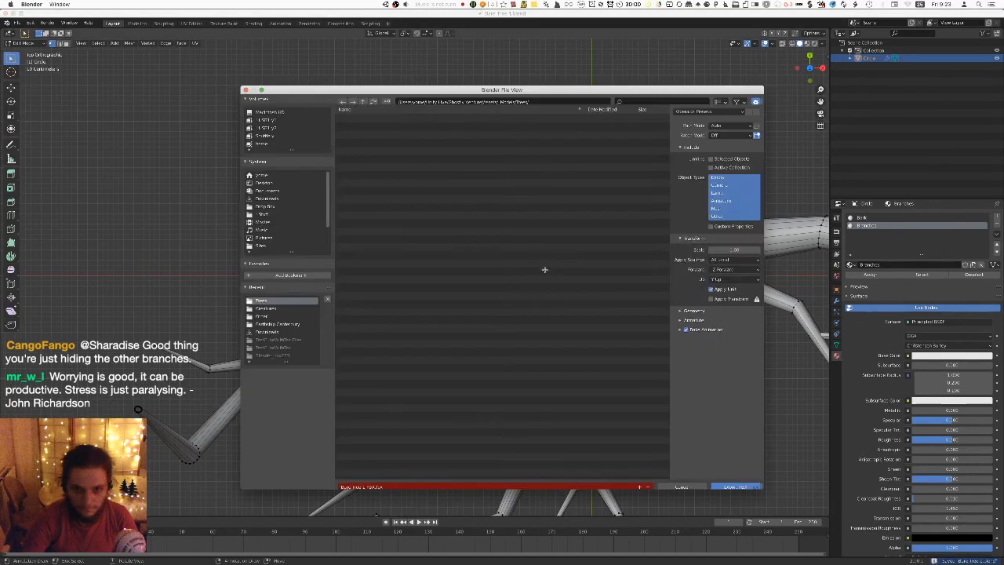
left_click(734, 480)
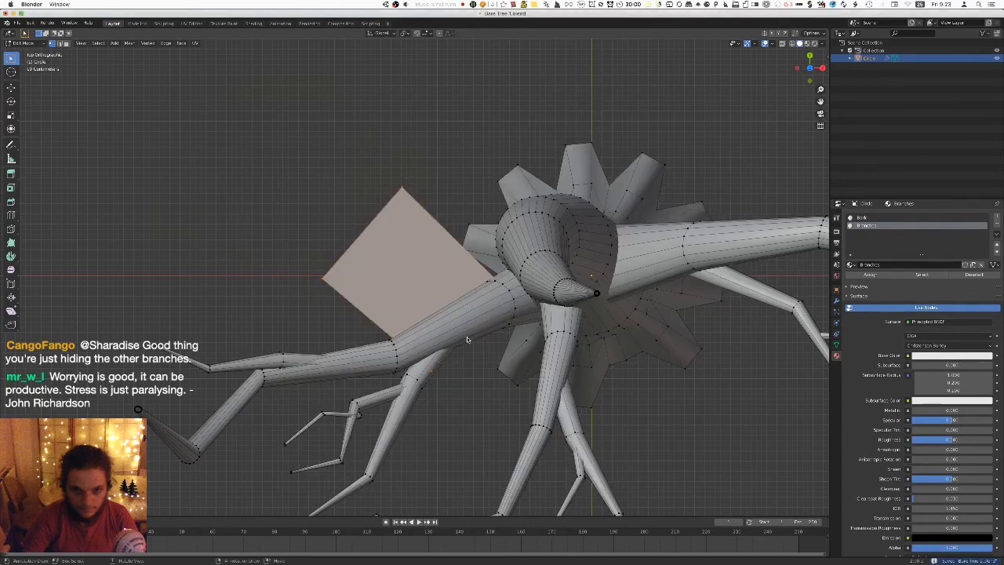
Switch to Unity to examine the re-exported foliage plane around its branch, comparing it with the plane in Blender.
key("super+Tab")
left_click_drag(347, 167, 316, 249, "alt")
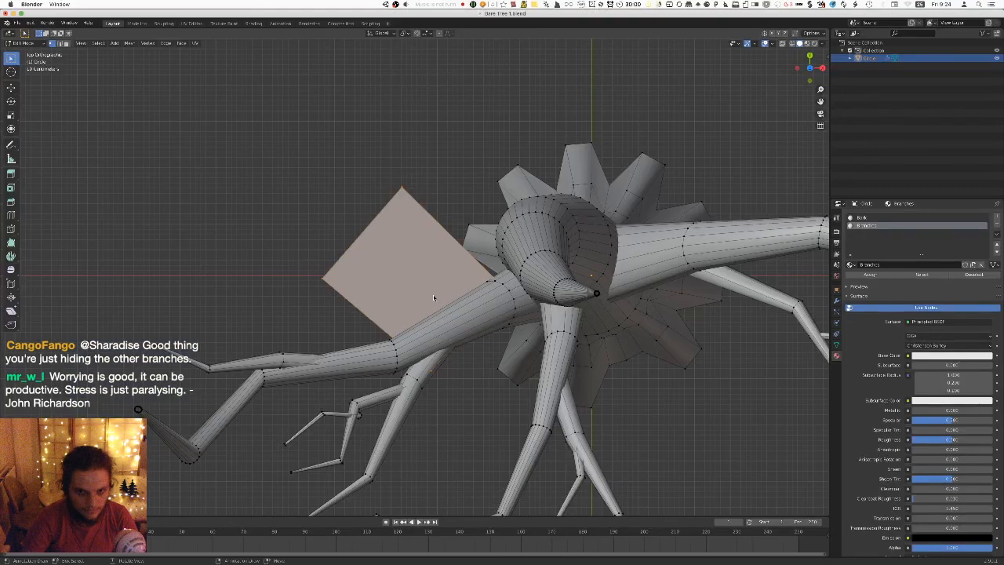
middle_click_drag(434, 297, 620, 240)
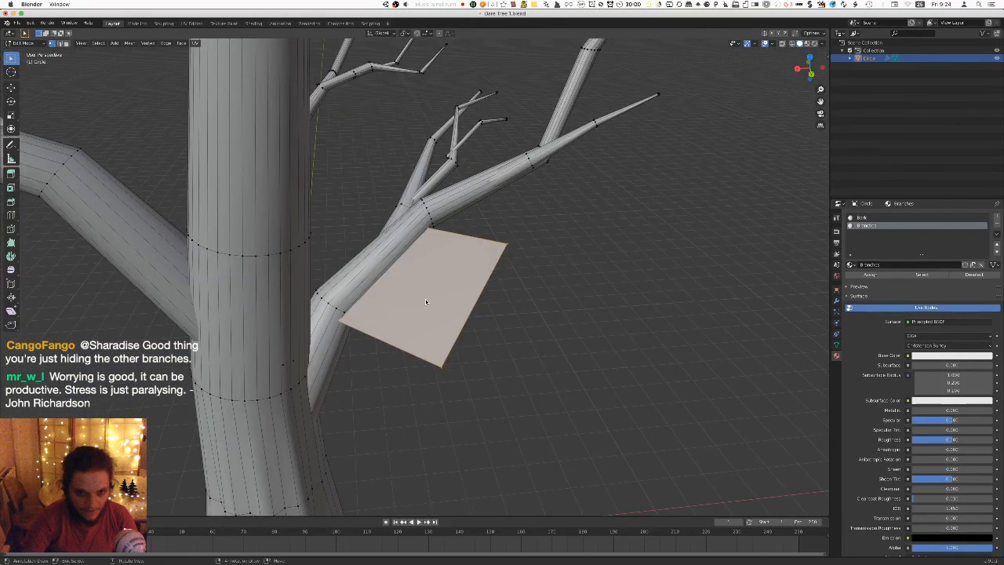
key("super+Tab")
right_click_drag(328, 168, 467, 224)
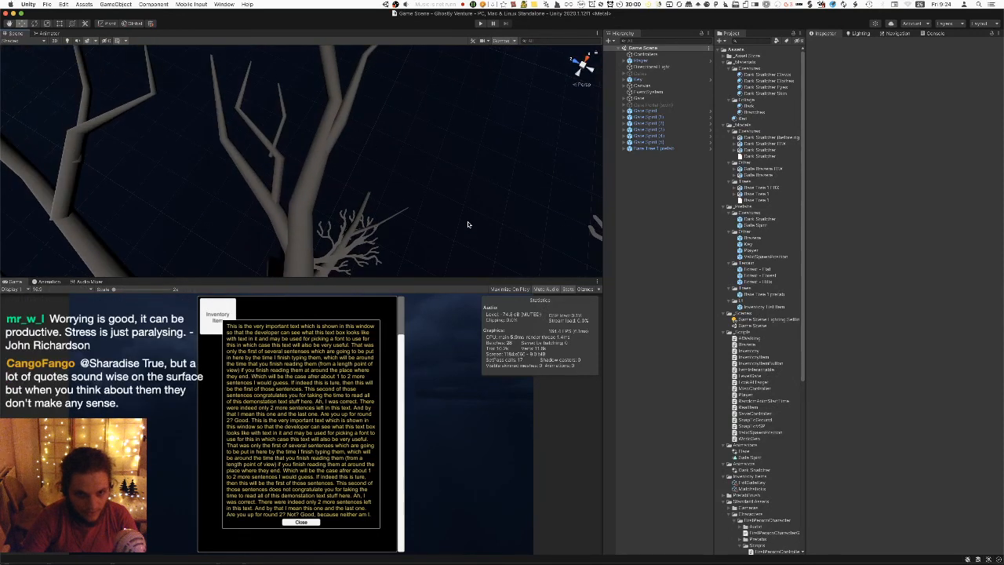
key("super+Tab")
In top view, move the foliage plane outward along the thick branch, adjust its height along Z, and save the file.
middle_click_drag(490, 279, 502, 294)
key("KP_7")
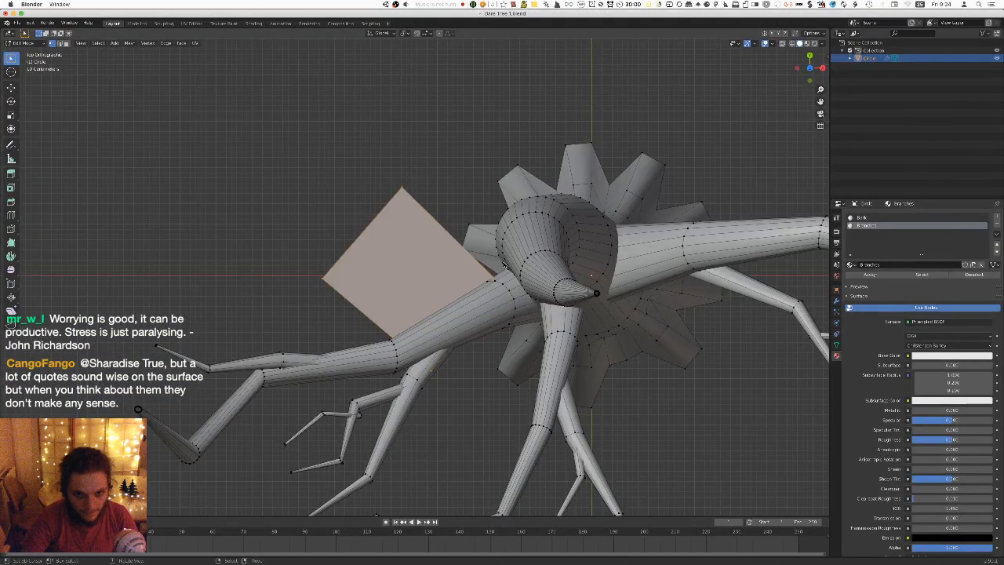
key("g")
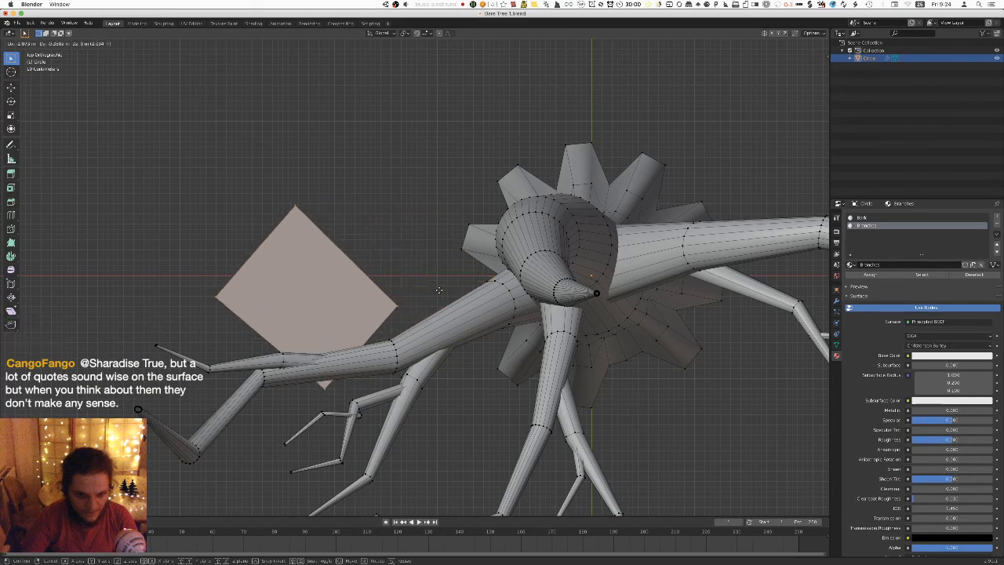
left_click(476, 263)
middle_click_drag(475, 262, 492, 173)
key("g")
key("z")
left_click(491, 150)
key("ctrl+s")
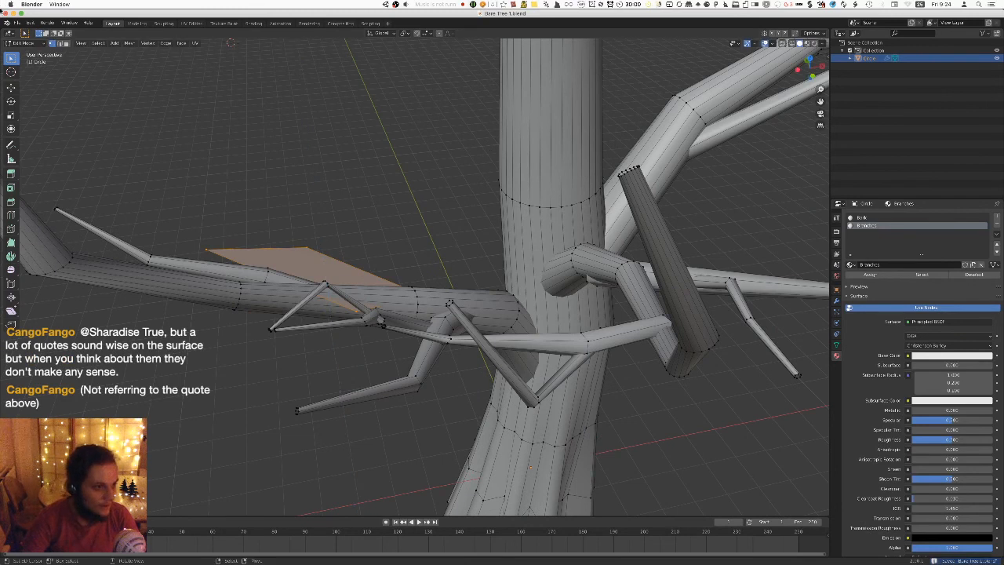
Re-export the tree over Bare Tree 1 FBX.fbx and inspect the plane's new position in the Unity scene.
left_click(17, 24)
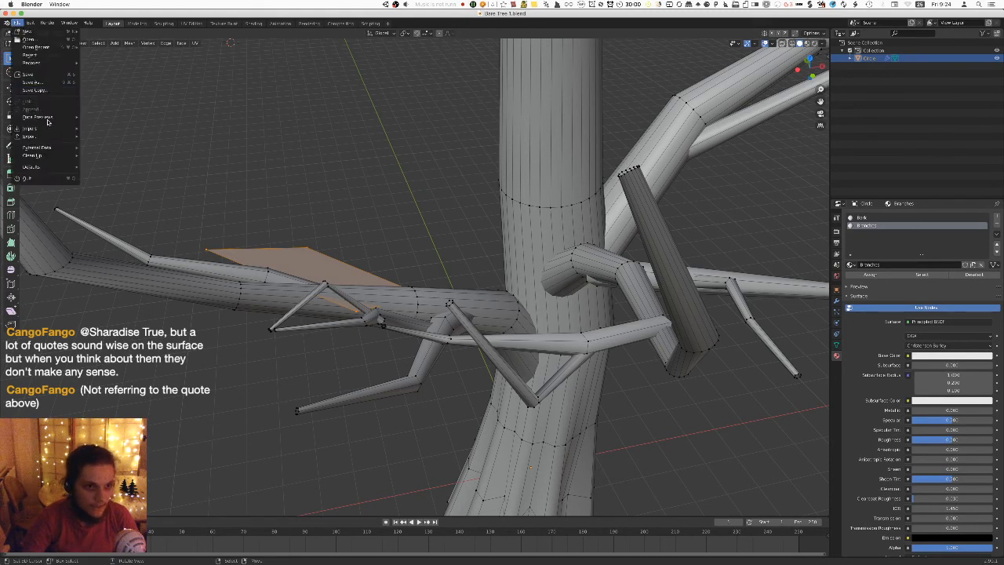
mouse_move(50, 137)
left_click(110, 183)
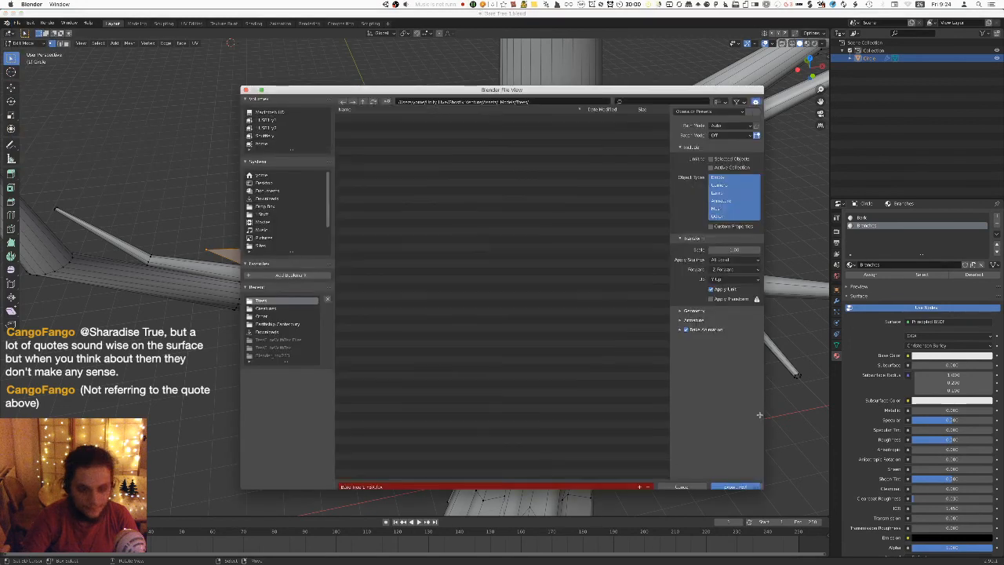
left_click(734, 480)
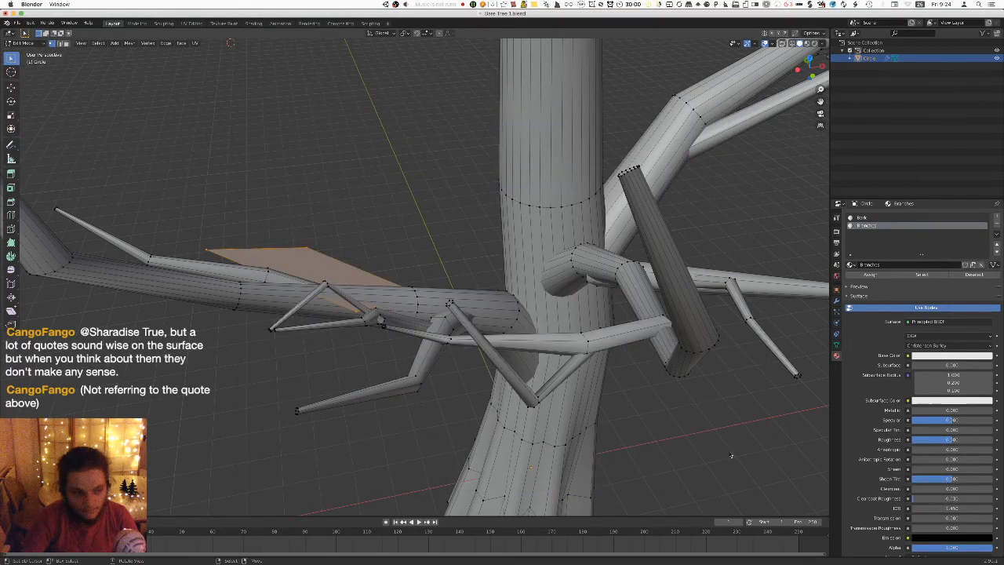
key("super+Tab")
left_click_drag(371, 181, 402, 193, "alt")
key("super+Tab")
Reposition the foliage plane so that it overlaps the outer end of the thick branch, adjusting it in perspective and top views.
middle_click_drag(424, 226, 355, 251)
key("g")
left_click(347, 169)
key("KP_7")
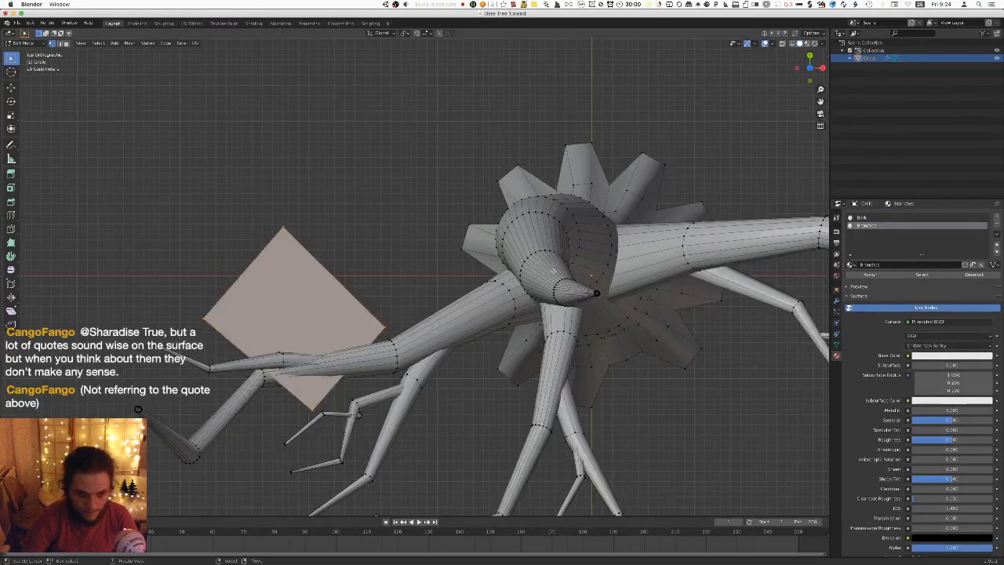
key("g")
left_click(138, 409)
middle_click_drag(138, 409, 137, 88)
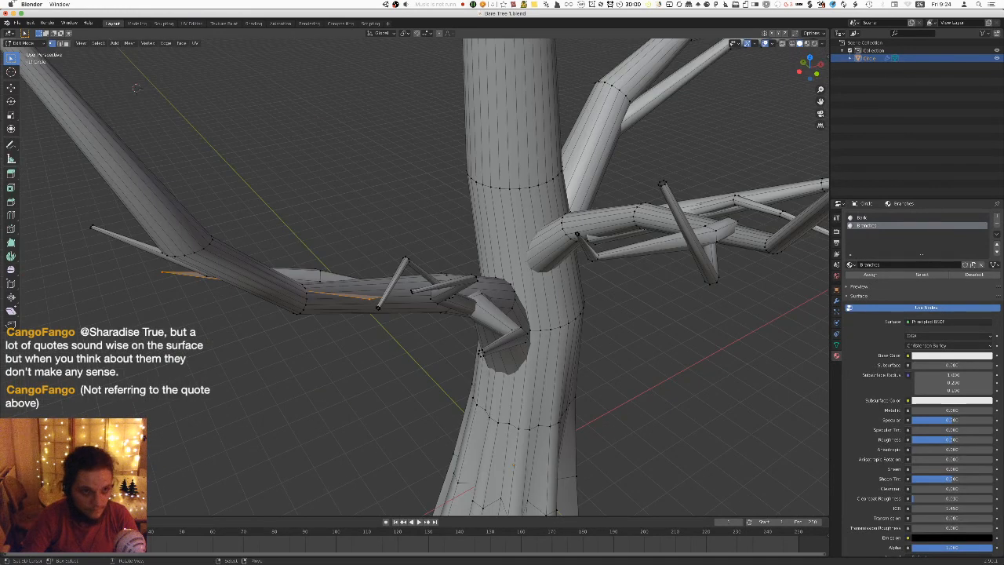
Export the repositioned plane with the tree to the same FBX file and check it against the branch in Unity.
left_click(14, 24)
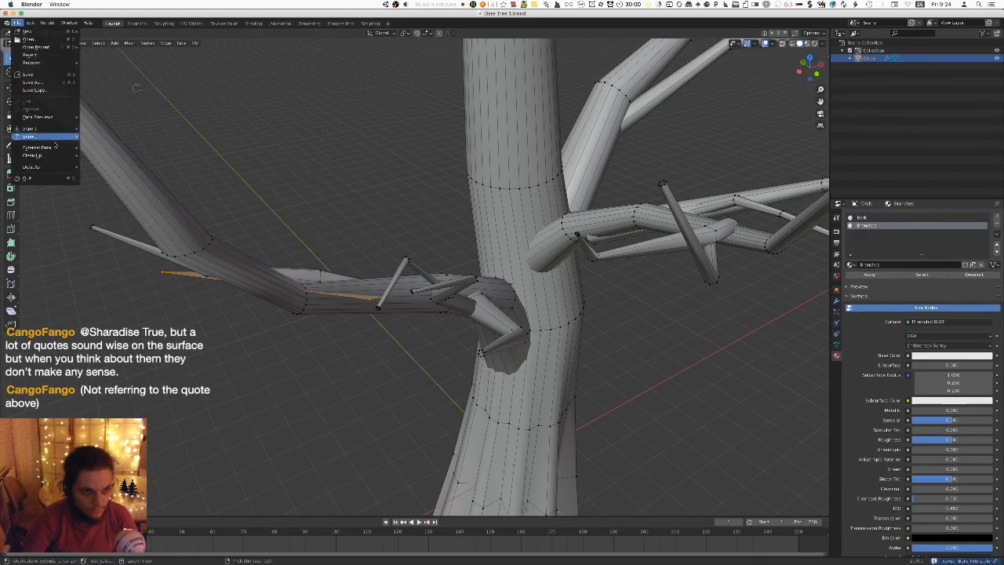
mouse_move(53, 137)
left_click(107, 188)
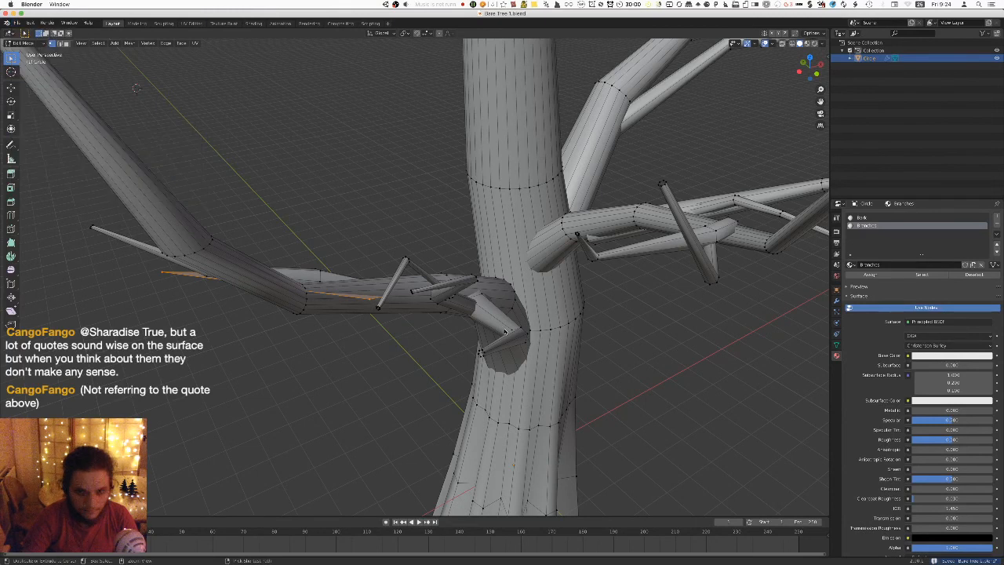
left_click(735, 480)
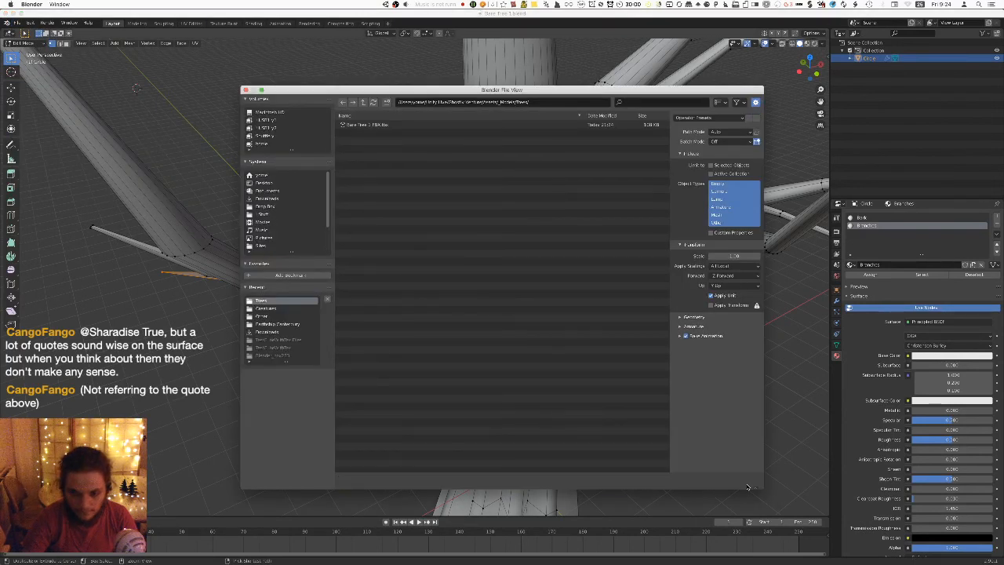
key("super+Tab")
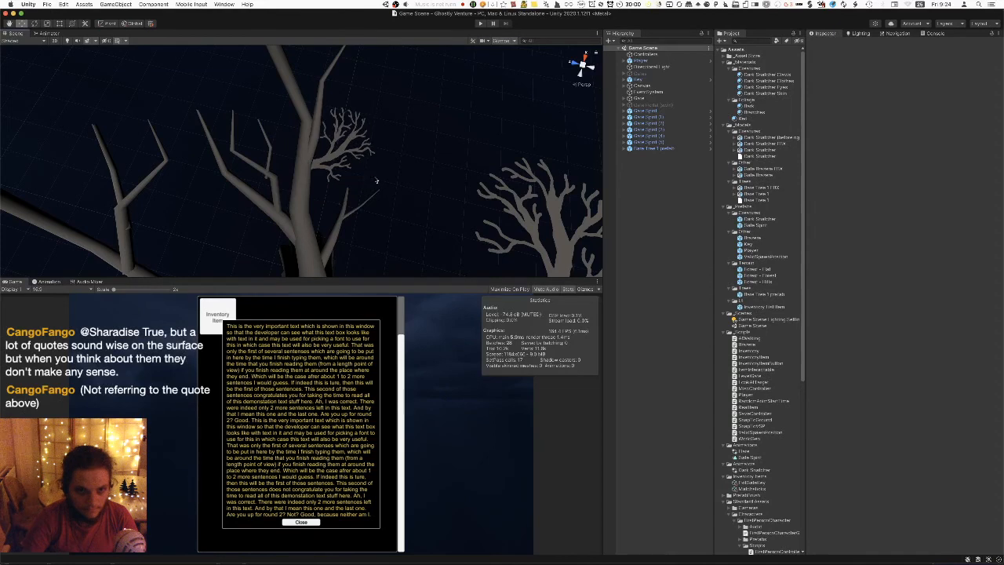
right_click_drag(356, 188, 284, 188)
key("super+Tab")
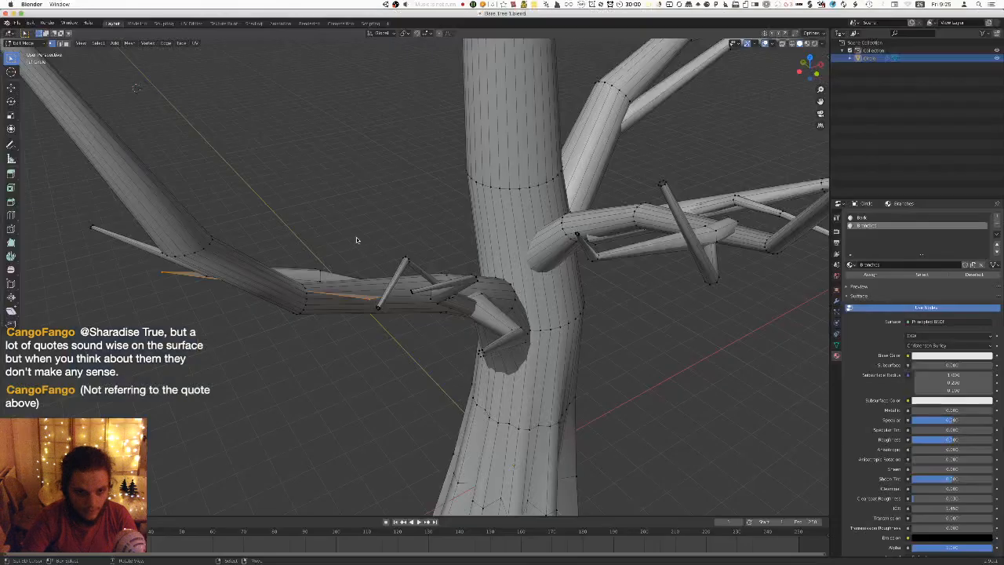
In top view, duplicate the foliage plane, rotate the copy and move it beside the neighbouring thinner branch.
key("KP_7")
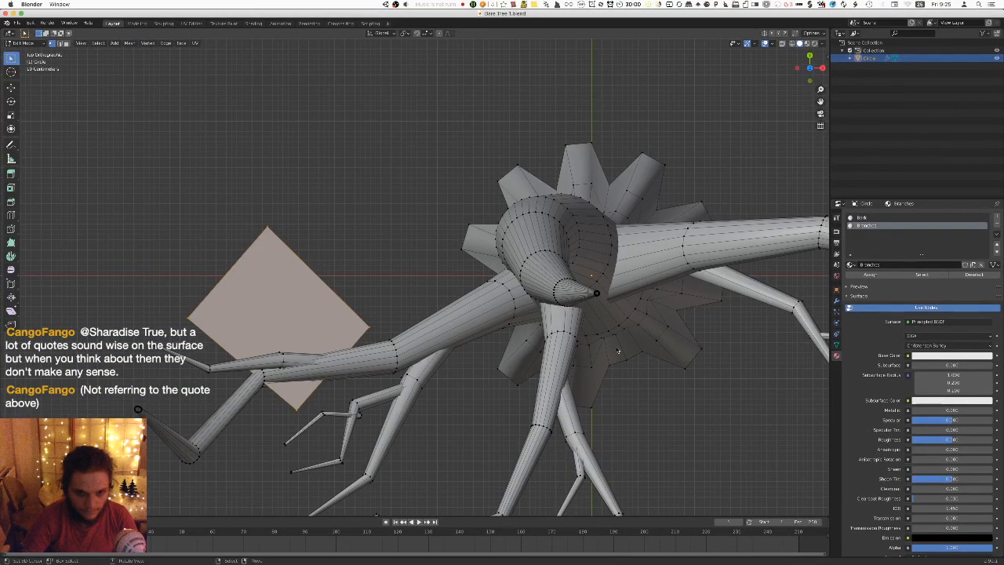
key("shift+d")
left_click(520, 376)
key("r")
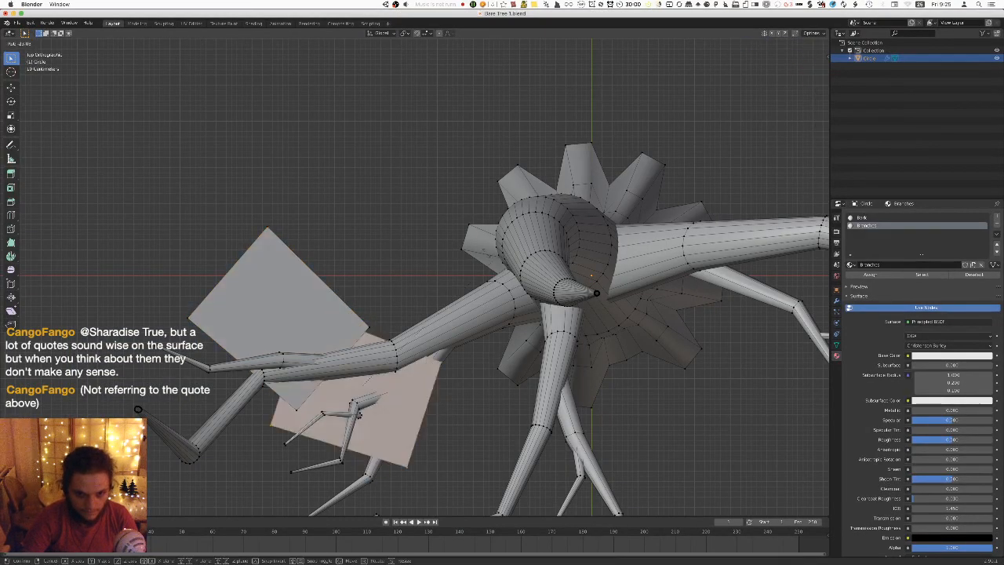
left_click(356, 414)
key("g")
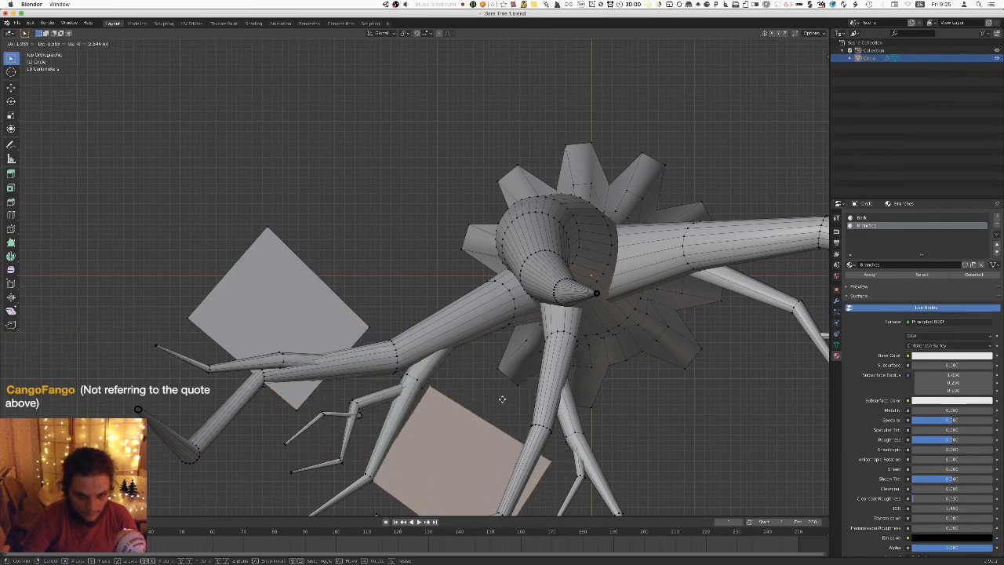
left_click(502, 400)
Rotate the duplicated plane further toward the thinner branch's direction and scale it down slightly.
middle_click_drag(502, 399, 545, 261, "shift")
key("r")
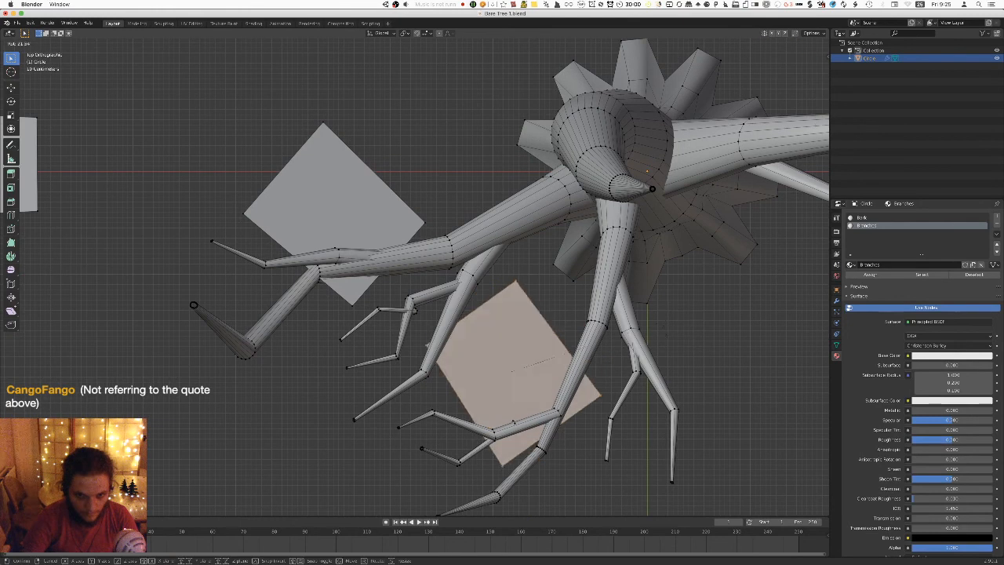
left_click(604, 323)
key("s")
left_click(588, 340)
Tilt the duplicated plane from a side view and lower it onto the thinner branch.
middle_click_drag(588, 340, 567, 250)
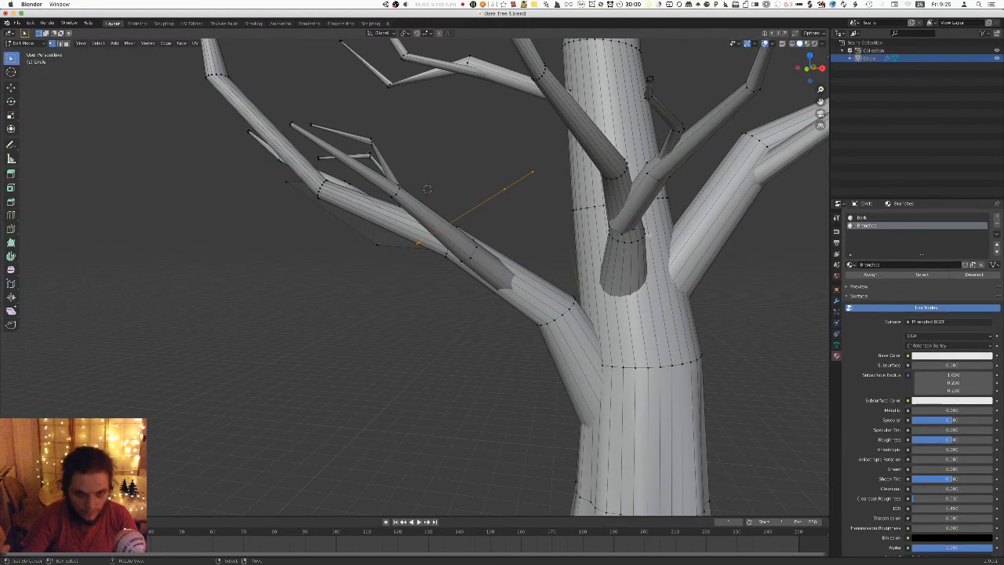
key("r")
left_click(552, 263)
middle_click_drag(551, 263, 489, 230)
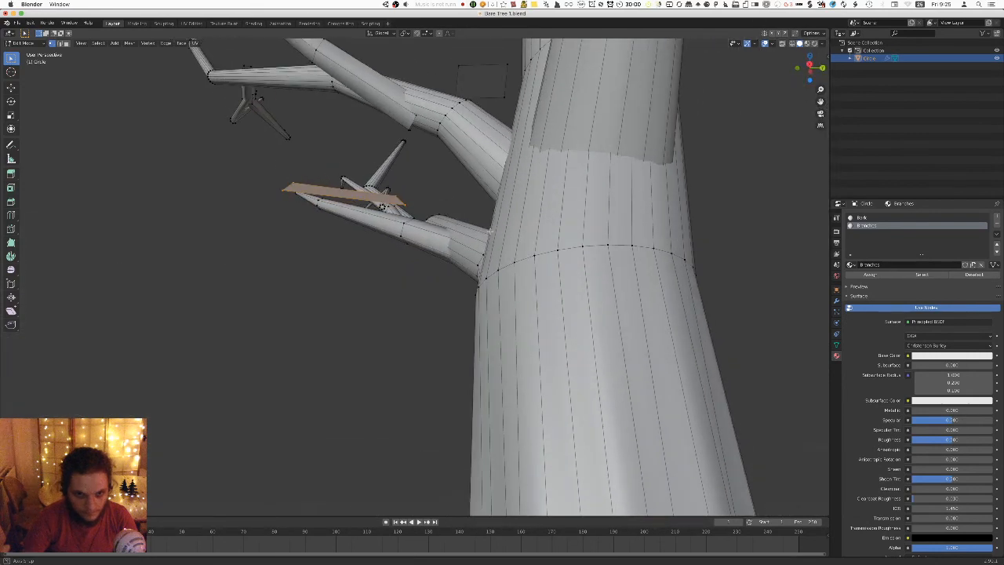
key("g")
left_click(484, 253)
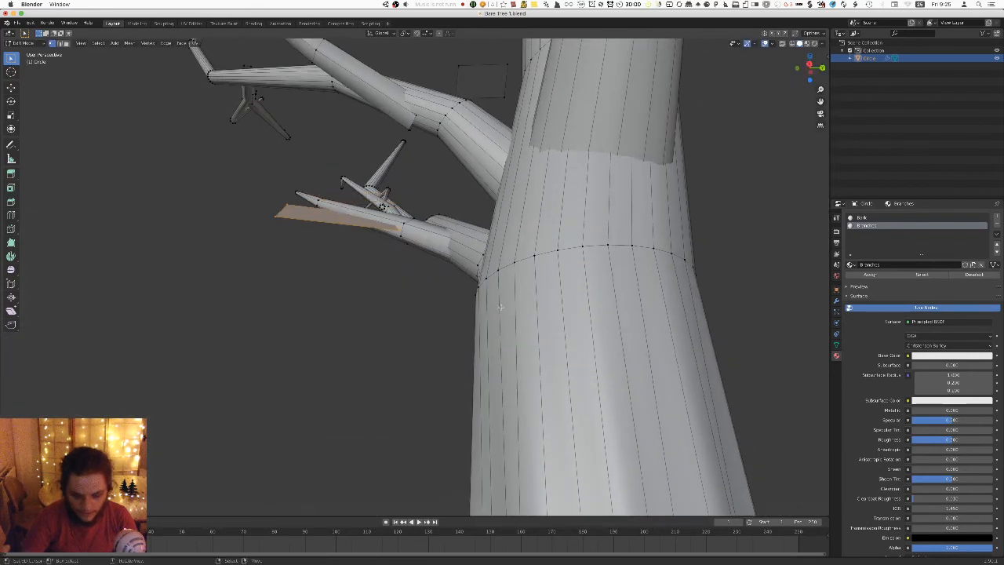
In top view, rotate the duplicated plane slightly and shift it toward the tip of the thinner branch.
key("KP_7")
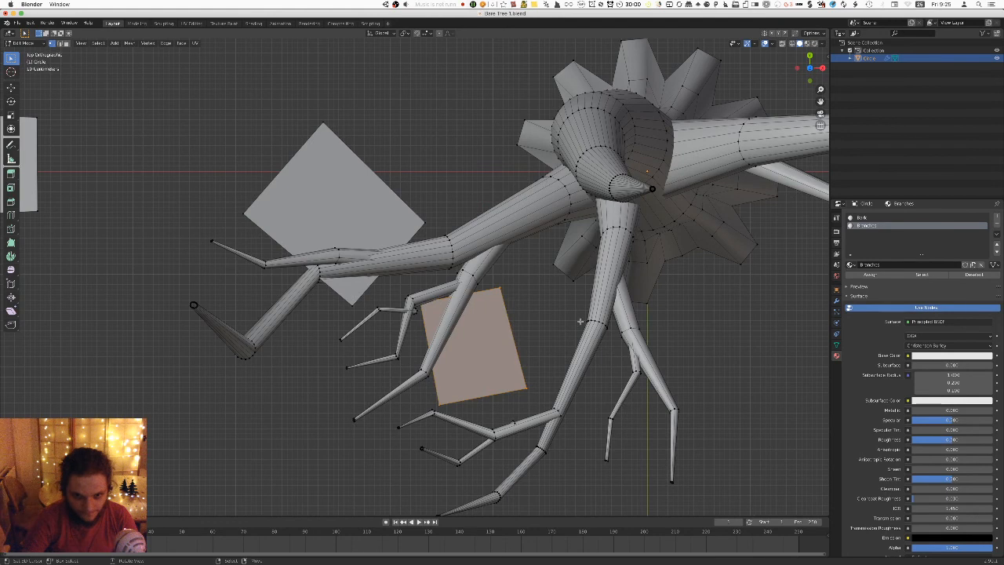
key("r")
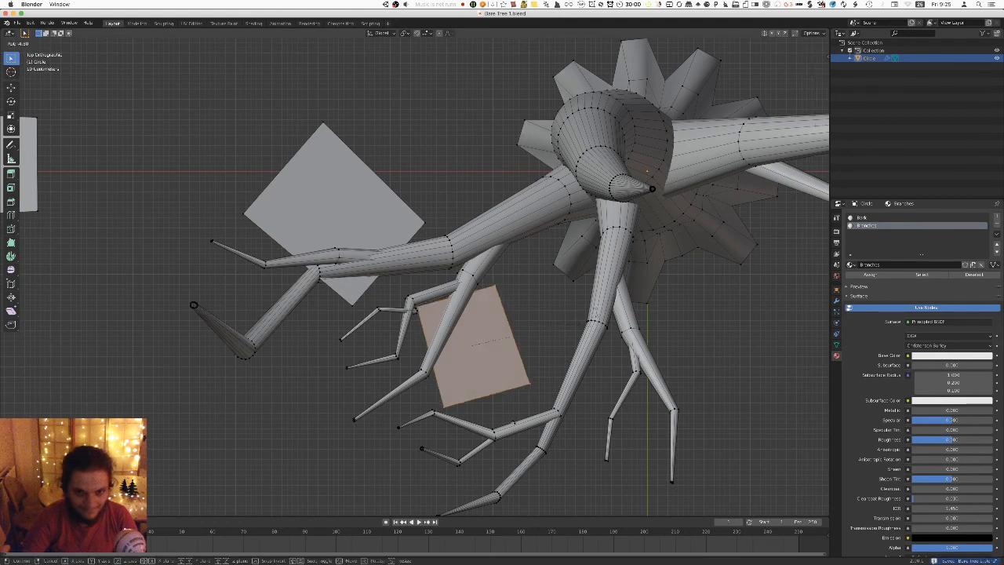
key("g")
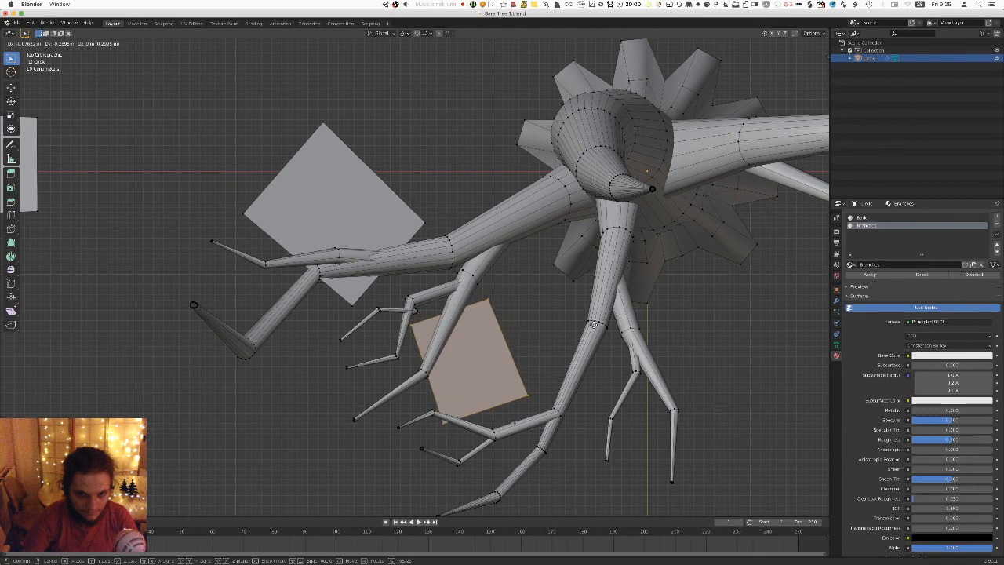
left_click(400, 210)
Re-export the tree to the existing FBX file and inspect the duplicated plane on the thinner branch in Unity.
left_click(16, 23)
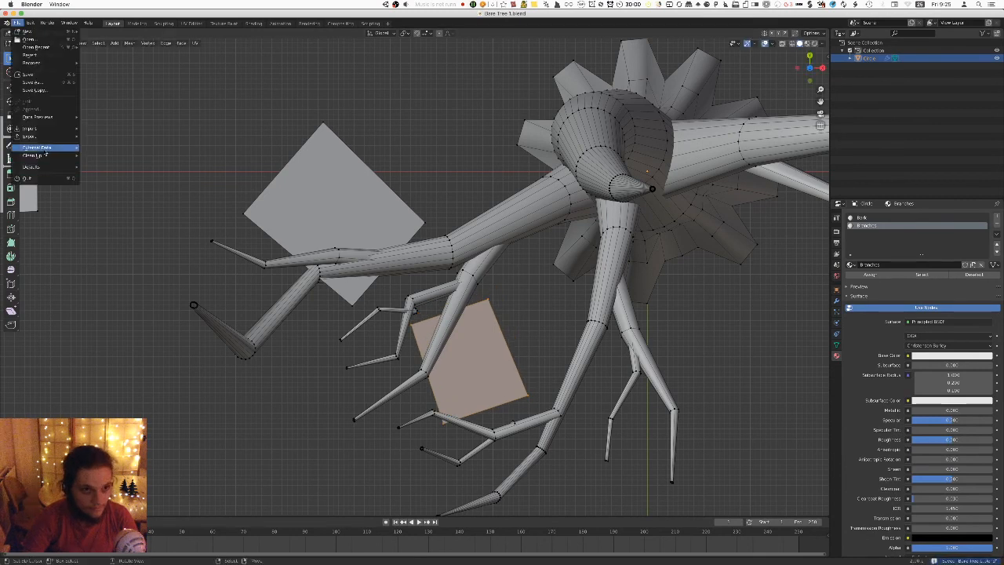
mouse_move(37, 137)
left_click(103, 176)
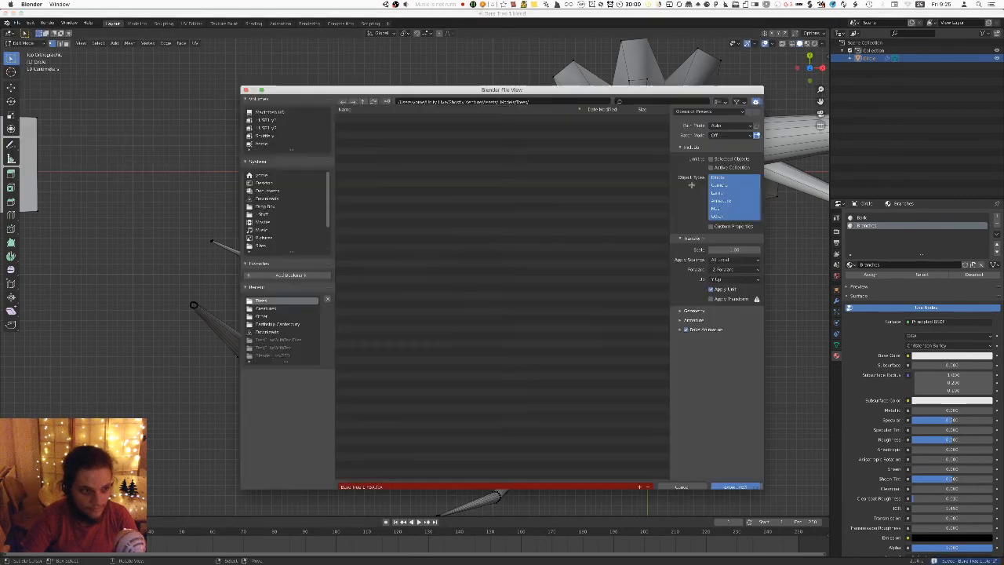
left_click(734, 480)
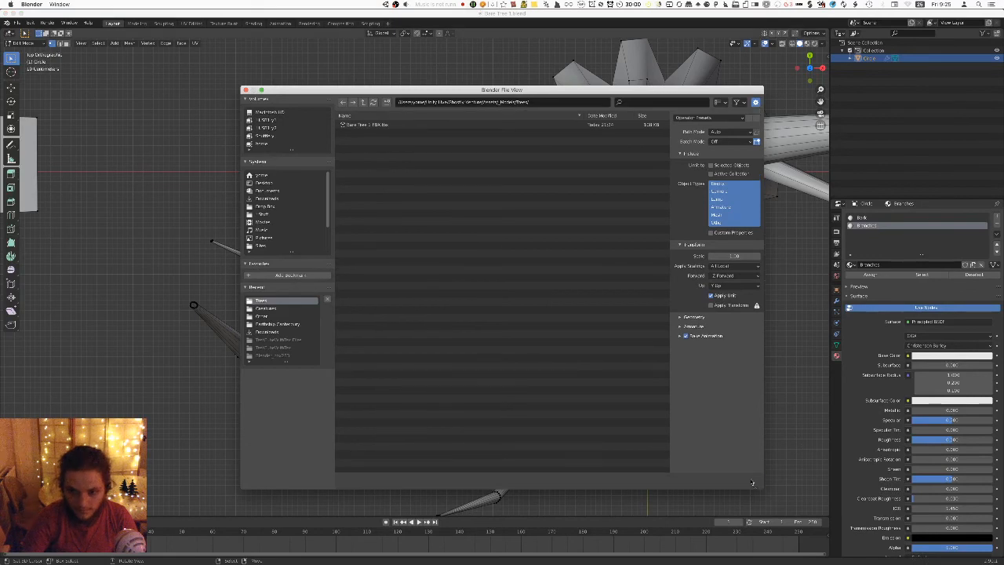
key("super+Tab")
left_click_drag(320, 125, 412, 202, "alt")
right_click_drag(412, 202, 444, 157)
left_click_drag(444, 157, 419, 109, "alt")
Enlarge the duplicated plane slightly and shift it further toward the tip of the thinner branch.
key("super+Tab")
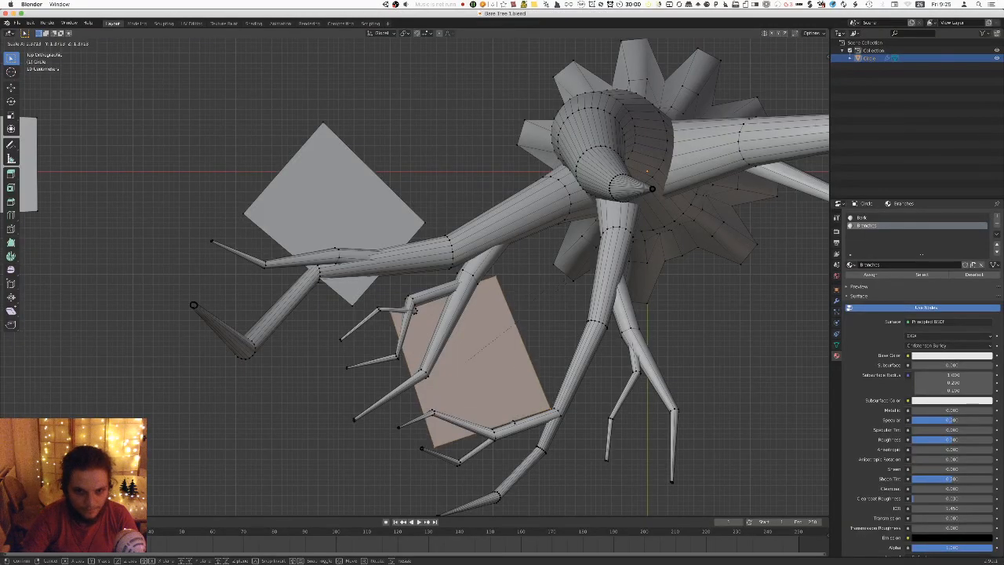
key("g")
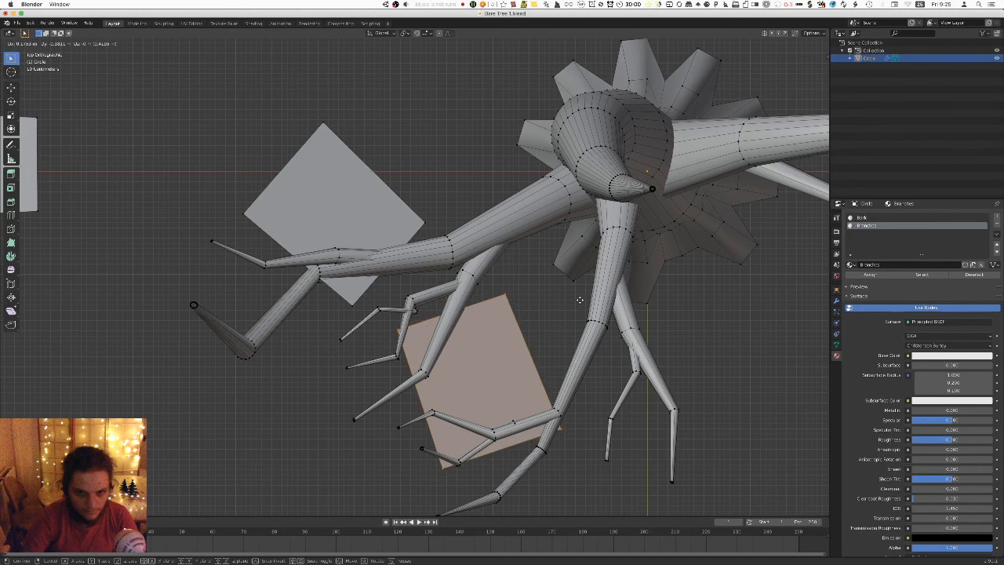
key("Return")
Save the file, re-export the tree over Bare Tree 1 FBX.fbx, and inspect the enlarged plane in Unity.
left_click(30, 22)
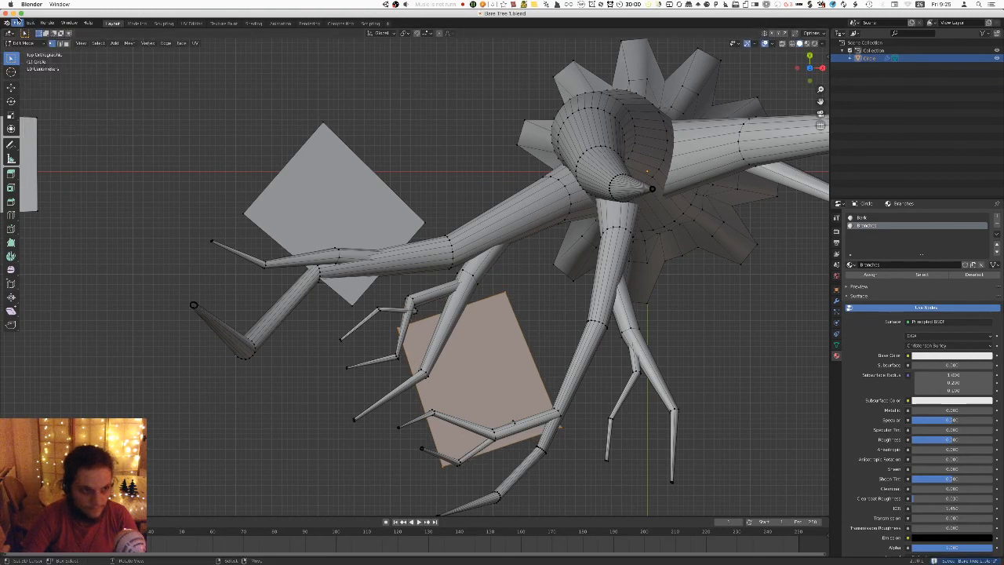
left_click(18, 23)
mouse_move(41, 129)
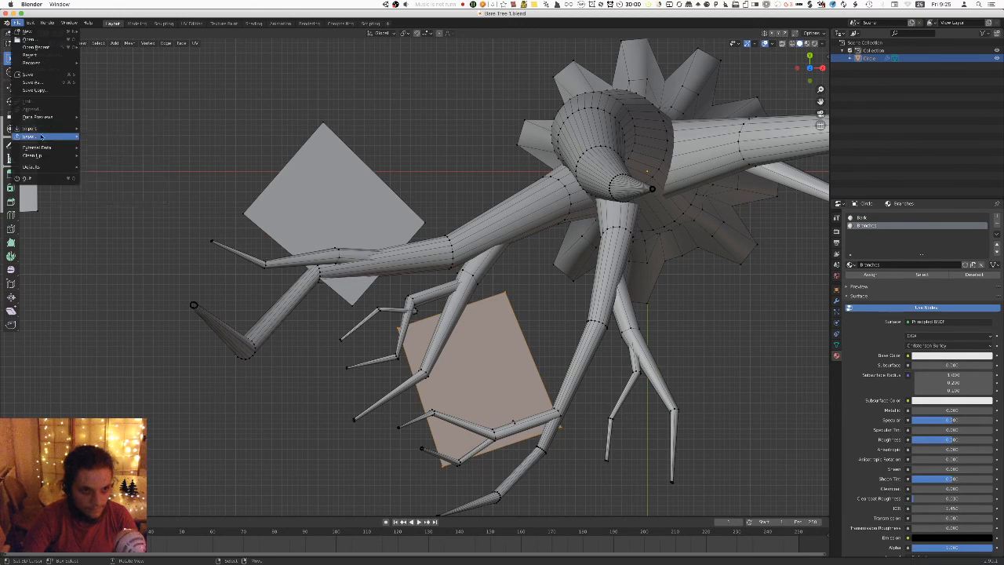
left_click(105, 175)
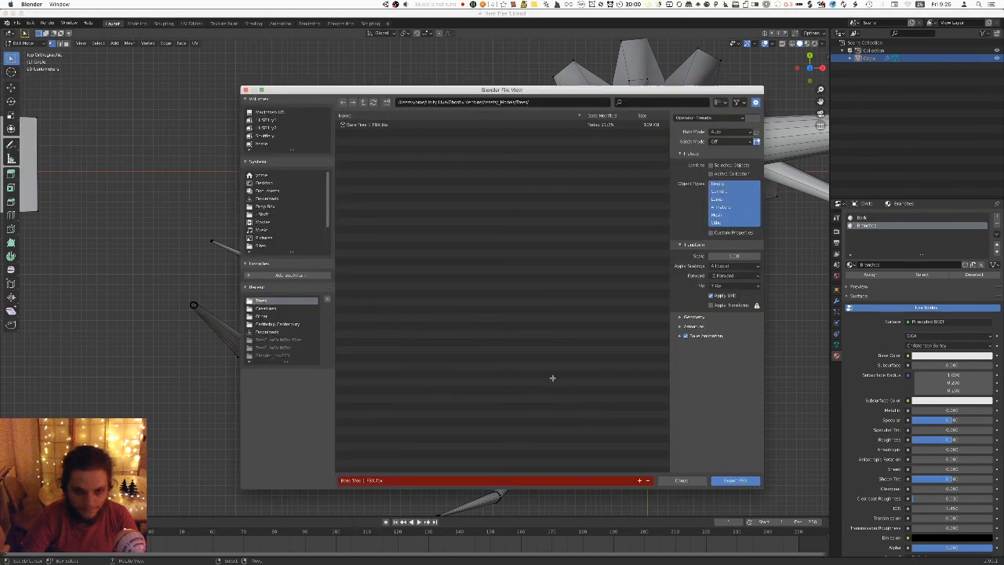
left_click(726, 477)
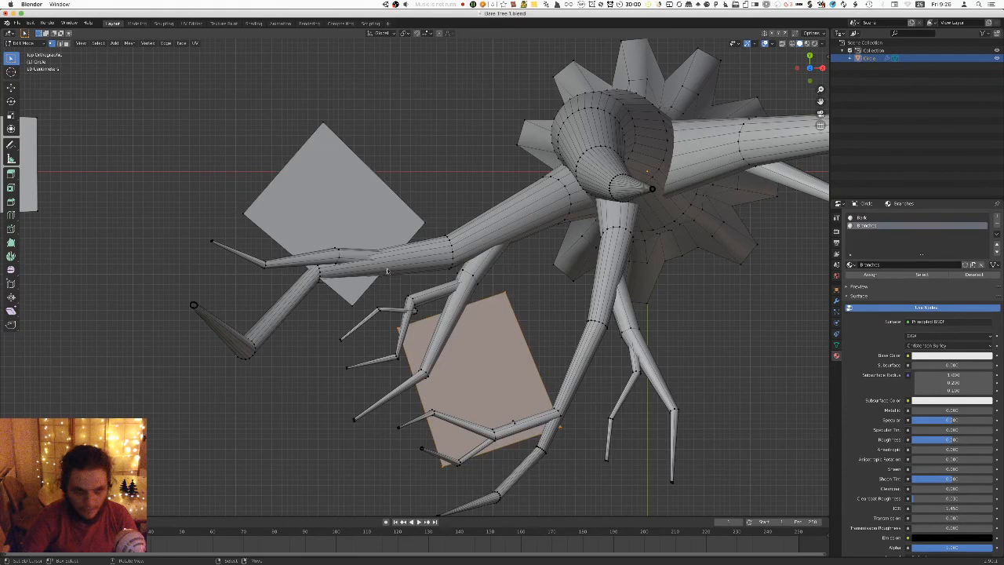
key("super+Tab")
right_click_drag(429, 233, 335, 151)
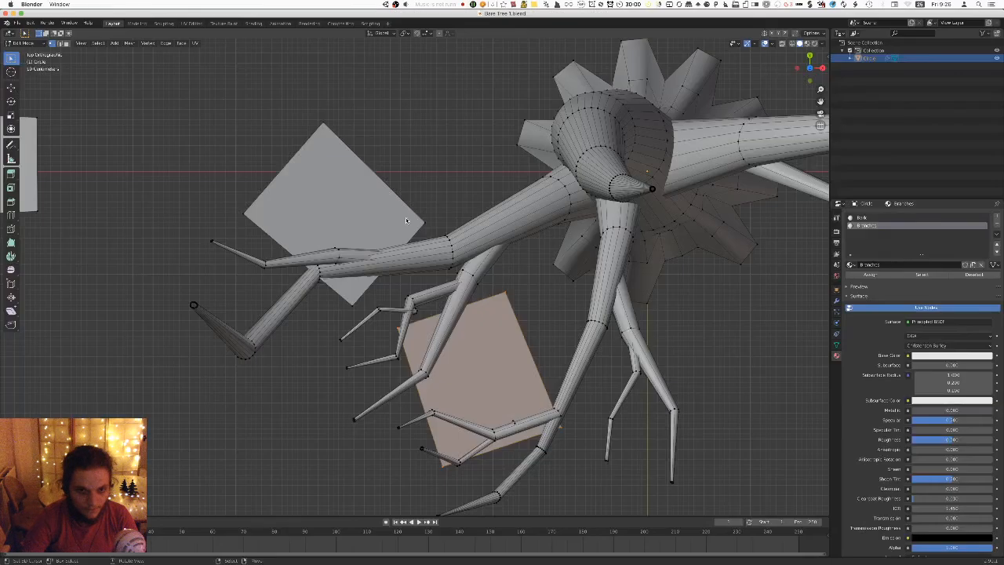
Duplicate the foliage plane, raise it to the height of the next bare branch, and move it beside that branch in top view.
middle_click_drag(405, 217, 462, 302)
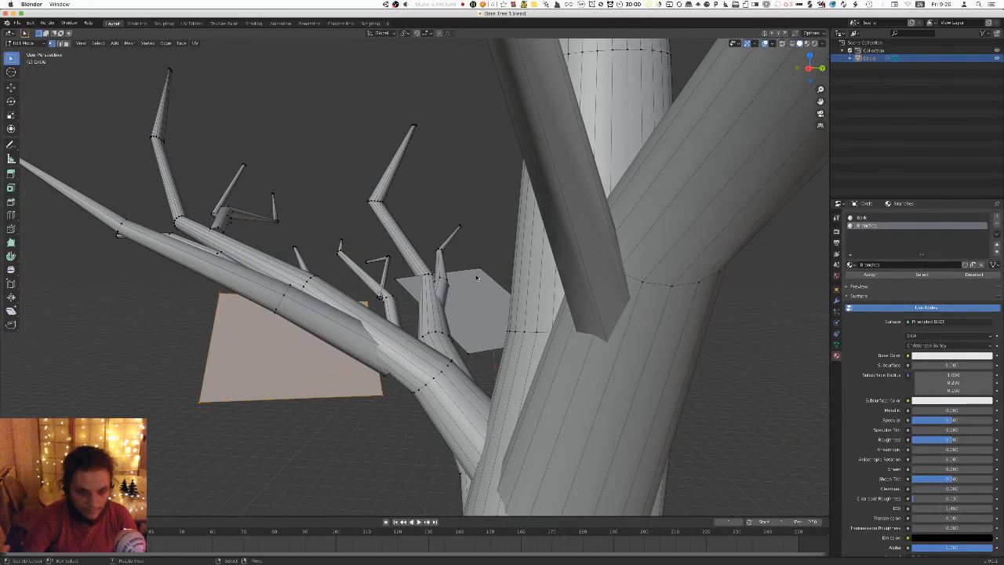
key("shift+d")
left_click(518, 214)
middle_click_drag(518, 214, 576, 226)
key("g")
left_click(489, 193)
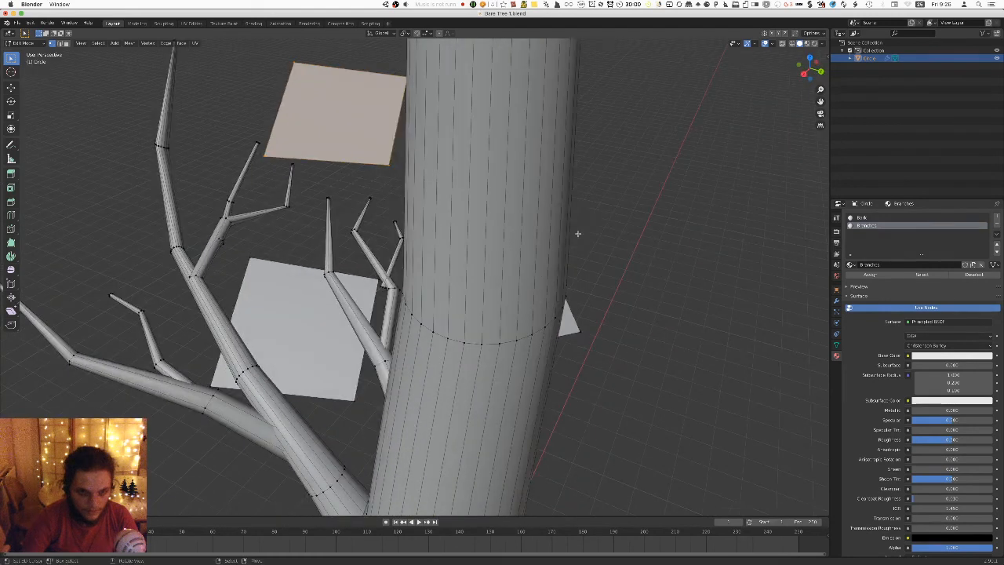
key("KP_7")
key("g")
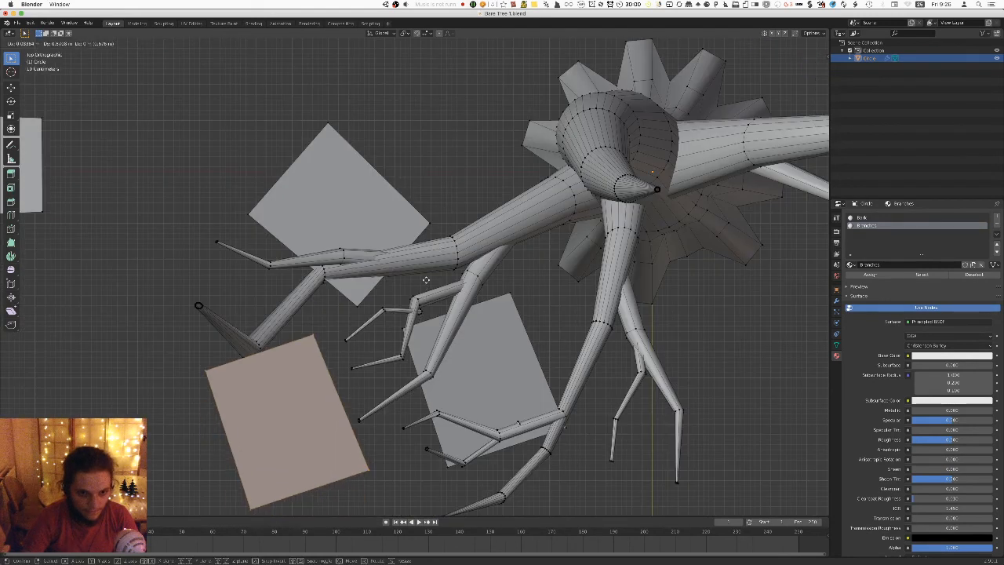
left_click(421, 272)
In top view, rotate the new plane and position its edge at the bend of the bare branch.
middle_click_drag(494, 279, 487, 239)
key("KP_7")
key("r")
key("g")
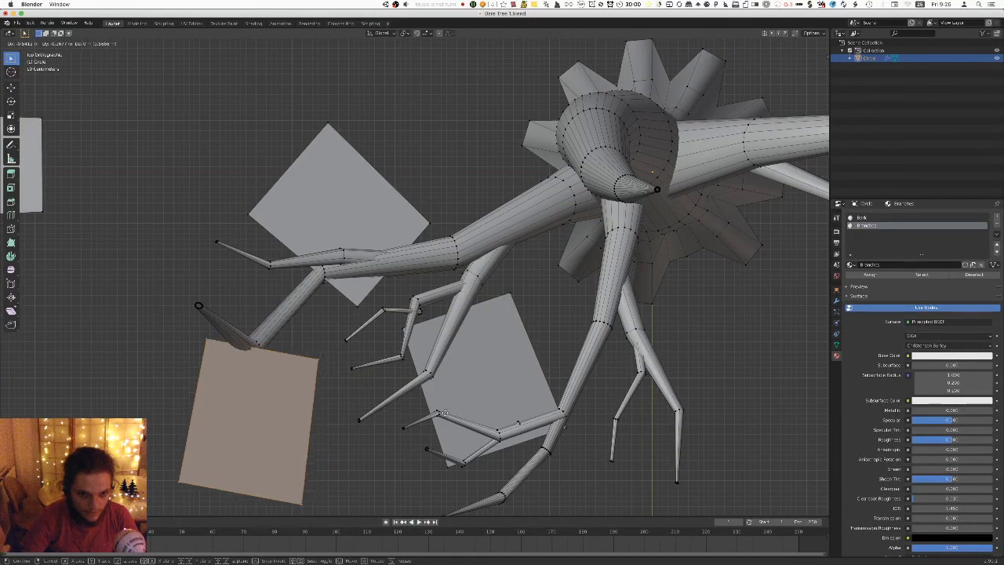
left_click(434, 406)
Tilt the new plane from a side view to adjust its slope at the bare branch.
middle_click_drag(434, 406, 661, 359)
middle_click_drag(289, 232, 389, 261)
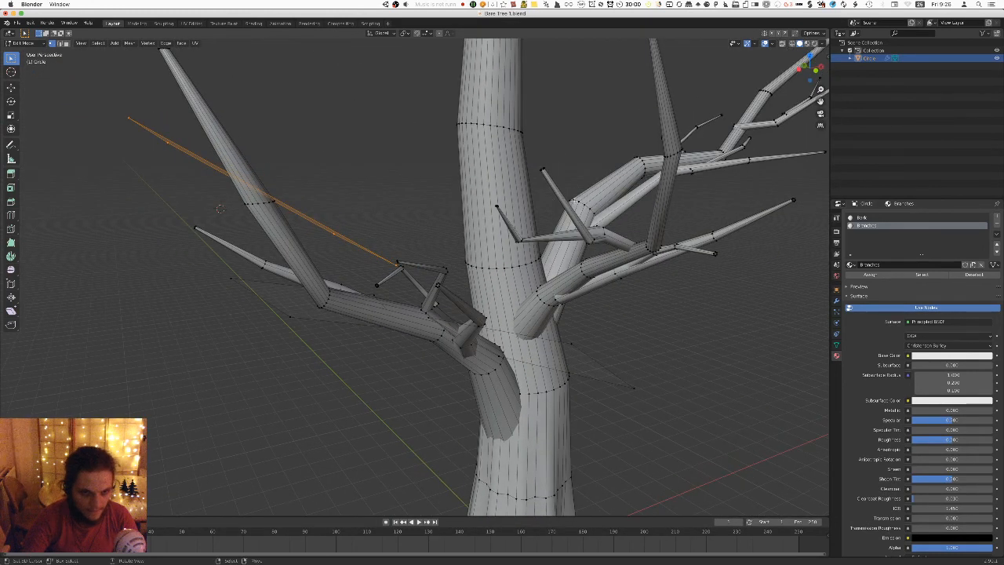
key("r")
left_click(506, 210)
middle_click_drag(506, 210, 542, 224)
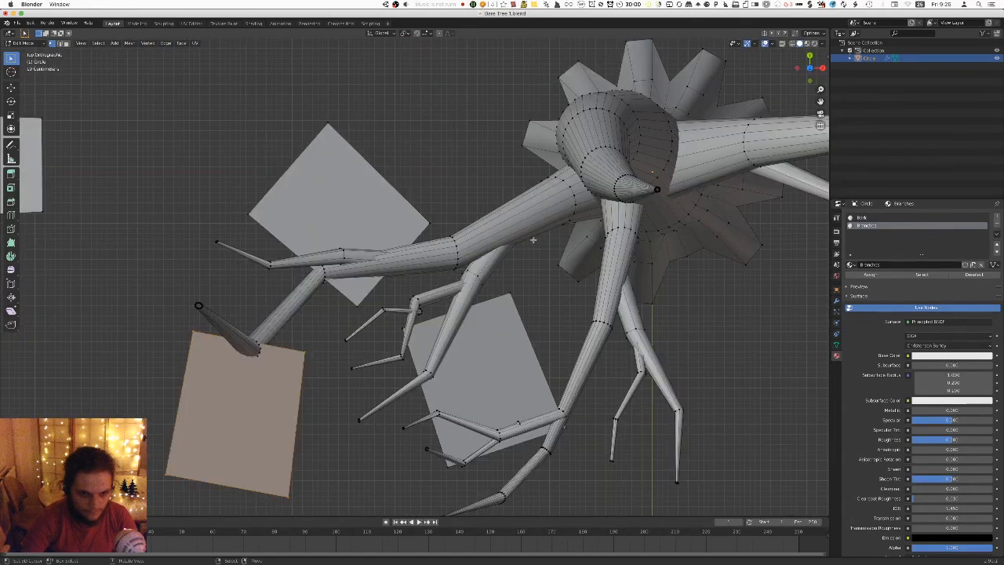
Scale the new plane down and reposition it against the bend of the branch in top view.
key("s")
key("g")
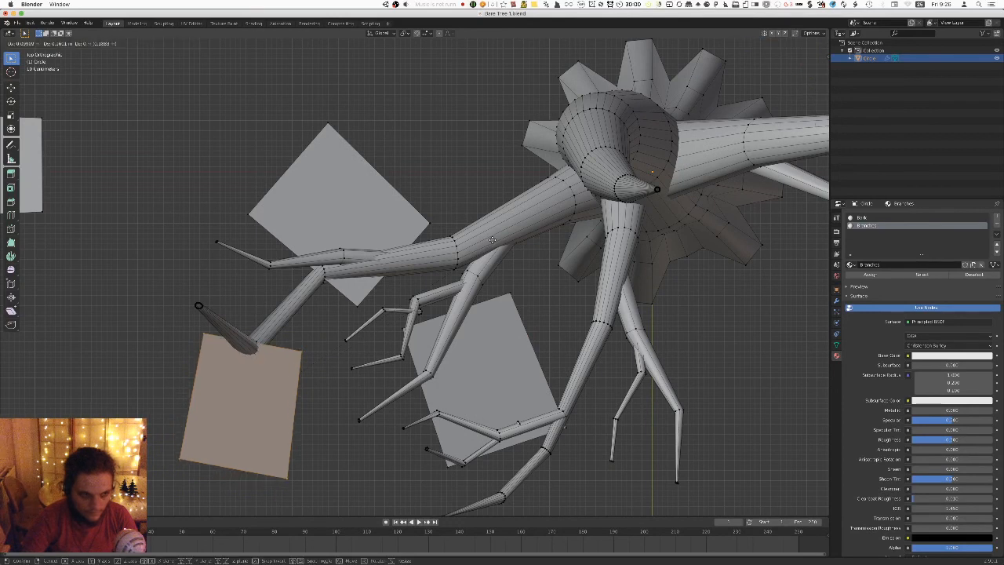
key("s")
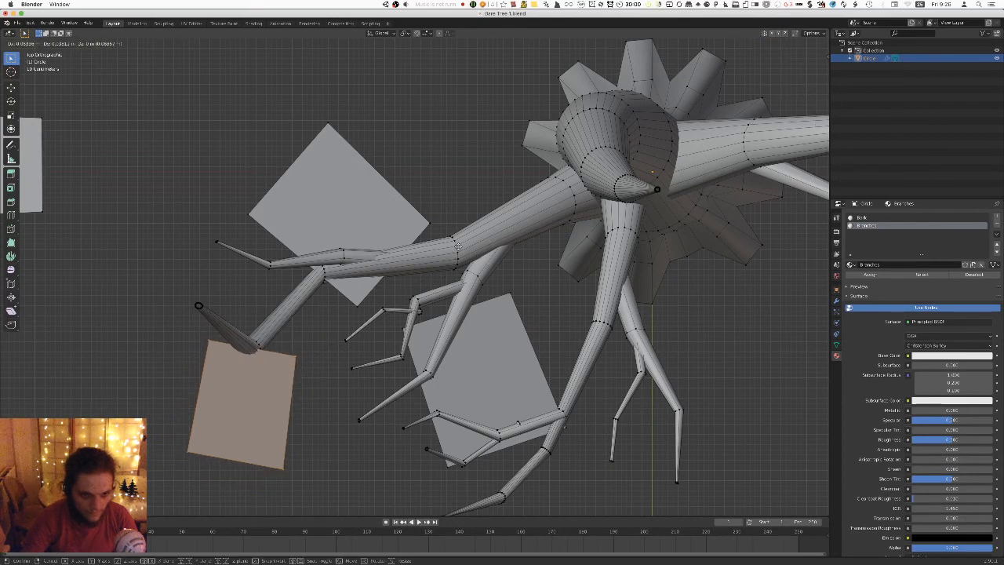
left_click(456, 244)
Re-export the tree over Bare Tree 1 FBX.fbx and inspect the newly added plane in Unity.
left_click(17, 23)
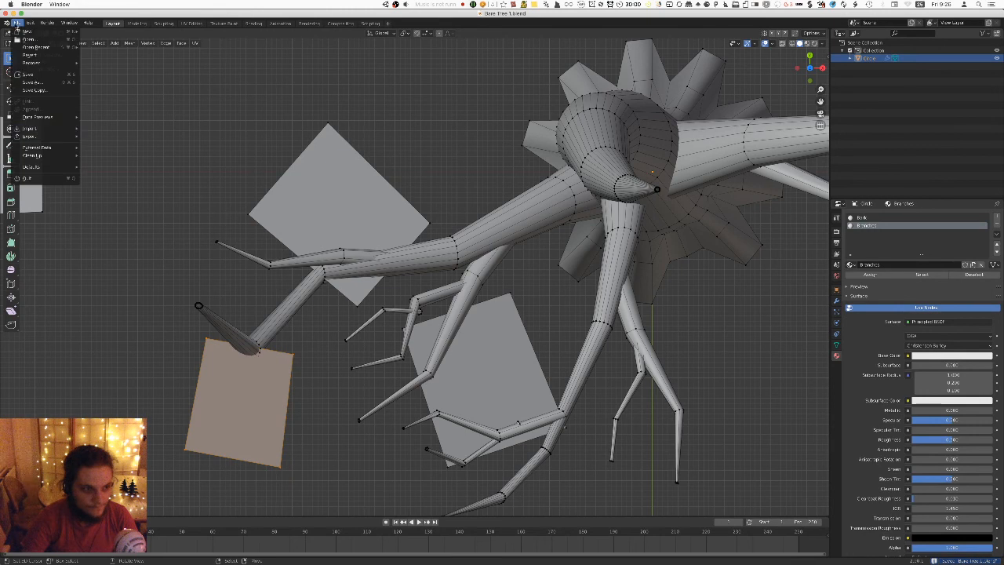
mouse_move(40, 138)
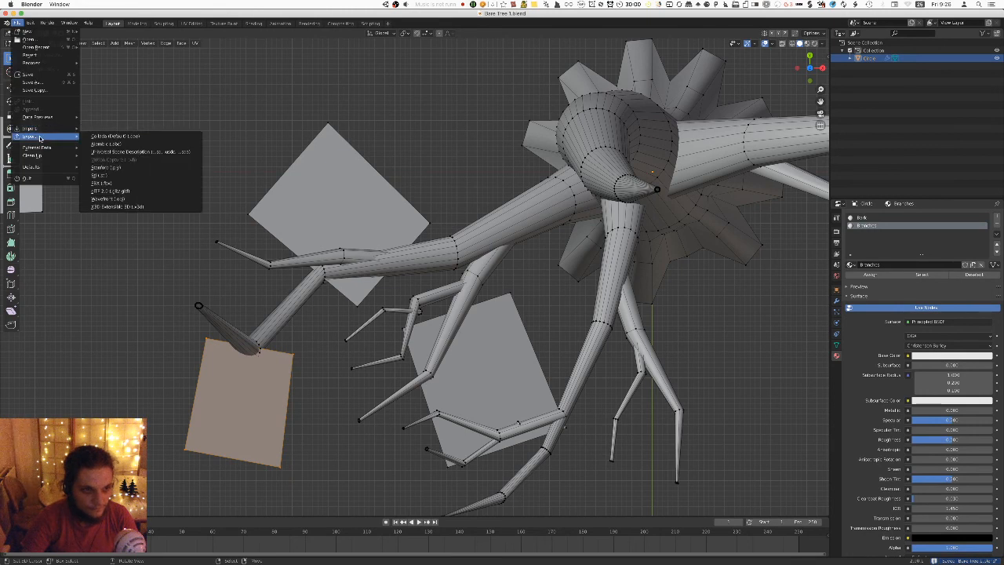
left_click(118, 182)
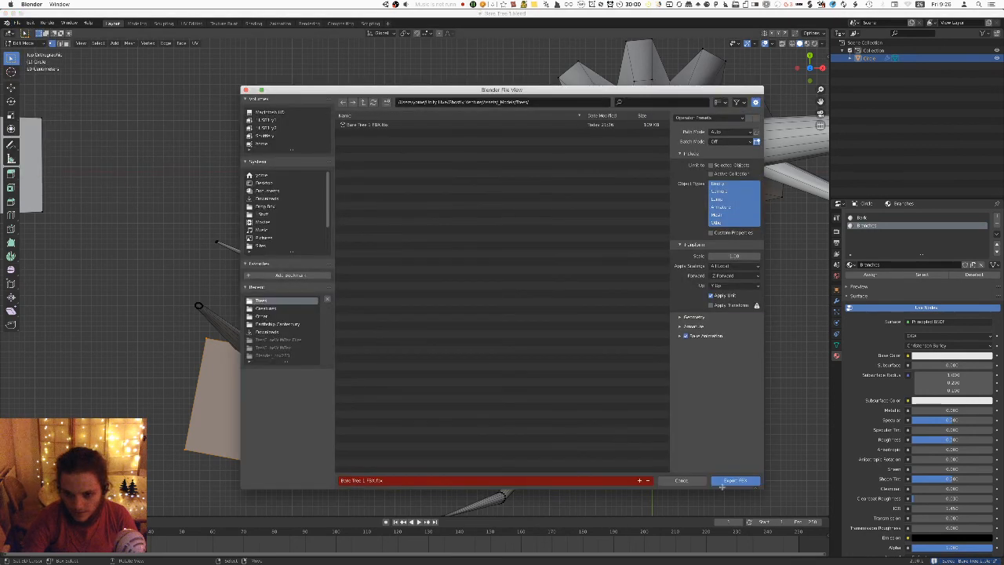
left_click(724, 476)
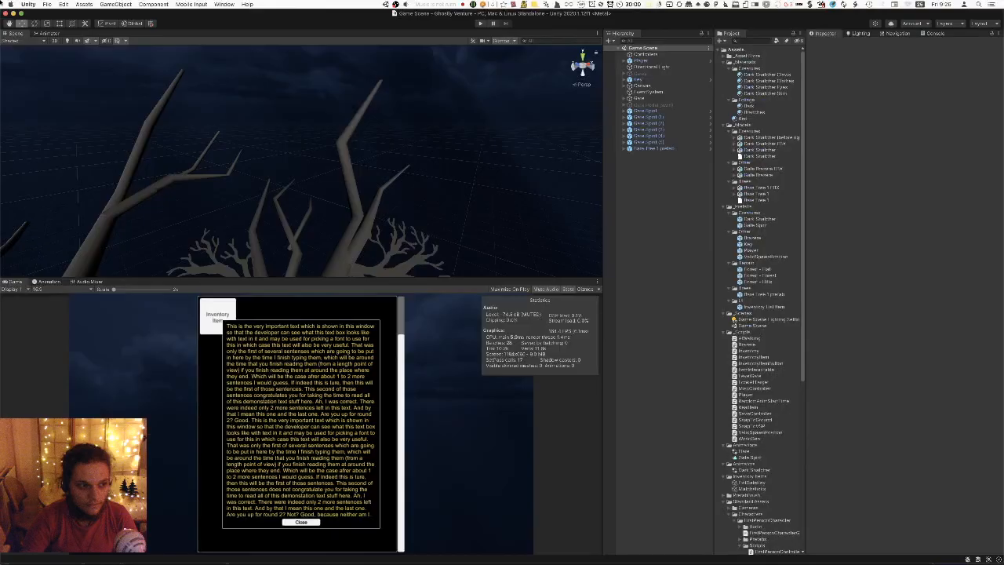
right_click_drag(327, 148, 516, 228)
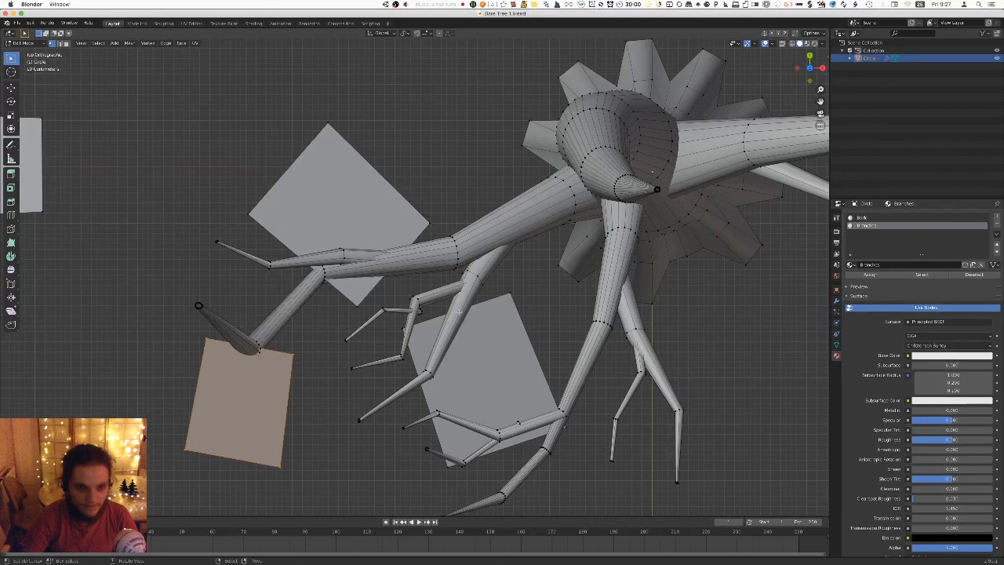
Enlarge the newly added plane slightly and re-export the tree to the existing FBX file.
key("s")
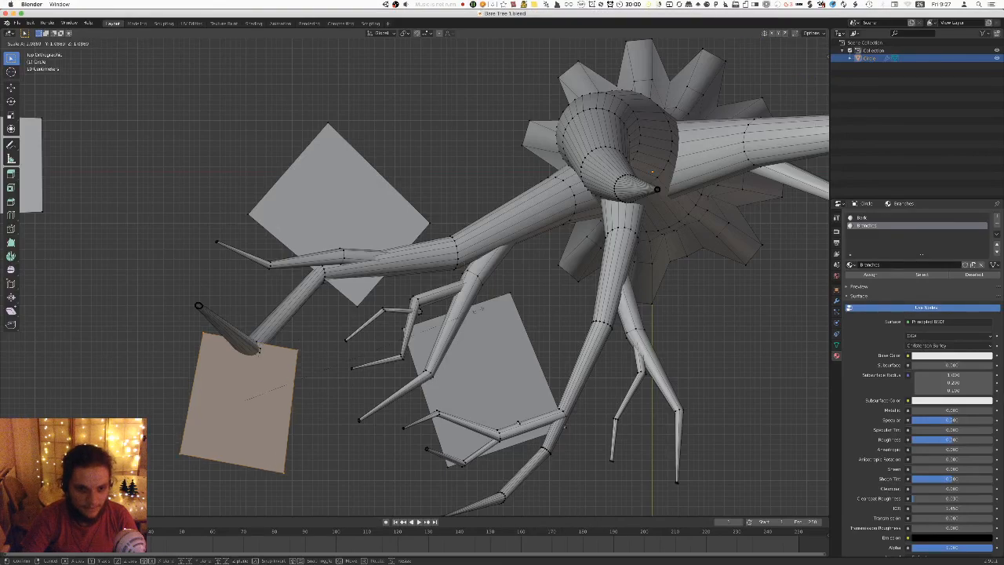
left_click(476, 311)
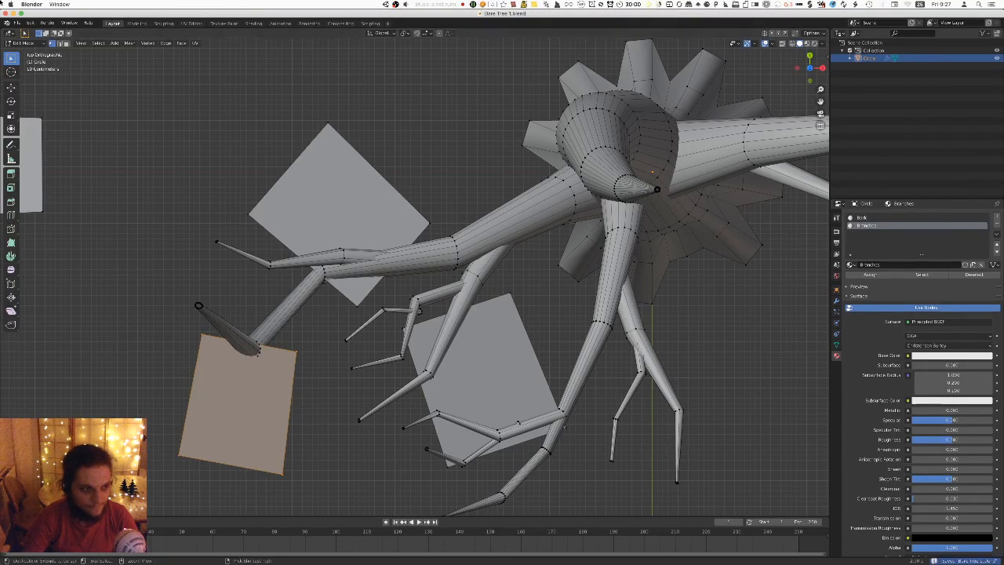
left_click(17, 24)
mouse_move(68, 137)
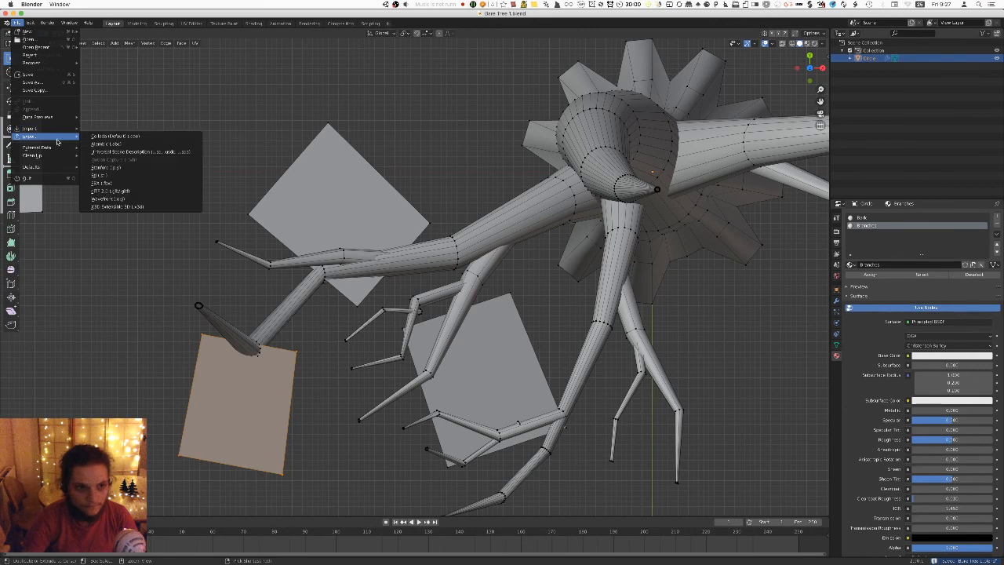
left_click(131, 182)
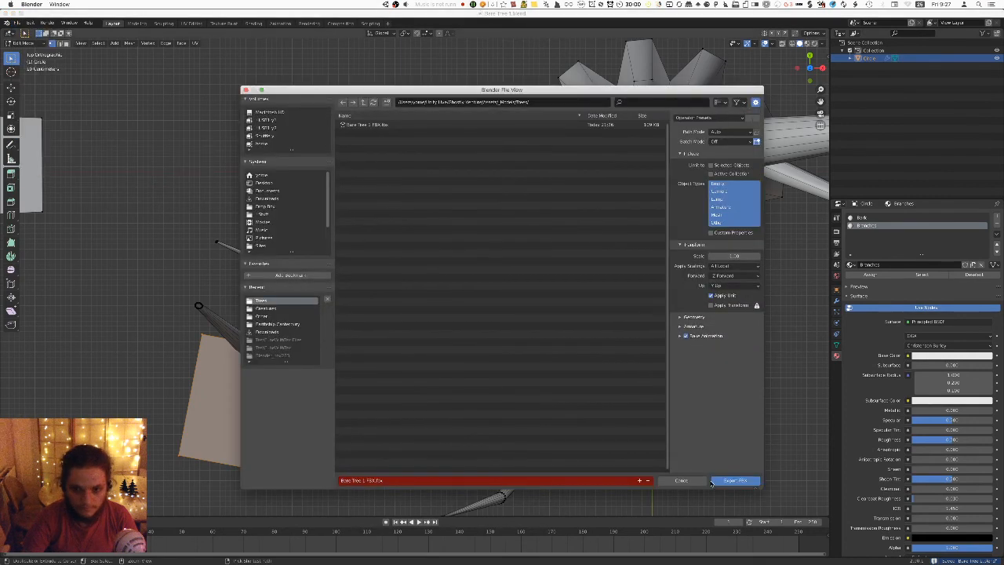
left_click(736, 486)
Inspect the resized plane and the surrounding branches of the tree in Unity's Scene view.
key("ctrl+Right")
key("ctrl+Left")
key("ctrl+Right")
right_click_drag(384, 163, 266, 167)
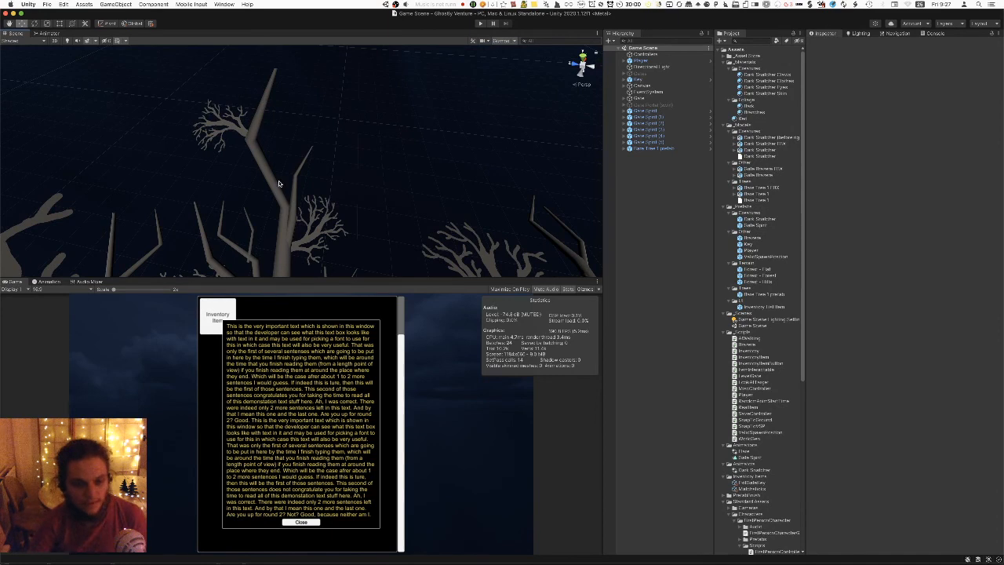
Enable the tree's Subdivision modifier for edit mode, viewport and render, and review its advanced settings.
key("super+Tab")
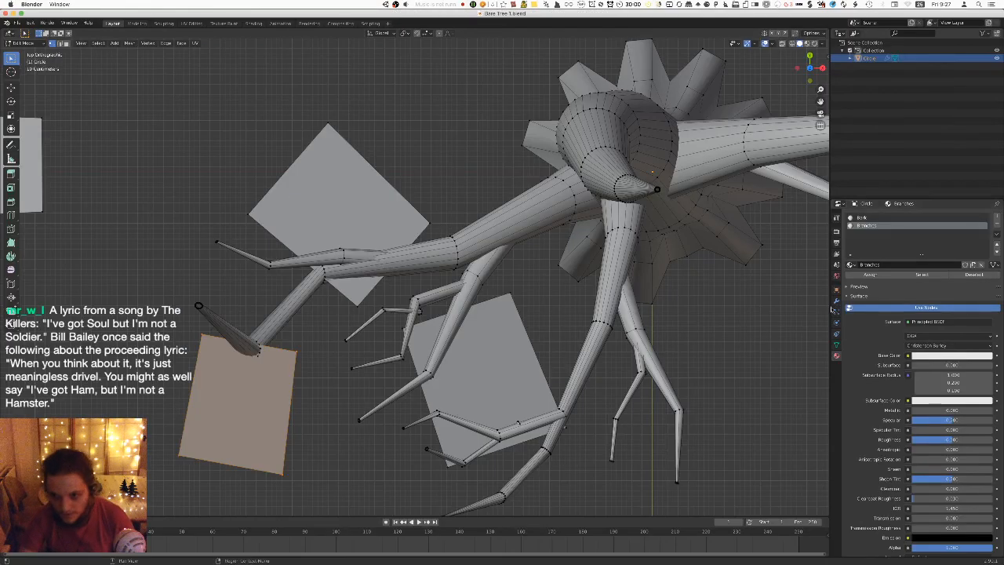
left_click(836, 301)
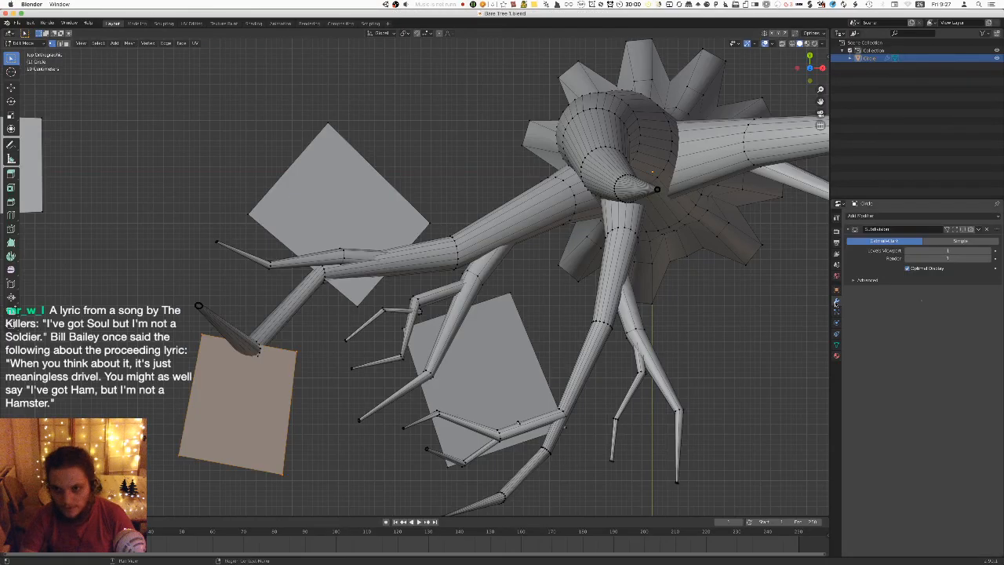
left_click(954, 229)
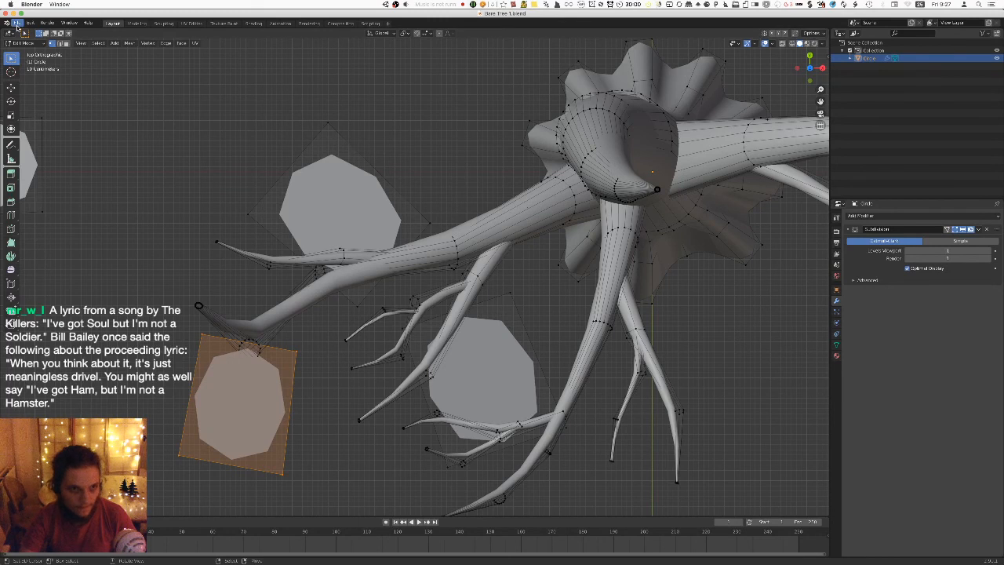
left_click(860, 280)
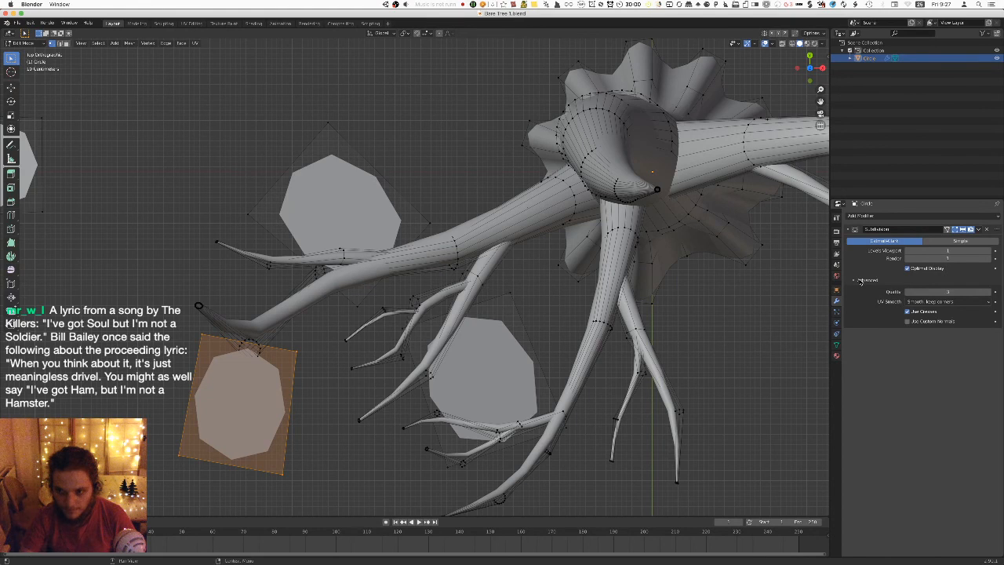
left_click(860, 281)
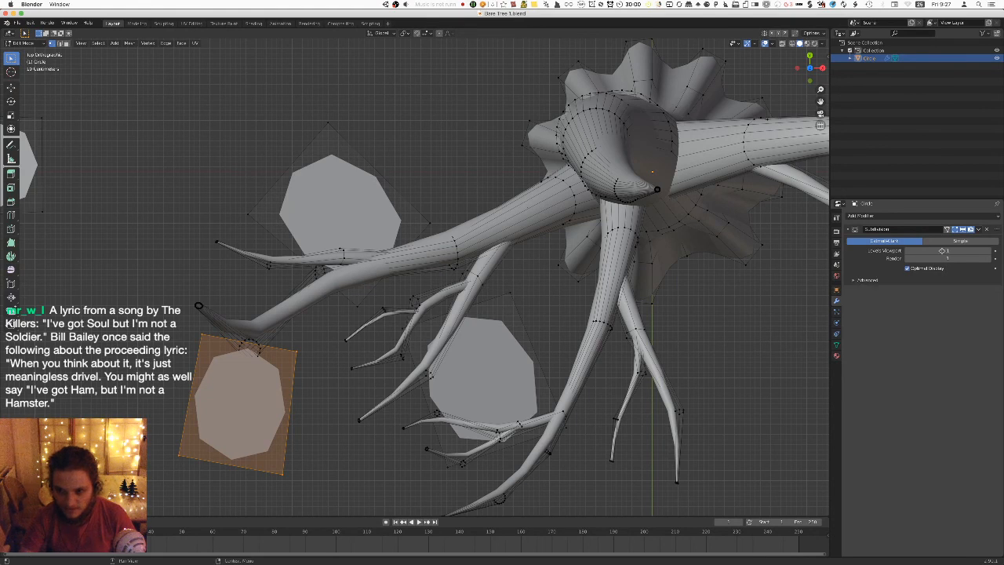
left_click(860, 280)
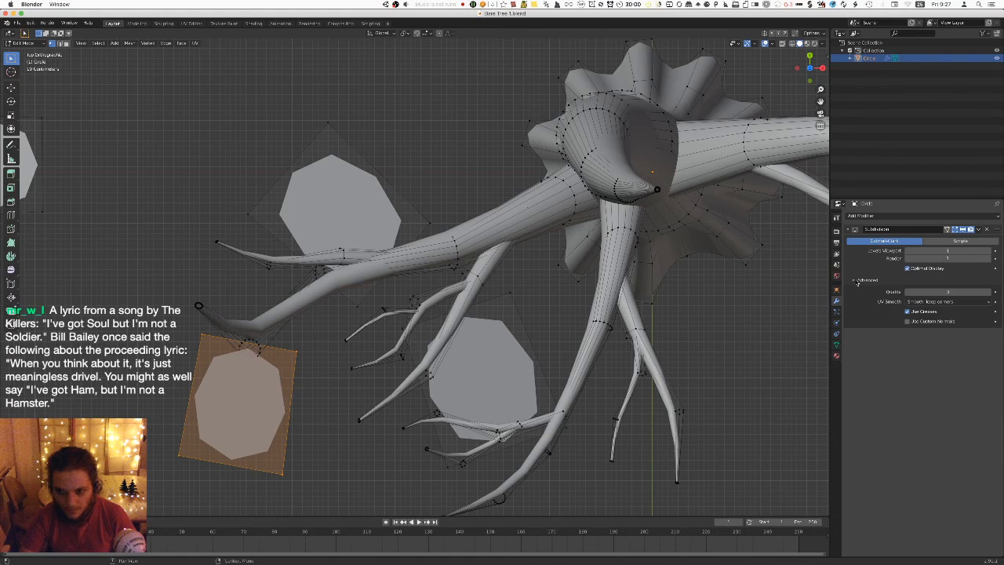
left_click(859, 280)
Export the subdivided tree over Bare Tree 1 FBX.fbx, check it in Unity, and return to Blender.
left_click(17, 22)
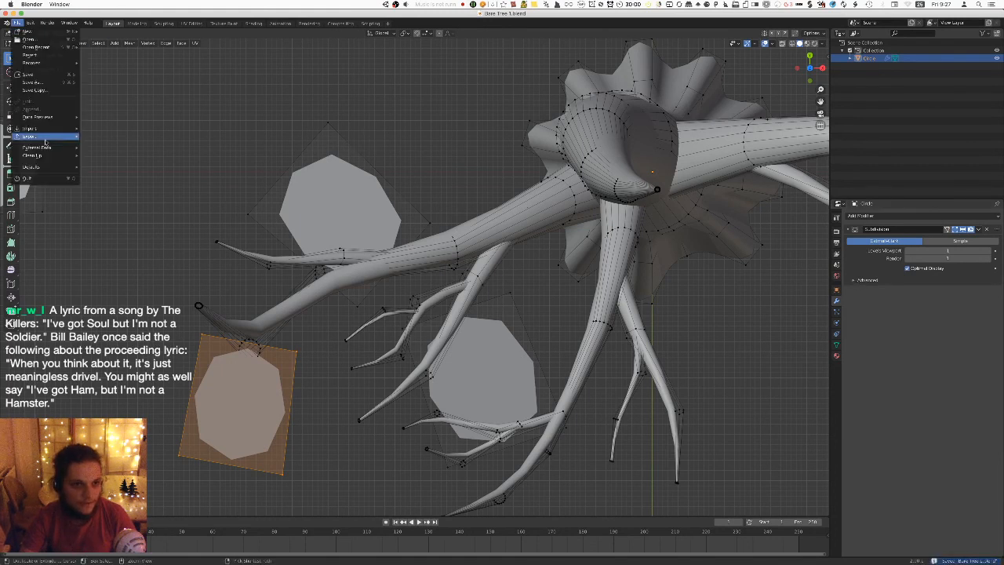
mouse_move(45, 140)
left_click(118, 188)
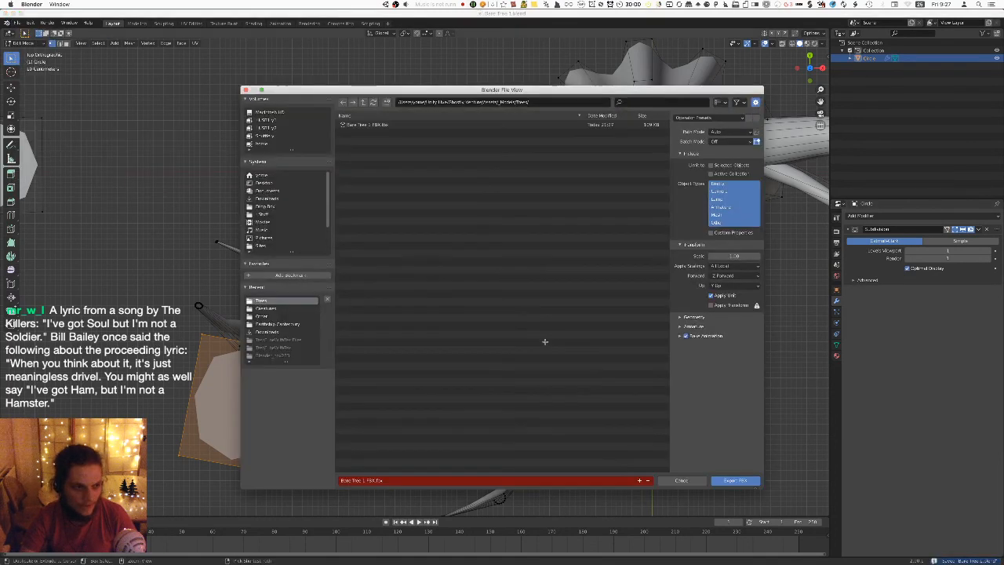
left_click(735, 486)
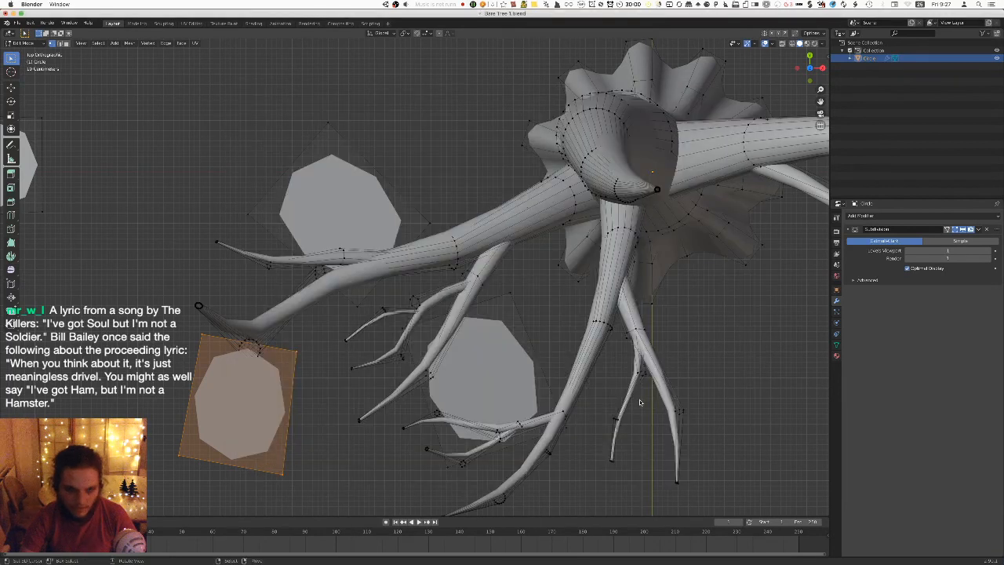
key("super+Tab")
right_click_drag(312, 169, 267, 212)
key("super+Tab")
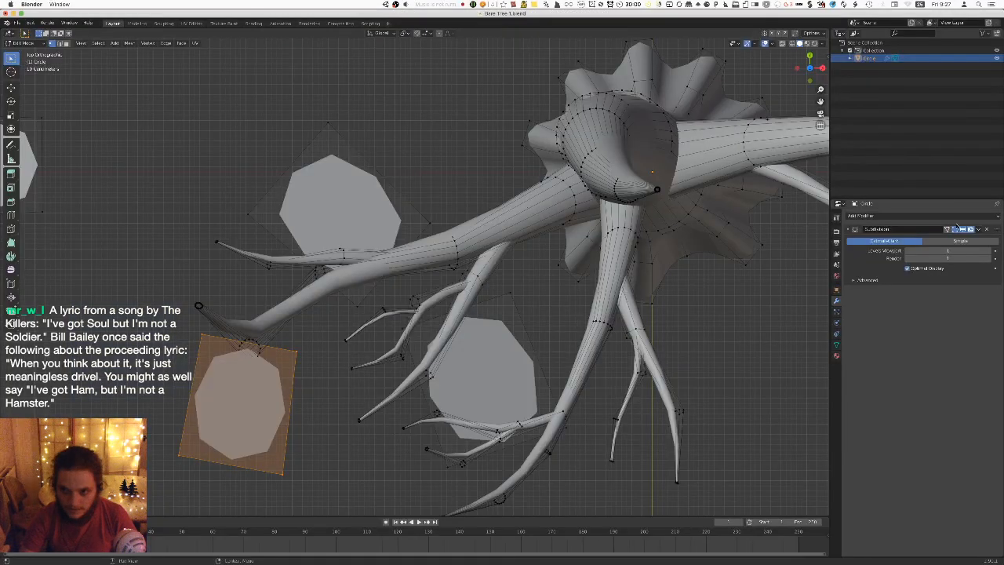
Disable the tree's Subdivision modifier for edit mode, viewport and render, and save the Blender file.
left_click(961, 229)
left_click(971, 230)
key("ctrl+s")
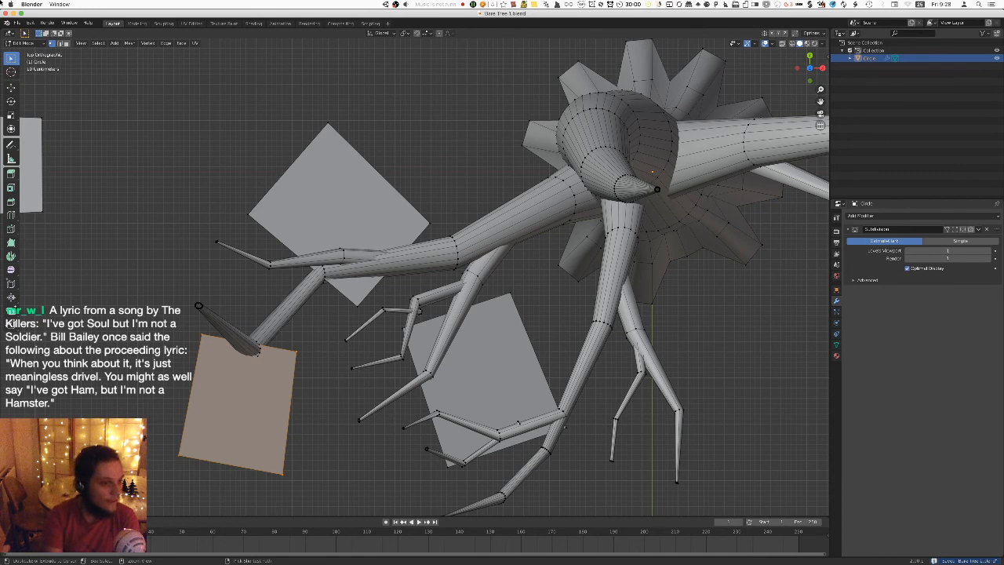
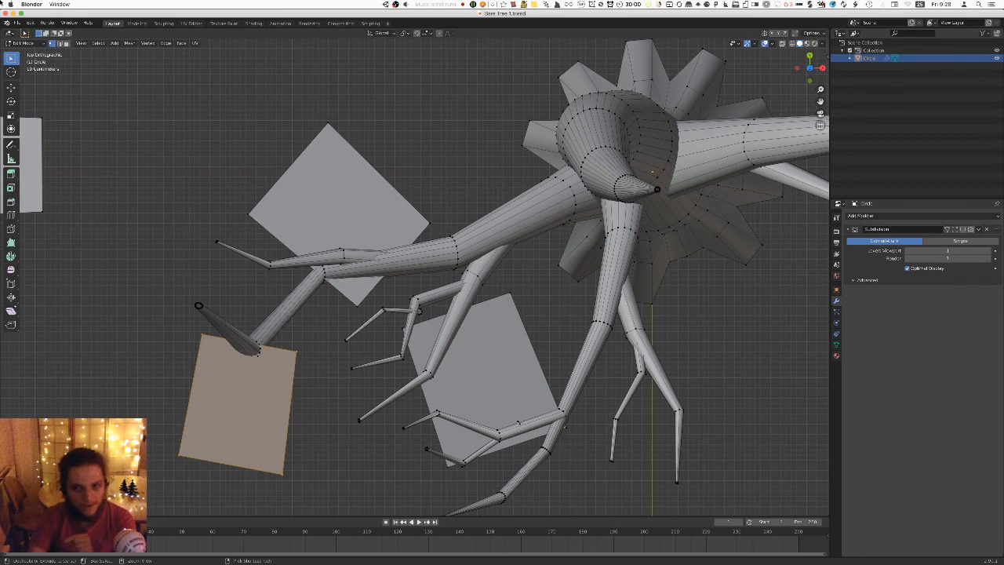
Export the unsubdivided tree over Bare Tree 1 FBX.fbx, check it in Unity, and return to Blender.
left_click(17, 22)
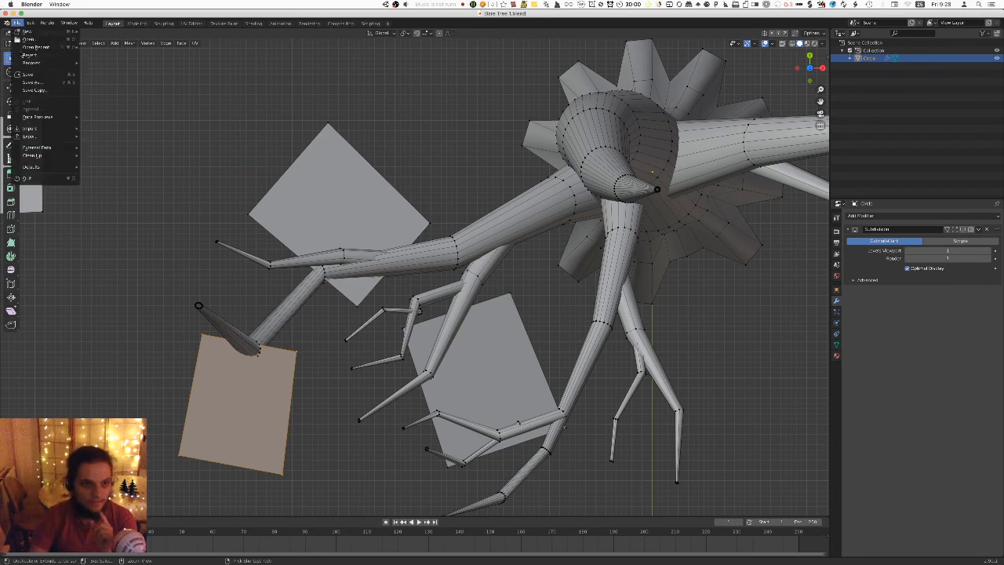
mouse_move(44, 138)
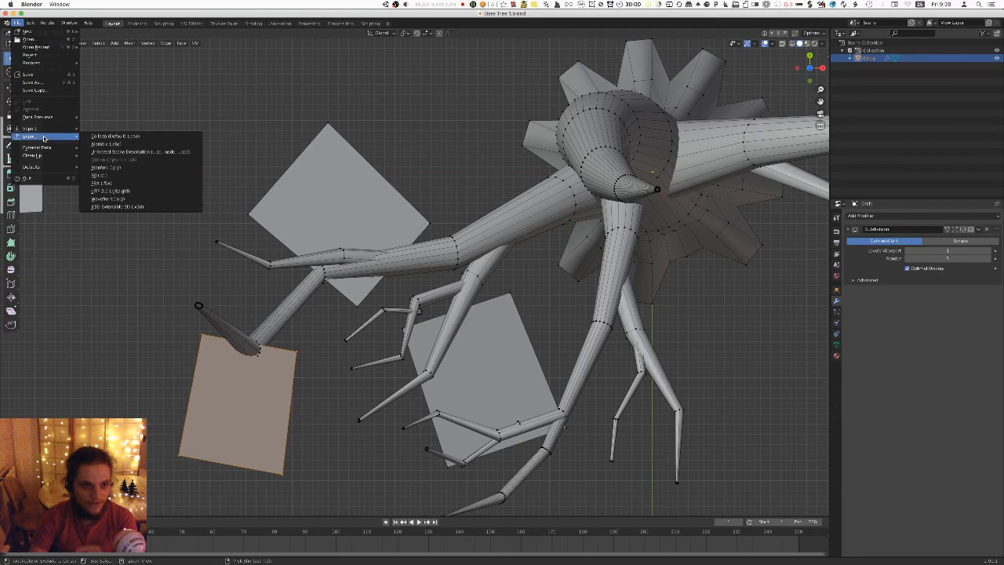
left_click(147, 183)
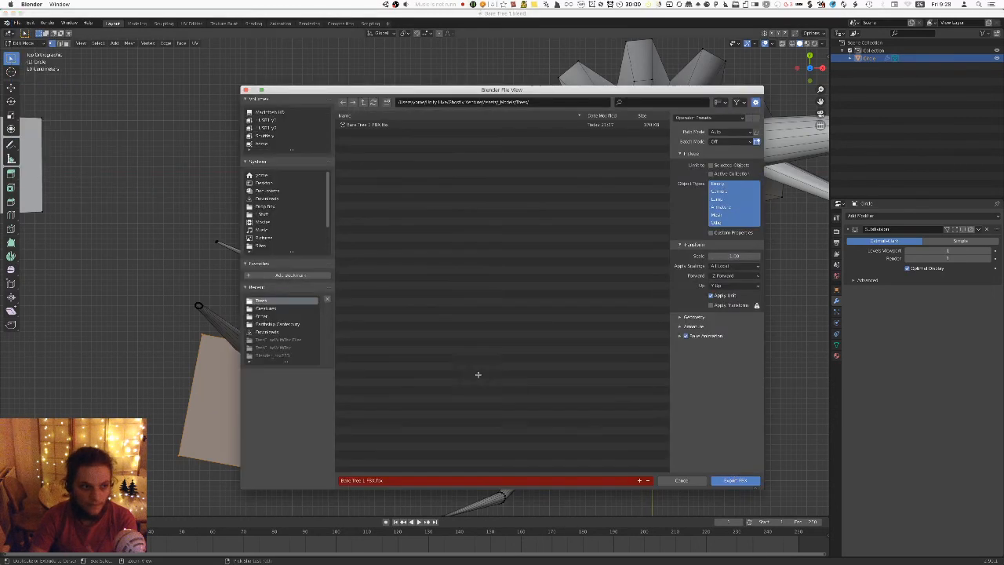
left_click(734, 480)
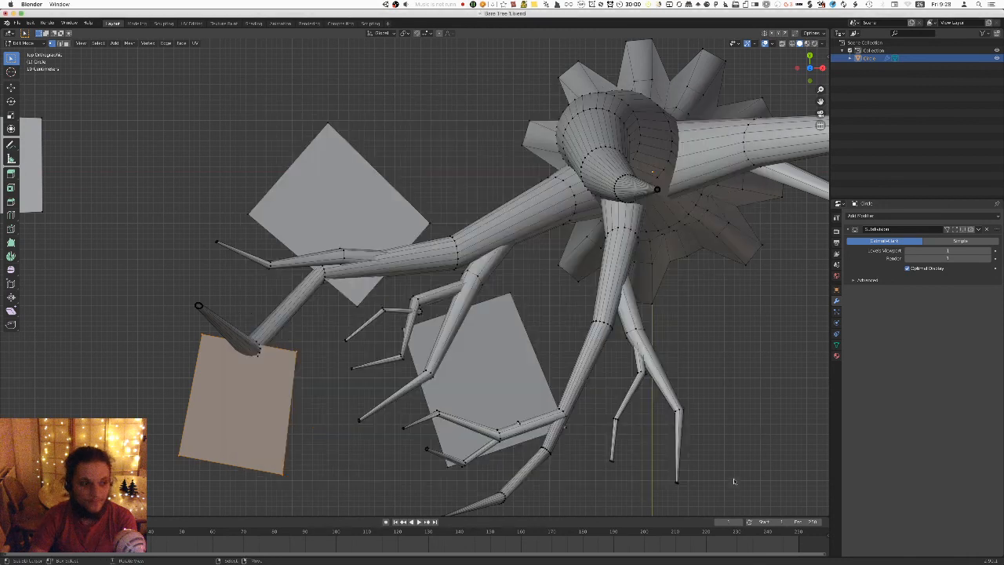
key("super+Tab")
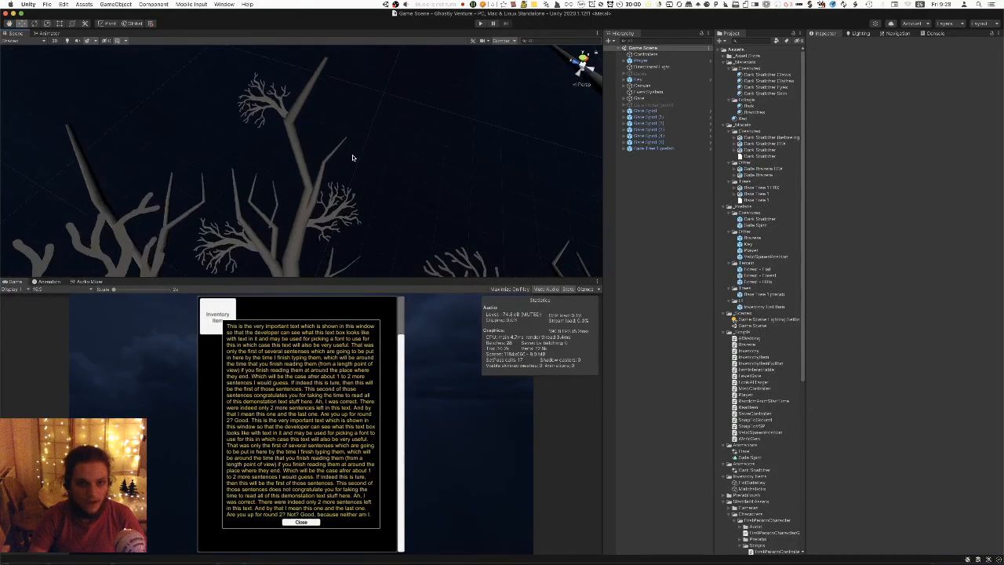
key("super+Tab")
Duplicate the selected foliage plane, rotate the copy, and move it over the thick upturned branch tip.
key("shift+d")
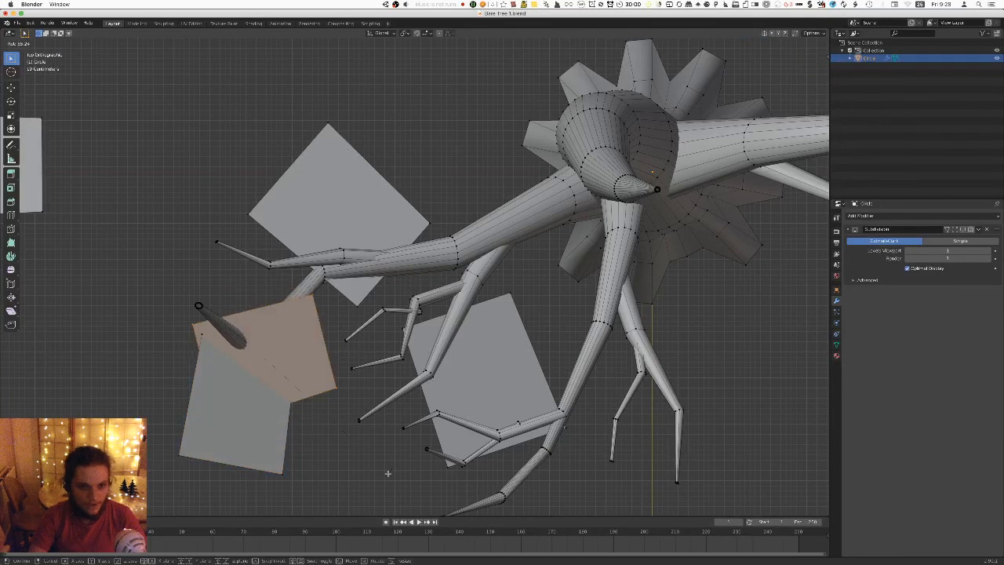
key("g")
left_click(380, 437)
Tilt the duplicated plane freely and lower it so that it meets the upturned branch just below its tip.
middle_click_drag(380, 437, 395, 273)
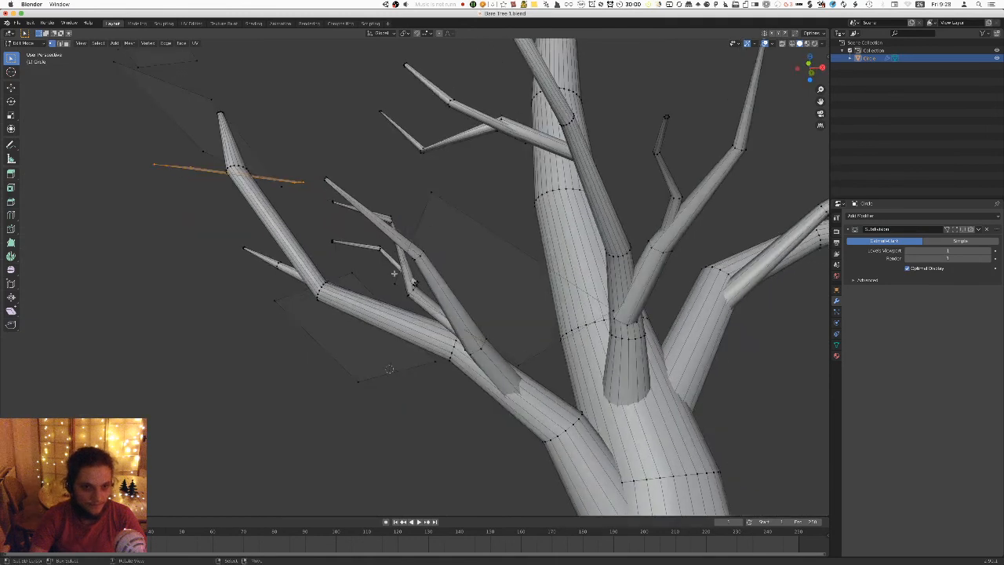
key("r")
key("r")
left_click(464, 266)
middle_click_drag(463, 267, 473, 233)
key("r")
left_click(475, 238)
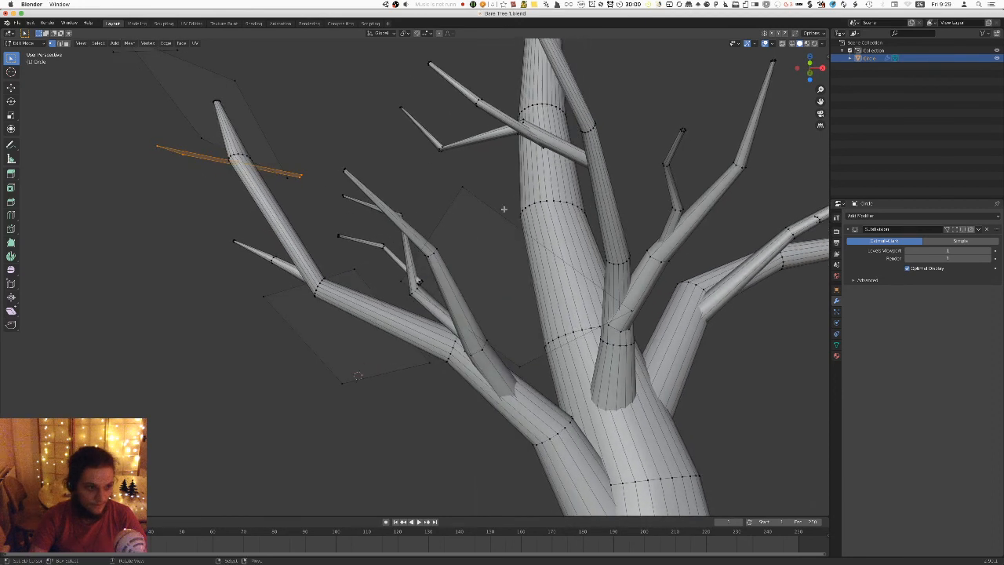
key("r")
key("g")
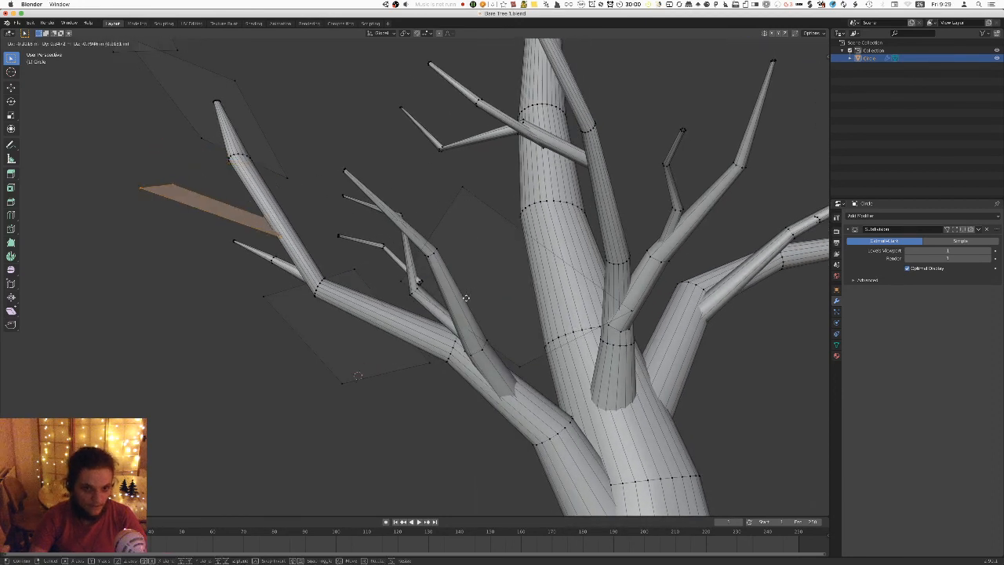
left_click(468, 292)
key("KP_7")
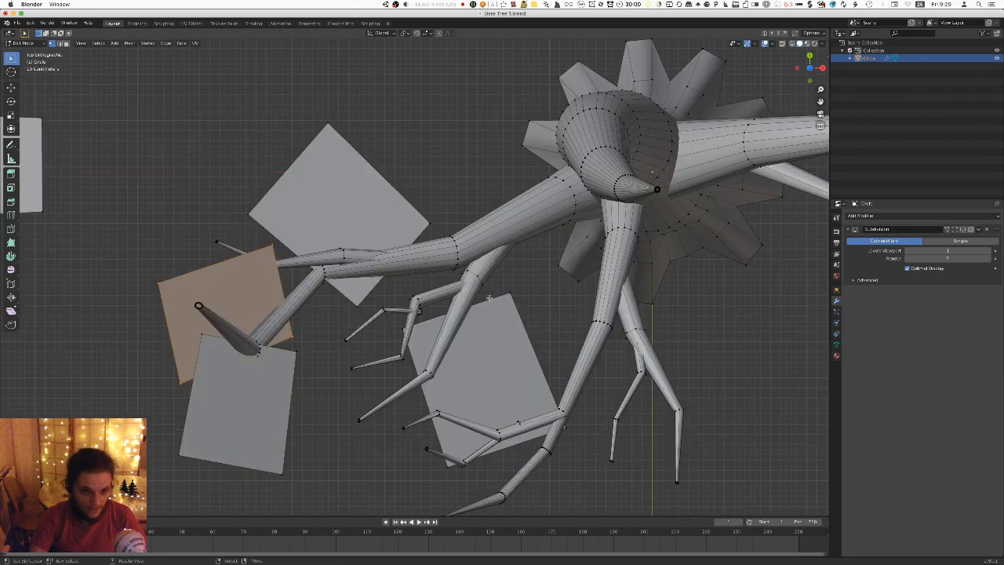
Export the tree with the new plane over Bare Tree 1 FBX.fbx and check it in Unity's Scene view.
left_click(17, 22)
mouse_move(61, 140)
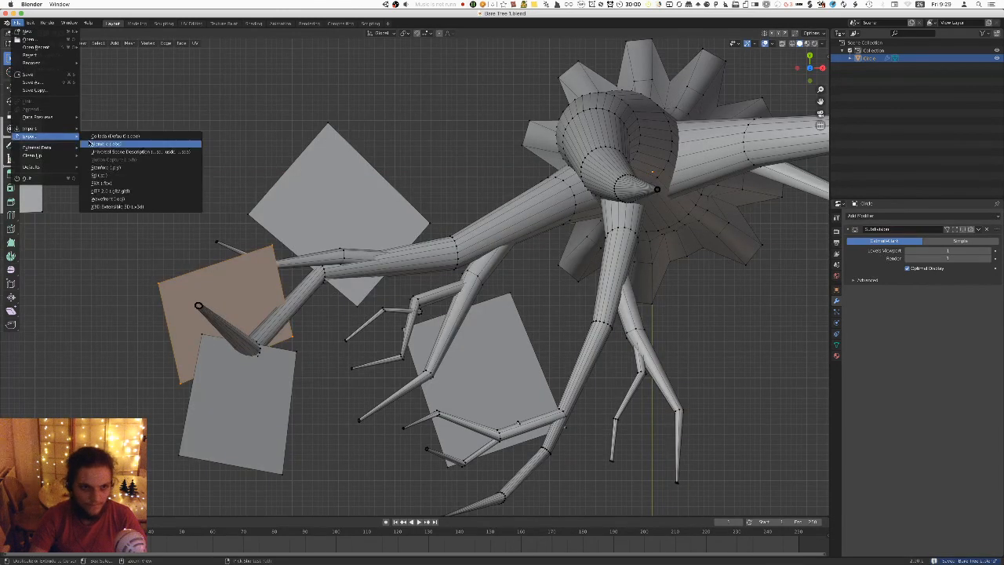
left_click(115, 184)
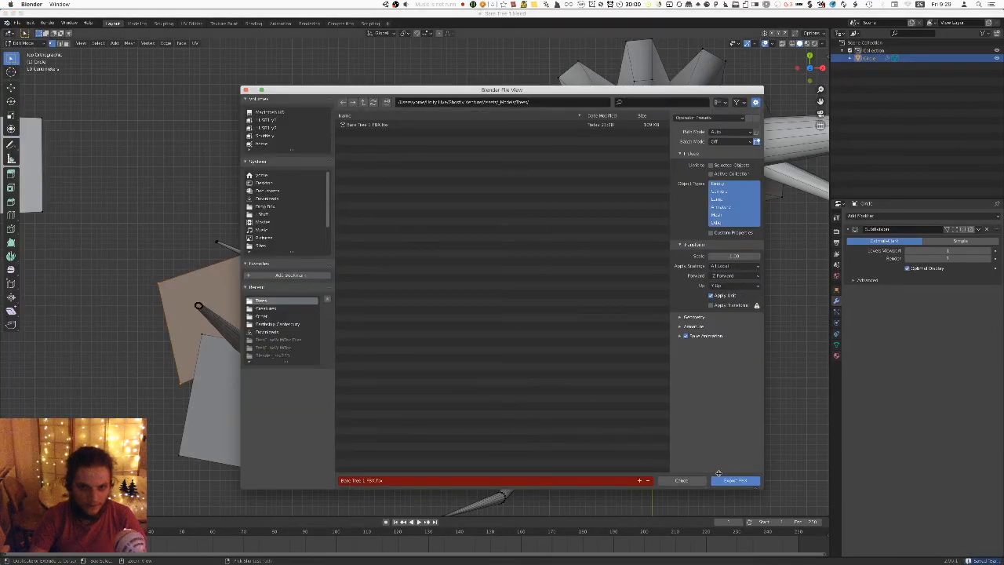
left_click(728, 484)
key("super+Tab")
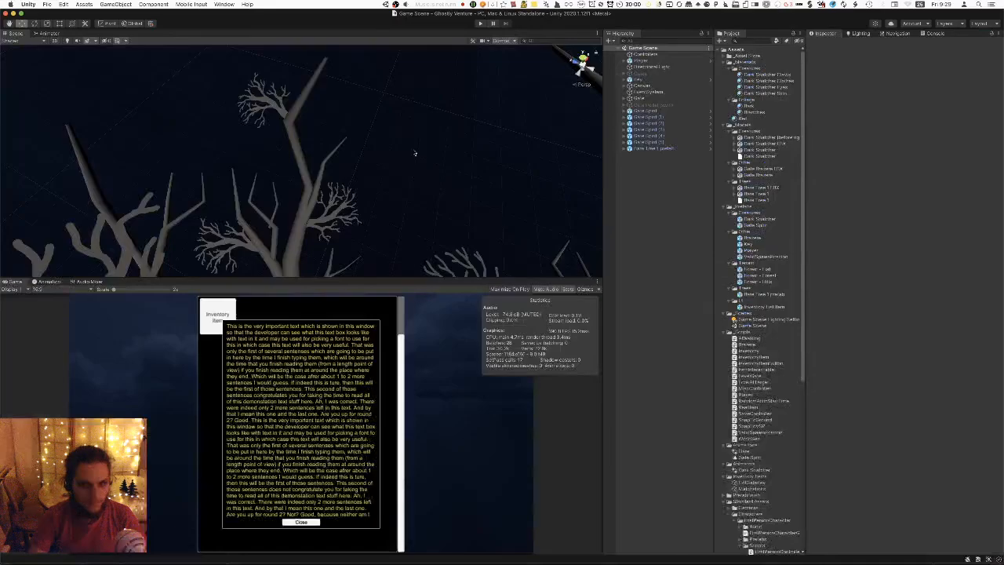
key("super+Tab")
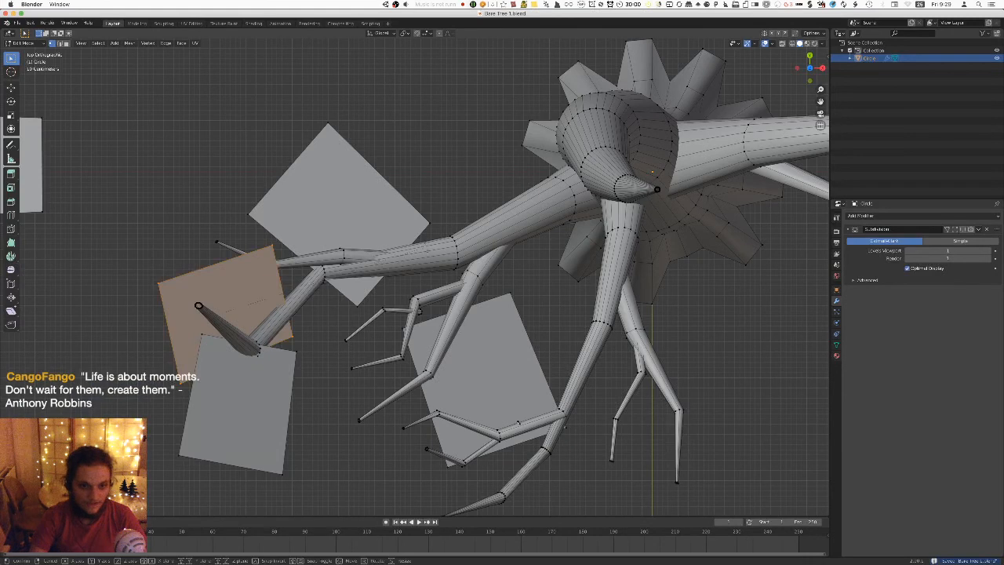
key("super+Tab")
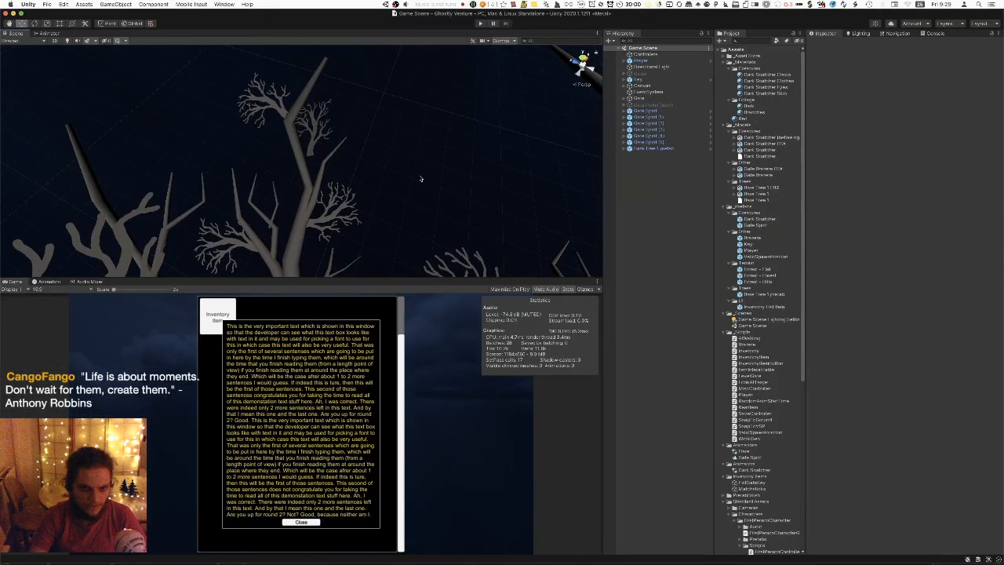
Return to Blender and rotate the duplicated plane around the branch tip in the top view.
key("super+Tab")
key("r")
left_click(398, 318)
key("r")
left_click(390, 316)
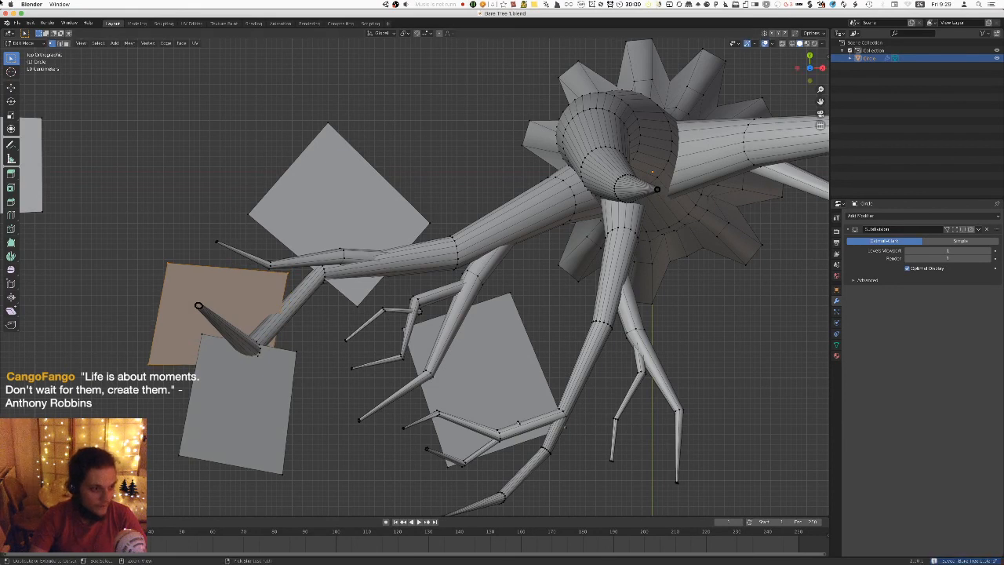
Re-export the rotated plane to Bare Tree 1 FBX.fbx, inspect the branch in Unity, and return to Blender.
left_click(17, 23)
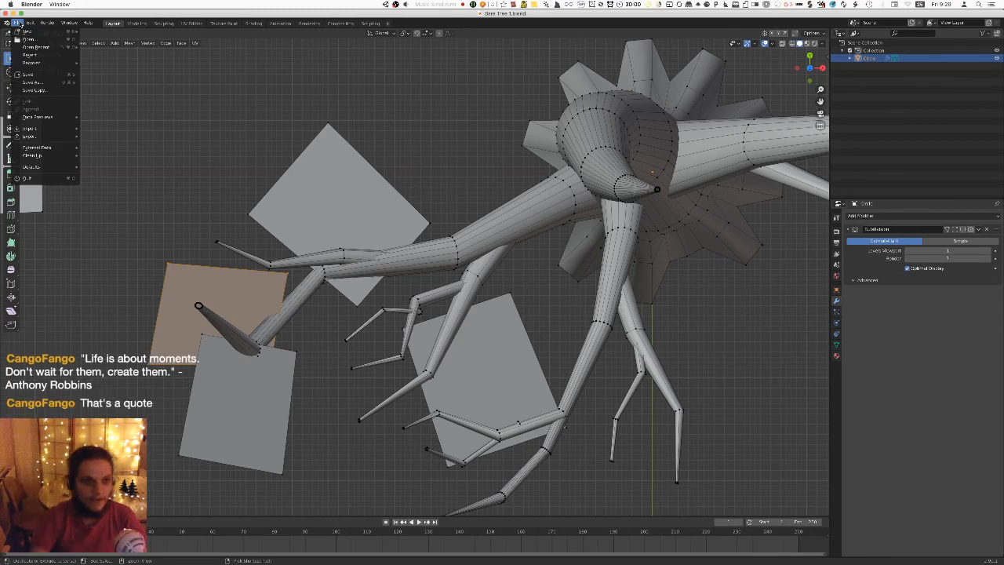
mouse_move(41, 138)
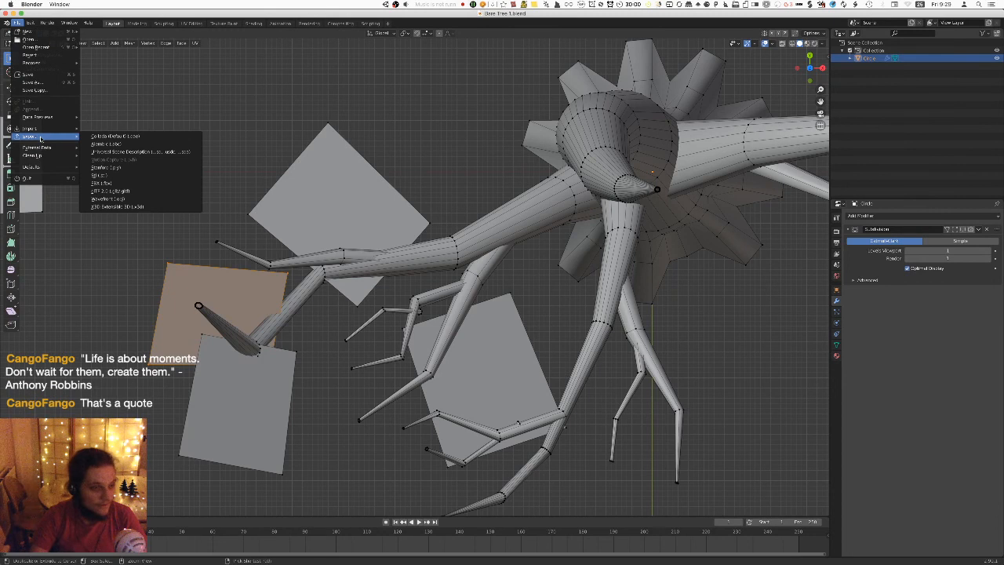
left_click(110, 183)
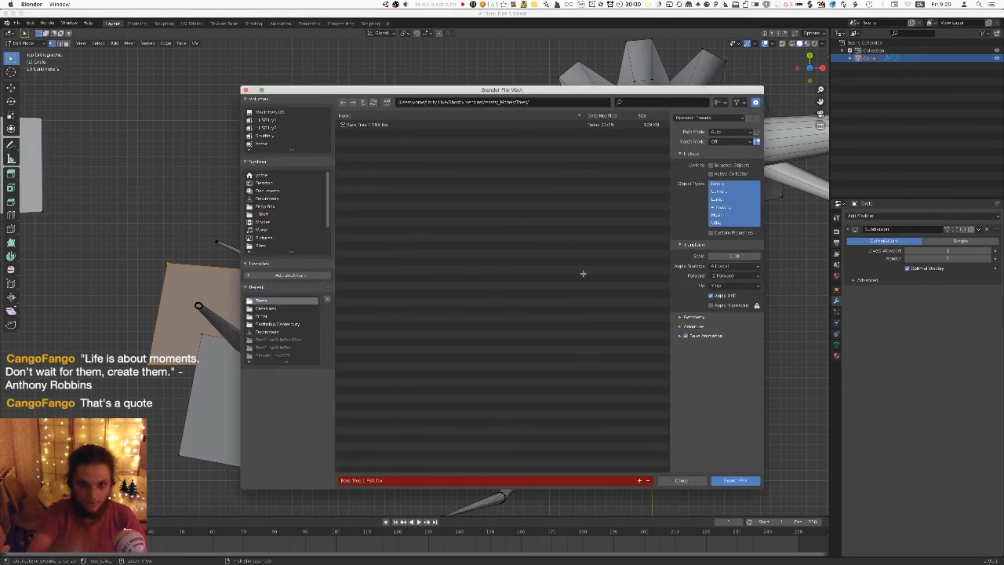
left_click(724, 481)
key("super+Tab")
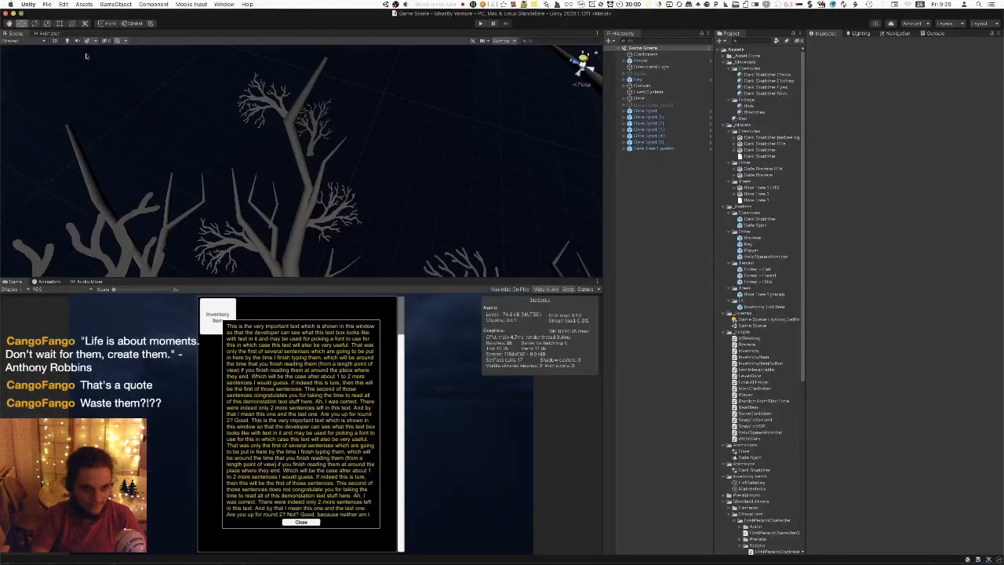
right_click_drag(374, 168, 289, 92)
key("super+Tab")
Rotate the duplicated plane from a side view so that it slopes upward along its branch.
middle_click_drag(492, 251, 630, 232)
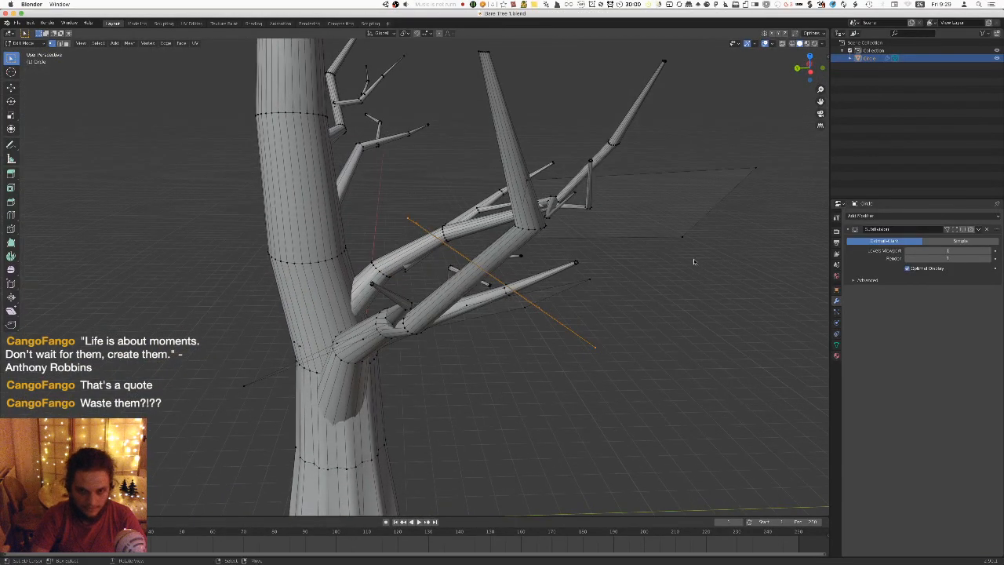
key("r")
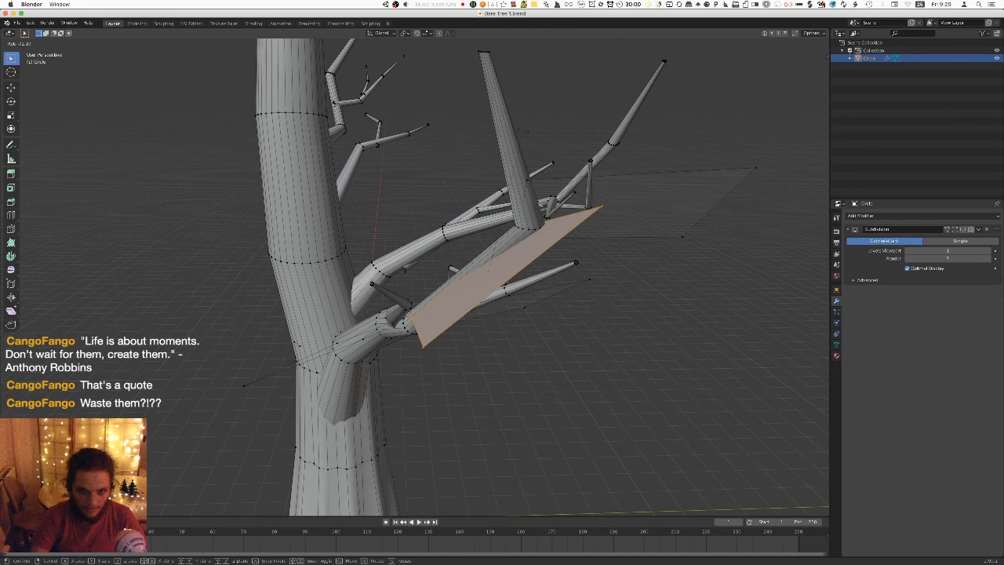
key("Return")
middle_click_drag(440, 282, 534, 235)
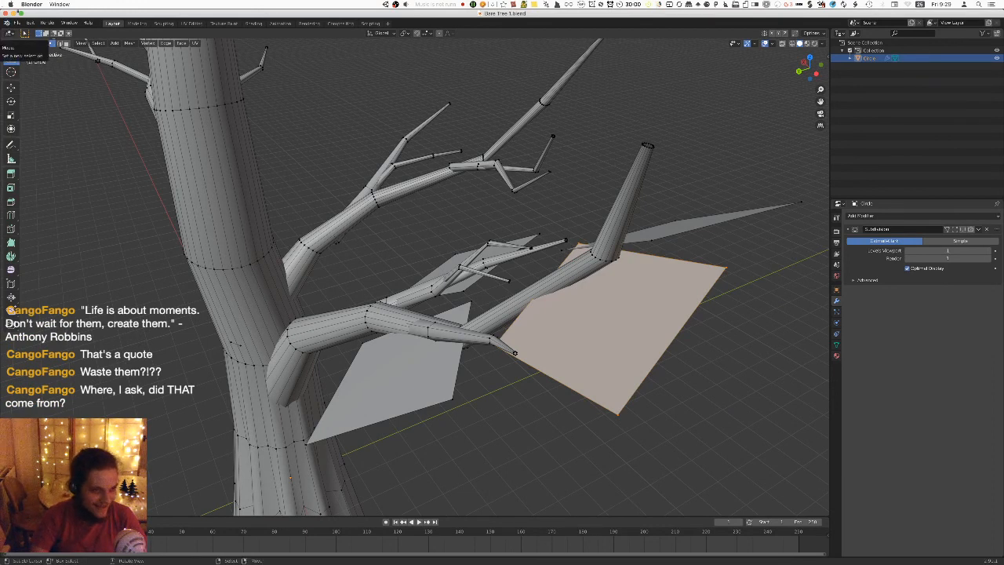
Export the re-angled plane over Bare Tree 1 FBX.fbx, look at it in Unity, and return to Blender.
left_click(15, 22)
mouse_move(57, 137)
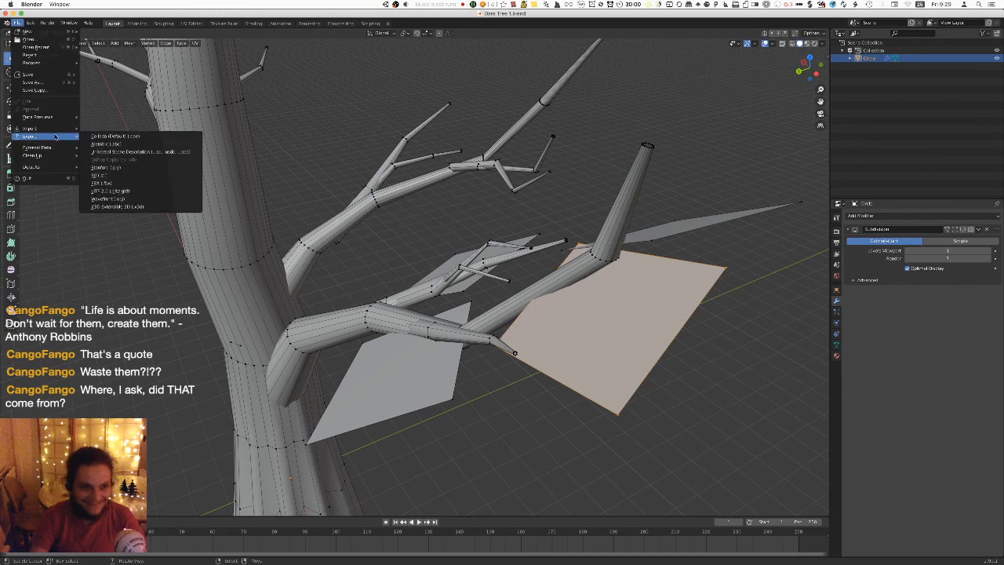
left_click(119, 183)
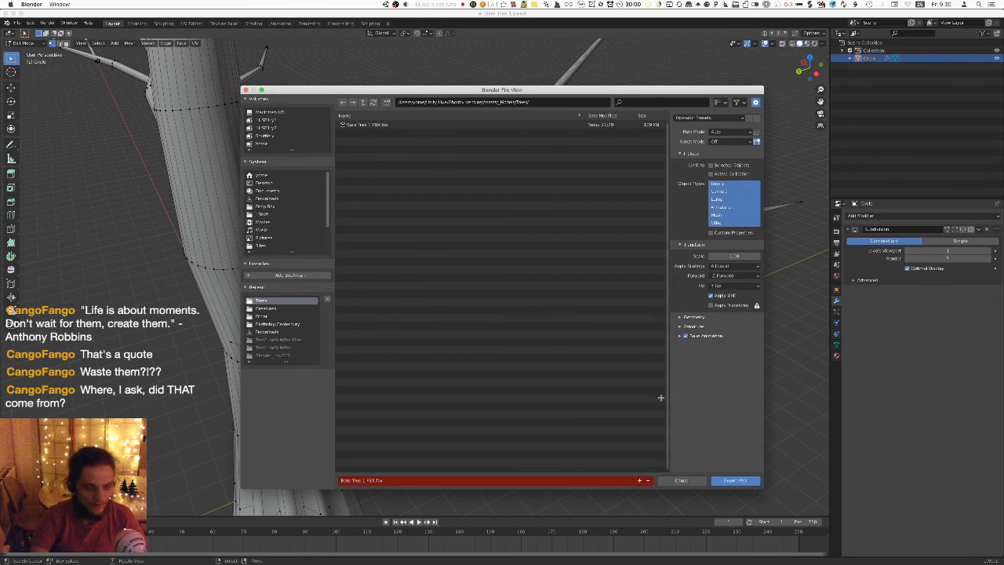
left_click(735, 480)
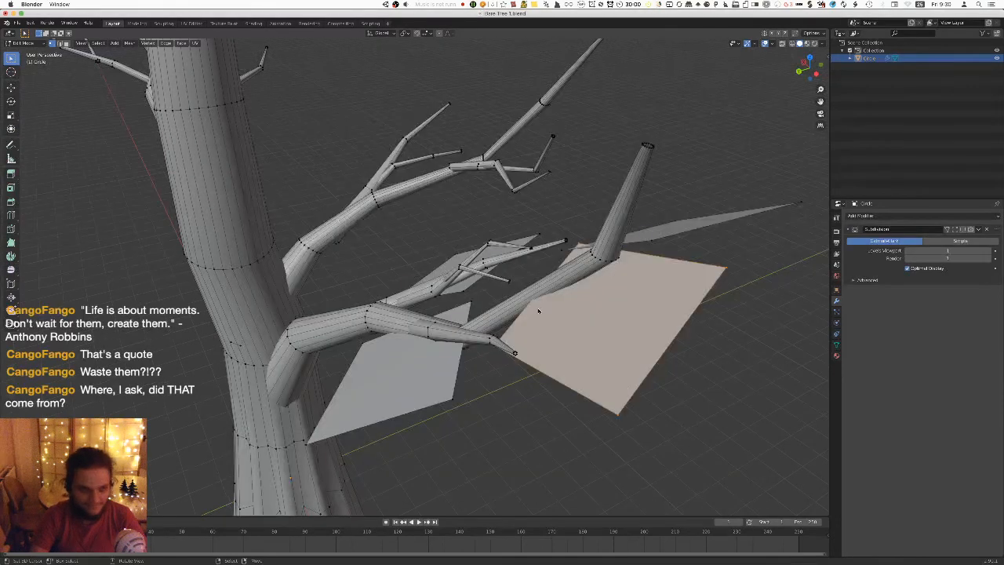
key("super+Tab")
right_click_drag(287, 146, 276, 177)
key("super+Tab")
Save the file, then select the finished lower branch with its twigs and four foliage planes and hide them.
middle_click_drag(497, 284, 549, 311)
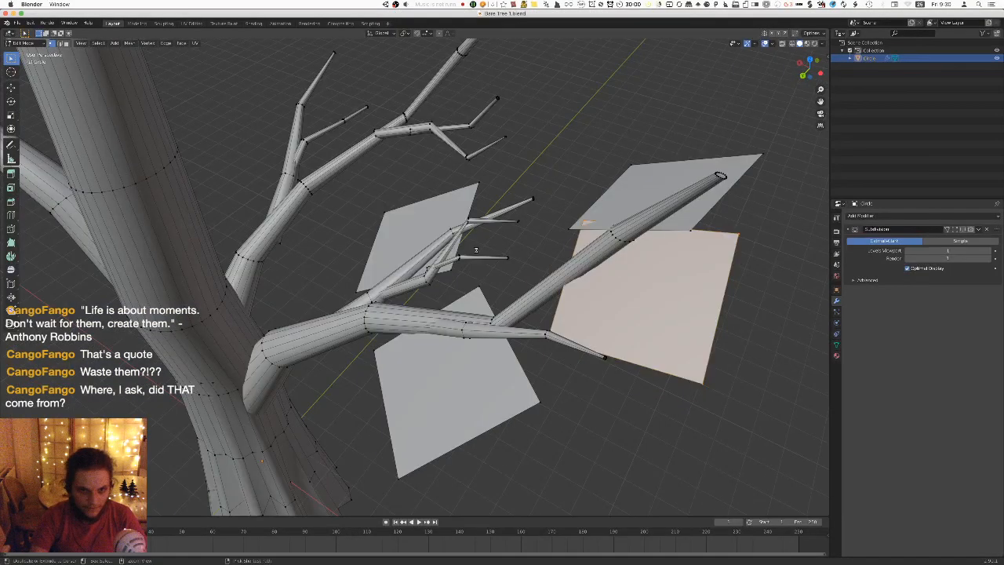
key("ctrl+s")
scroll(249, 236, "down", 4)
middle_click_drag(249, 235, 282, 229)
left_click(524, 306, "alt")
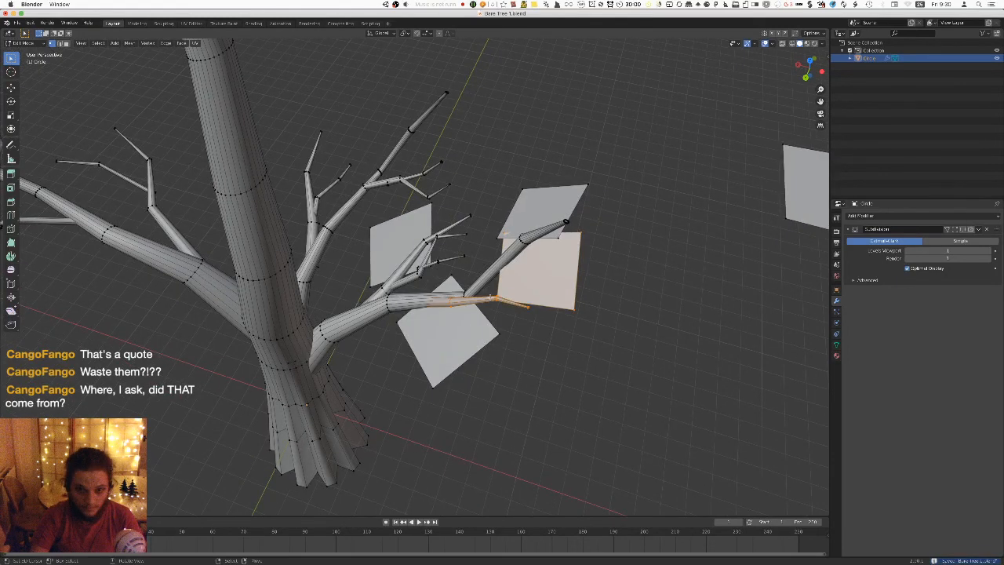
key("l")
key("l")
key("l")
key("l")
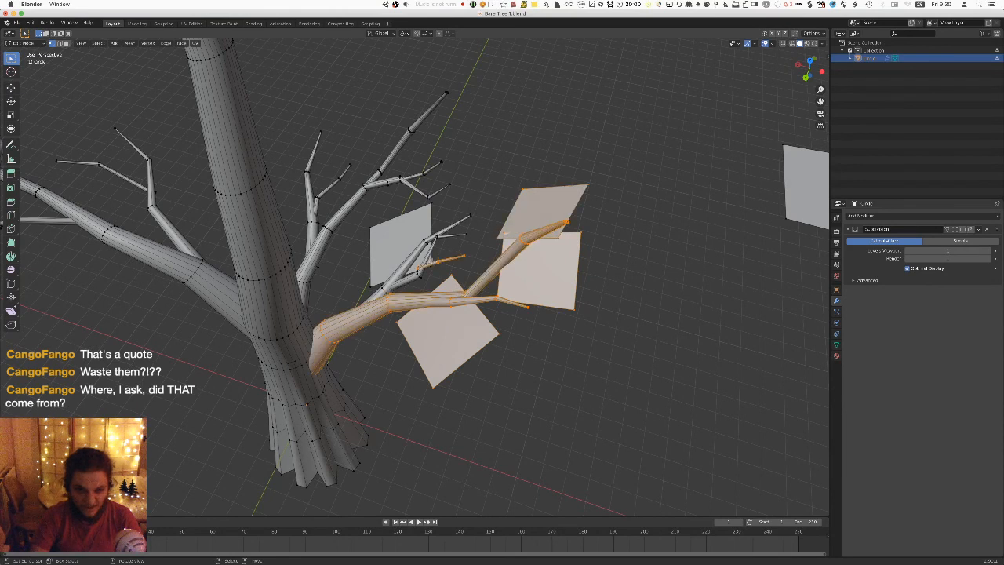
key("l")
key("l")
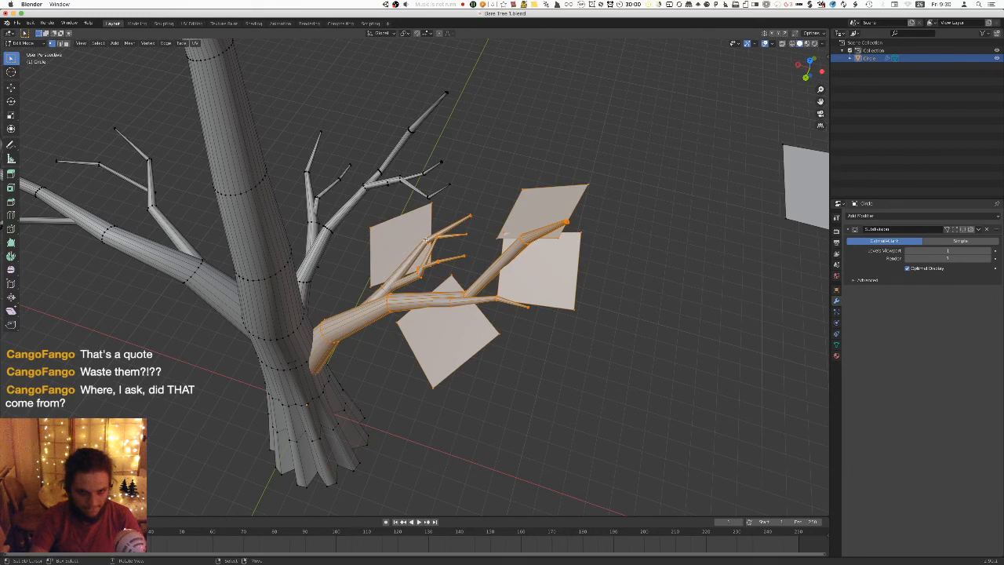
key("h")
Save the file, then duplicate the spare foliage plane and place the copy beside the next bare lower branch in top view.
middle_click_drag(459, 232, 485, 201)
key("ctrl+s")
key("KP_7")
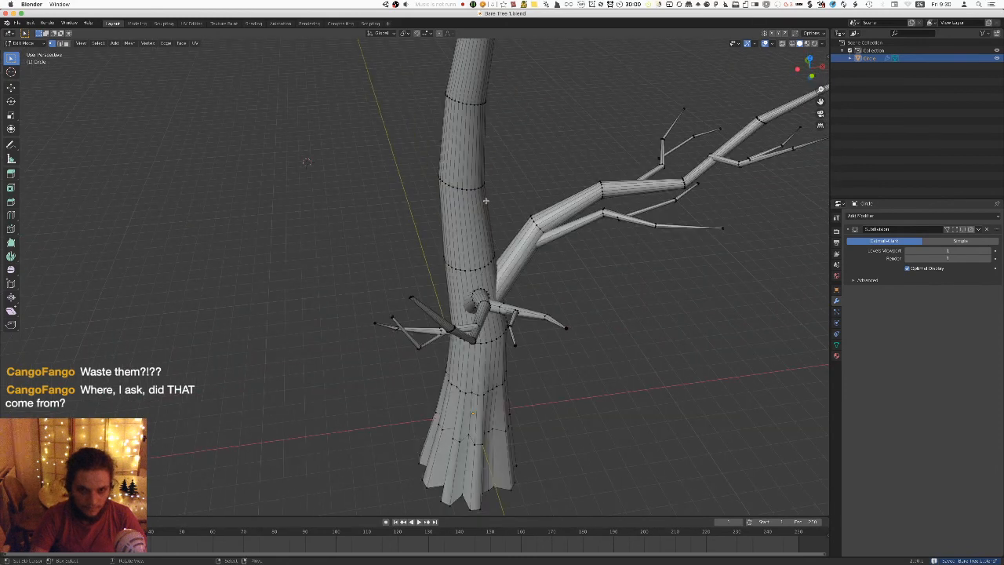
key("KP_7")
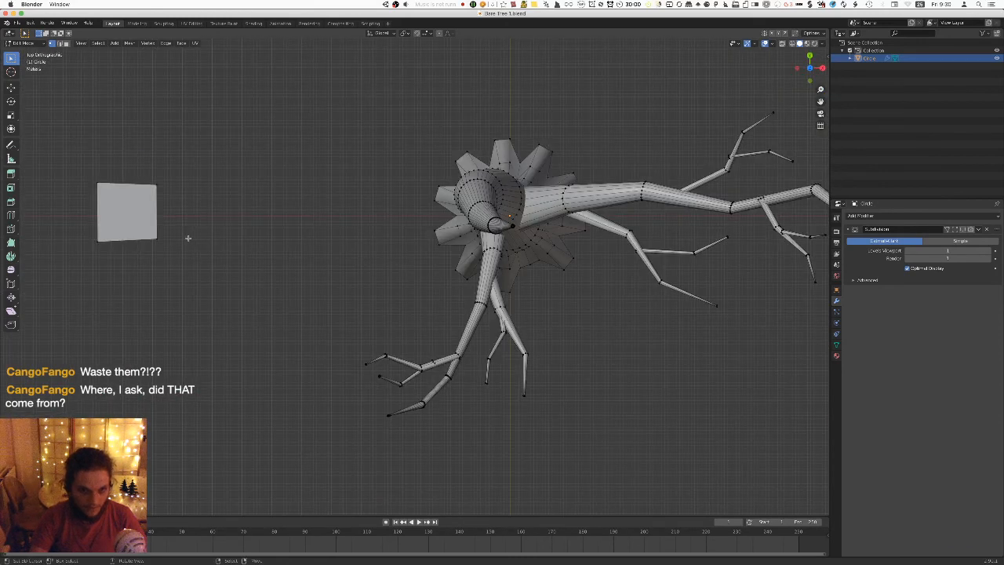
key("shift+d")
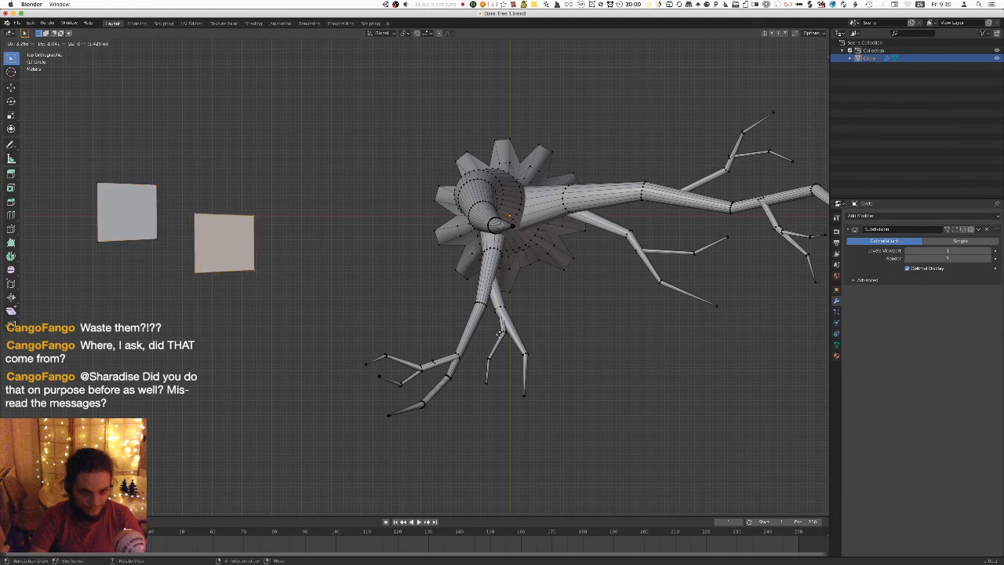
left_click(459, 327)
Move the copied plane along the Z axis in front view to the height of the branch.
scroll(514, 334, "up", 1)
scroll(513, 334, "up", 1)
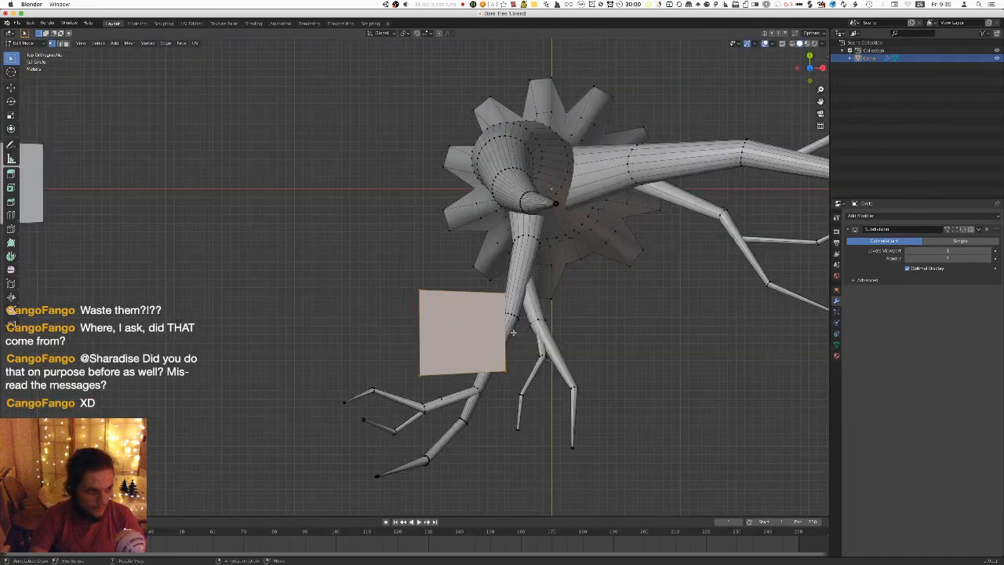
scroll(513, 333, "up", 1)
middle_click_drag(514, 333, 456, 272, "shift")
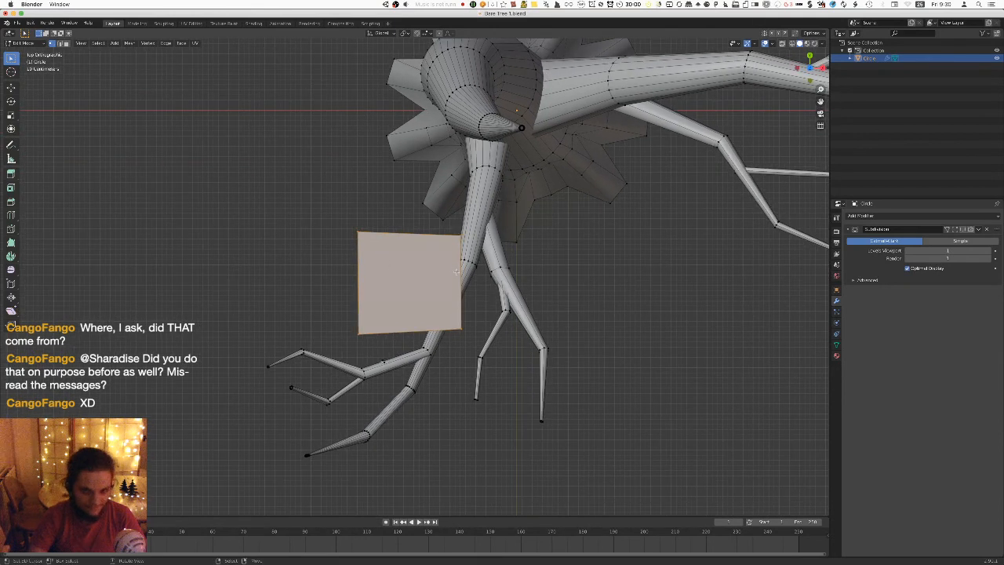
key("KP_1")
key("g")
key("z")
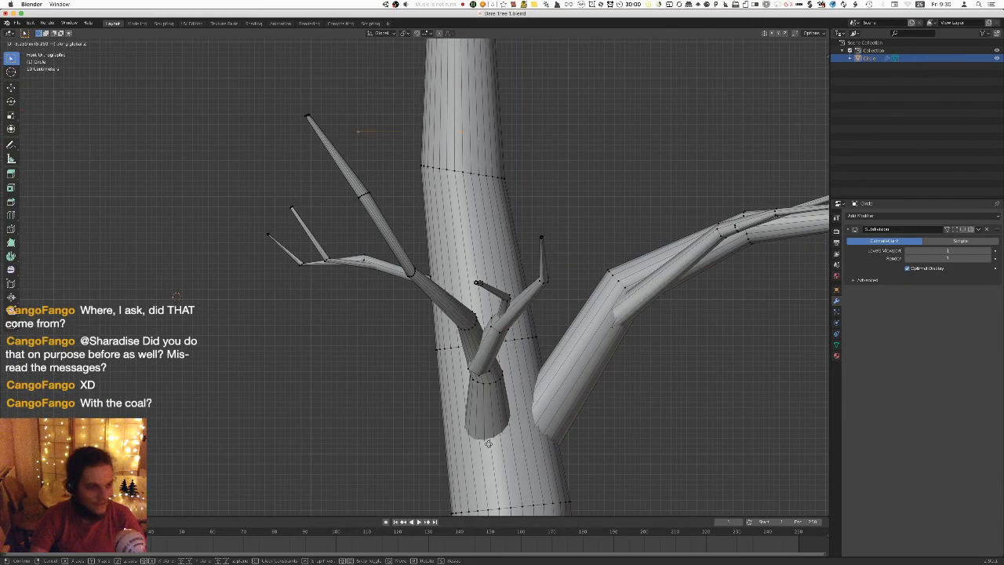
left_click(461, 142)
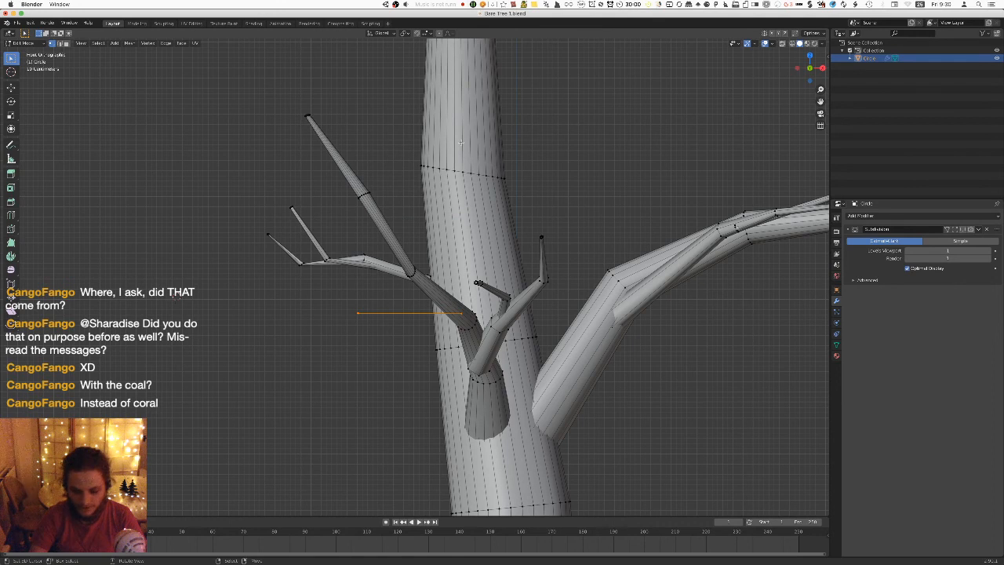
Rotate the plane from a side view so that it slopes upward with the branch.
middle_click_drag(457, 109, 636, 205)
key("r")
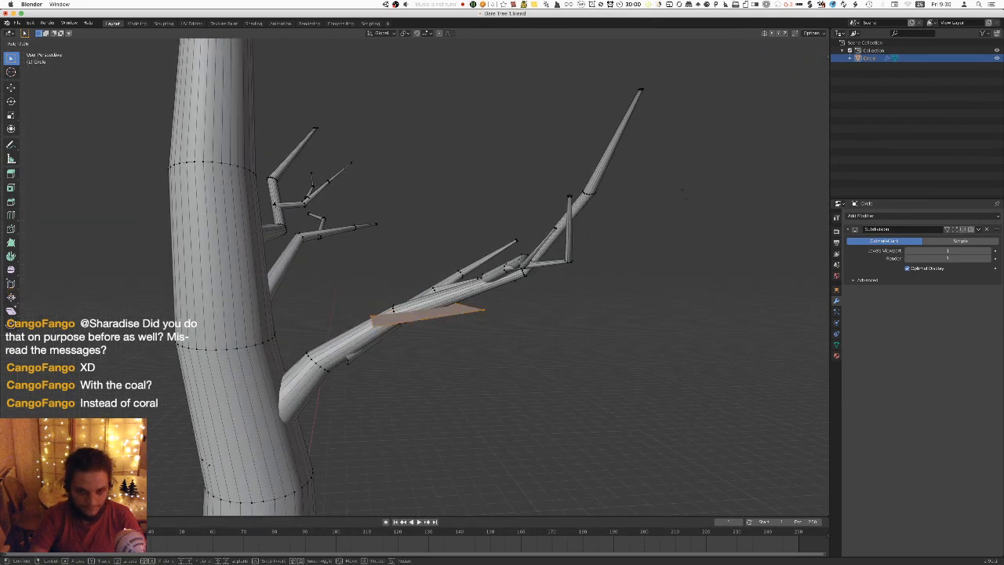
left_click(639, 160)
Enlarge the plane in top view and shift it so its inner edge overlaps the branch.
key("KP_7")
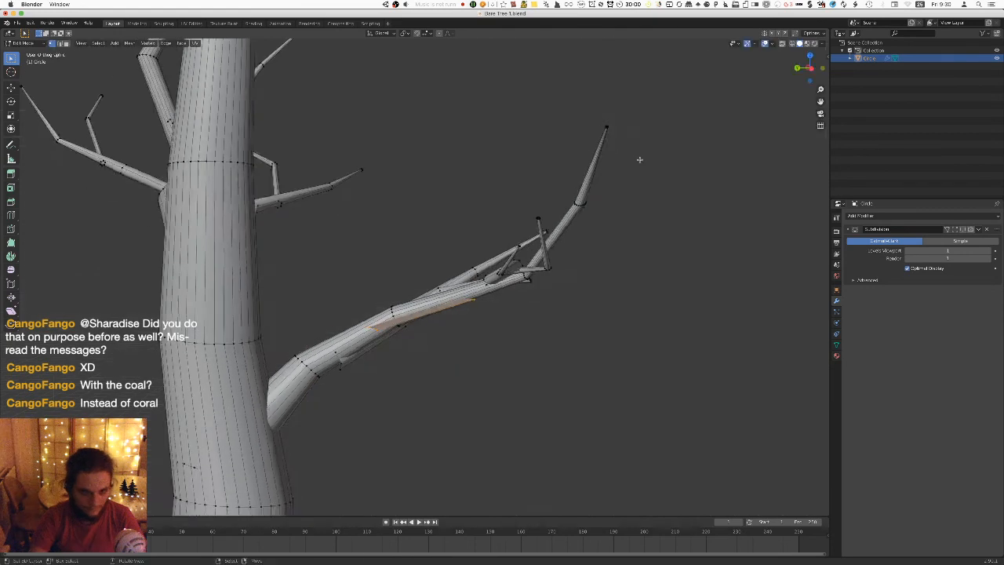
key("s")
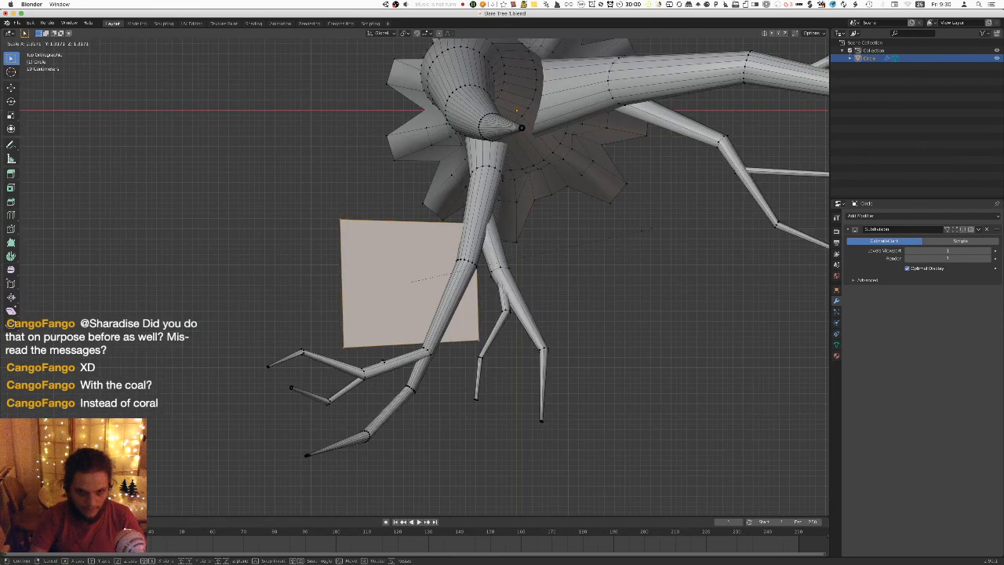
key("g")
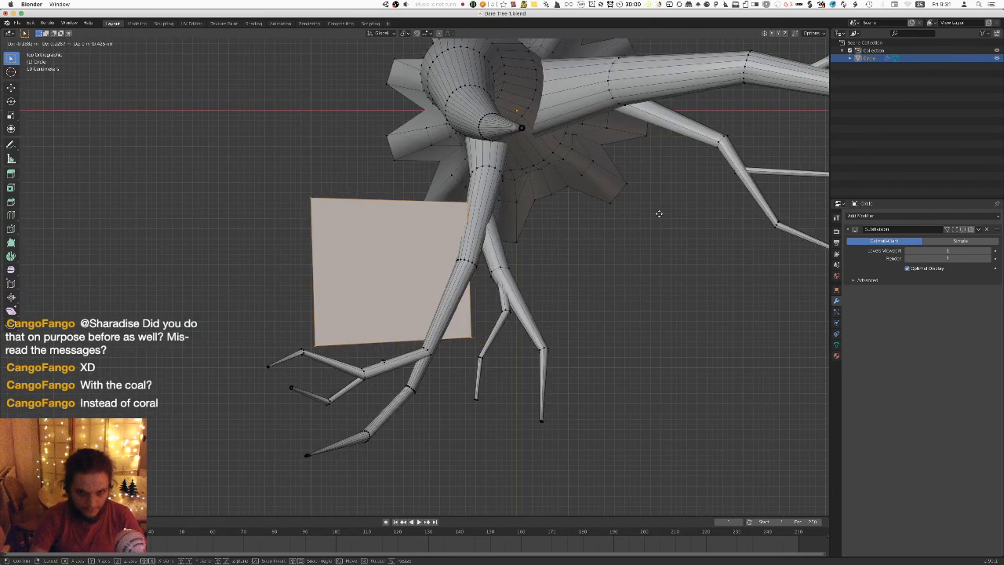
left_click(658, 214)
middle_click_drag(659, 213, 317, 149)
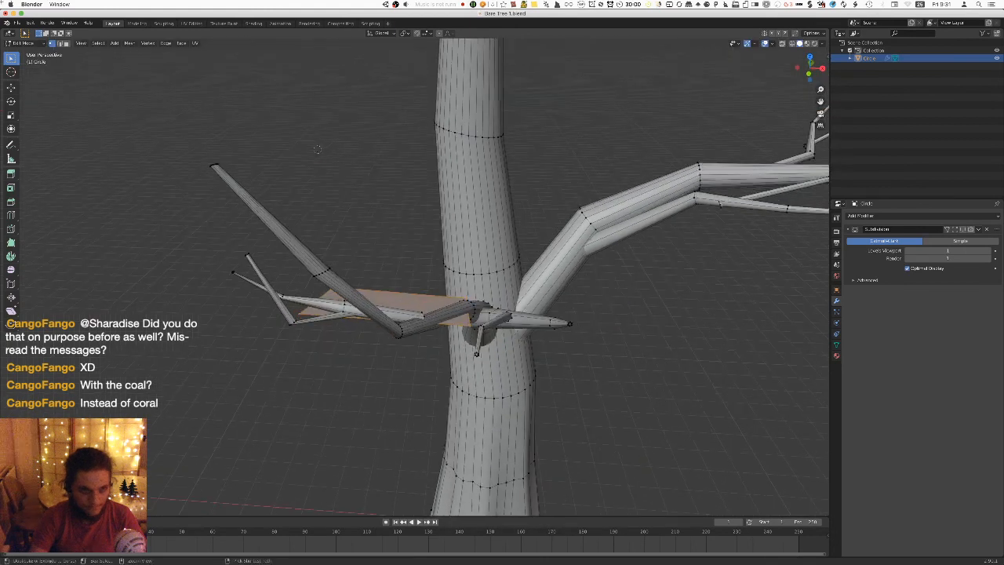
Export the tree over Bare Tree 1 FBX.fbx, look at the new twigs in Unity, and return to Blender.
left_click(16, 22)
mouse_move(51, 137)
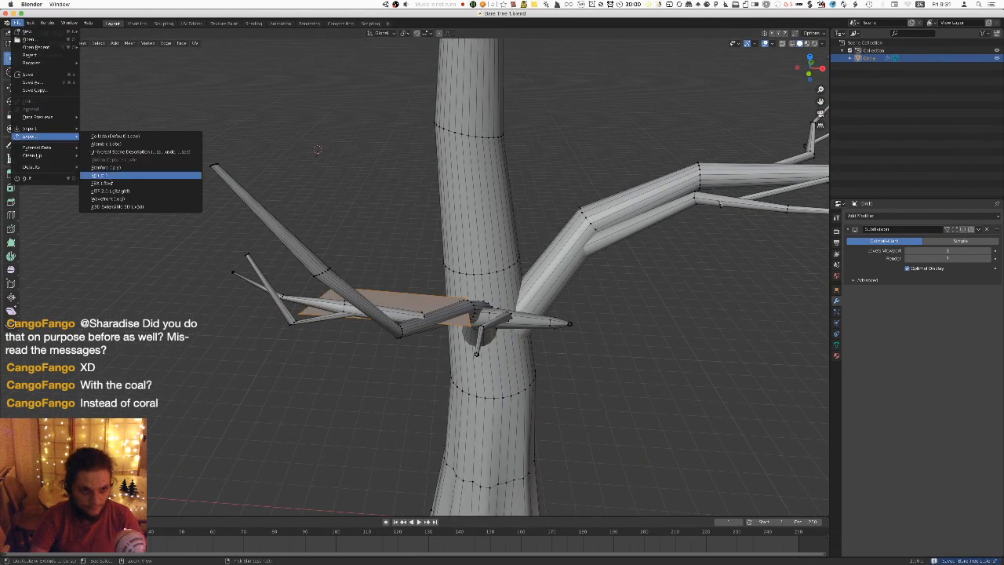
left_click(112, 184)
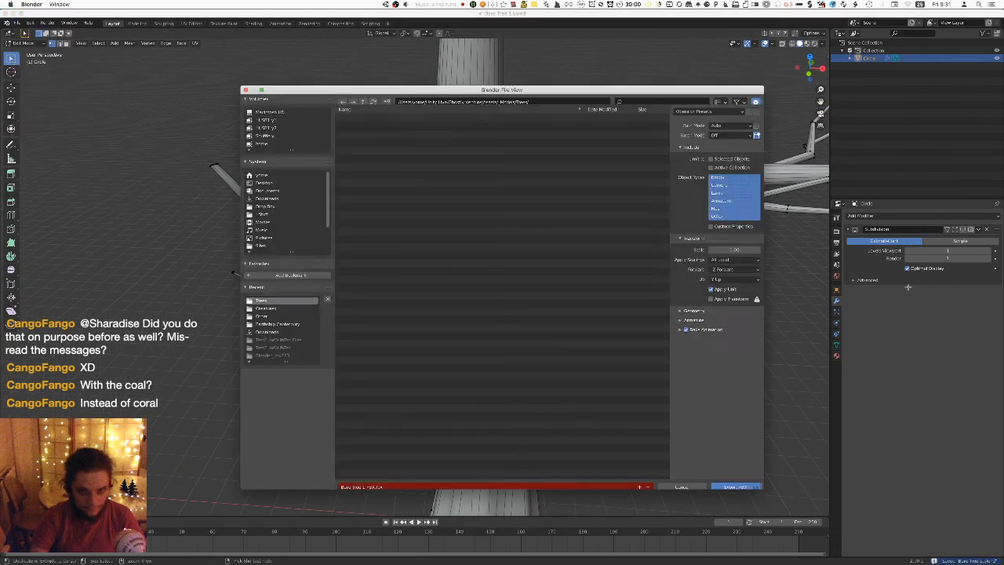
left_click(732, 479)
key("super+Tab")
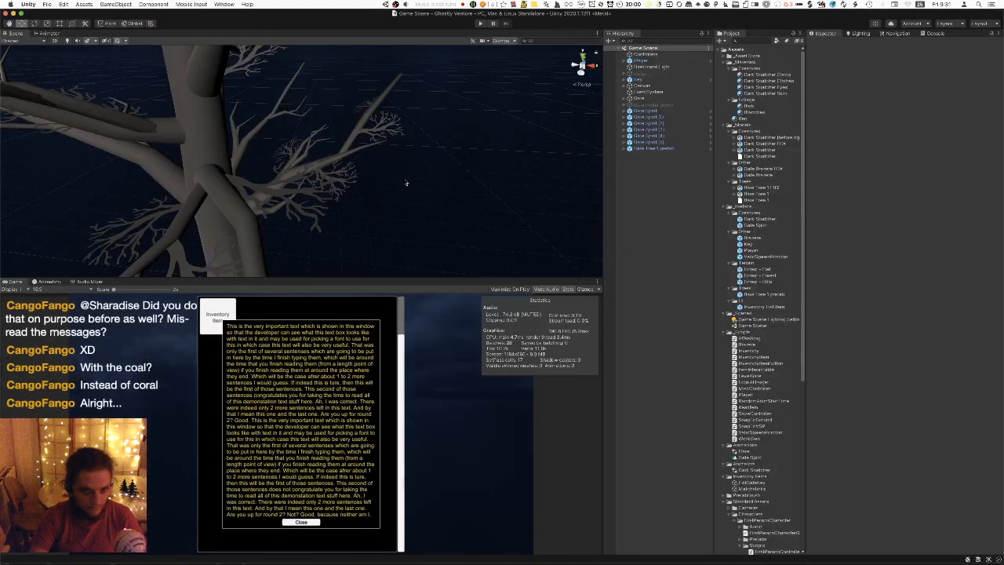
left_click_drag(333, 157, 387, 228, "alt")
key("super+Tab")
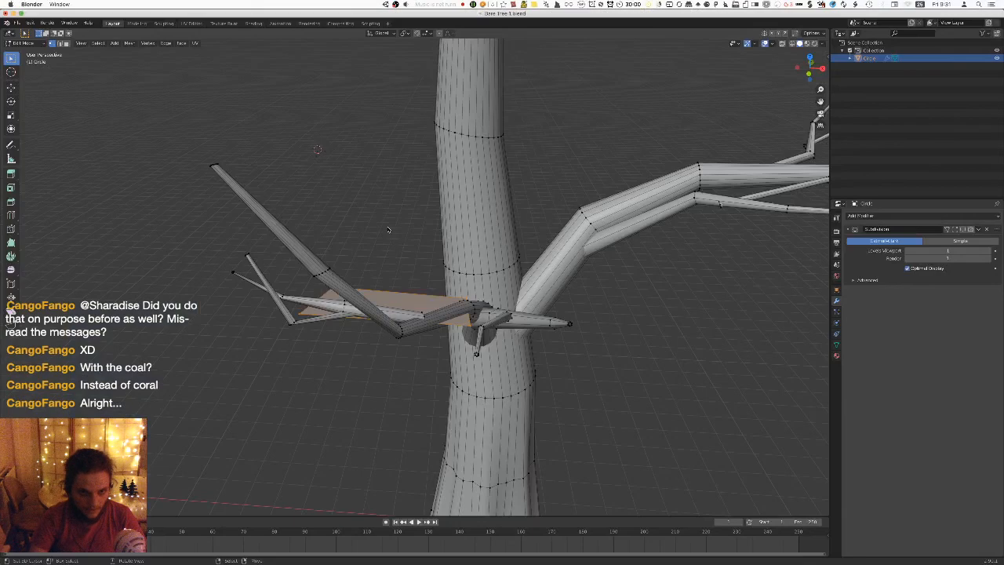
Rotate the plane in top view to follow the branch's direction and move it outward beneath the branch.
key("KP_7")
key("r")
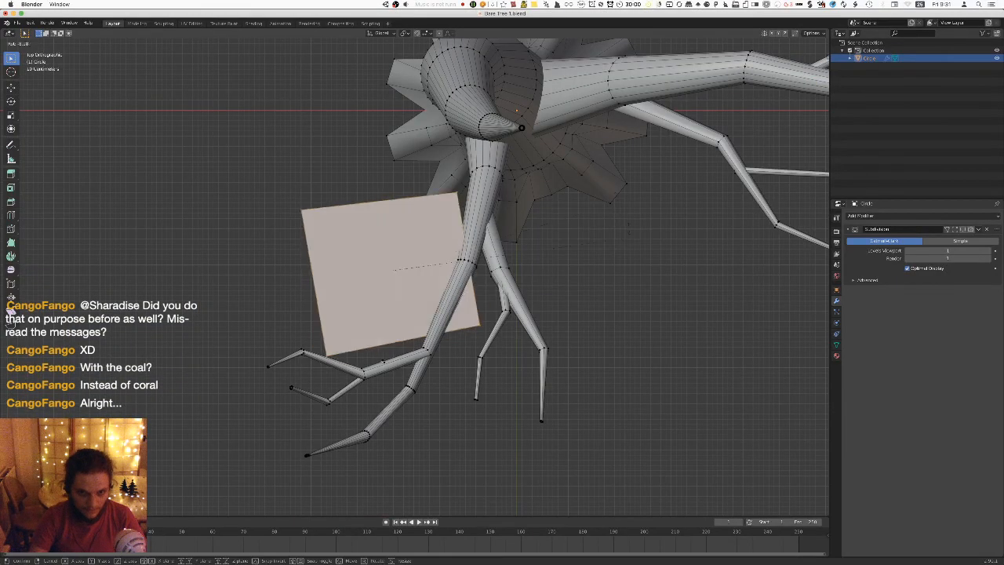
left_click(596, 171)
key("g")
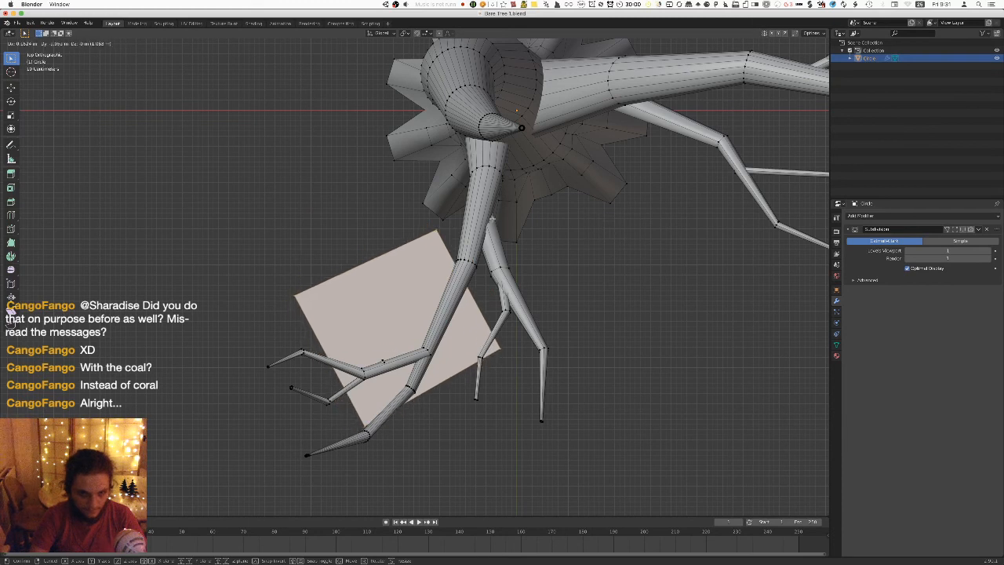
left_click(604, 220)
Re-export the turned plane to Bare Tree 1 FBX.fbx, inspect its twigs in Unity, and return to Blender.
left_click(17, 23)
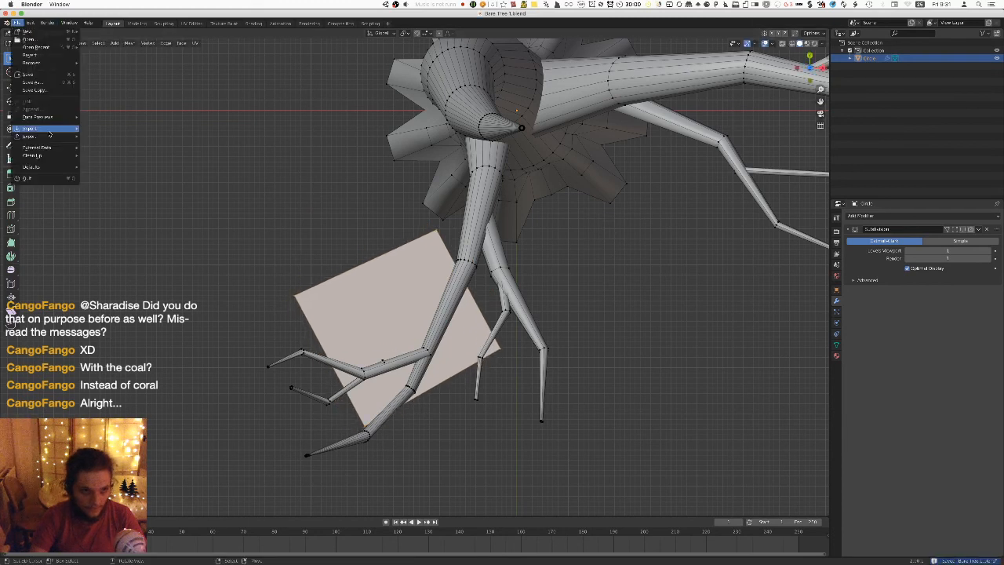
mouse_move(47, 136)
left_click(121, 185)
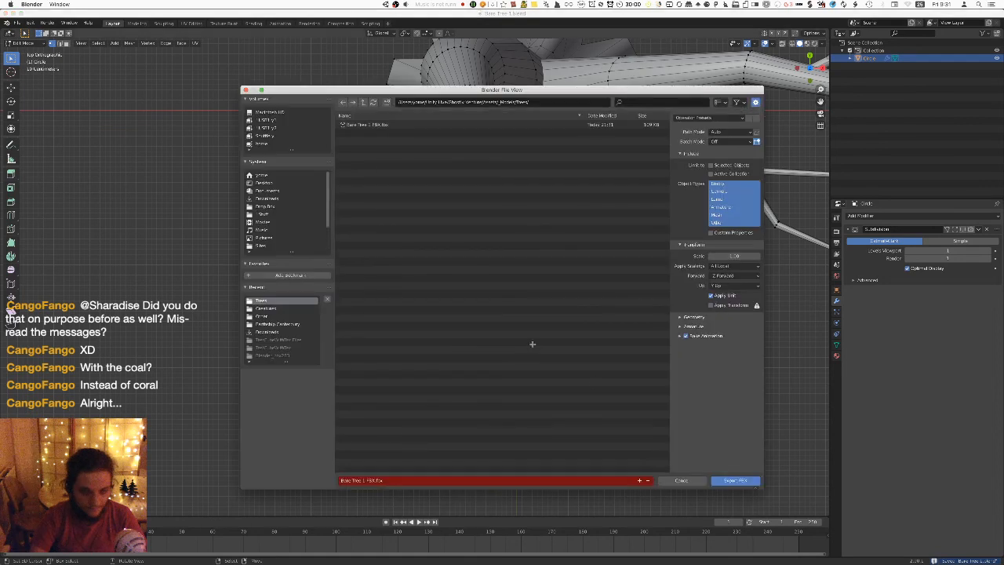
left_click(727, 481)
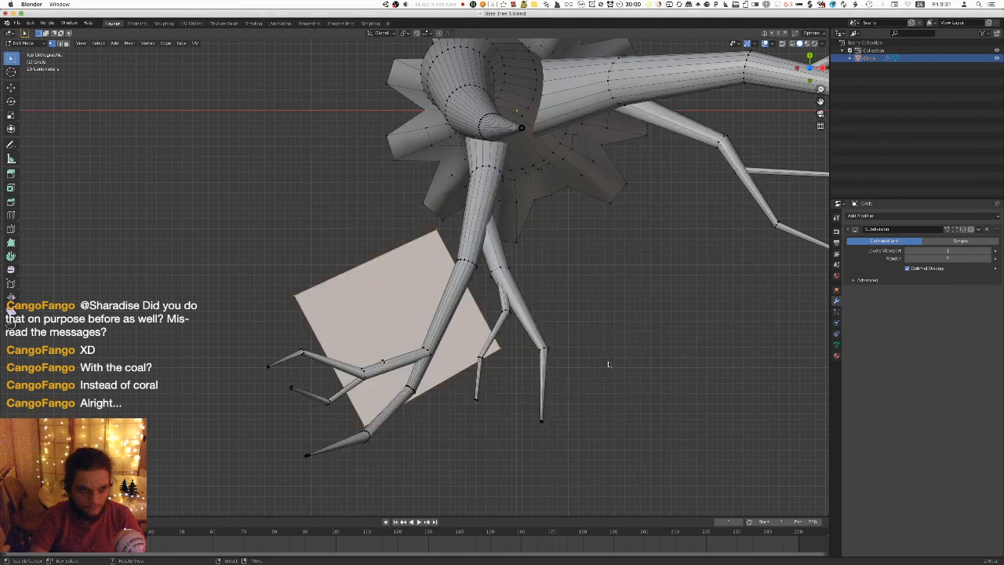
key("super+Tab")
left_click_drag(340, 170, 337, 84, "alt")
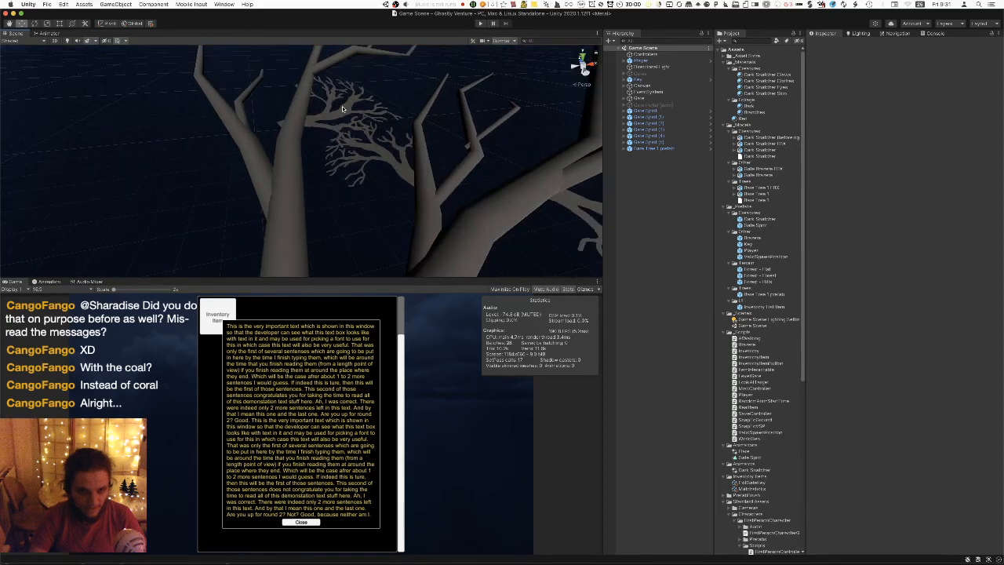
key("super+Tab")
Move the plane closer to the trunk in top view, then adjust its height in front view to meet the branch base.
key("g")
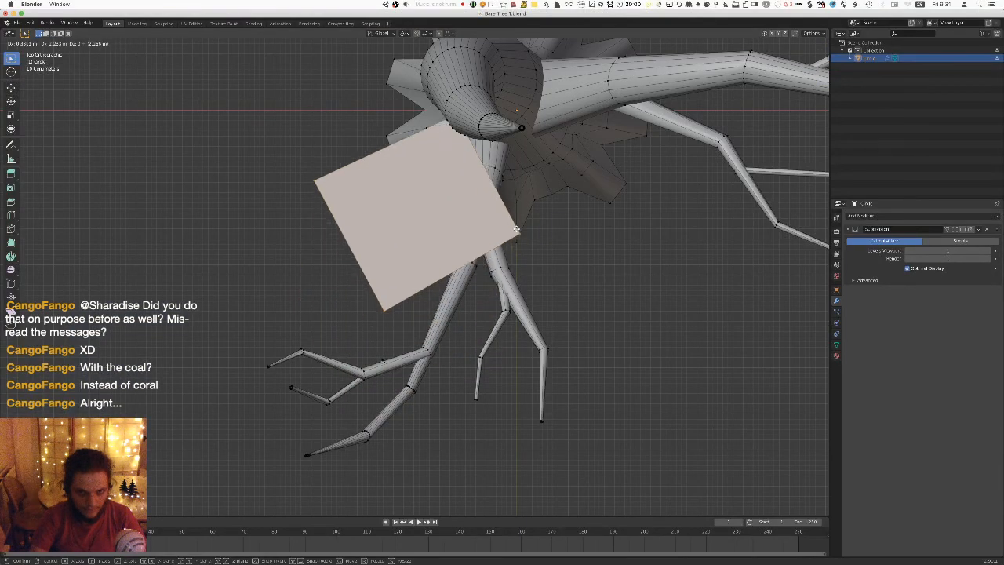
left_click(518, 219)
key("KP_1")
key("g")
key("z")
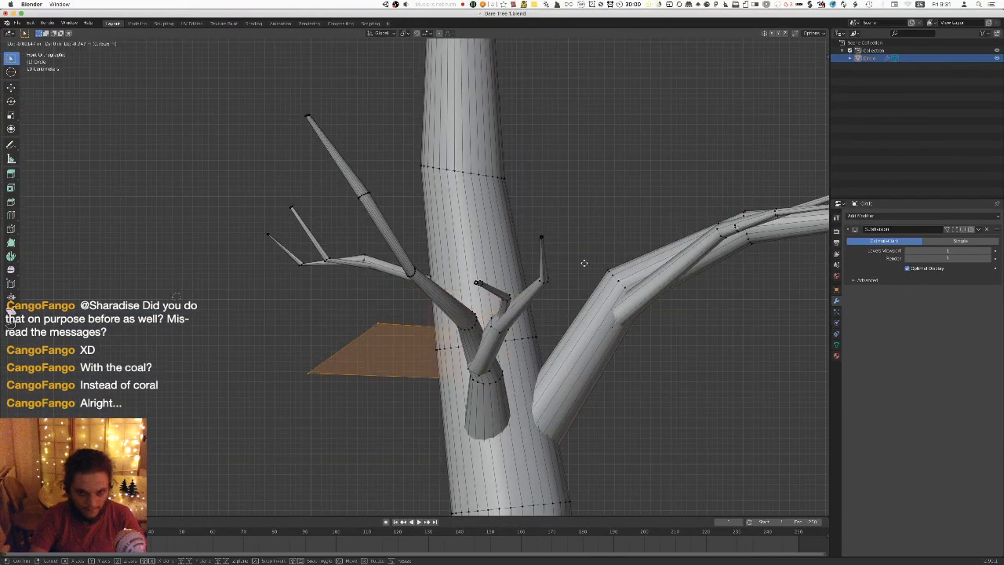
left_click(575, 274)
Tilt the plane from an angled view and fine-tune its height along the Z axis beneath the branch.
middle_click_drag(576, 274, 599, 243)
key("r")
left_click(576, 260)
key("g")
key("z")
left_click(601, 259)
middle_click_drag(598, 280, 598, 308)
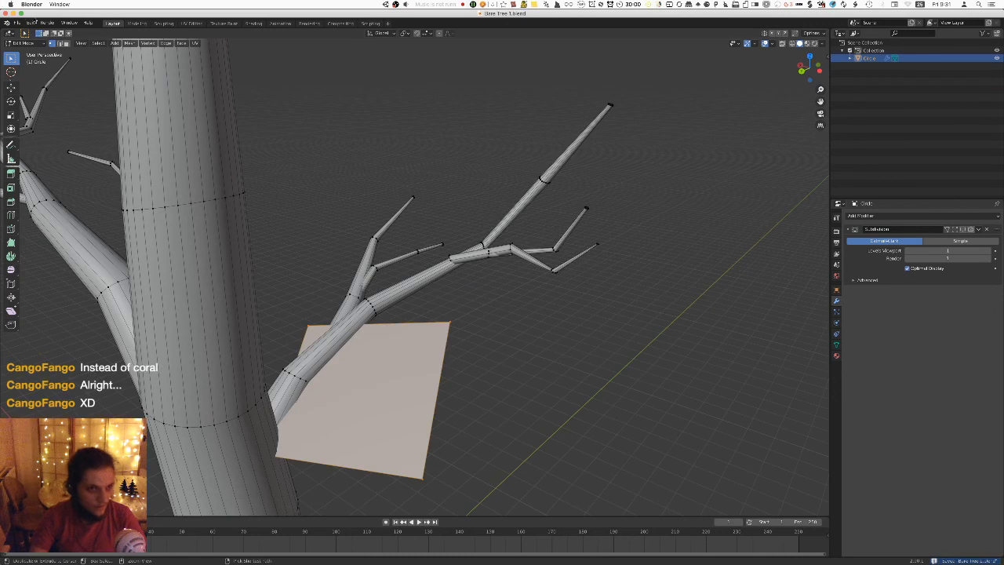
Export the tilted plane over Bare Tree 1 FBX.fbx, check it around the branch in Unity, and return to Blender.
left_click(19, 23)
mouse_move(35, 136)
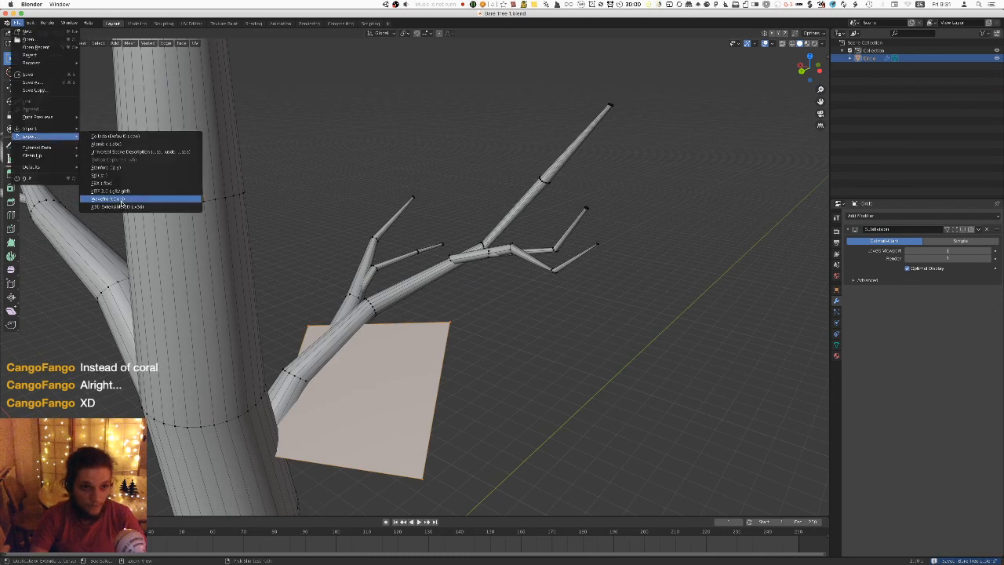
left_click(109, 184)
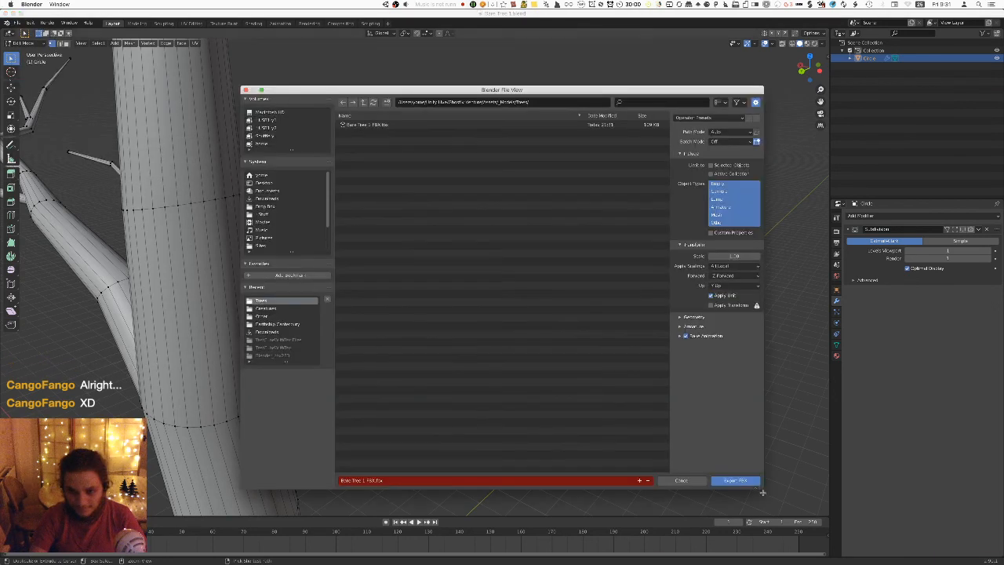
left_click(747, 479)
key("super+Tab")
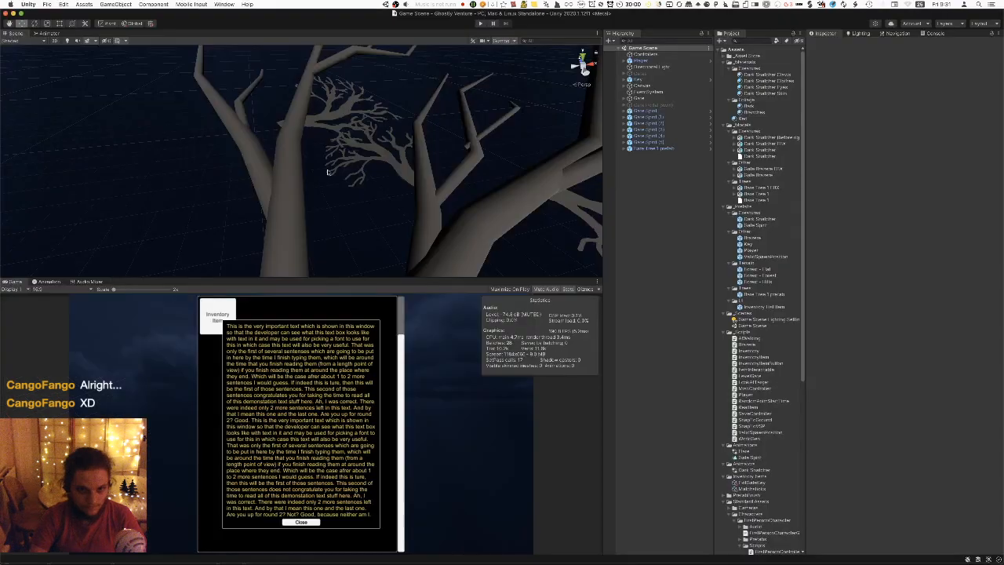
left_click_drag(316, 226, 392, 239, "alt")
key("super+Tab")
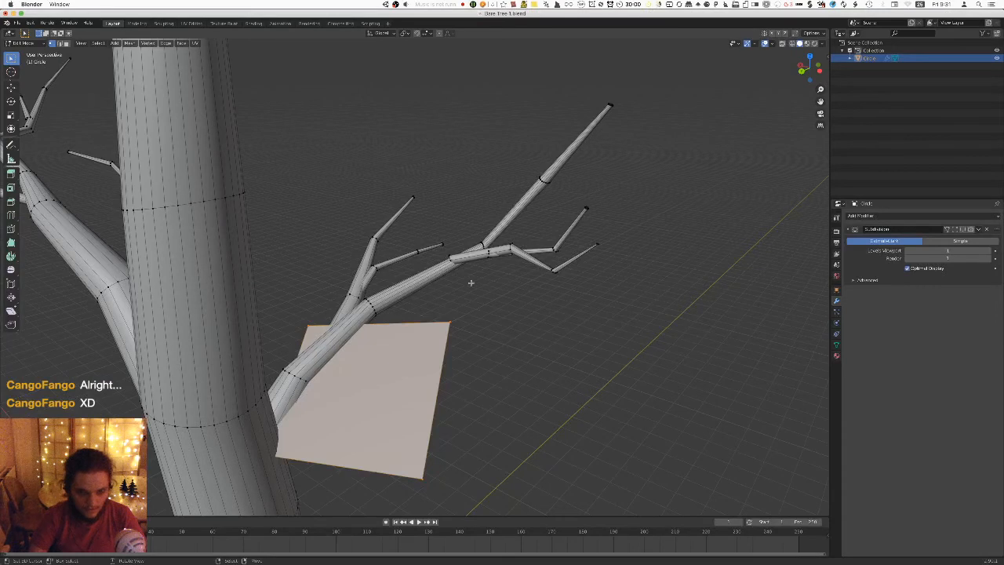
Rotate the plane again from an oblique overhead view and reposition it against the base of the branch.
key("KP_7")
middle_click_drag(476, 300, 589, 313)
key("r")
left_click(578, 225)
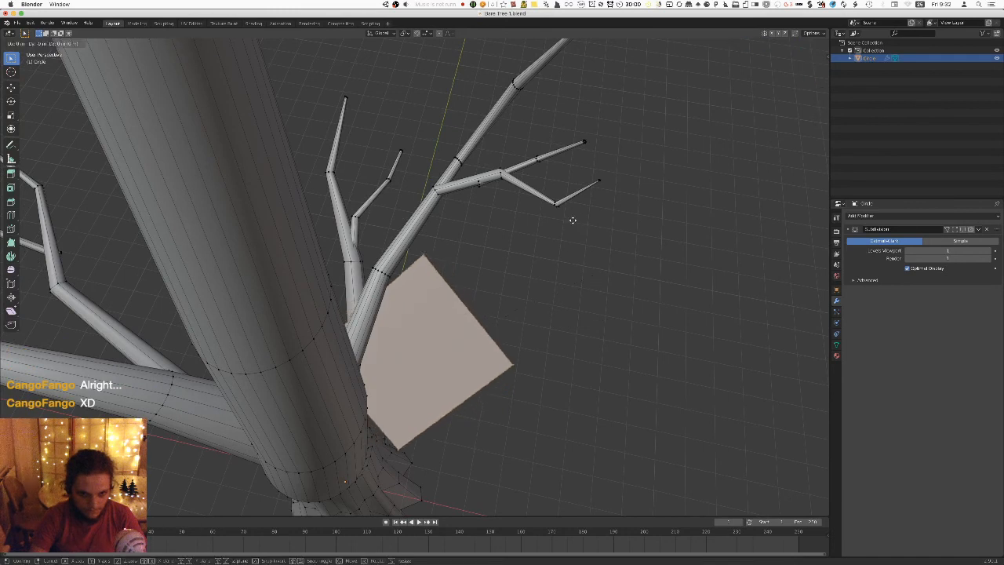
middle_click_drag(551, 209, 546, 211)
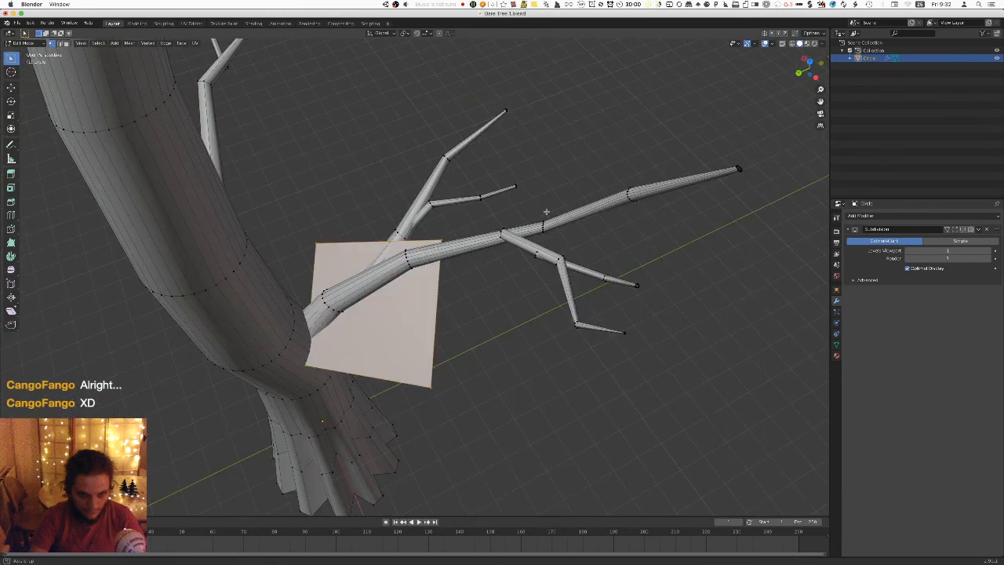
Export the adjusted tree over Bare Tree 1 FBX.fbx and switch to Unity to view the branch.
left_click(17, 23)
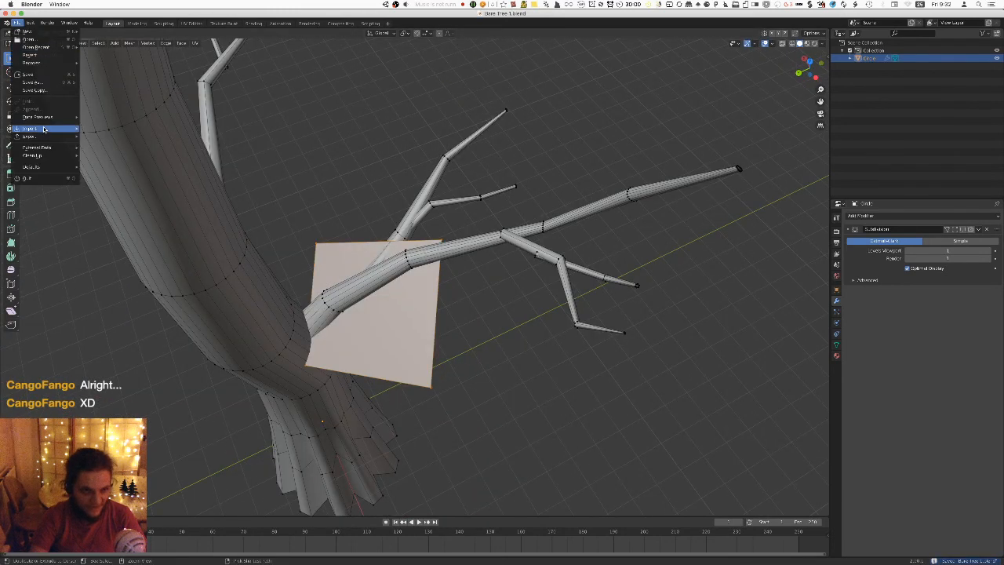
mouse_move(39, 137)
left_click(119, 180)
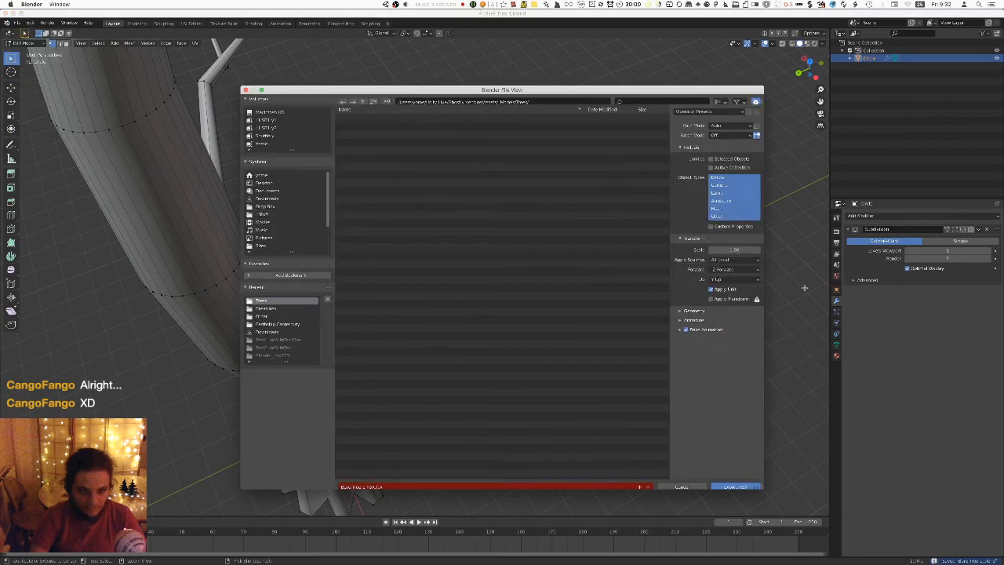
left_click(737, 479)
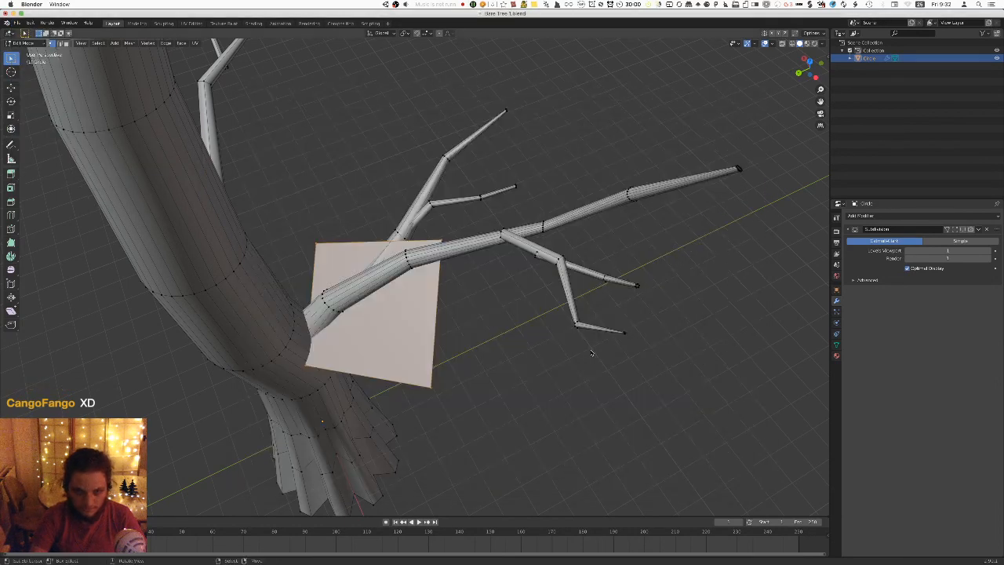
key("super+Tab")
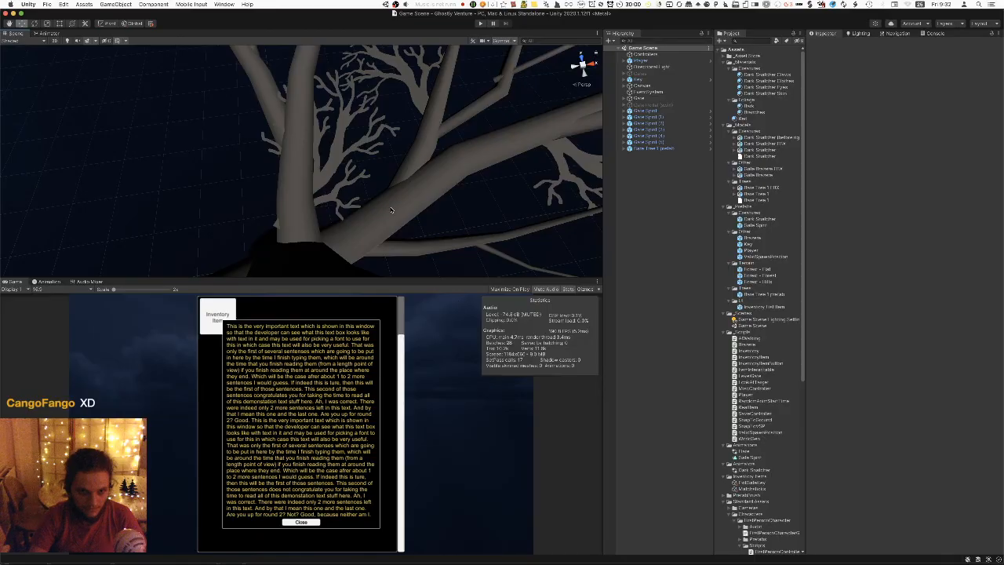
Return to Blender and nudge the foliage plane slightly outward from the base of the thick branch.
key("super+Tab")
middle_click_drag(433, 275, 491, 269)
key("g")
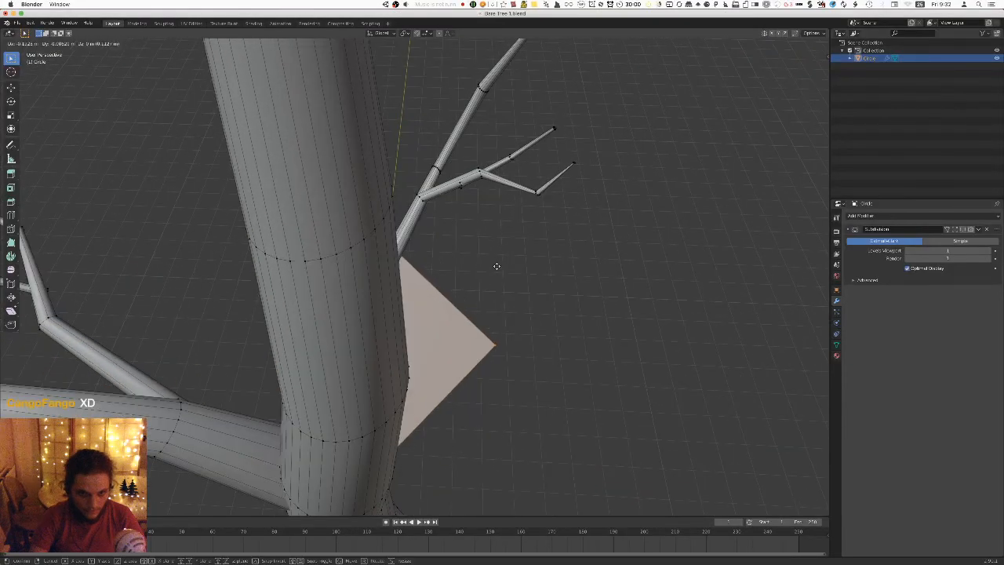
left_click(500, 266)
Export the nudged plane with the tree as FBX over Bare Tree 1 FBX.fbx and check the branch in Unity.
left_click(16, 23)
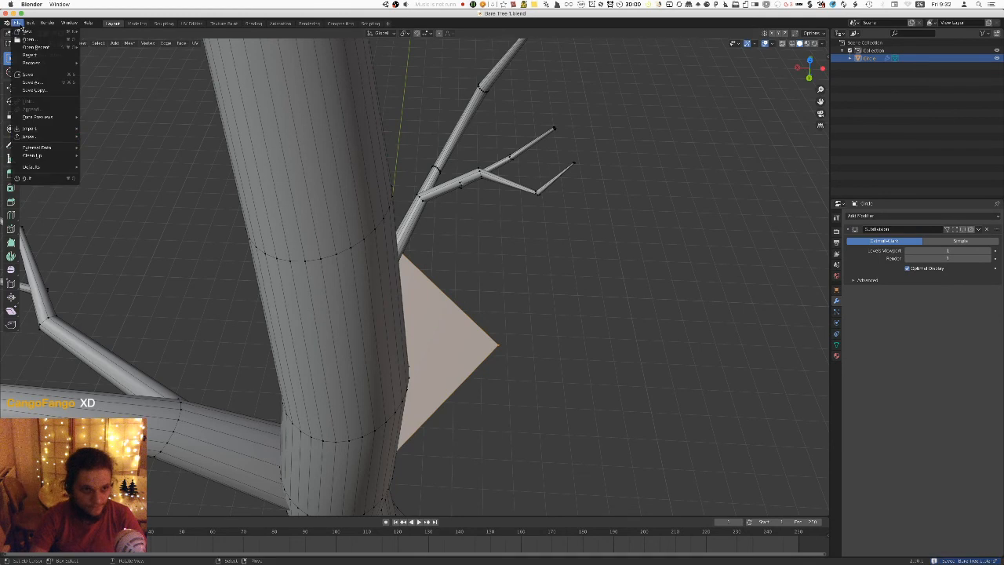
mouse_move(50, 138)
left_click(138, 185)
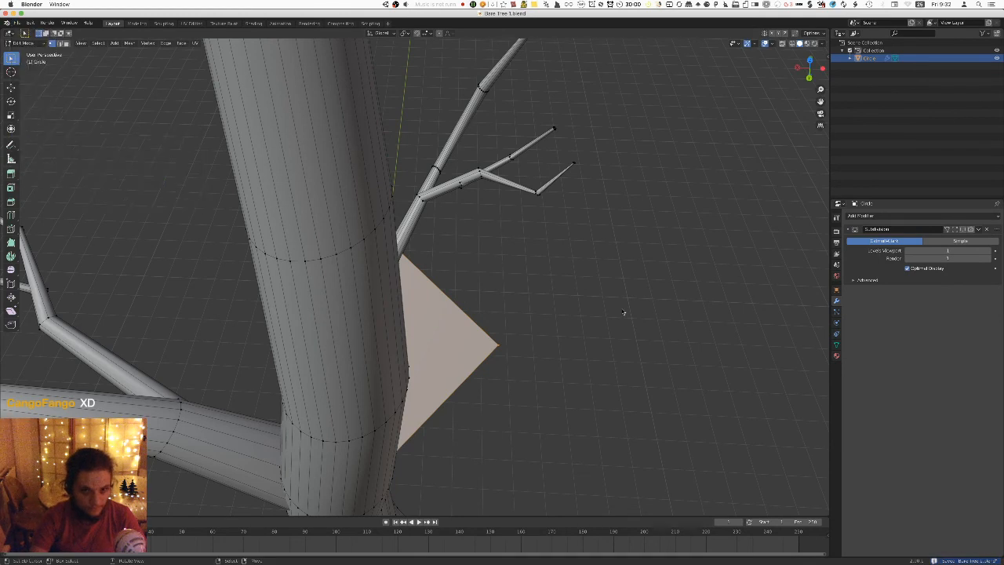
left_click(737, 480)
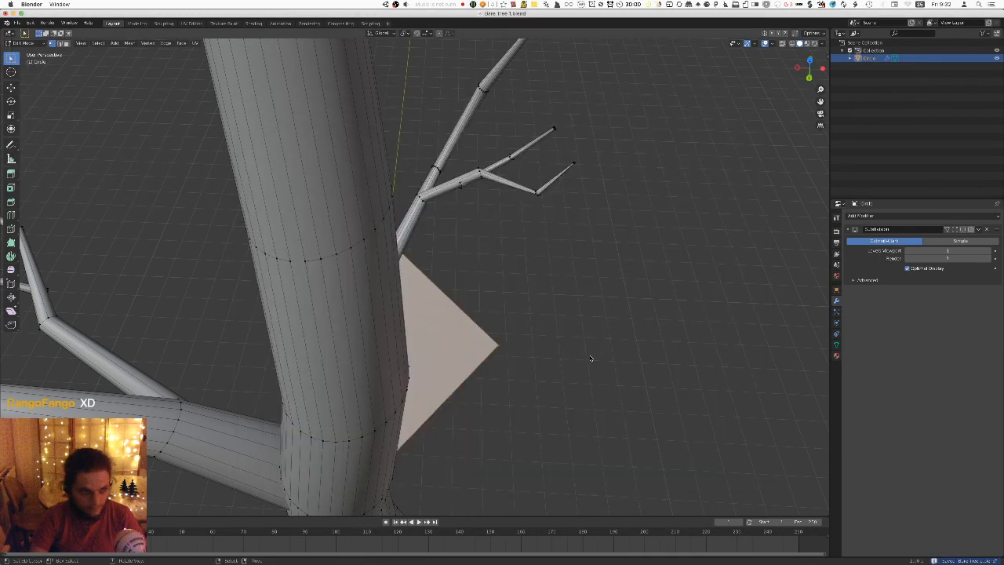
key("super+Tab")
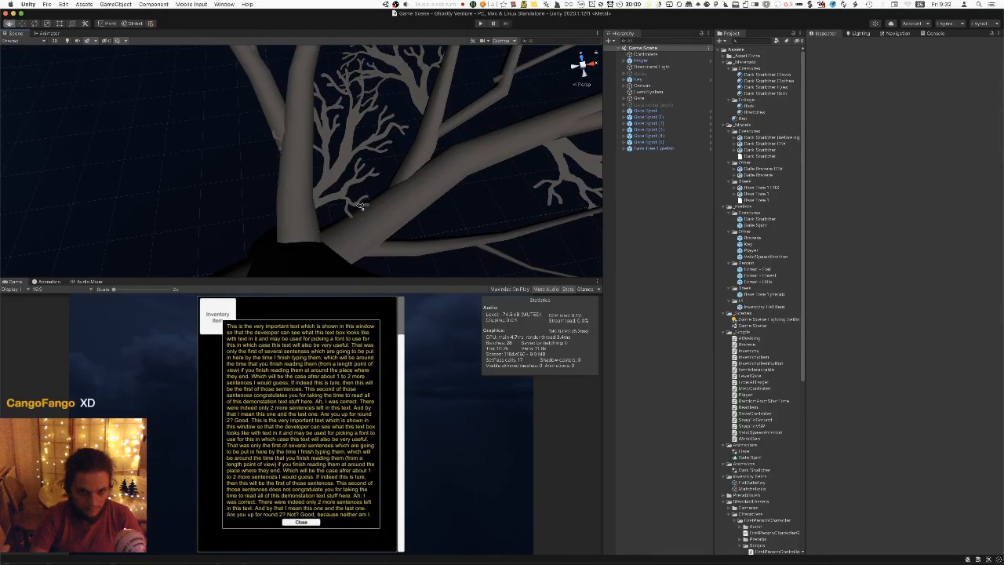
Go back to Blender and shift the foliage plane a little farther out from the thick branch.
key("super+Tab")
key("g")
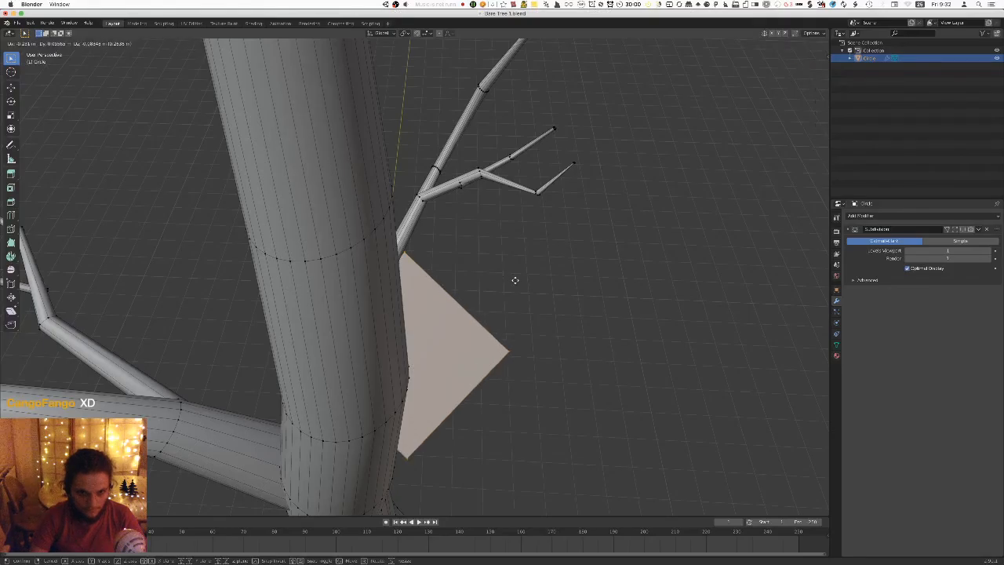
left_click(514, 280)
Re-export the tree over Bare Tree 1 FBX.fbx and inspect the twigs and neighbouring bare branches in Unity.
left_click(16, 23)
mouse_move(52, 138)
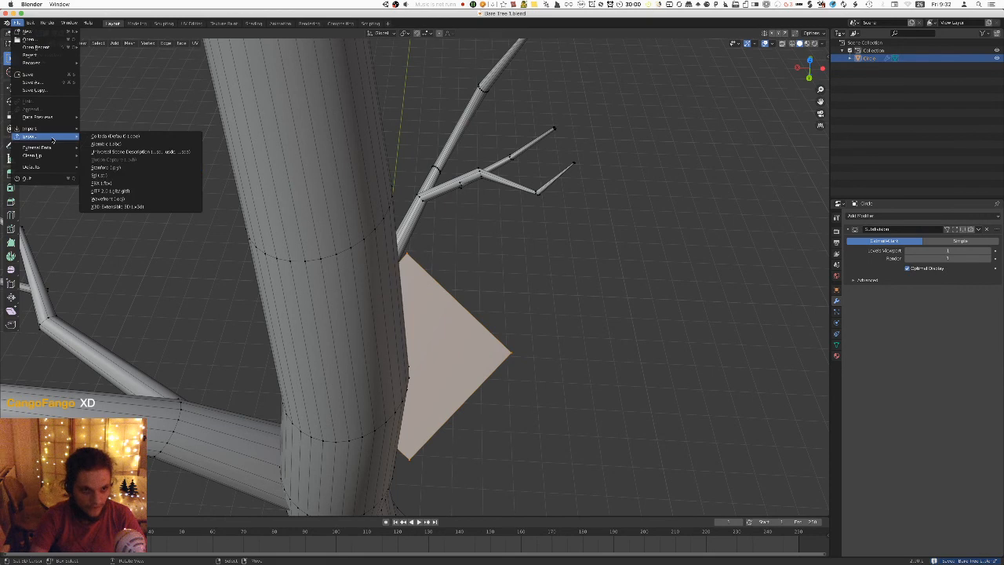
left_click(103, 184)
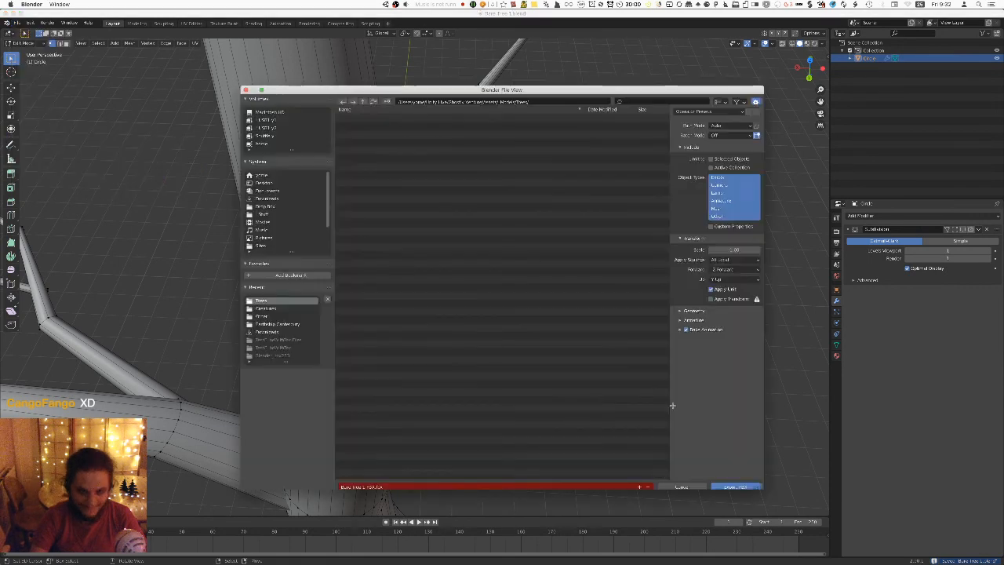
left_click(735, 481)
key("super+Tab")
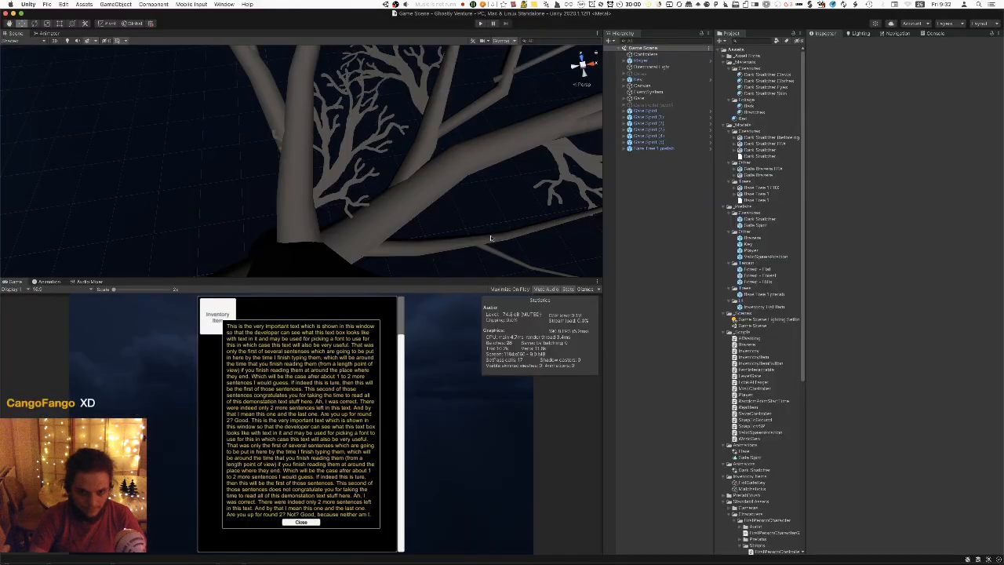
left_click_drag(456, 213, 283, 173, "alt")
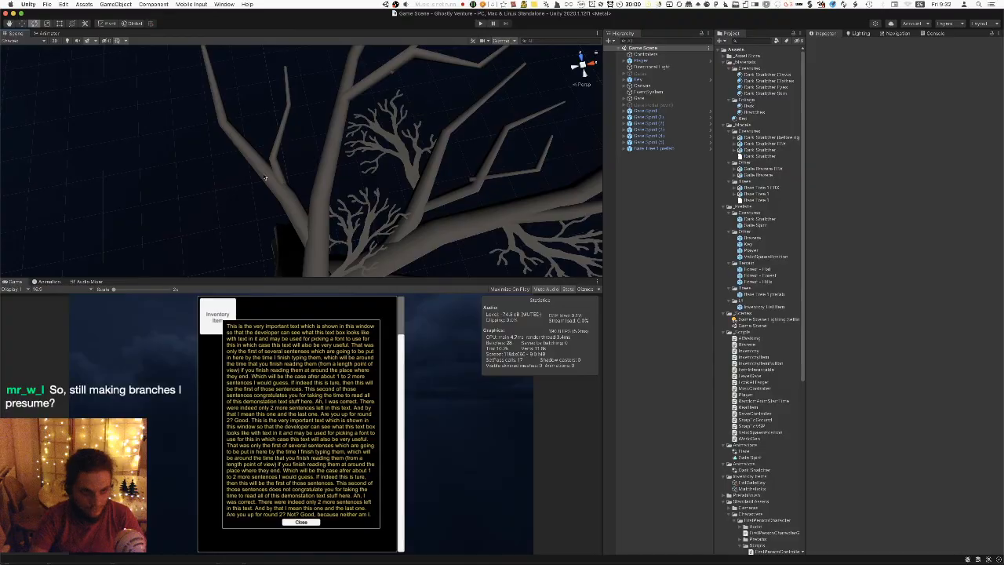
In Blender, duplicate the foliage plane, move the copy up behind the thin side branch, and rotate it.
key("super+Tab")
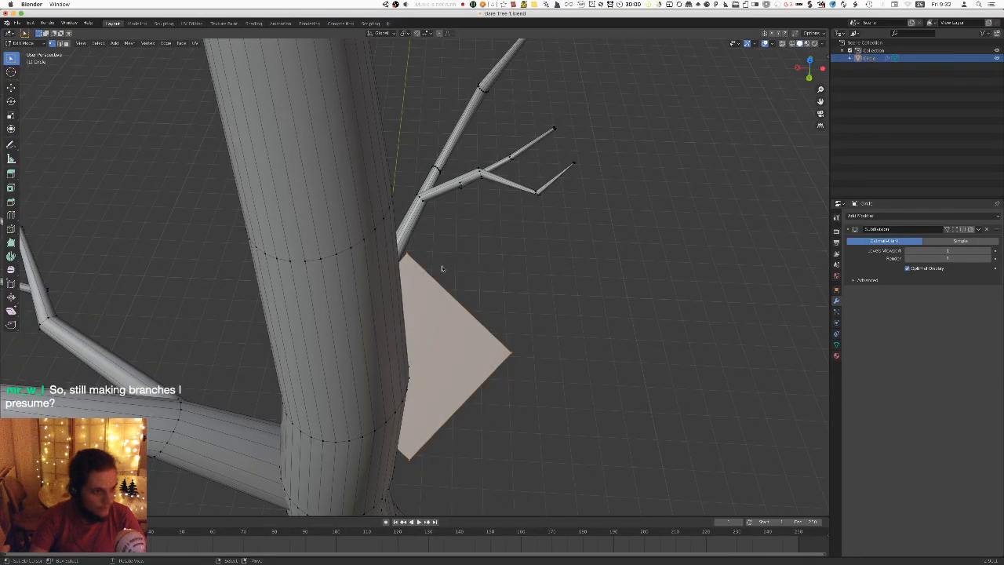
scroll(466, 248, "down", 2)
middle_click_drag(466, 248, 547, 251)
key("g")
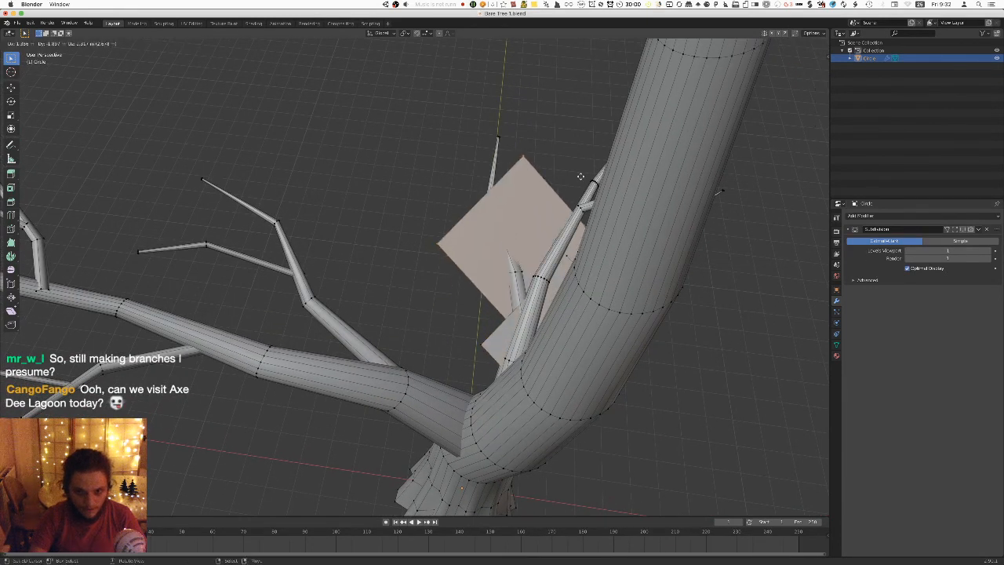
middle_click_drag(514, 235, 494, 282)
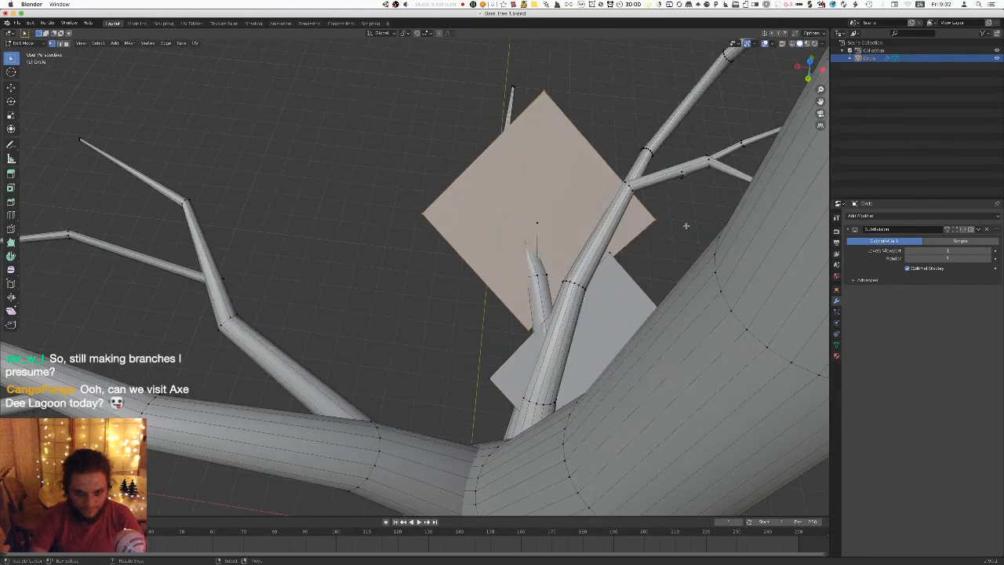
key("r")
left_click(600, 139)
Move the rotated plane copy away from the thin side branch toward the short branch behind it.
middle_click_drag(600, 138, 631, 226)
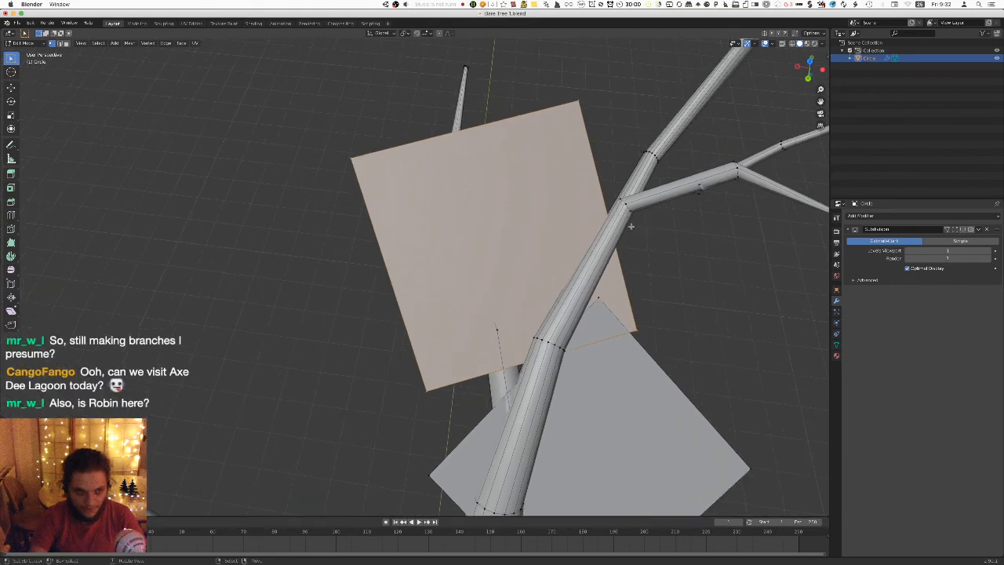
right_click(671, 248)
key("Escape")
middle_click_drag(646, 256, 629, 244, "shift")
key("g")
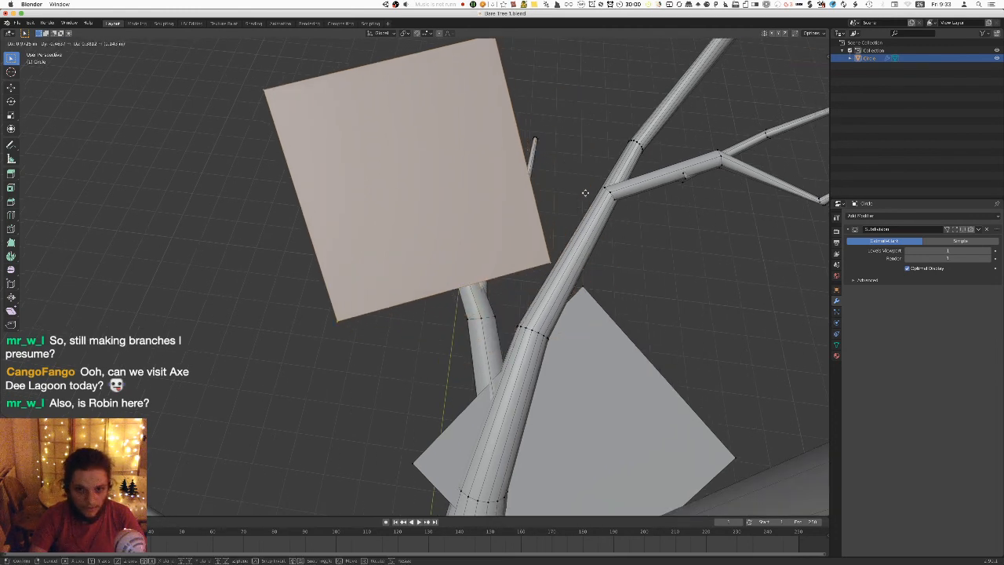
Rotate the selected branch plane and move it behind the forked twigs at the end of the tree branch.
key("r")
left_click(608, 105)
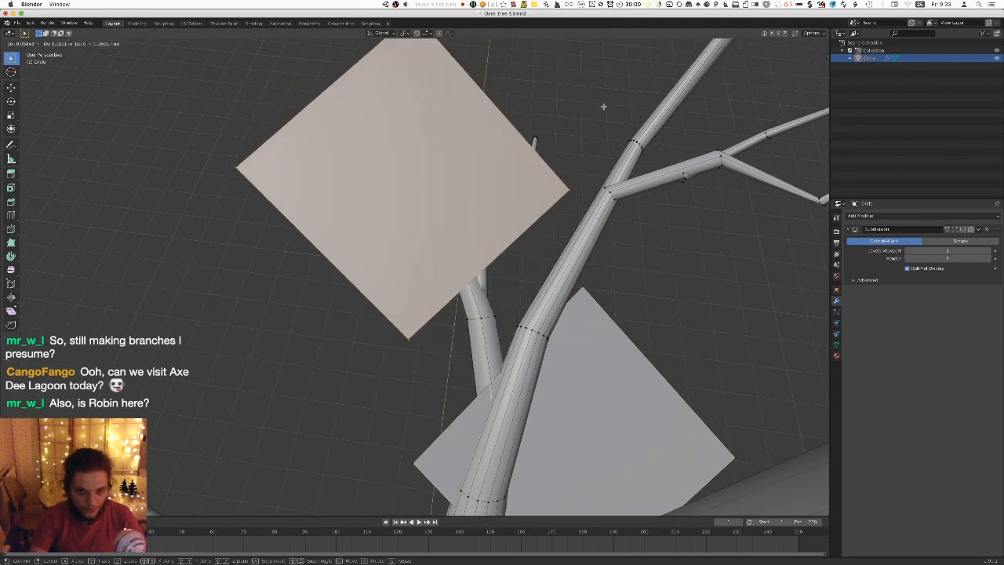
middle_click_drag(601, 103, 567, 196)
key("g")
left_click(513, 217)
middle_click_drag(513, 218, 546, 290)
scroll(651, 252, "up", 2)
Turn the branch plane further and shift it so its lower edge meets the lower twig of the fork.
key("r")
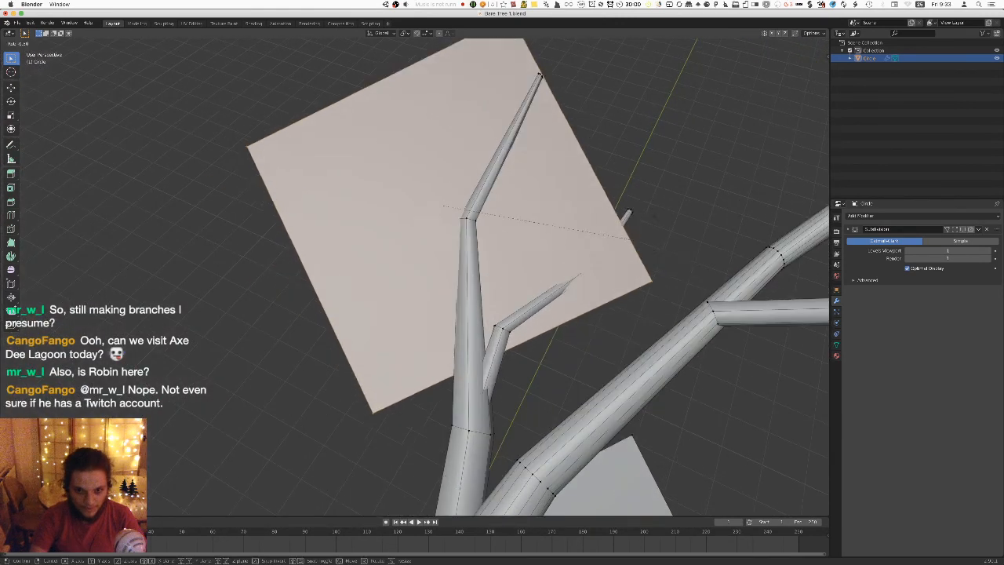
key("g")
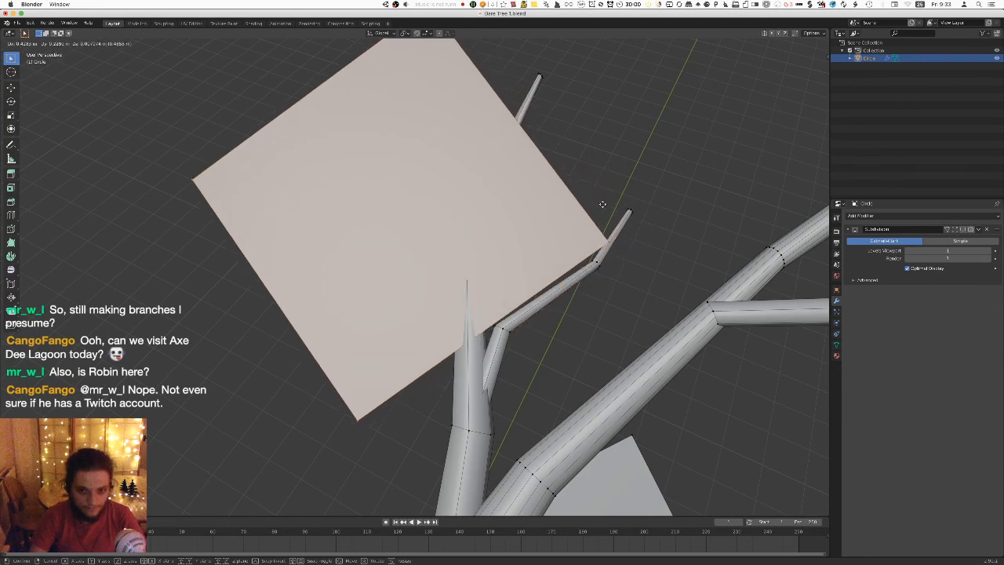
left_click(599, 207)
middle_click_drag(599, 207, 337, 298)
key("g")
left_click(525, 211)
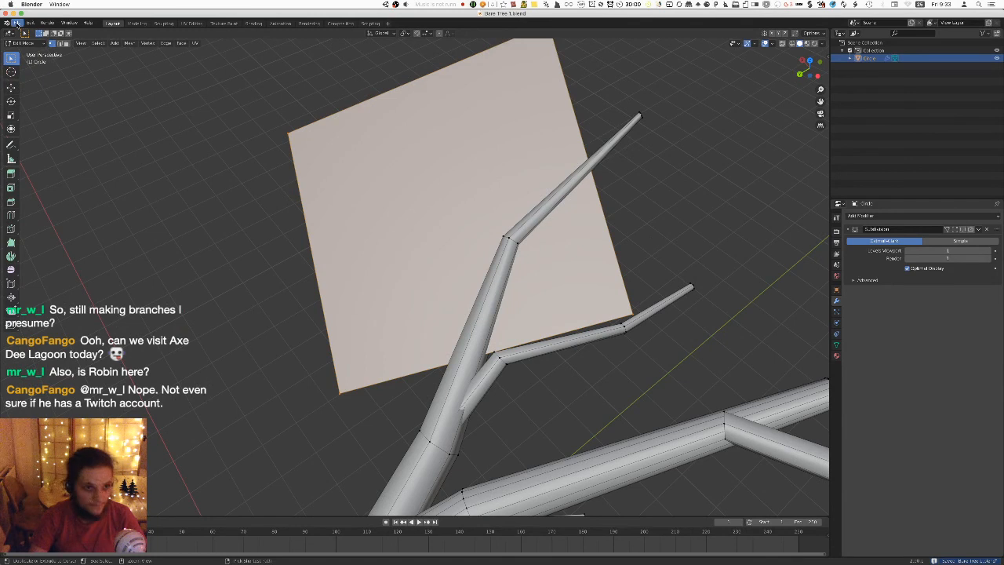
Export the tree over Bare Tree 1 FBX.fbx and check the branch plane in the Unity scene.
left_click(16, 23)
mouse_move(47, 137)
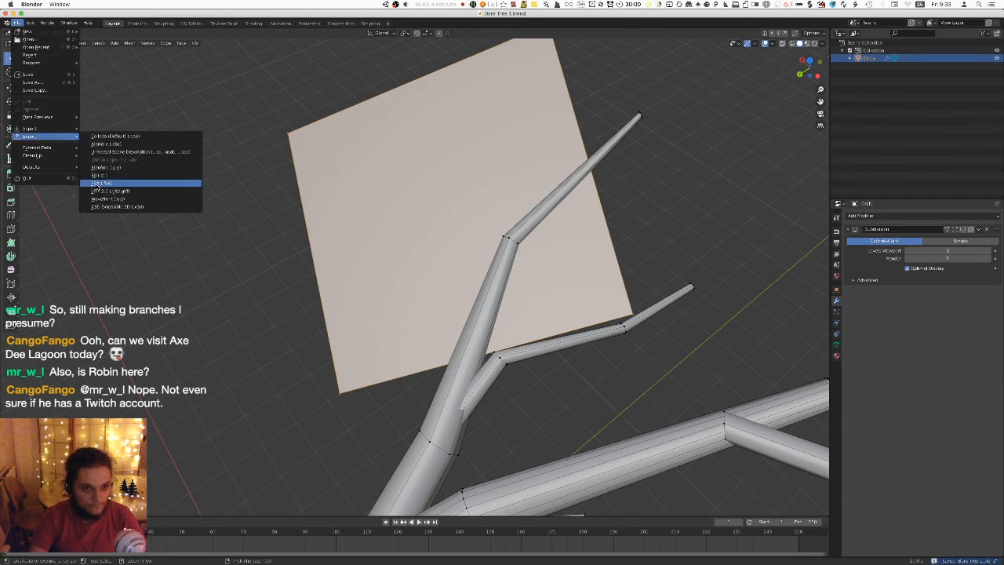
left_click(102, 183)
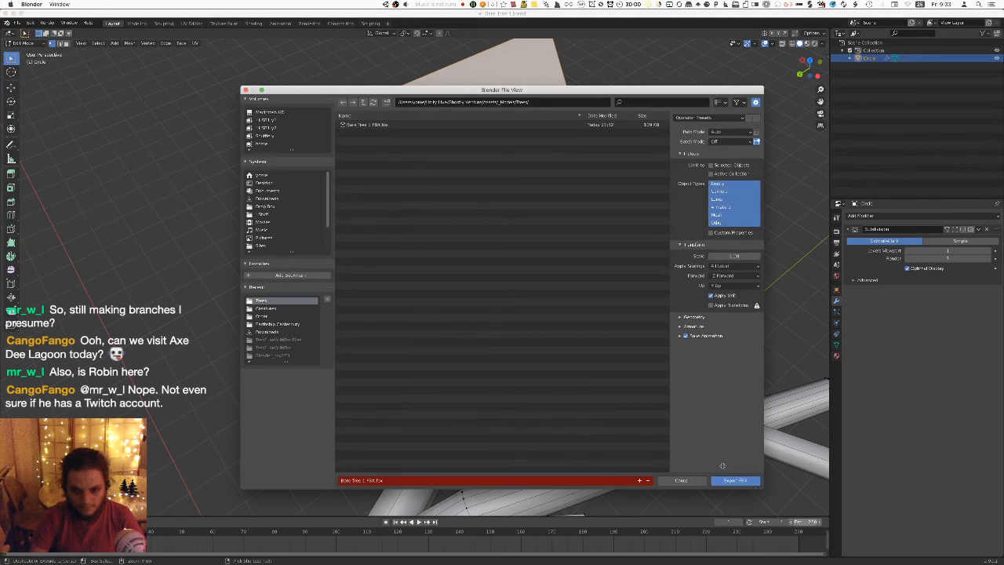
left_click(731, 479)
key("super+Tab")
right_click_drag(402, 193, 306, 134)
key("super+Tab")
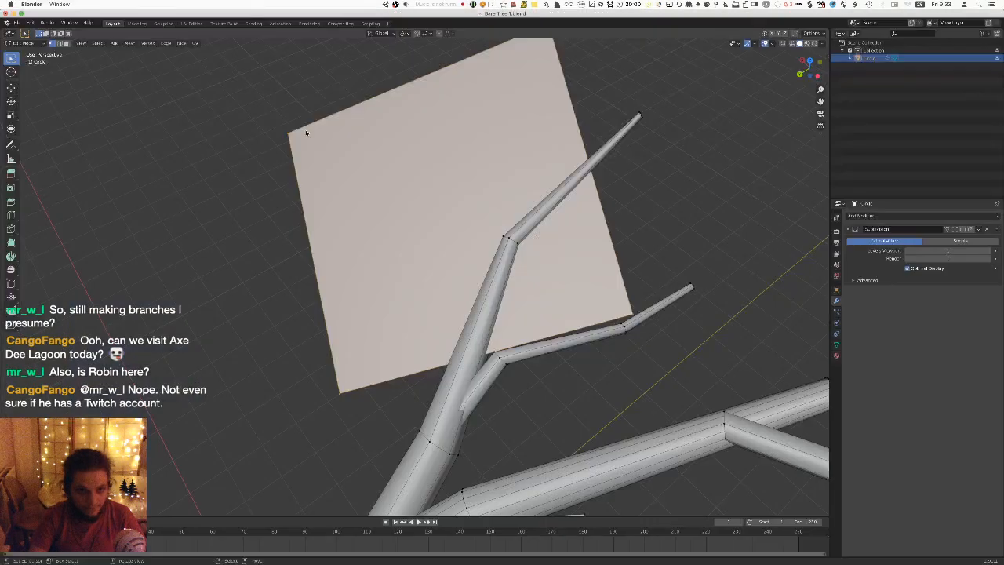
Scale the branch plane down slightly and move it back against the lower twig of the fork.
key("s")
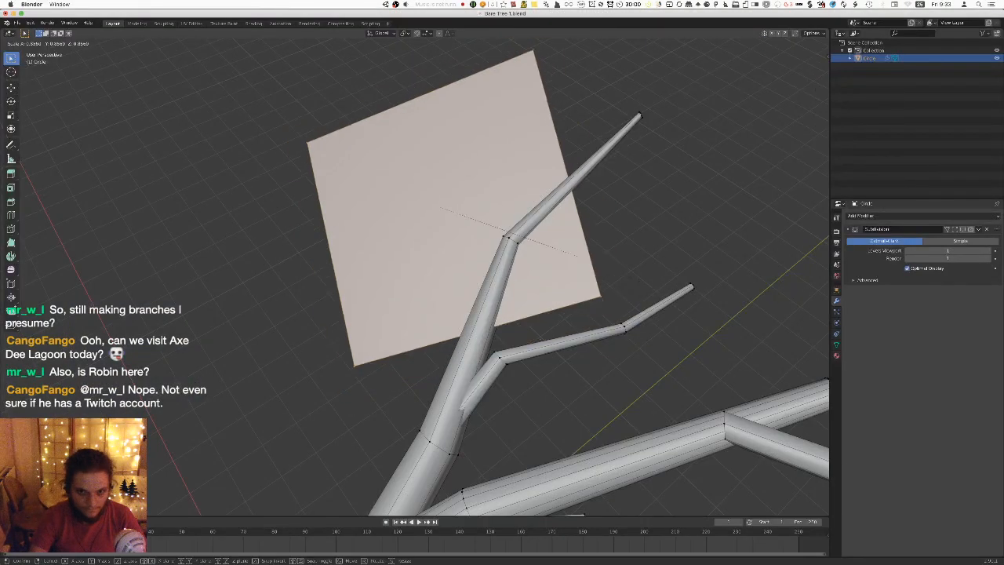
left_click(634, 284)
key("g")
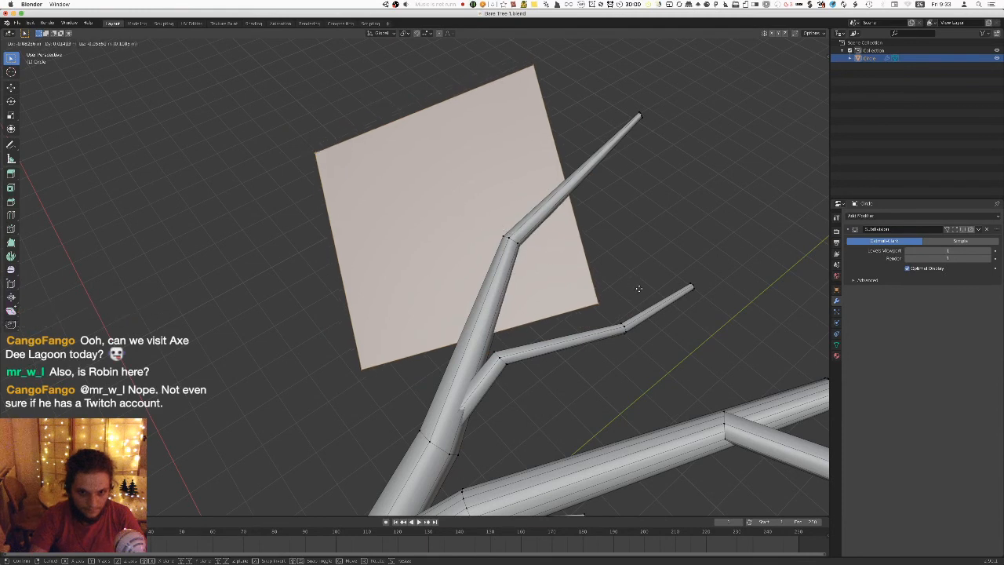
left_click(638, 290)
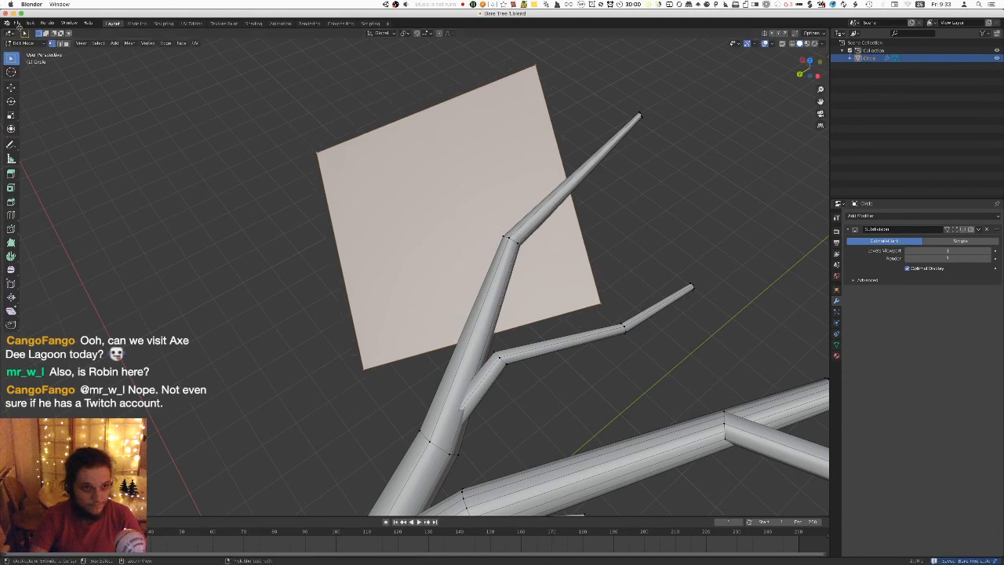
Re-export the resized plane with the tree over Bare Tree 1 FBX.fbx and inspect the branches from another angle in Unity.
left_click(16, 23)
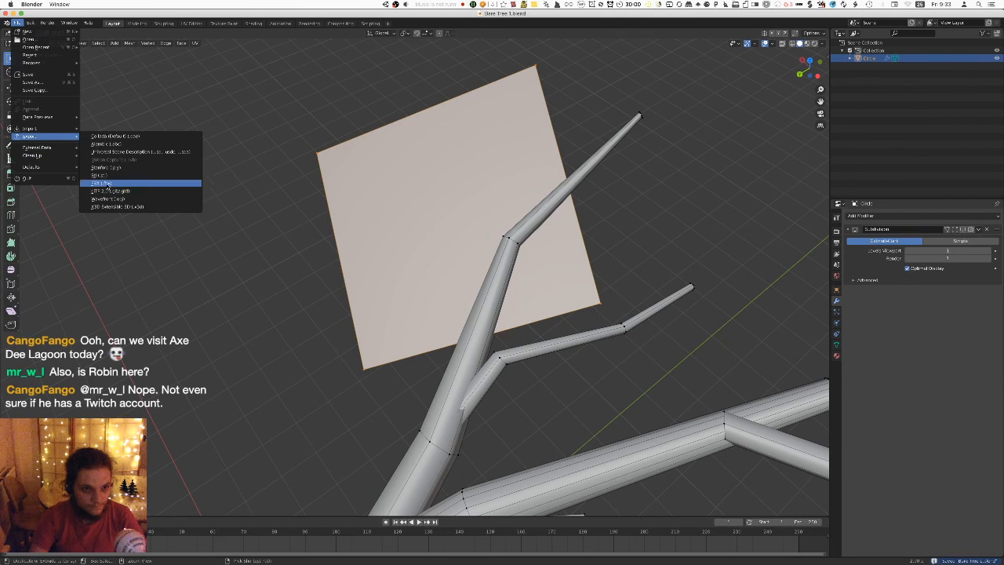
left_click(102, 183)
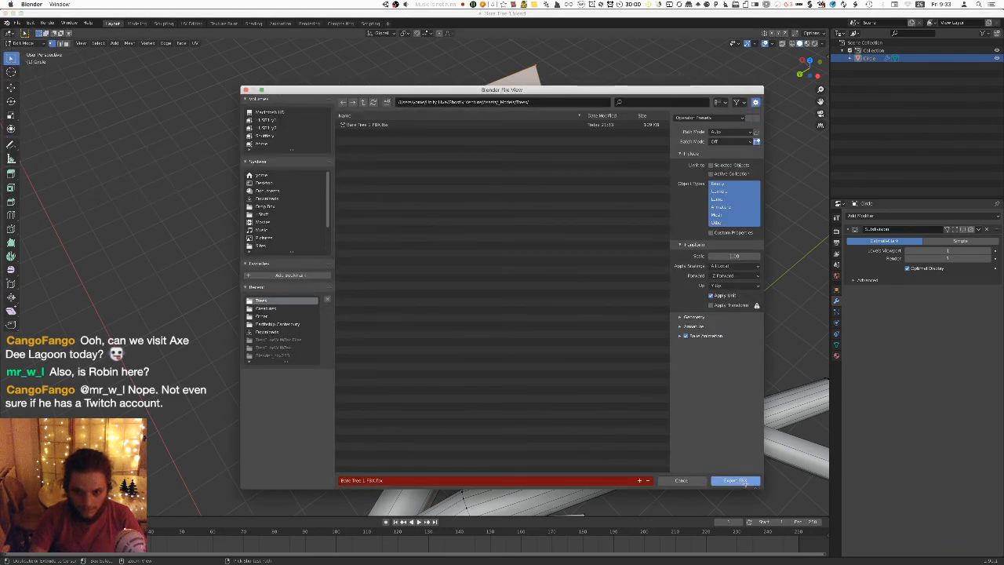
left_click(734, 480)
key("super+Tab")
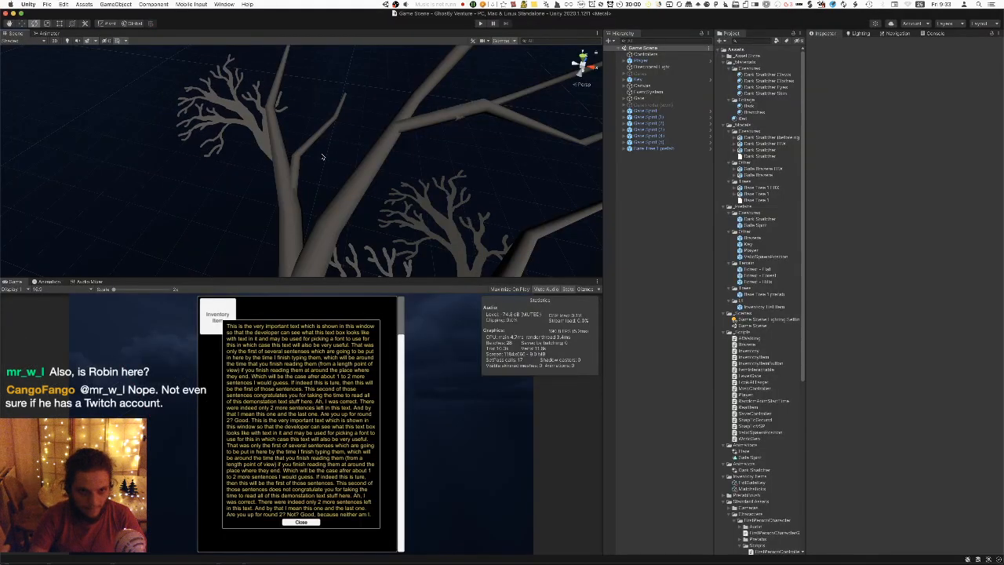
key("super+Tab")
key("super+Tab")
left_click_drag(385, 172, 352, 111, "alt")
key("super+Tab")
Rotate the branch plane around the forked twigs until one corner points toward the lower twig.
middle_click_drag(639, 244, 668, 242)
key("r")
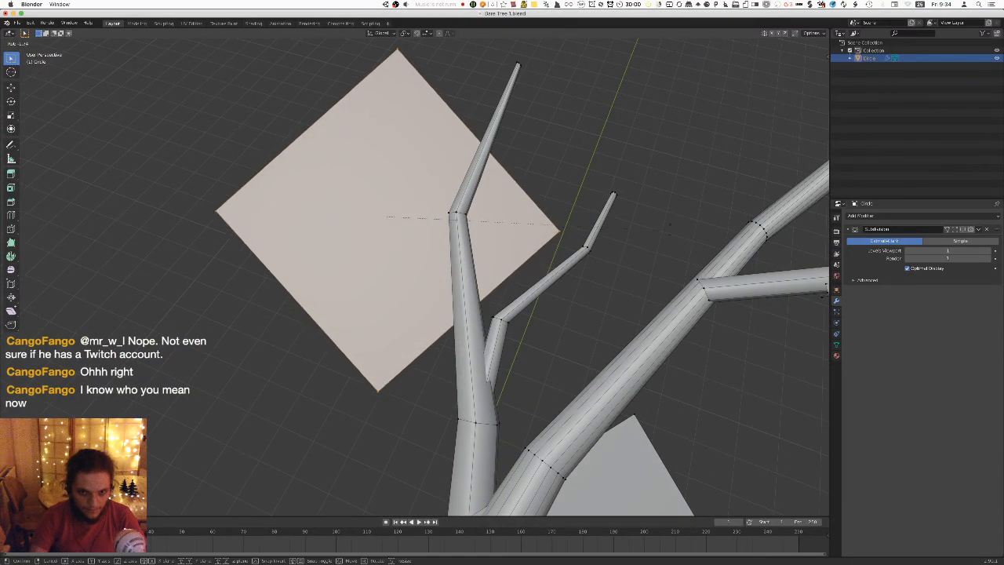
left_click(668, 228)
key("Tab")
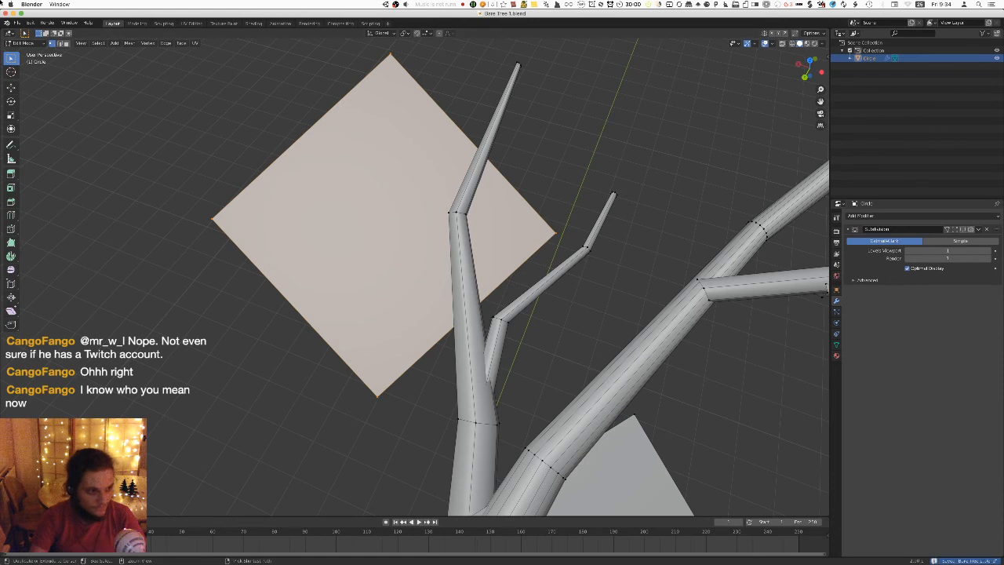
Export the tree with the rotated plane over Bare Tree 1 FBX.fbx and look over the result in Unity.
left_click(16, 23)
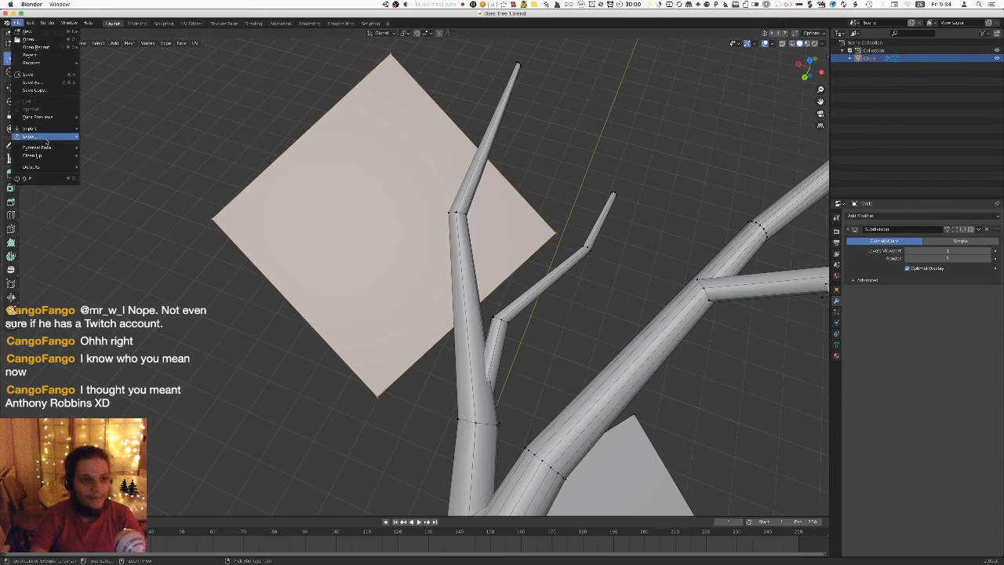
mouse_move(39, 137)
left_click(124, 185)
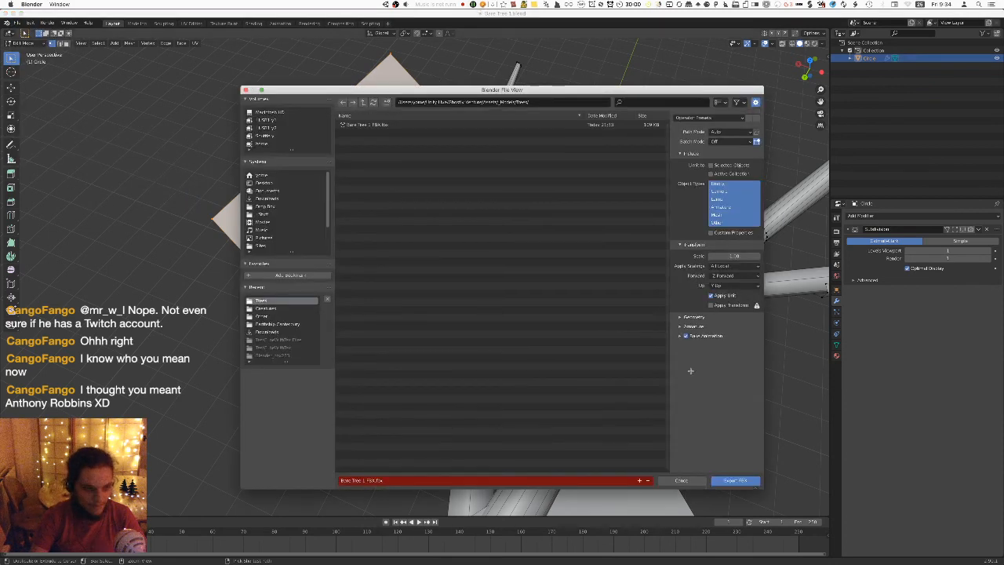
left_click(717, 480)
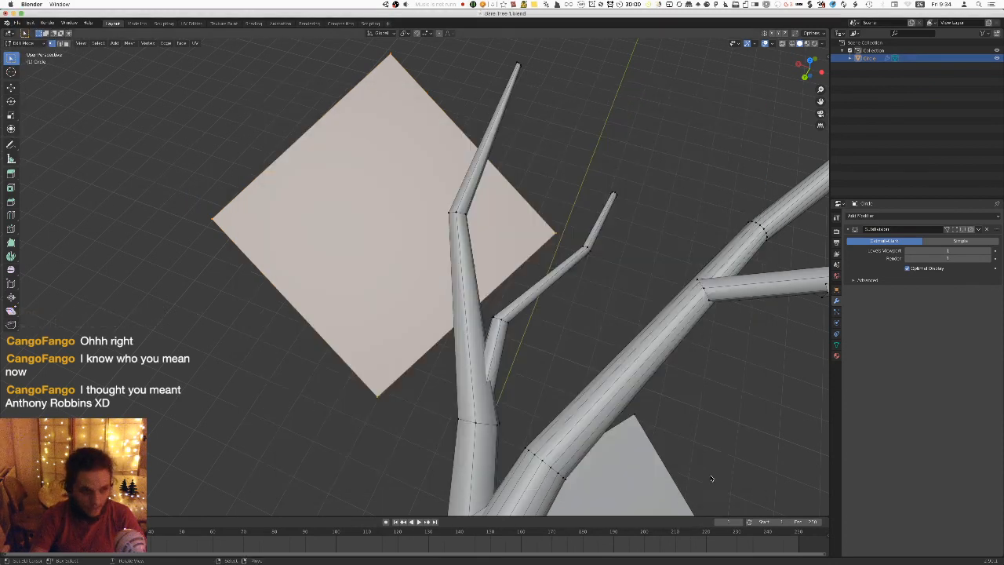
key("super+Tab")
key("w")
right_click_drag(365, 187, 320, 187)
Turn and shift the branch plane slightly in Blender, and export the tree over Bare Tree 1 FBX.fbx.
key("super+Tab")
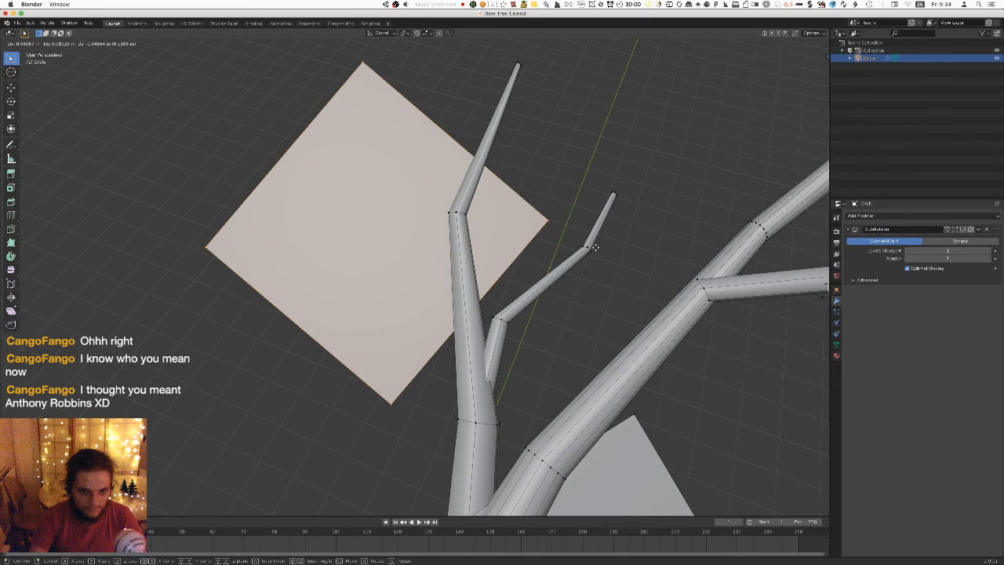
left_click(29, 23)
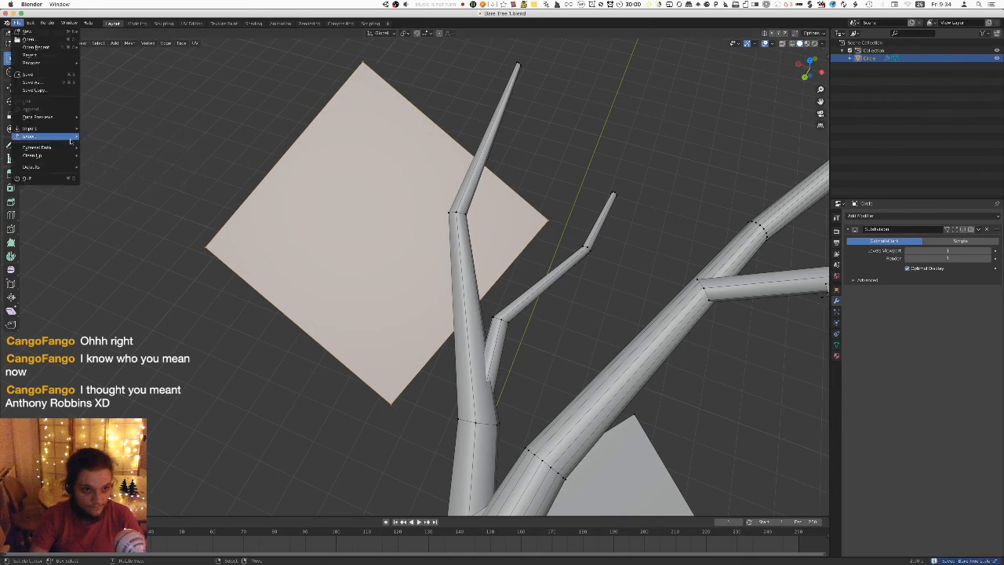
left_click(17, 23)
mouse_move(31, 136)
left_click(113, 184)
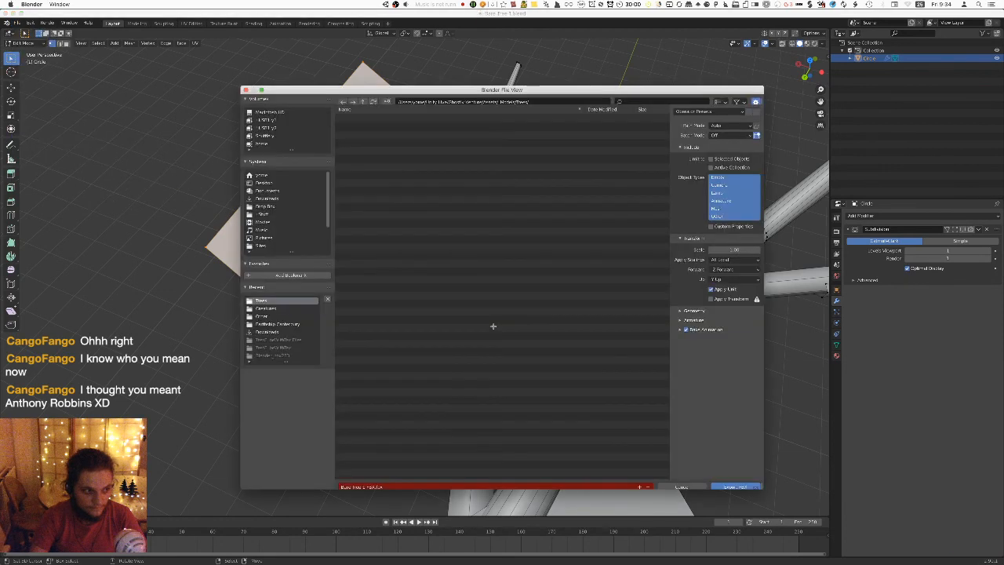
left_click(722, 479)
Review the adjusted branch plane in the Unity scene and save the Blender file.
key("super+Tab")
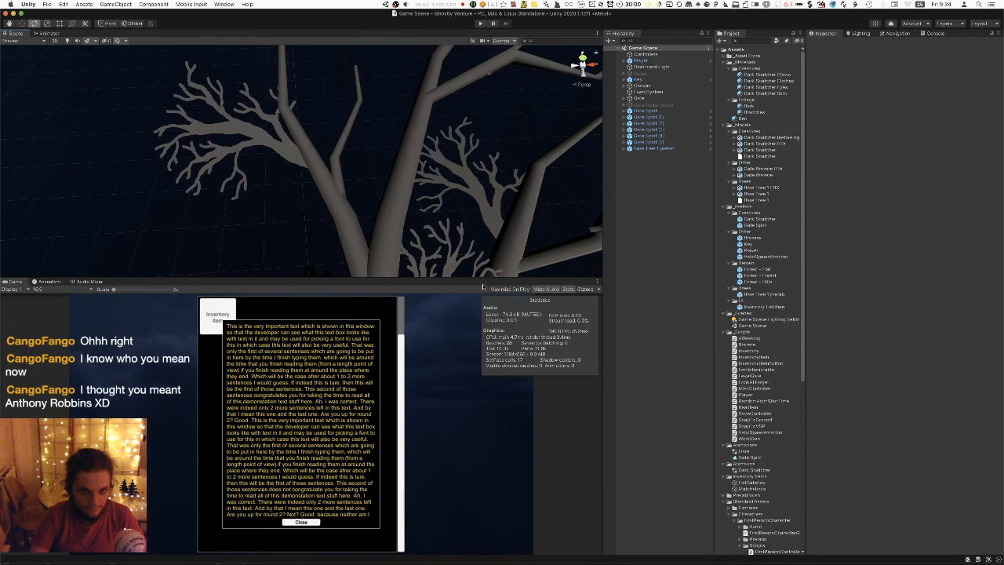
right_click_drag(358, 165, 201, 120)
key("super+Tab")
middle_click_drag(456, 263, 540, 282)
key("super+s")
Hide the finished branch together with its twigs and its two branch planes, and save the file.
scroll(533, 270, "down", 4)
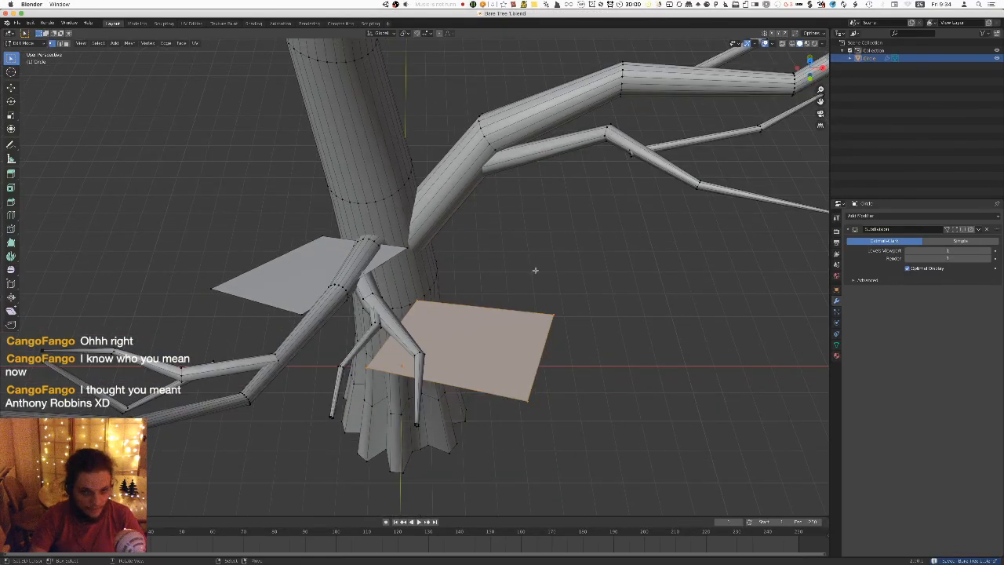
key("l")
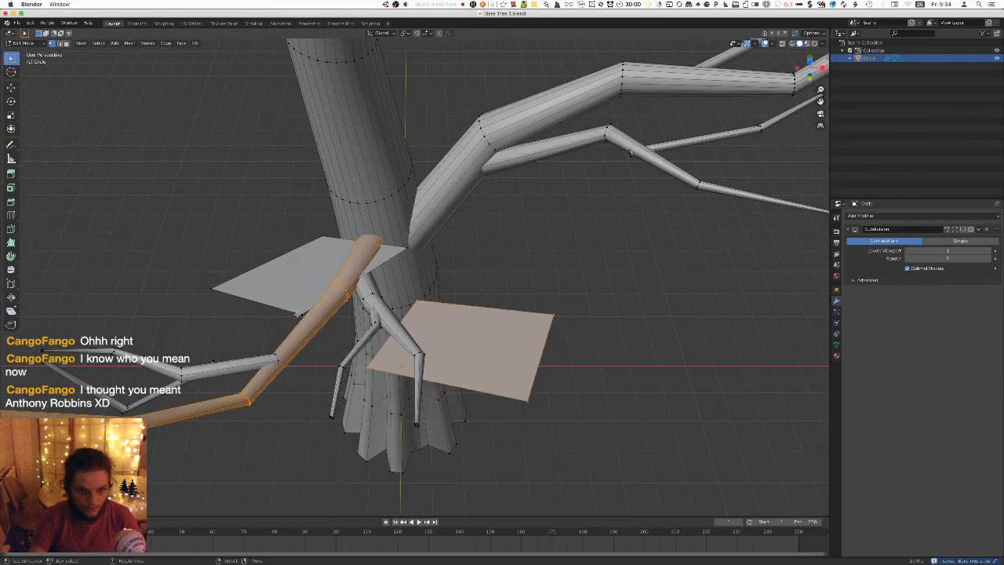
key("l")
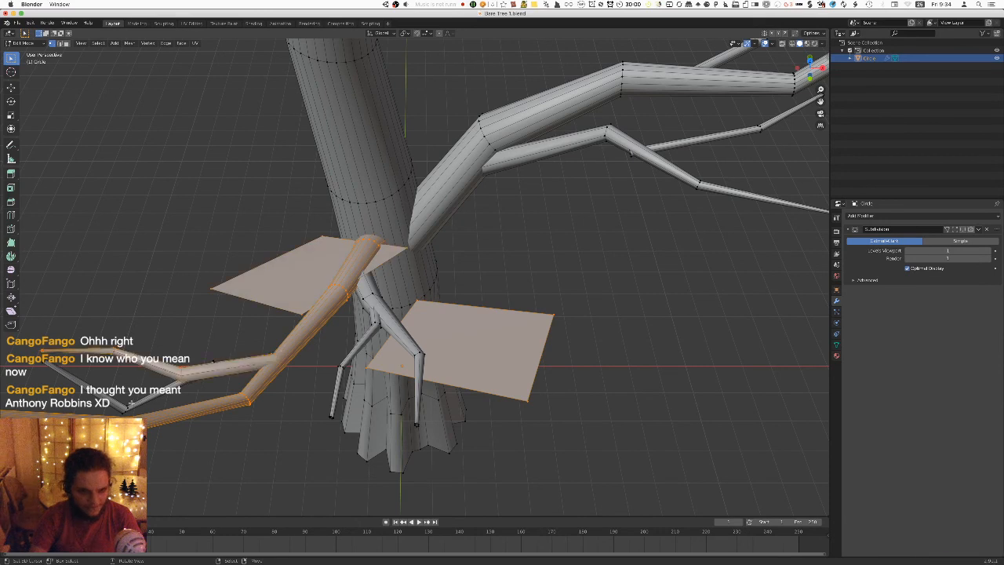
key("l")
key("l")
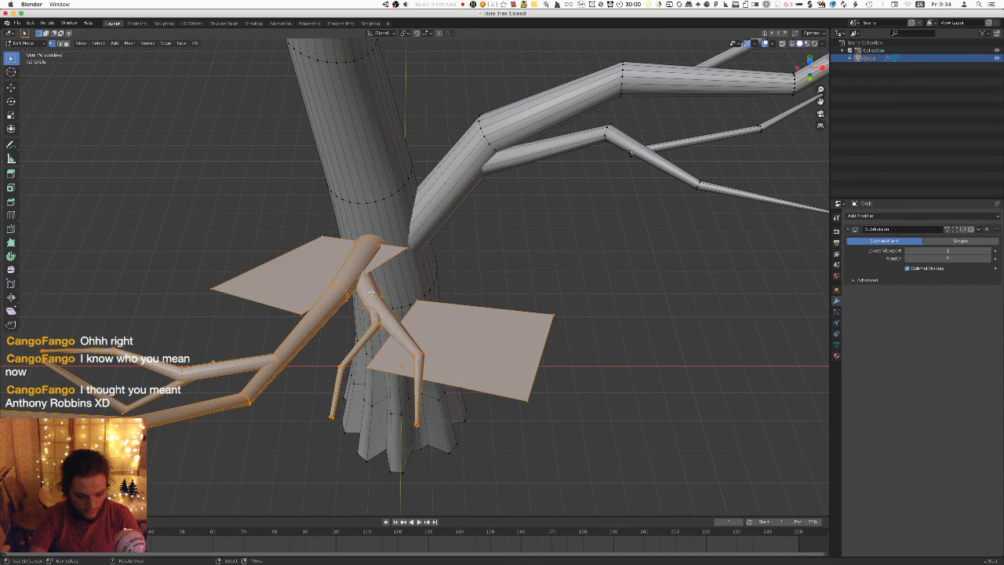
key("h")
key("ctrl+s")
Duplicate the original branch plane in top view and place the copy over the first half of the remaining large branch.
key("KP_7")
scroll(477, 268, "down", 4)
scroll(478, 268, "down", 1)
middle_click_drag(478, 268, 456, 349, "shift")
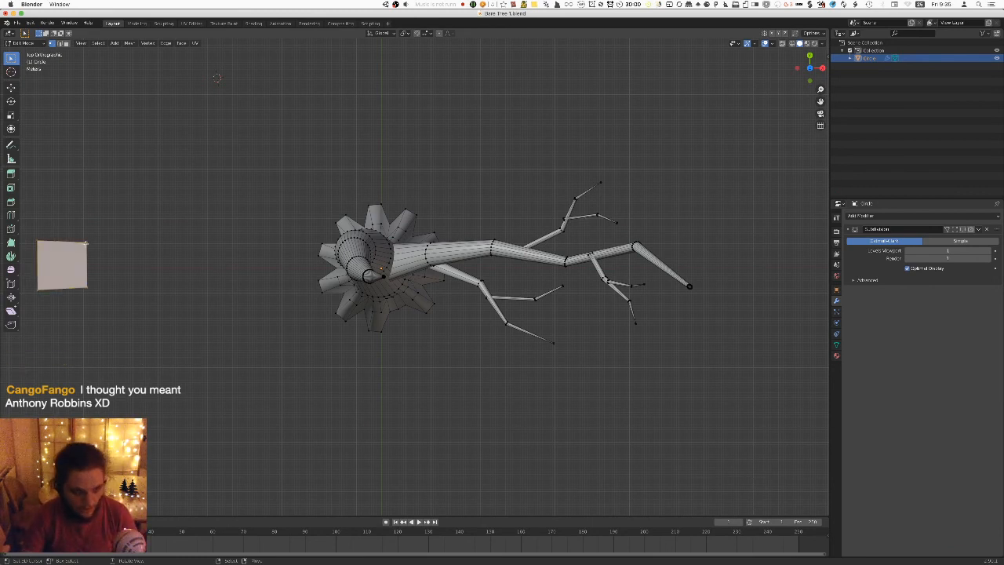
key("shift+d")
left_click(527, 239)
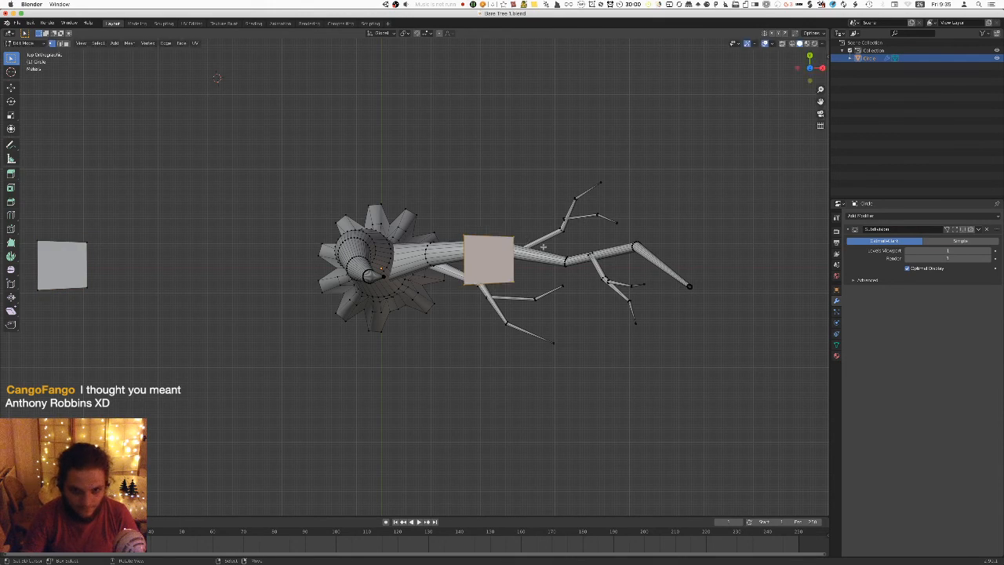
Rotate and enlarge the copied plane, placing its corner where the upper side twig leaves the large branch.
scroll(516, 250, "up", 1)
middle_click_drag(595, 243, 507, 254, "shift")
scroll(519, 246, "up", 3)
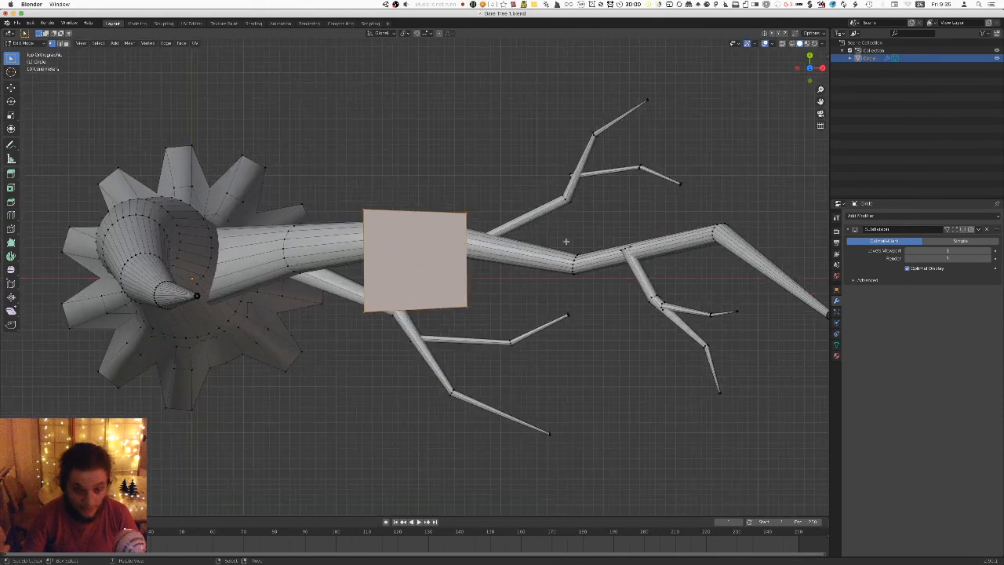
key("r")
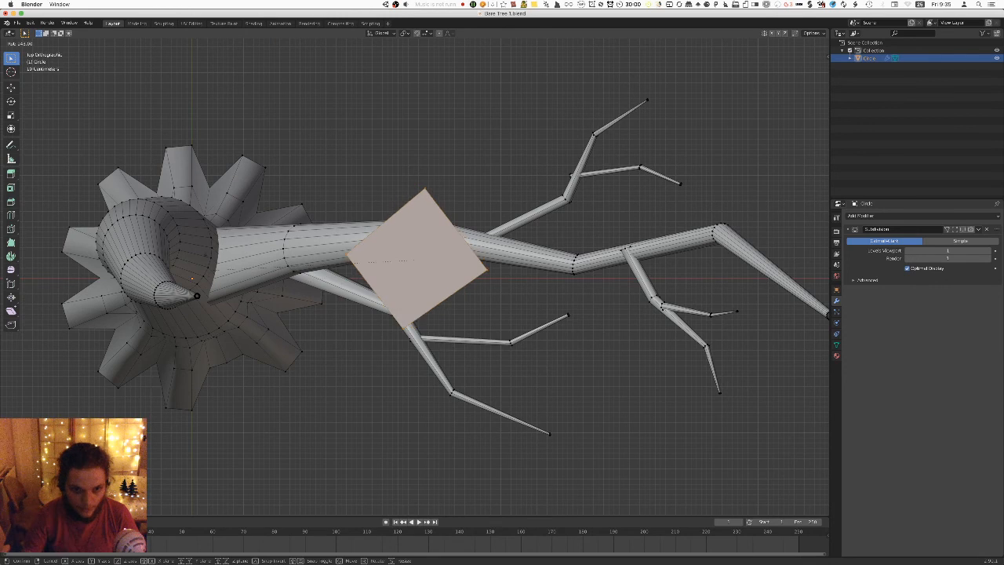
key("s")
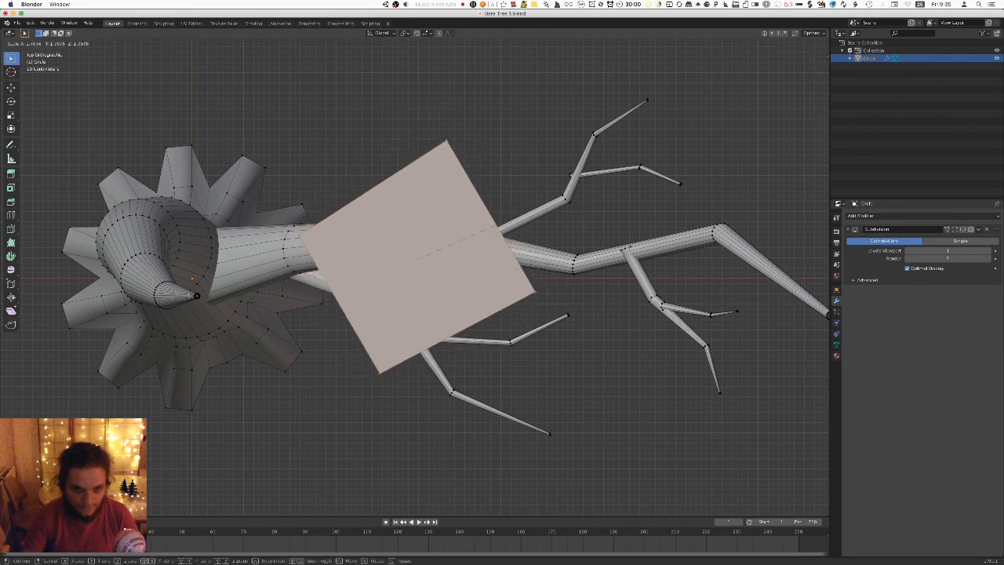
left_click(486, 164)
key("Tab")
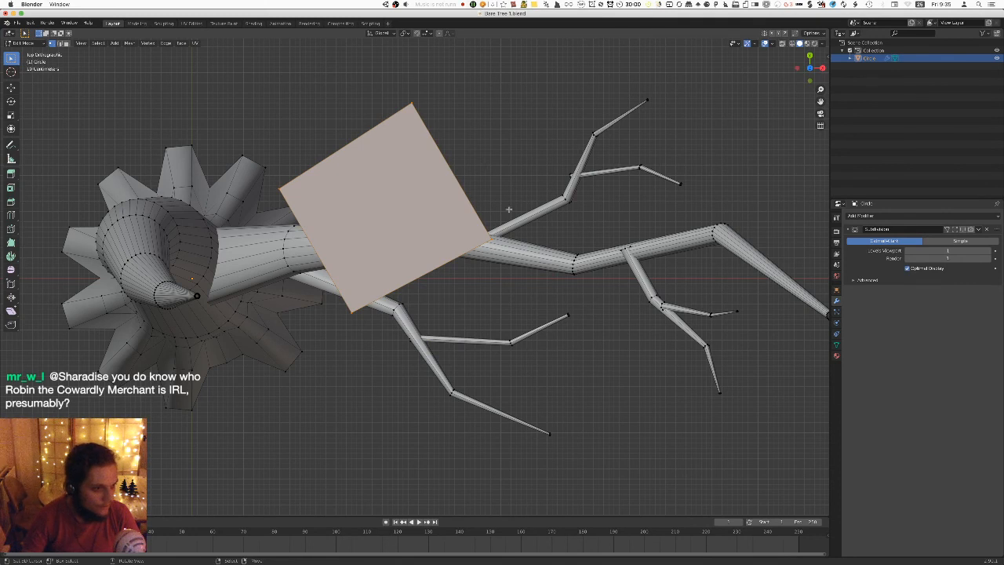
Move the copied plane down along Z in front view to the height of the large branch's first bend.
middle_click_drag(505, 329, 504, 253)
key("KP_5")
key("KP_1")
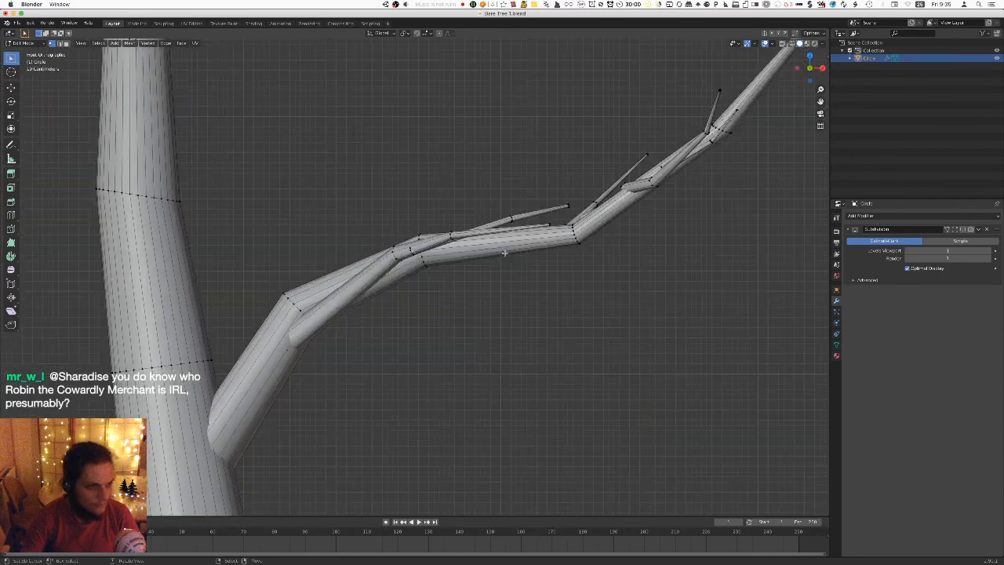
scroll(482, 196, "down", 6)
key("g")
key("z")
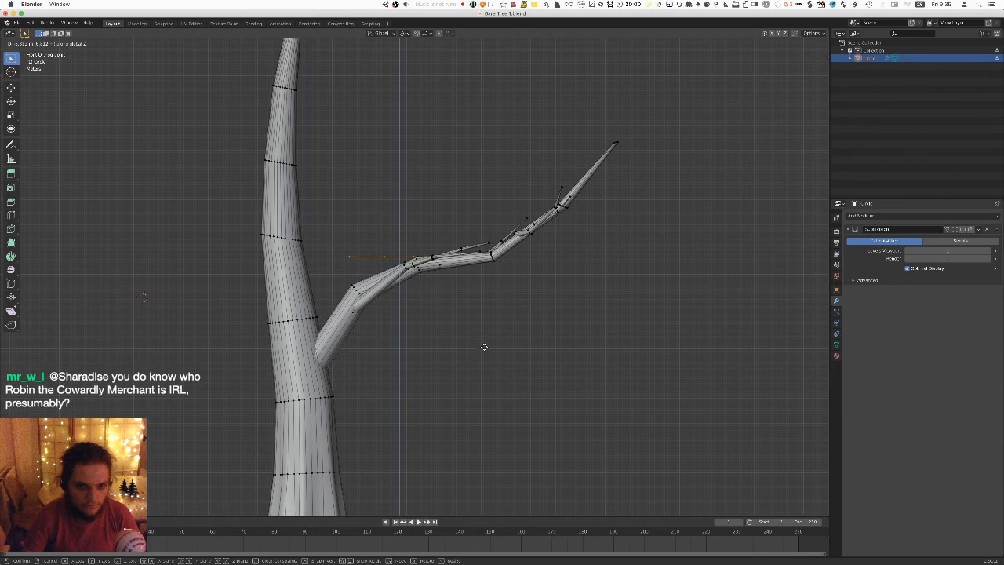
left_click(484, 370)
scroll(479, 325, "up", 4)
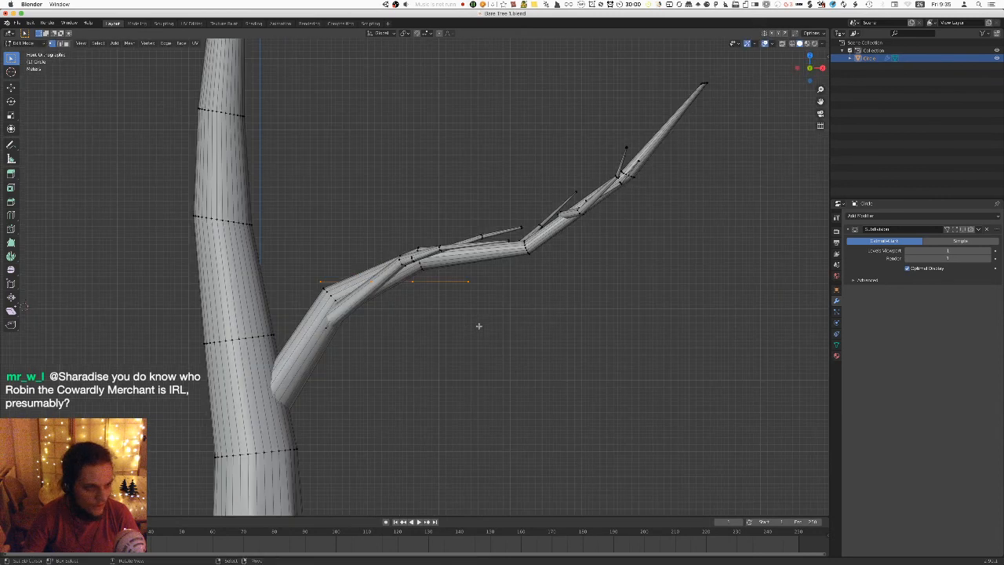
Tilt the copied plane in perspective view and move it up against the large branch's first bend.
middle_click_drag(501, 318, 479, 297)
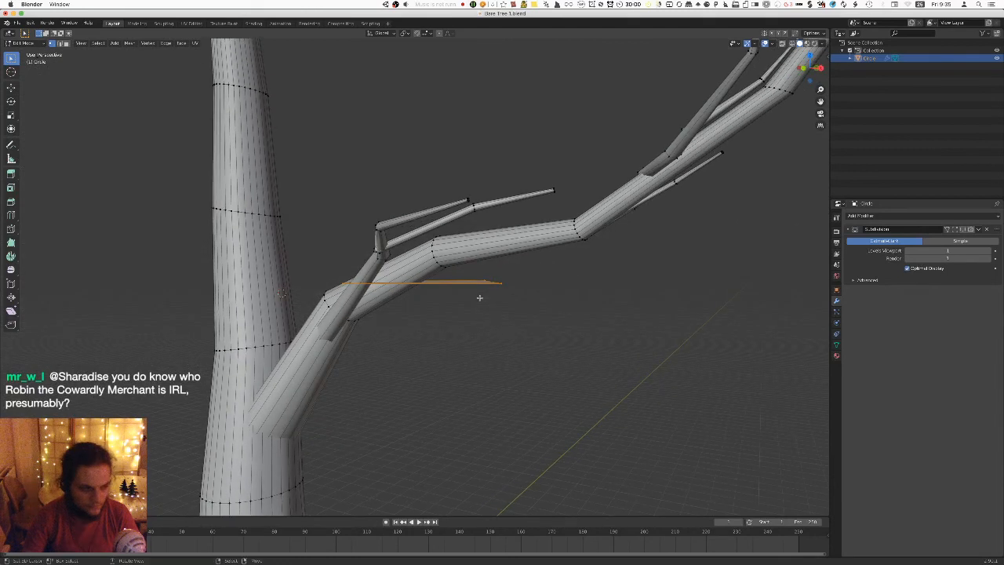
key("r")
left_click(555, 252)
key("g")
left_click(547, 222)
Enlarge, rotate and shift the plane in top view until it lies diagonally across the first half of the large branch.
key("KP_7")
scroll(509, 201, "up", 2)
key("s")
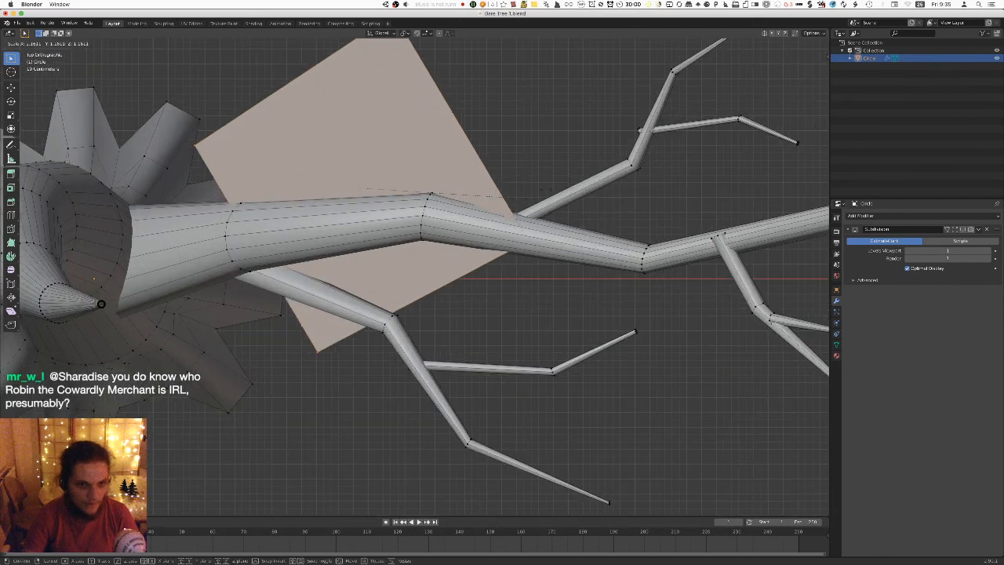
key("r")
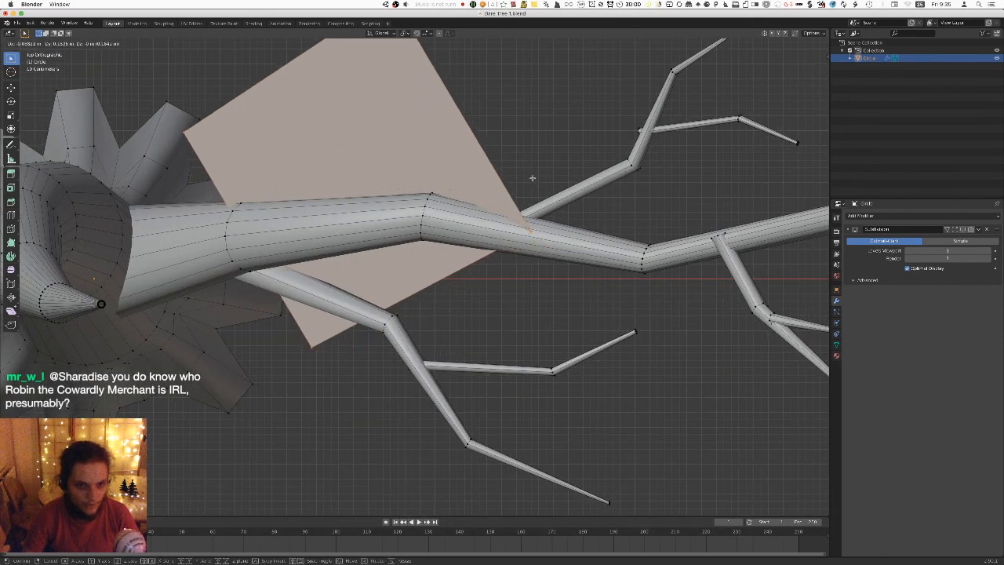
key("g")
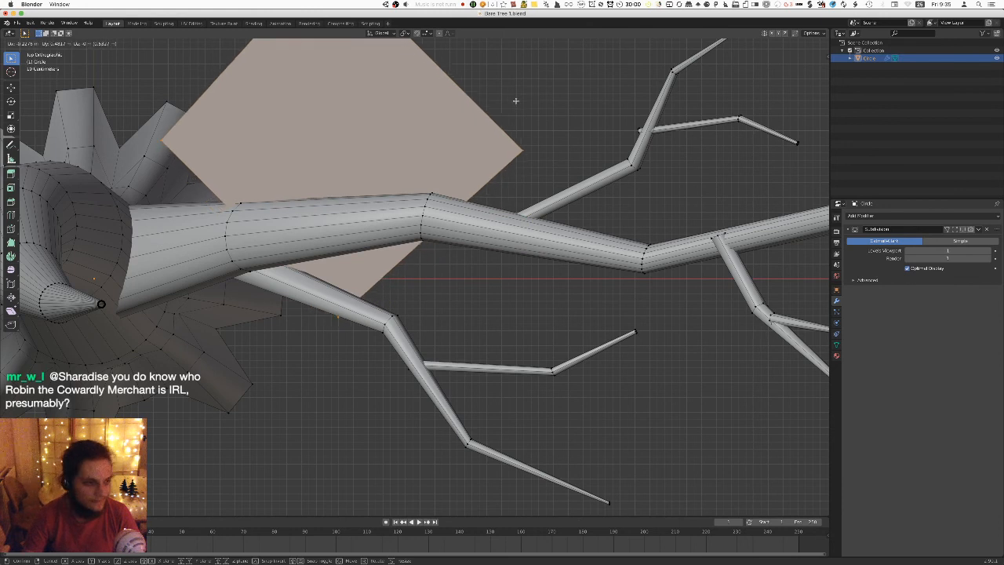
left_click(518, 103)
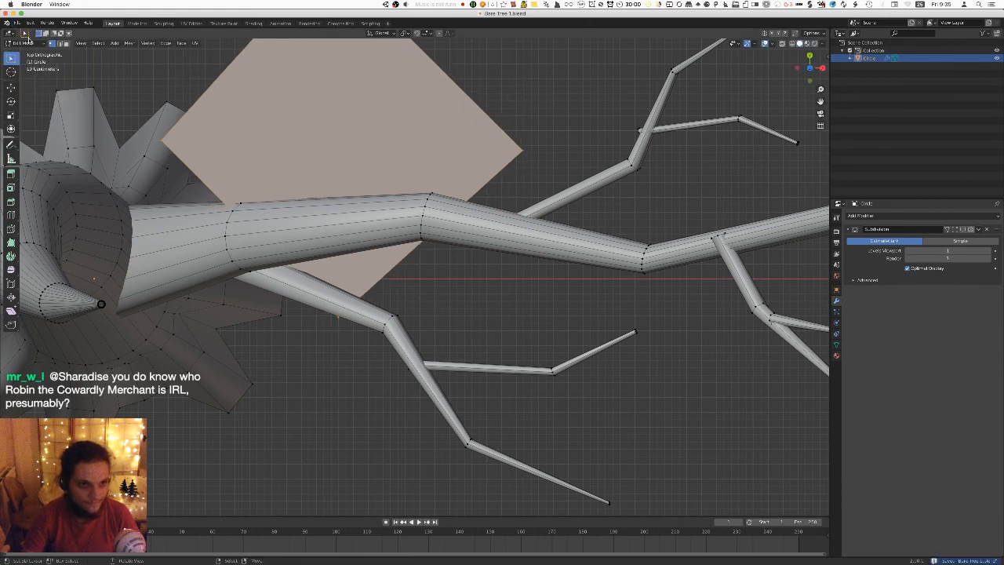
Export the tree over the existing Bare Tree 1 FBX file, inspect its branches in the Unity scene, and return to Blender.
left_click(17, 23)
mouse_move(39, 135)
left_click(141, 184)
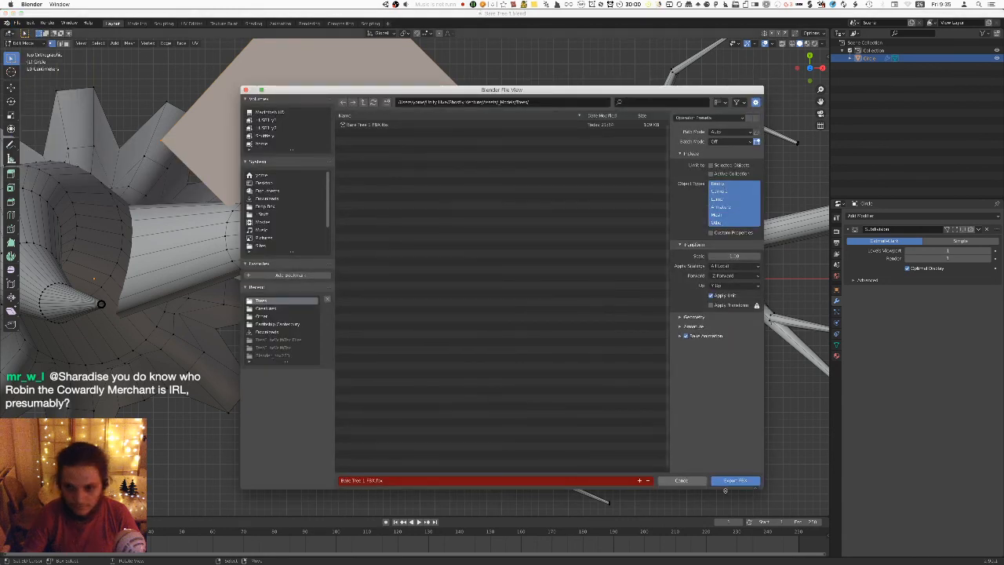
left_click(735, 479)
key("super+Tab")
left_click_drag(385, 205, 161, 201, "alt")
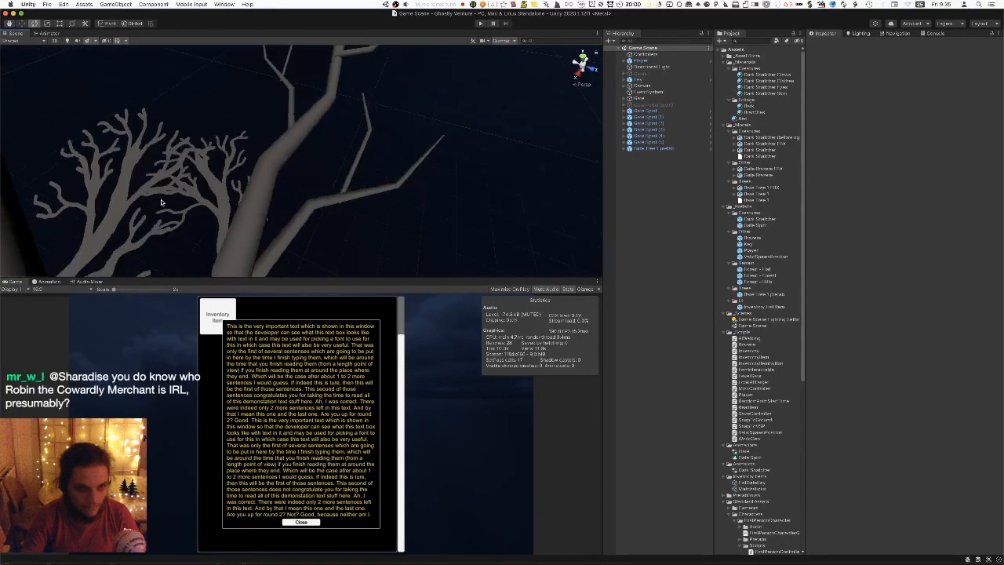
key("super+Tab")
Duplicate the large plane in top view, rotate and shrink the copy, and place it over the outer bend of the lower side twig.
scroll(509, 224, "down", 2)
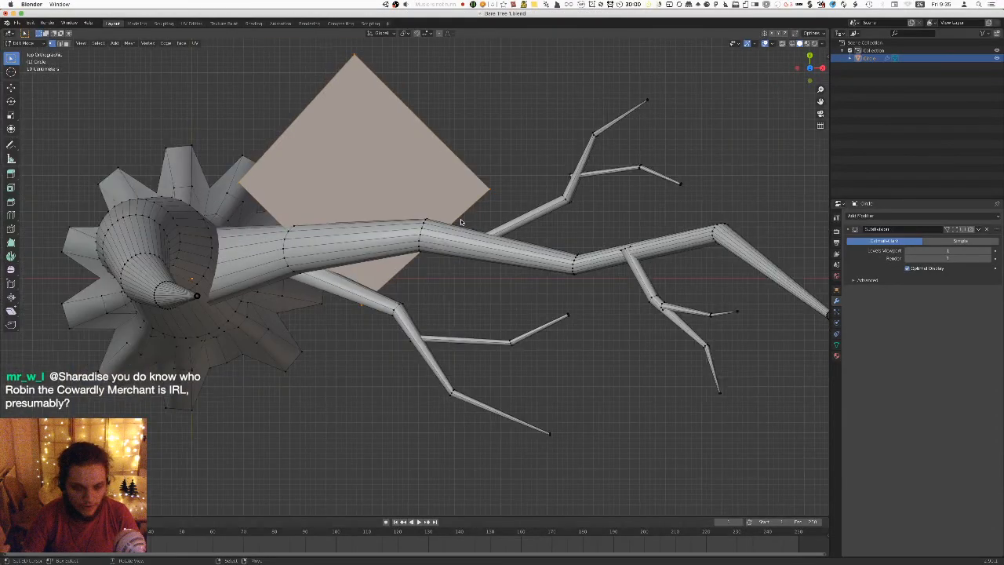
middle_click_drag(460, 219, 368, 241, "shift")
scroll(369, 241, "down", 1)
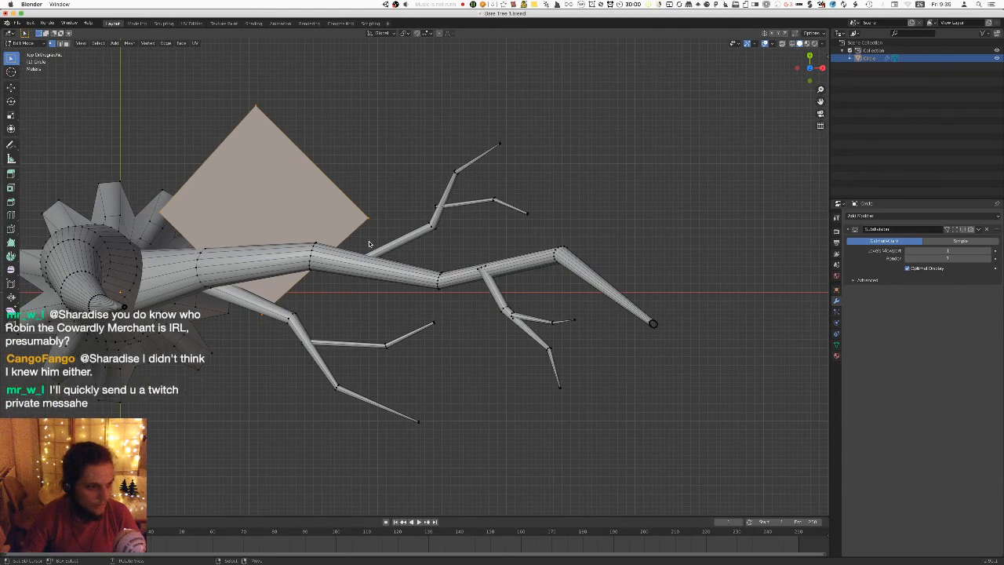
scroll(435, 219, "down", 2)
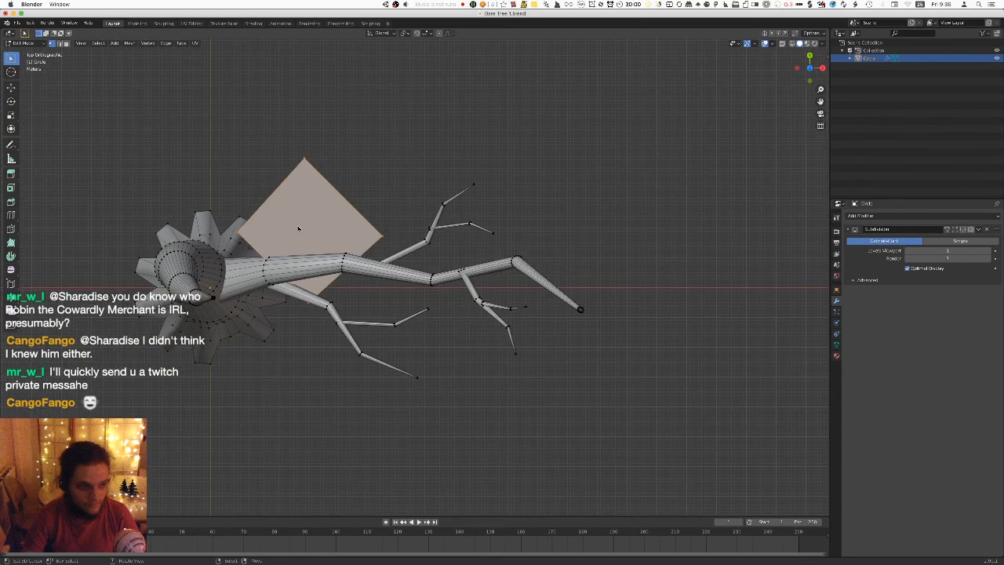
scroll(324, 224, "up", 1)
middle_click_drag(325, 224, 388, 242, "shift")
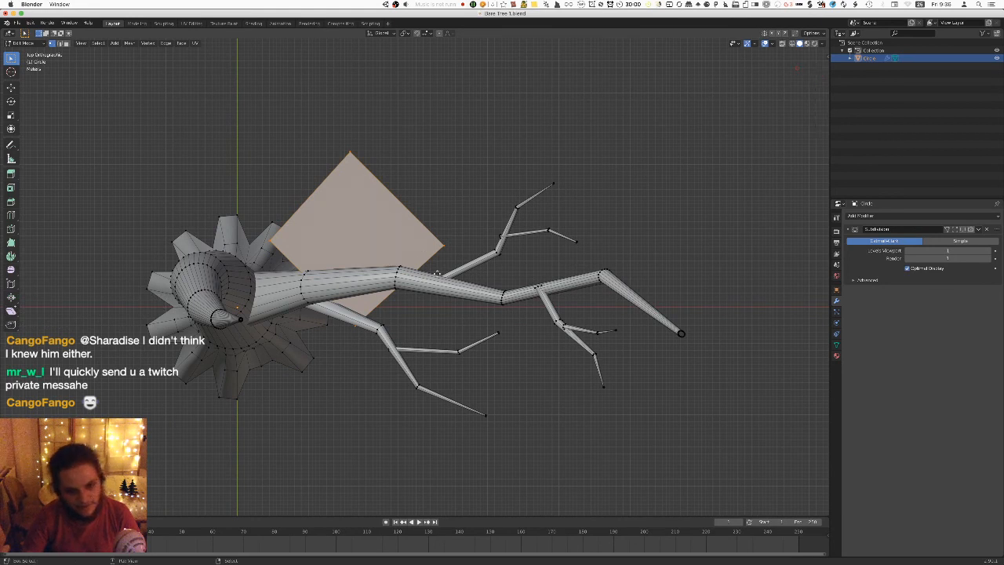
key("shift+d")
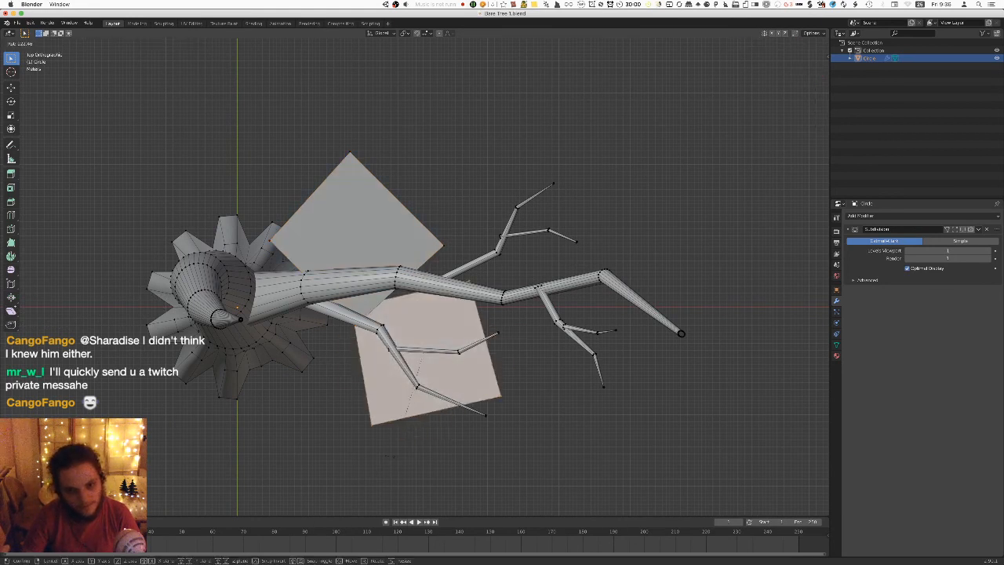
key("g")
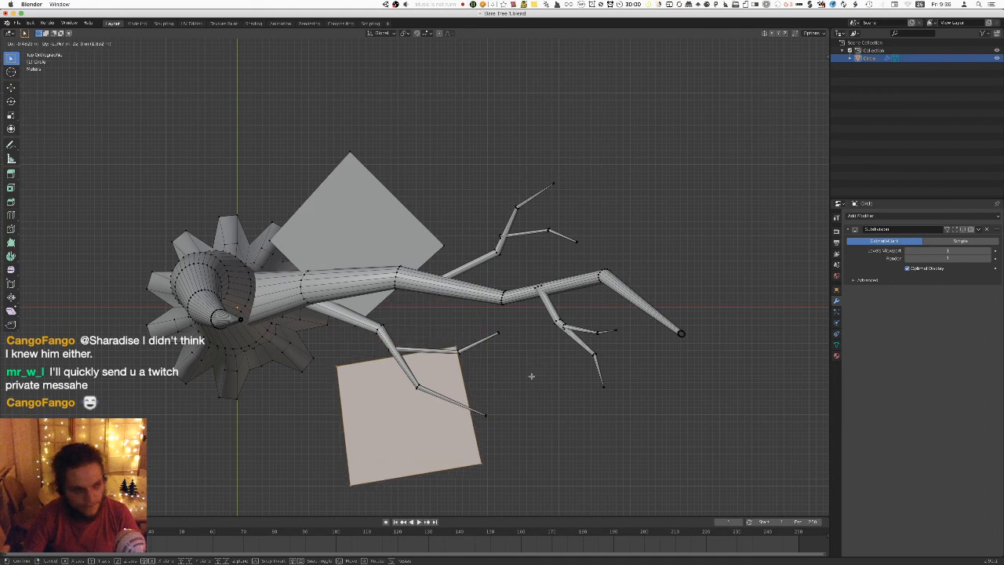
key("s")
key("g")
left_click(465, 357)
Move the smaller plane along Z to the height of the lower side twig.
middle_click_drag(465, 357, 490, 427)
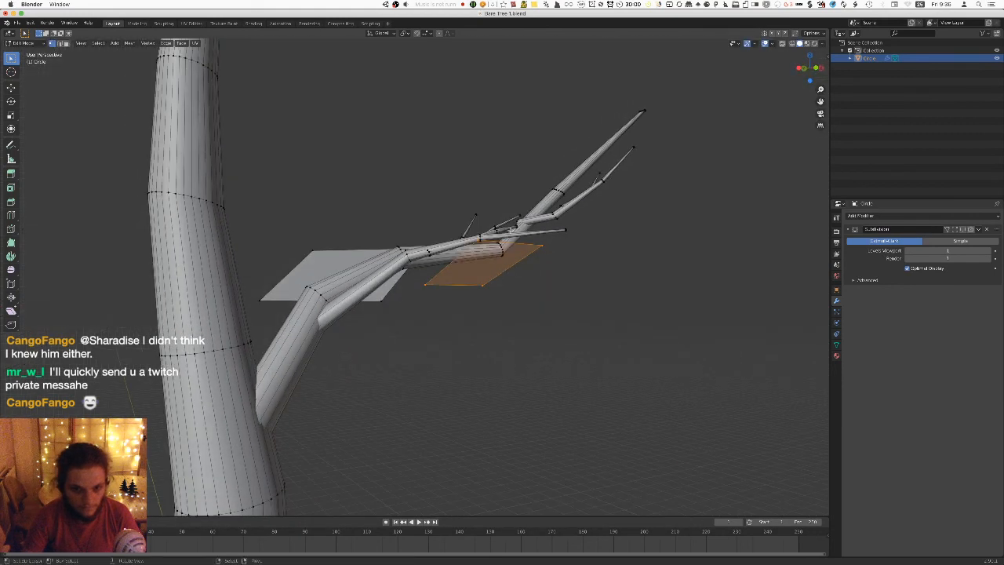
middle_click_drag(588, 264, 597, 268)
key("g")
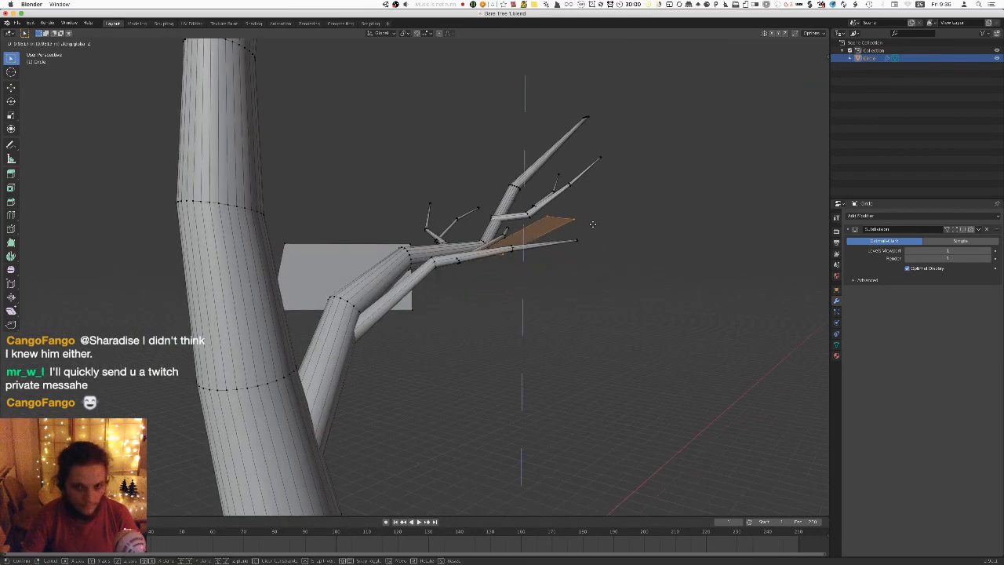
left_click(592, 227)
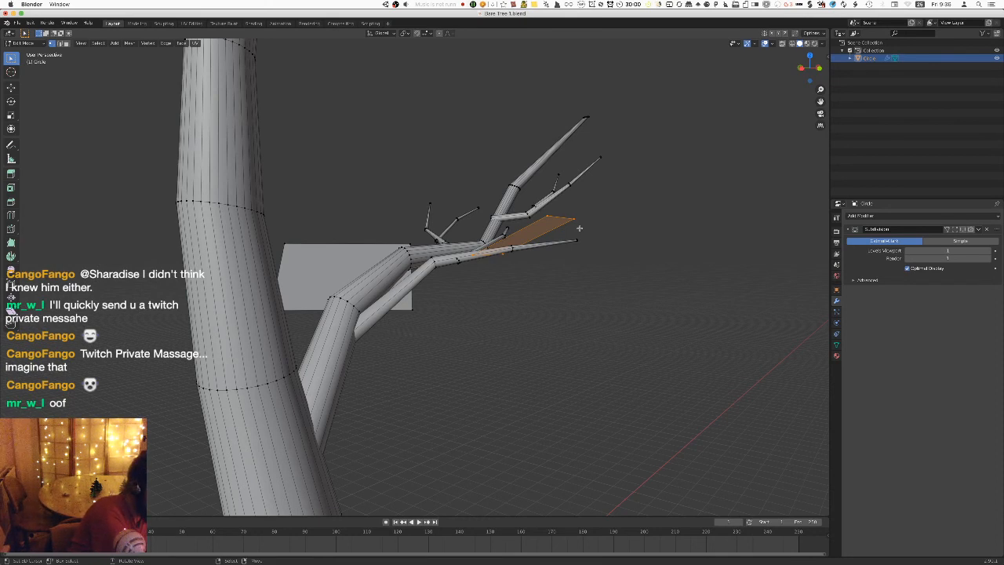
Check the two planes from the side and above, re-export the FBX, and view the tree in Unity before returning to Blender.
middle_click_drag(529, 196, 536, 228)
key("KP_7")
middle_click_drag(559, 265, 518, 306)
key("KP_7")
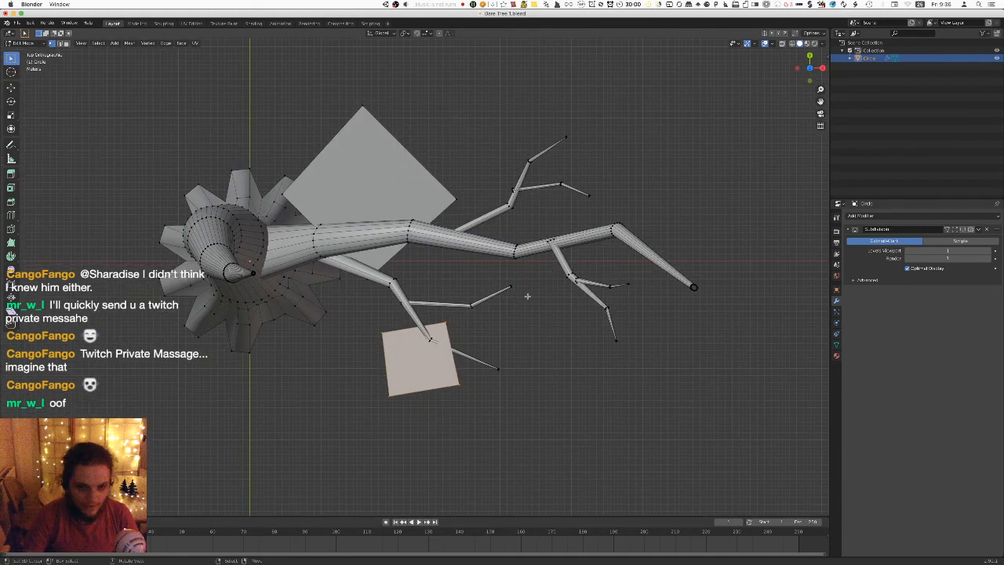
scroll(527, 295, "up", 2)
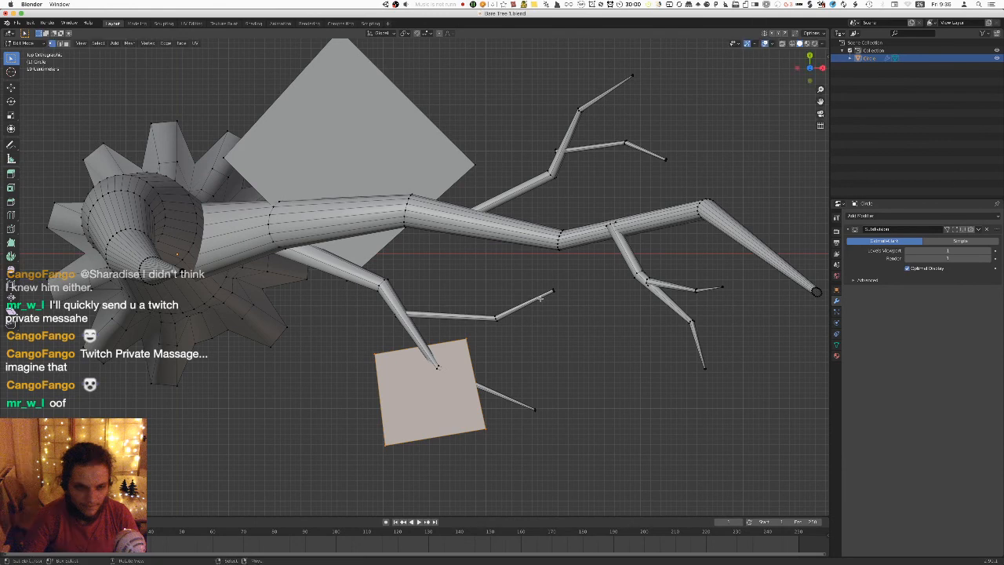
left_click(17, 22)
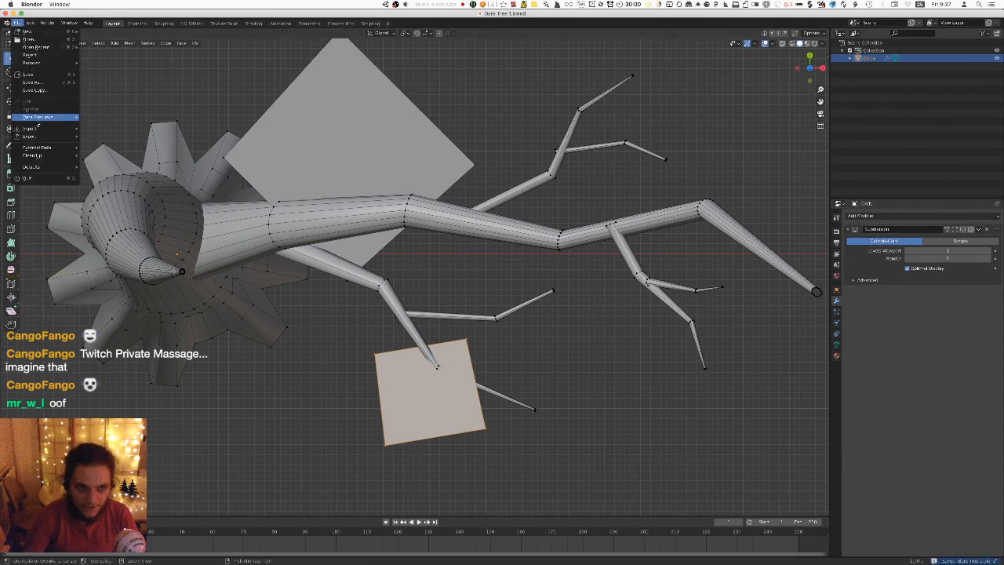
mouse_move(40, 127)
left_click(127, 183)
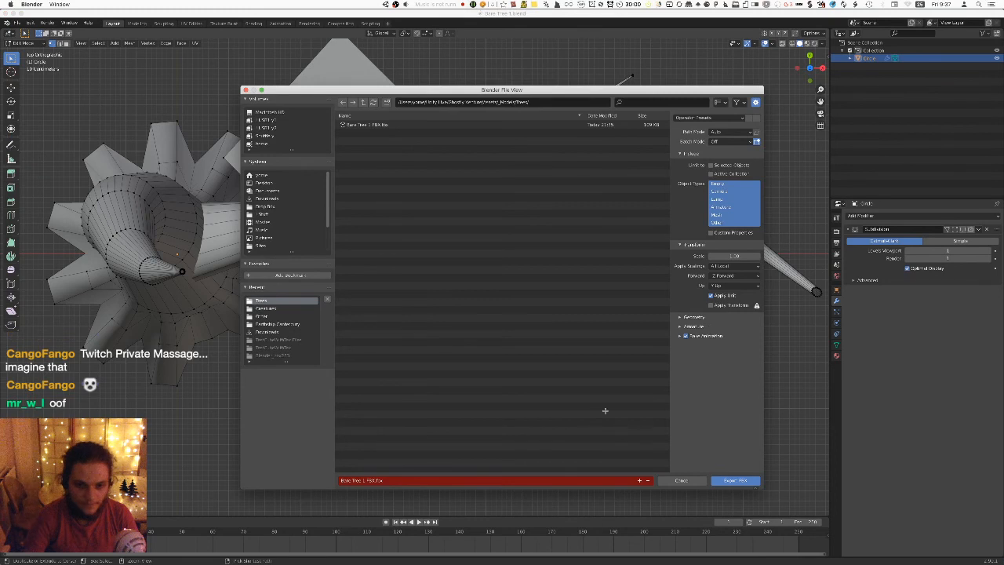
left_click(729, 479)
key("super+Tab")
left_click_drag(377, 196, 541, 224, "alt")
key("super+Tab")
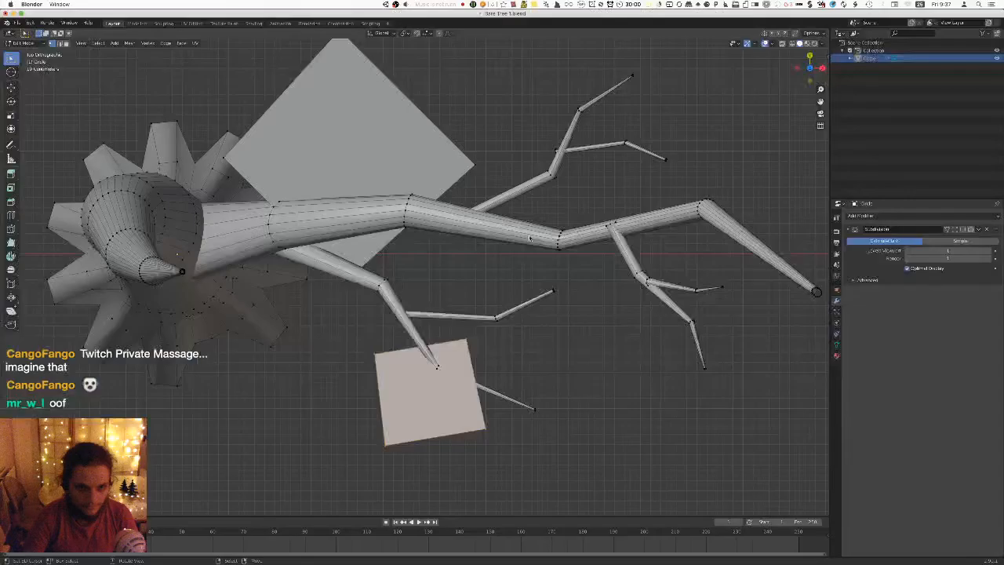
Nudge the smaller plane slightly closer to the lower side twig in top view and save the file.
key("g")
left_click(617, 290)
key("ctrl+s")
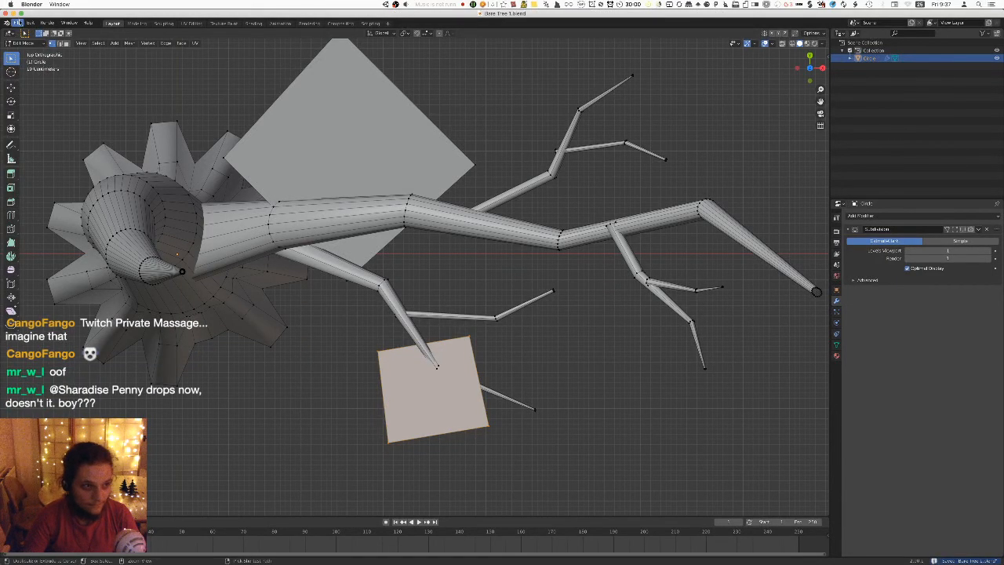
Overwrite the FBX export with the nudged plane and check the twig foliage in the Unity scene.
left_click(17, 22)
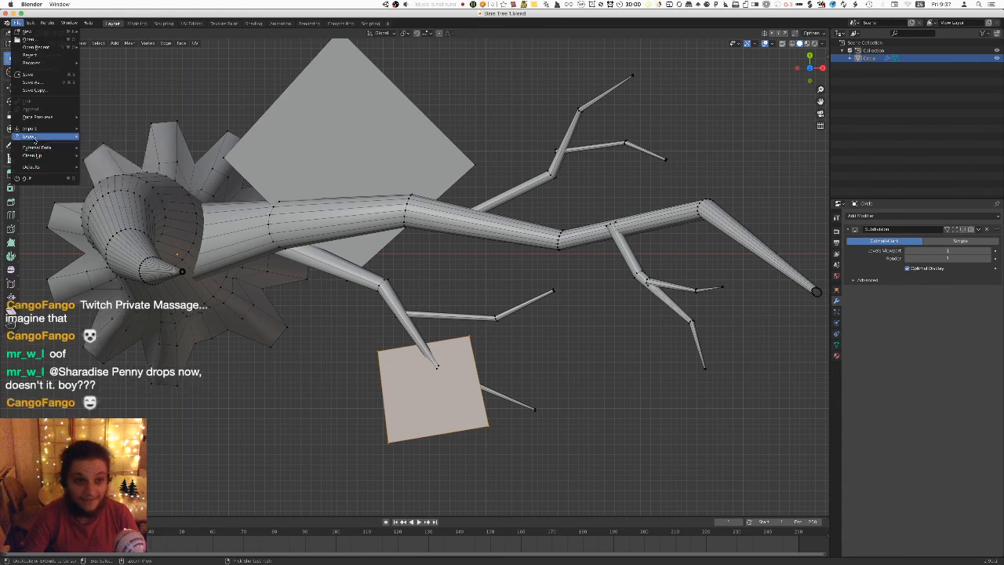
mouse_move(36, 140)
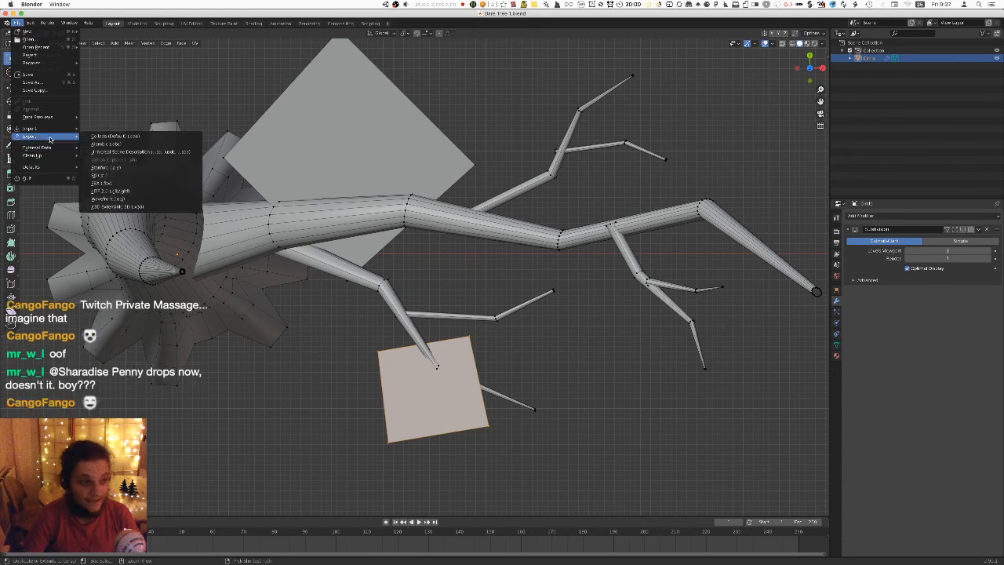
left_click(138, 184)
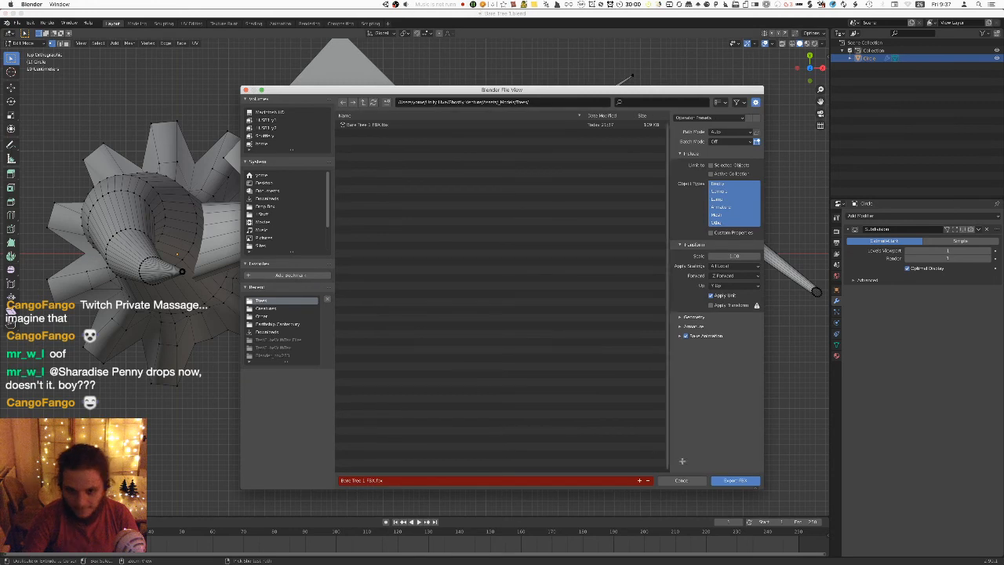
left_click(733, 480)
key("super+Tab")
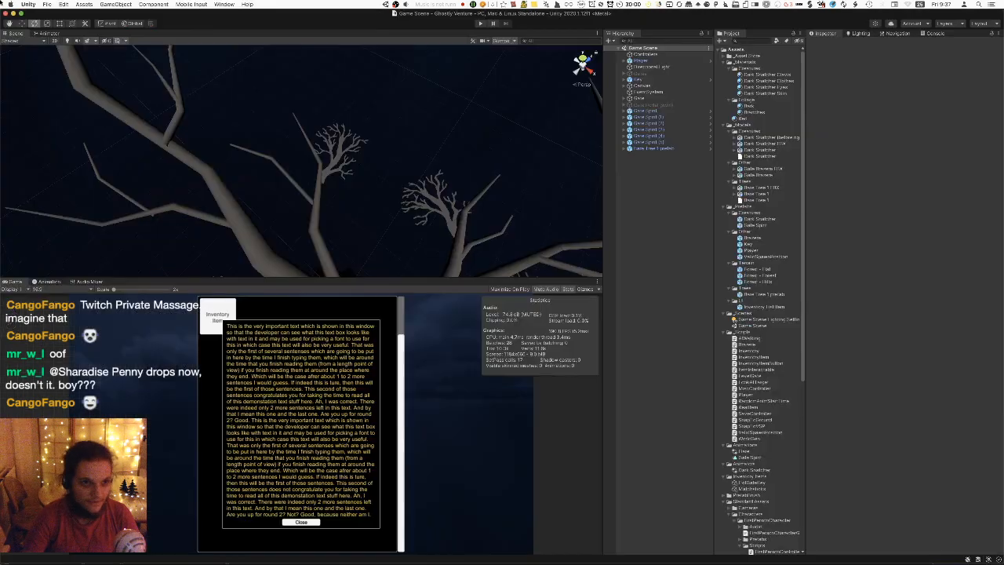
right_click_drag(330, 123, 338, 125)
key("super+Tab")
Scale the lower side twig's plane down slightly in top view.
key("s")
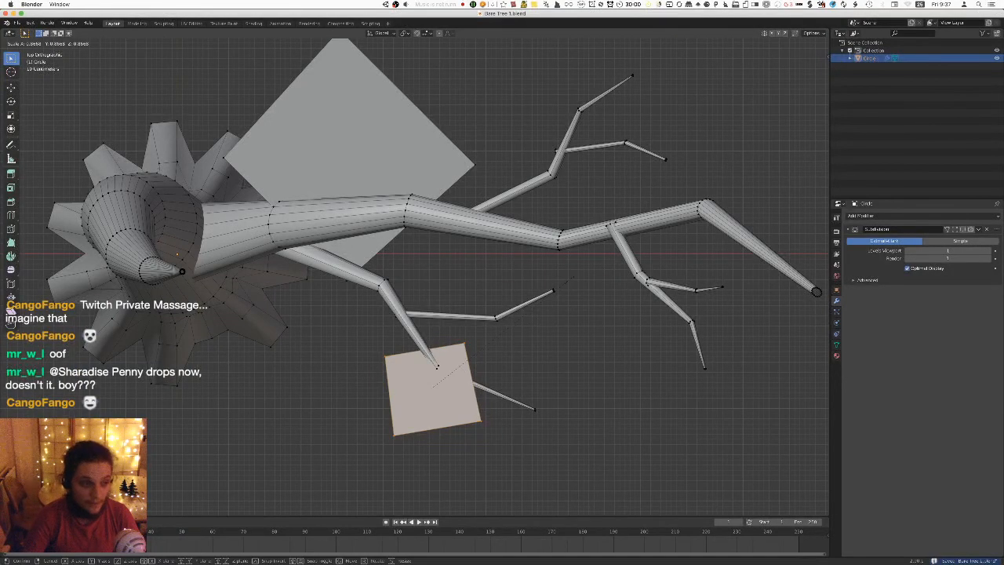
key("Return")
left_click(16, 24)
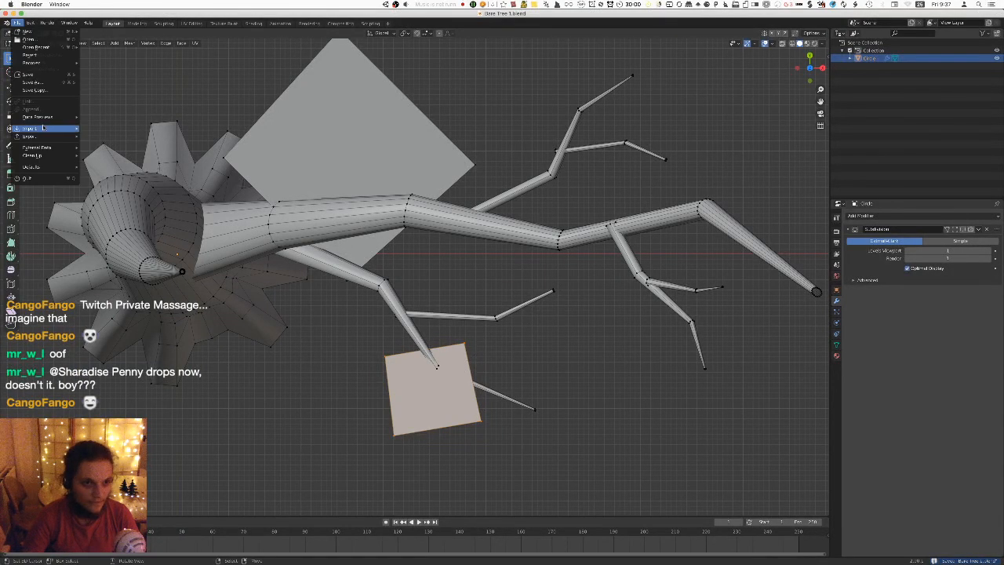
key("Escape")
Export the resized plane to the same FBX file, look around the branches in Unity, and go back to Blender.
left_click(16, 22)
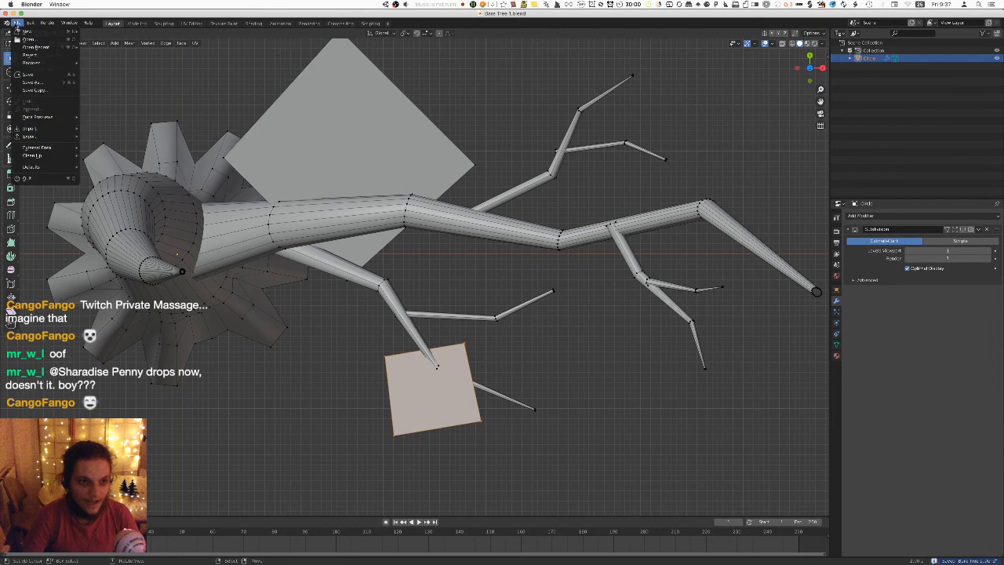
mouse_move(56, 138)
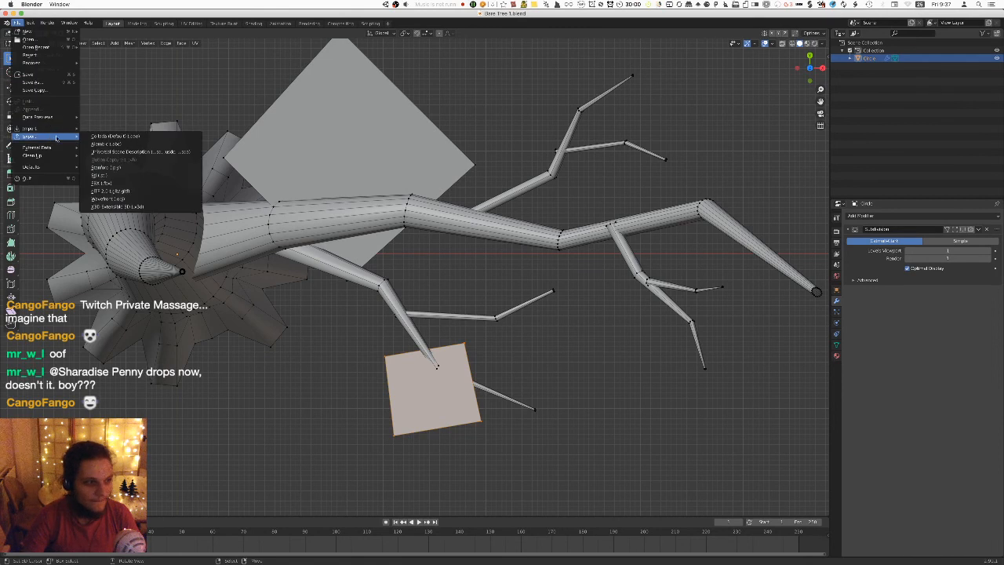
left_click(132, 184)
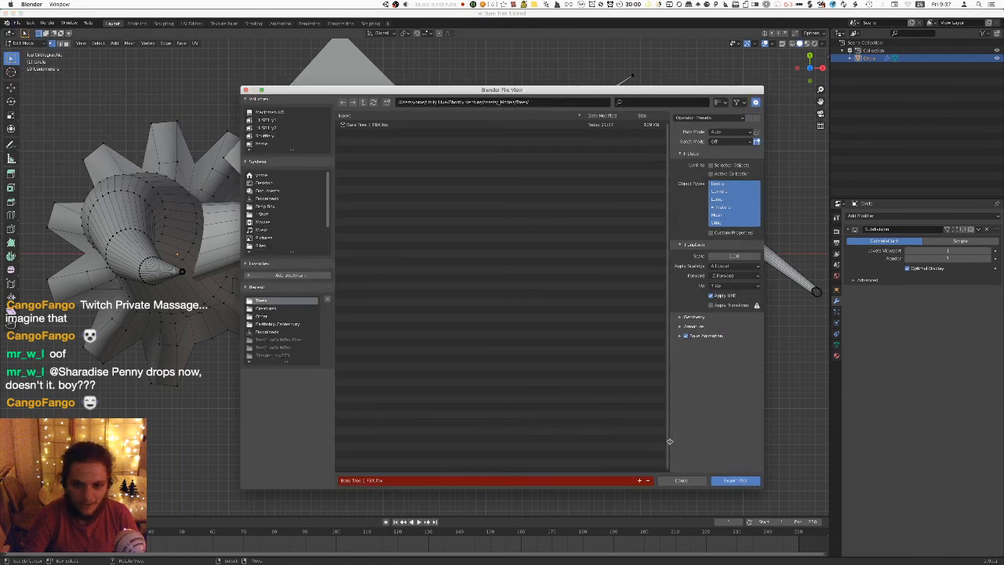
left_click(715, 479)
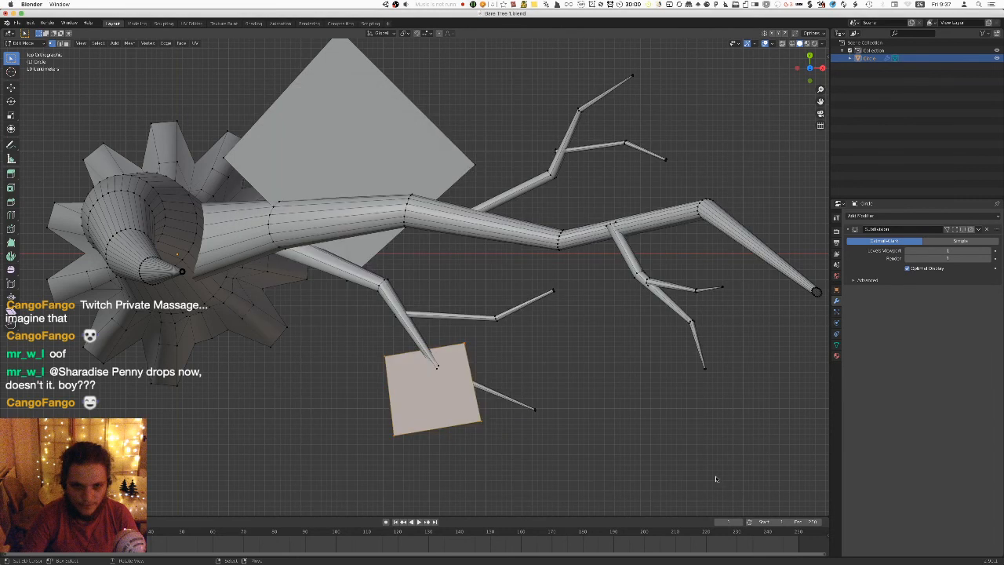
key("super+Tab")
right_click_drag(360, 195, 323, 187)
right_click_drag(336, 153, 275, 192)
key("super+Tab")
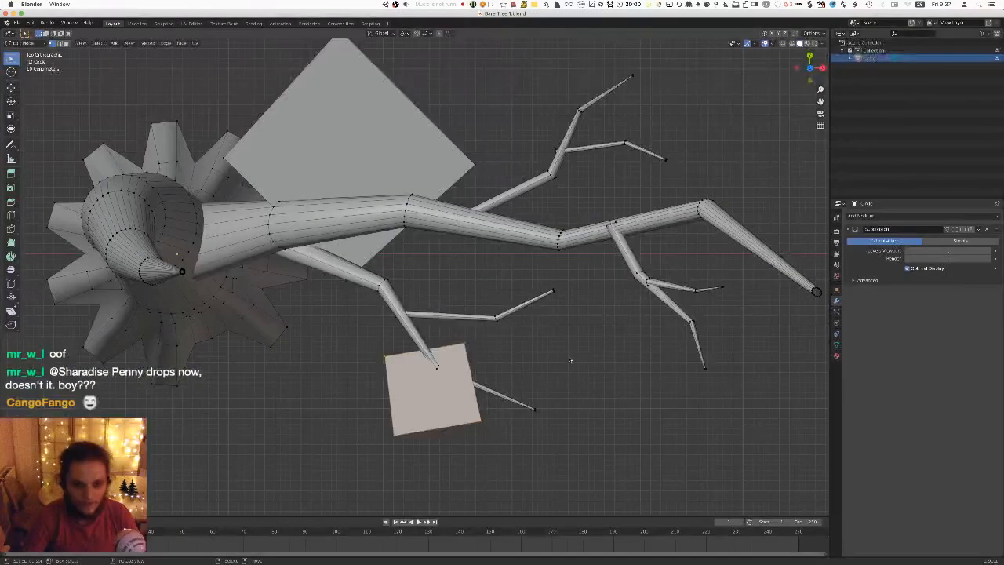
Duplicate the small plane, rotate the copy, and place it at the inner offshoot of the lower side twig.
key("shift+d")
key("r")
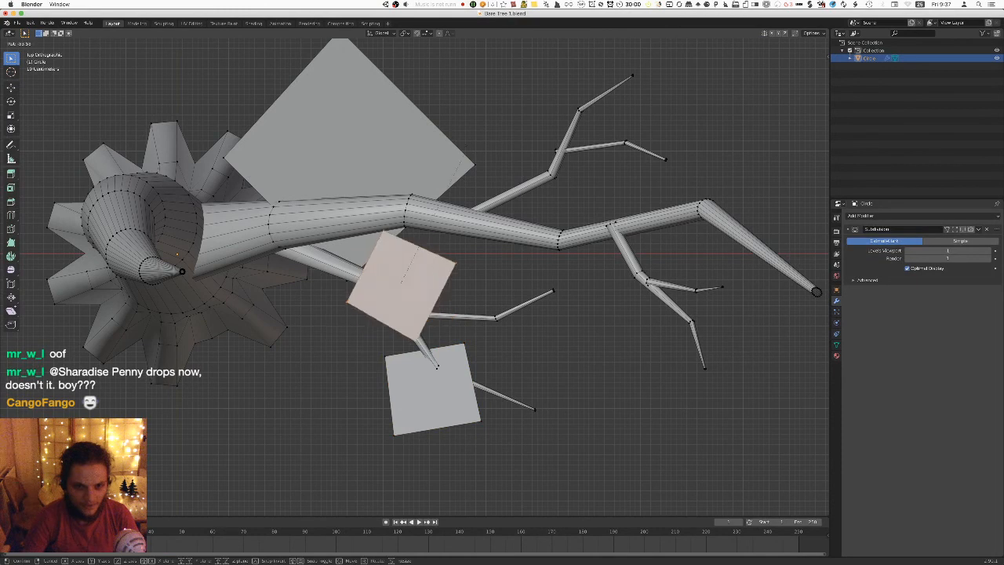
left_click(372, 118)
key("g")
left_click(477, 221)
Adjust the new copy's height along Z in perspective view to meet the lower side twig's offshoot.
middle_click_drag(486, 318, 497, 281)
key("g")
key("z")
left_click(489, 239)
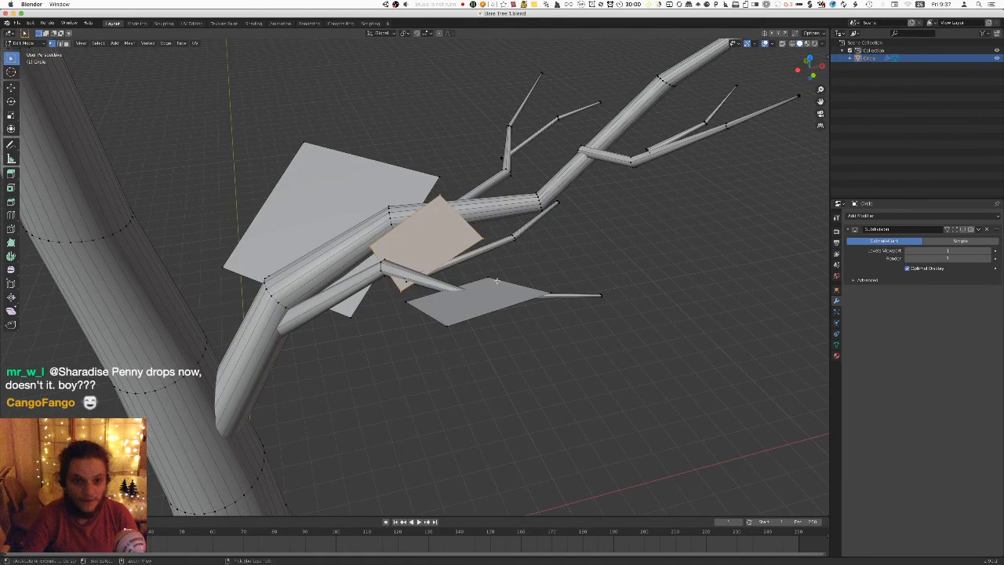
Save the tree, export it over Bare Tree 1 FBX.fbx, check it in Unity, and go back to Blender.
key("ctrl+s")
key("super+Tab")
key("super+Tab")
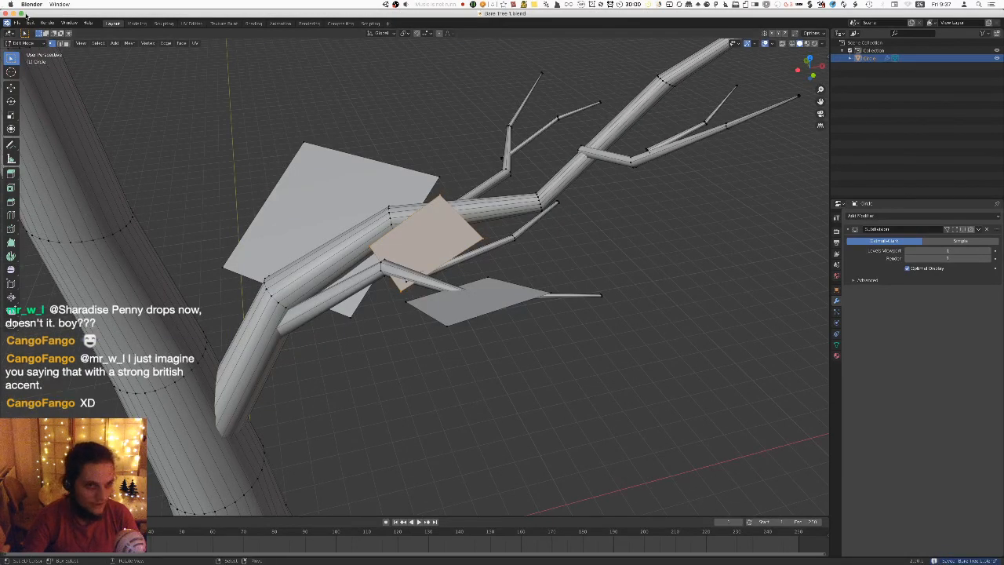
left_click(18, 23)
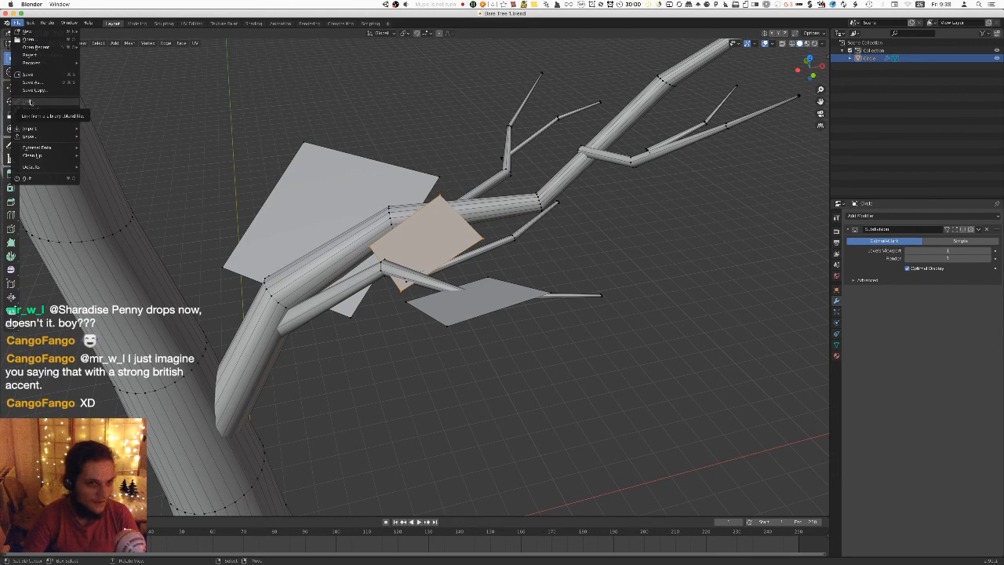
mouse_move(49, 137)
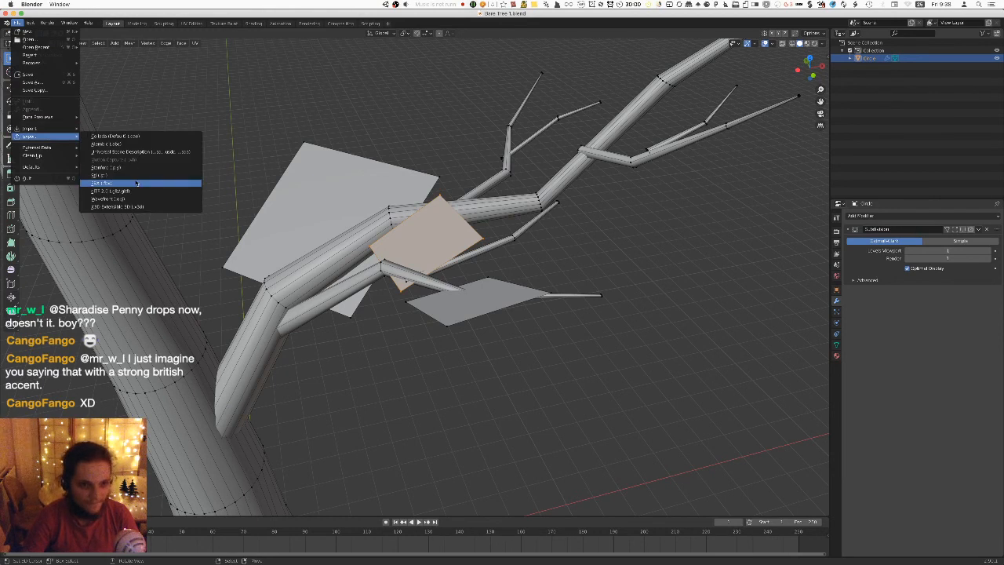
left_click(137, 183)
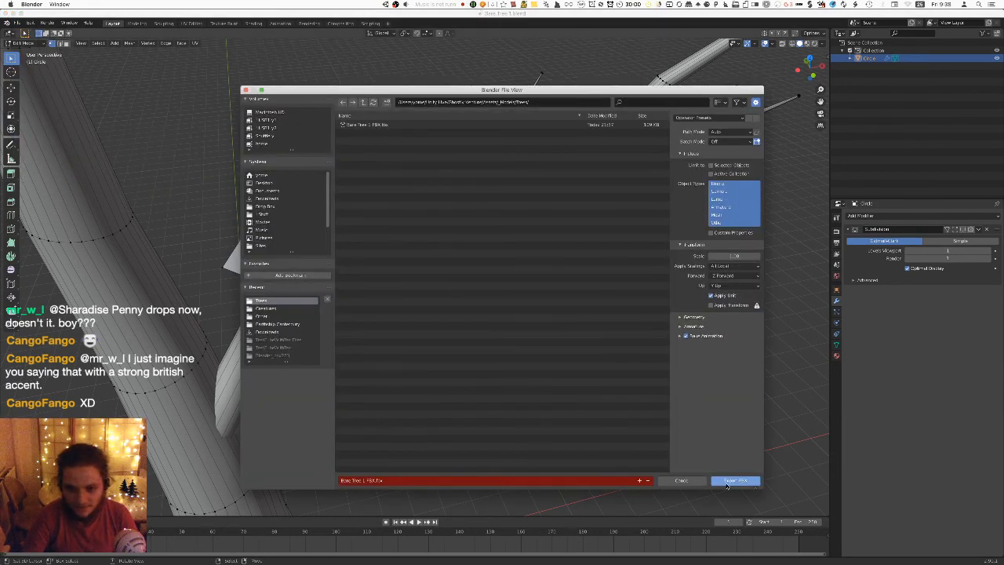
left_click(729, 482)
key("super+Tab")
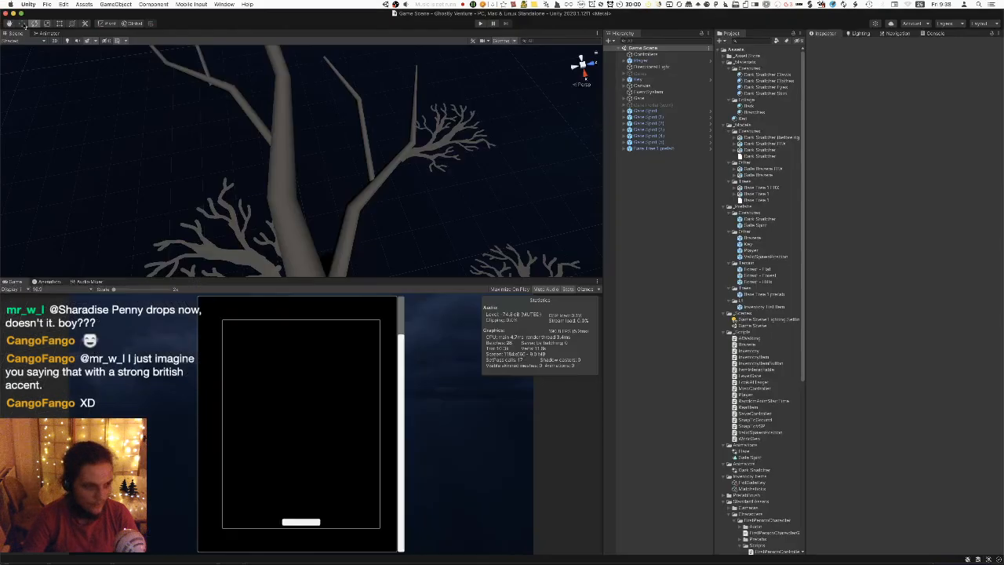
key("super+Tab")
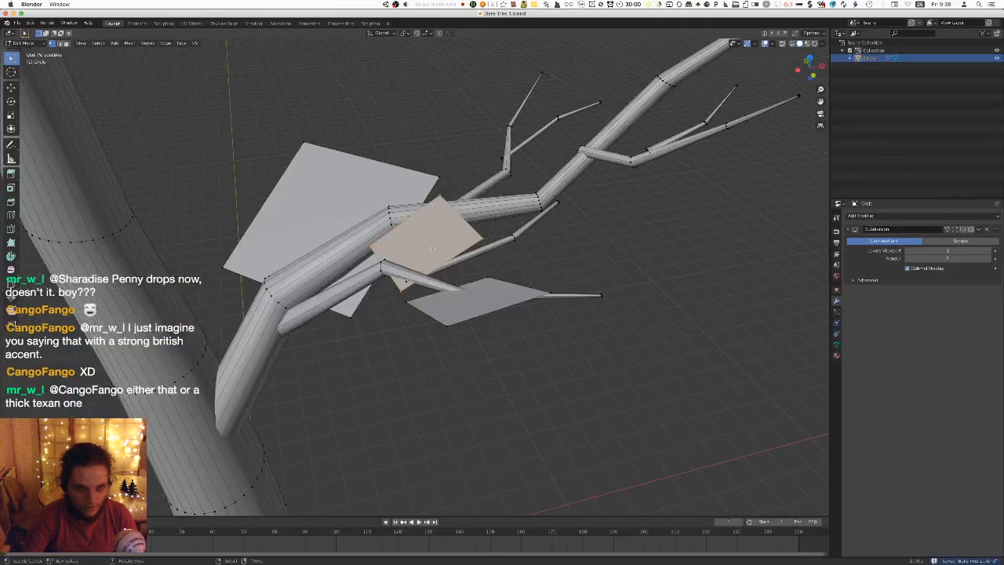
In top view, rotate the inner offshoot's plane and shift it so its lower corner meets the offshoot's base.
key("KP_7")
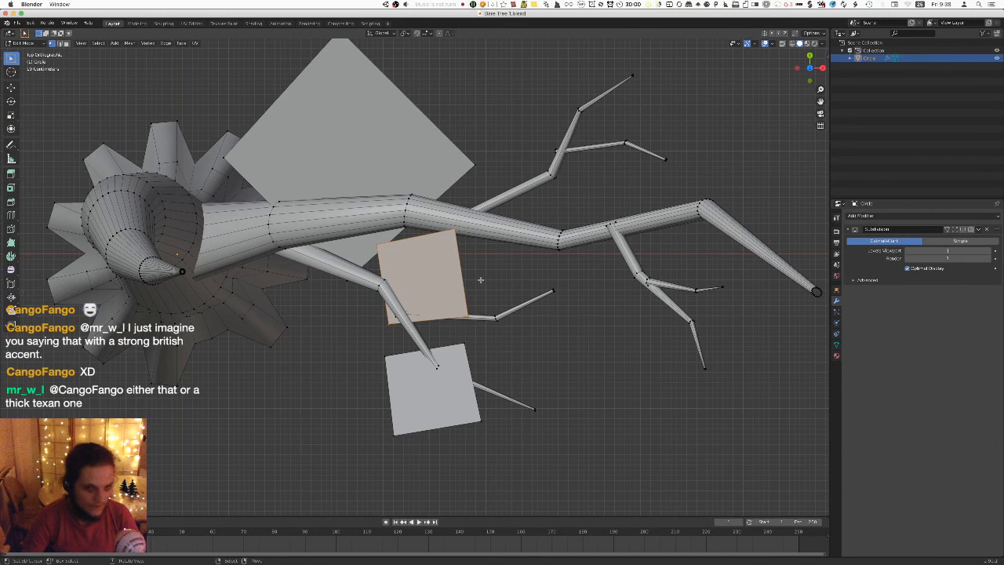
key("r")
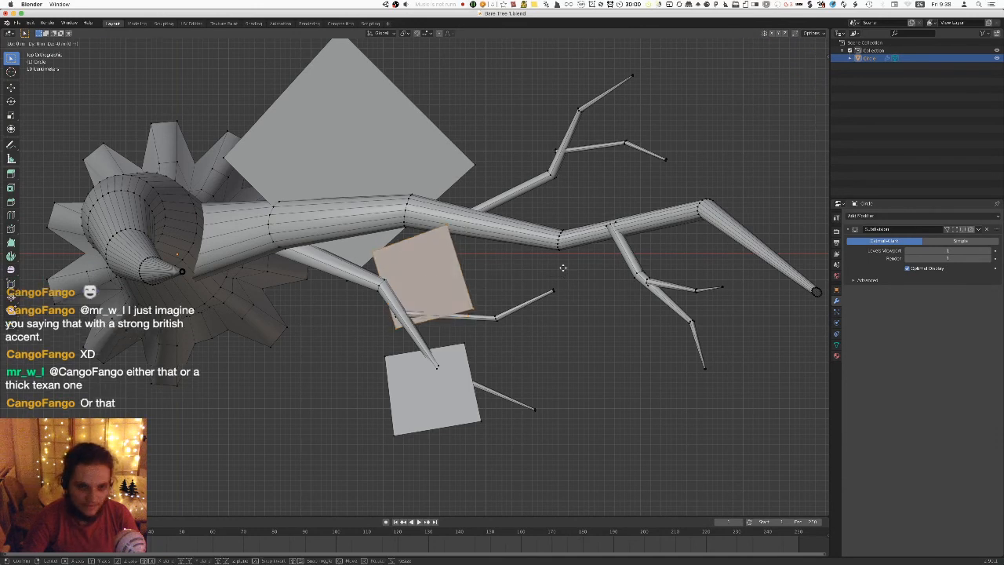
left_click(558, 263)
Export the rotated plane to the same FBX file, inspect the branches in Unity, and go back to Blender.
left_click(16, 23)
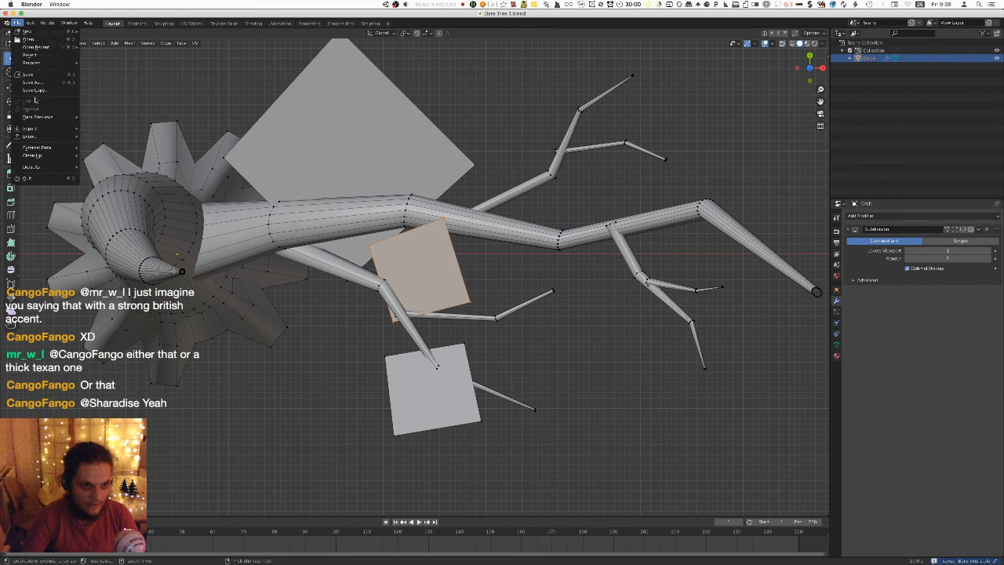
mouse_move(32, 136)
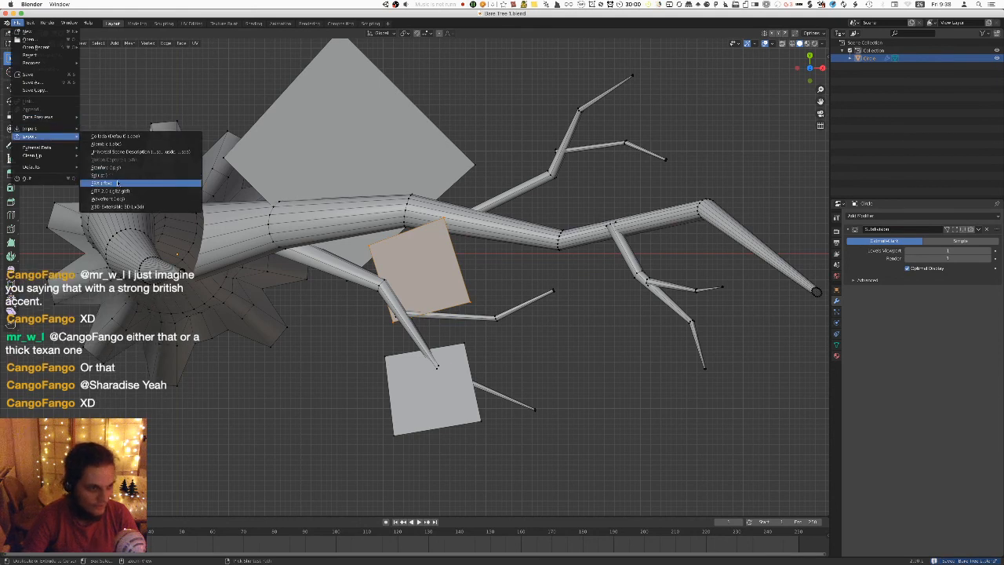
left_click(119, 182)
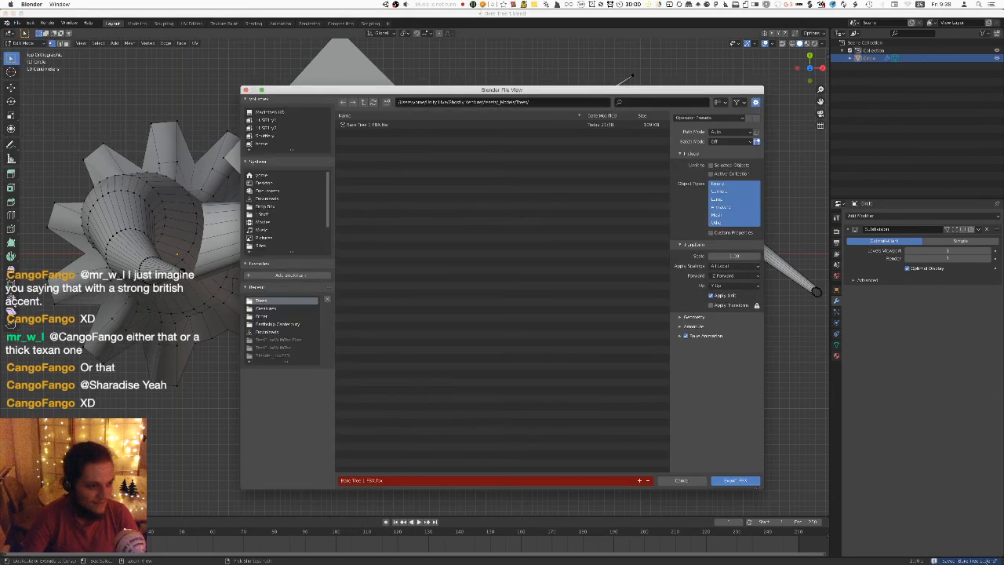
left_click(747, 480)
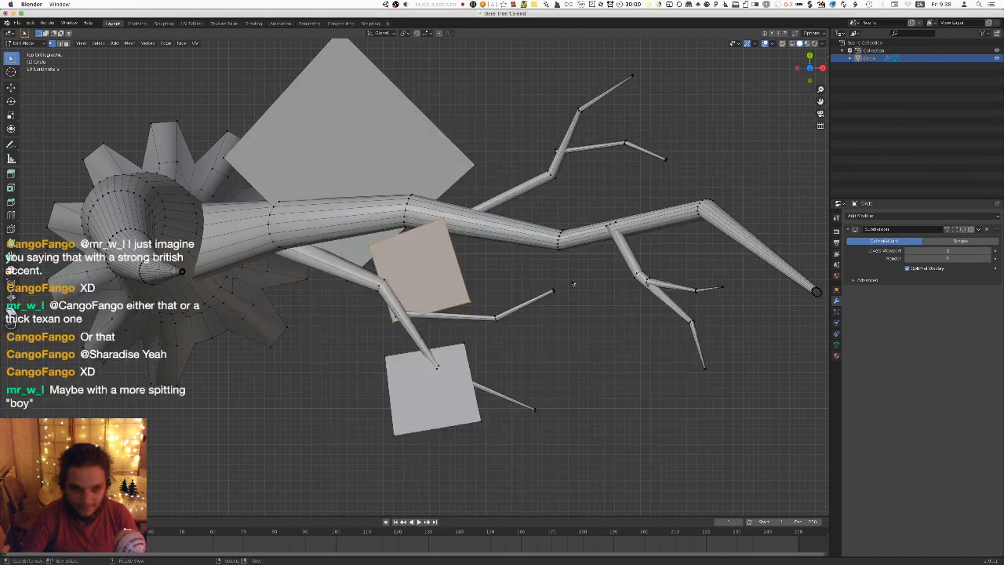
key("super+Tab")
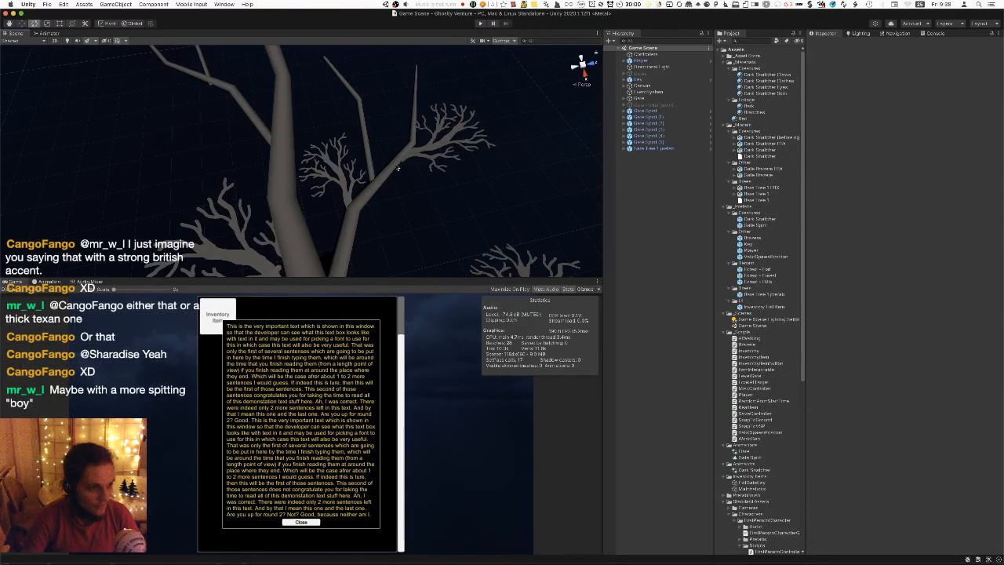
mouse_move(327, 145)
left_mouse_down("alt")
mouse_move(326, 128)
mouse_move(342, 141)
left_mouse_up("alt")
key("super+Tab")
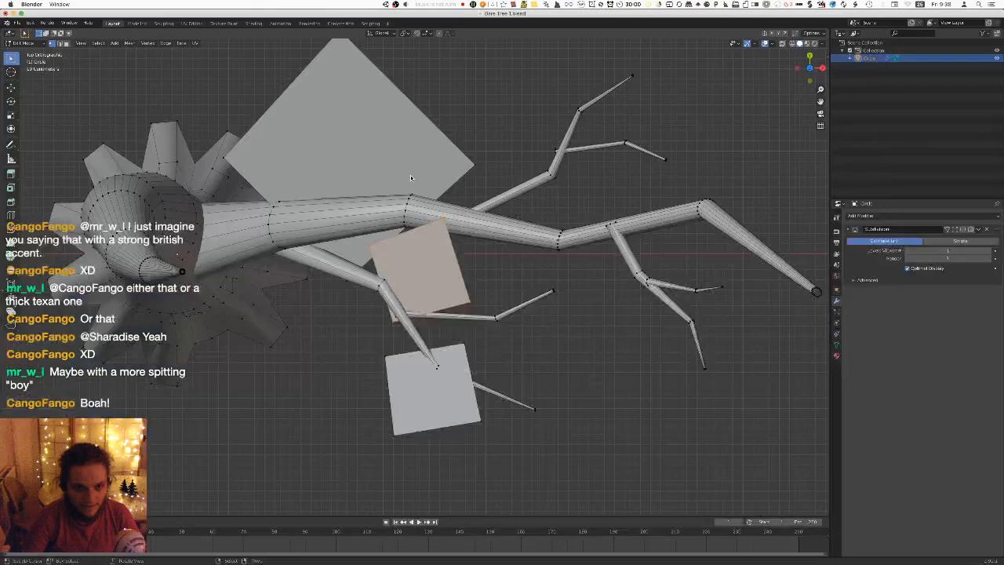
Duplicate the inner offshoot's plane, scale the copy down, and place it at the bend near the offshoot's tip in top view.
key("g")
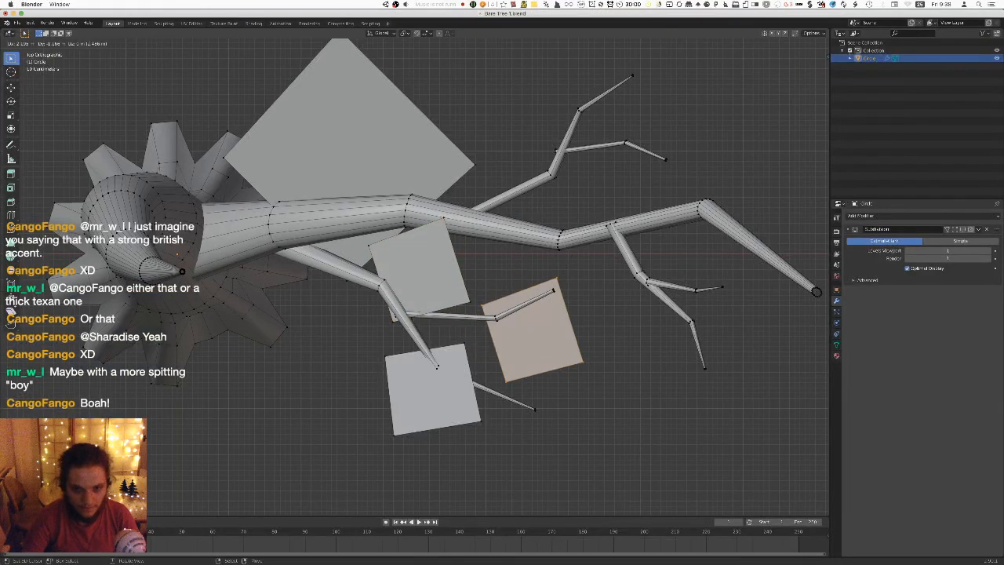
left_click(661, 309)
key("g")
left_click(642, 307)
key("s")
left_click(592, 303)
key("g")
left_click(595, 273)
Move the small copy in perspective view from several angles to align its corner with the bend near the offshoot's tip.
middle_click_drag(595, 272, 597, 169)
key("g")
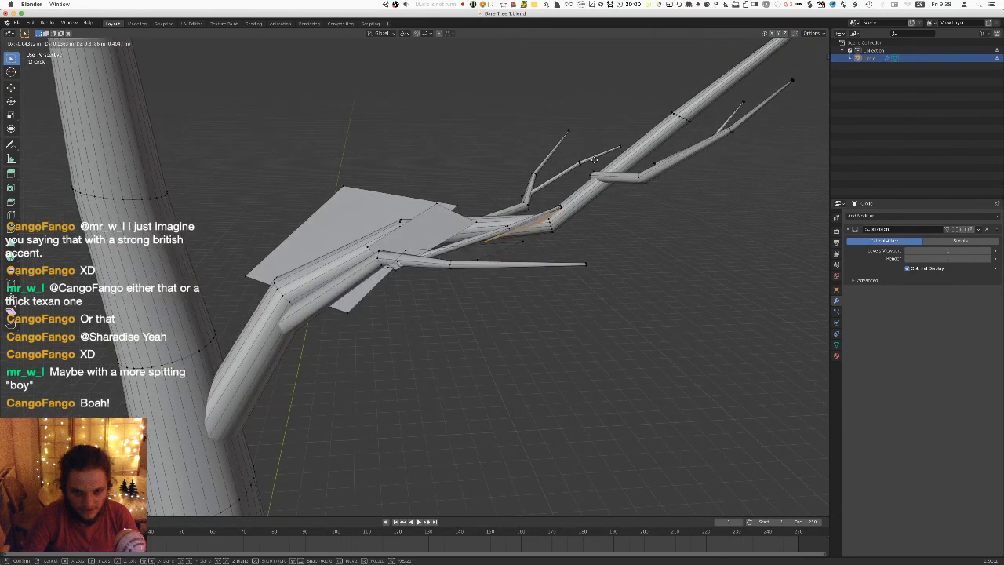
left_click(594, 155)
middle_click_drag(594, 156, 635, 151)
key("g")
left_click(650, 227)
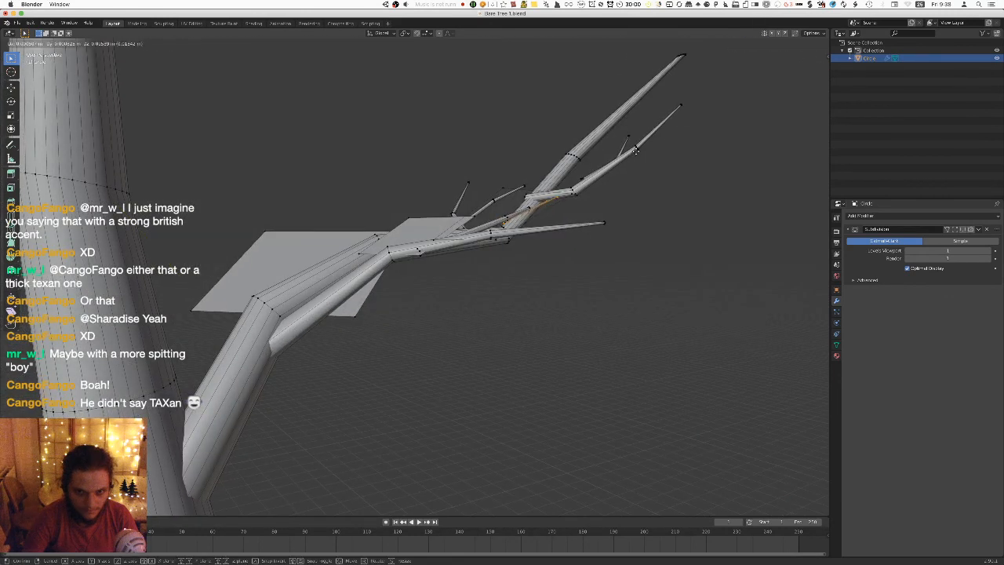
left_click(660, 194)
middle_click_drag(660, 194, 663, 219)
key("g")
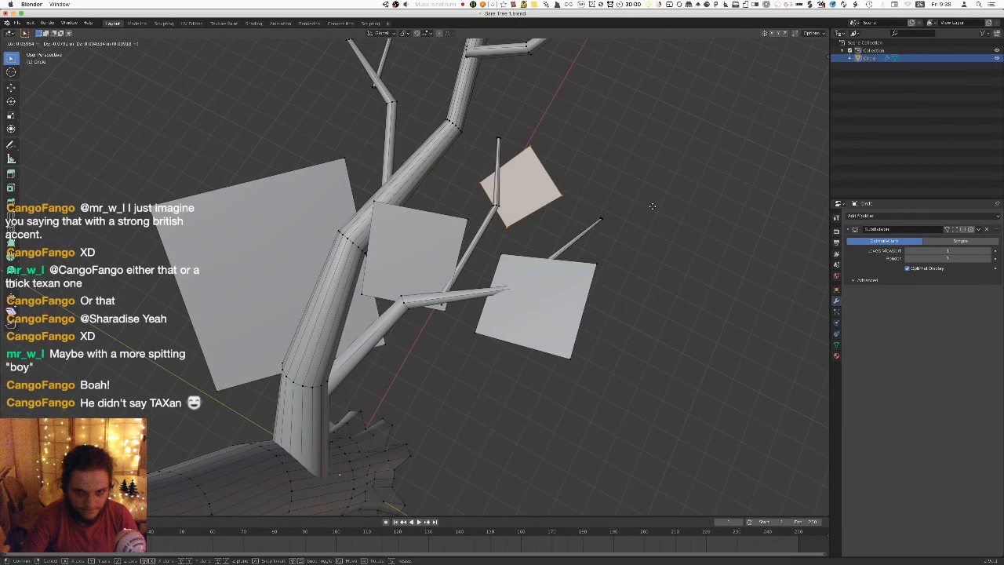
left_click(651, 206)
middle_click_drag(650, 206, 638, 153)
Save the tree, export it with the small tip plane to the same FBX file, and inspect it in Unity.
key("Tab")
key("super+s")
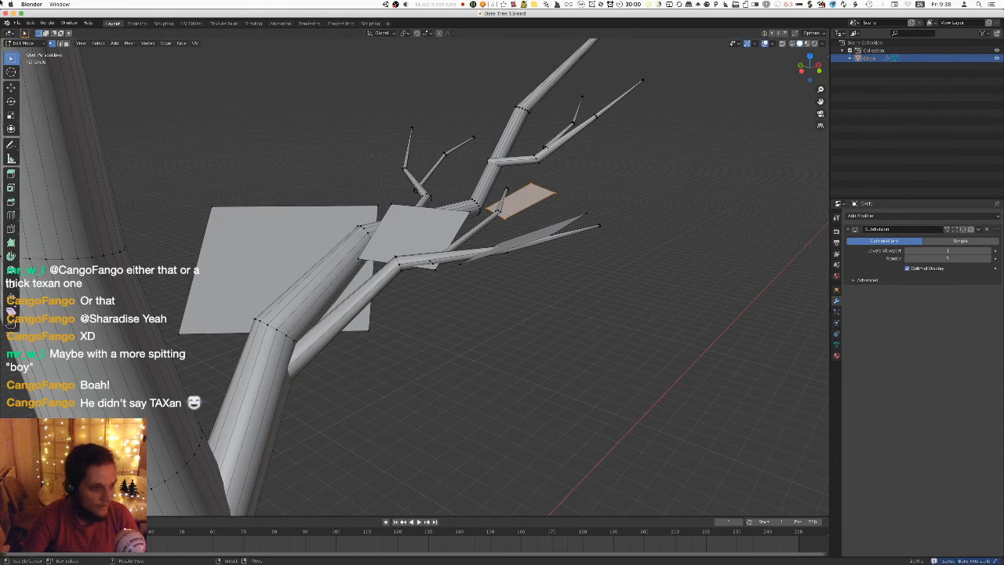
left_click(16, 23)
mouse_move(45, 138)
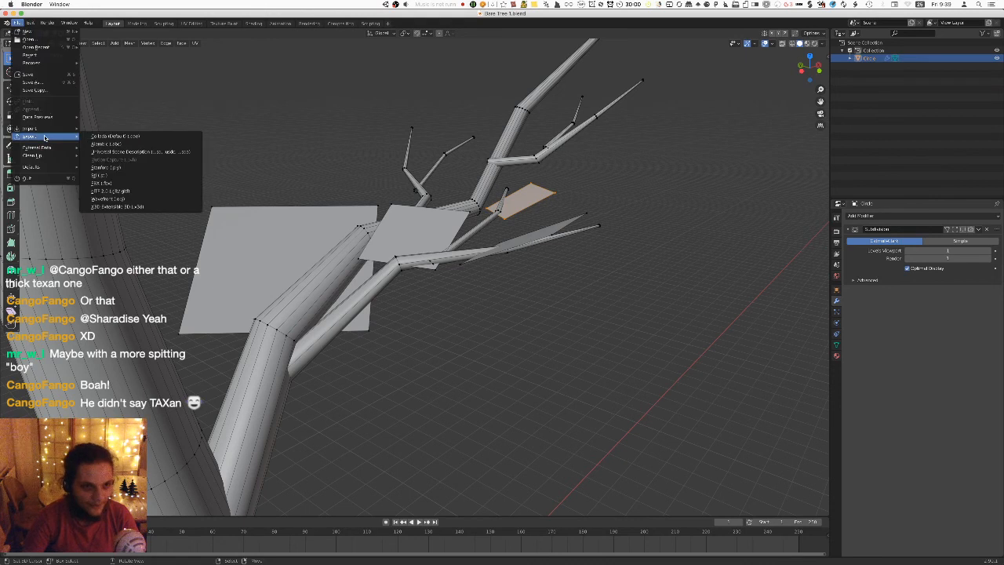
left_click(125, 182)
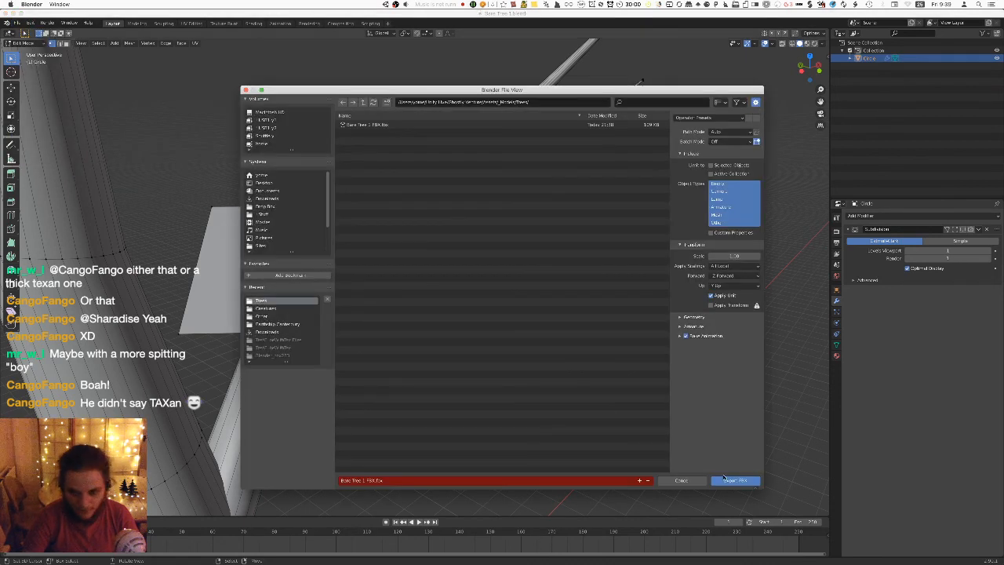
left_click(729, 479)
key("super+Tab")
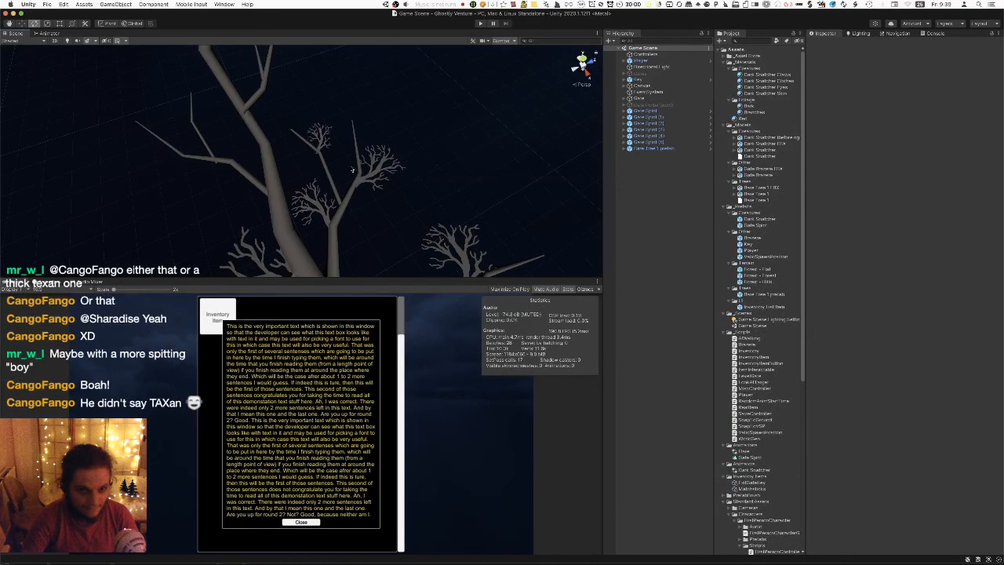
scroll(359, 171, "up", 10)
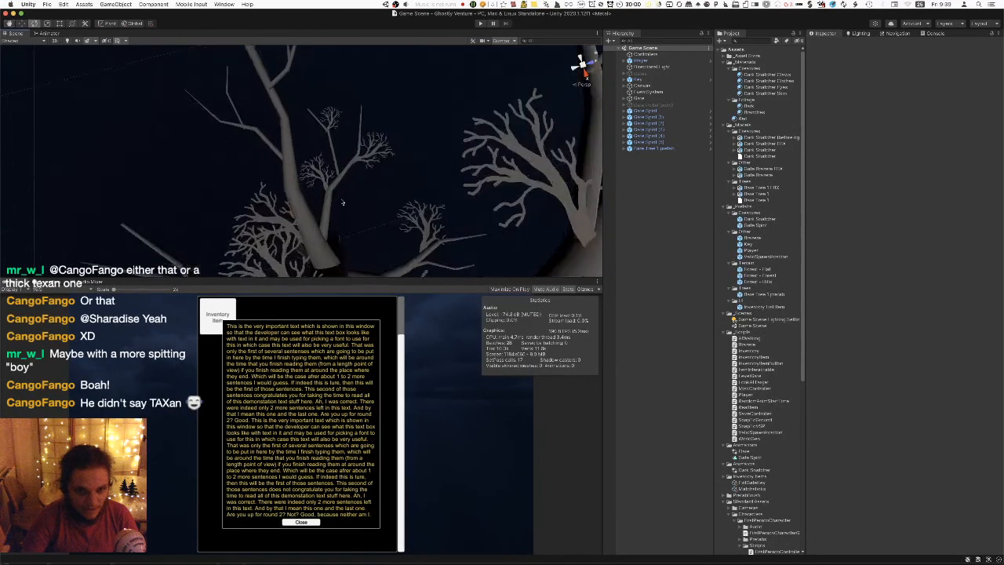
Delete the small plane near the offshoot's tip in Blender, and look around the branches in Unity.
key("super+Tab")
key("x")
left_click(545, 272)
key("super+Tab")
right_click_drag(329, 199, 319, 199)
left_click_drag(320, 199, 309, 170, "alt")
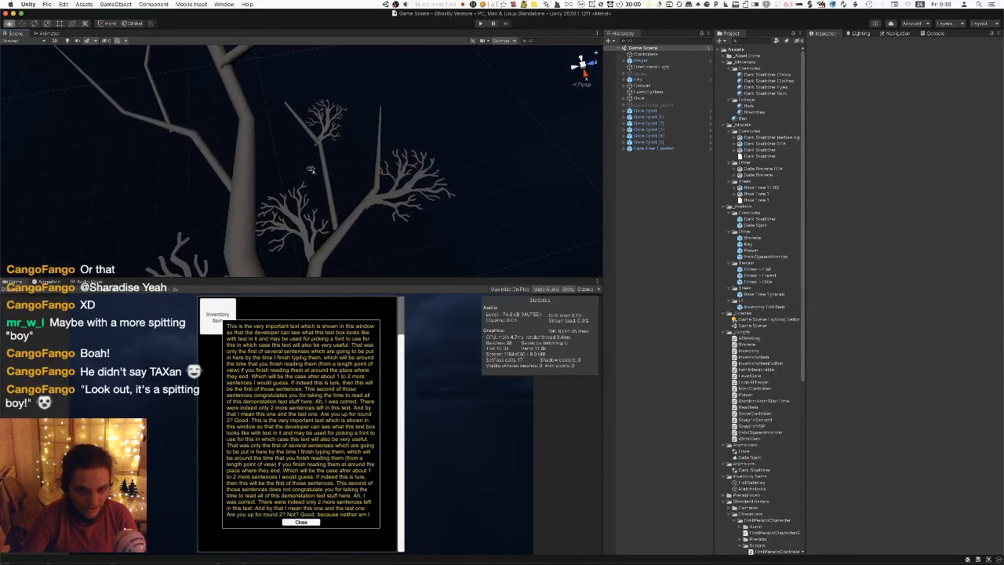
Export the tree without the tip plane to the same FBX file, examine the twigs in Unity, and return to Blender.
key("super+Tab")
left_click(16, 24)
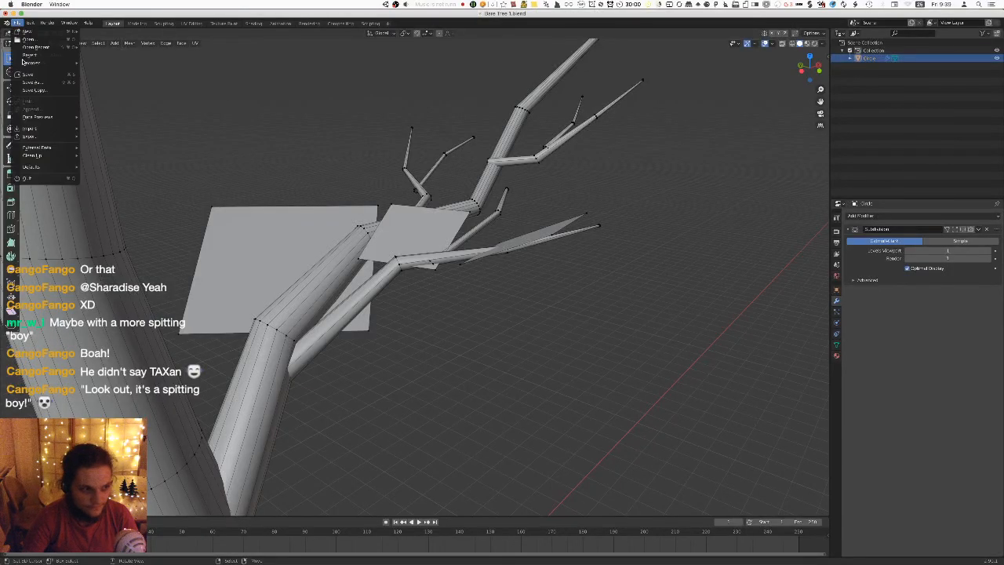
mouse_move(59, 166)
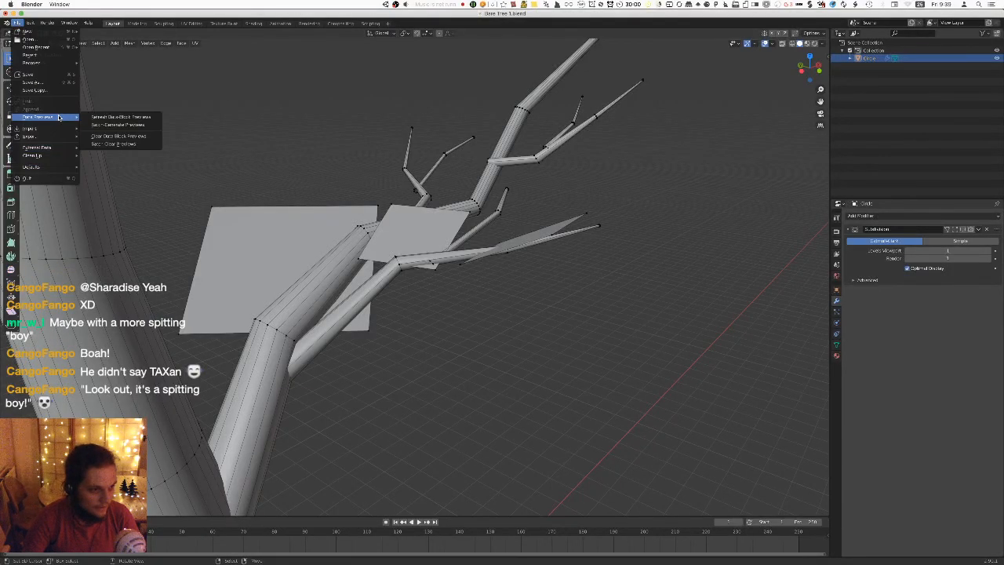
mouse_move(47, 136)
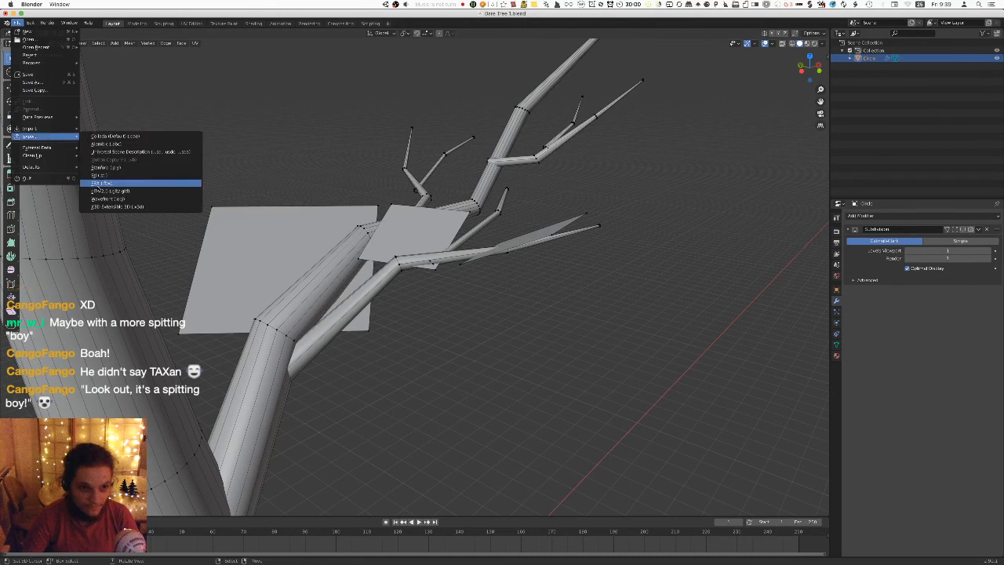
left_click(118, 185)
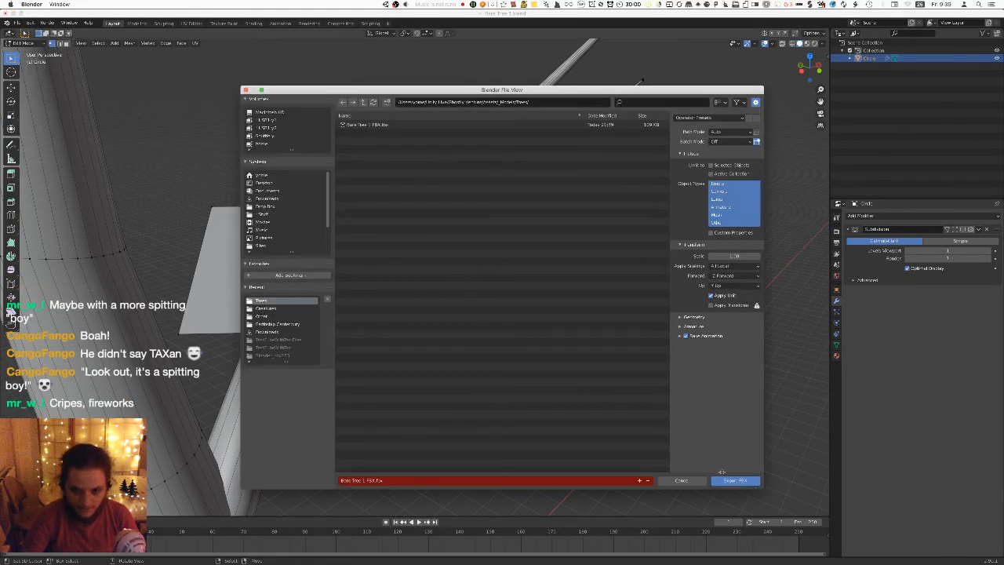
left_click(725, 486)
key("super+Tab")
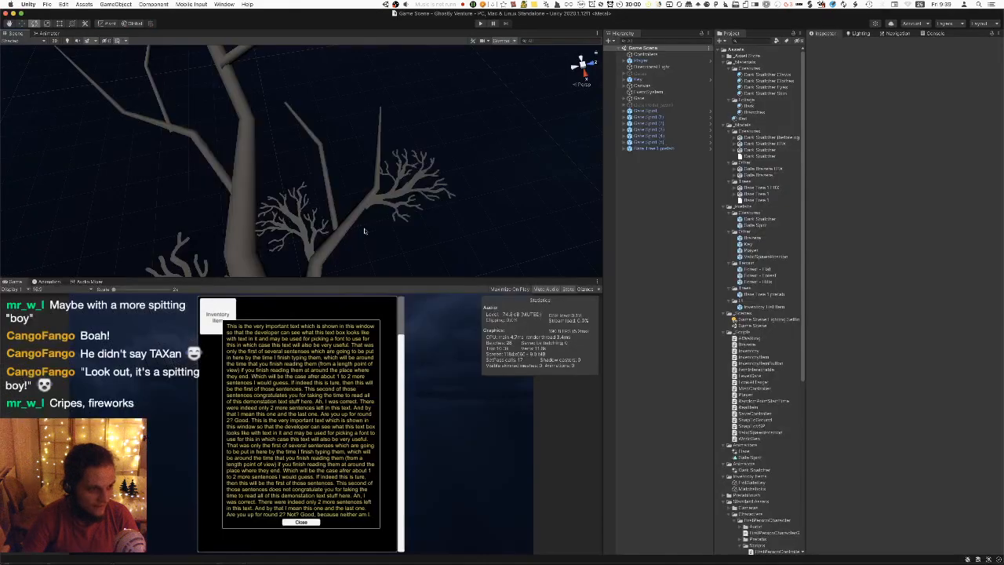
mouse_move(338, 144)
right_mouse_down()
mouse_move(346, 151)
mouse_move(341, 133)
mouse_move(346, 142)
right_mouse_up()
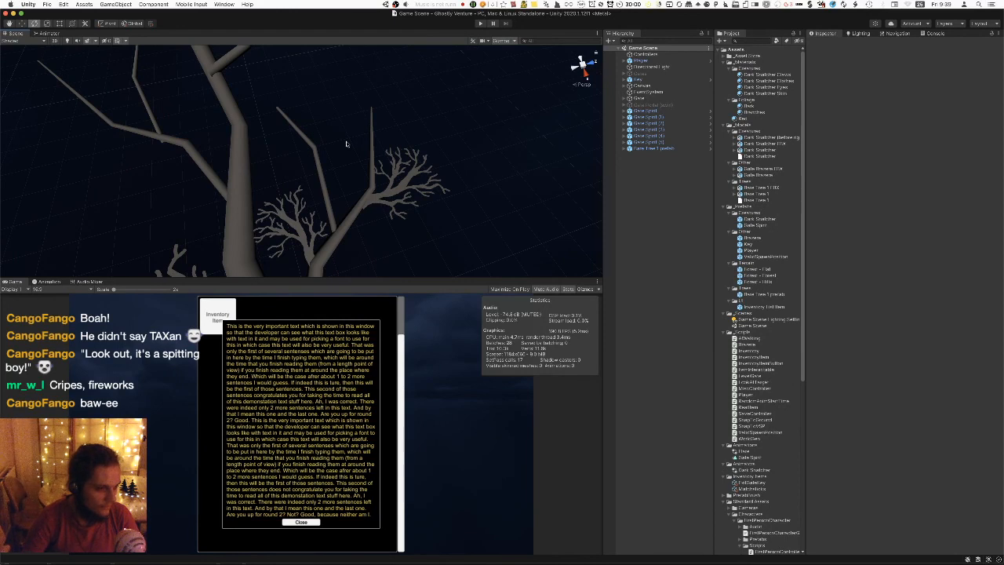
right_click_drag(351, 166, 432, 168)
key("super+Tab")
Select the plane on the lower side twig's outer offshoot and adjust its height to meet the twig.
middle_click_drag(463, 202, 537, 222)
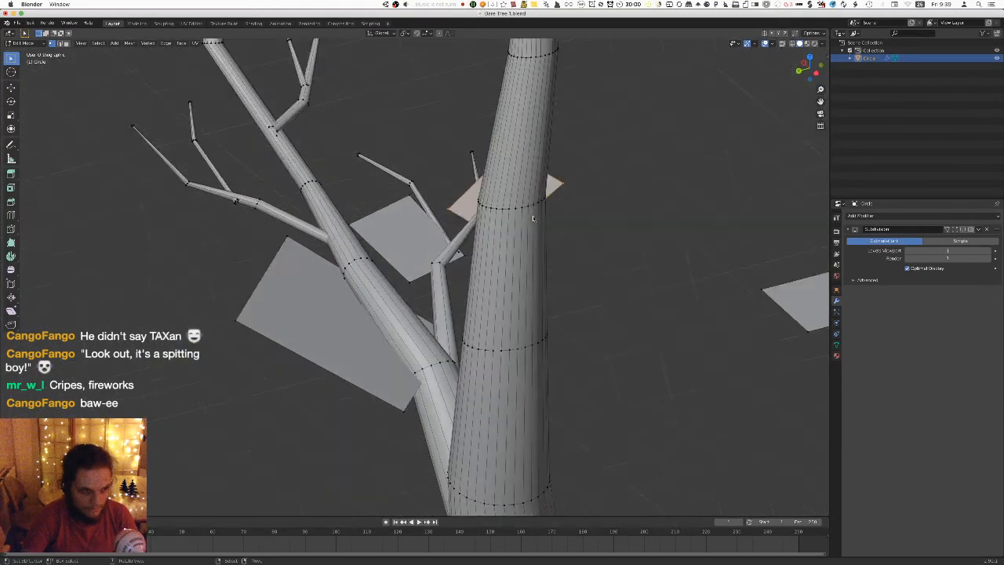
key("KP_7")
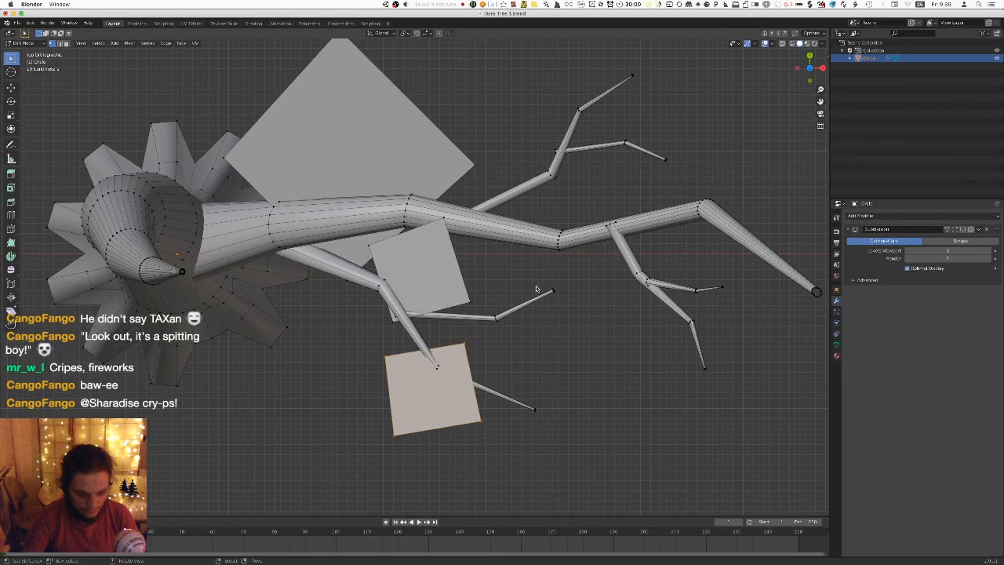
middle_click_drag(562, 317, 577, 241)
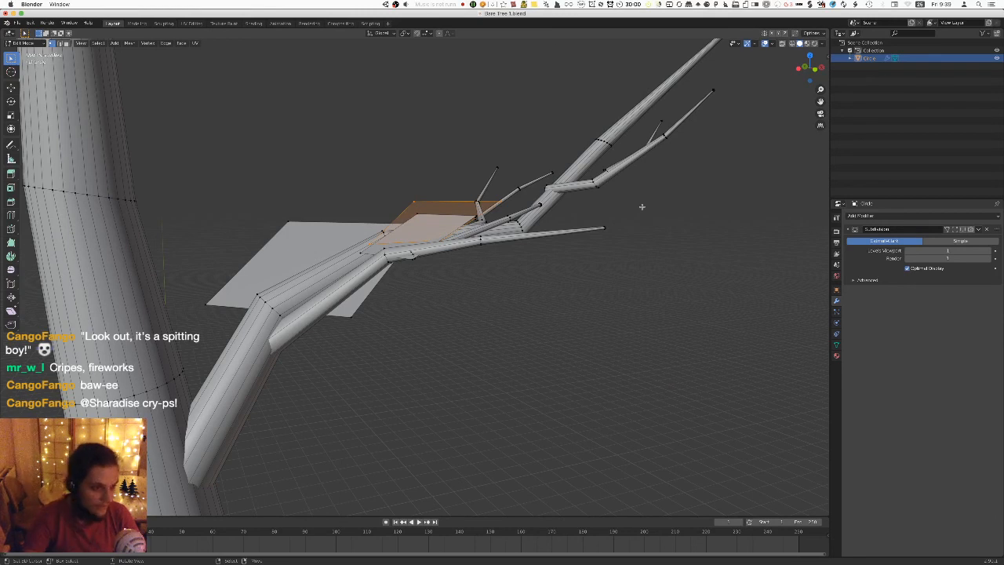
key("g")
left_click(643, 216)
middle_click_drag(642, 215, 621, 218)
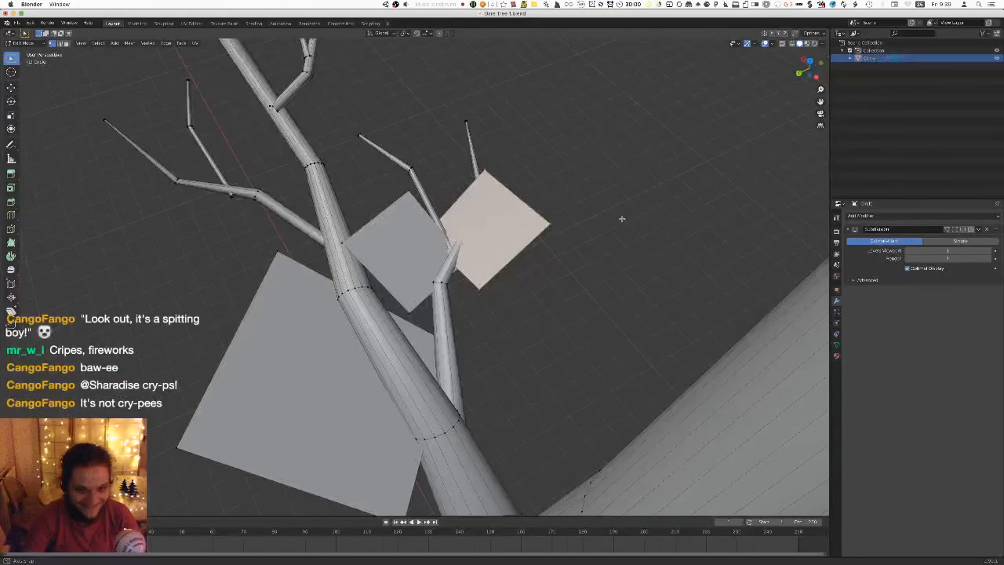
Save and export the tree to Bare Tree 1 FBX.fbx, inspect the lower side twig's planes in Unity, and return to Blender.
left_click(17, 23)
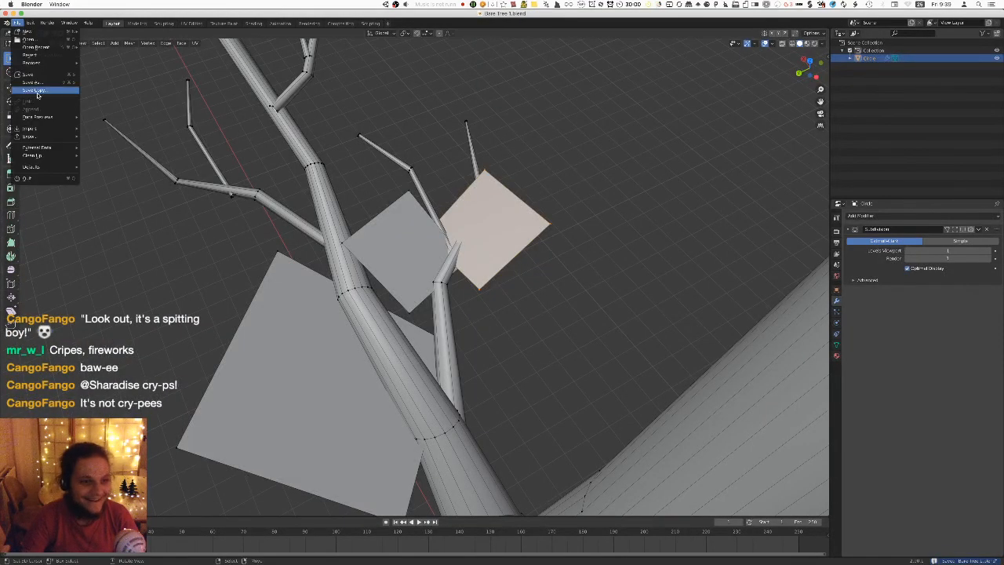
mouse_move(35, 135)
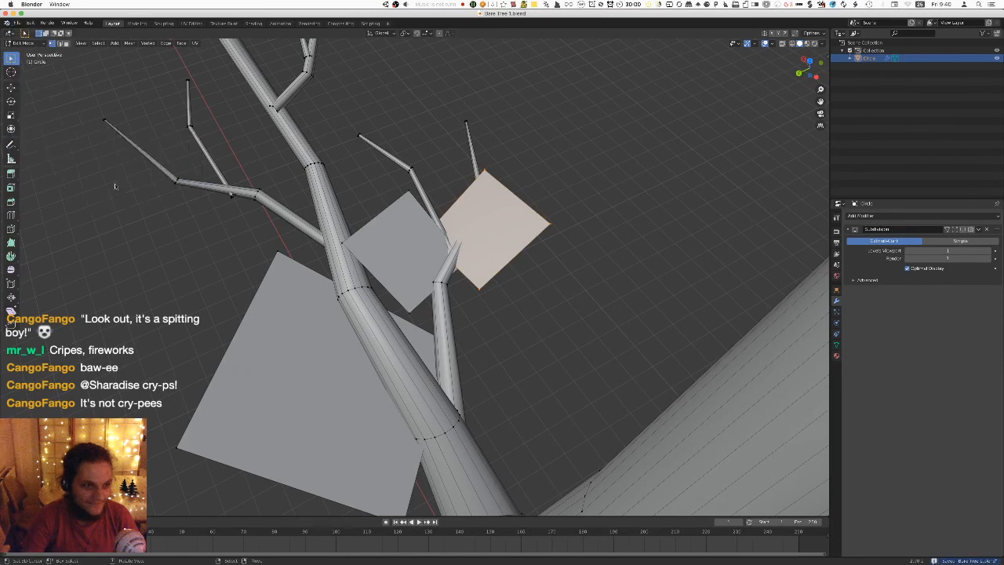
left_click(134, 183)
left_click(735, 481)
key("super+Tab")
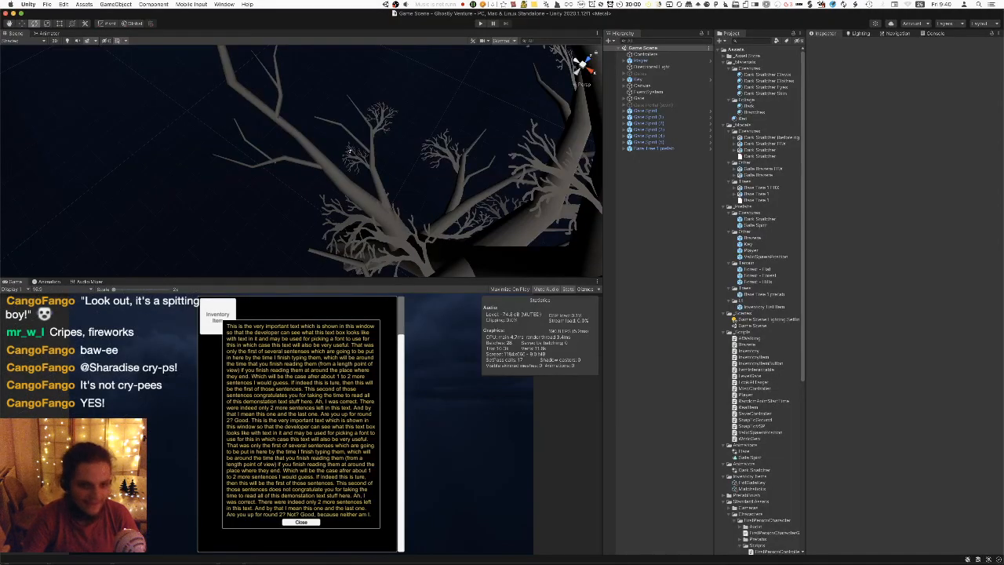
left_click_drag(343, 149, 246, 160, "alt")
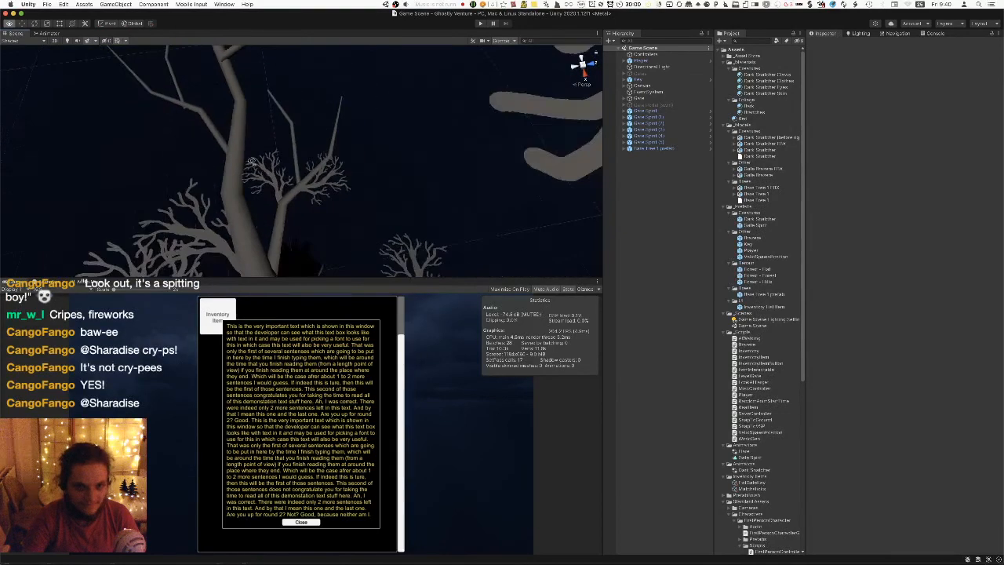
key("super+Tab")
Select the side twig's inner plane, enlarge it, and move it to meet the twig's fork.
key("a")
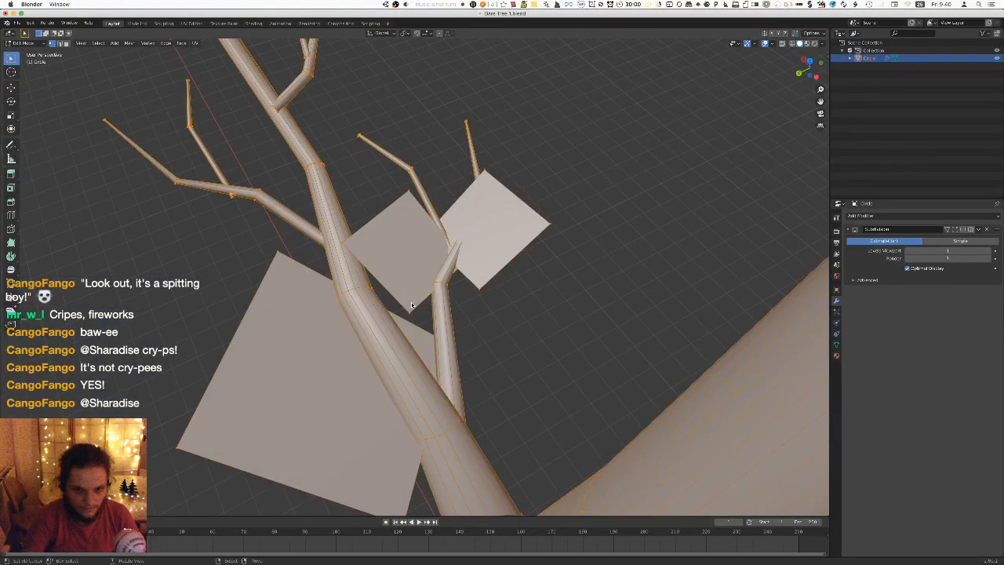
key("alt+a")
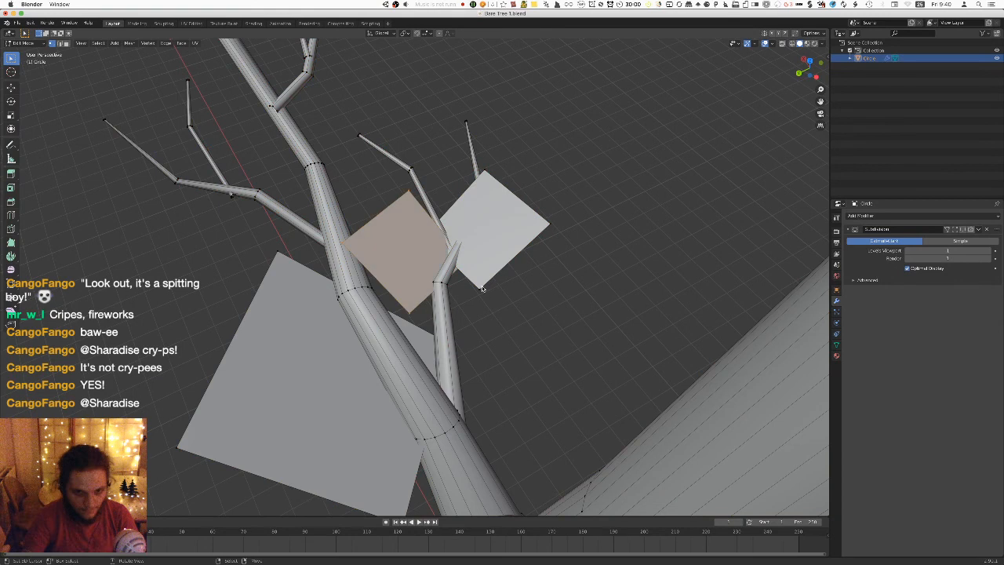
key("s")
key("g")
left_click(620, 260)
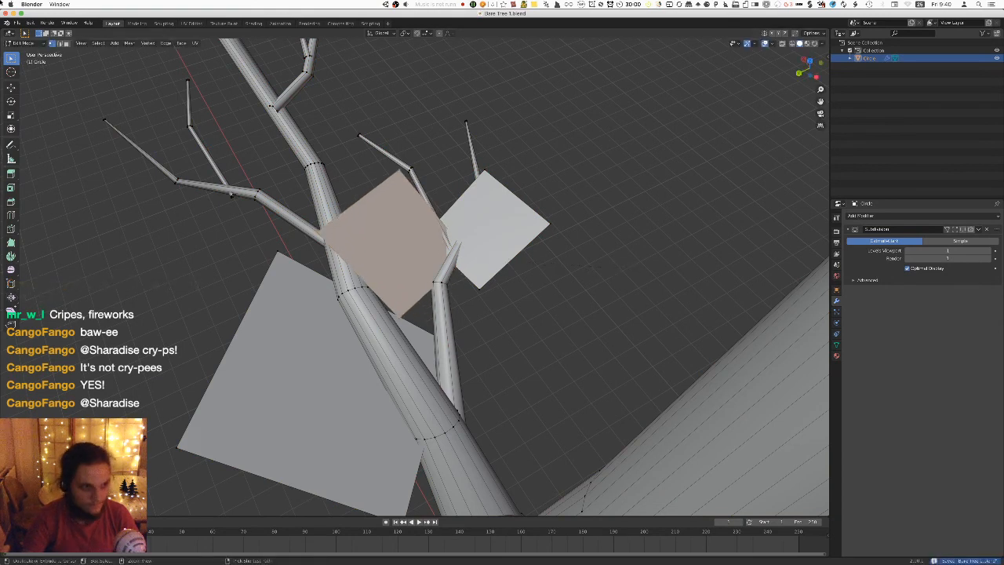
Save and export the tree with the enlarged inner plane to the same FBX file, and inspect the twigs in Unity.
left_click(17, 22)
mouse_move(47, 134)
left_click(119, 185)
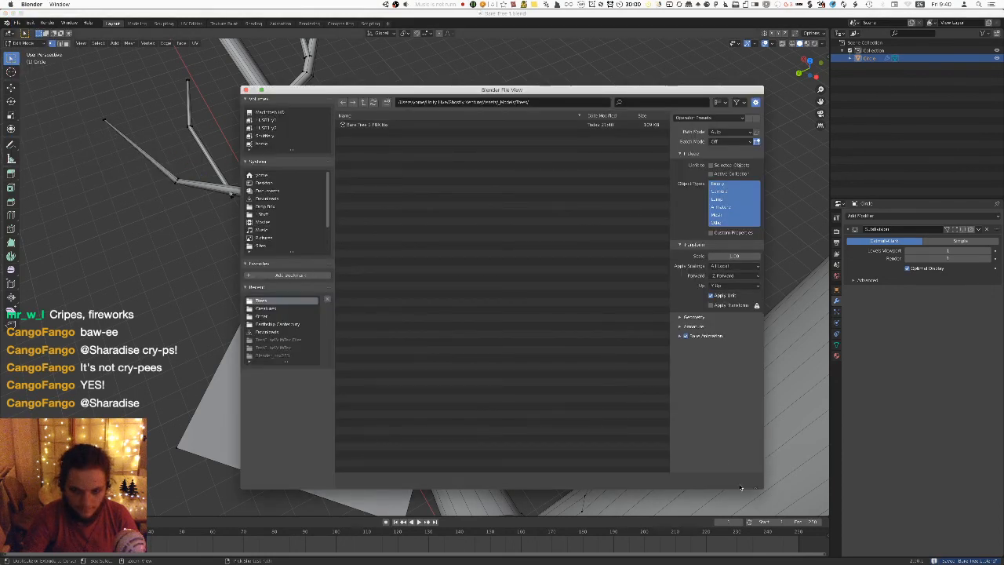
left_click(740, 488)
key("super+Tab")
left_click_drag(435, 213, 325, 167, "alt")
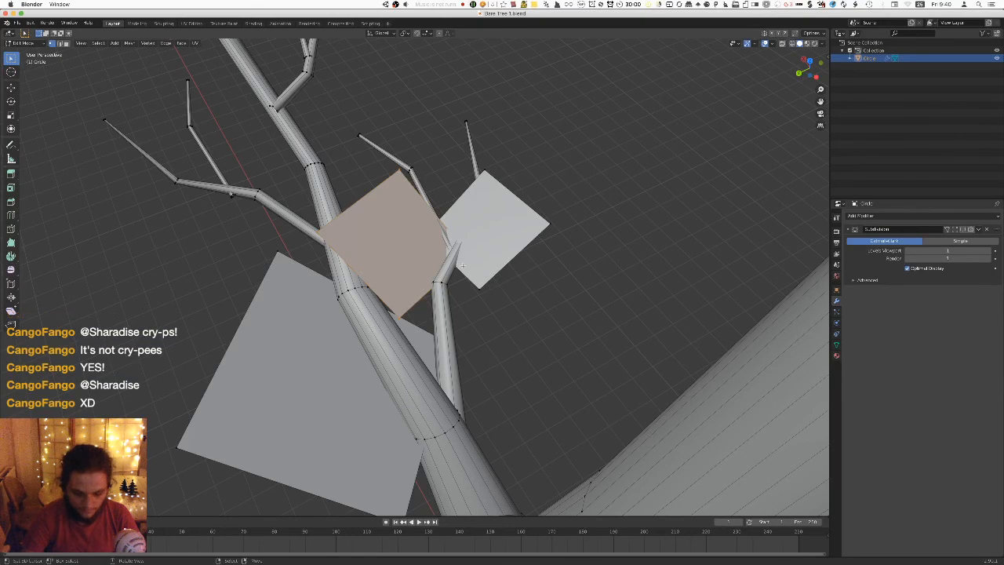
Duplicate the inner plane in Blender's top view and place the copy beside the large branch's outermost bend.
key("KP_7")
key("shift+d")
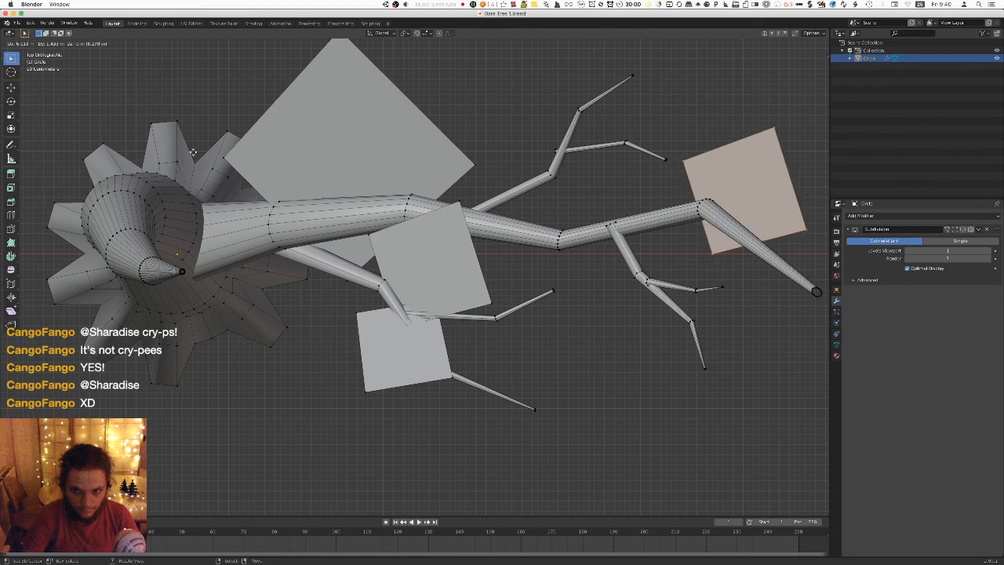
left_click(192, 151)
Move the duplicated plane up to the branch's end section in front view and tilt it to follow the branch's slope.
middle_click_drag(588, 240, 397, 234, "shift")
key("KP_1")
key("g")
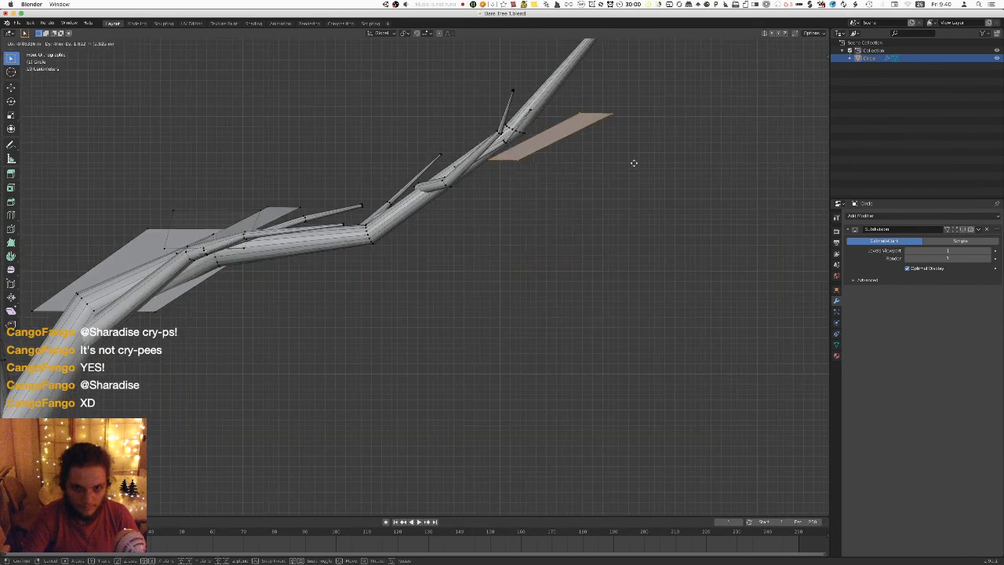
key("r")
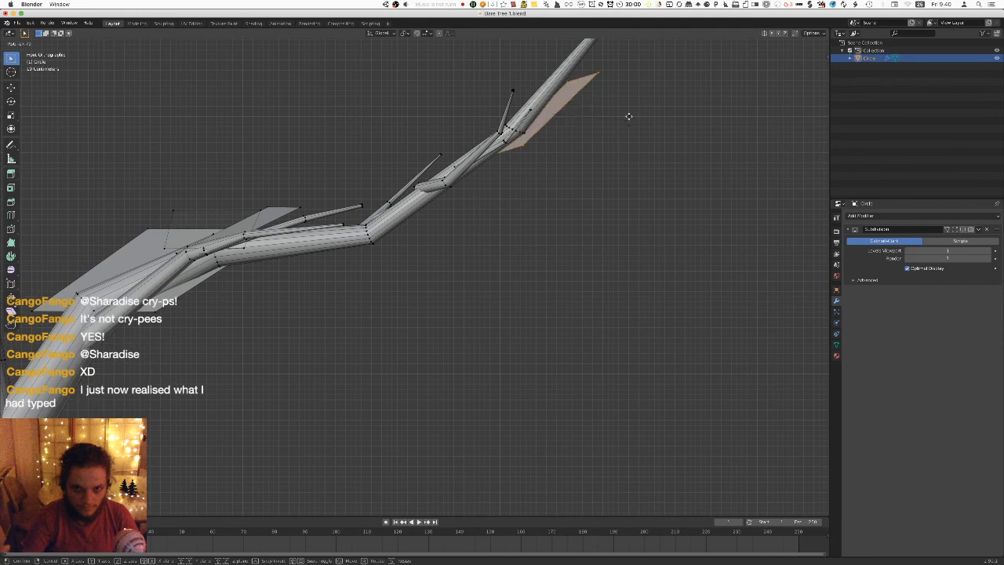
left_click(630, 119)
key("g")
left_click(625, 104)
Enlarge the plane at the large branch's outermost bend.
key("KP_7")
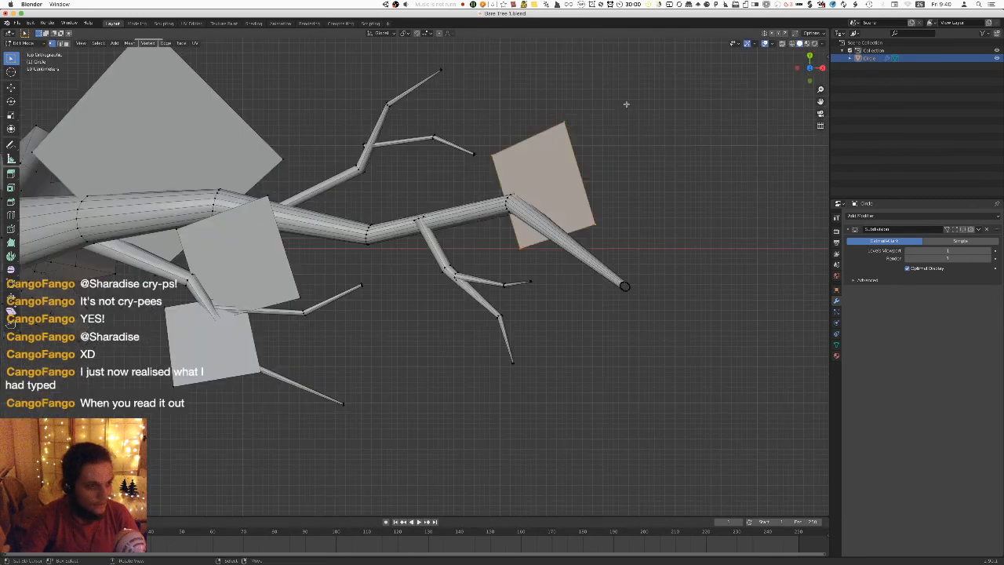
middle_click_drag(624, 164, 570, 187, "shift")
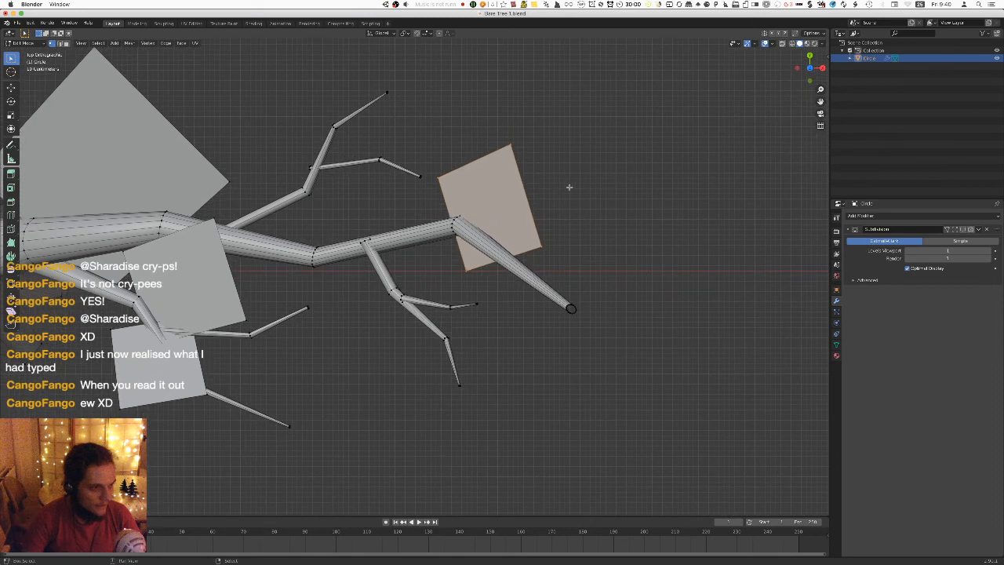
scroll(581, 200, "up", 1)
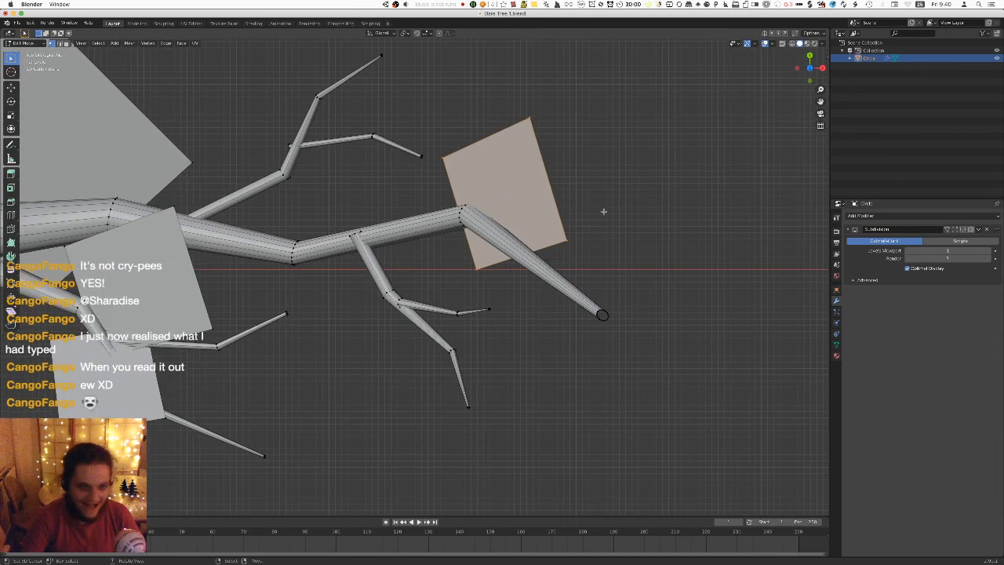
middle_click_drag(628, 213, 594, 185)
key("s")
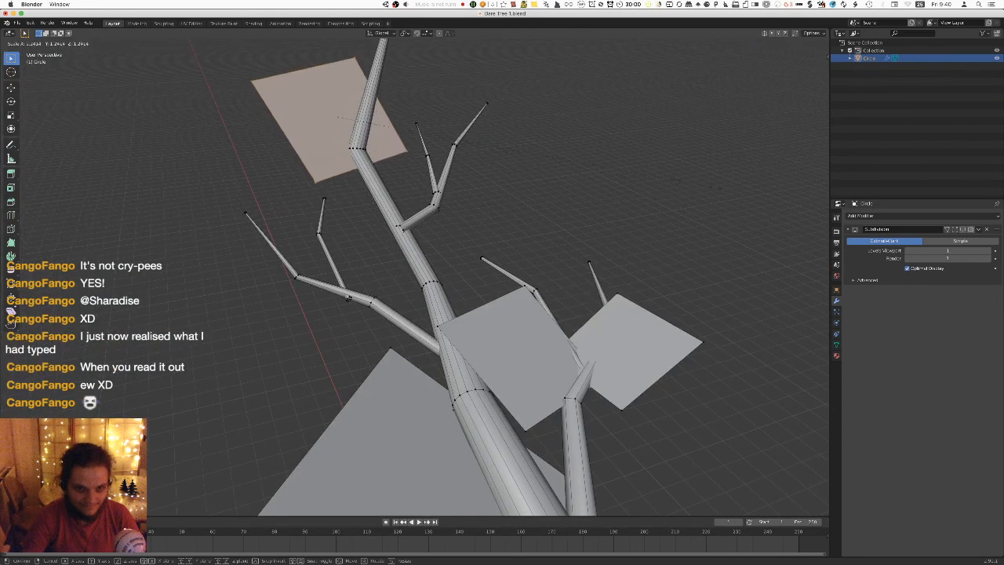
left_click(728, 190)
Reposition the enlarged plane over the branch's outermost bend from above and adjust its height to meet the branch.
key("KP_7")
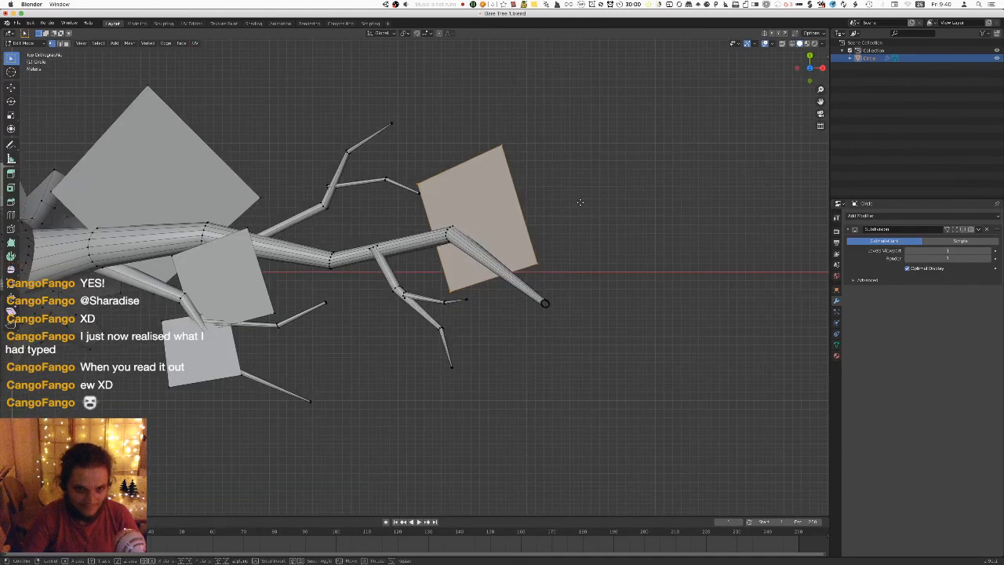
key("g")
left_click(581, 241)
middle_click_drag(581, 241, 614, 170)
key("g")
key("z")
left_click(595, 153)
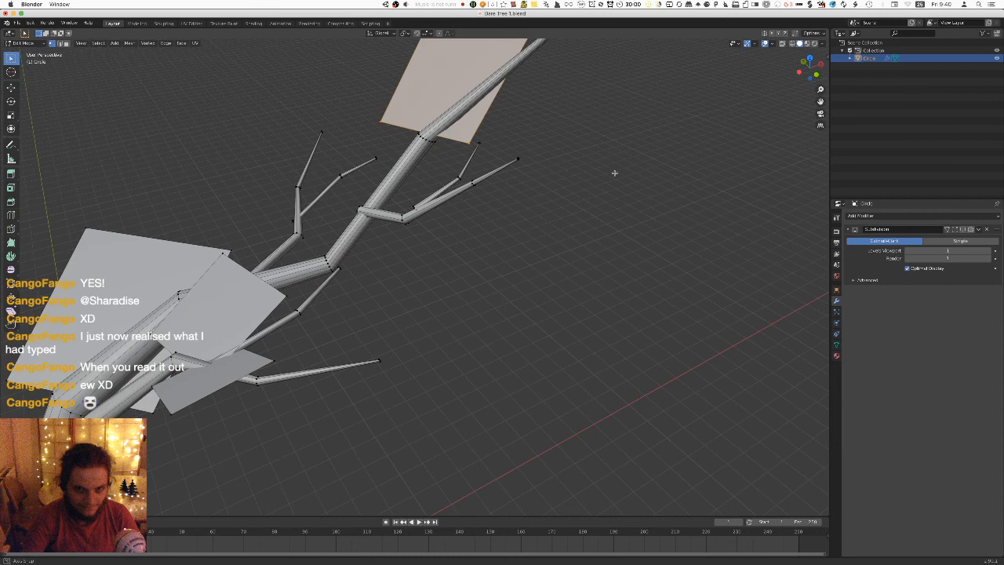
Save and export the tree with the branch-end plane to the same FBX file, check it in Unity, and return to Blender.
left_click(19, 23)
mouse_move(32, 136)
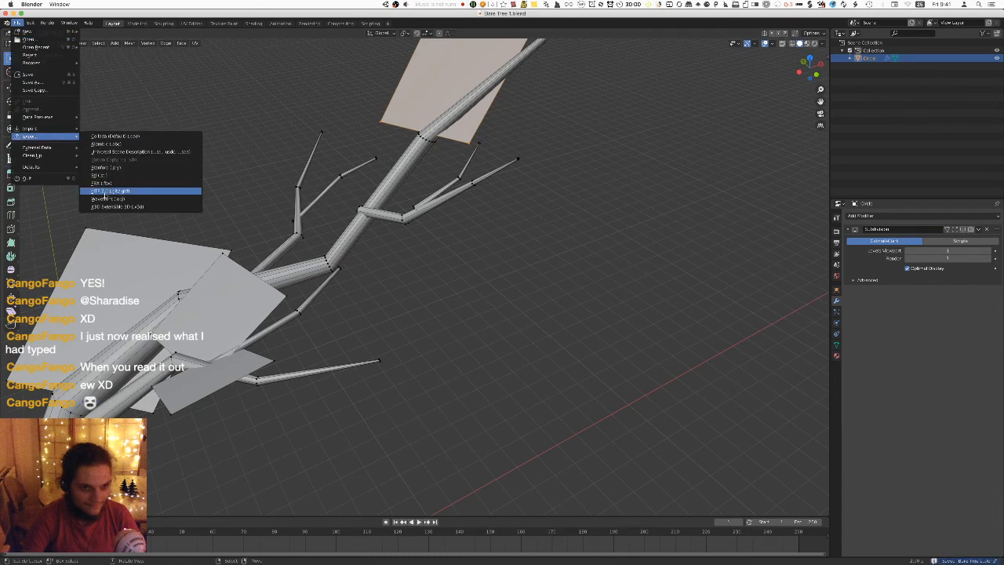
left_click(104, 183)
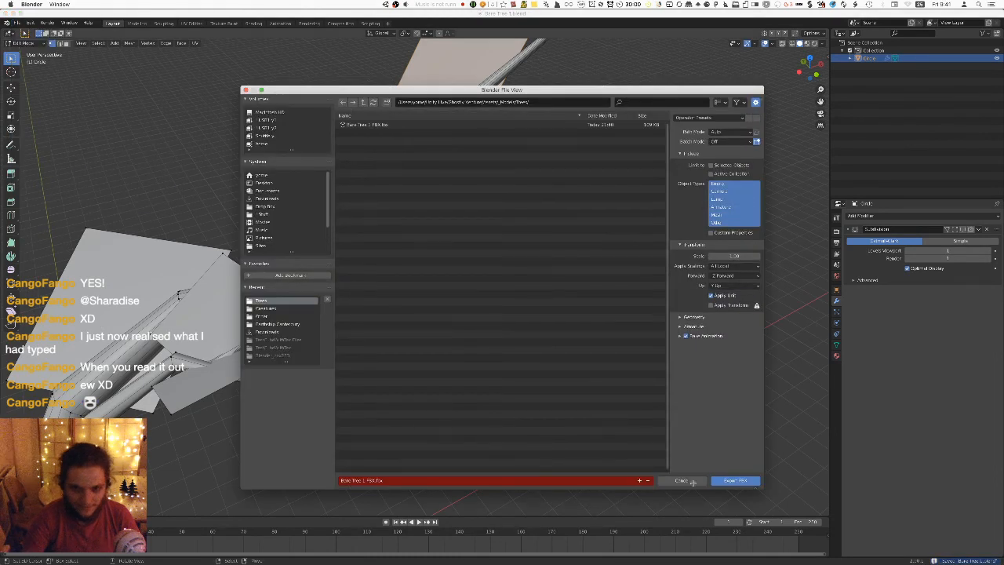
left_click(733, 480)
key("super+Tab")
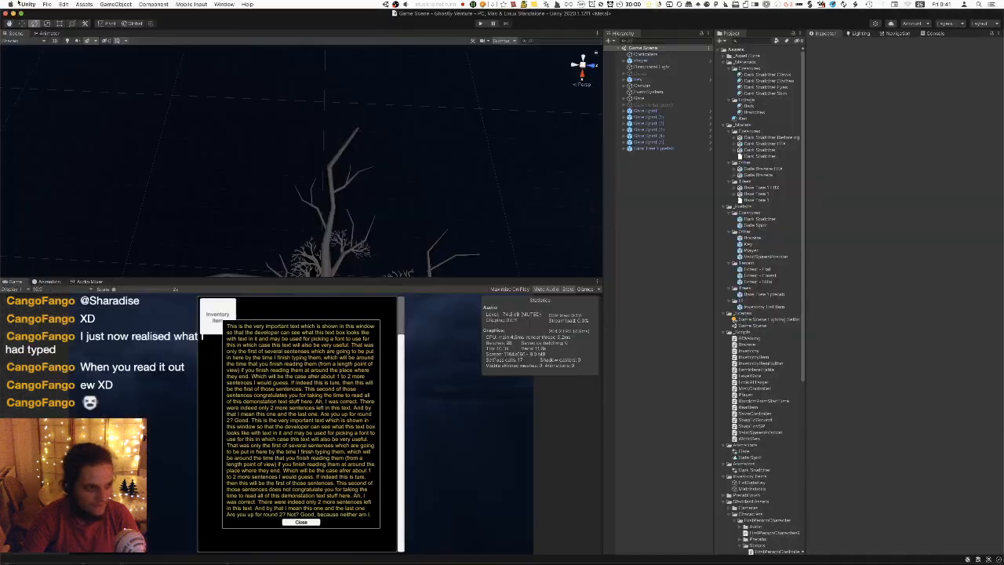
key("super+Tab")
Rotate the branch-end plane slightly to align its texture with the branch.
key("KP_7")
mouse_move(521, 182)
middle_mouse_down()
mouse_move(599, 142)
mouse_move(524, 168)
mouse_move(534, 178)
middle_mouse_up()
key("r")
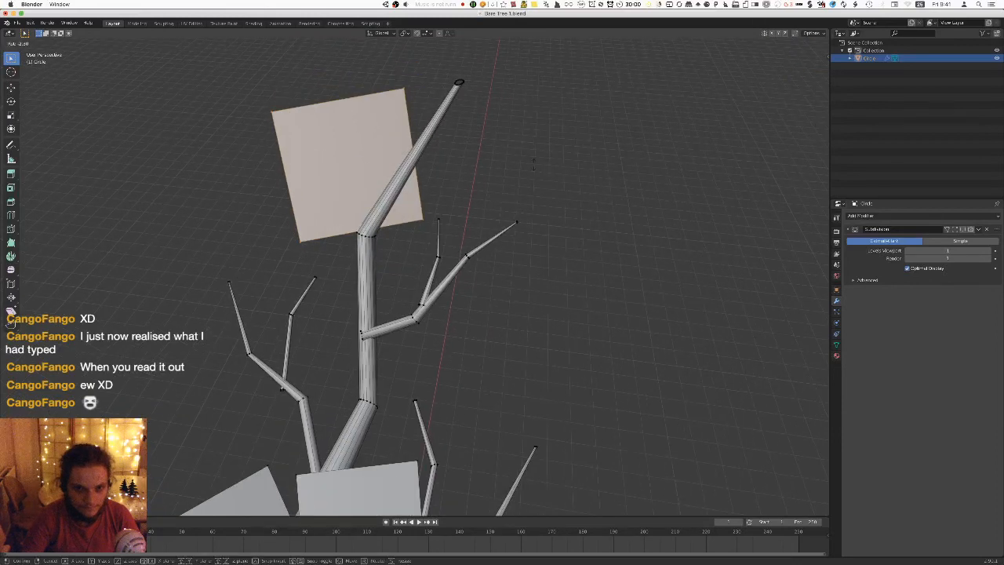
left_click(533, 152)
Save and export the tree with the rotated branch-end plane to the same FBX file, and inspect the whole tree in Unity.
left_click(16, 23)
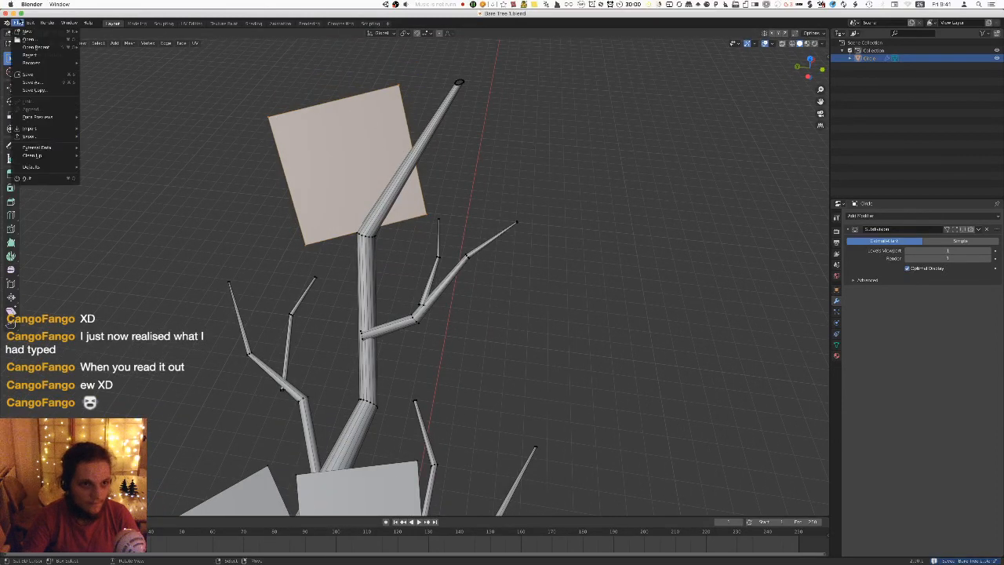
mouse_move(34, 141)
left_click(106, 182)
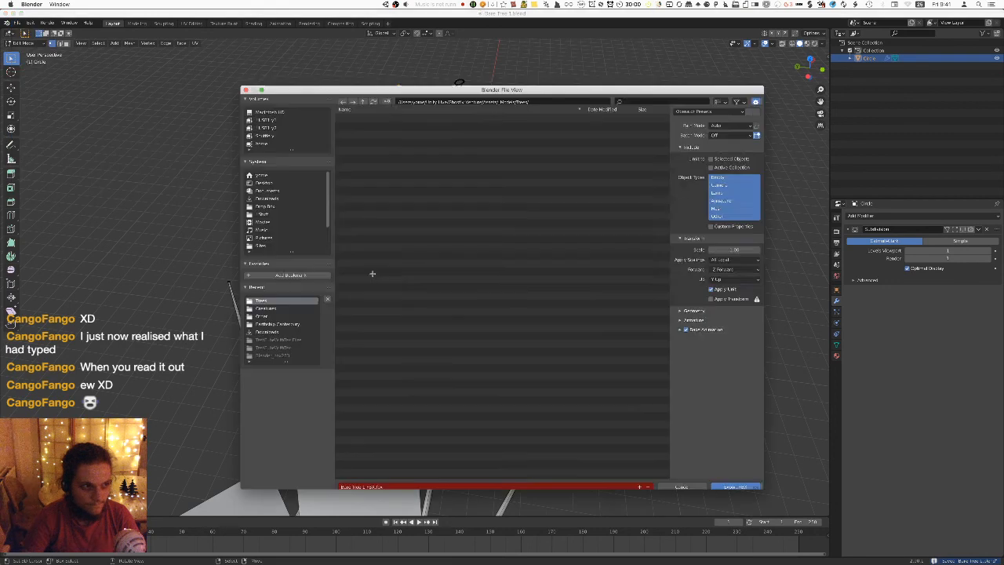
left_click(733, 480)
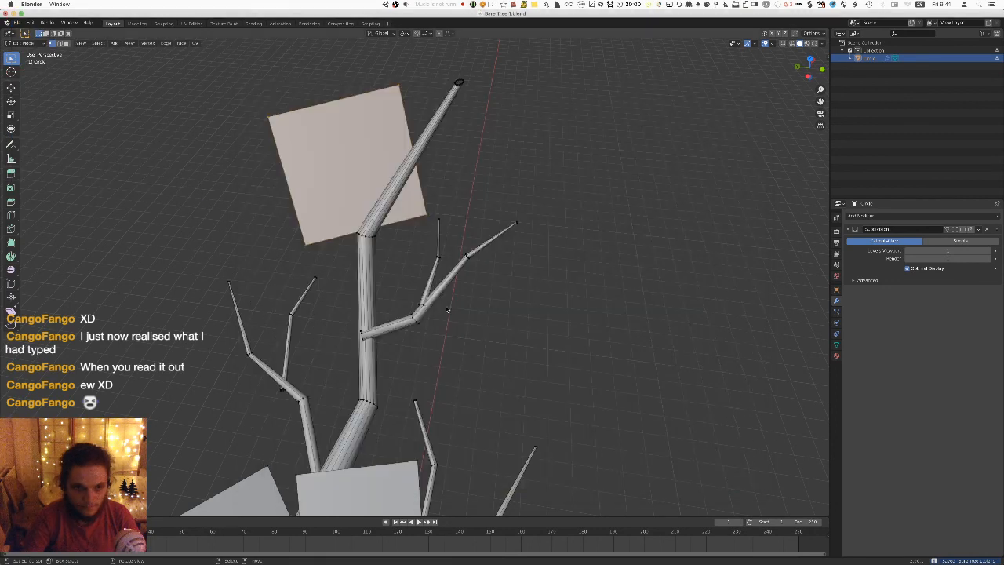
key("super+Tab")
left_click_drag(384, 174, 311, 153, "alt")
scroll(459, 186, "up", 5, "alt")
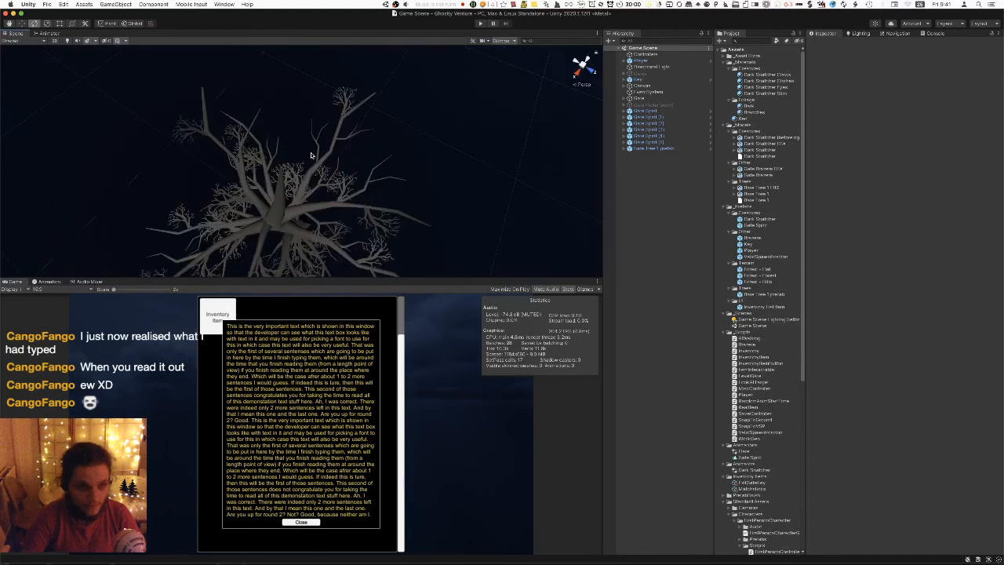
Return to Blender and delete the spare plane beside the base of the trunk.
key("super+Tab")
scroll(441, 244, "down", 8)
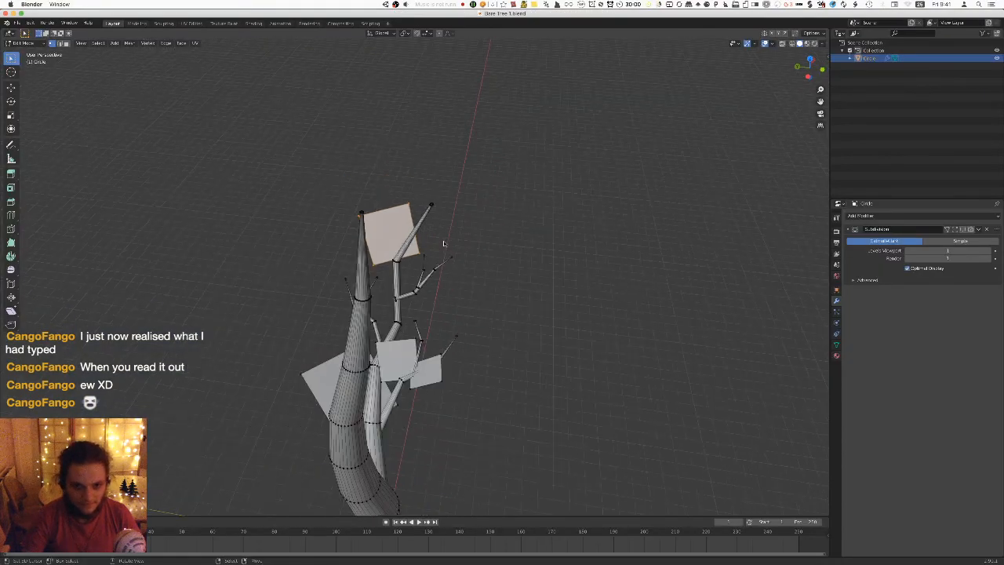
scroll(446, 295, "down", 3)
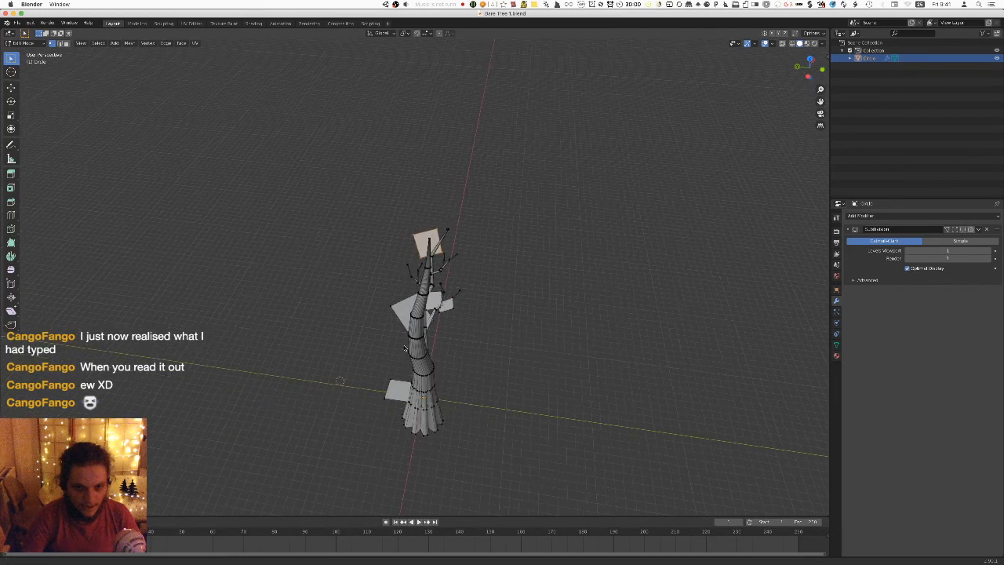
left_click_drag(385, 400, 331, 372, "alt")
key("x")
left_click(283, 344)
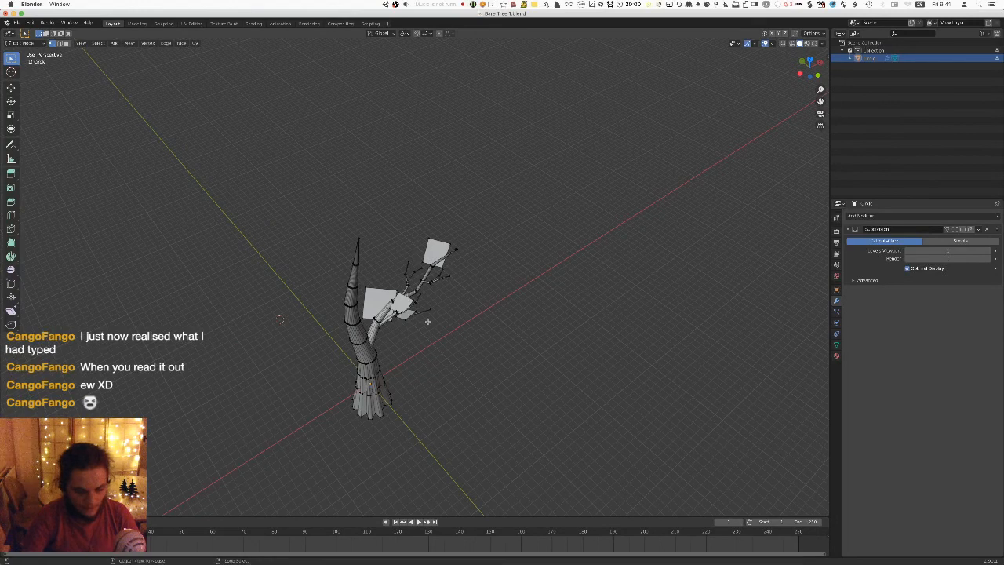
Reveal all hidden branches and planes of the tree, and clear the selection.
key("alt+h")
middle_click_drag(439, 295, 428, 301)
key("a")
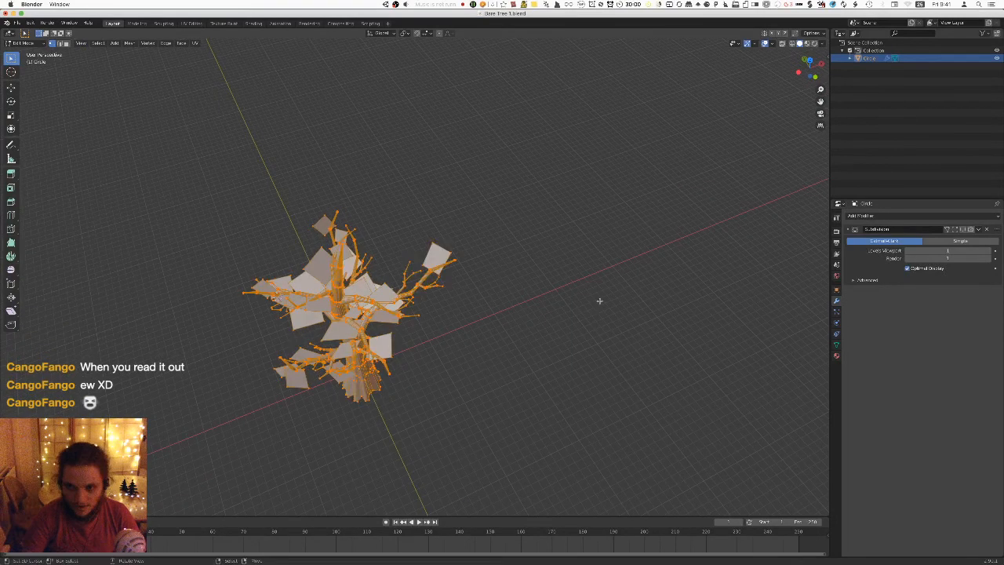
key("alt+a")
Select all faces assigned to the Branches material and duplicate them in place.
left_click(835, 343)
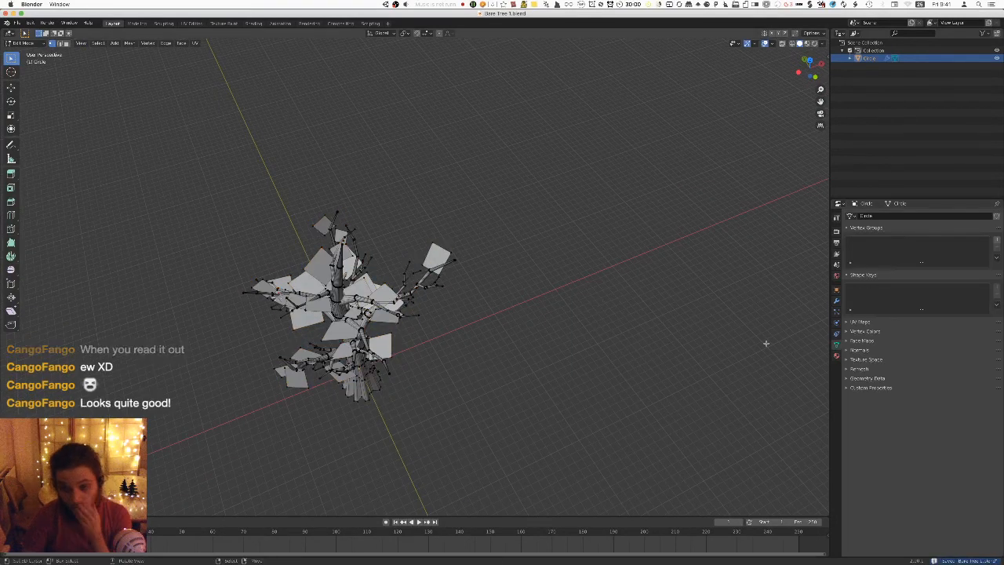
left_click(835, 301)
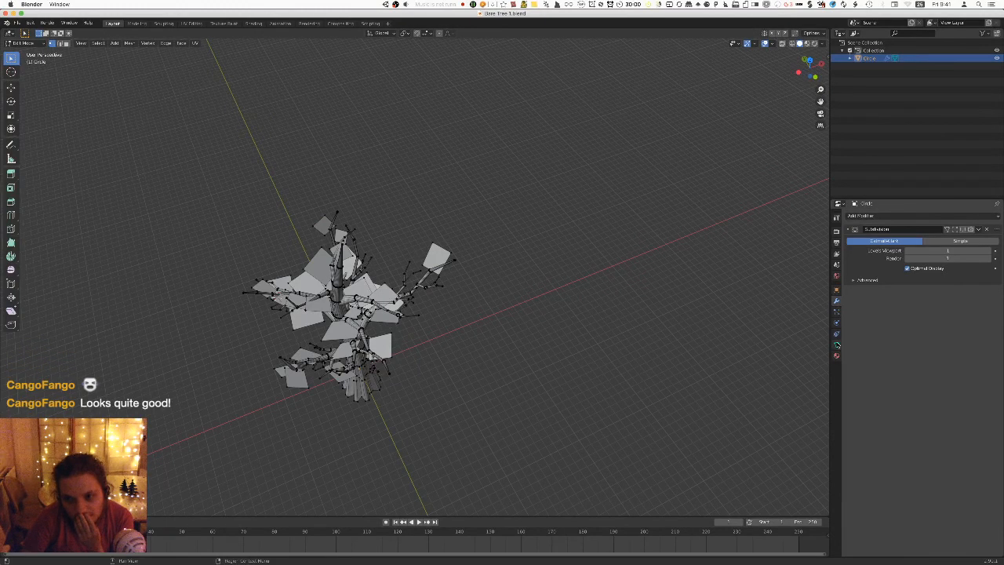
left_click(836, 355)
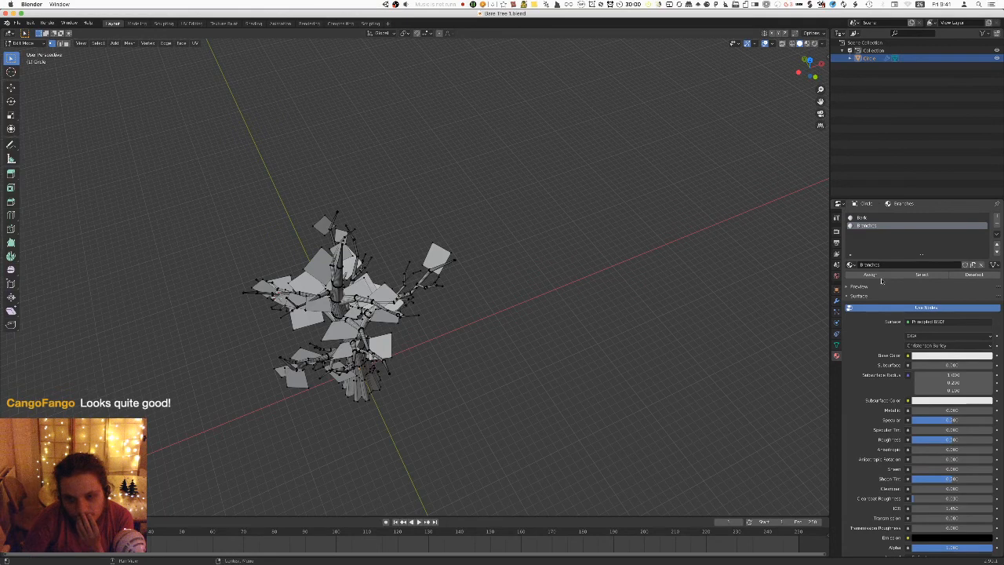
left_click(922, 275)
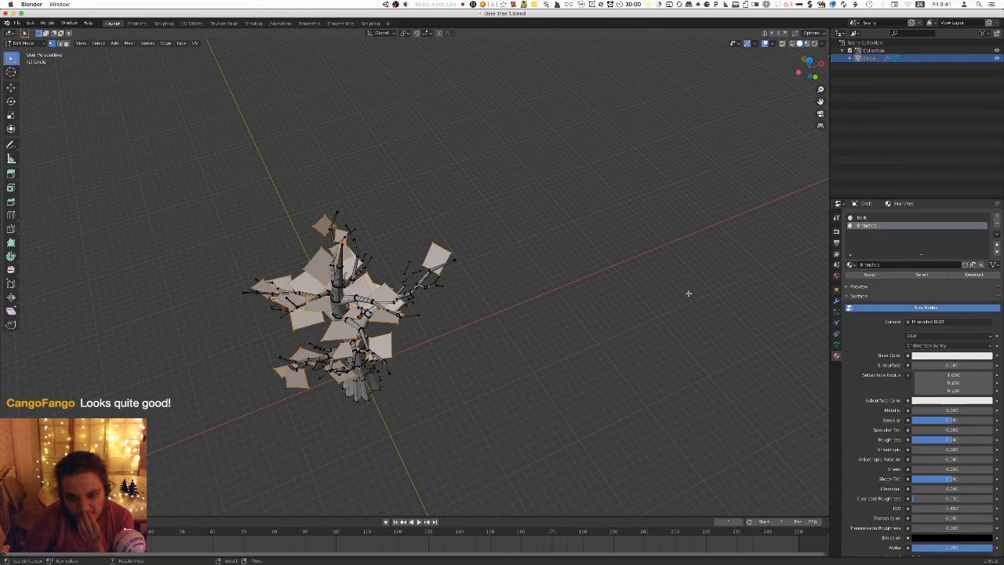
key("shift+d")
right_click(535, 265)
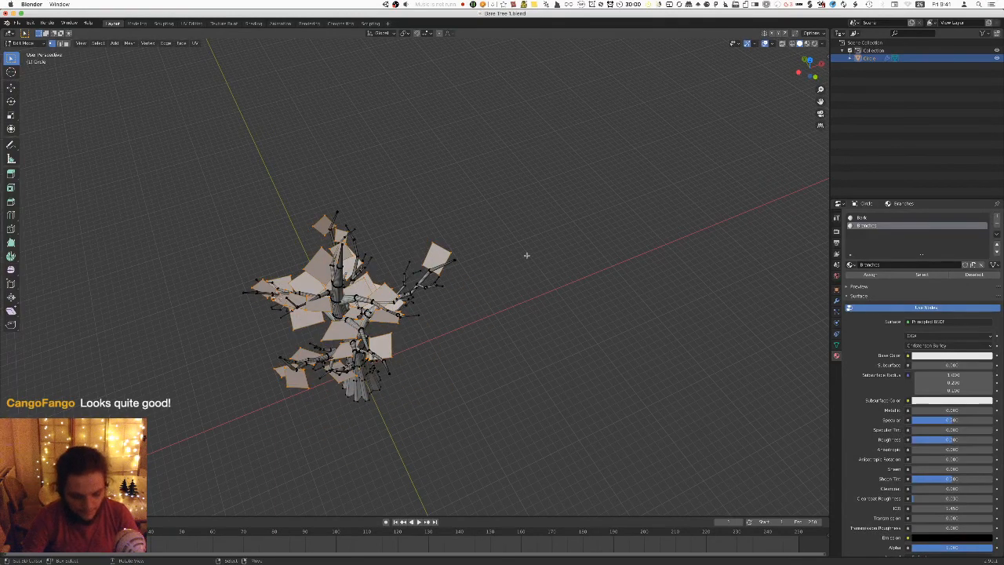
Try separating the duplicated branch planes into their own object and open that object for mesh editing.
key("p")
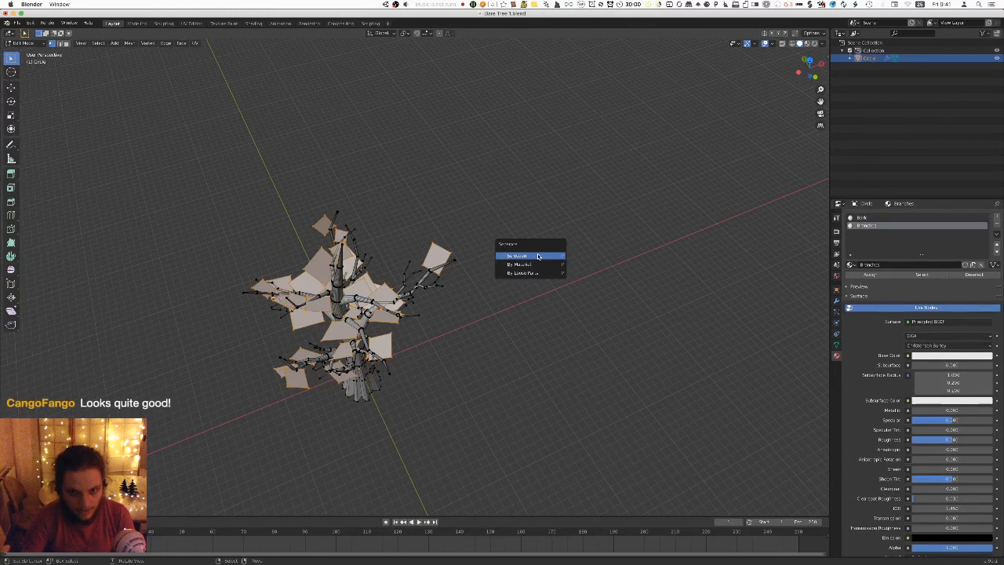
left_click(538, 257)
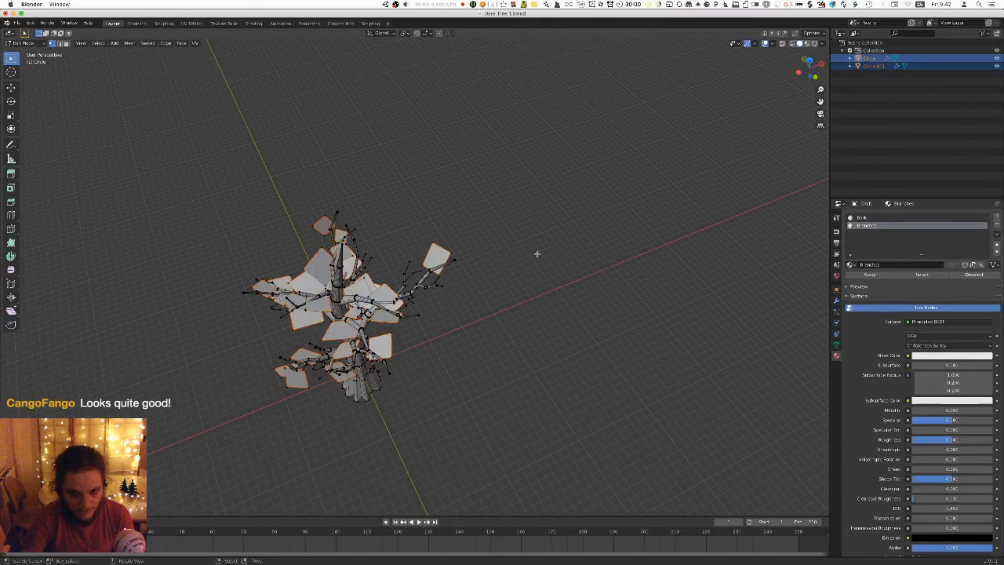
key("Tab")
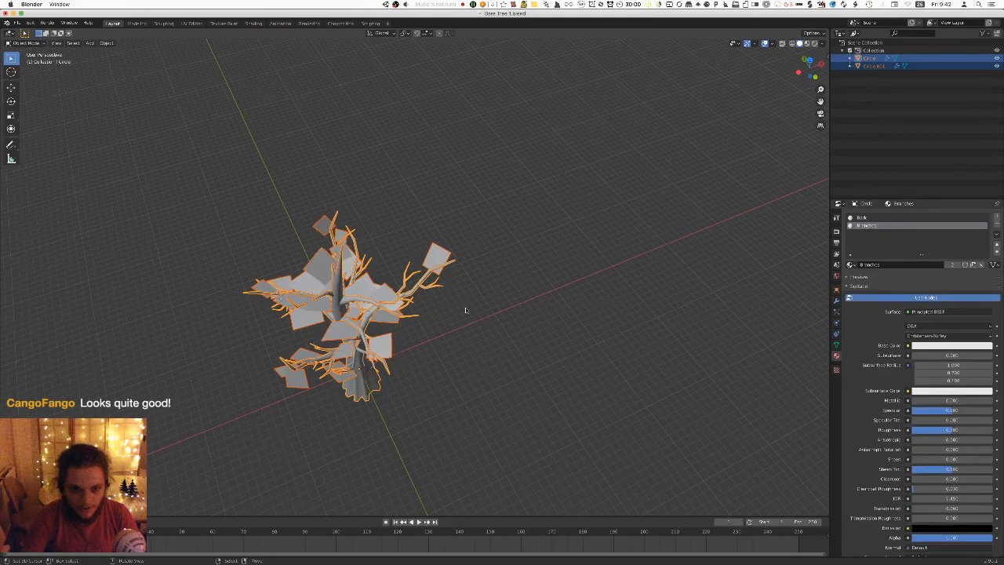
left_click(873, 66)
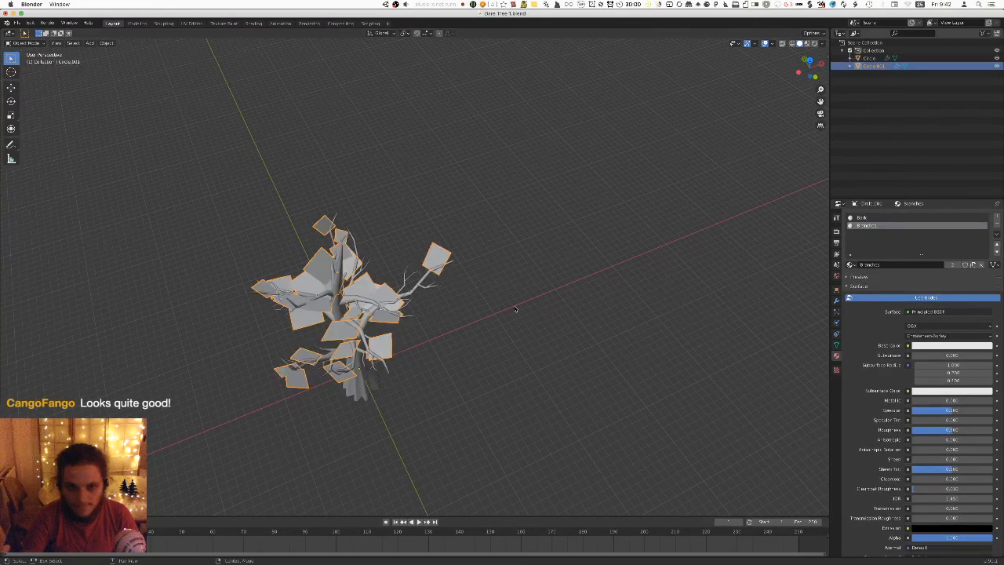
key("Tab")
middle_click_drag(528, 327, 523, 294)
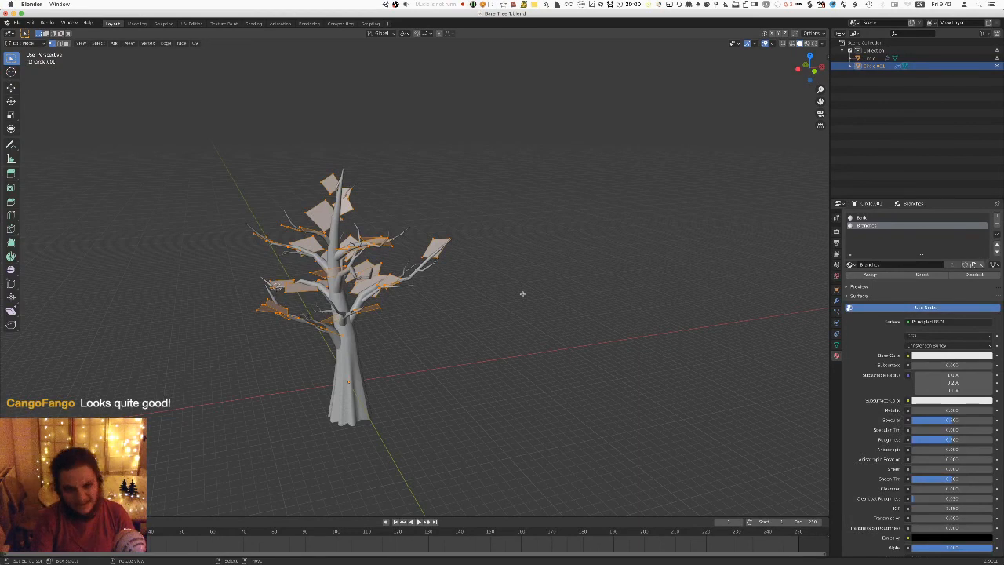
Undo the separation so the duplicated planes belong to the tree mesh again.
key("ctrl+z")
key("ctrl+z")
key("ctrl+z")
key("ctrl+z")
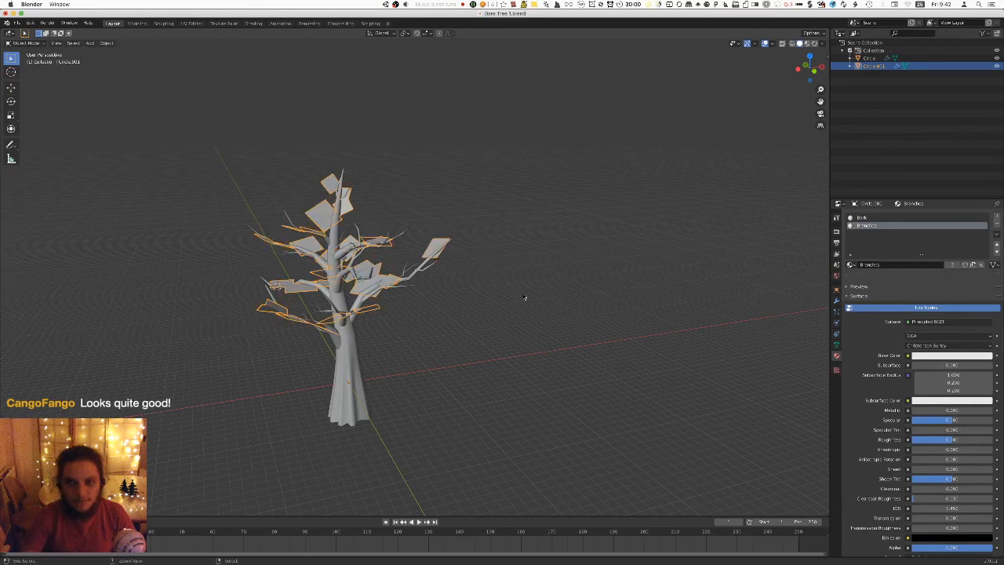
key("ctrl+z")
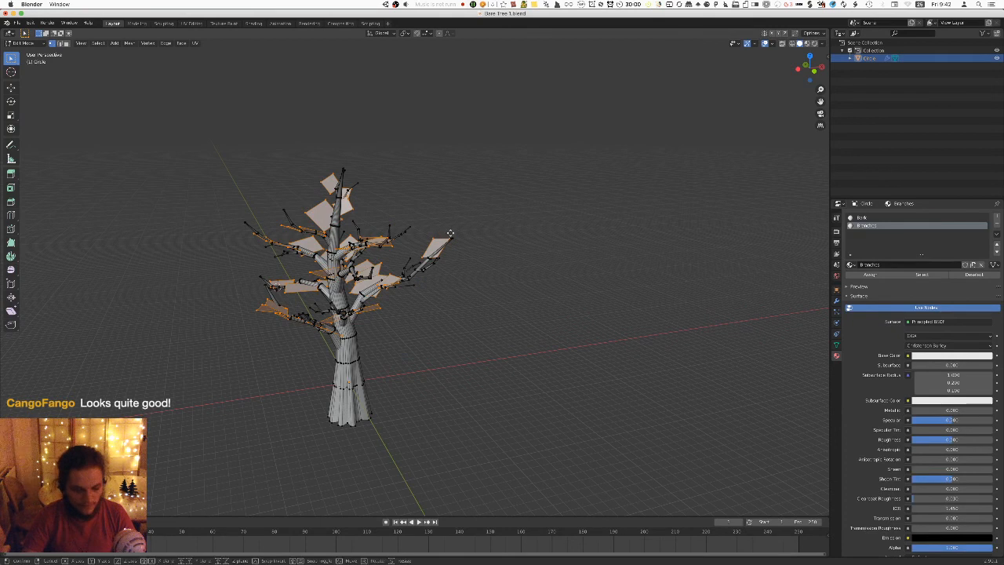
Select all faces assigned to the Branches material, duplicate them in place, and flip the normals of the copies.
key("g")
key("Escape")
scroll(417, 228, "up", 3)
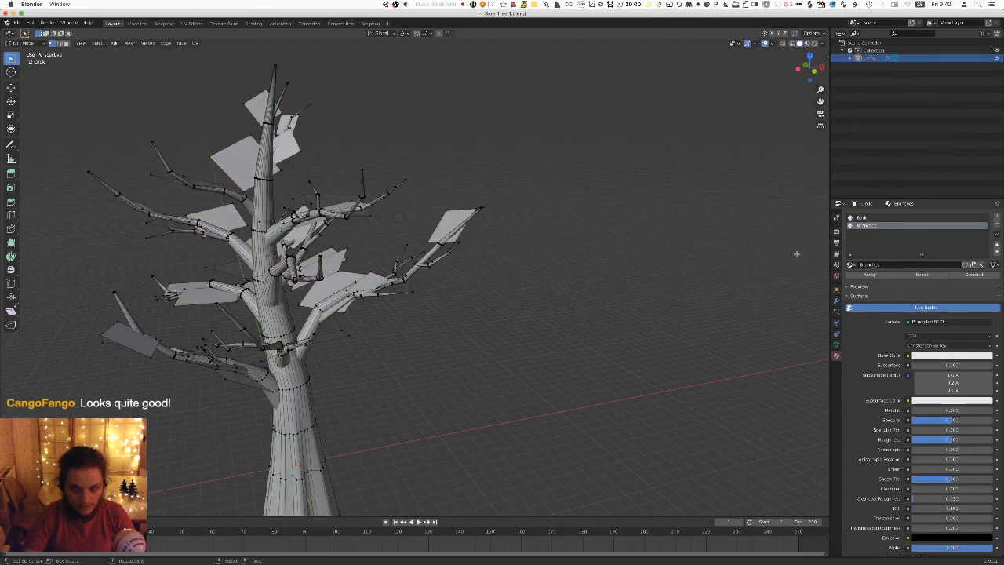
left_click(919, 274)
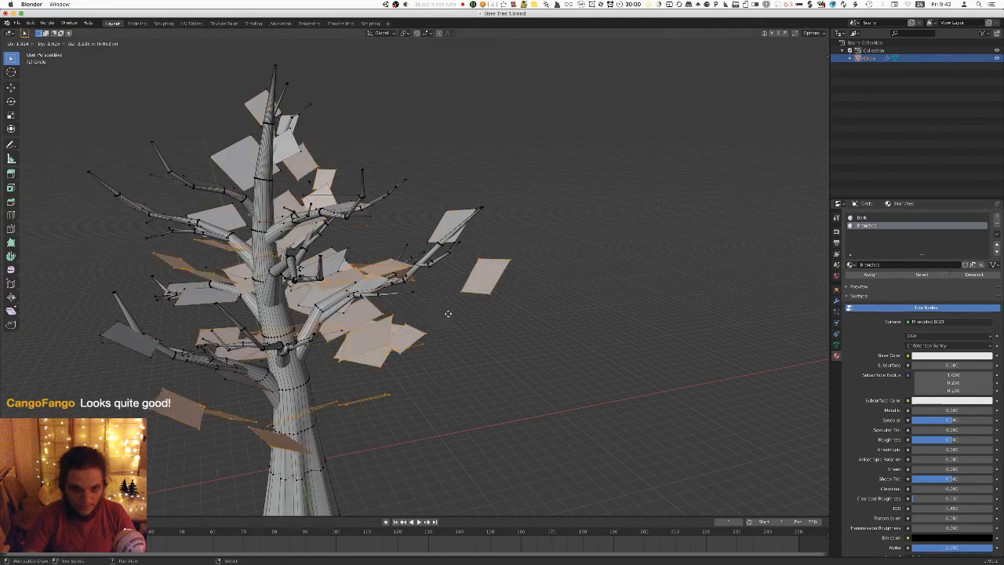
key("F3")
type("flip")
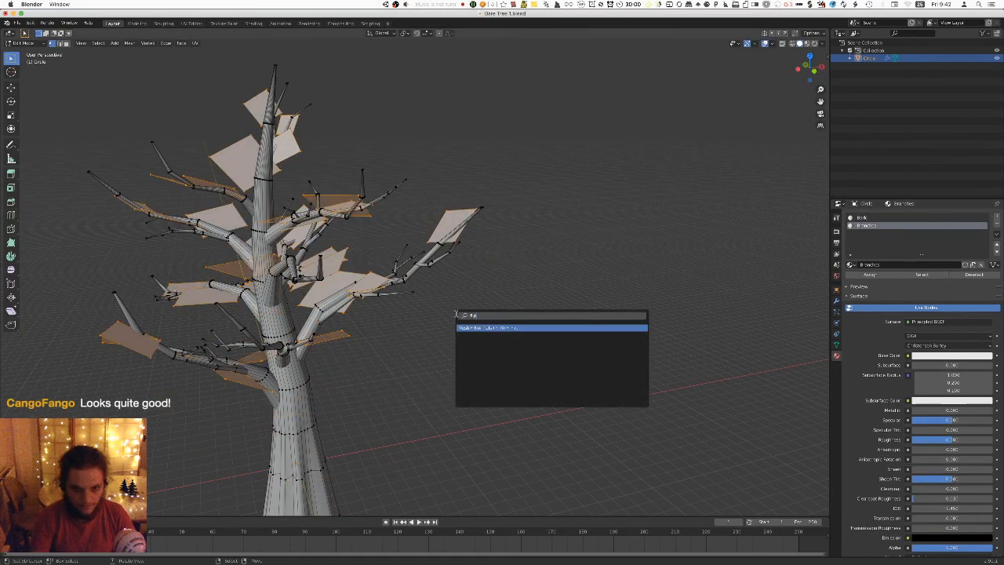
key("Return")
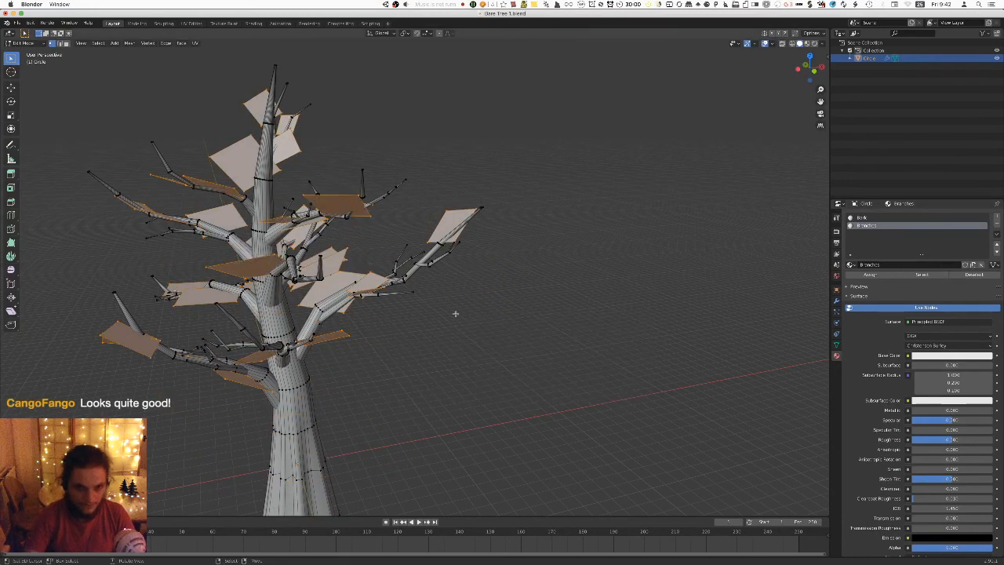
Leave mesh editing, save the file, and export the tree over the existing FBX in the Trees folder.
key("Tab")
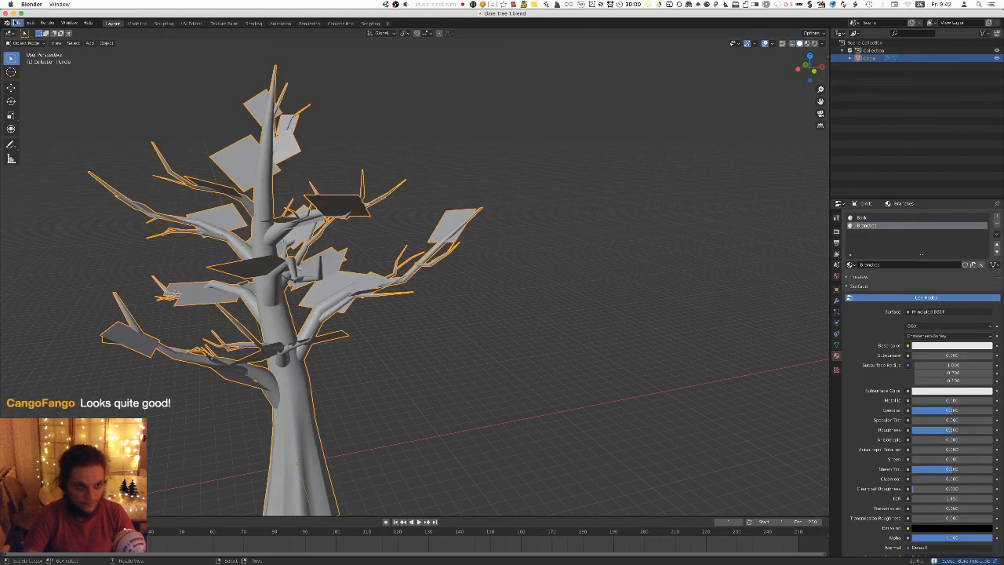
left_click(13, 23)
mouse_move(19, 116)
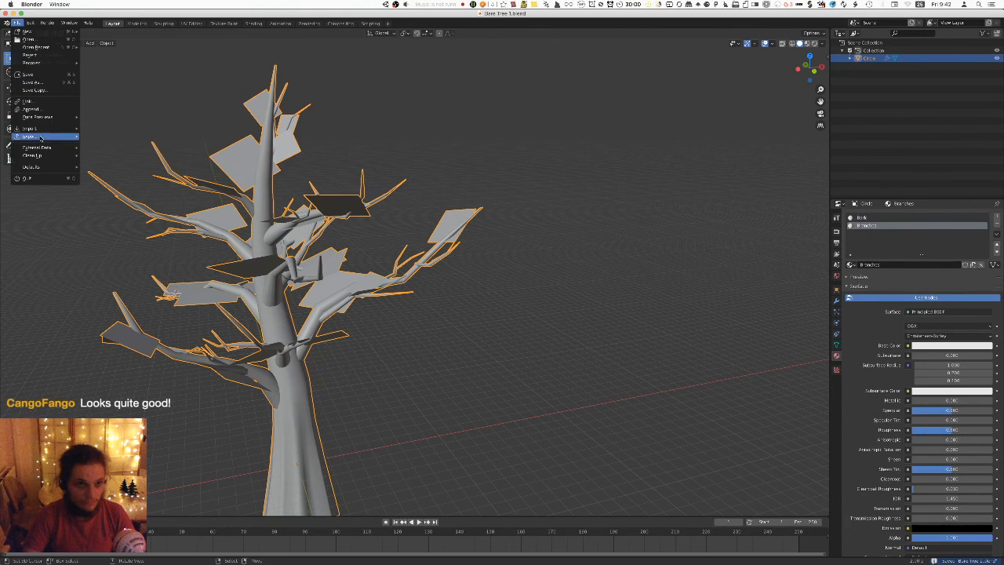
mouse_move(31, 136)
left_click(137, 184)
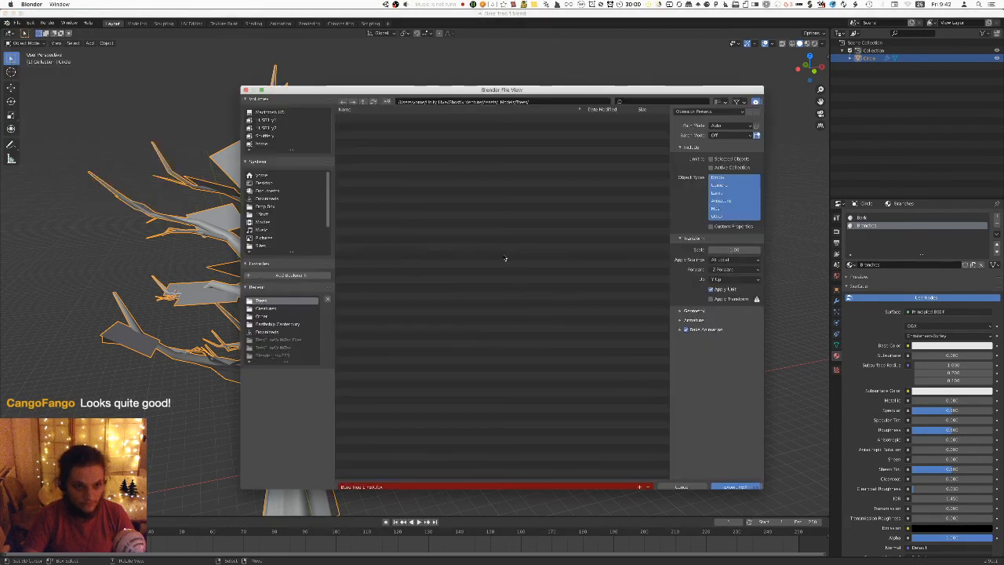
left_click(750, 482)
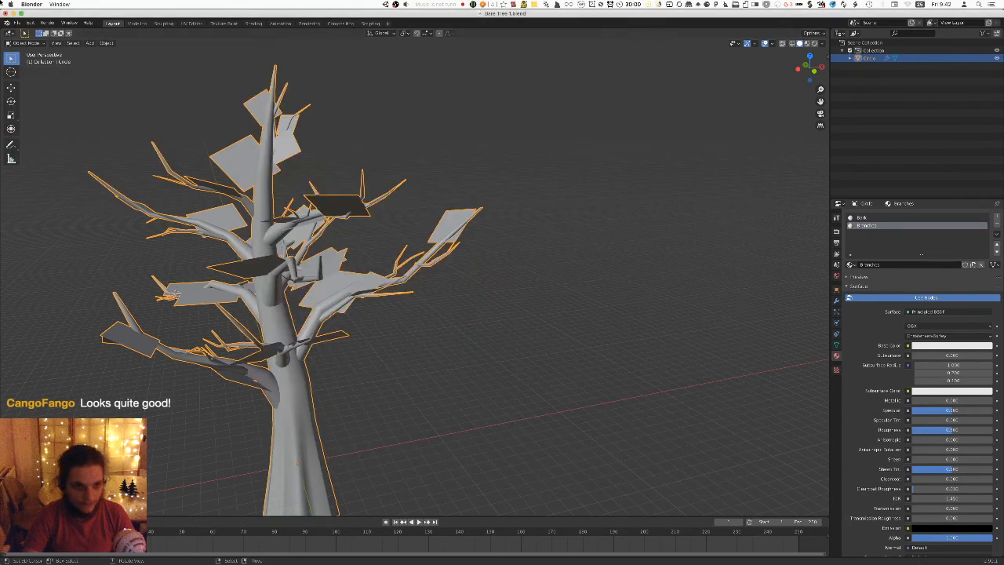
Switch to Unity, view the updated tree from below, and delete the Bare Tree 1 prefab instance from the scene.
key("super+Tab")
left_click_drag(477, 207, 508, 244, "alt")
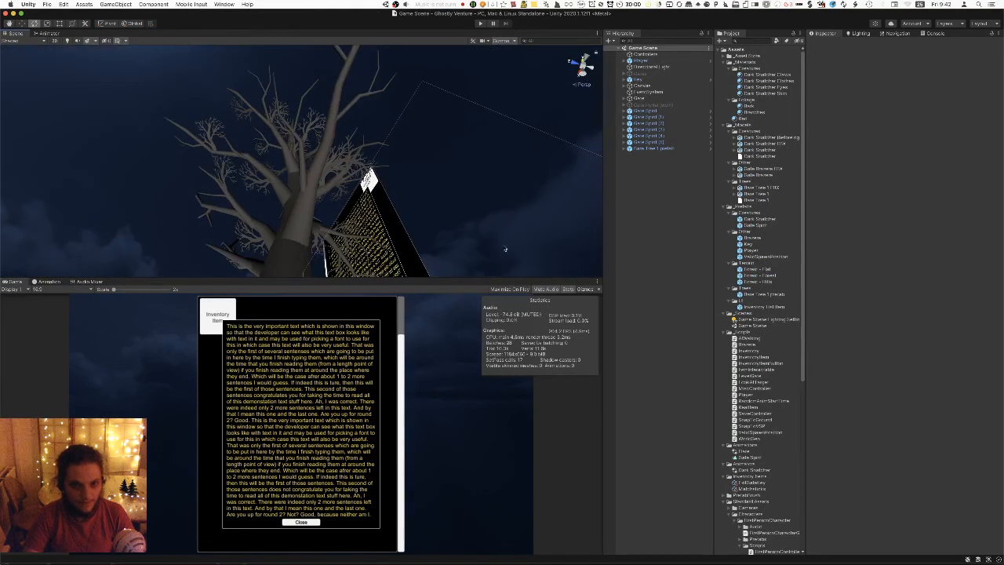
left_click(665, 149)
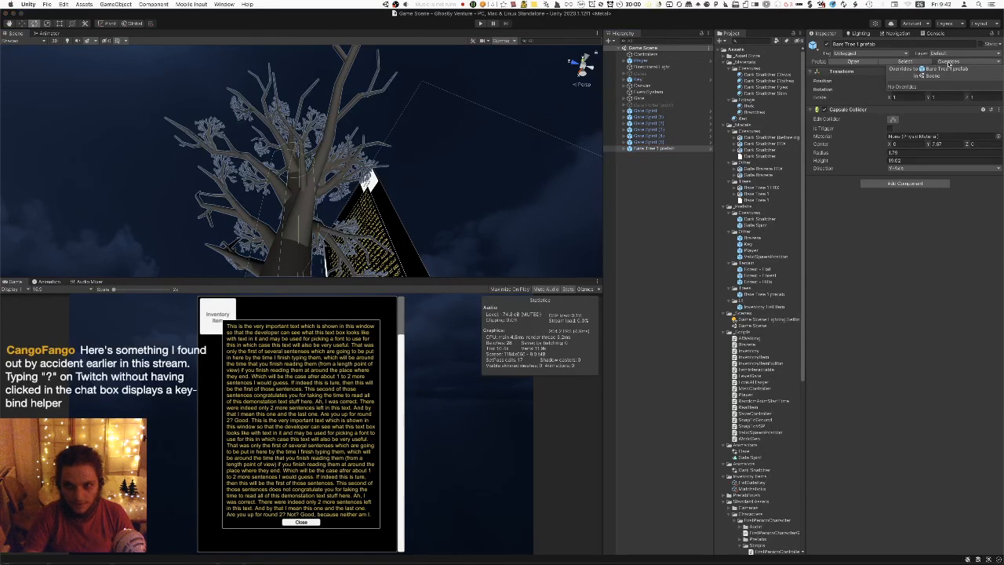
key("super+BackSpace")
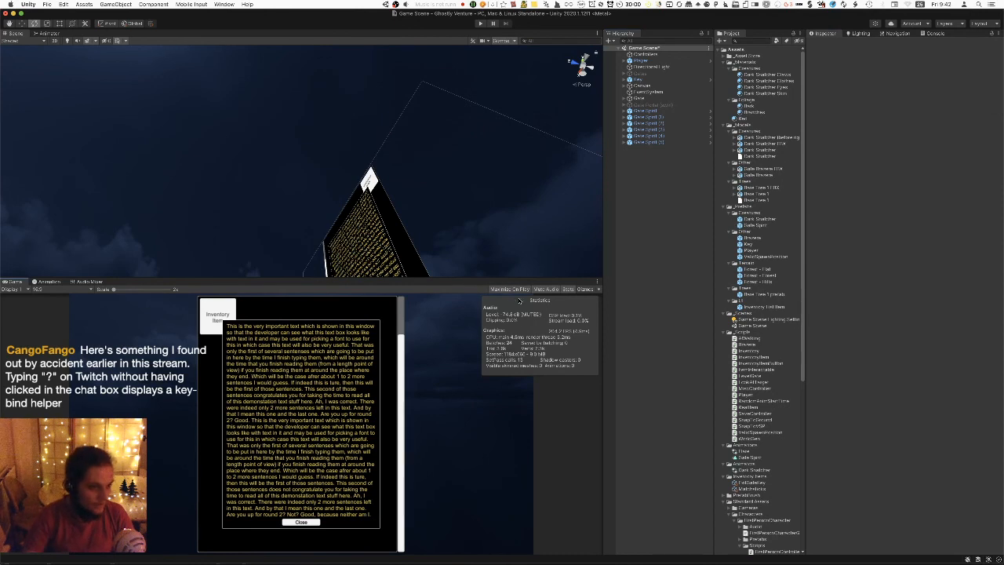
Play the game and walk through the forest to examine the trees' branch planes from several sides, then stop playing.
key("super+p")
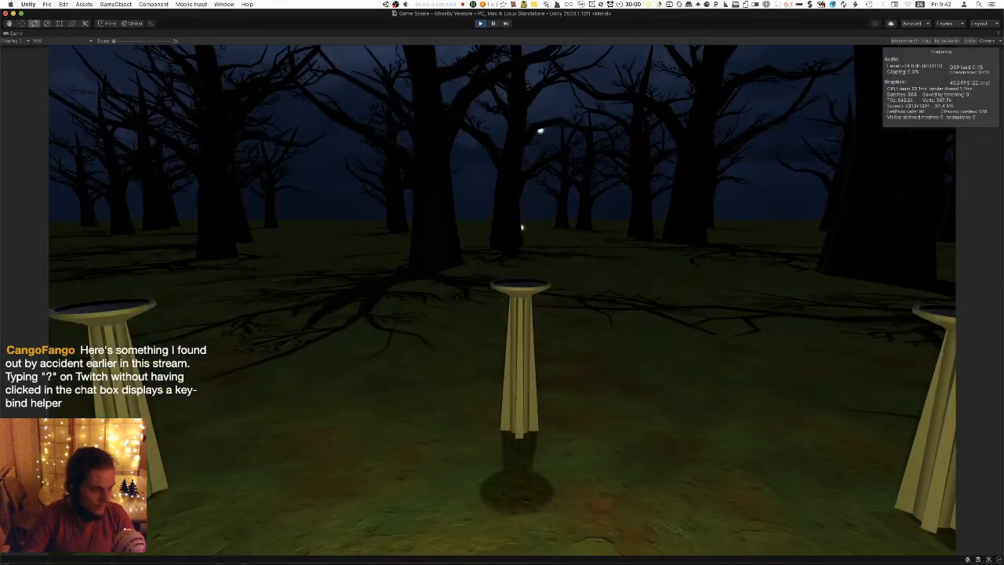
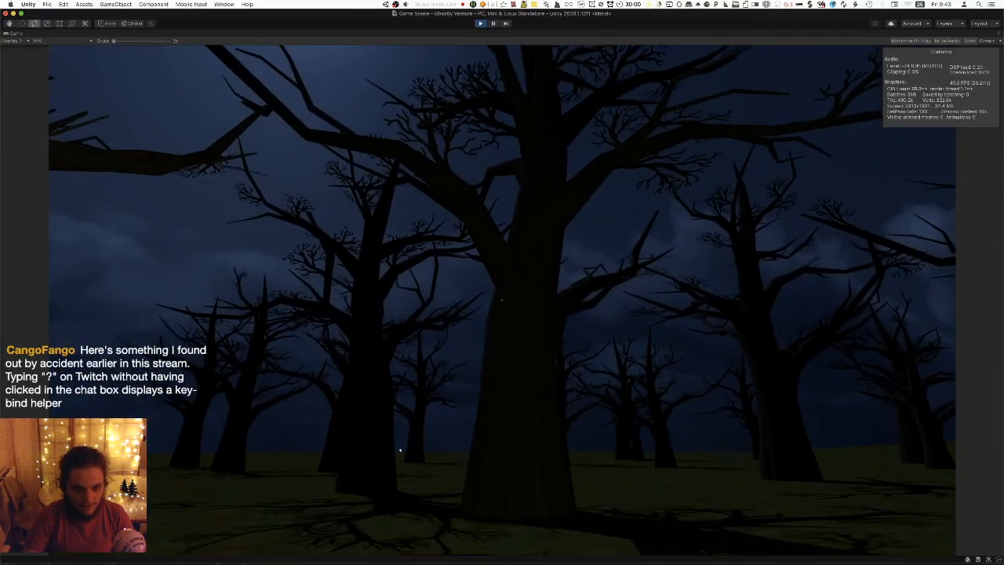
key("w")
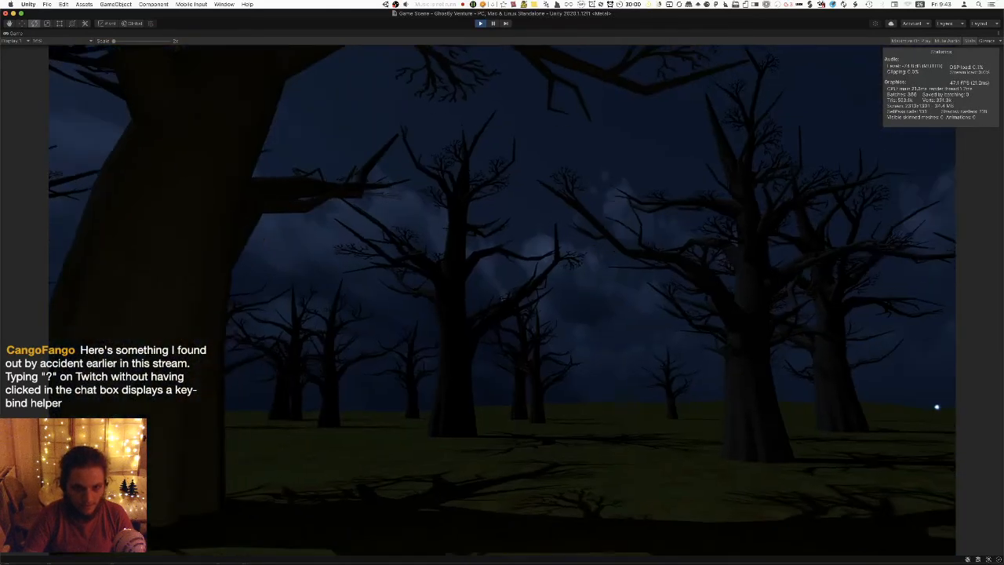
key("w")
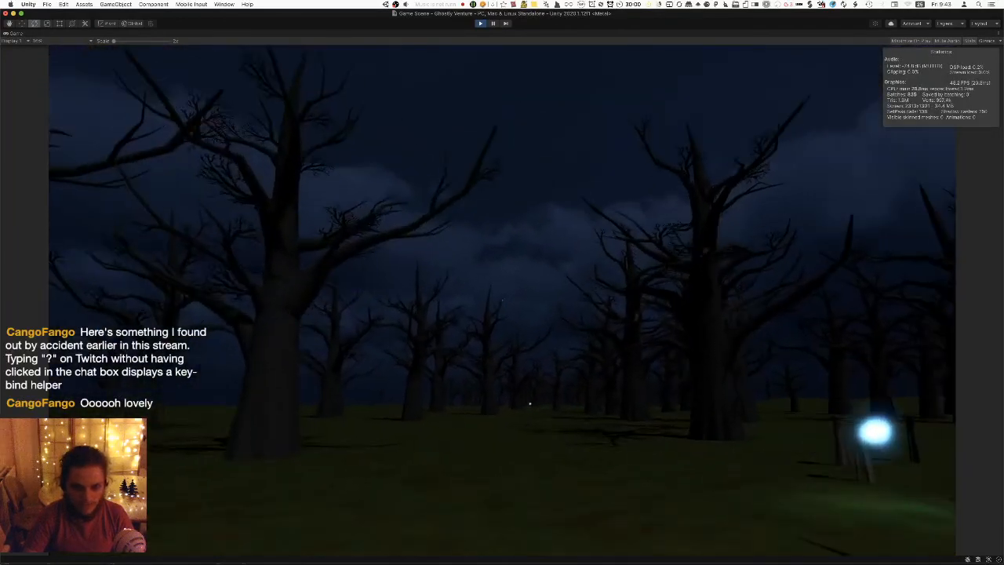
key("w")
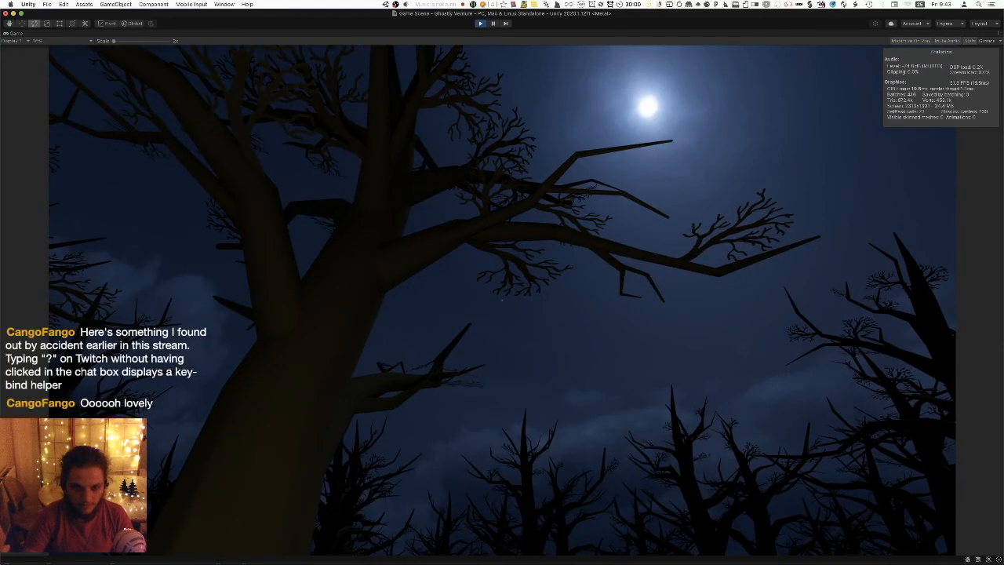
key("a")
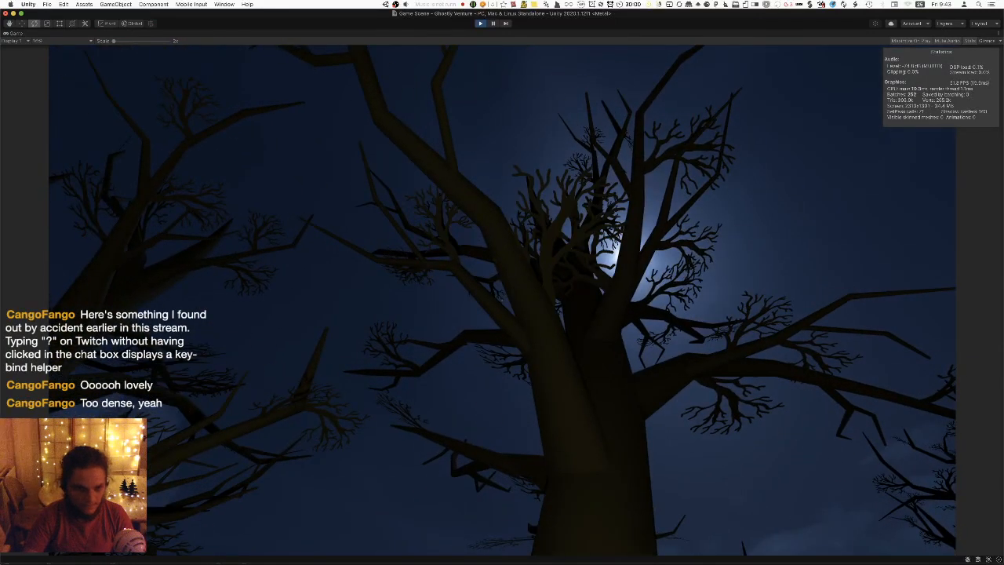
key("w")
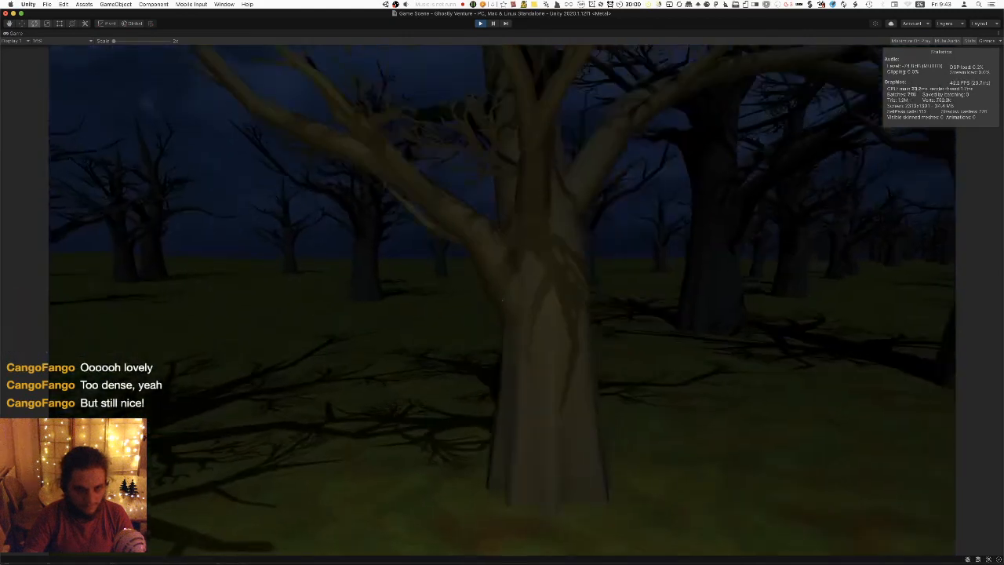
key("w")
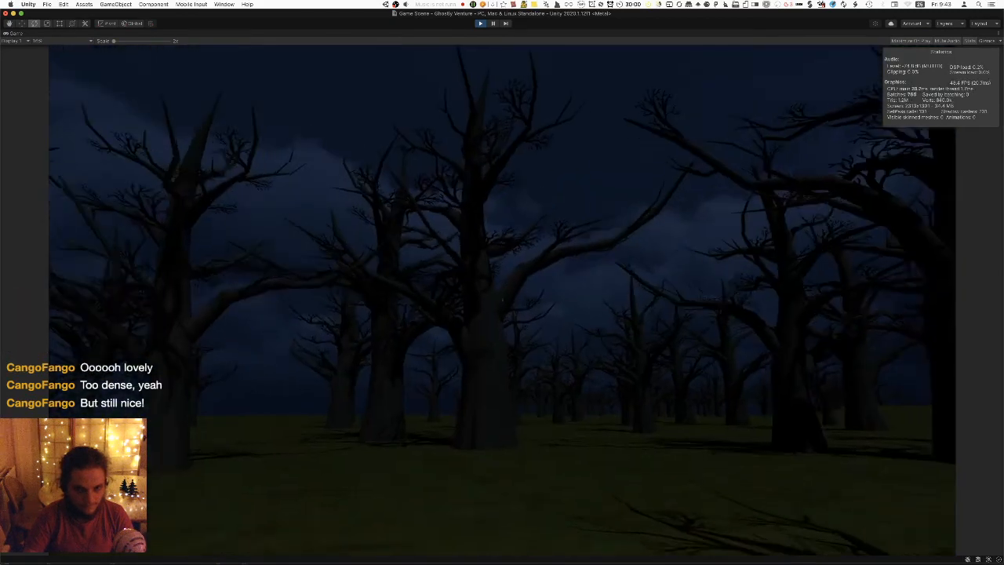
key("w")
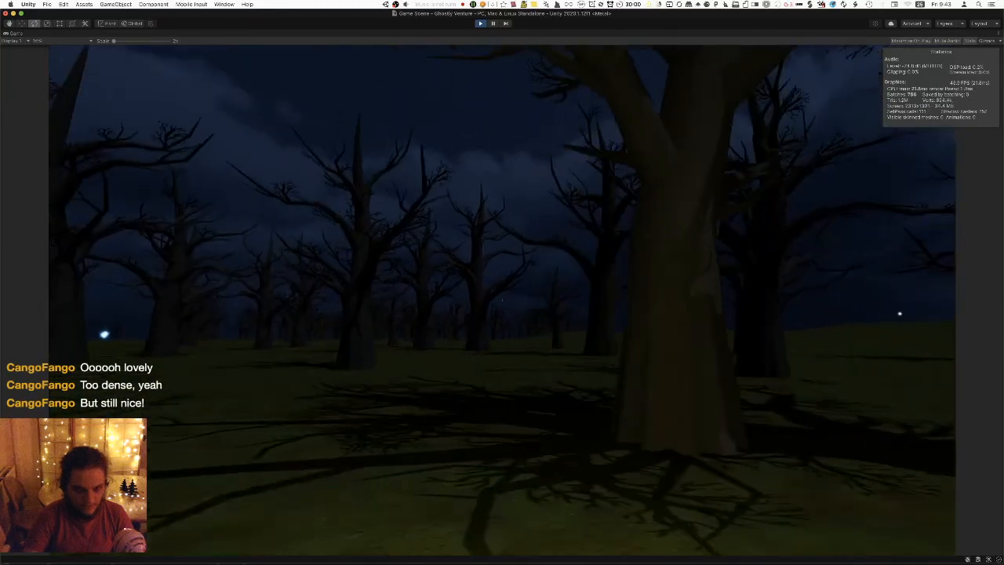
key("w")
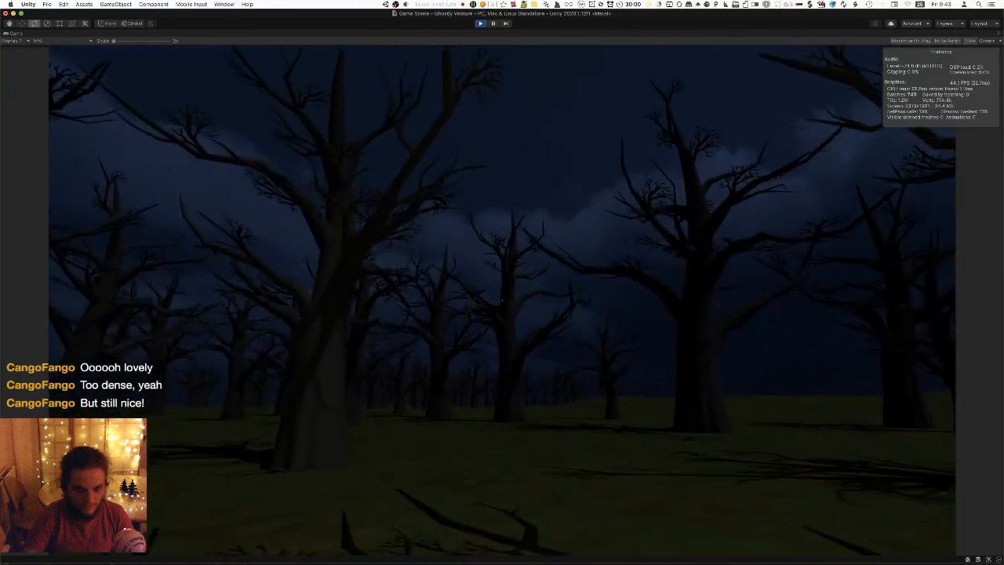
key("w")
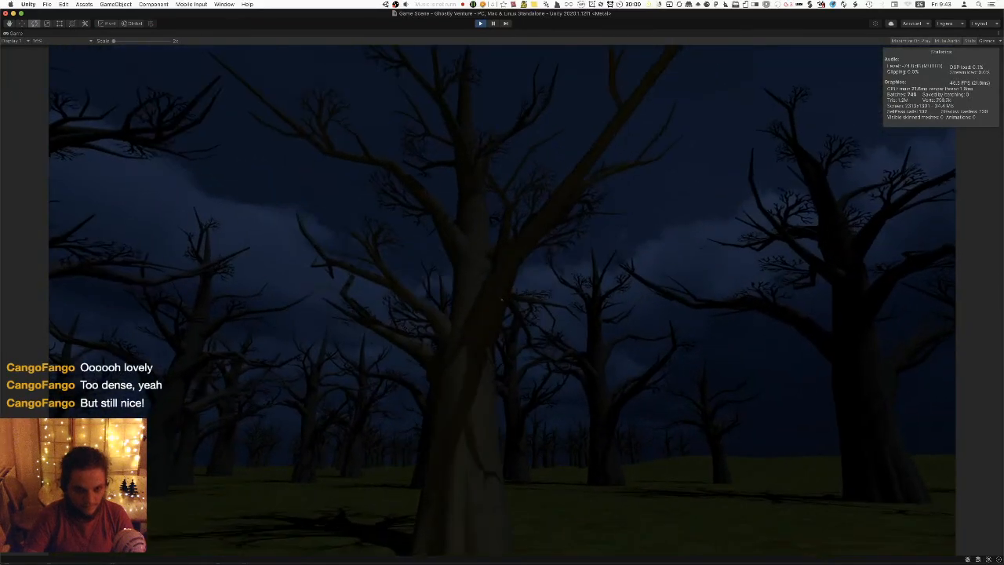
key("w")
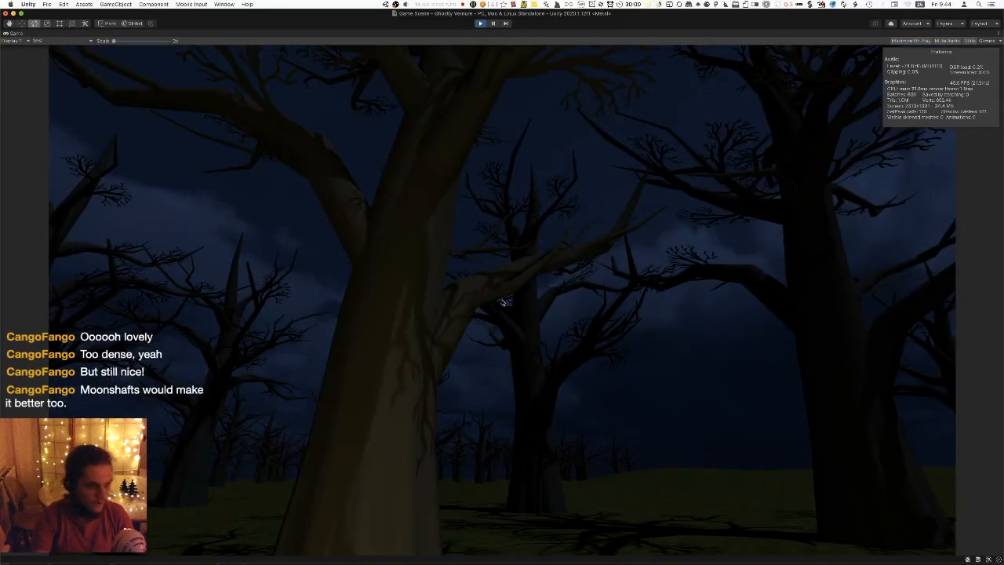
key("super+p")
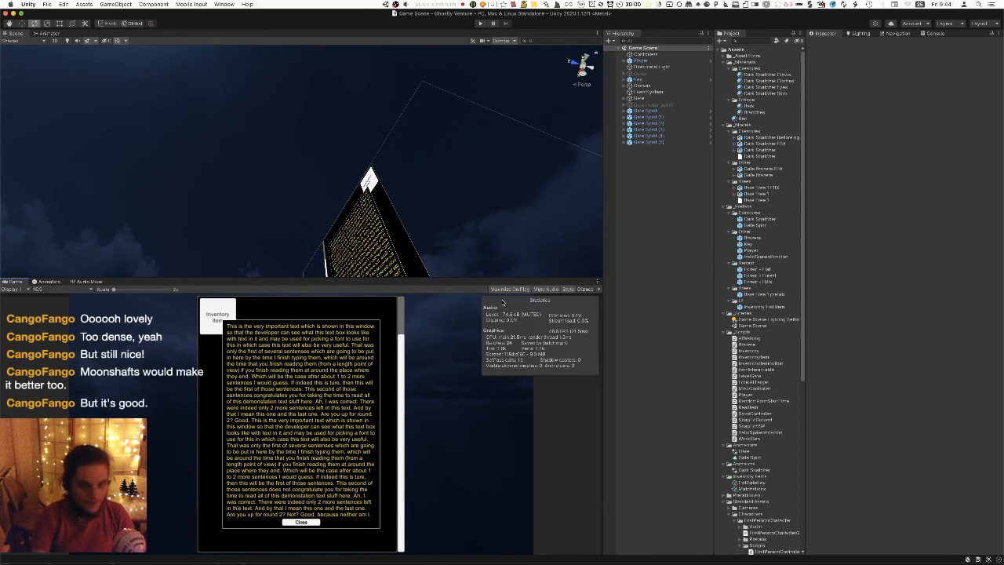
Switch to Pixelmator Pro and erase all the side branches from the Main Branch layer with a hard eraser, keeping the central trunk.
key("super+Tab")
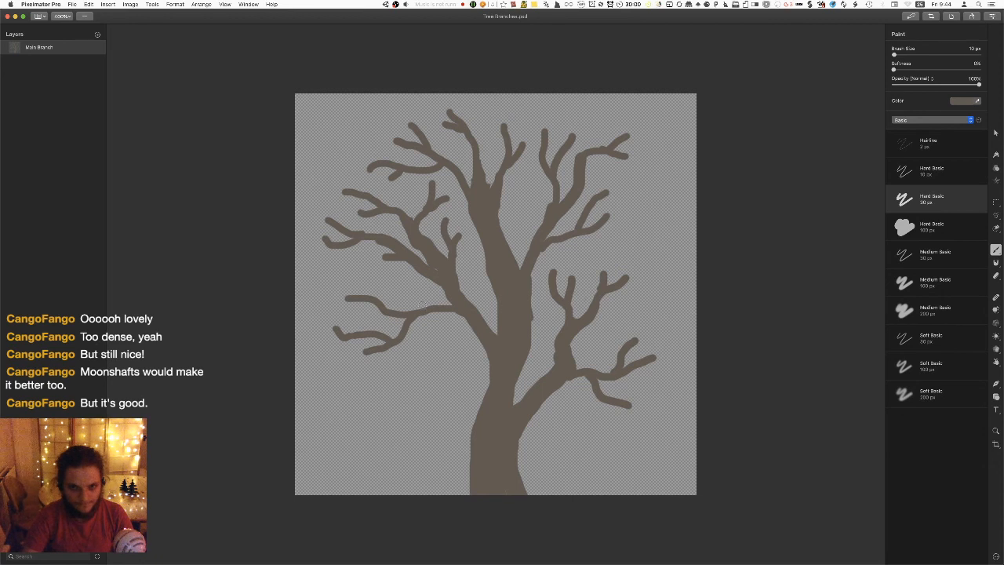
key("e")
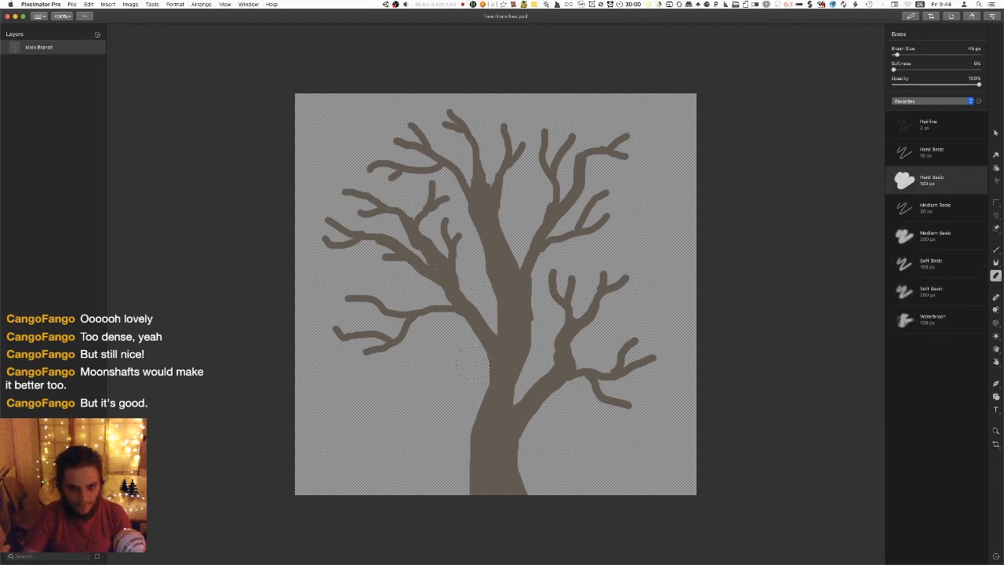
left_click_drag(446, 286, 435, 238)
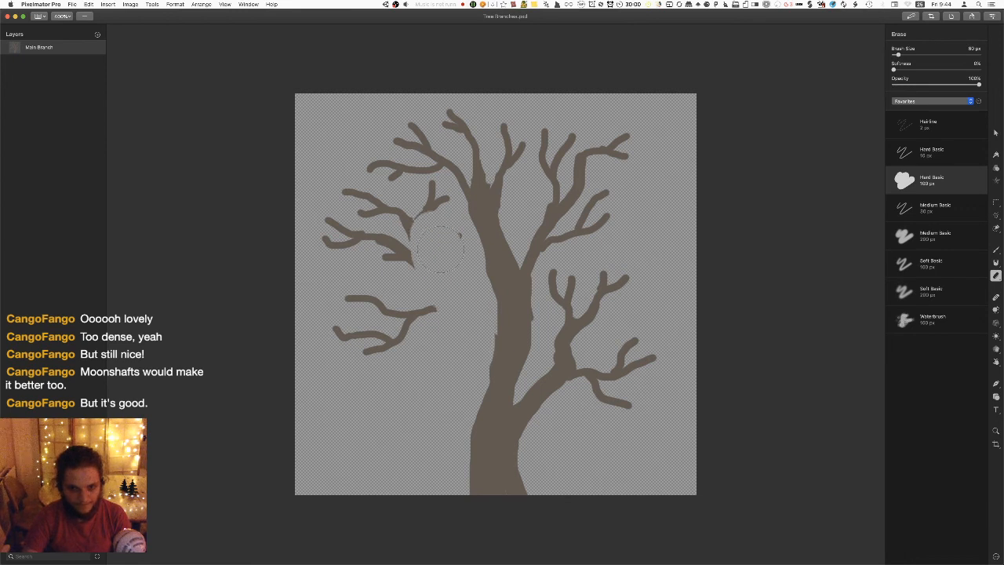
left_click_drag(417, 196, 341, 214)
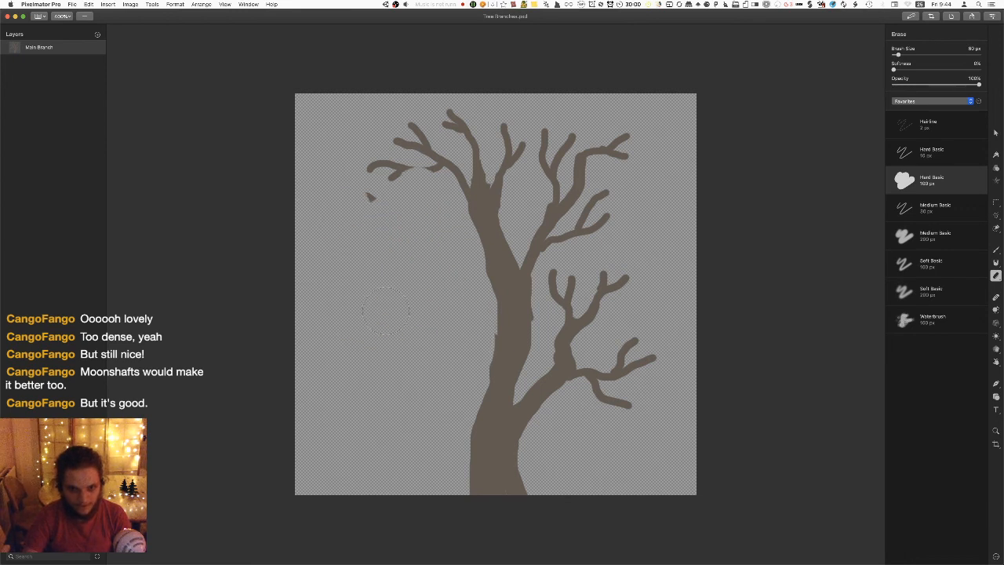
left_click_drag(439, 184, 447, 185)
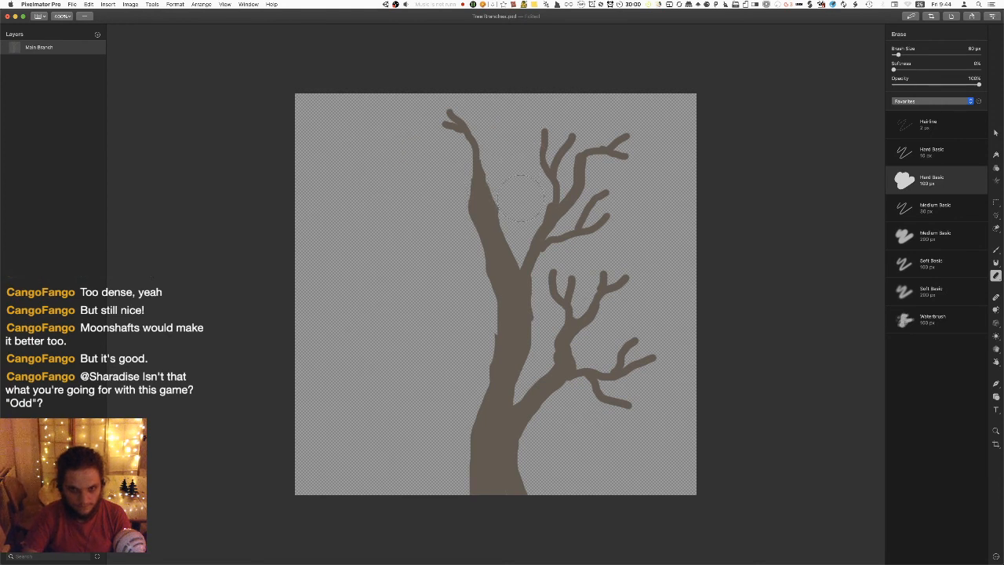
left_click_drag(517, 192, 555, 197)
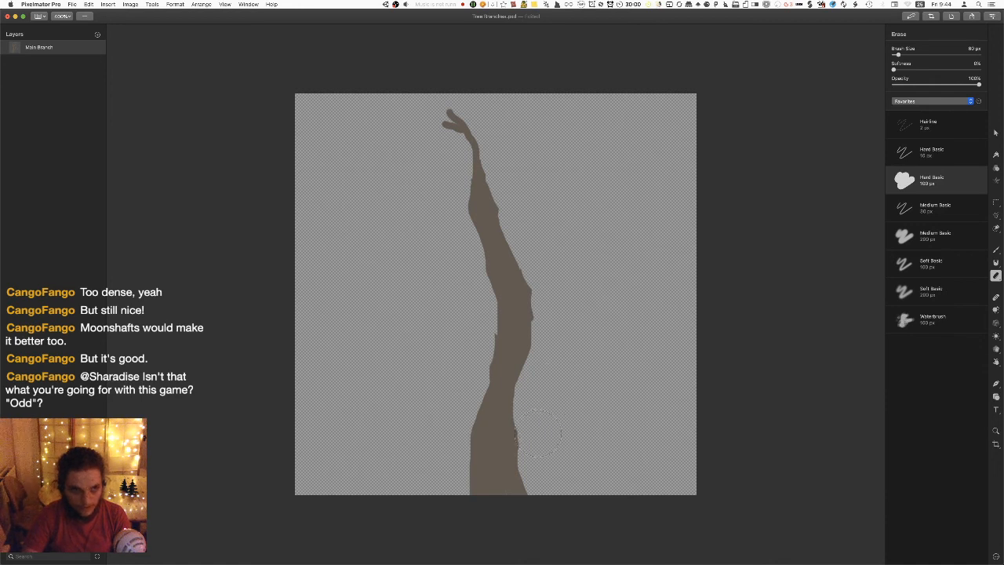
Save Tree Branches.psd despite the external change, erase the trunk's forked tip, and export it as PNG over Tree Branches.png in the Foliage folder.
key("super+s")
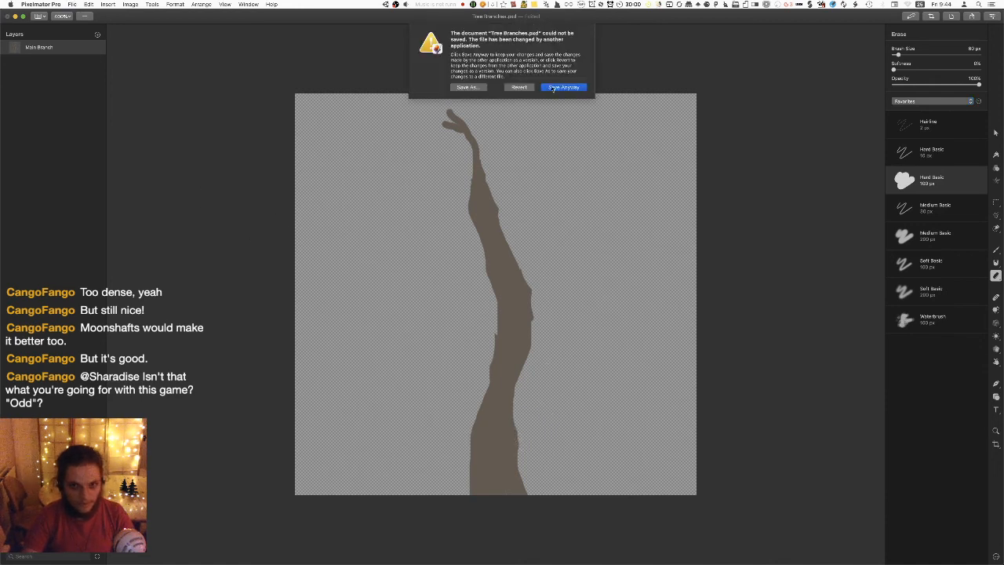
left_click(563, 87)
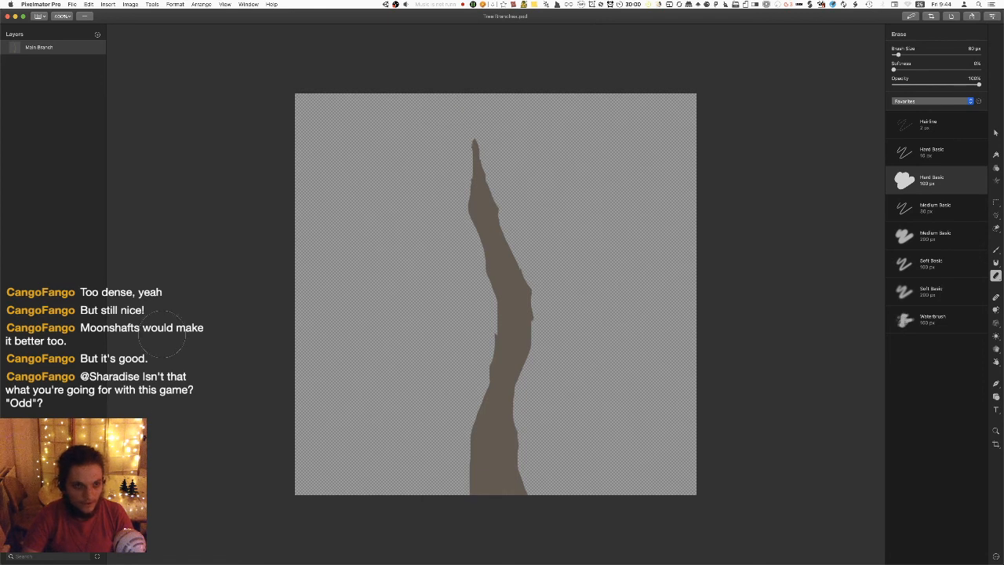
key("shift+super+e")
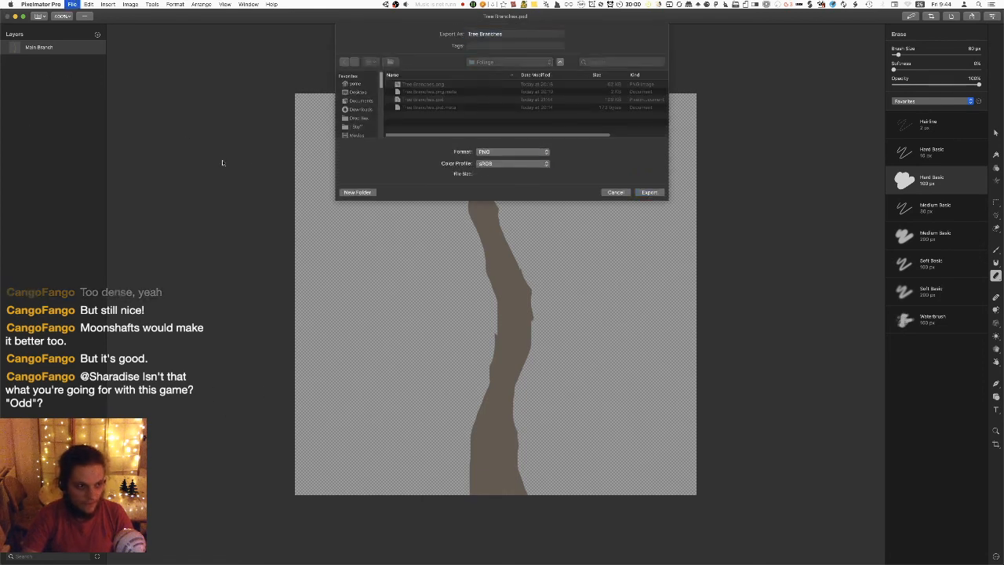
key("Return")
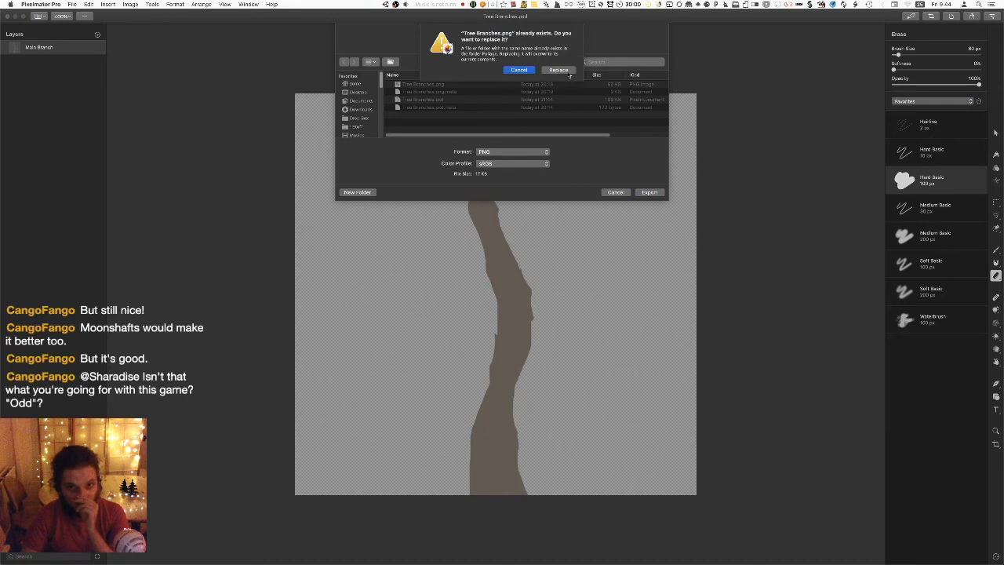
left_click(558, 70)
Switch to Unity, play the game, and walk across the open field to the edge of the bare-tree forest.
key("super+Tab")
right_click_drag(348, 162, 354, 172)
key("super+p")
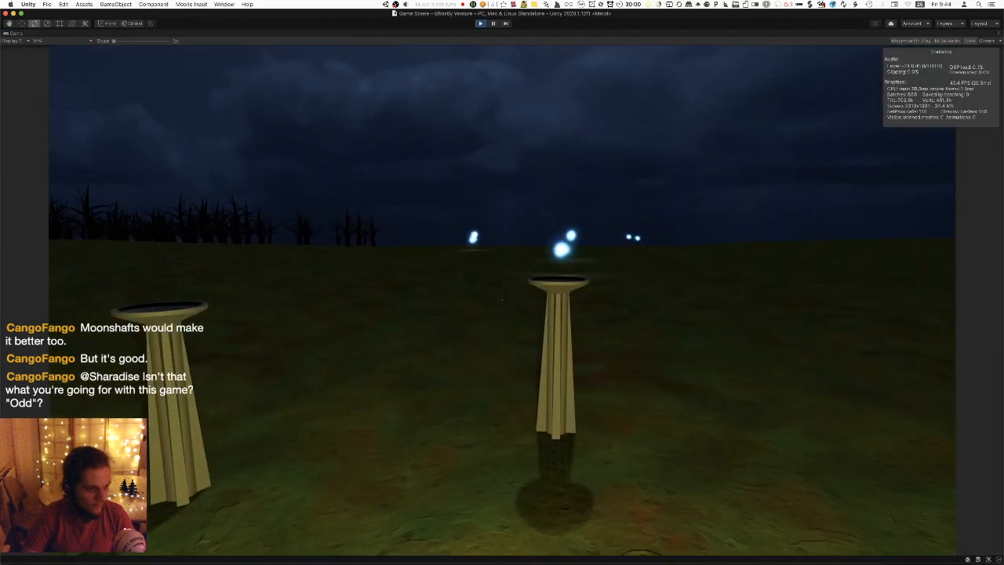
key("w")
key("w")
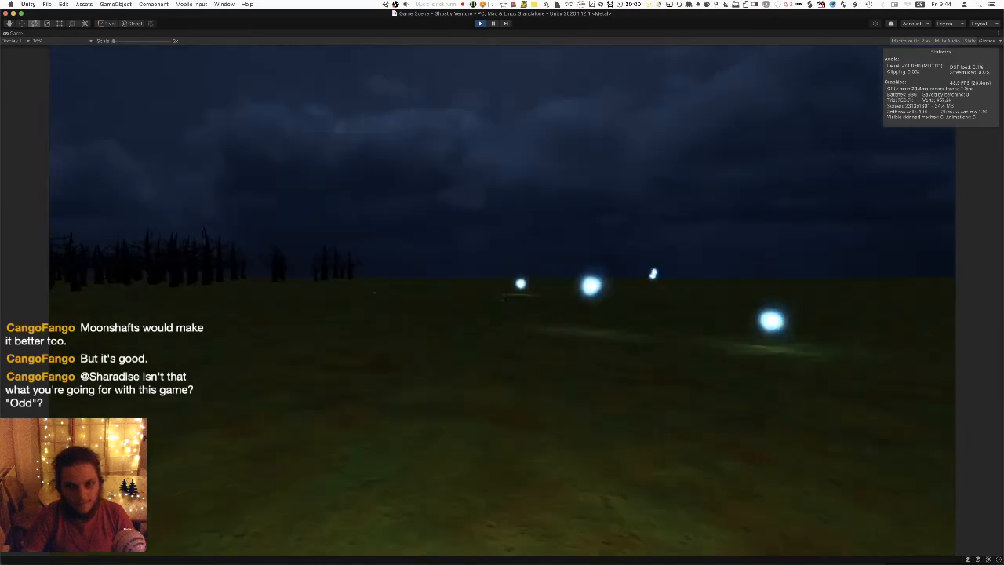
key("w")
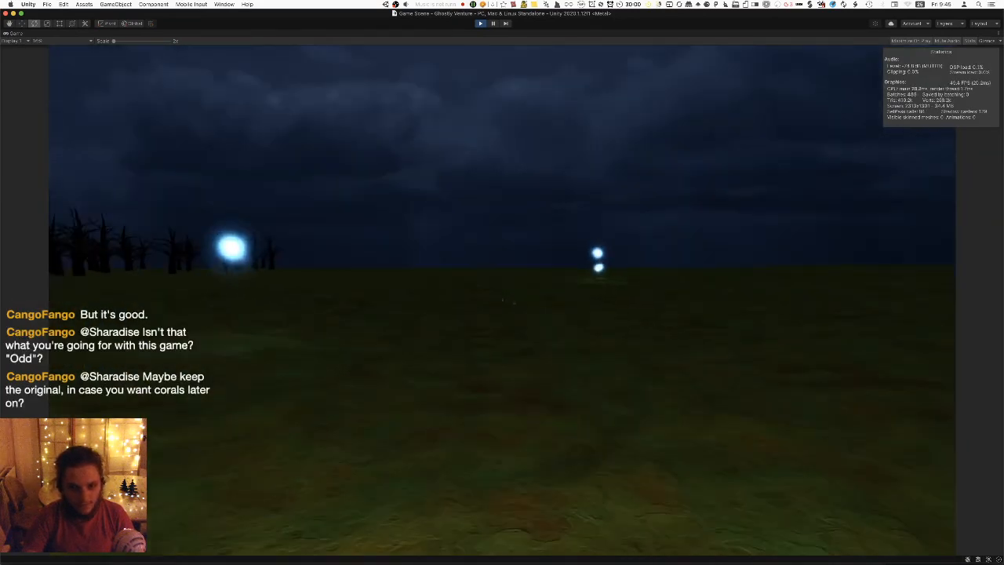
key("w")
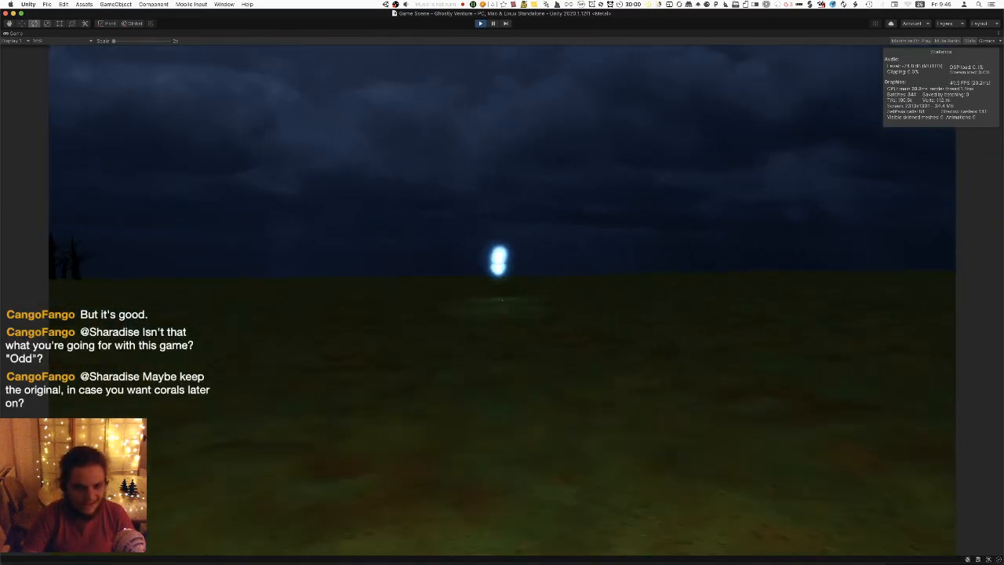
key("w")
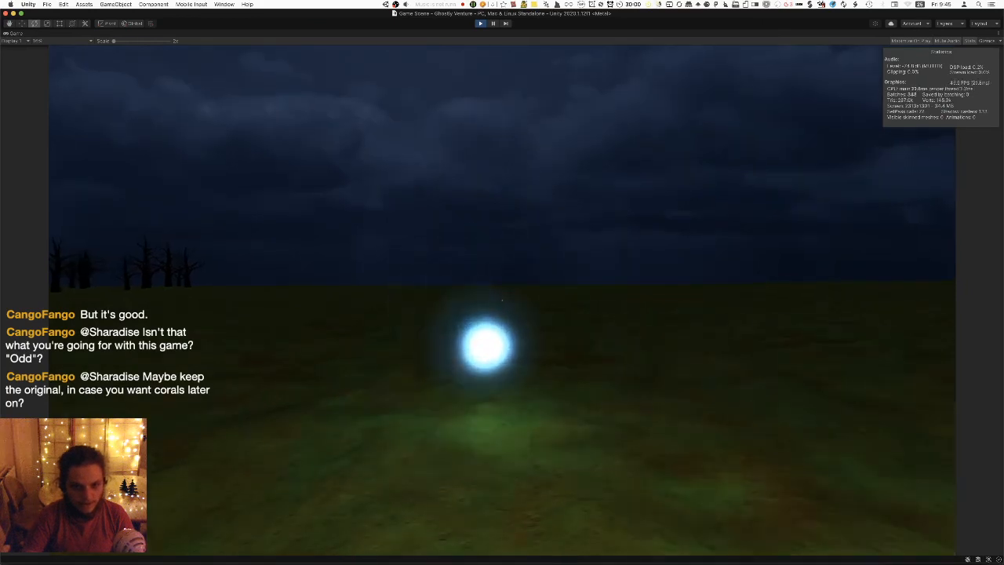
key("w")
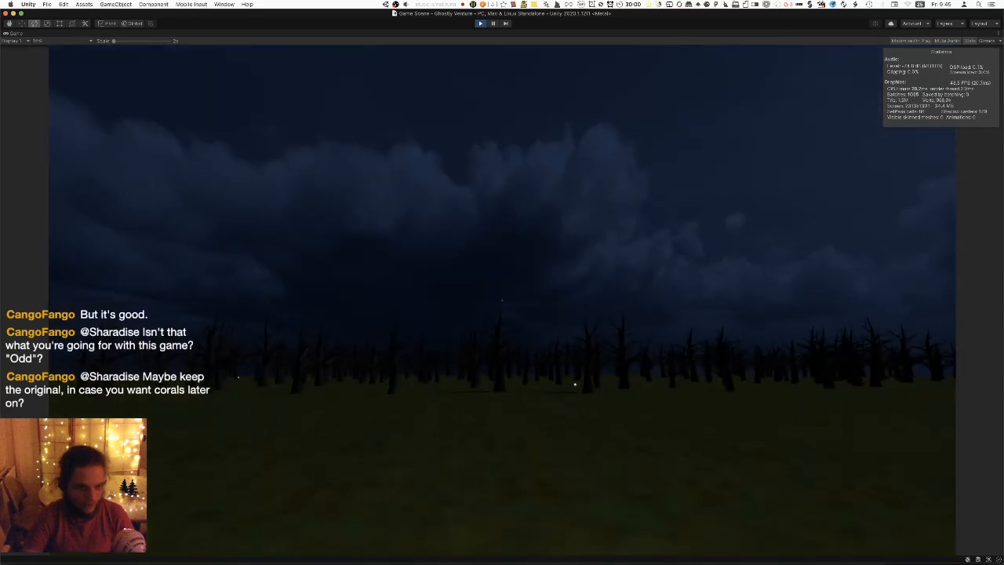
key("w")
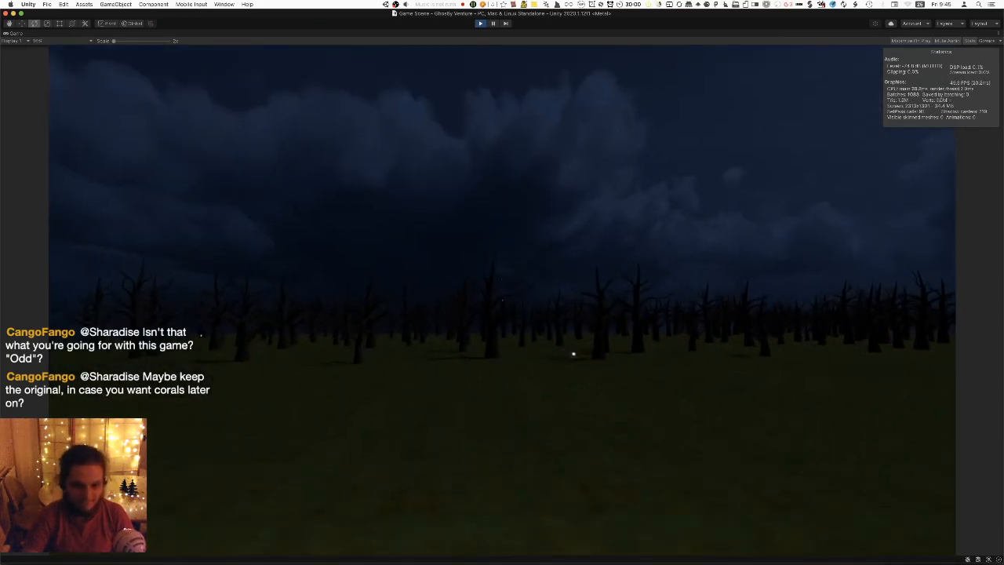
key("w")
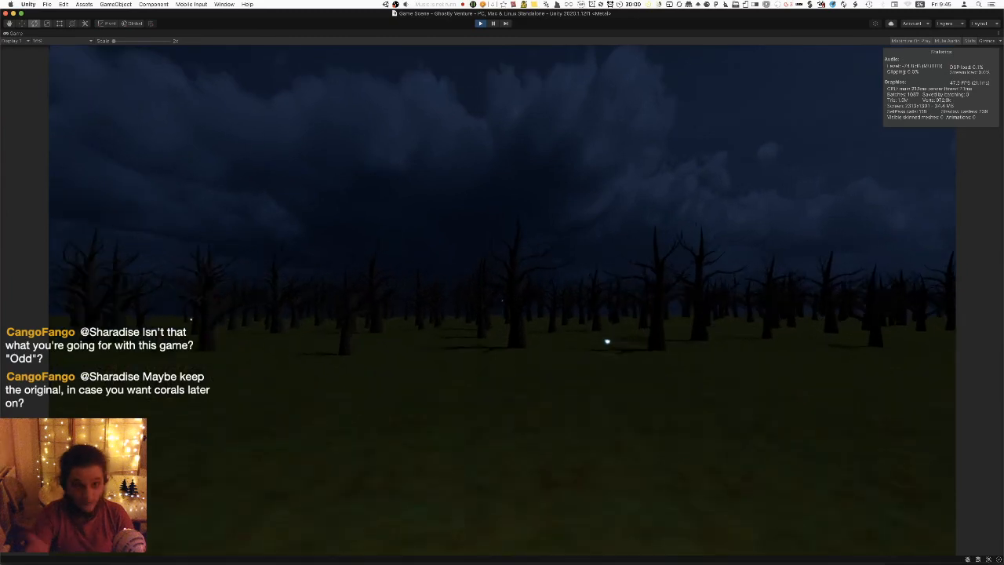
key("w")
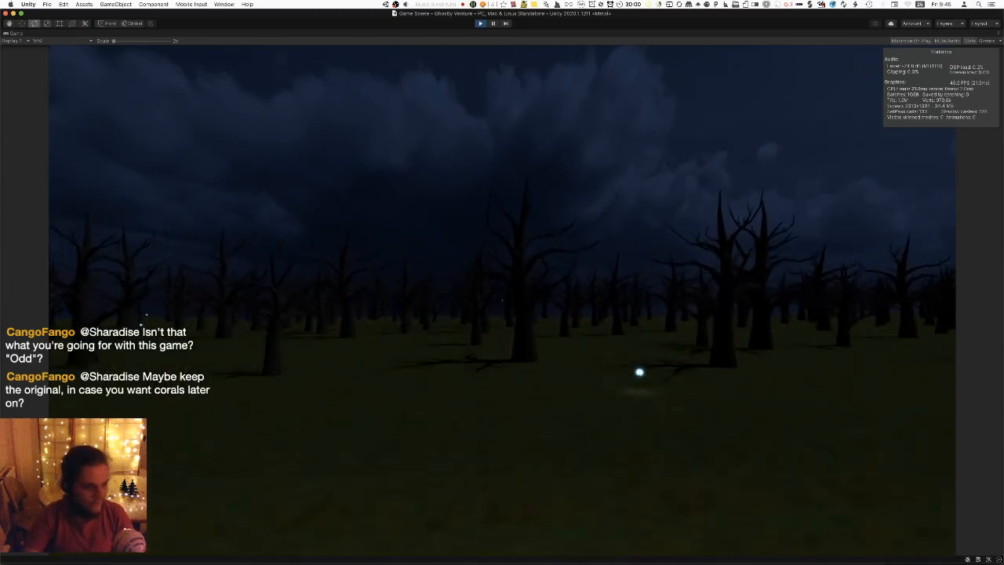
key("w")
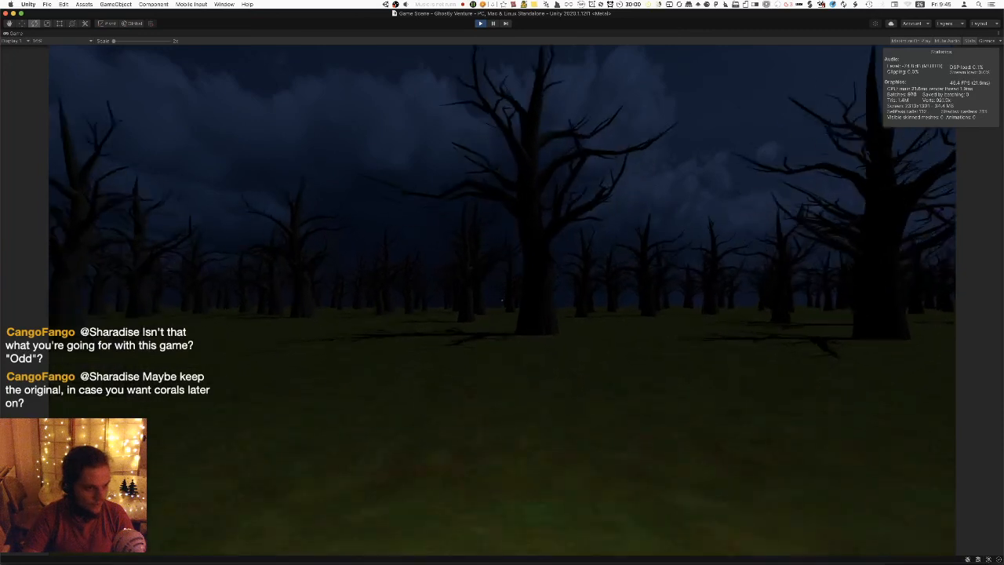
Walk up to the nearest bare tree and examine its trunk and branches from below on several sides.
key("w")
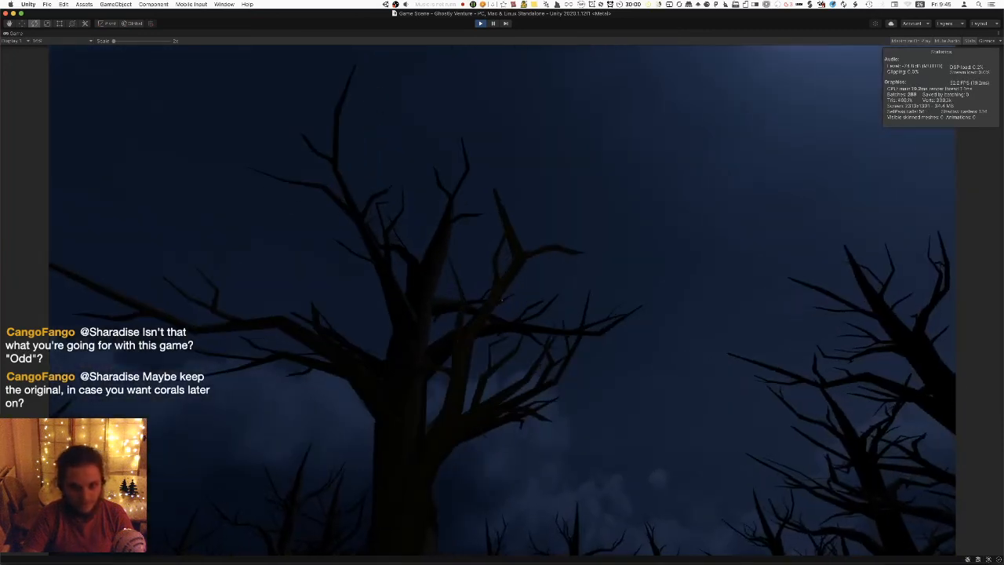
key("w")
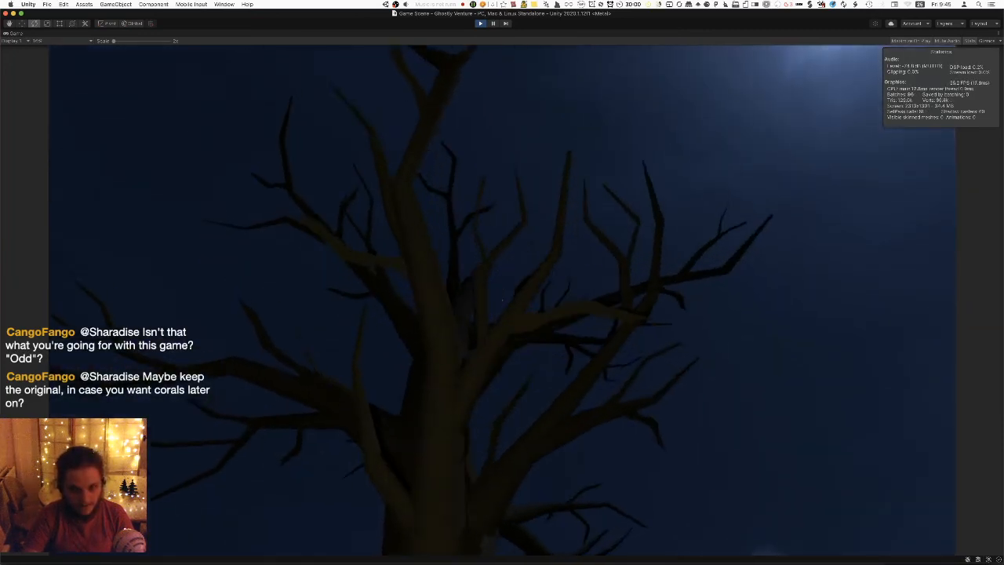
key("d")
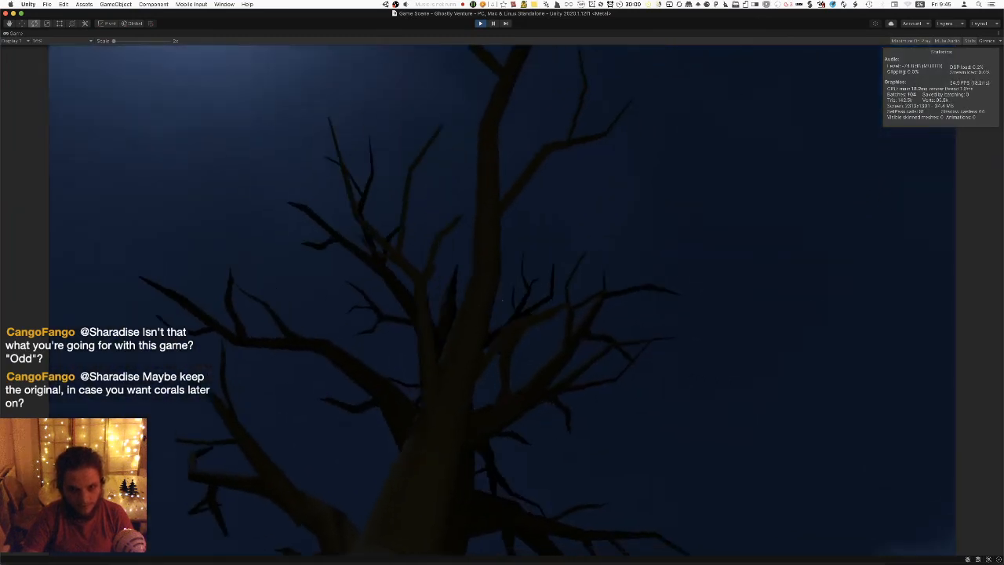
key("w")
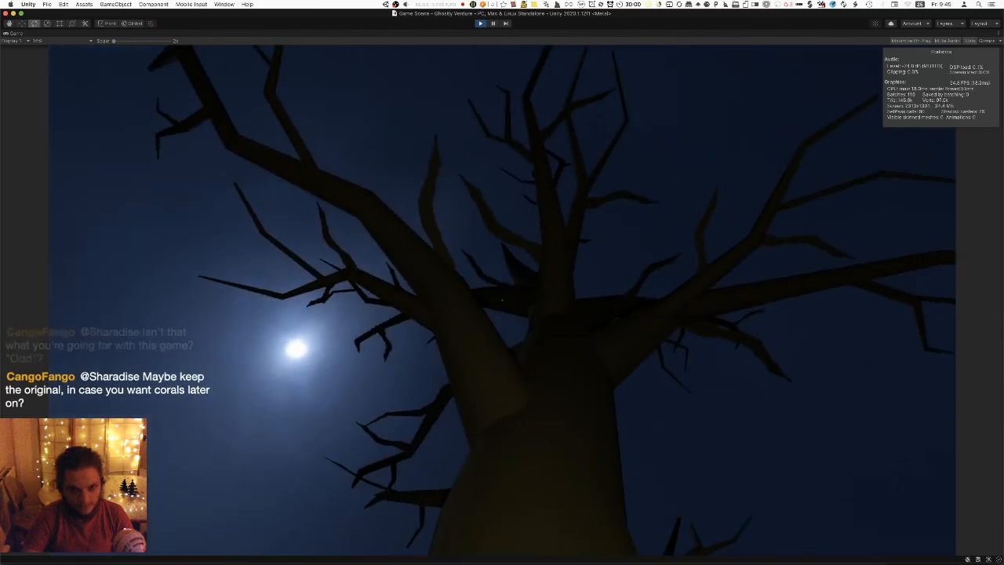
key("s")
key("d")
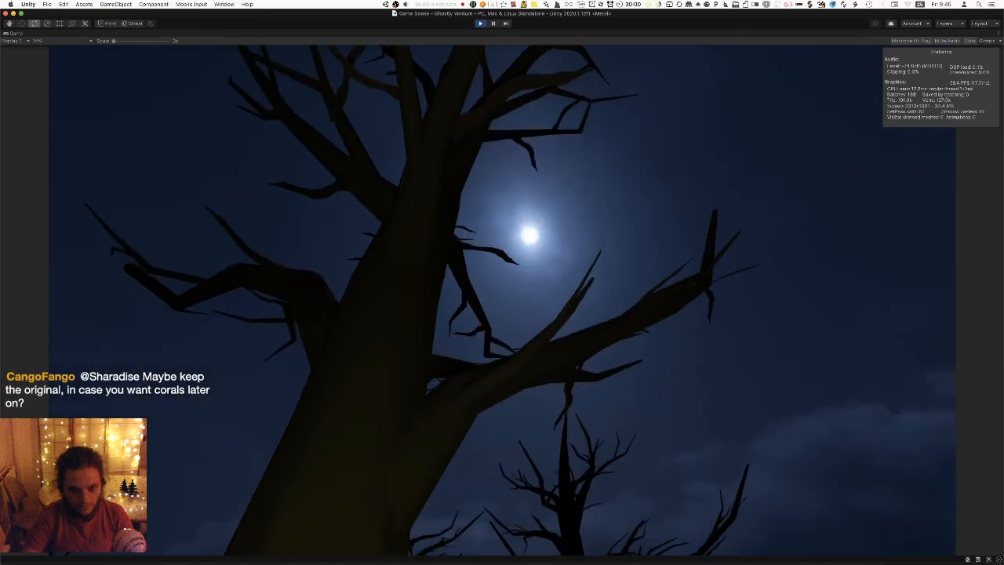
key("a")
key("a")
Walk deeper into the forest and examine the other trees' branches against the moonlit sky and from a distance.
key("w")
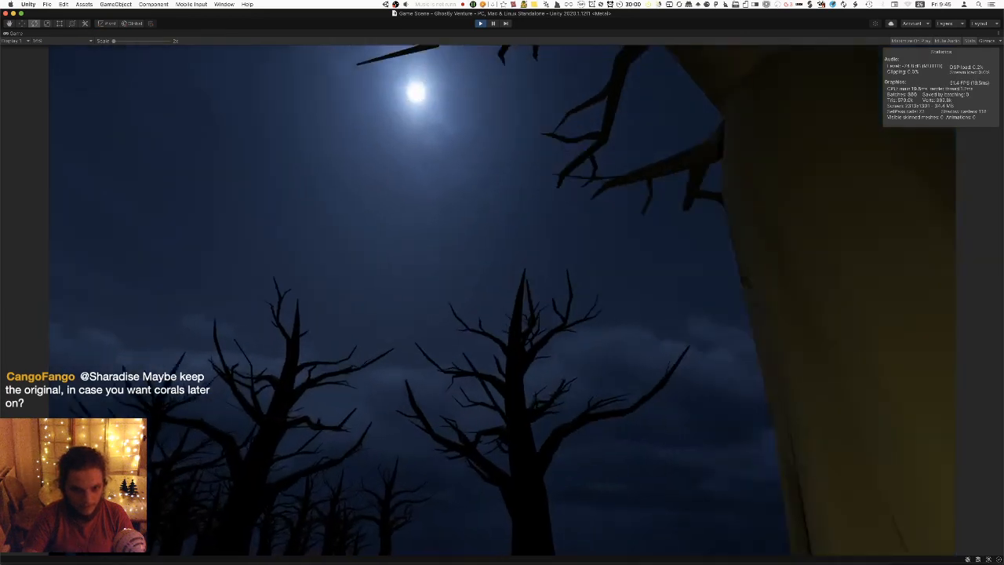
key("w")
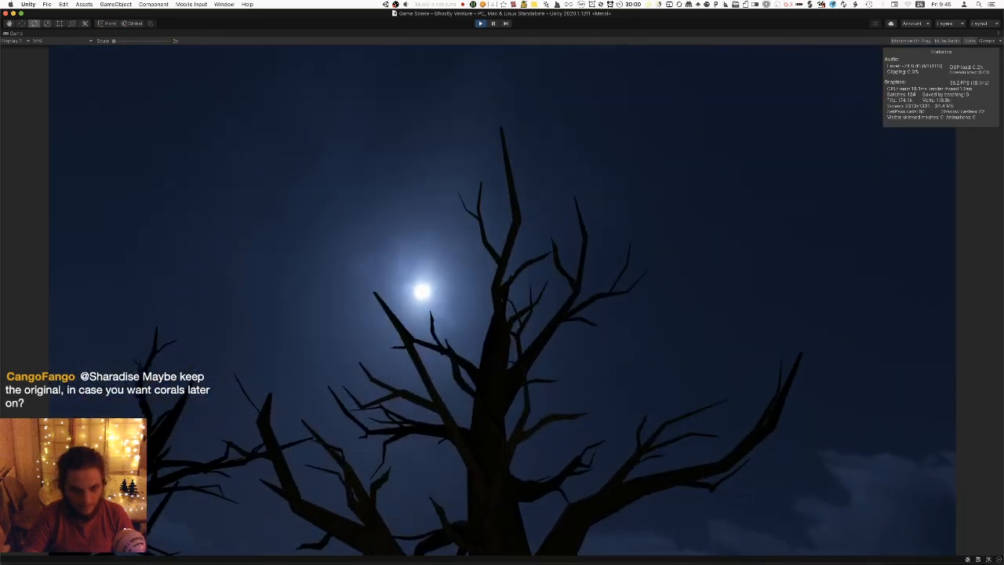
key("a")
key("w")
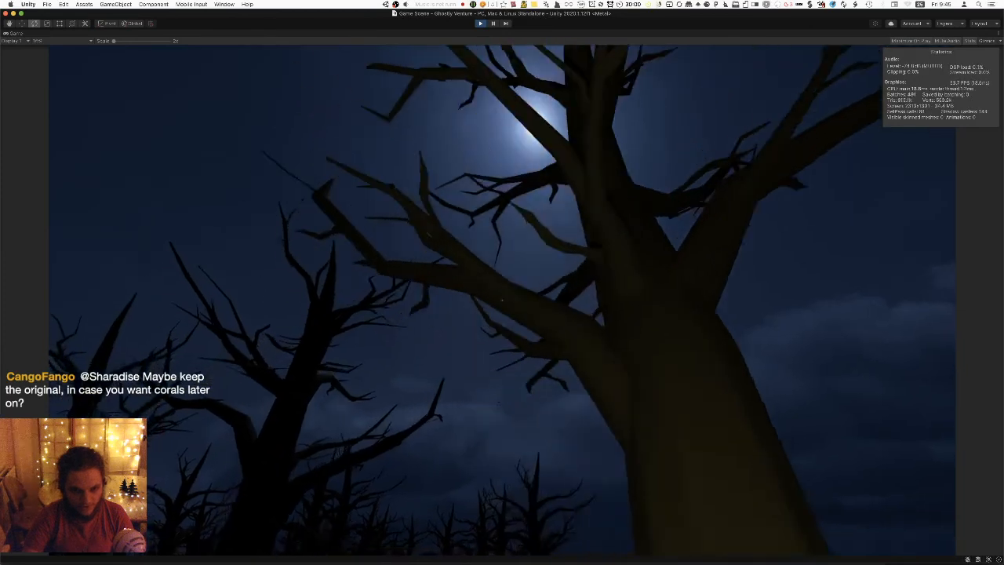
key("w")
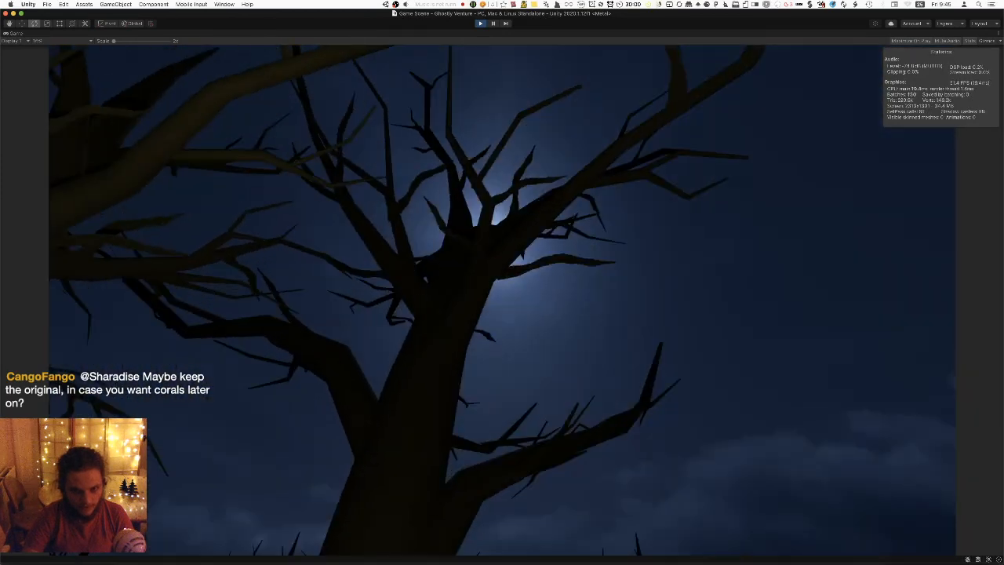
key("w")
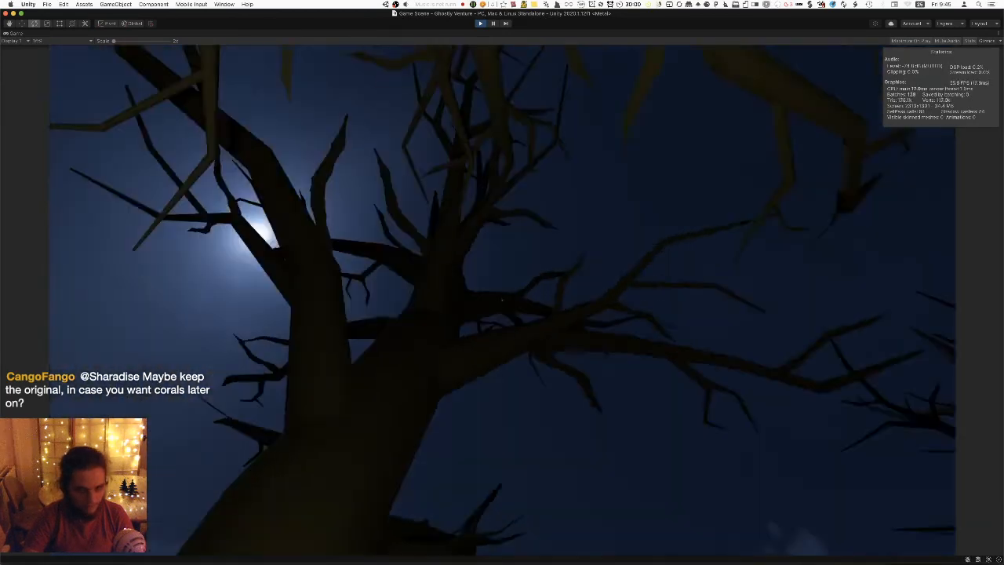
key("s")
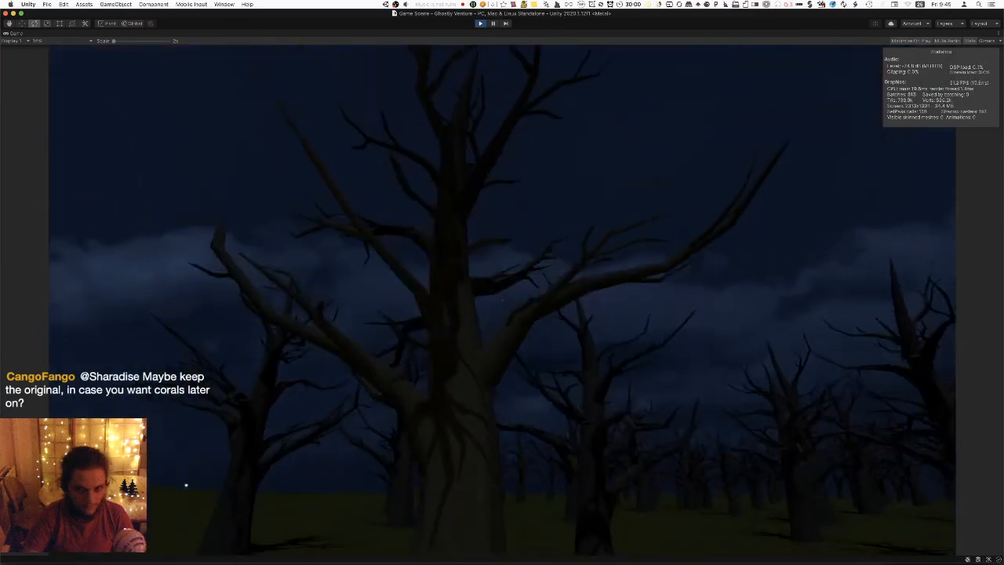
key("d")
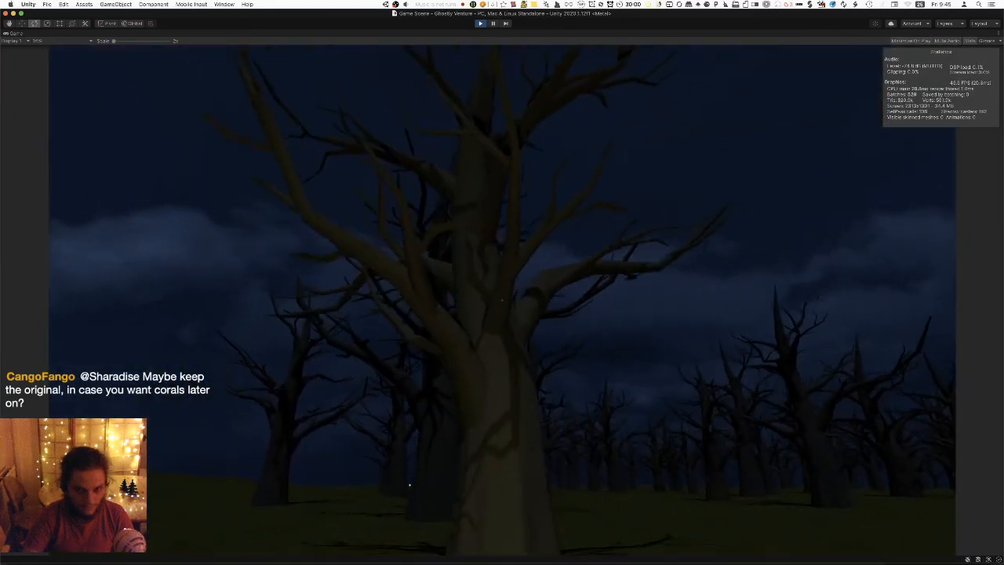
key("w")
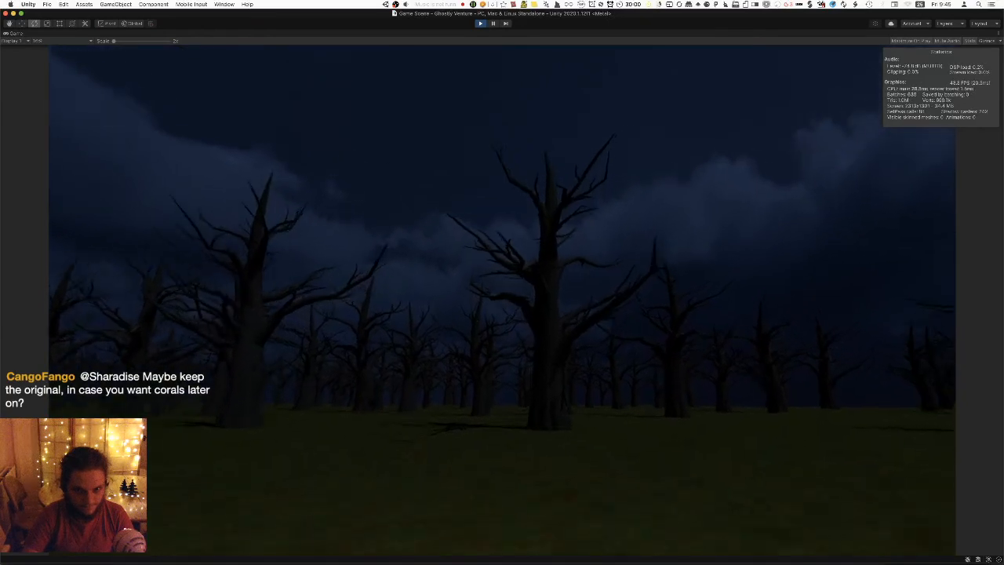
key("w")
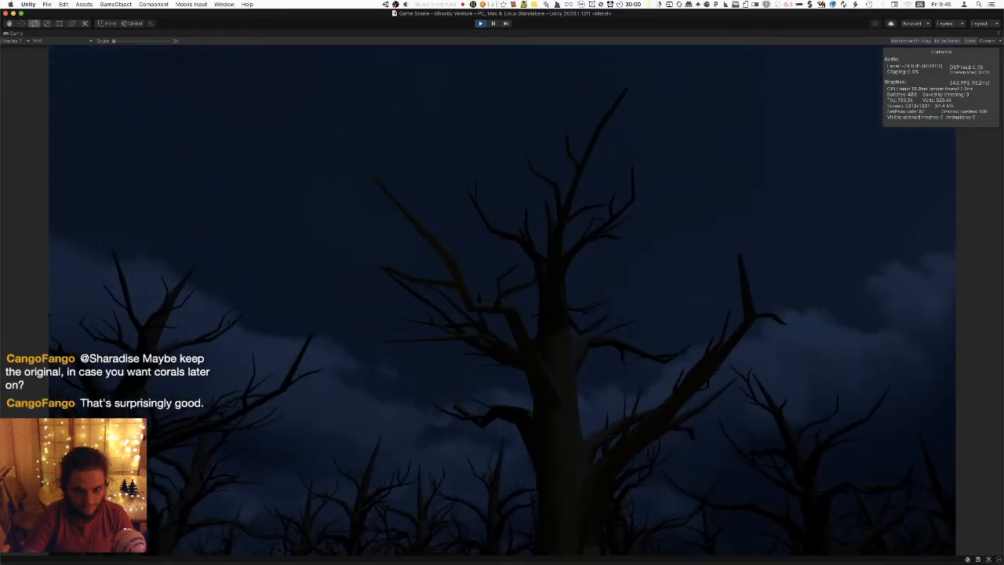
key("w")
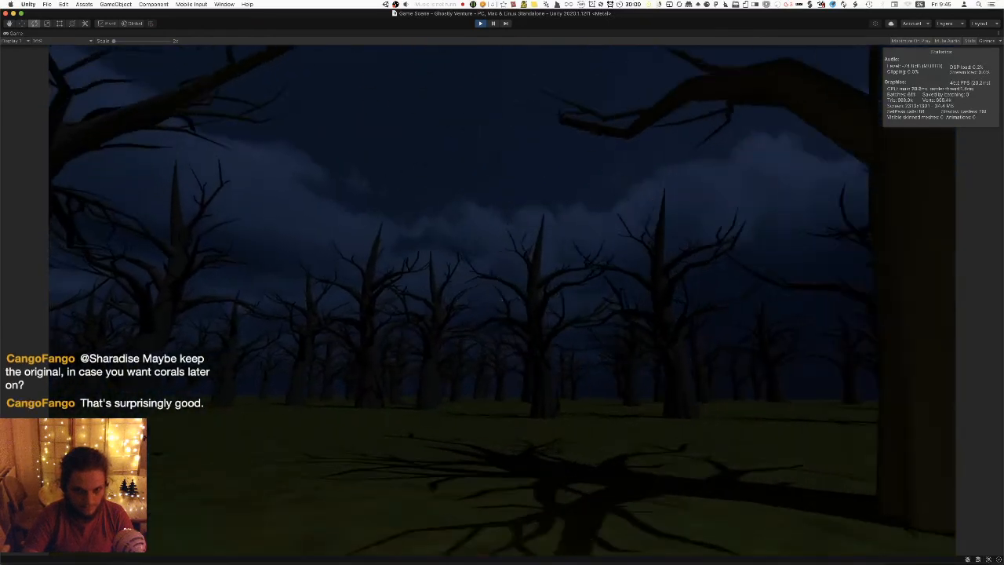
Switch to Pixelmator Pro, paint a single side twig off the trunk on a new layer, and taper it with a hard eraser.
key("super+Tab")
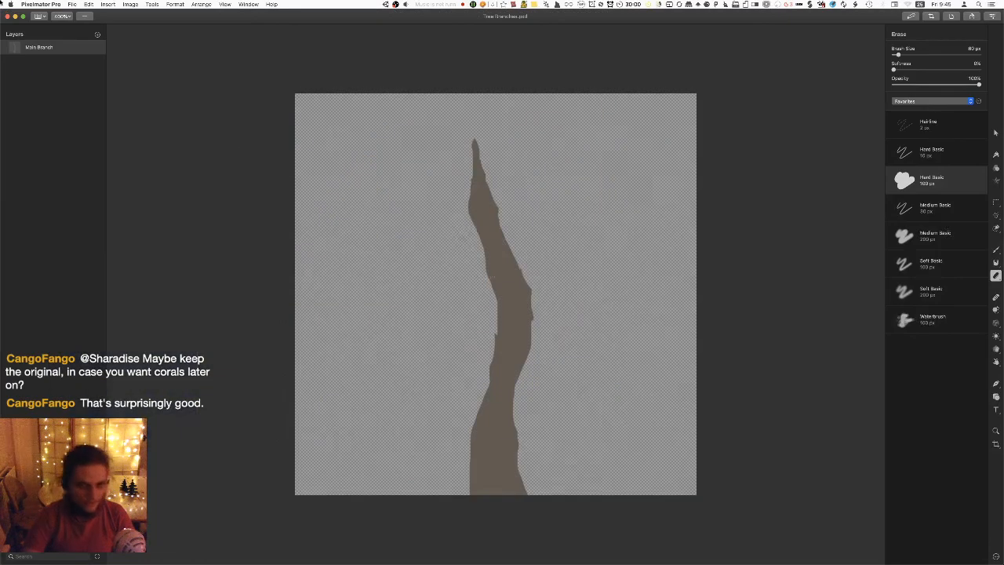
key("b")
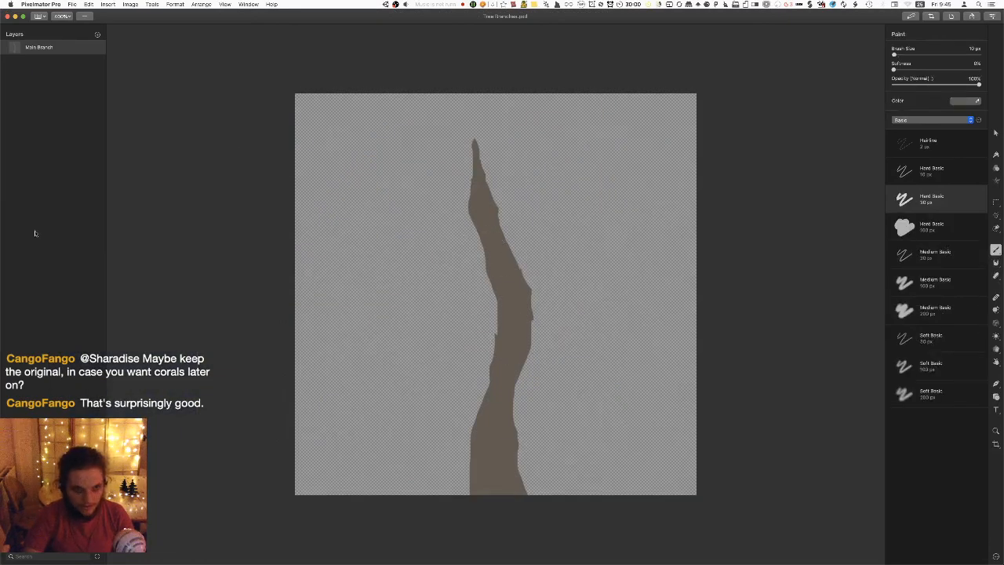
right_click(54, 322)
left_click(71, 323)
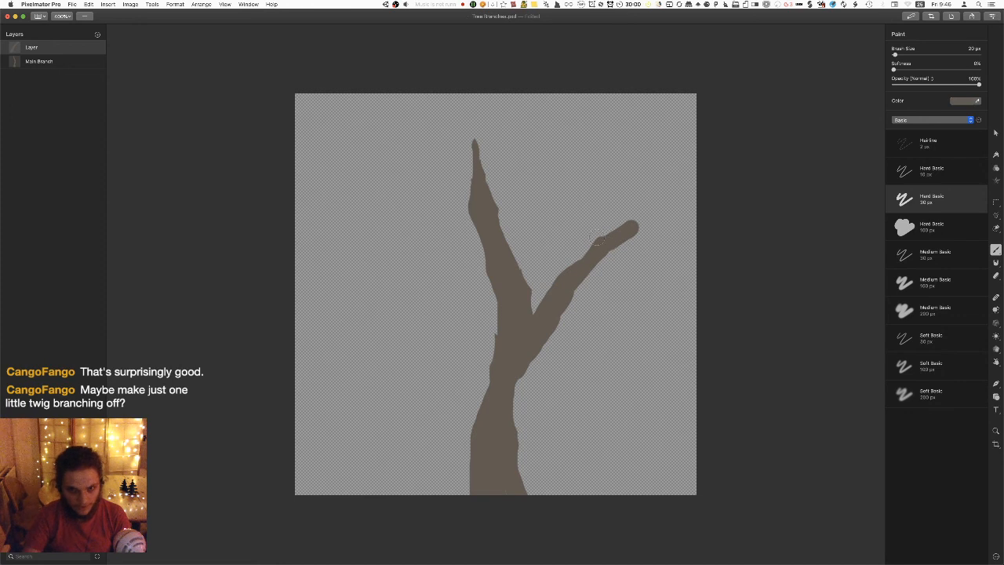
key("e")
left_click(626, 213)
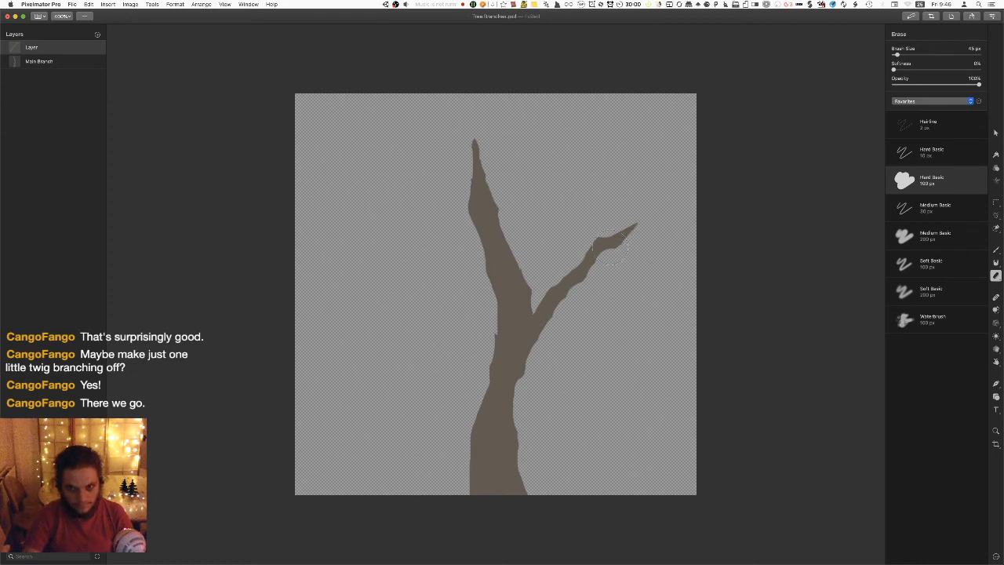
Save Tree Branches.psd despite the external change and export it as PNG over Tree Branches.png in the Foliage folder.
key("super+s")
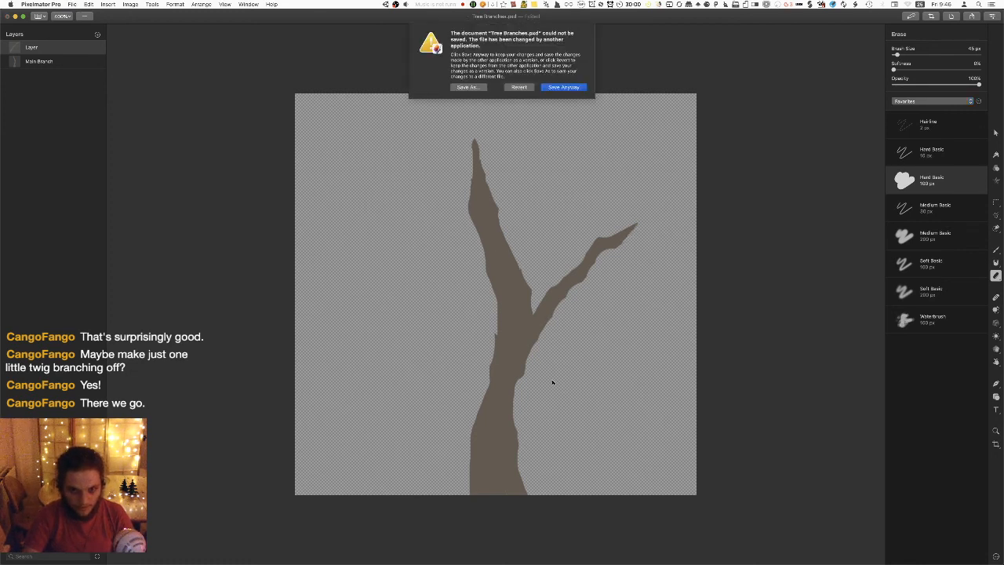
left_click(564, 87)
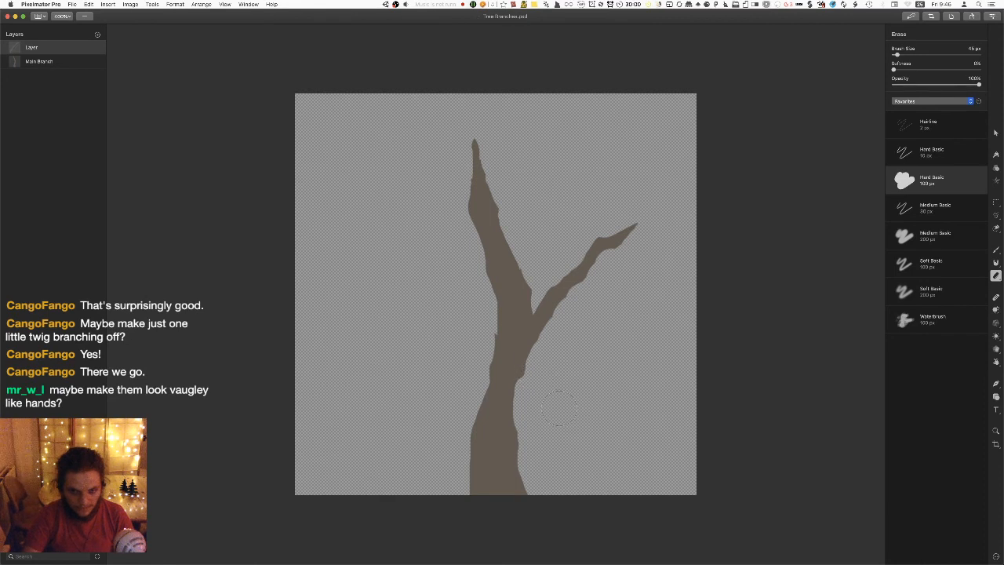
key("super+shift+e")
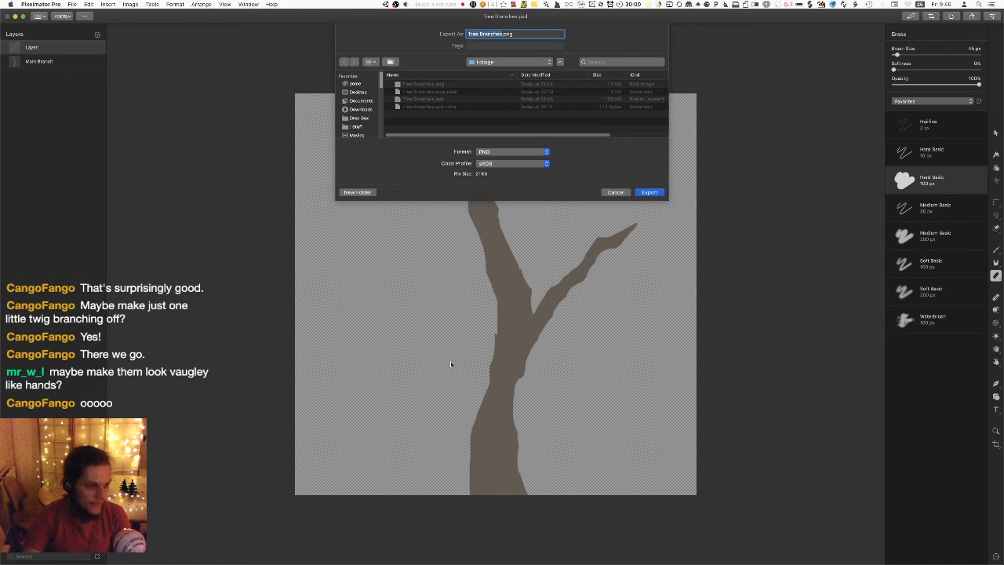
key("Return")
key("Return")
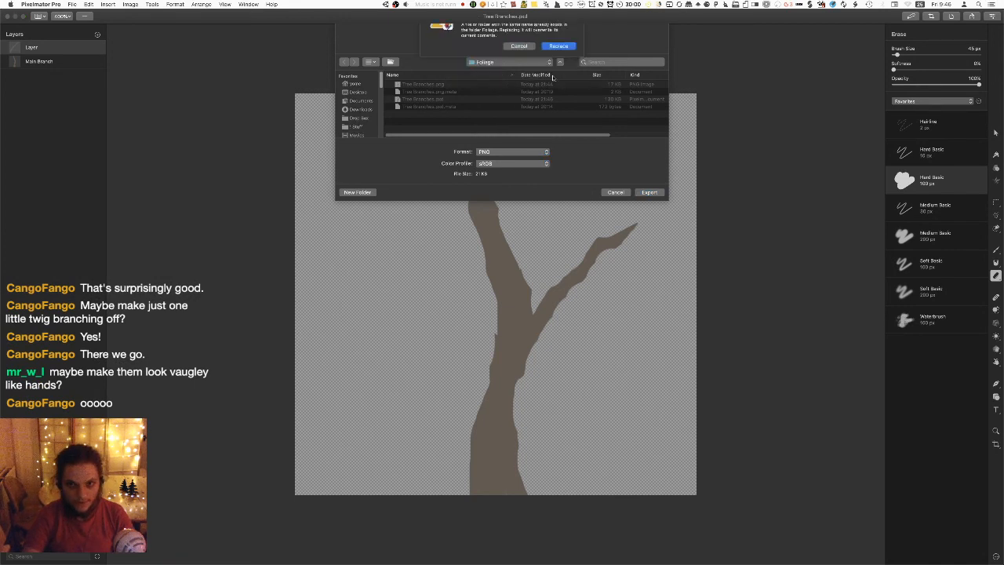
Switch to Unity, play the game, examine the forked twigs on a tree from below, and stop playing.
key("super+Tab")
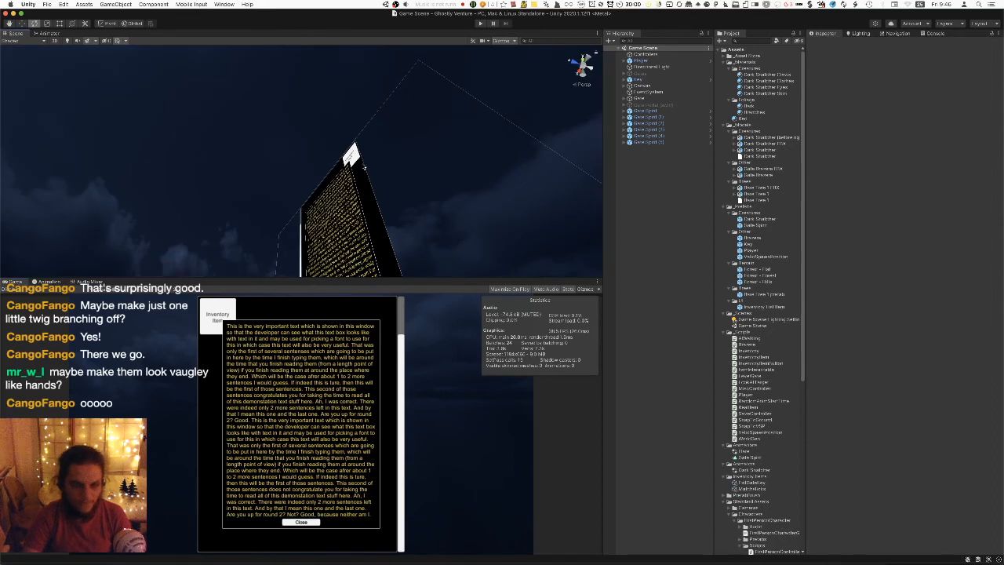
key("super+p")
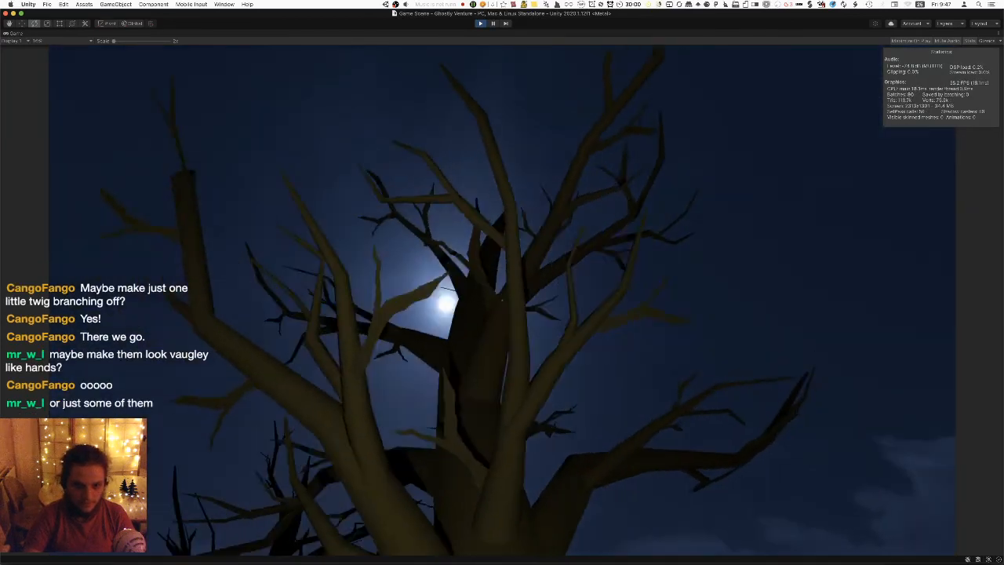
key("a")
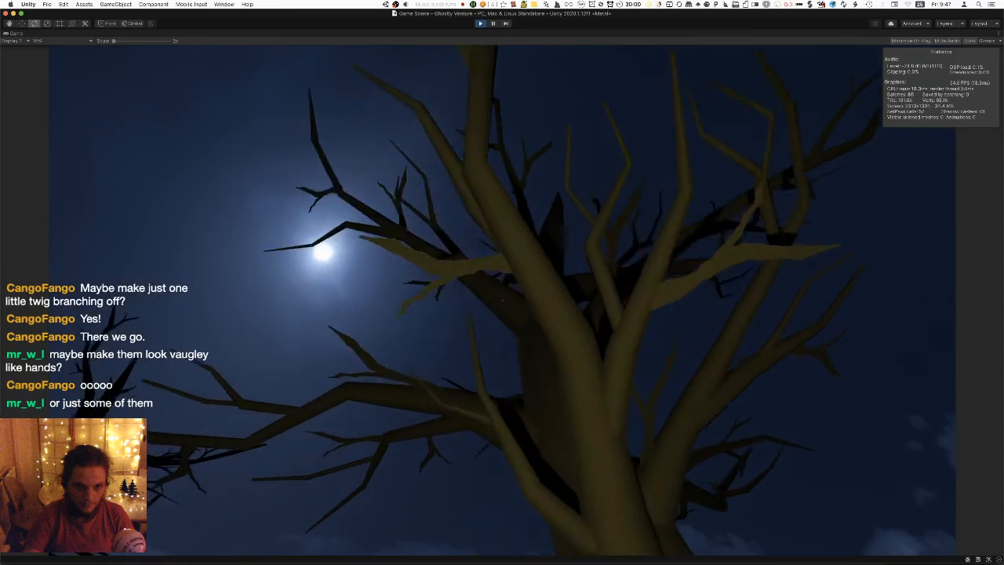
key("a")
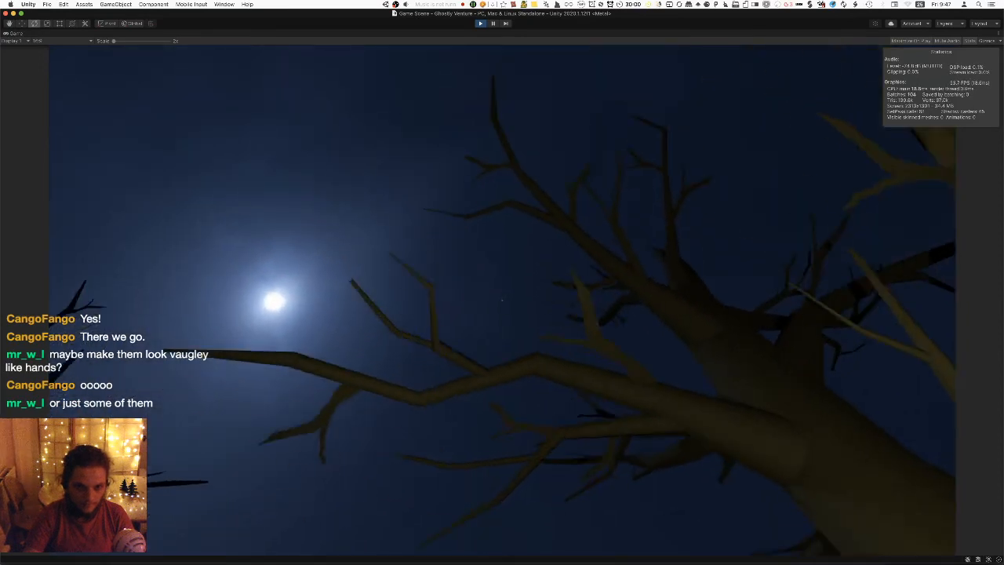
key("w")
key("d")
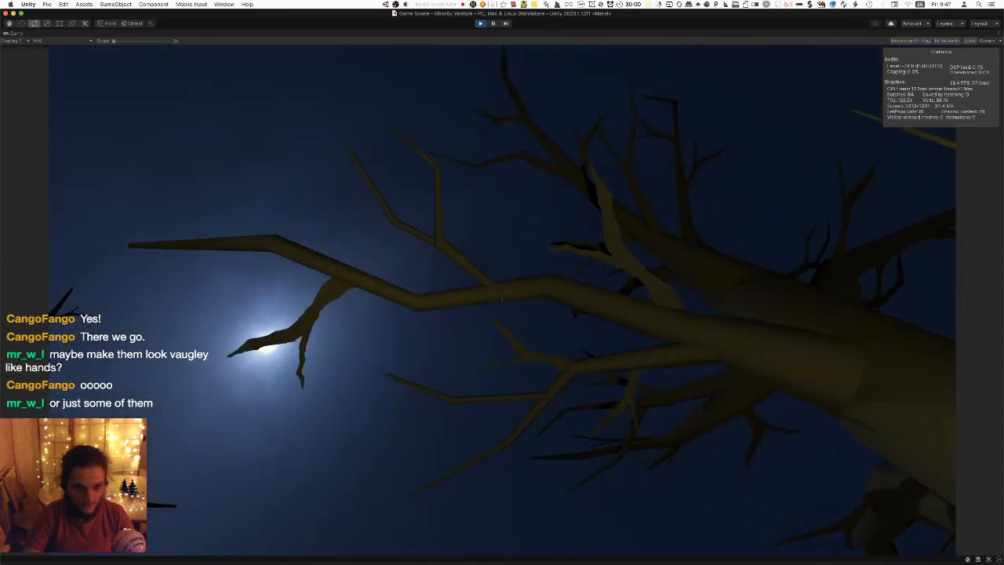
key("d")
key("a")
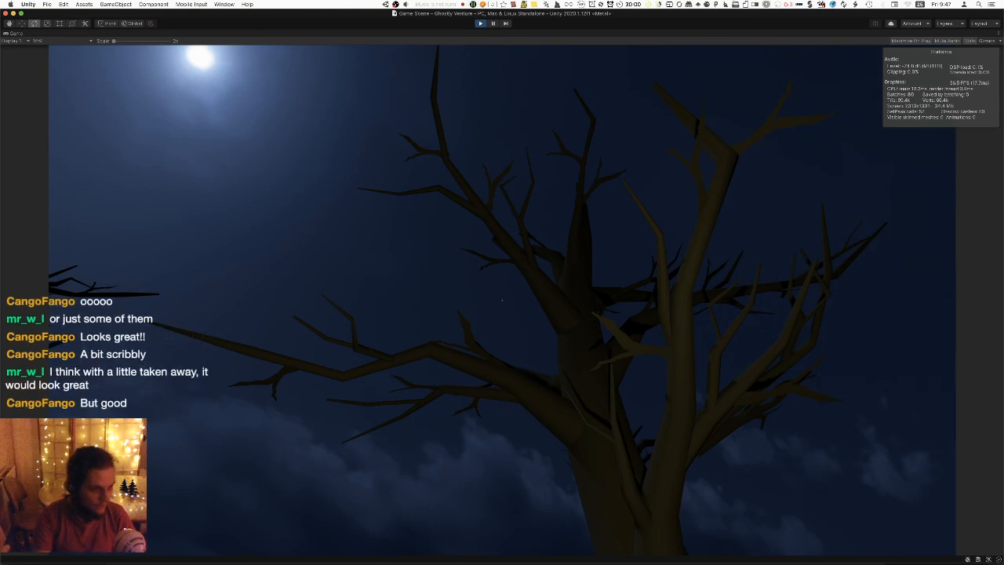
key("super+p")
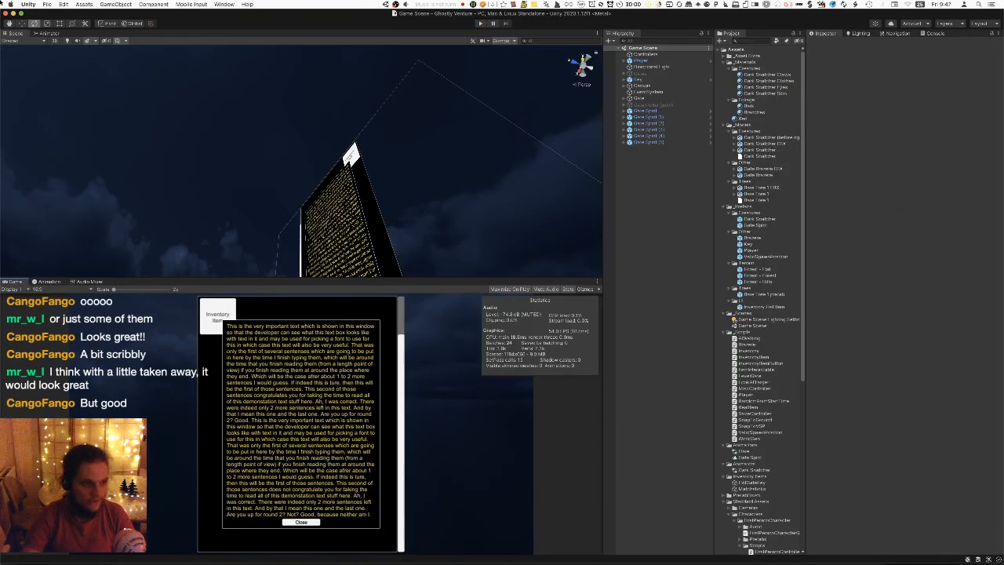
Switch to Pixelmator Pro, slim the trunk on the Main Branch layer with a 45 px hard eraser, and save despite the external change.
key("super+Tab")
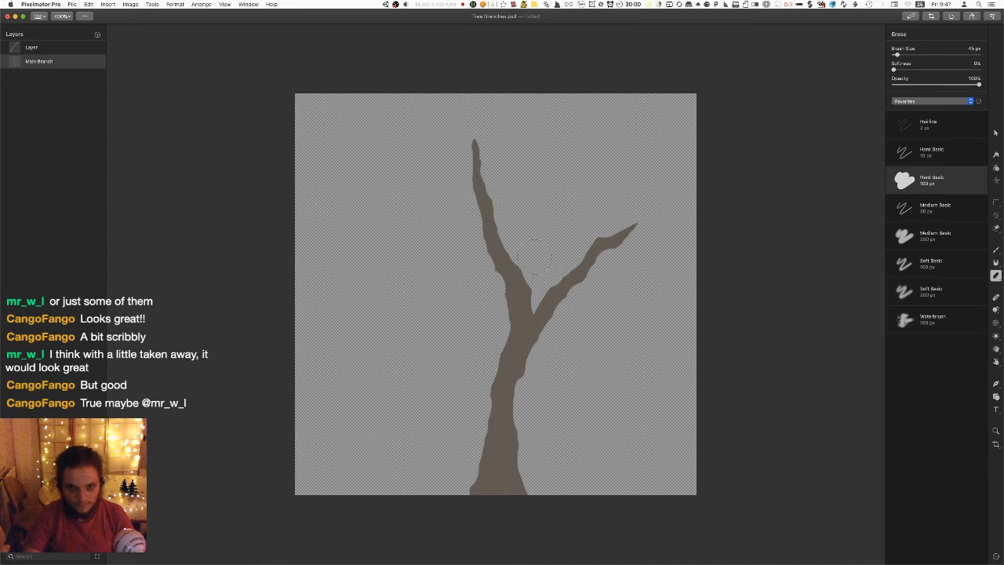
key("super+s")
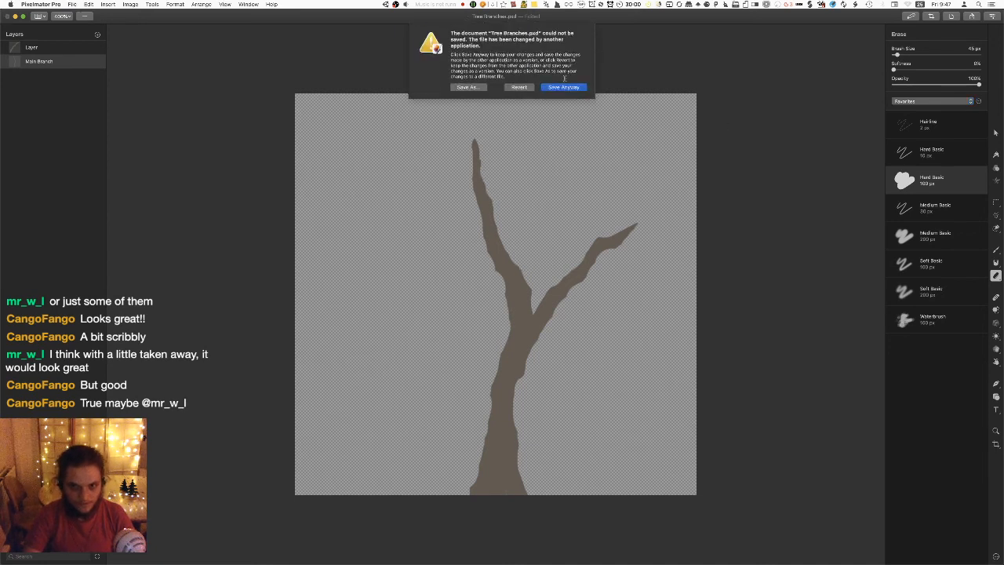
left_click(563, 87)
Export the slimmed branch texture as PNG over the existing file in the Foliage folder and switch to Unity.
key("super+shift+e")
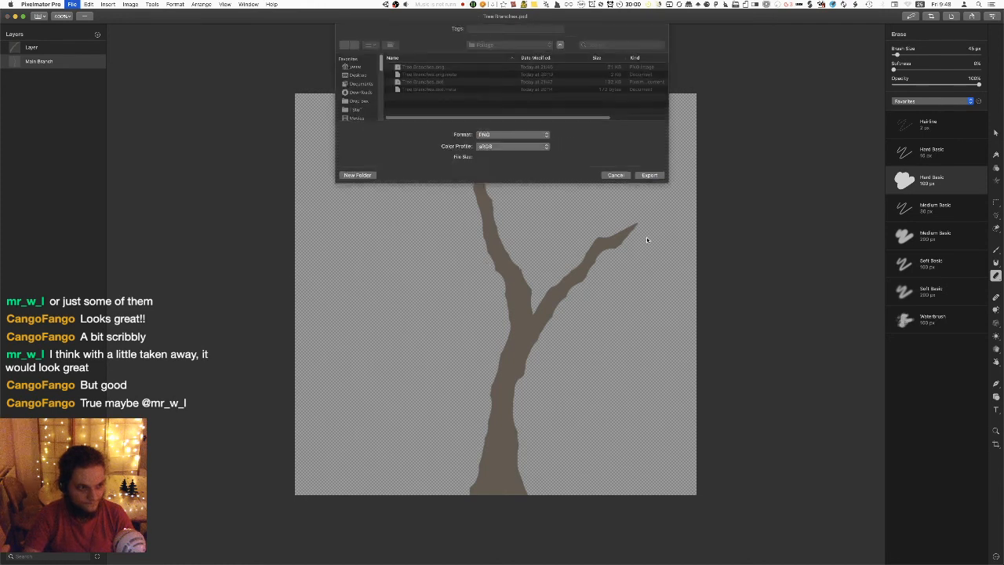
key("Return")
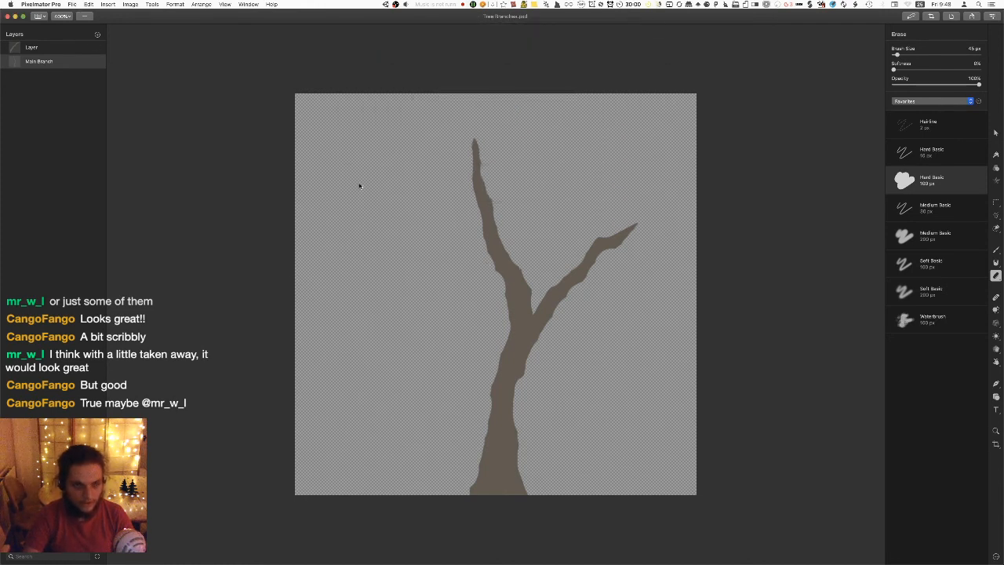
key("super+Tab")
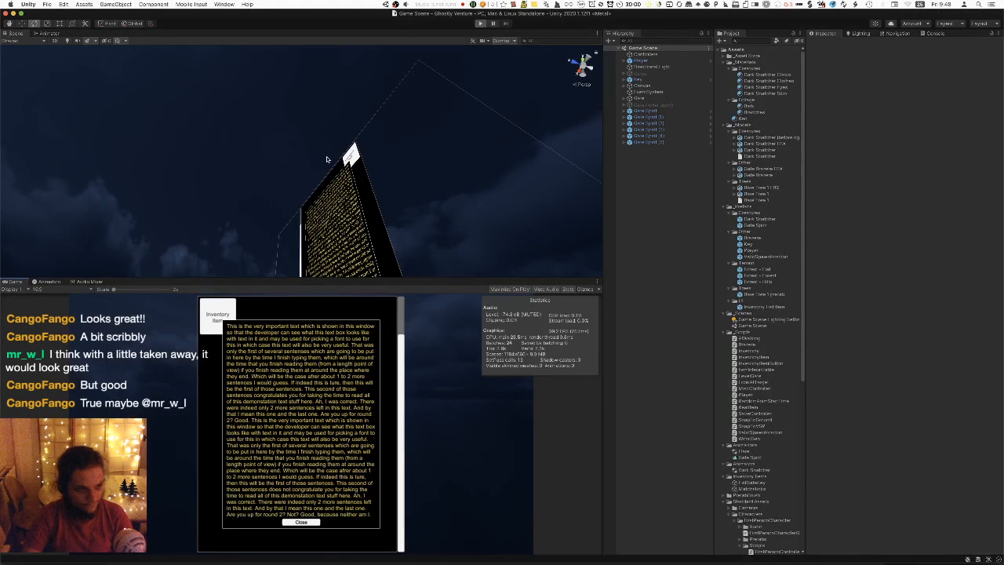
Play the game and walk across the field to the bare trees with the slimmed branch texture.
key("super+p")
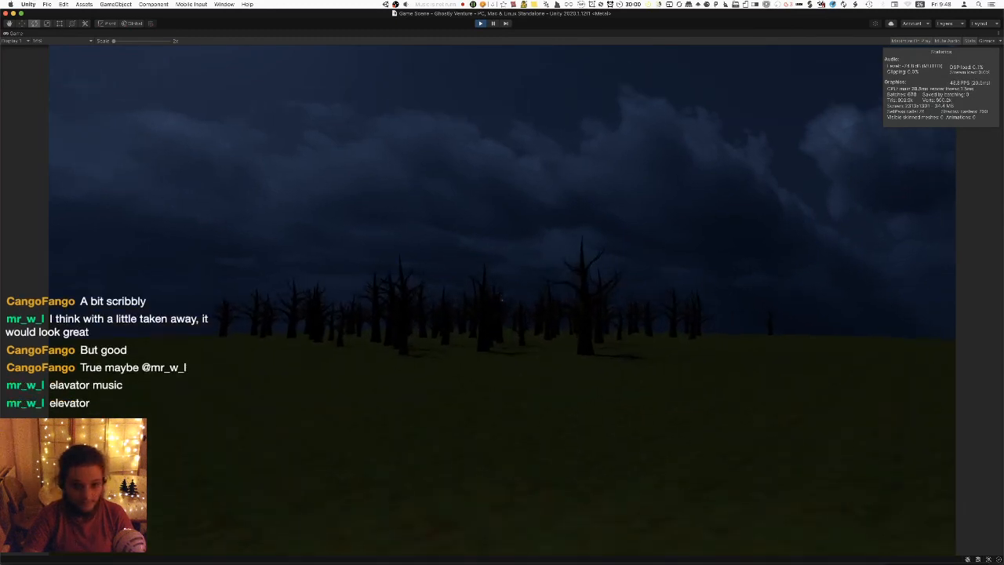
key("w")
key("w")
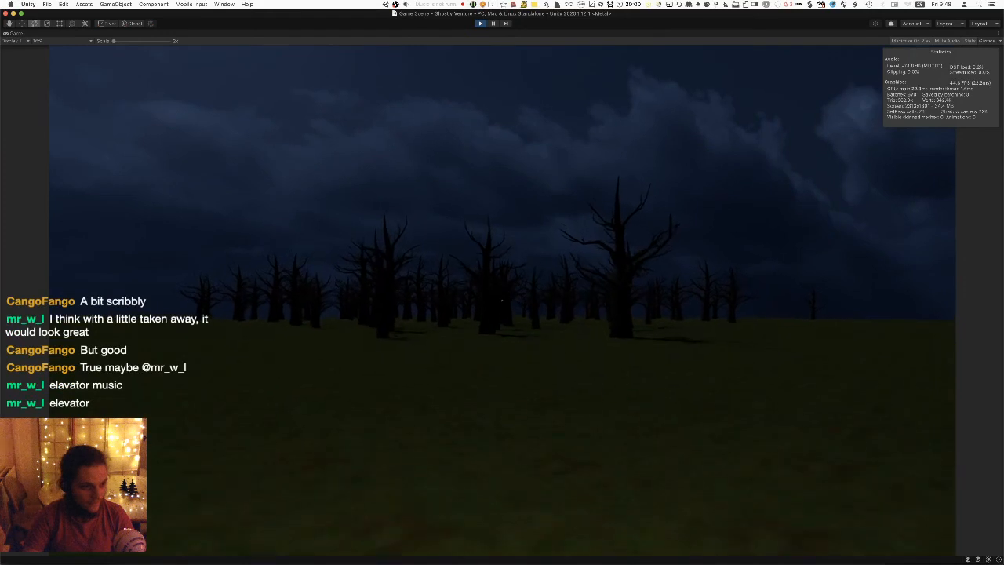
key("w")
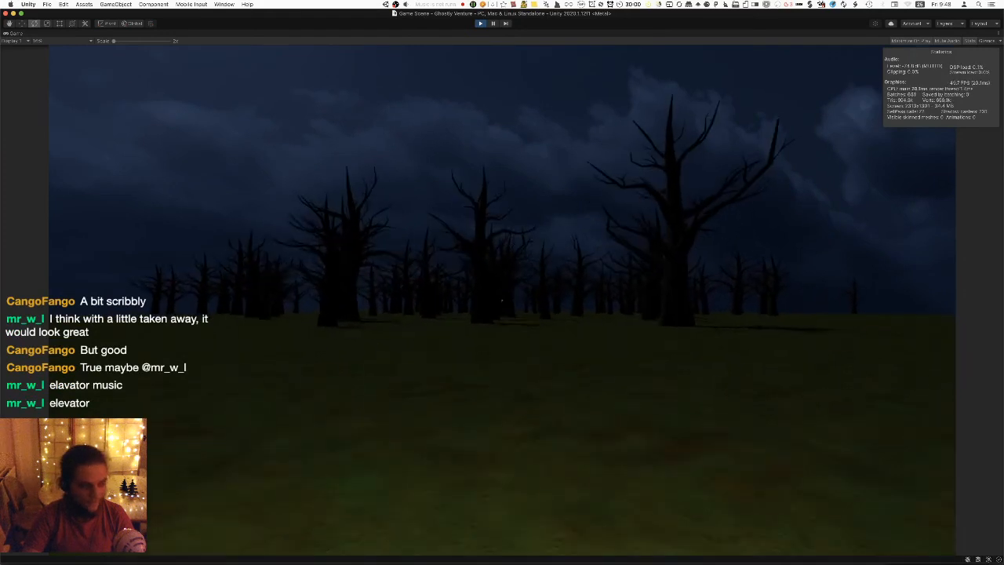
key("w")
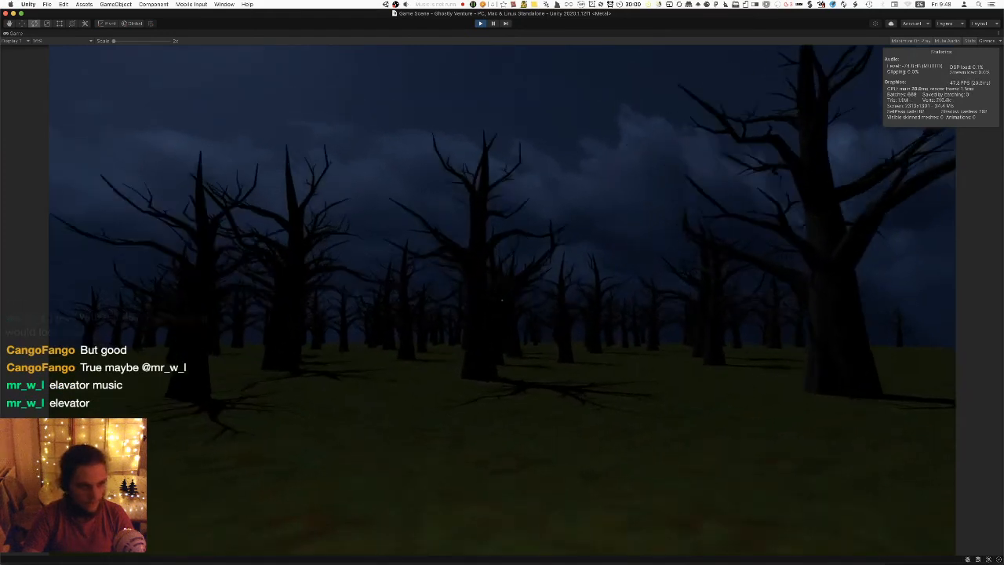
key("w")
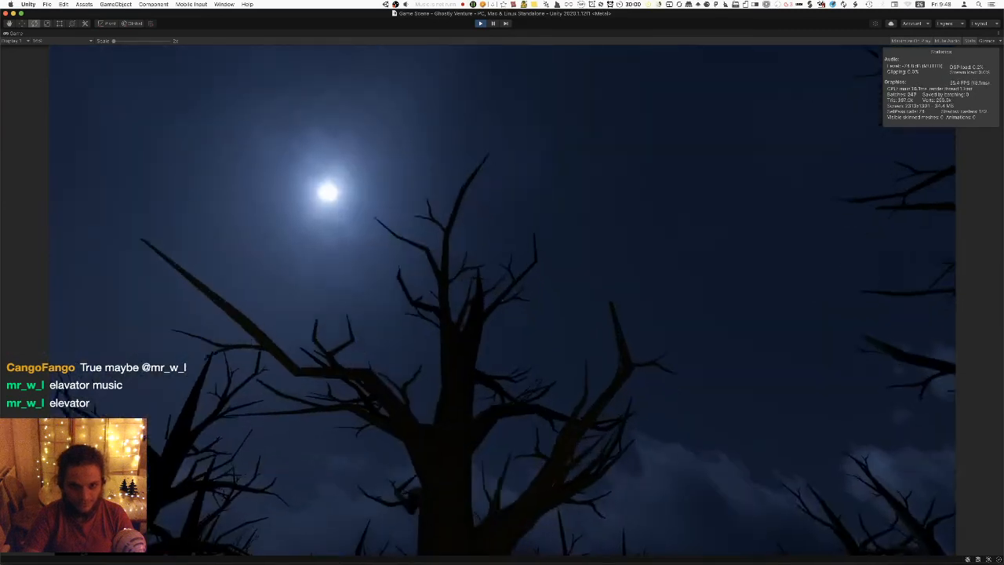
Circle beneath a tree and examine its branches and twigs against the moonlit sky from several angles.
key("w")
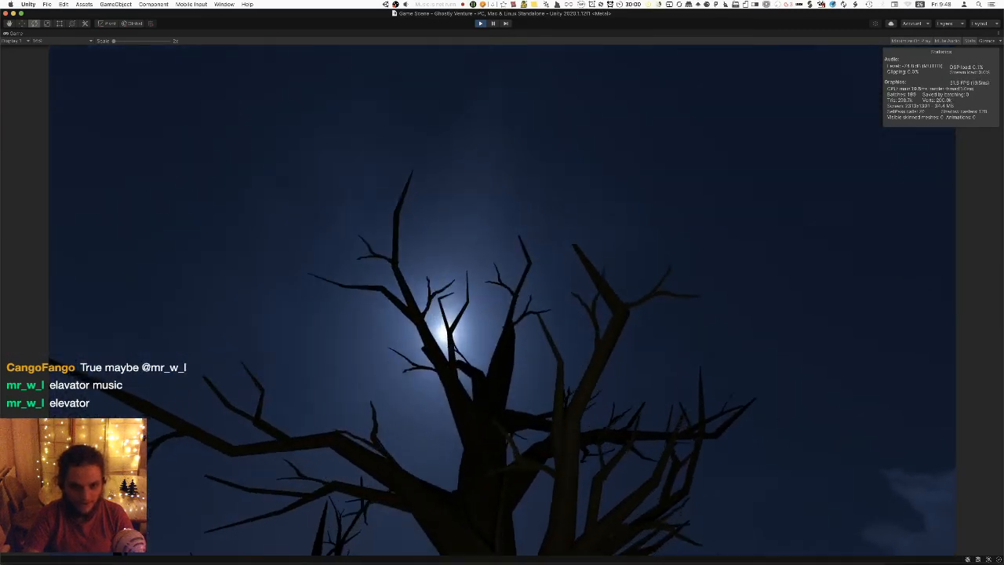
key("w")
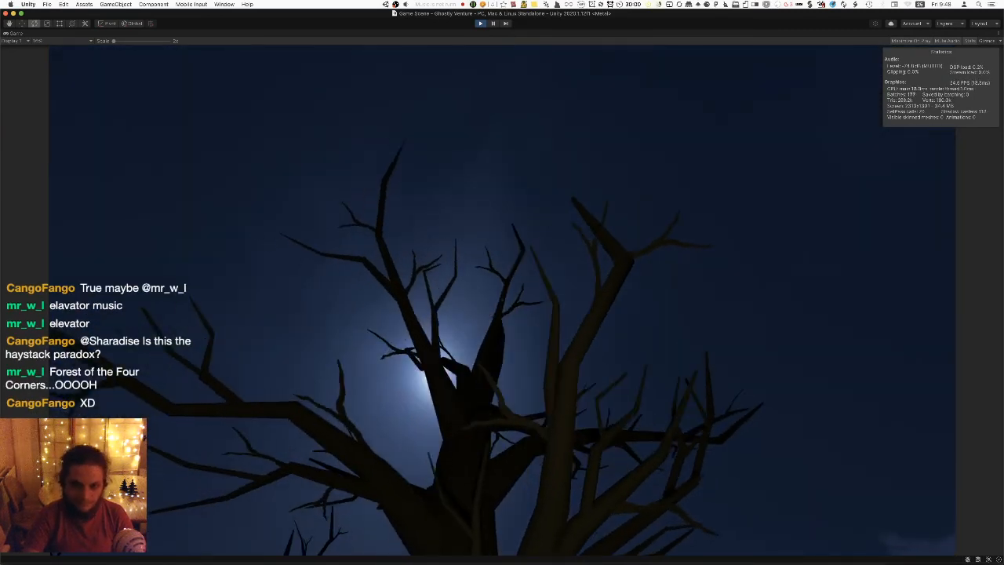
key("a")
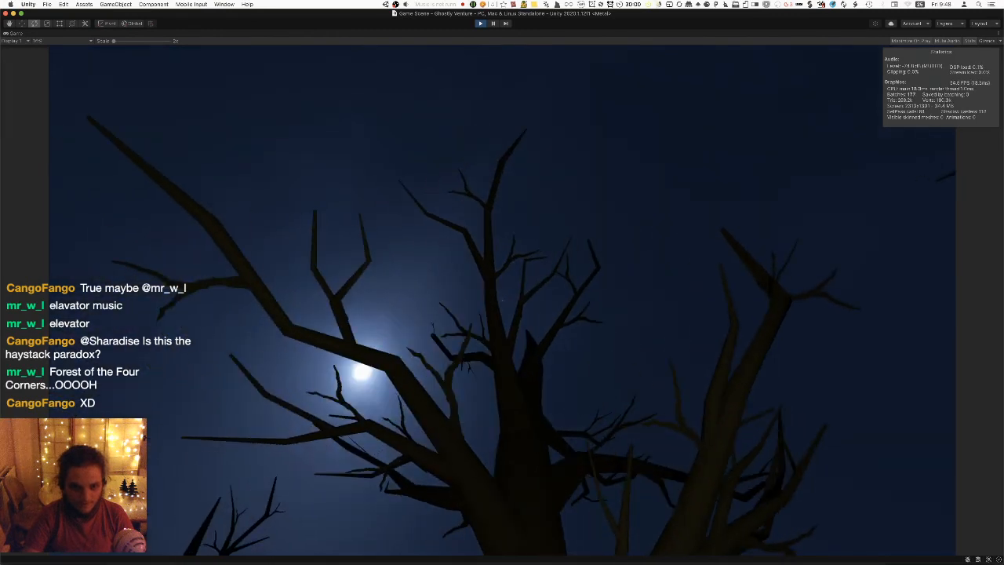
key("w")
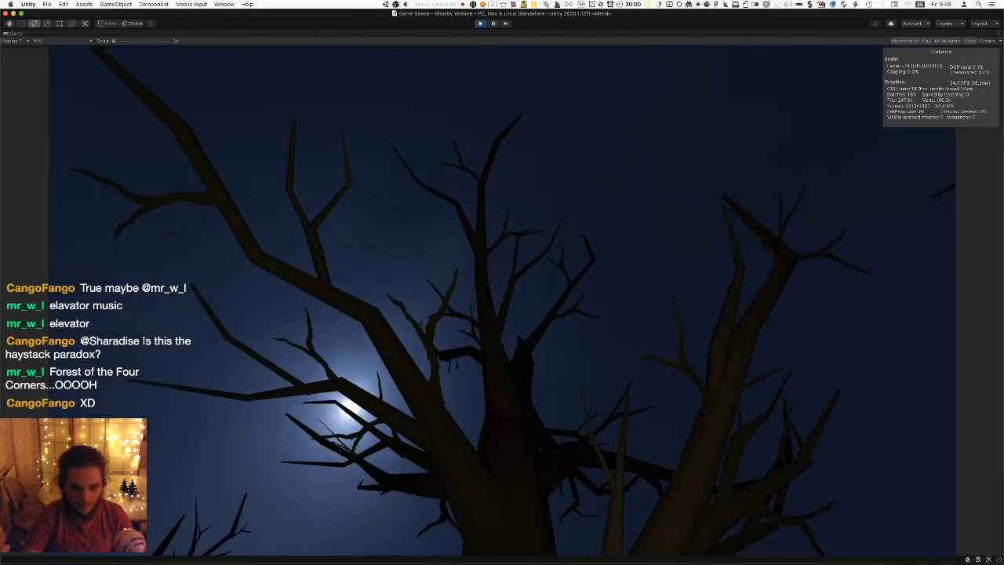
key("d")
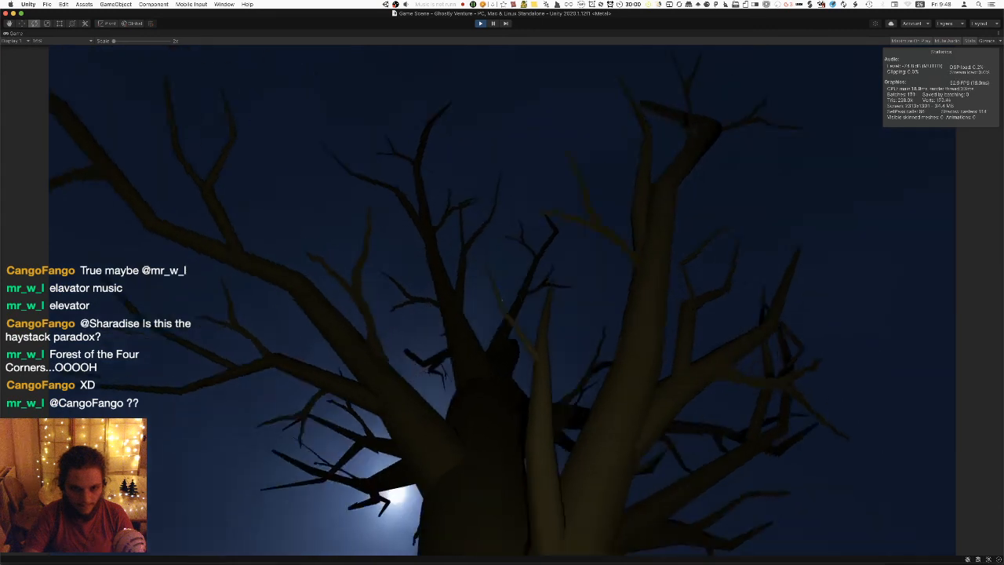
key("d")
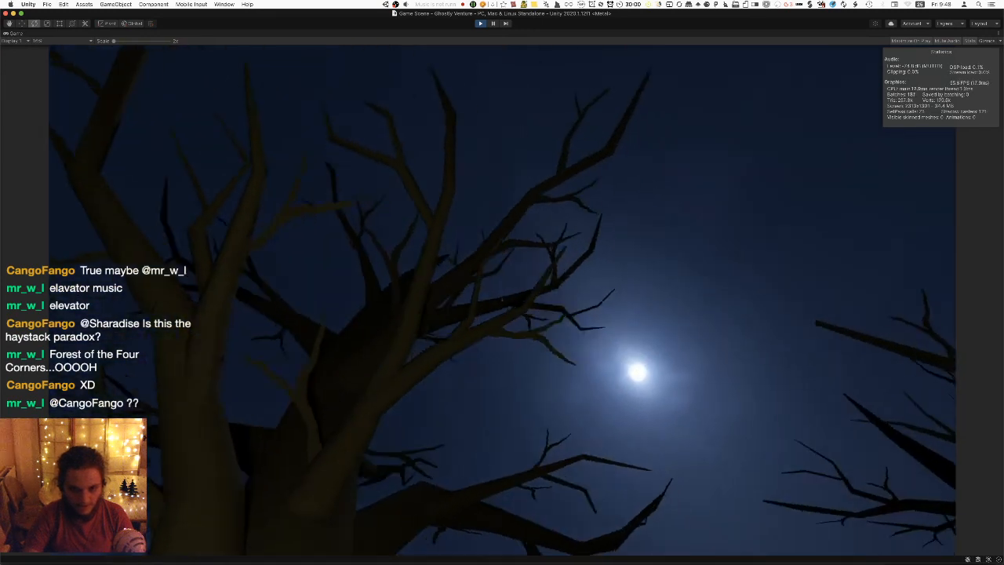
key("d")
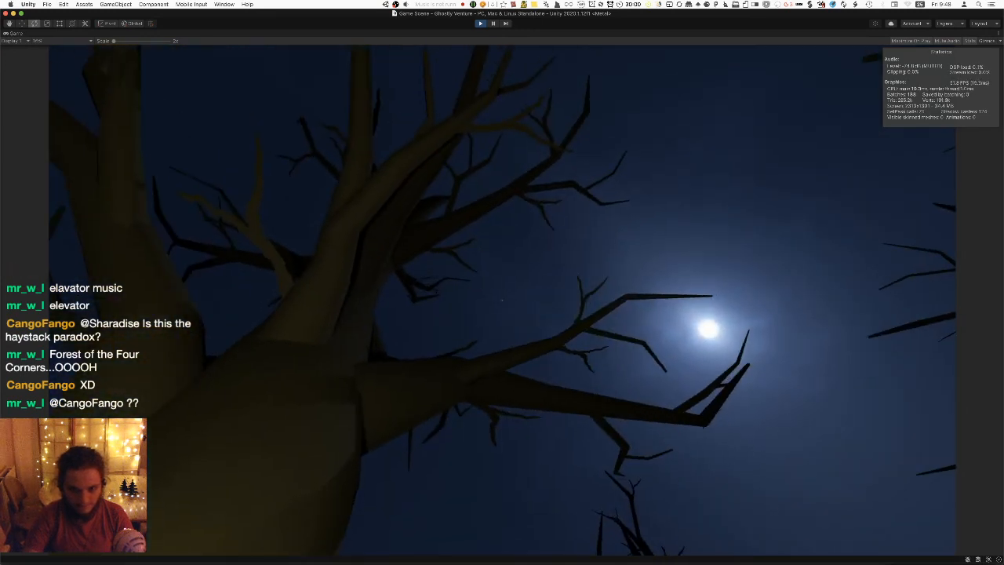
key("s")
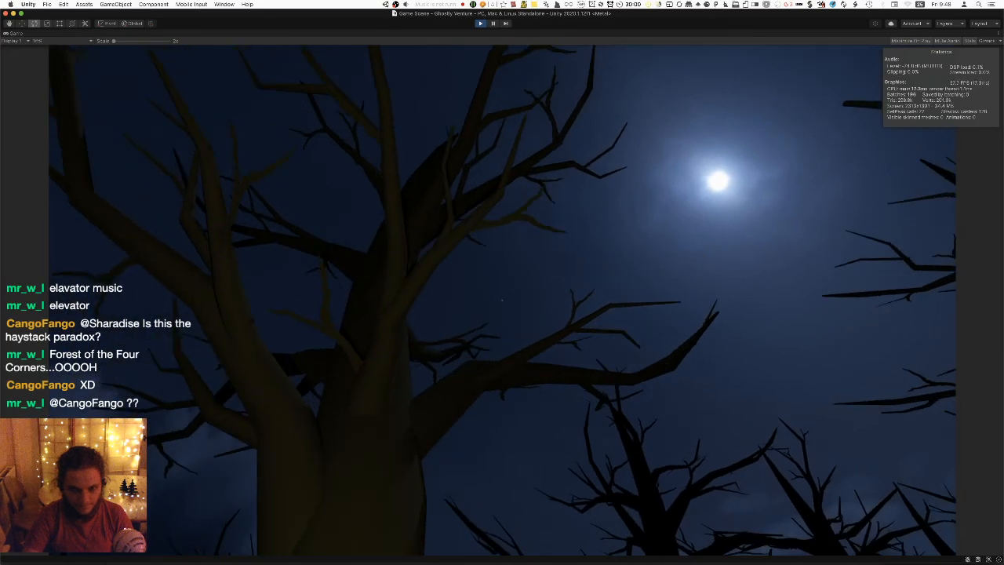
Check the branch texture in Pixelmator Pro, return to Unity, and stop playing.
key("super+Tab")
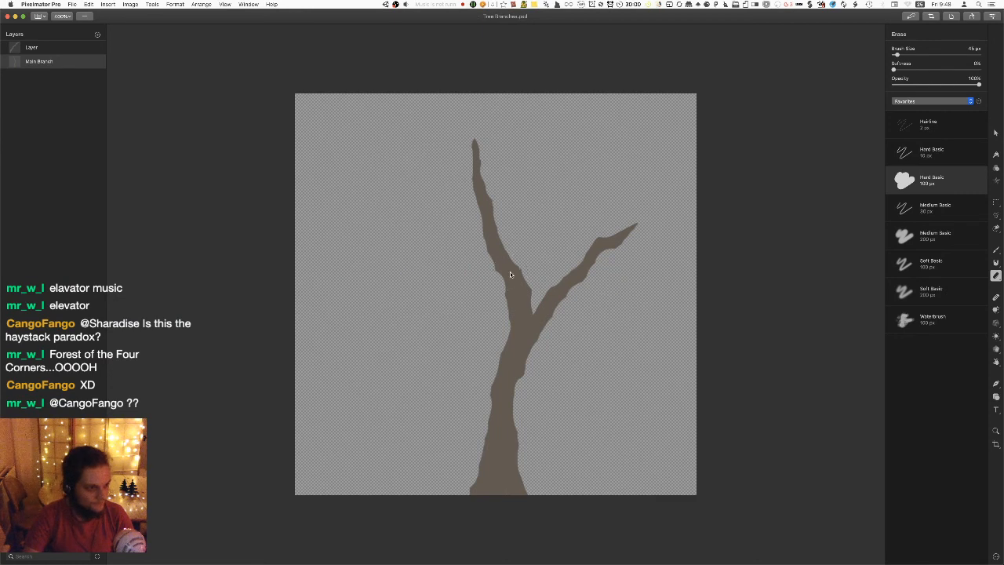
key("super+Tab")
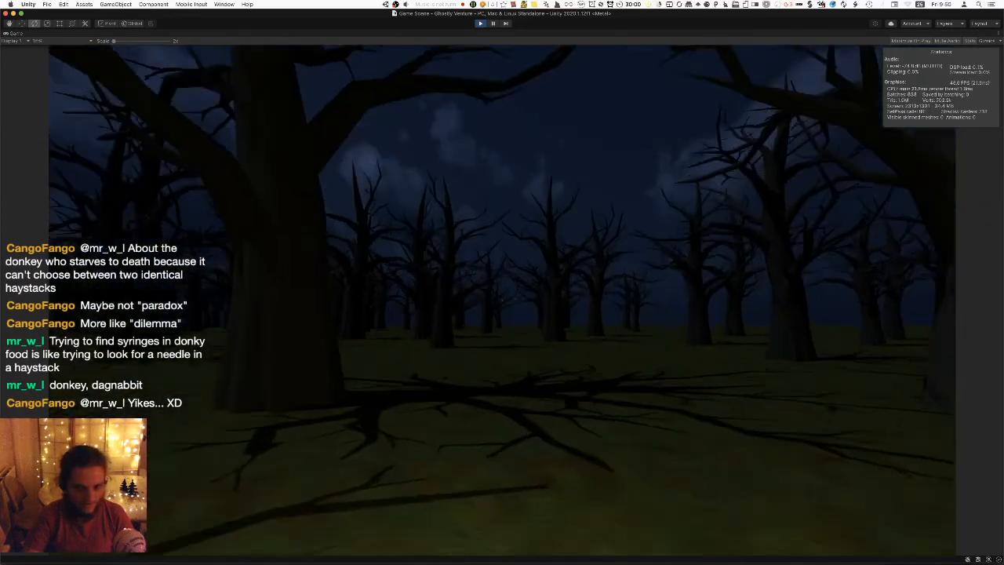
key("super+p")
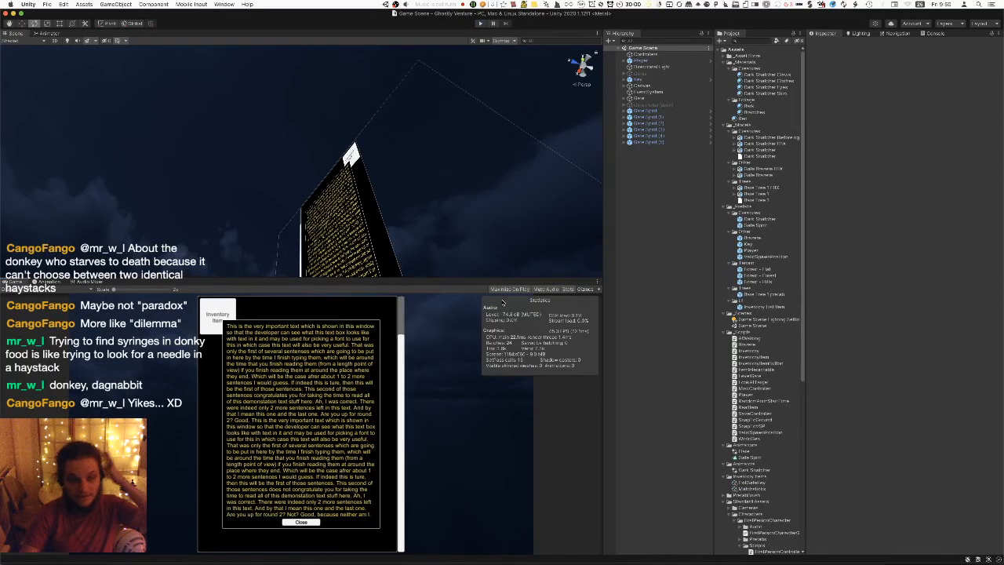
Play the game again and walk past the glowing spirits toward the bare forest.
key("super+p")
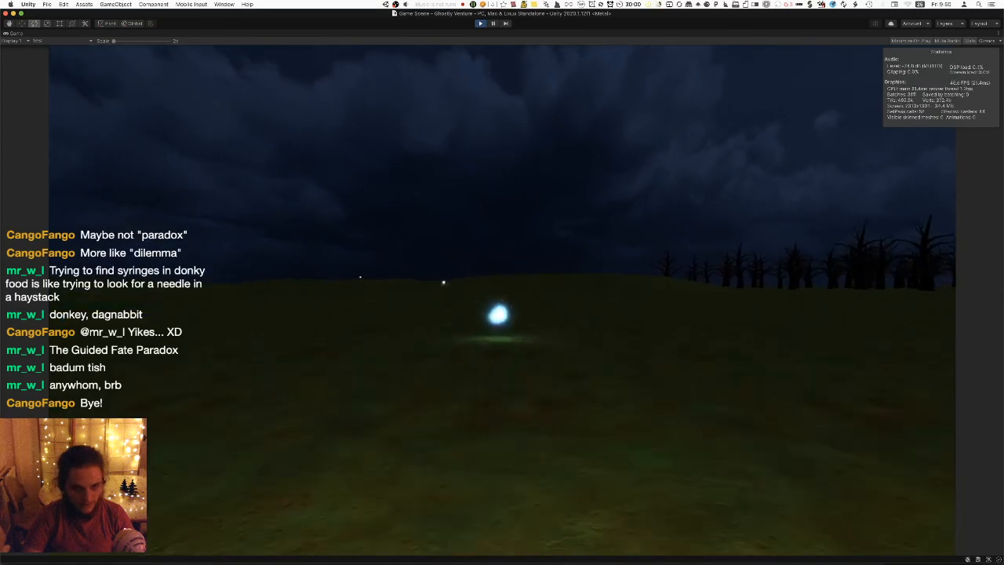
key("w")
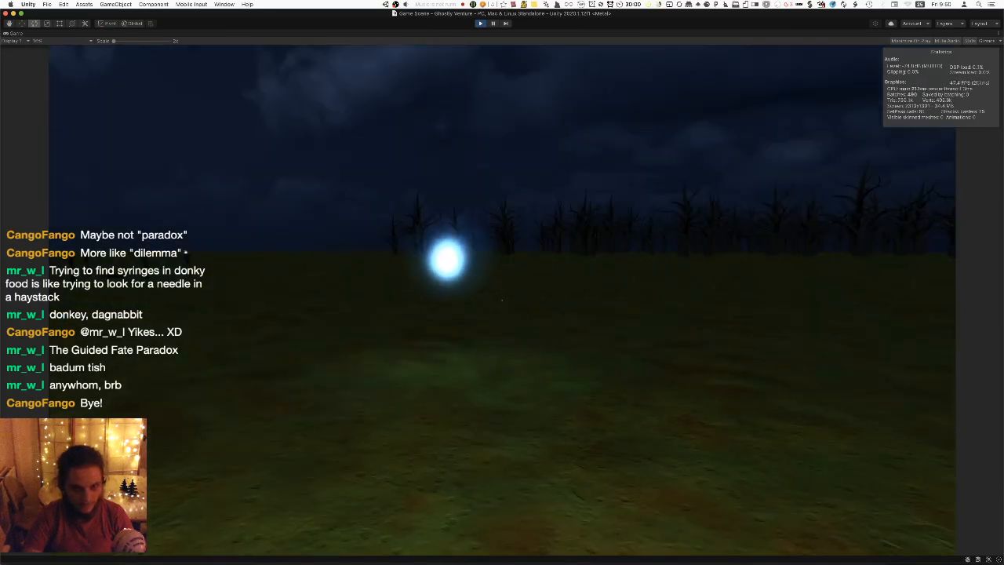
key("w")
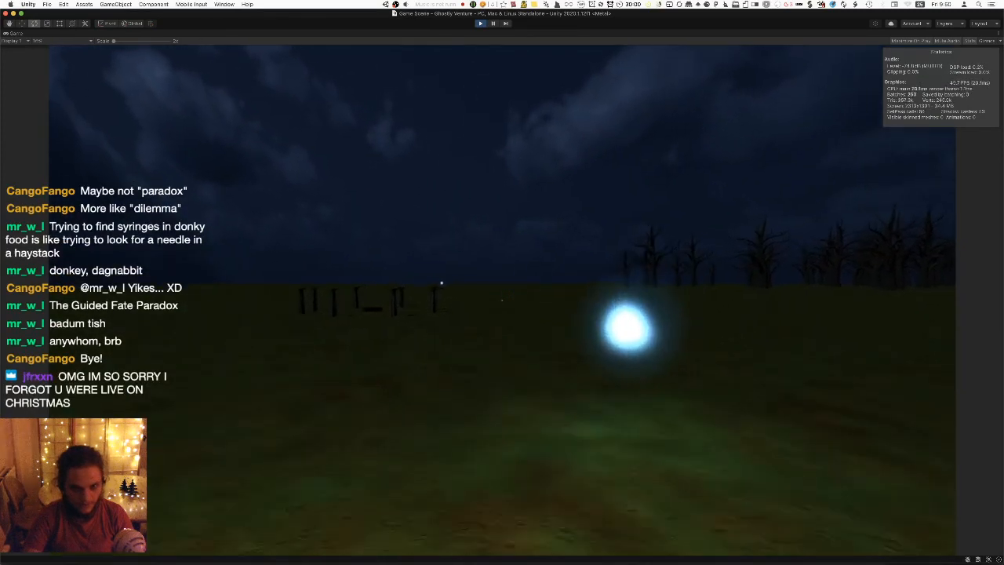
key("w")
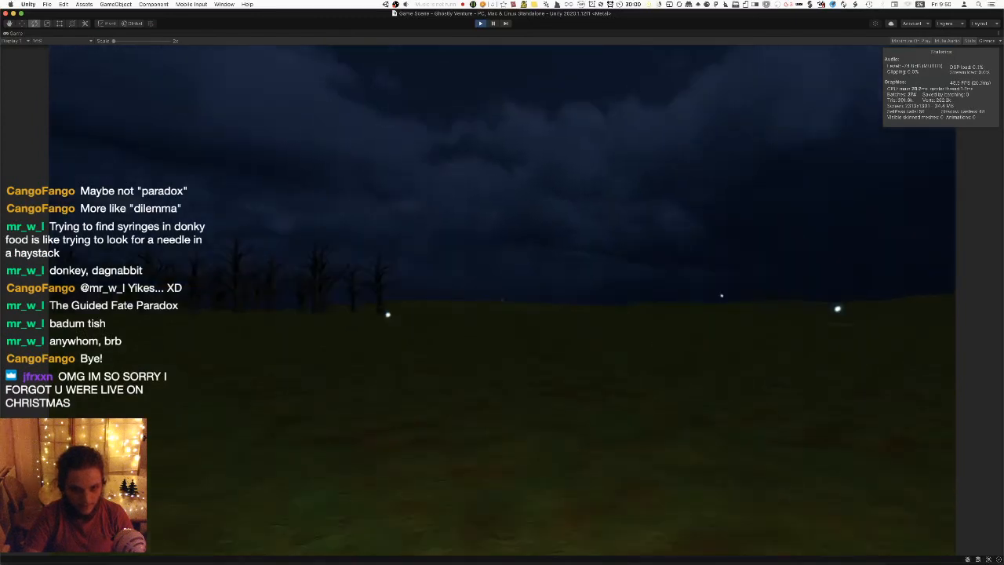
key("w")
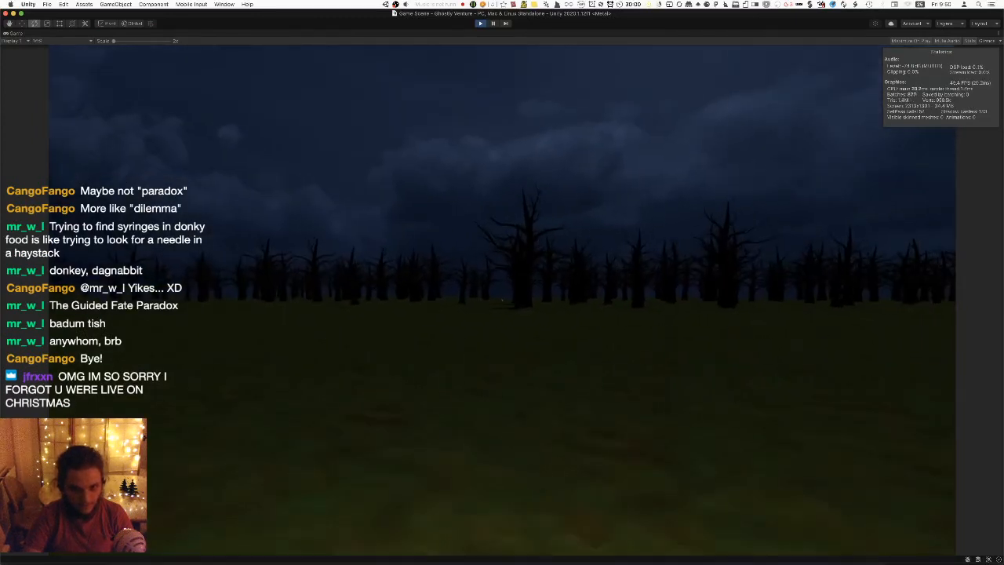
key("w")
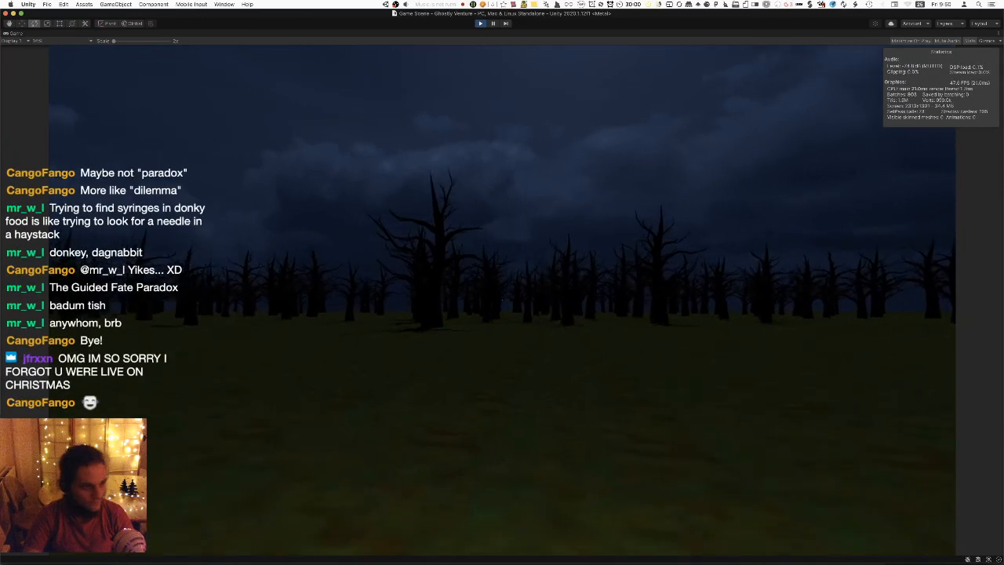
key("w")
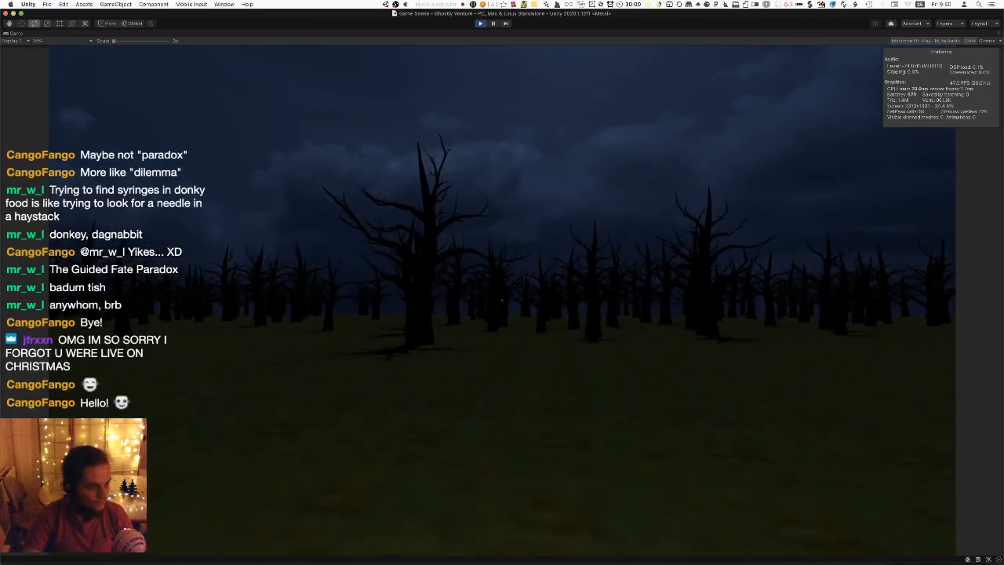
Approach the nearest large tree at the forest edge and examine its branches from below.
key("w")
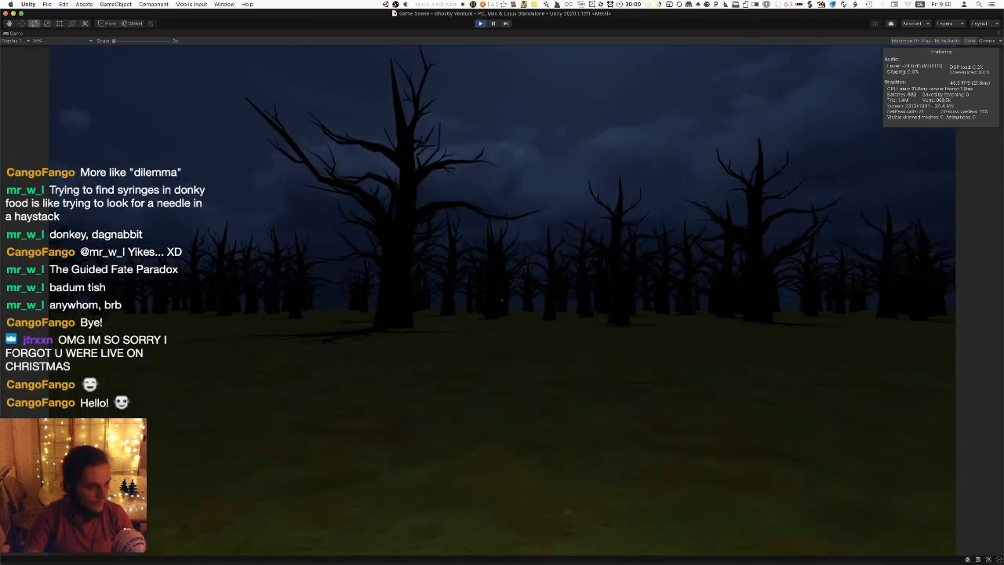
key("w")
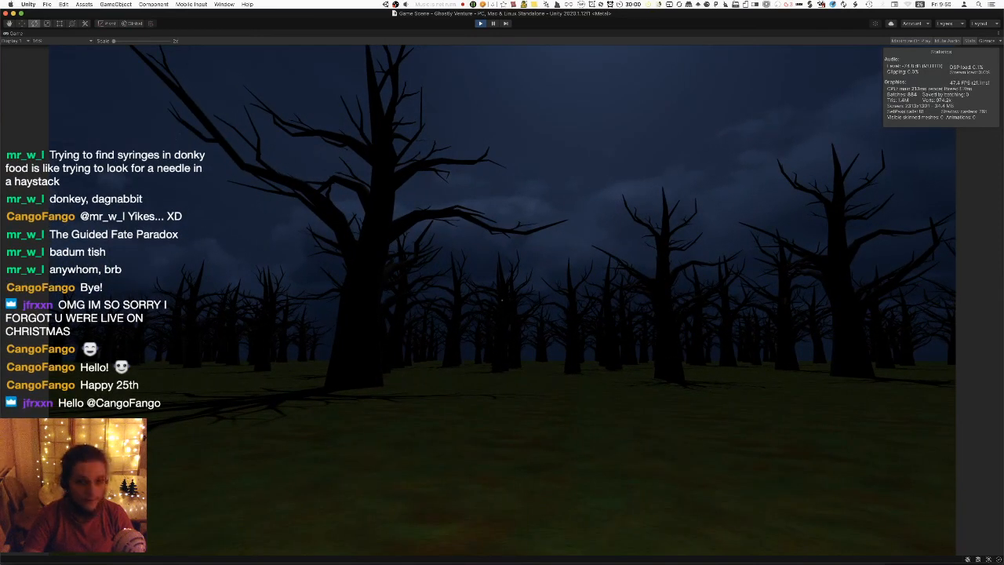
key("w")
key("w")
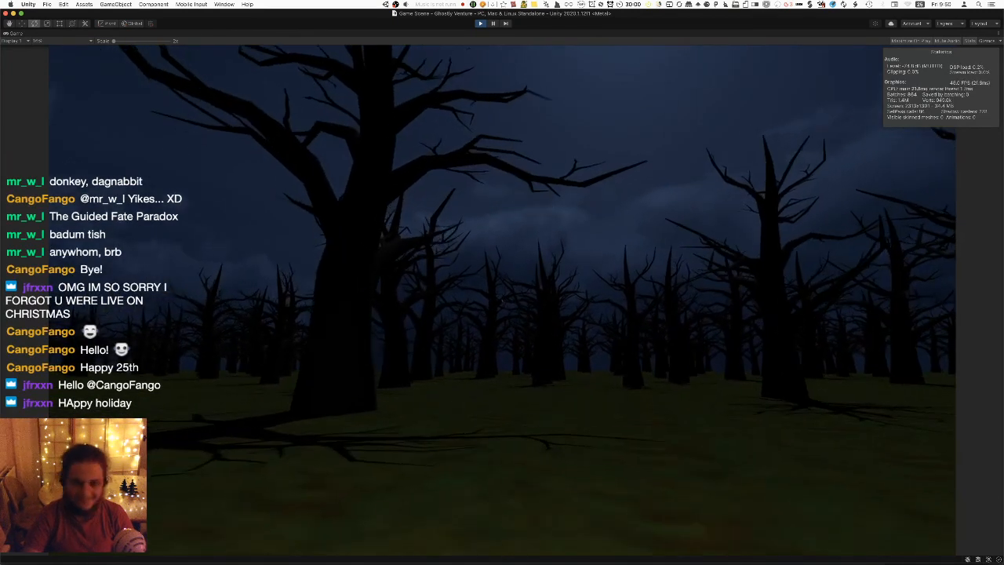
key("w")
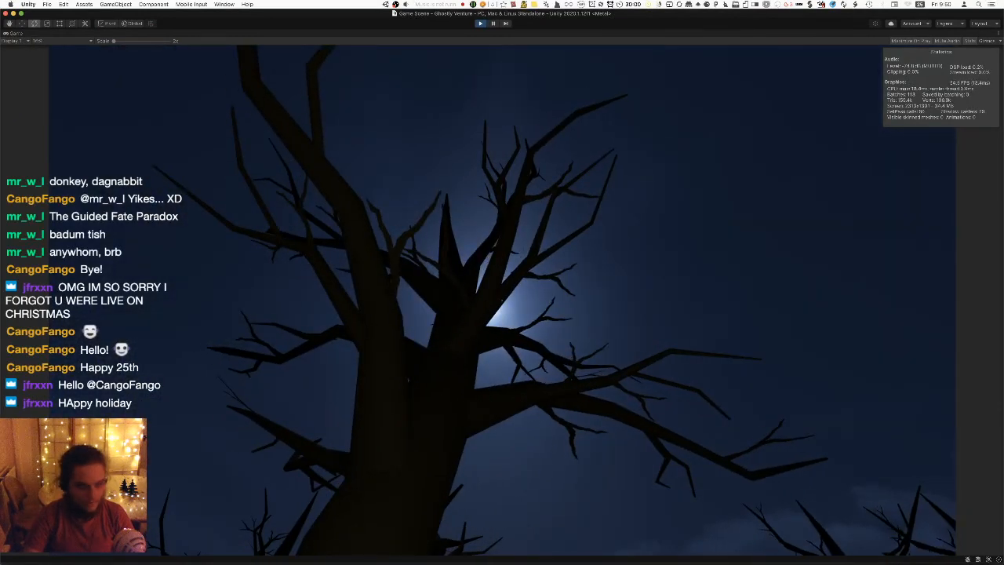
key("w")
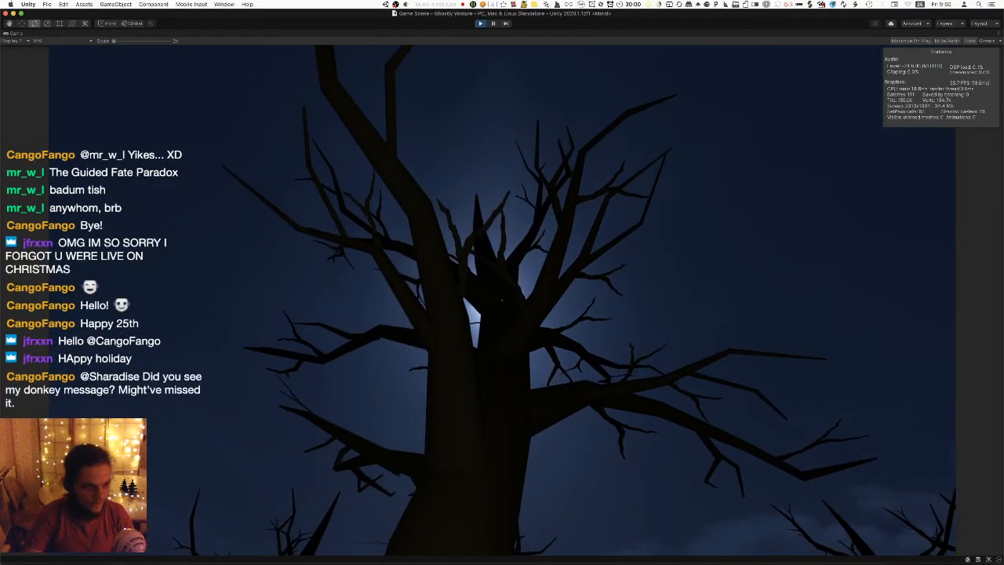
Inspect the branch planes on the tree model in Blender, compare them with the game, and view the texture in Pixelmator Pro.
key("super+Tab")
key("super+Tab")
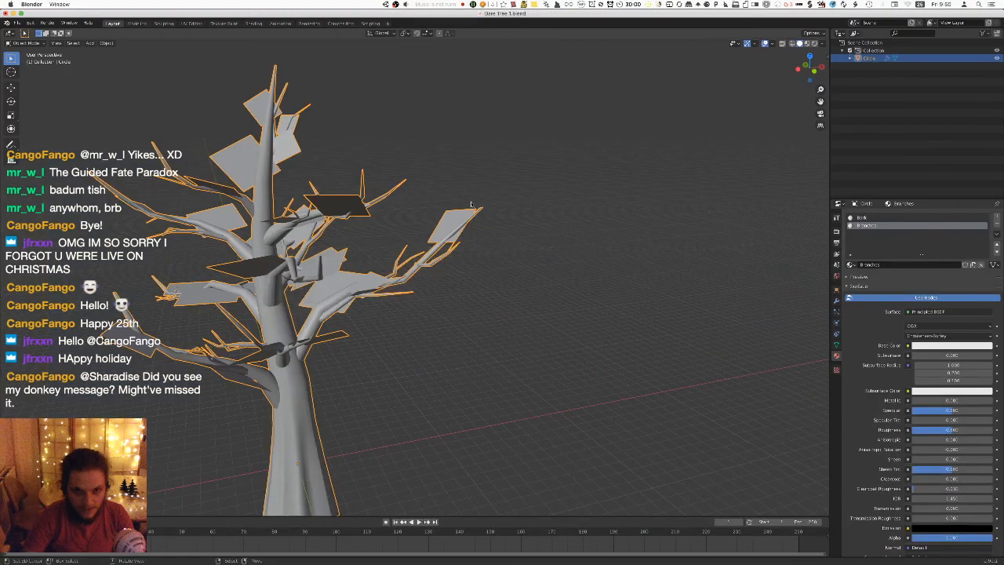
middle_click_drag(458, 208, 481, 222)
key("super+Tab")
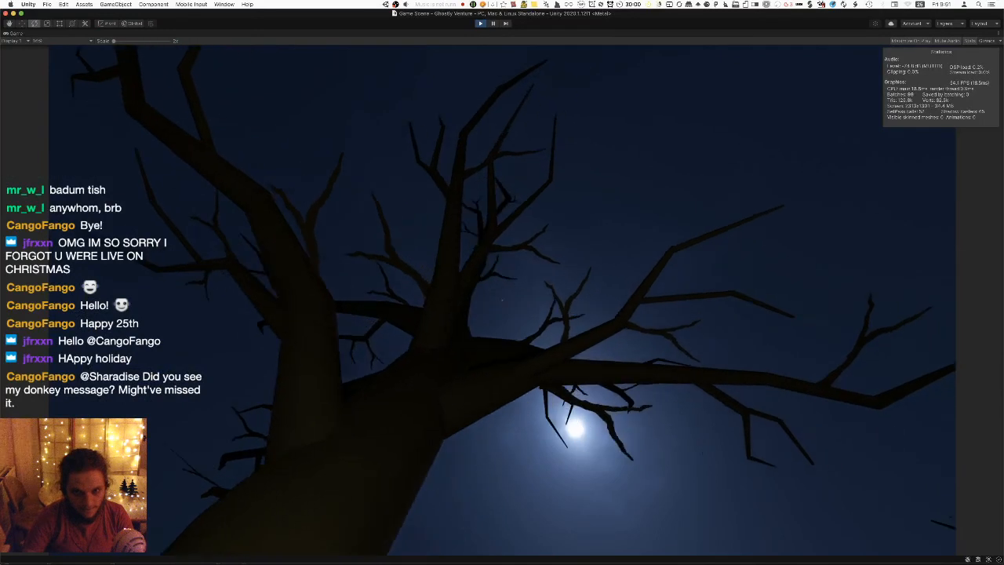
key("super+Tab")
key("Tab")
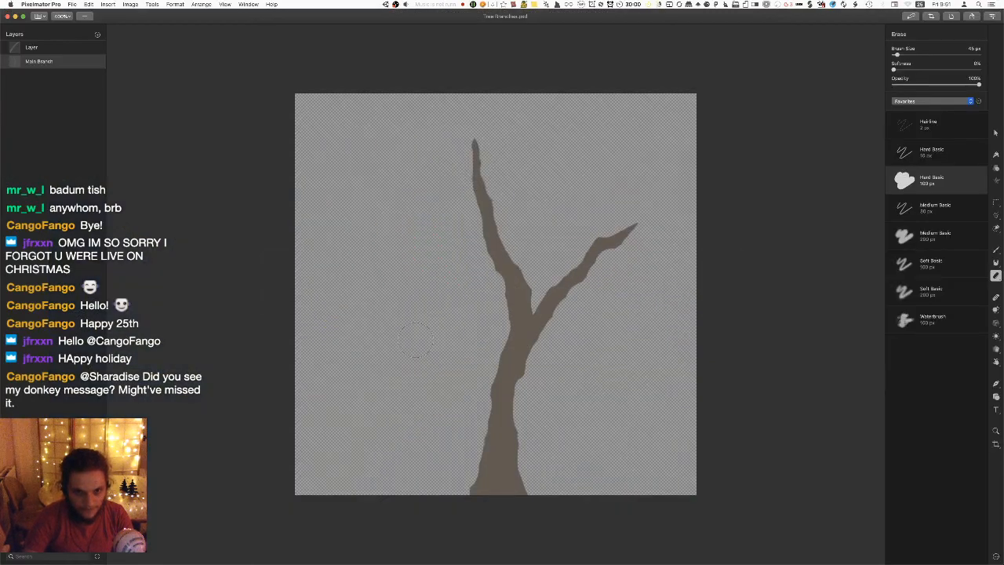
Switch to Unity and walk on through the forest, viewing the trees and their branch shadows from the ground.
key("super+Tab")
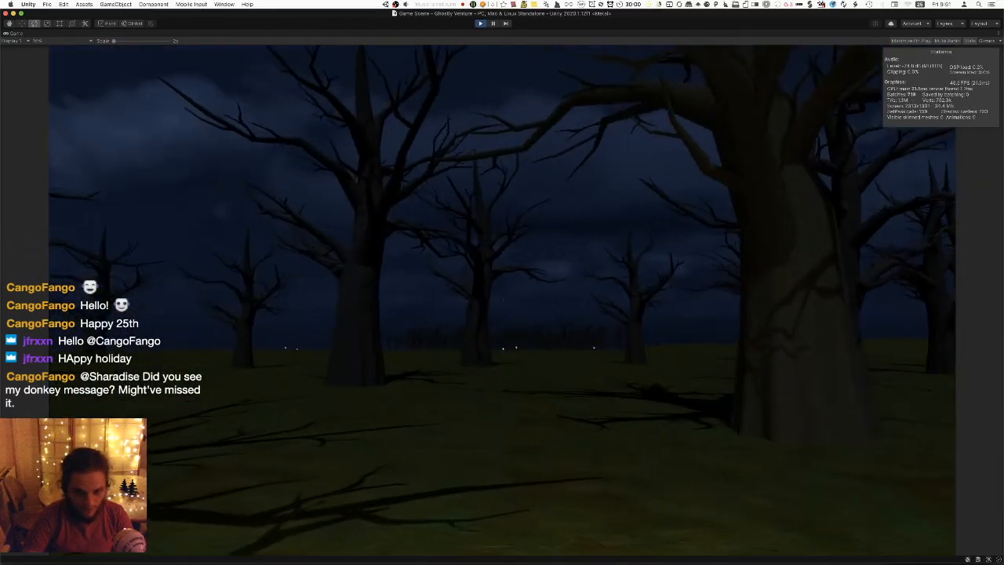
key("w")
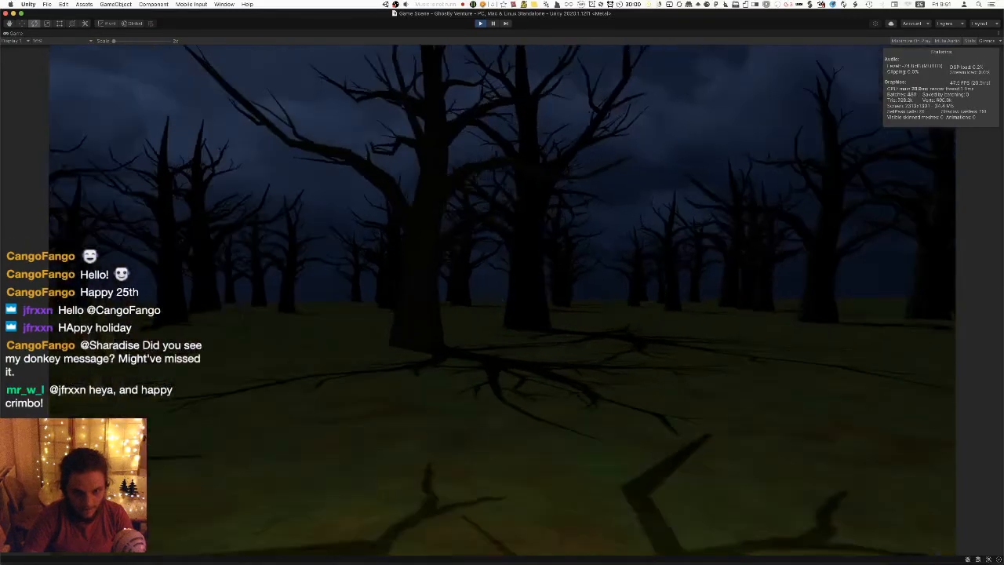
key("w")
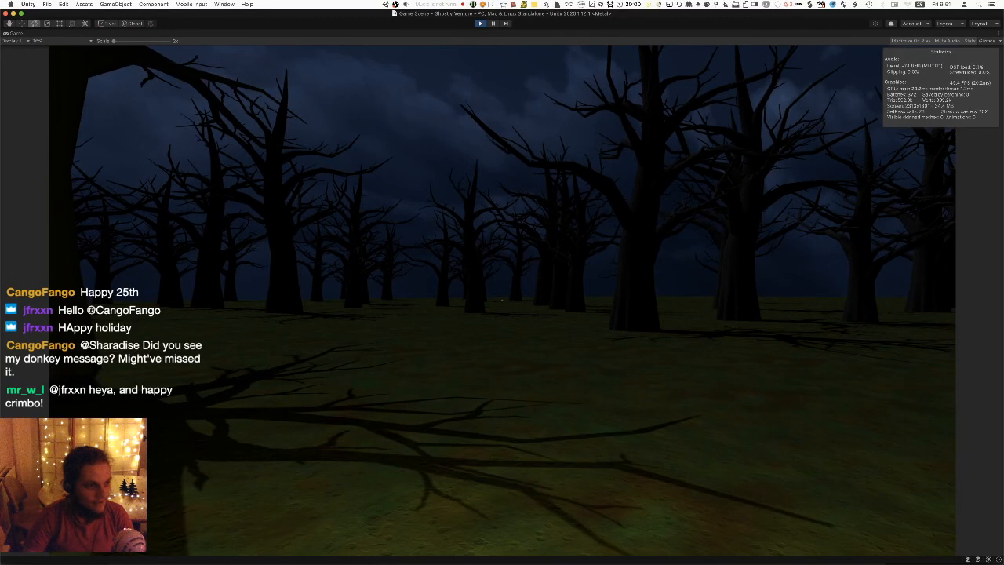
key("w")
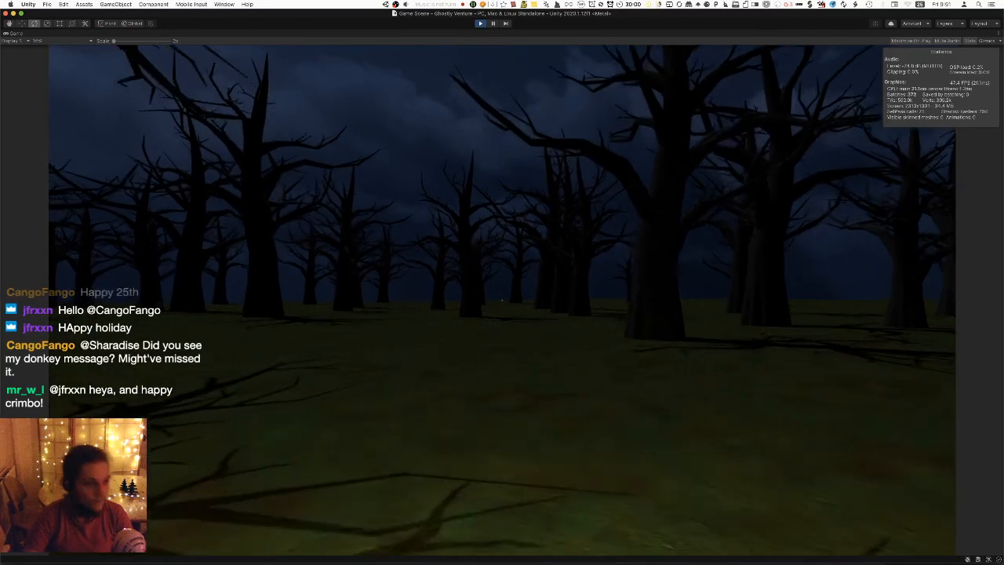
Walk up to a large tree in the game's forest and move around beneath it to examine its branches against the moon.
key("w")
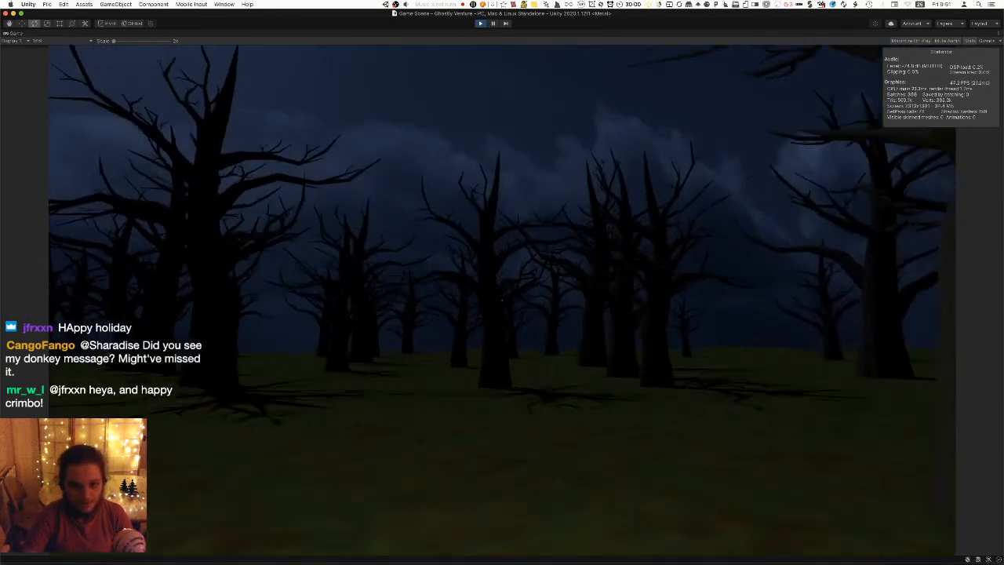
key("w")
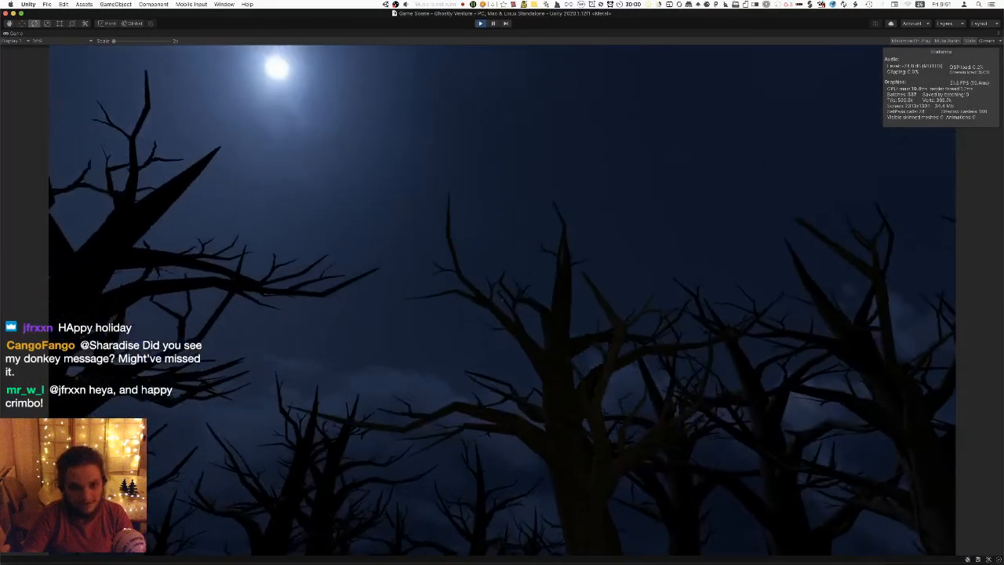
key("w")
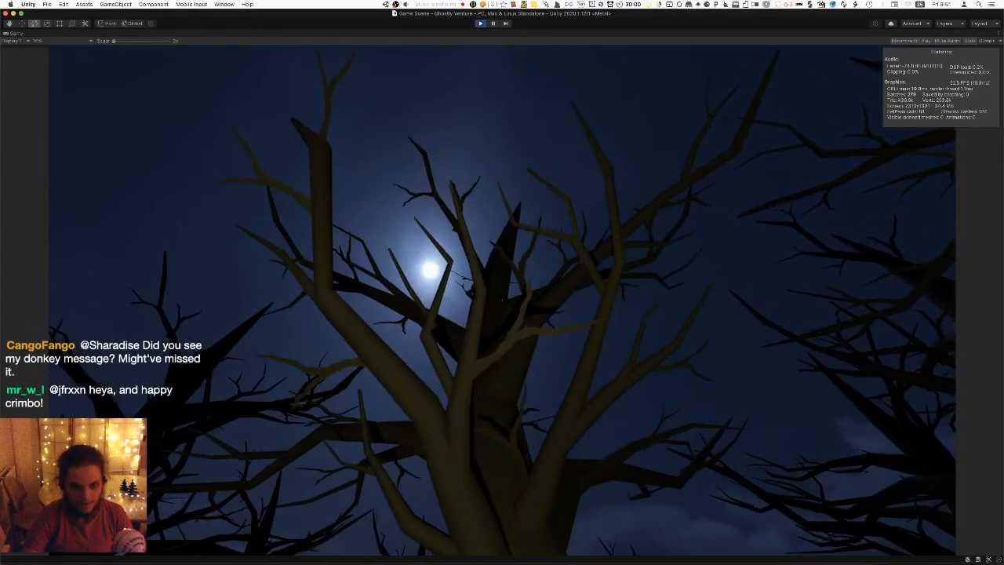
key("d")
key("a")
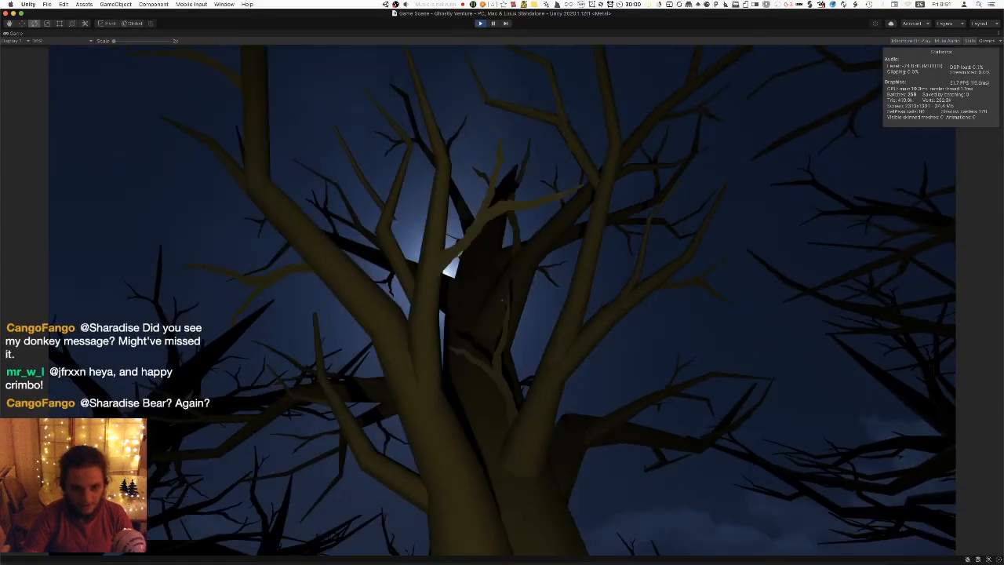
key("a")
key("w")
key("d")
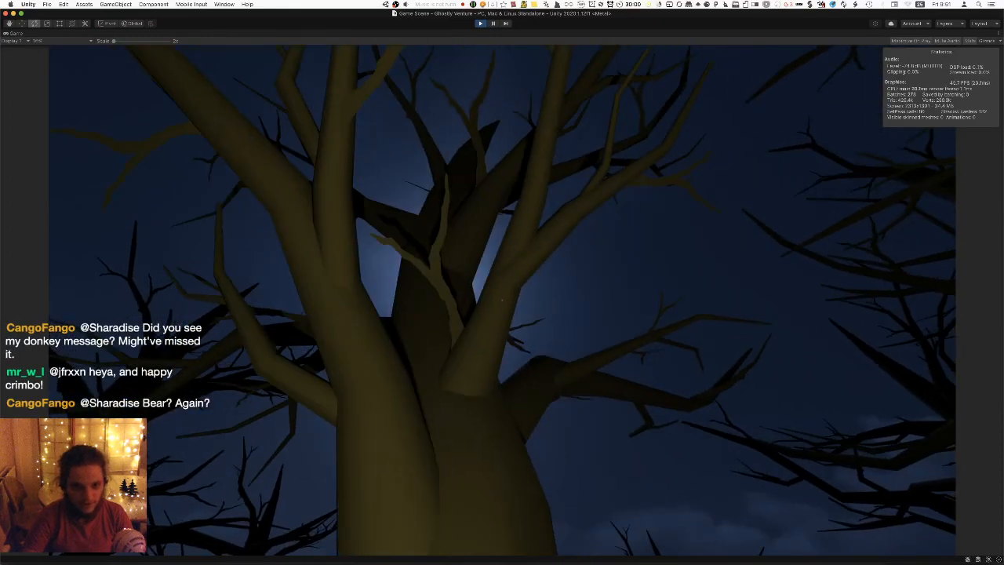
key("s")
key("a")
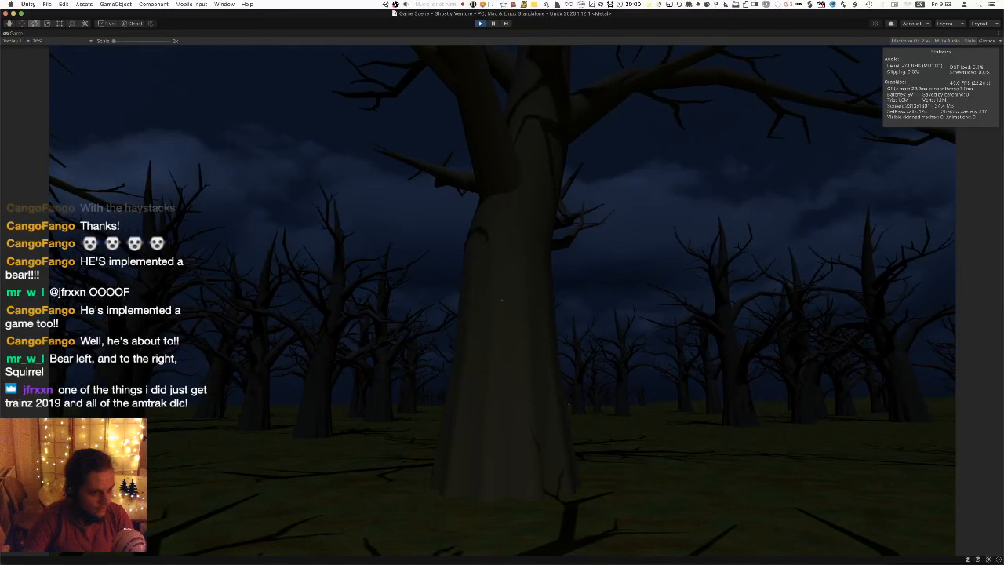
Walk past the large trunk and on through the forest, inspecting the bare trees' silhouettes and branch shadows from different distances.
key("w")
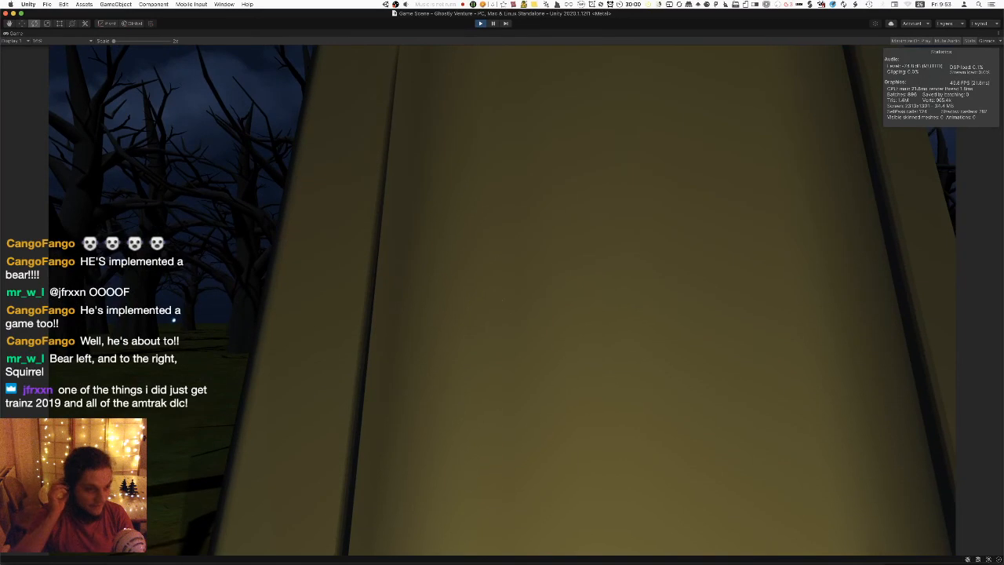
key("w")
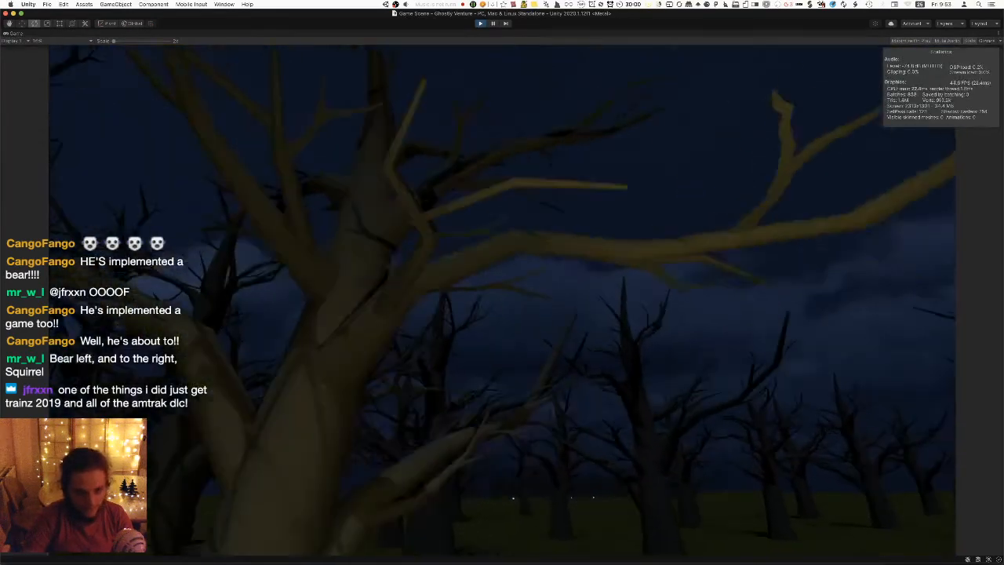
key("w")
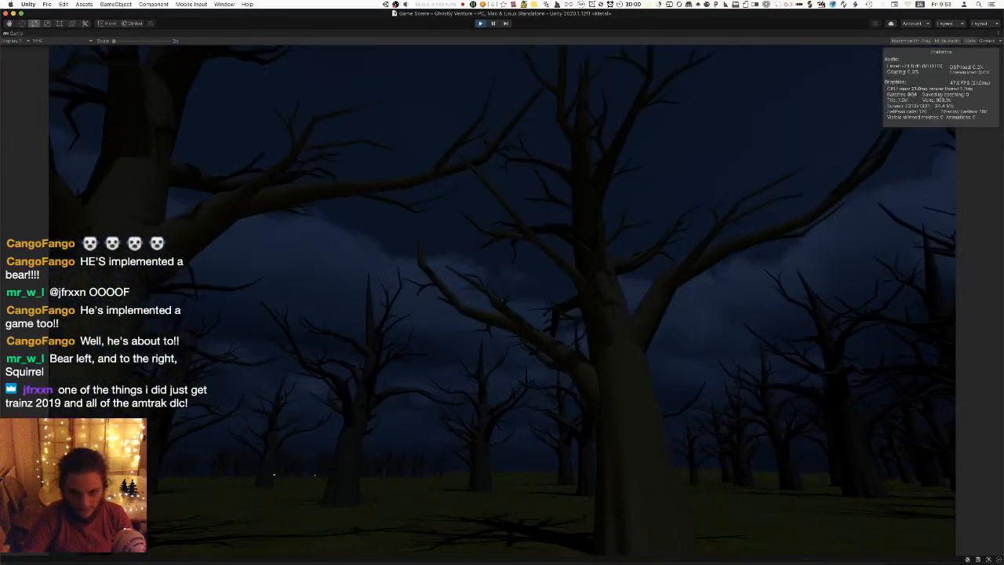
key("w")
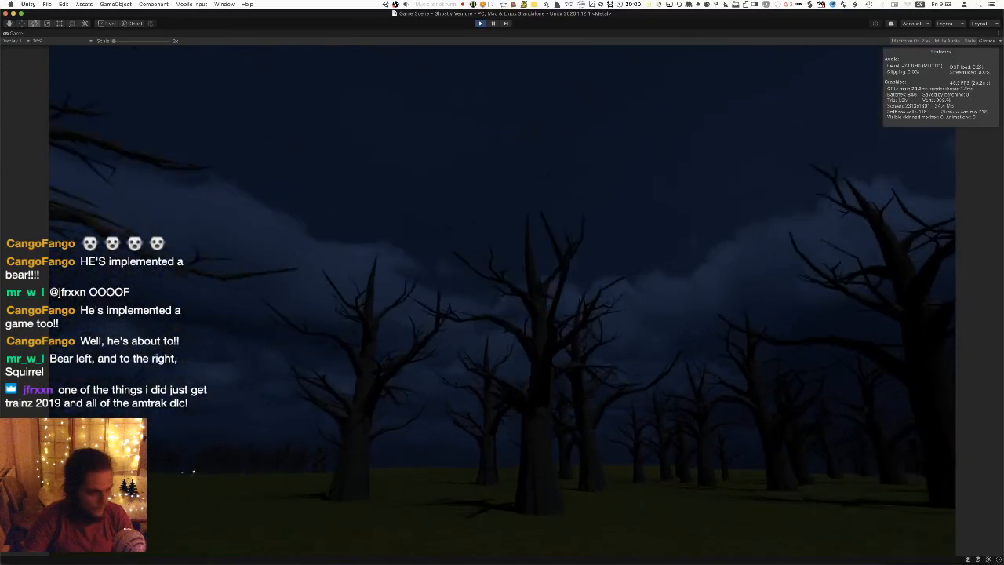
key("w")
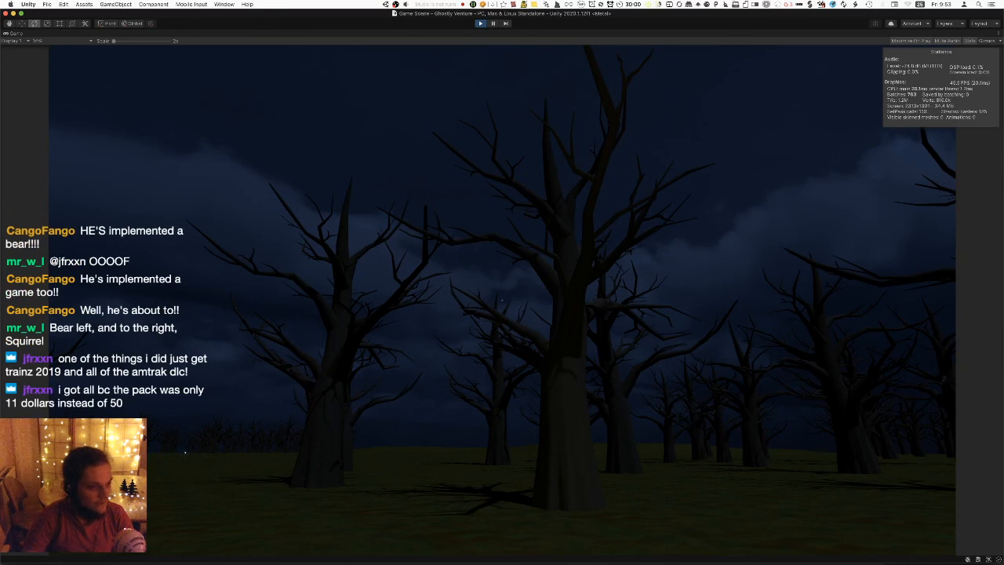
key("w")
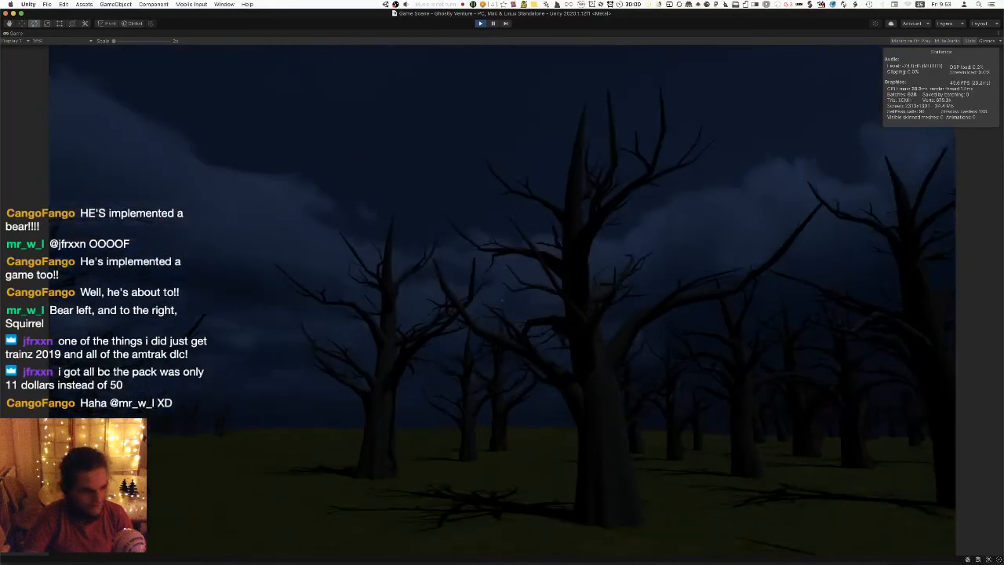
key("w")
key("w")
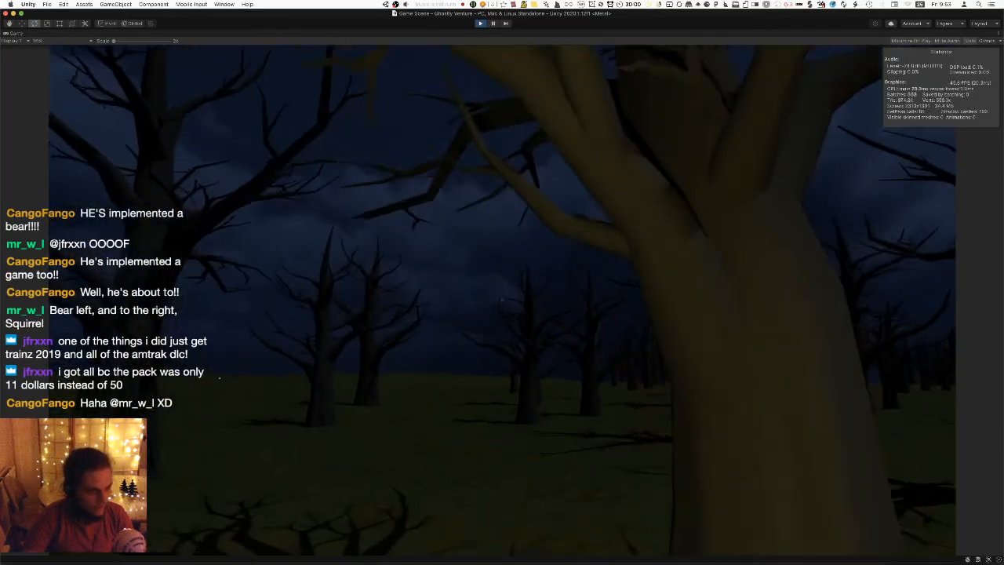
key("w")
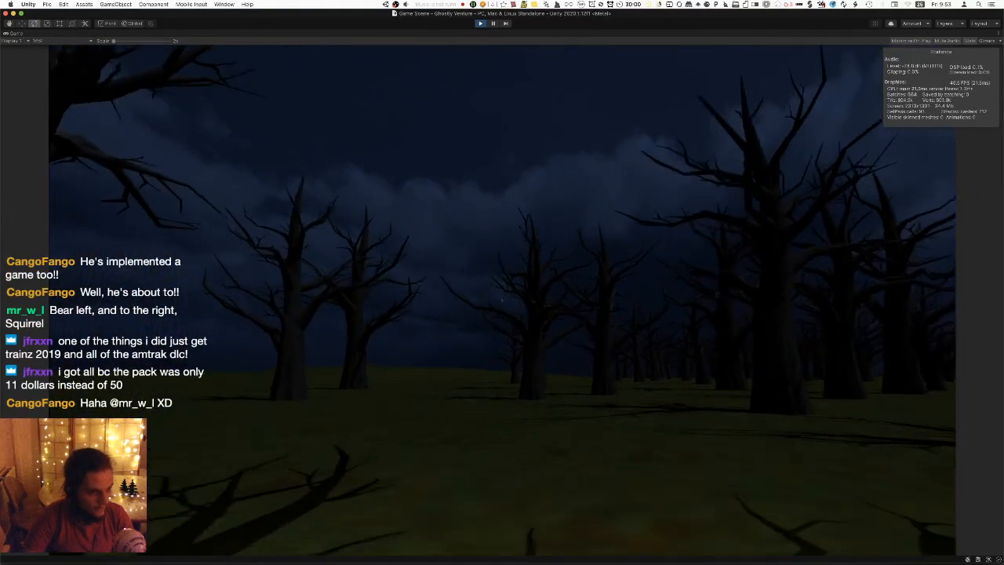
Approach another large tree and sidestep beneath its crown to examine the forked twigs from below.
key("w")
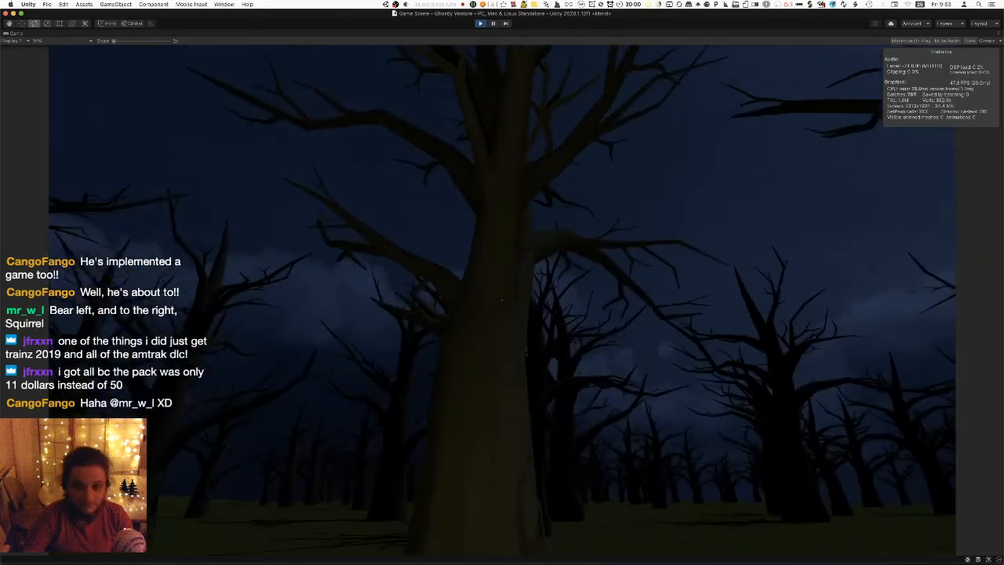
key("w")
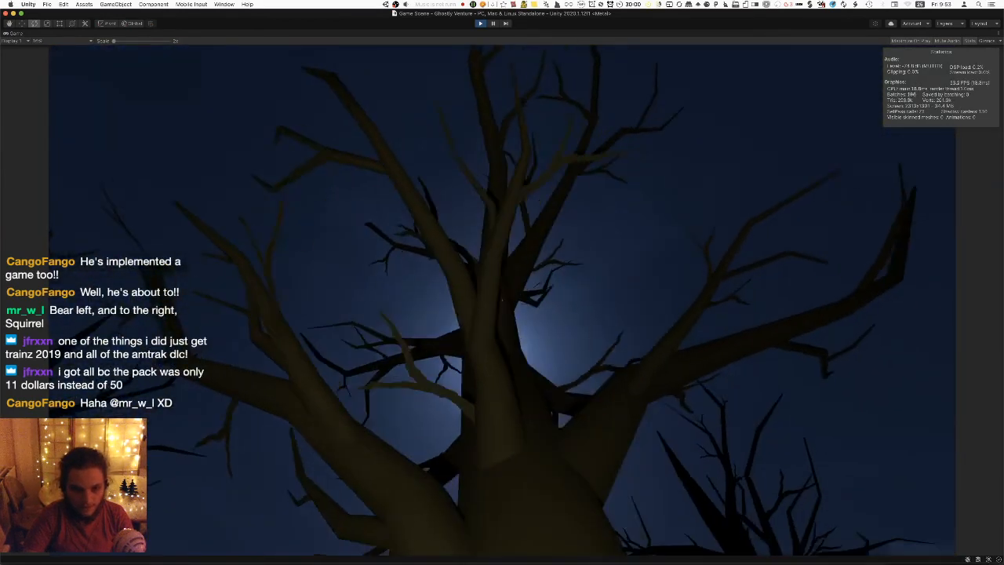
key("d")
key("a")
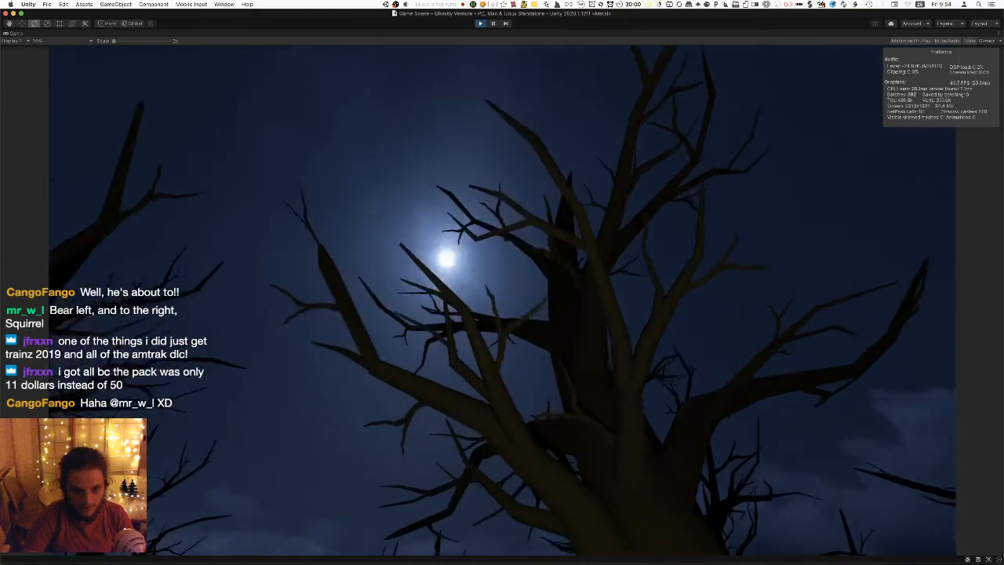
key("a")
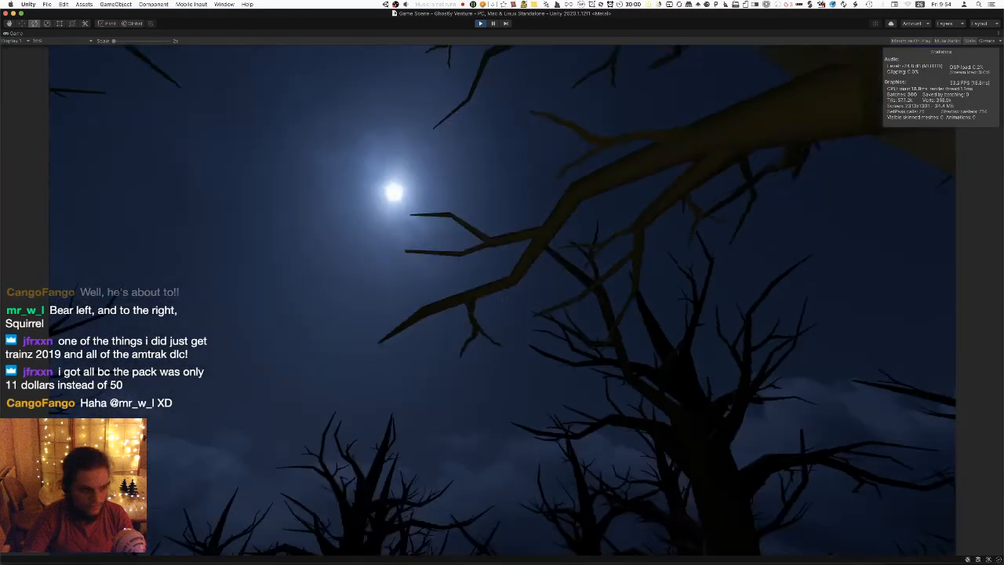
Walk between the remaining trees to the forest edge, viewing the branch shadows on the ground.
key("w")
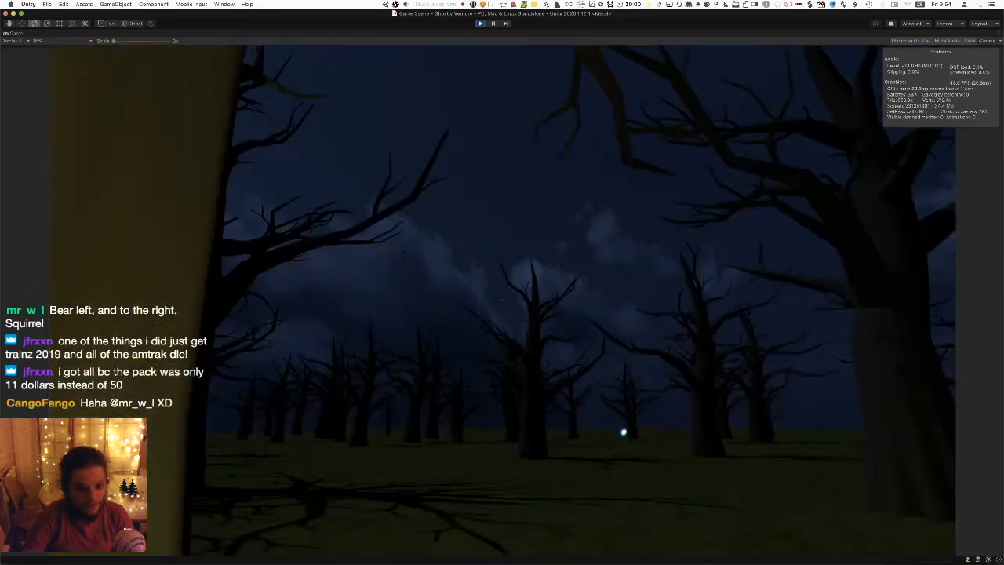
key("w")
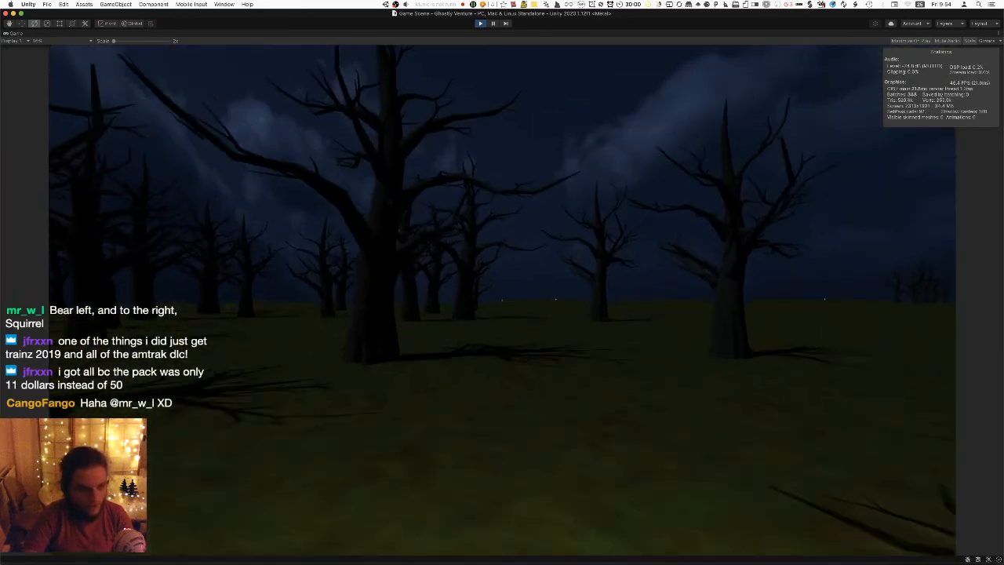
key("w")
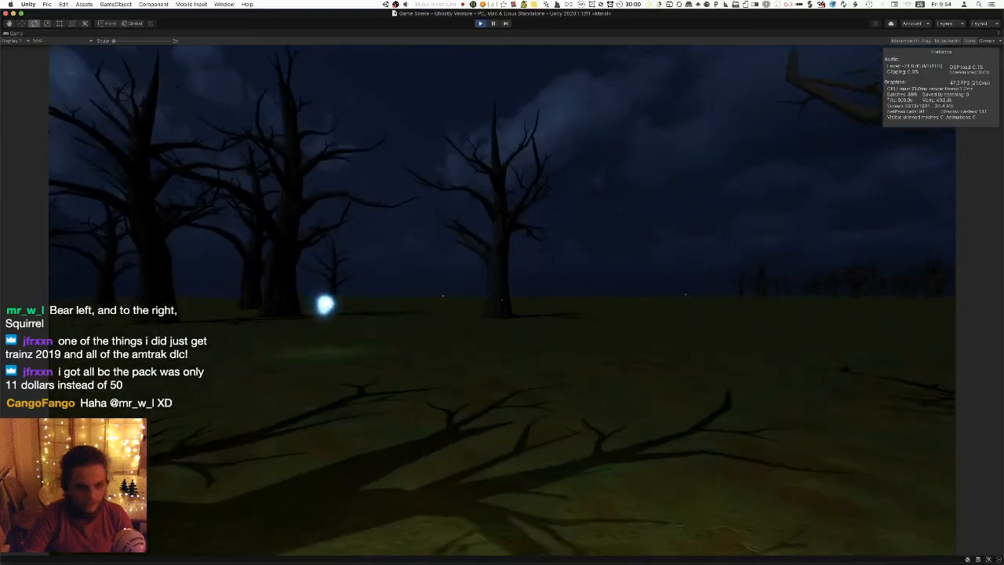
key("w")
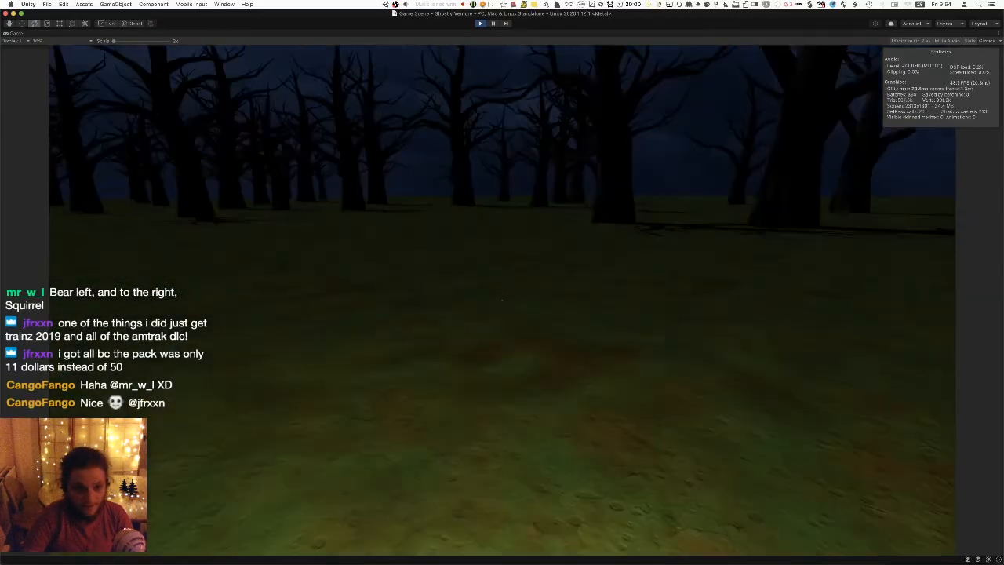
Follow the glowing blue wisp out of the forest and across the open grassland.
key("w")
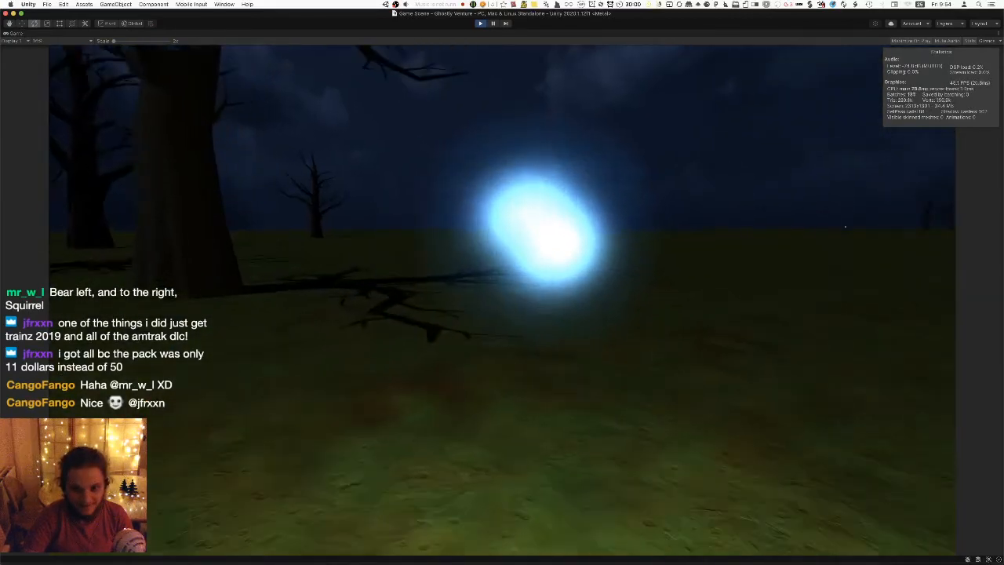
key("w")
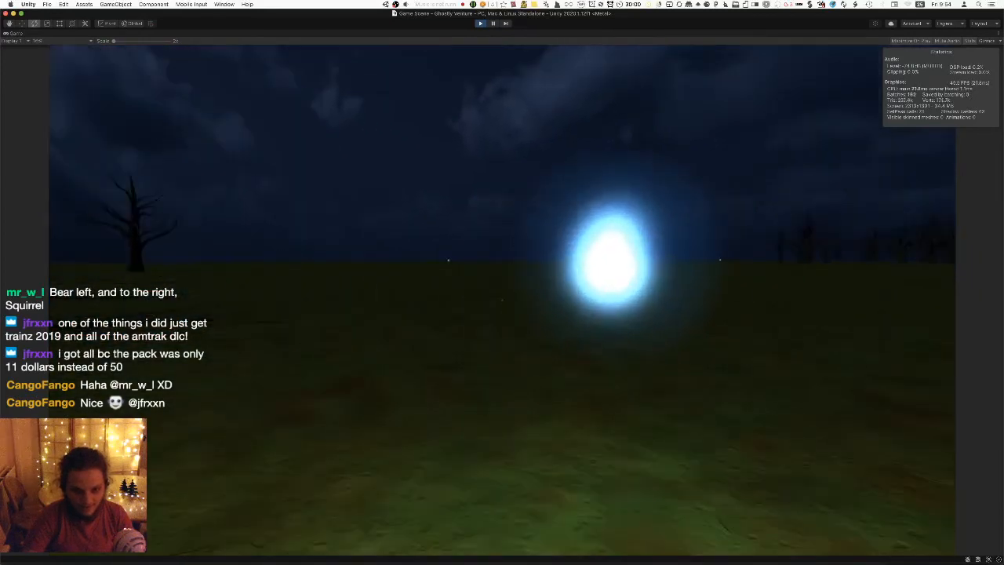
key("w")
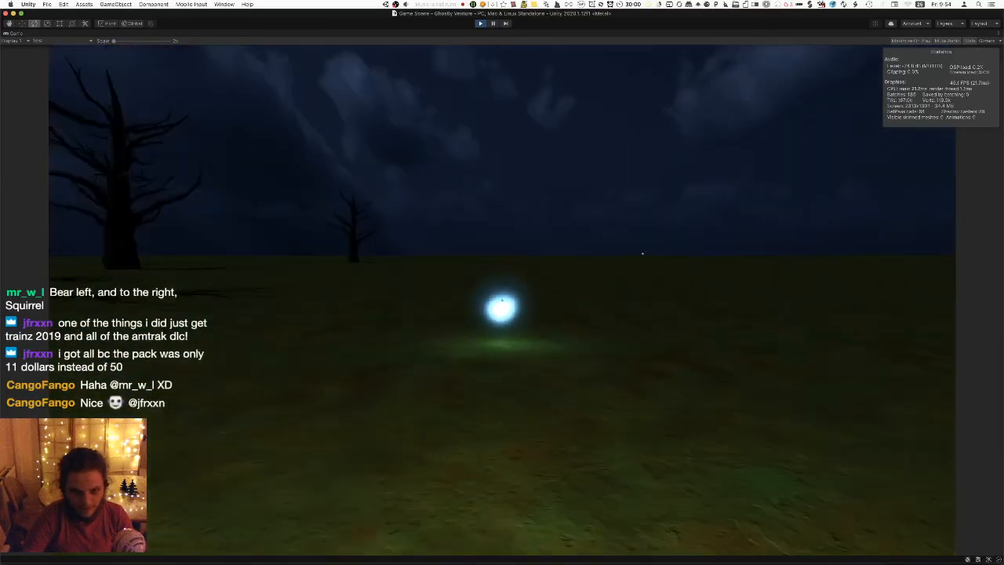
key("w")
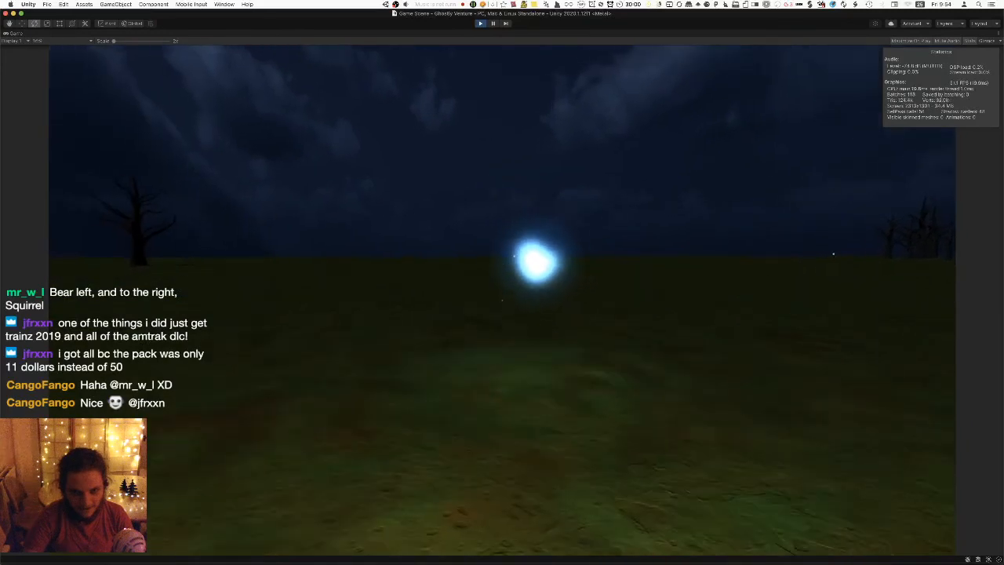
key("w")
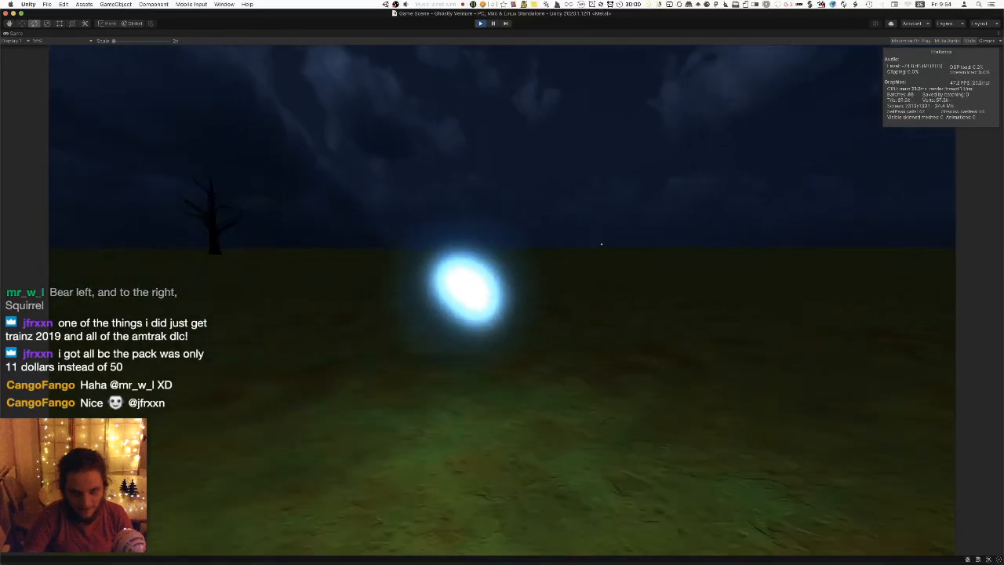
key("w")
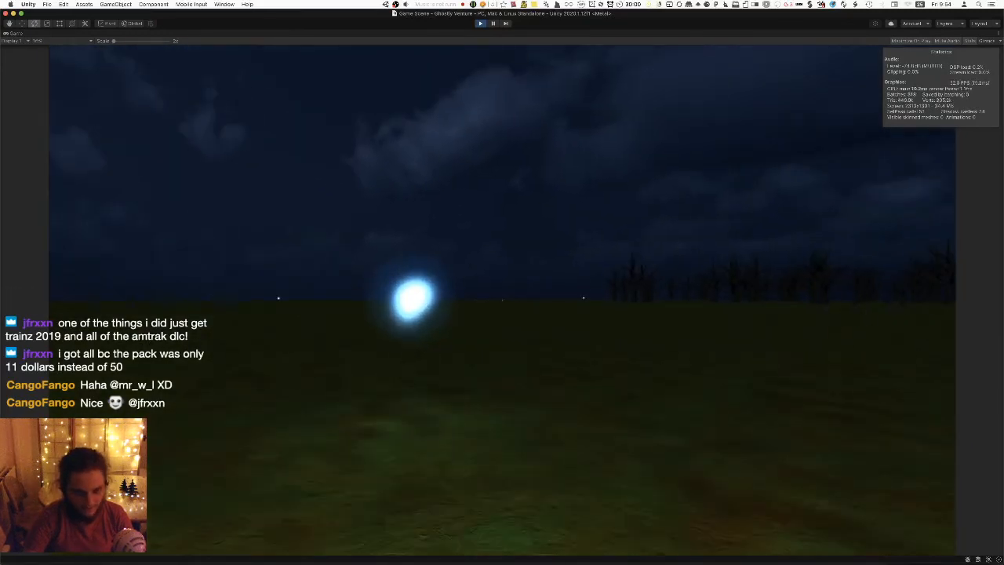
key("w")
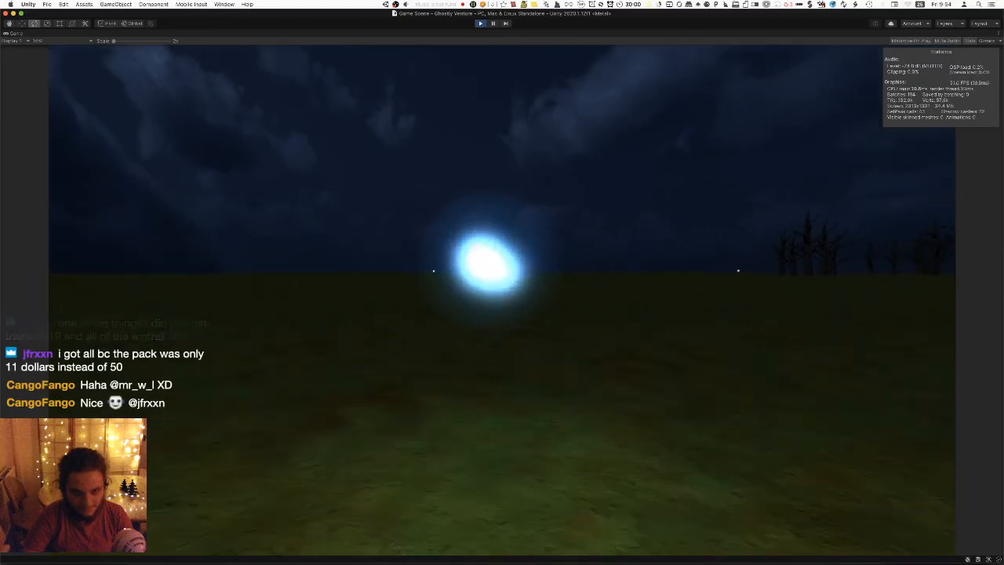
key("w")
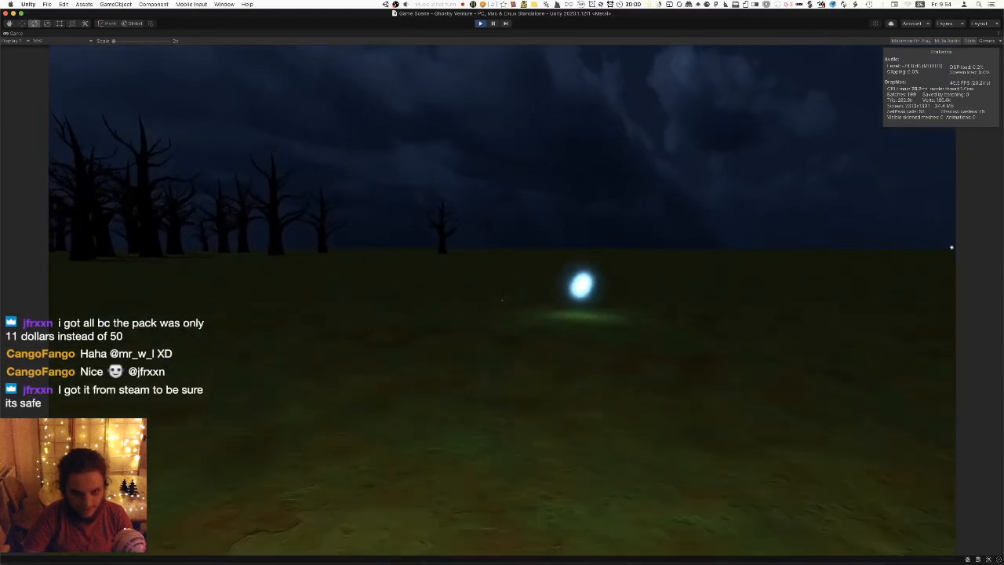
key("w")
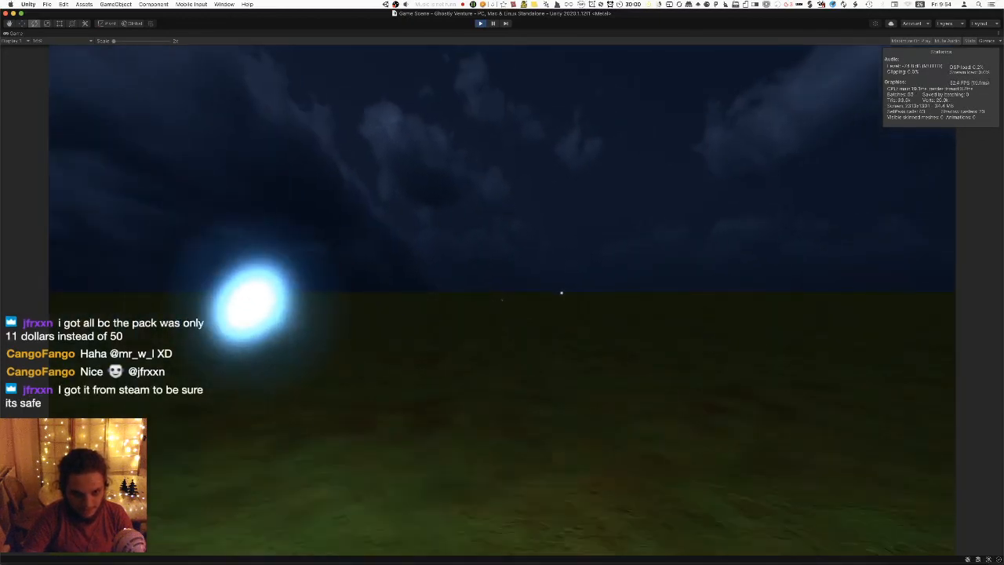
key("w")
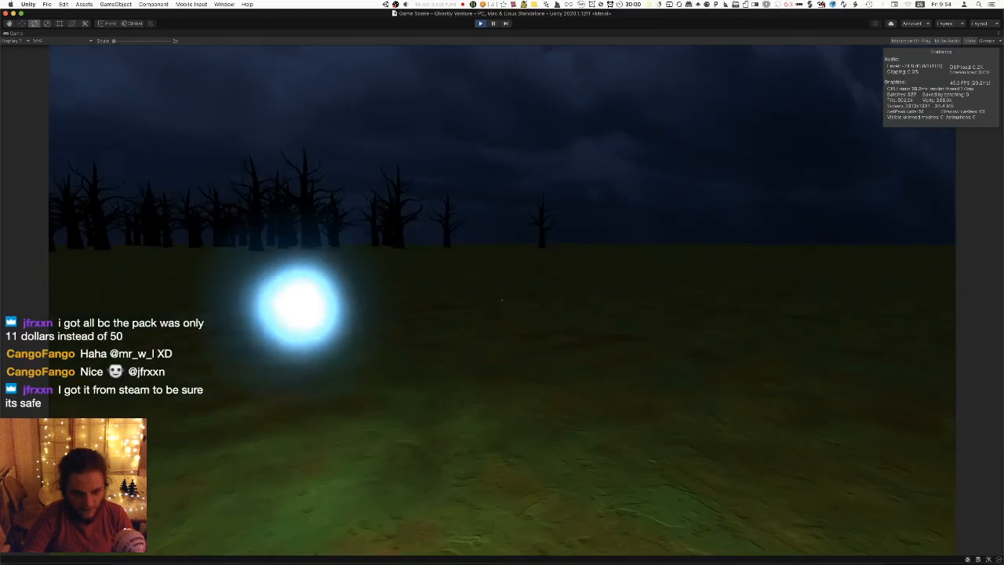
View the ring of stone pillars and the red block from above with the distant forest behind them.
key("s")
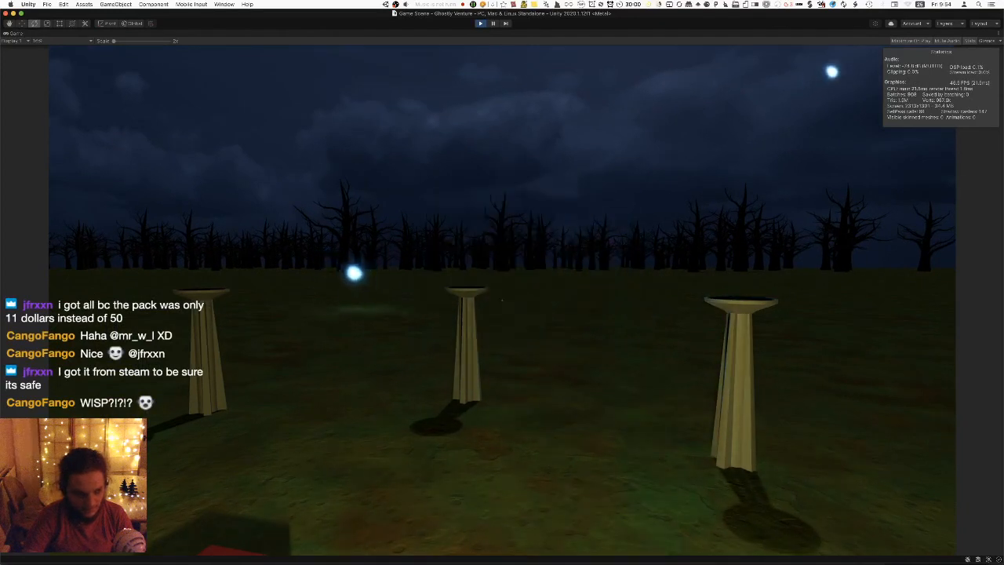
key("s")
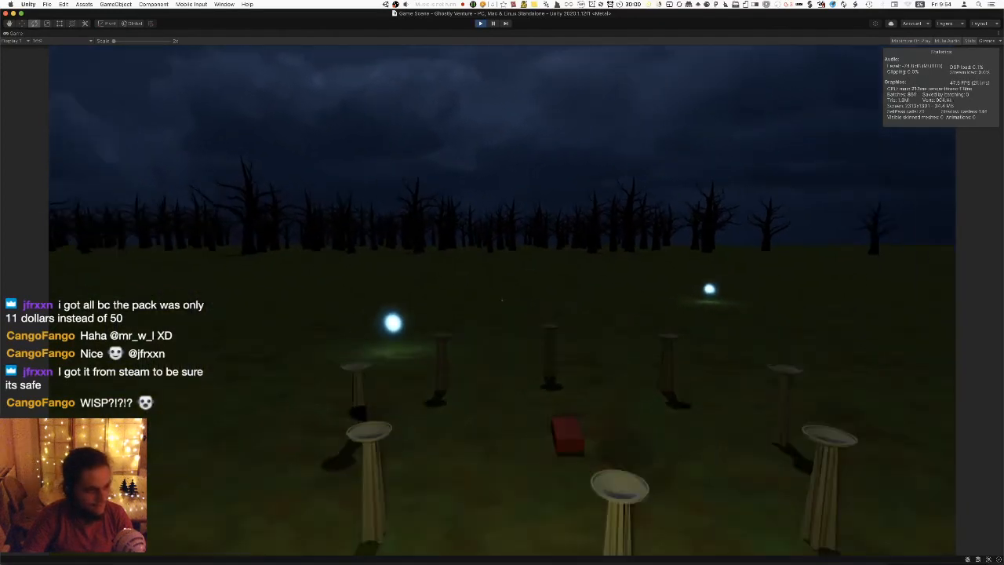
key("w")
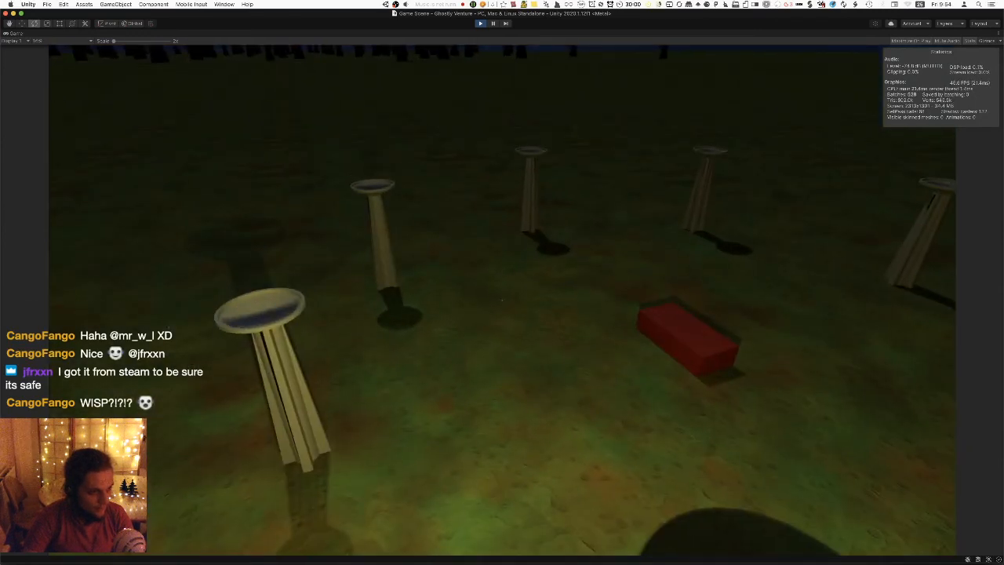
Circle the pillar ring, follow the glowing wisps across the open grassland, and end the play test.
key("d")
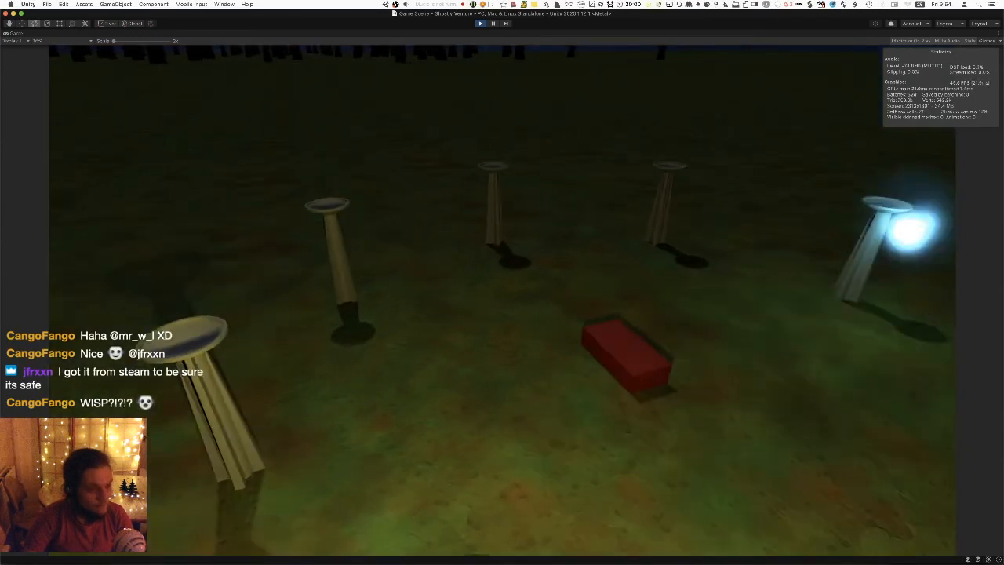
key("a")
key("w")
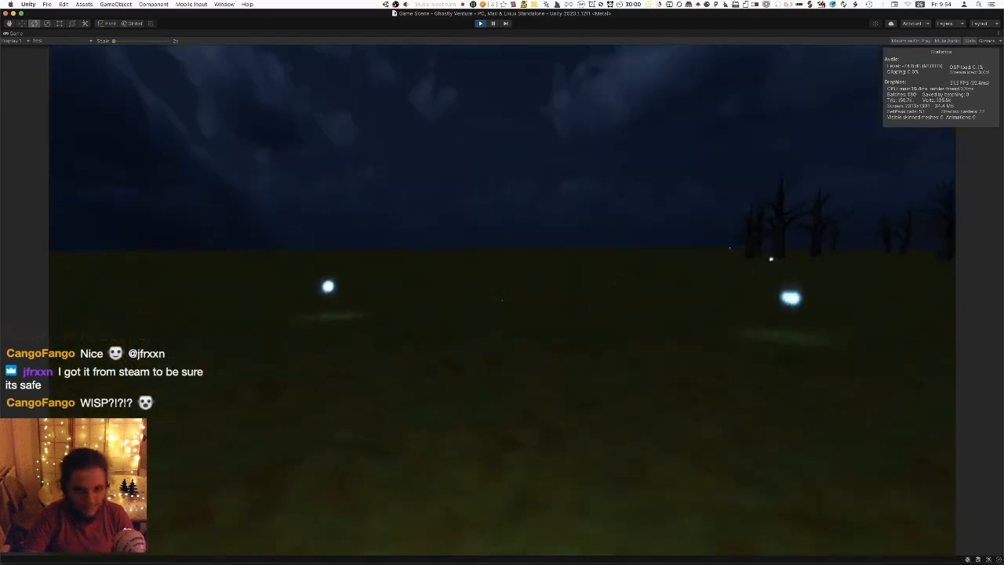
key("w")
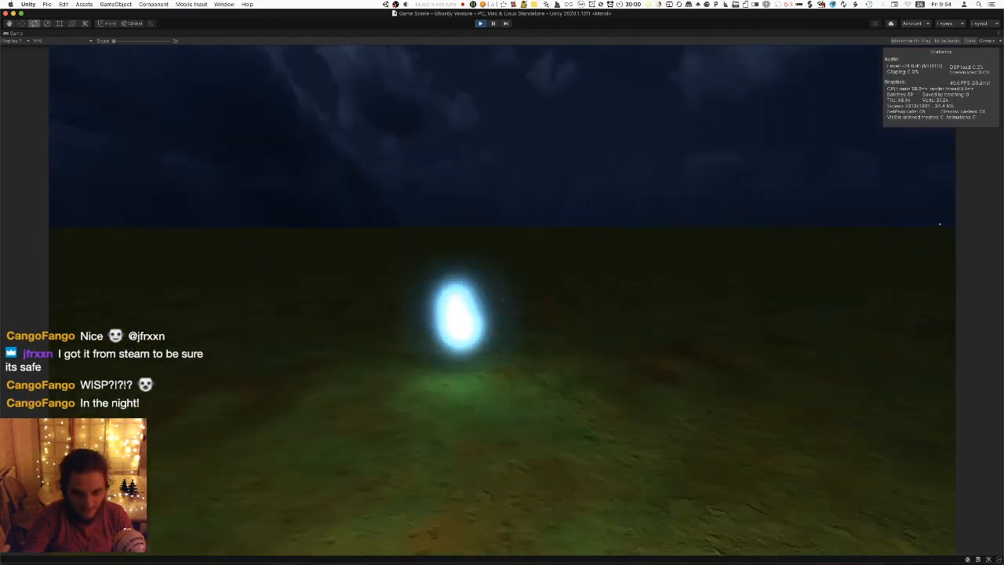
key("w")
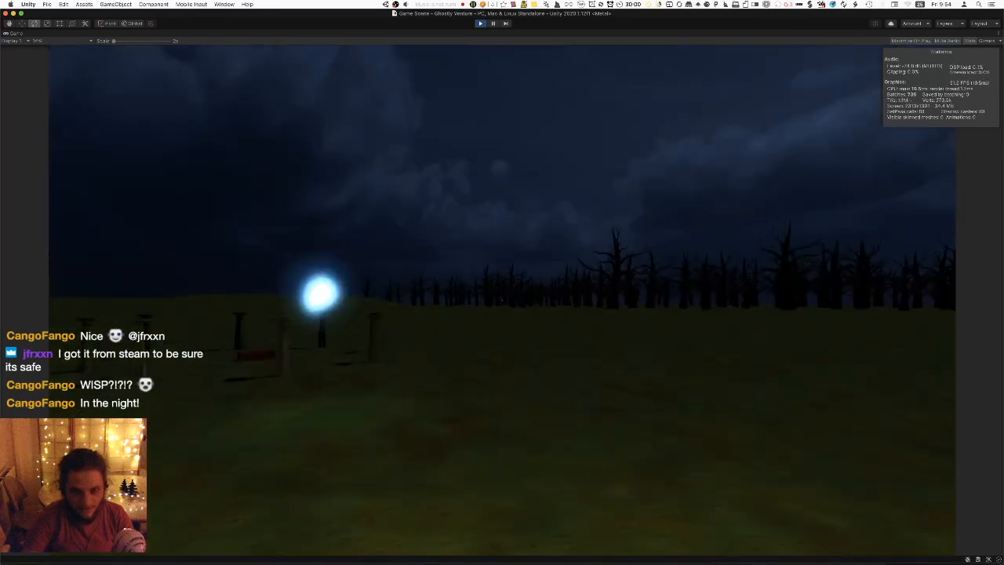
key("super+p")
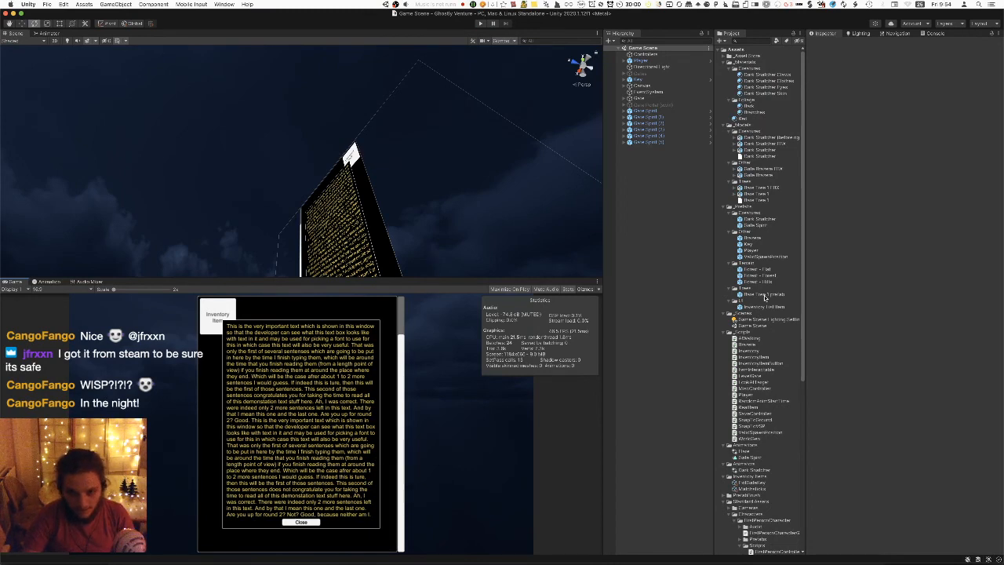
Switch to Pixelmator Pro and add an empty layer above the existing branch layers for painting.
key("super+Tab")
key("super+Tab")
key("super+Tab")
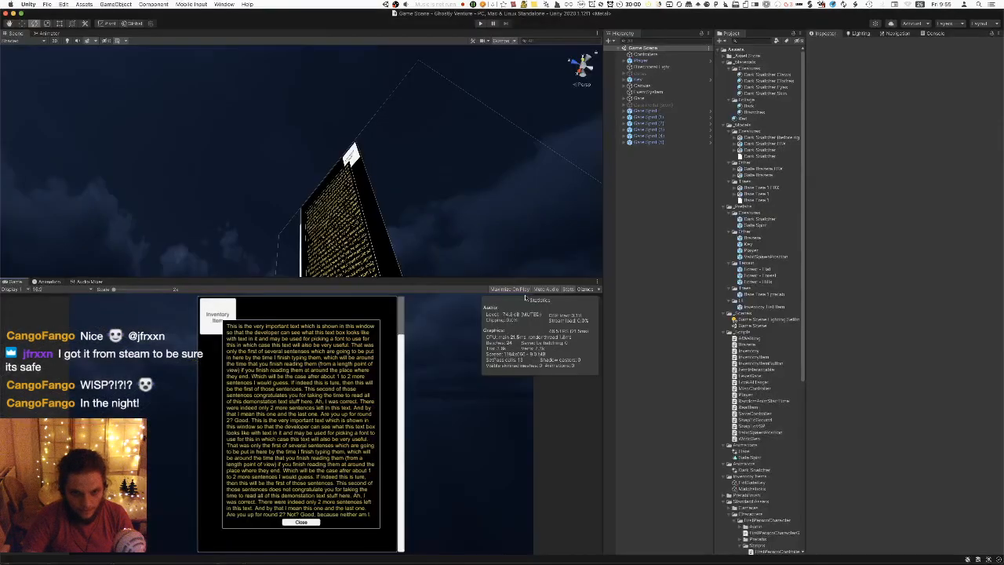
key("super+Tab")
key("super+Tab")
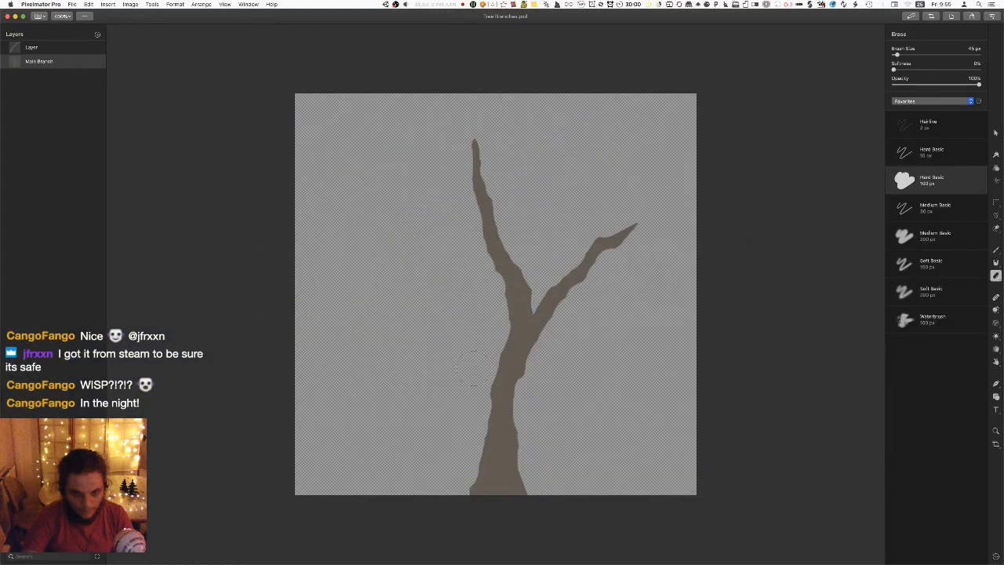
right_click(26, 187)
left_click(47, 192)
key("b")
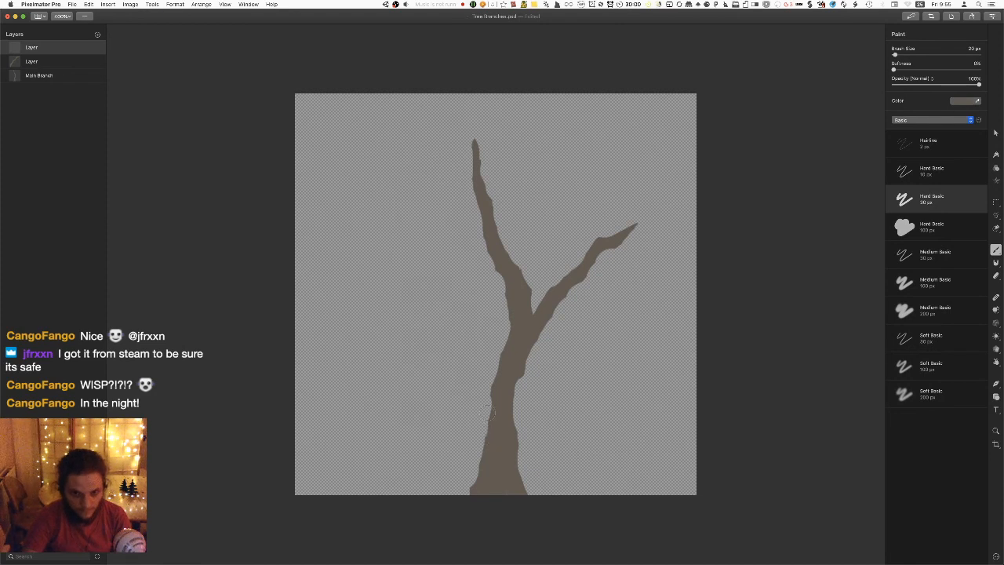
Paint a third branch curving upward from the lower trunk with a 20 px hard brush, and erase its edges to a thin tip.
mouse_move(497, 406)
left_mouse_down()
mouse_move(455, 362)
mouse_move(441, 329)
mouse_move(440, 277)
left_mouse_up()
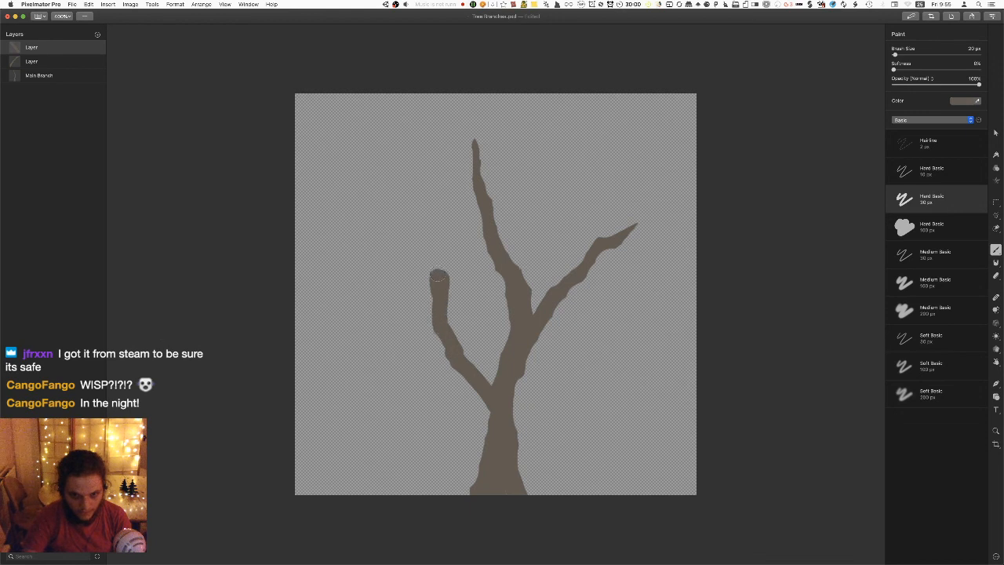
key("super+z")
key("super+z")
left_click_drag(444, 267, 439, 305)
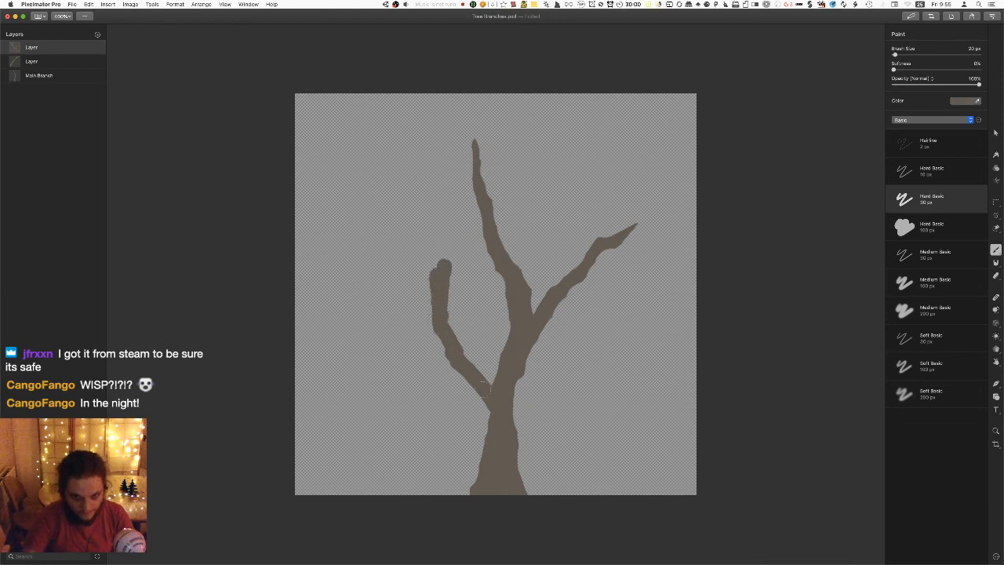
key("e")
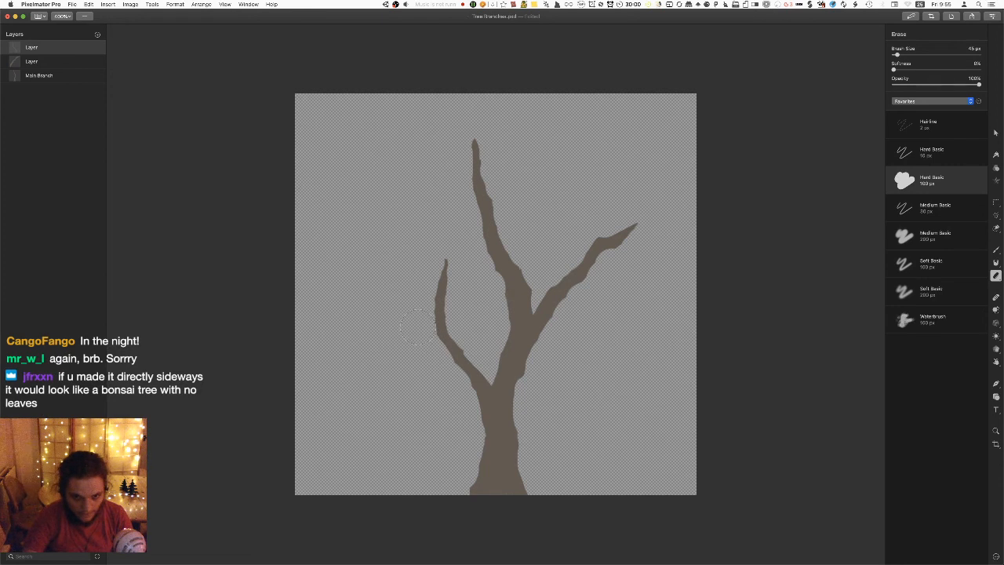
key("super+z")
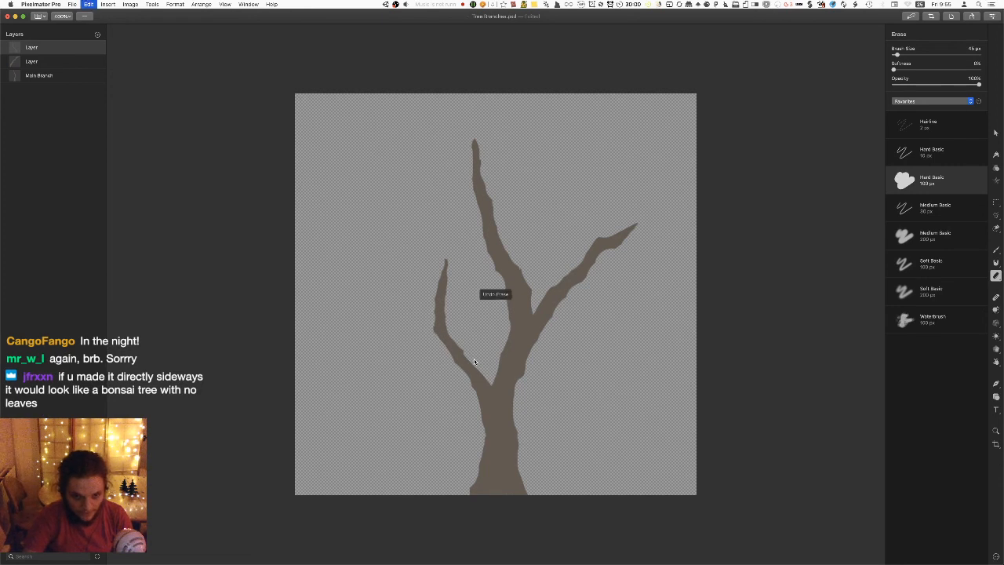
Save Tree Branches.psd despite the external change and export it as PNG, replacing Tree Branches.png in the Foliage folder.
key("super+s")
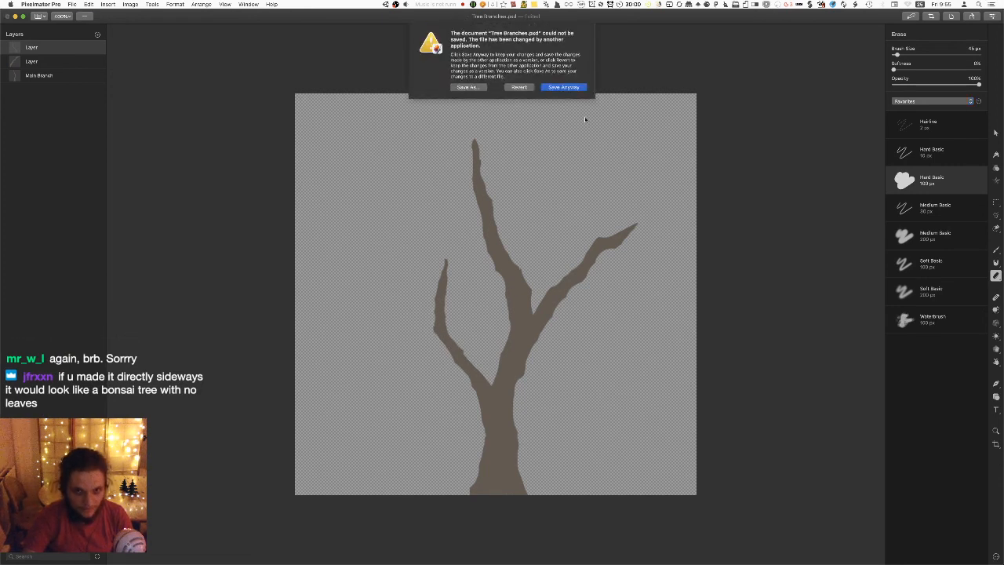
left_click(563, 87)
key("super+shift+e")
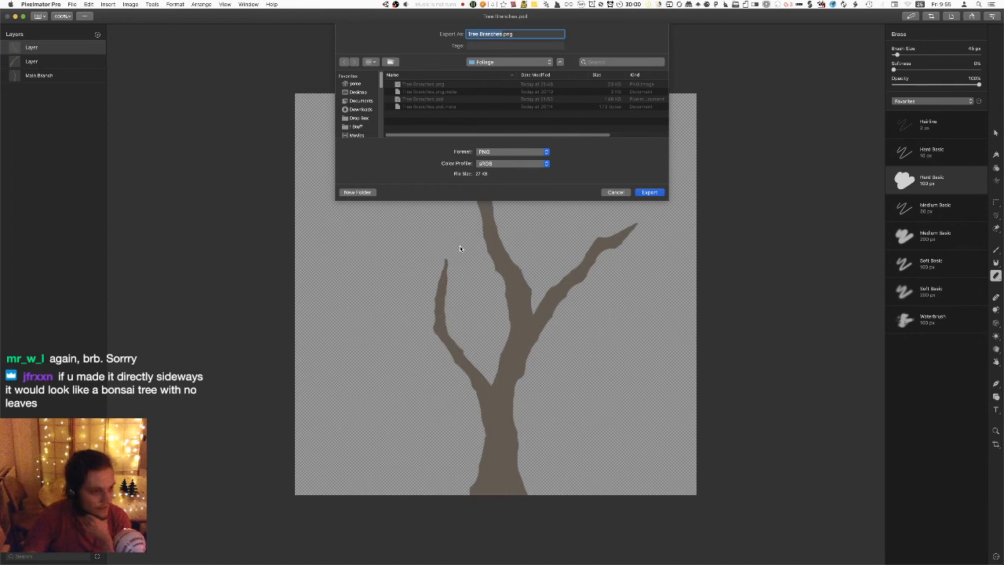
key("Return")
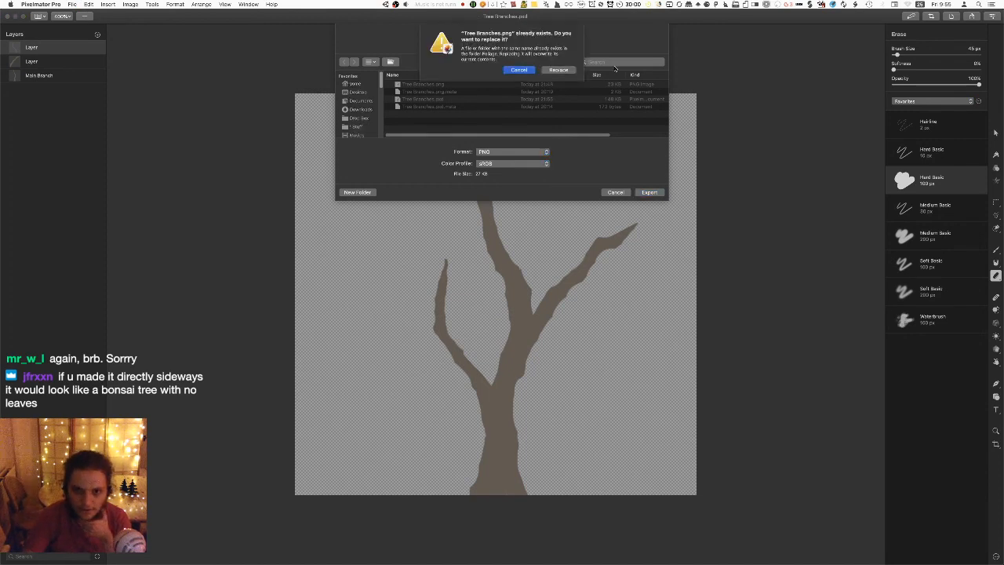
left_click(573, 70)
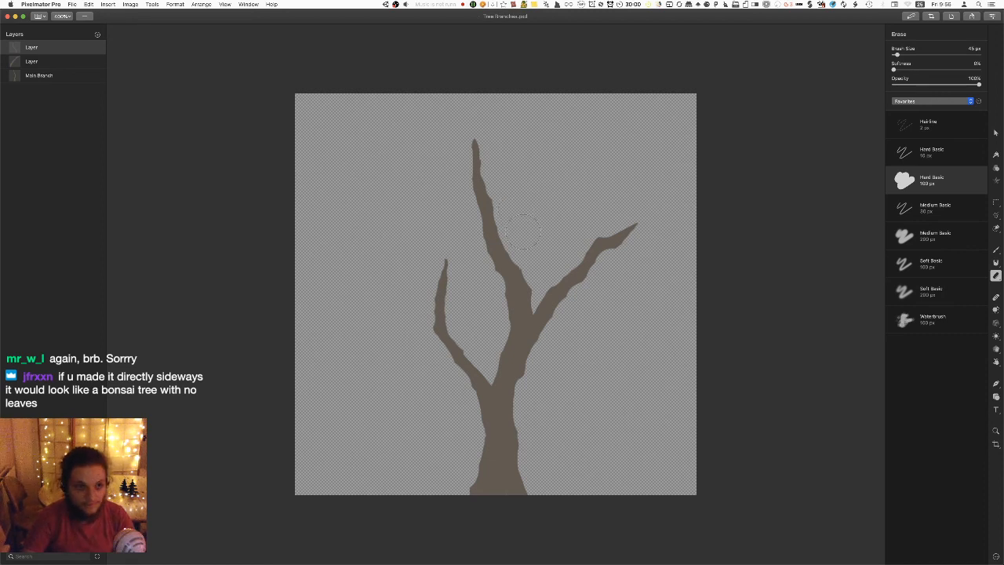
Switch to Unity and play the game to examine the tree crowns with the three-pronged twigs against the moon.
key("super+Tab")
left_click_drag(423, 222, 388, 189, "alt")
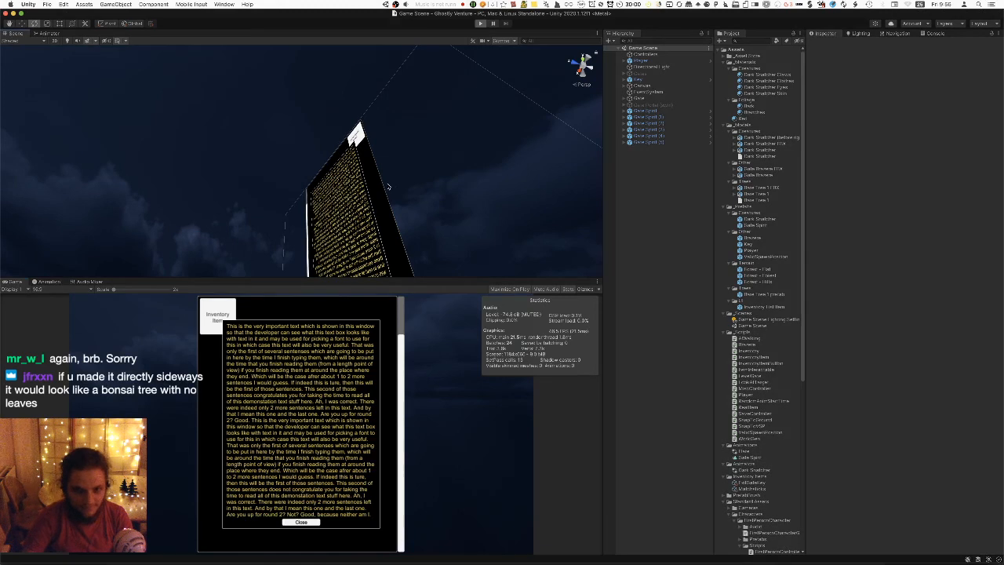
key("super+p")
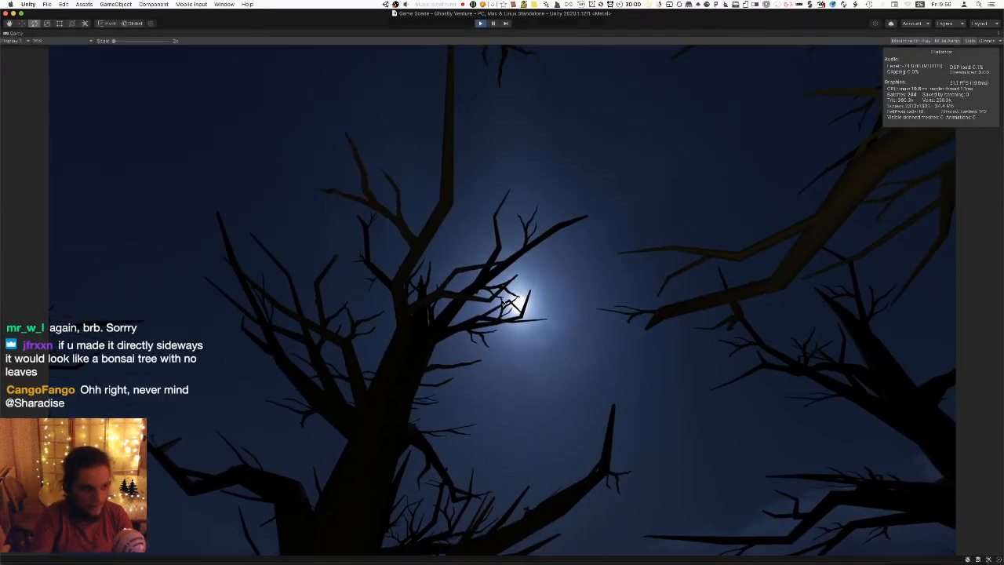
key("super+p")
Return to Pixelmator Pro, undo the erasing on the third branch and remove its layer.
key("super+Tab")
key("super+z")
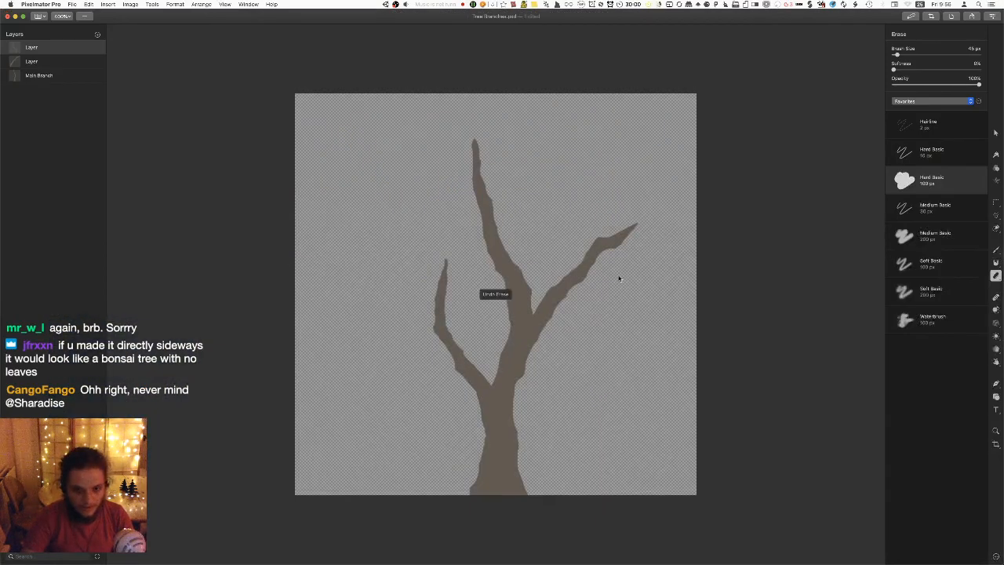
key("super+z")
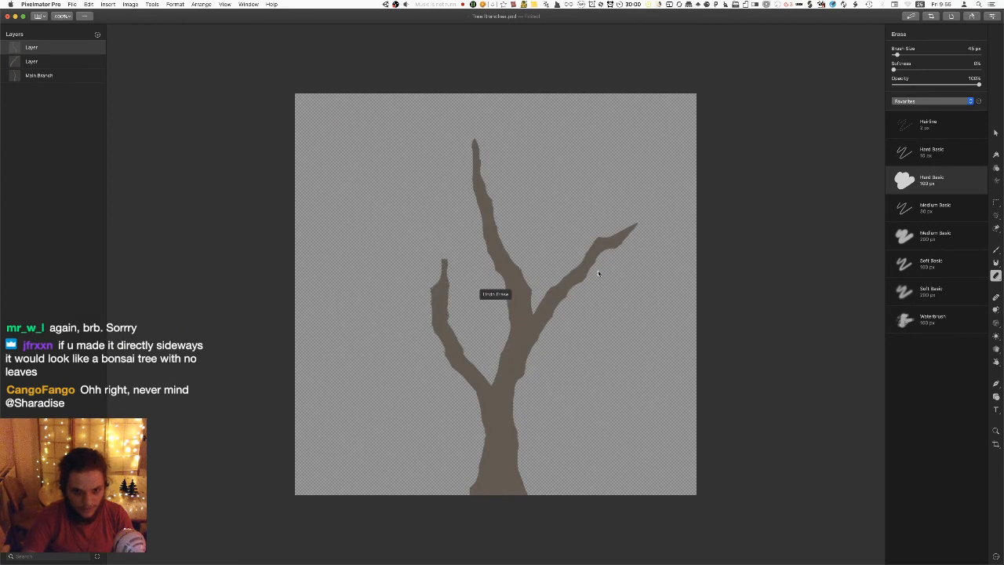
key("super+z")
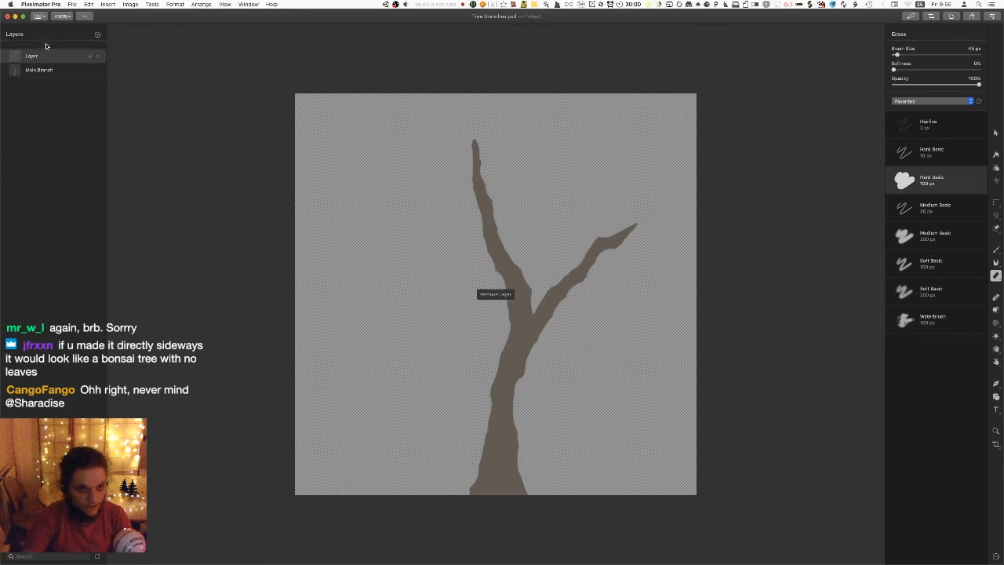
Save the two-pronged Tree Branches.psd over the externally changed file and export it as PNG, replacing Tree Branches.png.
key("super+s")
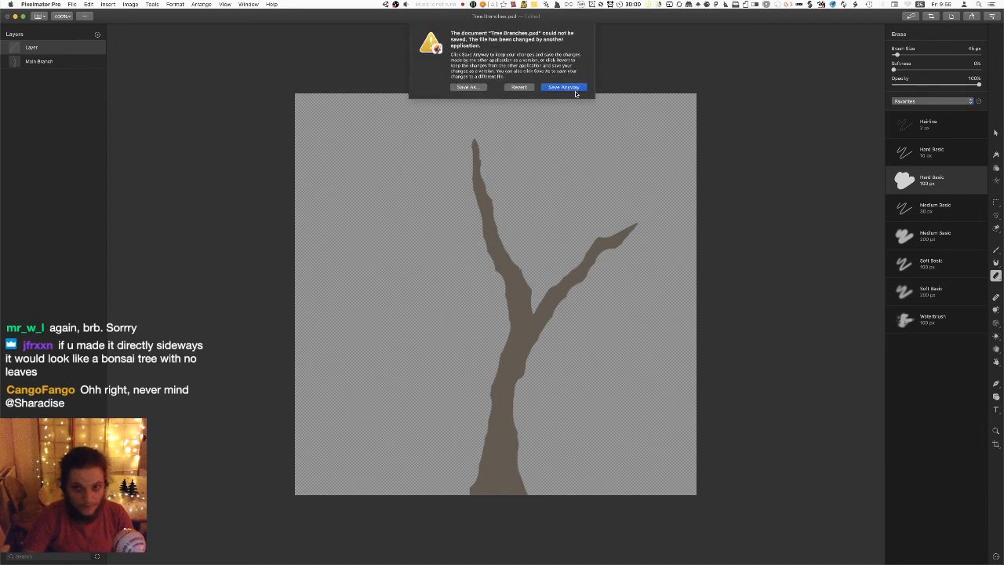
left_click(573, 88)
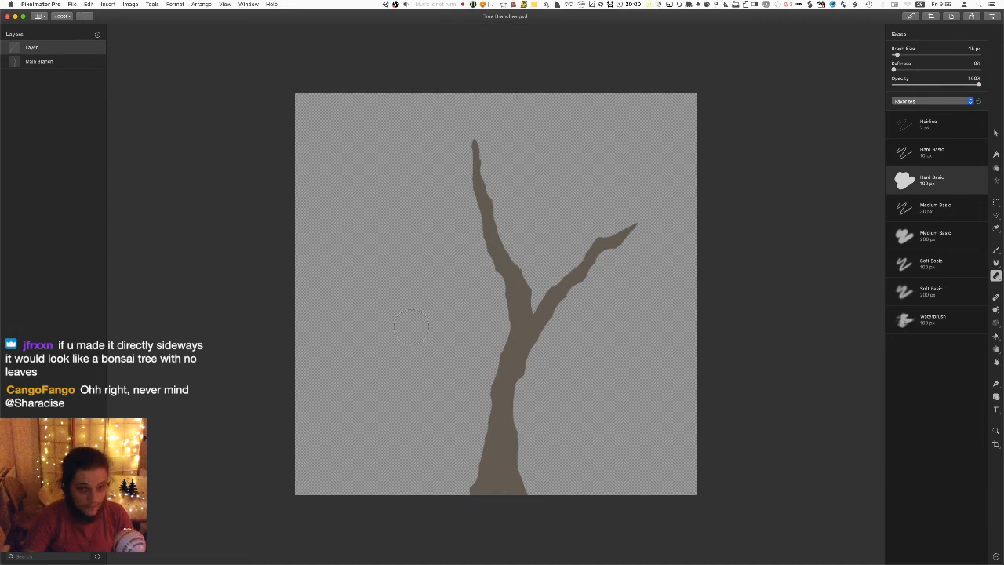
key("super+shift+e")
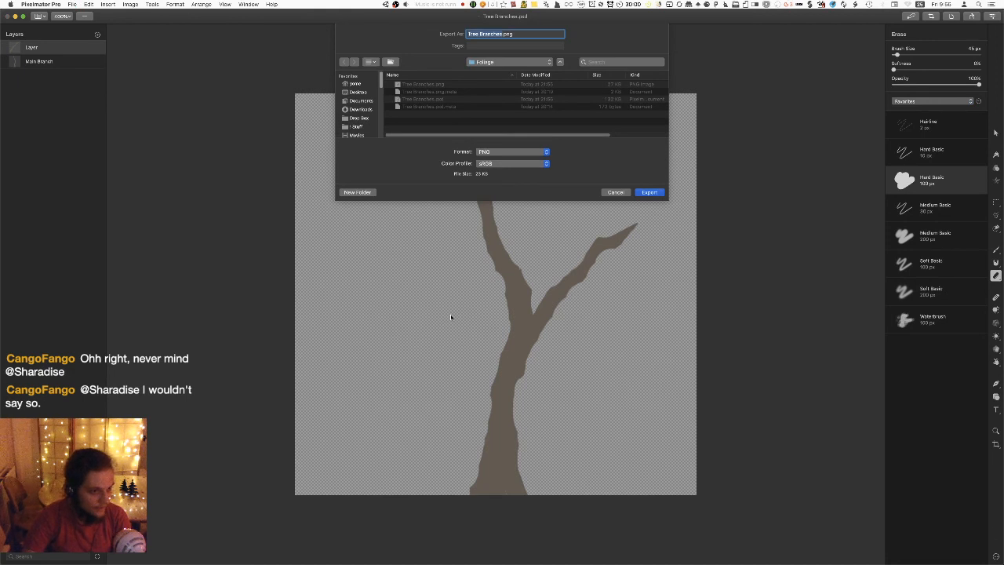
key("Return")
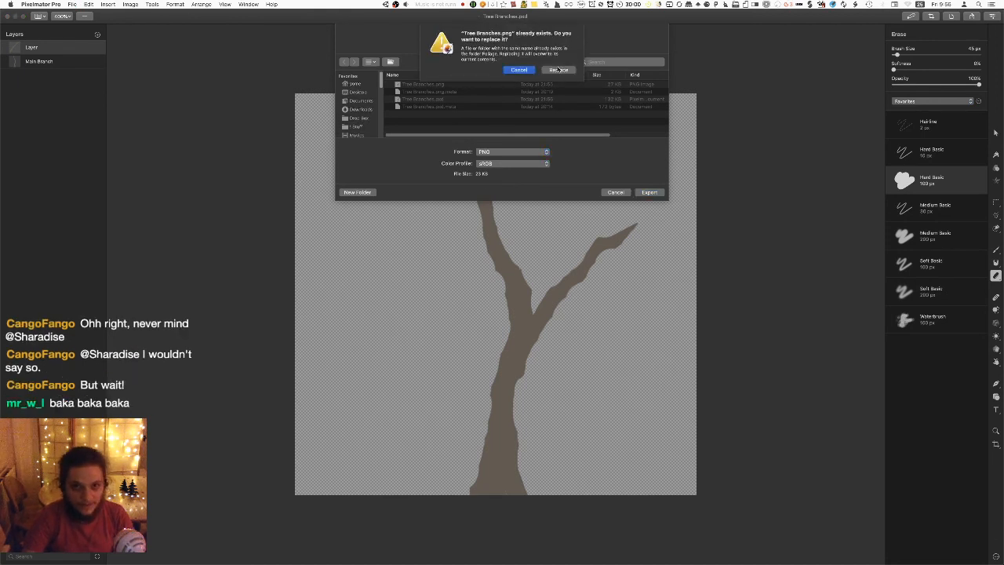
left_click(556, 70)
Switch to Unity, play the game and walk across the grass into the forest to examine the restored twigs from below.
key("super+Tab")
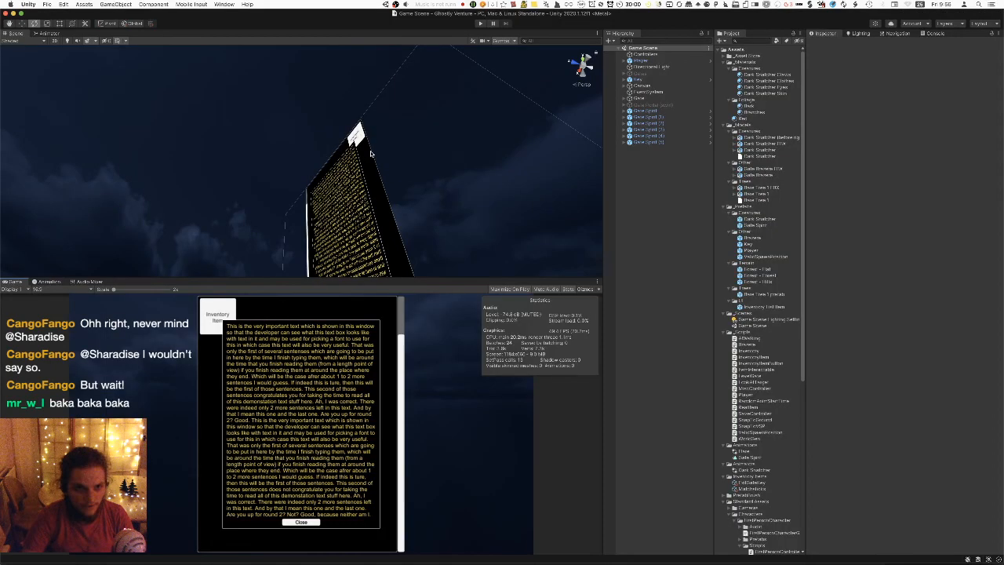
key("super+p")
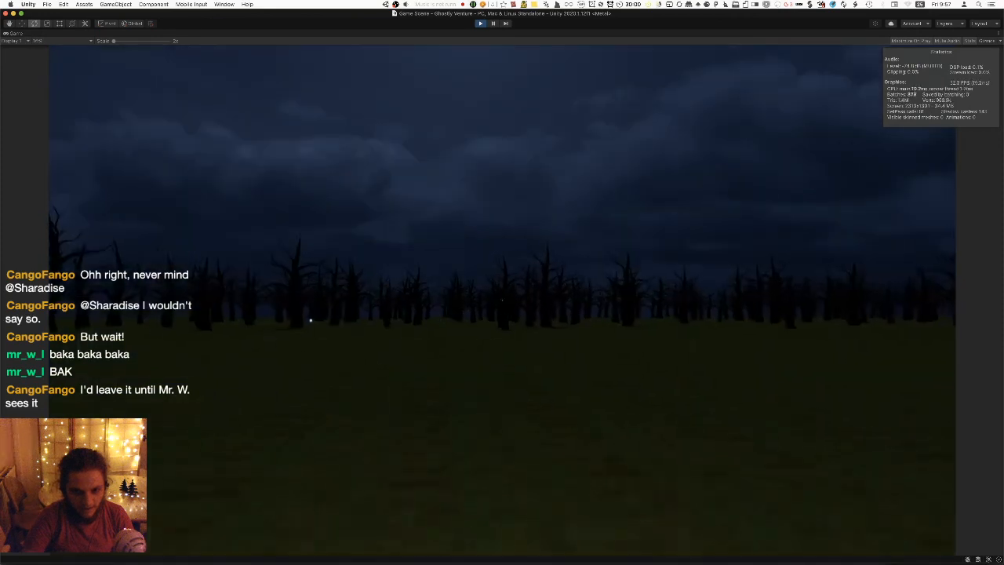
key("w")
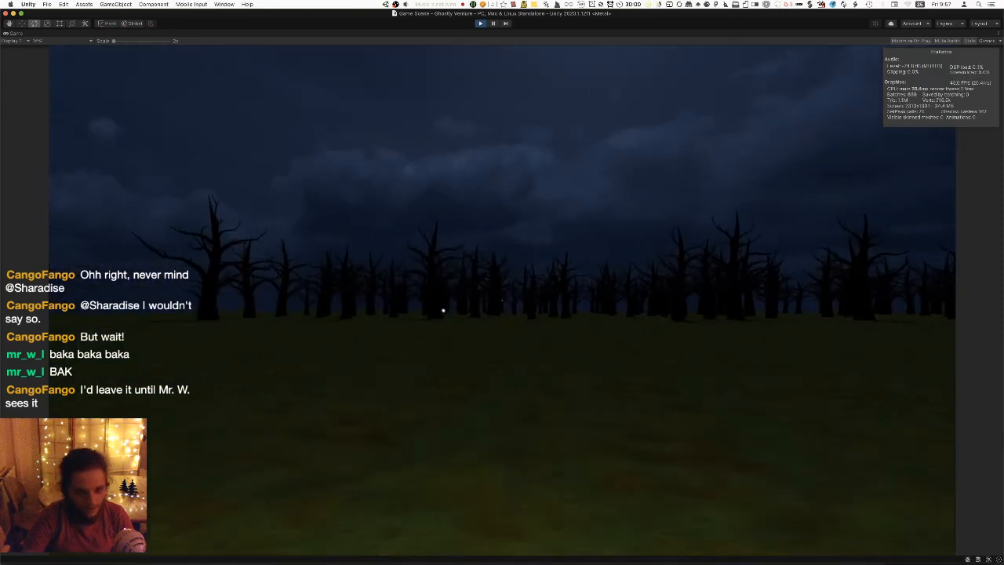
key("w")
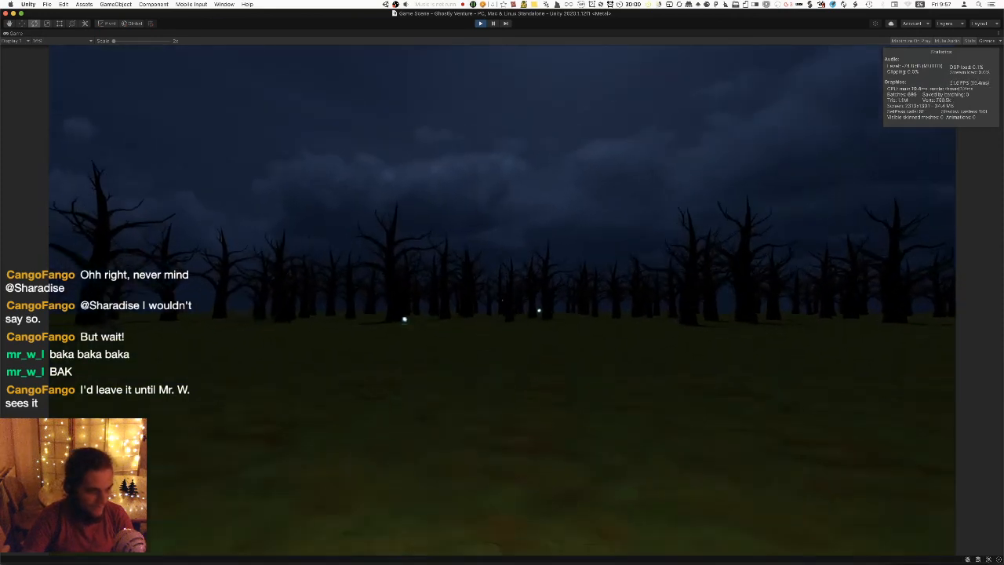
key("w")
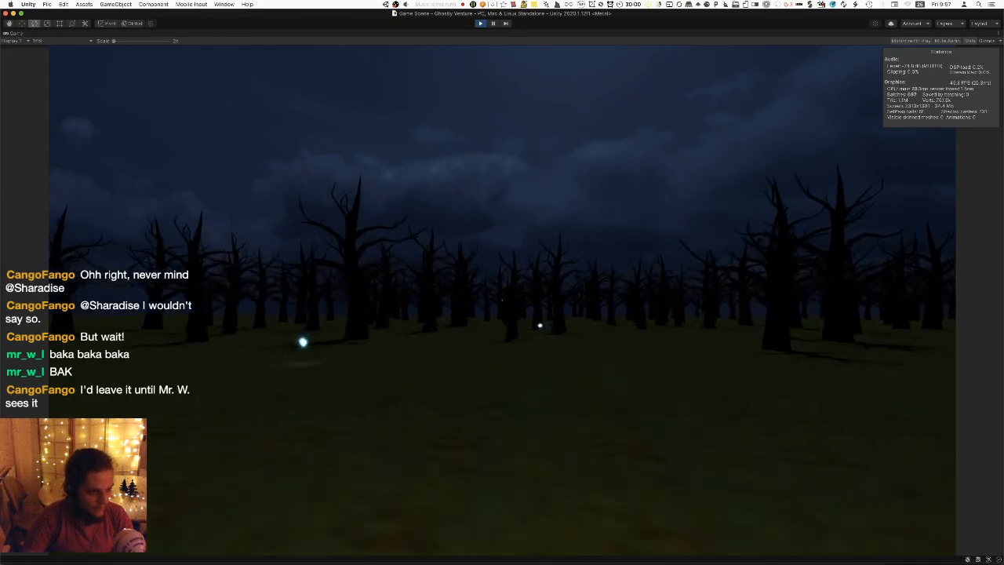
key("w")
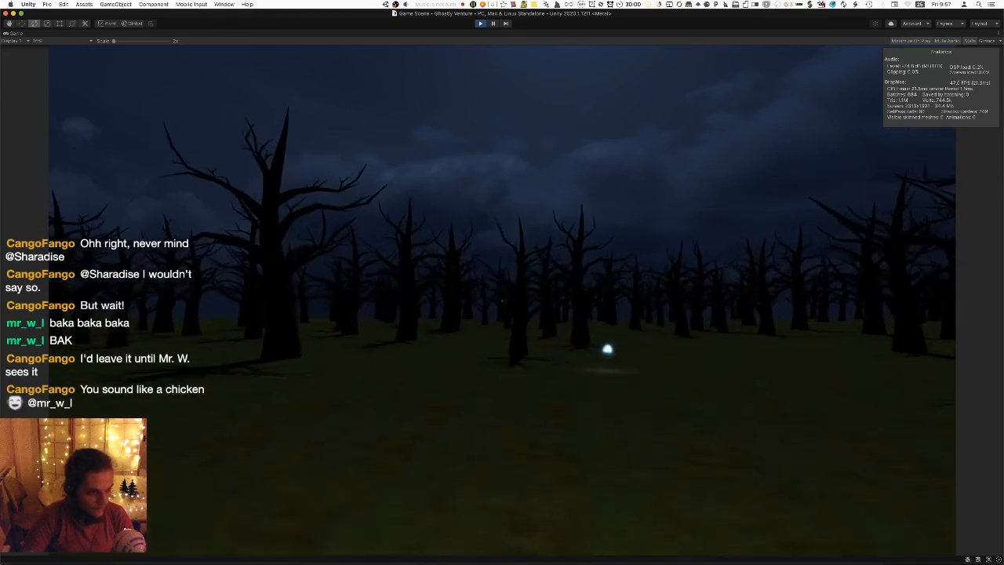
key("w")
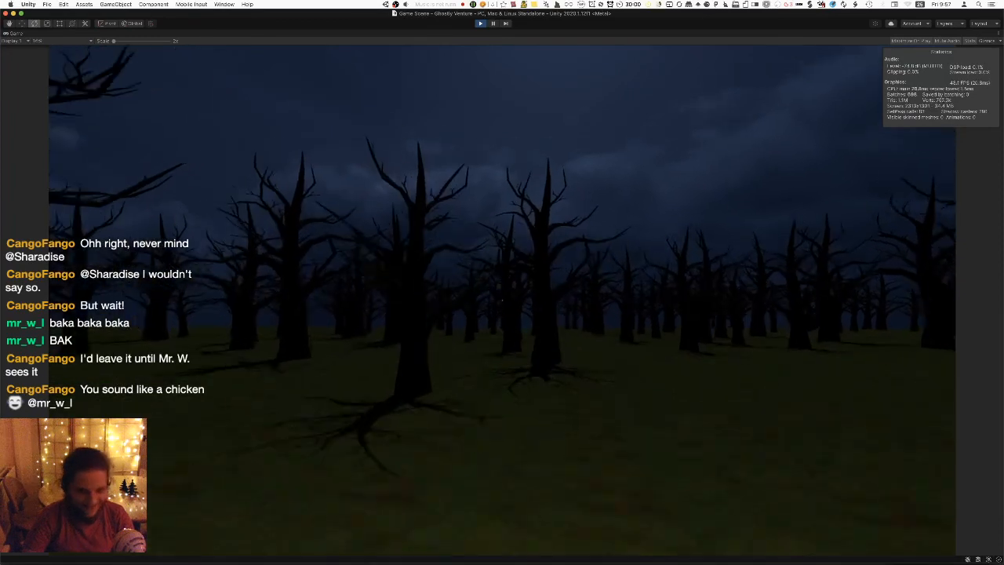
key("w")
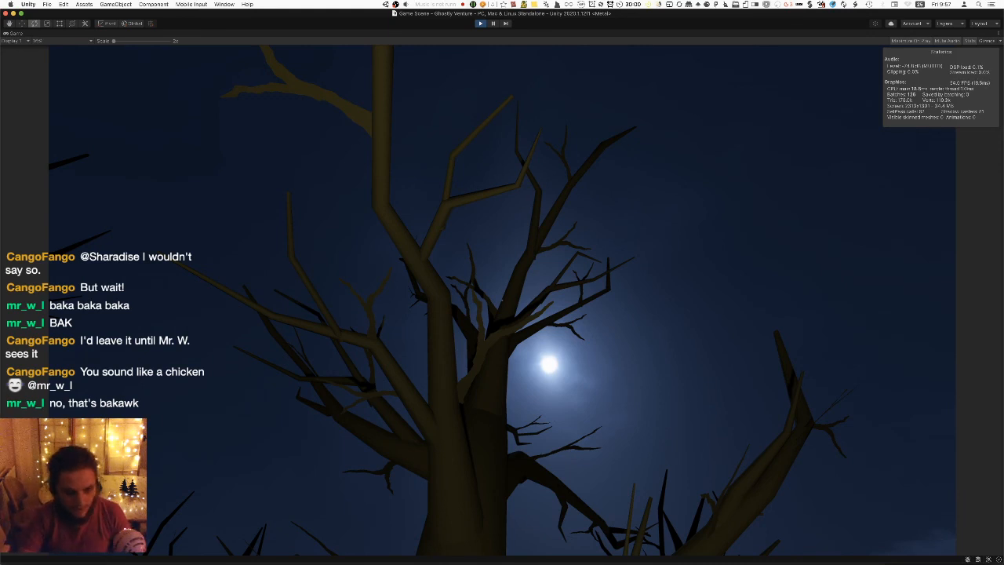
Leave the running game and launch NightLights Desktop.
key("super+Tab")
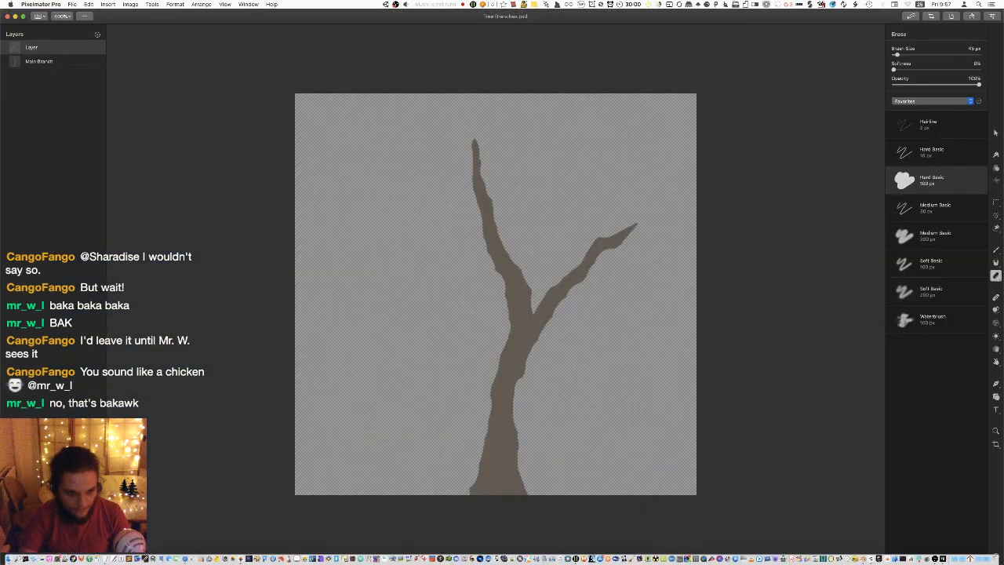
left_click(74, 557)
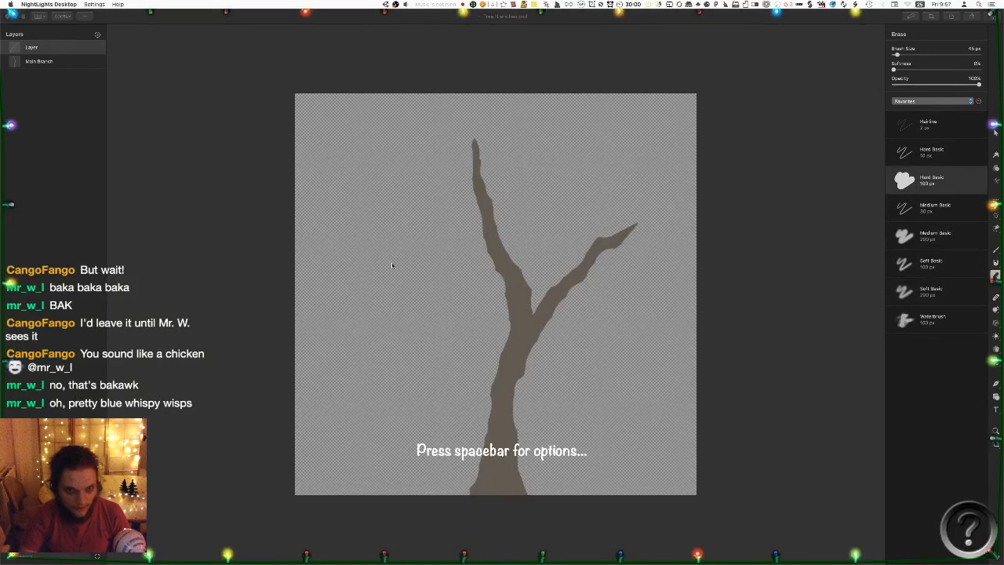
Switch to Unity, set Forest Creatures To Spawn to 1 in the World Gen script and restart the game.
key("super+Tab")
key("super+Tab")
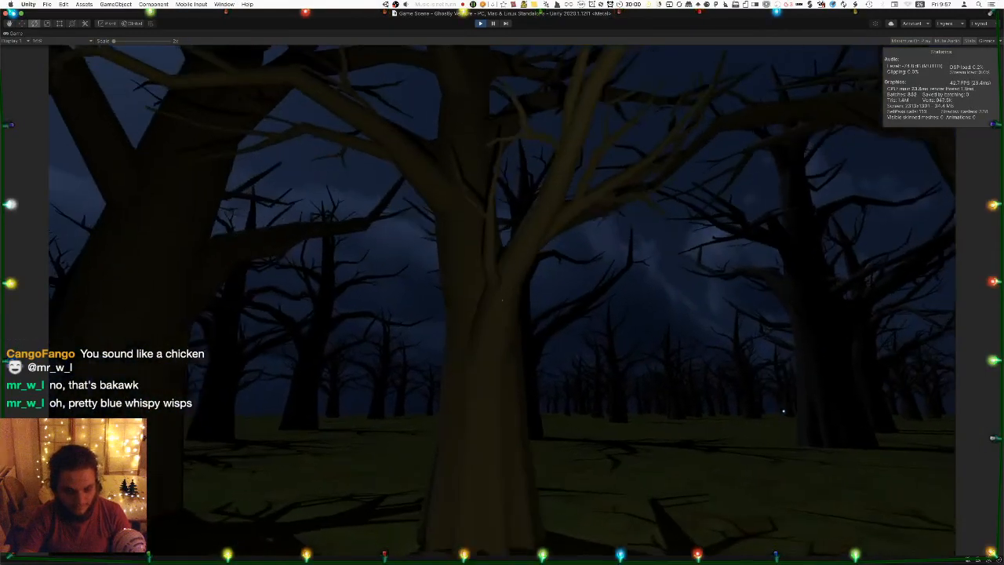
key("super+p")
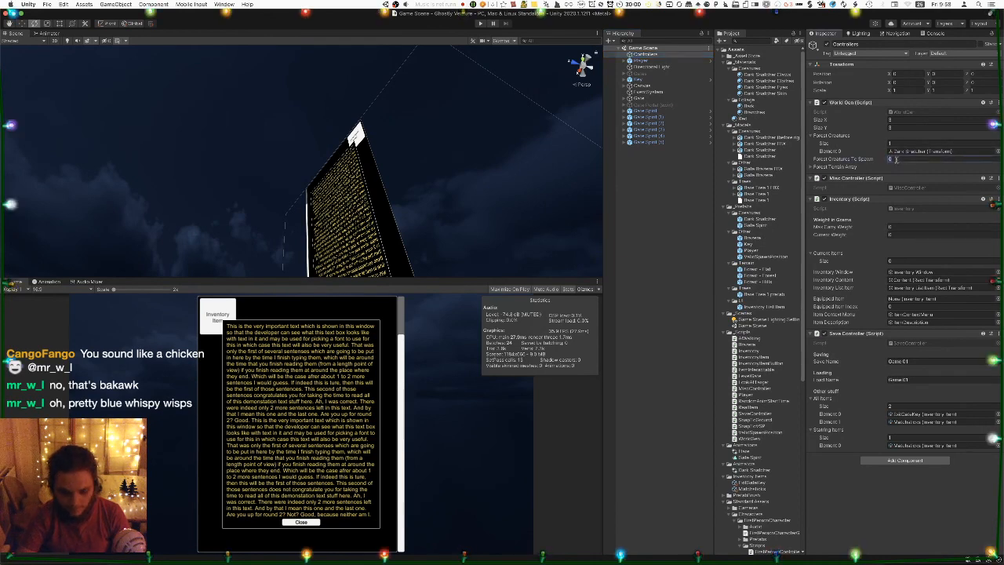
type("1")
key("super+p")
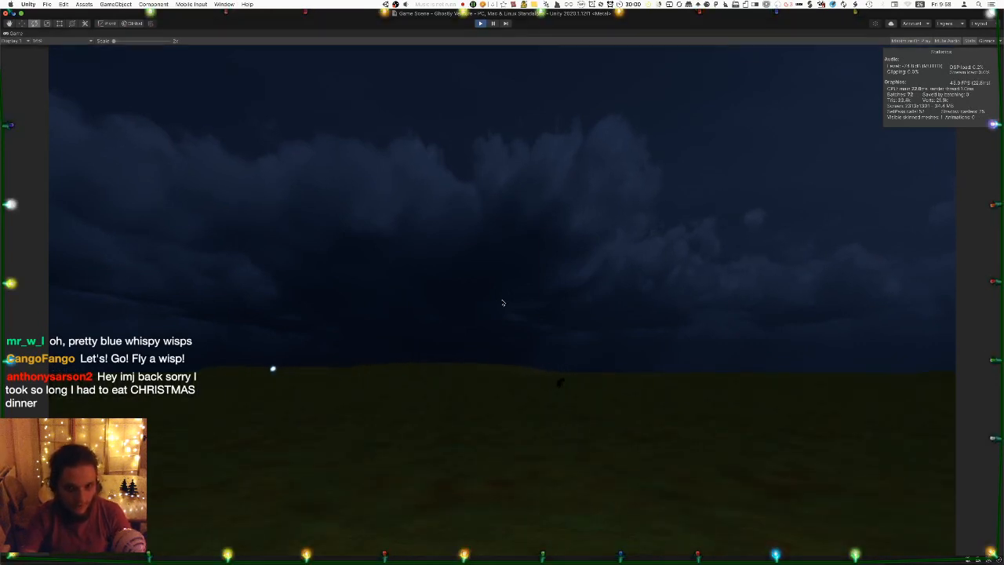
key("super+p")
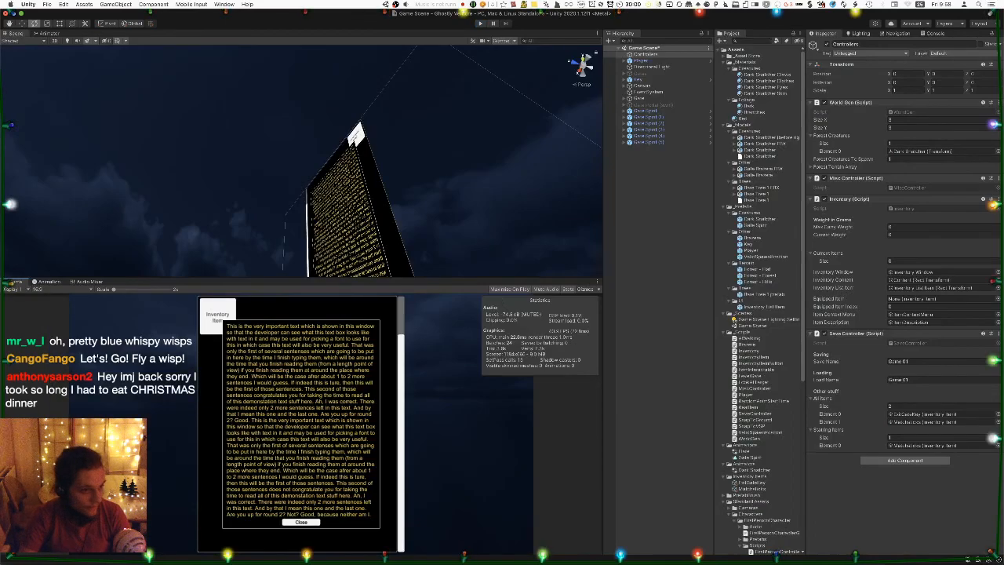
key("super+p")
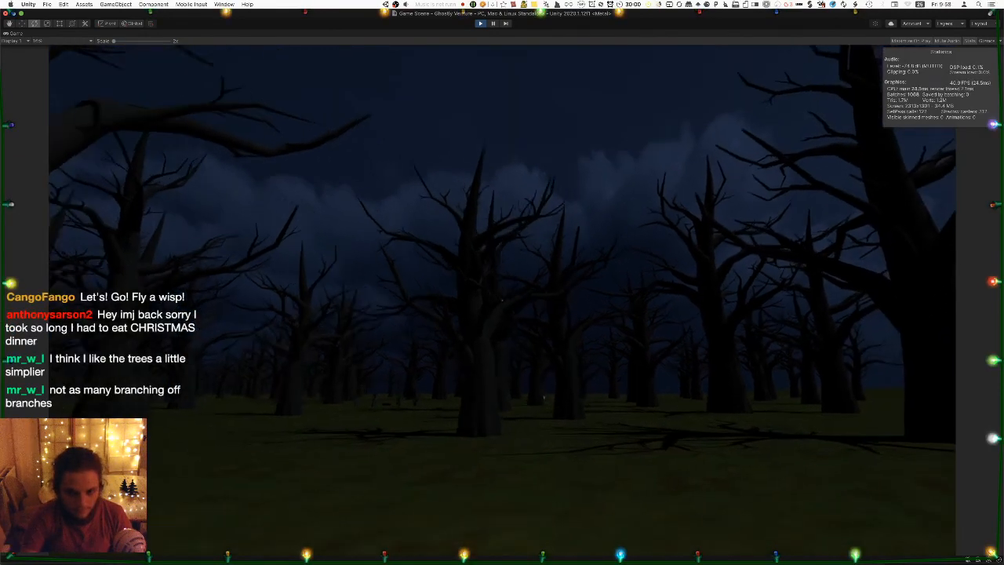
Walk through the night forest among the bare trees to examine their branches, ground shadows and the spawned creature.
key("w")
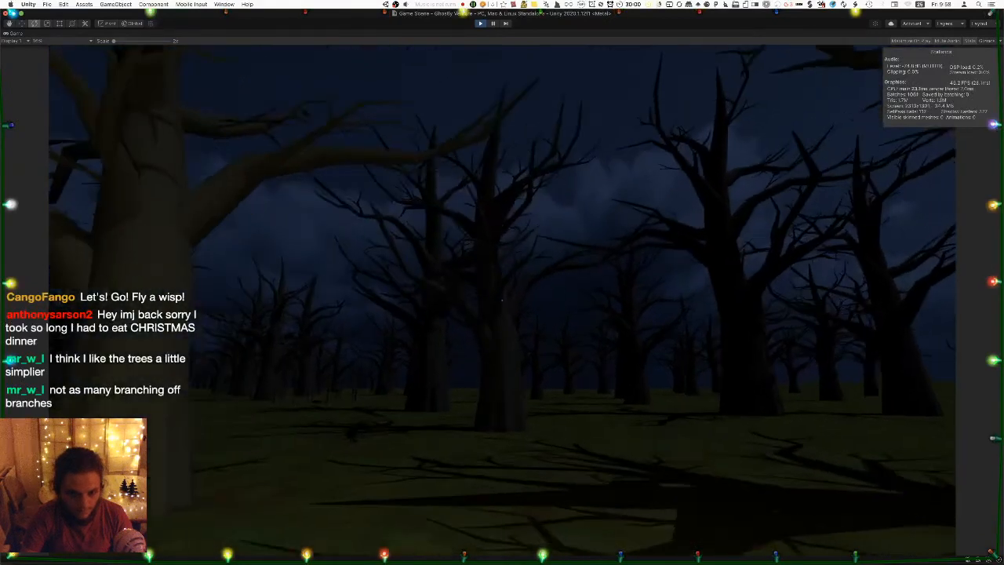
key("w")
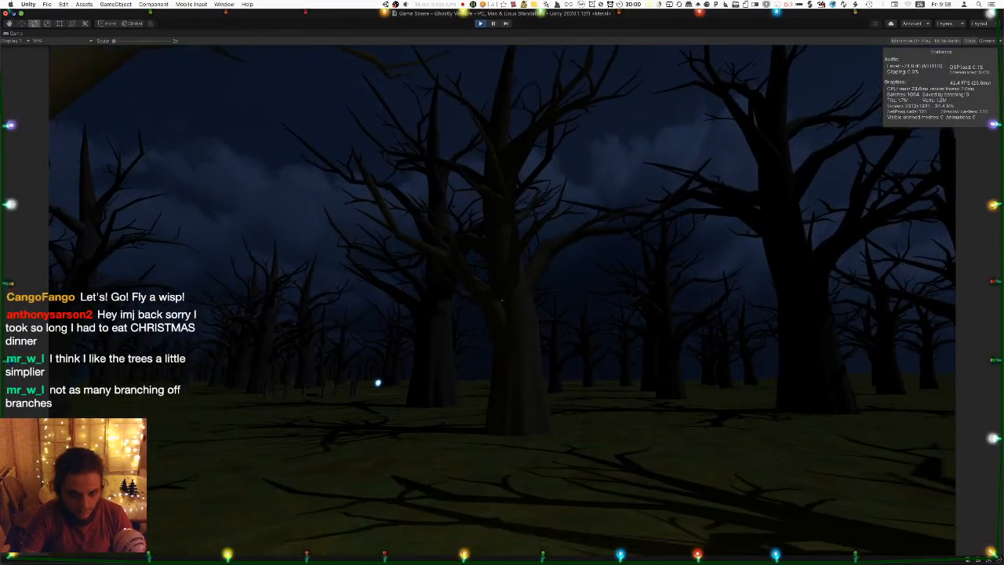
key("w")
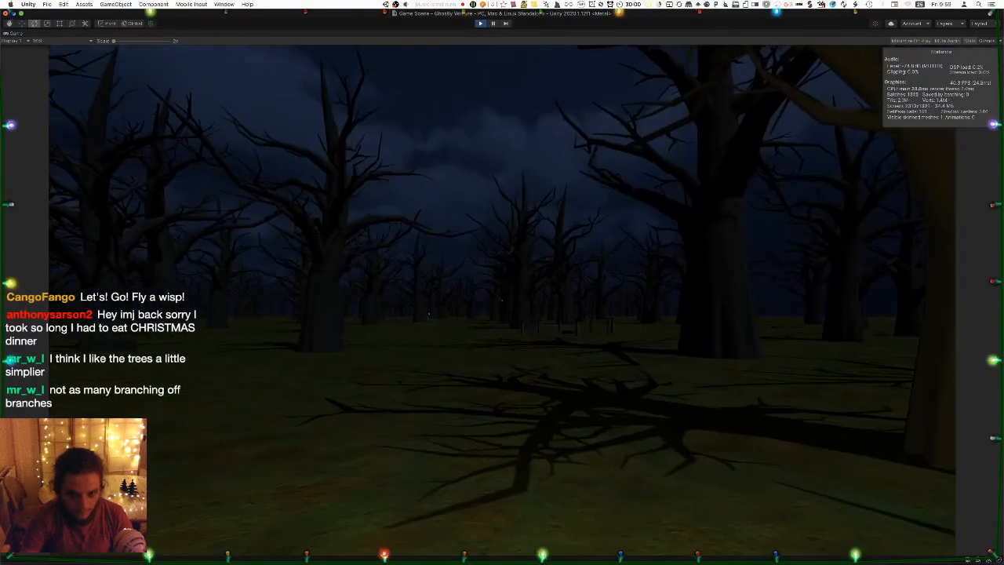
key("w")
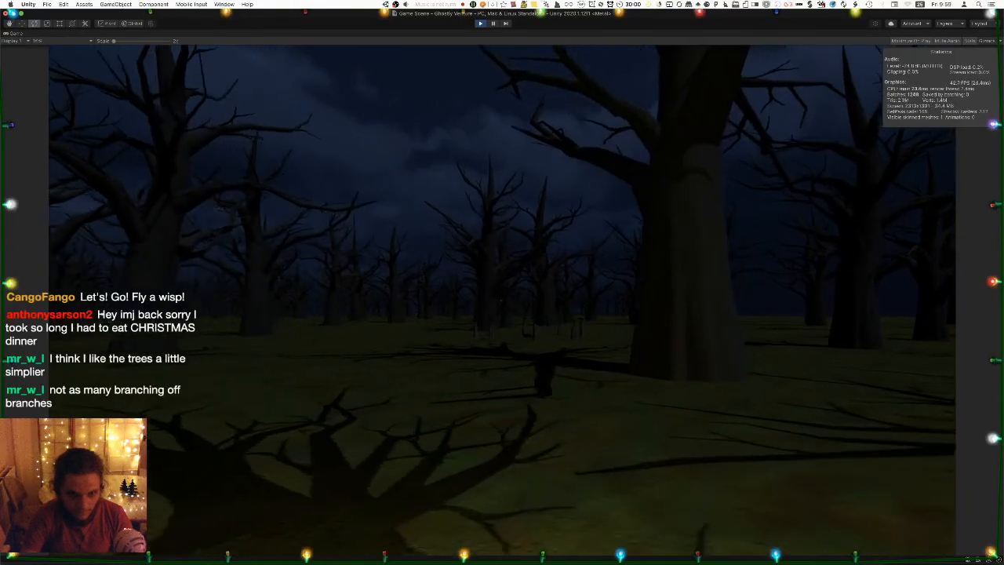
key("w")
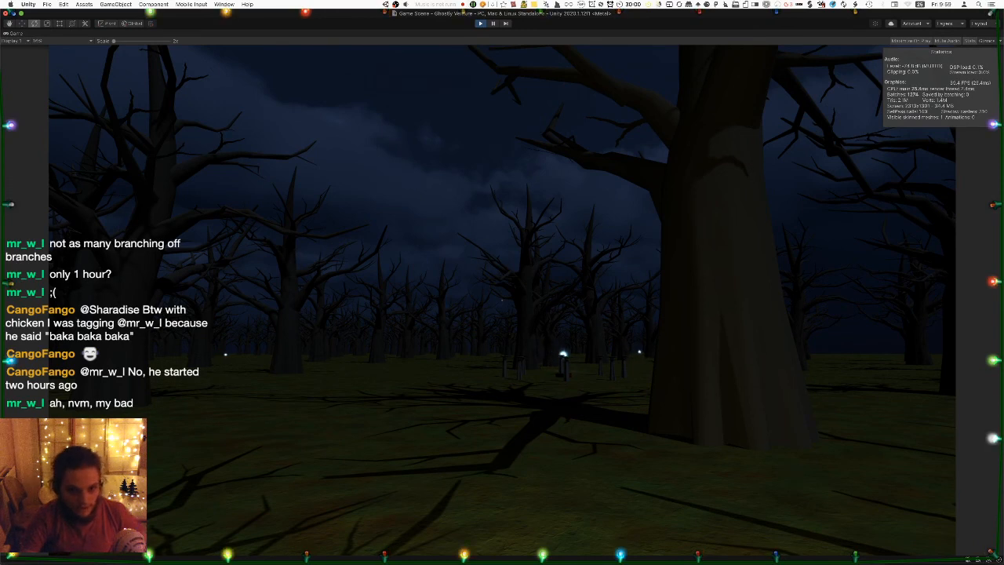
key("w")
key("w")
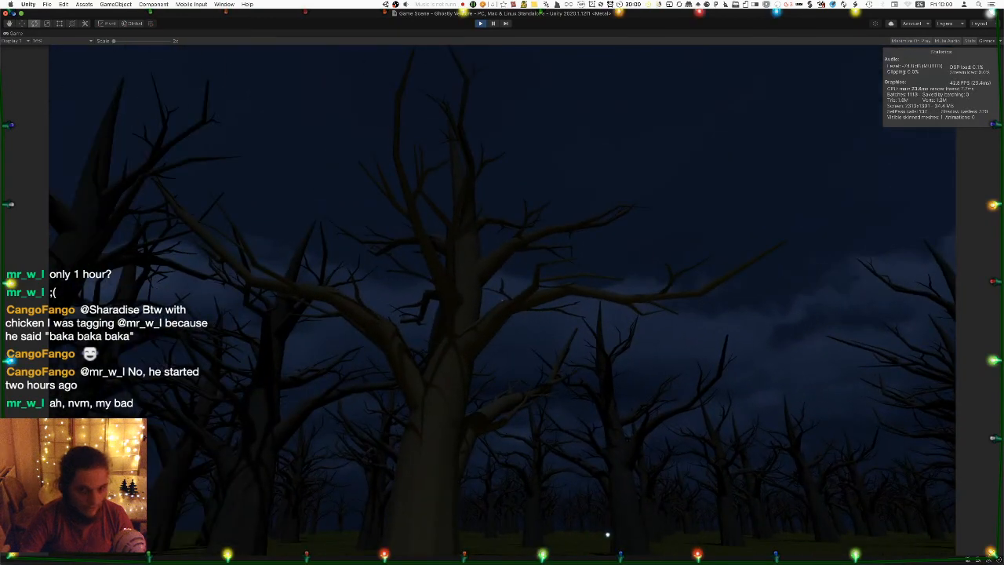
key("w")
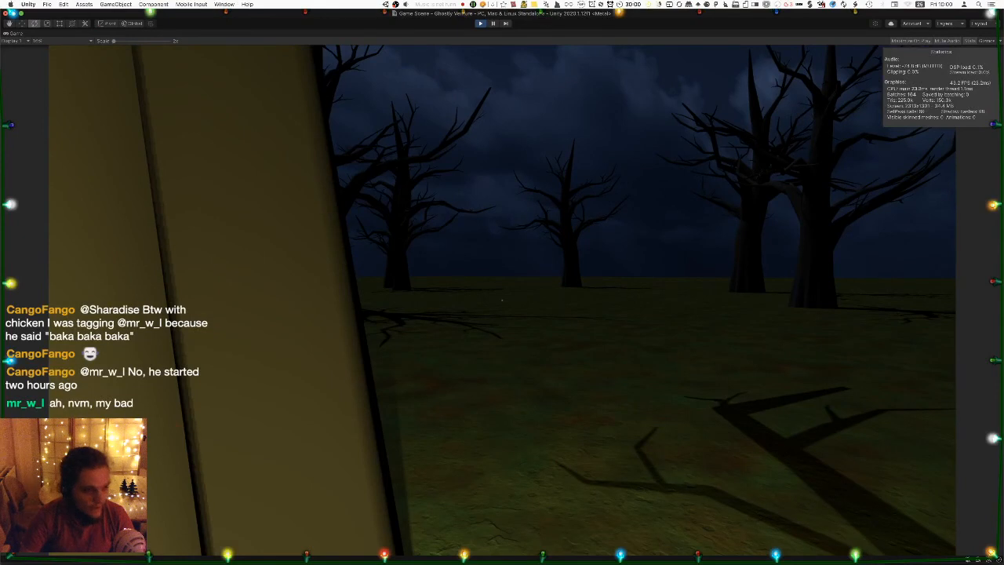
key("w")
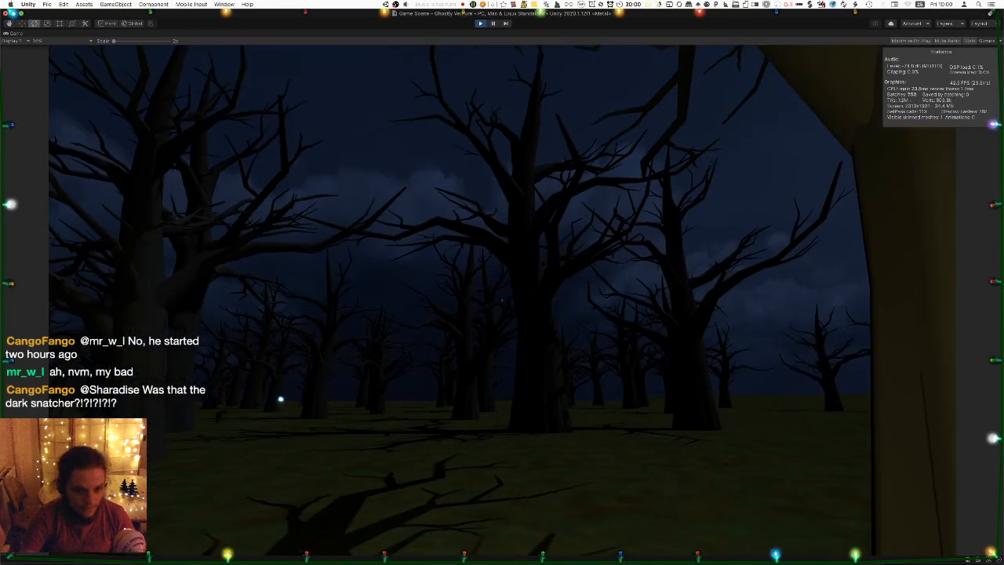
key("w")
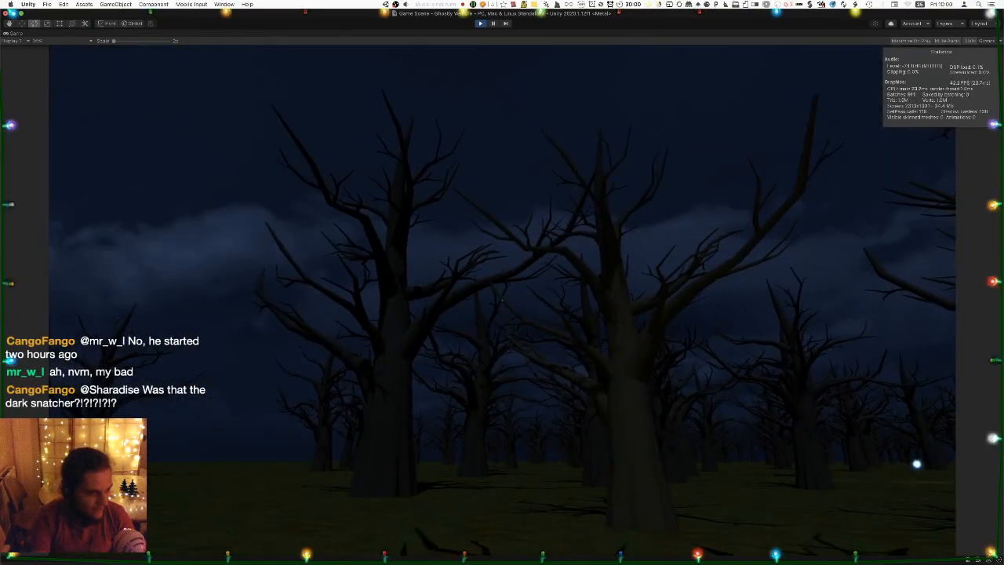
Stop the game, reset Forest Creatures To Spawn to 0 and clear the selection of the Controllers object.
key("super+p")
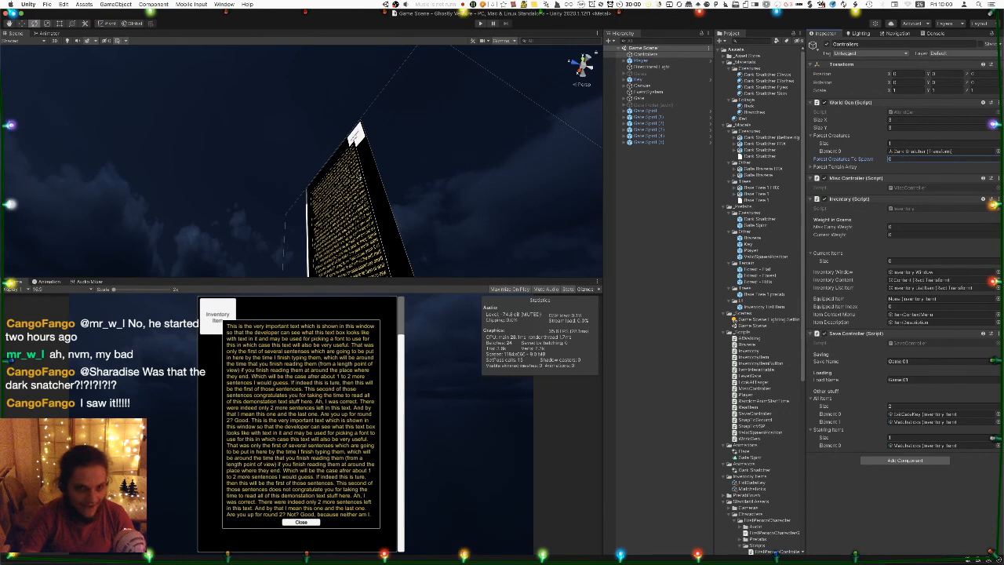
left_click(327, 151)
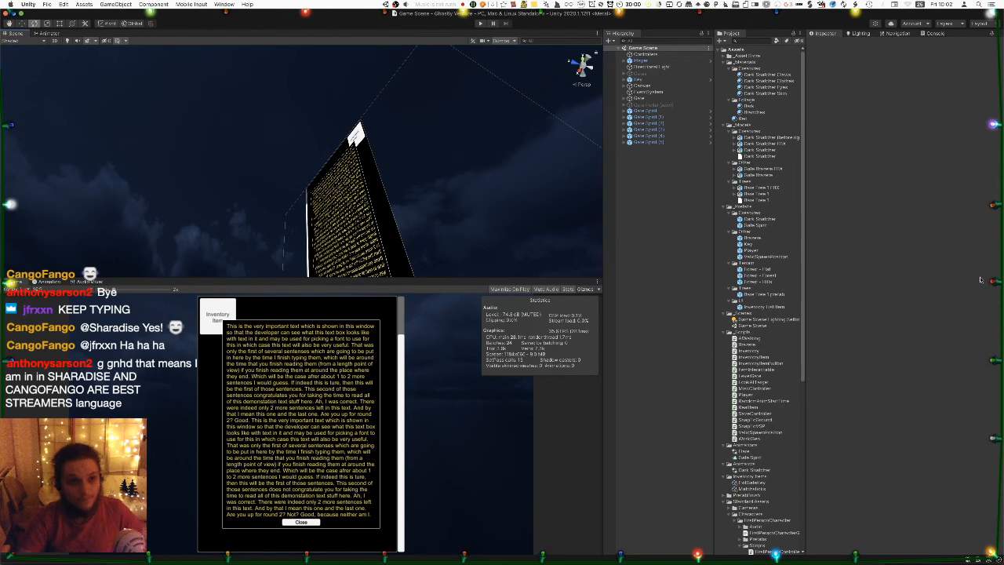
Quit Blender, saving the changes to the Bare Tree 1 file.
key("super+Tab")
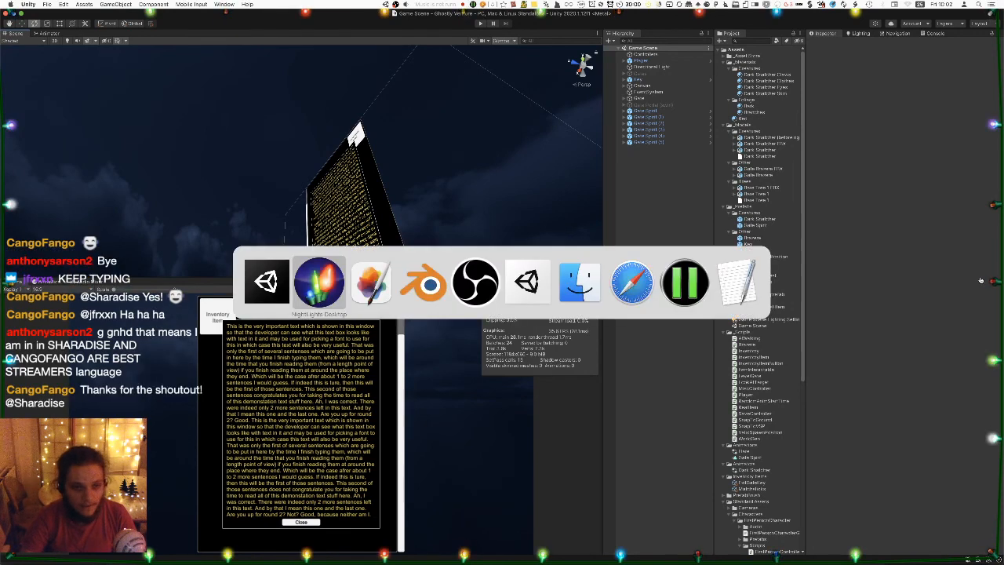
key("super+Tab")
key("super+Tab")
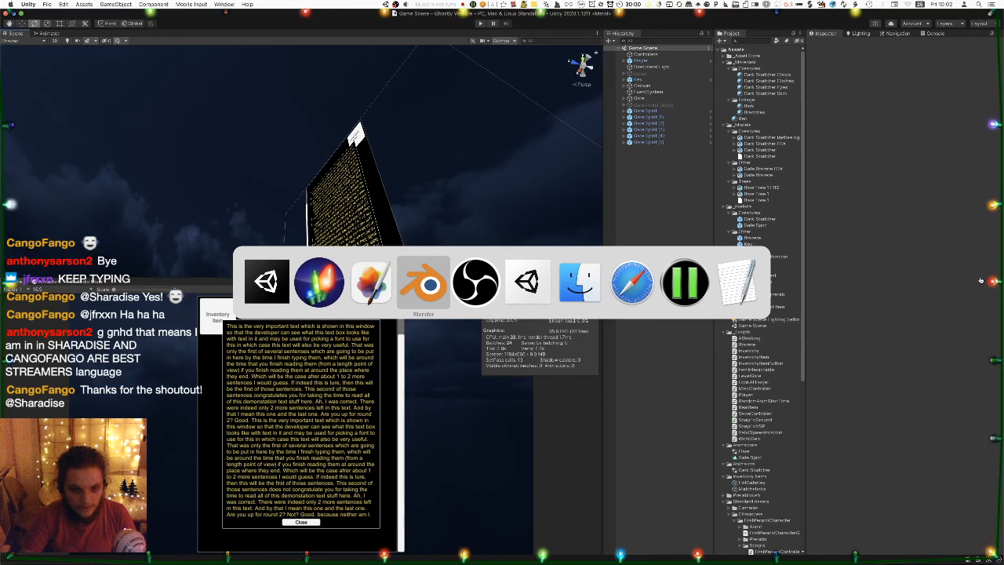
key("super+q")
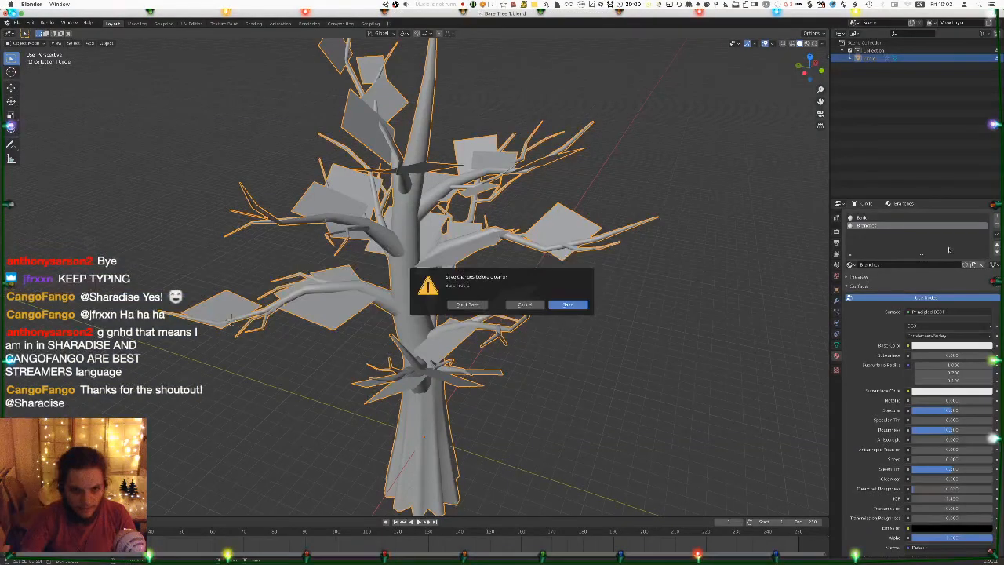
left_click(566, 305)
Quit Pixelmator Pro from the running applications while keeping Unity open.
key("super+Tab")
key("super+Tab")
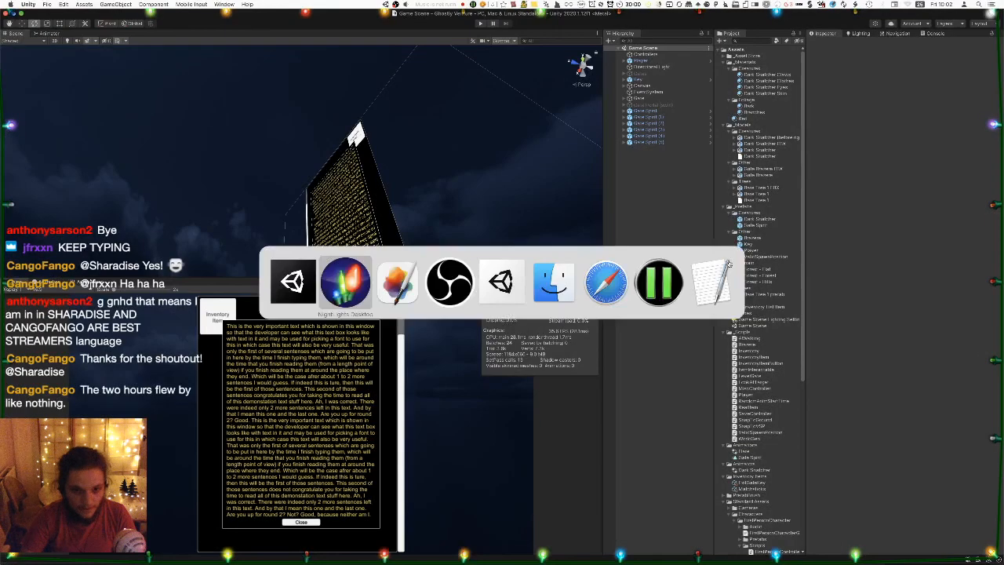
key("super+Tab")
key("super+Tab")
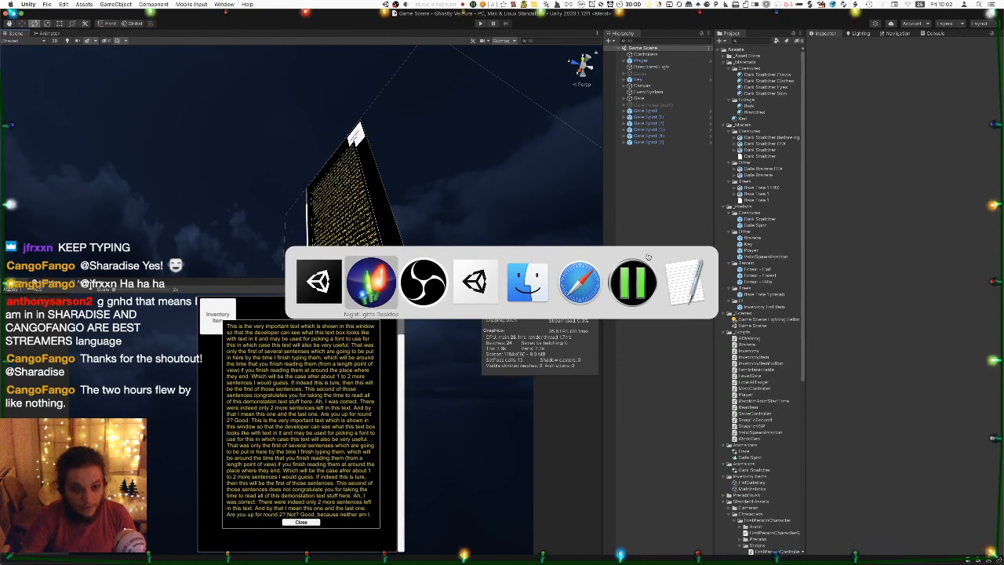
Quit the Unity editor and Unity Hub, and switch to OBS.
key("super+shift+Tab")
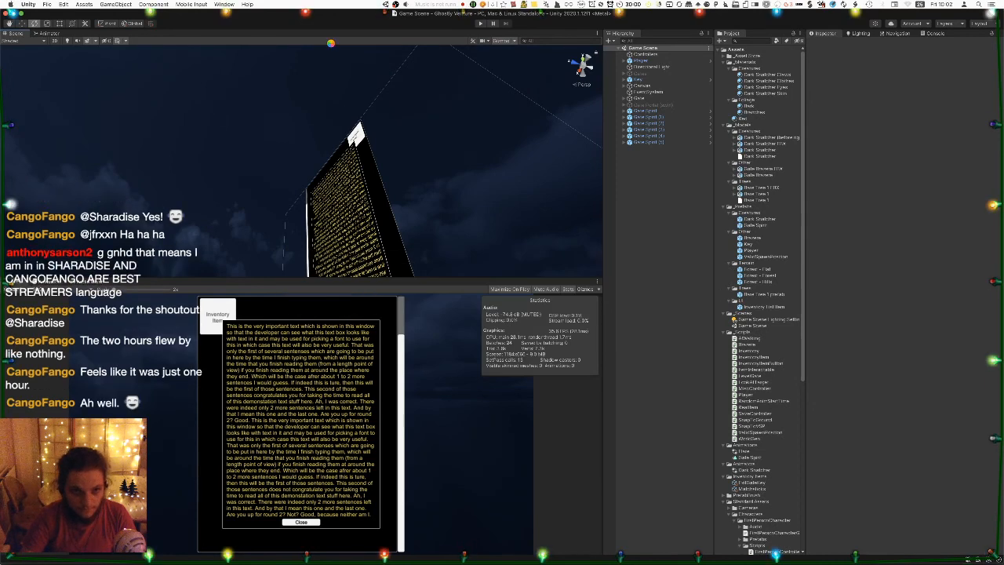
key("super+q")
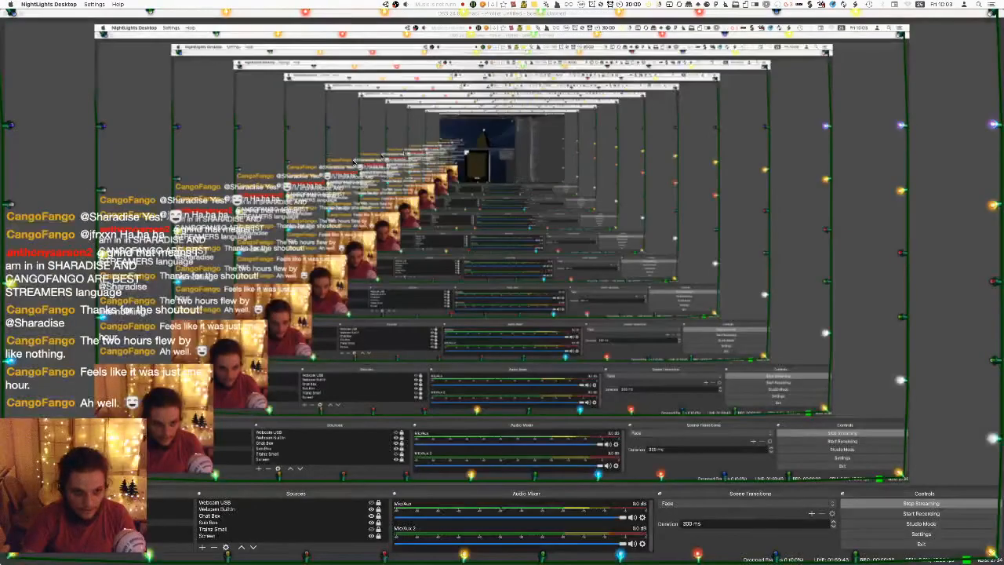
key("super+Tab")
key("super+Tab")
key("super+q")
key("super+shift+Tab")
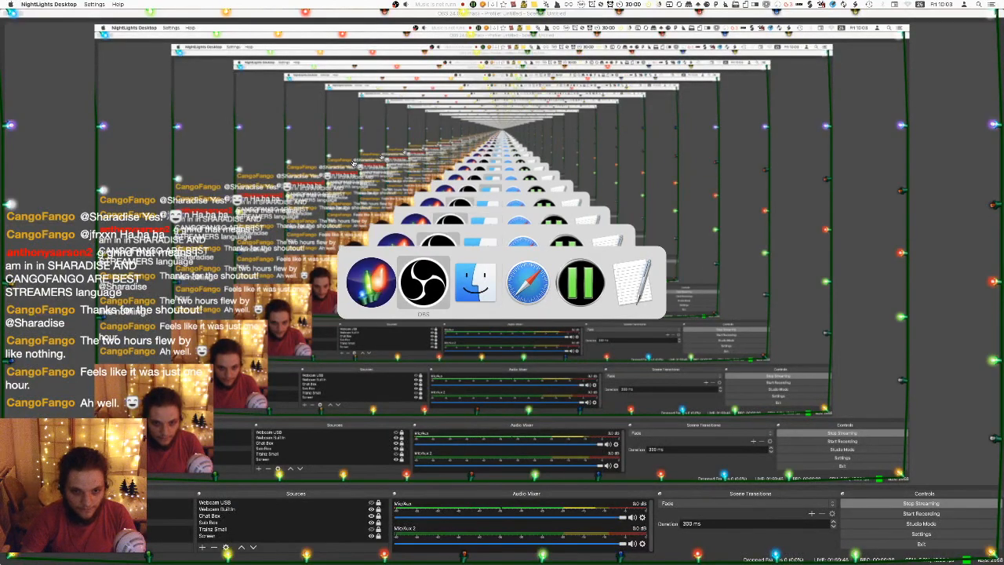